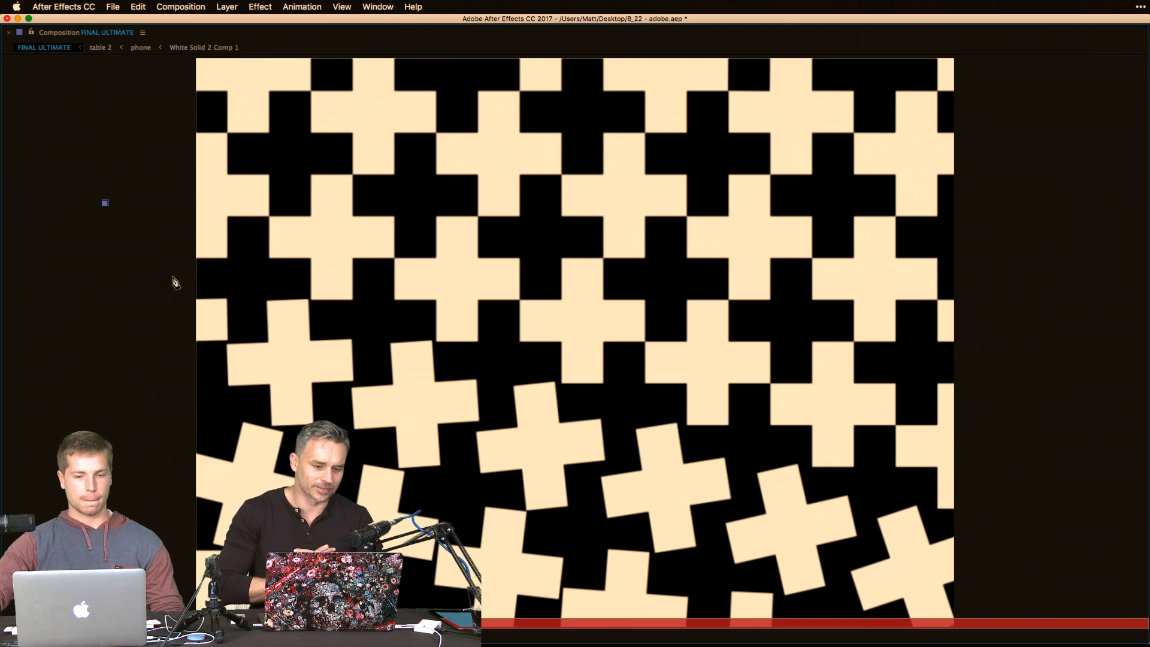
# Restore the full workspace layout and delete the stray Shape Layer 2 from the FINAL ULTIMATE composition.
pyautogui.press('`')
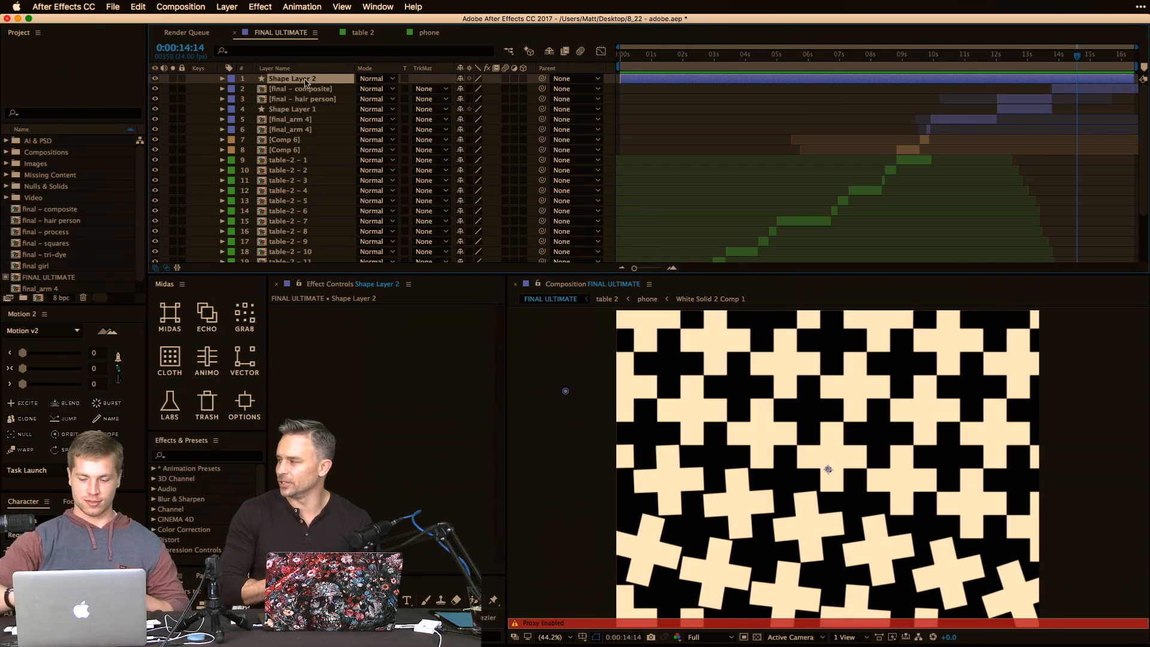
pyautogui.press('Delete')
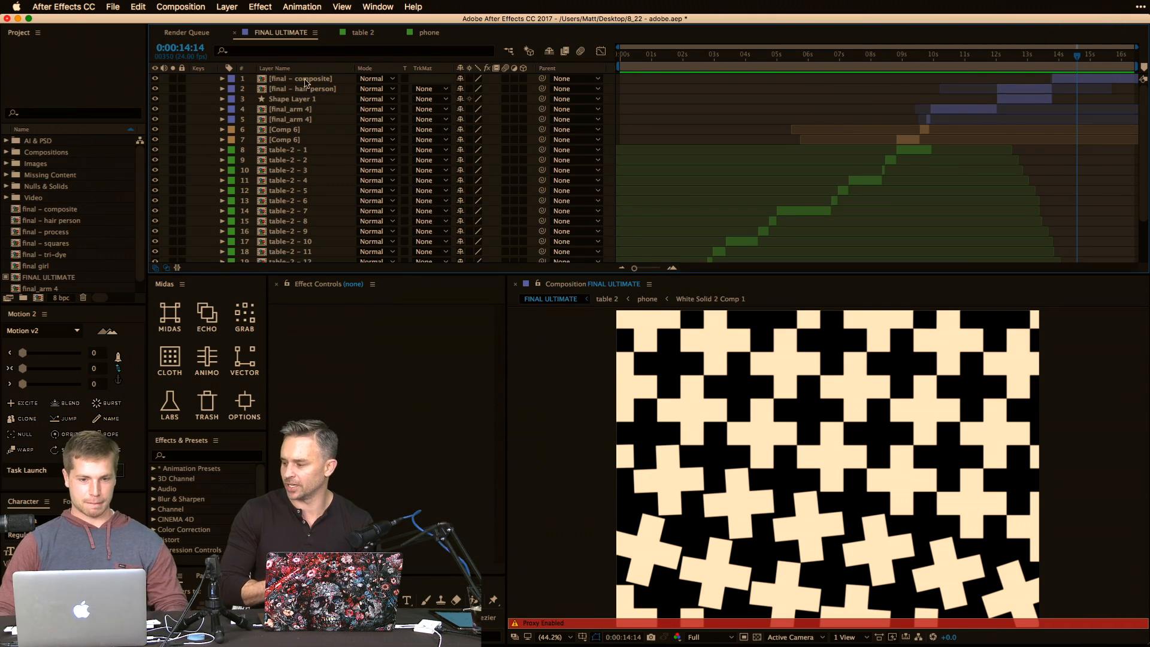
pyautogui.click(581, 450)
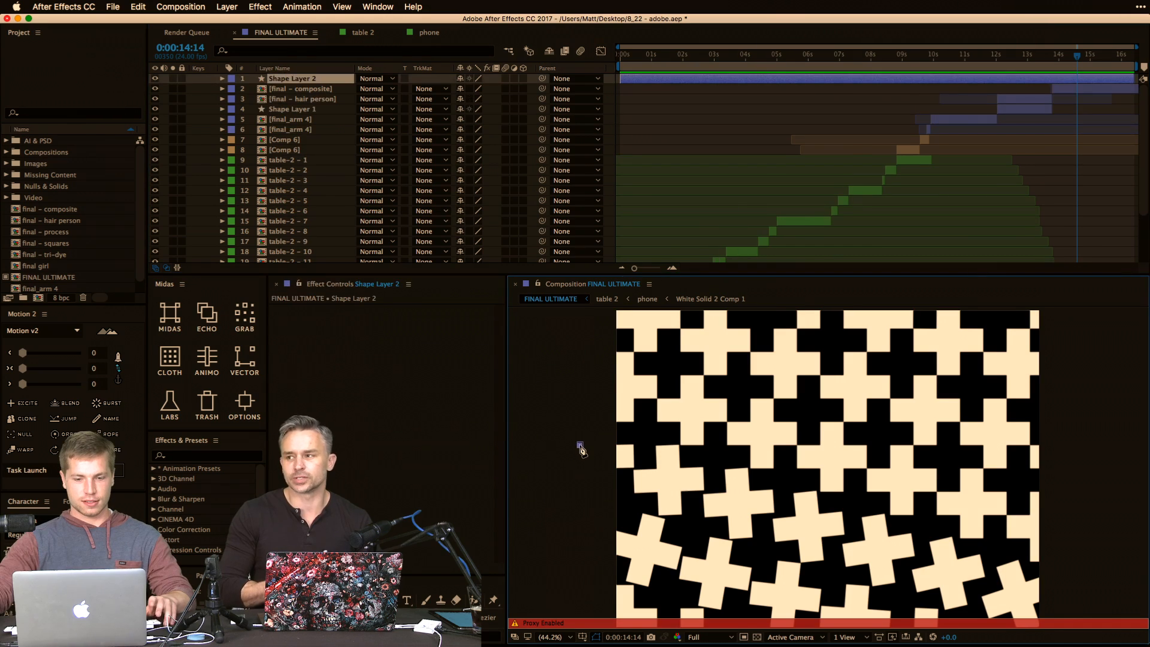
pyautogui.press('`')
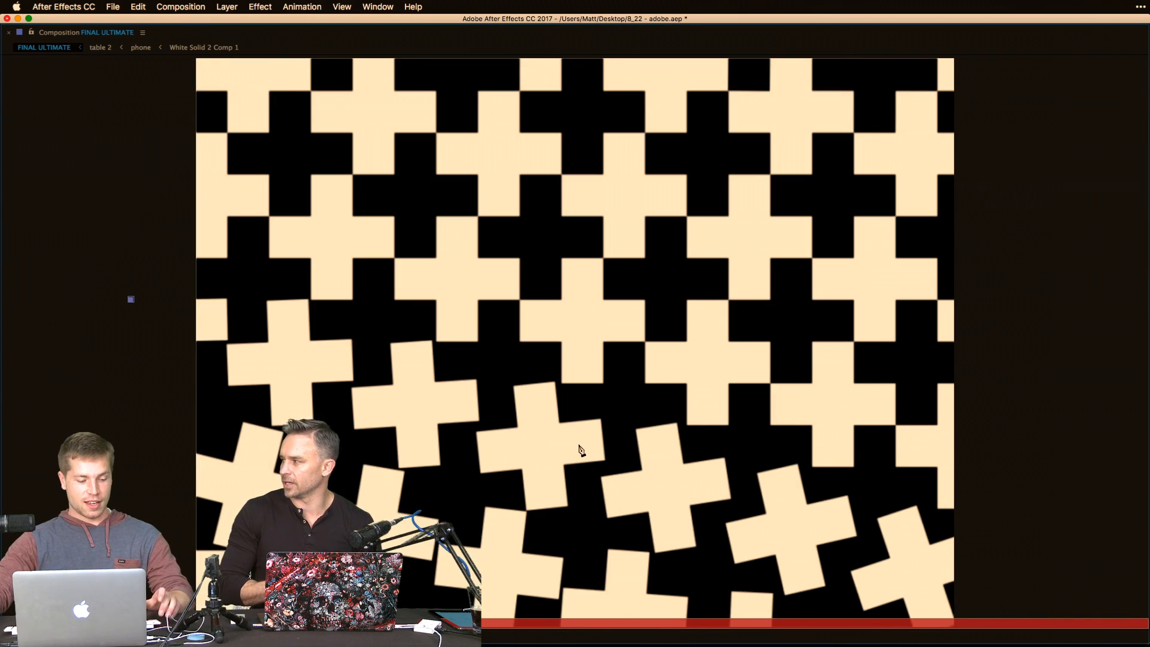
pyautogui.press('`')
pyautogui.click(325, 81)
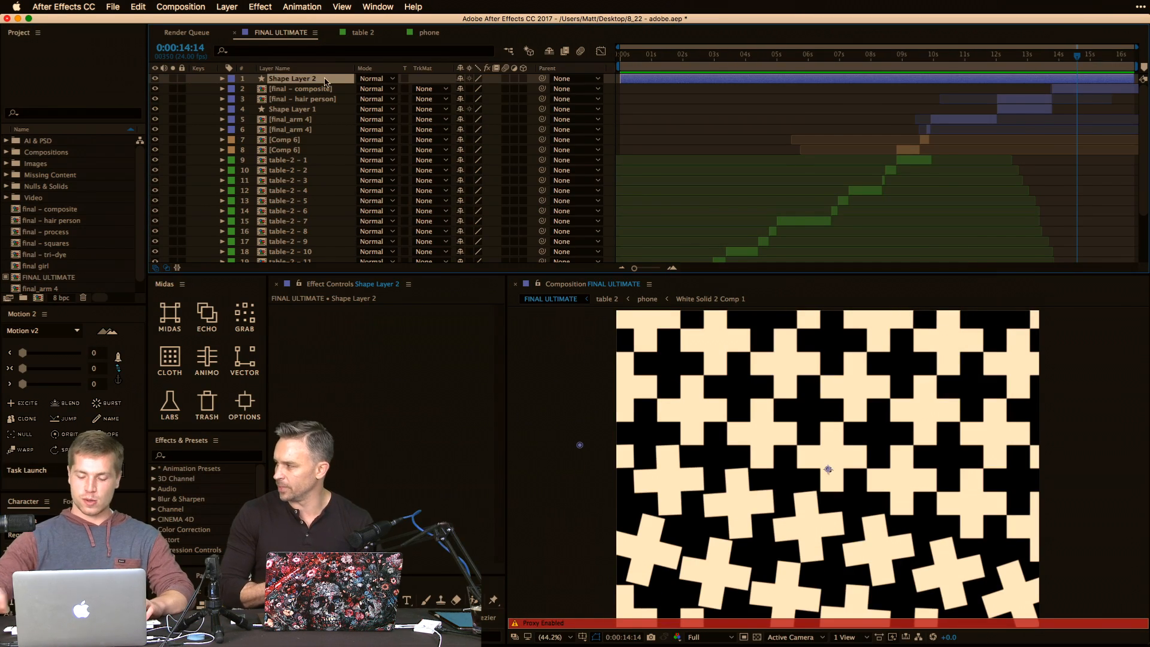
pyautogui.press('Delete')
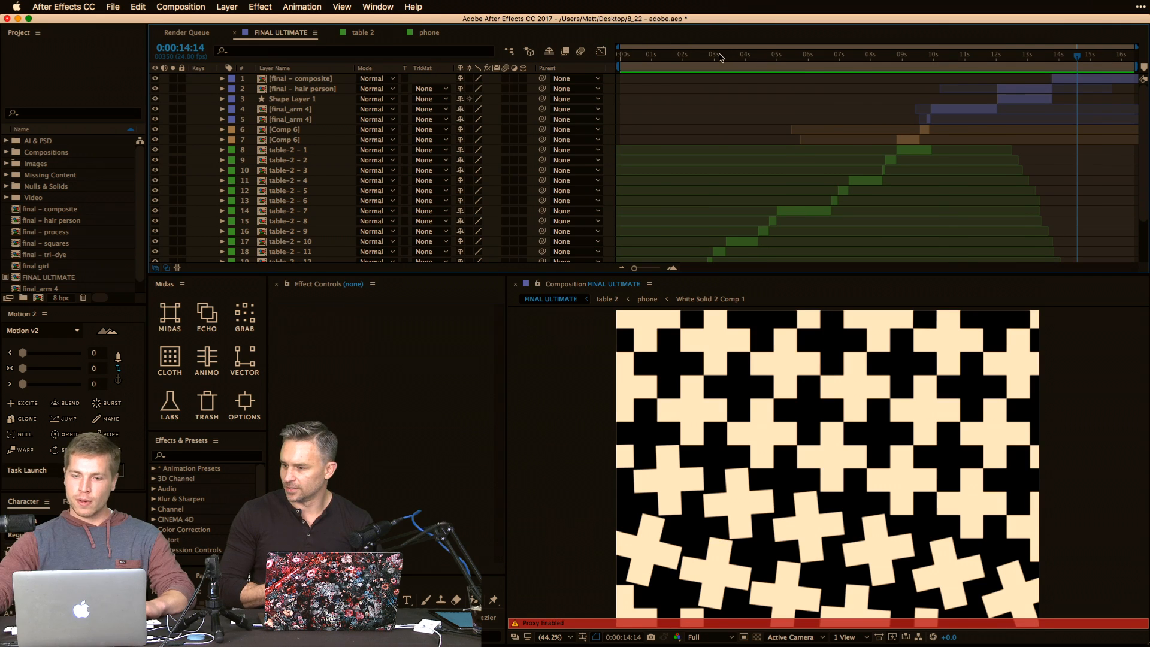
# Play the FINAL ULTIMATE animation from the start in the enlarged viewer, stopping at 0:00:08:02.
pyautogui.press('space')
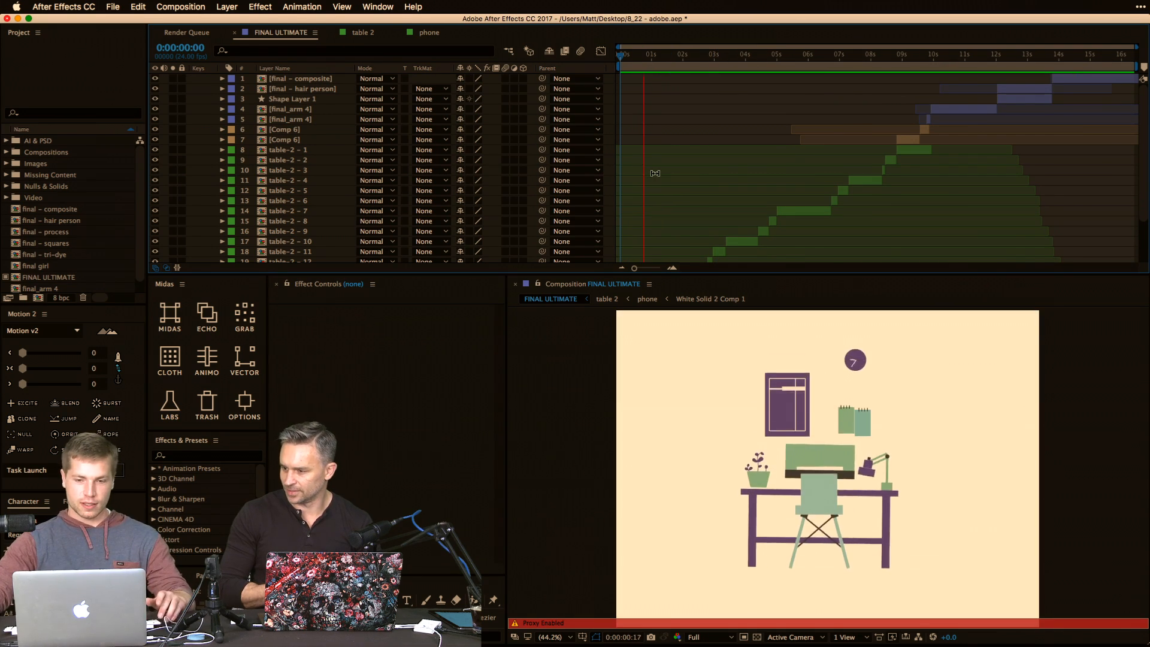
pyautogui.press('`')
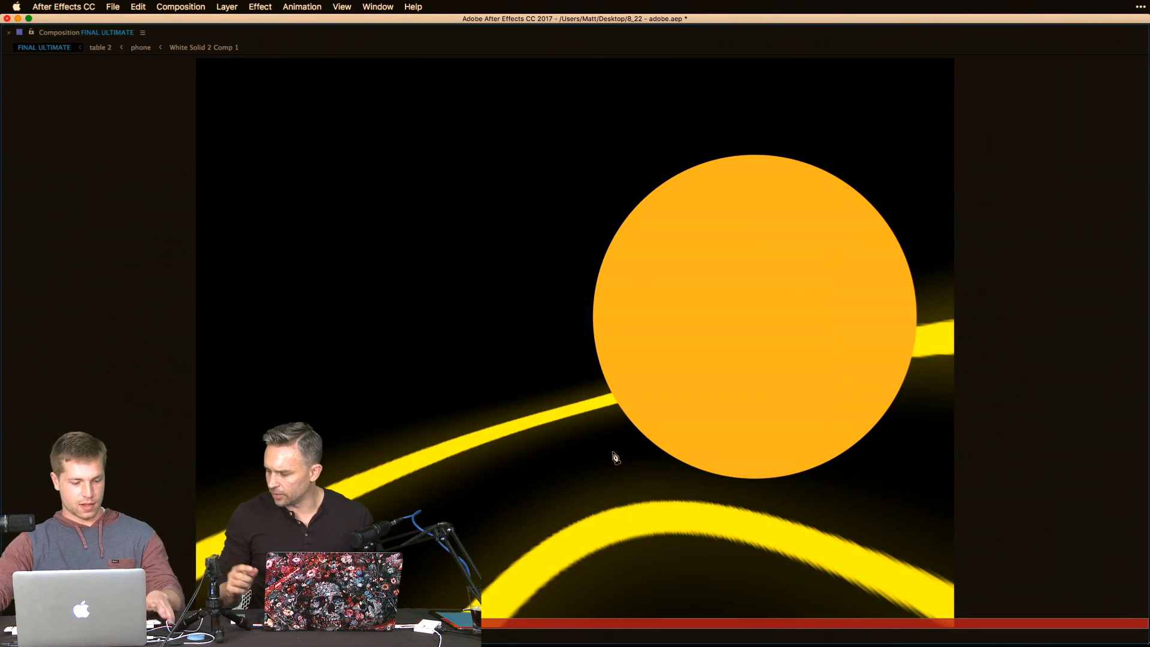
pyautogui.press('`')
pyautogui.moveTo(880, 67); pyautogui.dragTo(873, 72)
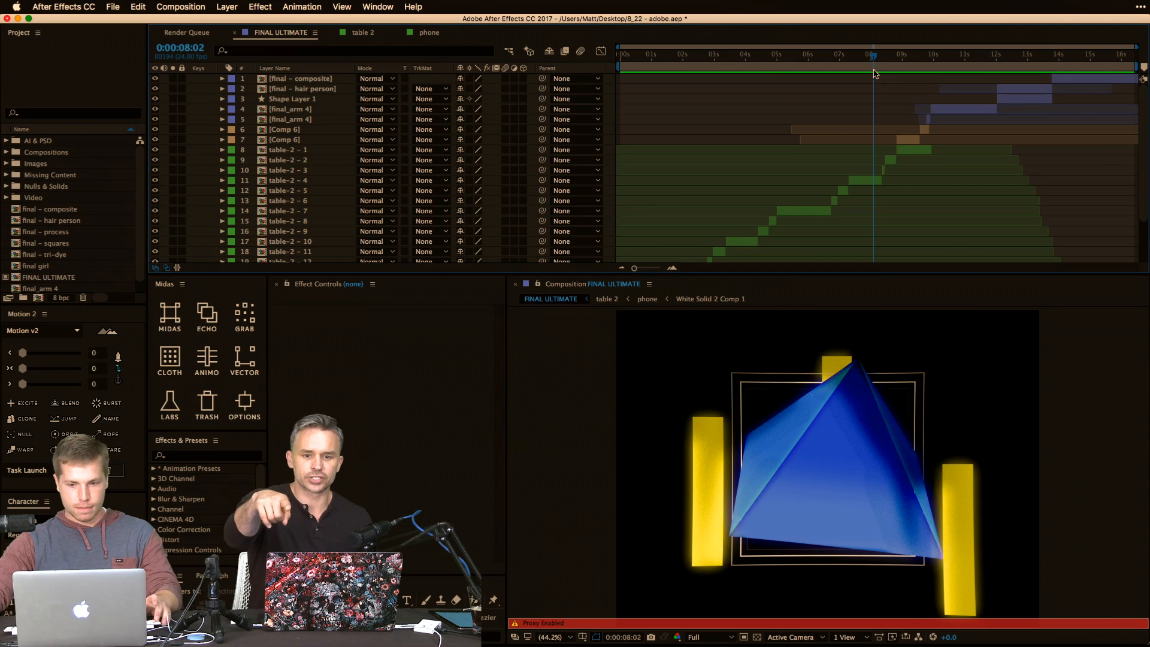
# Switch to the Selection tool and delete the accidentally created Shape Layer 2 from FINAL ULTIMATE.
pyautogui.click(1113, 443)
pyautogui.press('super+z')
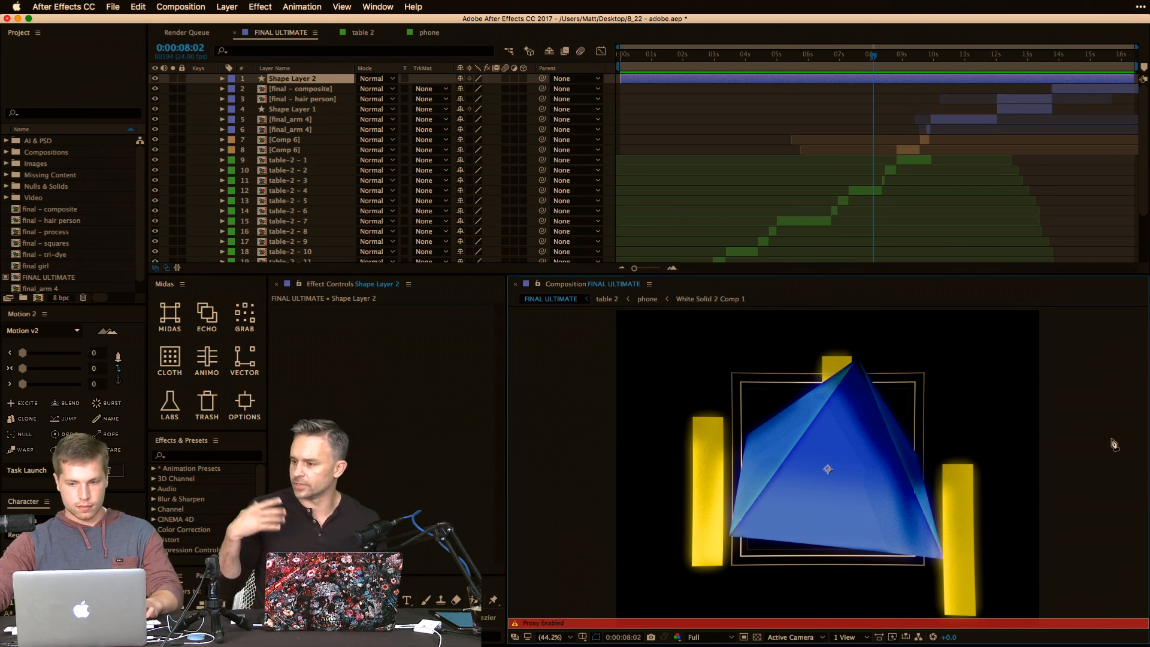
pyautogui.press('v')
pyautogui.click(1105, 444)
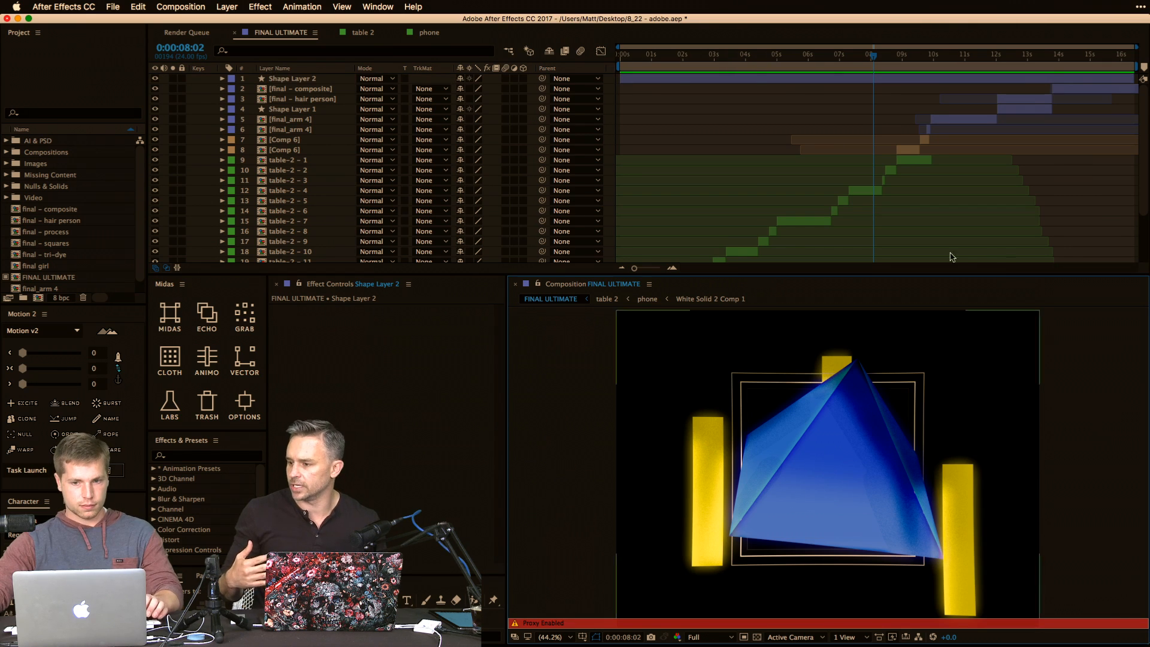
pyautogui.click(301, 80)
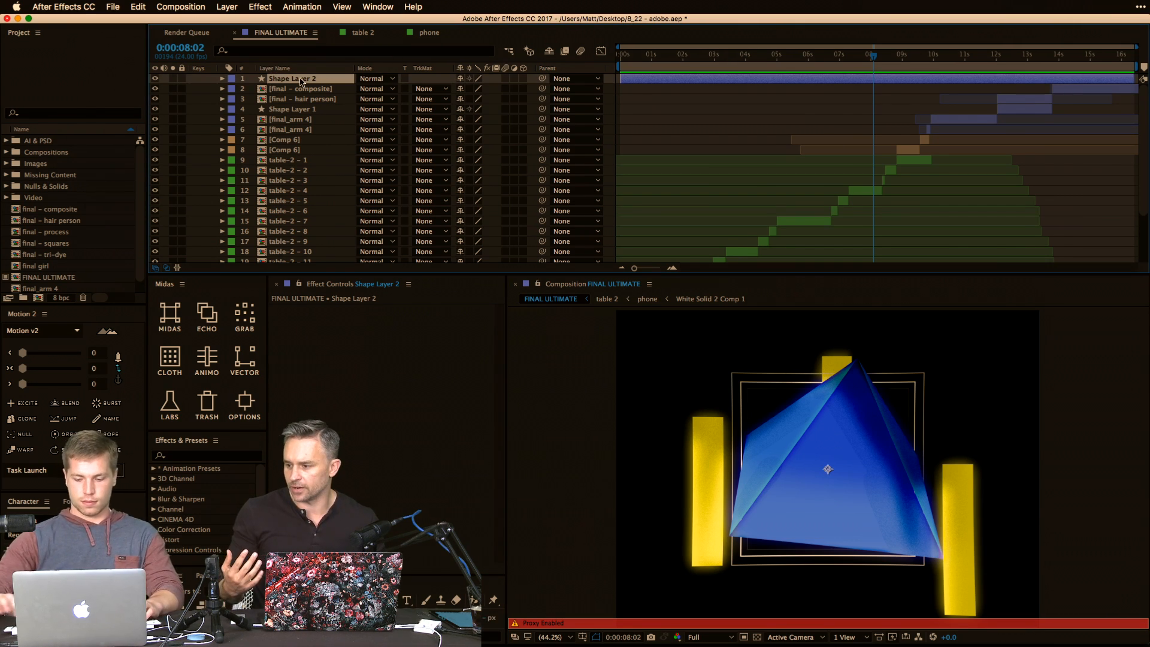
pyautogui.press('Delete')
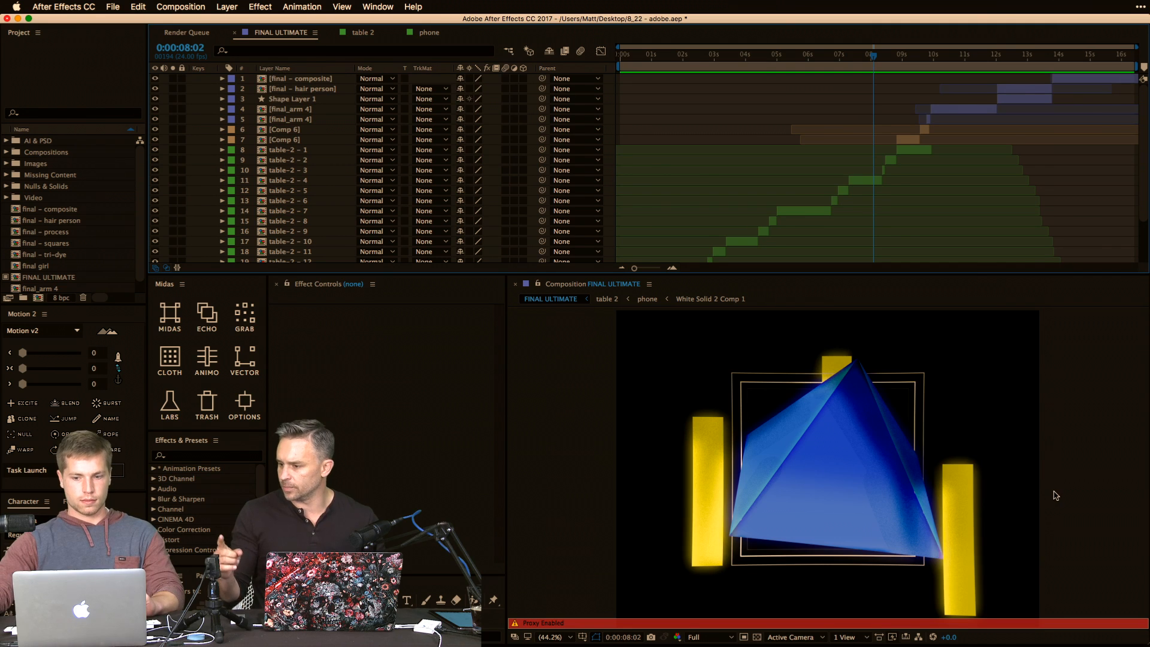
# Play the rotating squares section of FINAL ULTIMATE from 0:00:06:18 in the enlarged viewer, then return to the full workspace.
pyautogui.moveTo(845, 52); pyautogui.dragTo(831, 77)
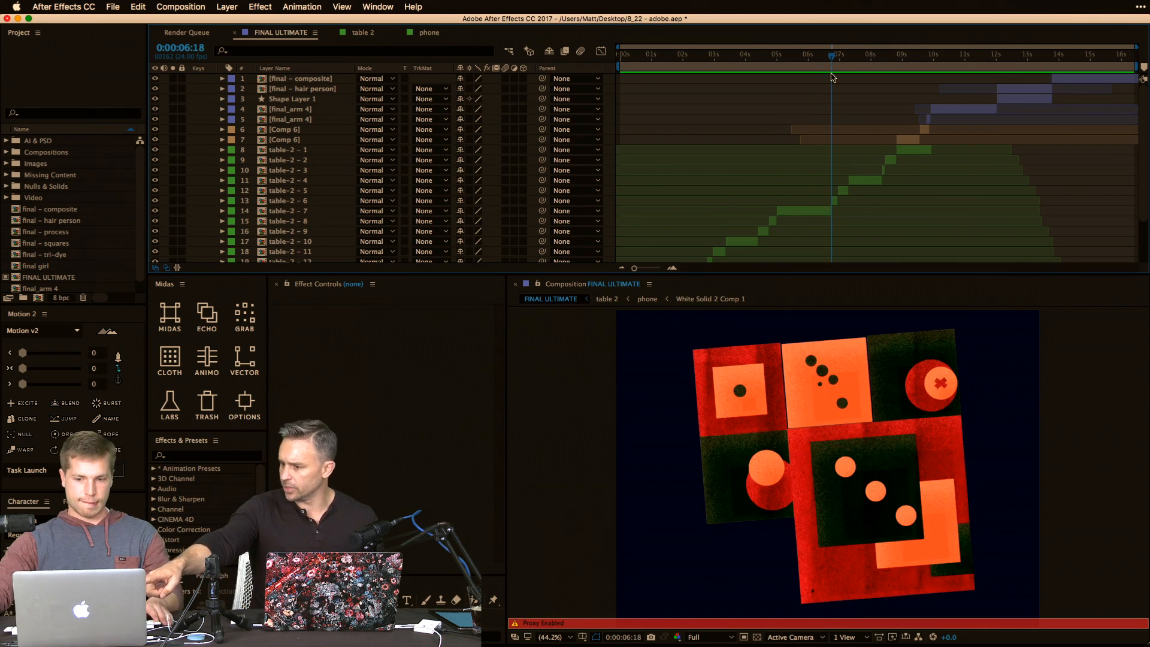
pyautogui.press('`')
pyautogui.press('`')
pyautogui.press('`')
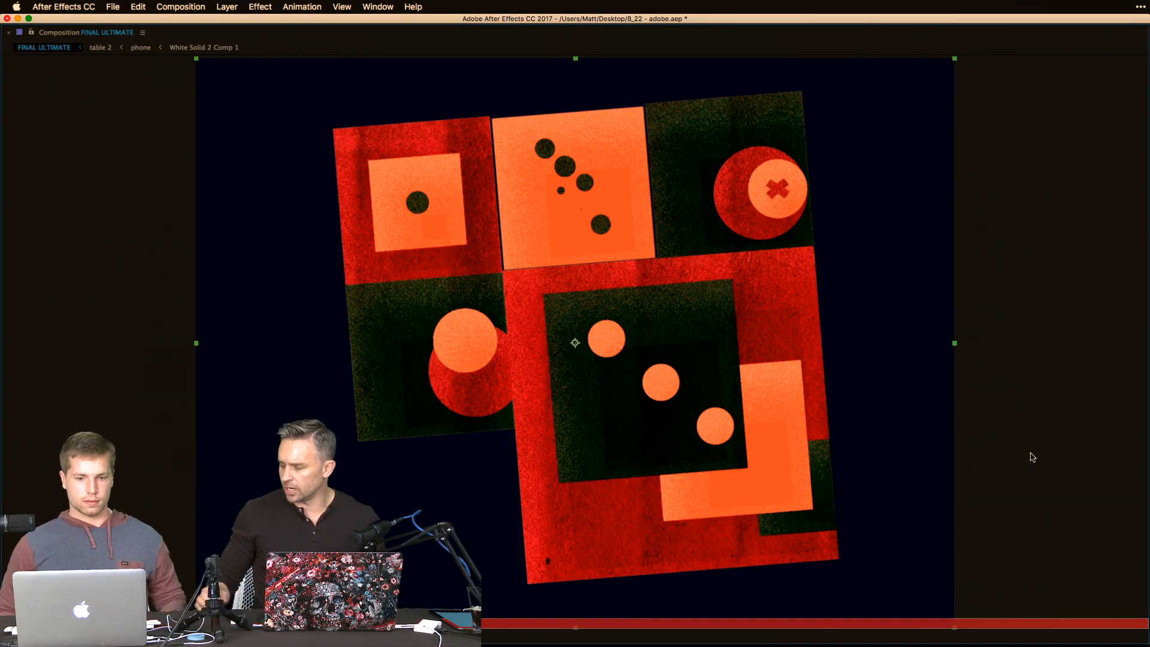
pyautogui.press('space')
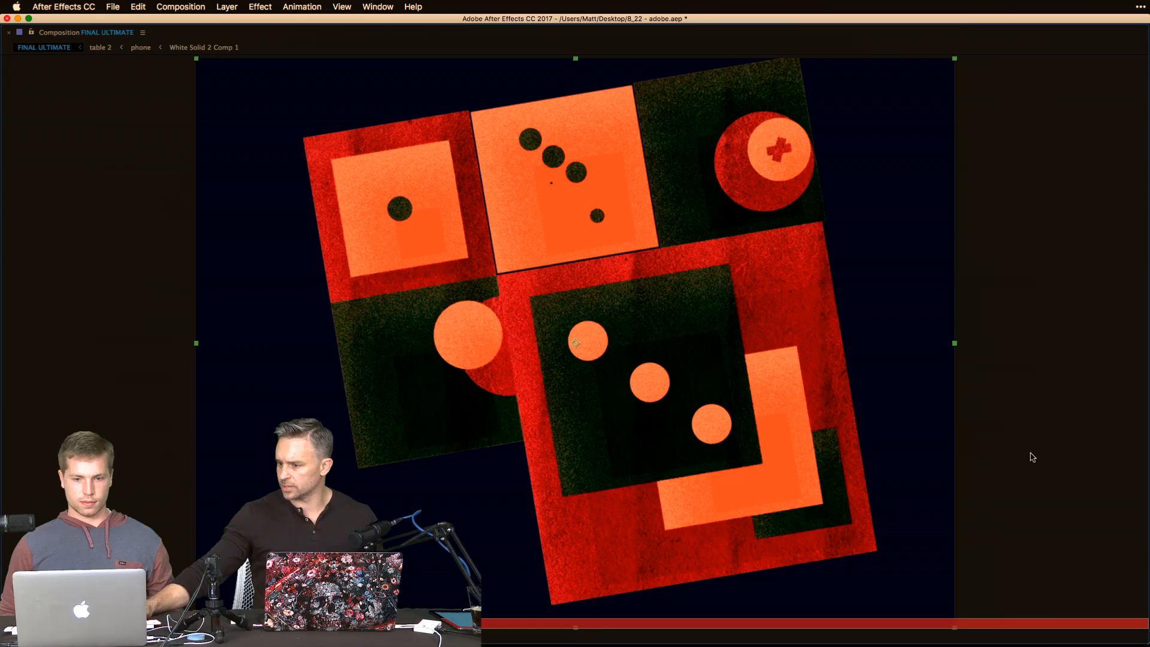
pyautogui.press('space')
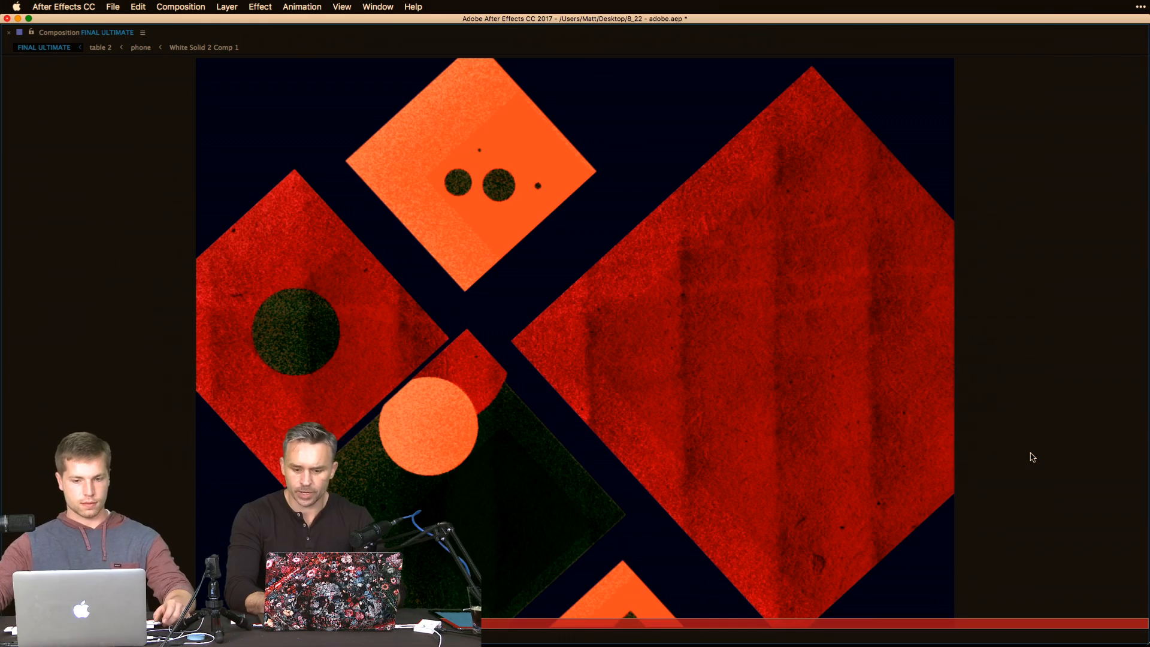
pyautogui.press('`')
pyautogui.click(722, 156)
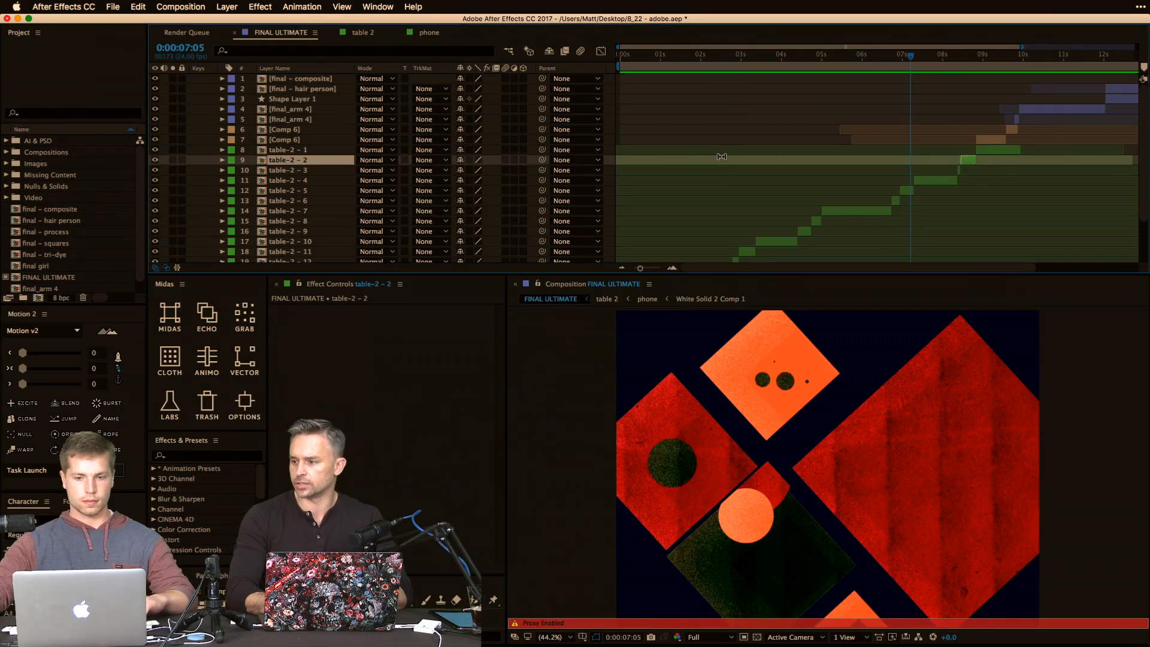
# Switch to Illustrator and quit the Chrome browser running in the background.
pyautogui.hotkey('ctrl', 'Up')
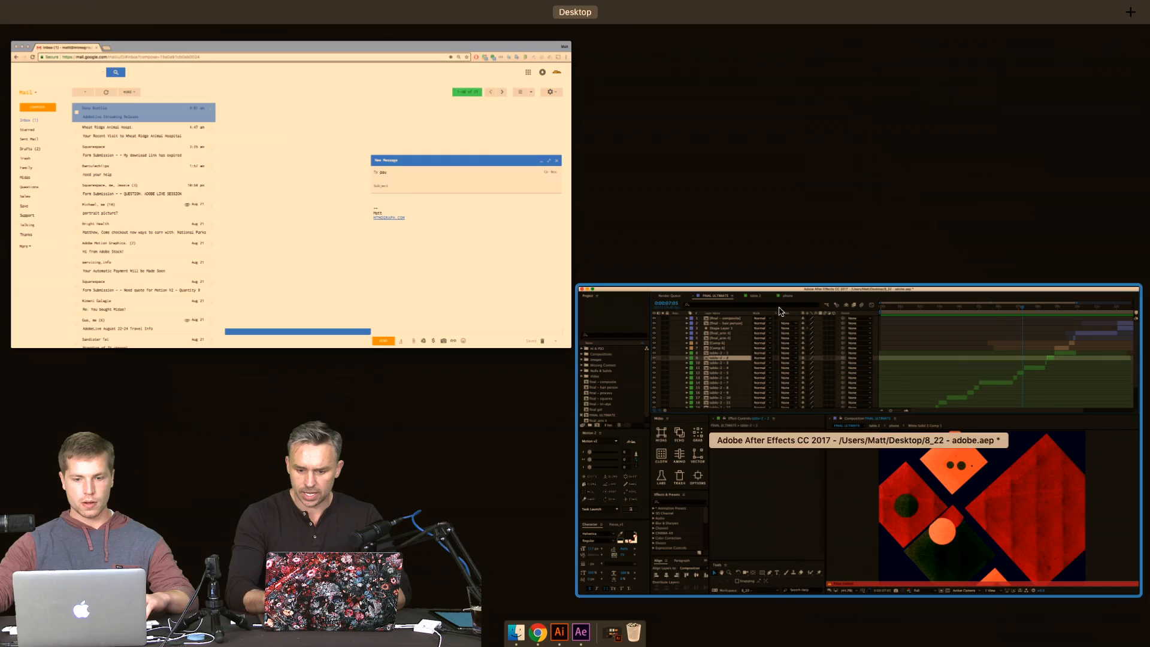
pyautogui.click(778, 335)
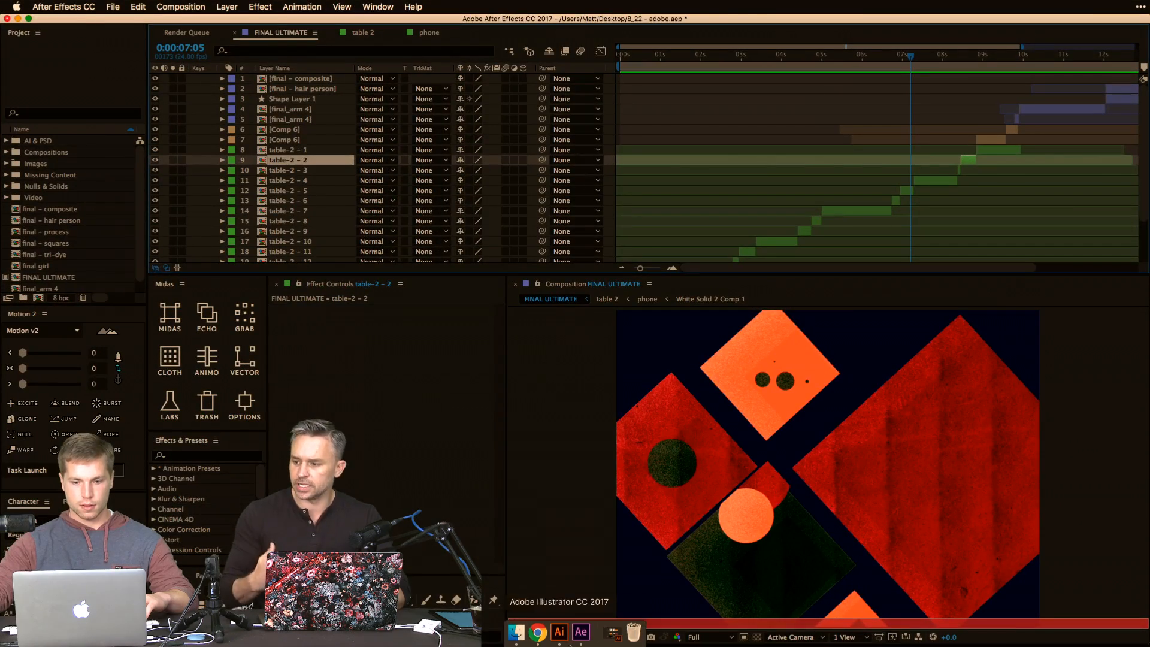
pyautogui.click(559, 632)
pyautogui.rightClick(537, 633)
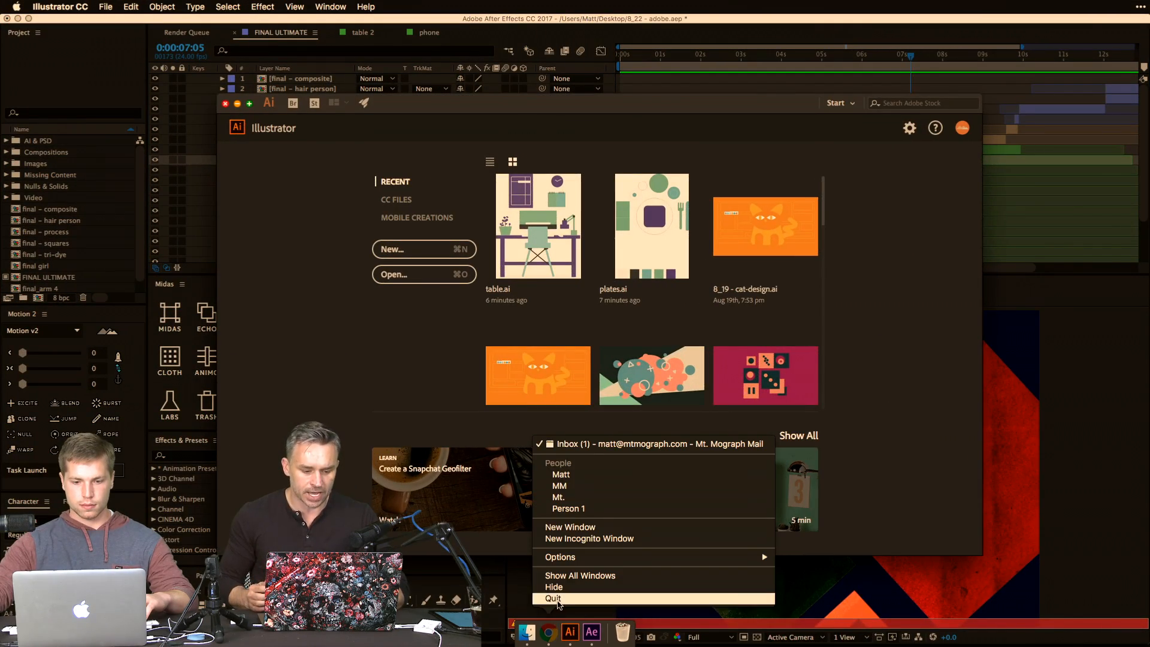
pyautogui.click(555, 599)
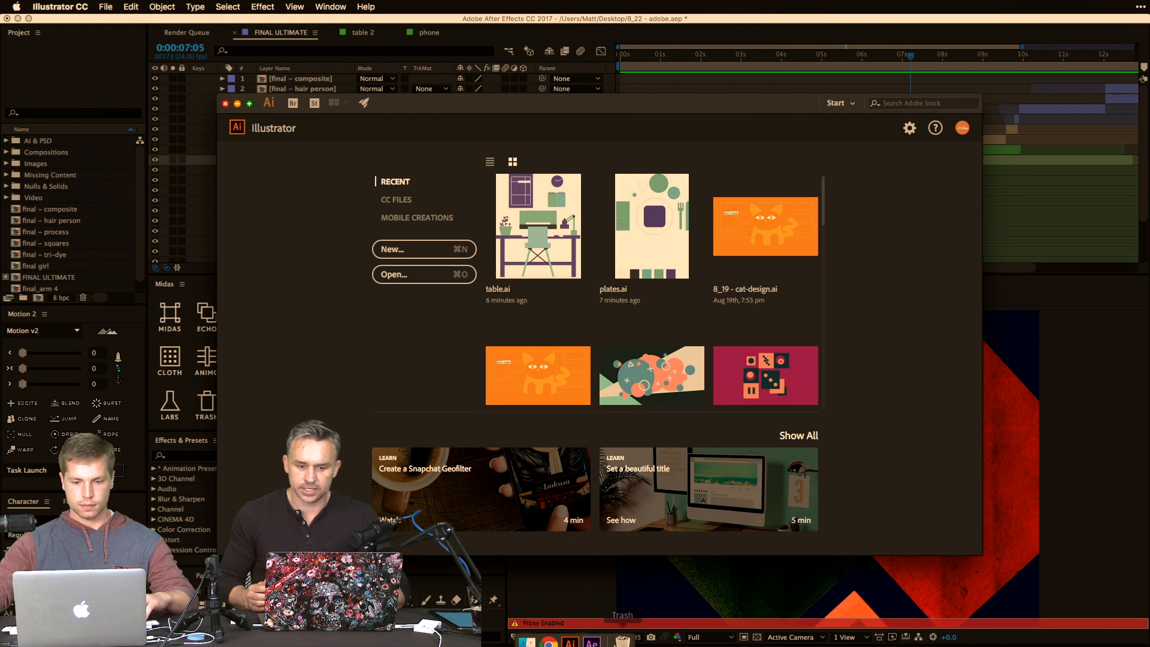
# Switch to Finder and look through the artwork in the Desktop's vectors folder, from 8_19 - cat-design.ai to CAT.ai.
pyautogui.click(527, 641)
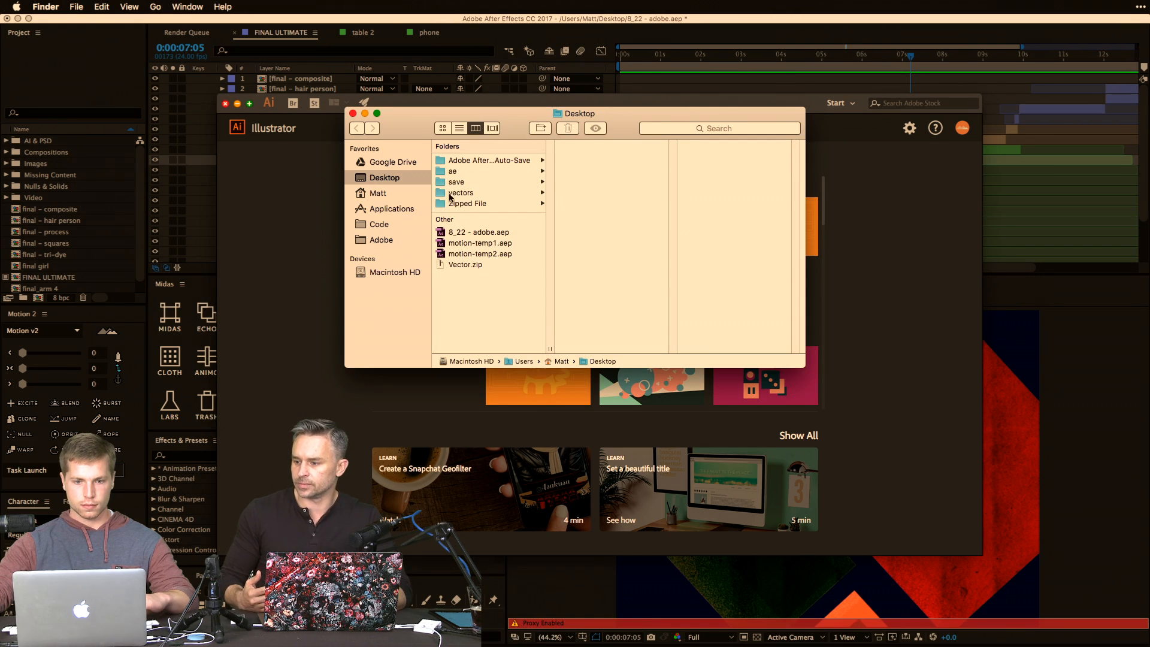
pyautogui.click(451, 193)
pyautogui.click(626, 160)
pyautogui.click(618, 172)
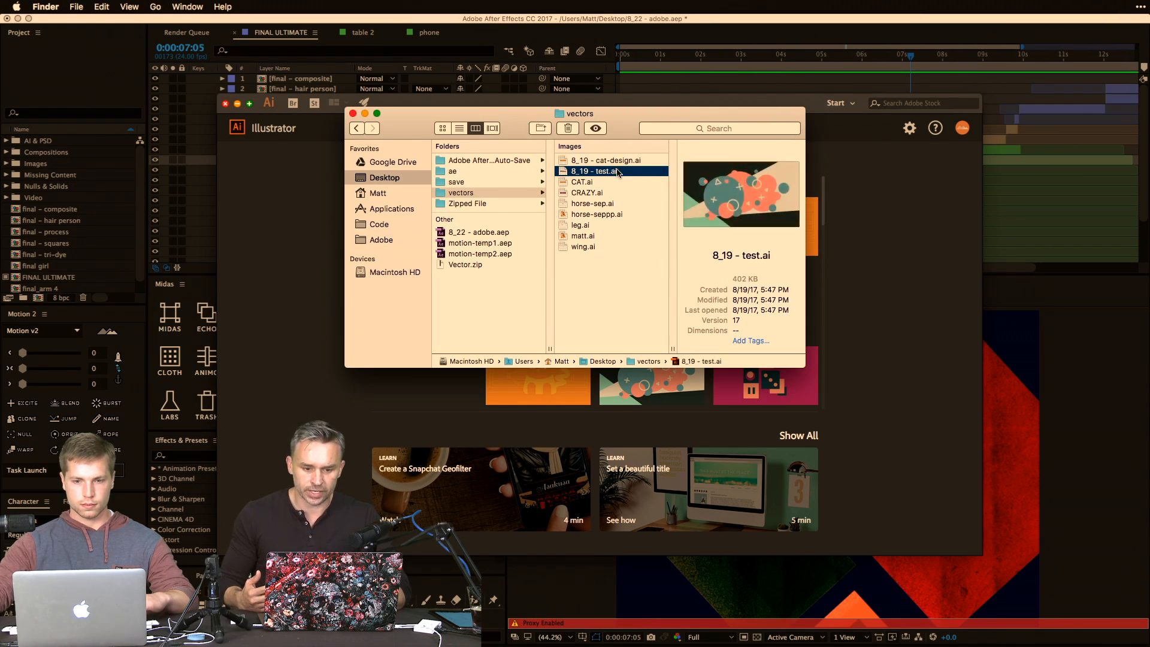
pyautogui.press('space')
pyautogui.press('Down')
pyautogui.press('space')
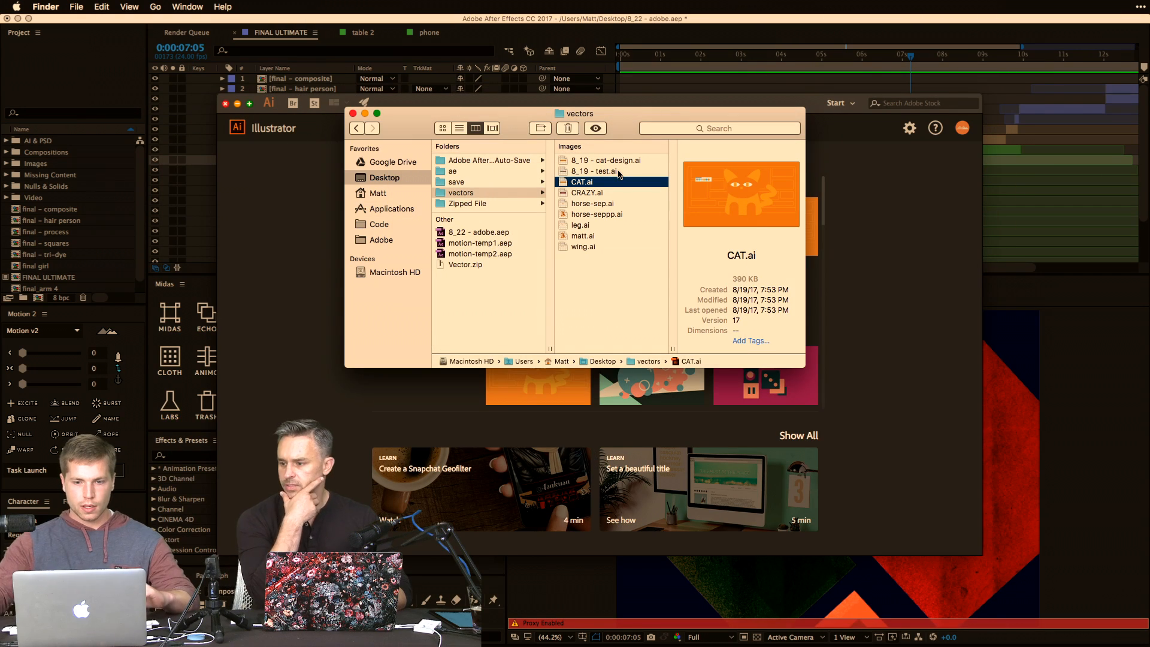
# Extract the Vector.zip archive on the Desktop and open the extracted Vector folder.
pyautogui.press('Left')
pyautogui.press('Down')
pyautogui.press('Down')
pyautogui.press('Down')
pyautogui.press('Down')
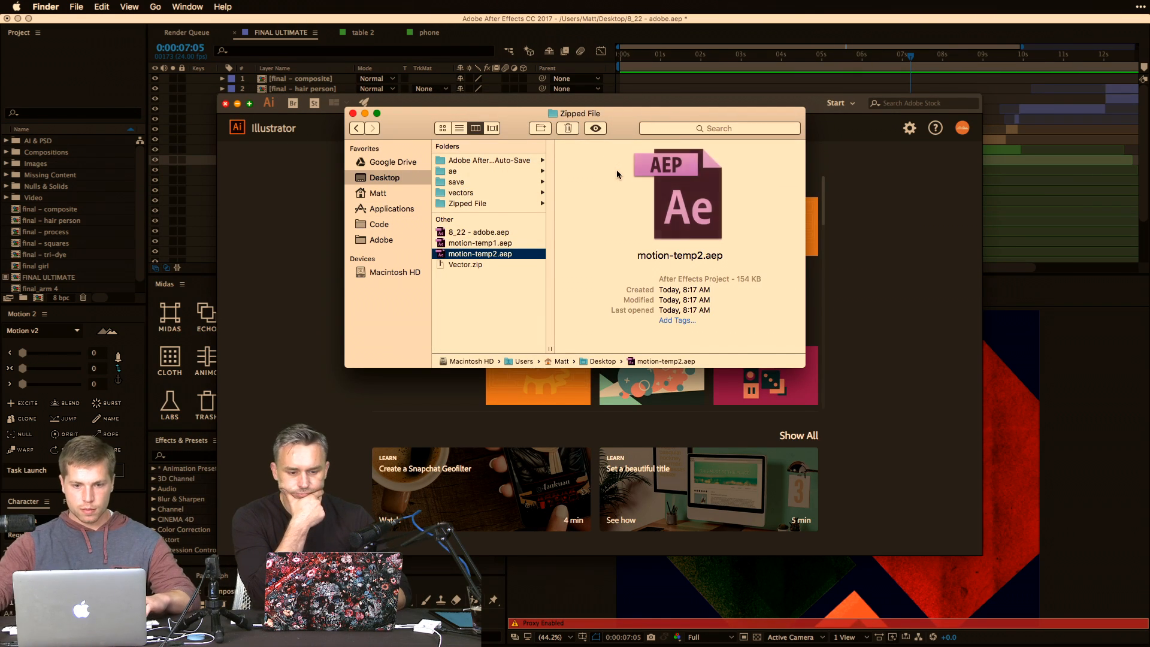
pyautogui.doubleClick(479, 264)
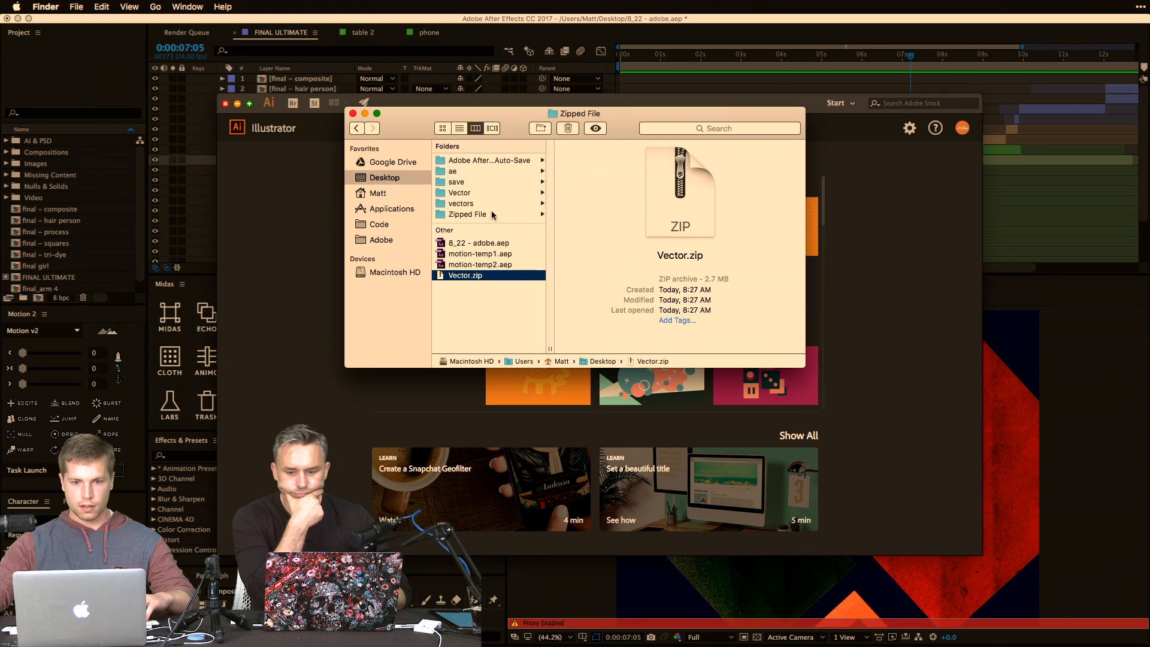
pyautogui.click(513, 192)
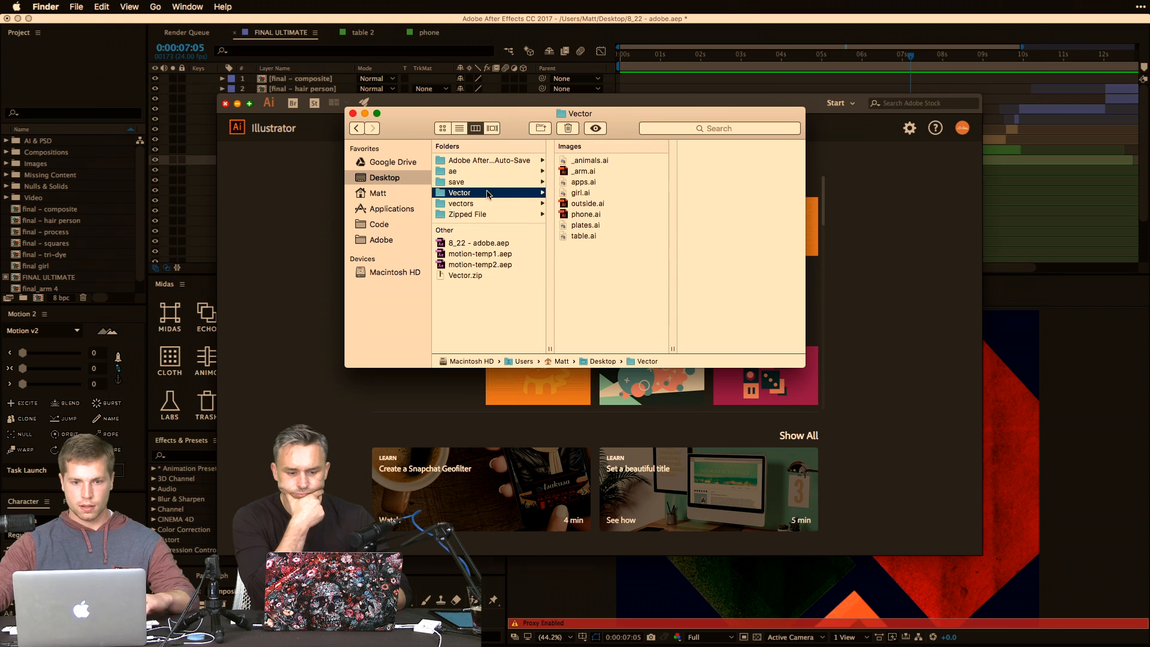
# Preview the Illustrator artwork in the Vector folder one file at a time, from _animals.ai through to phone.ai.
pyautogui.click(614, 160)
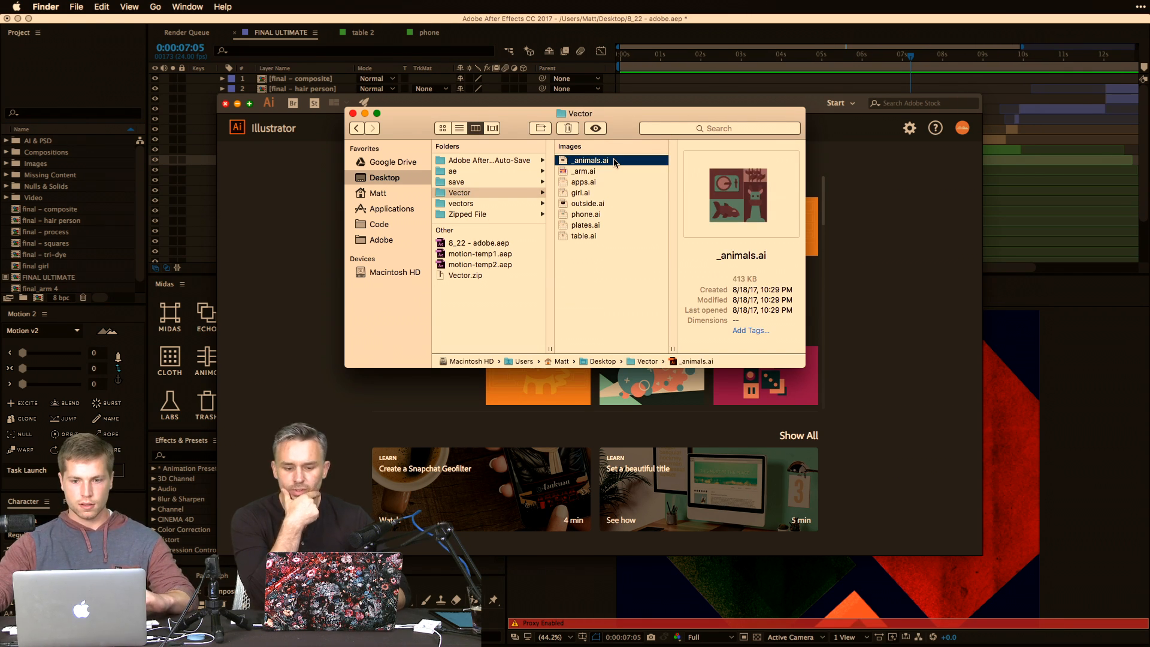
pyautogui.press('space')
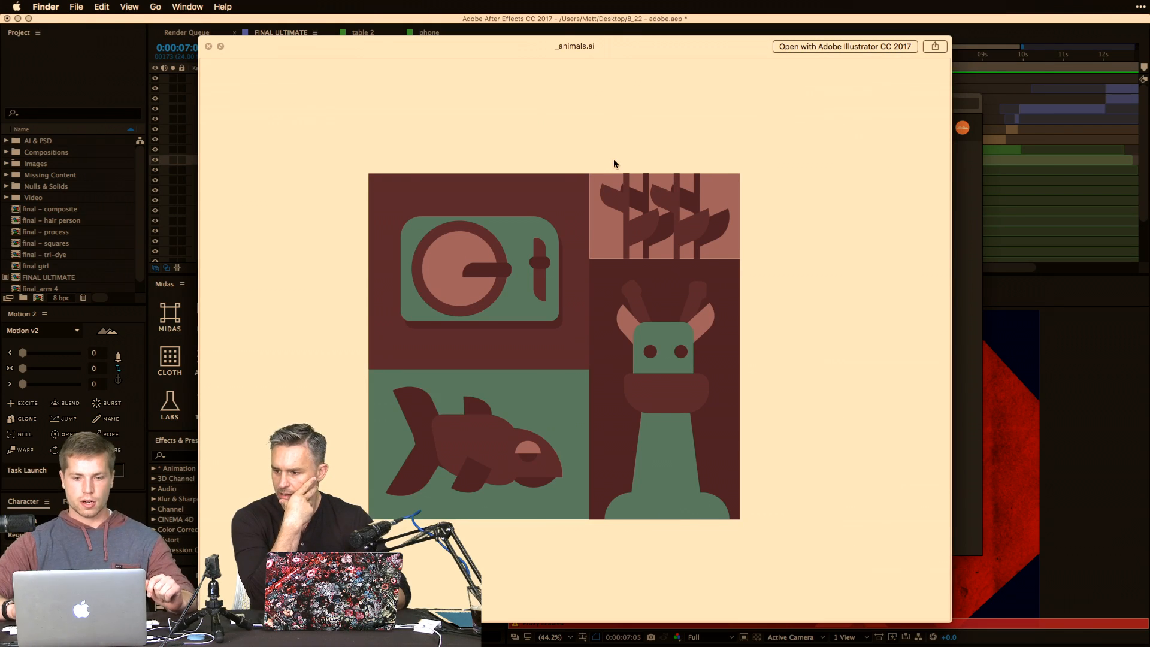
pyautogui.press('Down')
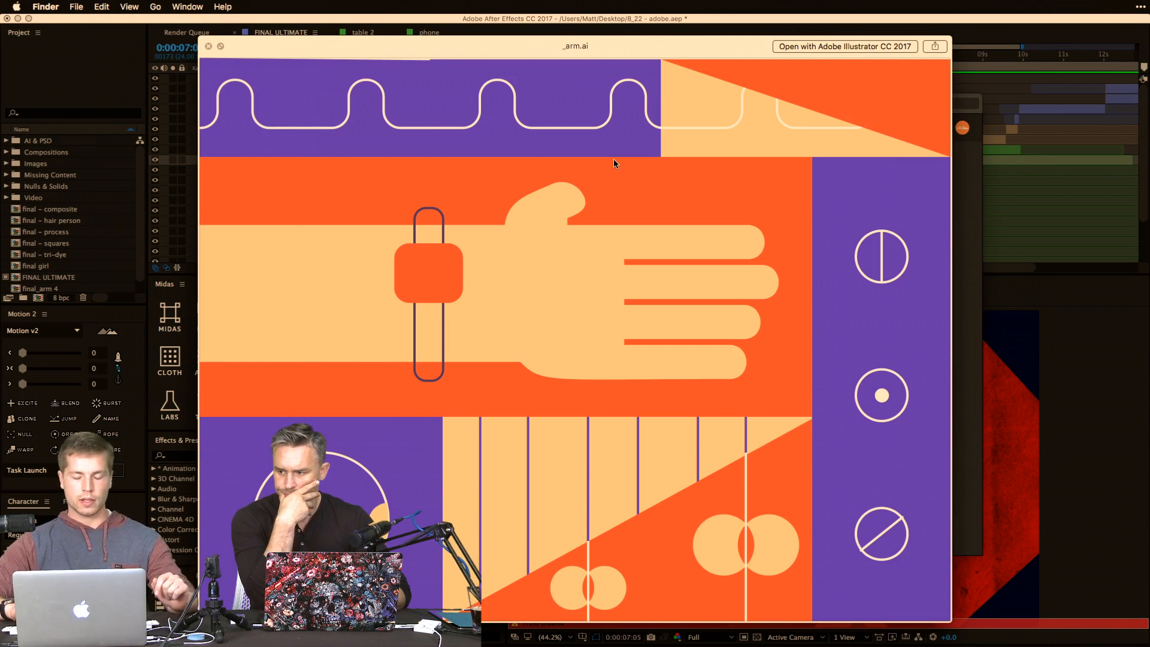
pyautogui.press('Down')
pyautogui.press('Down')
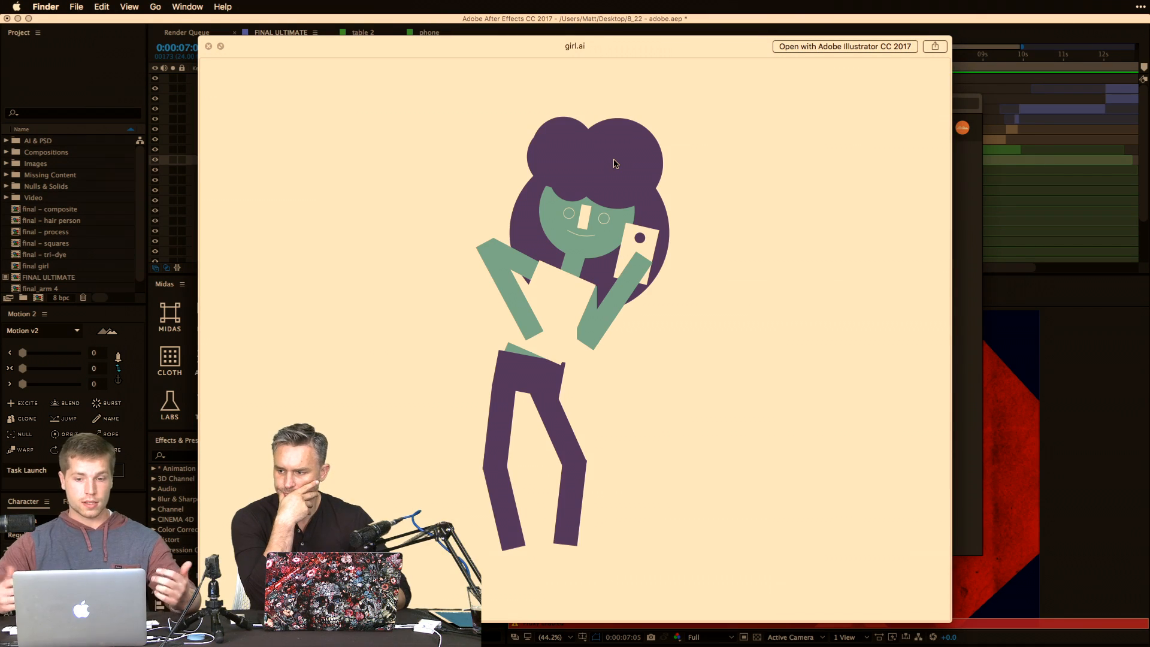
pyautogui.press('Down')
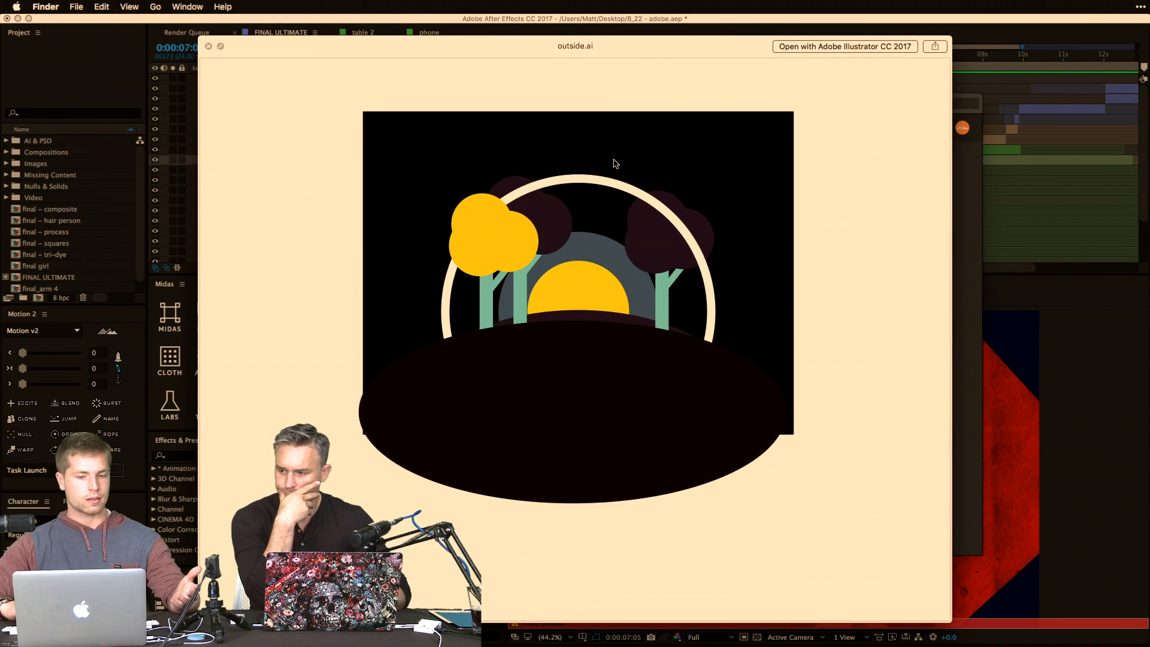
pyautogui.press('Down')
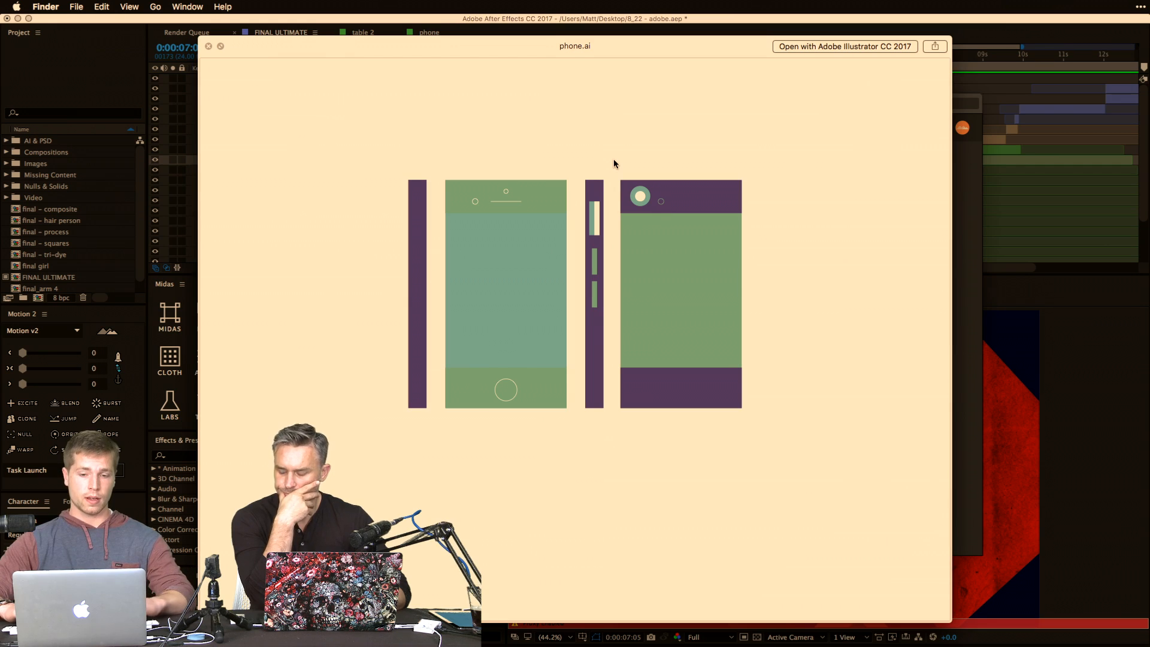
pyautogui.press('Down')
pyautogui.press('Up')
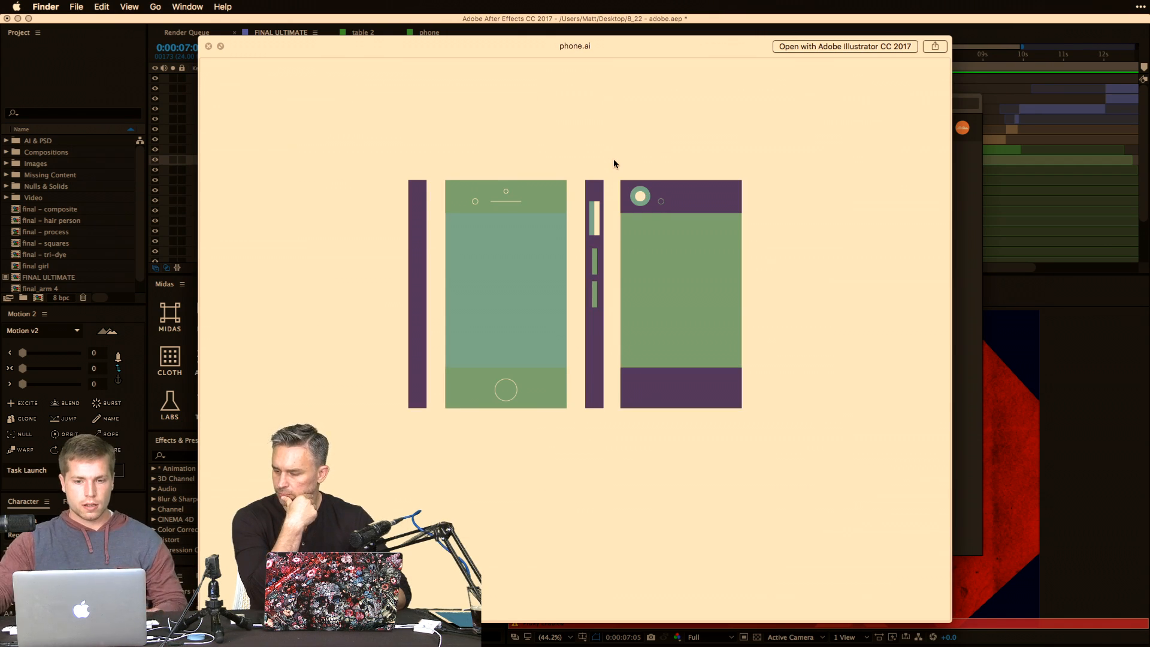
# Open phone.ai in a full-size Illustrator window and select the shapes of the phone's front view.
pyautogui.press('space')
pyautogui.doubleClick(602, 215)
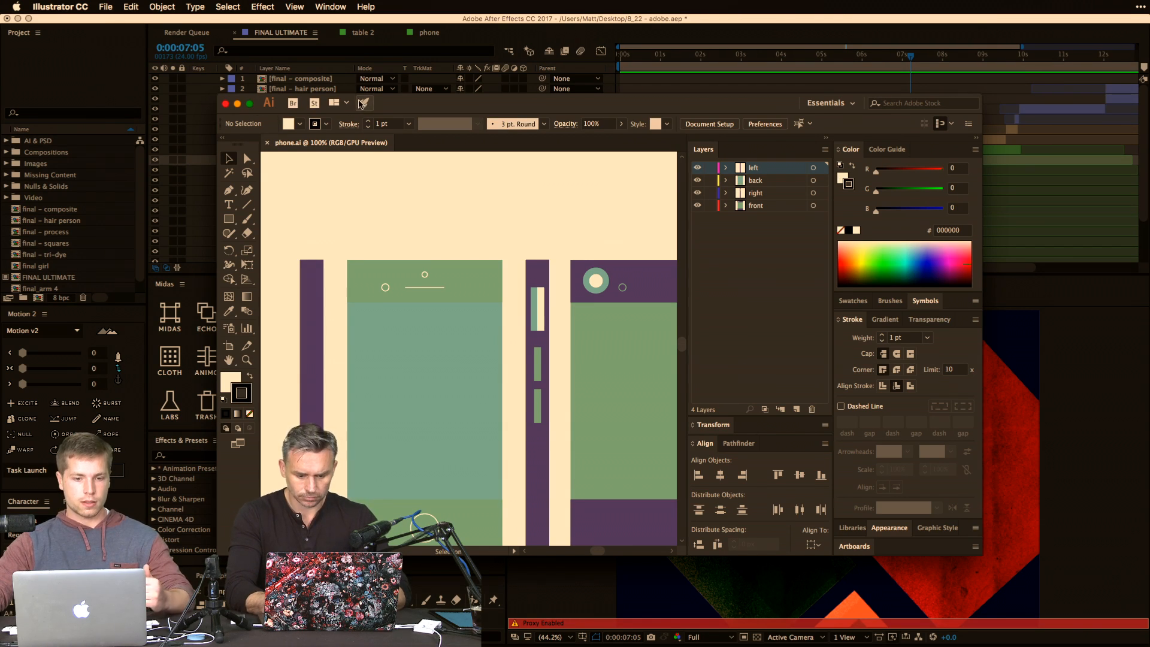
pyautogui.doubleClick(446, 103)
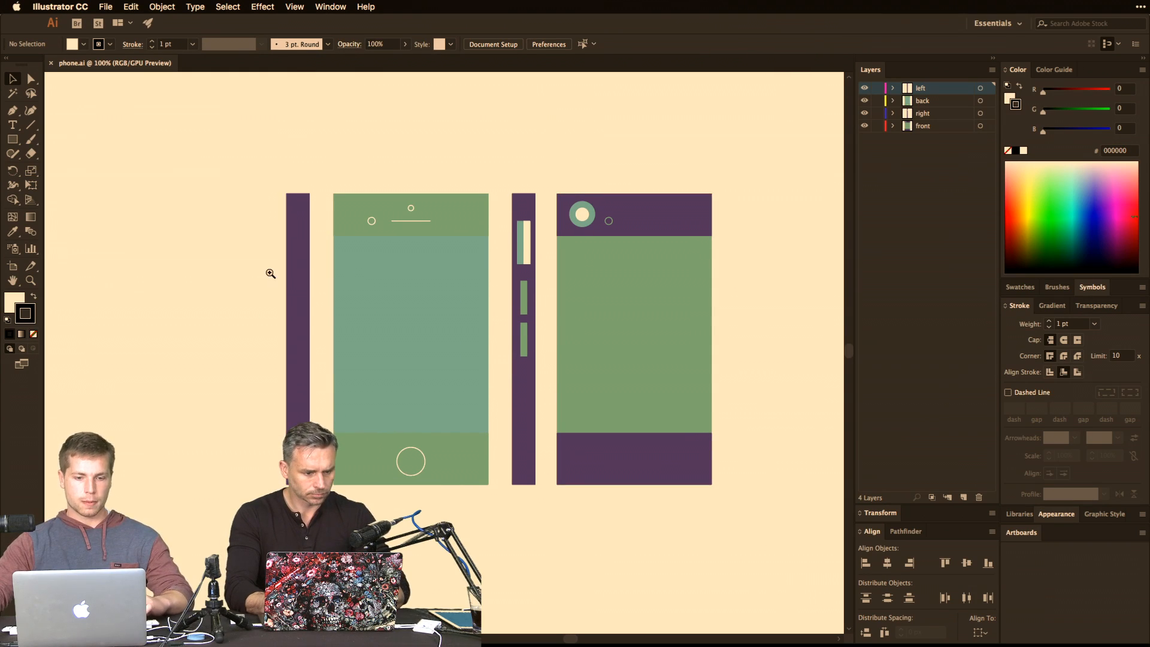
pyautogui.press('z')
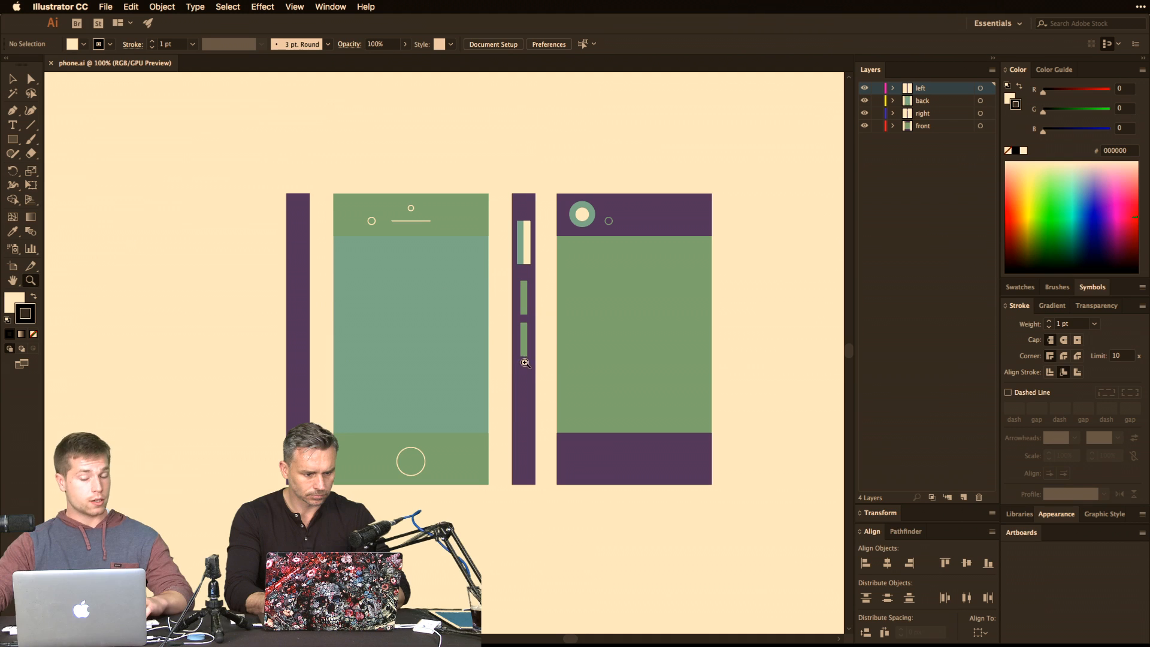
pyautogui.press('v')
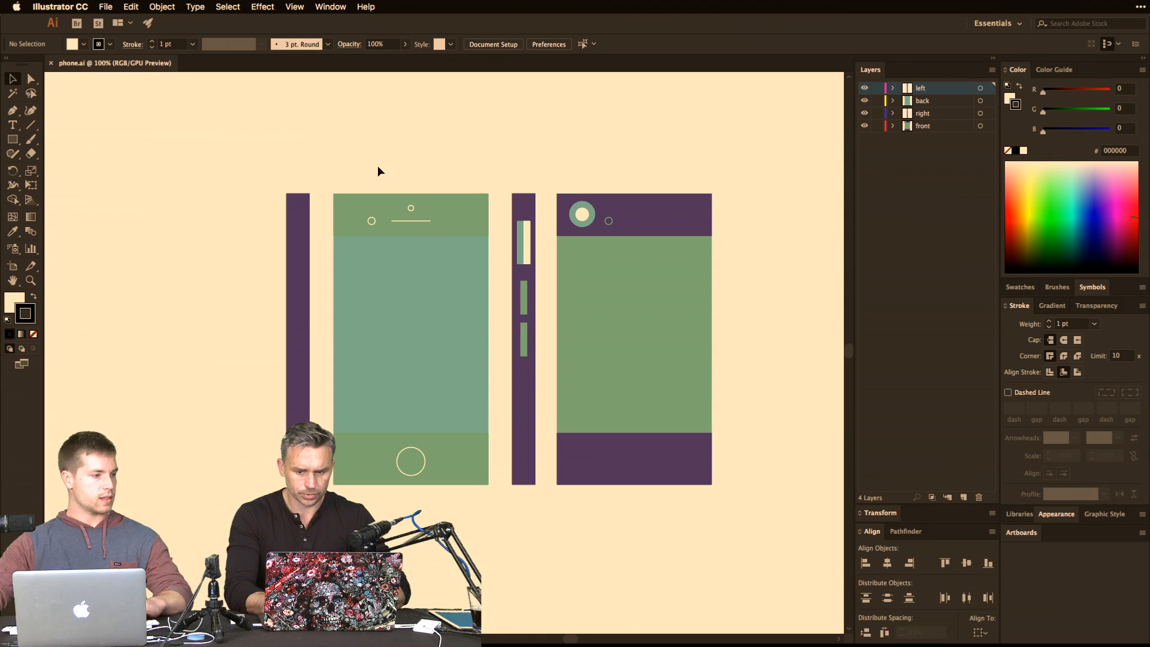
pyautogui.moveTo(377, 165); pyautogui.dragTo(497, 223)
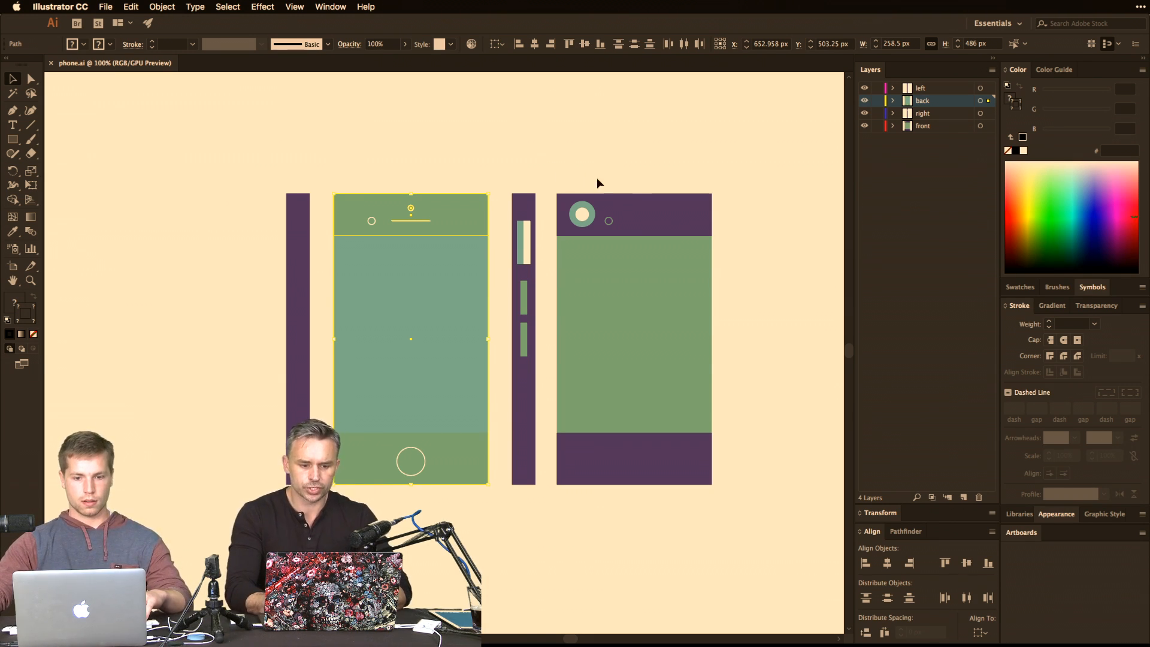
# Switch to After Effects and move the FINAL ULTIMATE playhead to 0:00:01:05, bringing the matching table-2 layers into the timeline.
pyautogui.hotkey('ctrl', 'Up')
pyautogui.click(777, 112)
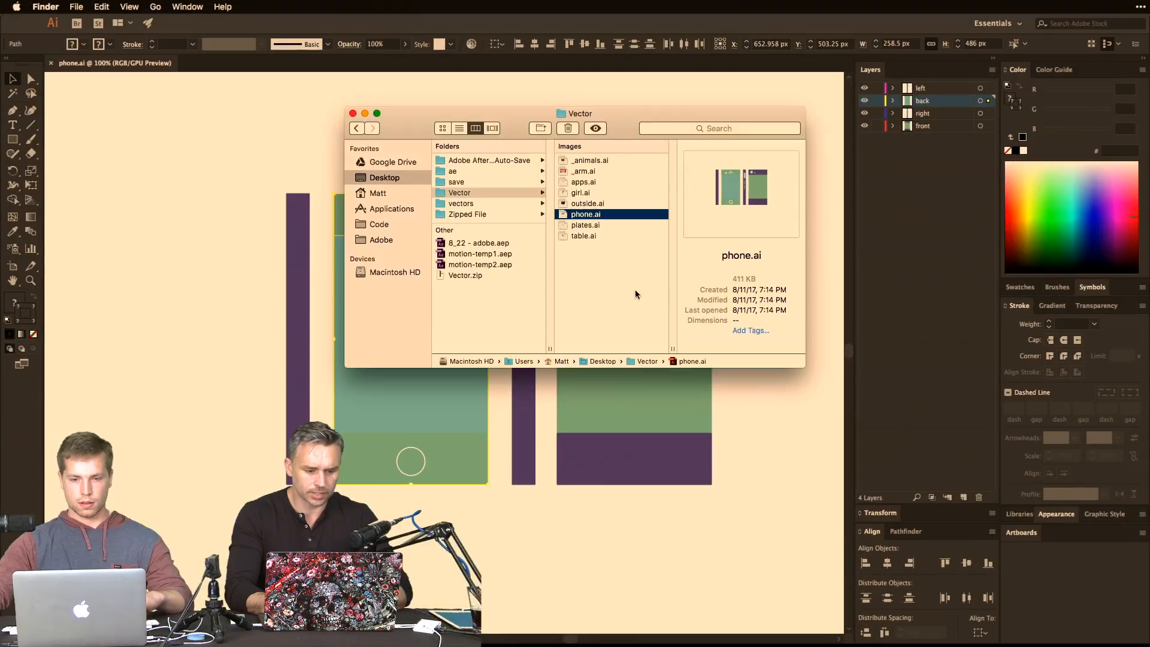
pyautogui.hotkey('ctrl', 'Up')
pyautogui.click(551, 269)
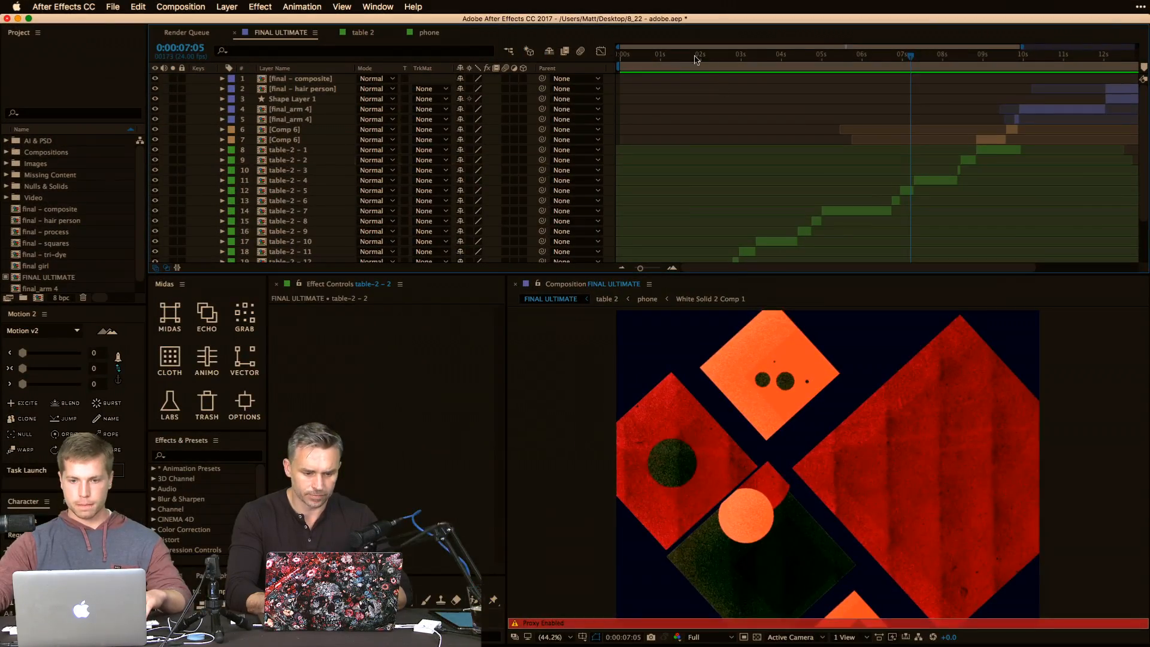
pyautogui.moveTo(687, 57); pyautogui.dragTo(660, 57)
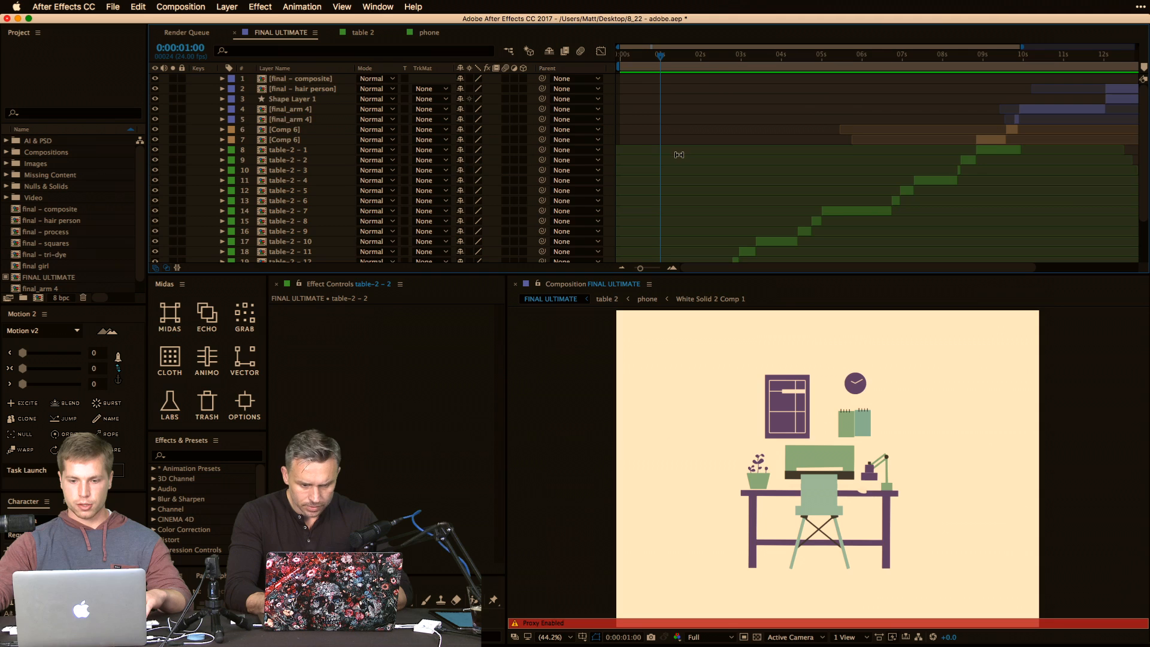
pyautogui.scroll(-3, 677, 171)
pyautogui.press('pagedown')
pyautogui.press('pagedown')
pyautogui.press('pagedown')
pyautogui.press('pagedown')
pyautogui.press('pagedown')
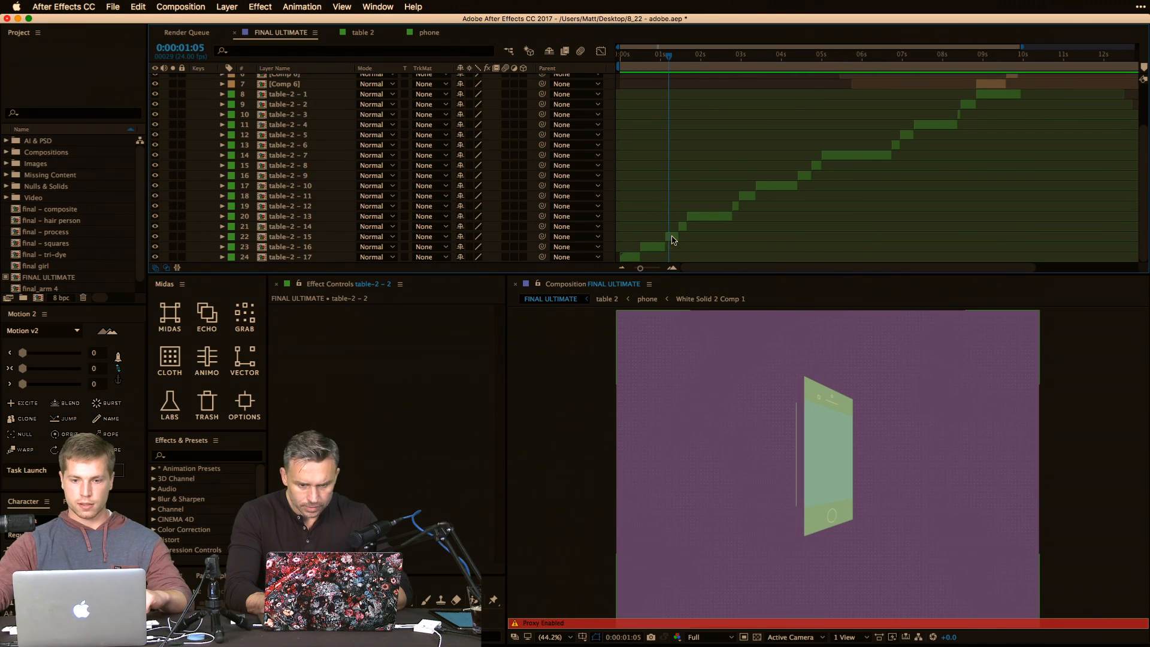
# Open the phone composition nested inside layer table-2 - 15, play it back and view its first frame enlarged.
pyautogui.doubleClick(672, 240)
pyautogui.doubleClick(580, 154)
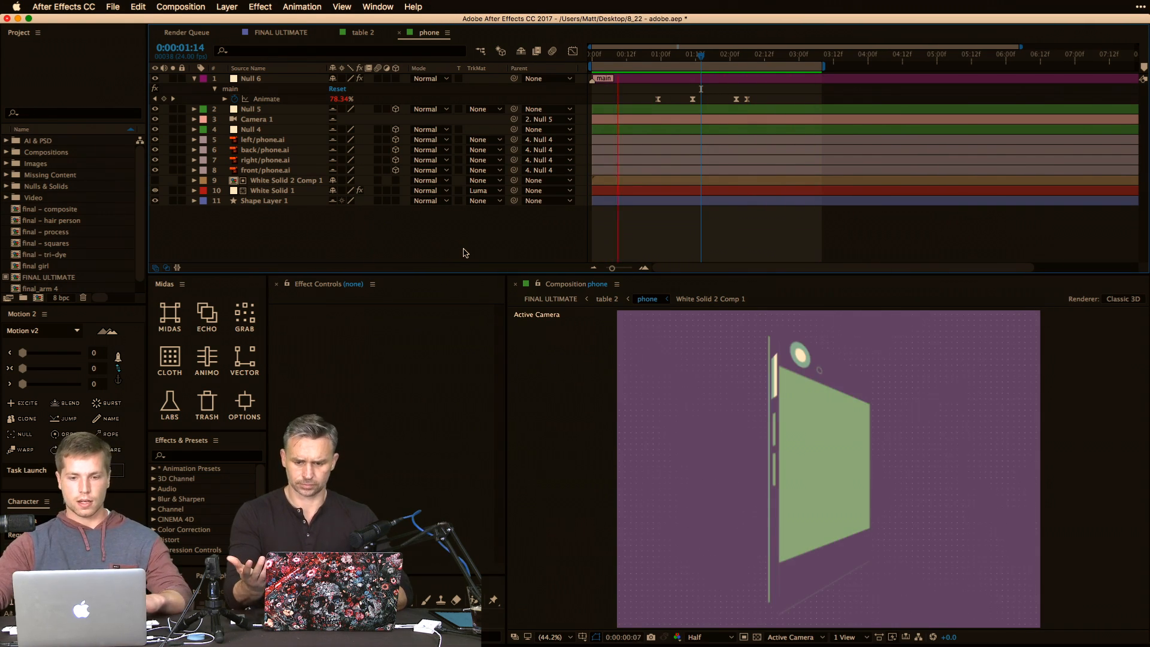
pyautogui.press('space')
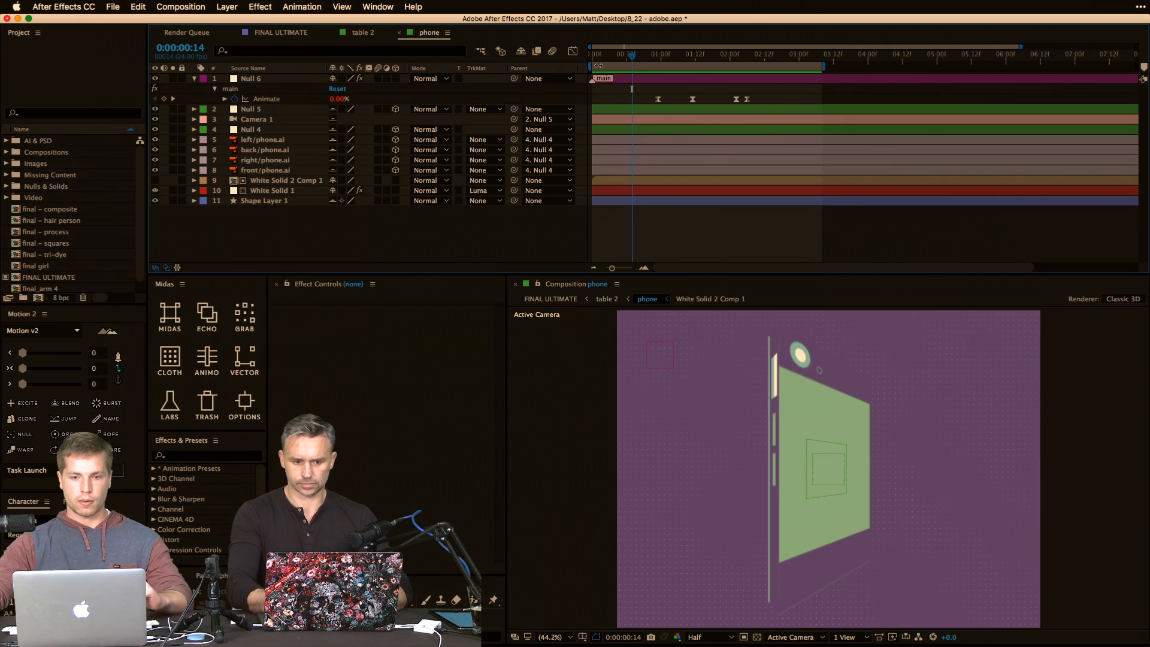
pyautogui.click(596, 60)
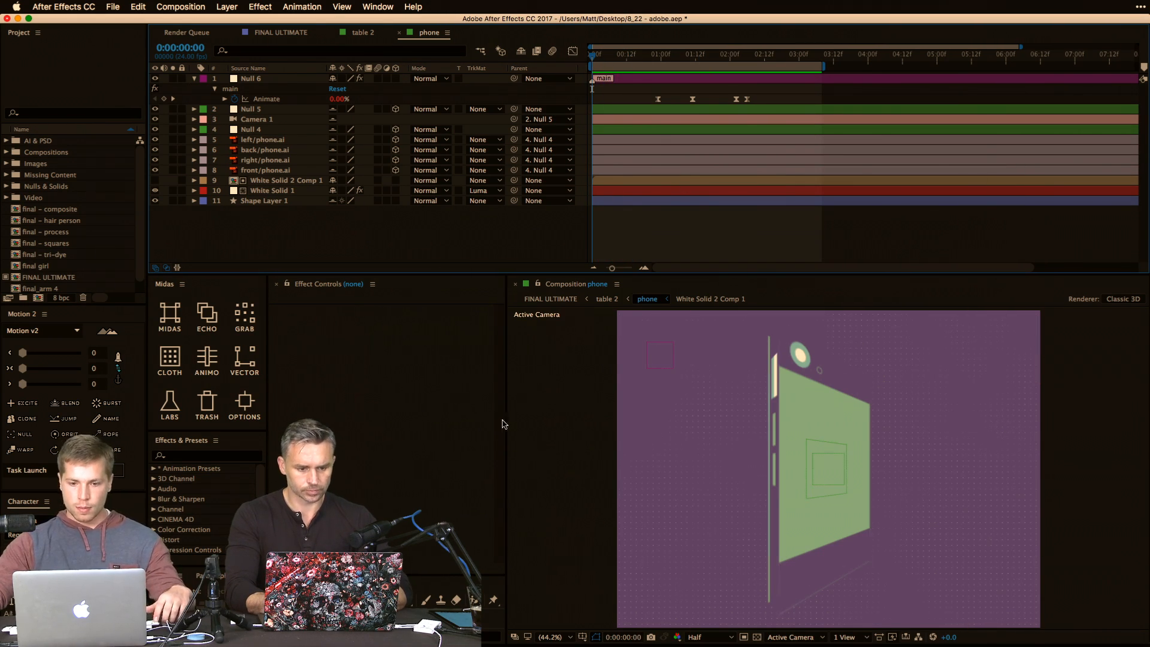
pyautogui.press('`')
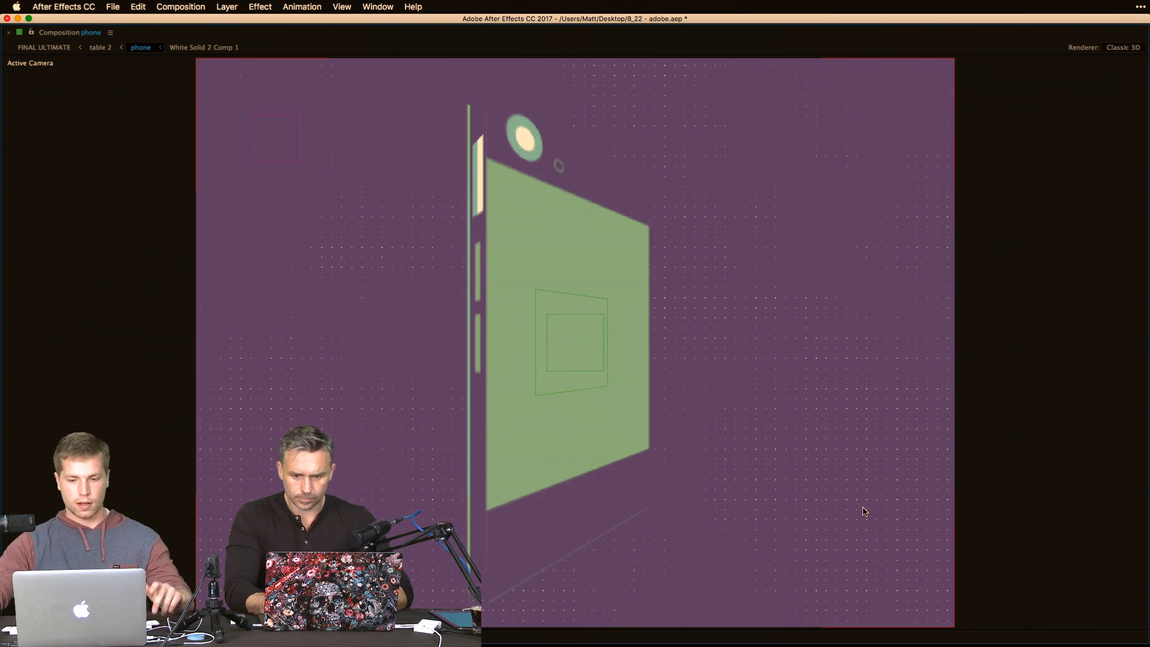
pyautogui.press('`')
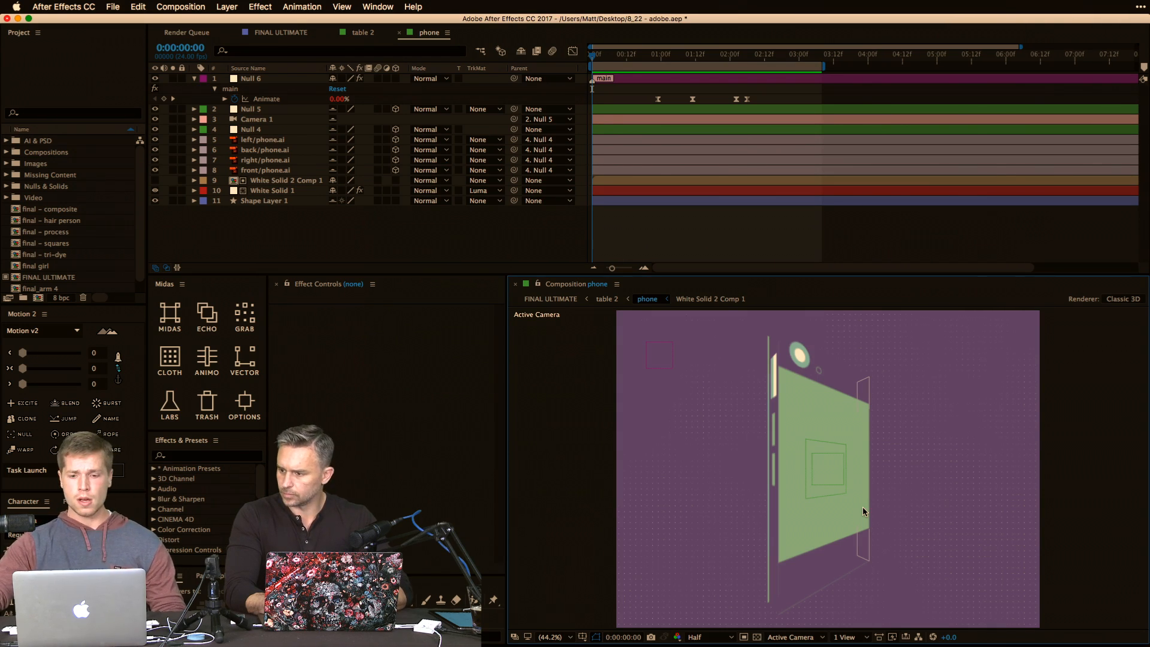
# Switch back to phone.ai in Illustrator and bring up the Finder window of the Vector folder.
pyautogui.hotkey('ctrl', 'Up')
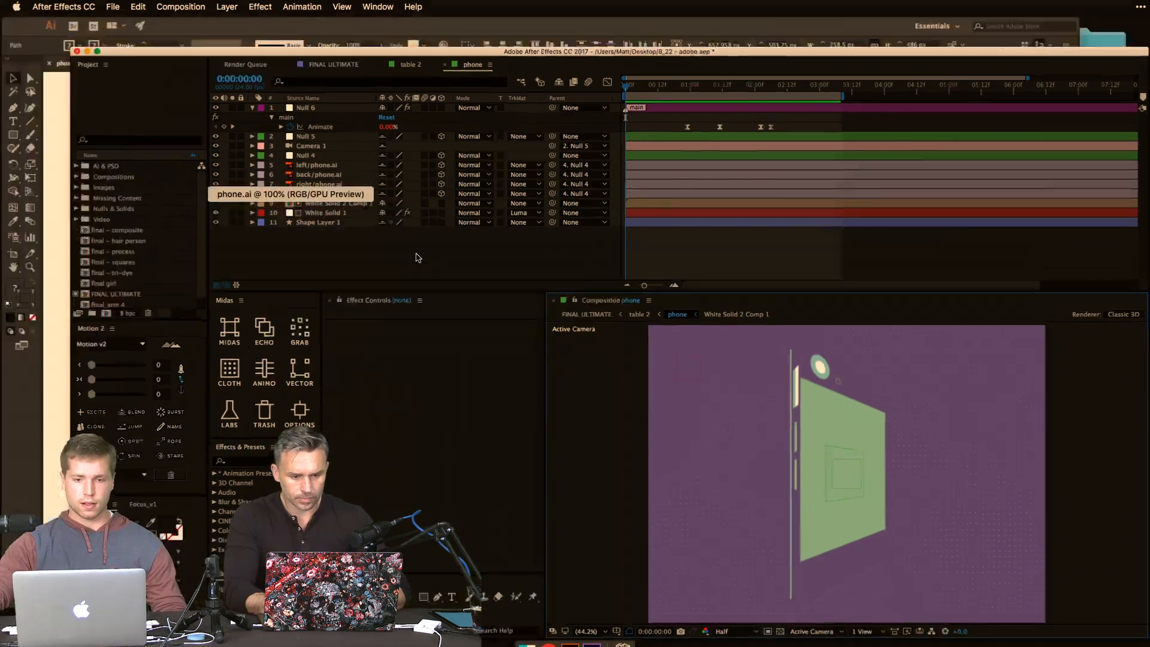
pyautogui.click(333, 218)
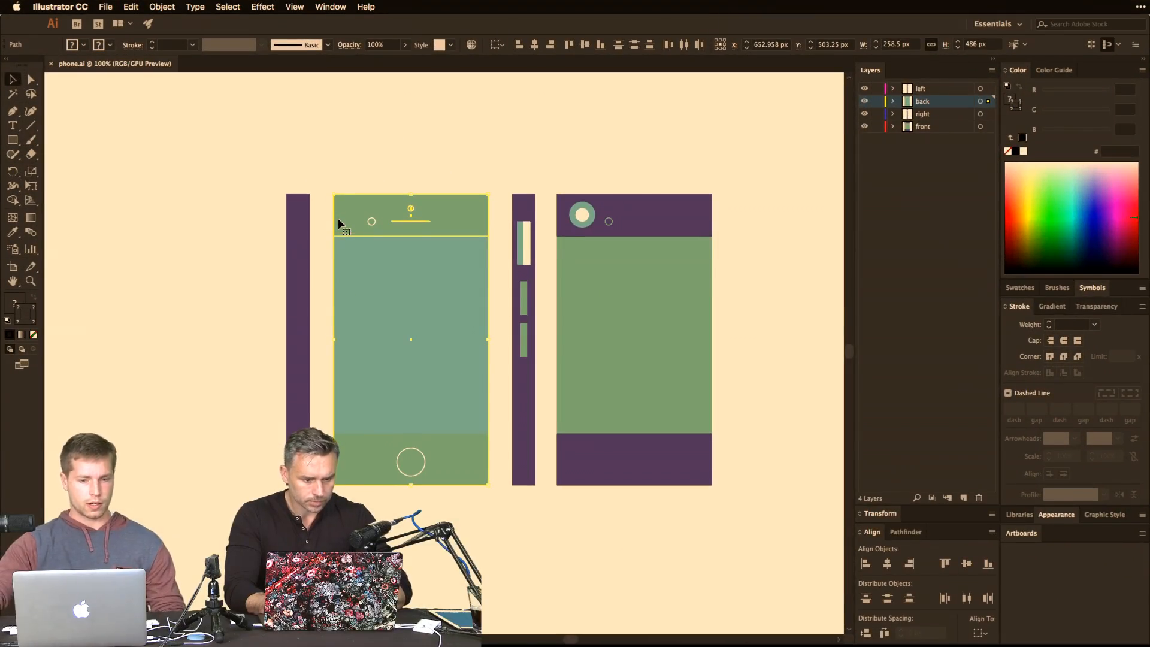
pyautogui.hotkey('ctrl', 'Up')
pyautogui.click(775, 157)
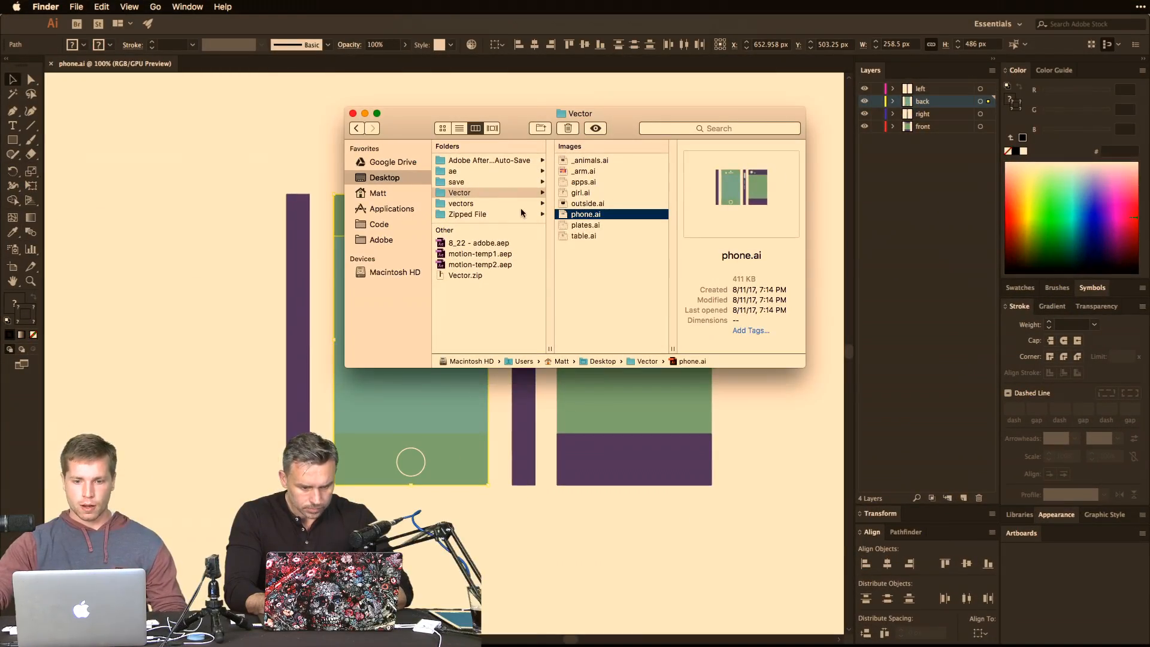
# Find _arm.ai in the Vector folder and open it in Illustrator, ignoring all missing linked files.
pyautogui.click(582, 229)
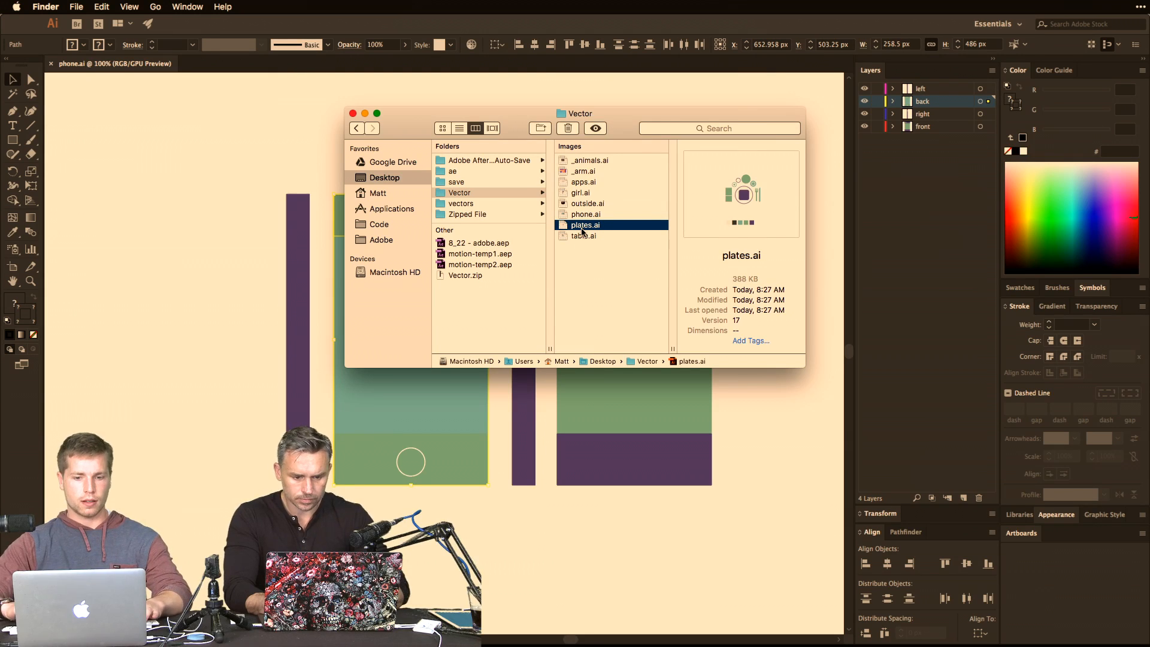
pyautogui.press('Up')
pyautogui.press('Up')
pyautogui.press('Up')
pyautogui.press('Up')
pyautogui.press('Up')
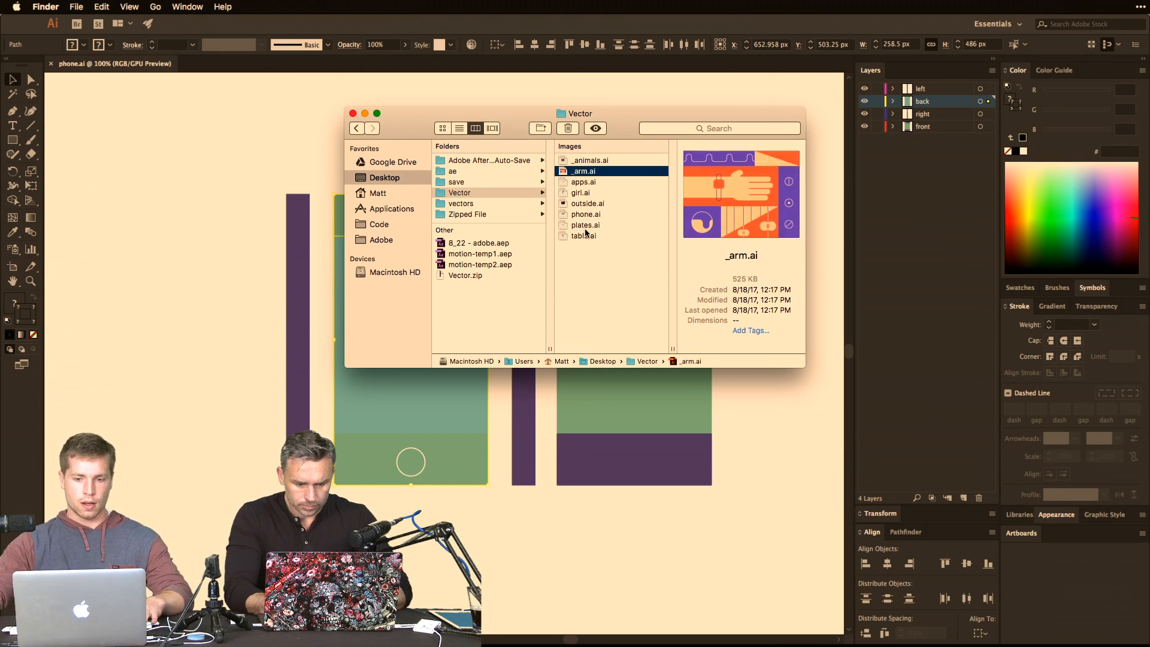
pyautogui.doubleClick(587, 172)
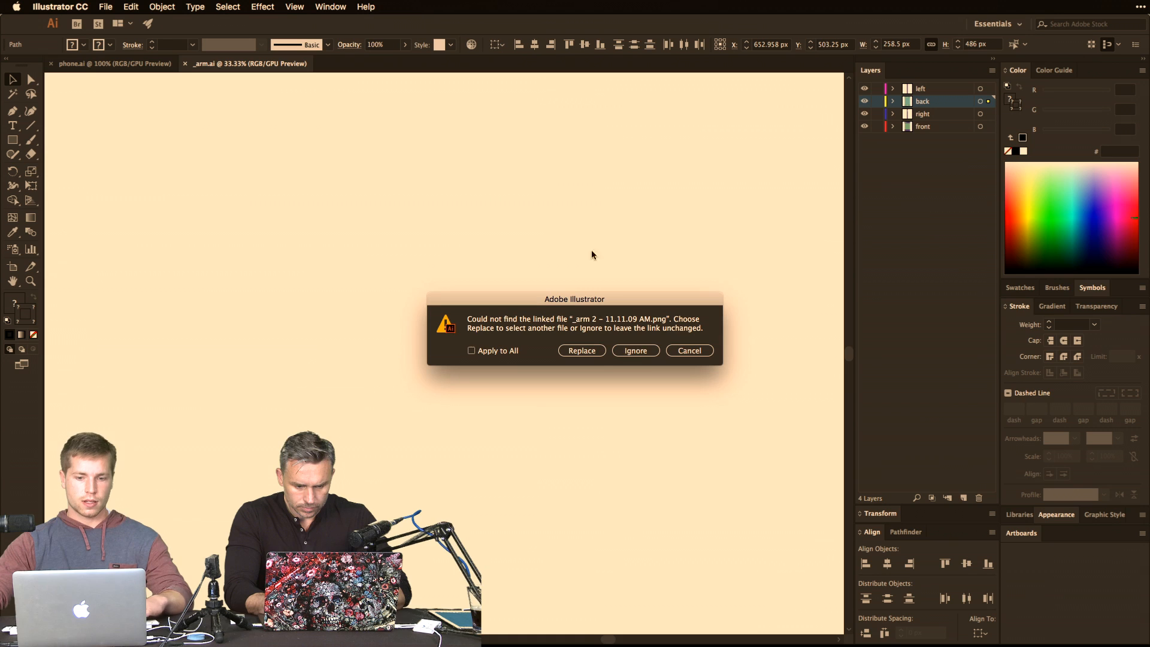
pyautogui.click(471, 351)
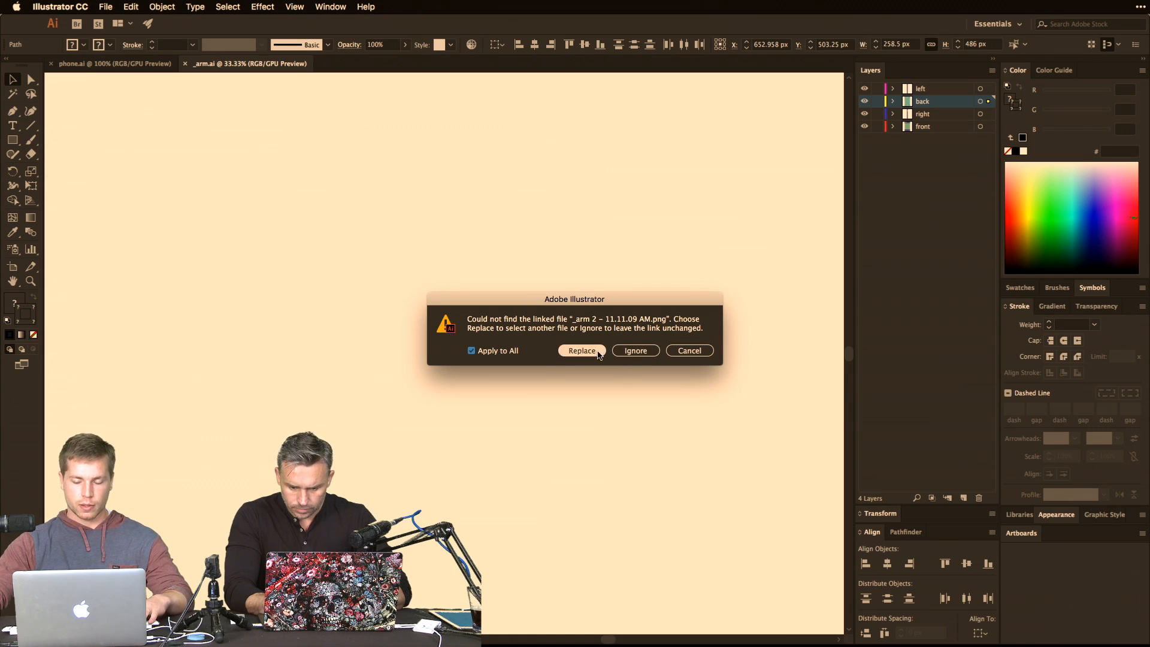
pyautogui.click(623, 351)
# Examine how _arm.ai is grouped by selecting the arm section and the purple icon strip, undoing any trial move.
pyautogui.hscroll(-5, 432, 377)
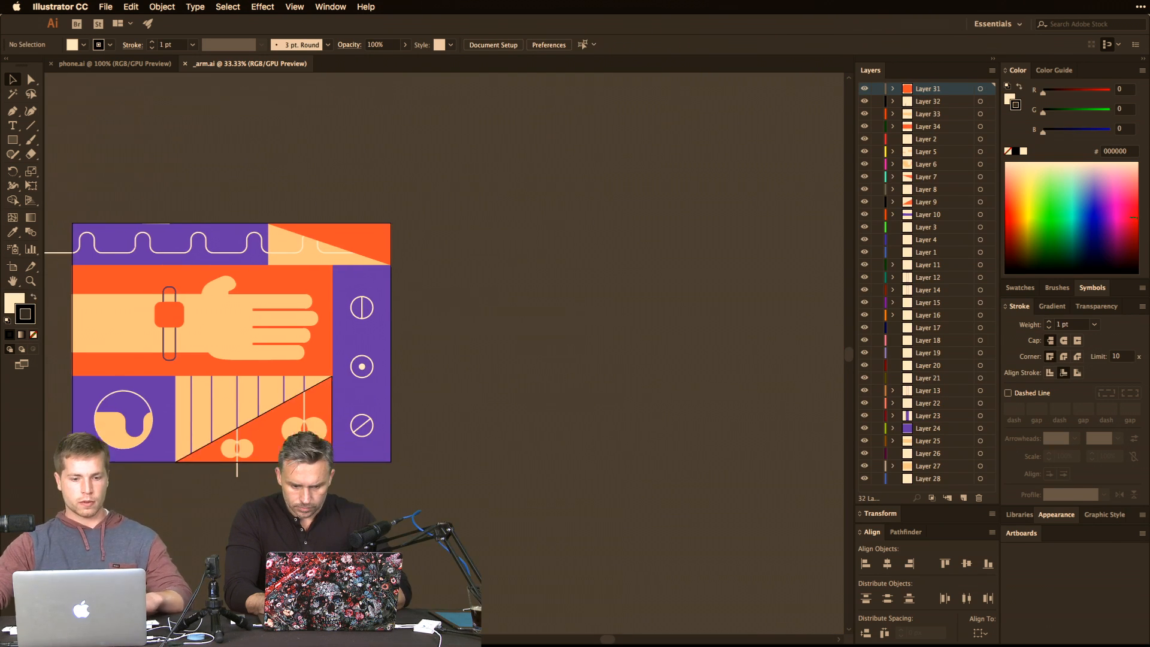
pyautogui.keyDown('super'); pyautogui.click(365, 371); pyautogui.keyUp('super')
pyautogui.moveTo(447, 339); pyautogui.dragTo(414, 360)
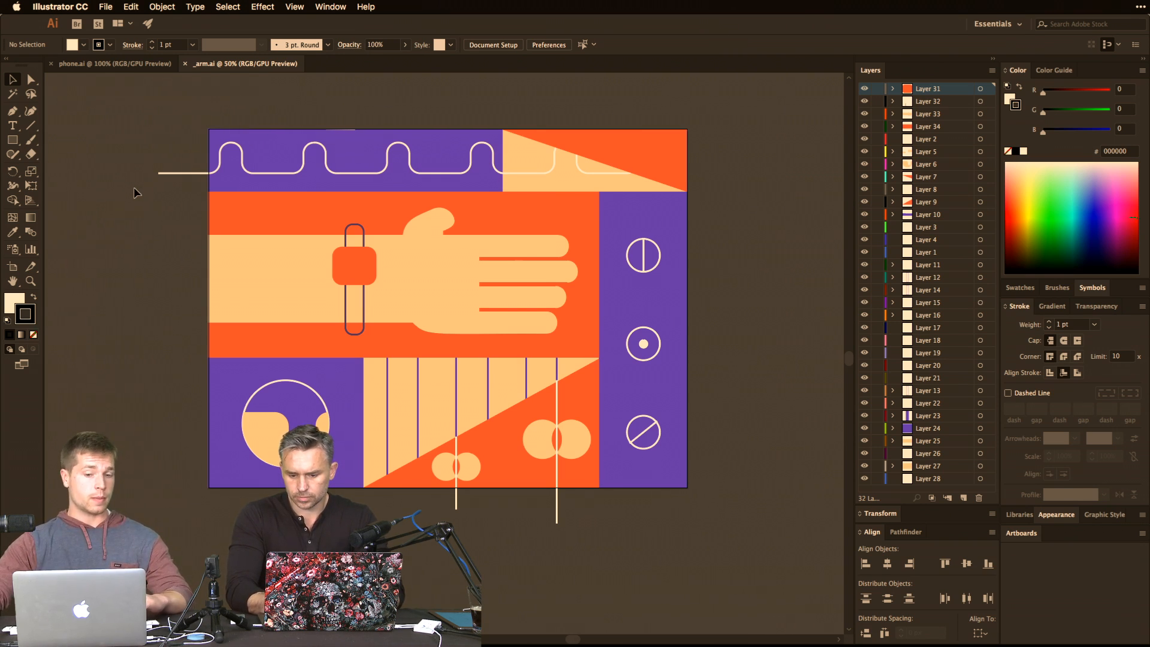
pyautogui.click(569, 336)
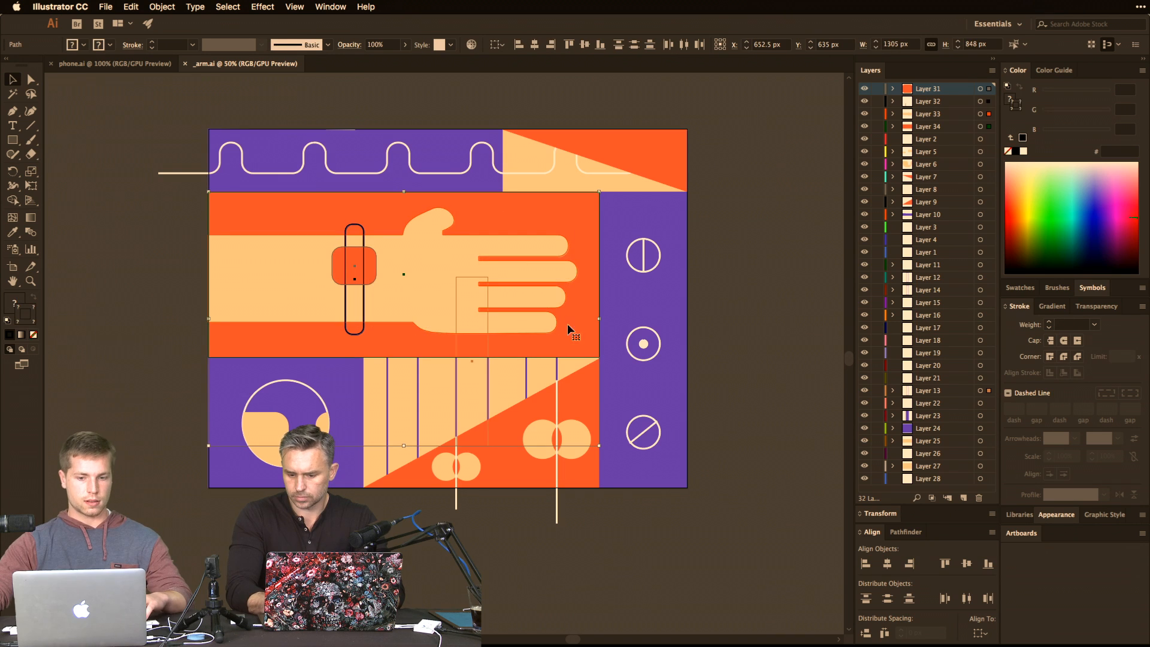
pyautogui.moveTo(496, 224); pyautogui.dragTo(196, 224)
pyautogui.press('super+z')
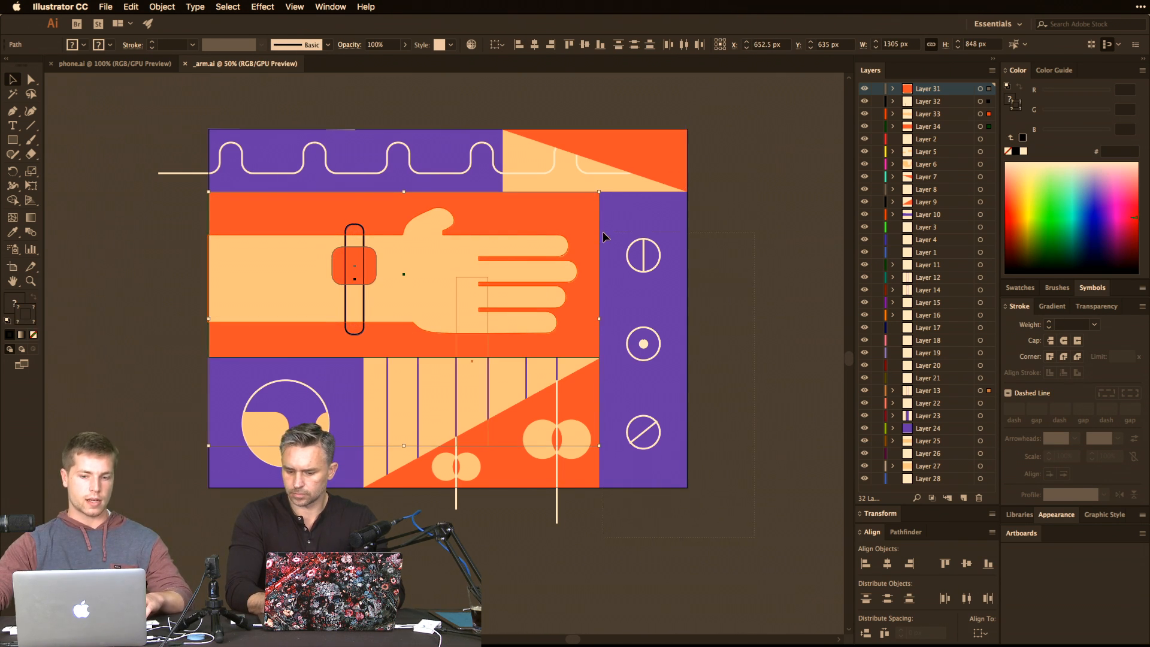
pyautogui.click(602, 231)
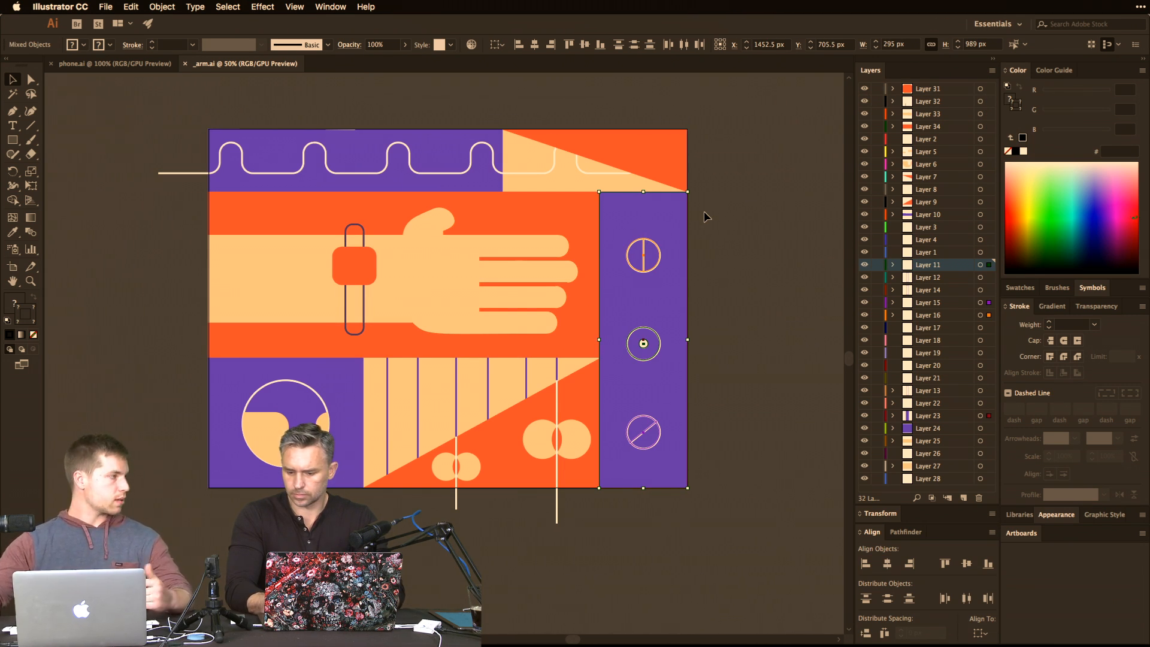
pyautogui.click(750, 286)
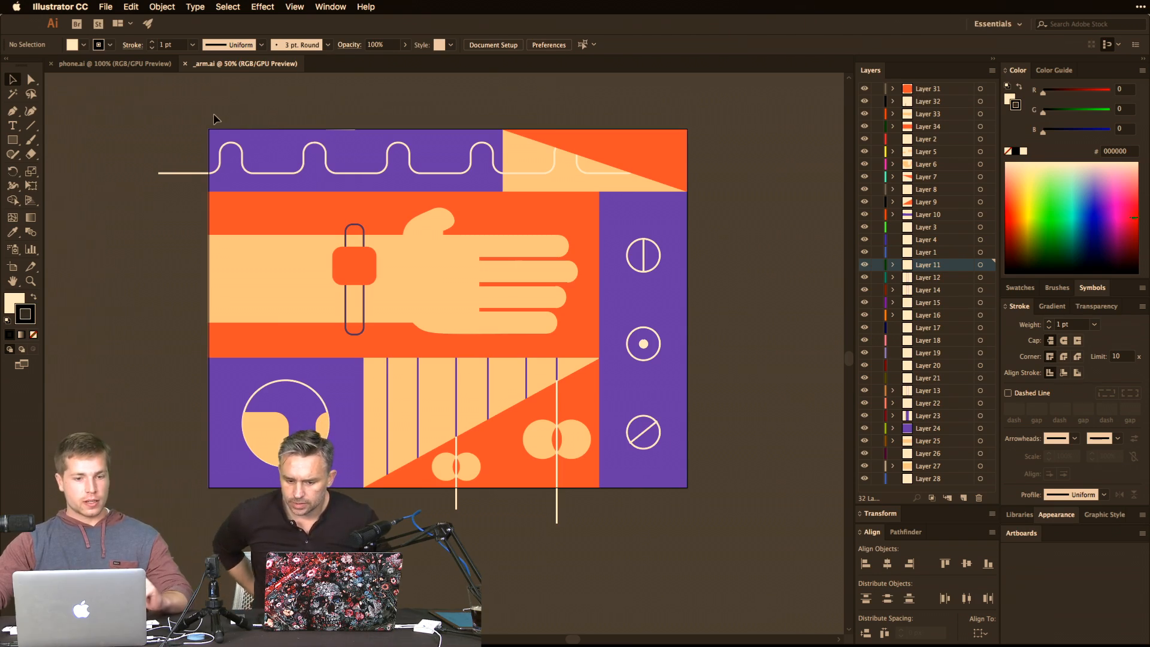
# Switch to the Vector folder in Finder and open table.ai in Illustrator.
pyautogui.hotkey('ctrl', 'Up')
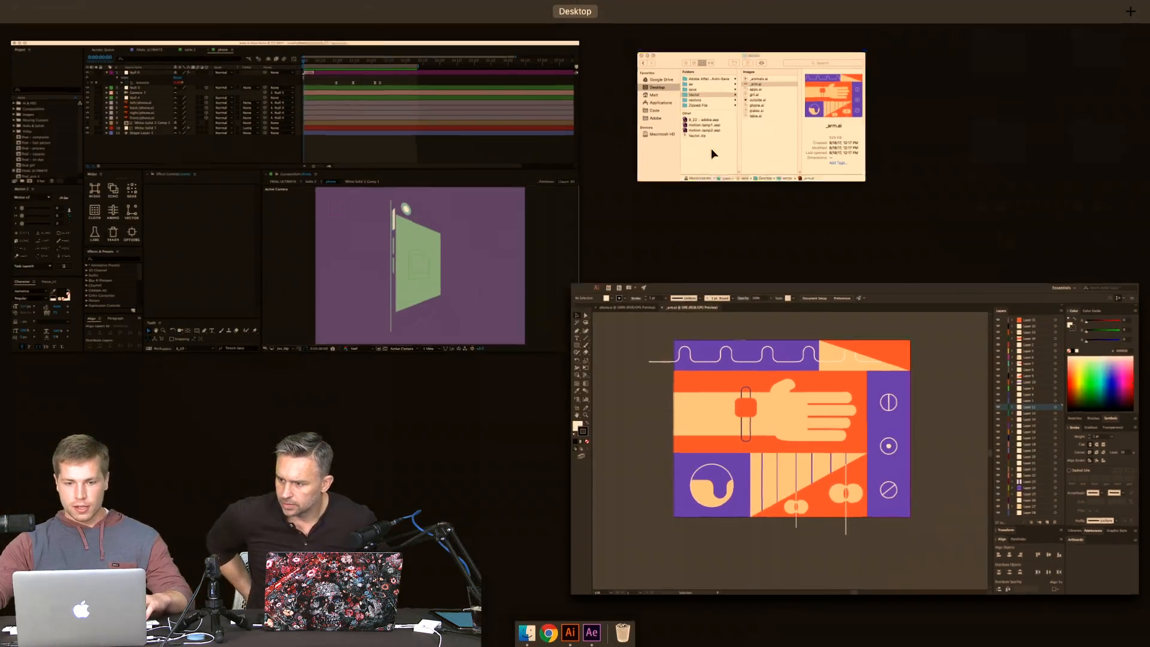
pyautogui.click(714, 153)
pyautogui.click(597, 205)
pyautogui.click(596, 215)
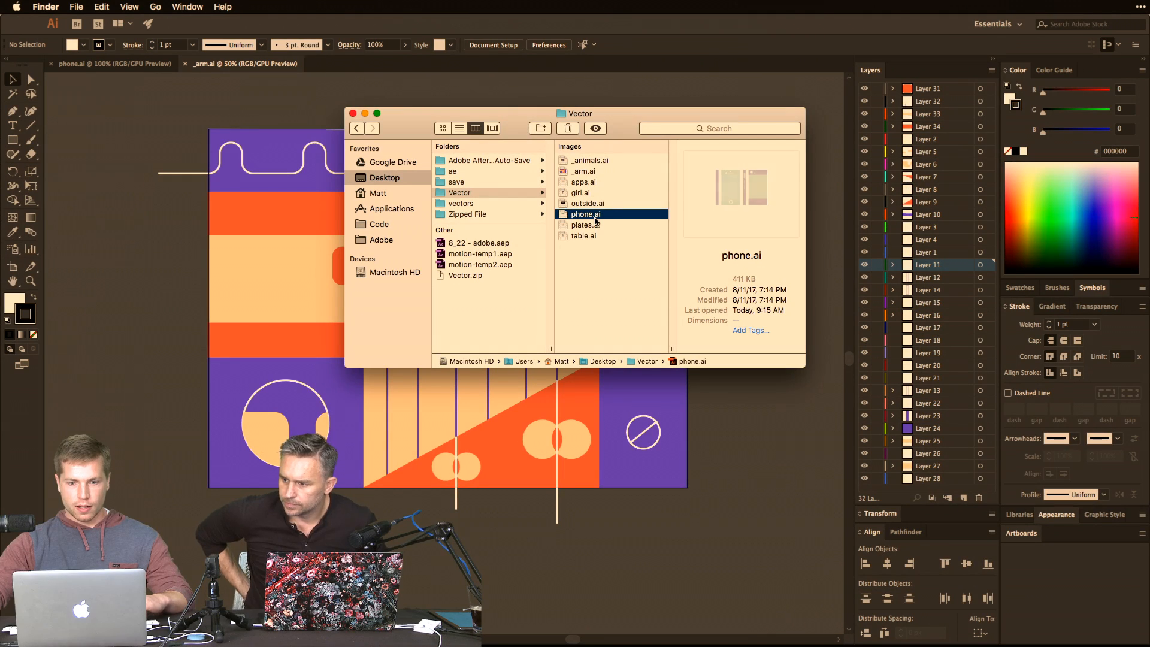
pyautogui.click(588, 234)
pyautogui.doubleClick(588, 235)
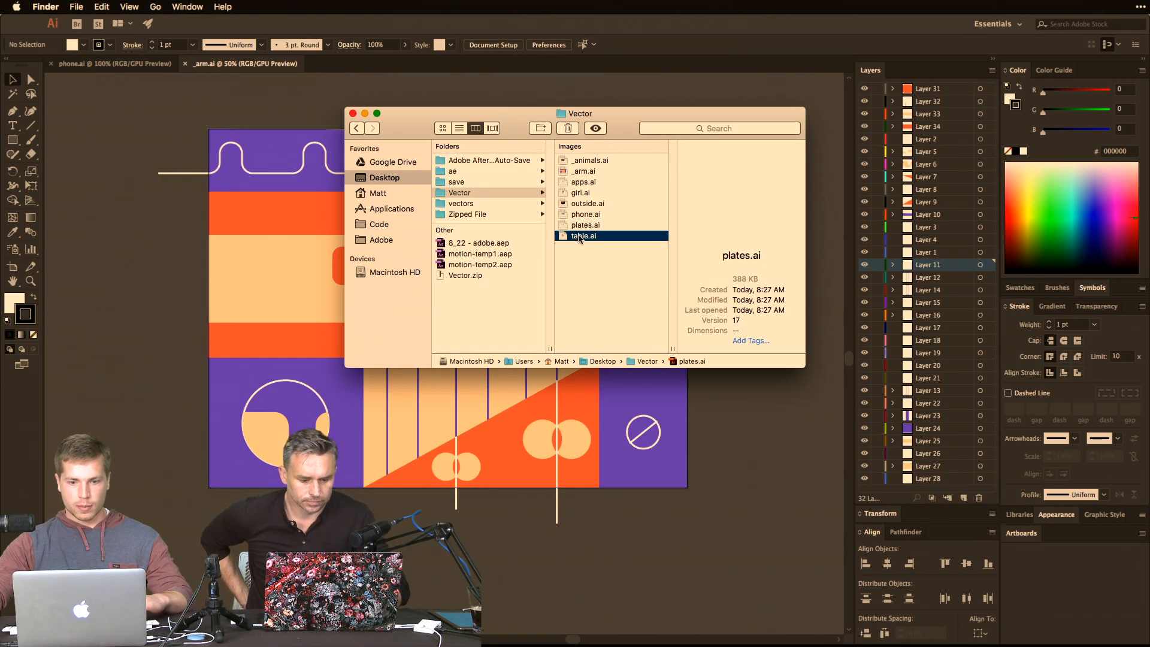
# Examine table.ai's desk artwork at 100% and read its full layer names from chair-back to shadow in a widened layer list.
pyautogui.hscroll(-5, 367, 324)
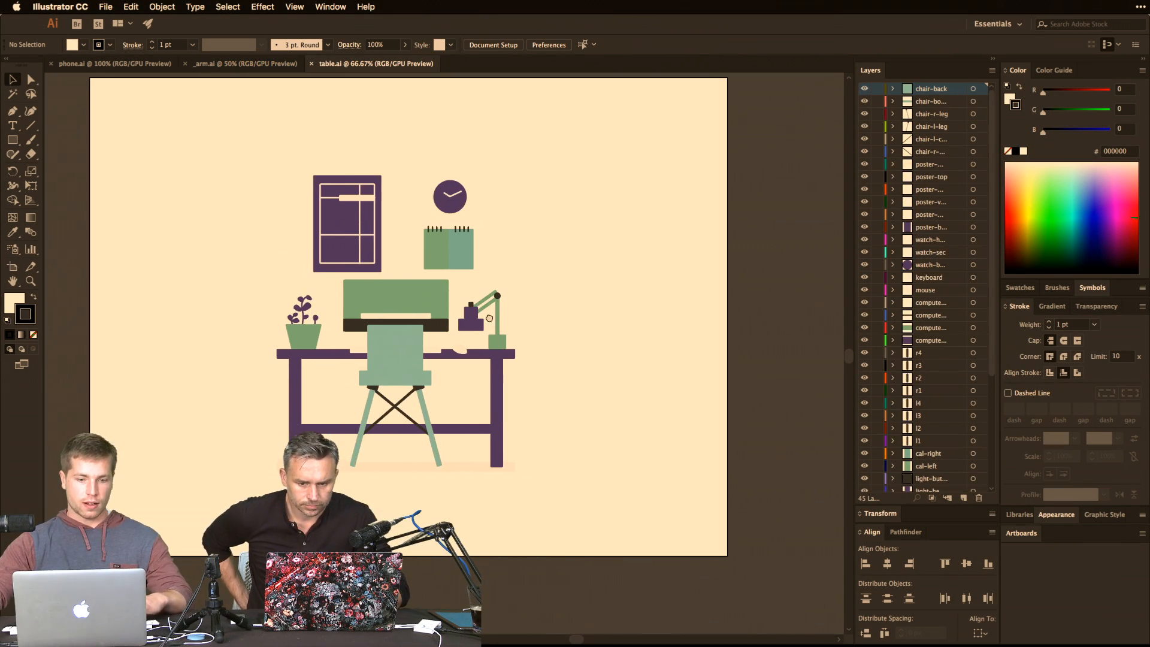
pyautogui.press('z')
pyautogui.click(463, 297)
pyautogui.hscroll(-3, 463, 298)
pyautogui.scroll(-2, 463, 297)
pyautogui.press('v')
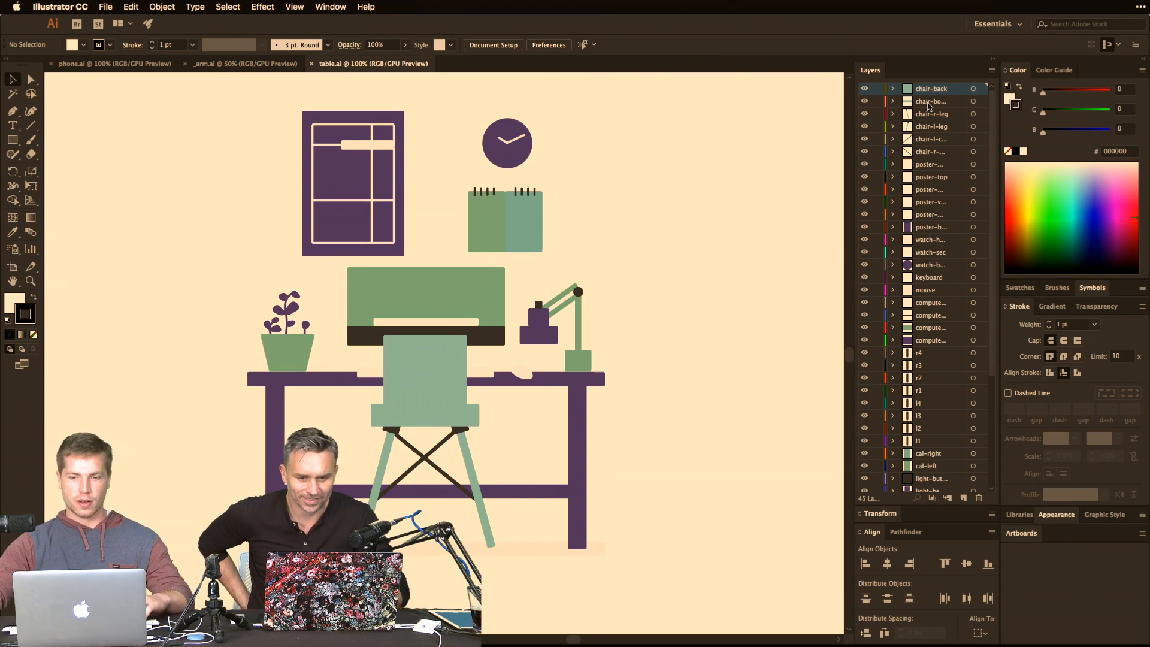
pyautogui.click(926, 102)
pyautogui.click(926, 113)
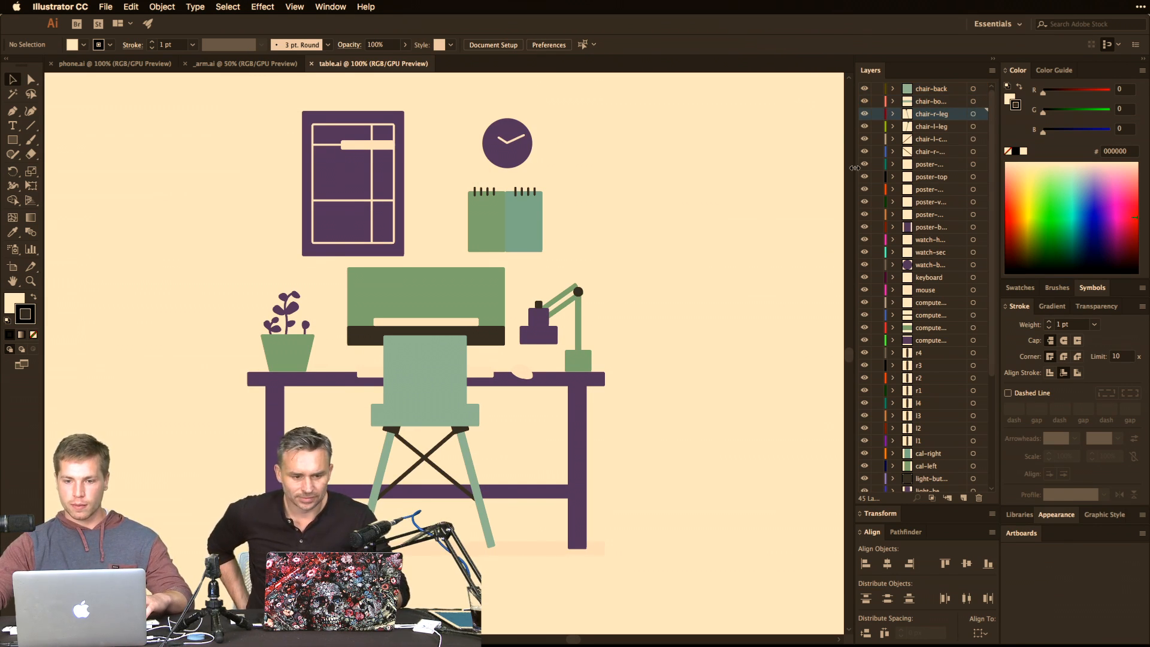
pyautogui.moveTo(854, 177); pyautogui.dragTo(754, 176)
pyautogui.scroll(-5, 890, 231)
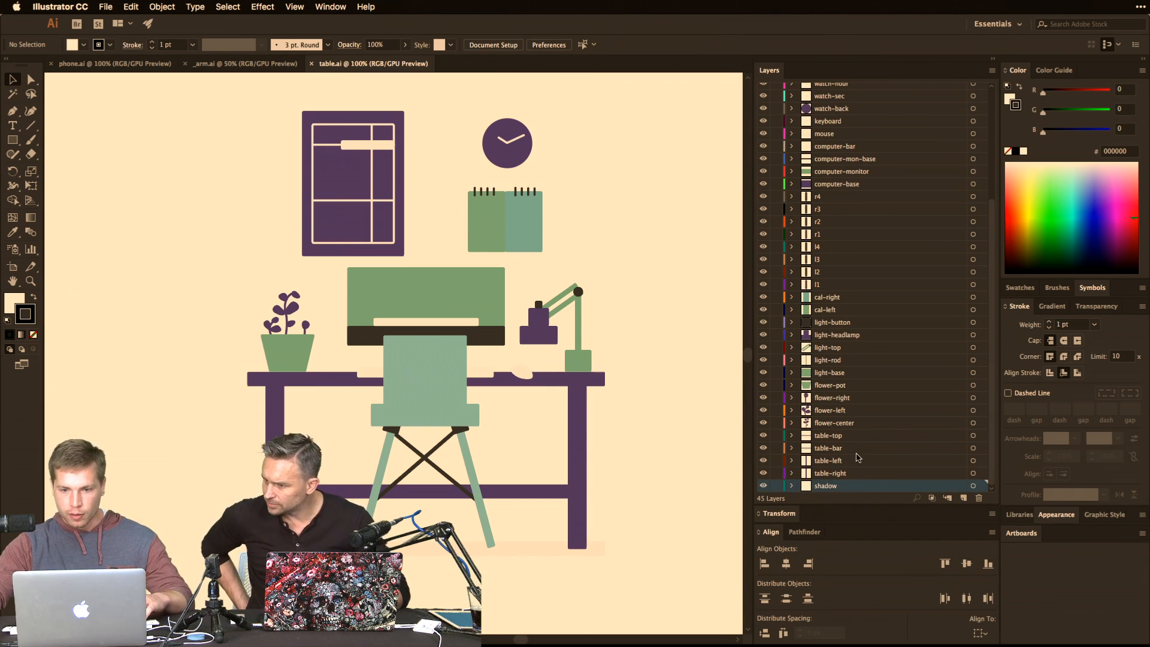
pyautogui.scroll(5, 858, 452)
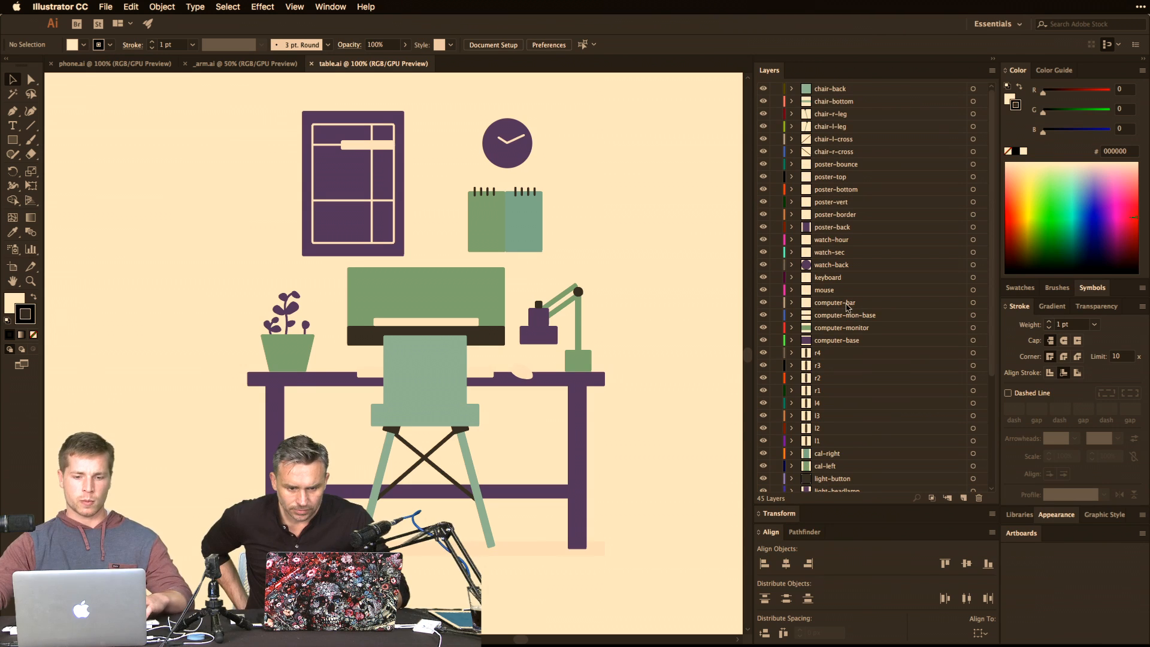
# Select the chair's backrest in table.ai to check which layer holds it, and clear the selection.
pyautogui.click(426, 384)
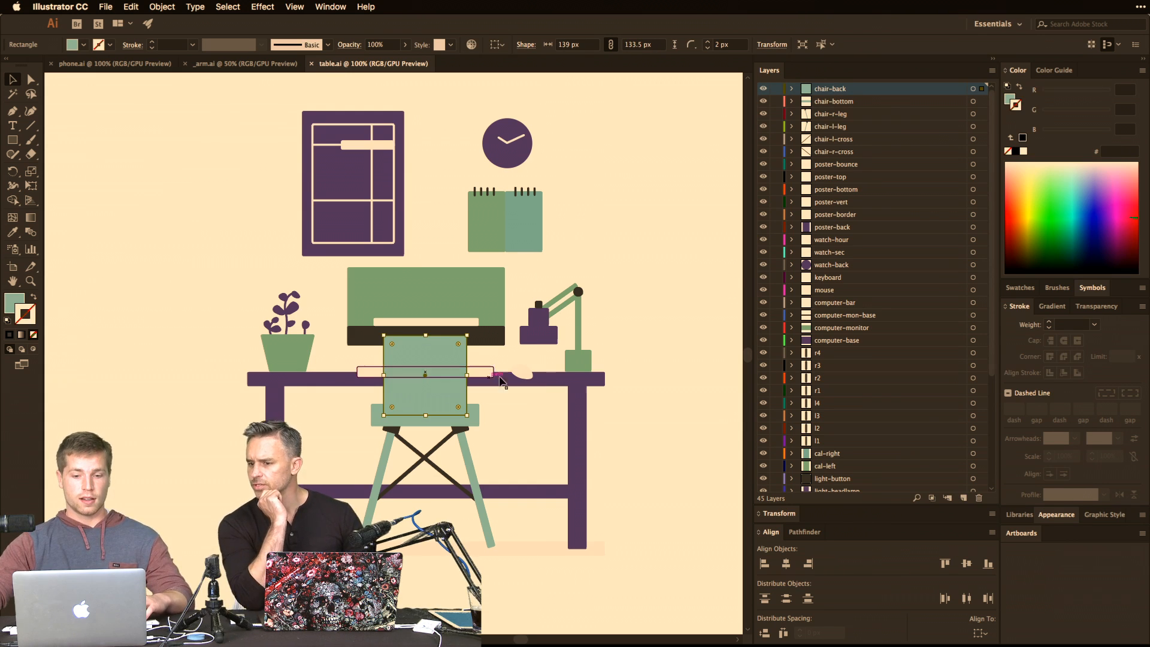
pyautogui.click(662, 503)
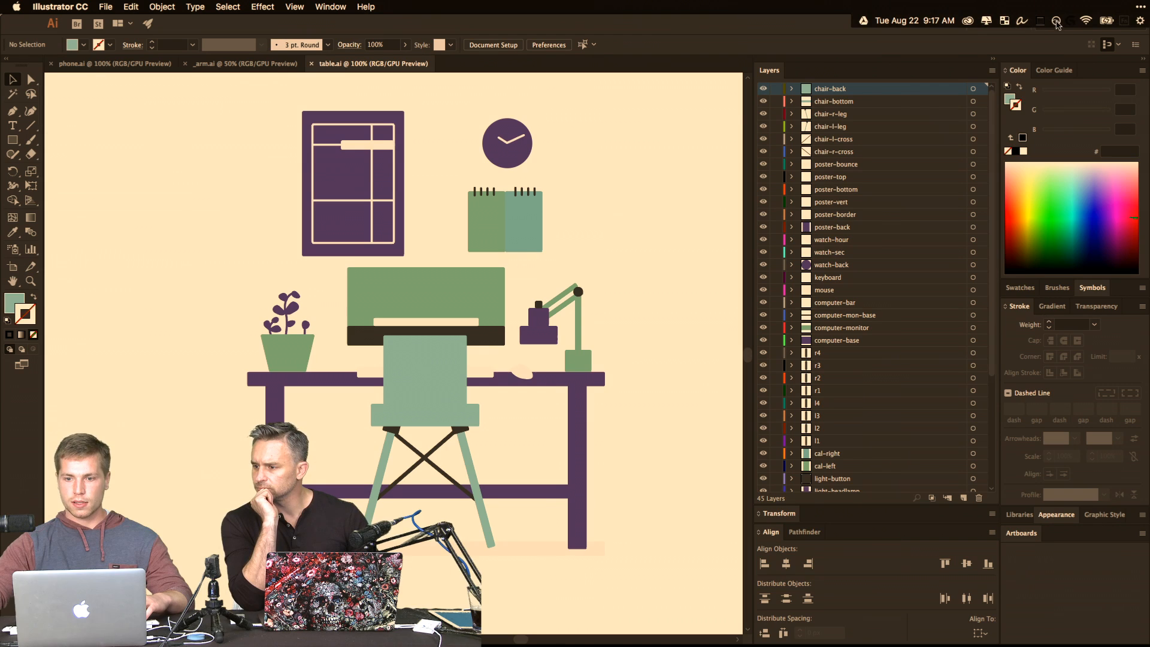
# Turn off the system's warm screen tint so the desk artwork shows its true colors.
pyautogui.click(1056, 21)
pyautogui.click(1040, 114)
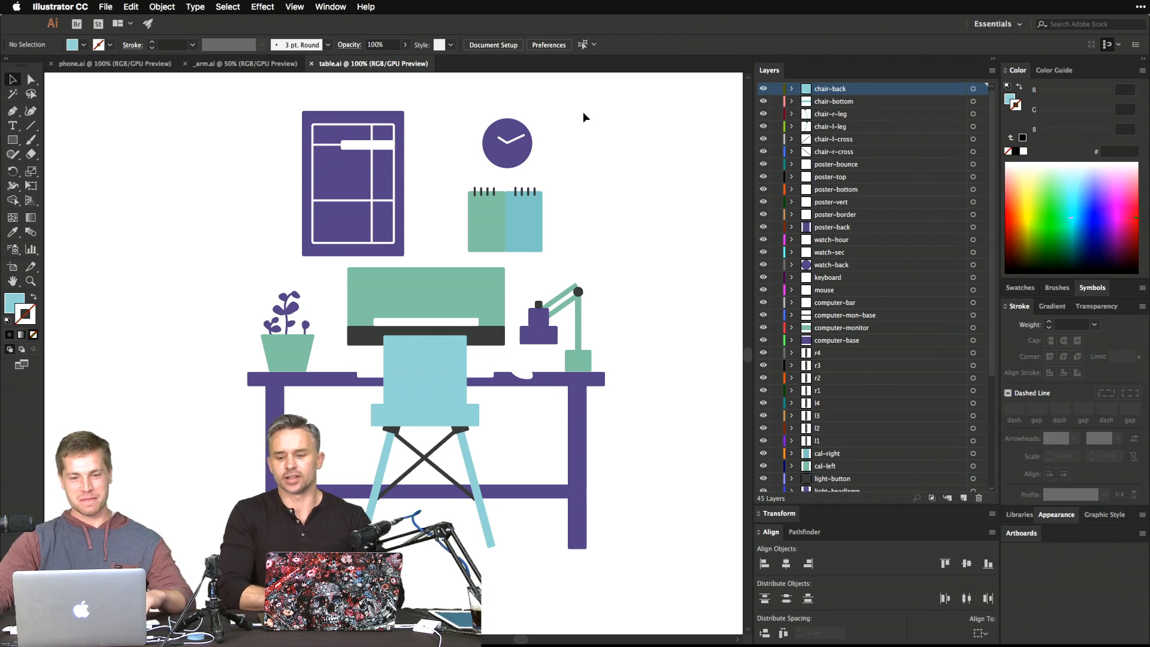
pyautogui.moveTo(577, 314); pyautogui.dragTo(574, 347)
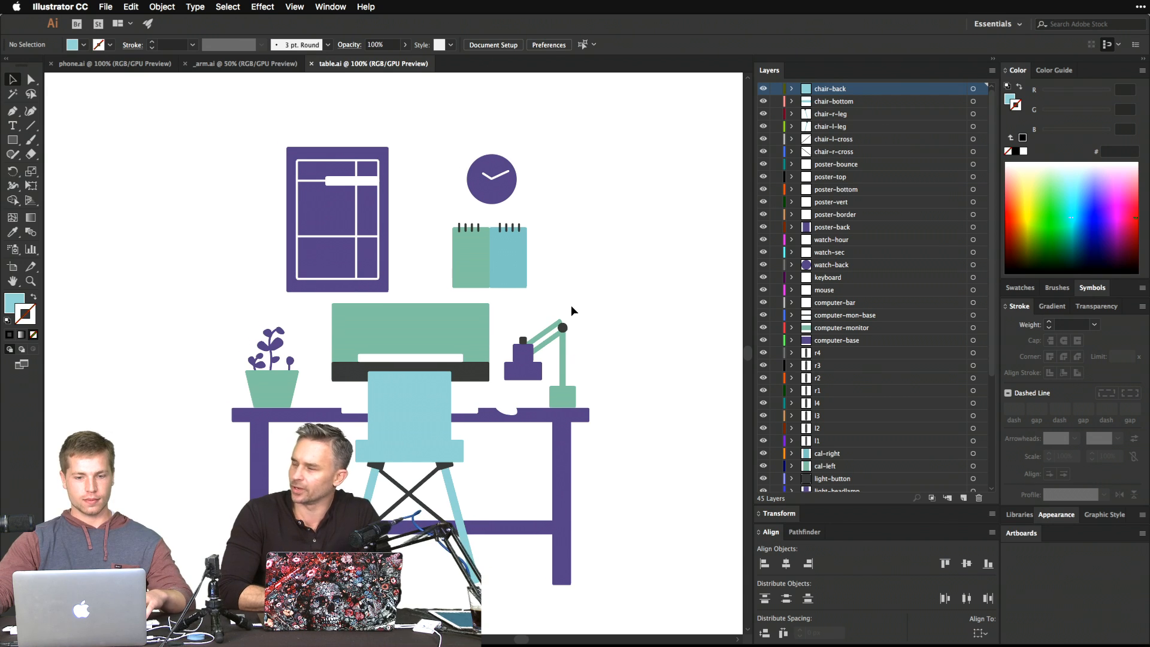
pyautogui.moveTo(590, 262); pyautogui.dragTo(587, 259)
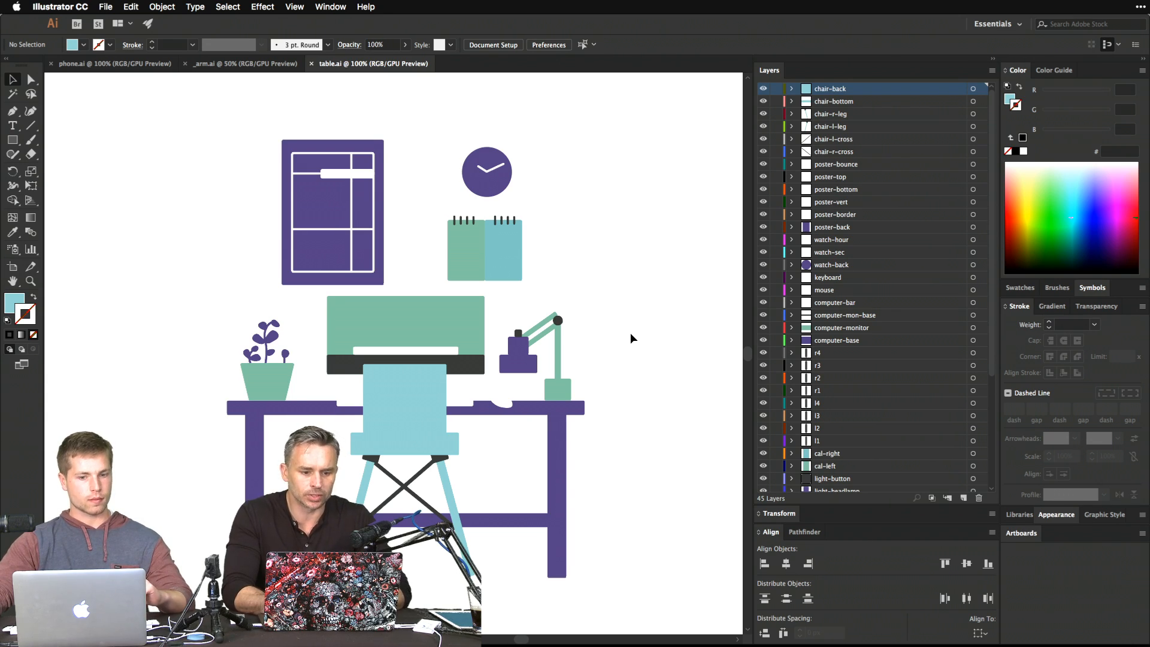
# Switch to the Vector folder in Finder, preview plates.ai, and open outside.ai in Illustrator.
pyautogui.hotkey('ctrl', 'Up')
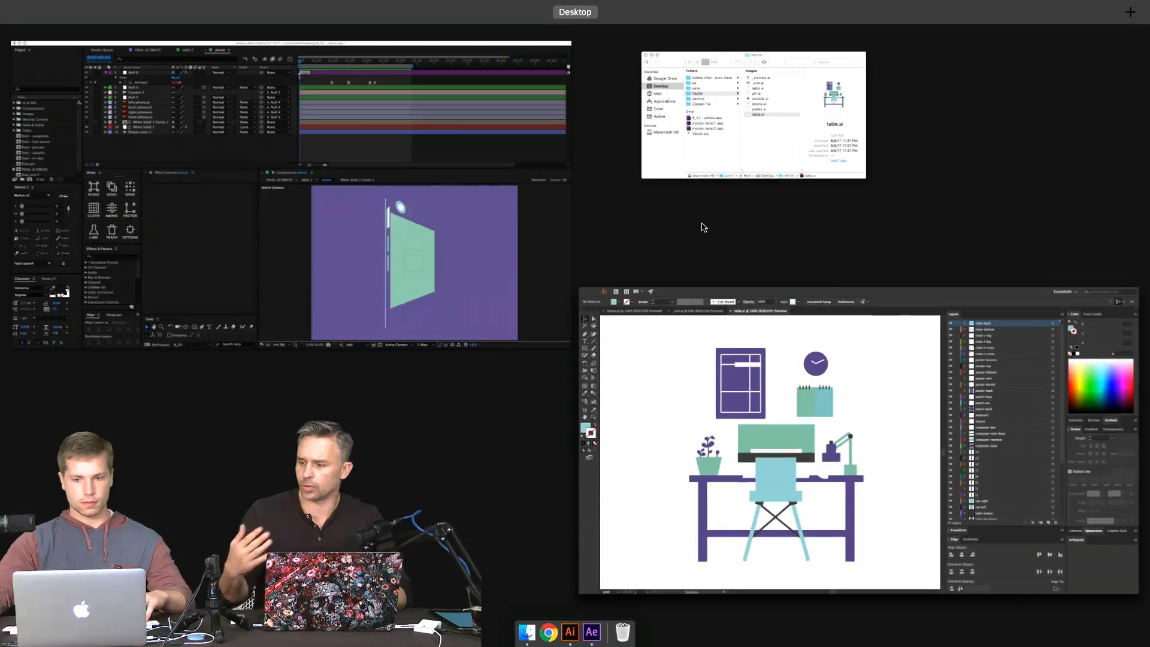
pyautogui.click(724, 157)
pyautogui.click(619, 226)
pyautogui.press('space')
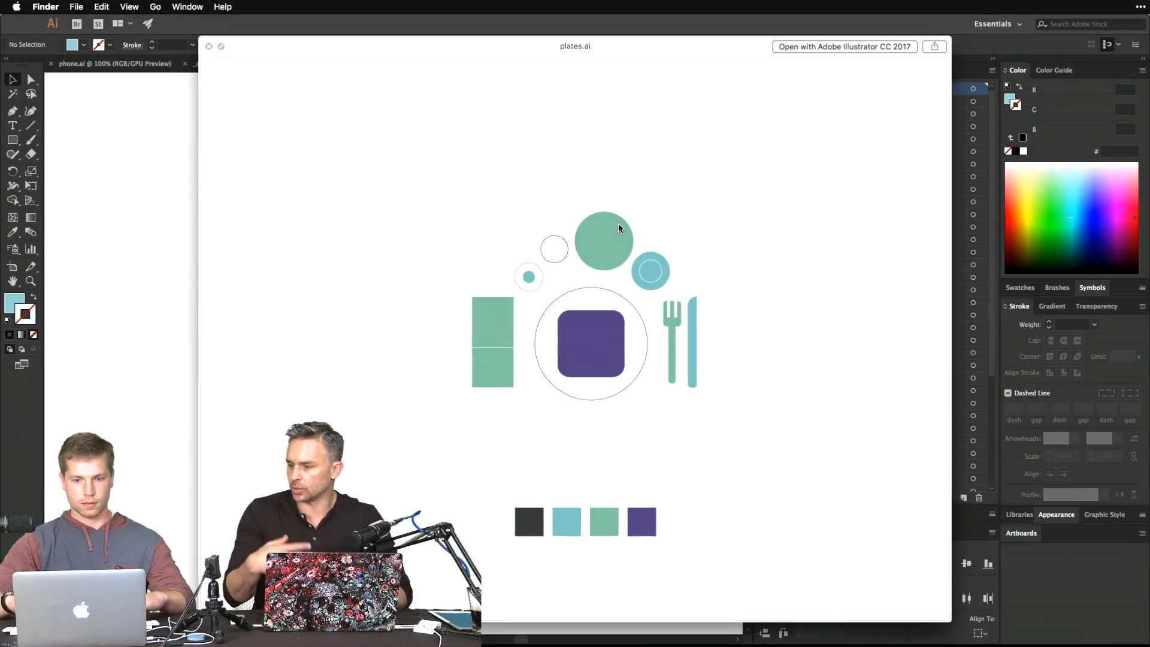
pyautogui.press('Up')
pyautogui.press('Up')
pyautogui.press('space')
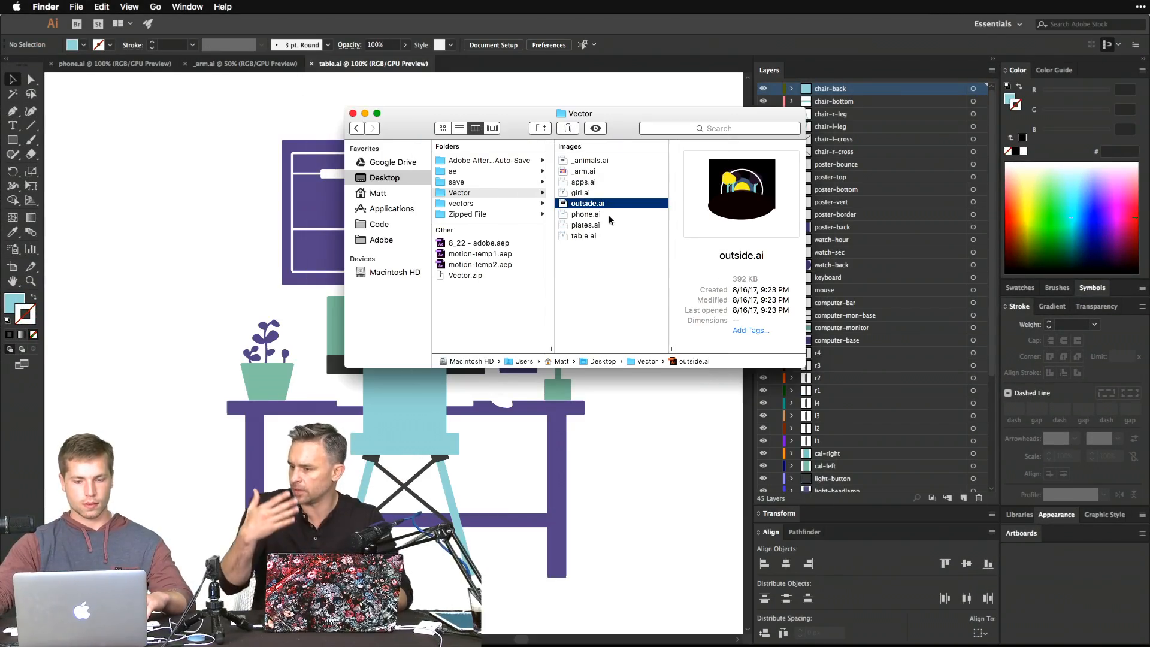
pyautogui.doubleClick(598, 203)
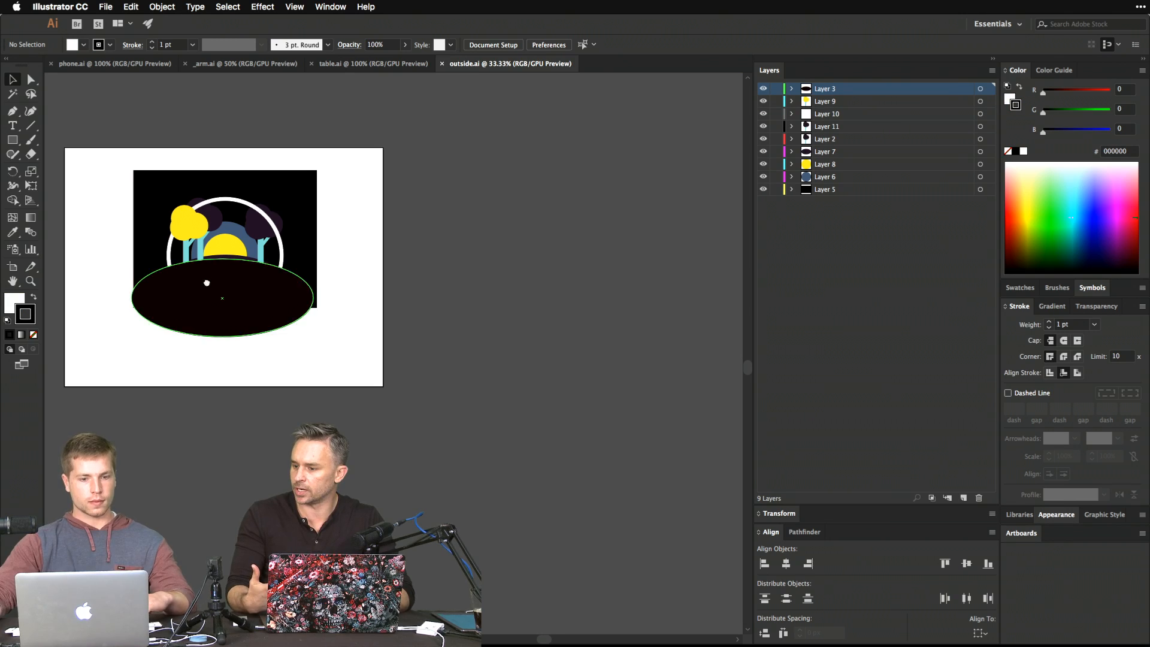
# Examine the outside.ai artwork of trees, sun and hill at 100% together with its layer list.
pyautogui.press('z')
pyautogui.click(398, 339)
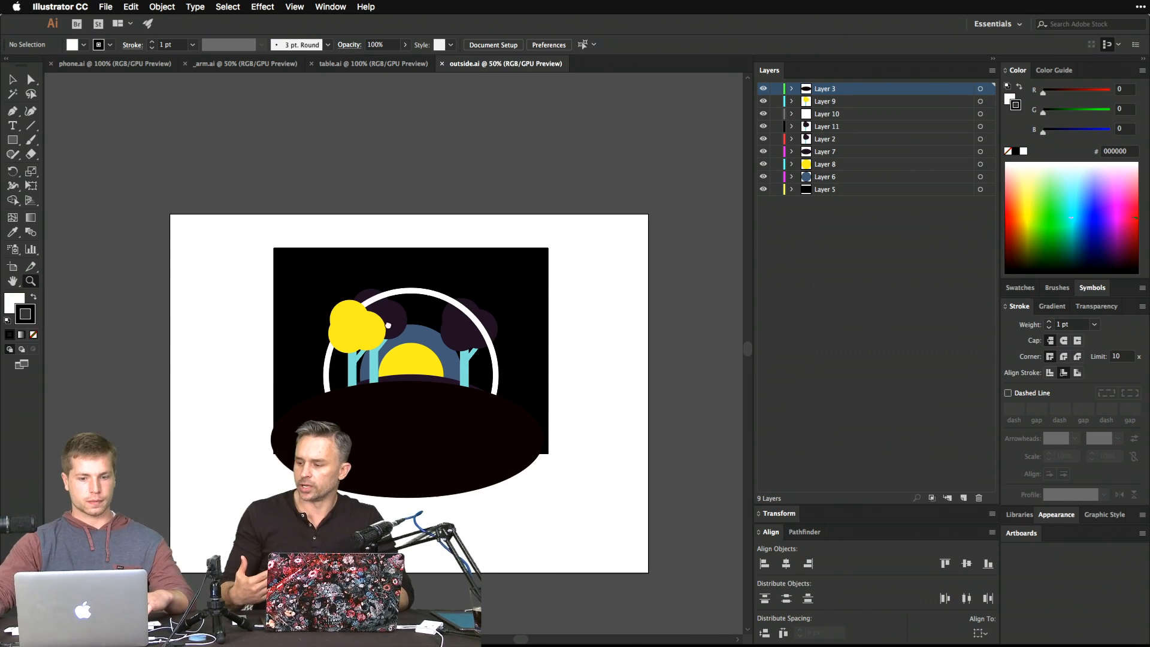
pyautogui.click(398, 339)
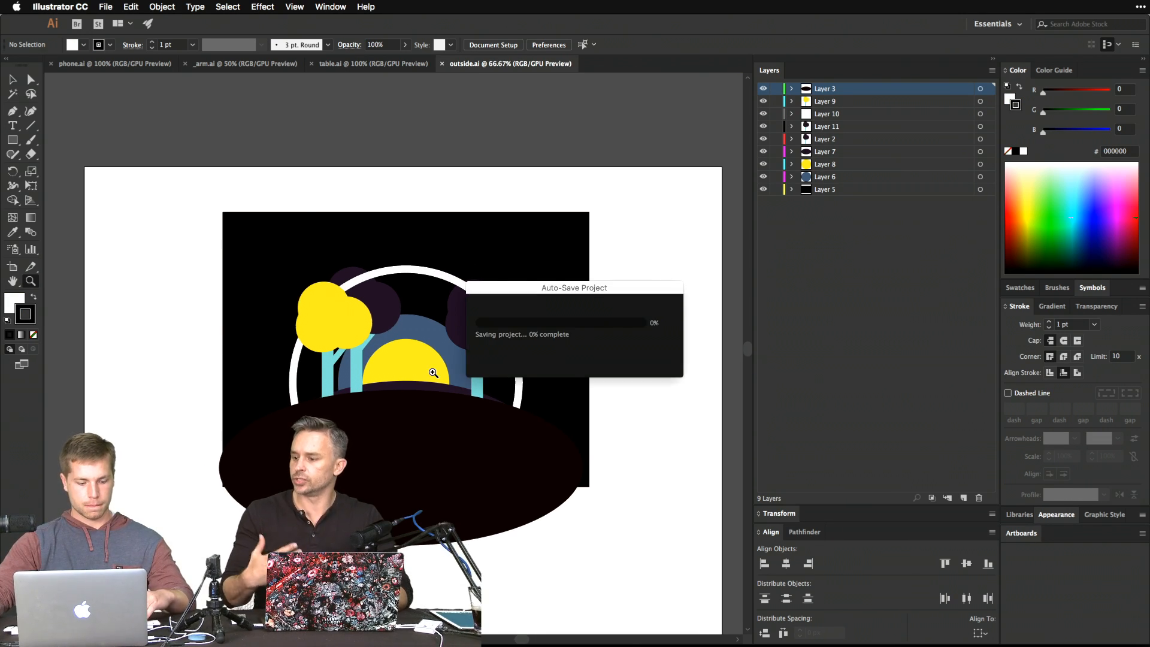
pyautogui.click(423, 372)
pyautogui.hscroll(-3, 313, 374)
pyautogui.press('v')
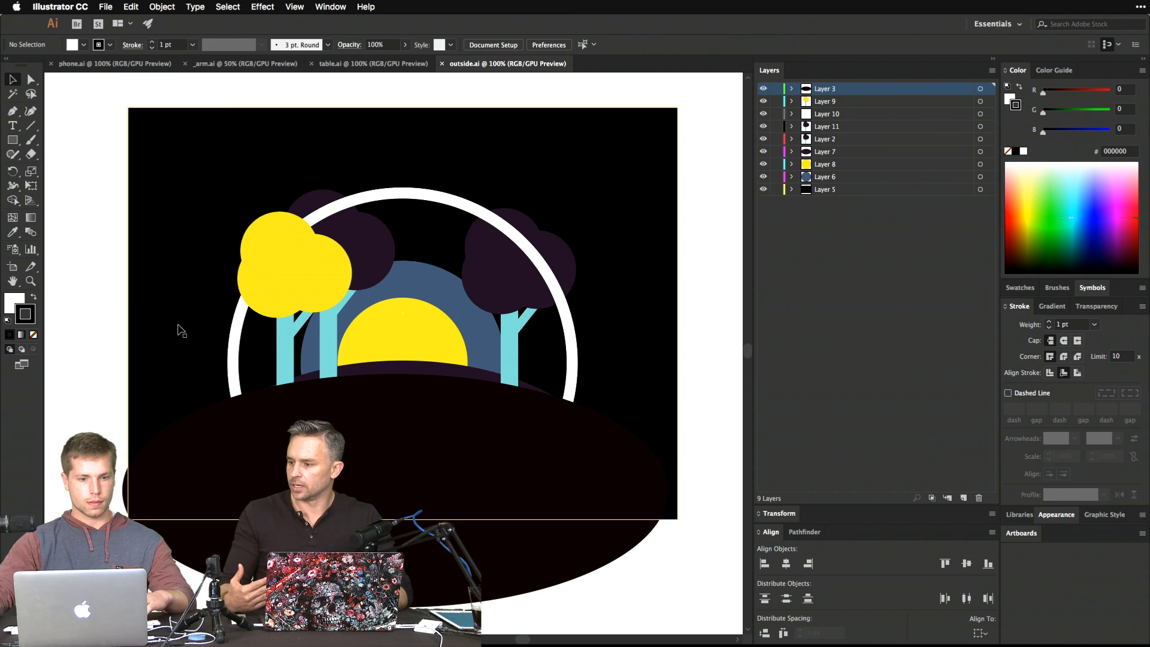
pyautogui.hscroll(1, 159, 314)
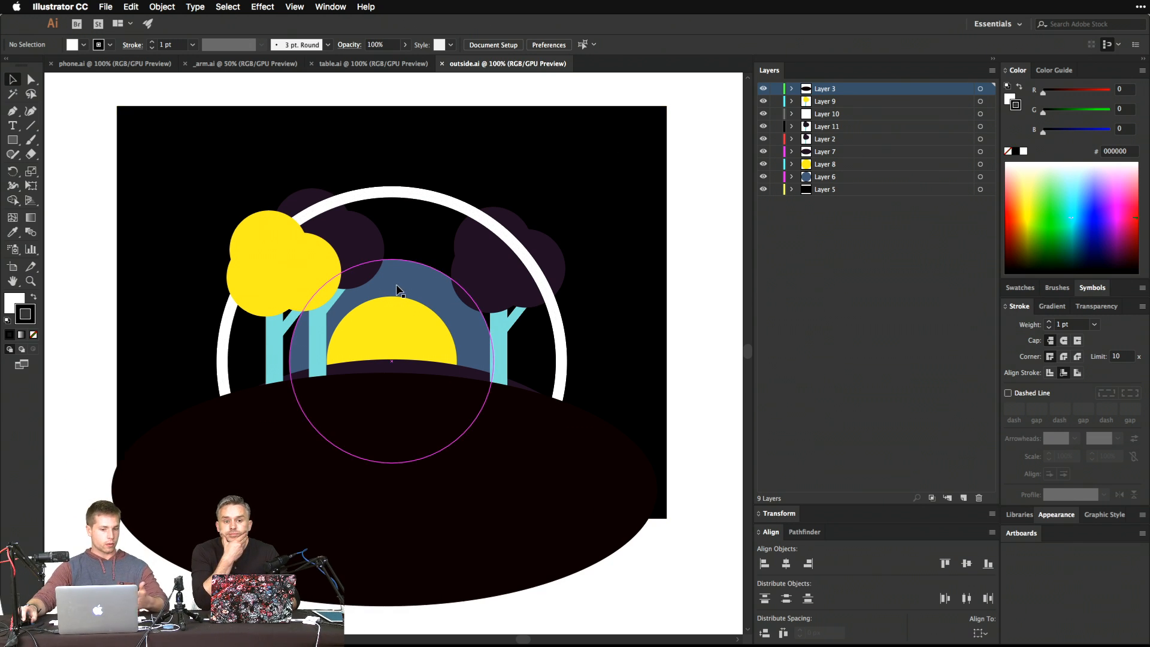
# Switch to After Effects, find the outdoor tree scene in FINAL ULTIMATE, and open its table 2 composition.
pyautogui.hotkey('ctrl', 'Up')
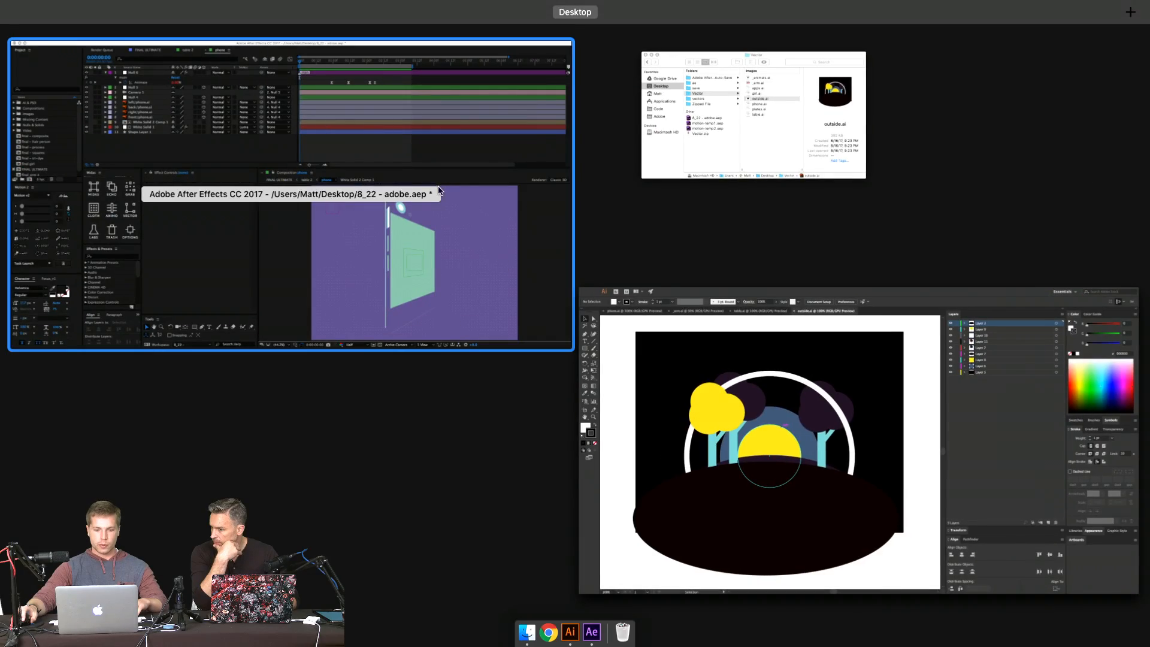
pyautogui.click(441, 190)
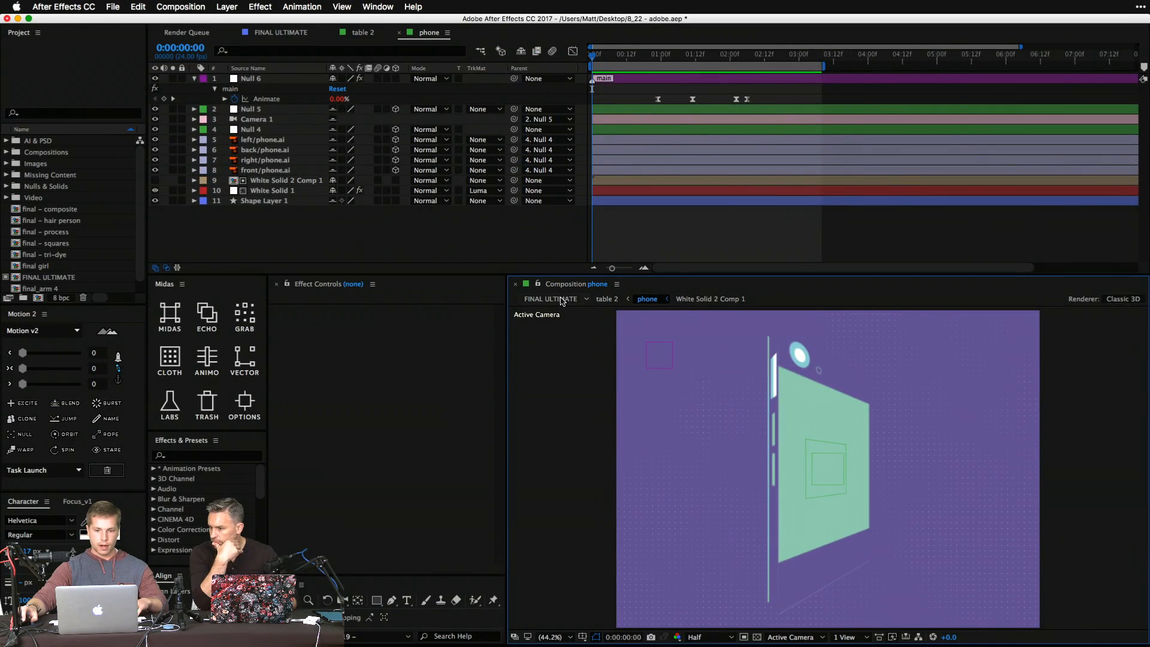
pyautogui.click(554, 299)
pyautogui.moveTo(652, 63); pyautogui.dragTo(704, 190)
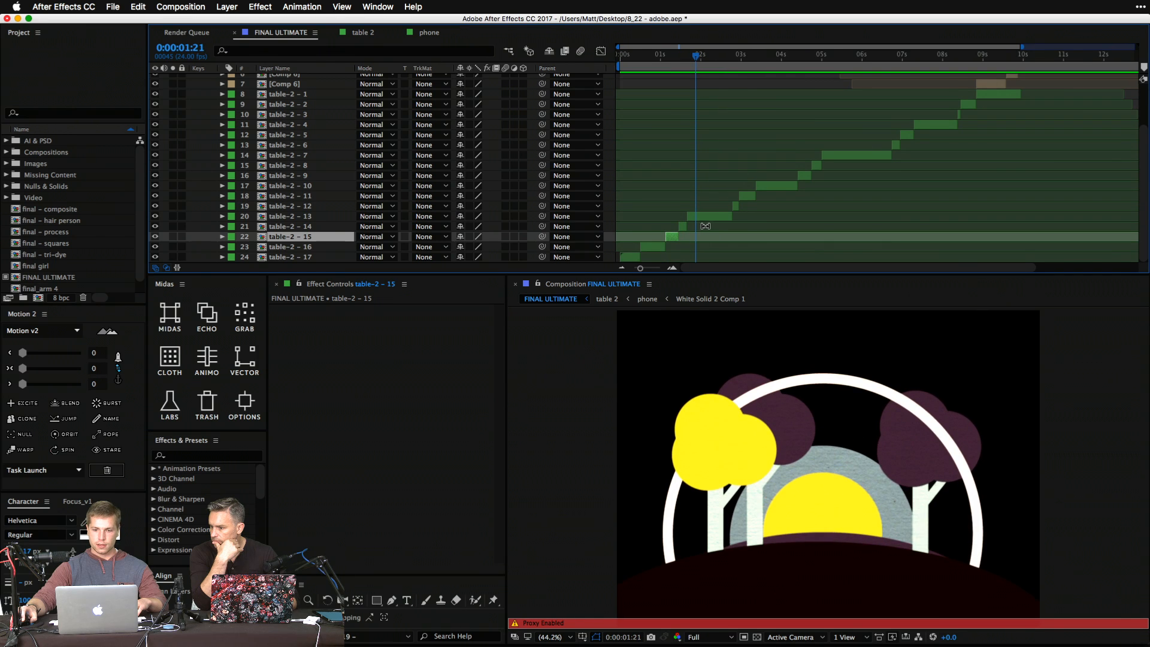
pyautogui.doubleClick(705, 216)
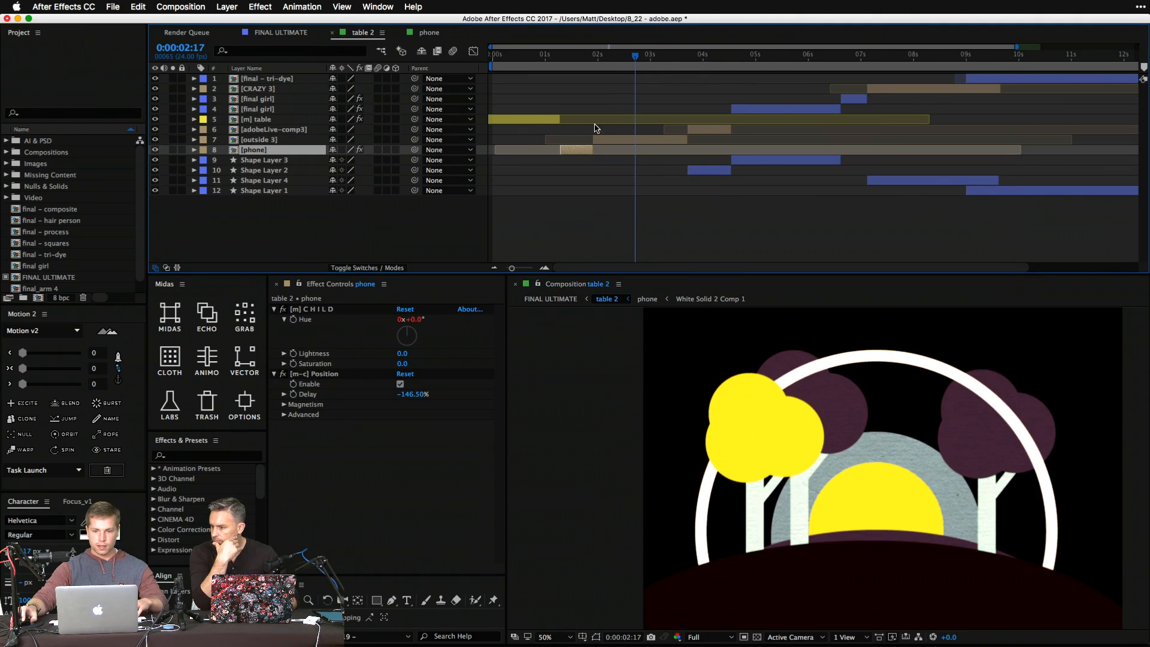
# Inspect the paper texture on the sun and trees in table 2 around 0:00:02:19 at 100%.
pyautogui.moveTo(653, 57); pyautogui.dragTo(639, 61)
pyautogui.press('z')
pyautogui.click(898, 469)
pyautogui.moveTo(886, 462); pyautogui.dragTo(902, 446)
pyautogui.scroll(-1, 902, 446)
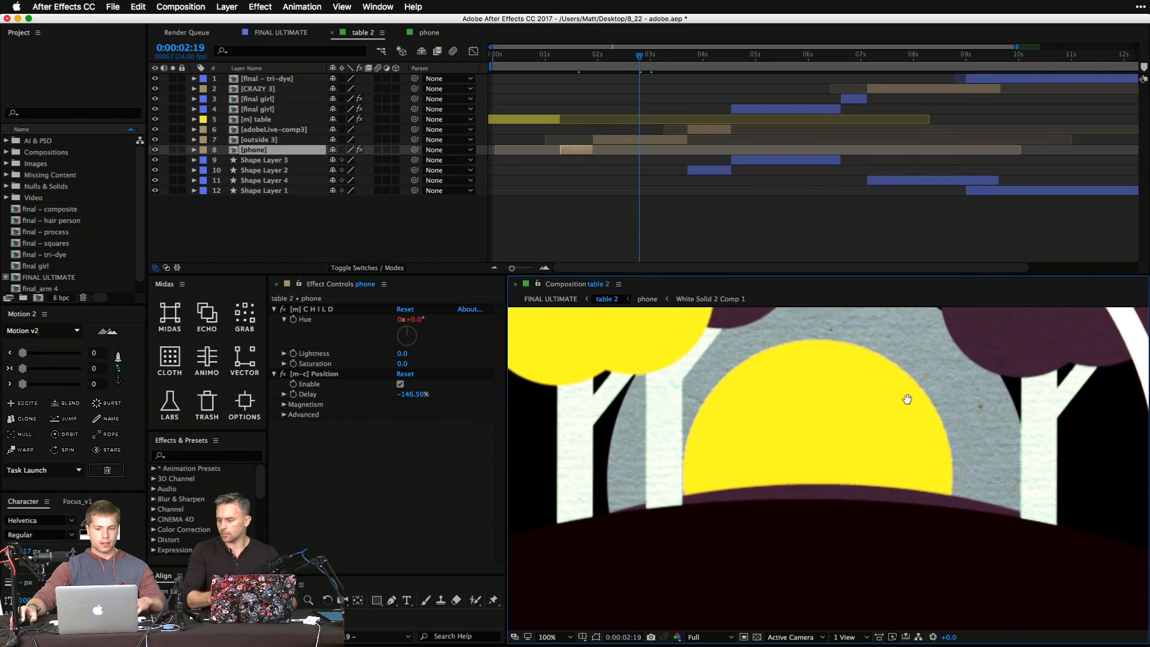
pyautogui.scroll(-1, 783, 449)
pyautogui.moveTo(803, 435); pyautogui.dragTo(761, 458)
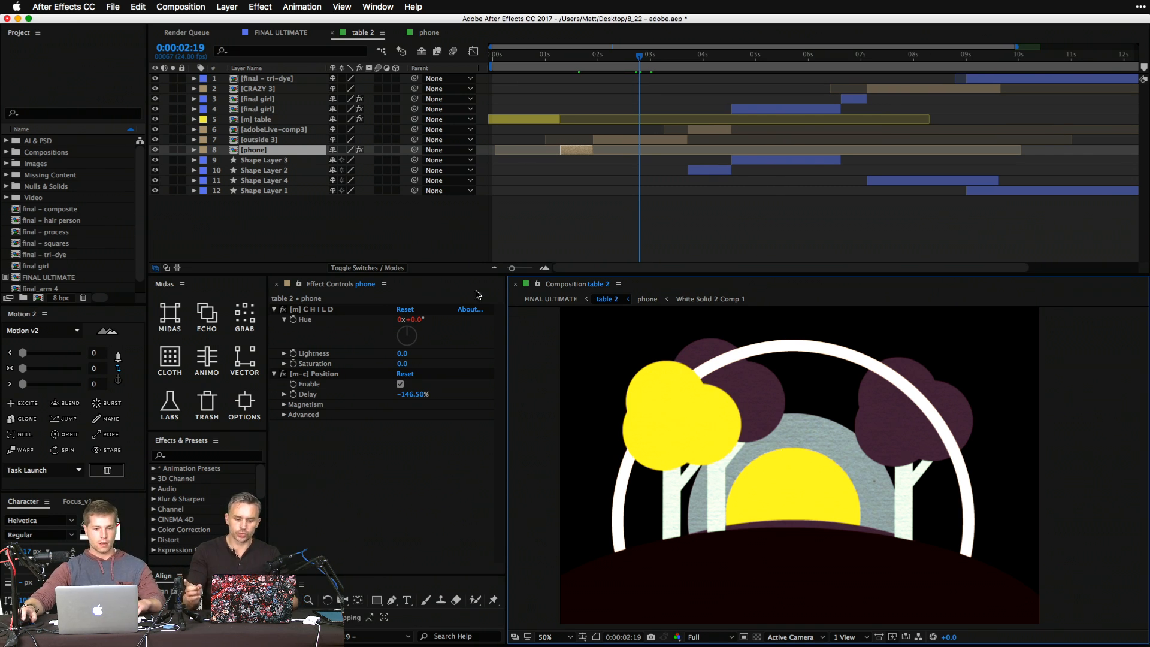
# Deselect the phone layer and save the After Effects project.
pyautogui.click(382, 233)
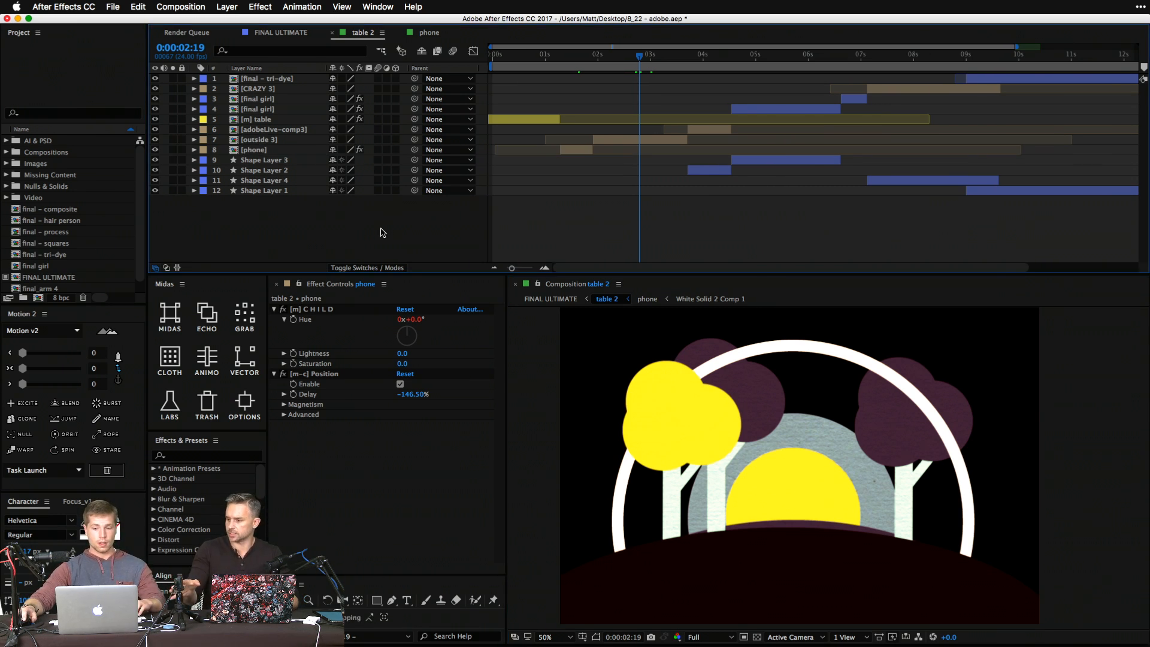
pyautogui.press('super+s')
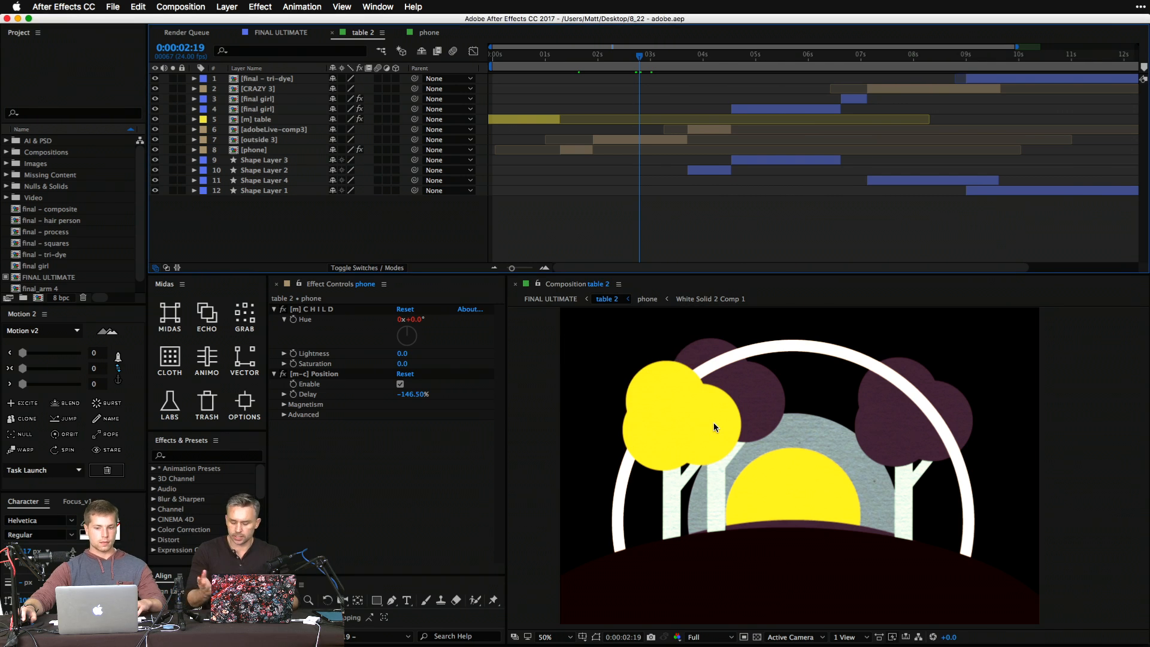
# Open the outside 3 composition, play its animation from the start, and stop at 0:00:01:05.
pyautogui.doubleClick(627, 139)
pyautogui.moveTo(667, 59); pyautogui.dragTo(411, 85)
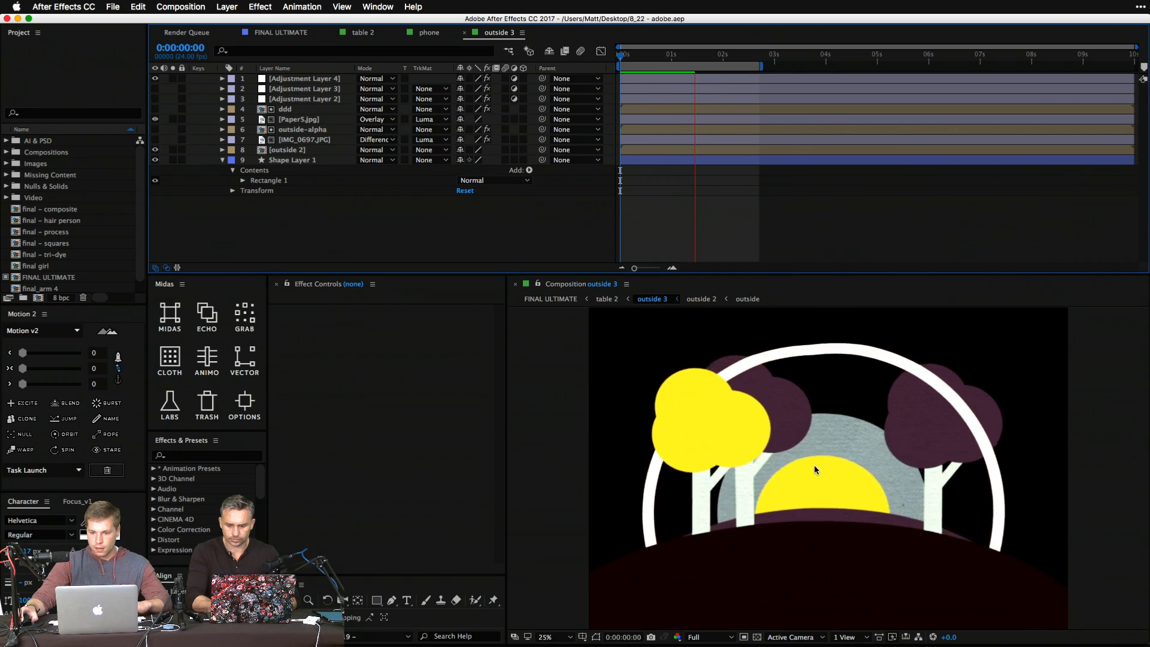
pyautogui.scroll(-2, 814, 465)
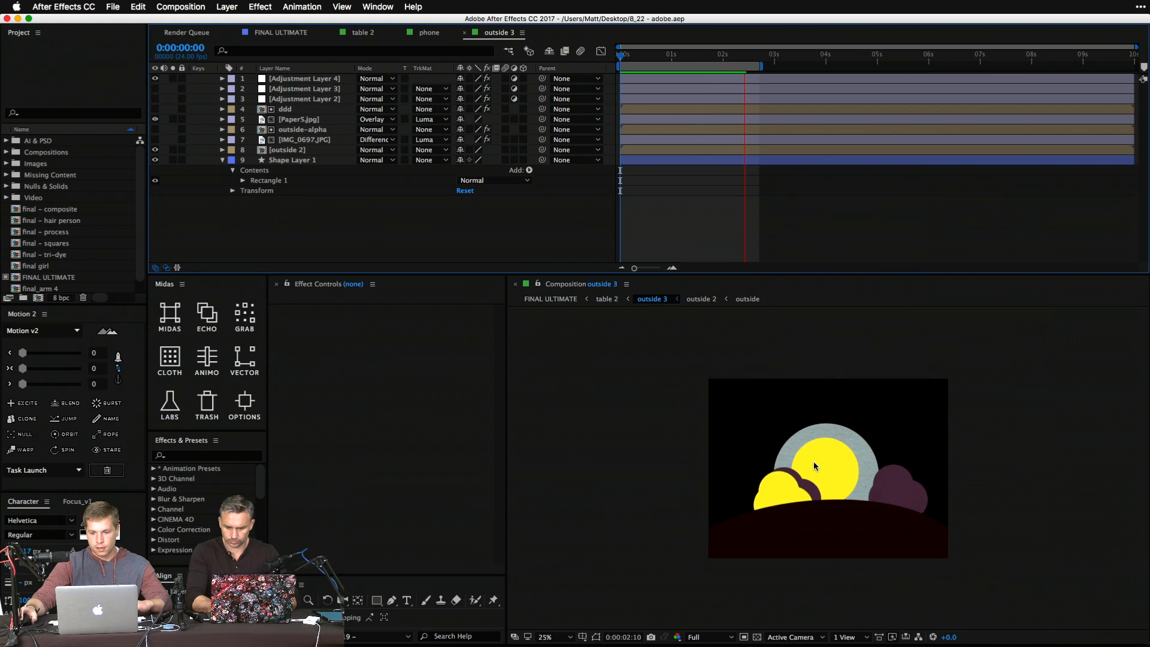
pyautogui.press('space')
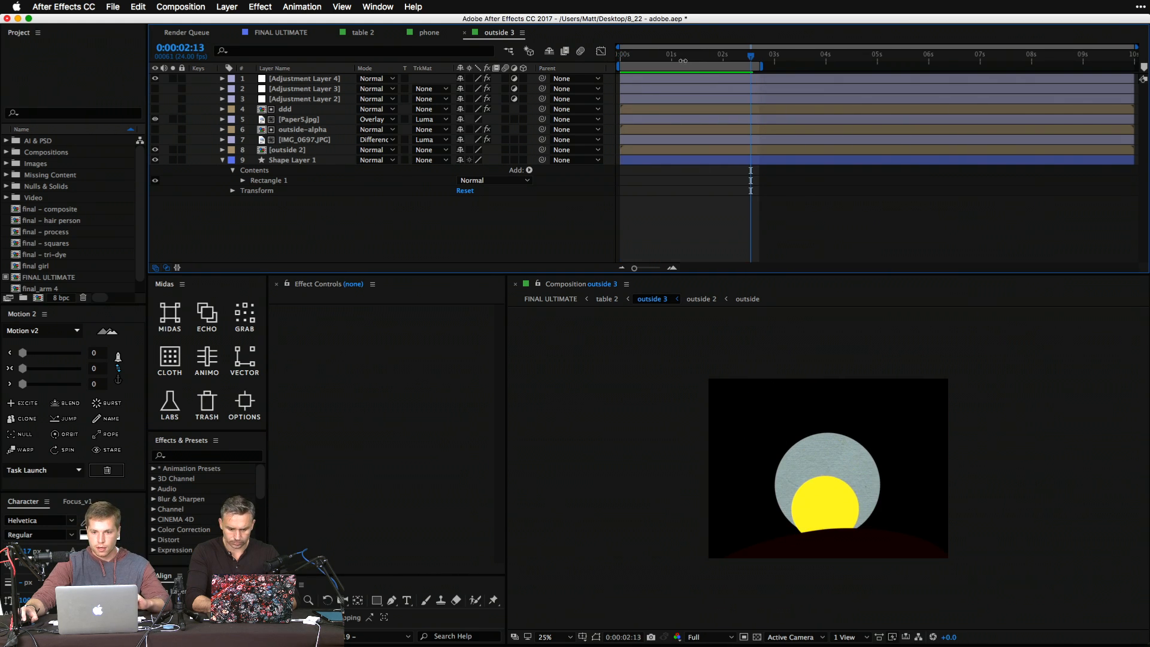
pyautogui.click(682, 61)
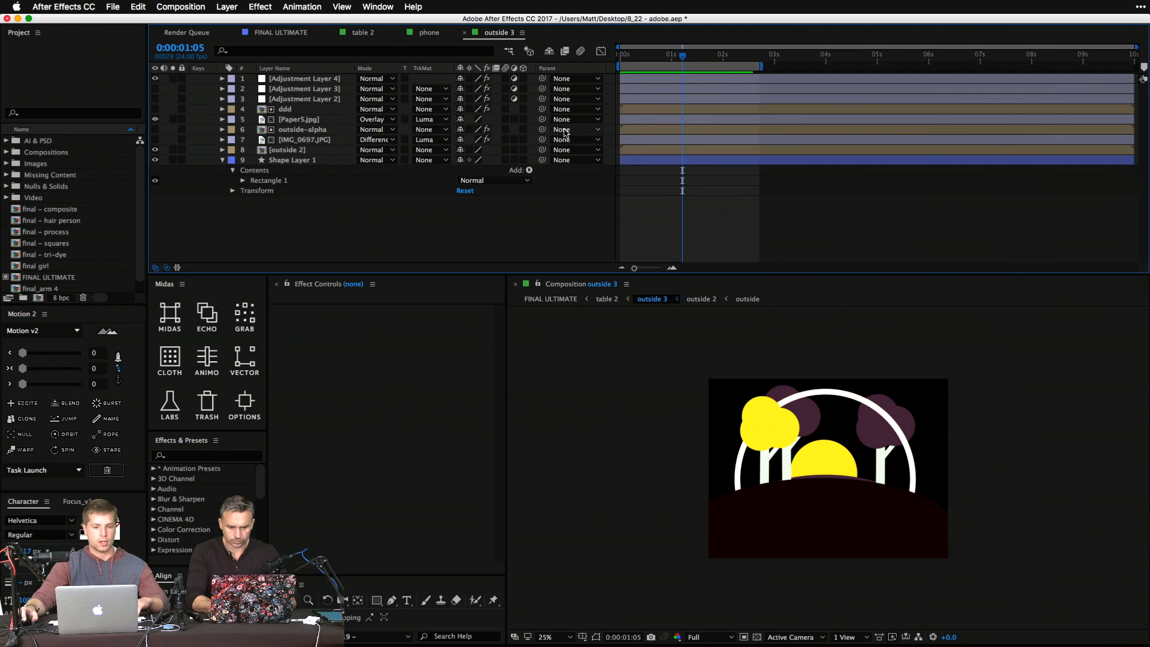
# Open the nested outside 2 composition and scrub through its untextured animation between 0:00:01:05 and 0:00:02:03.
pyautogui.doubleClick(311, 150)
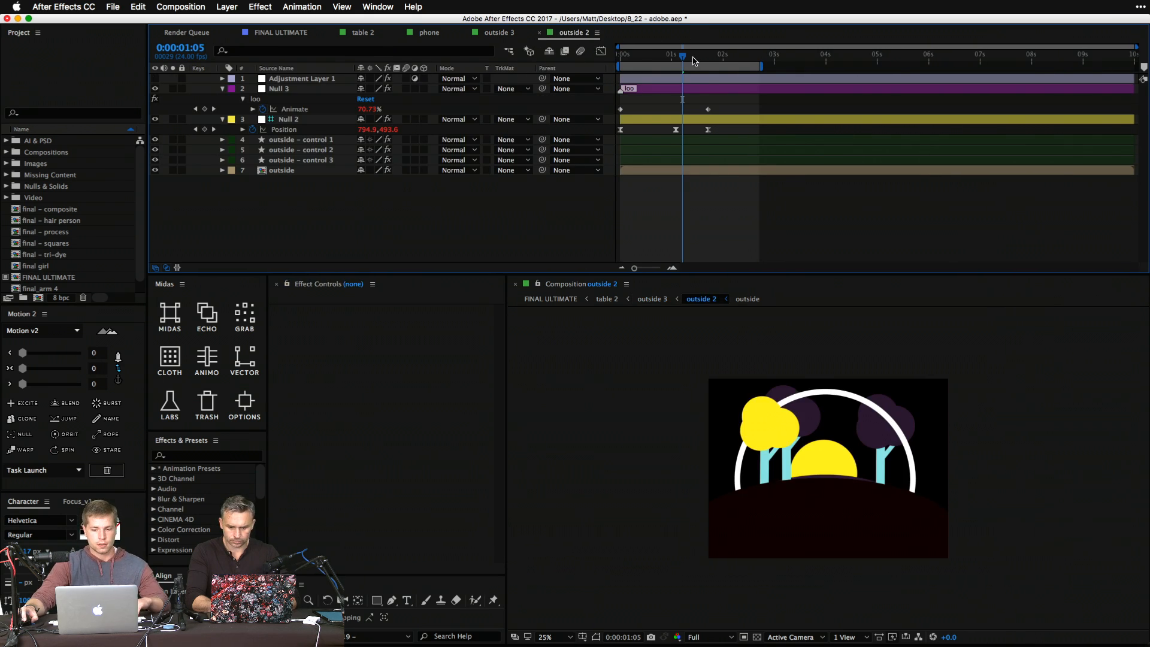
pyautogui.moveTo(693, 63); pyautogui.dragTo(730, 67)
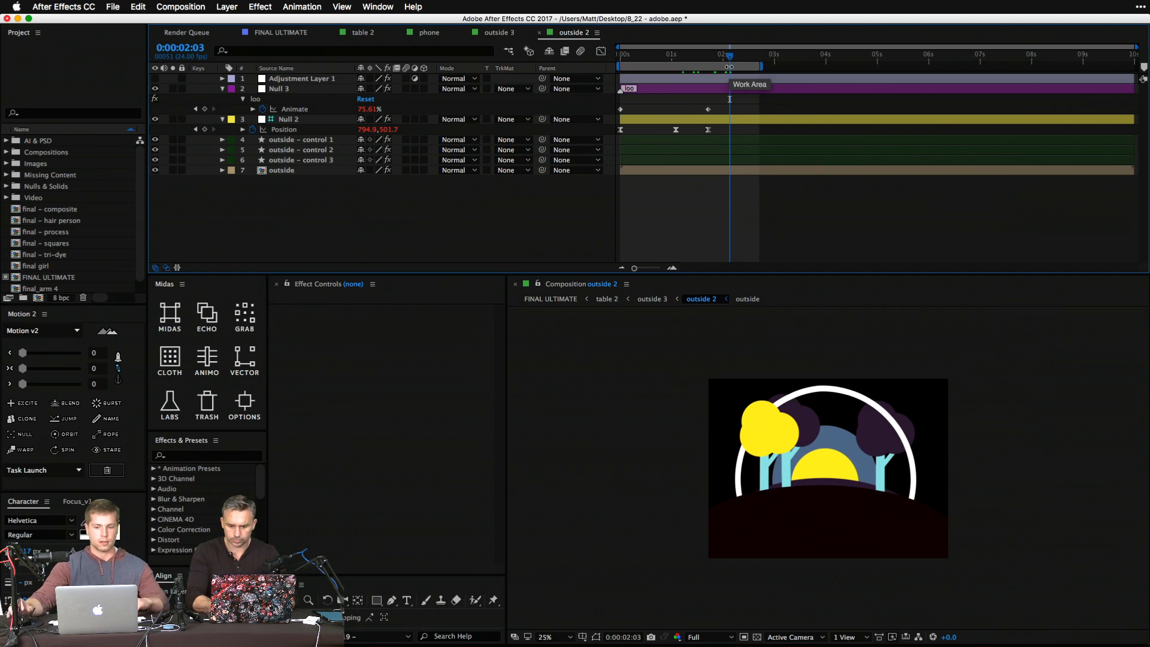
pyautogui.moveTo(685, 57)
pyautogui.mouseDown()
pyautogui.moveTo(654, 58)
pyautogui.moveTo(685, 63)
pyautogui.mouseUp()
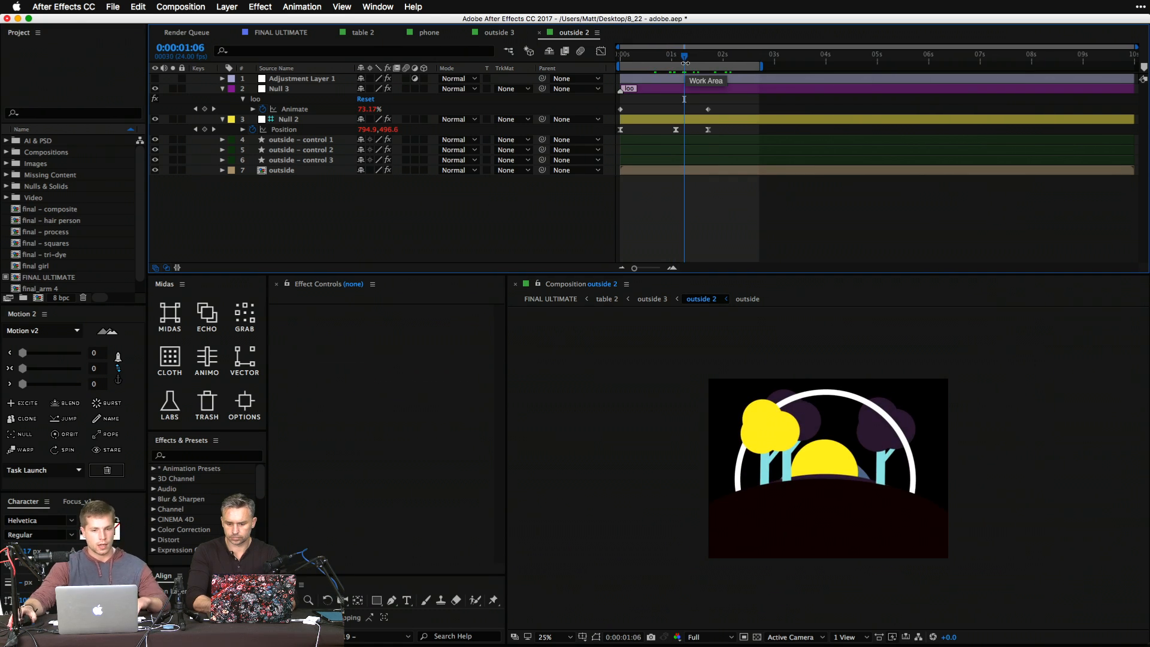
# Create a new After Effects project, saving the changes to 8_22 - adobe.aep.
pyautogui.click(116, 6)
pyautogui.moveTo(132, 22)
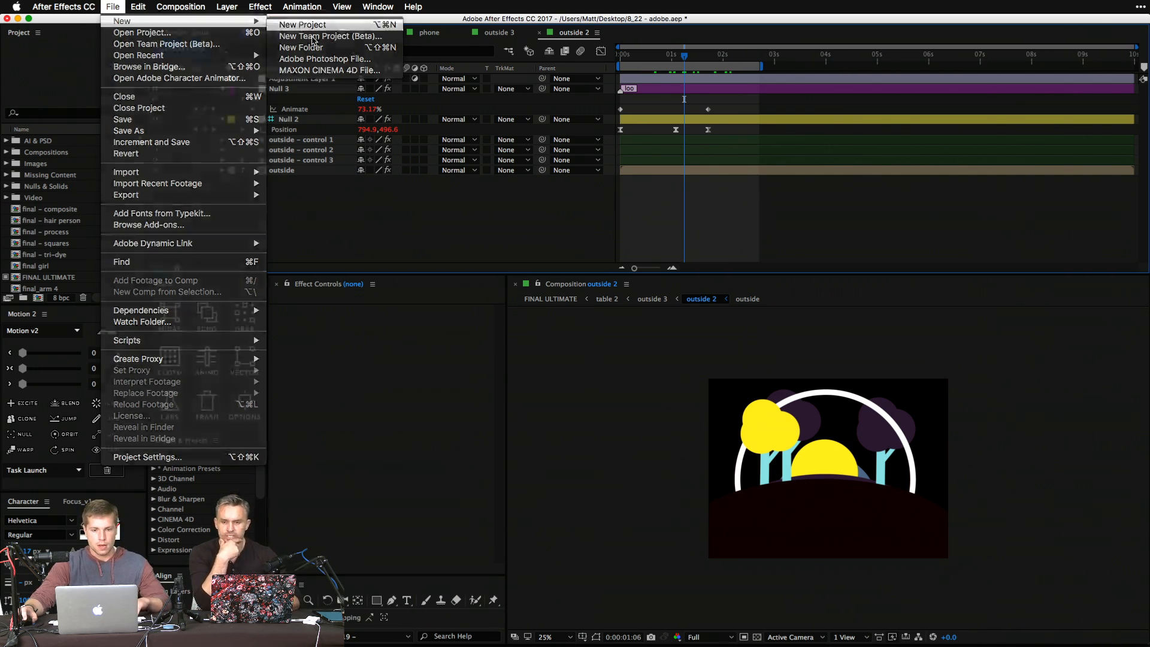
pyautogui.click(305, 25)
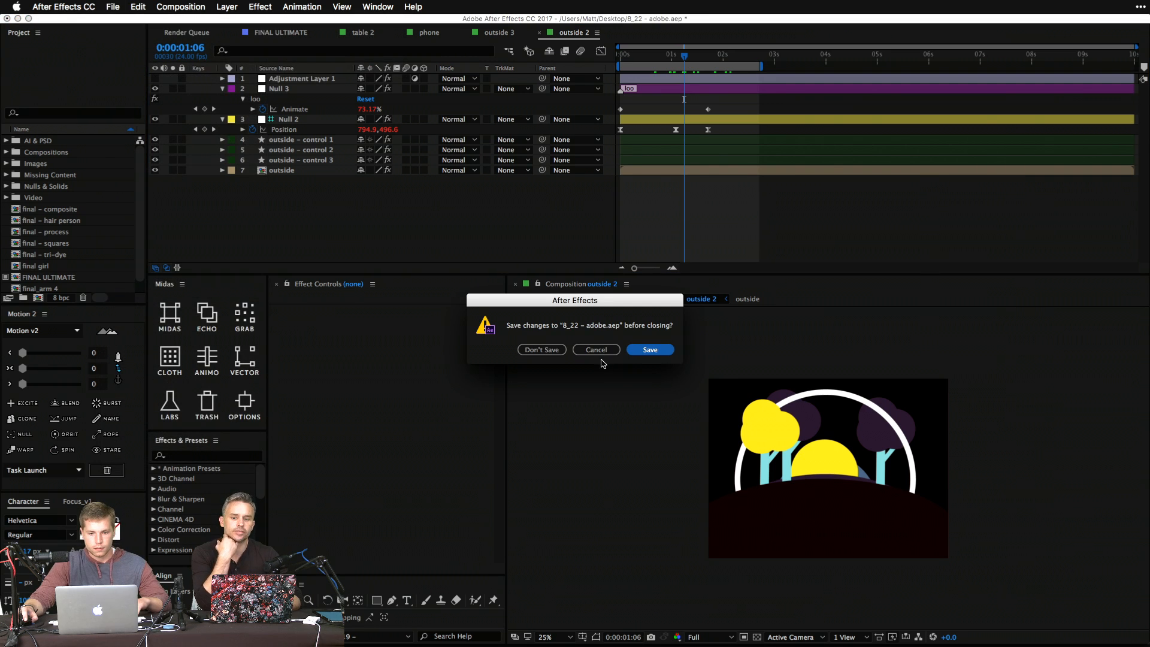
pyautogui.click(650, 350)
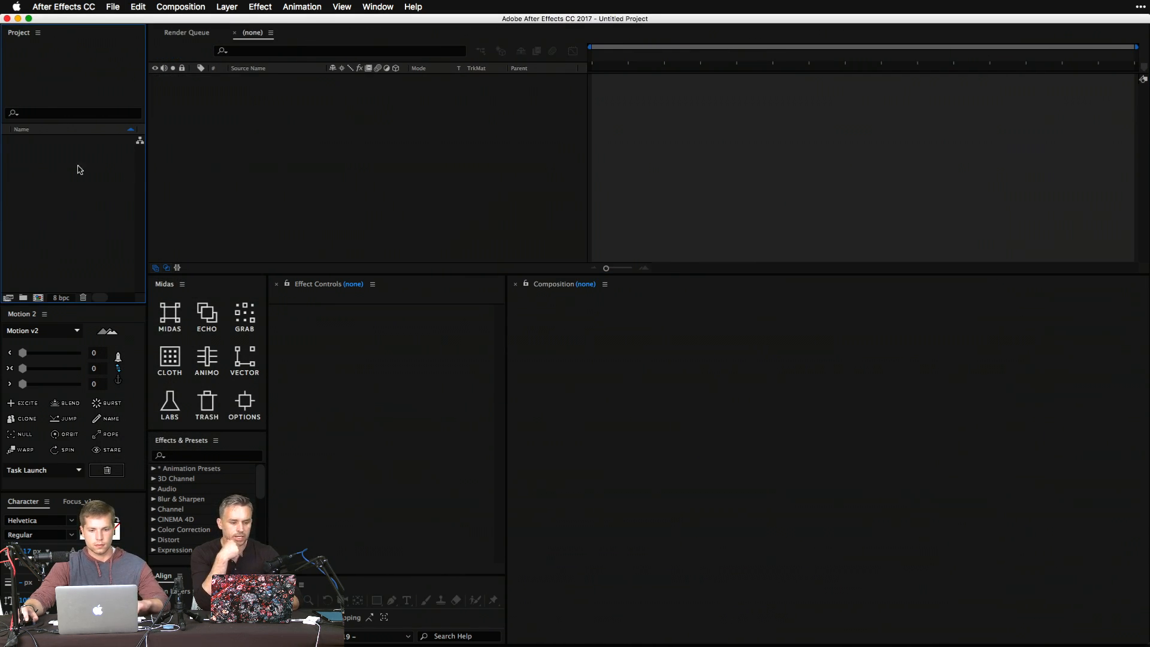
# Import outside.ai from the Vector folder into the new project as a layered composition.
pyautogui.hotkey('ctrl', 'Up')
pyautogui.click(753, 129)
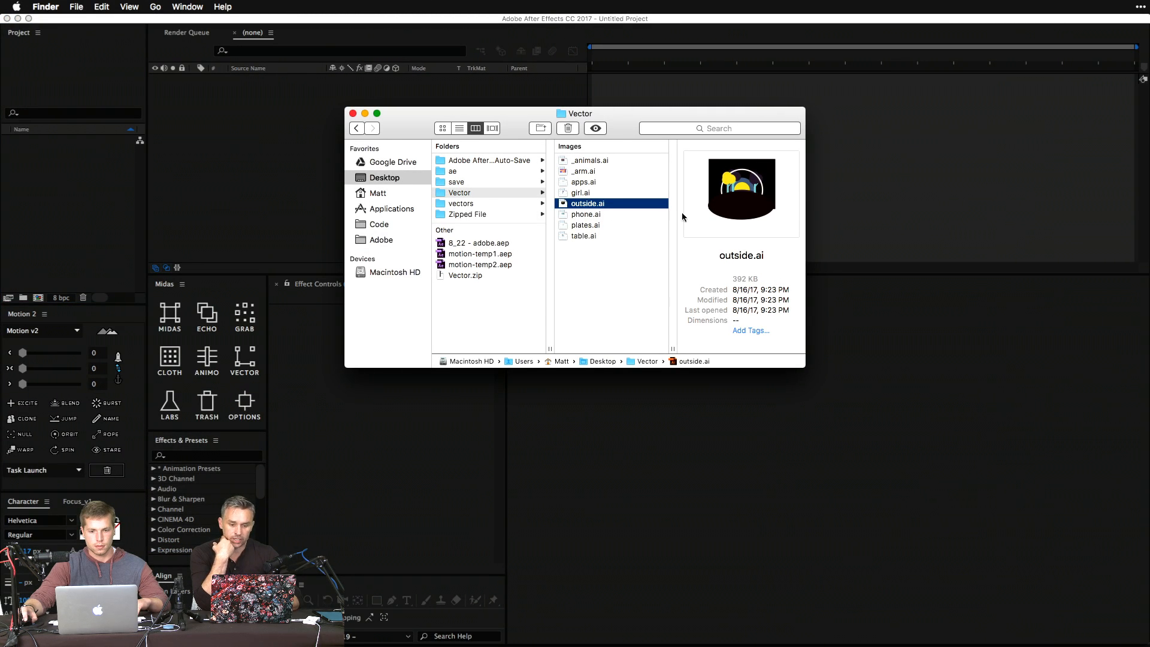
pyautogui.moveTo(608, 205); pyautogui.dragTo(97, 205)
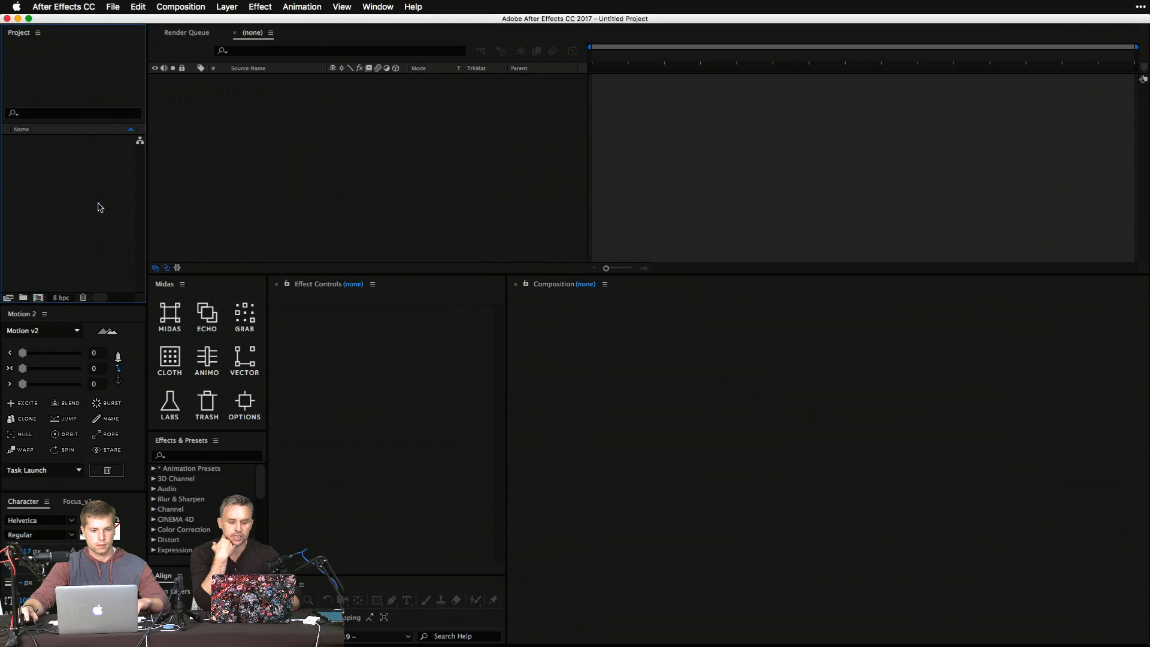
pyautogui.click(203, 193)
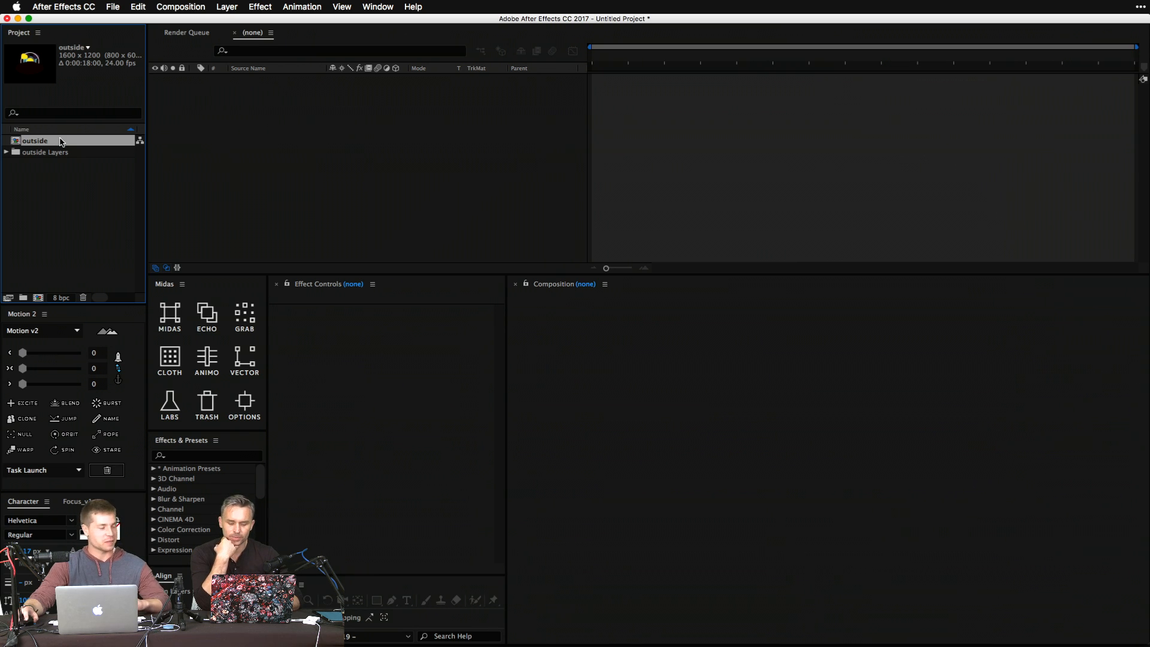
pyautogui.click(47, 202)
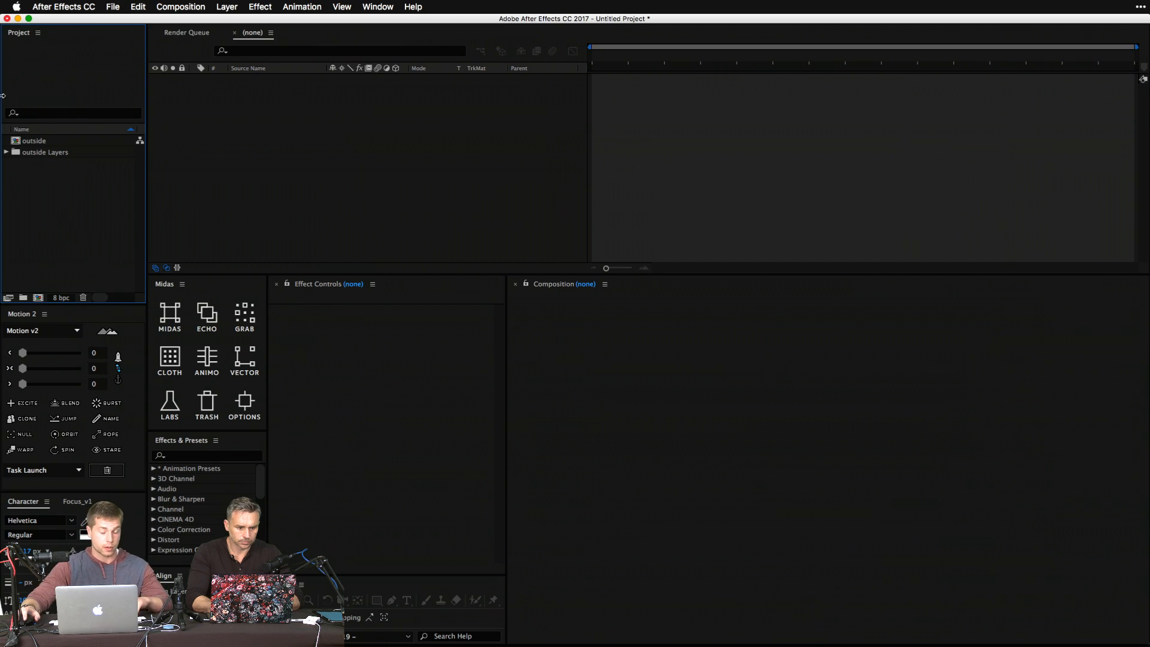
pyautogui.doubleClick(108, 227)
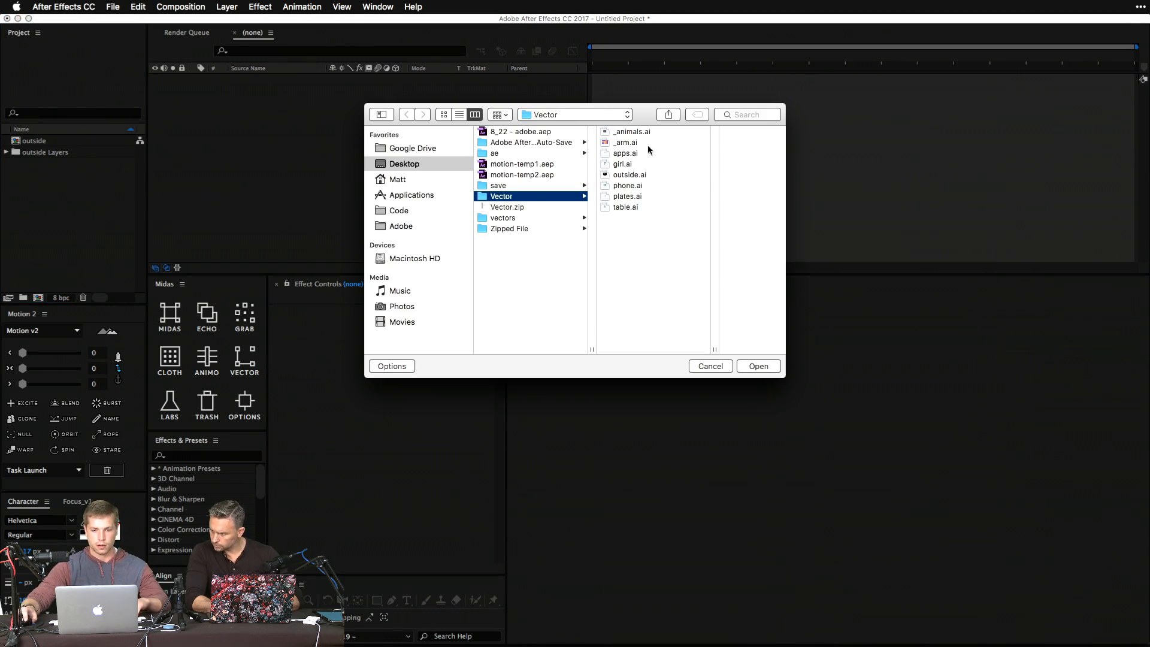
pyautogui.click(629, 175)
pyautogui.click(758, 366)
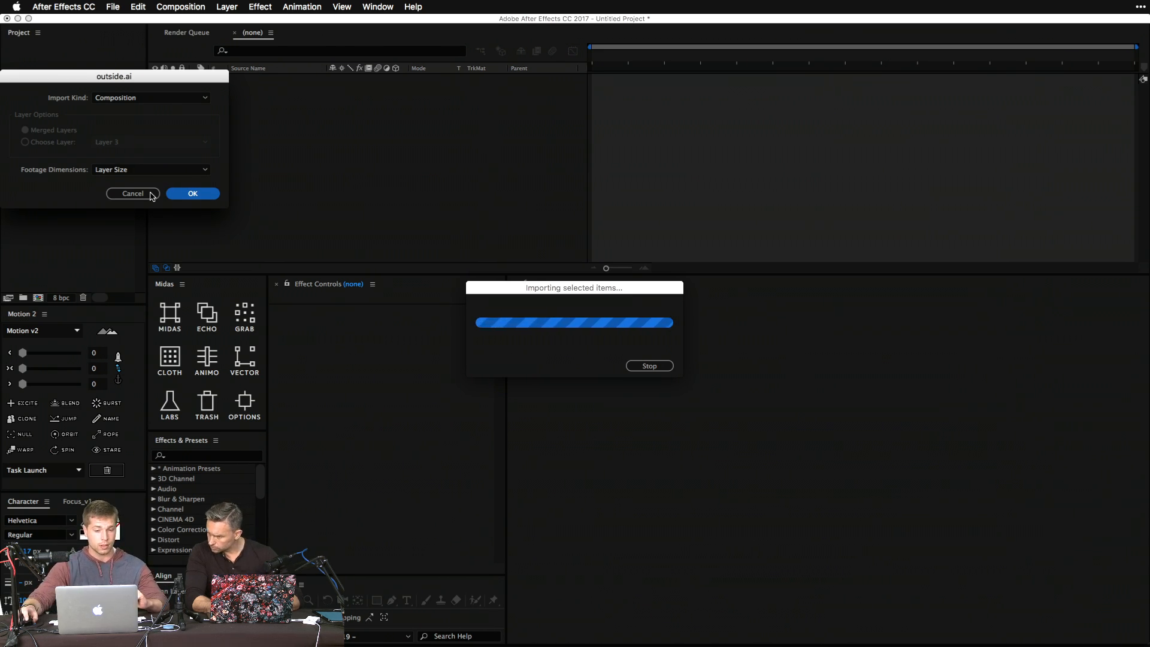
pyautogui.click(153, 195)
# Open the outside composition, enlarge its preview, and compare the layers' source names with their layer names.
pyautogui.doubleClick(33, 143)
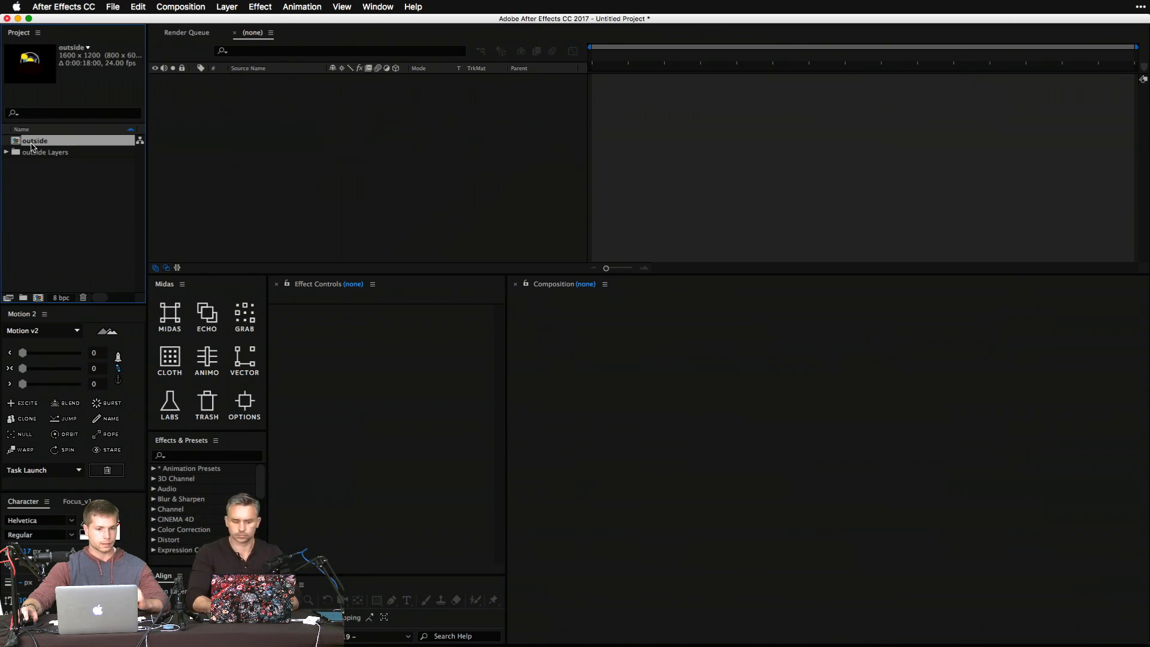
pyautogui.press('.')
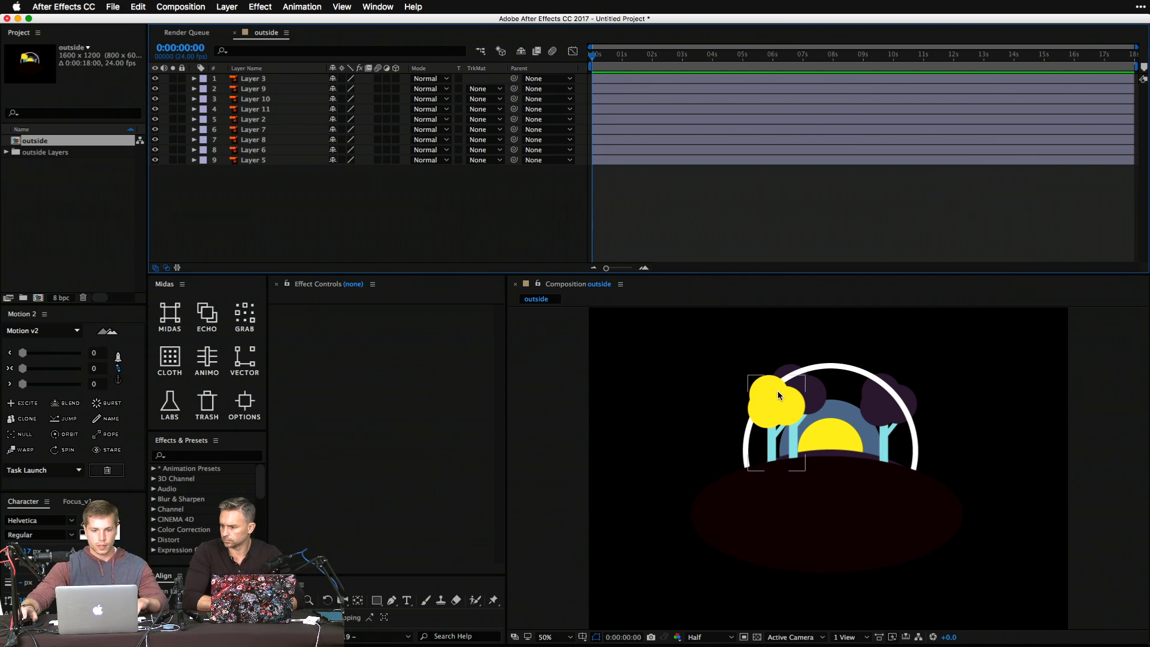
pyautogui.click(267, 69)
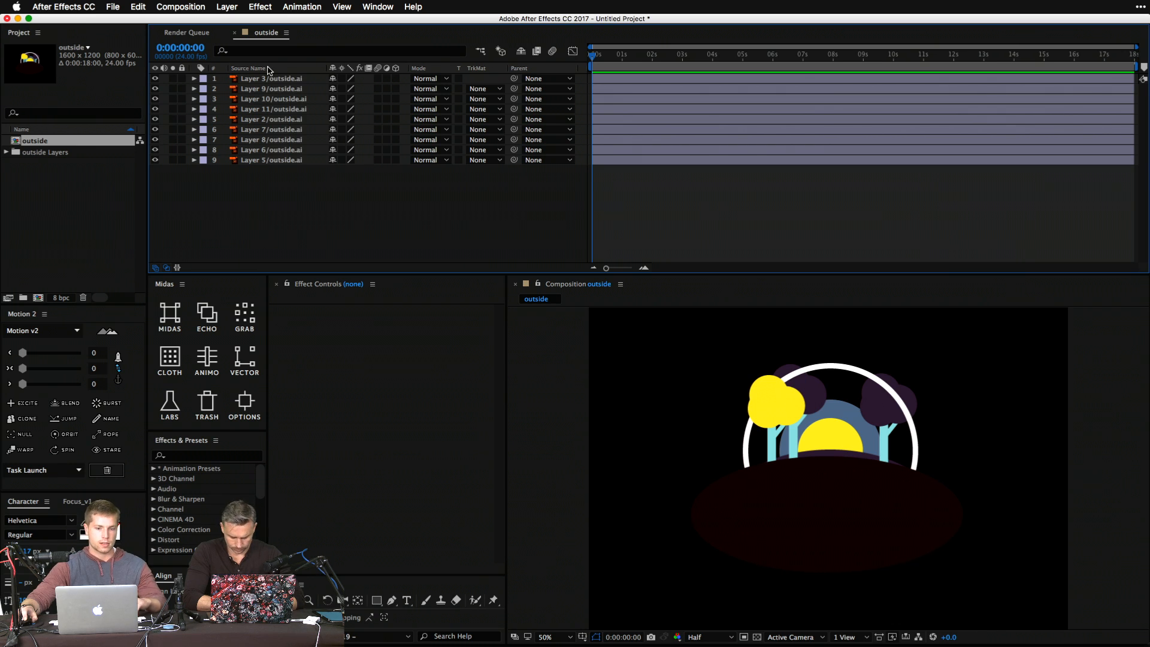
pyautogui.click(263, 78)
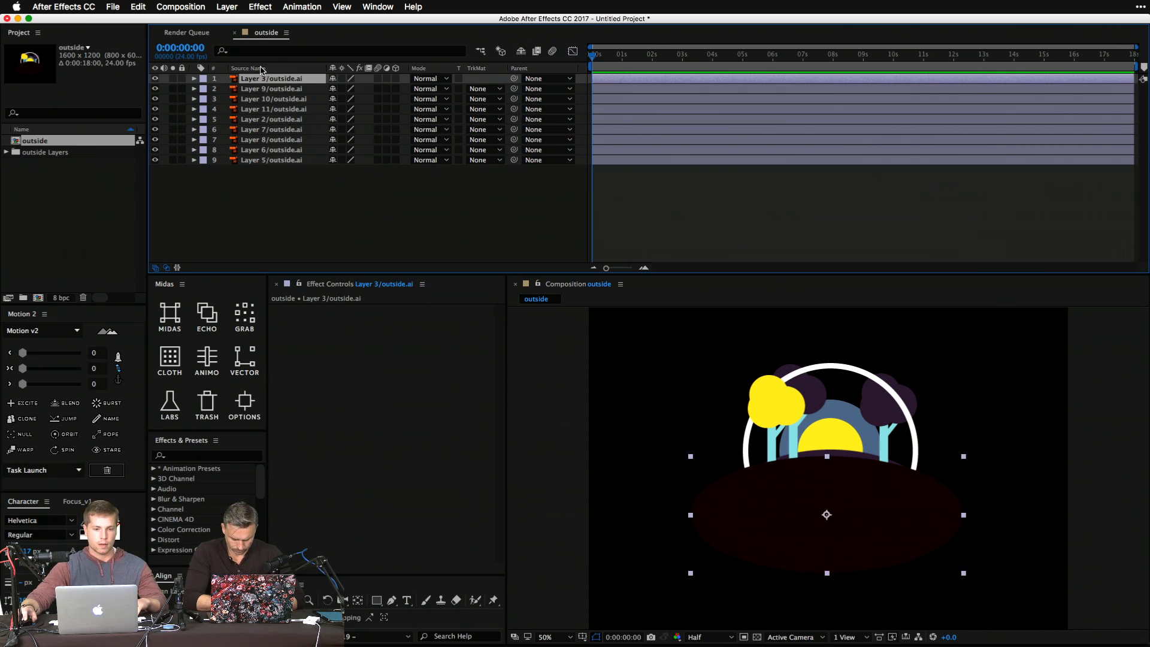
pyautogui.click(264, 69)
pyautogui.click(315, 203)
# Hide the seven layers between Layer 3 and Layer 5, and rename Layer 3, the dark ground ellipse, as foreground.
pyautogui.moveTo(155, 89); pyautogui.dragTo(155, 150)
pyautogui.press('z')
pyautogui.press('v')
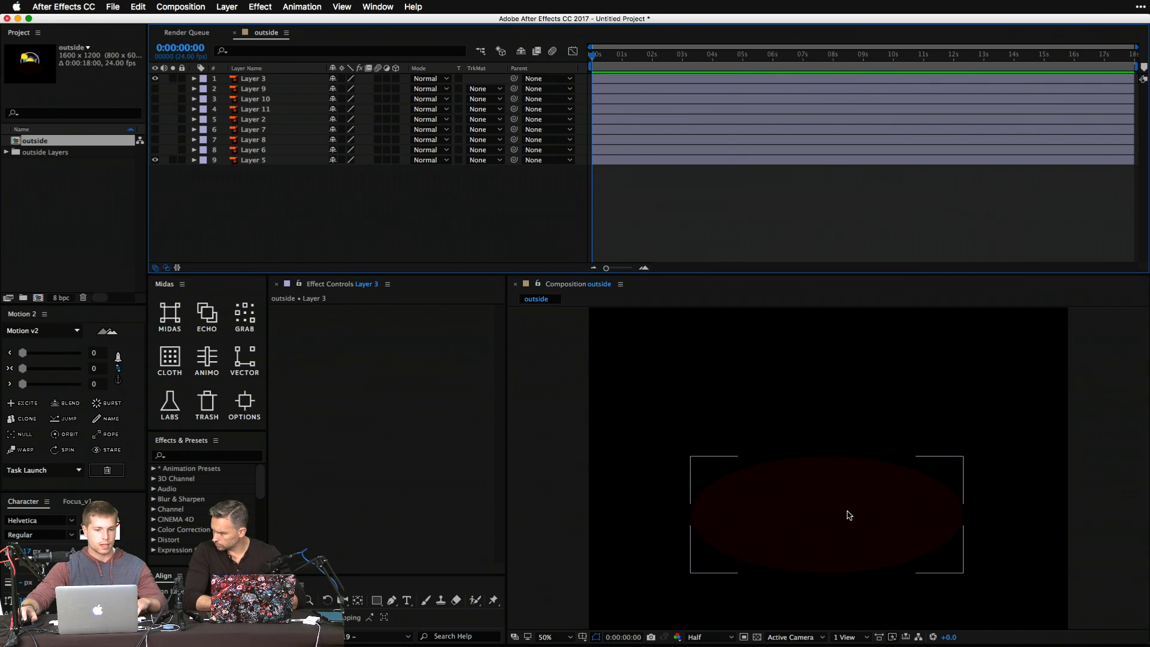
pyautogui.click(848, 512)
pyautogui.click(269, 80)
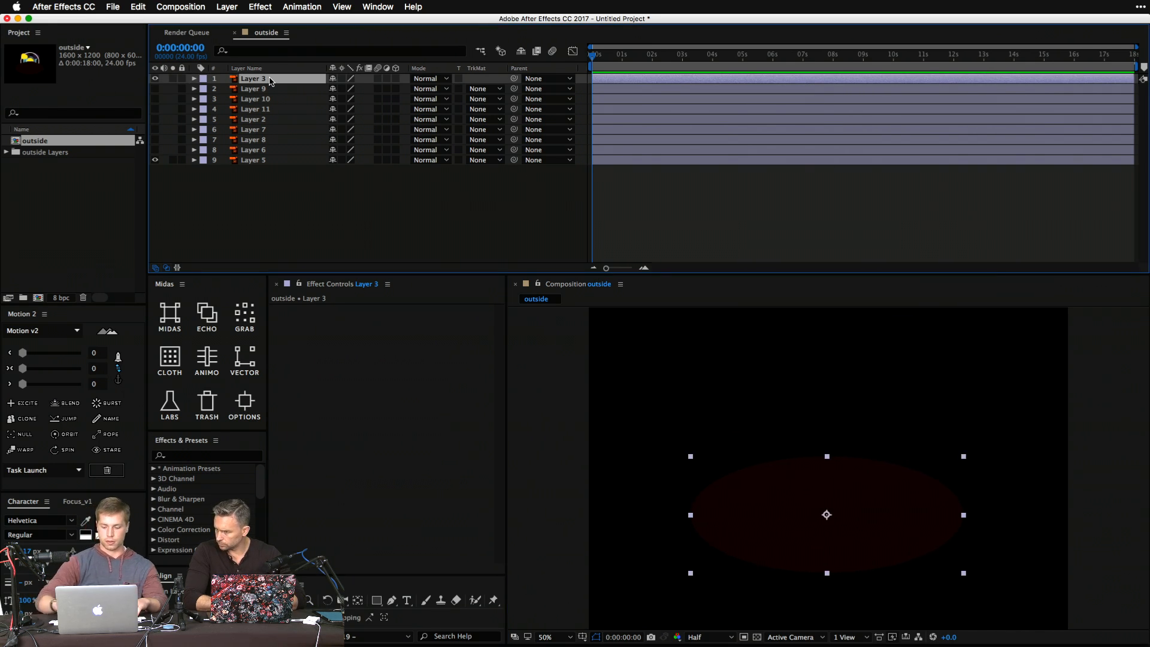
pyautogui.press('Return')
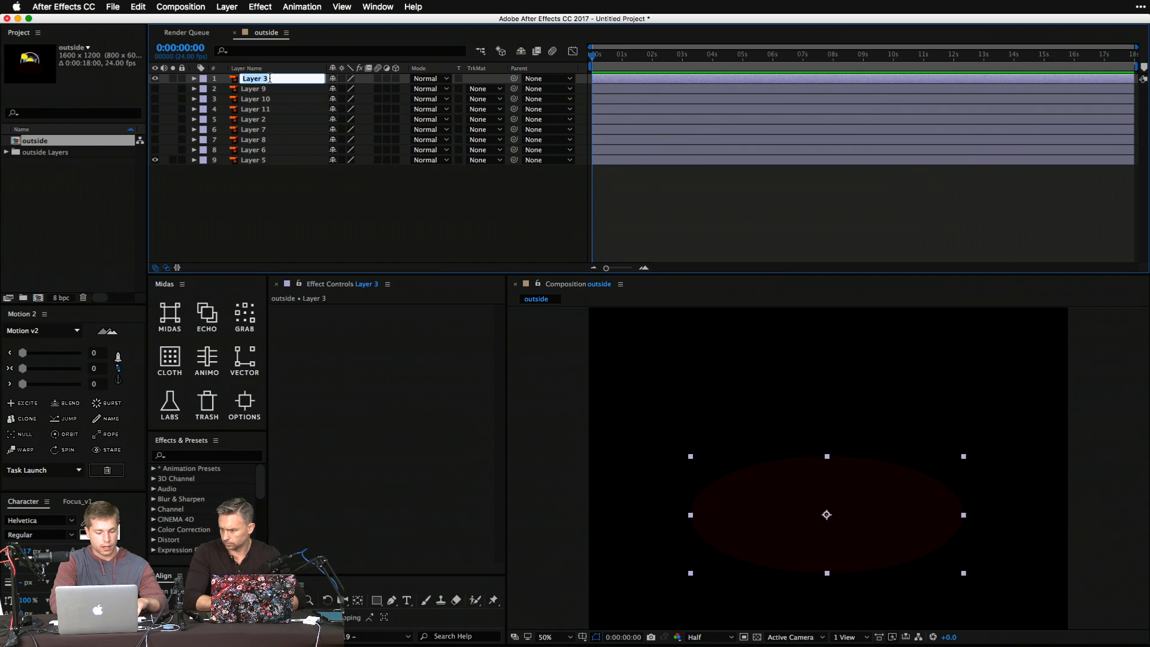
pyautogui.write('ground')
pyautogui.press('super+a')
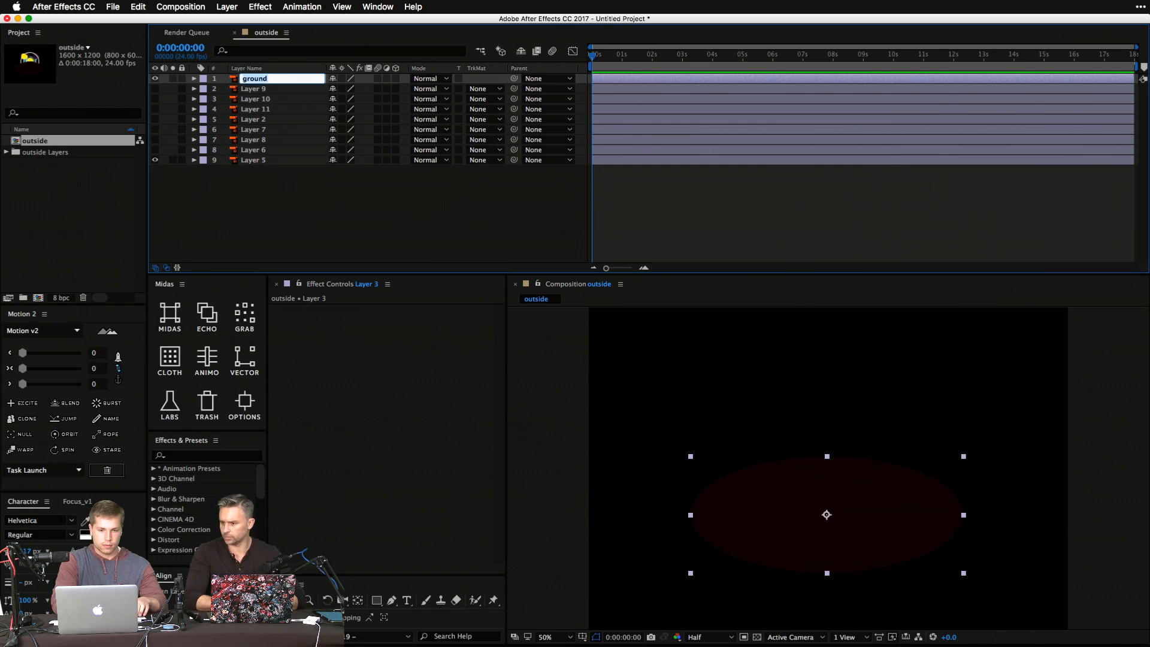
pyautogui.write('foregr')
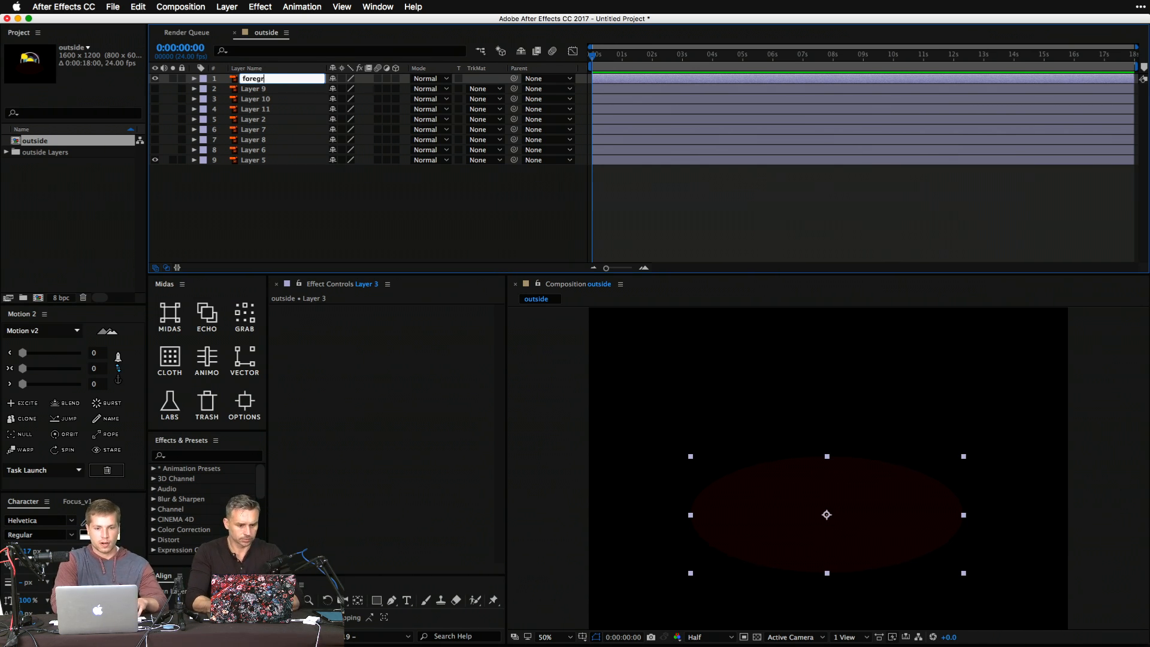
pyautogui.write('ound')
pyautogui.press('Return')
# Show Layer 9, hide the foreground layer to isolate the tree, and rename Layer 9 as yellow tree.
pyautogui.press('super+Down')
pyautogui.press('Return')
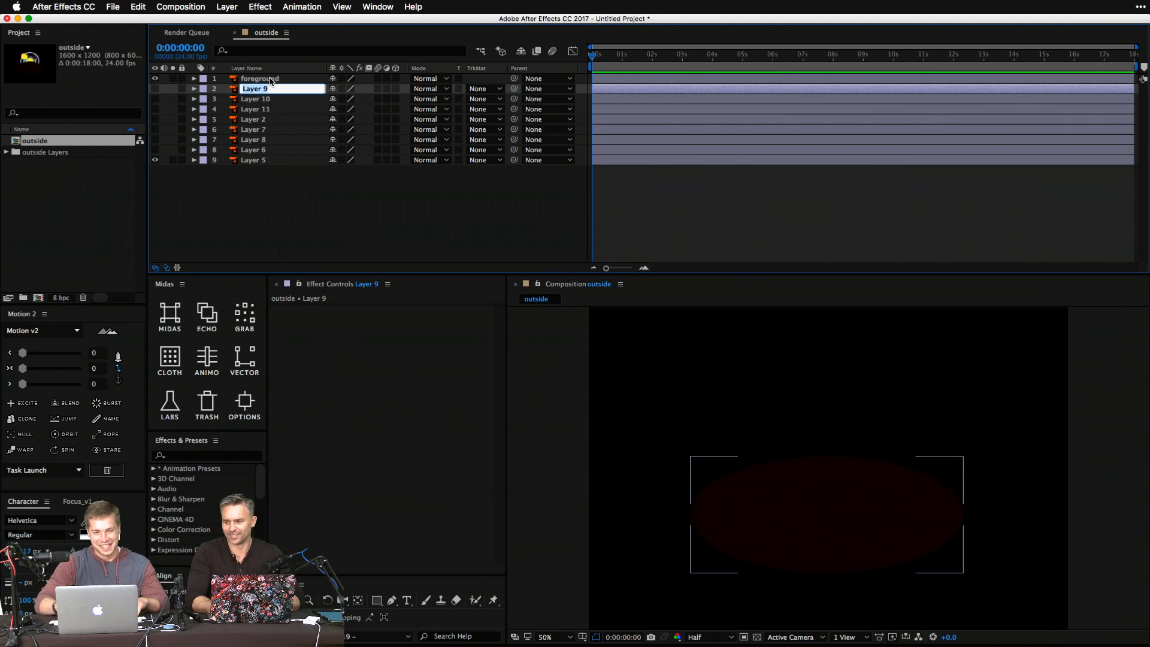
pyautogui.click(155, 88)
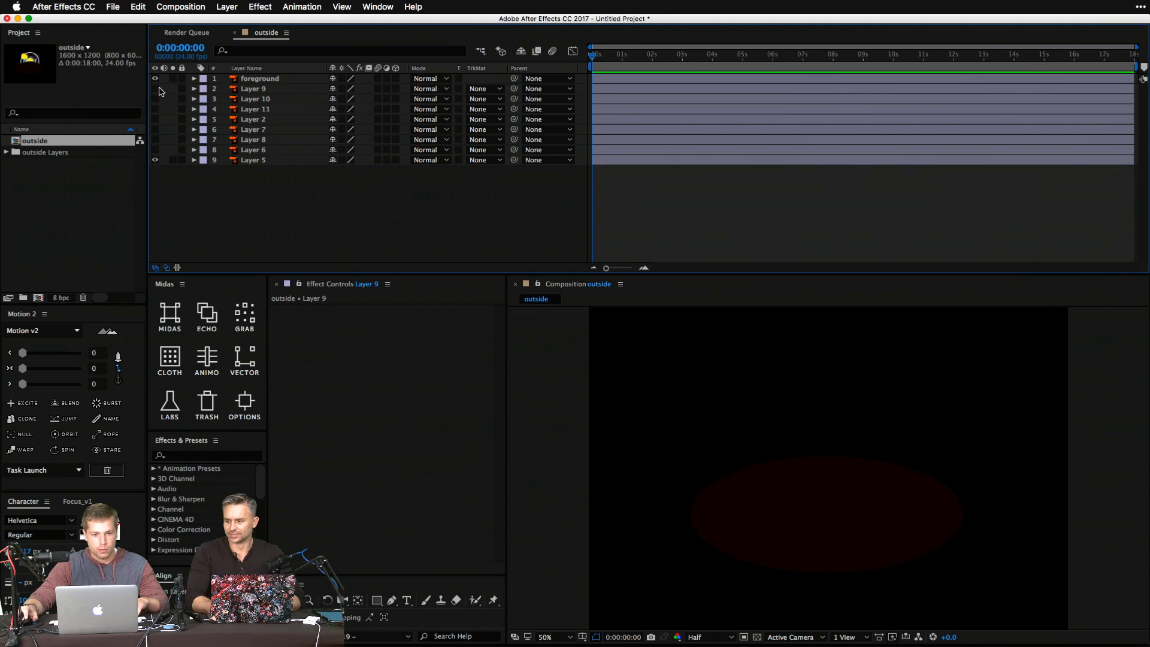
pyautogui.click(155, 89)
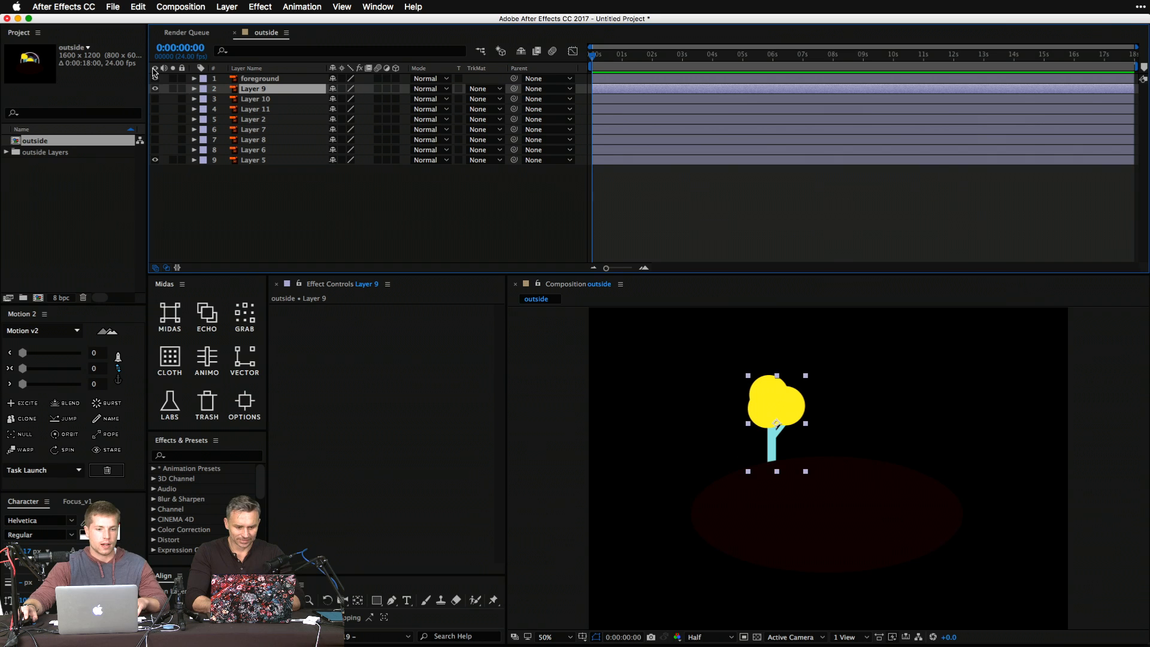
pyautogui.click(155, 79)
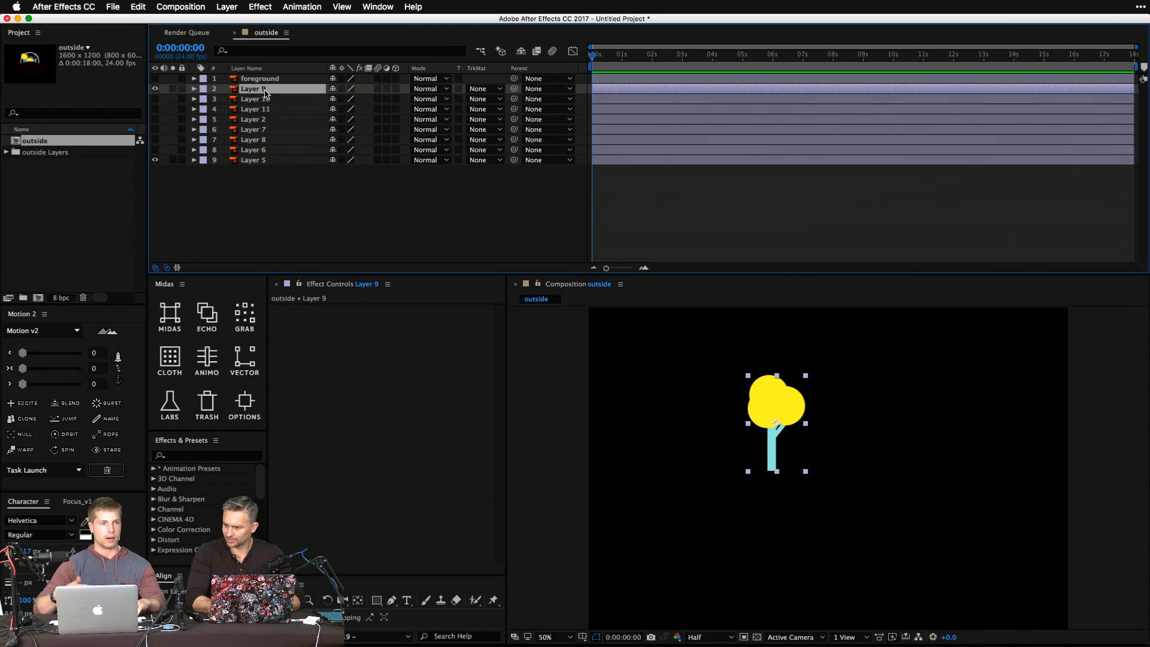
pyautogui.press('Return')
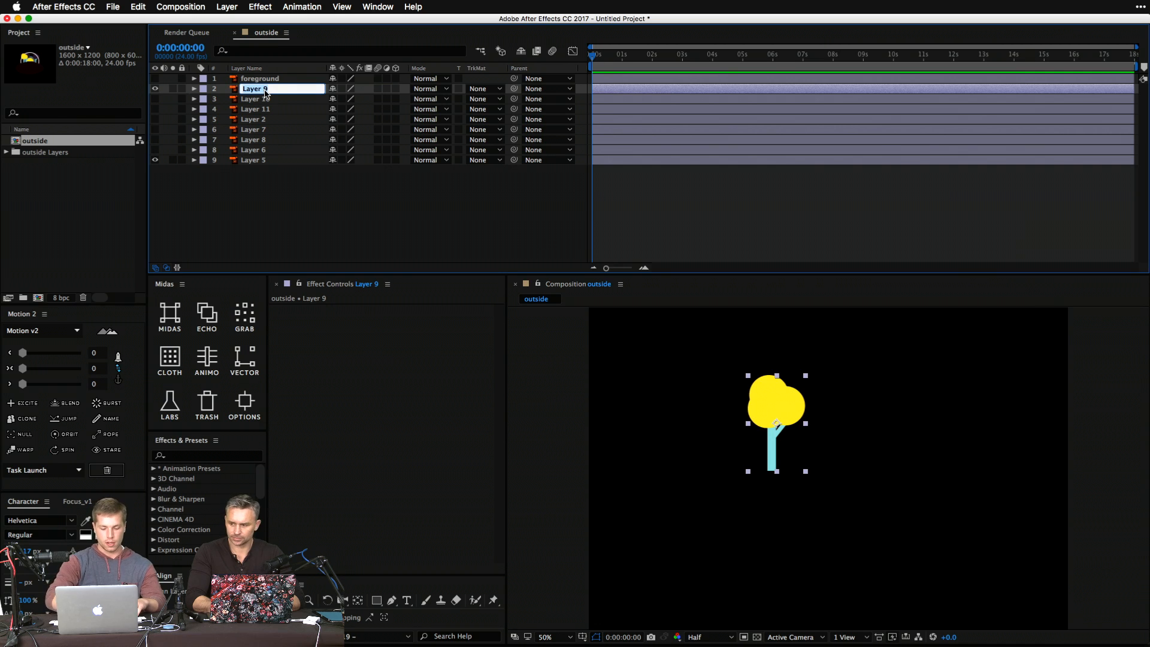
pyautogui.write('yellow tree')
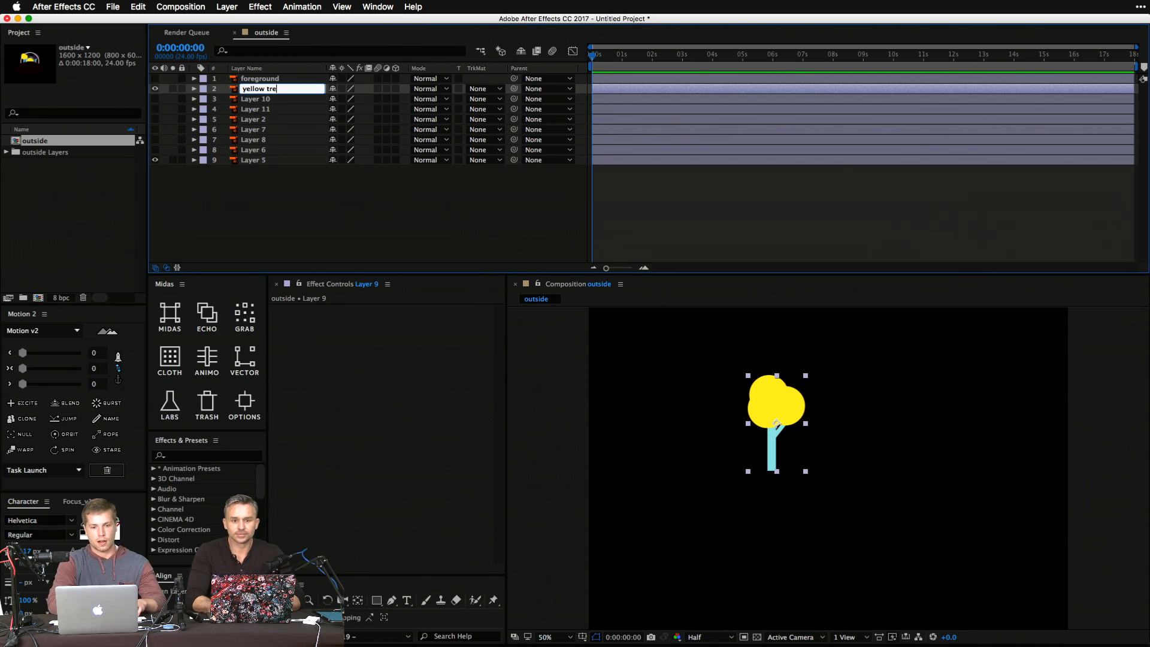
pyautogui.press('Return')
# Make all the hidden layers of the outside composition visible again.
pyautogui.click(256, 99)
pyautogui.press('Return')
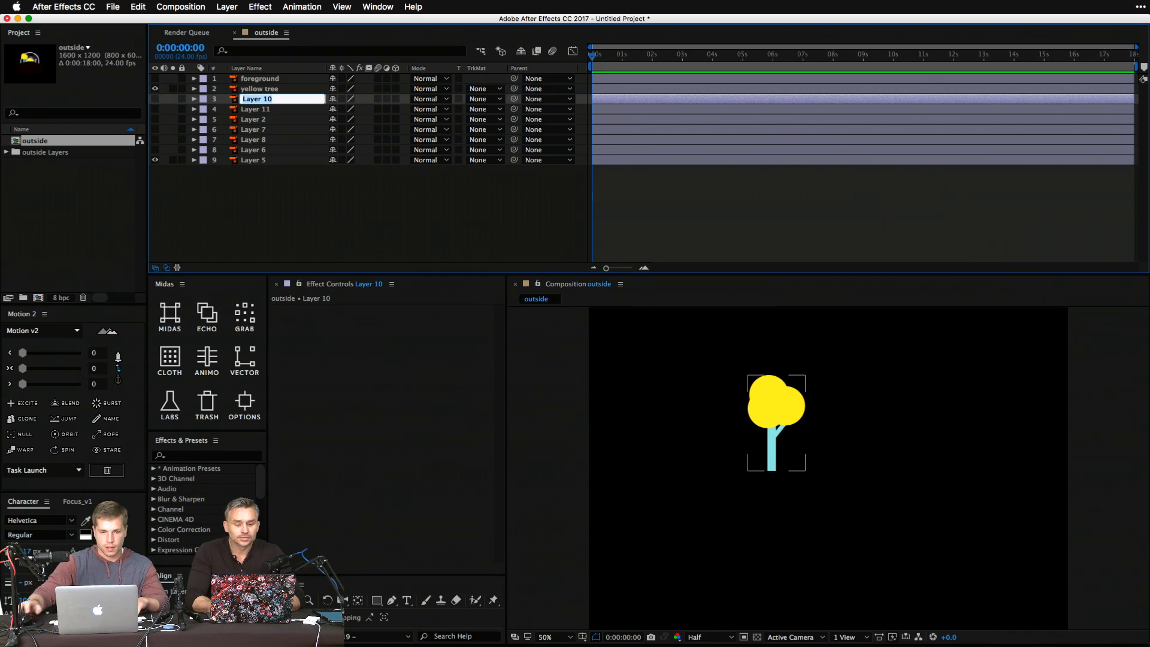
pyautogui.press('Return')
pyautogui.moveTo(155, 150); pyautogui.dragTo(155, 82)
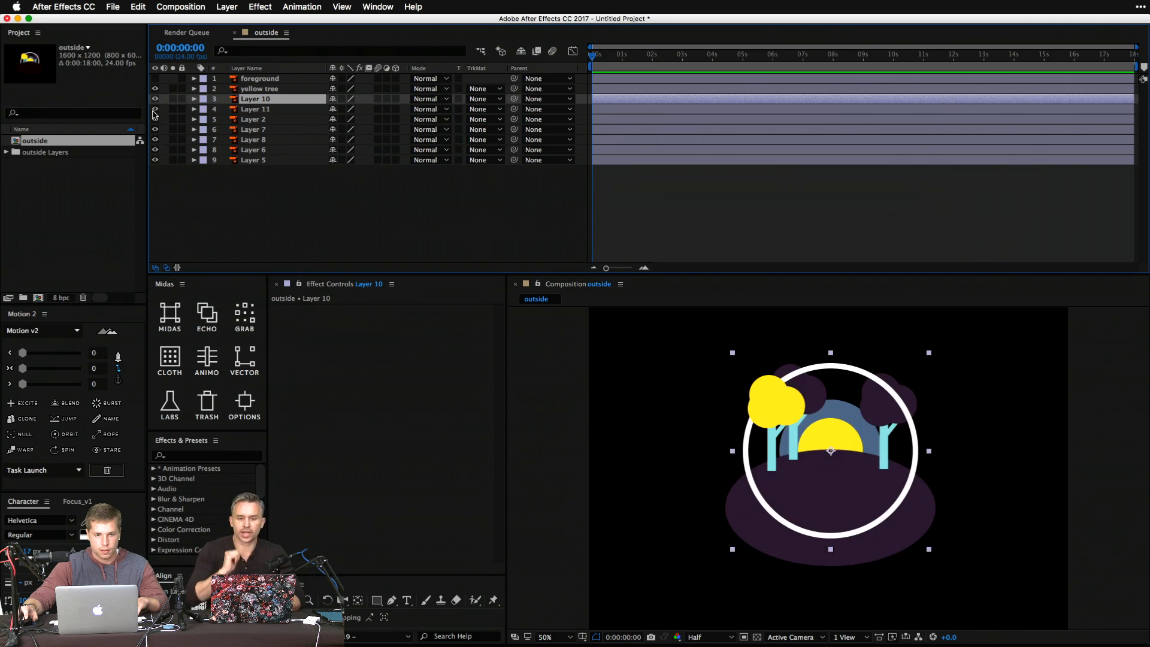
pyautogui.click(251, 109)
# Toggle Layer 10's visibility to identify the white ring, and rename the layer as sun line.
pyautogui.click(257, 99)
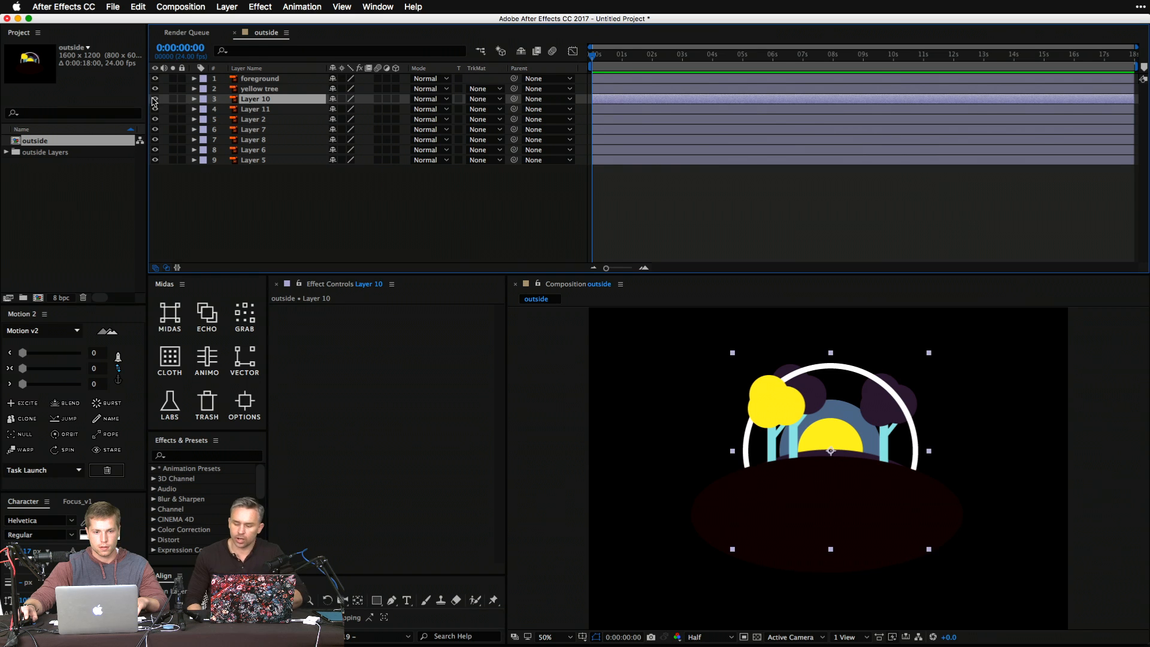
pyautogui.click(155, 99)
pyautogui.click(155, 100)
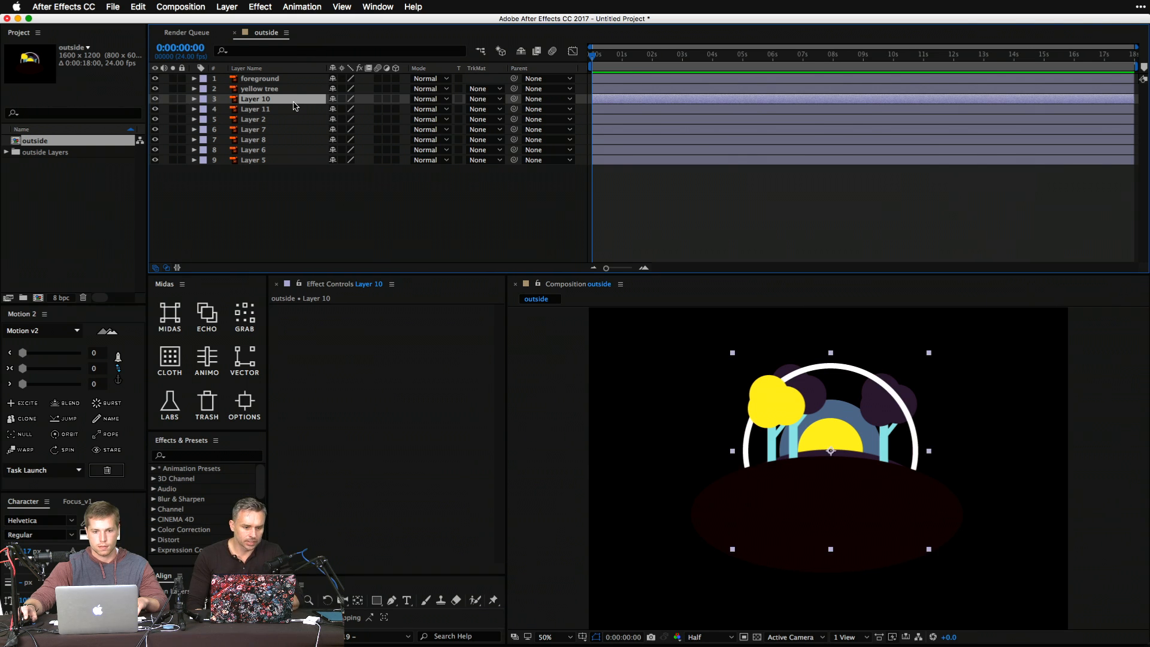
pyautogui.press('Return')
pyautogui.write('sun ')
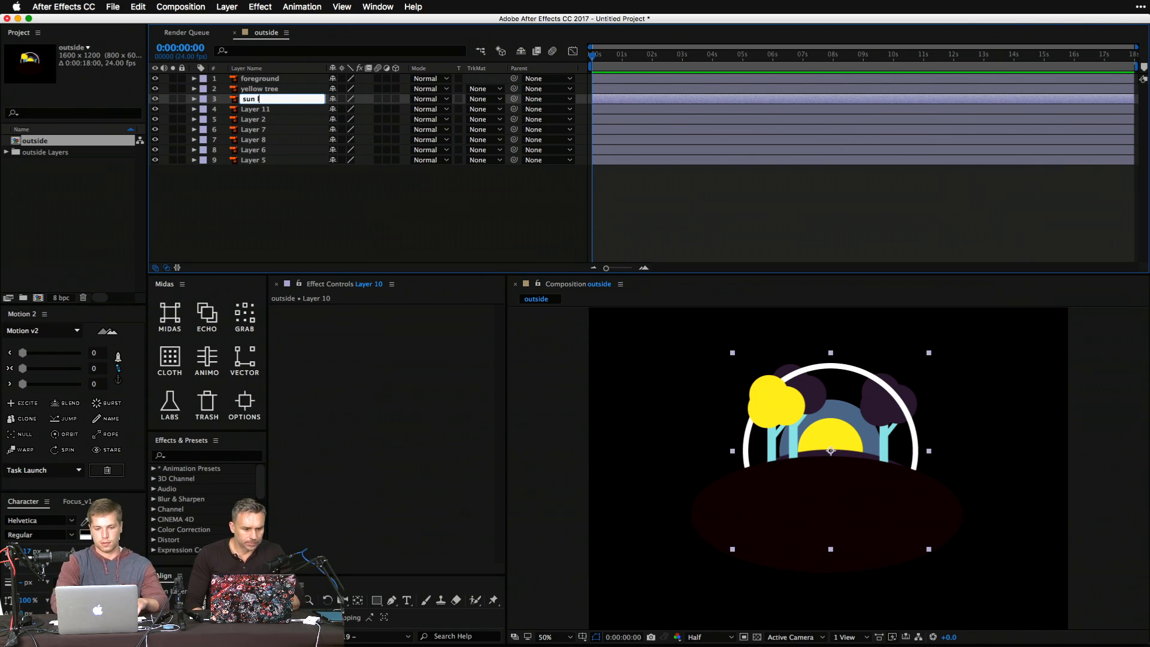
pyautogui.write('line')
pyautogui.press('Return')
# Rename Layer 11, the dark tree behind the yellow one, as back tree left.
pyautogui.click(256, 109)
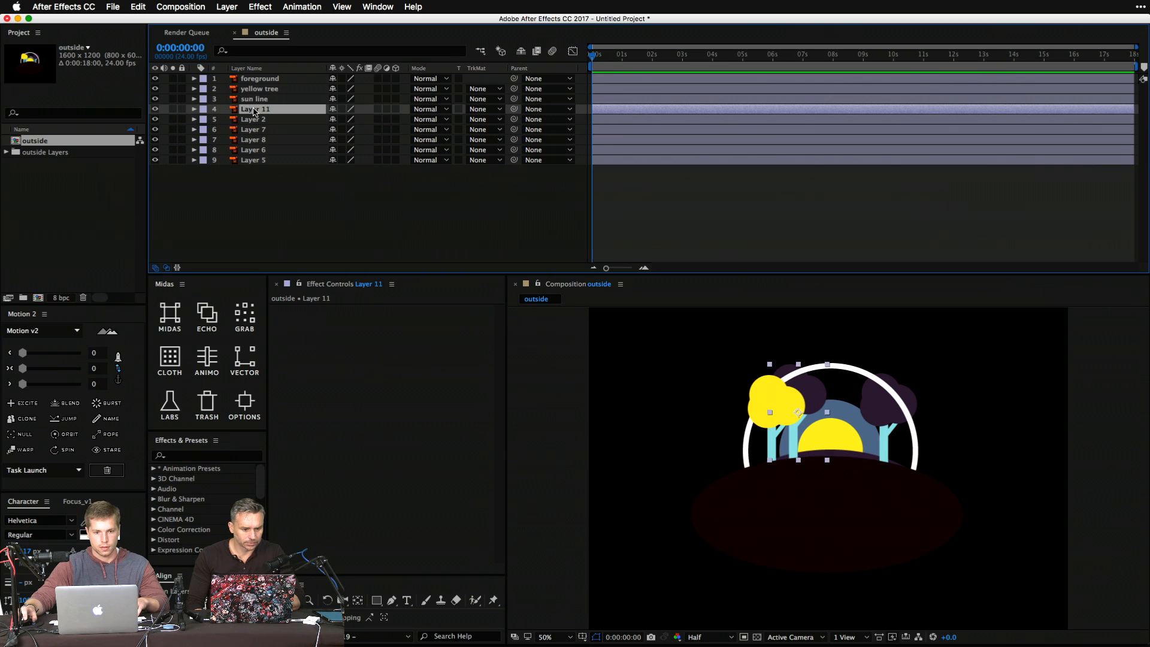
pyautogui.press('Return')
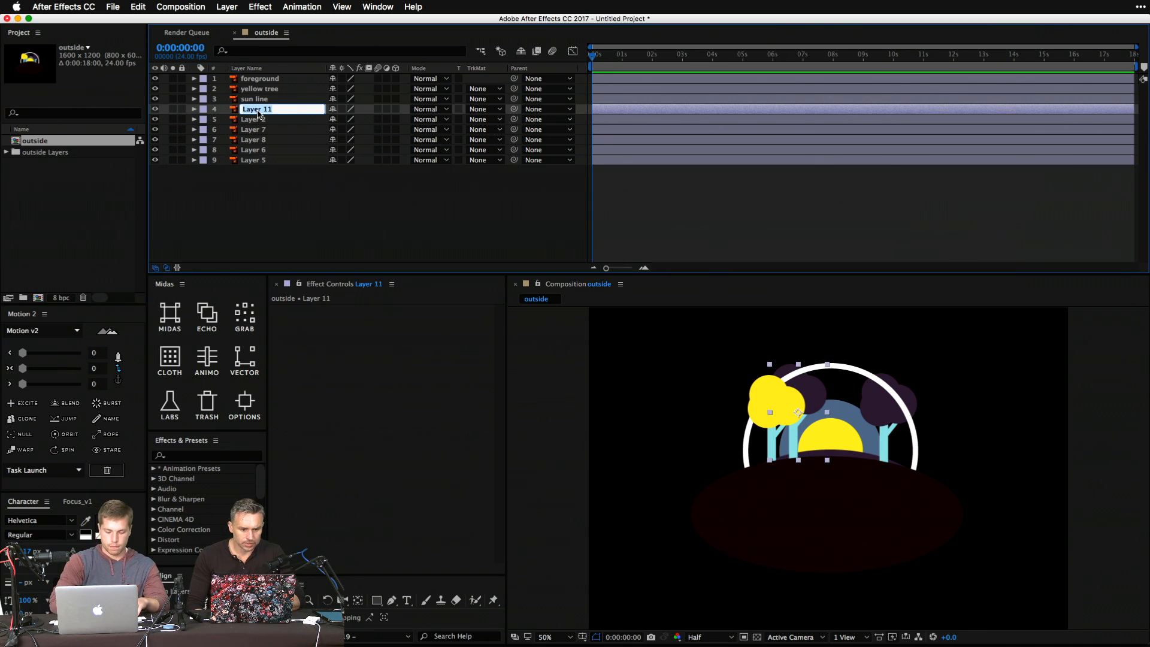
pyautogui.write('back blue tree r')
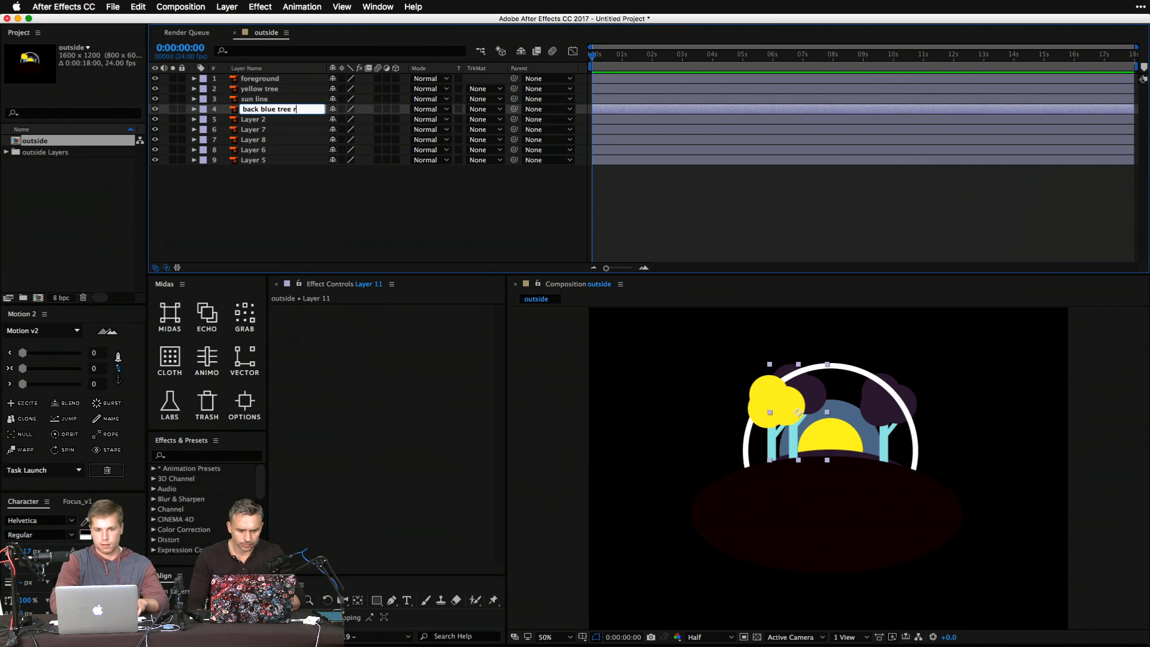
pyautogui.write('ight')
pyautogui.press('super+a')
pyautogui.press('BackSpace')
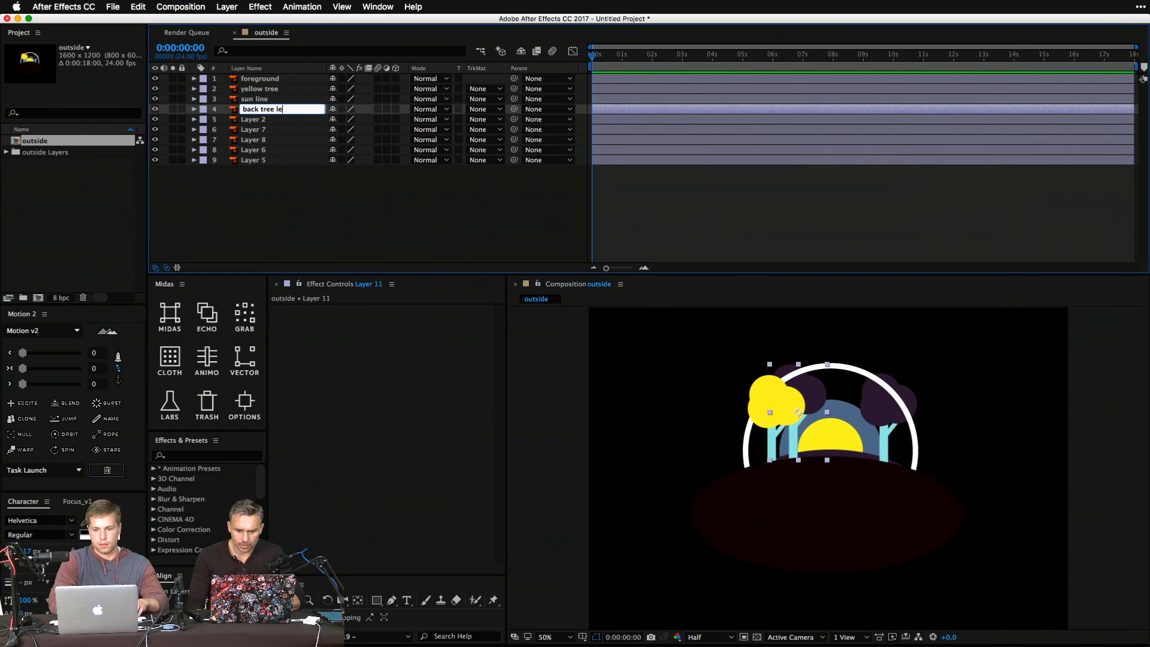
pyautogui.press('Return')
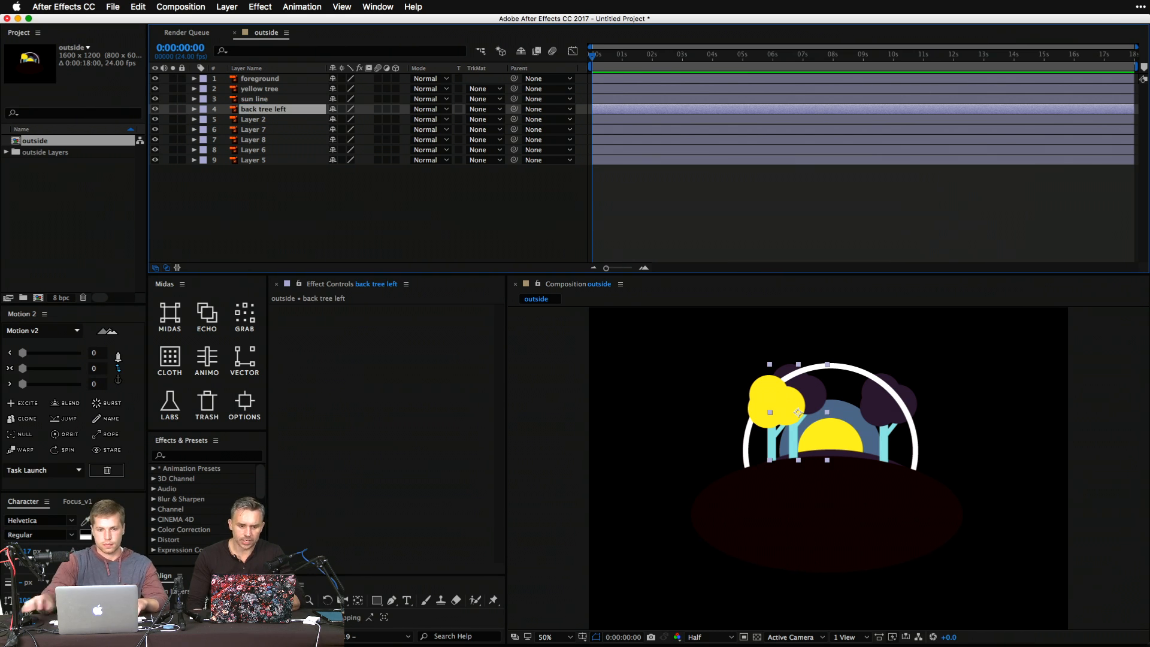
# Rename Layer 2, the dark tree on the other side of the sun, as back tree right.
pyautogui.click(266, 120)
pyautogui.press('Return')
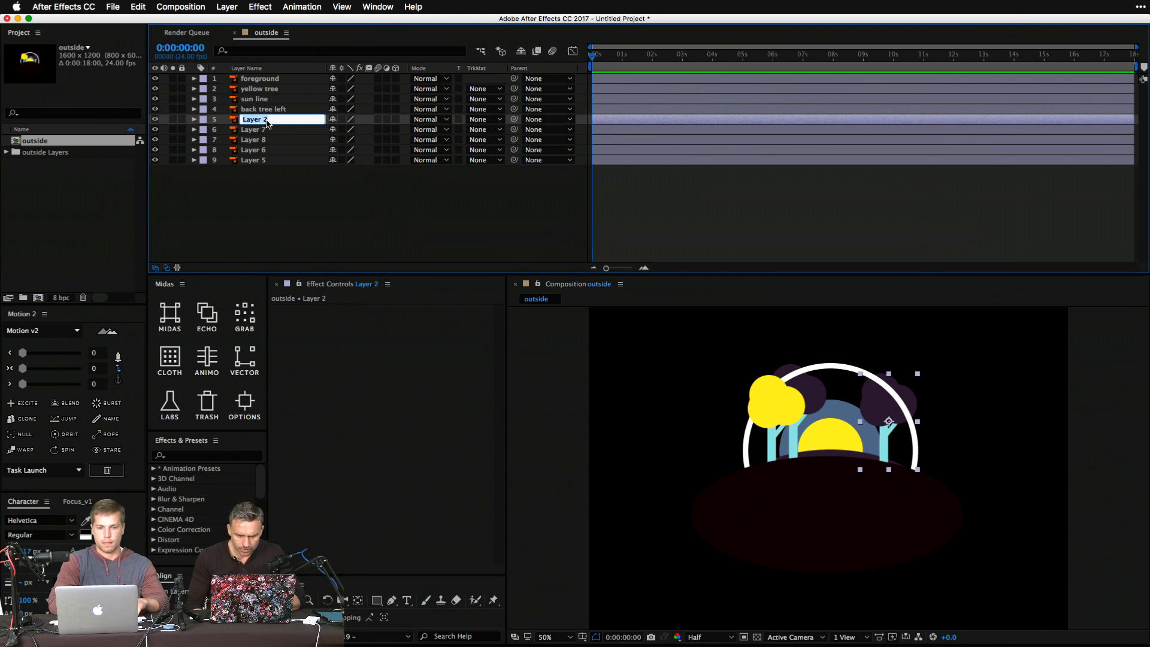
pyautogui.write('back tree right')
pyautogui.press('Return')
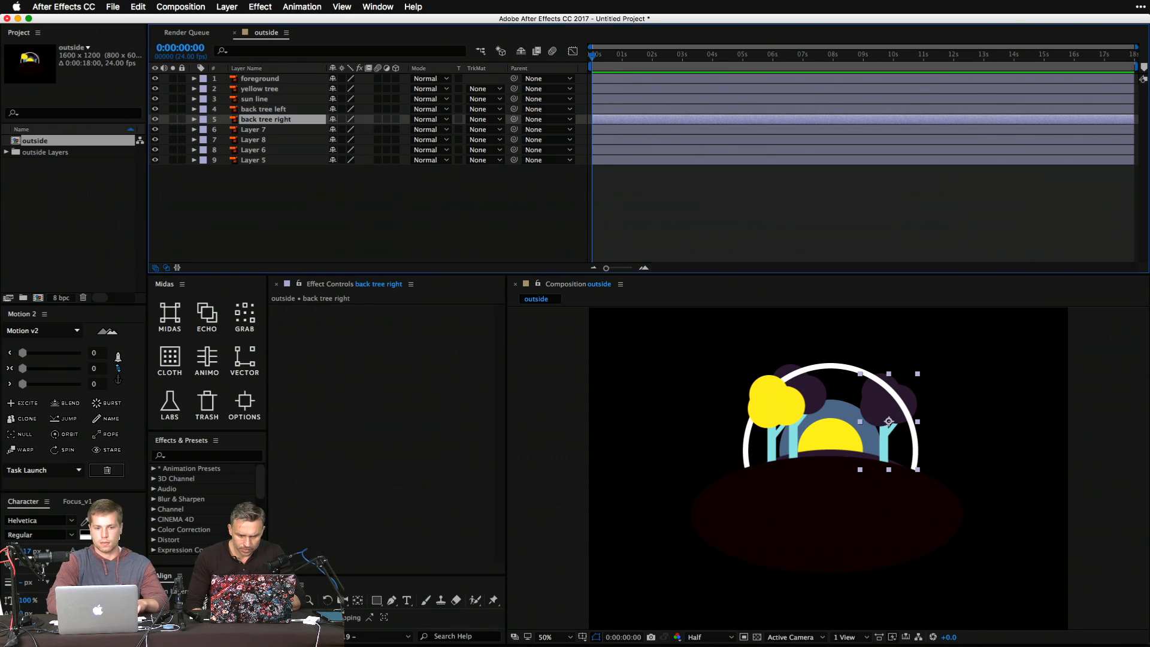
# Toggle Layer 7's visibility to identify the purple ground ellipse, and rename the layer as background2.
pyautogui.click(253, 130)
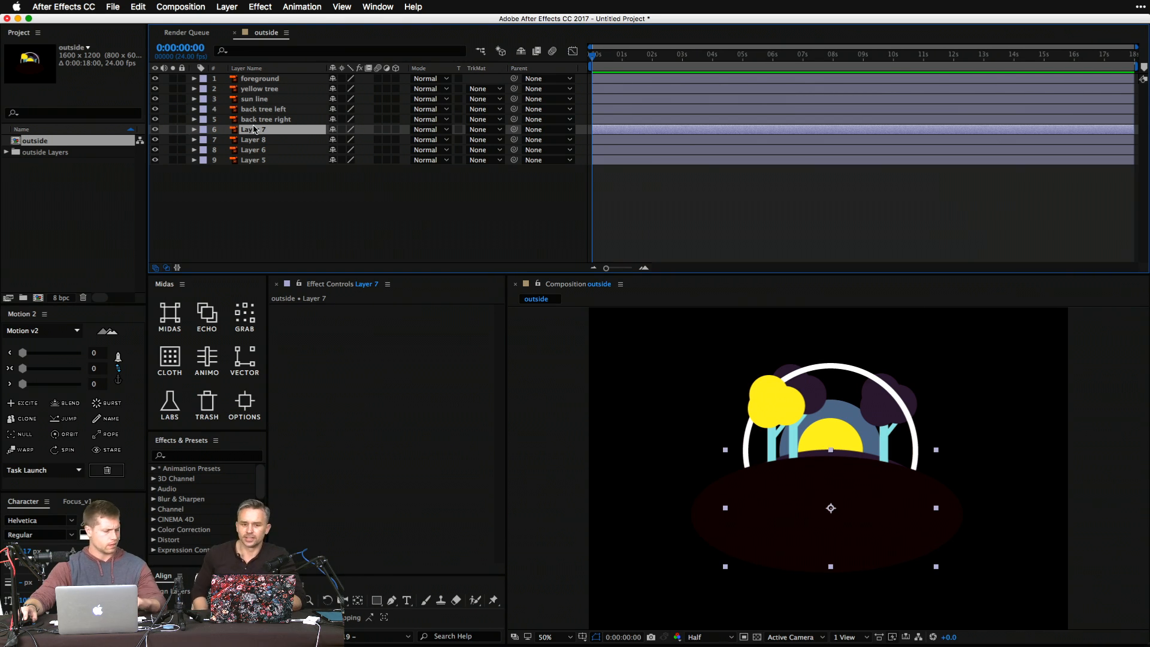
pyautogui.click(155, 129)
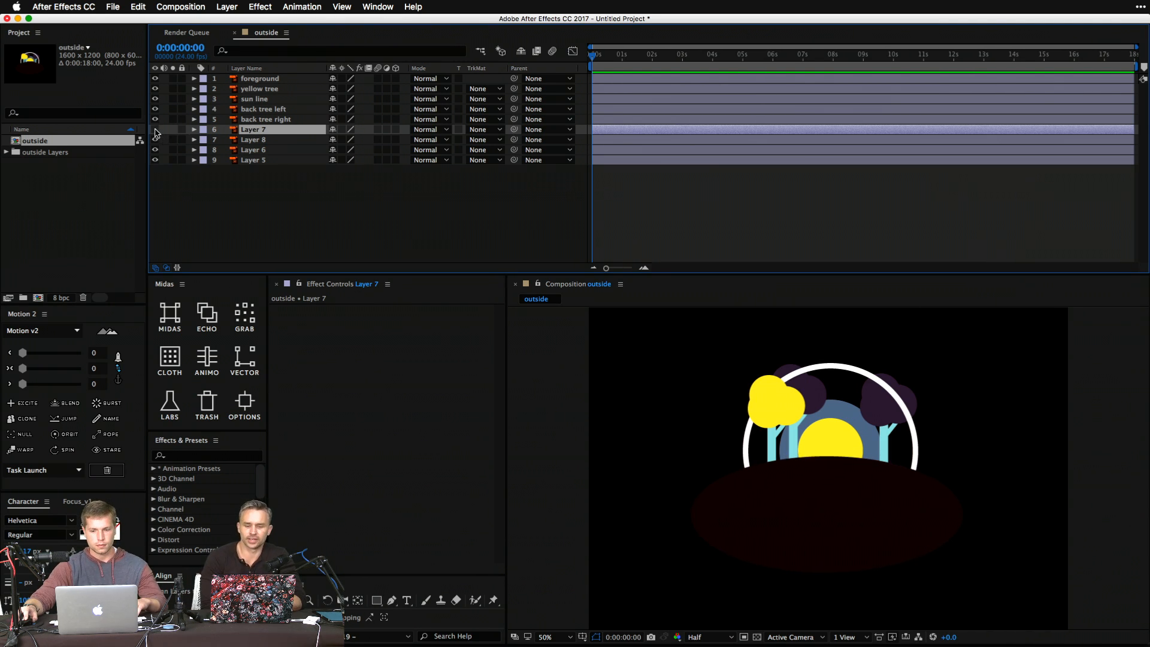
pyautogui.click(155, 129)
pyautogui.press('Return')
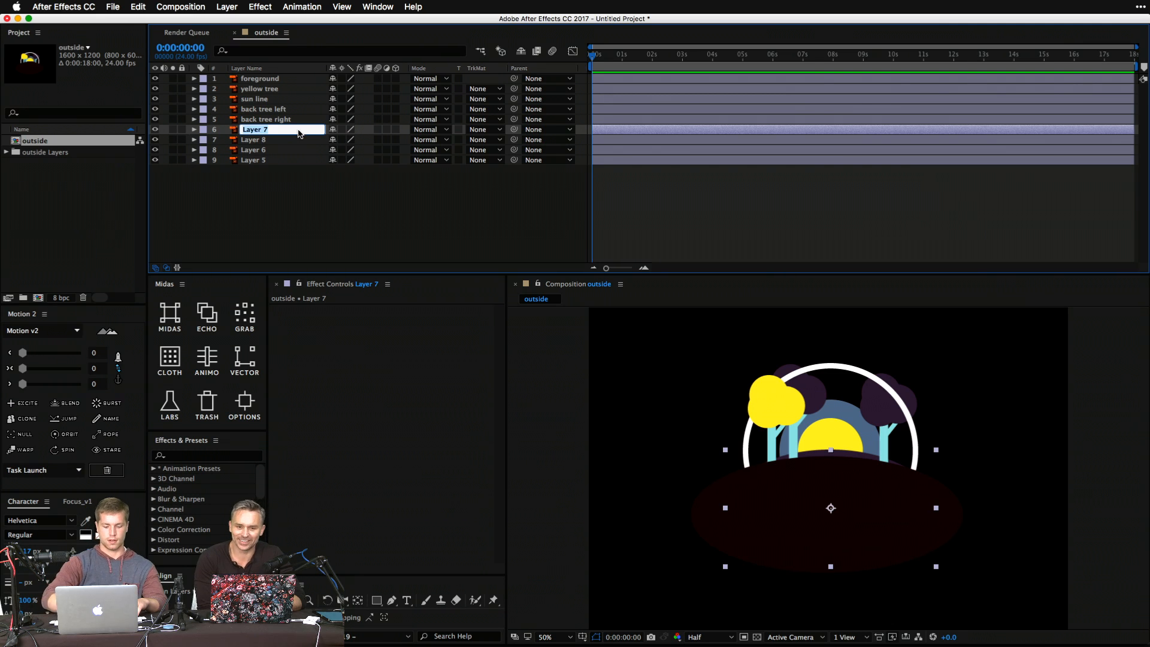
pyautogui.write('background 2')
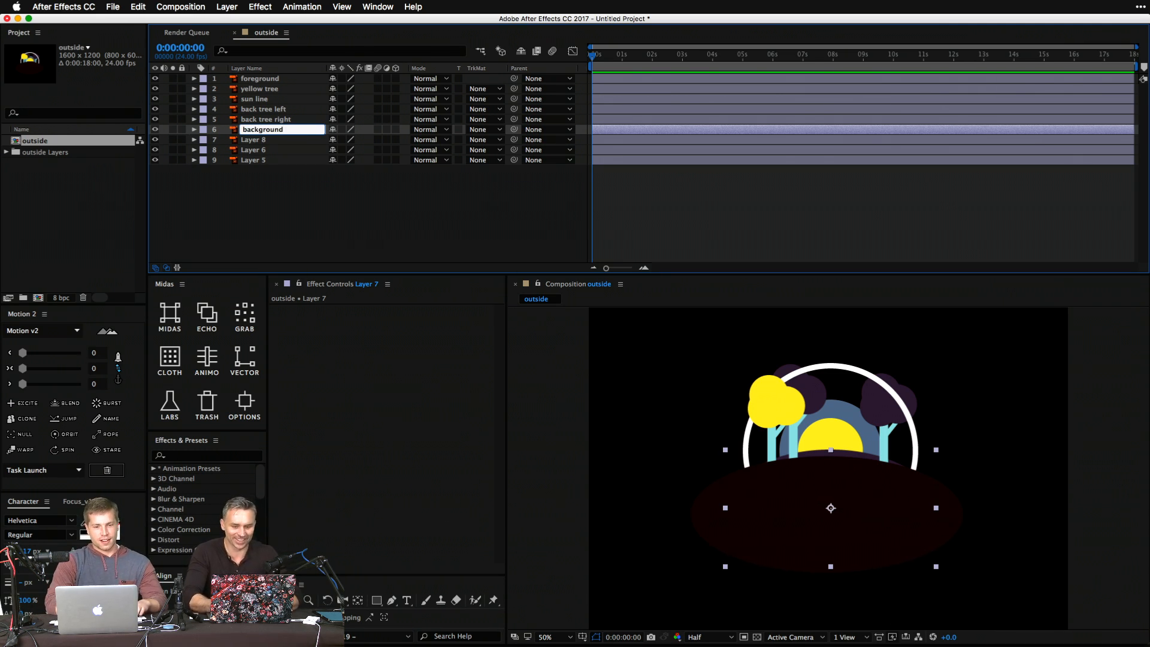
pyautogui.press('Return')
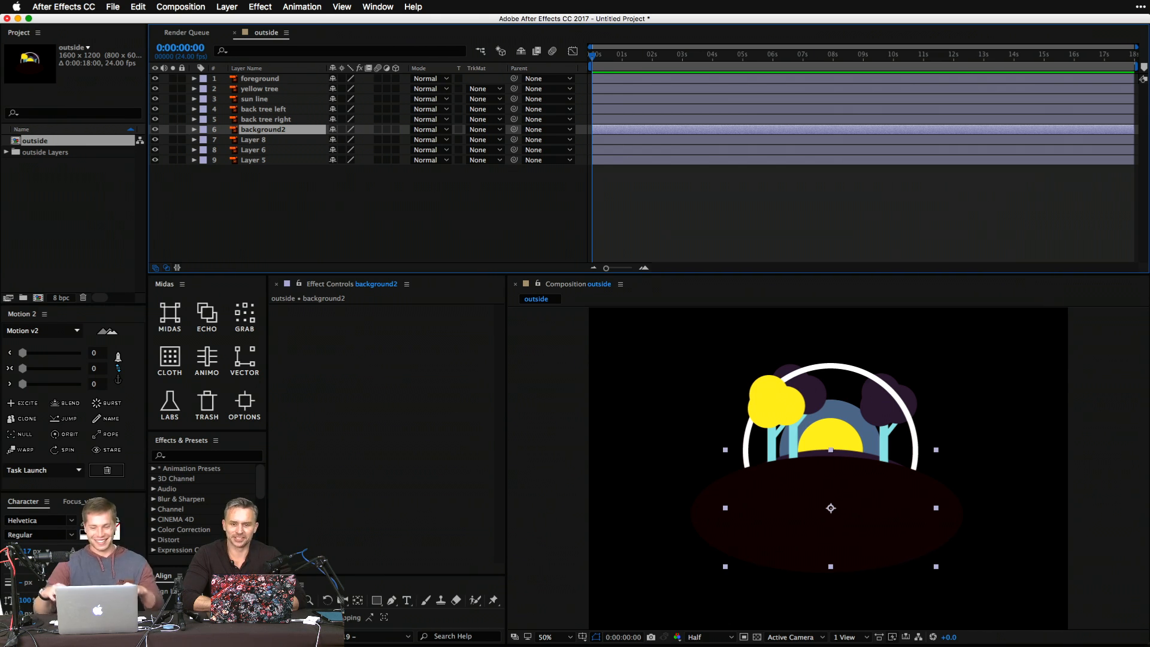
# Rename Layer 8, the yellow half circle between the trees, as yellow sun.
pyautogui.press('super+Down')
pyautogui.press('super+Down')
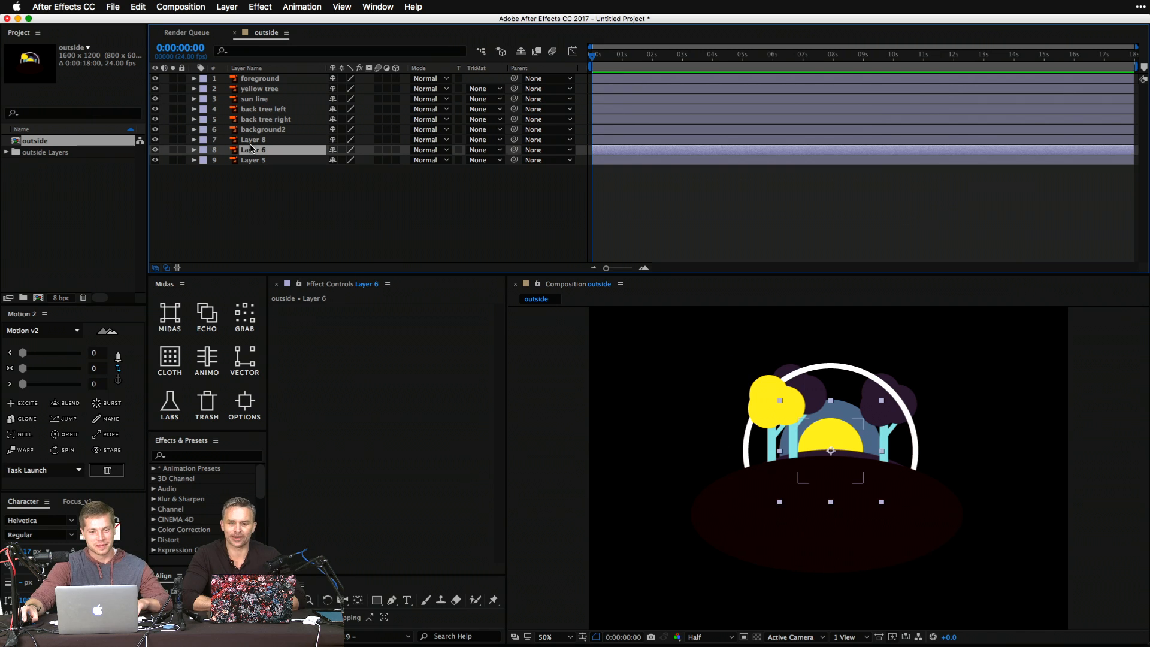
pyautogui.press('super+Up')
pyautogui.press('super+Up')
pyautogui.press('super+Down')
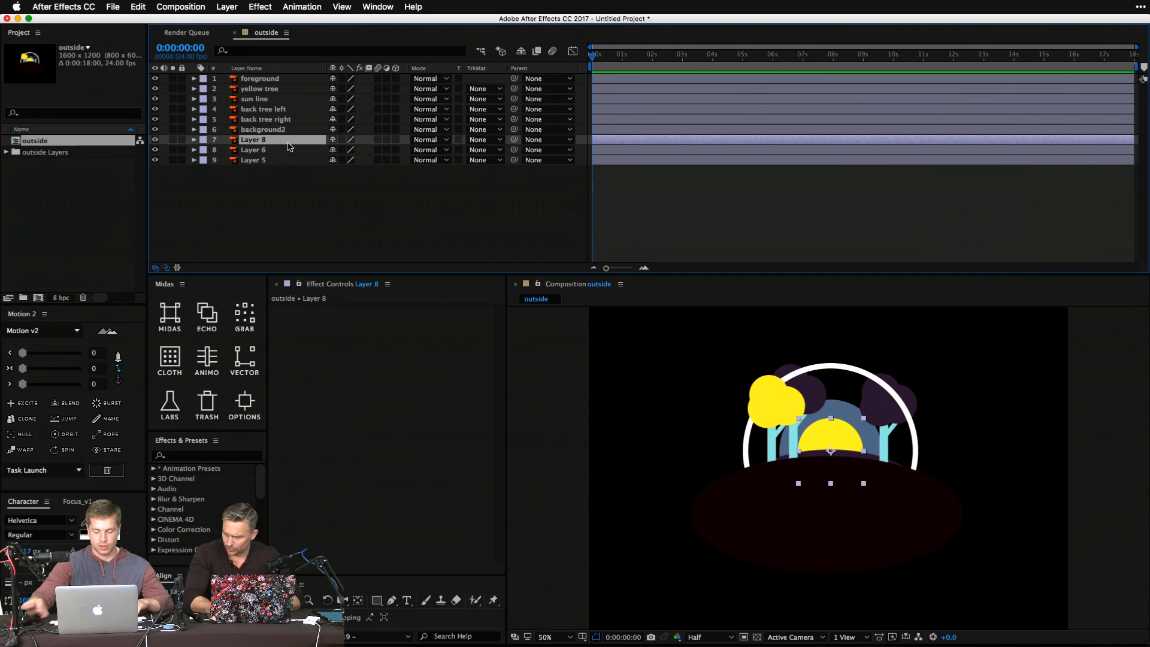
pyautogui.press('Return')
pyautogui.write('yellow sun')
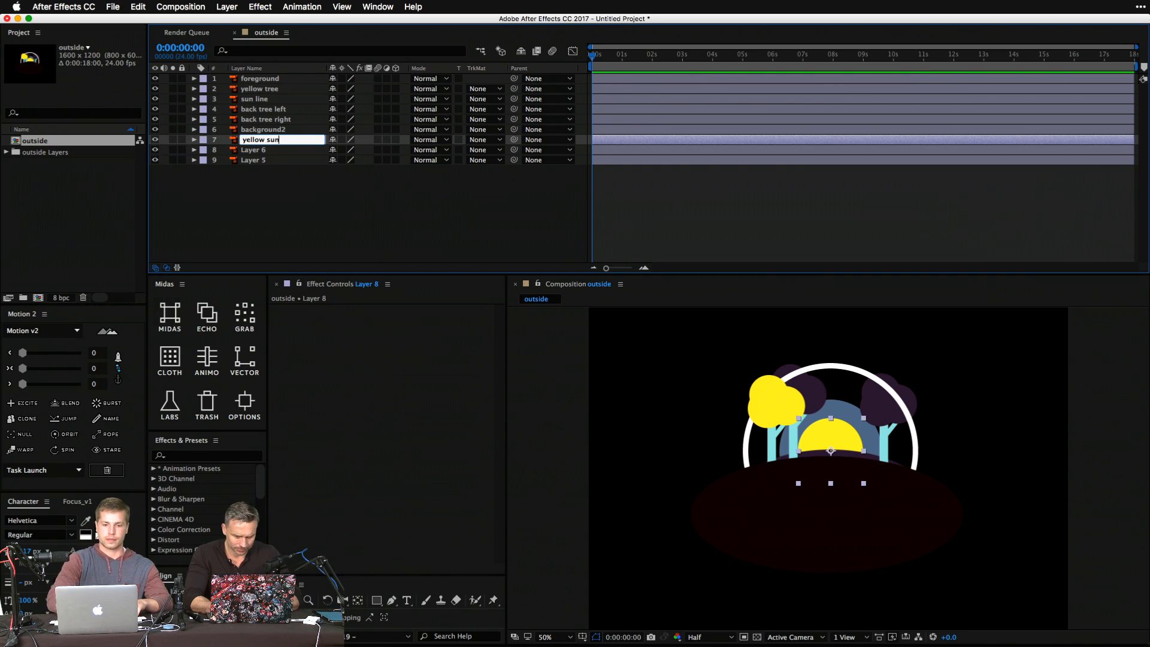
pyautogui.press('Return')
# Rename Layer 6, the blue circle behind the yellow sun, as teal sun.
pyautogui.press('super+Down')
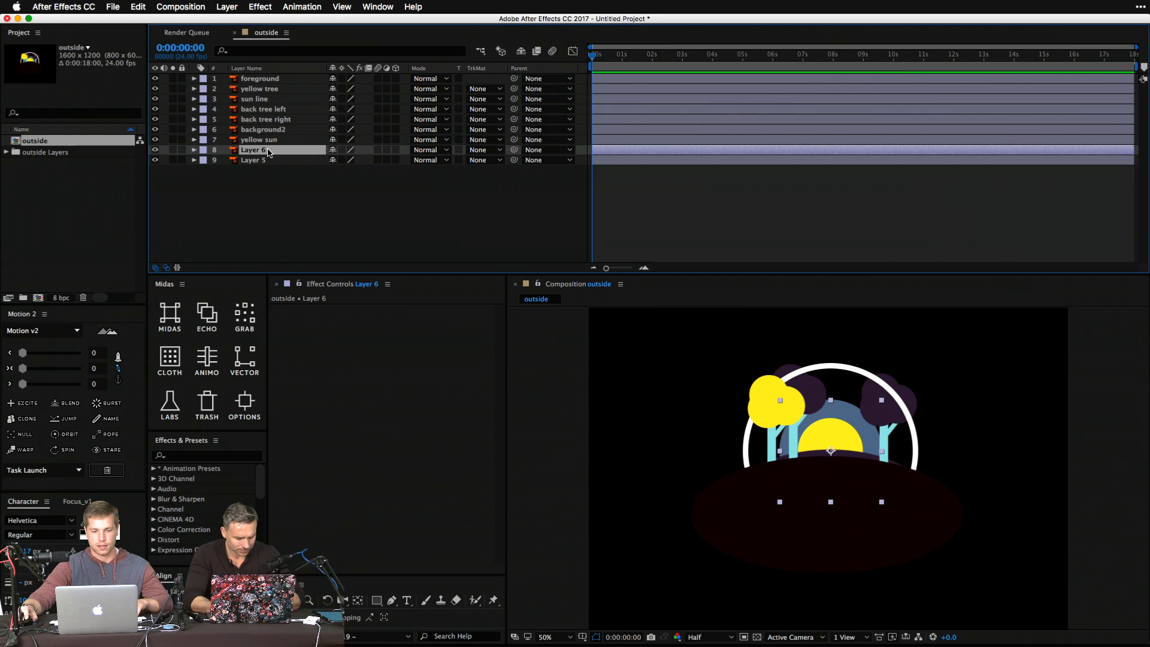
pyautogui.press('Return')
pyautogui.write('teal sun')
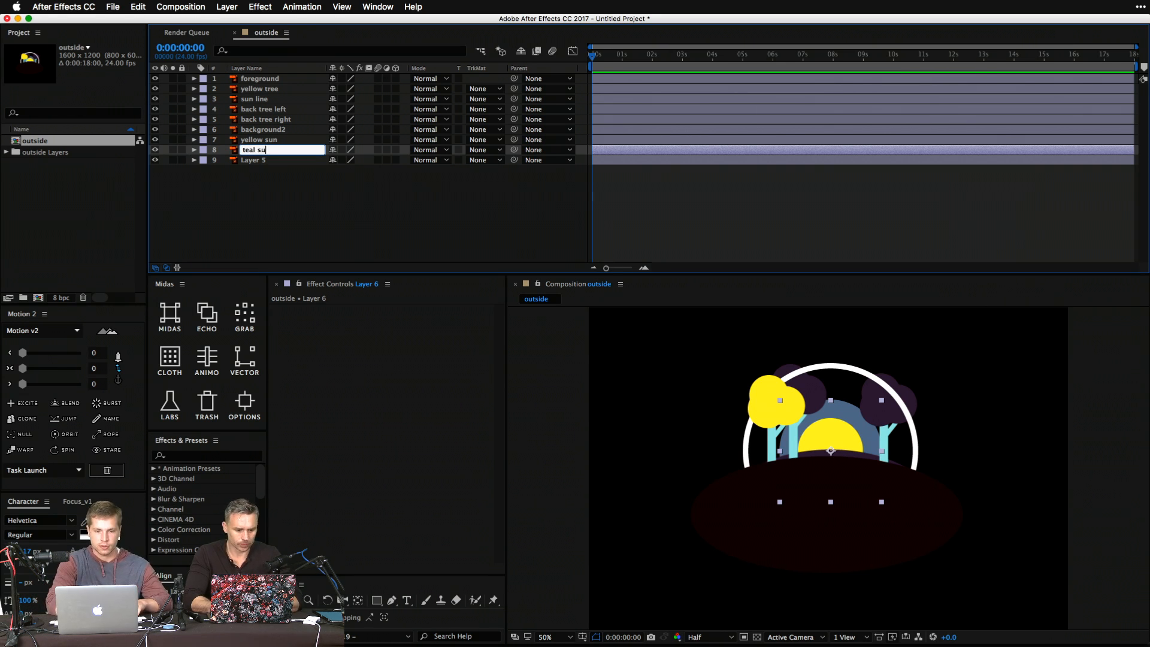
pyautogui.press('Return')
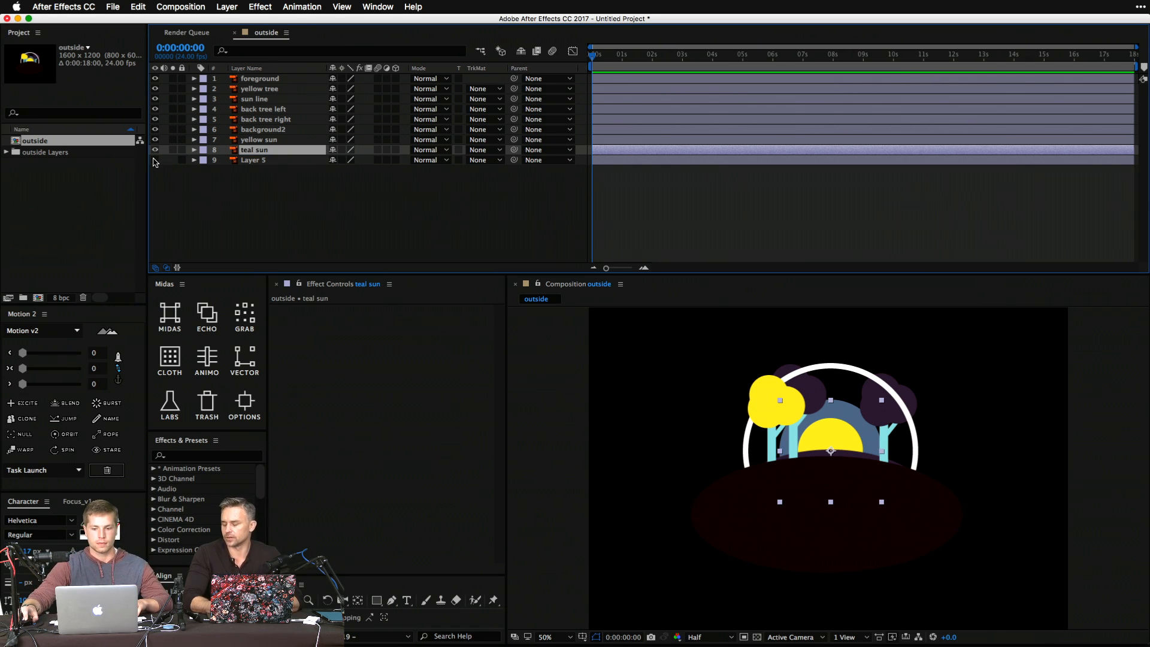
# Toggle the composition's safe guides and hide Layer 5 to check what it contributes to the scene.
pyautogui.press("'")
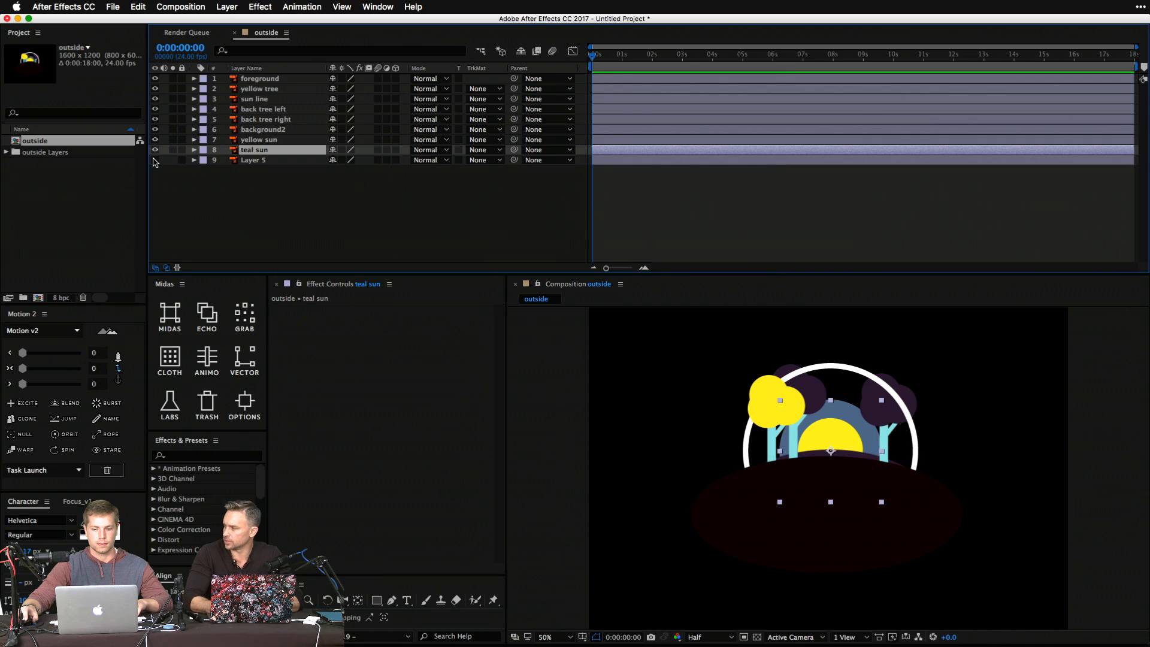
pyautogui.press("'")
pyautogui.click(155, 160)
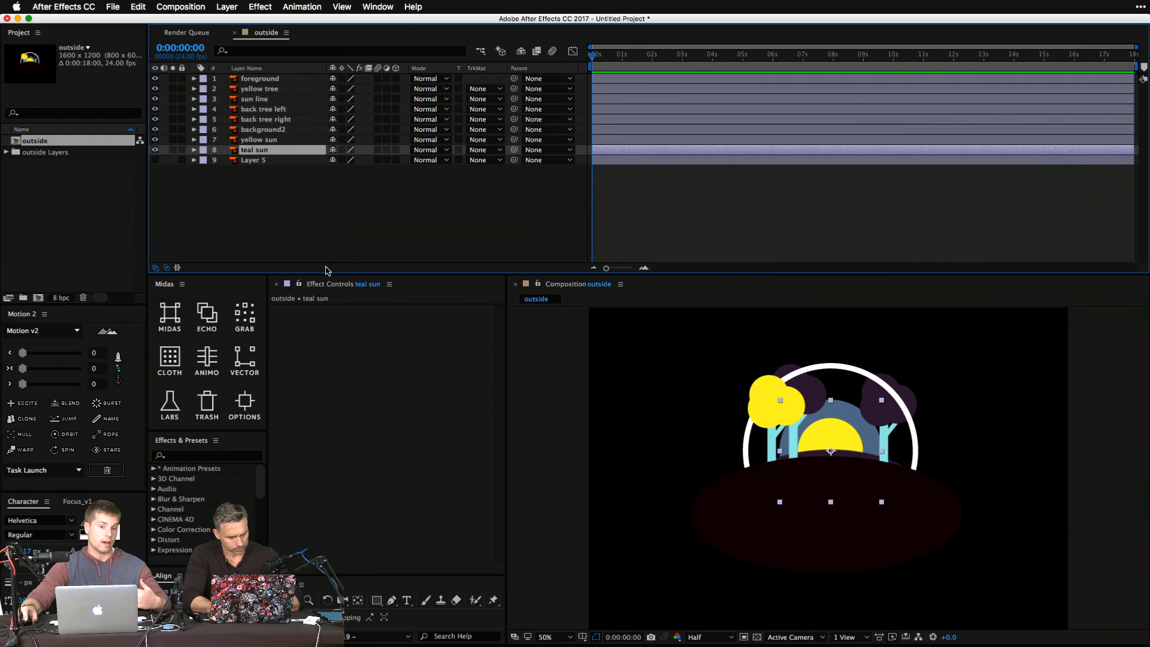
# Switch to outside.ai in Illustrator, inspect the black background rectangle and the white ring, and return to After Effects.
pyautogui.hotkey('ctrl', 'Up')
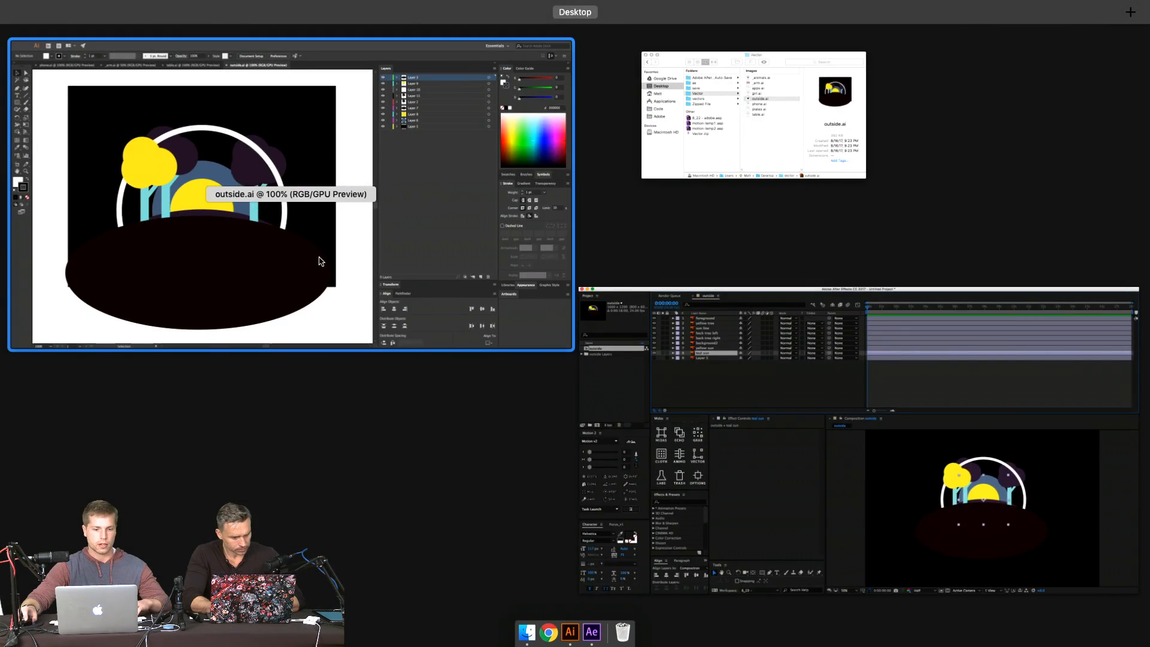
pyautogui.click(322, 261)
pyautogui.click(384, 199)
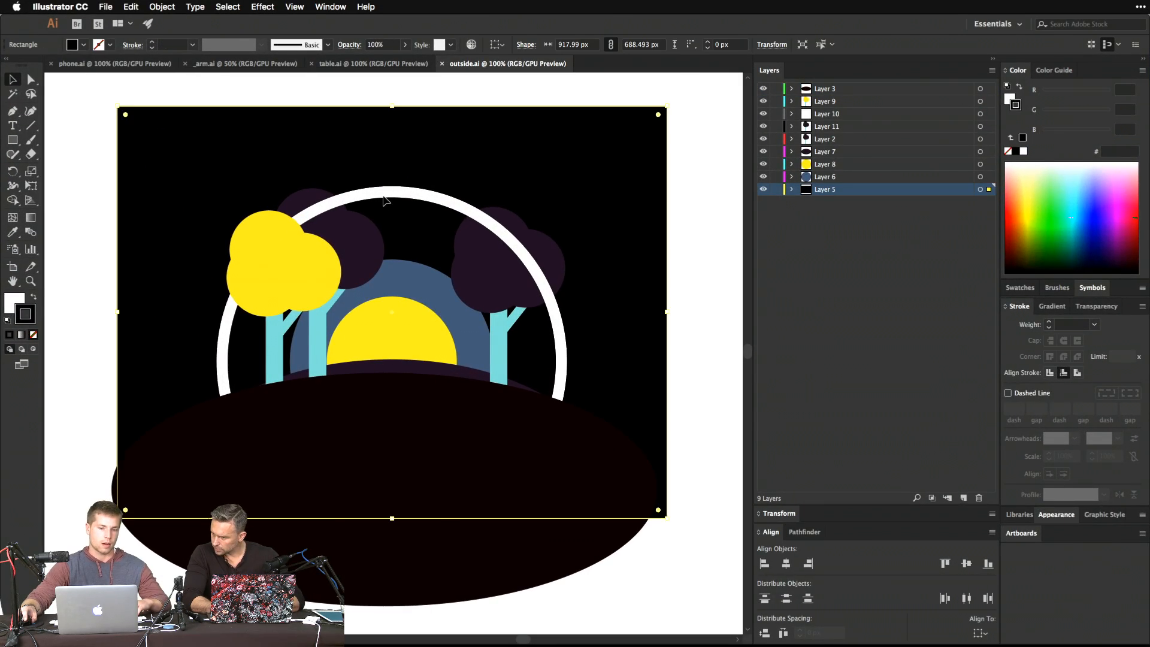
pyautogui.click(382, 194)
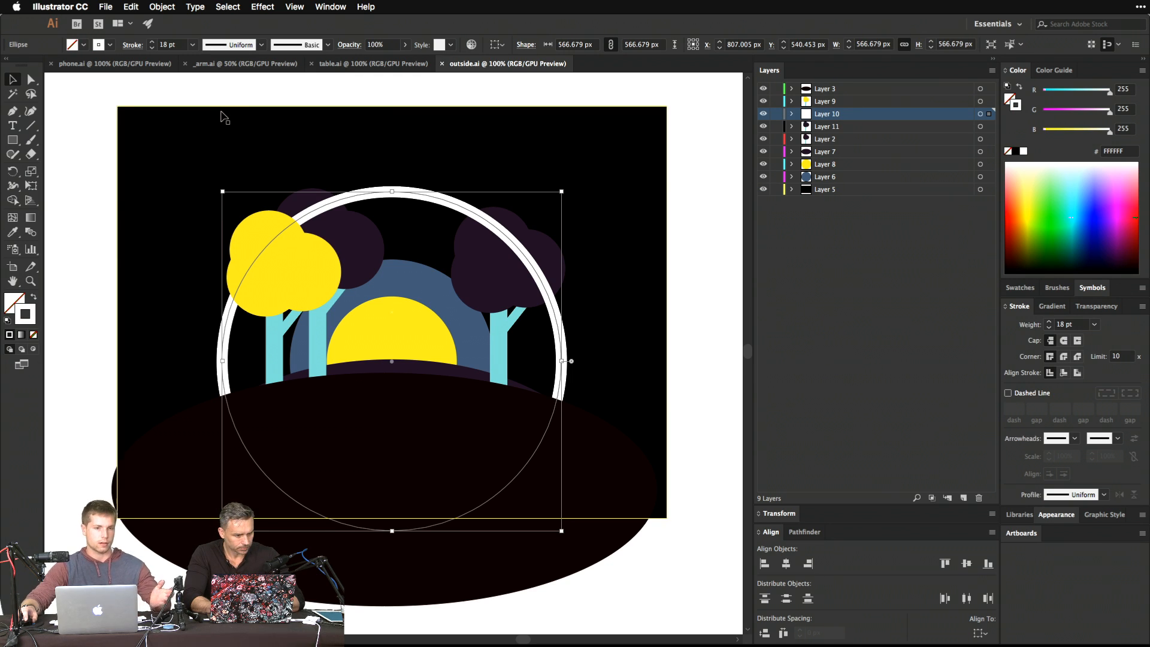
pyautogui.hotkey('ctrl', 'Up')
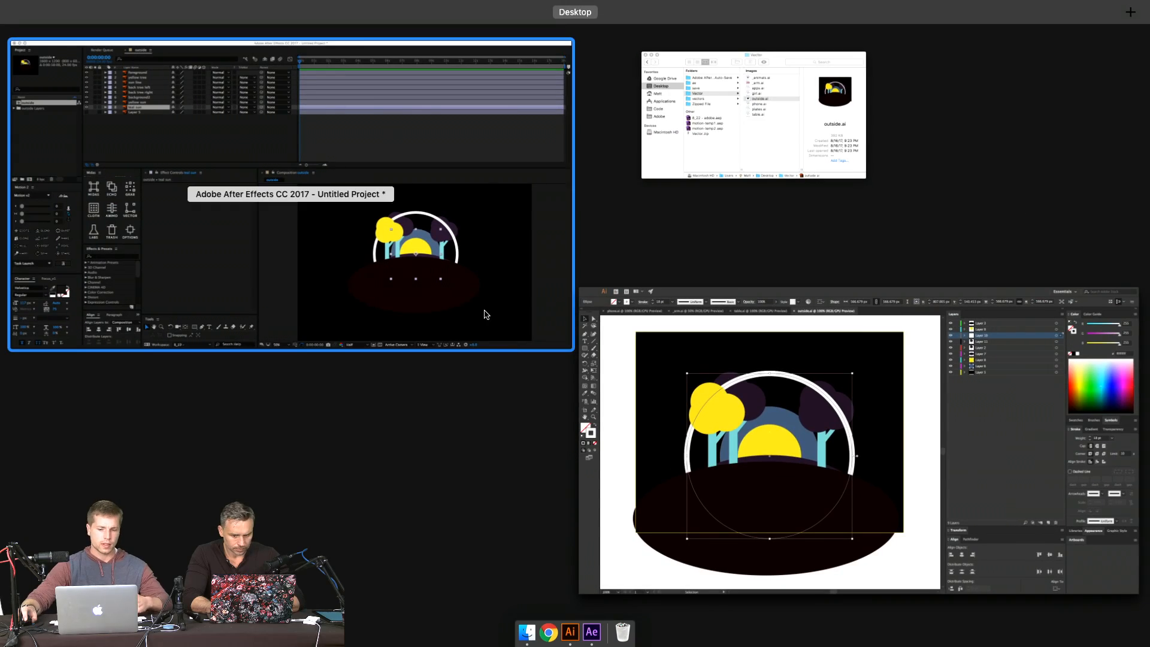
pyautogui.click(769, 471)
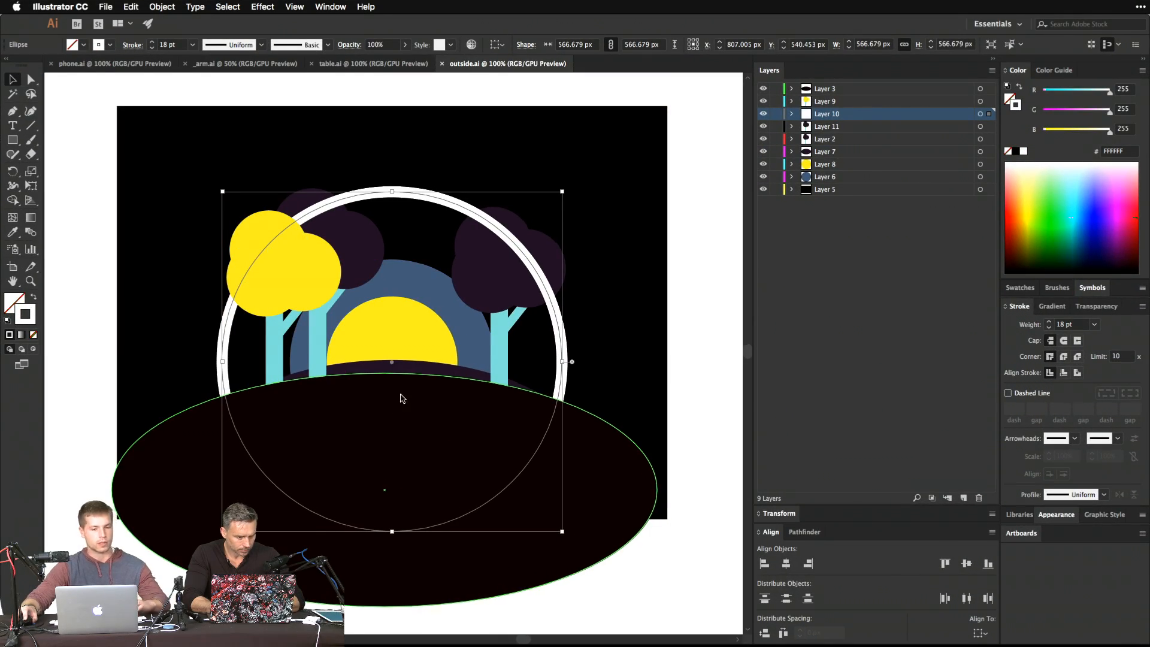
pyautogui.hotkey('ctrl', 'Up')
pyautogui.click(331, 273)
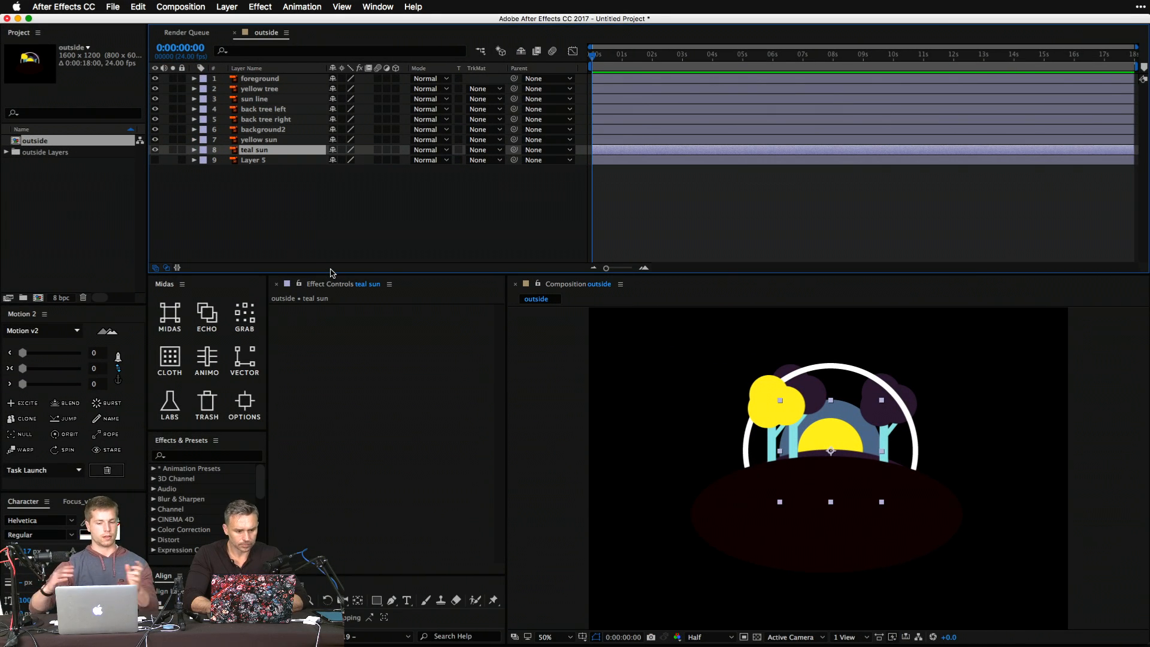
# Turn Layer 5's visibility back on, rename the layer as bg, and lock it.
pyautogui.click(277, 160)
pyautogui.click(157, 160)
pyautogui.click(157, 160)
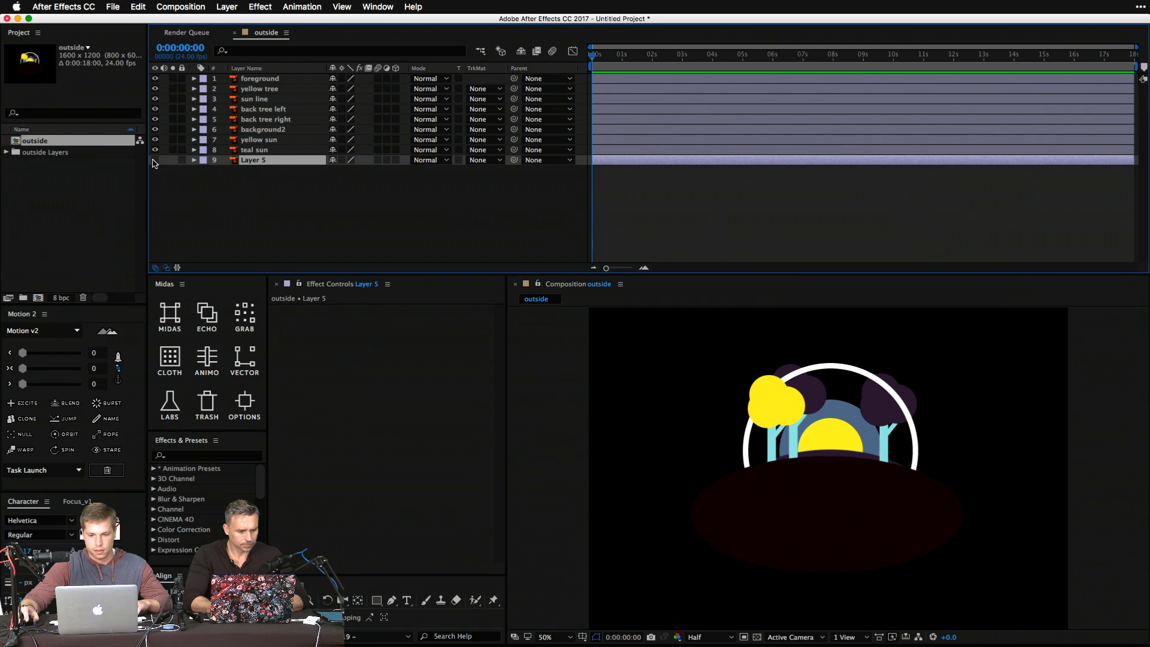
pyautogui.click(157, 160)
pyautogui.press('Return')
pyautogui.write('bg')
pyautogui.press('Return')
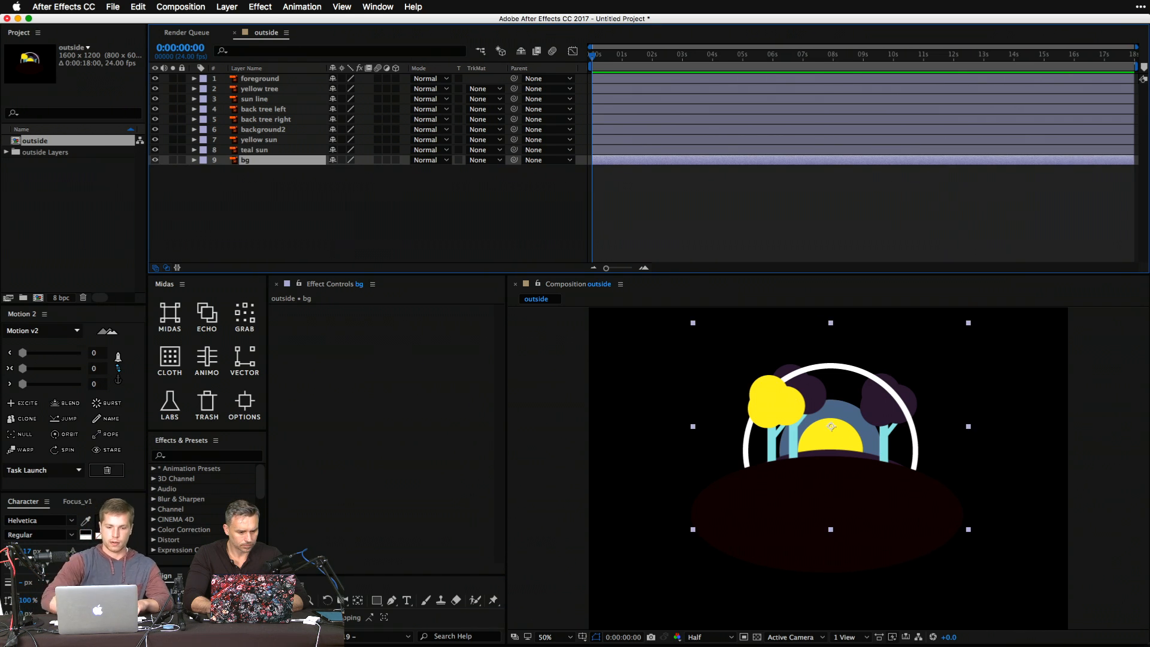
pyautogui.click(183, 160)
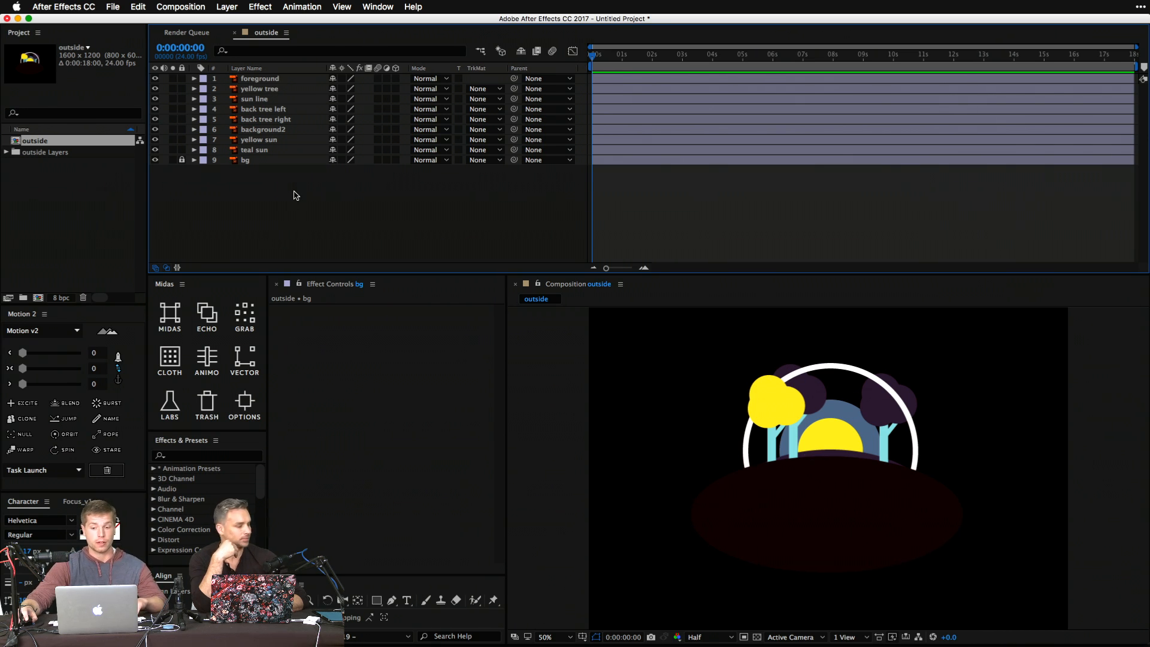
# Apply Midas to the foreground layer's Position, with all layers from yellow tree to teal sun as its children.
pyautogui.click(251, 79)
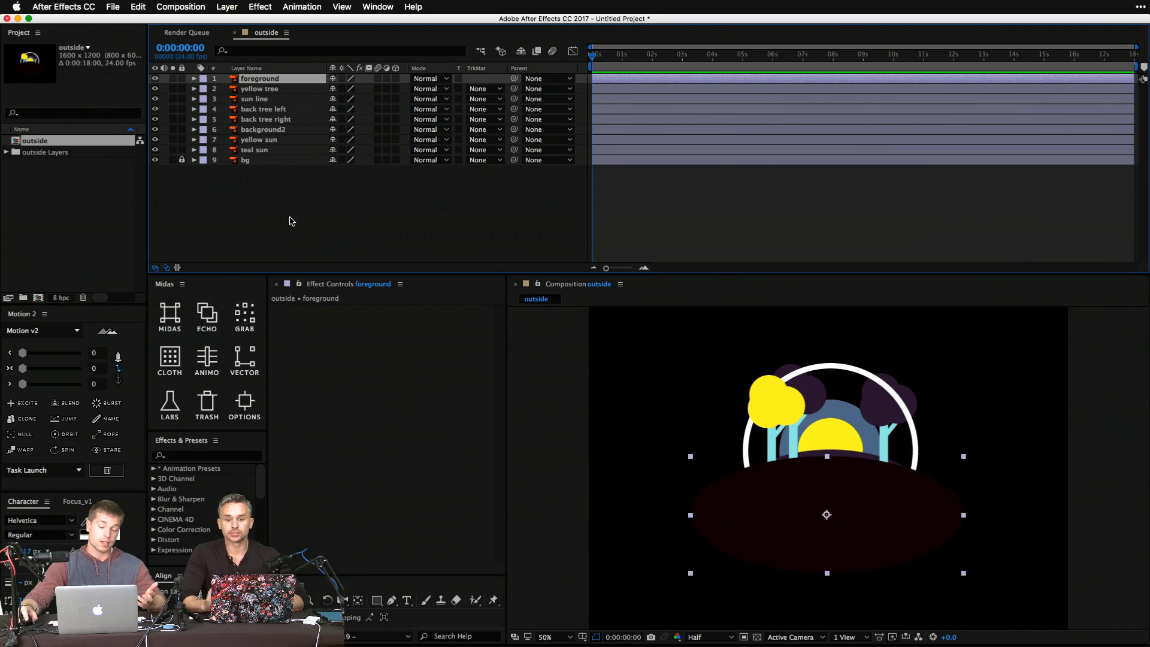
pyautogui.click(251, 290)
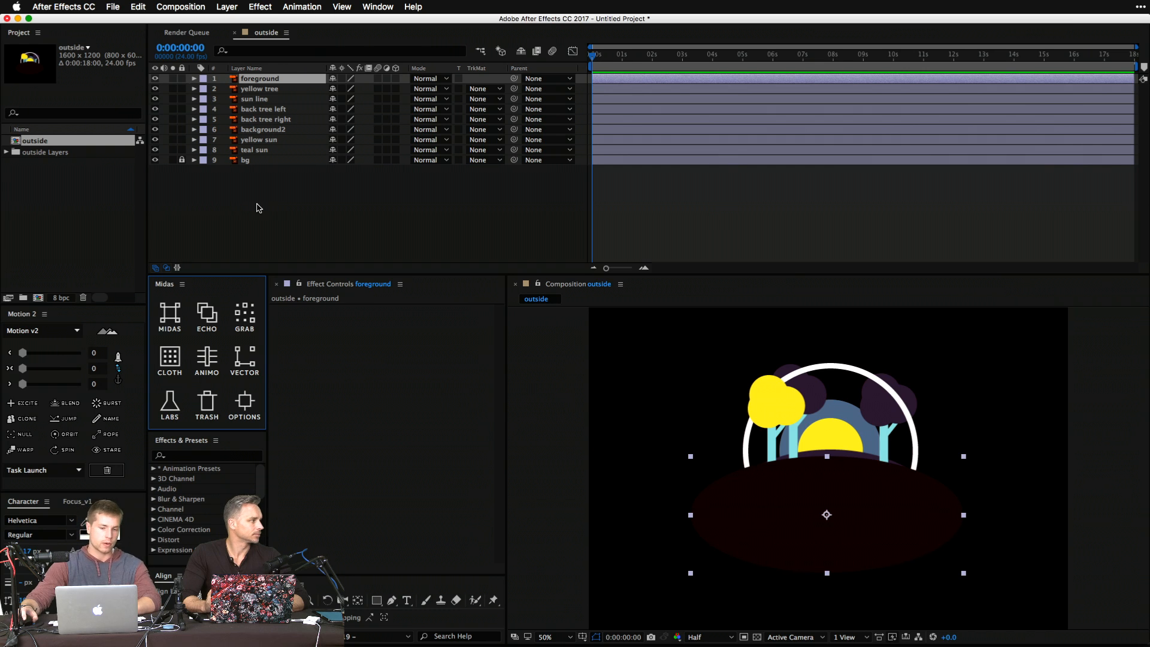
pyautogui.press('p')
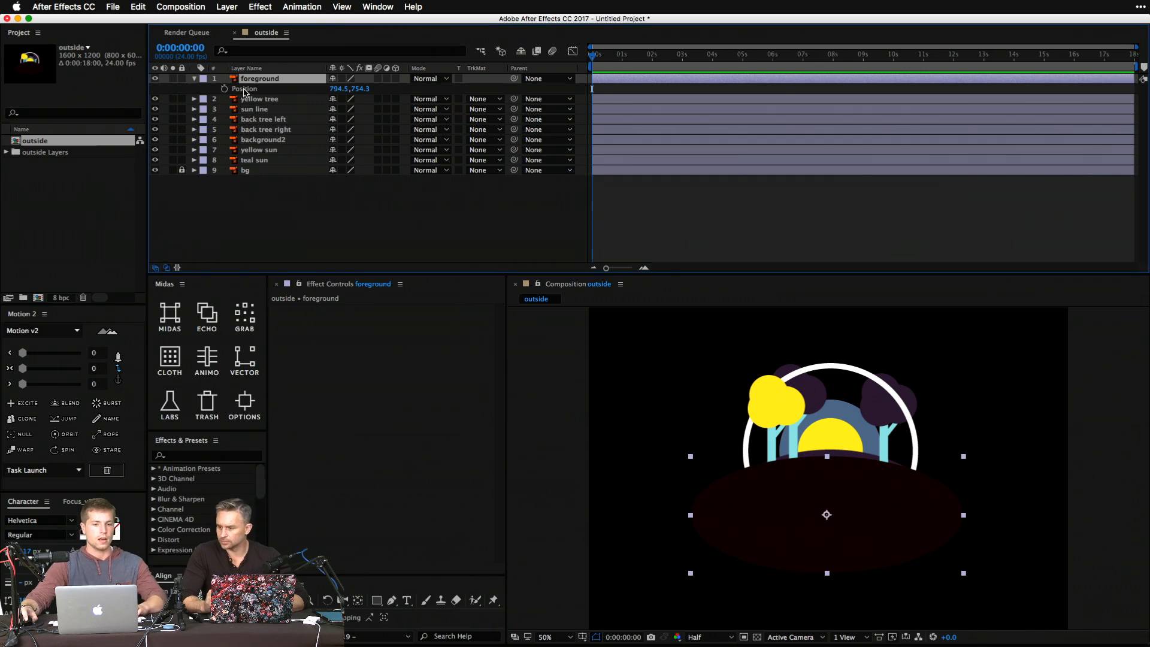
pyautogui.click(244, 90)
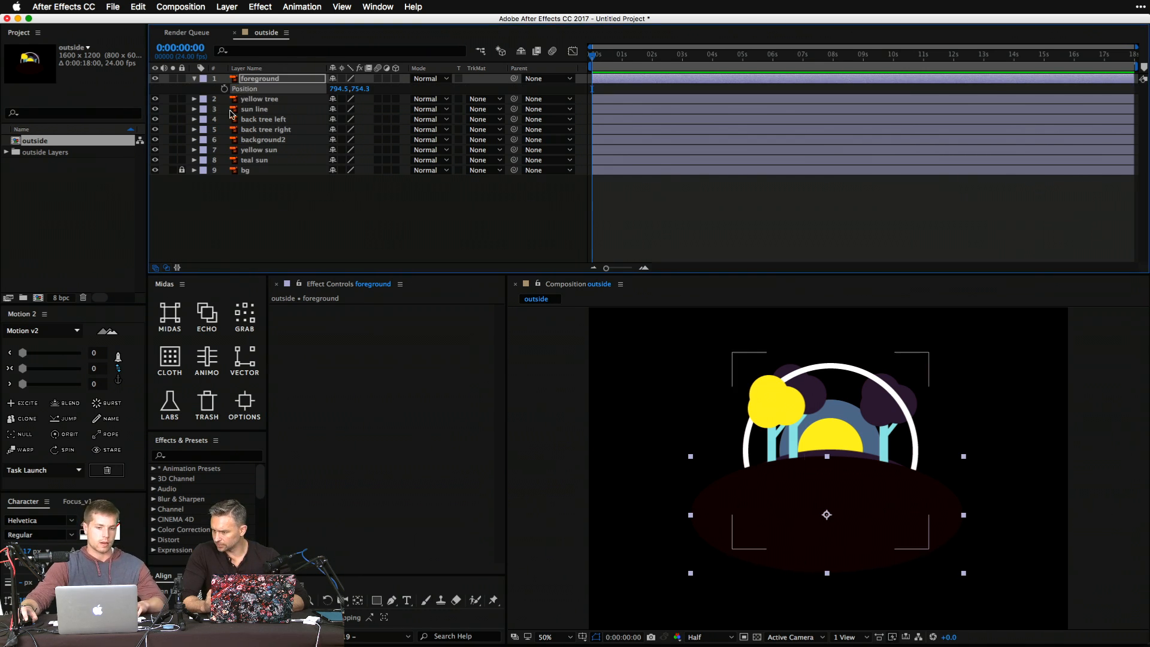
pyautogui.moveTo(226, 102); pyautogui.dragTo(228, 161)
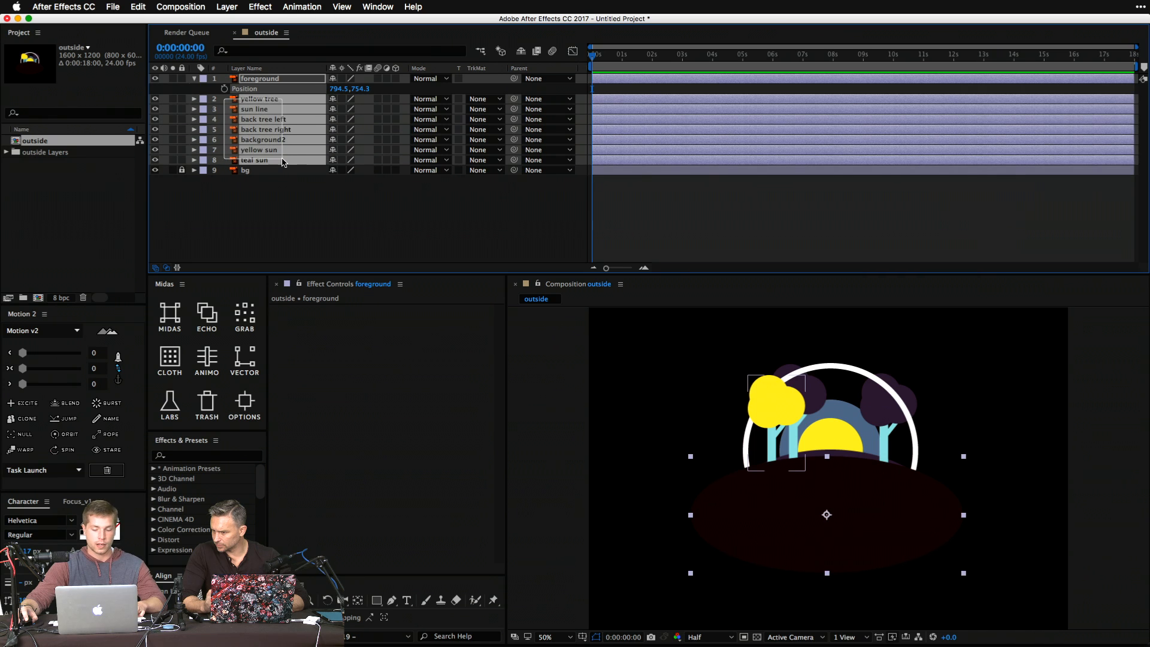
pyautogui.click(171, 314)
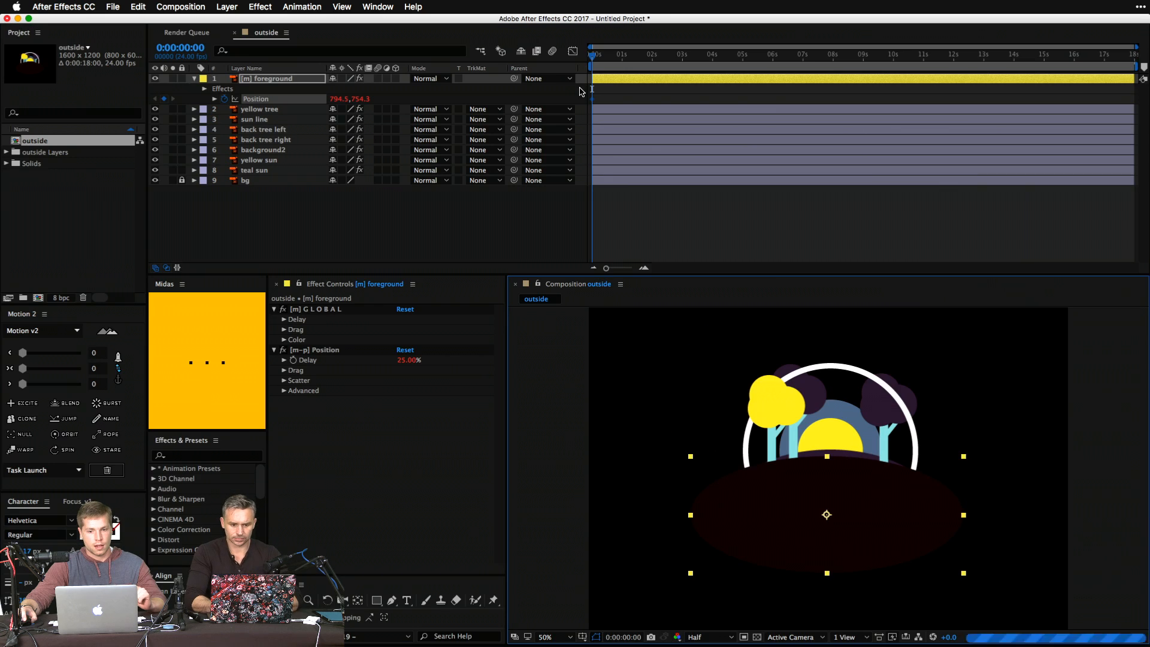
# Move the foreground's Position keyframe to about 2.6 seconds and set Position Y to 1084.3 at 0:00:01:14.
pyautogui.moveTo(592, 99); pyautogui.dragTo(670, 99)
pyautogui.click(640, 58)
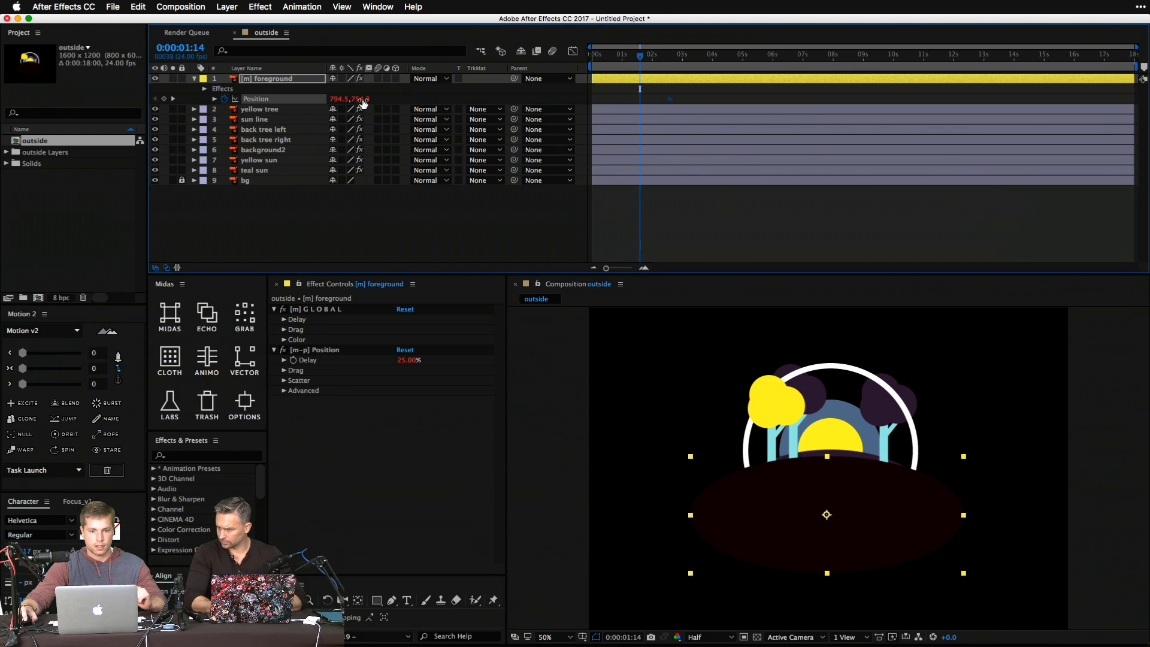
pyautogui.moveTo(361, 98); pyautogui.dragTo(438, 202)
# Reveal the Midas expressions on all unlocked layers and examine the yellow tree's Hue expression and the sun line's expressions.
pyautogui.press('super+a')
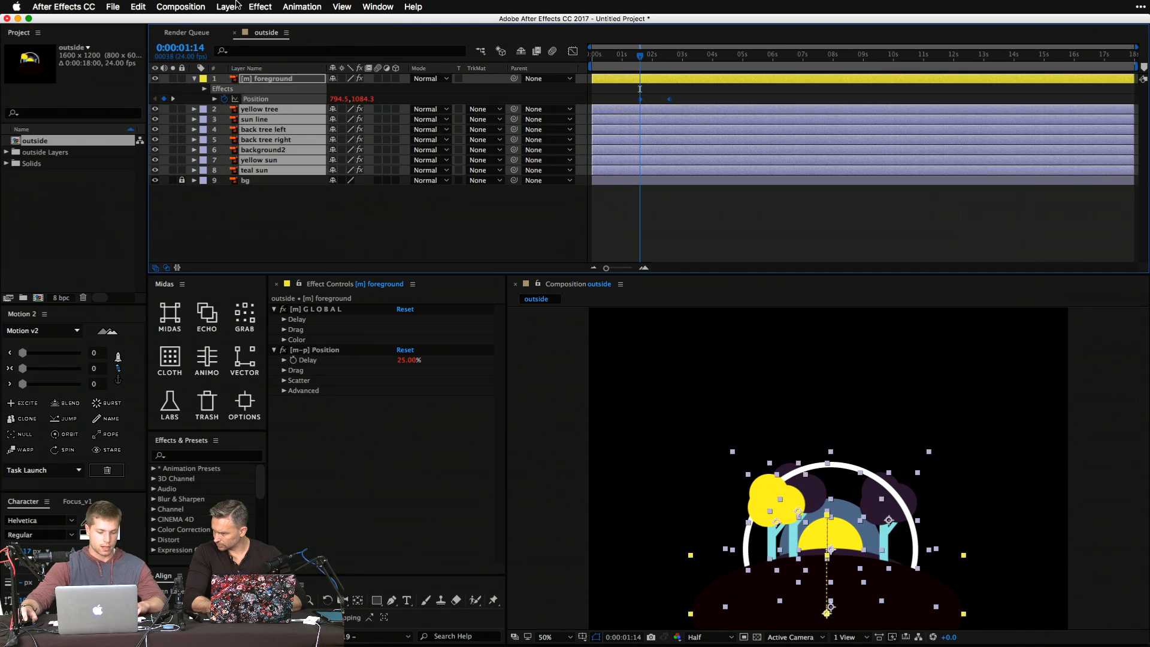
pyautogui.press('e')
pyautogui.press('e')
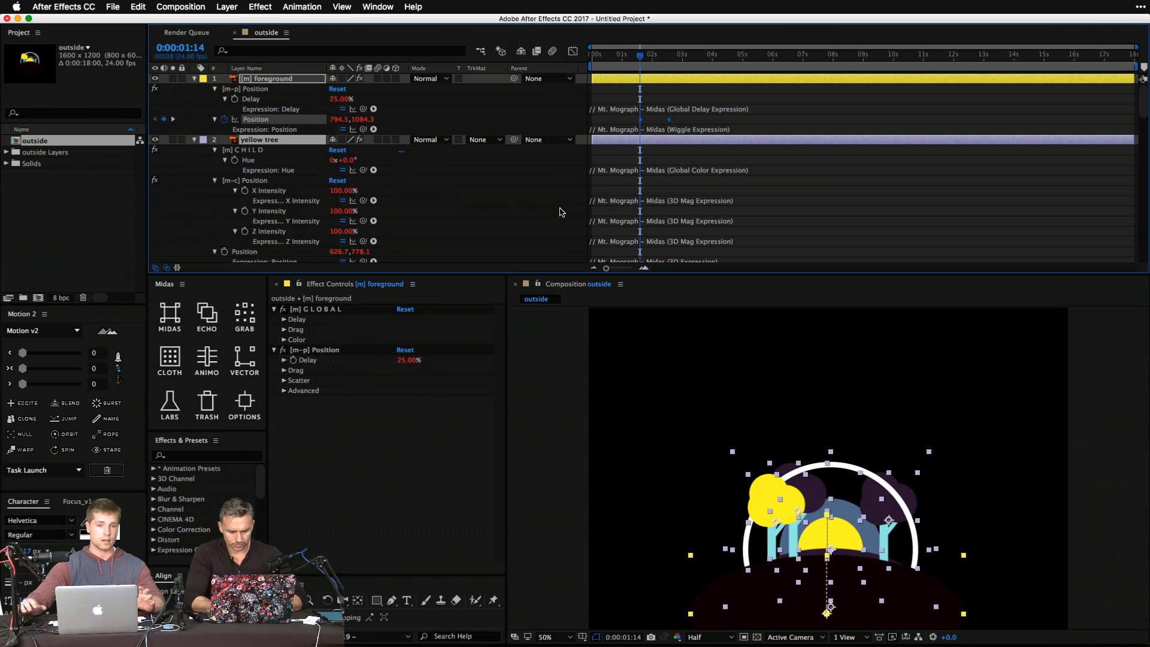
pyautogui.click(524, 187)
pyautogui.click(621, 173)
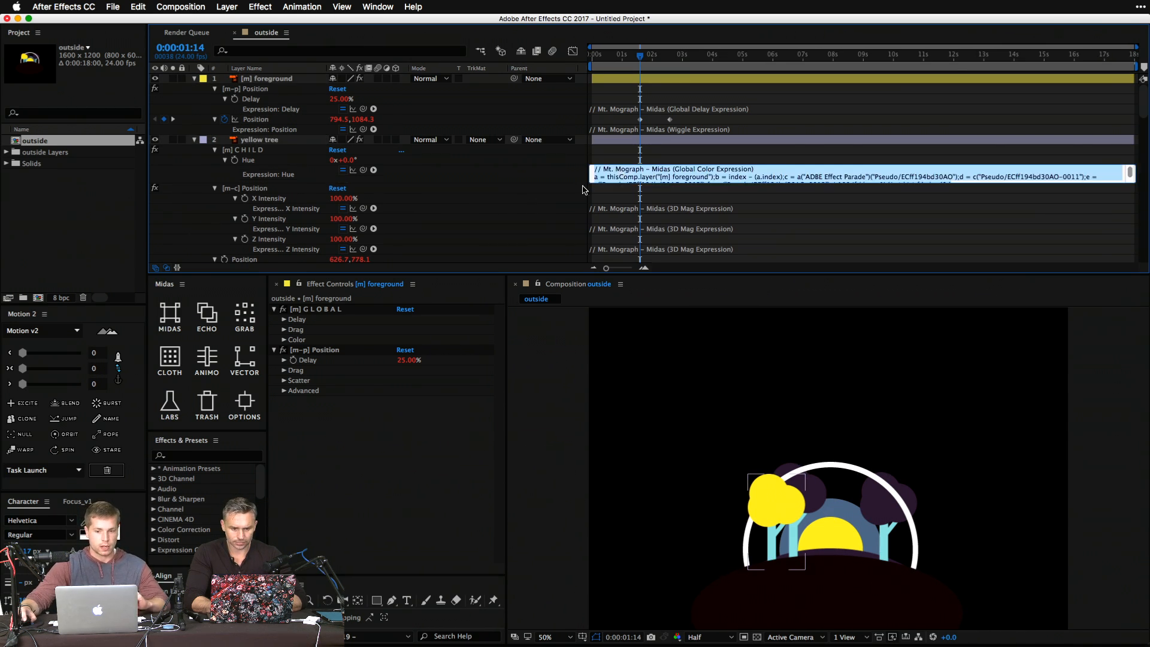
pyautogui.scroll(-5, 634, 165)
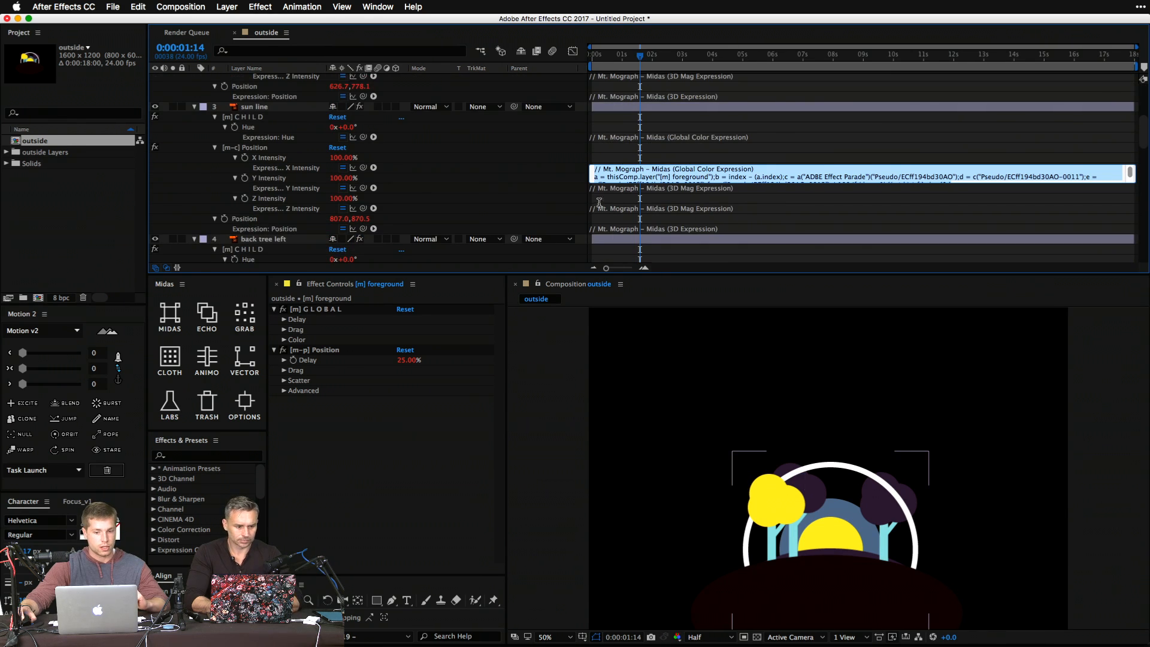
pyautogui.click(552, 203)
# Collapse the layers to show only their keyframed properties and preview the rising scene animation.
pyautogui.click(235, 104)
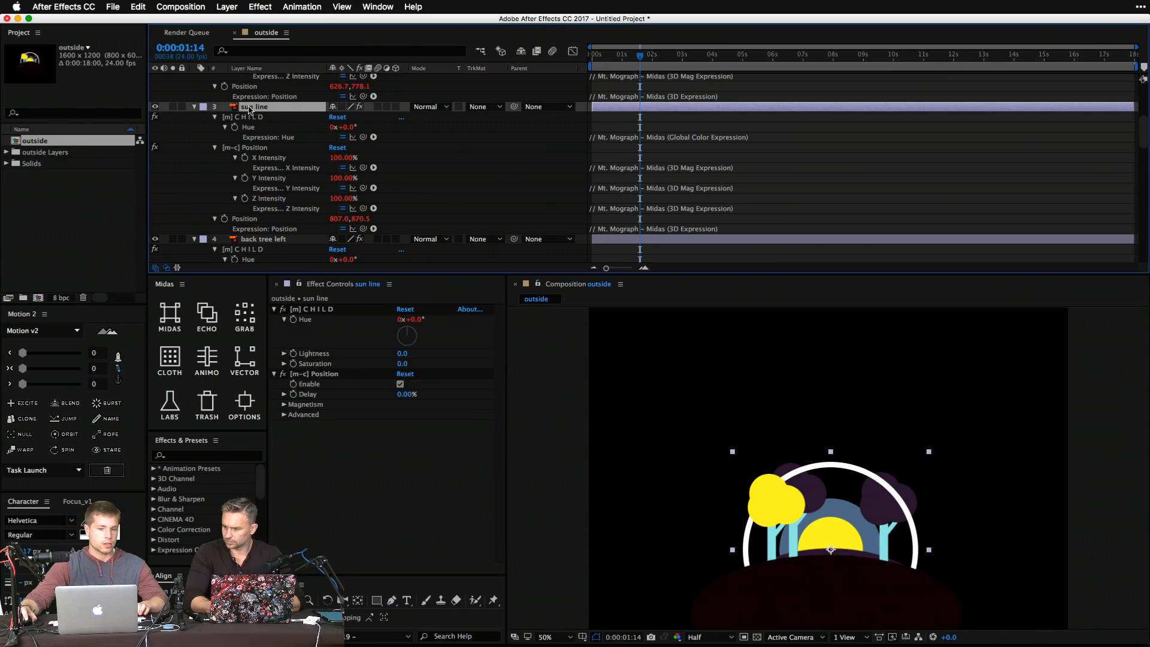
pyautogui.press('super+a')
pyautogui.press('u')
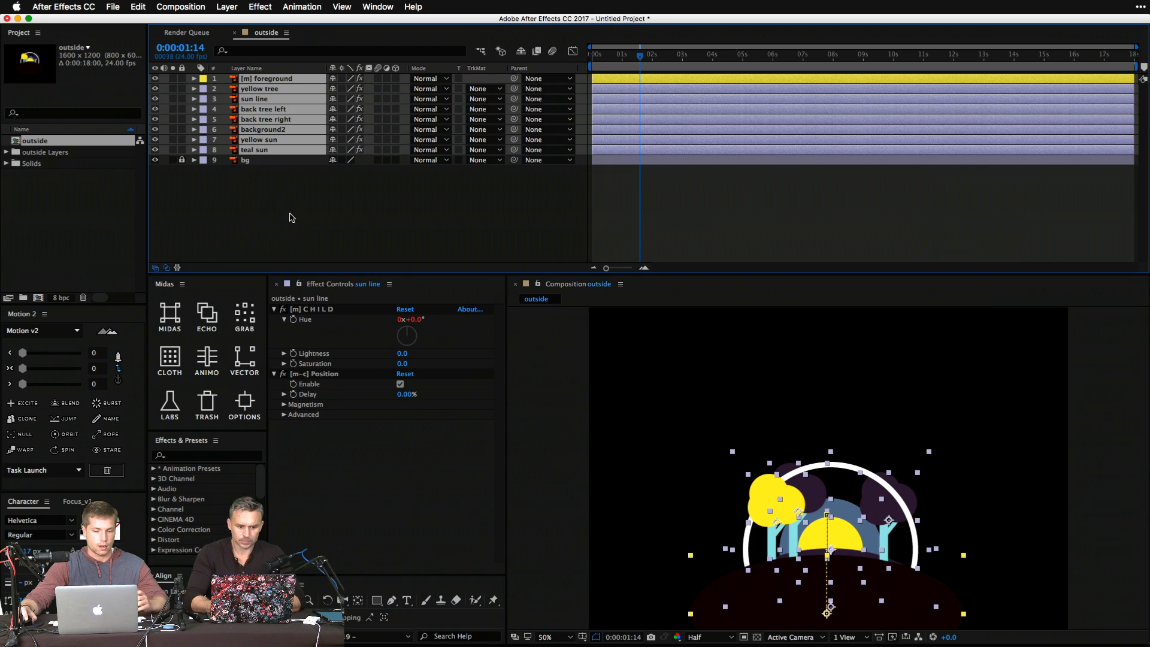
pyautogui.press('u')
pyautogui.click(372, 250)
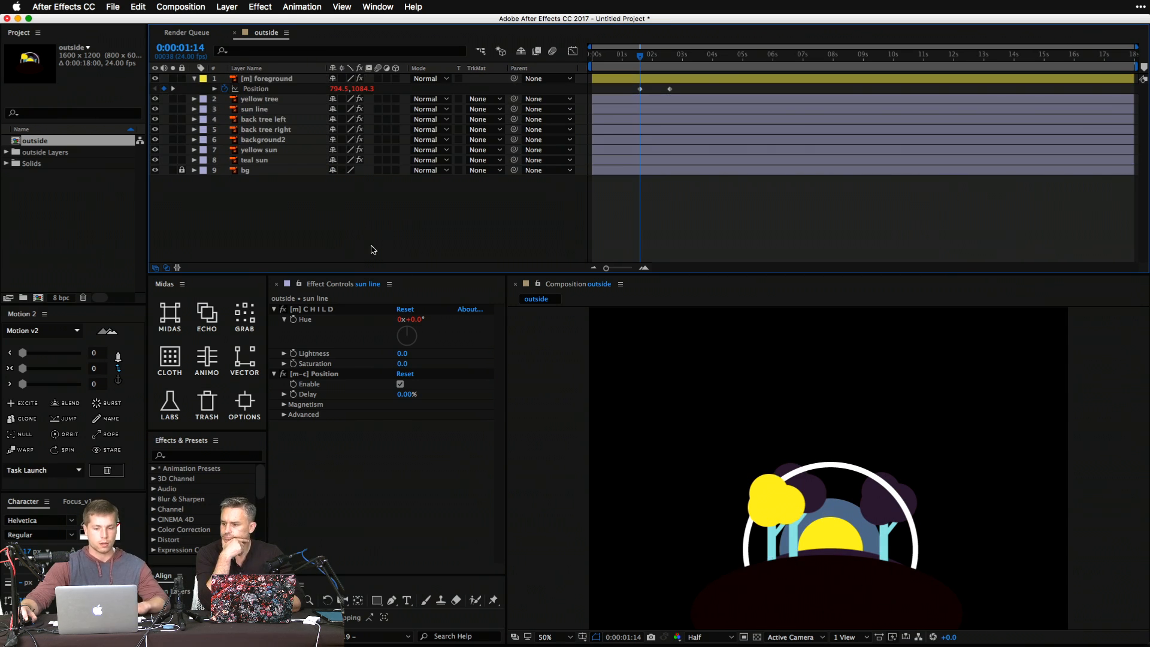
pyautogui.press('space')
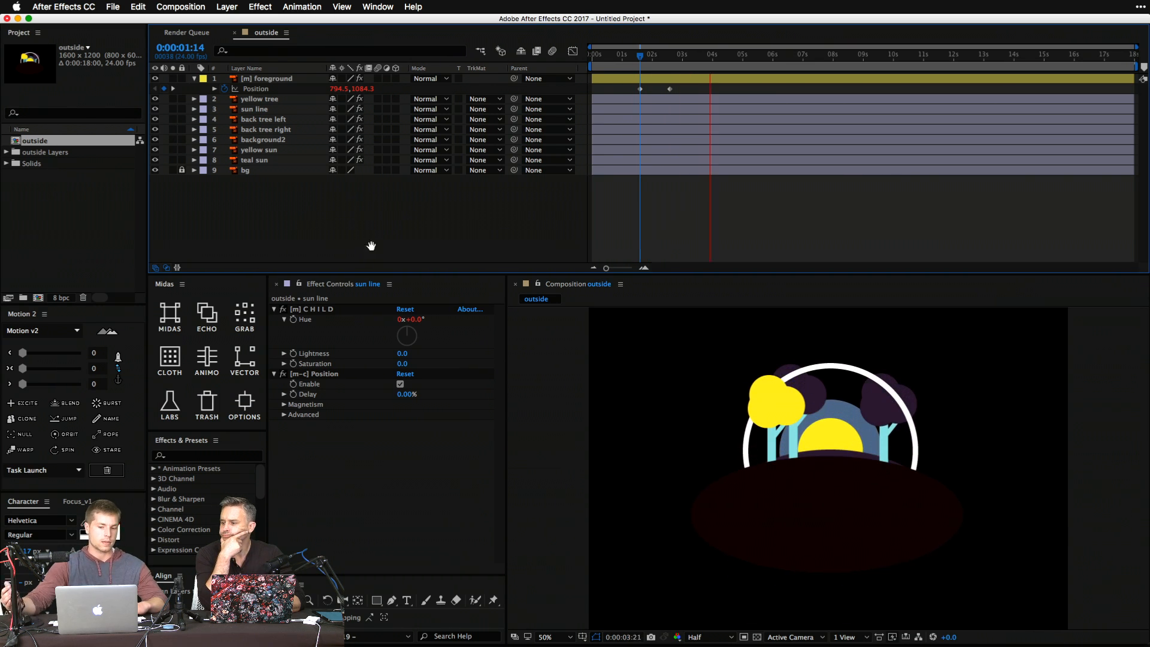
pyautogui.press('space')
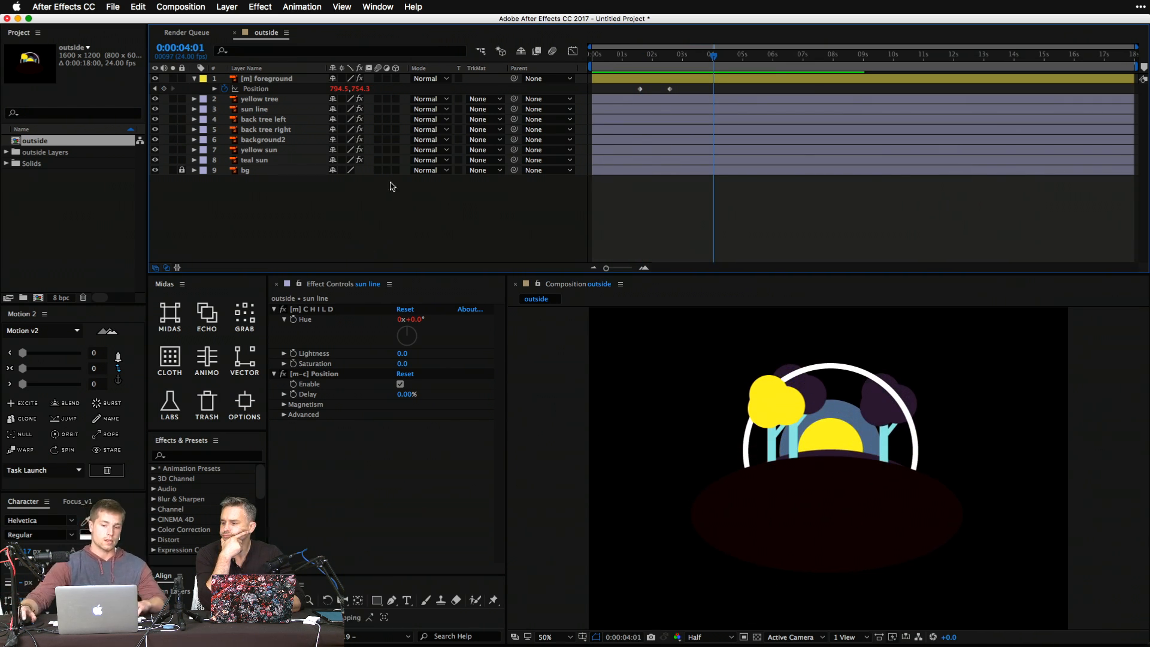
# Shift both foreground Position keyframes about 0.8 seconds earlier and ease them in and out at 62 with Motion v2.
pyautogui.moveTo(607, 90); pyautogui.dragTo(644, 94)
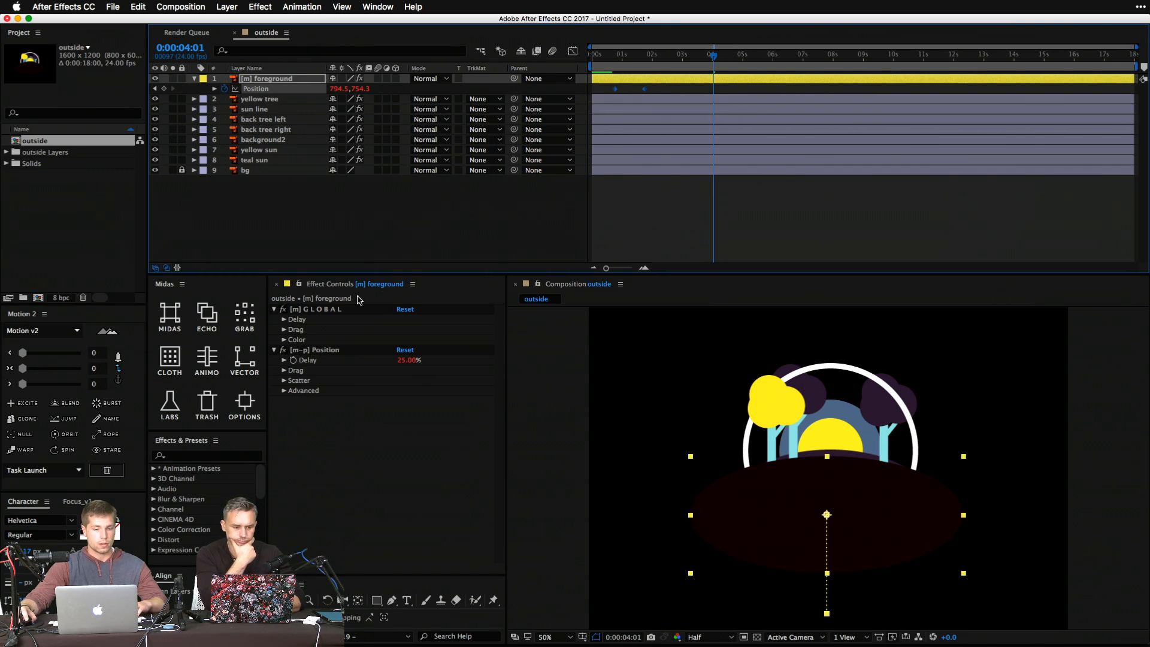
pyautogui.moveTo(55, 368); pyautogui.dragTo(59, 368)
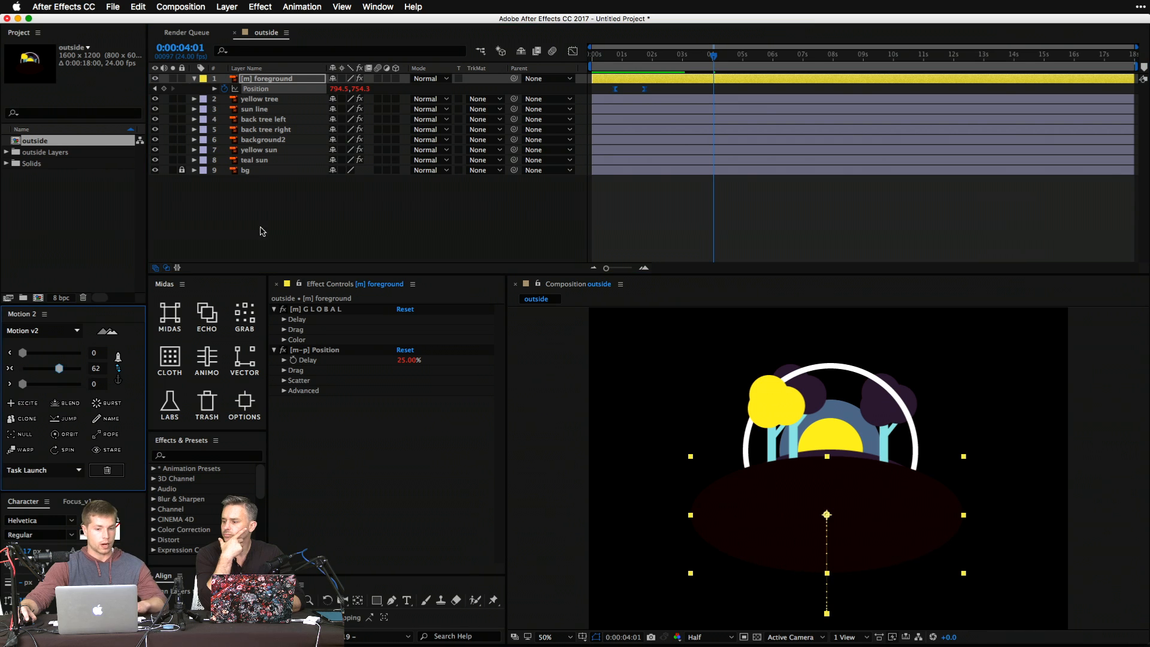
# Preview the rising animation and try lowering the foreground's Midas Position Delay to 1%.
pyautogui.click(310, 182)
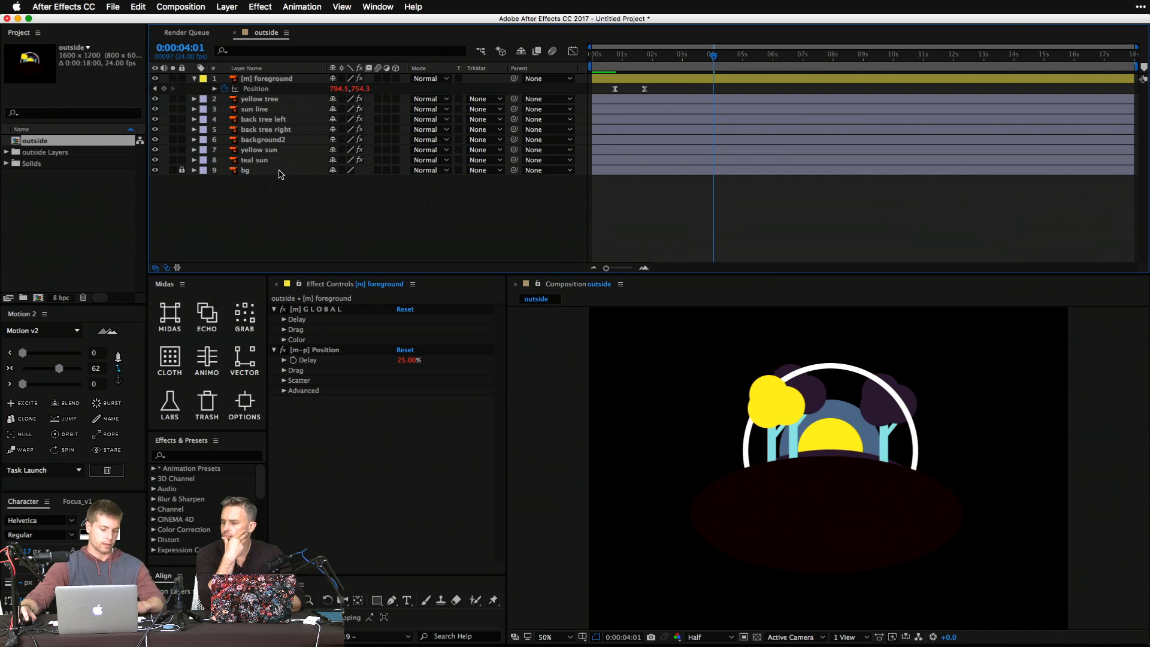
pyautogui.press('space')
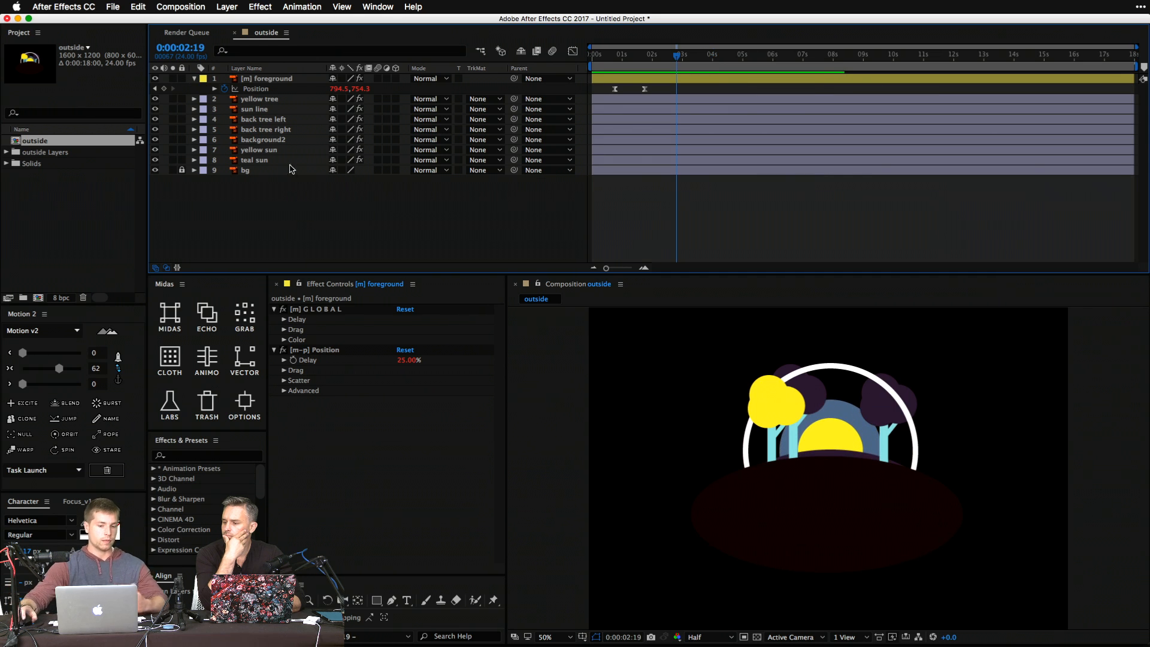
pyautogui.click(405, 359)
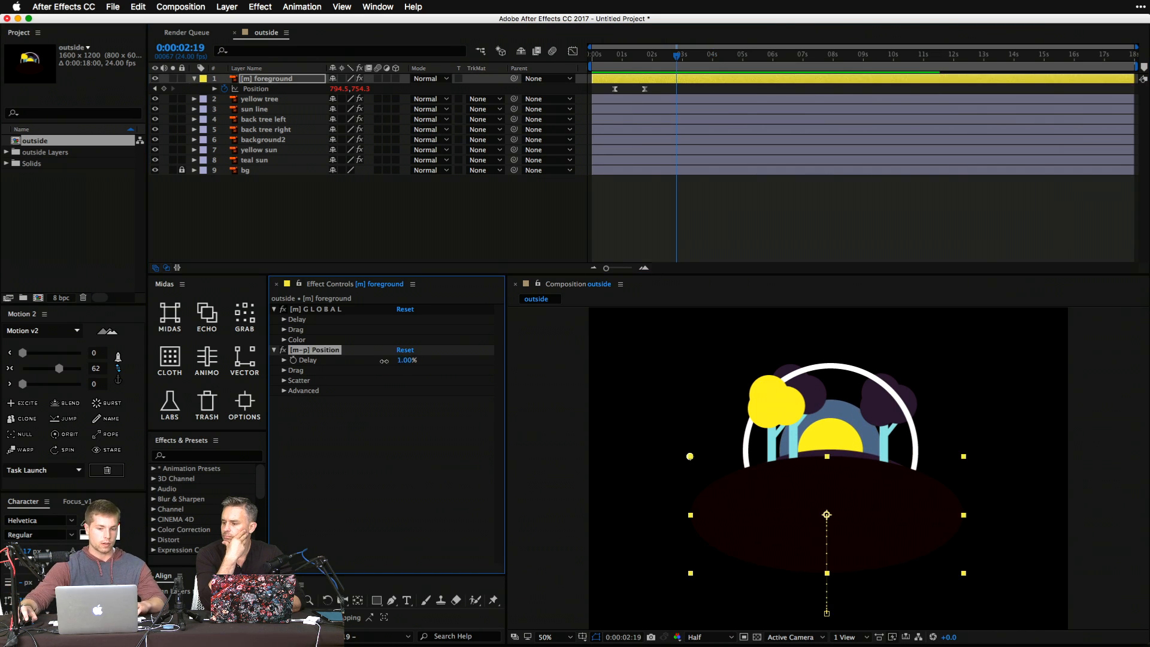
pyautogui.click(323, 362)
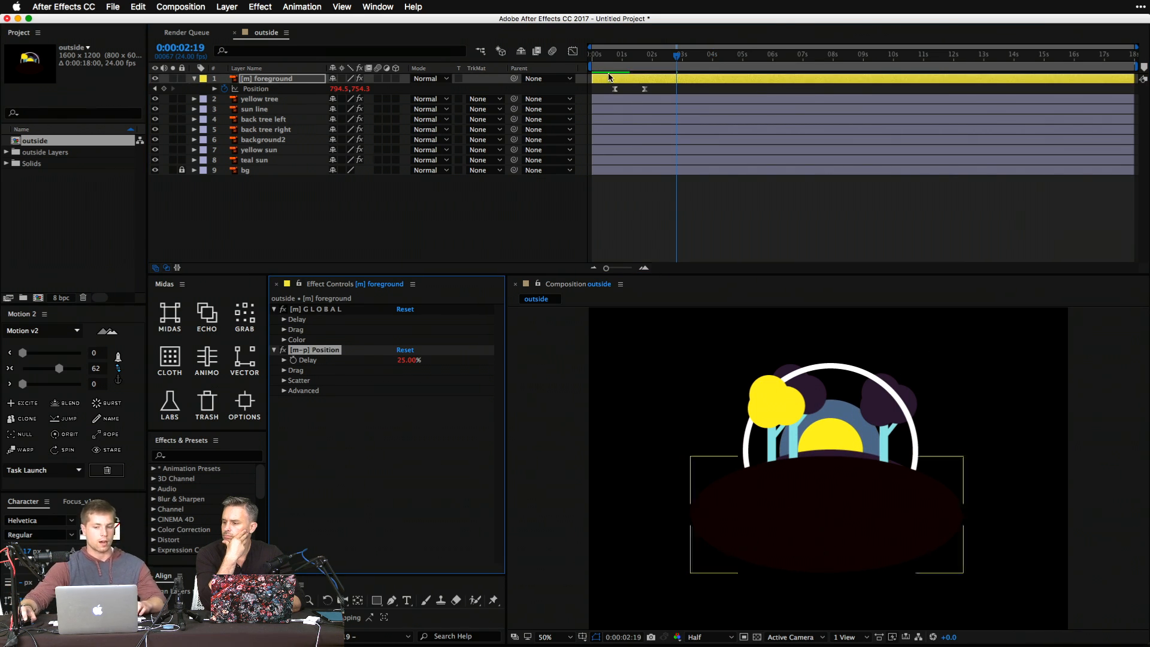
pyautogui.click(601, 88)
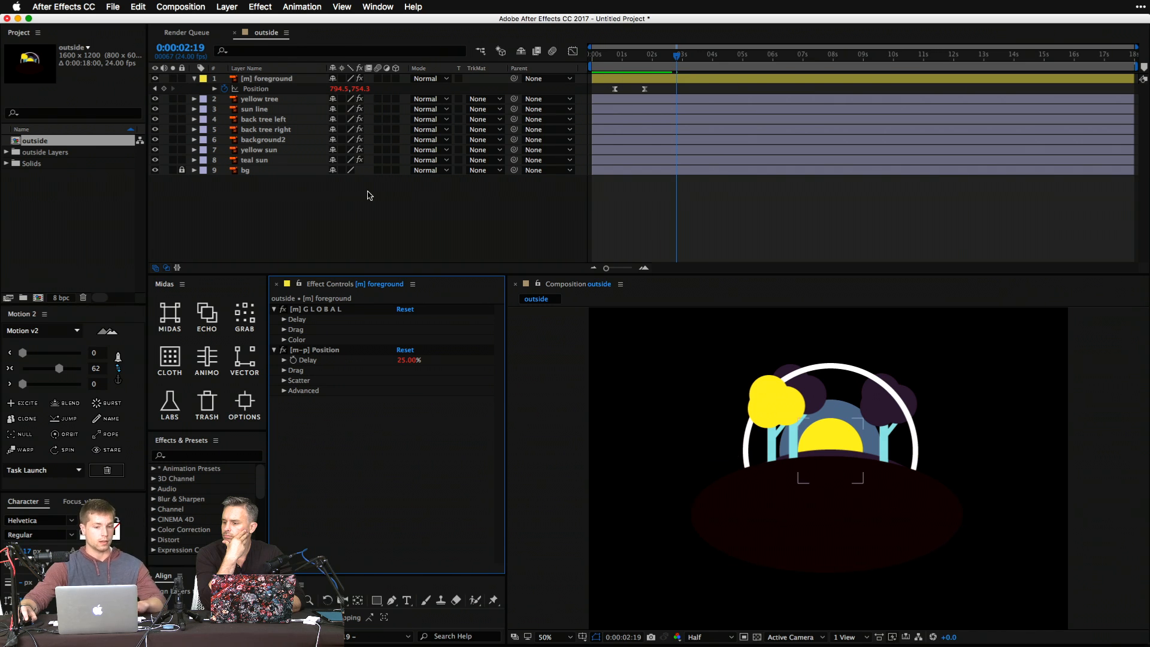
pyautogui.click(372, 210)
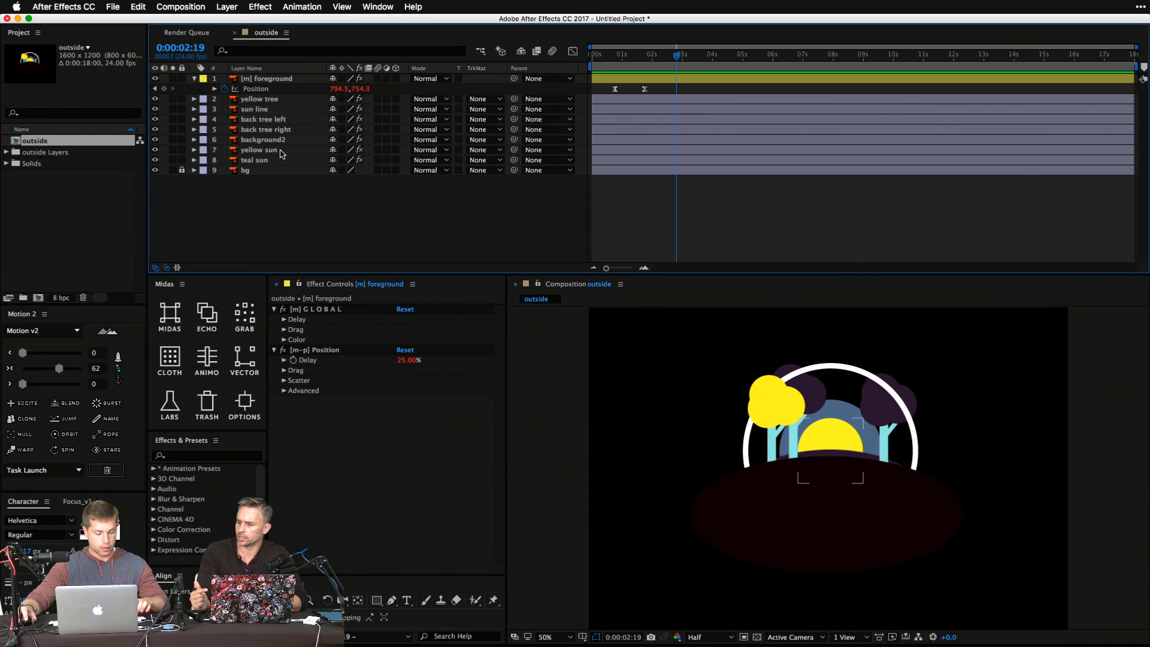
# Reveal the expressions on all unlocked layers and examine the yellow tree's expressions alongside the foreground's GLOBAL and Position effects.
pyautogui.press('super+a')
pyautogui.press('e')
pyautogui.press('e')
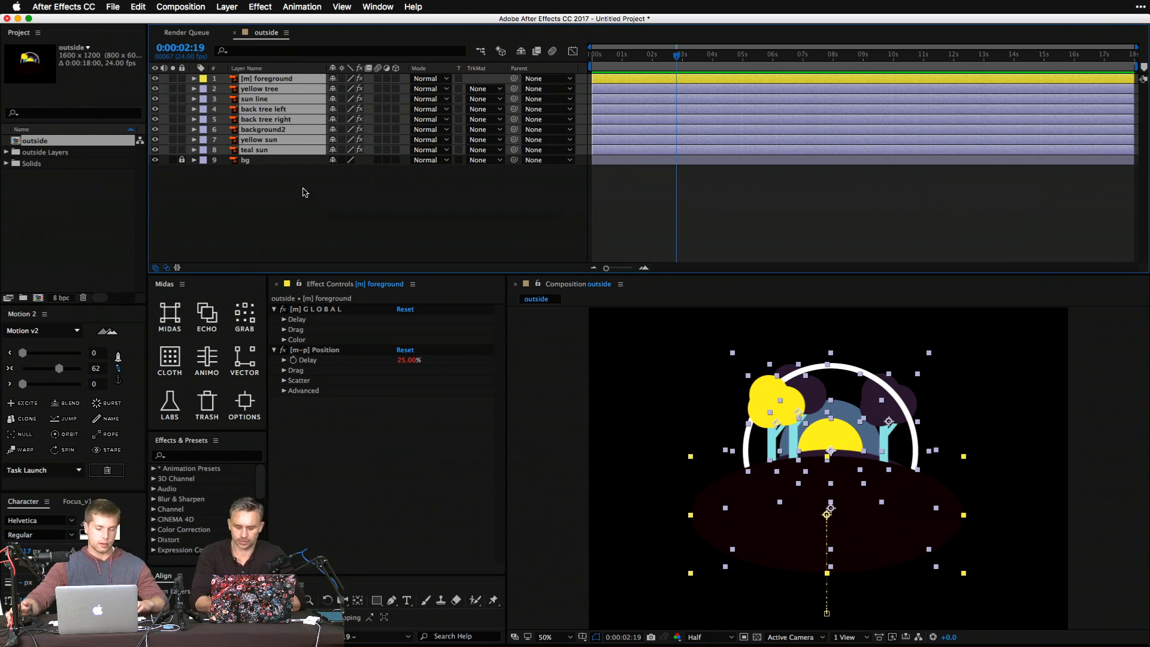
pyautogui.press('e')
pyautogui.press('e')
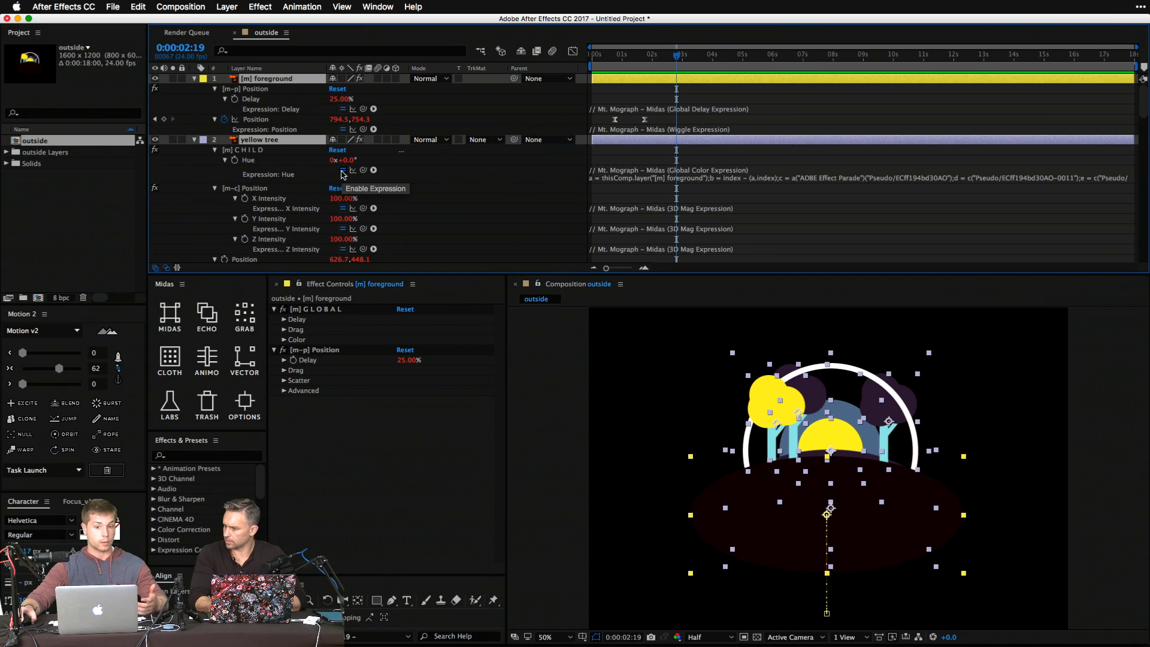
pyautogui.scroll(-5, 484, 123)
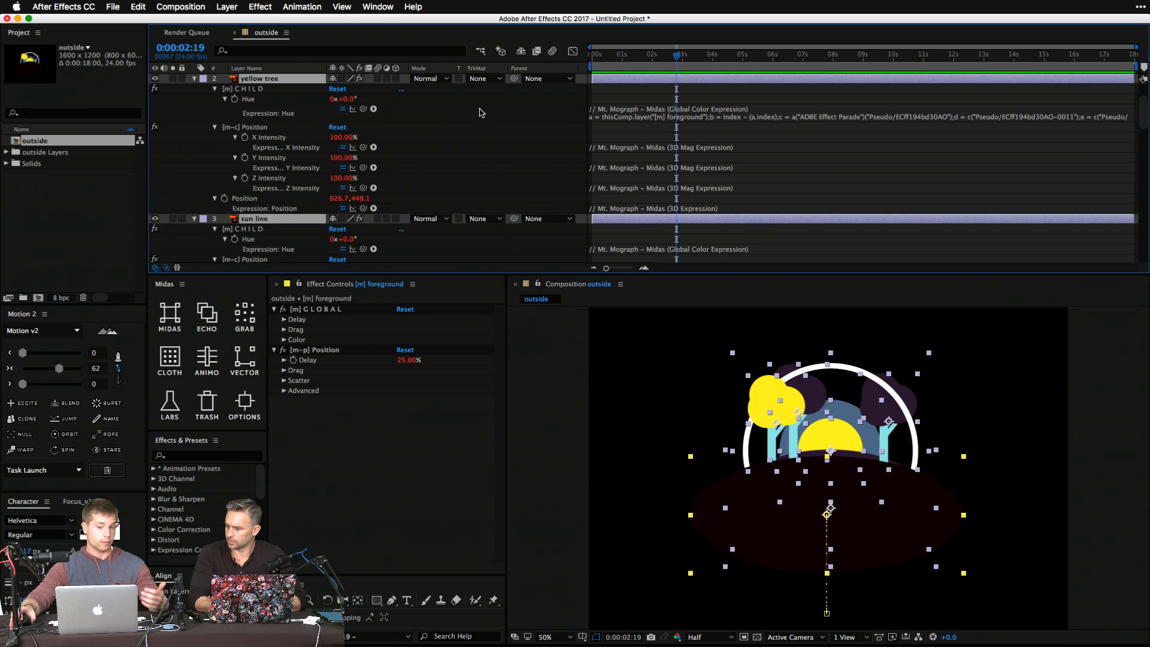
pyautogui.scroll(-1, 482, 112)
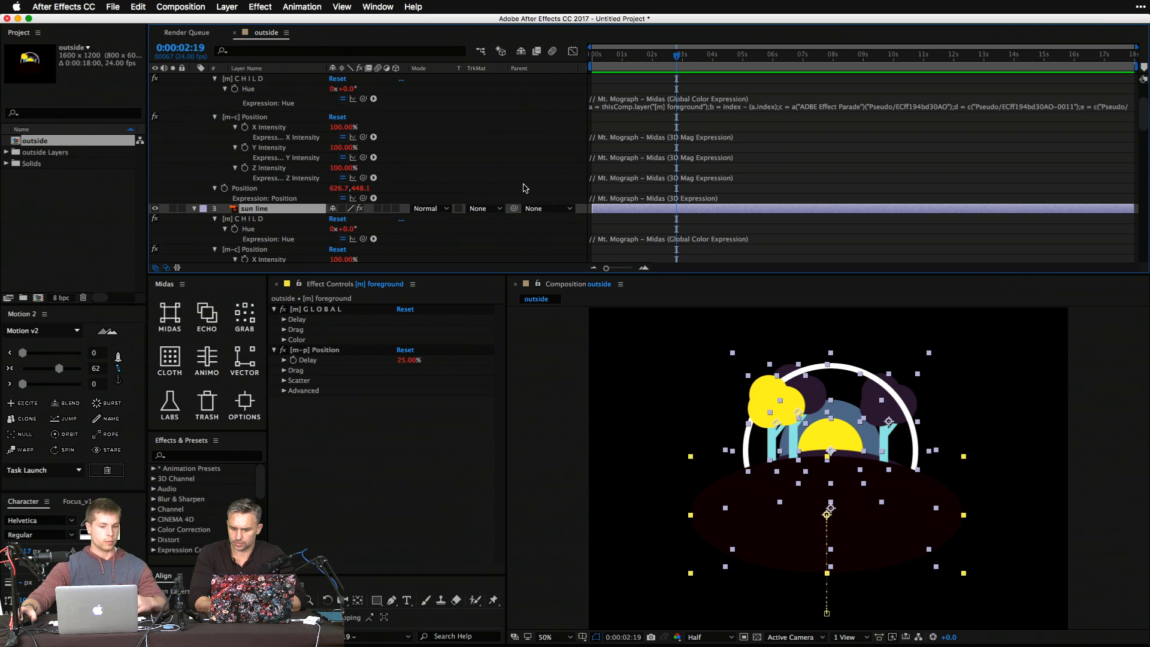
pyautogui.click(360, 446)
pyautogui.click(333, 349)
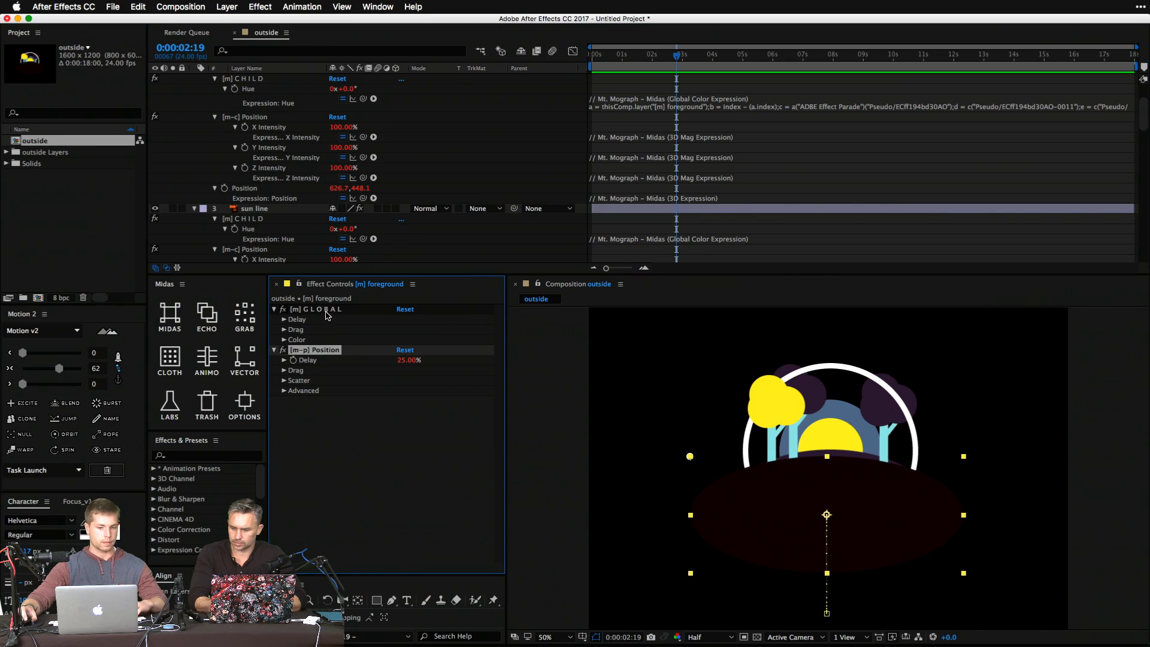
pyautogui.click(326, 311)
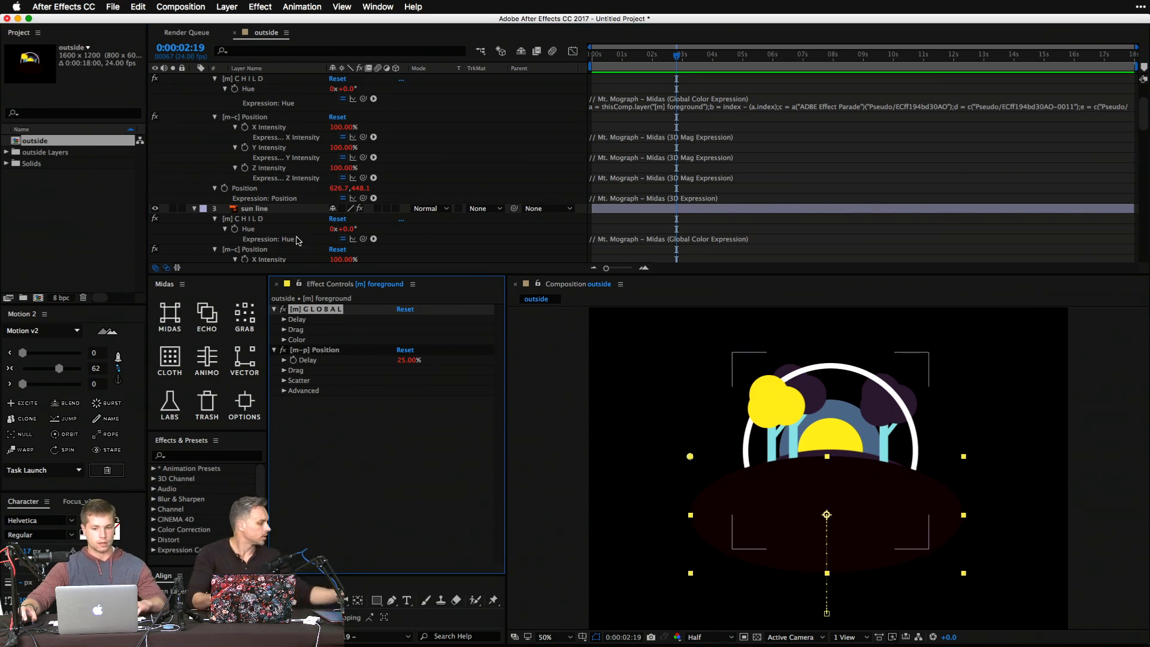
# Copy the yellow tree's Position expression into JS Beautify and beautify the code.
pyautogui.click(617, 182)
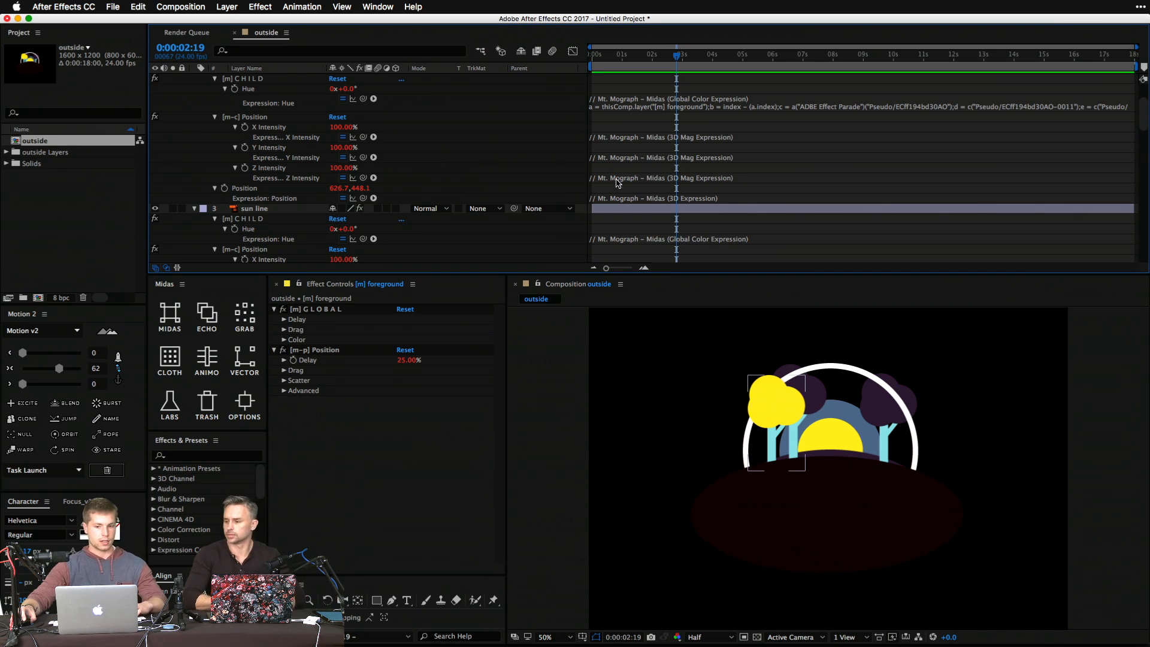
pyautogui.click(642, 200)
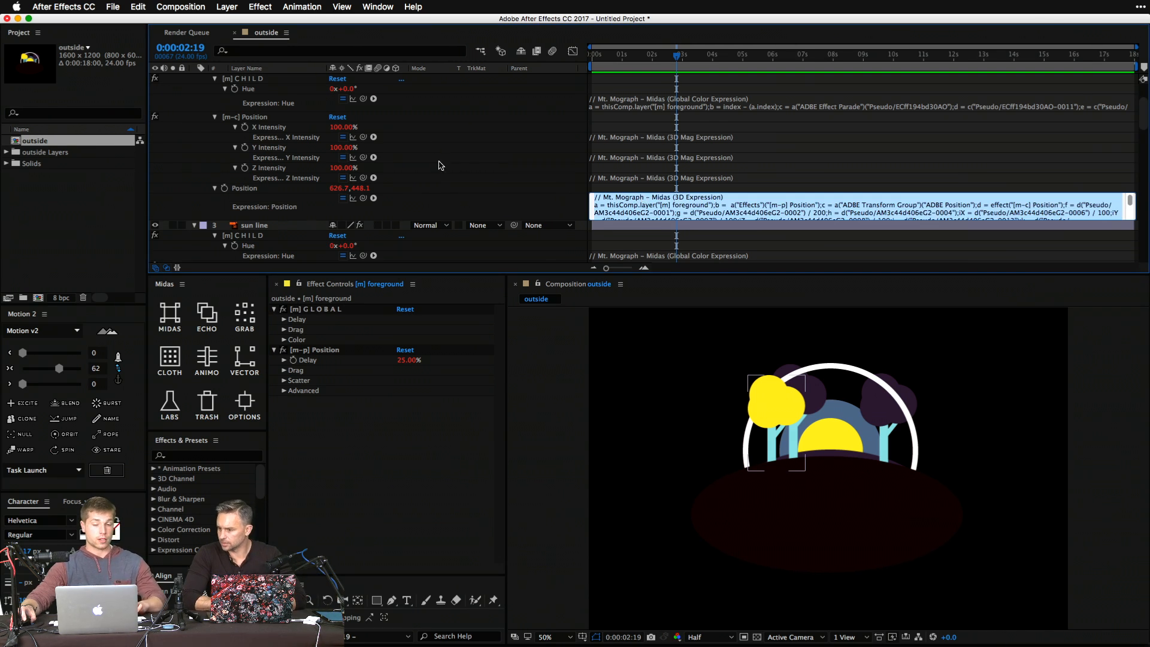
pyautogui.press('super+c')
pyautogui.hotkey('alt', 'space')
pyautogui.write('js')
pyautogui.press('Return')
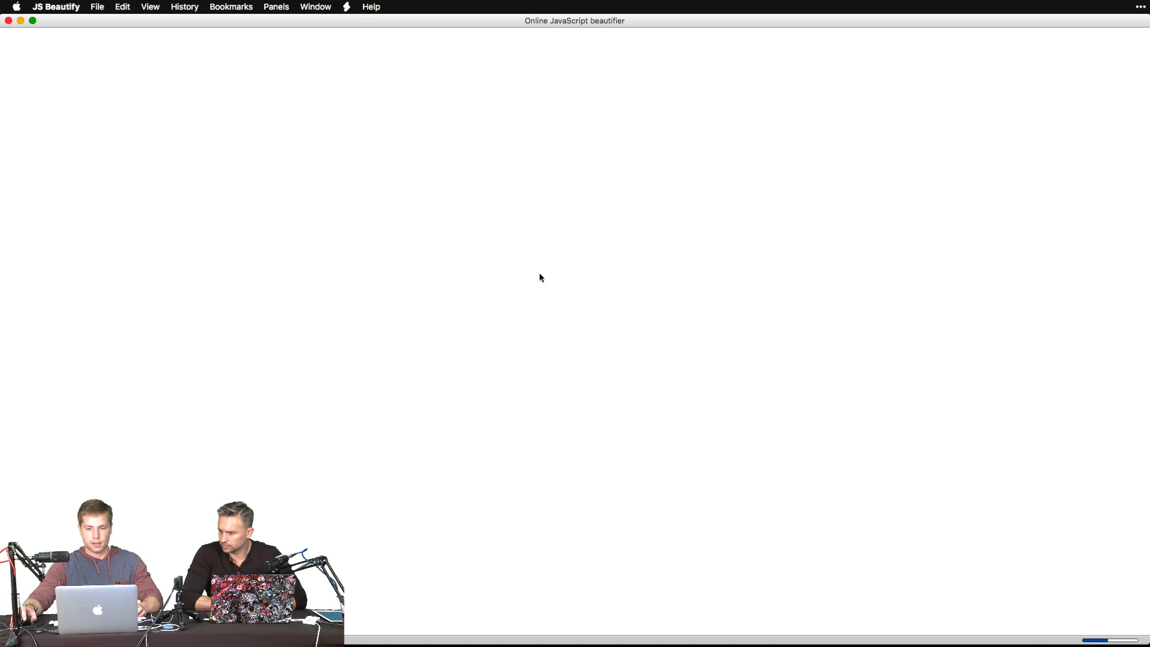
pyautogui.press('super+a')
pyautogui.press('super+v')
pyautogui.click(563, 188)
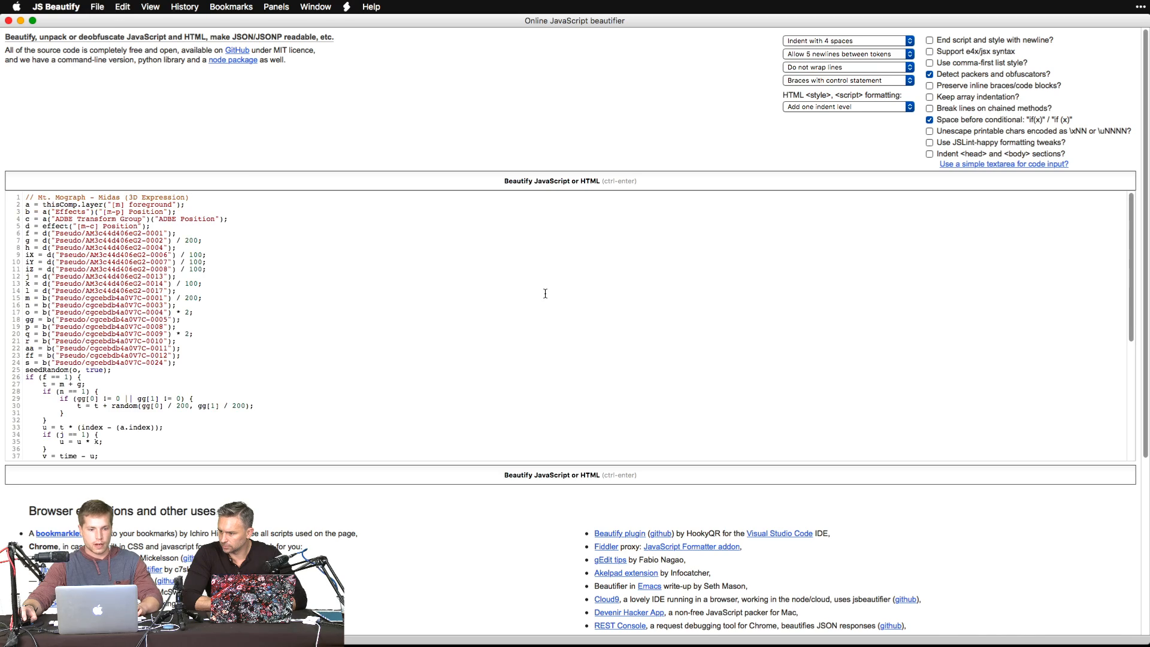
# Read through the beautified Midas 3D expression from start to end and return to After Effects.
pyautogui.scroll(-15, 349, 310)
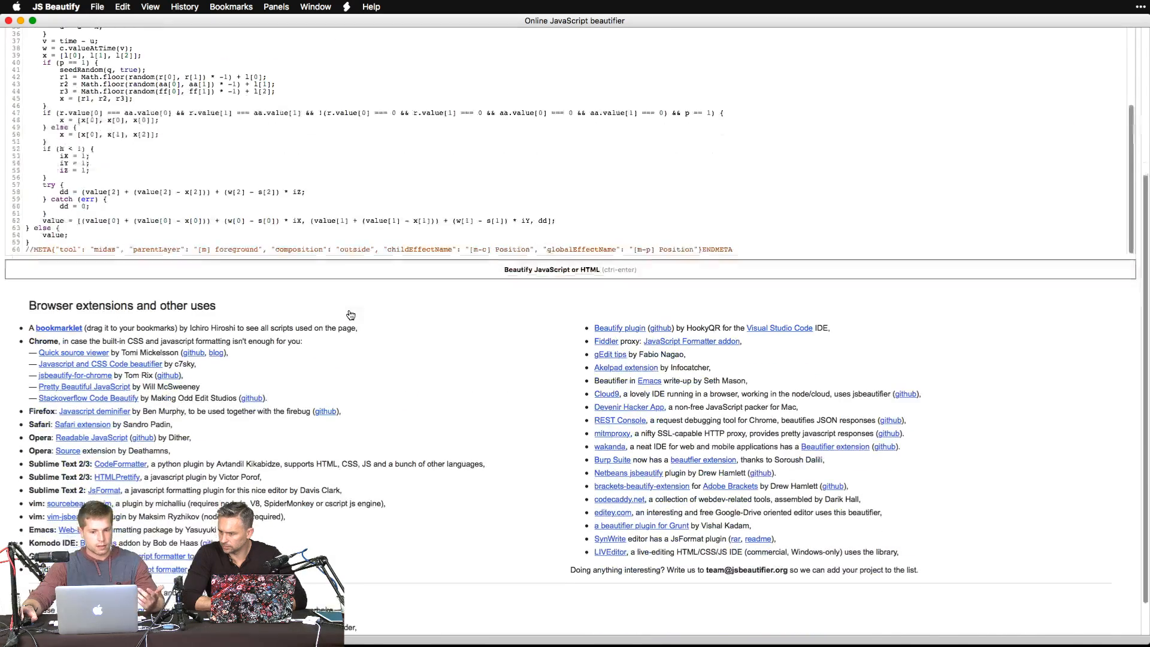
pyautogui.scroll(10, 496, 357)
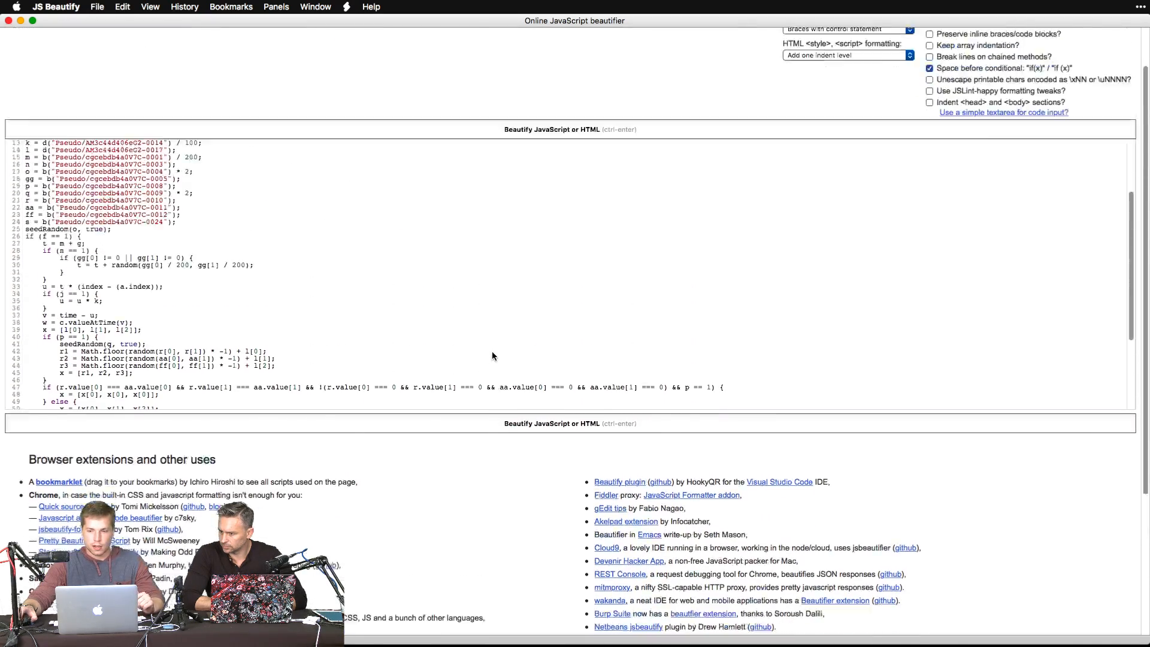
pyautogui.scroll(4, 441, 325)
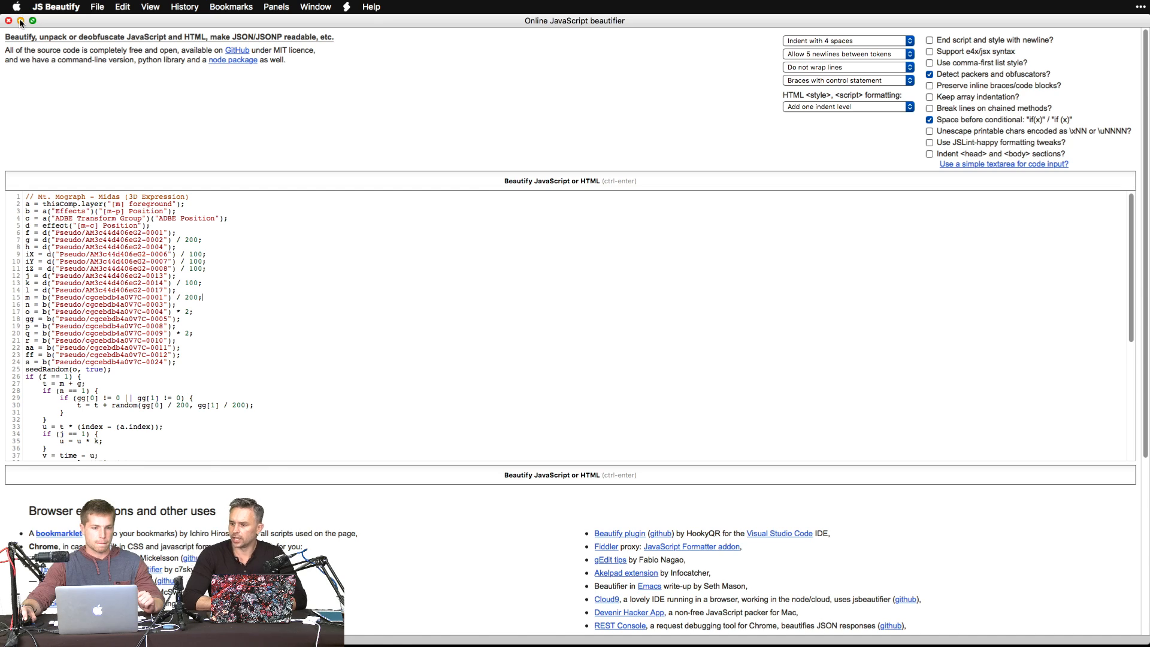
pyautogui.press('super+m')
pyautogui.click(509, 163)
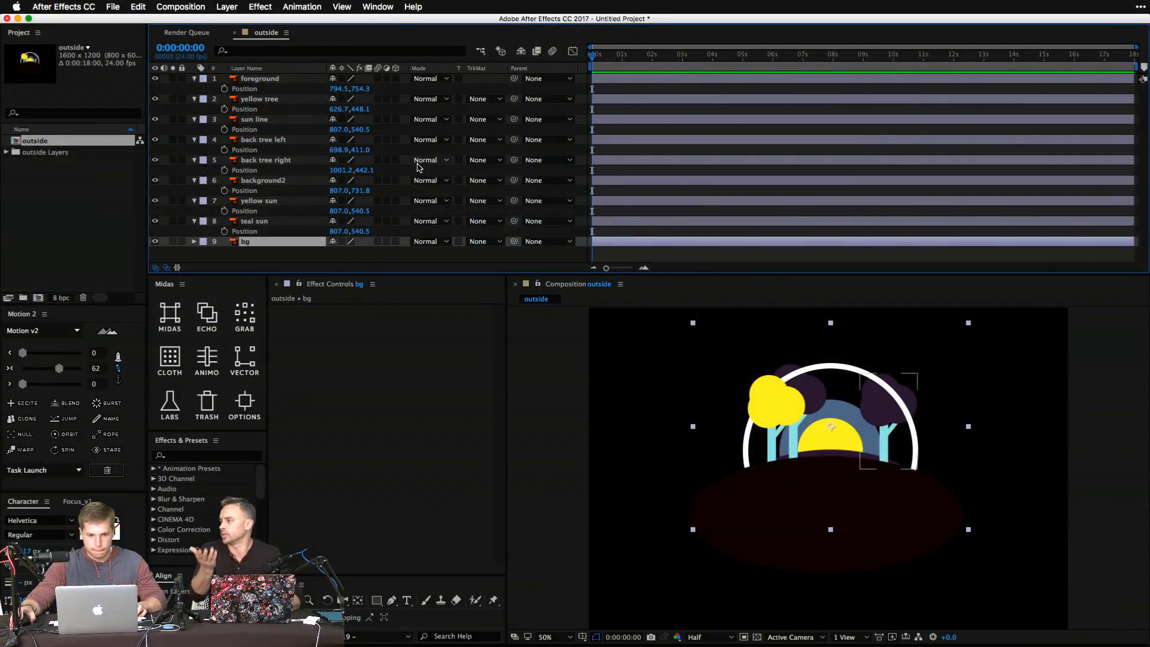
# Lock the bg layer and collapse the revealed Position properties of all the other layers.
pyautogui.press('super+l')
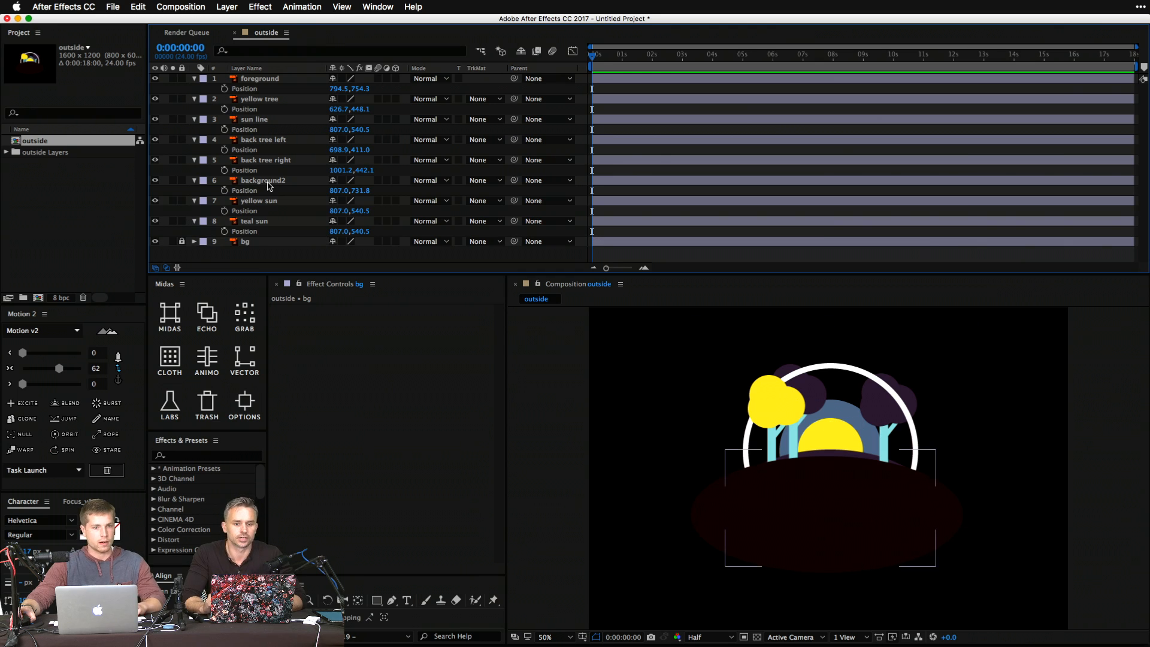
pyautogui.press('super+a')
pyautogui.press('u')
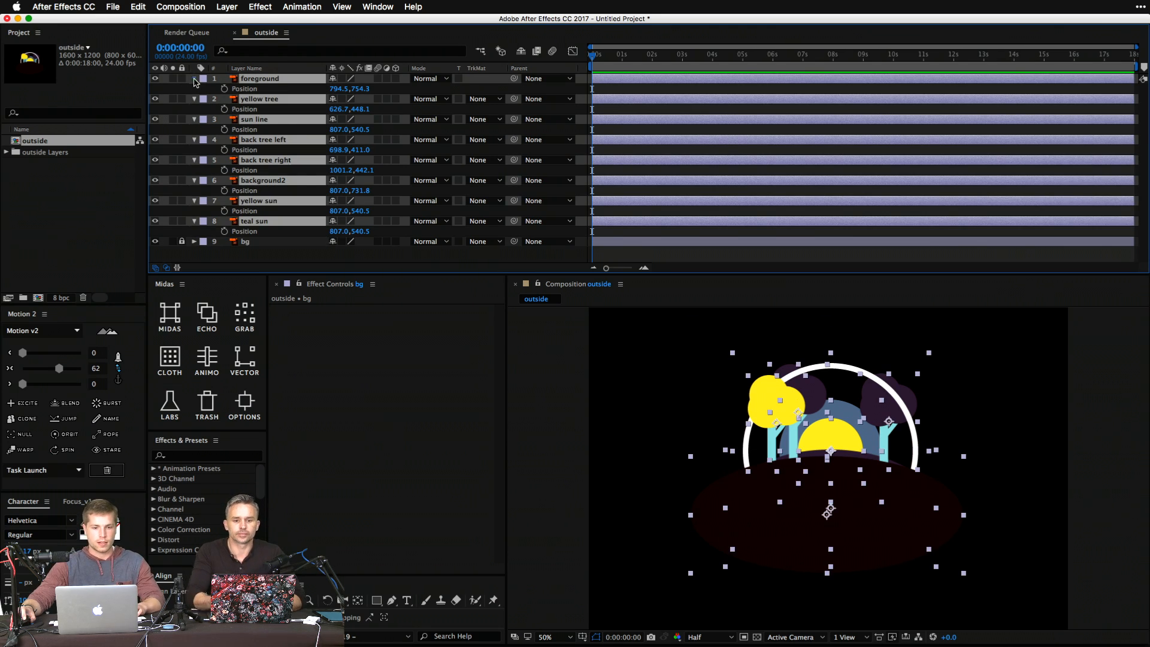
pyautogui.click(298, 183)
# Reveal Position on the eight layers from foreground to teal sun and keyframe it on all of them at 0:00:02:00.
pyautogui.click(292, 149)
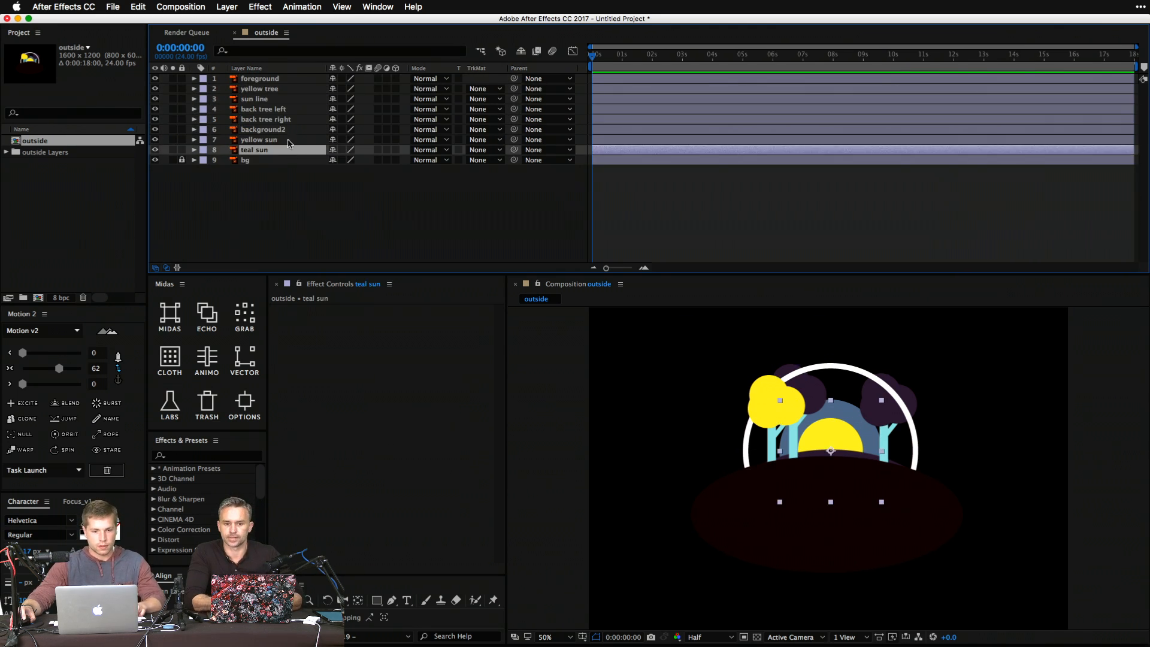
pyautogui.keyDown('shift'); pyautogui.click(270, 89); pyautogui.keyUp('shift')
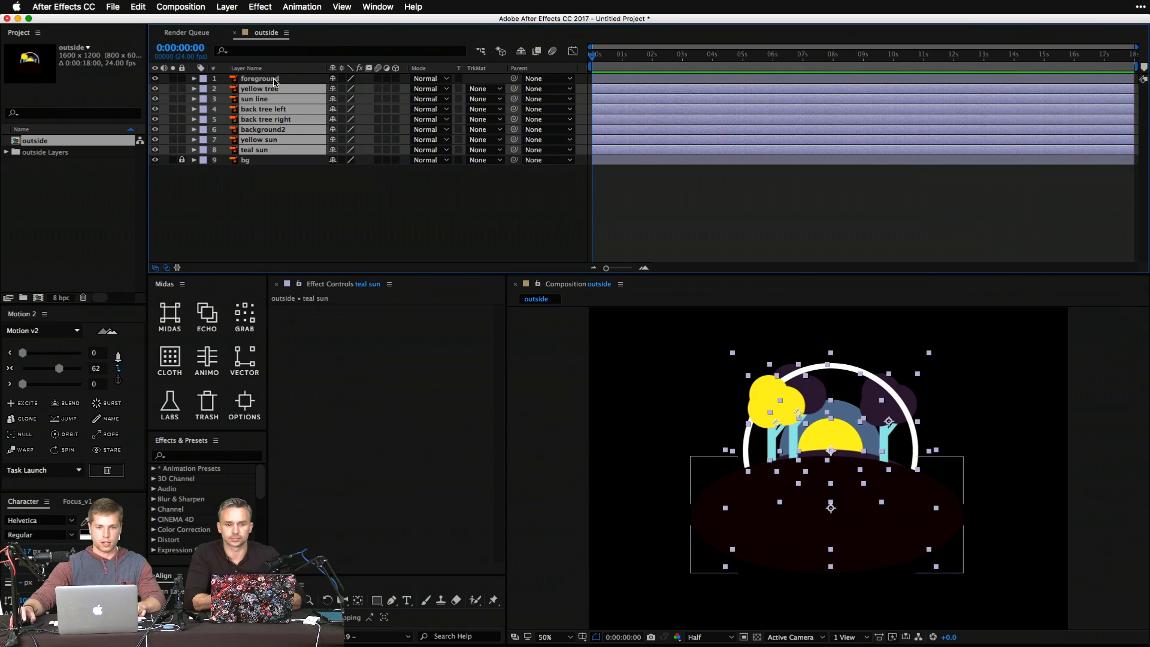
pyautogui.keyDown('shift'); pyautogui.click(275, 81); pyautogui.keyUp('shift')
pyautogui.press('p')
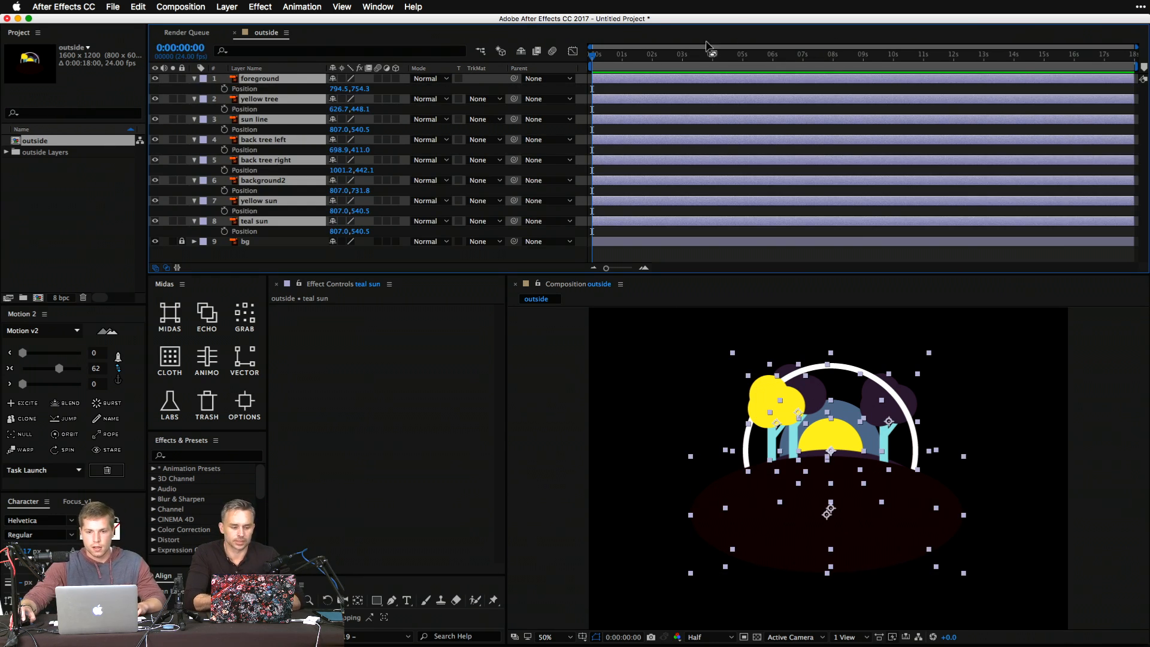
pyautogui.click(652, 56)
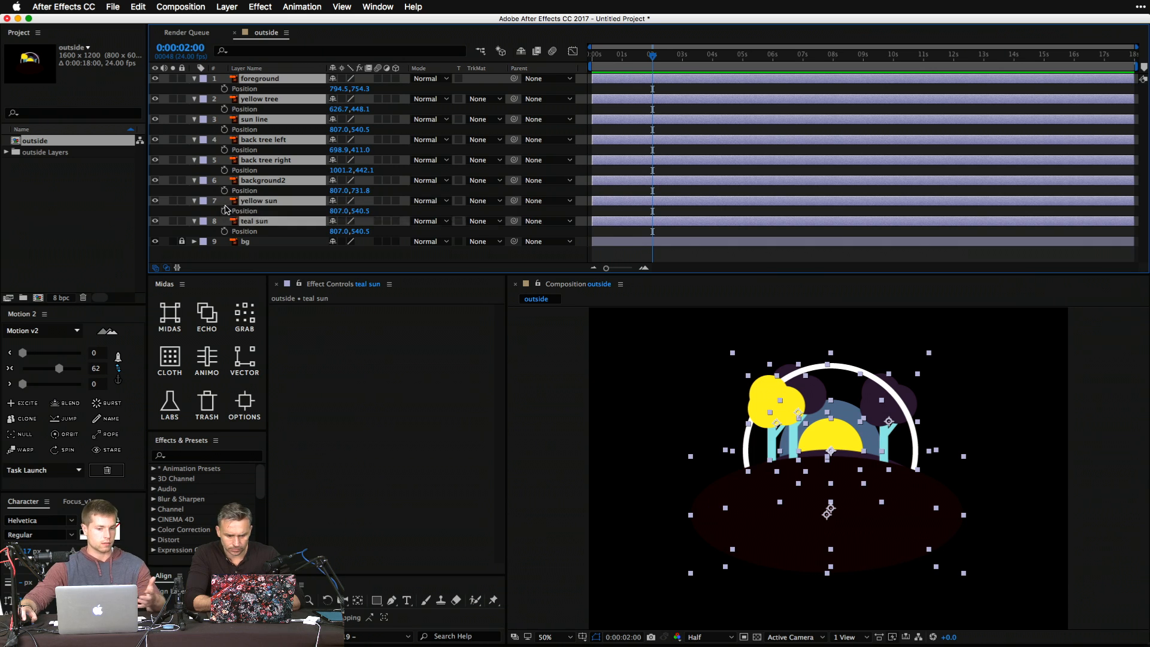
pyautogui.moveTo(225, 232); pyautogui.dragTo(223, 89)
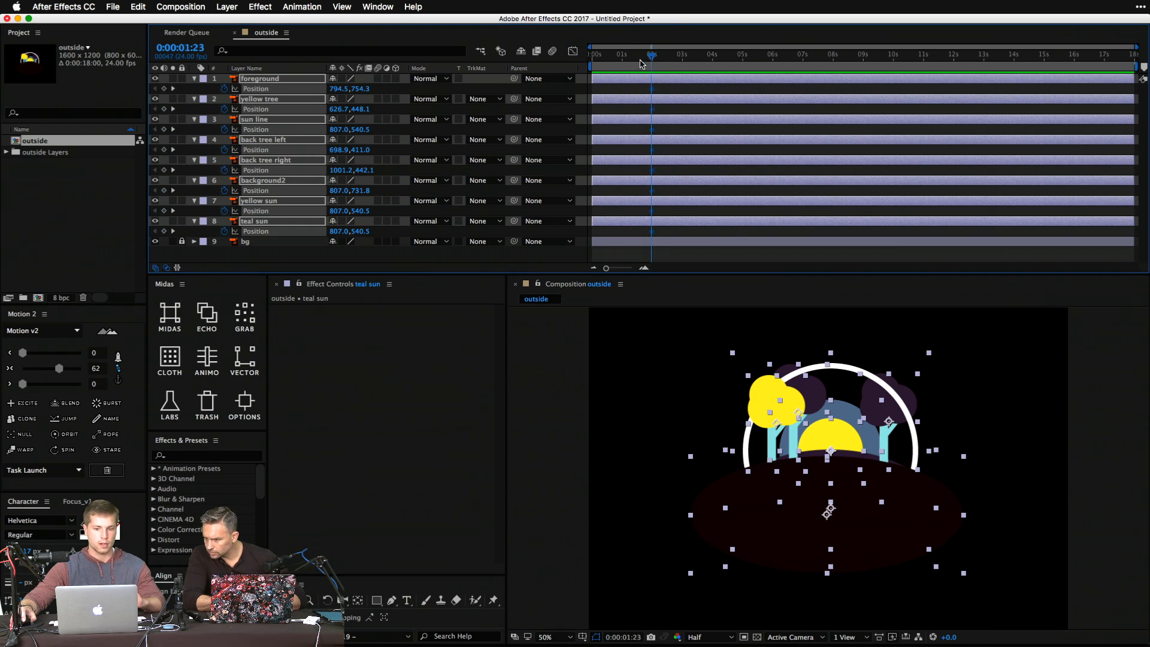
# Lower all eight layers together at 0:00:00:19, taking the foreground's Position Y to 1326.3, and undo the move.
pyautogui.moveTo(651, 59); pyautogui.dragTo(616, 58)
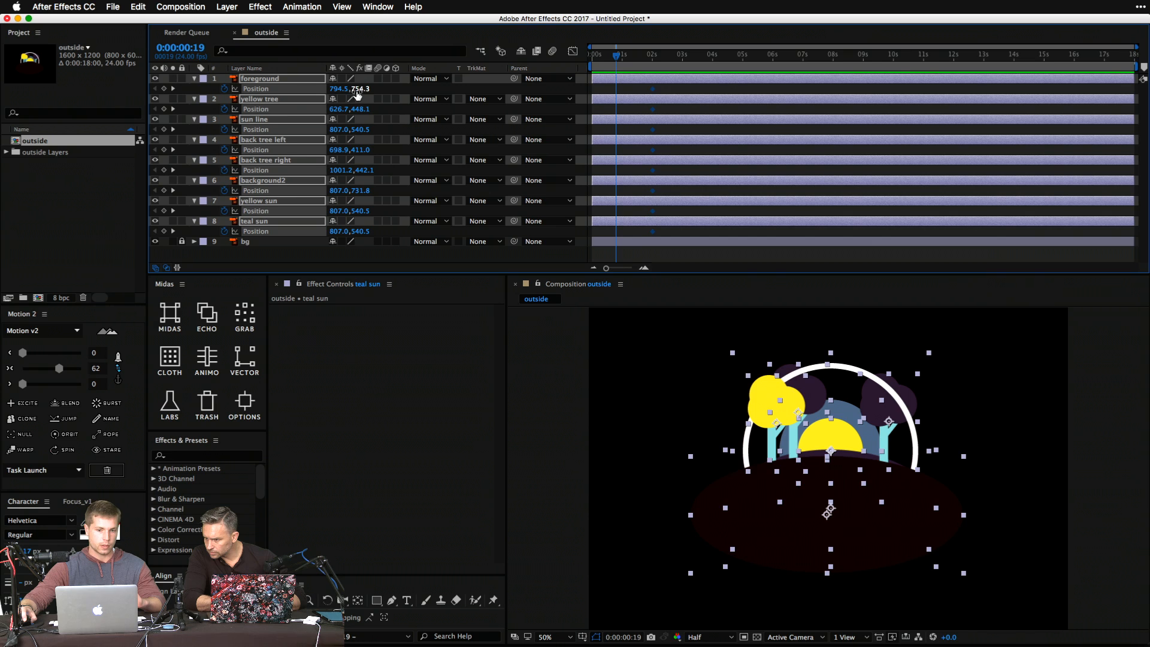
pyautogui.moveTo(362, 89); pyautogui.dragTo(687, 109)
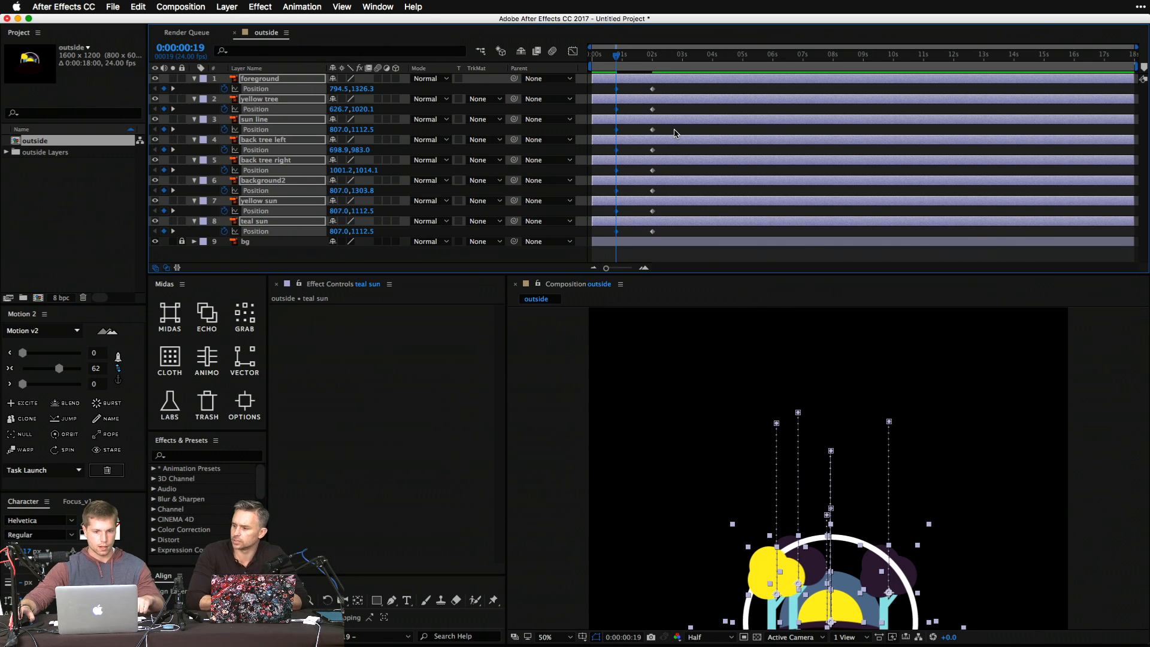
pyautogui.press('super+z')
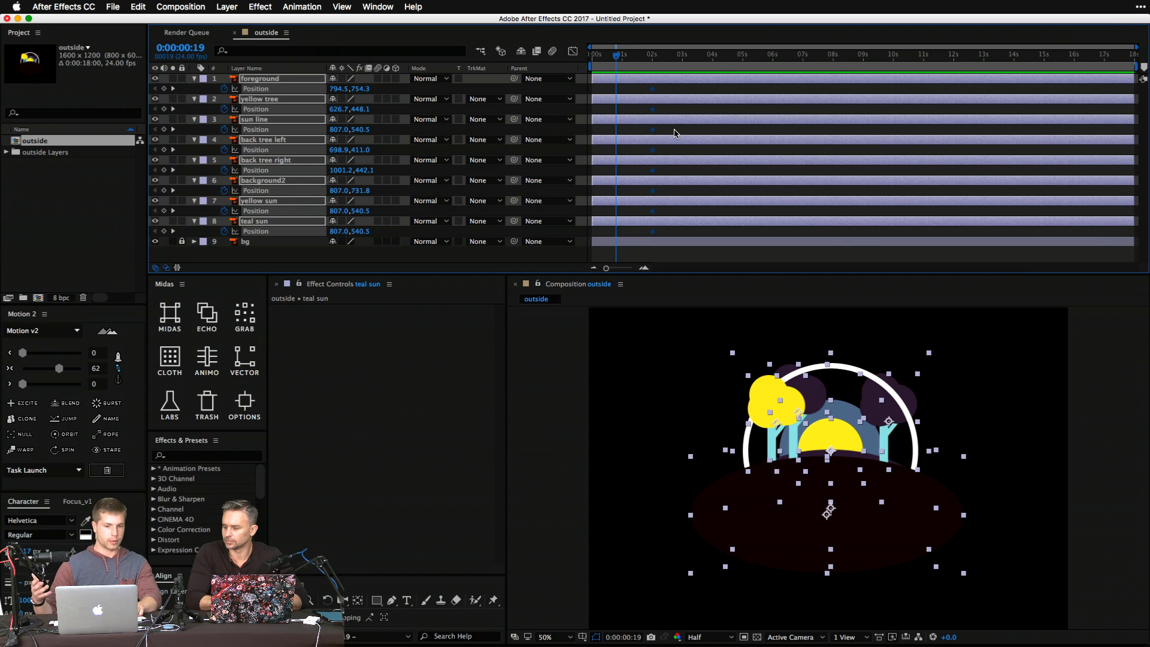
# Reveal Rotation, Opacity and Scale alongside Position on the selected layers, and collapse all their properties again.
pyautogui.hotkey('shift', 'r')
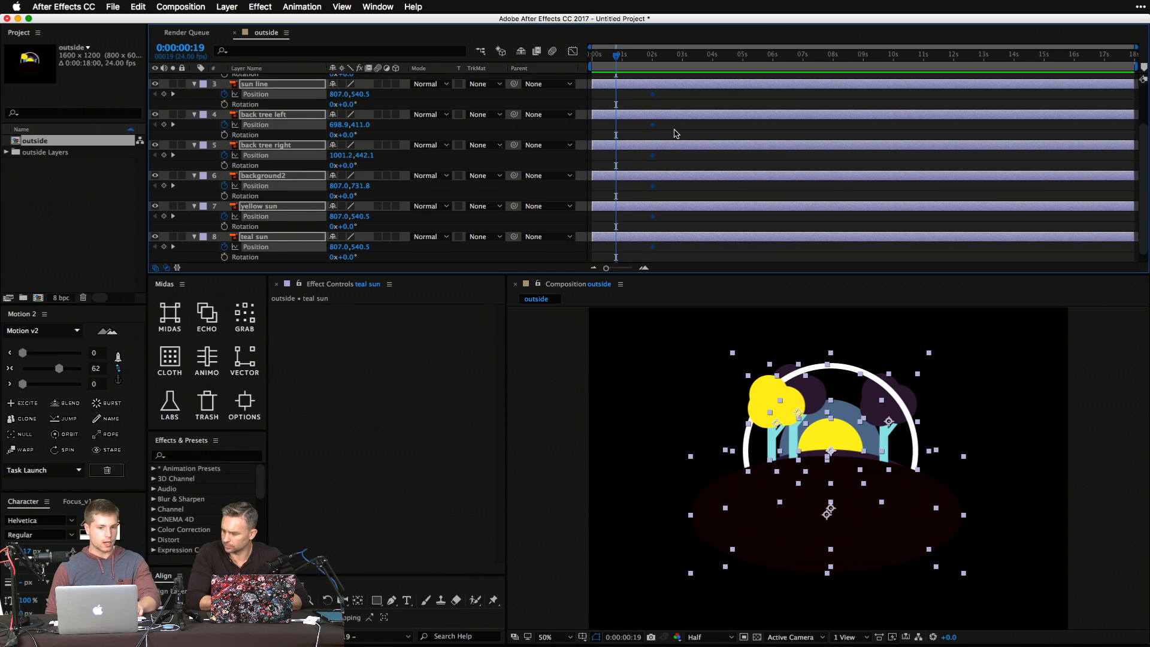
pyautogui.hotkey('shift', 't')
pyautogui.hotkey('shift', 's')
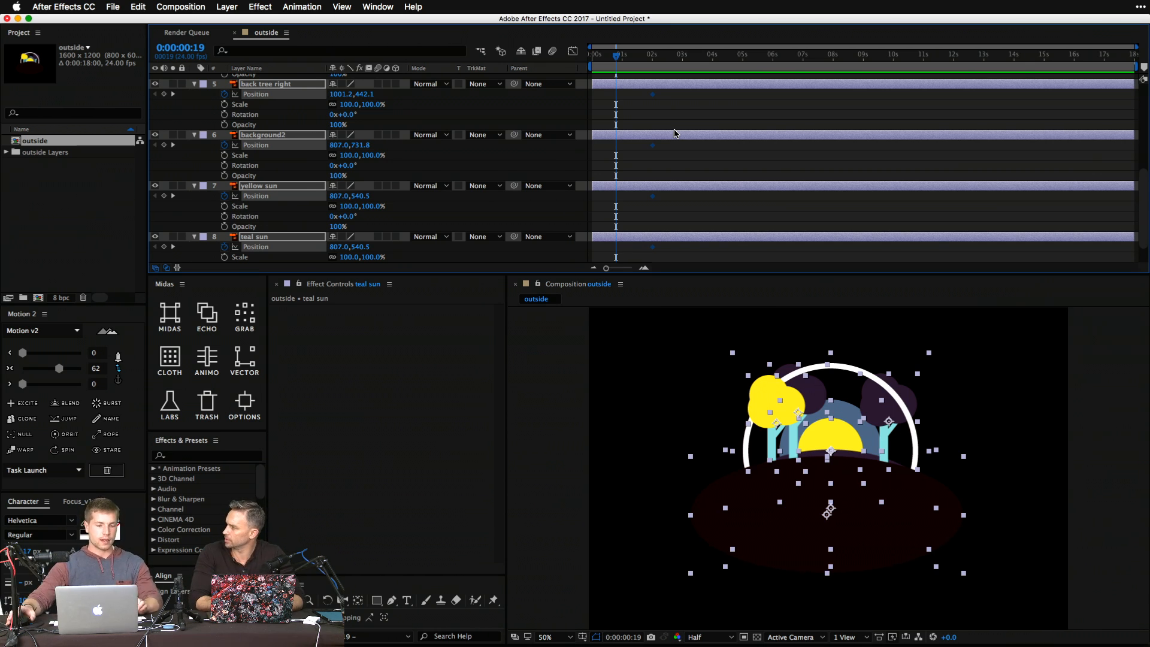
pyautogui.click(675, 132)
pyautogui.click(193, 82)
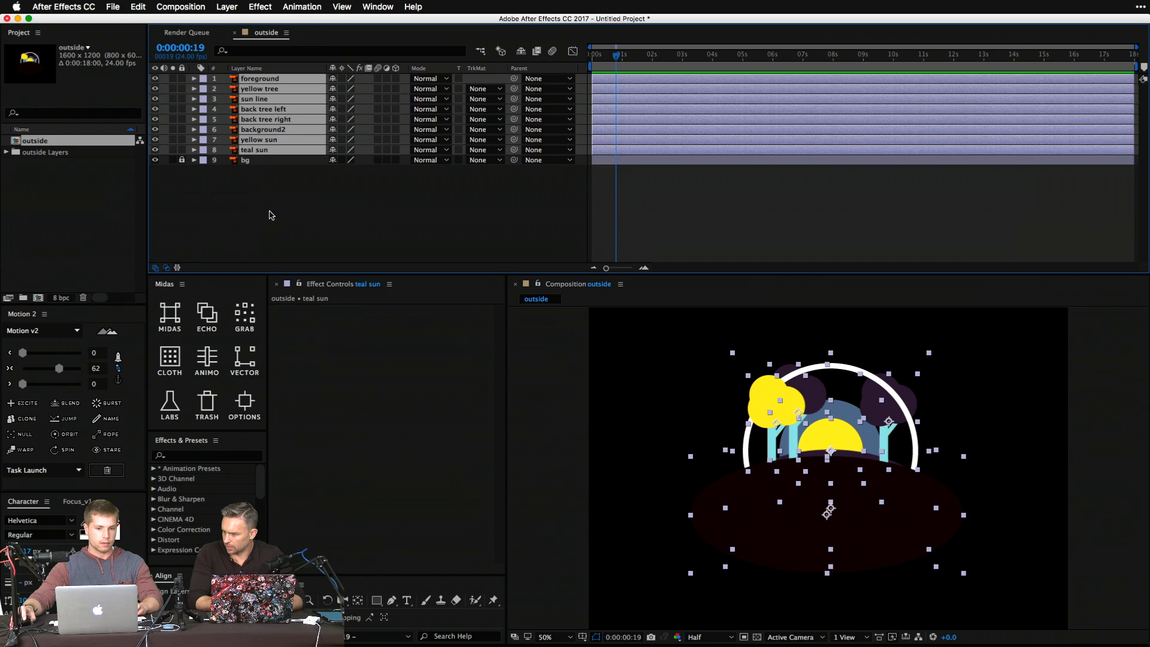
# Deselect the layers, expand the sun line's Transform properties for inspection and collapse them again.
pyautogui.click(269, 213)
pyautogui.click(193, 99)
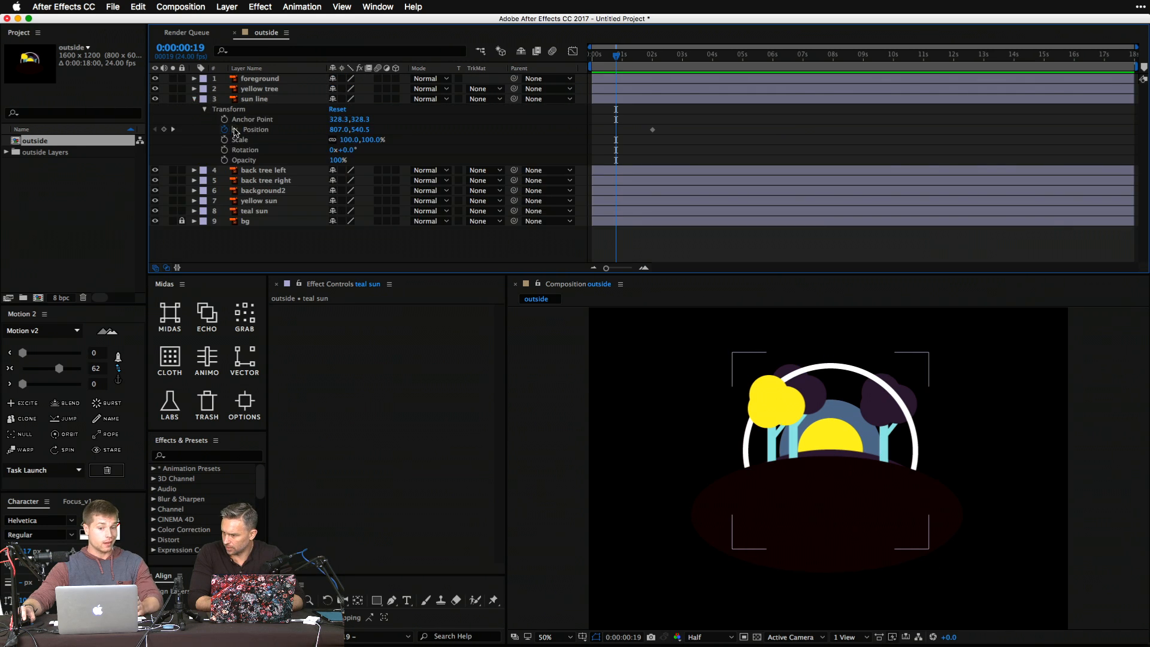
pyautogui.hotkey('ctrl', '`')
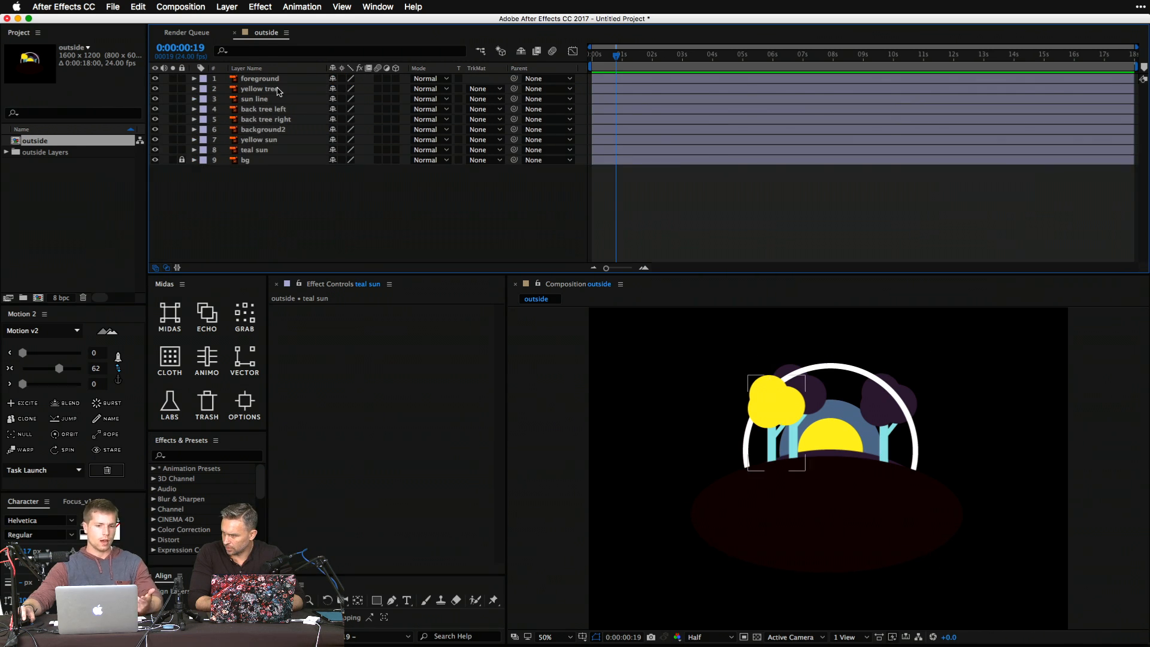
# Create a shape layer from the yellow tree vector layer and expand the contents of the resulting outlines layer.
pyautogui.click(258, 89)
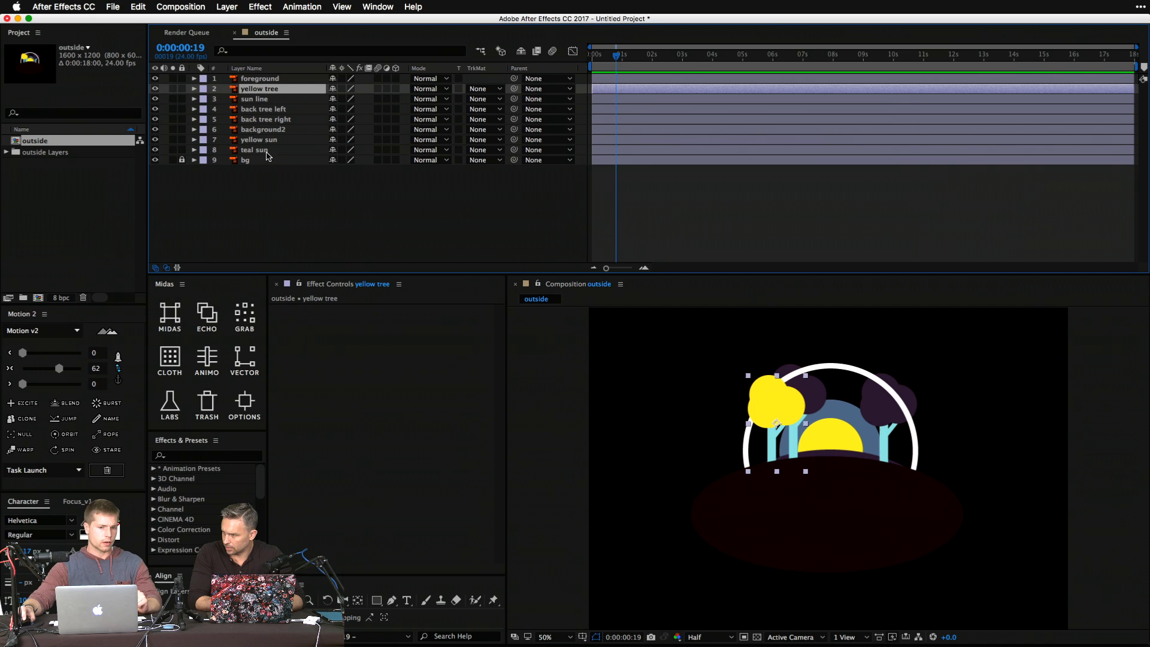
pyautogui.rightClick(260, 96)
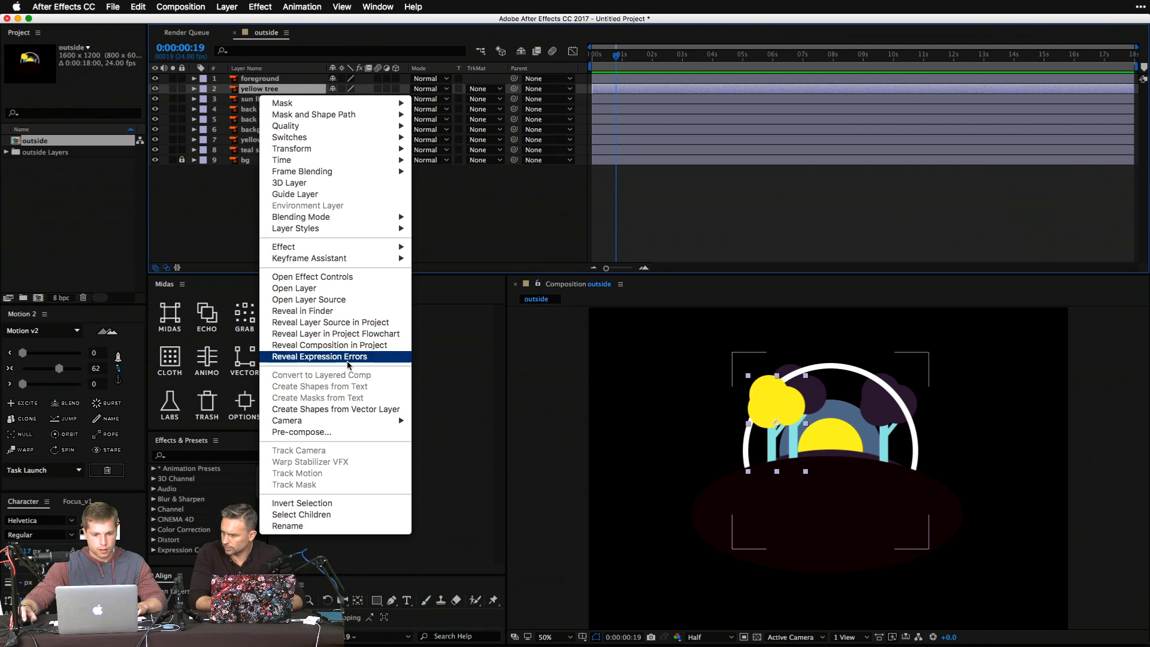
pyautogui.click(372, 409)
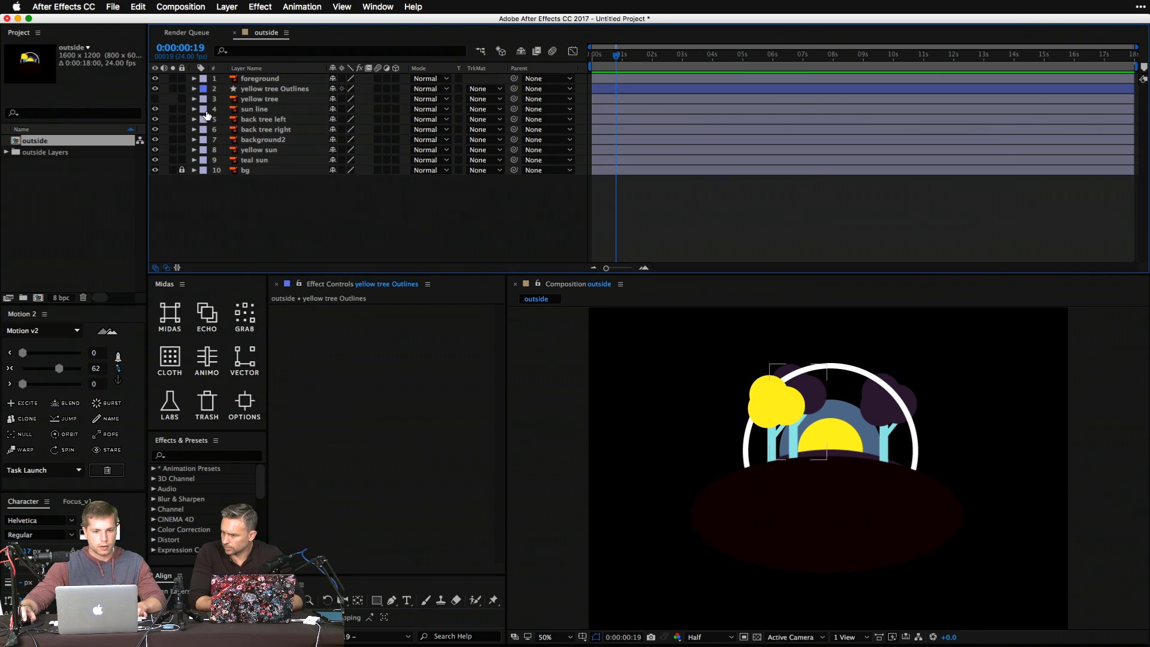
pyautogui.keyDown('super'); pyautogui.click(194, 89); pyautogui.keyUp('super')
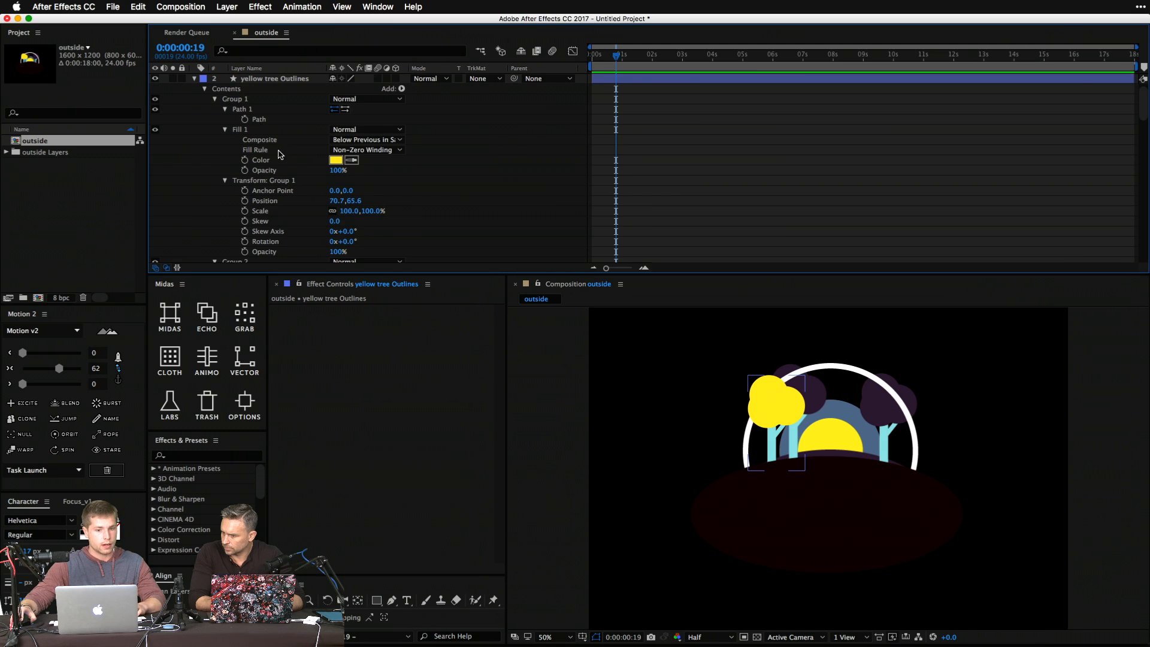
# Reveal Scale on the yellow tree outlines, switch to its keyframed Path and Position with Rotation and Opacity, and undo the shape conversion.
pyautogui.press('s')
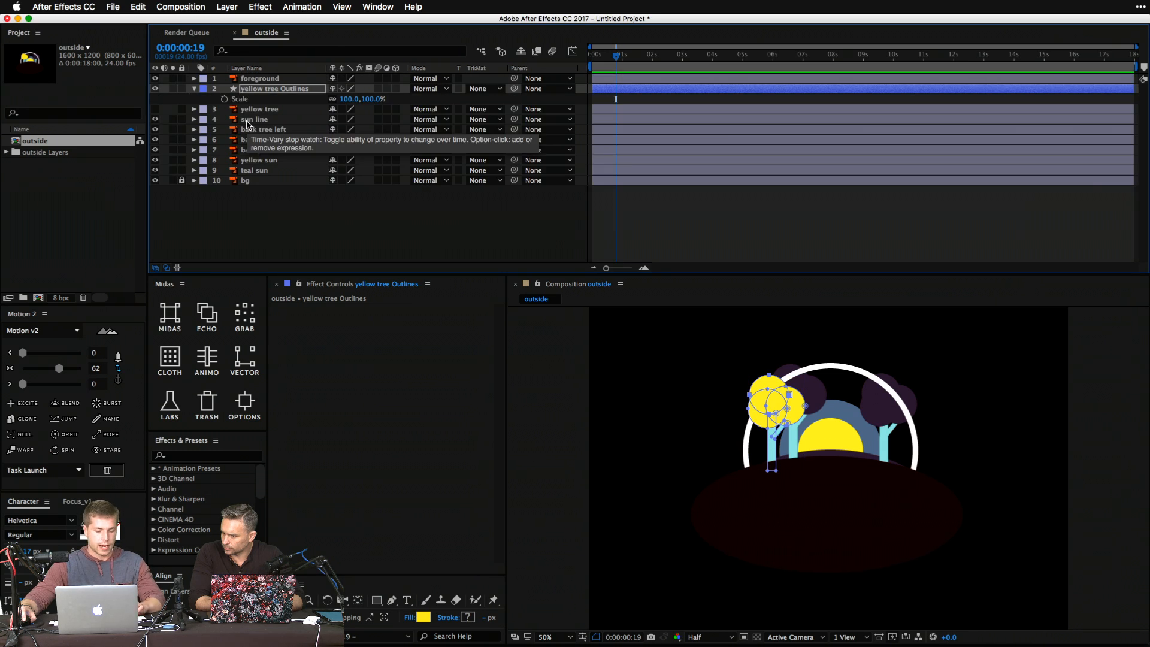
pyautogui.press('u')
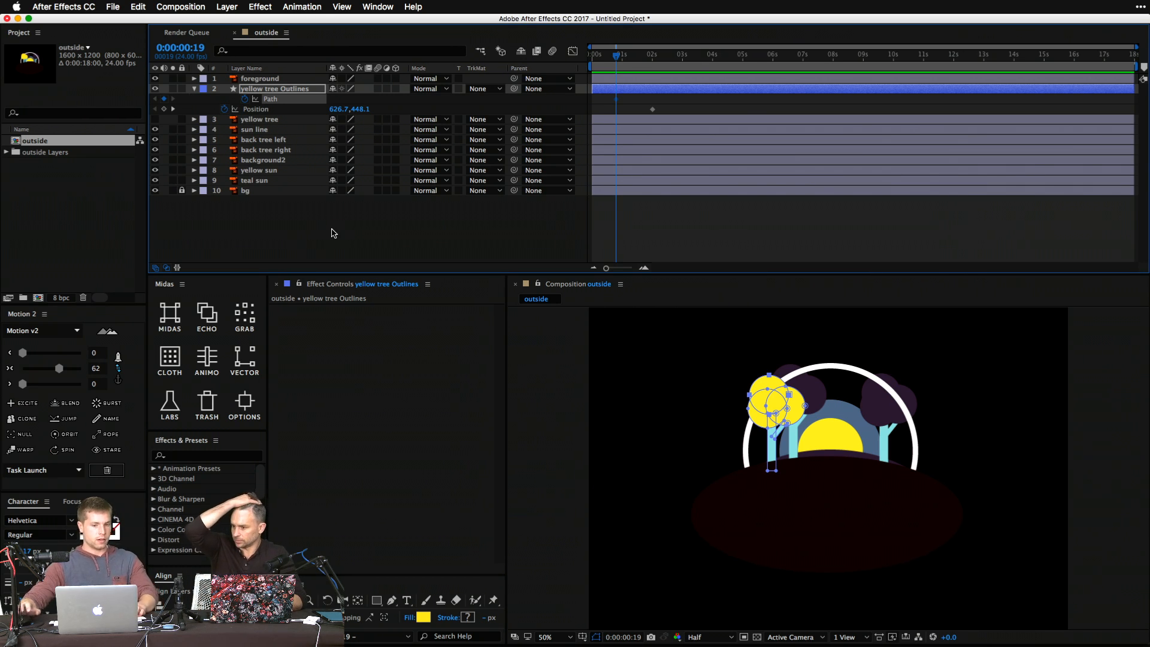
pyautogui.press('u')
pyautogui.press('u')
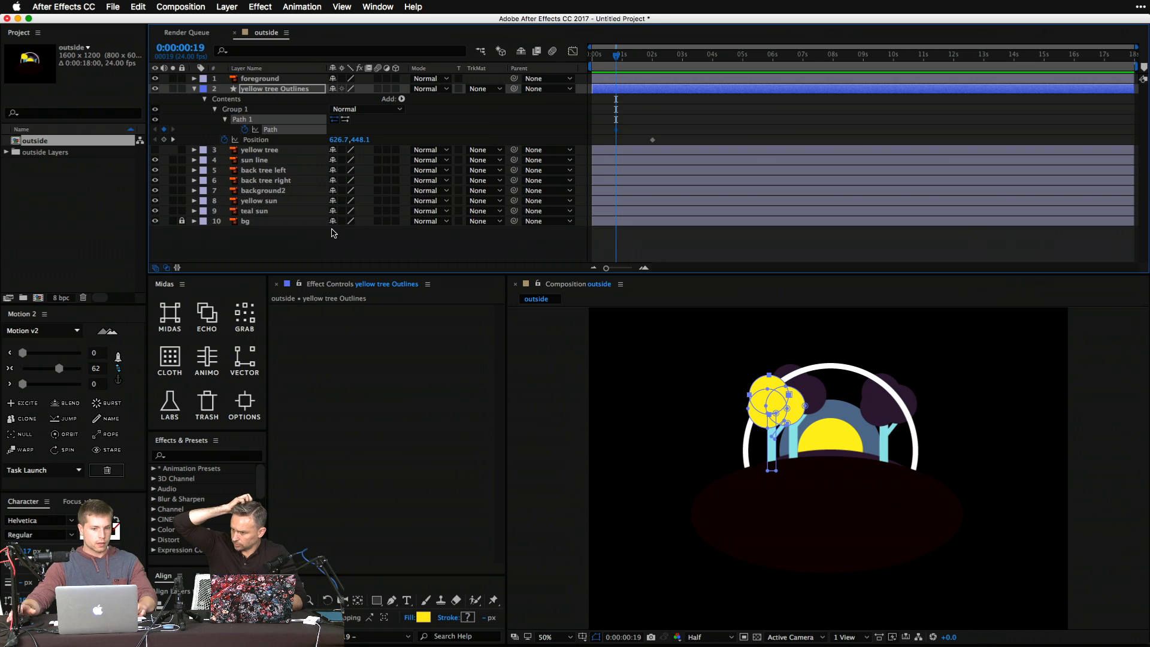
pyautogui.hotkey('shift', 'r')
pyautogui.hotkey('shift', 't')
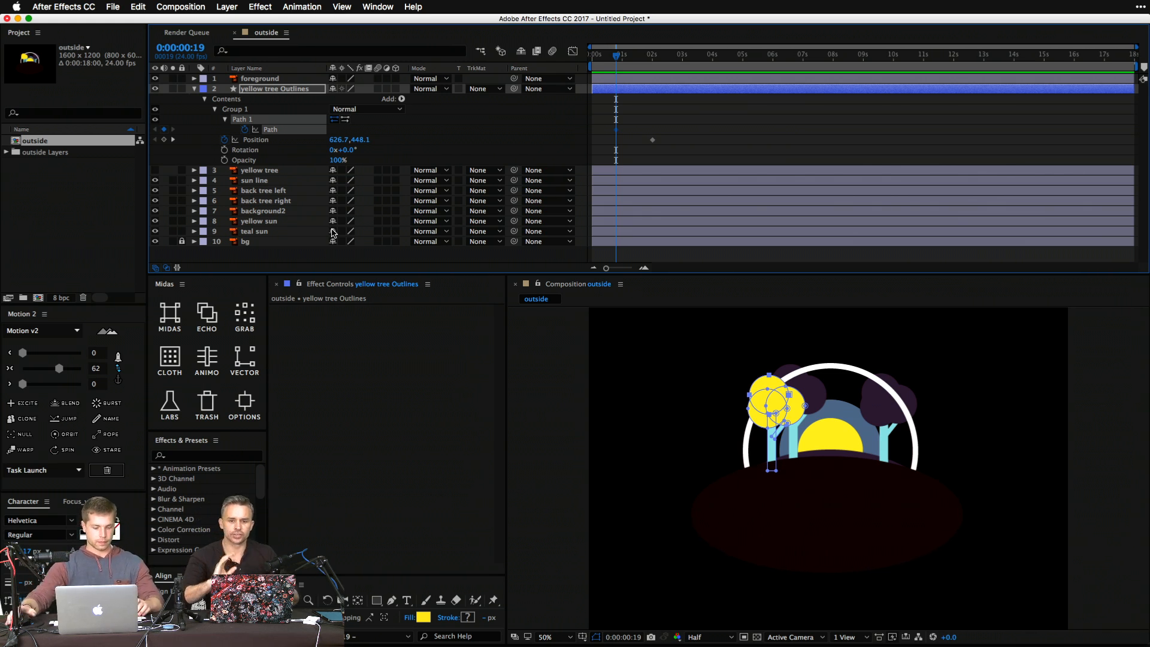
pyautogui.press('super+z')
# Reveal Position on all eight layers from foreground to teal sun and keyframe it on all of them at 0:00:02:02.
pyautogui.press('super+a')
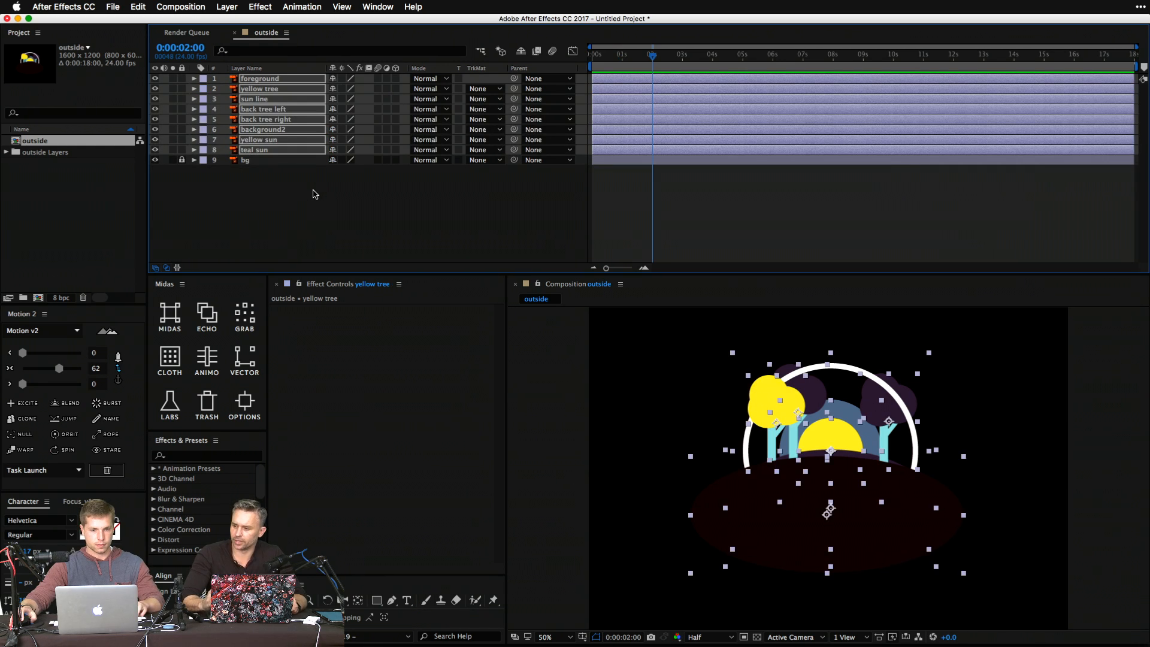
pyautogui.press('p')
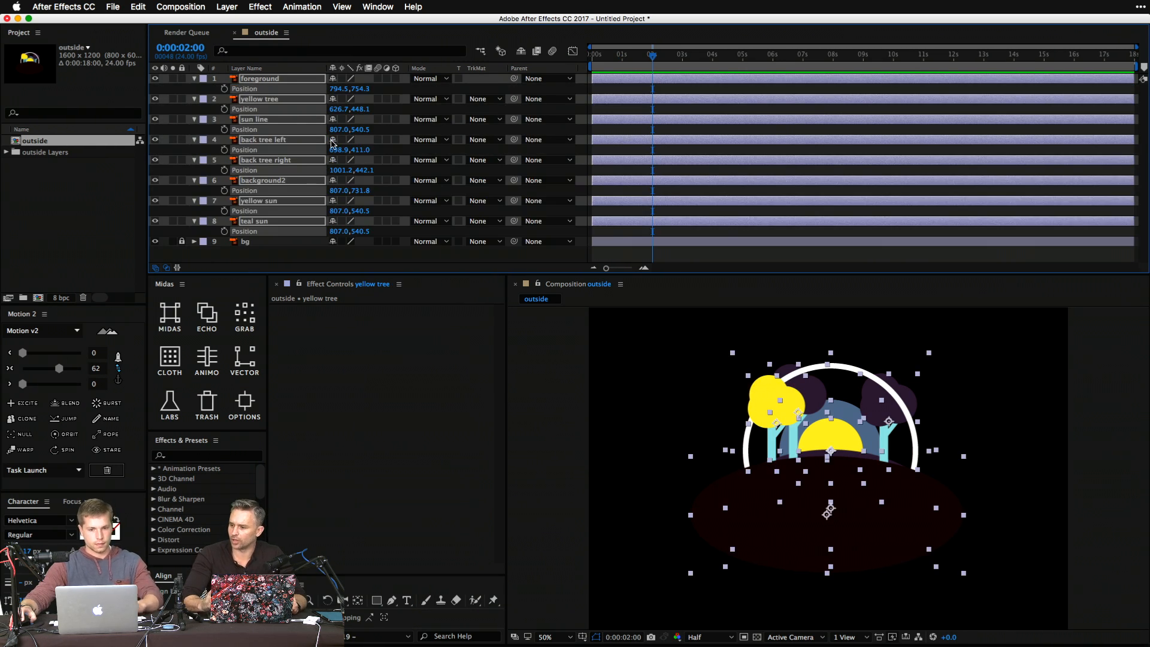
pyautogui.click(655, 55)
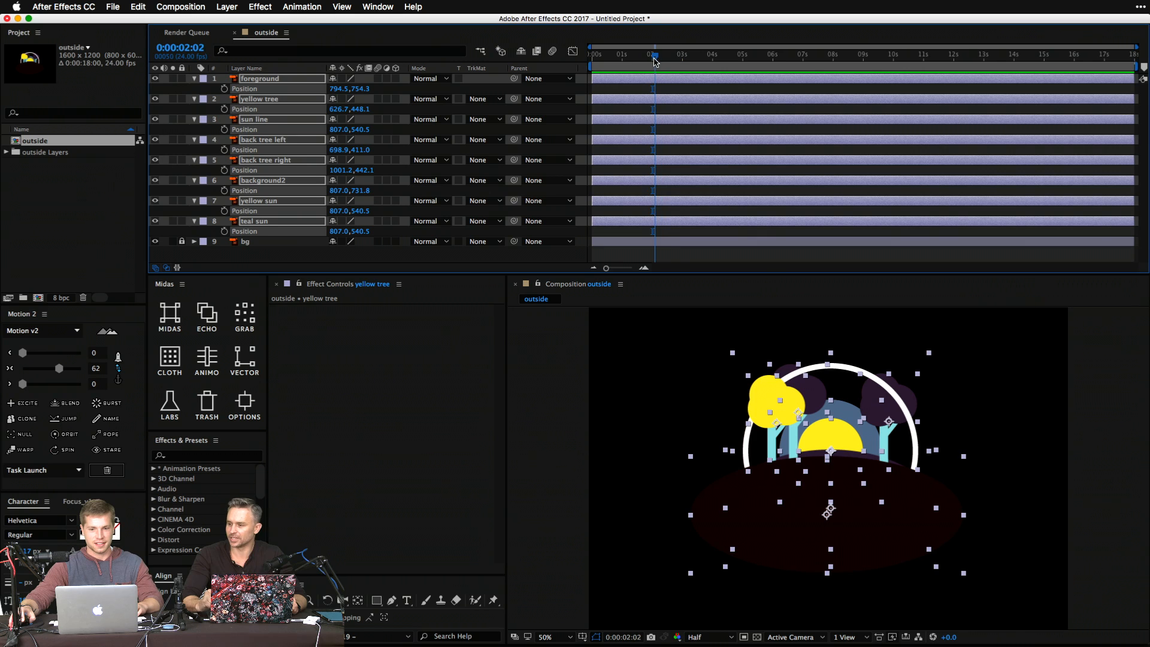
pyautogui.click(225, 89)
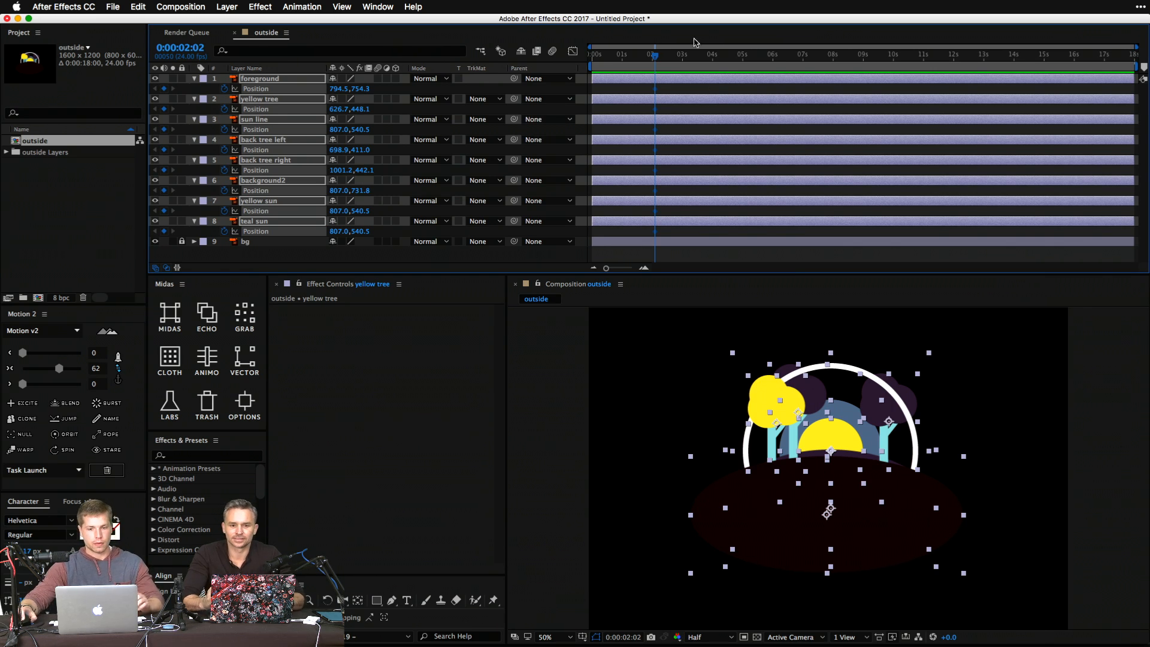
# Lower all eight layers together at 0:00:01:00, taking the foreground's Position Y to 1354.3, and preview the rise.
pyautogui.click(634, 63)
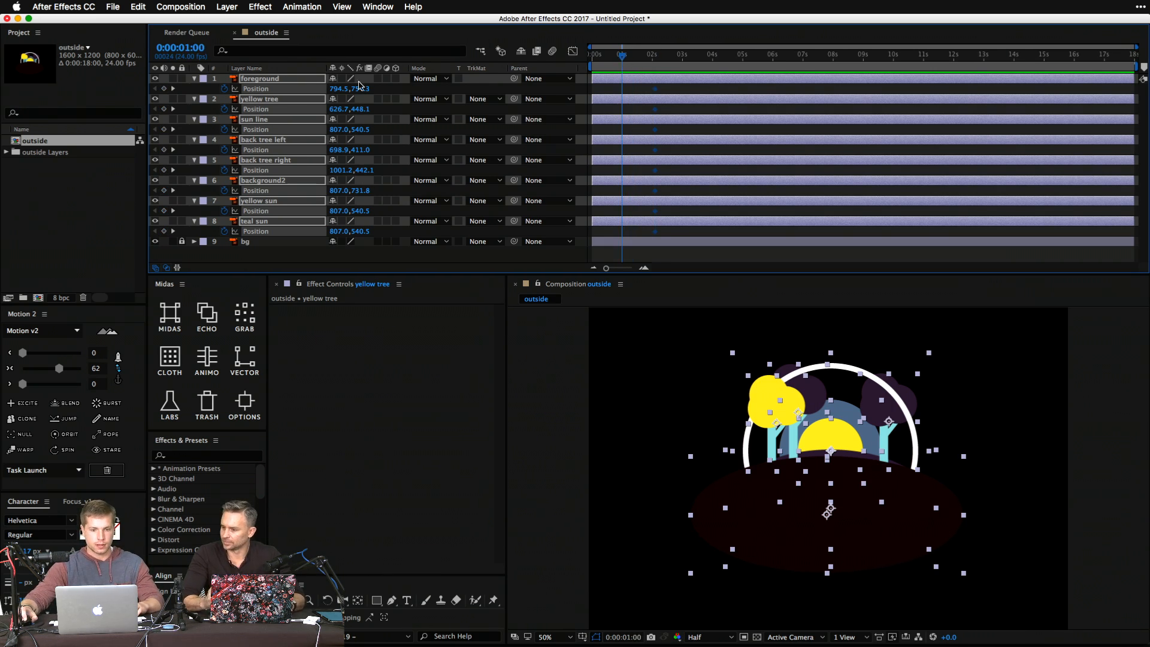
pyautogui.moveTo(380, 88); pyautogui.dragTo(719, 94)
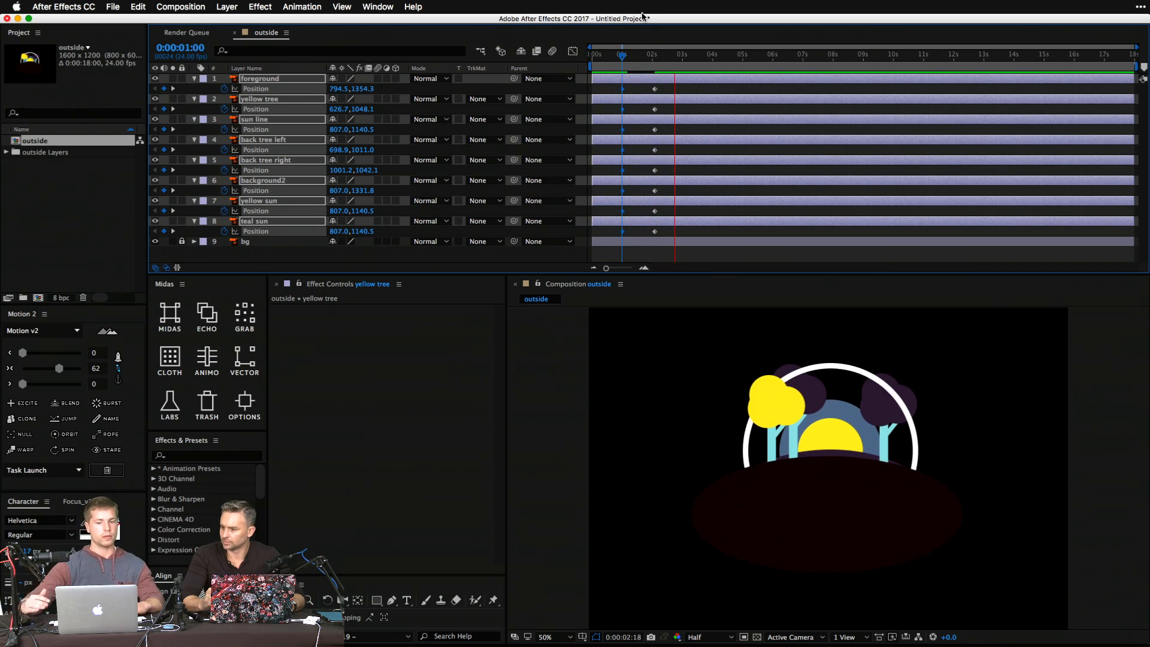
pyautogui.press('space')
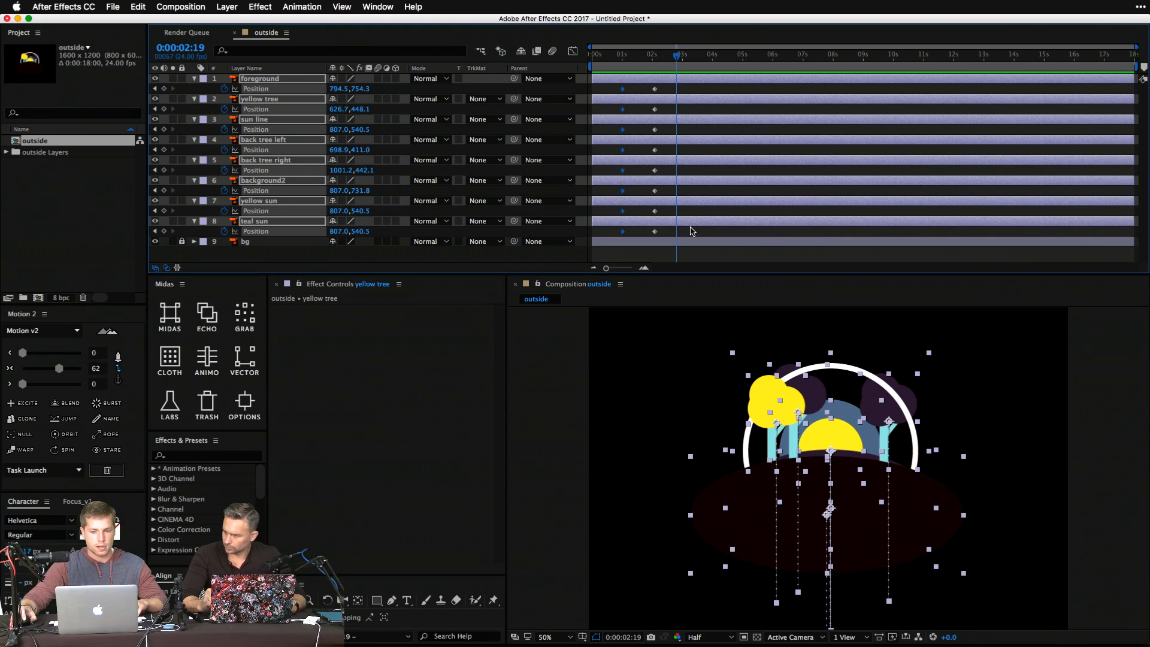
# Try shifting the Position keyframes of the seven layers below the foreground earlier in time, and undo the shift.
pyautogui.moveTo(688, 231)
pyautogui.mouseDown()
pyautogui.moveTo(617, 155)
pyautogui.moveTo(590, 74)
pyautogui.moveTo(601, 114)
pyautogui.moveTo(618, 109)
pyautogui.moveTo(689, 249)
pyautogui.mouseUp()
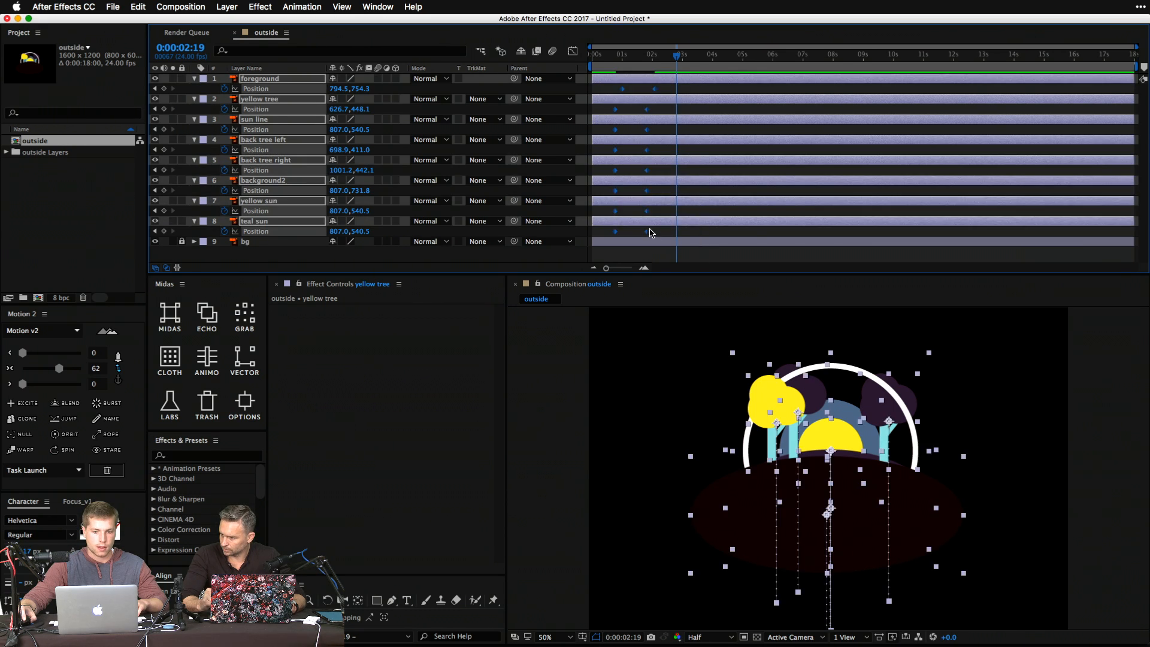
pyautogui.doubleClick(647, 232)
pyautogui.click(113, 157)
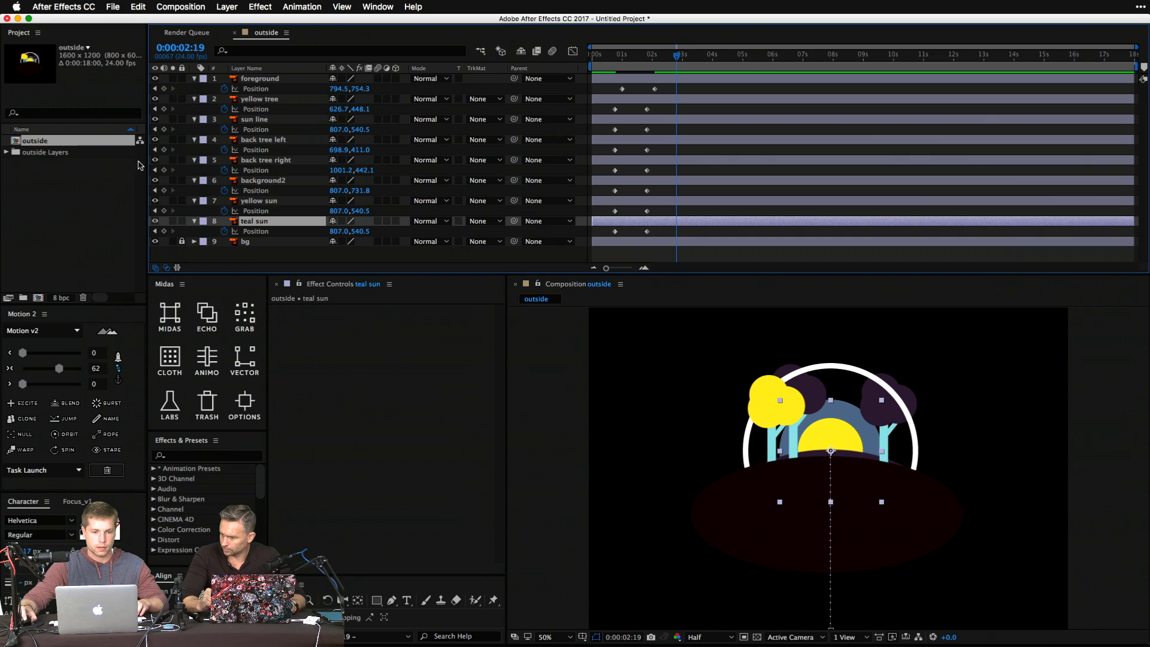
pyautogui.press('super+z')
pyautogui.click(575, 88)
pyautogui.press('super+z')
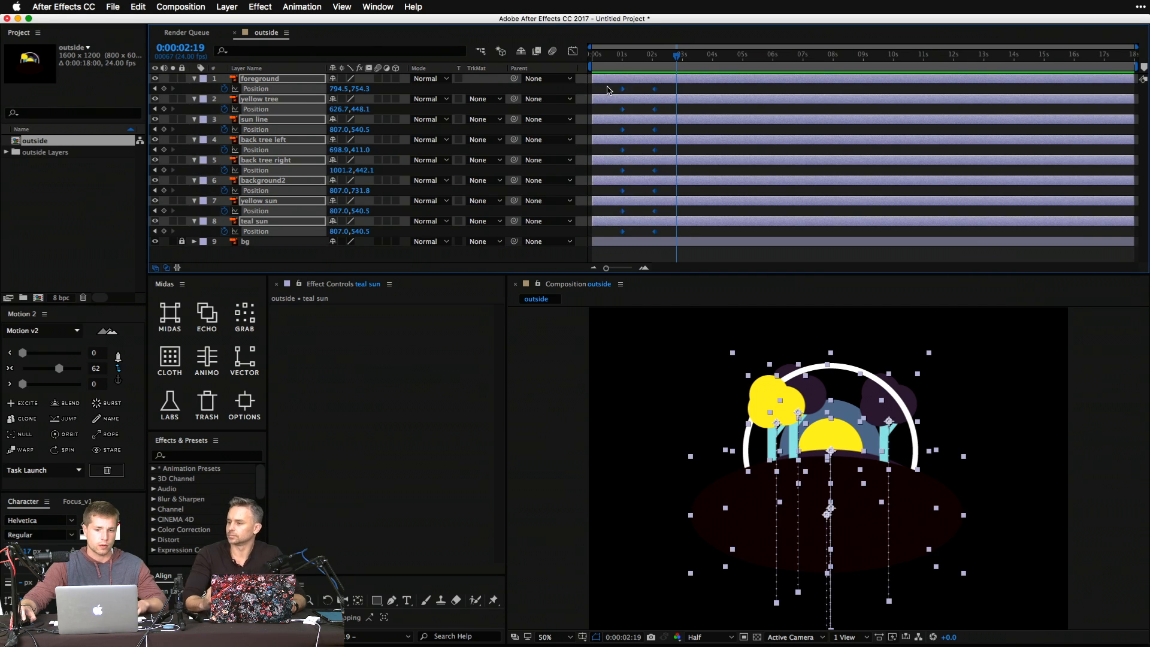
# Stagger the Position keyframe pairs so that each layer from the foreground down to the teal sun moves a few frames before the one above it.
pyautogui.moveTo(632, 111); pyautogui.dragTo(625, 151)
pyautogui.click(623, 132)
pyautogui.moveTo(669, 237); pyautogui.dragTo(611, 193)
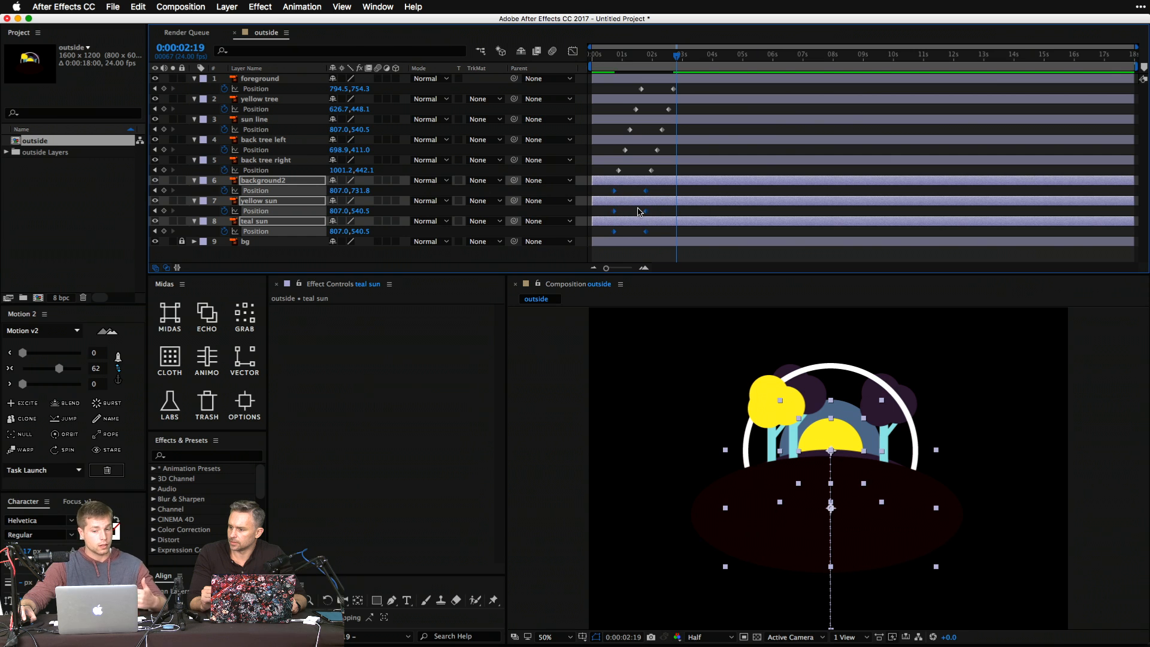
pyautogui.moveTo(671, 240); pyautogui.dragTo(602, 201)
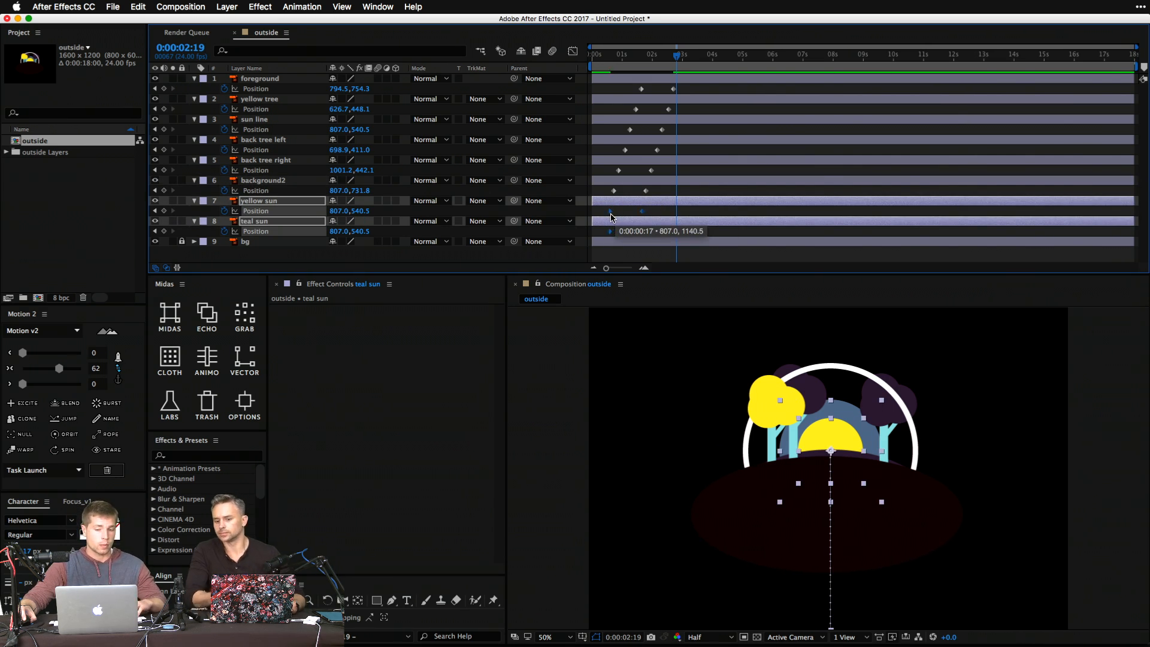
pyautogui.moveTo(650, 212); pyautogui.dragTo(645, 212)
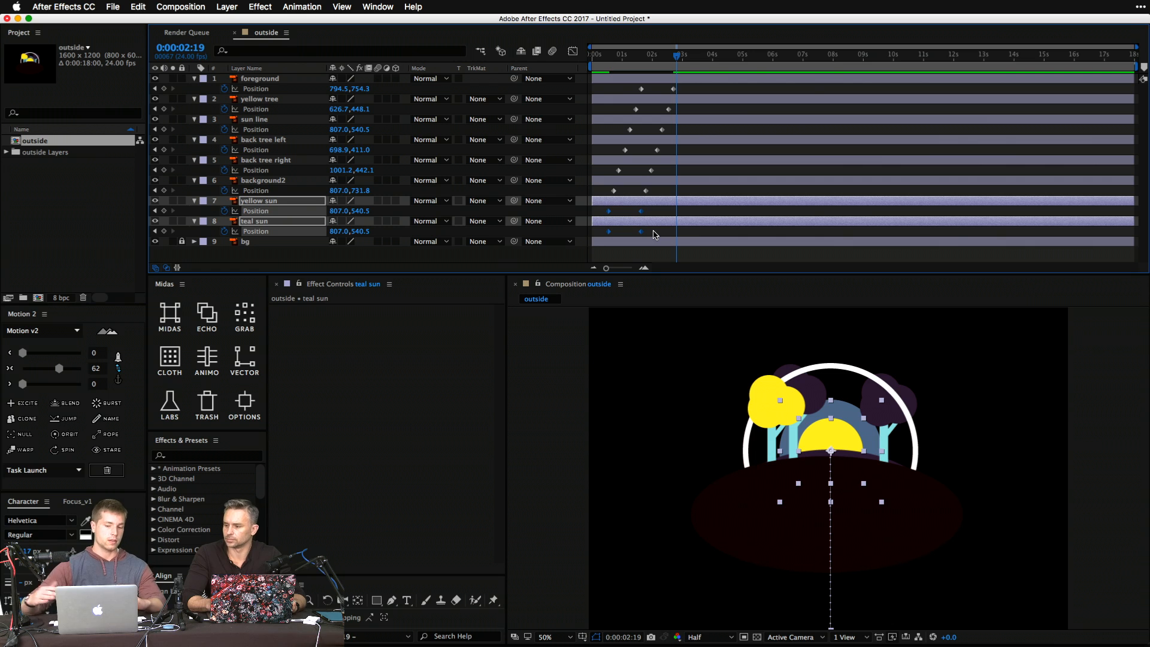
pyautogui.click(654, 234)
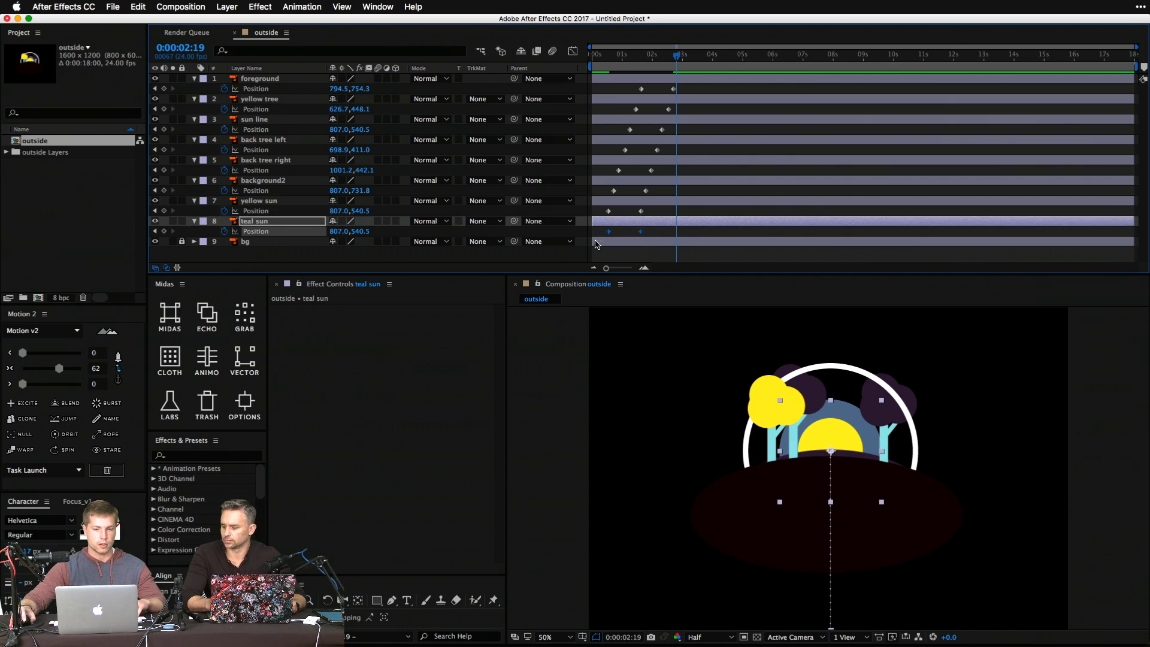
pyautogui.moveTo(608, 231); pyautogui.dragTo(604, 231)
# Play the staggered rise from 0:00:00:00 several times to check the timing of the layers.
pyautogui.moveTo(646, 57); pyautogui.dragTo(509, 70)
pyautogui.press('space')
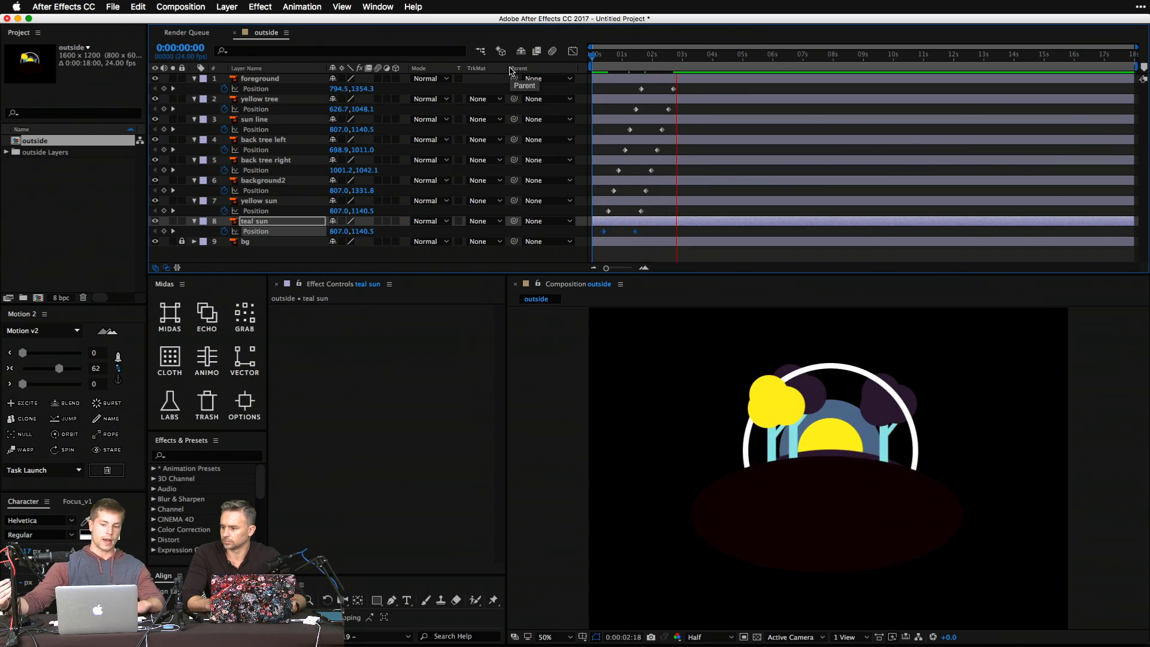
pyautogui.press('space')
pyautogui.press('space')
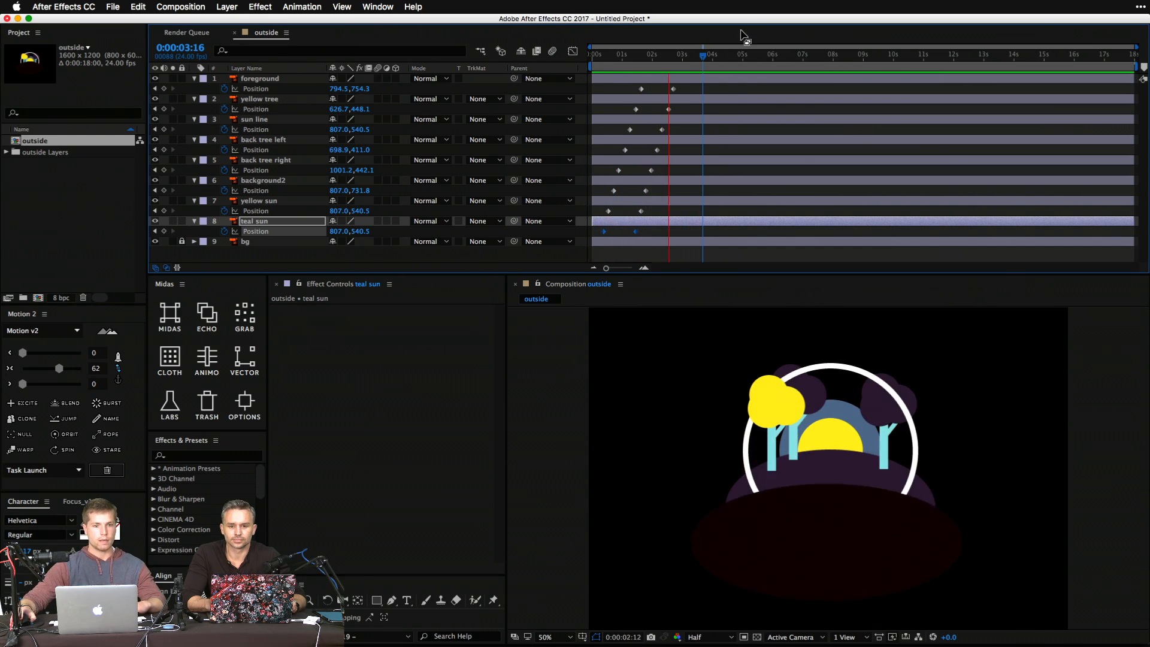
pyautogui.press('space')
pyautogui.press('space')
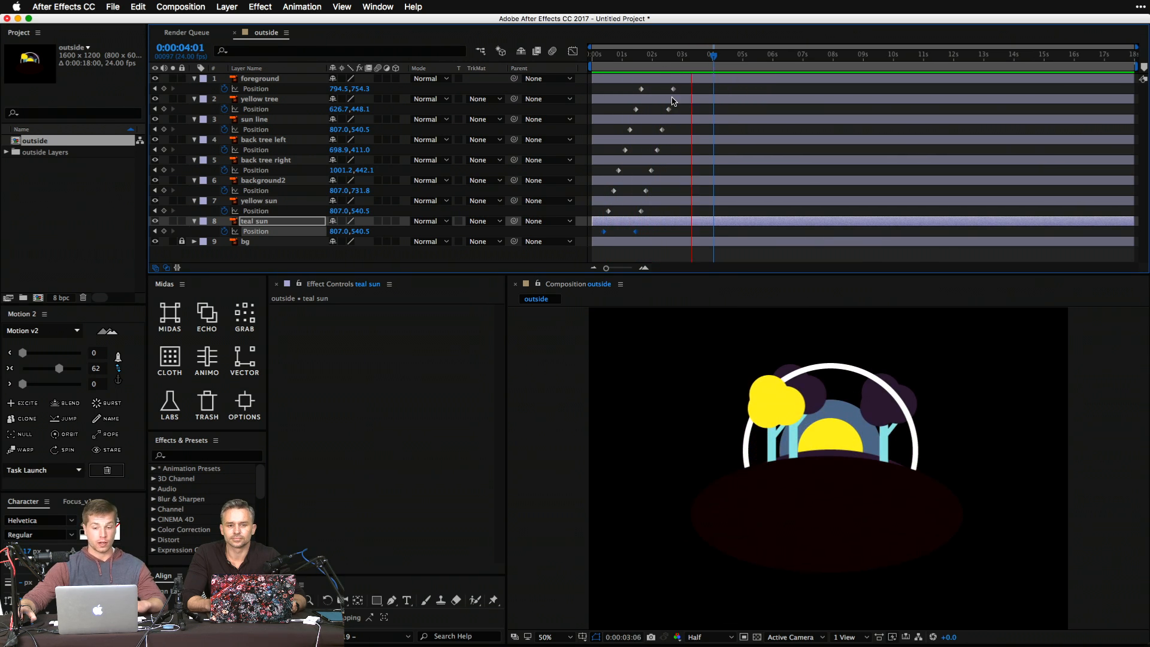
pyautogui.press('space')
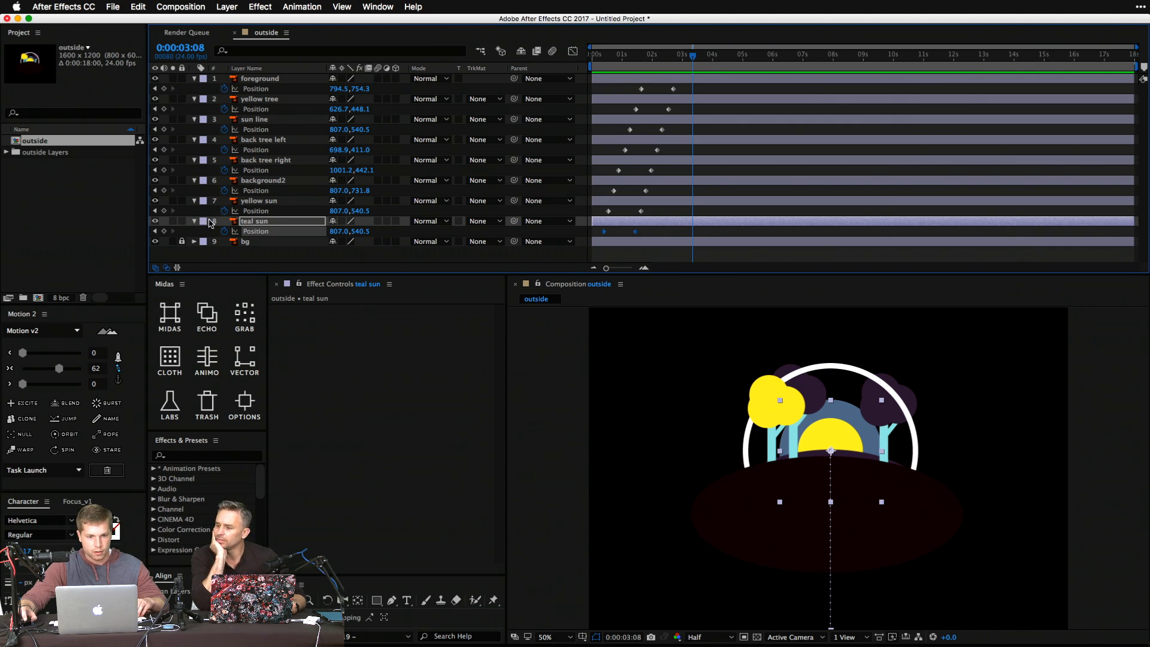
# Remove the teal sun's Position keyframes and set a fresh Position keyframe on it at 0:00:03:08.
pyautogui.click(224, 232)
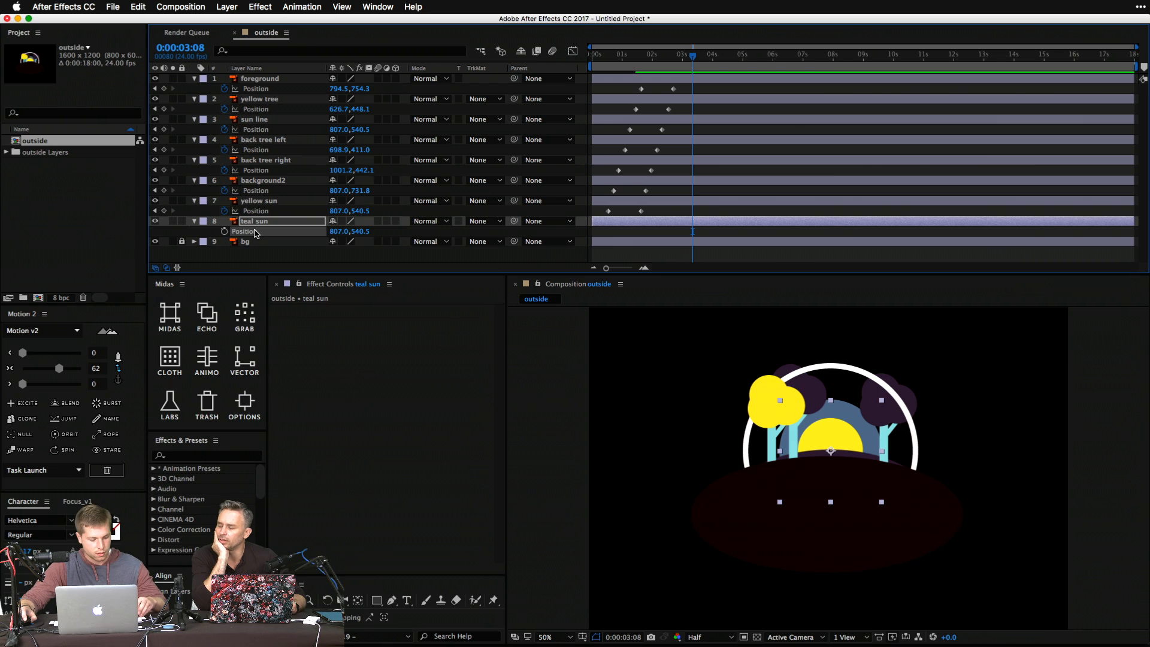
pyautogui.click(248, 230)
pyautogui.press('u')
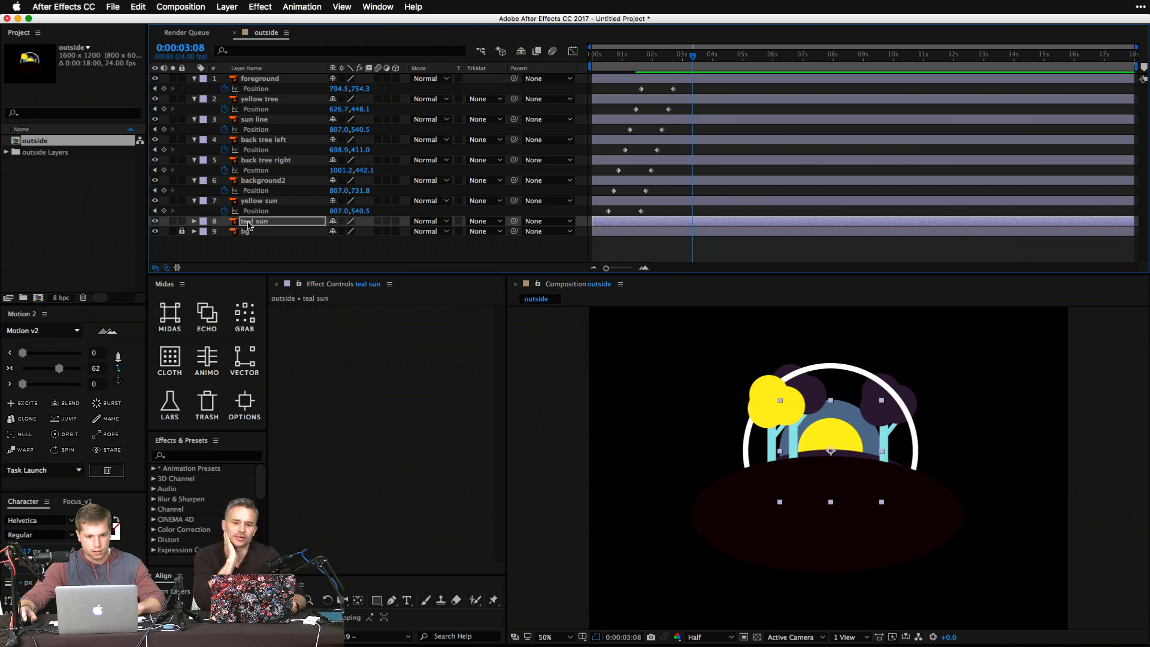
pyautogui.press('p')
pyautogui.click(225, 231)
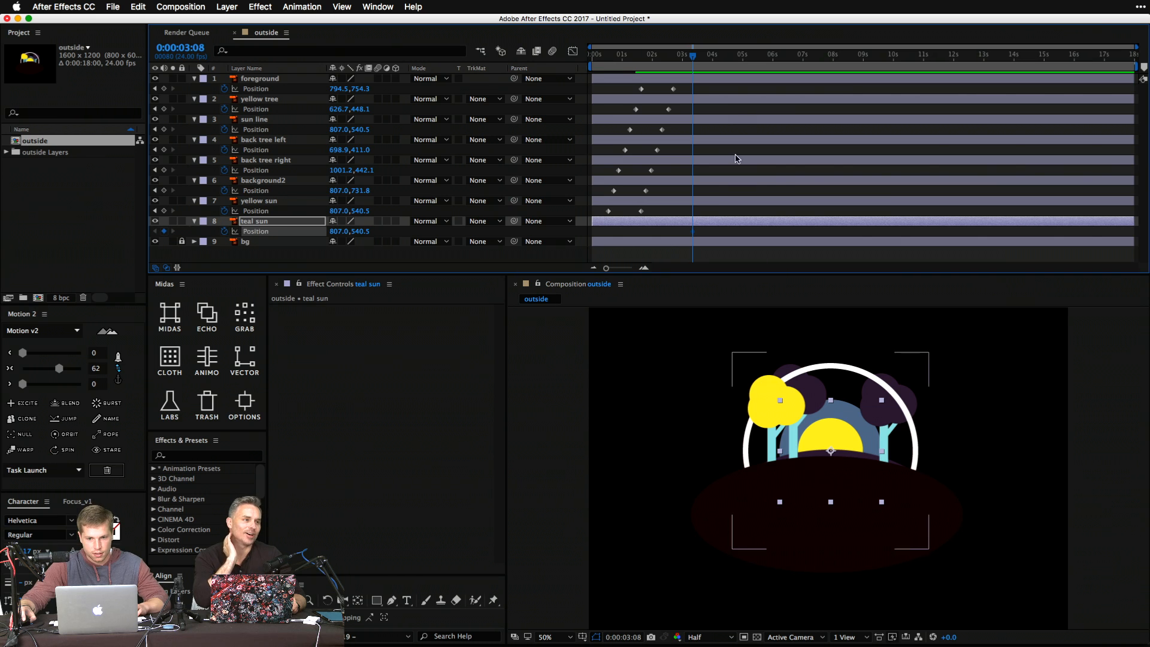
# Move the teal sun's Position keyframe to just before the yellow sun's second one, and add a start keyframe with Position Y at 1076.5.
pyautogui.moveTo(693, 233); pyautogui.dragTo(636, 233)
pyautogui.click(597, 64)
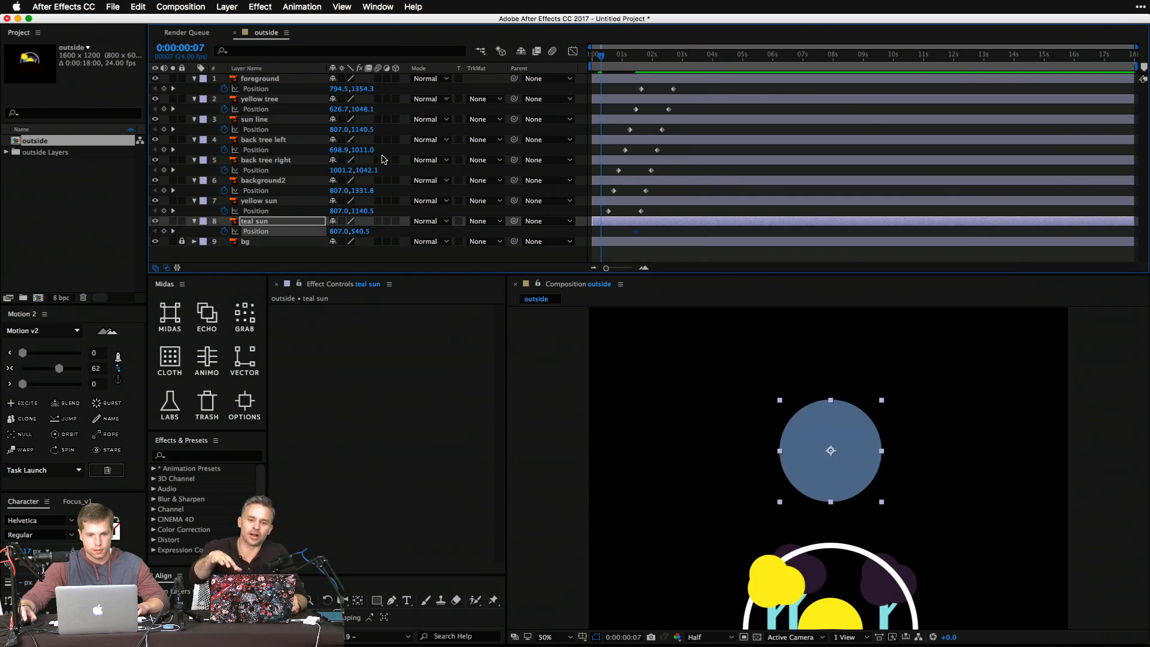
pyautogui.moveTo(366, 231); pyautogui.dragTo(590, 84)
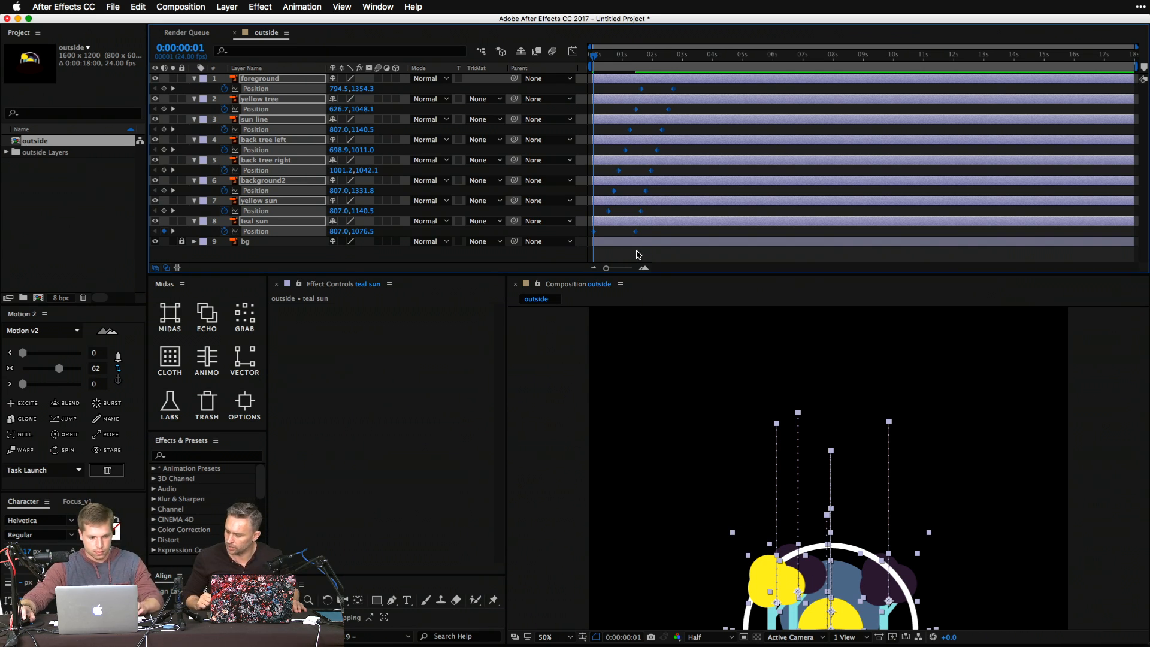
# Maximize the timeline to examine the staggered Position keyframes, restore the workspace and deselect all layers.
pyautogui.press('`')
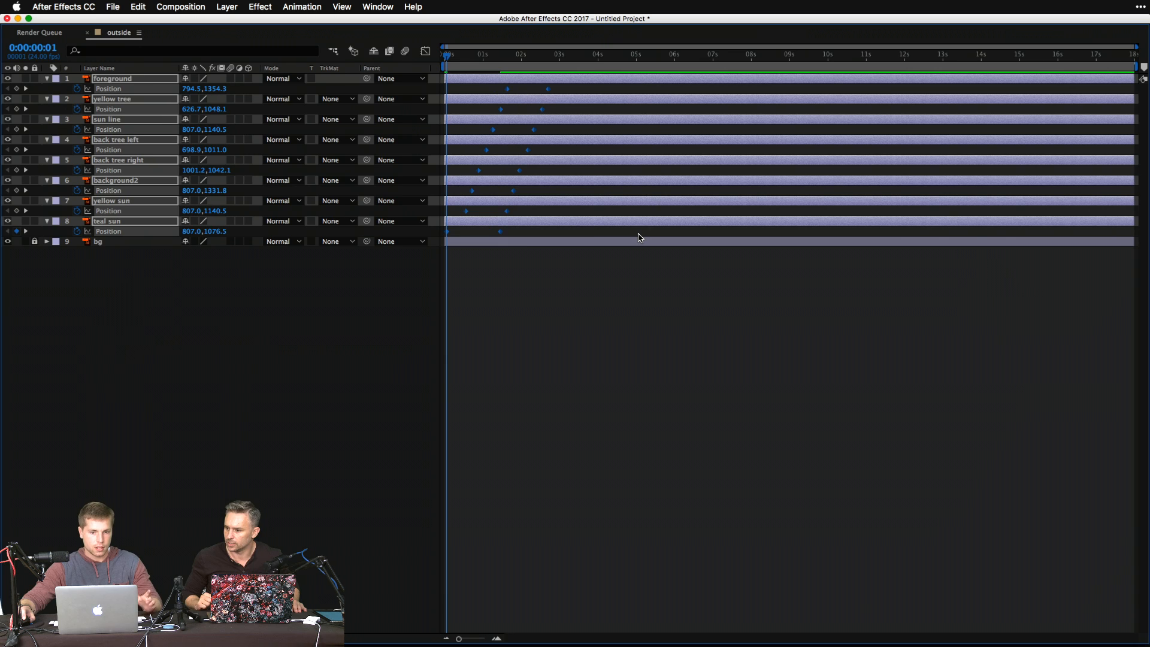
pyautogui.press('`')
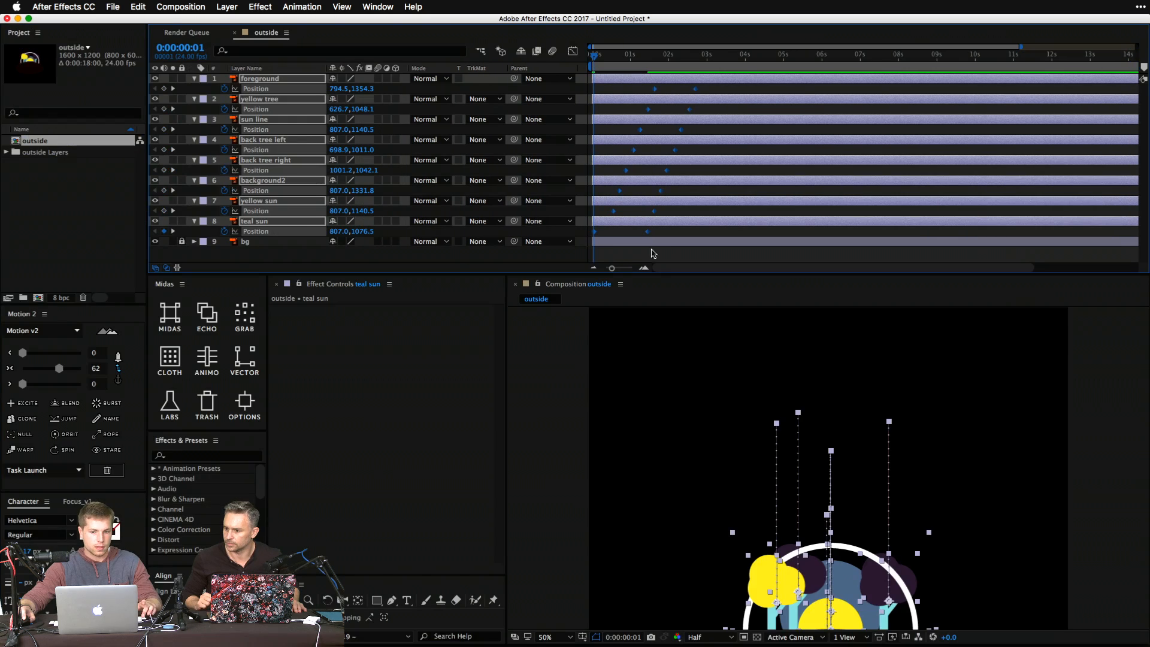
pyautogui.click(539, 332)
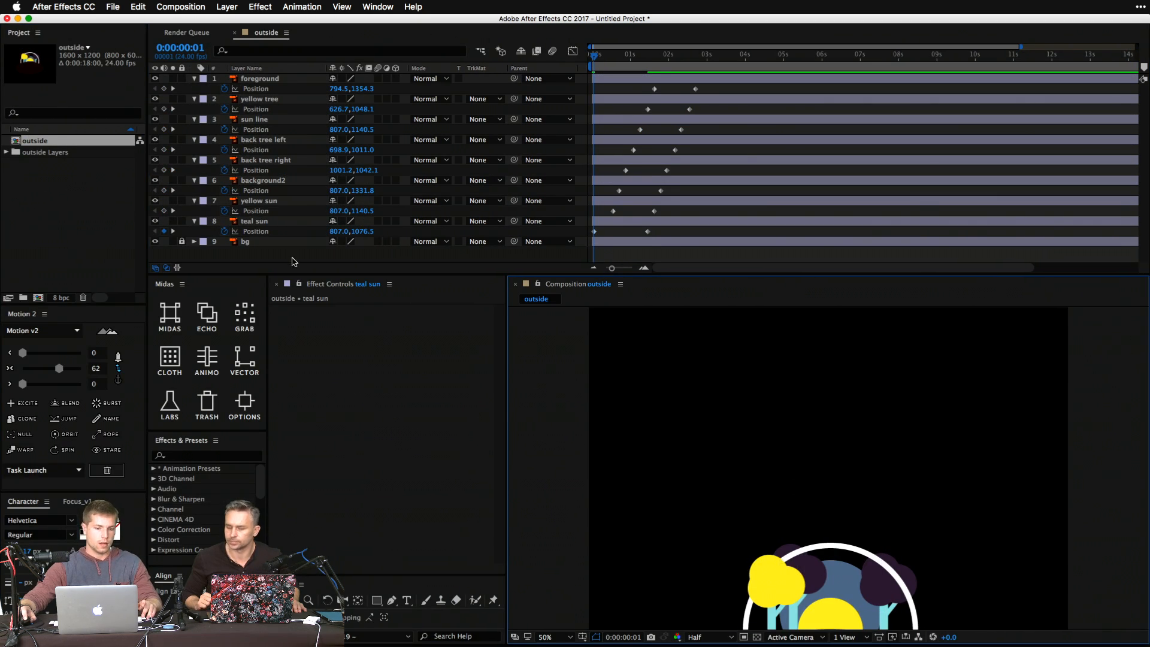
pyautogui.click(293, 262)
pyautogui.click(333, 346)
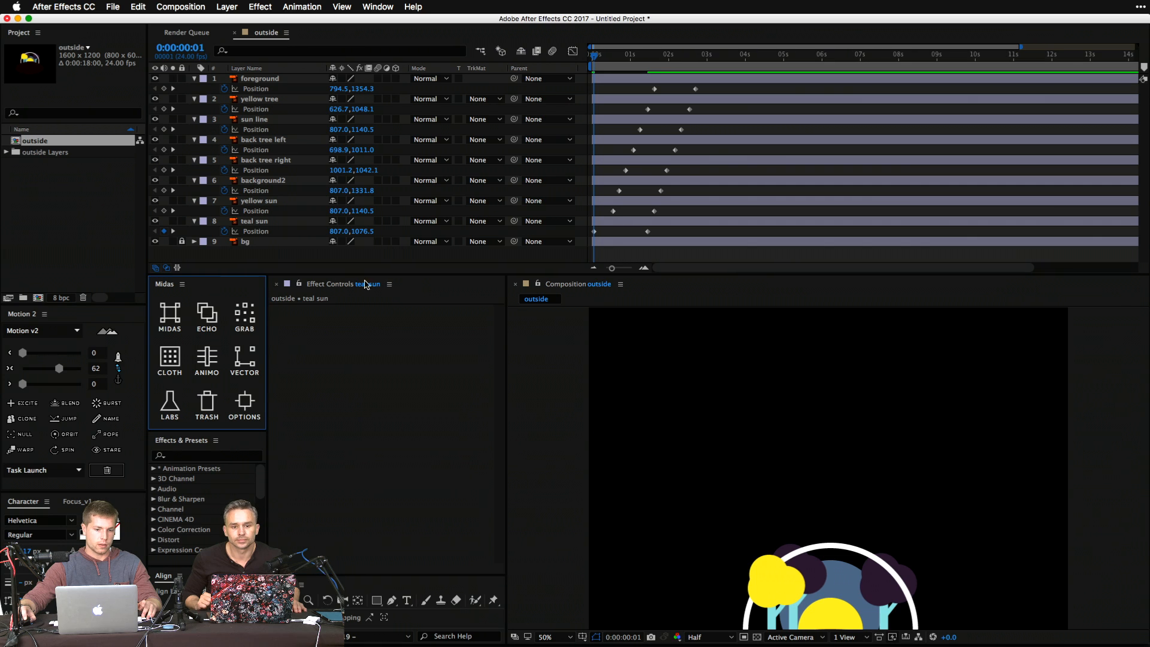
# Maximize the composition view to examine the start of the rise frame by frame, and restore the workspace.
pyautogui.click(401, 401)
pyautogui.click(551, 383)
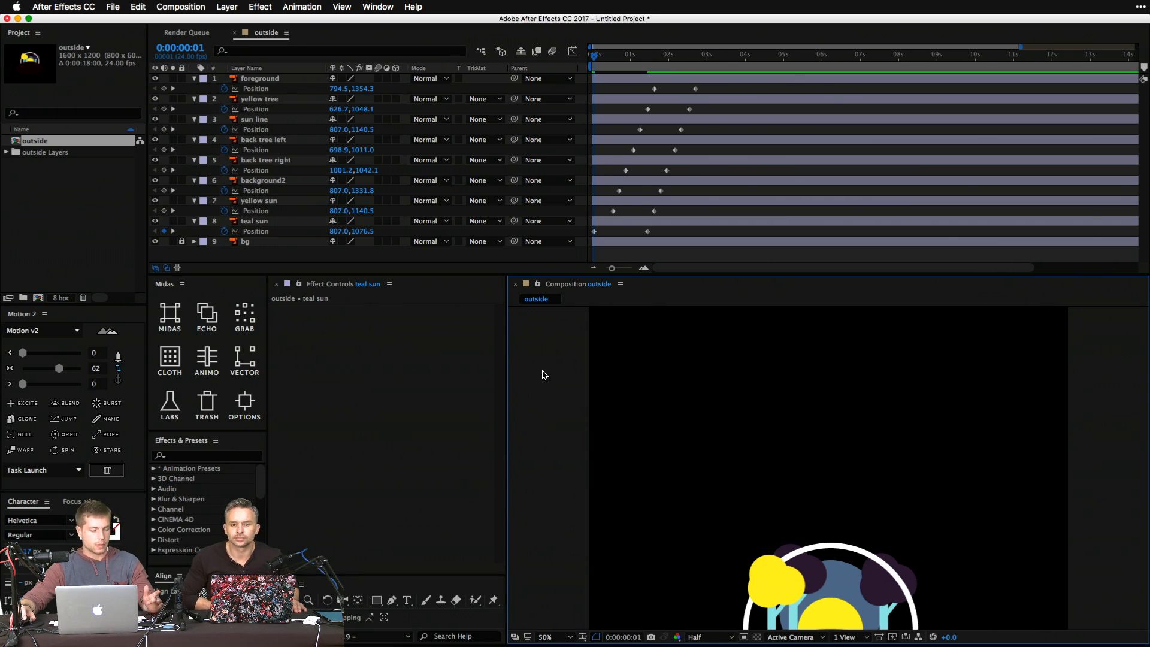
pyautogui.press('`')
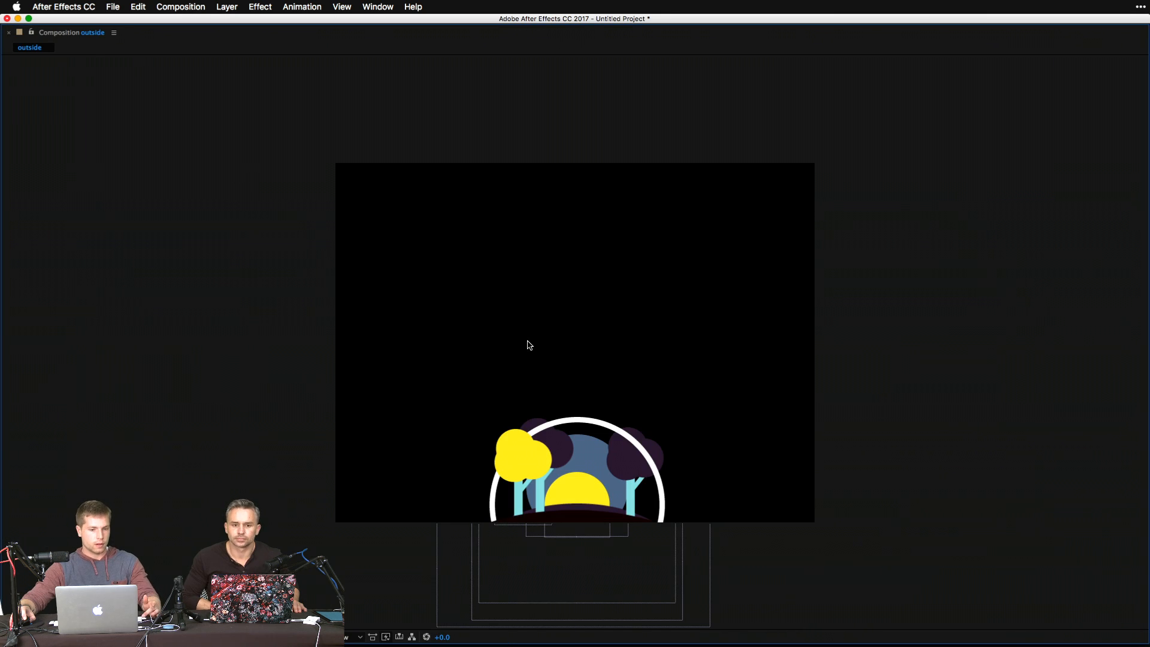
pyautogui.press('.')
pyautogui.press(',')
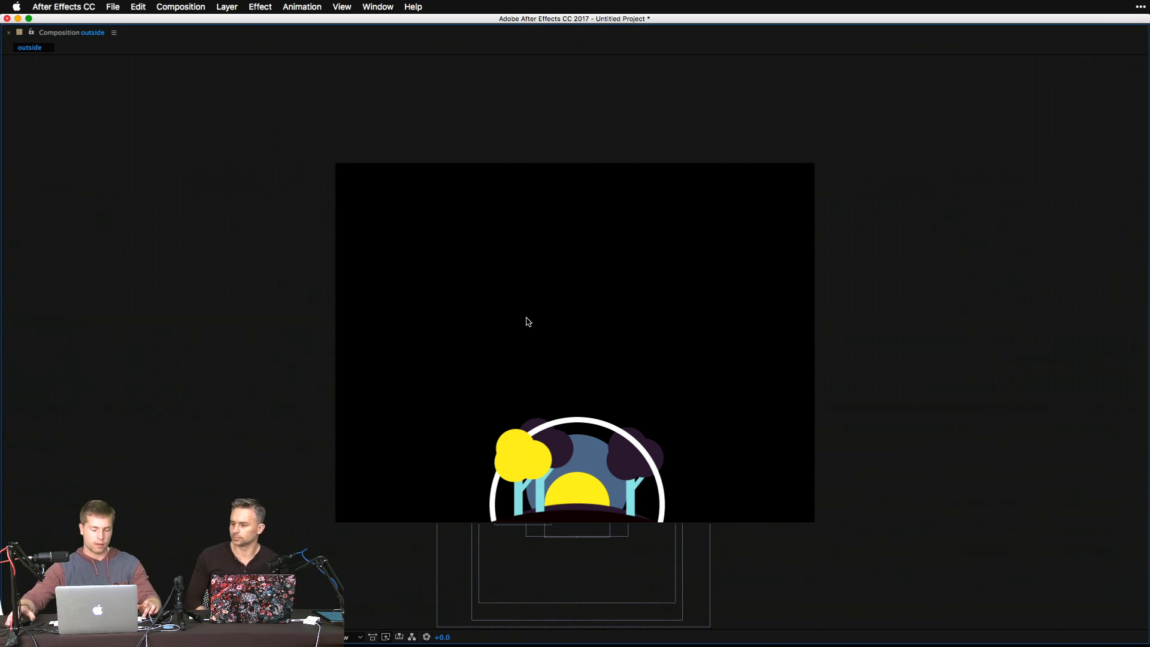
pyautogui.press('`')
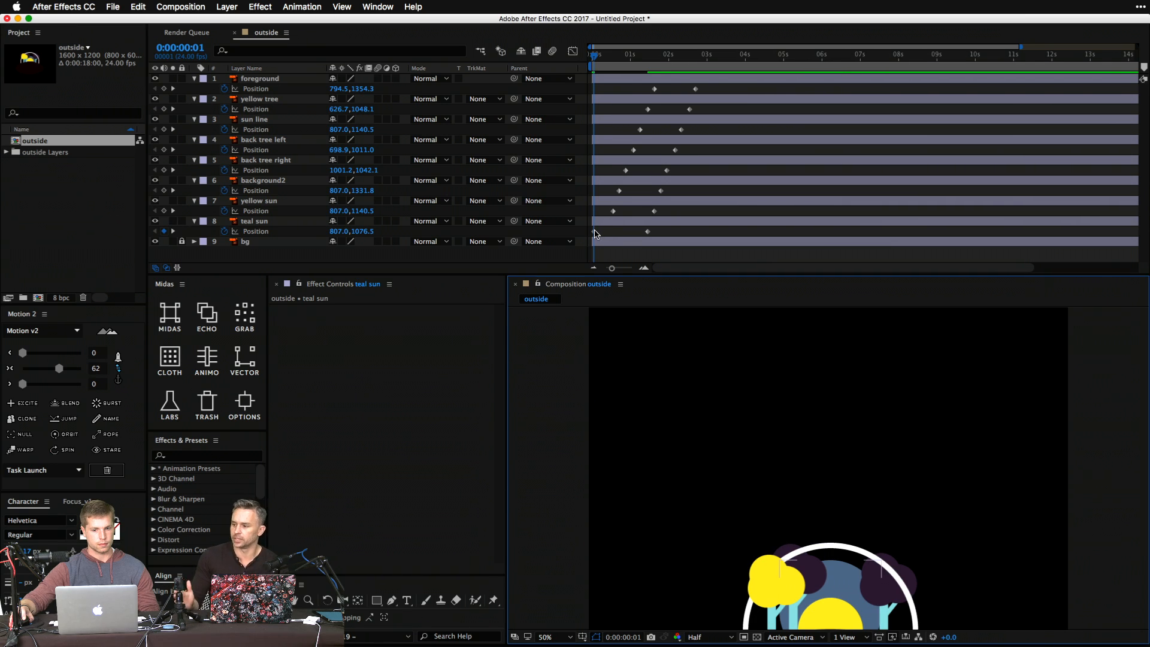
# Try shifting the teal sun's first Position keyframe a few frames later, and undo the move.
pyautogui.moveTo(594, 231); pyautogui.dragTo(601, 232)
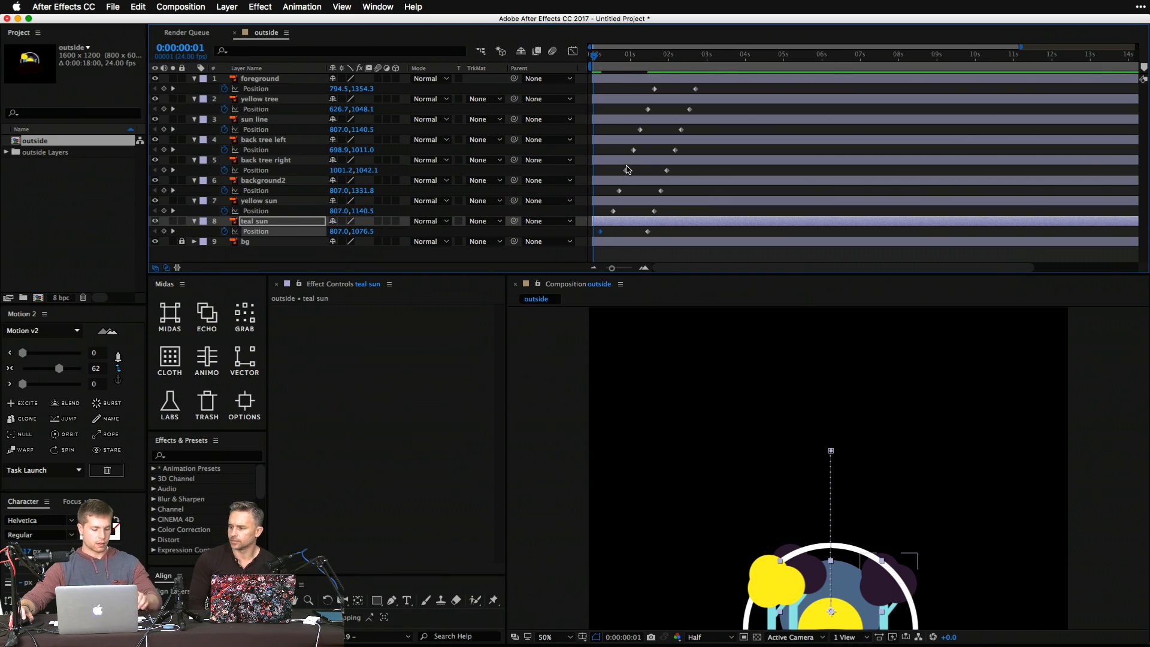
pyautogui.moveTo(675, 223); pyautogui.dragTo(713, 191)
pyautogui.press('super+z')
pyautogui.press('super+z')
pyautogui.press('super+z')
pyautogui.press('super+z')
pyautogui.press('super+z')
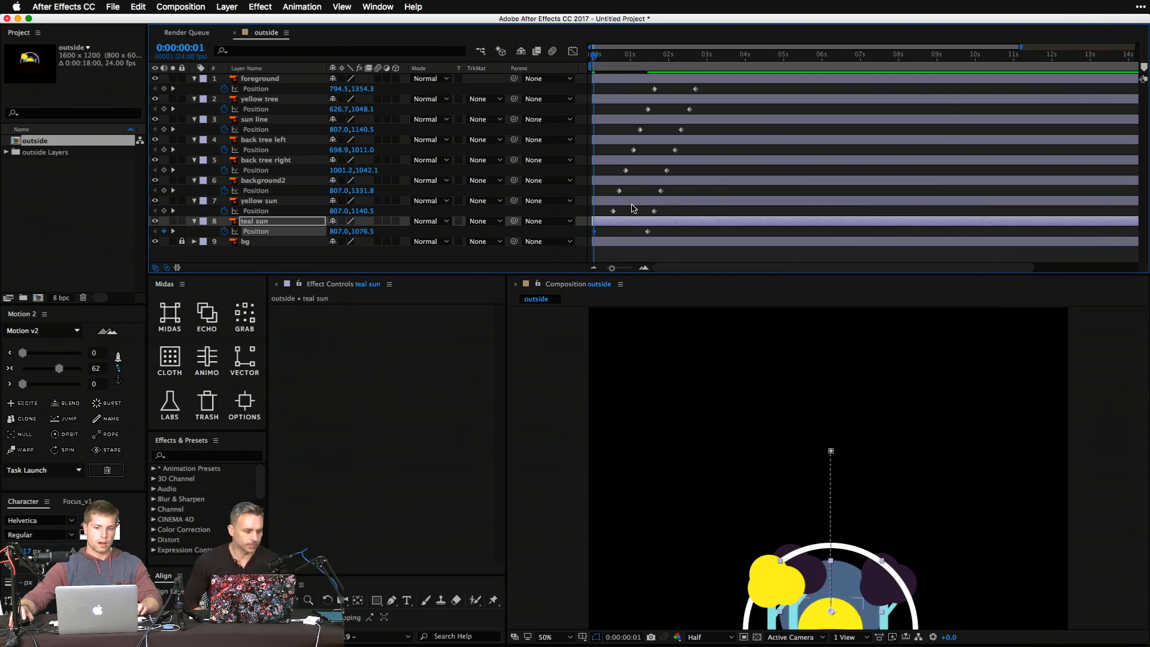
# Undo the keyframe staggering back to the point where all layers' Position keyframes line up before 0:00:02:19.
pyautogui.press('super+z')
pyautogui.press('super+z')
pyautogui.press('super+z')
pyautogui.press('super+z')
pyautogui.press('super+z')
pyautogui.press('super+z')
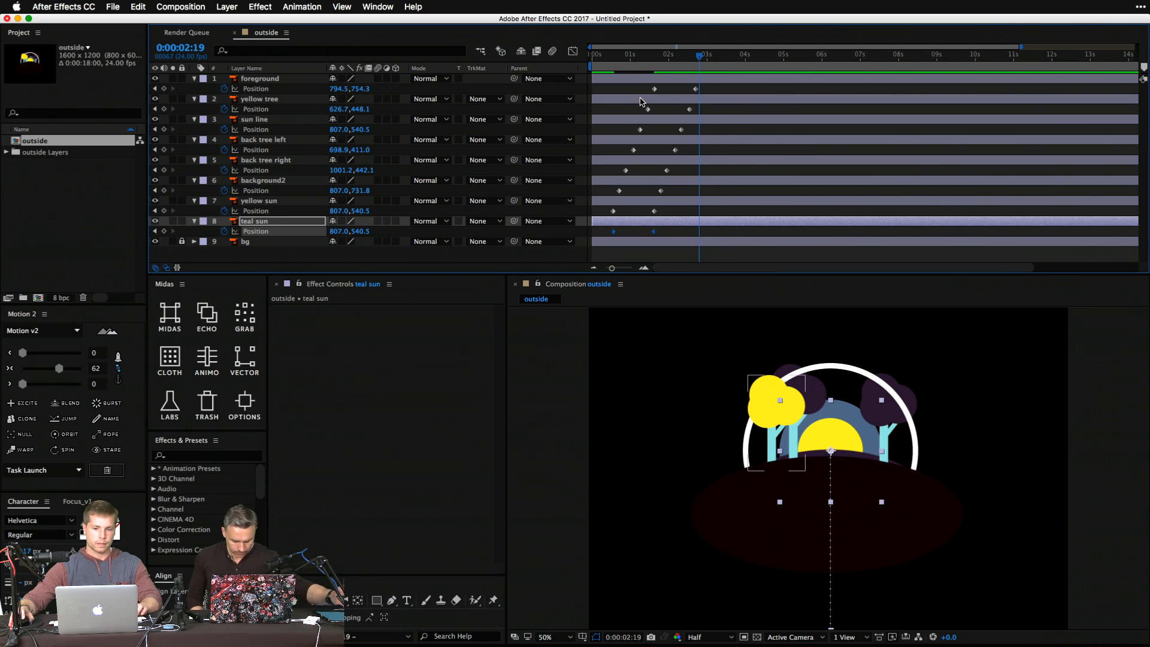
pyautogui.press('super+z')
pyautogui.press('super+z')
pyautogui.press('super+z')
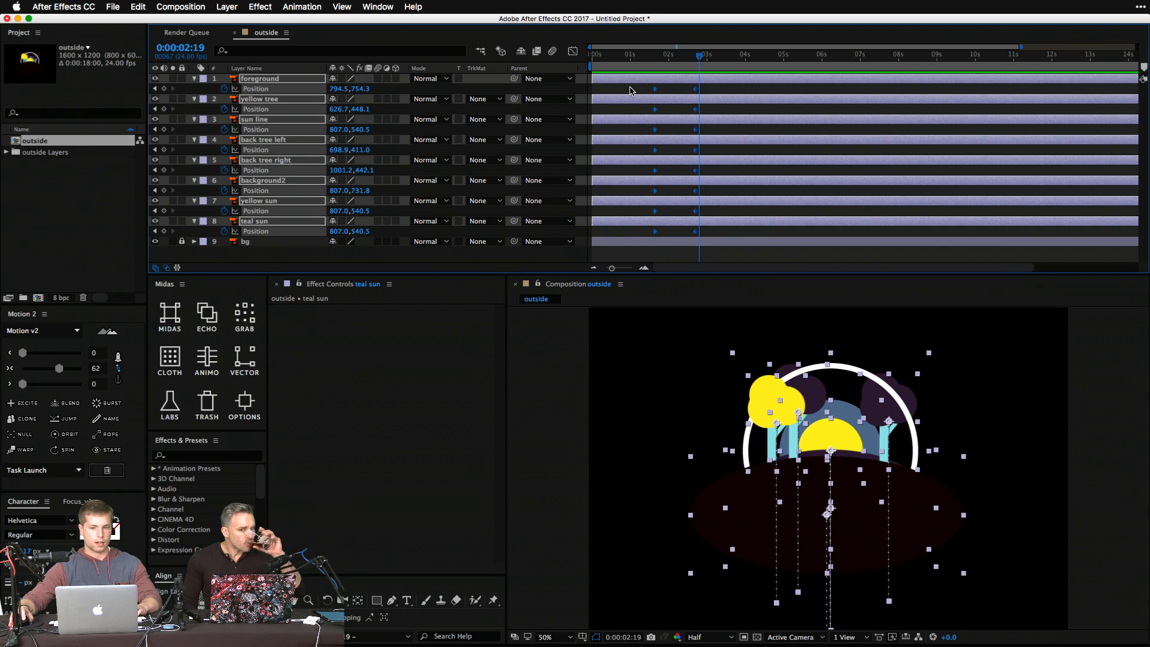
pyautogui.press('super+z')
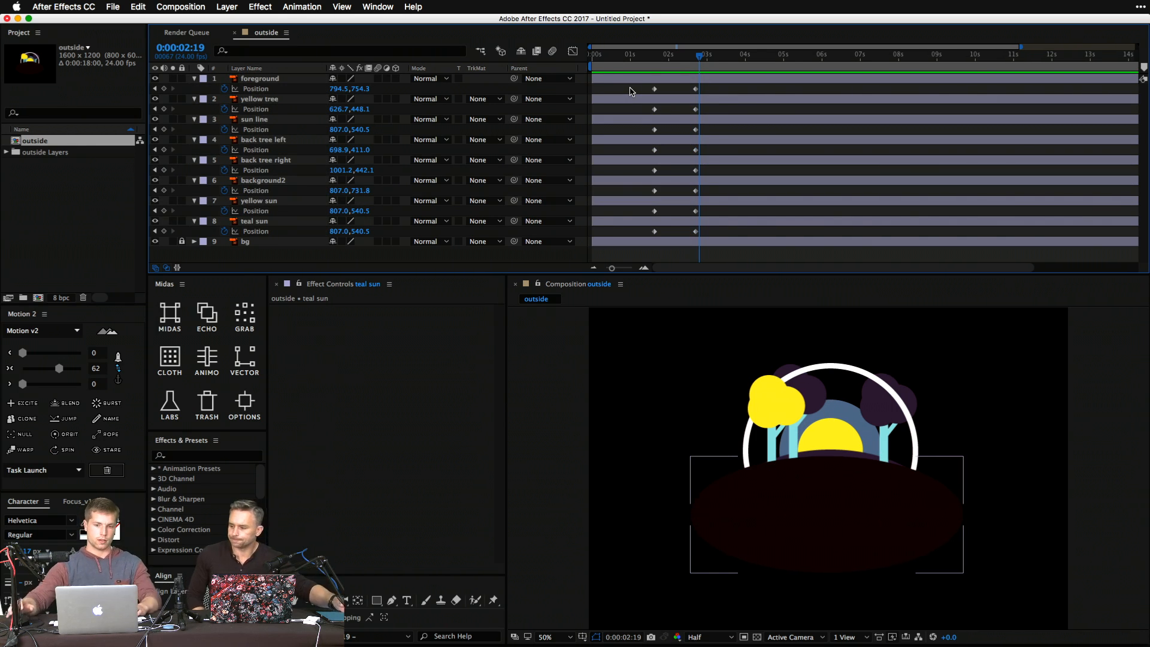
# Try staggering the yellow tree, sun line and back tree left by sliding their layer bars later, and undo the last shift.
pyautogui.moveTo(631, 99); pyautogui.dragTo(652, 172)
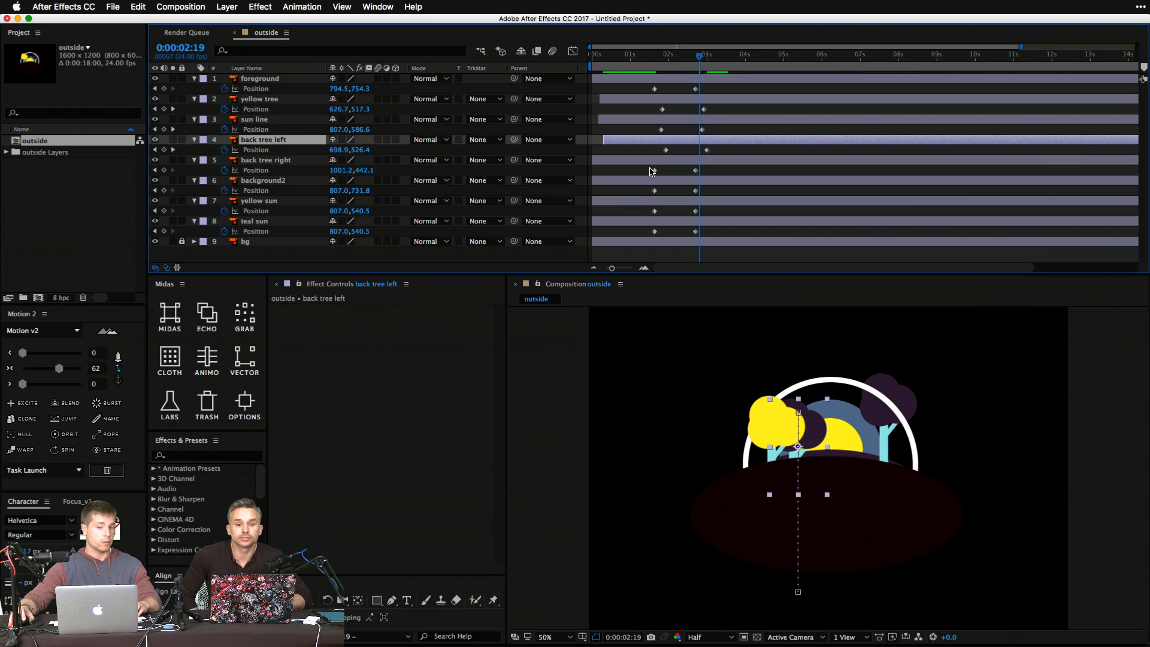
pyautogui.click(645, 160)
pyautogui.press('super+z')
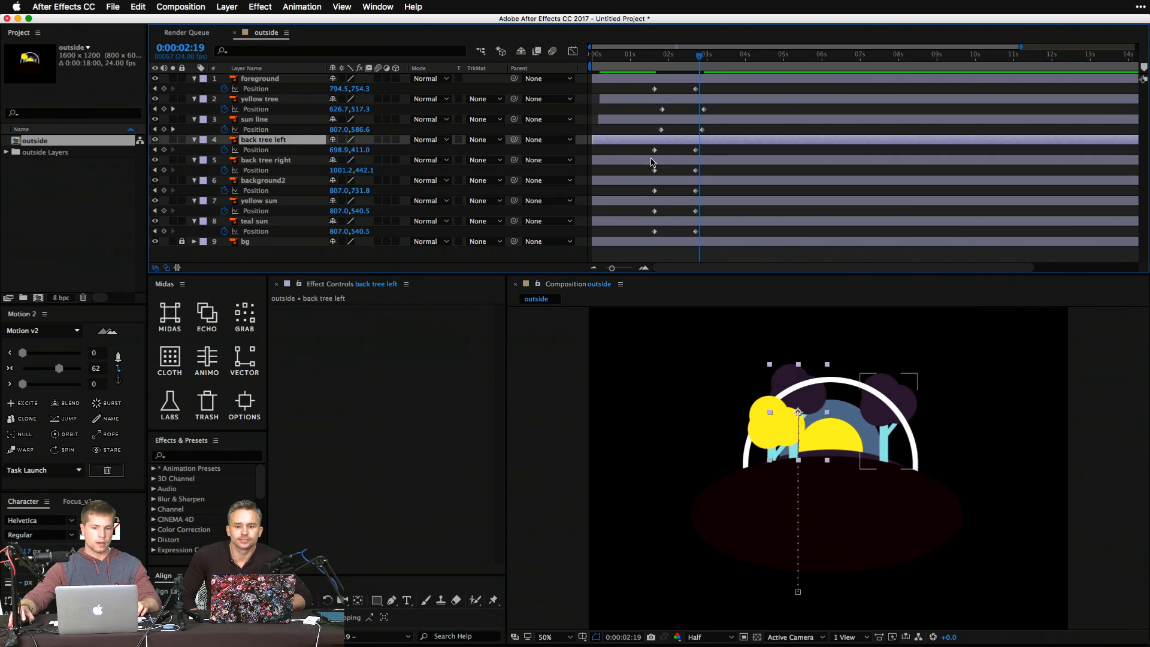
# Undo the sun line and yellow tree shifts and the last shared move of the Position keyframes.
pyautogui.press('super+z')
pyautogui.press('super+z')
pyautogui.press('super+z')
# Trim the ends of all selected layers at 0:00:00:16 and sequence them without overlap.
pyautogui.click(618, 60)
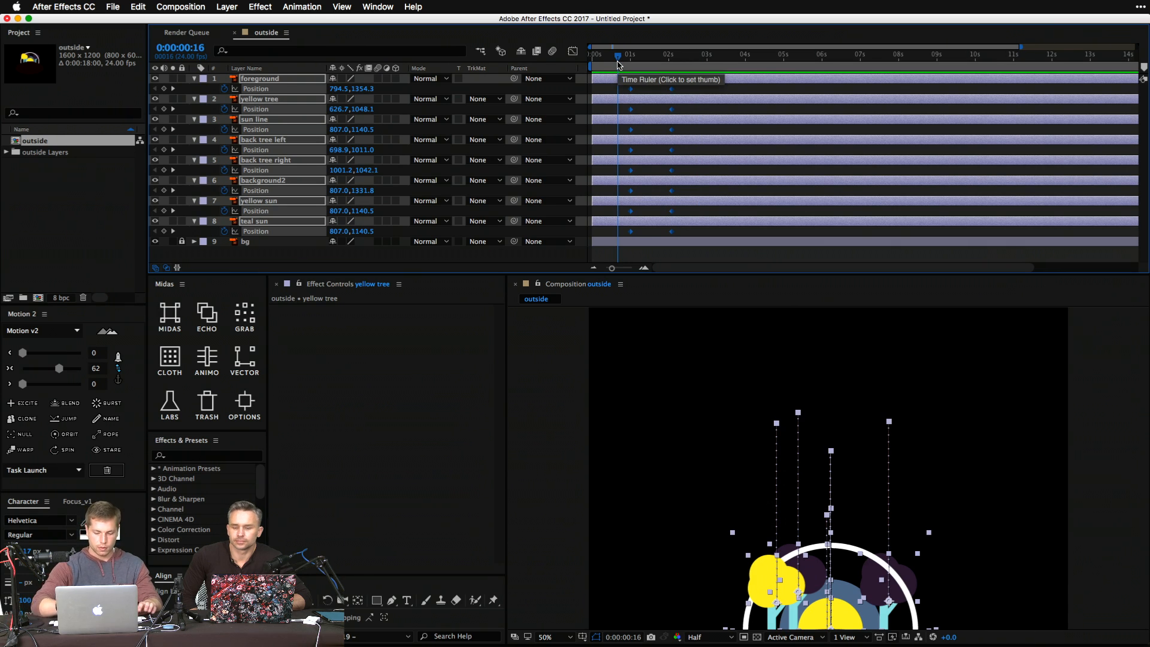
pyautogui.hotkey('alt', ']')
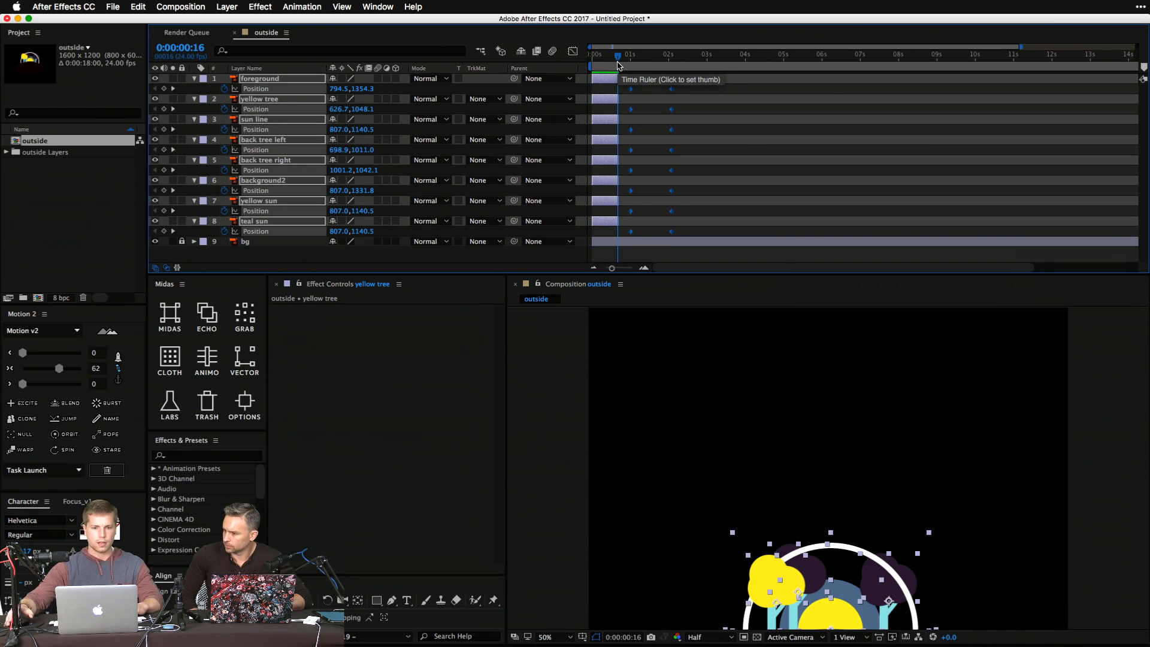
pyautogui.rightClick(277, 79)
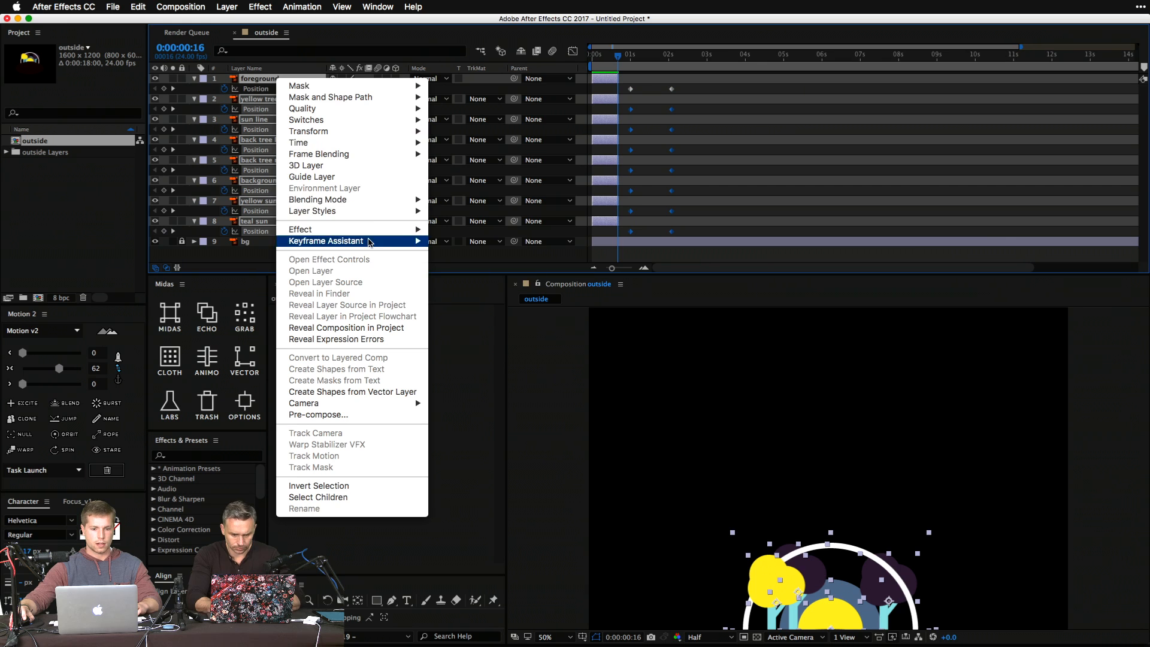
pyautogui.moveTo(377, 240)
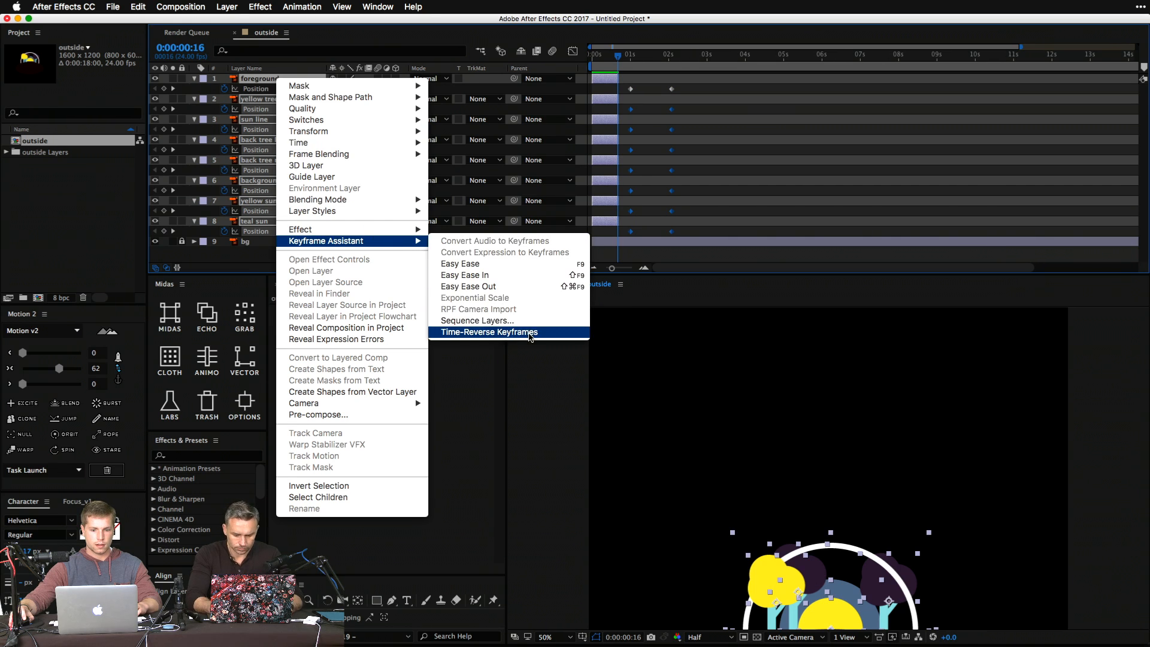
pyautogui.click(527, 321)
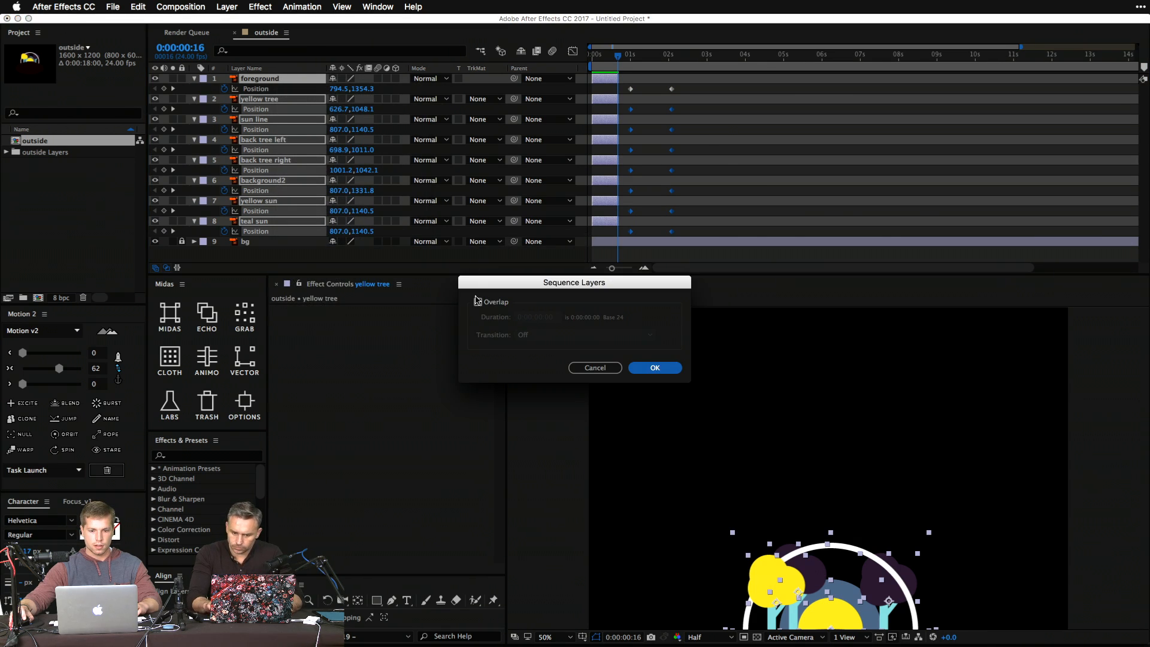
pyautogui.click(630, 369)
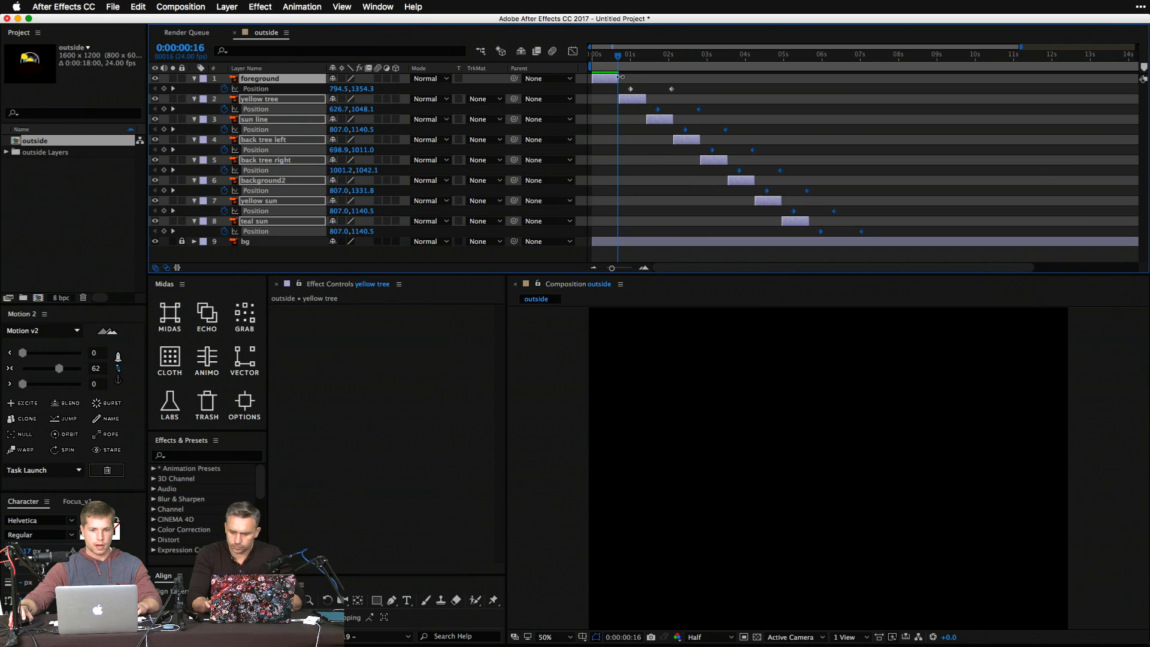
# Extend the sequenced layers to the end of the composition, and undo the extension, sequencing and trim.
pyautogui.moveTo(614, 76); pyautogui.dragTo(1138, 80)
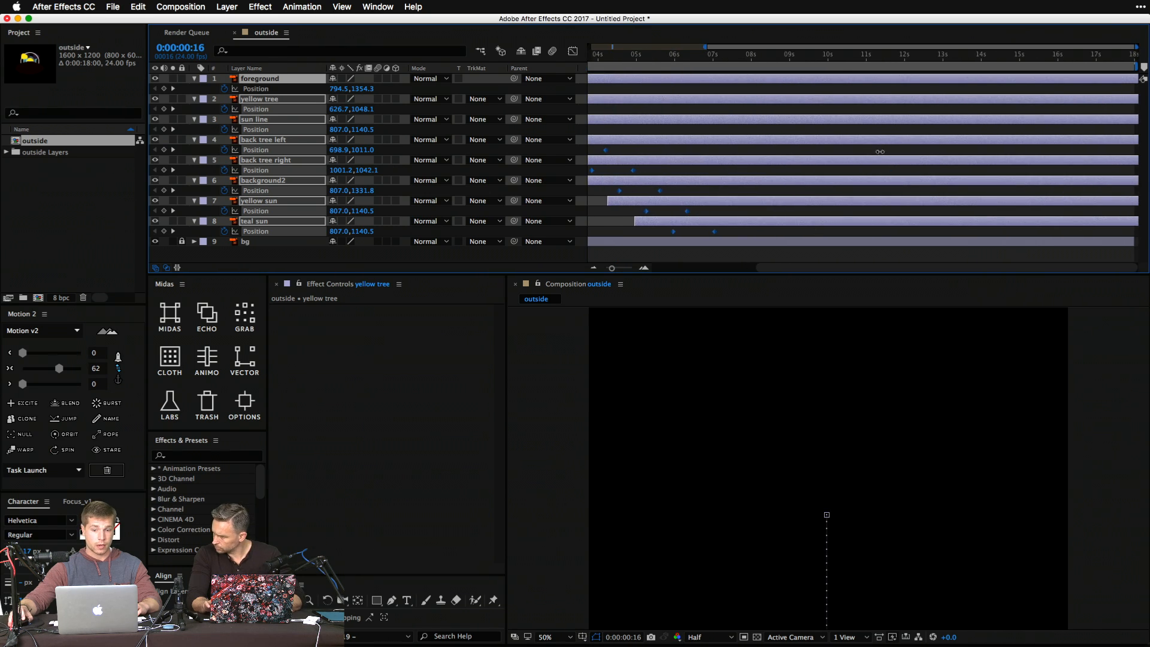
pyautogui.hscroll(-5, 779, 175)
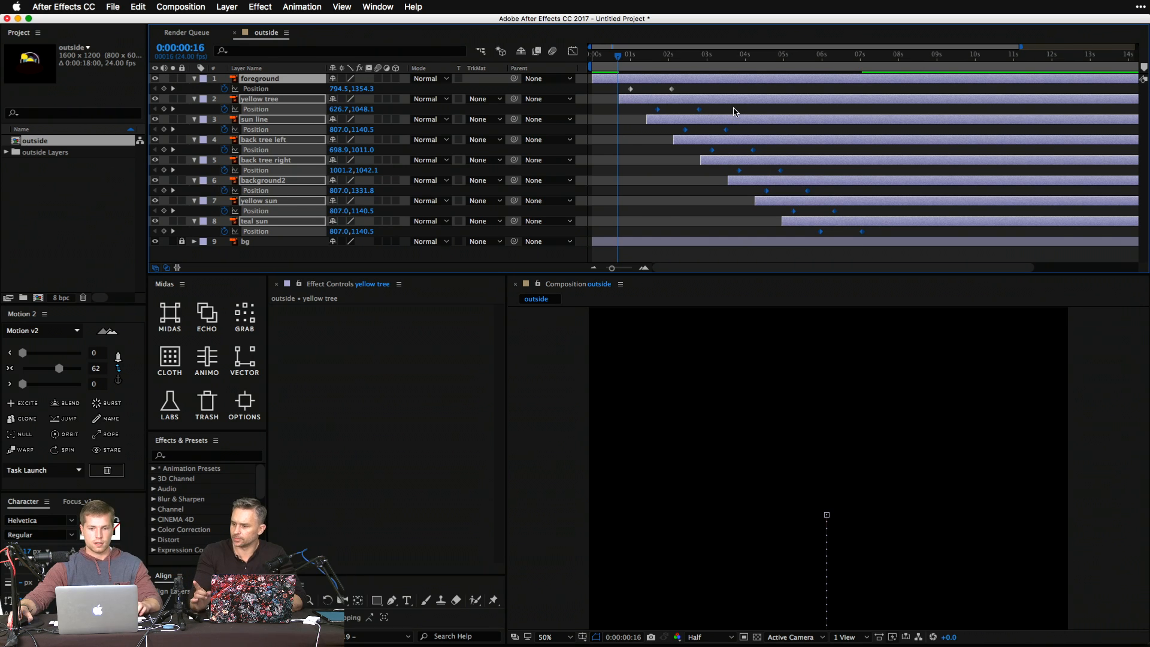
pyautogui.press('super+z')
pyautogui.press('super+z')
pyautogui.press('super+z')
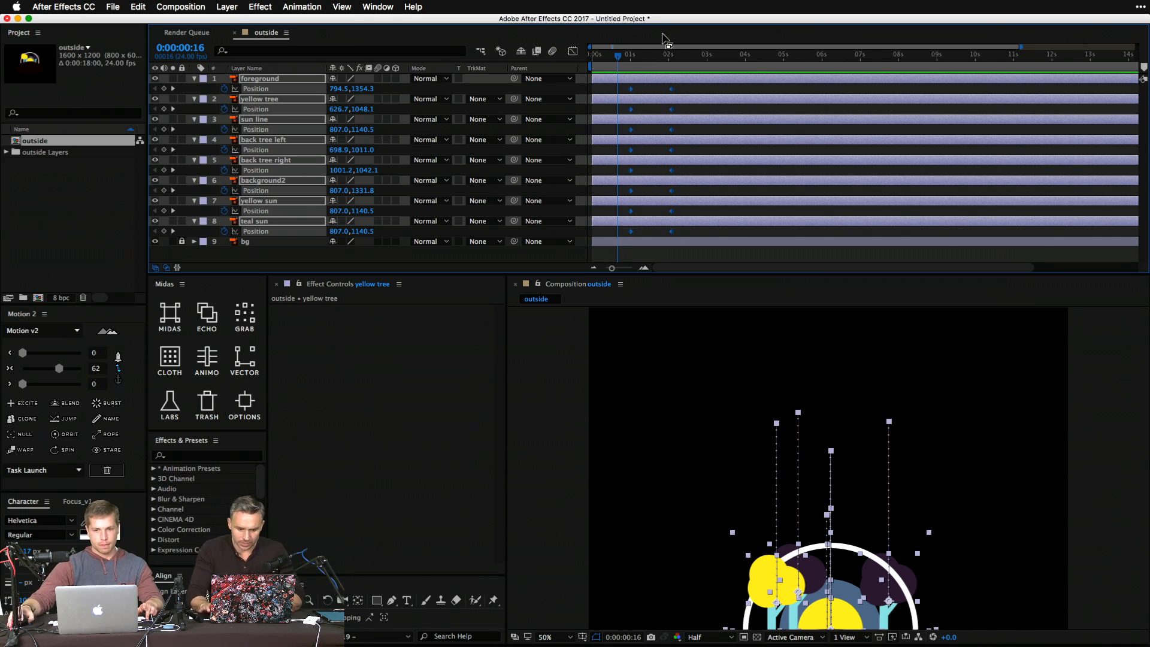
# Trim the ends of all selected layers at 0:00:00:23 and sequence them without overlap.
pyautogui.click(628, 63)
pyautogui.hotkey('alt', ']')
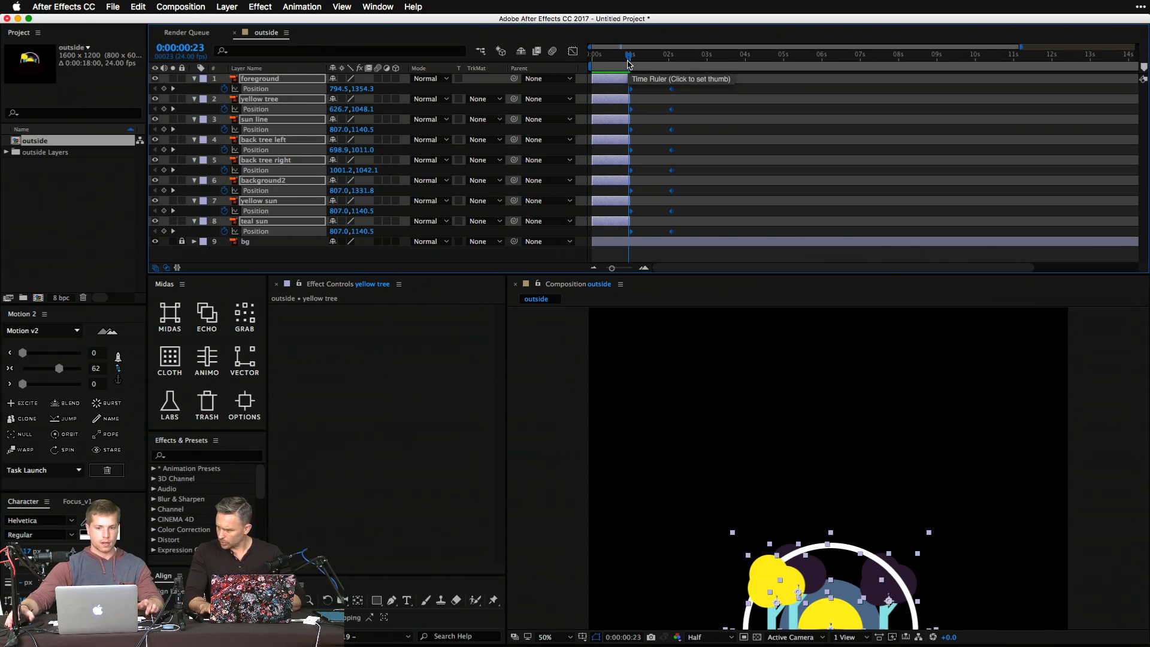
pyautogui.rightClick(271, 81)
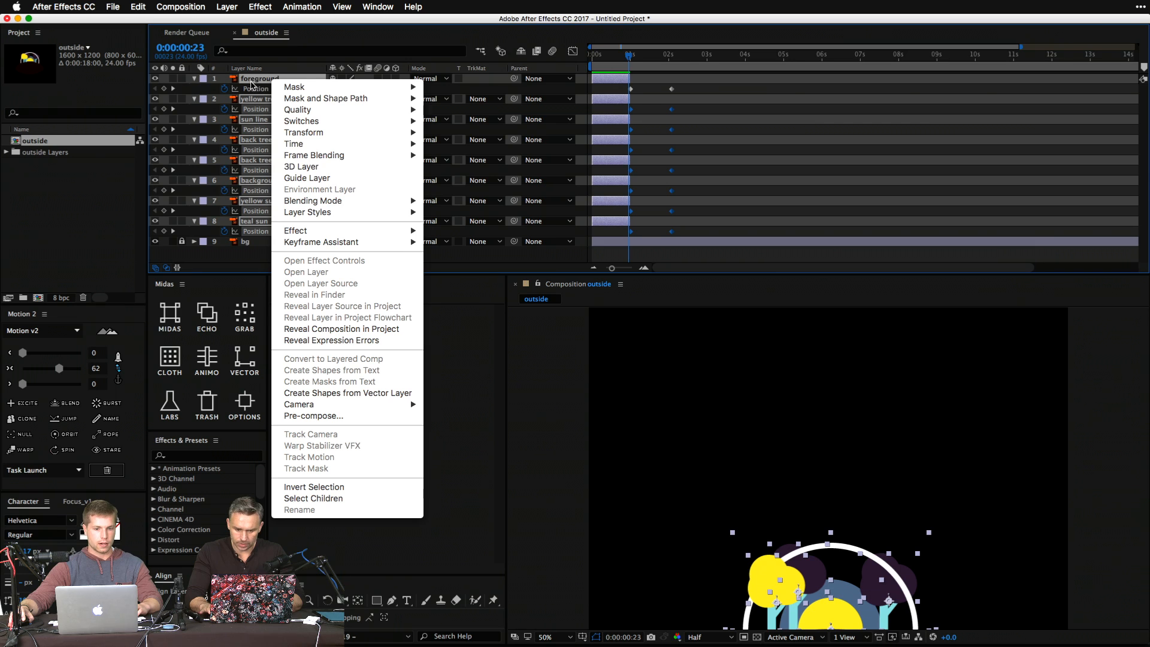
pyautogui.moveTo(319, 243)
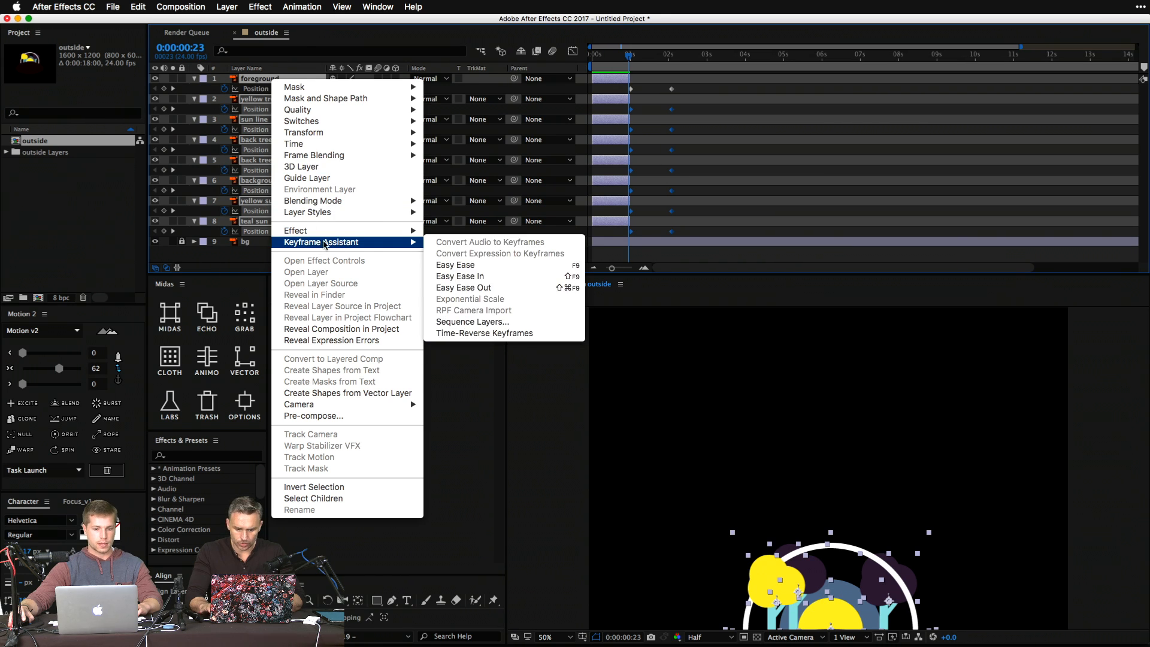
pyautogui.click(514, 321)
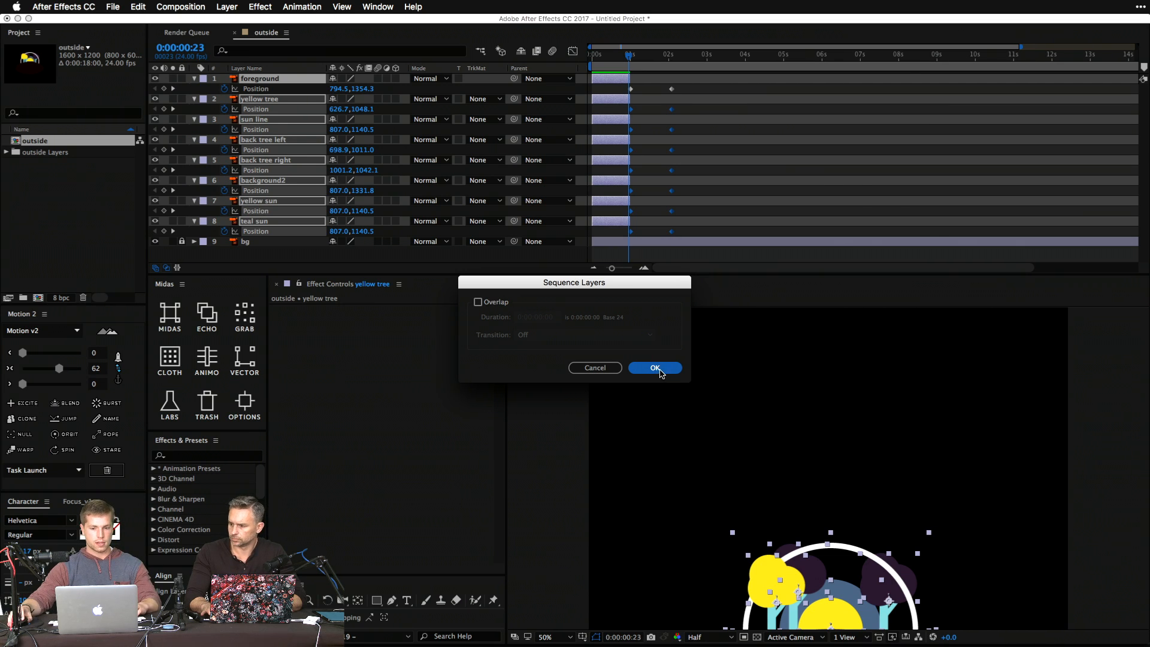
pyautogui.click(655, 368)
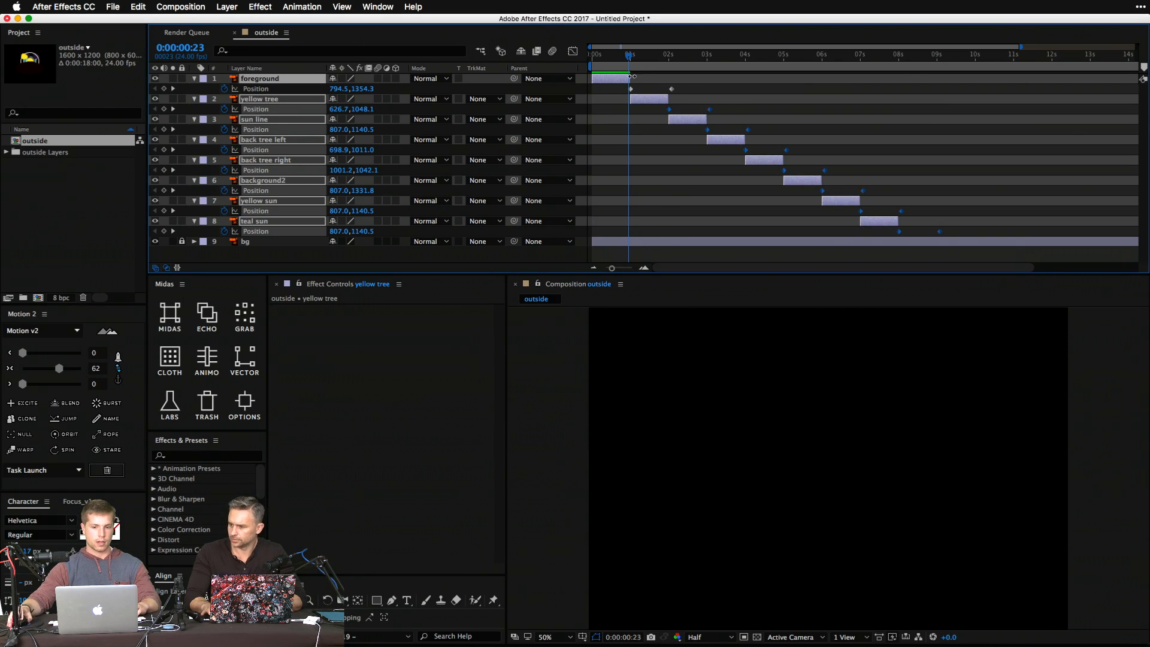
# Extend the sequenced layers in both directions to span the whole timeline, and scrub to 0:00:05:05 to preview the rise.
pyautogui.moveTo(632, 77); pyautogui.dragTo(1137, 78)
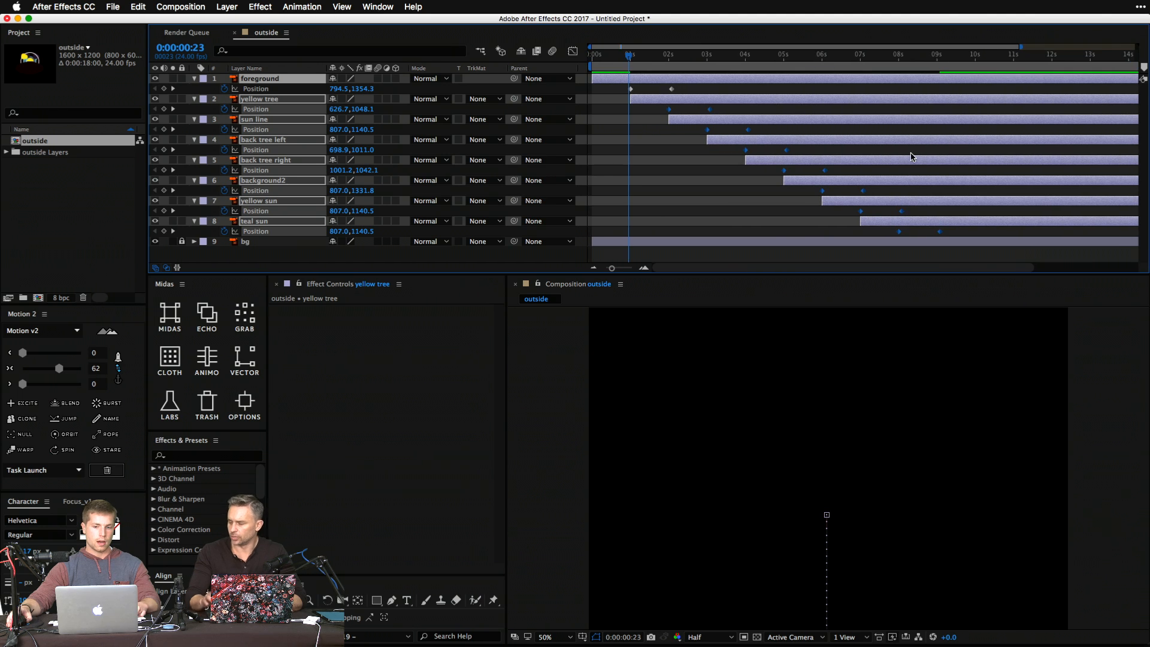
pyautogui.moveTo(631, 100); pyautogui.dragTo(315, 103)
pyautogui.press('pagedown')
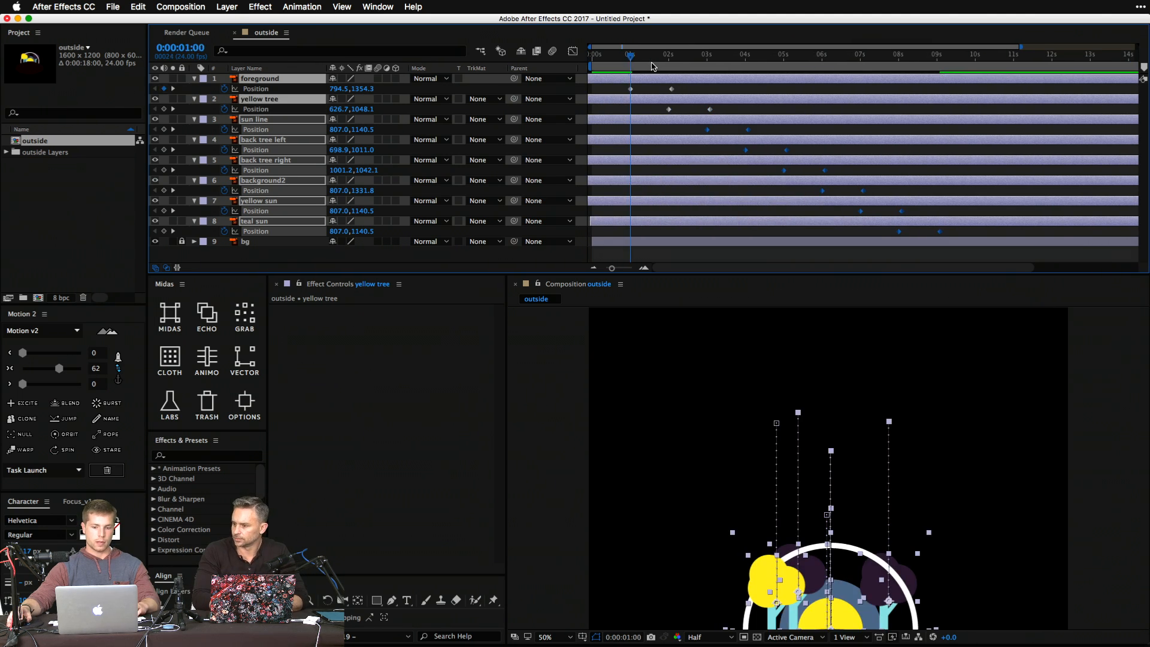
pyautogui.moveTo(652, 67); pyautogui.dragTo(753, 69)
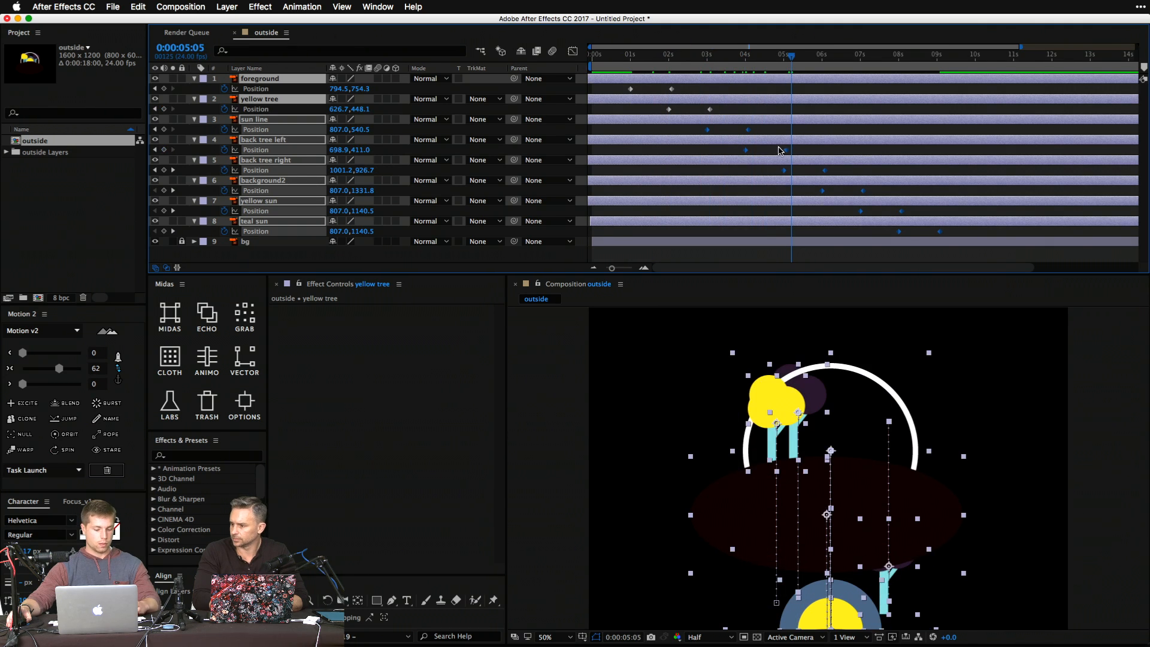
# Set the composition's background color to white.
pyautogui.press('super+k')
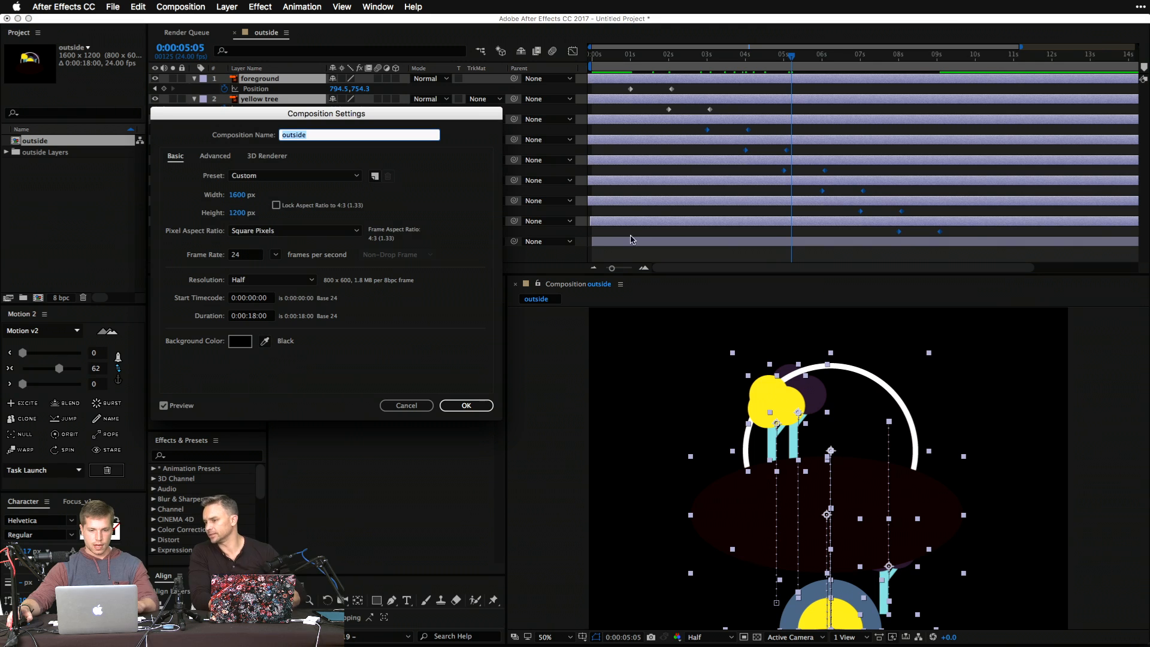
pyautogui.click(239, 344)
pyautogui.write('ffffff')
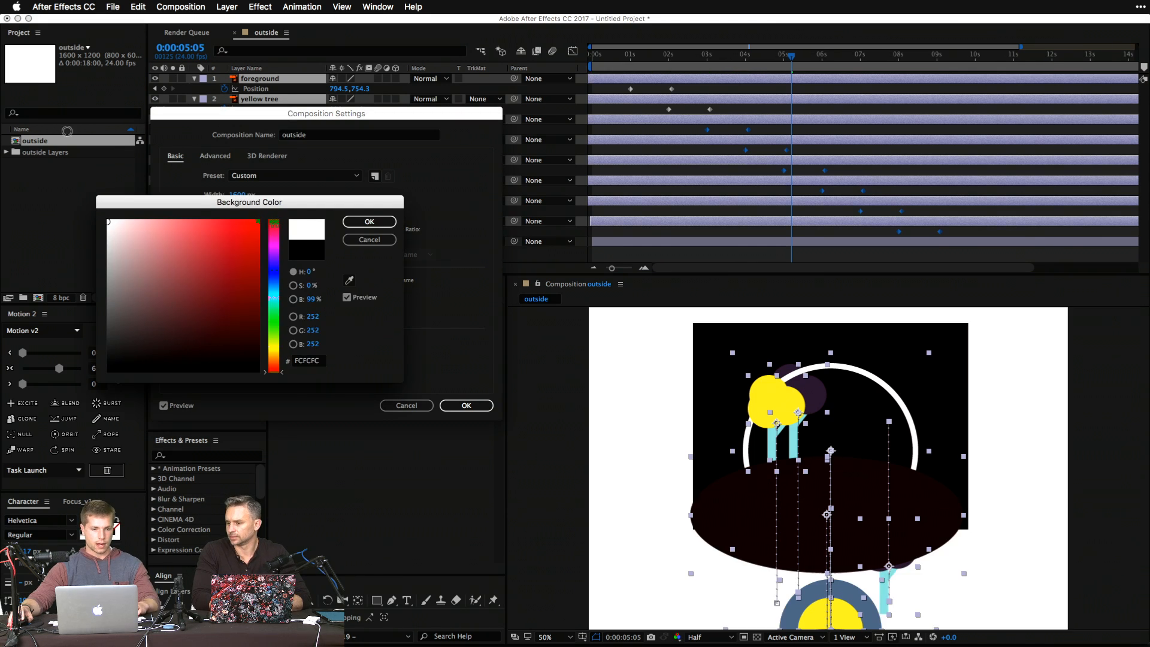
pyautogui.press('Return')
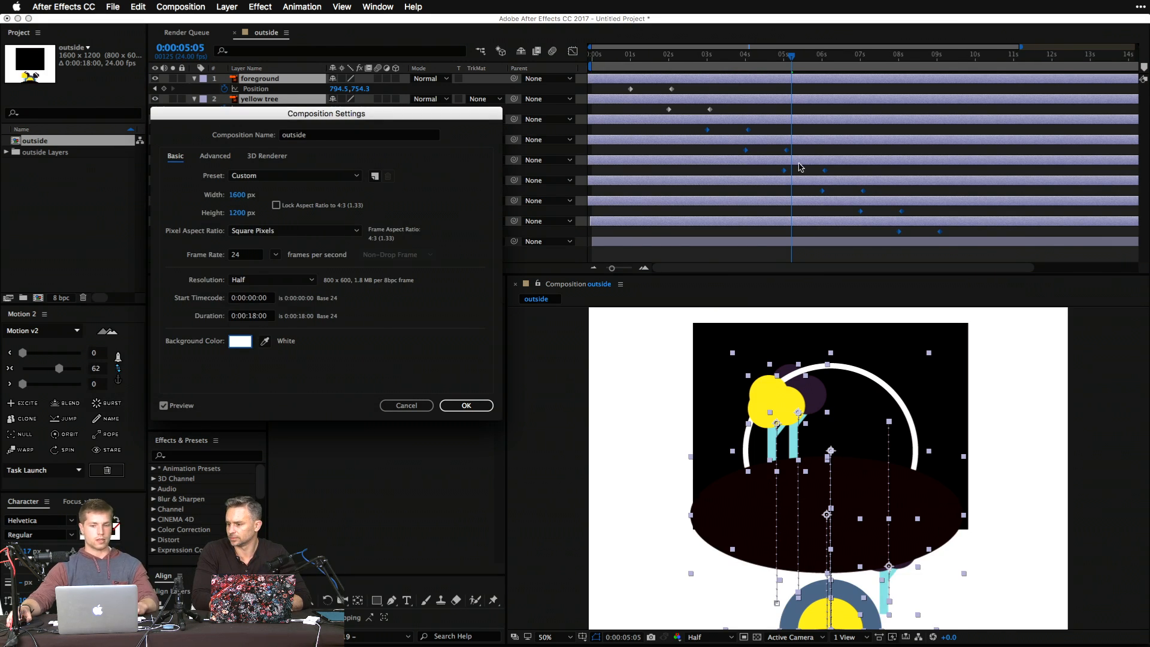
pyautogui.click(466, 405)
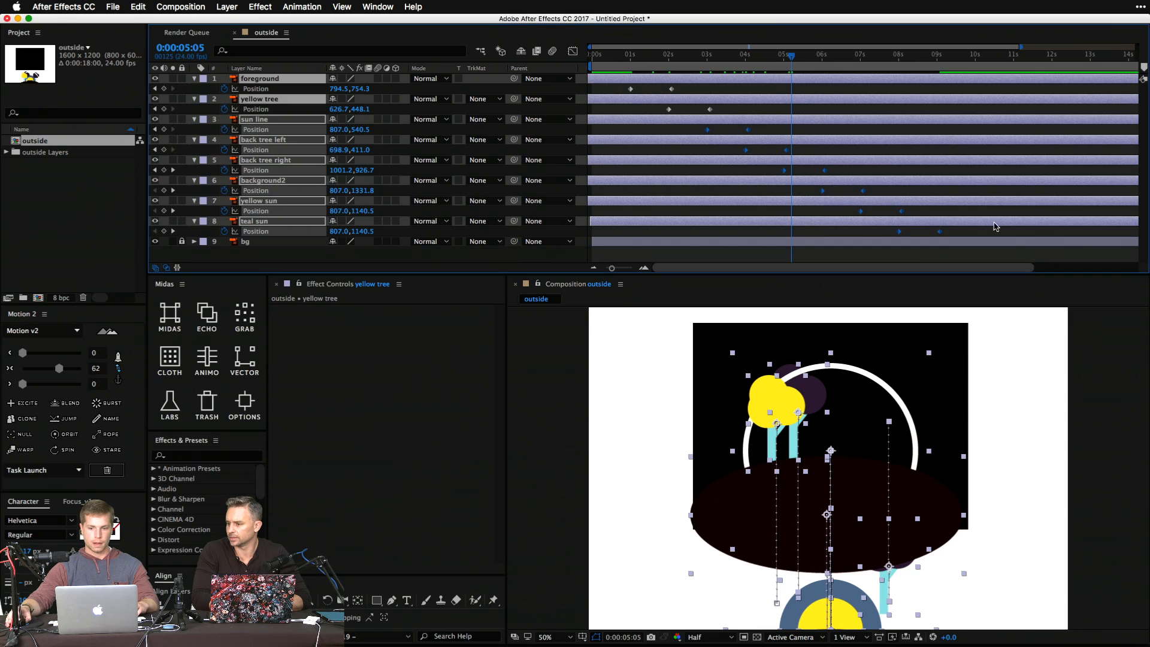
# Select all layers' Position keyframes and compress them proportionally in time so the last one falls at about 0:00:05:05.
pyautogui.click(988, 234)
pyautogui.moveTo(989, 234); pyautogui.dragTo(530, 73)
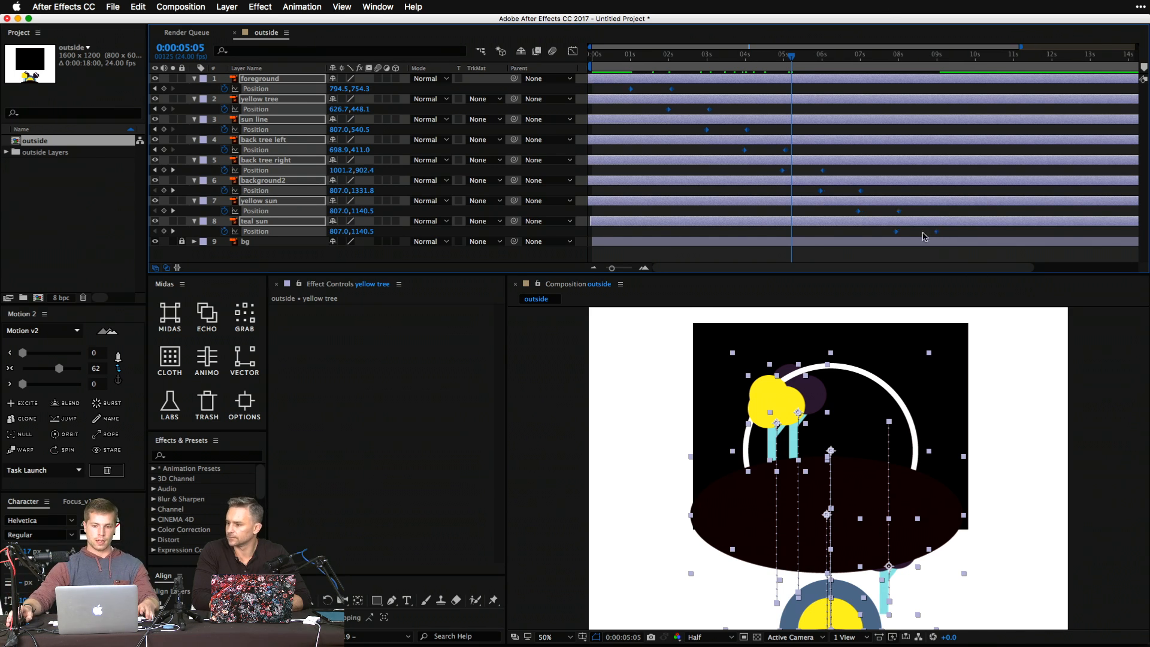
pyautogui.moveTo(935, 232); pyautogui.dragTo(782, 220)
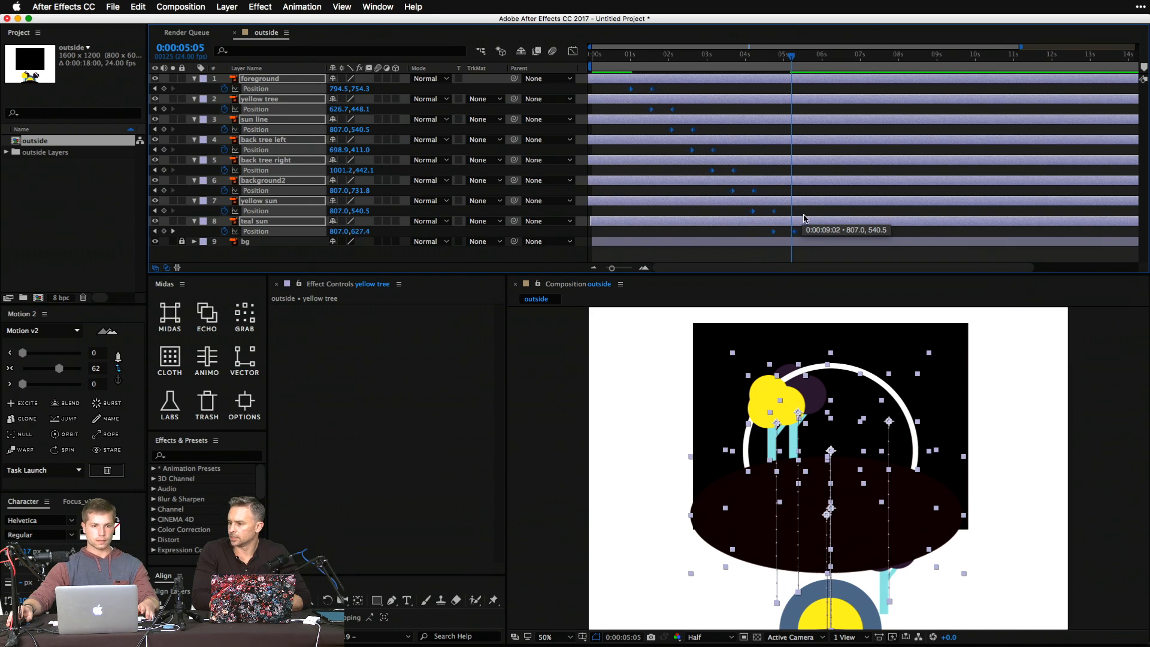
pyautogui.moveTo(804, 219)
pyautogui.mouseDown()
pyautogui.moveTo(752, 221)
pyautogui.moveTo(952, 224)
pyautogui.moveTo(789, 226)
pyautogui.mouseUp()
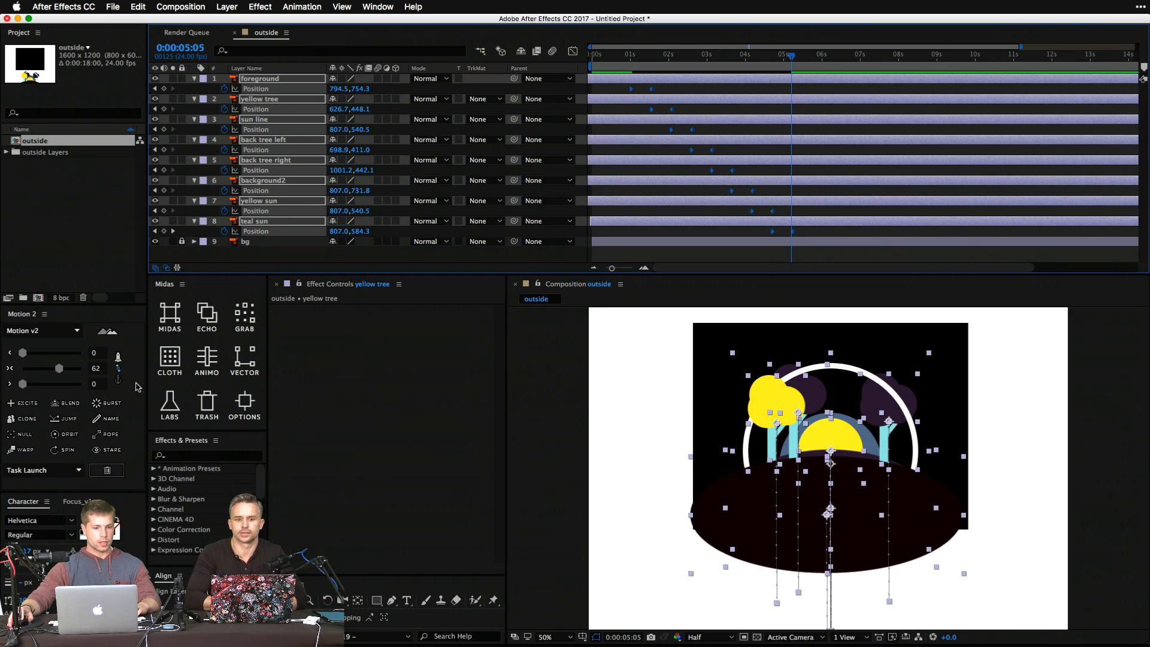
# Apply Motion v2's combined ease of 62 to the selected Position keyframes and preview the layers' rise from about one second.
pyautogui.click(59, 368)
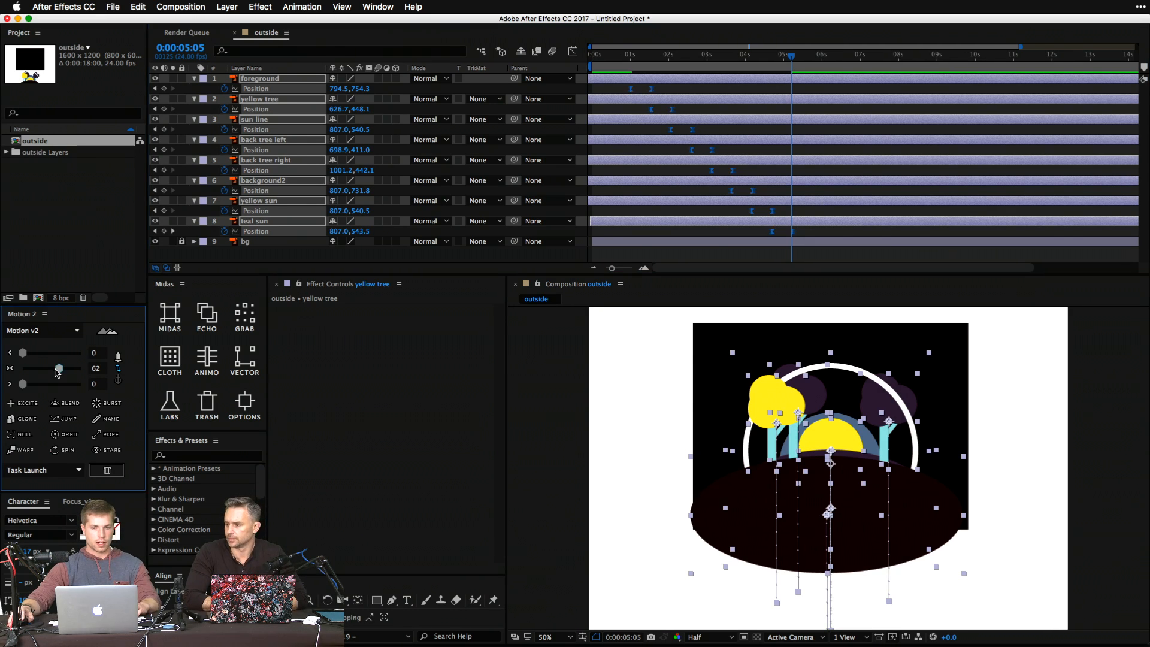
pyautogui.click(637, 56)
pyautogui.press('space')
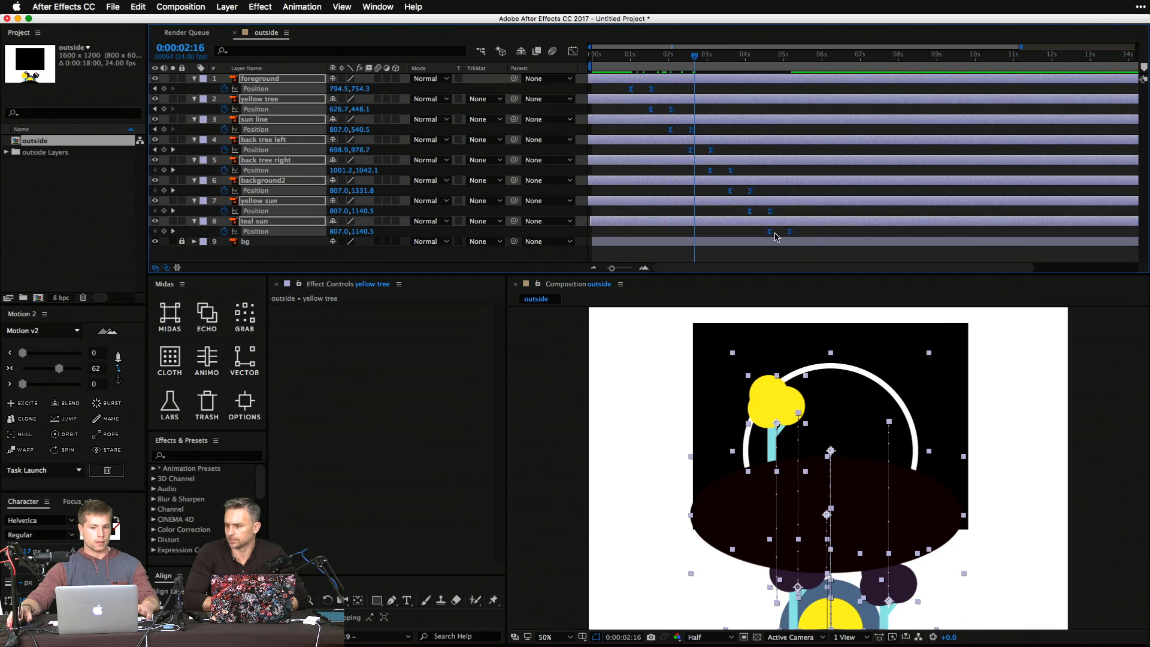
# Compress all selected Position keyframes proportionally so the last one falls at about 0:00:02:18, and play back the faster rise.
pyautogui.moveTo(775, 233); pyautogui.dragTo(699, 222)
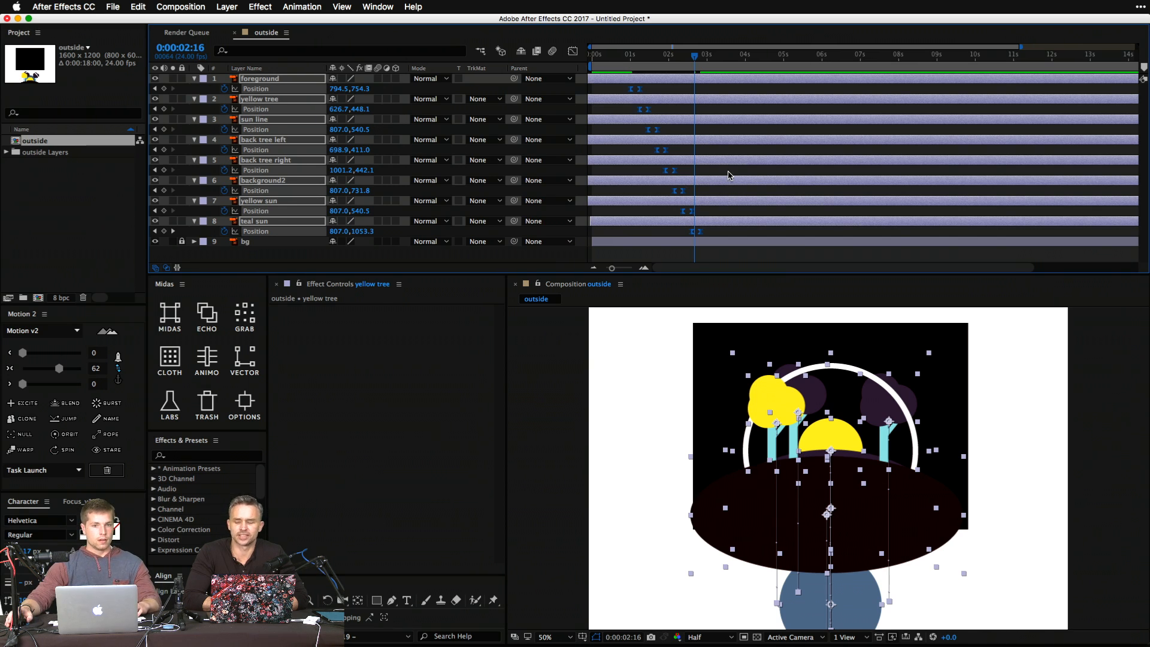
pyautogui.press('space')
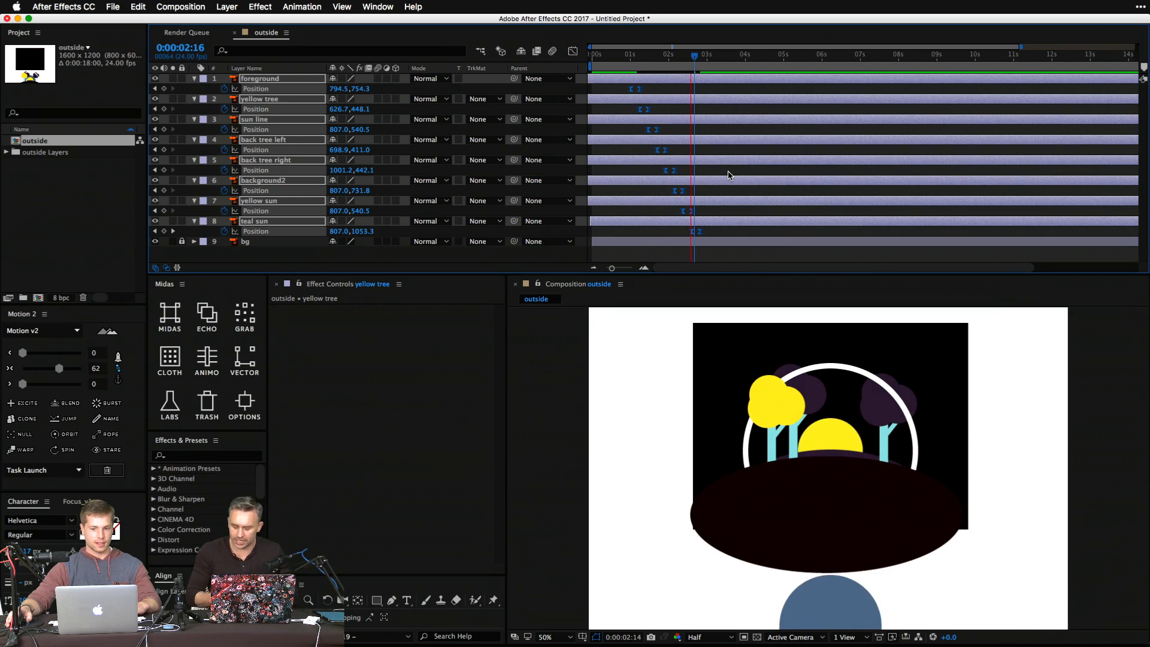
pyautogui.press('space')
pyautogui.press('space')
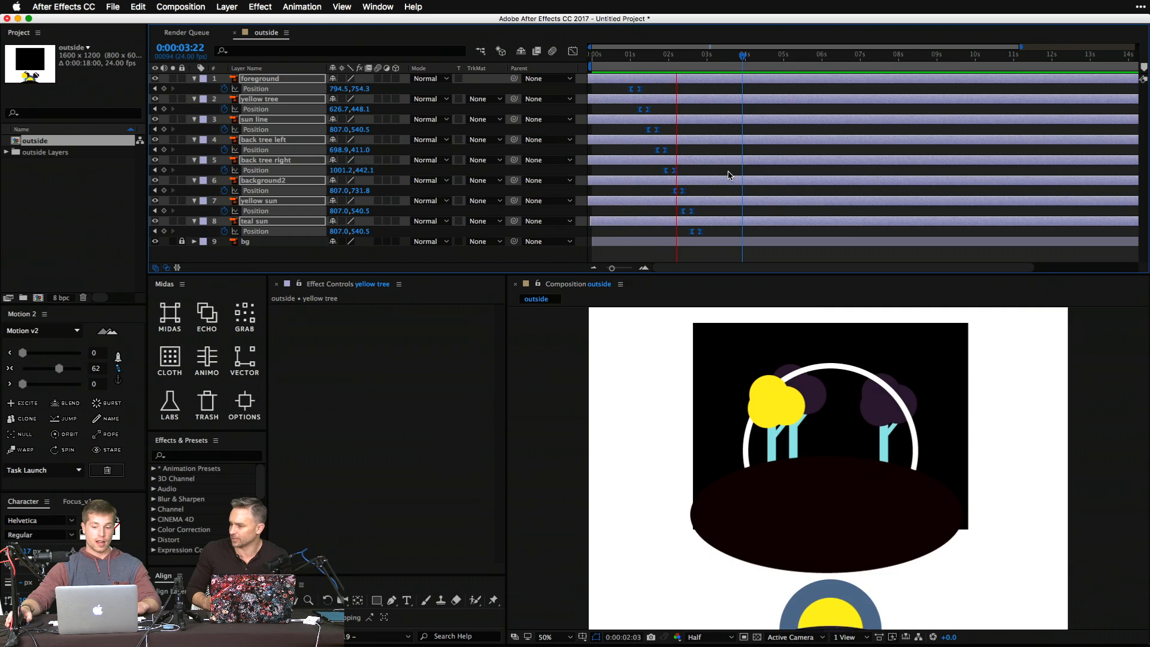
pyautogui.press('space')
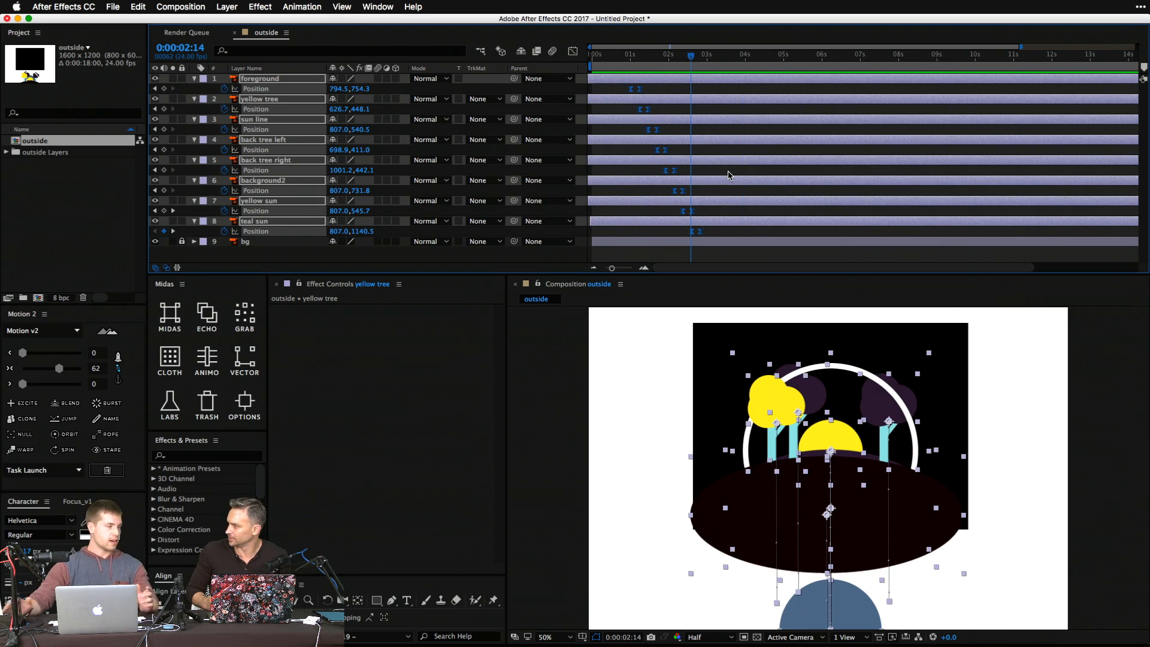
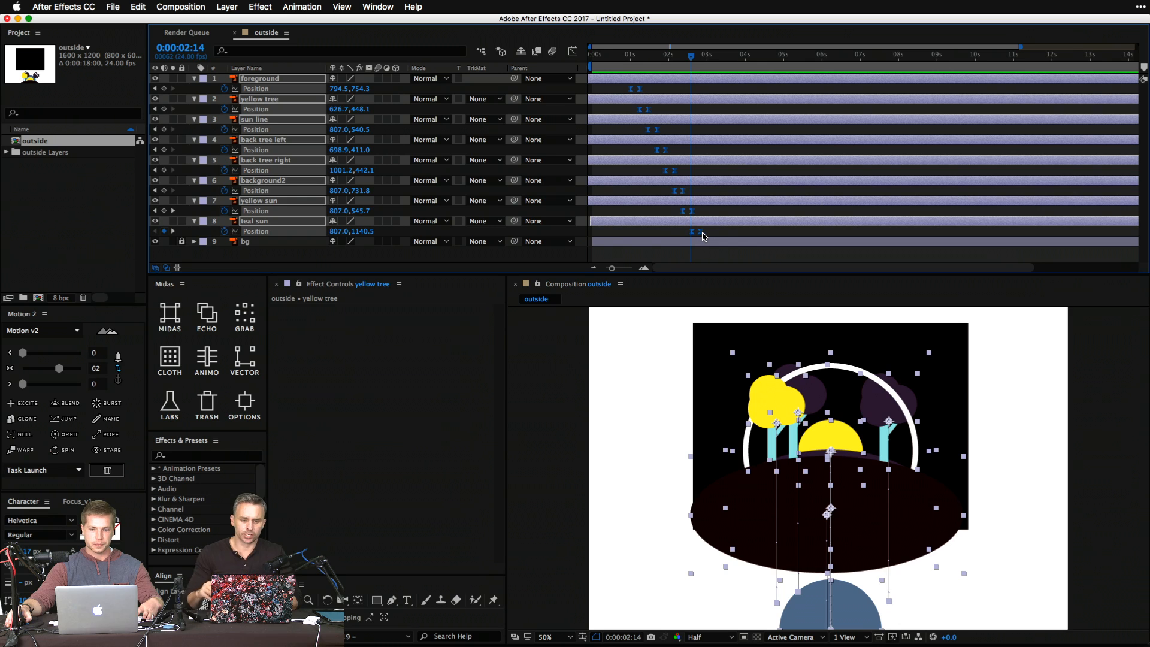
# Stretch the selected Position keyframes proportionally so the last one falls at about 0:00:03:06, and move the playhead to 0:00:00:23.
pyautogui.moveTo(699, 231); pyautogui.dragTo(716, 232)
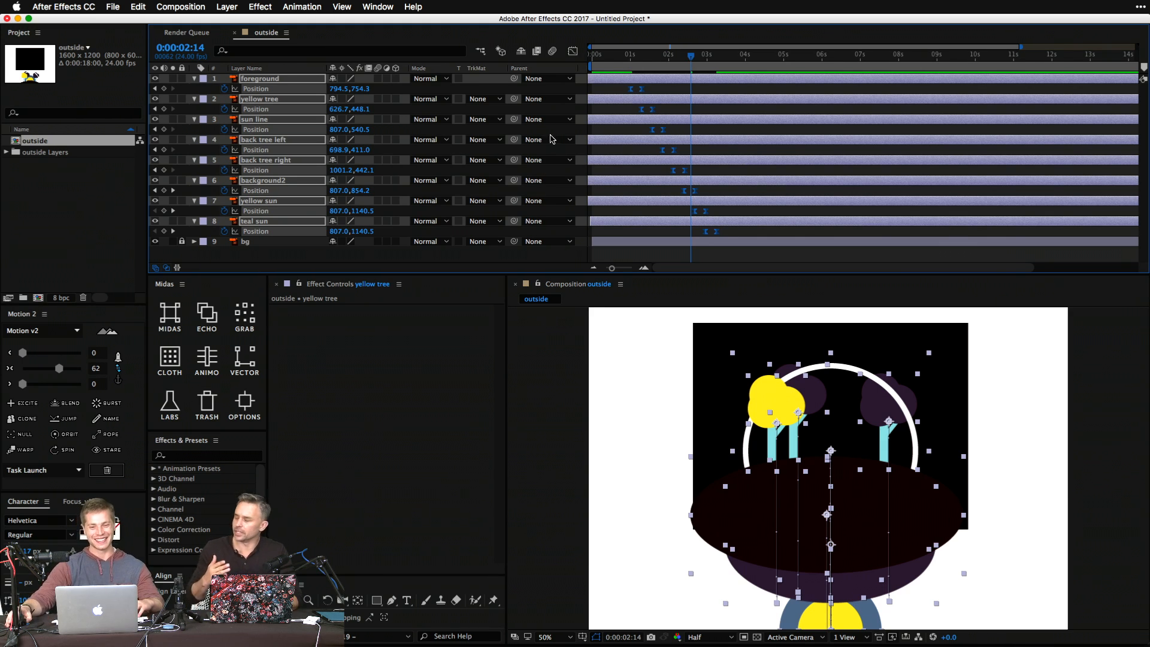
pyautogui.click(629, 61)
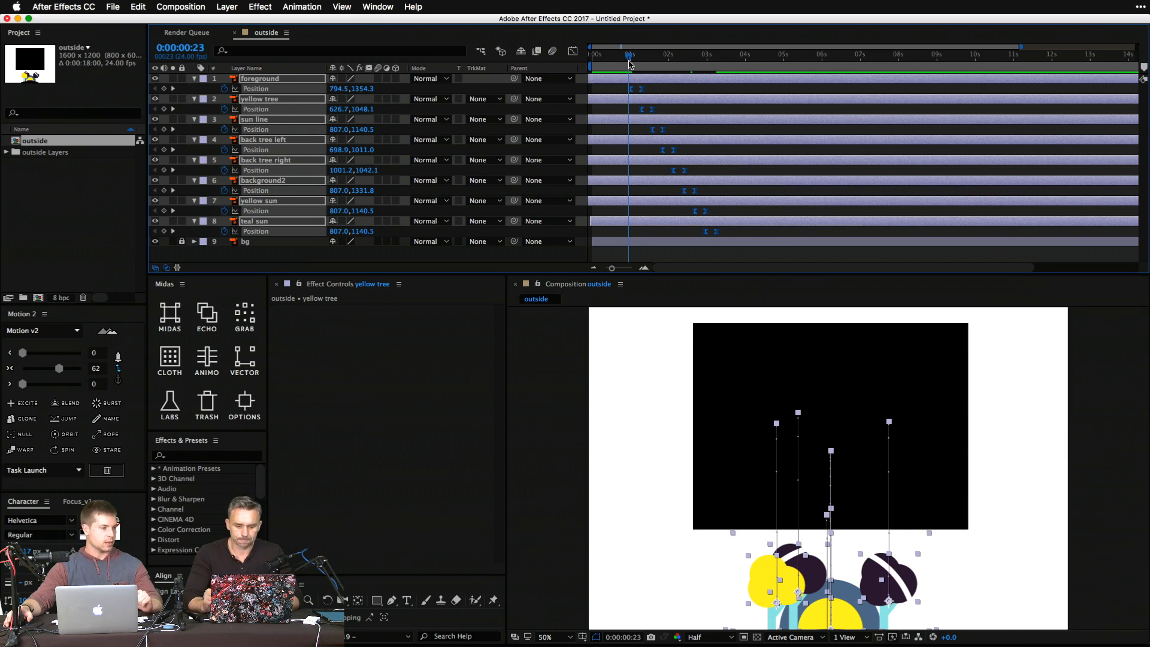
# Try duplicating the foreground layer and shifting the copy about half a second earlier, undo both changes, and clear the selection.
pyautogui.click(675, 84)
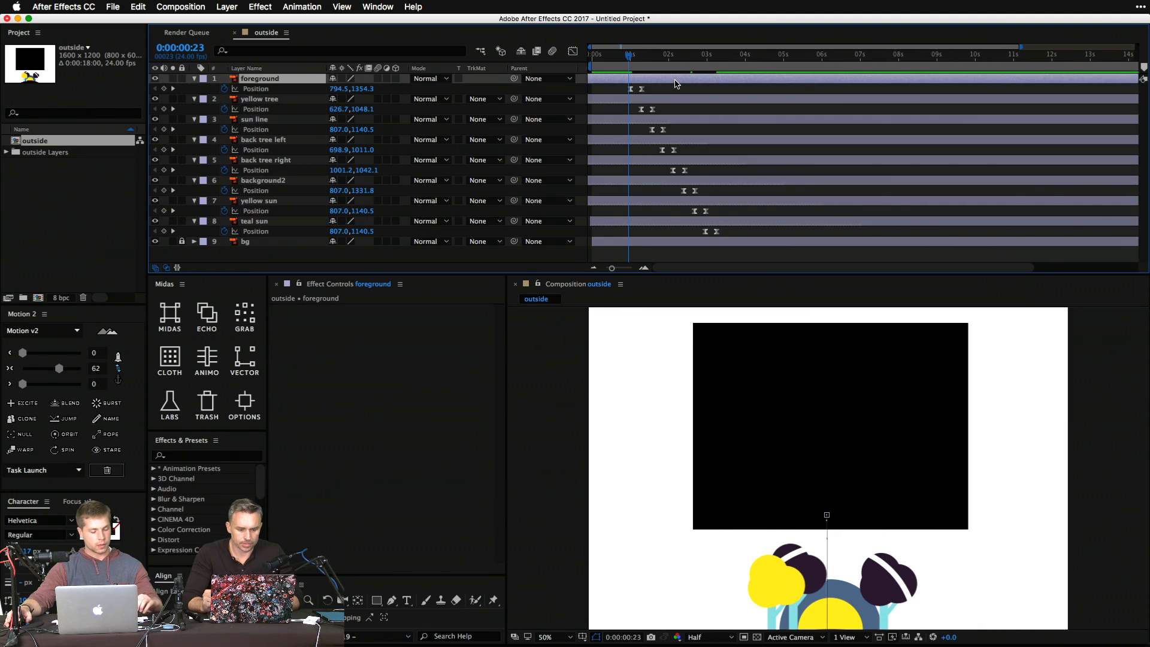
pyautogui.press('super+d')
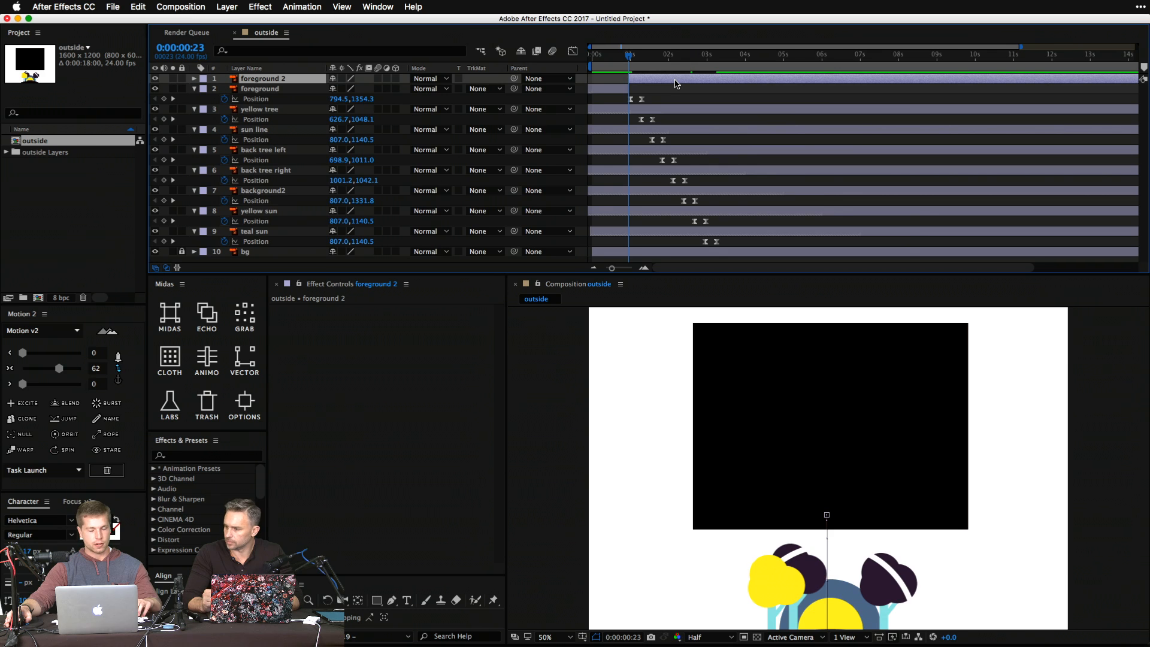
pyautogui.moveTo(675, 83); pyautogui.dragTo(657, 83)
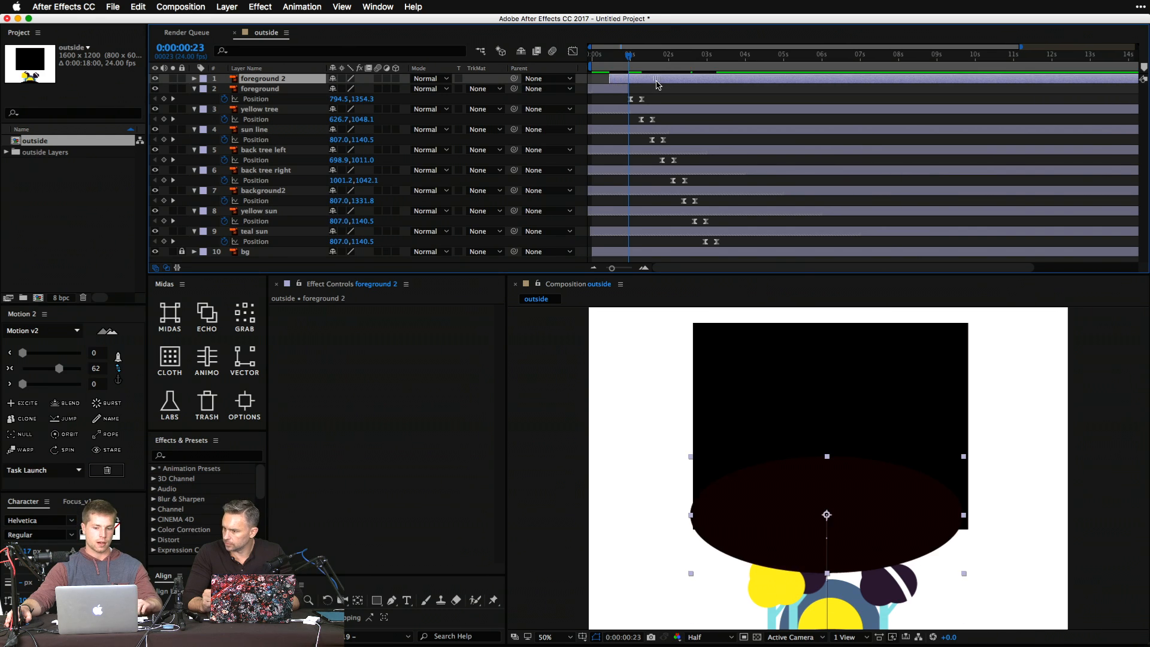
pyautogui.press('super+z')
pyautogui.press('super+z')
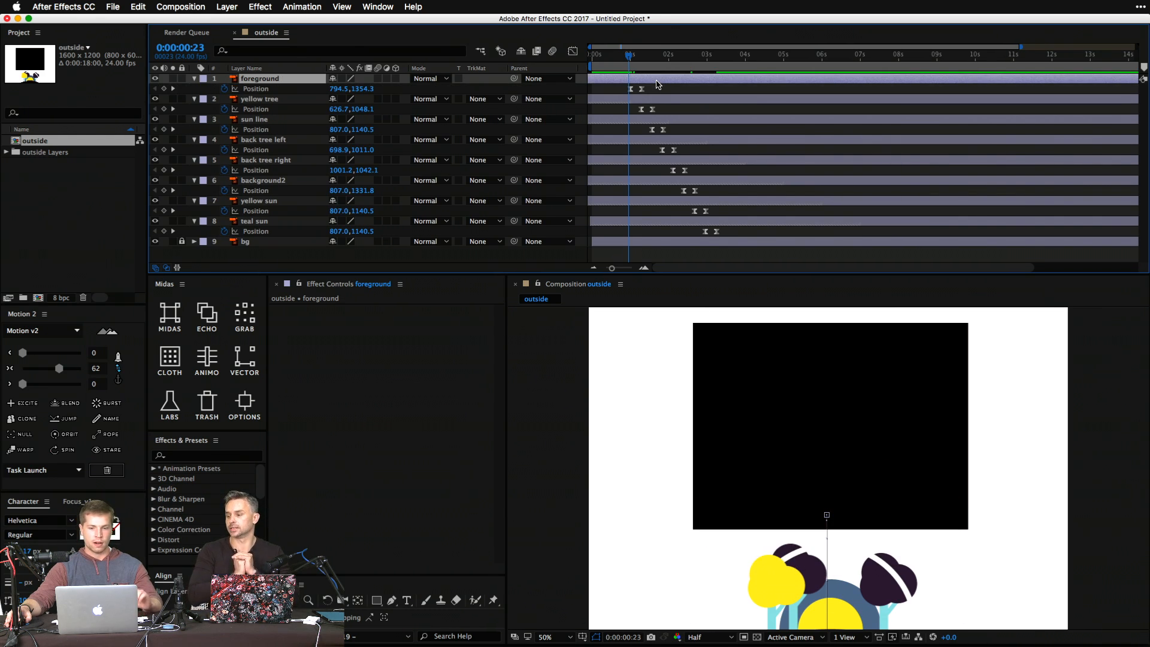
pyautogui.click(678, 94)
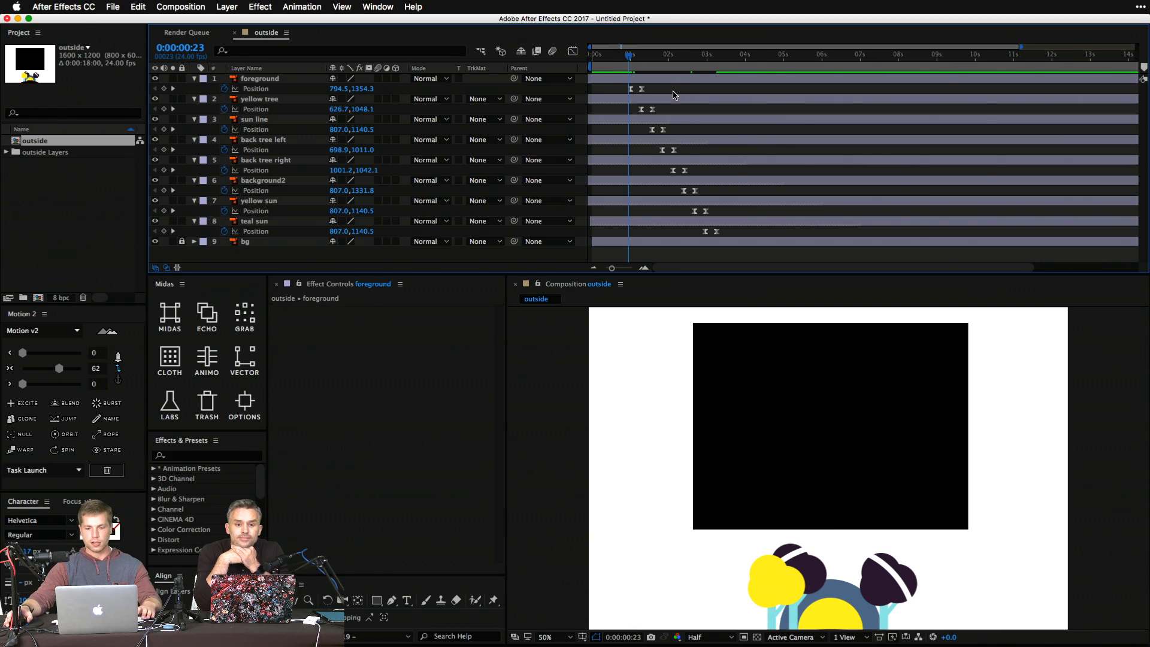
# Scrub from 0:00:00:23 to 0:00:03:07 to preview the layers rising one after another.
pyautogui.moveTo(631, 58); pyautogui.dragTo(726, 92)
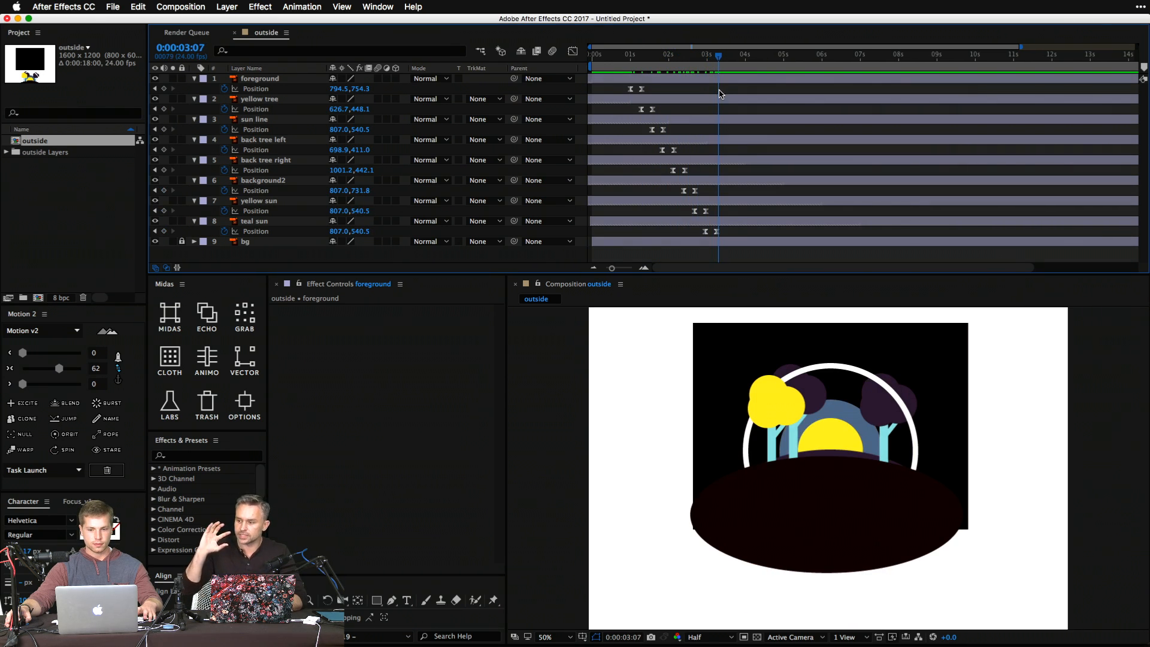
pyautogui.click(749, 100)
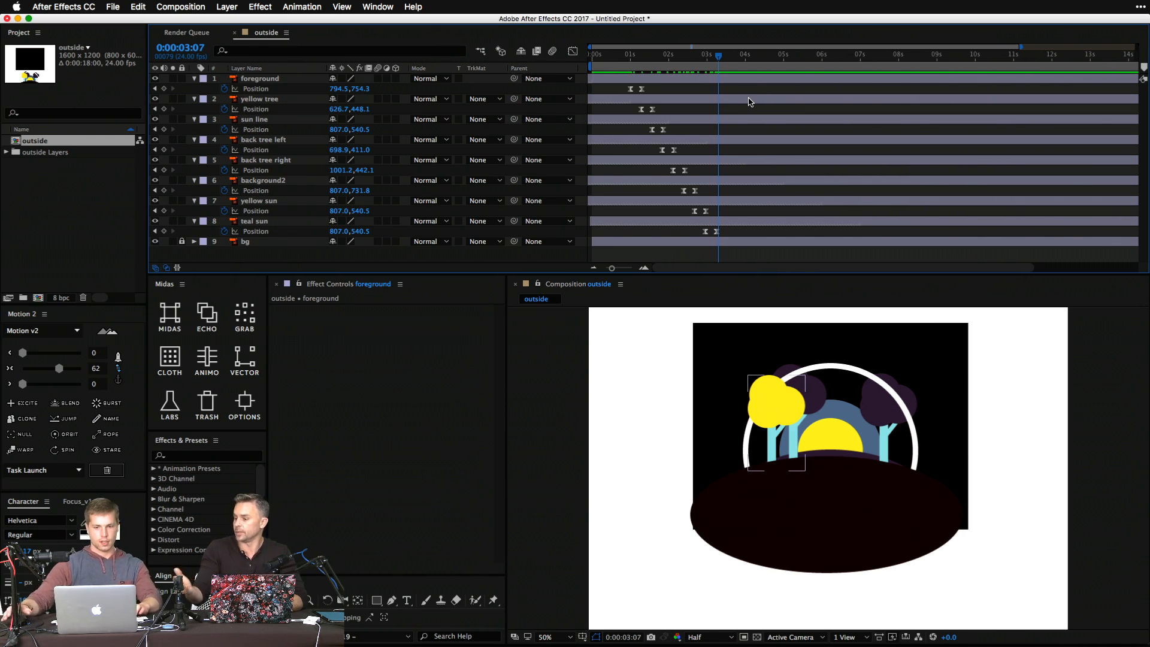
pyautogui.click(743, 80)
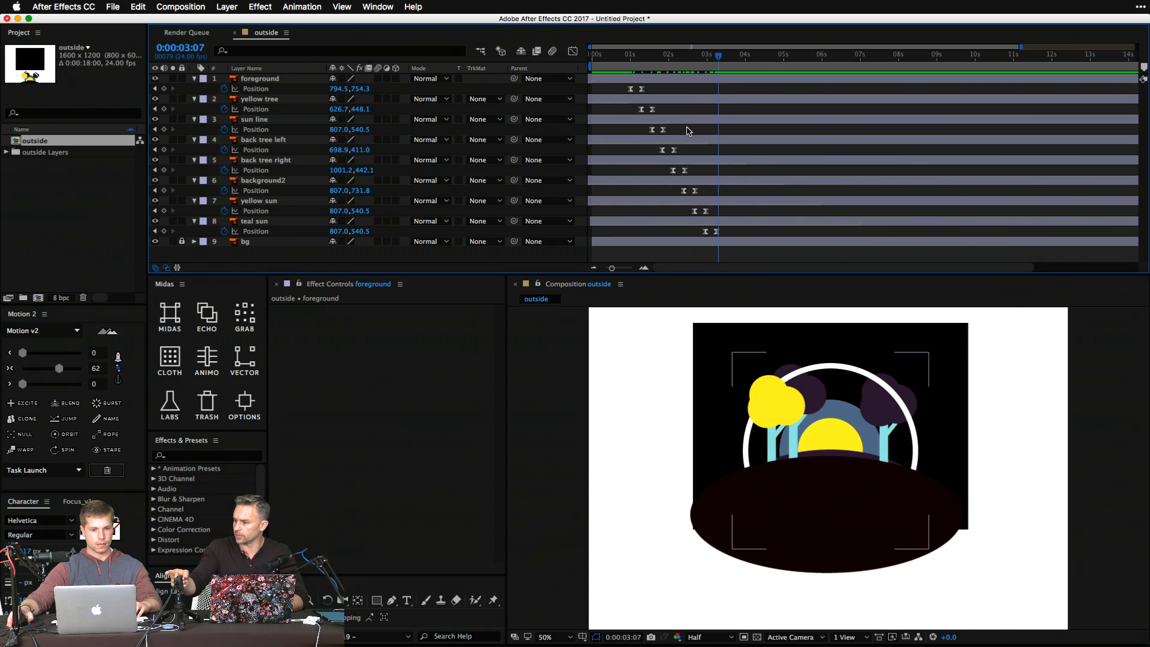
pyautogui.click(739, 235)
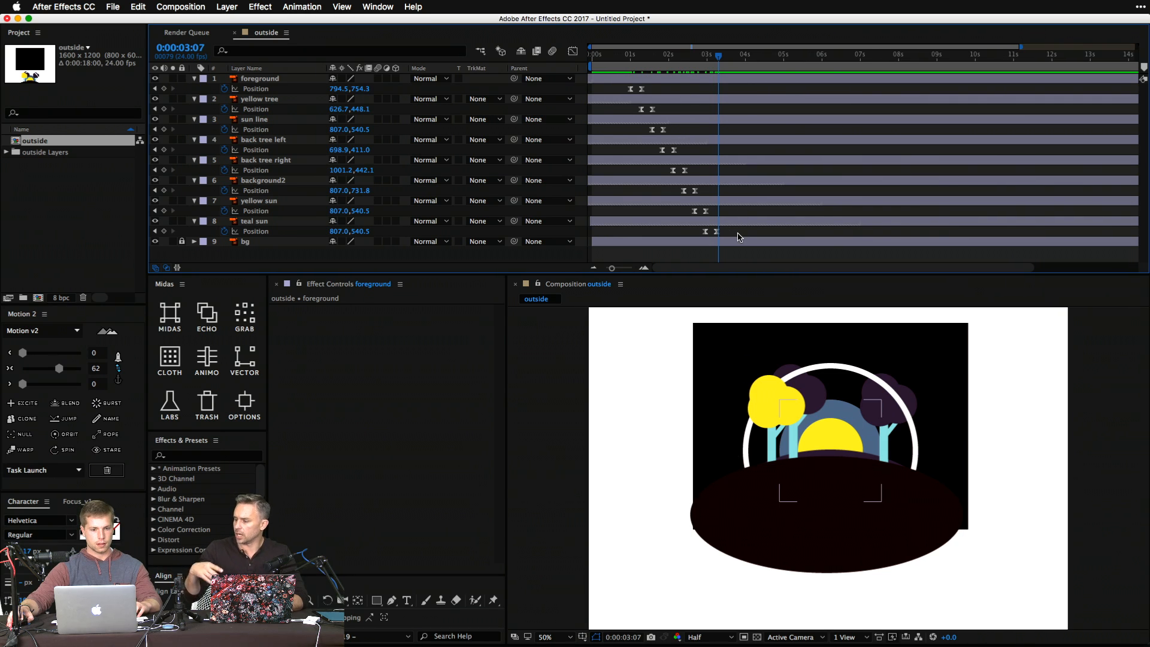
# Examine the speed graph of all layers' Position keyframes, fitted to the Graph Editor, and return to the layer bar view.
pyautogui.moveTo(738, 237); pyautogui.dragTo(539, 75)
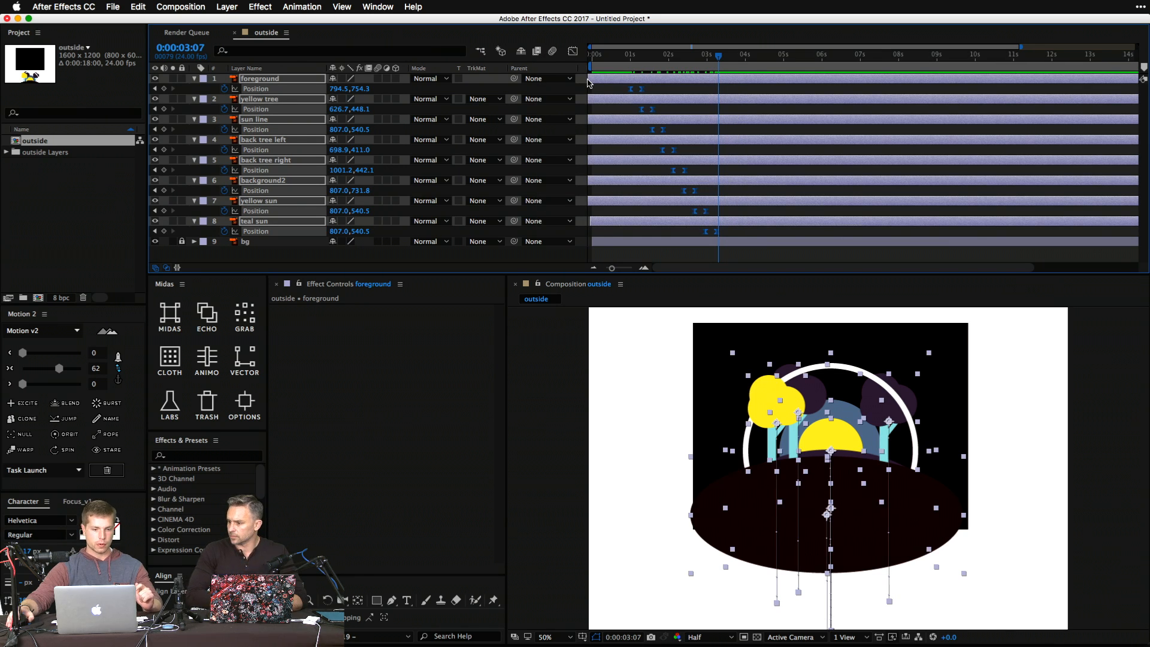
pyautogui.click(571, 53)
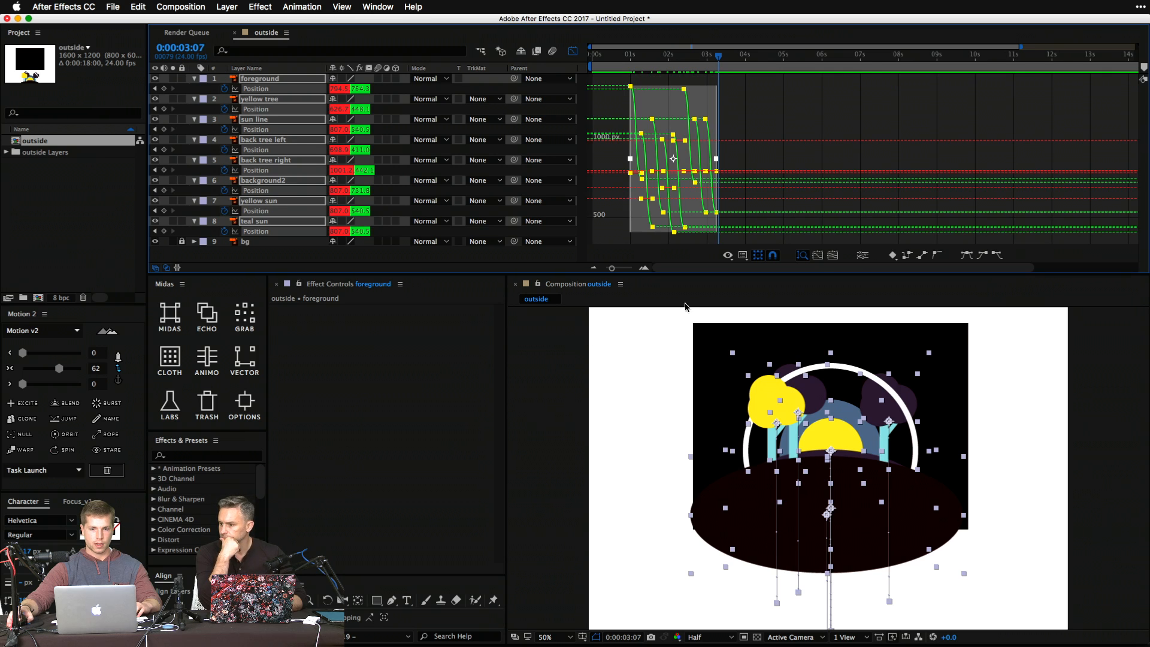
pyautogui.rightClick(836, 108)
pyautogui.click(882, 200)
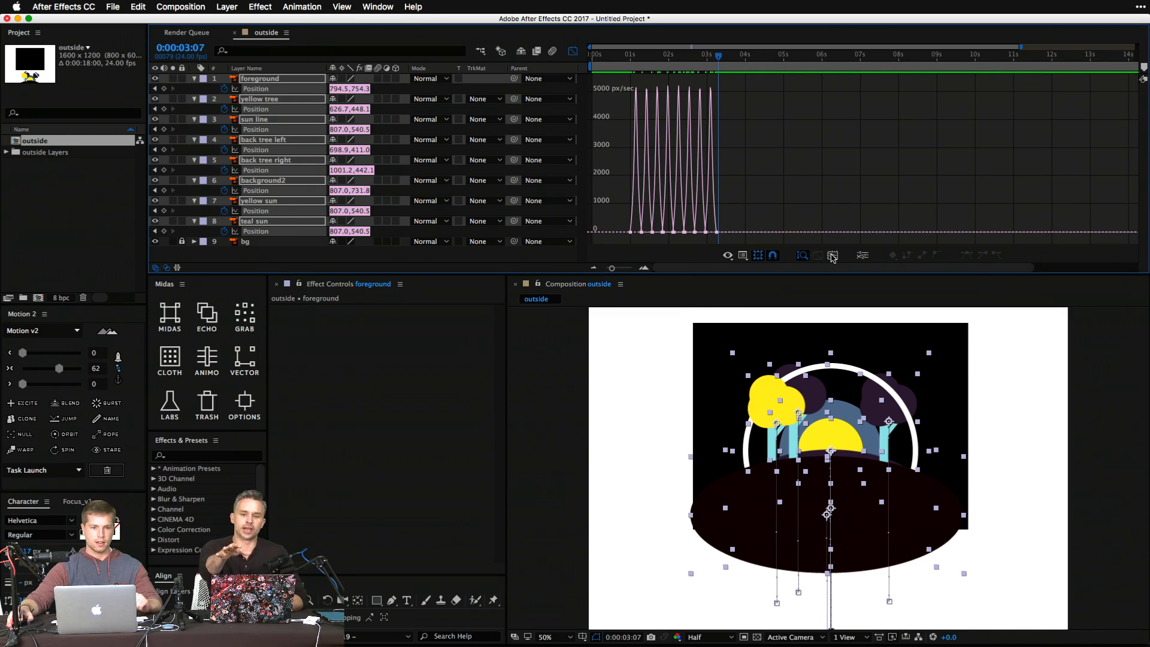
pyautogui.click(833, 256)
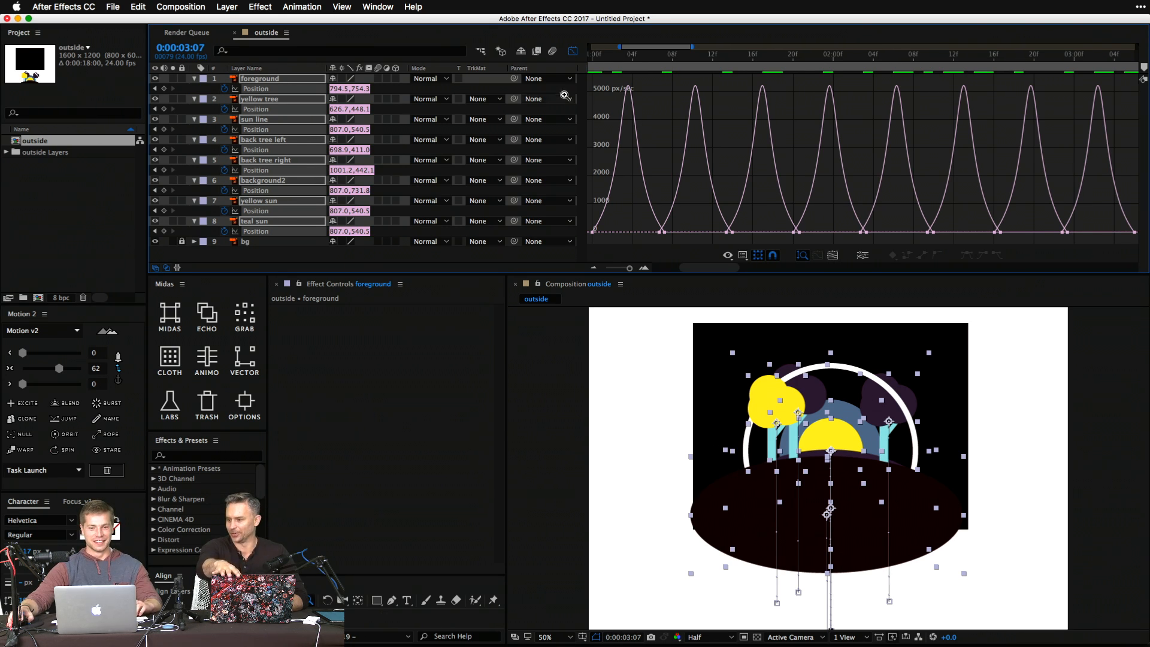
pyautogui.click(573, 51)
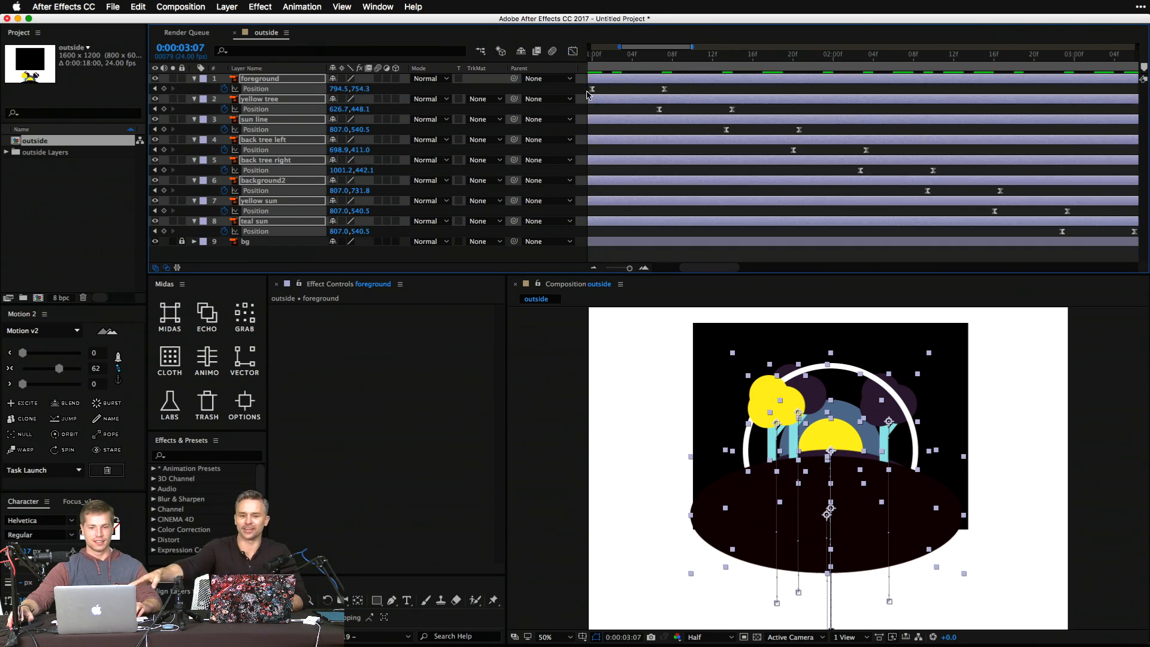
pyautogui.click(620, 107)
pyautogui.press('-')
pyautogui.press('-')
pyautogui.press('-')
pyautogui.press('-')
pyautogui.press('-')
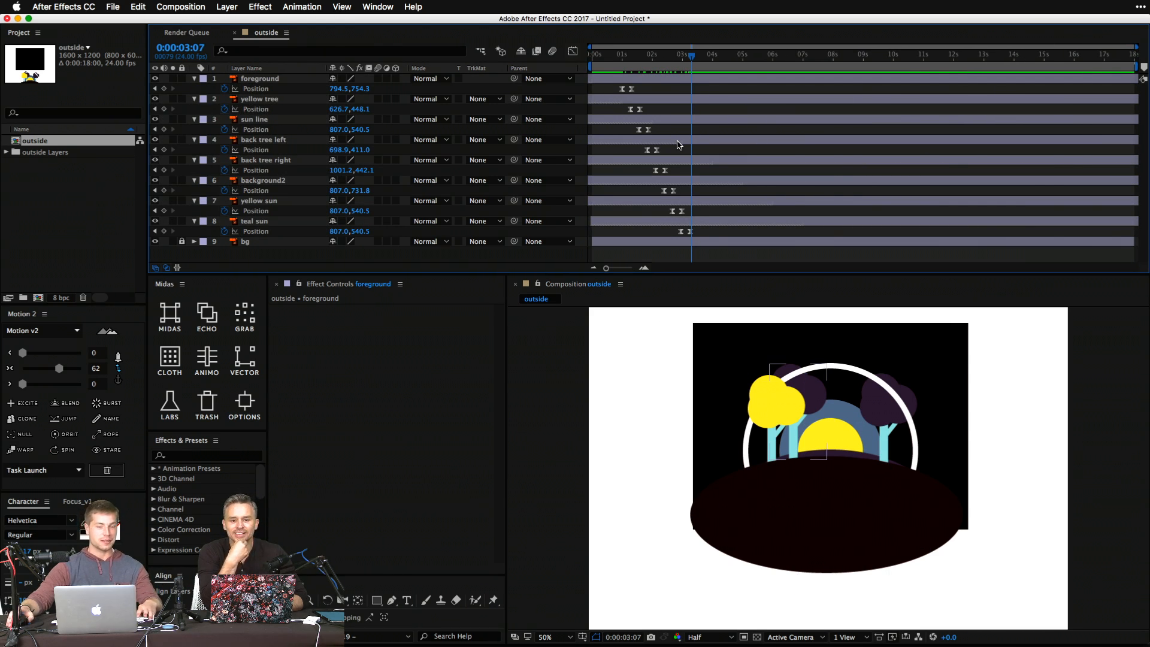
pyautogui.press('=')
pyautogui.press('=')
pyautogui.press('=')
pyautogui.press('=')
pyautogui.press('=')
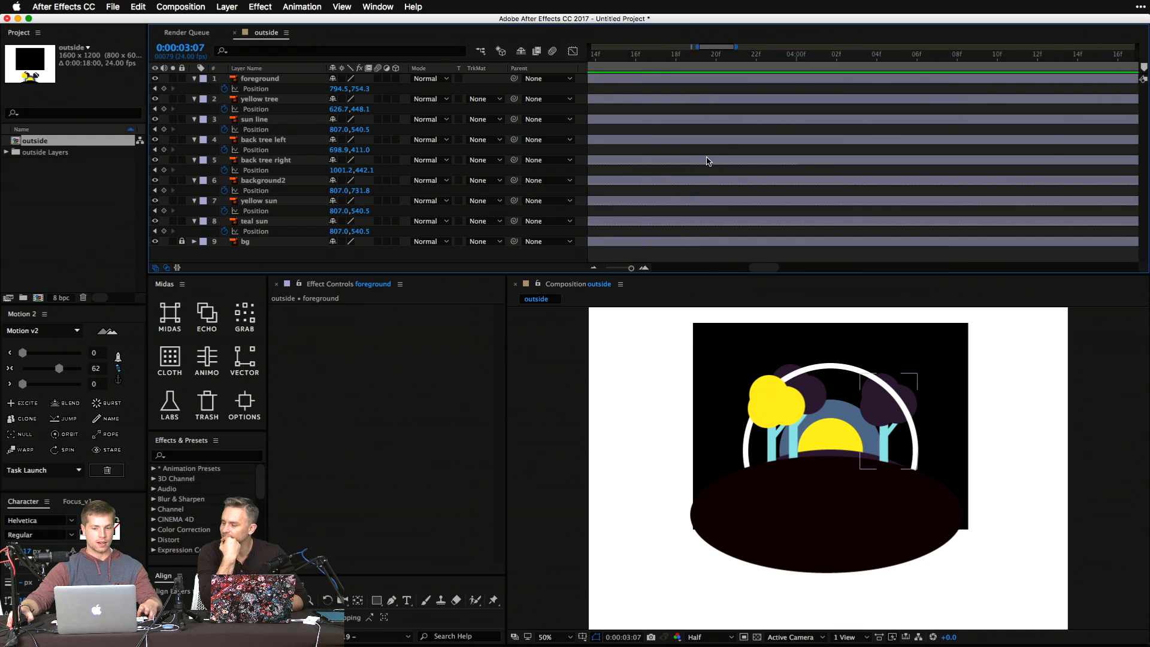
pyautogui.press('-')
pyautogui.press('-')
pyautogui.press('-')
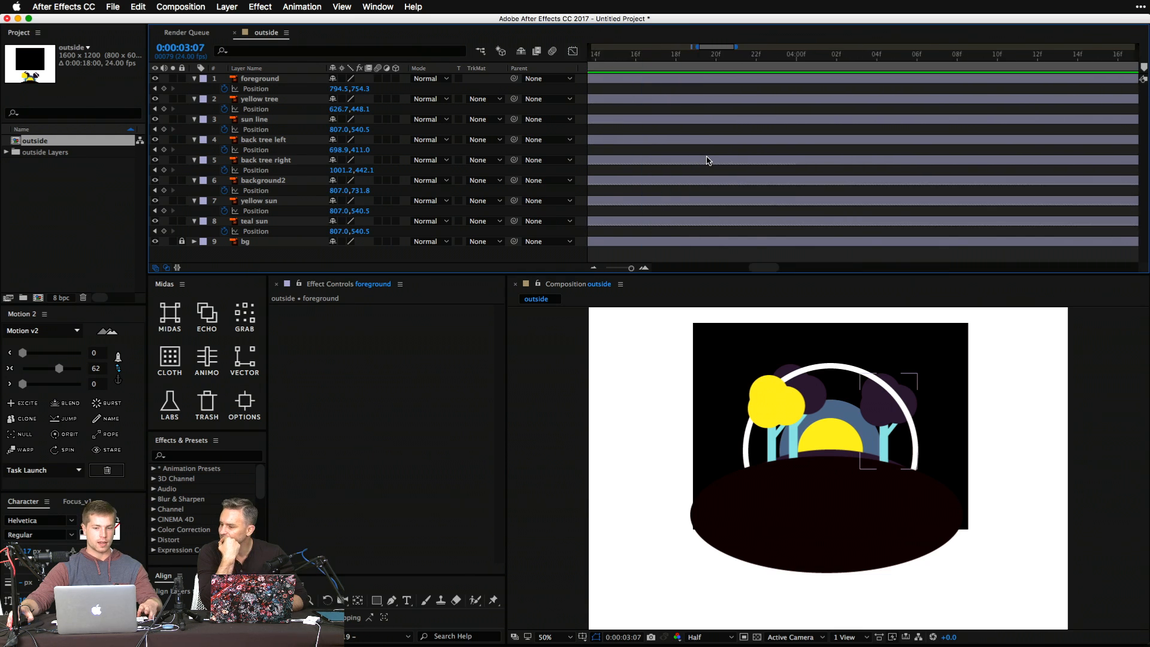
pyautogui.hscroll(-4, 707, 160)
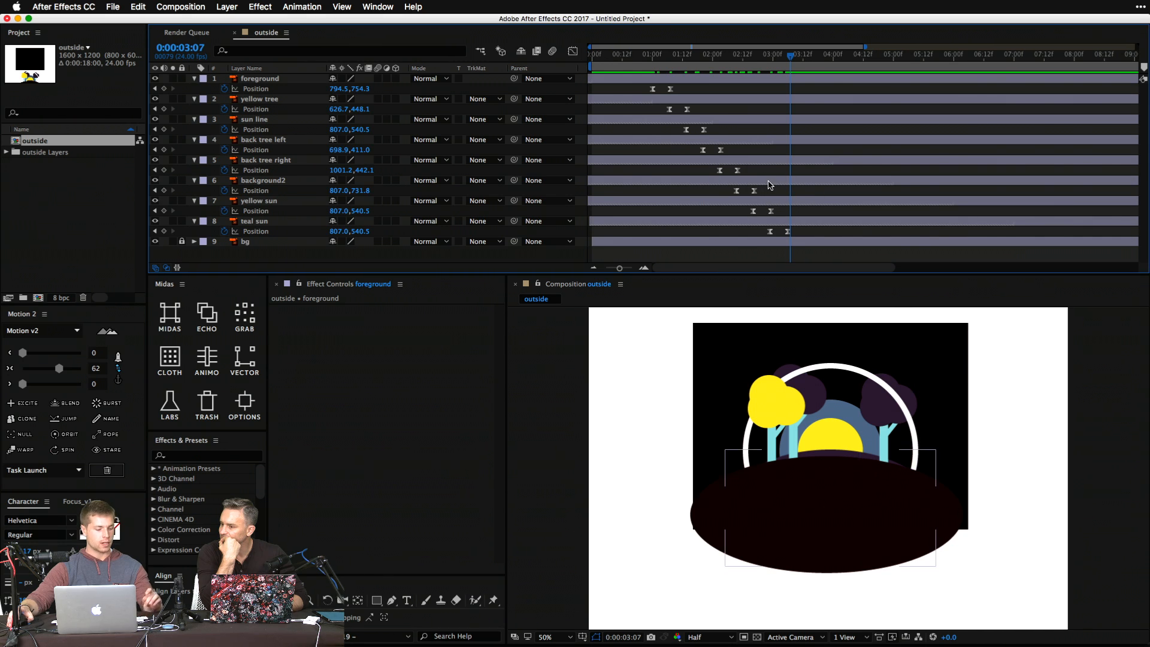
pyautogui.click(669, 88)
pyautogui.click(673, 140)
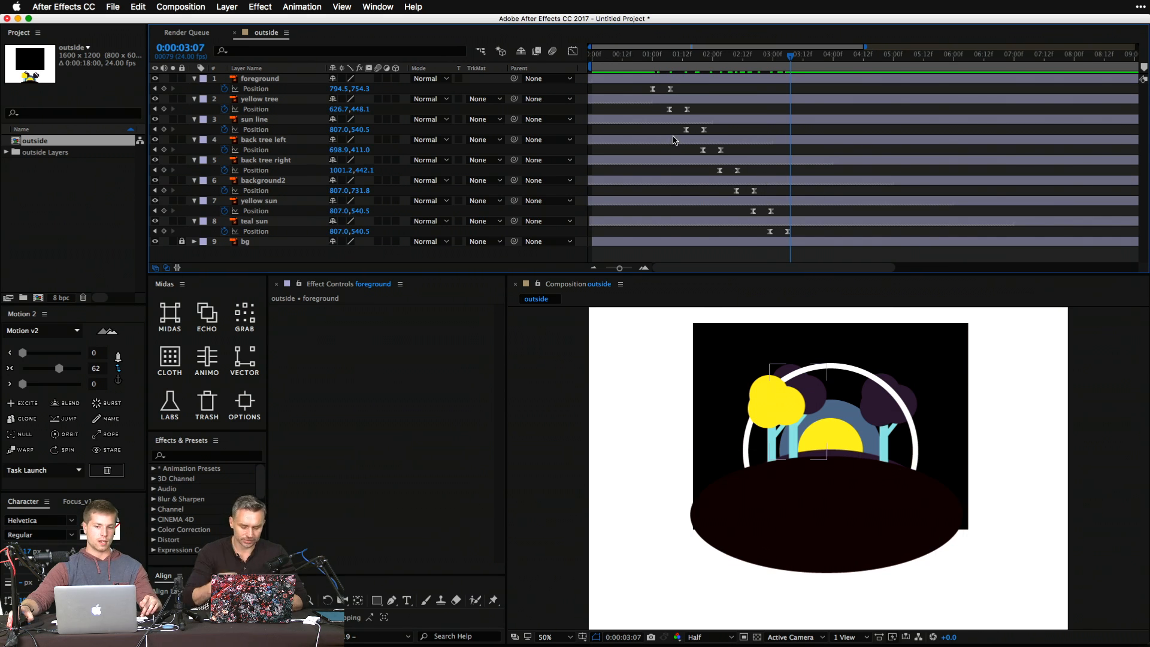
pyautogui.hscroll(8, 673, 141)
pyautogui.hscroll(-8, 674, 140)
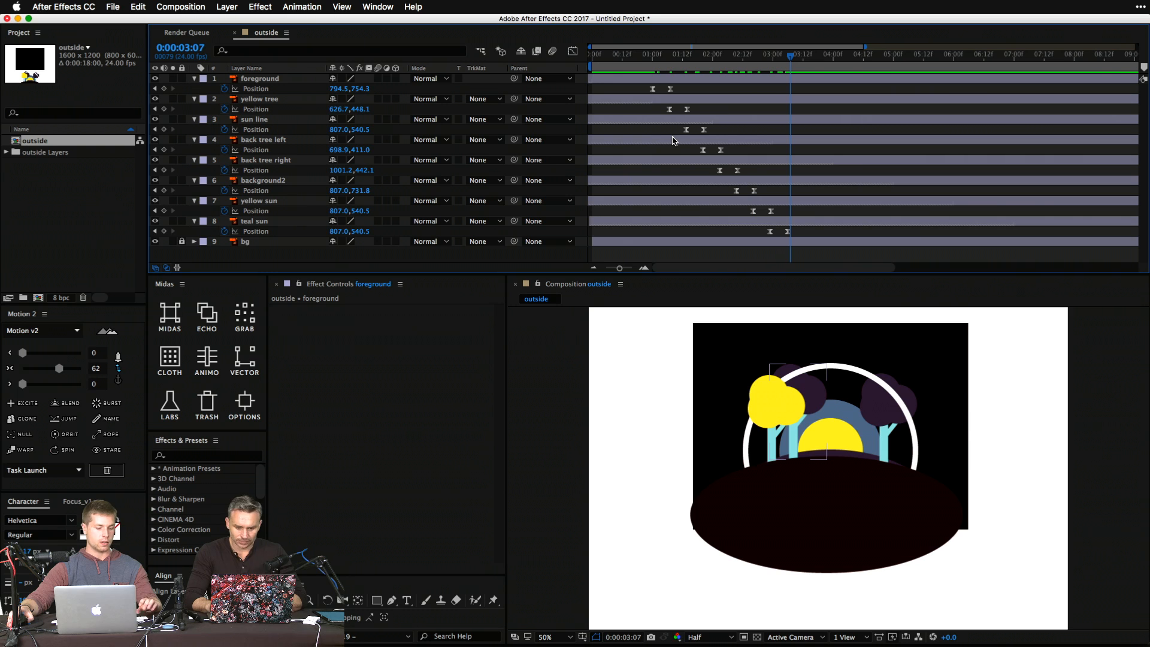
pyautogui.scroll(3, 673, 140)
pyautogui.scroll(-3, 673, 141)
pyautogui.scroll(2, 647, 138)
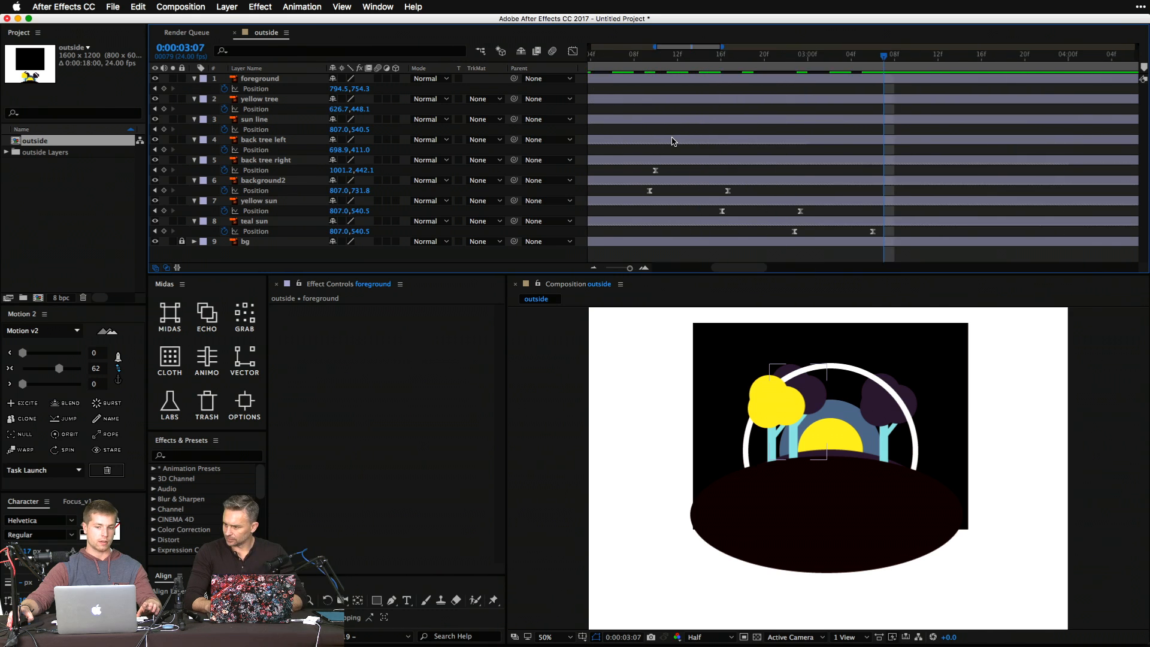
pyautogui.scroll(-3, 611, 134)
pyautogui.click(591, 132)
pyautogui.hscroll(-3, 591, 132)
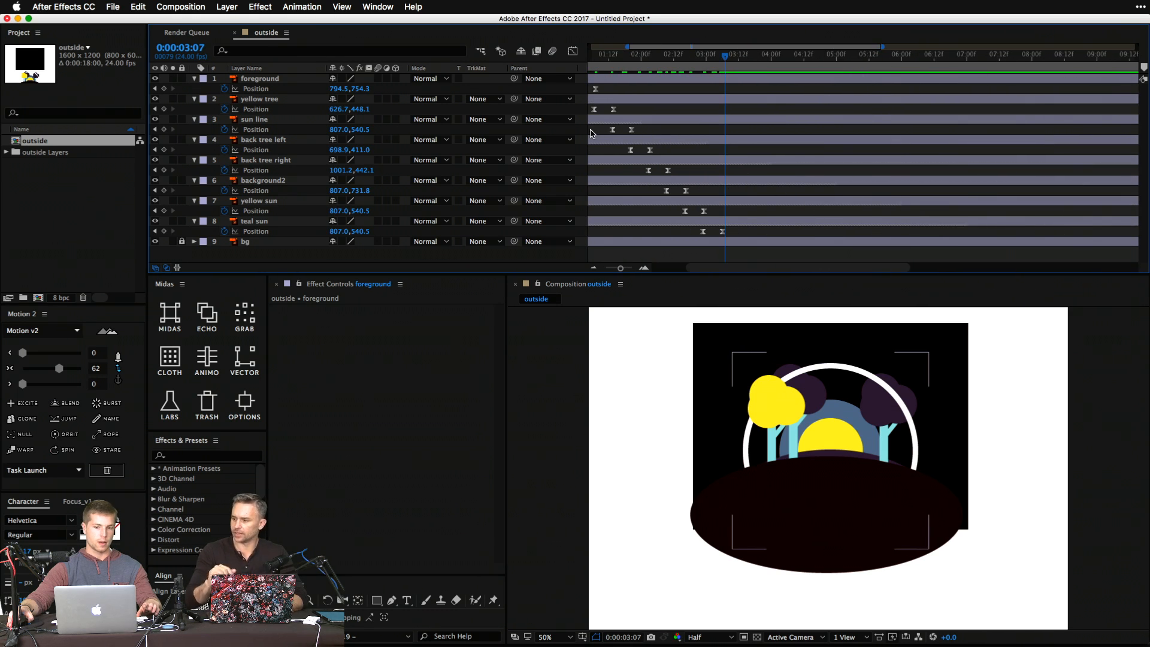
pyautogui.click(720, 161)
pyautogui.hscroll(-1, 719, 157)
pyautogui.click(720, 152)
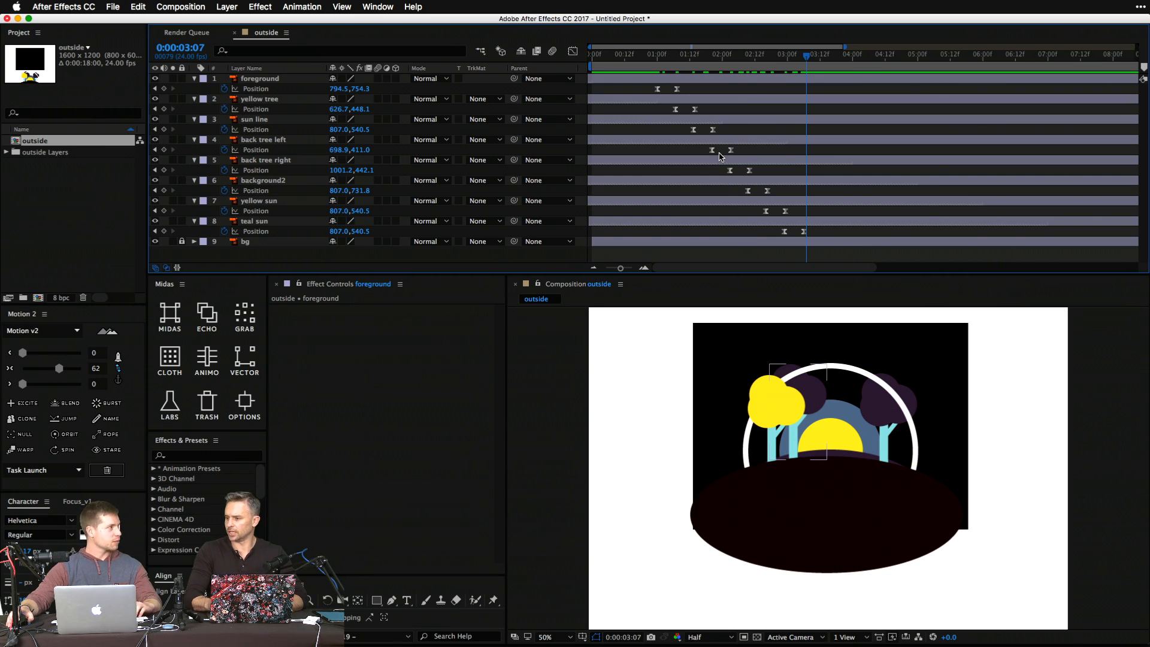
pyautogui.click(719, 101)
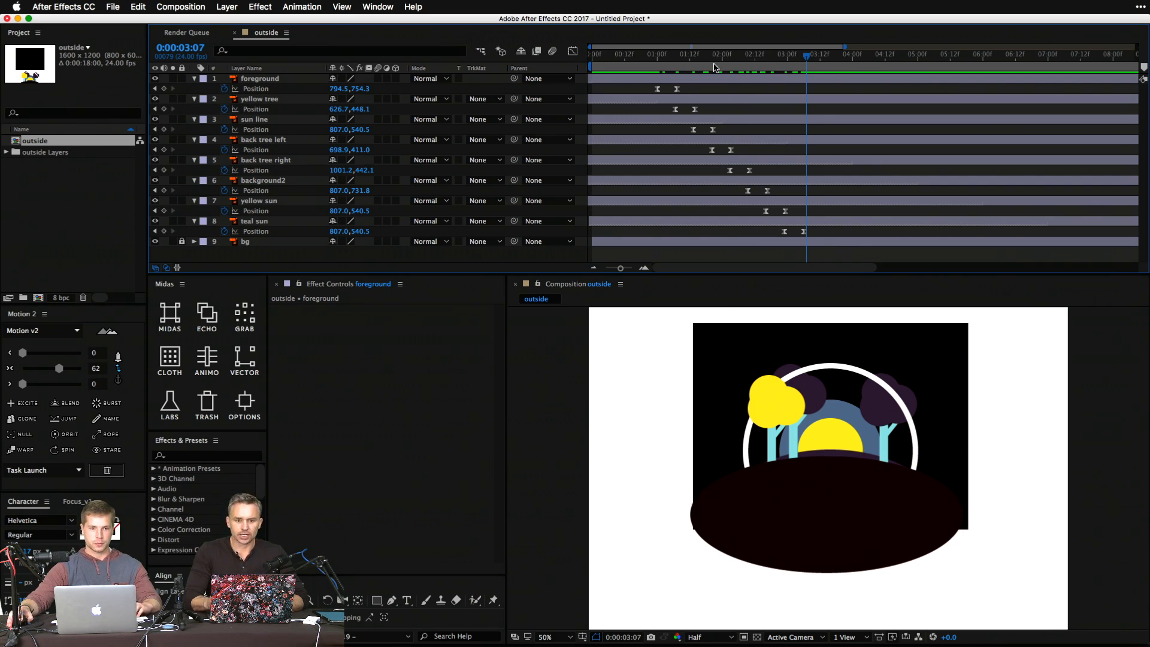
# Scrub to the yellow tree layer's ending Position keyframe at 0:00:01:14 to inspect its overlap with the neighbouring layers.
pyautogui.click(713, 67)
pyautogui.moveTo(713, 67); pyautogui.dragTo(694, 60)
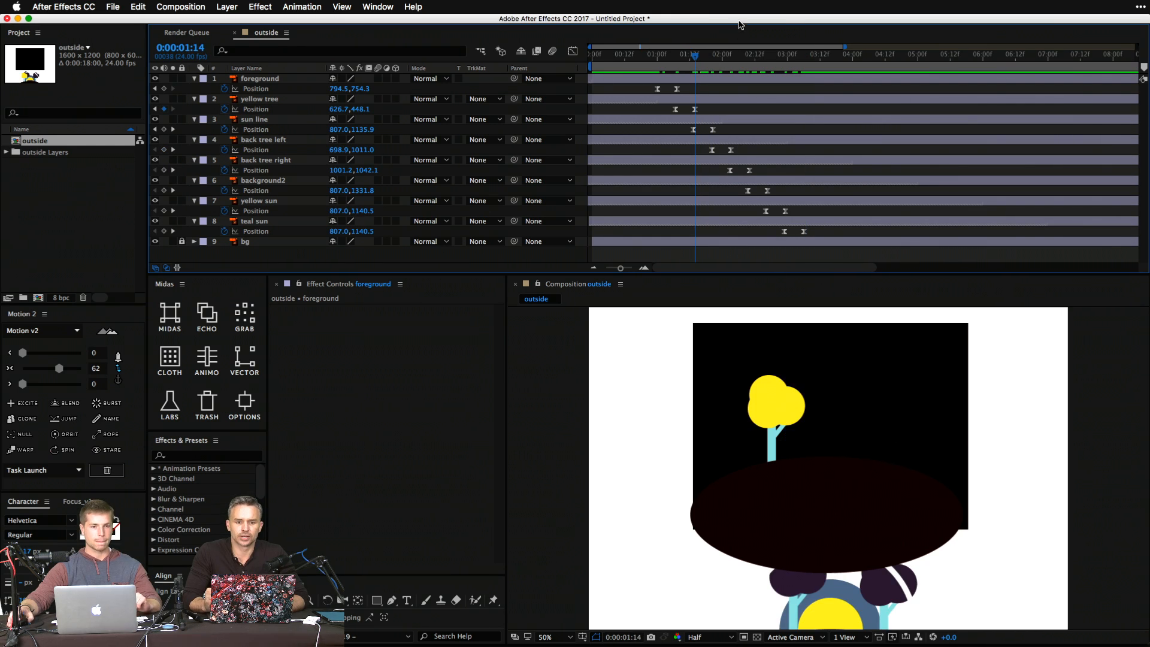
pyautogui.click(675, 109)
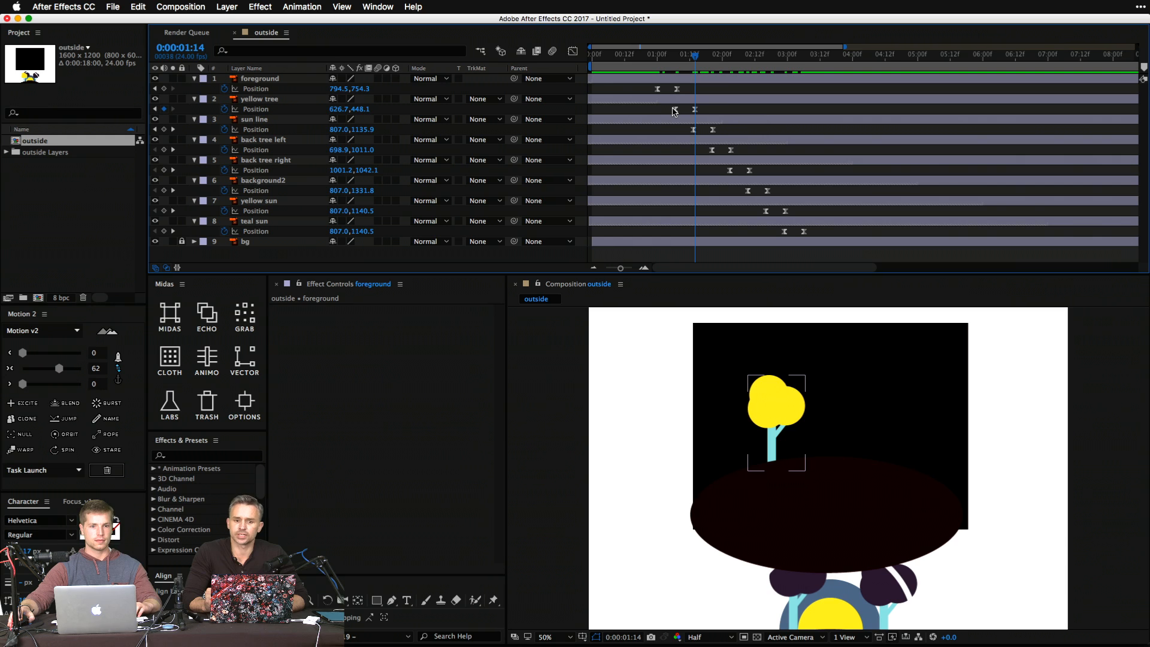
# Clear the layer selection and fit the whole composition in its viewer at 44.2%.
pyautogui.moveTo(677, 112)
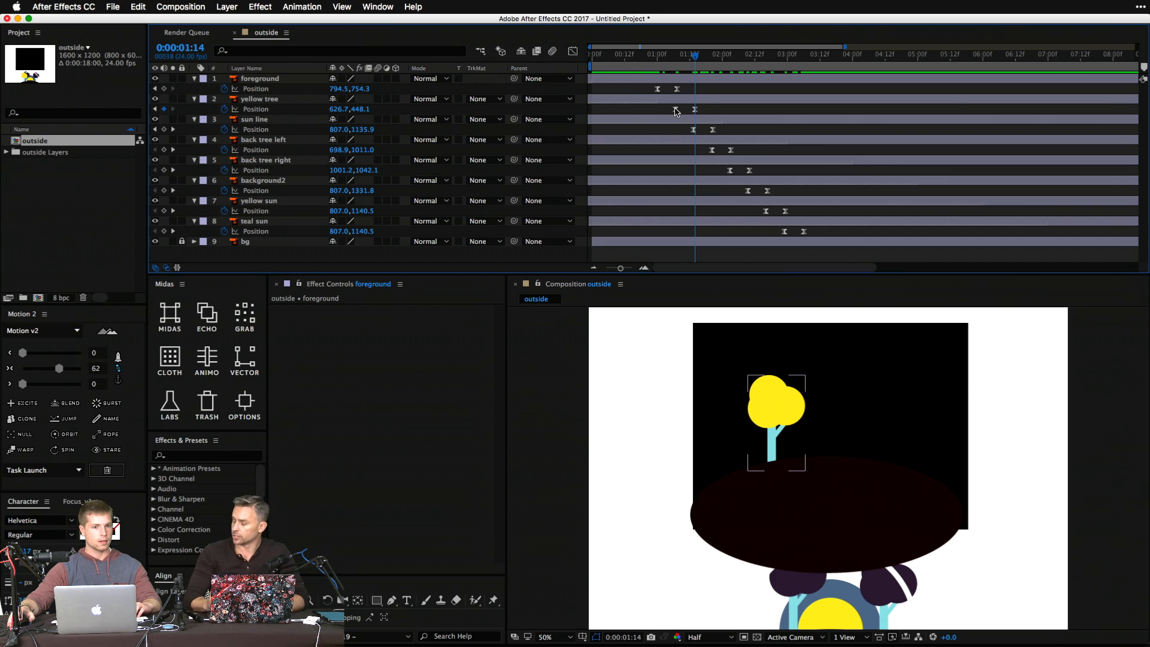
pyautogui.click(900, 353)
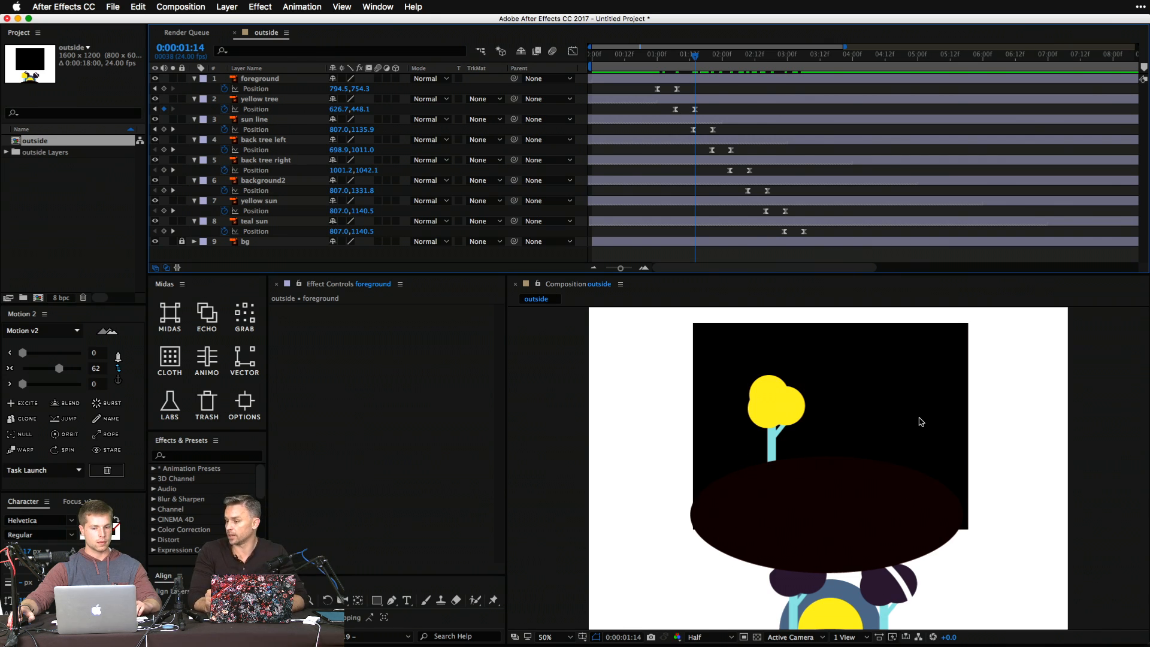
pyautogui.press(',')
pyautogui.press('z')
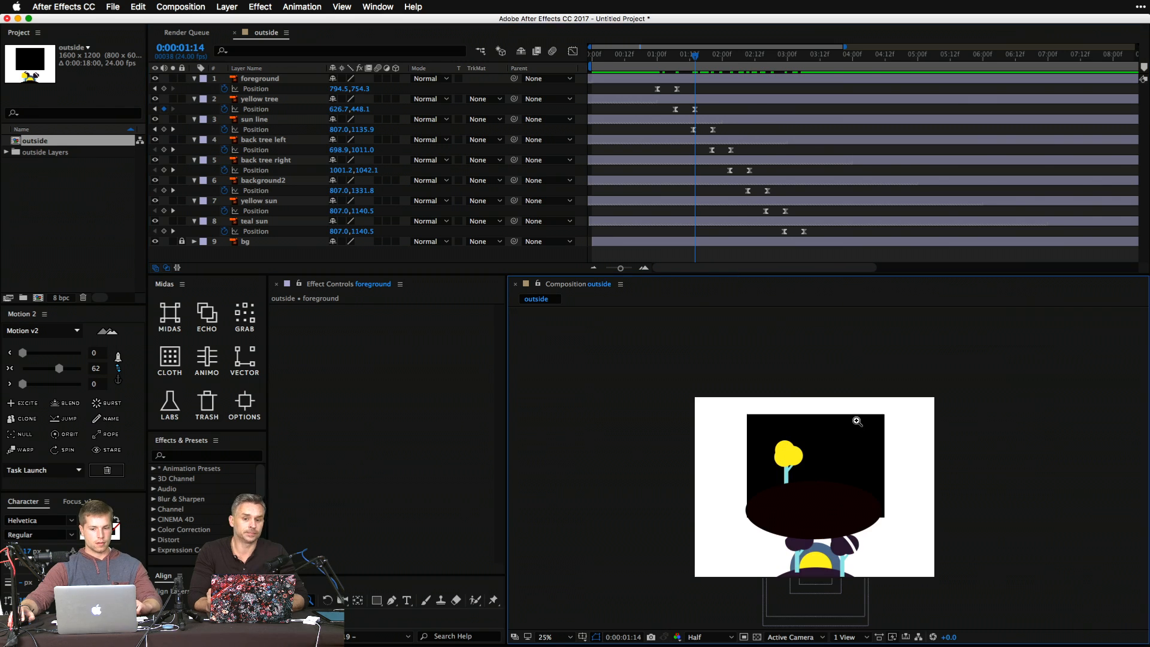
pyautogui.click(825, 446)
pyautogui.moveTo(824, 443); pyautogui.dragTo(831, 357)
pyautogui.scroll(-1, 829, 358)
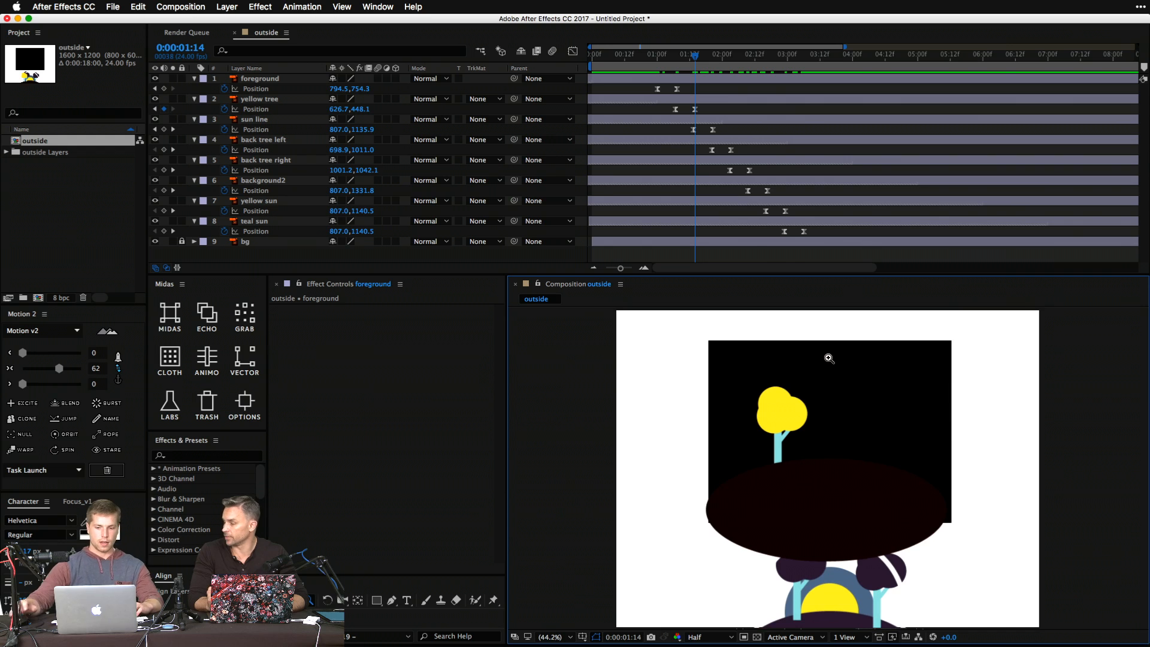
pyautogui.press('v')
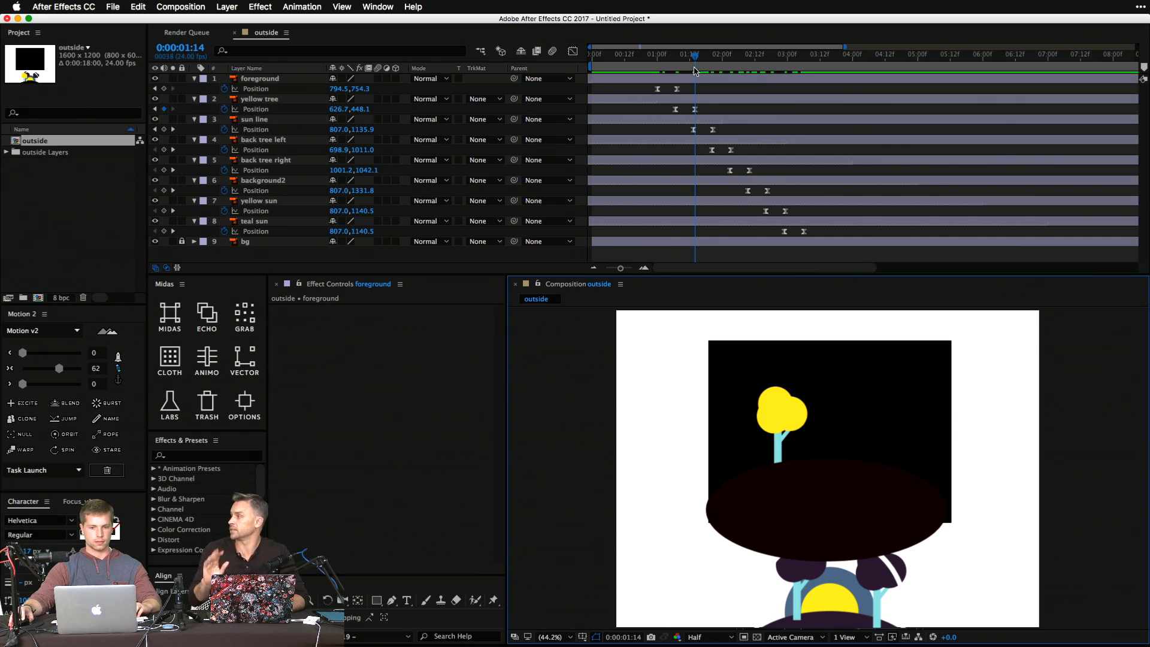
# Select all layers' Position keyframes and stretch them proportionally in both directions to span about 0:00:00:10 to 0:00:03:15.
pyautogui.press('Home')
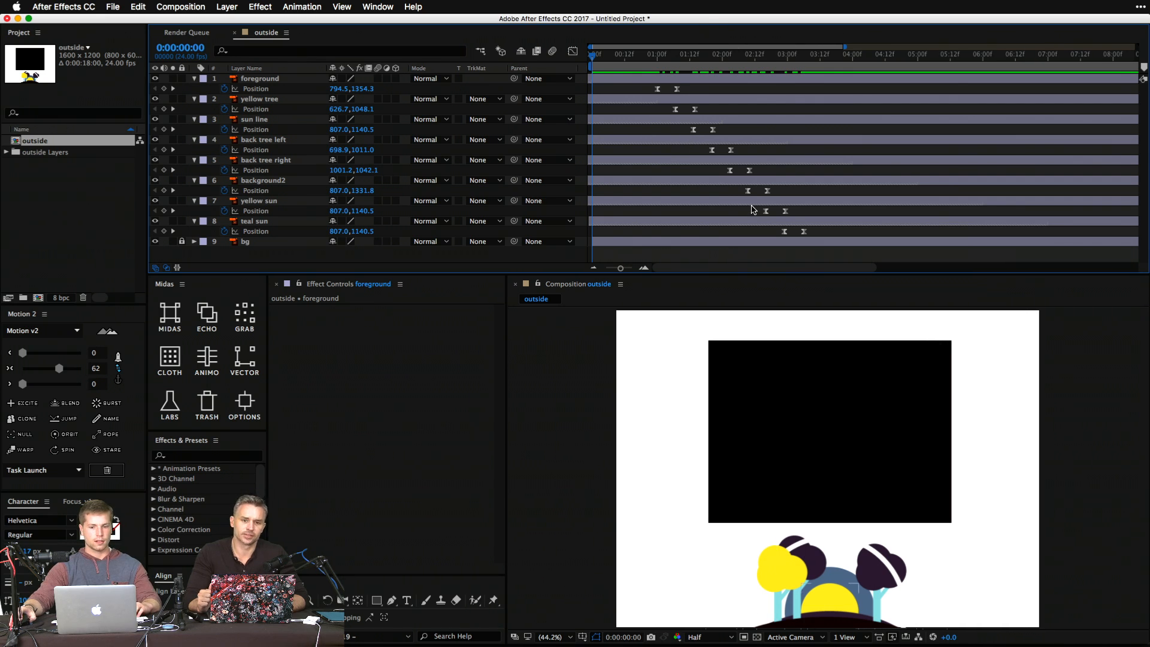
pyautogui.moveTo(815, 233); pyautogui.dragTo(598, 75)
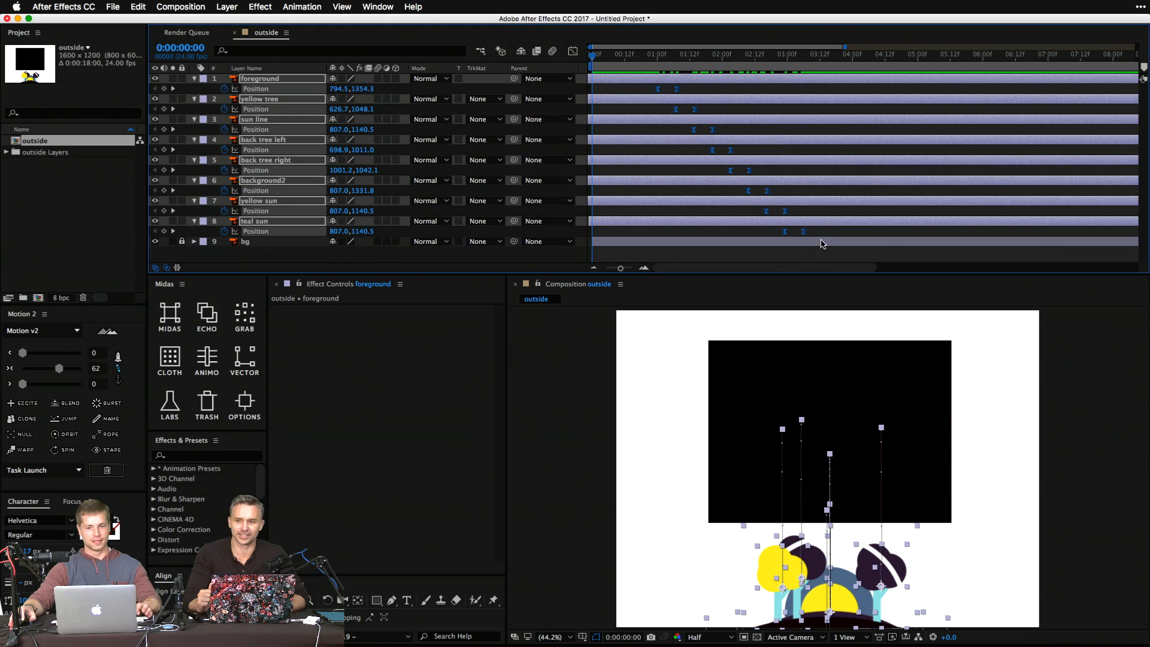
pyautogui.moveTo(809, 235); pyautogui.dragTo(833, 236)
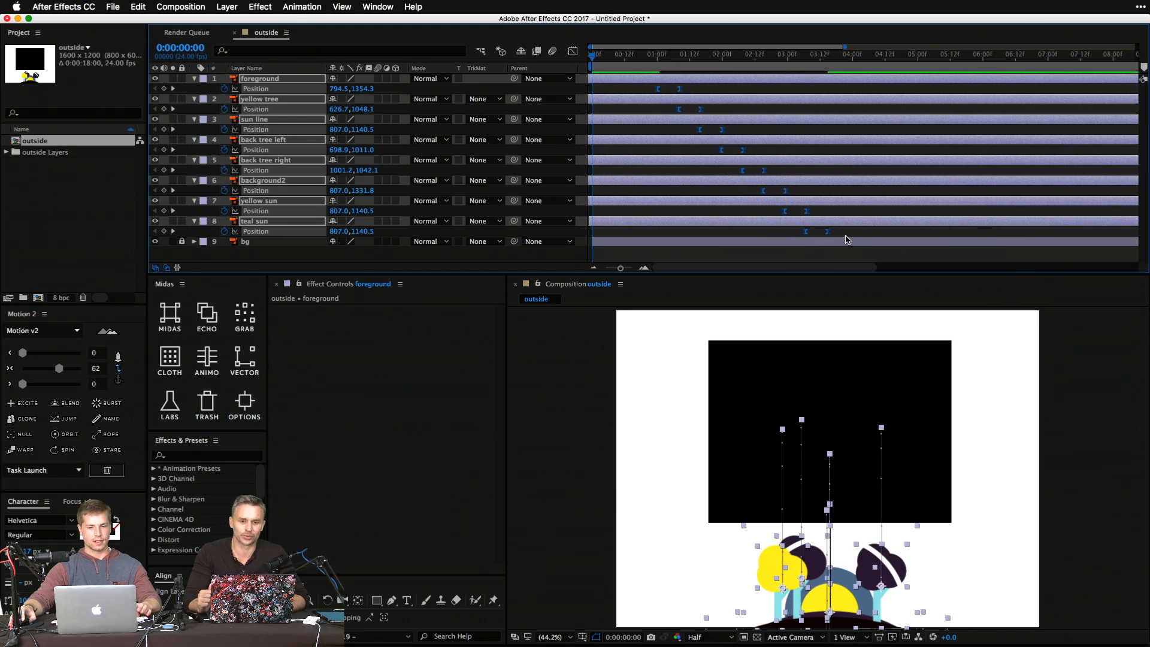
pyautogui.moveTo(679, 92); pyautogui.dragTo(621, 90)
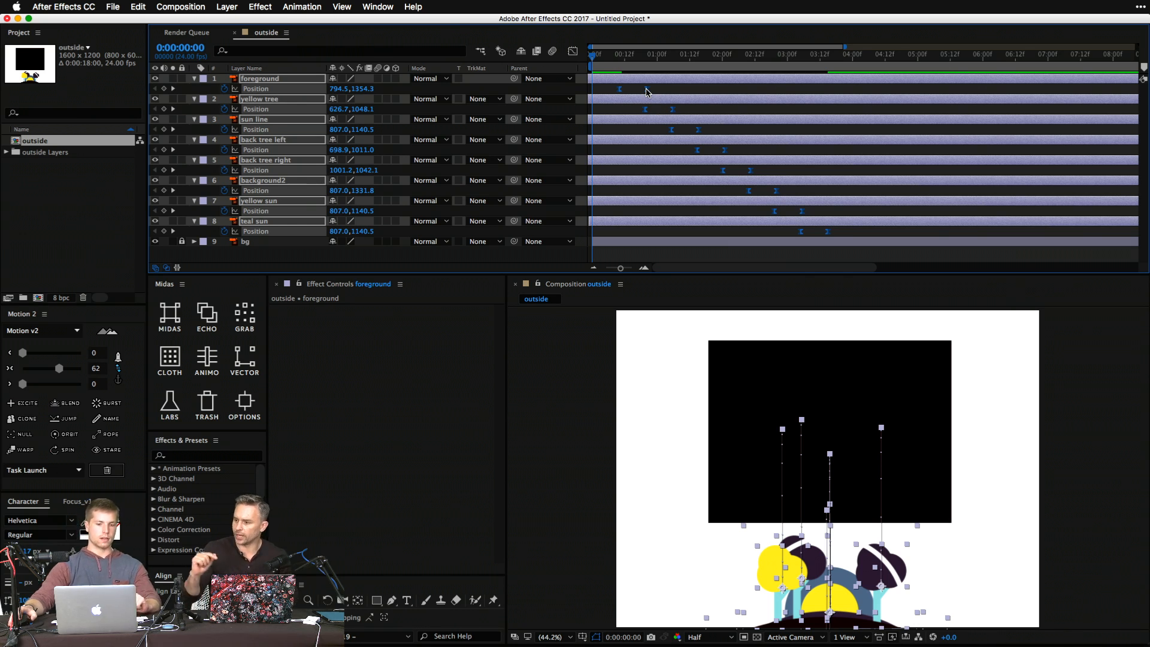
# Apply Easy Ease Out to the first Position keyframe of the foreground layer.
pyautogui.click(612, 88)
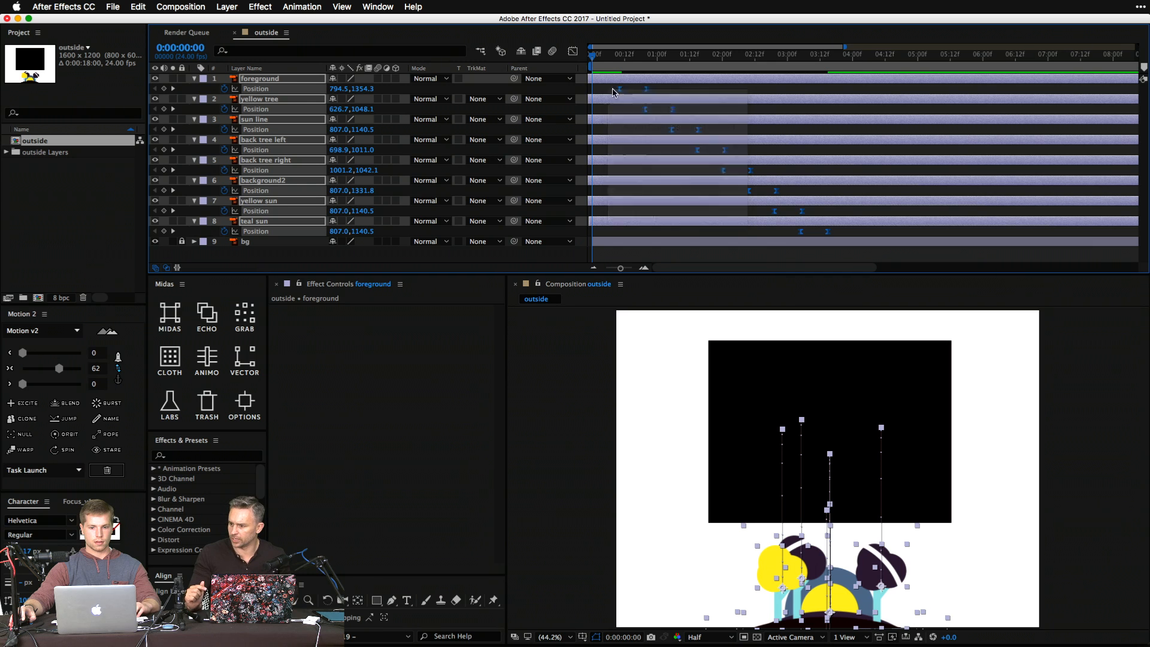
pyautogui.click(623, 94)
pyautogui.click(619, 89)
pyautogui.rightClick(620, 90)
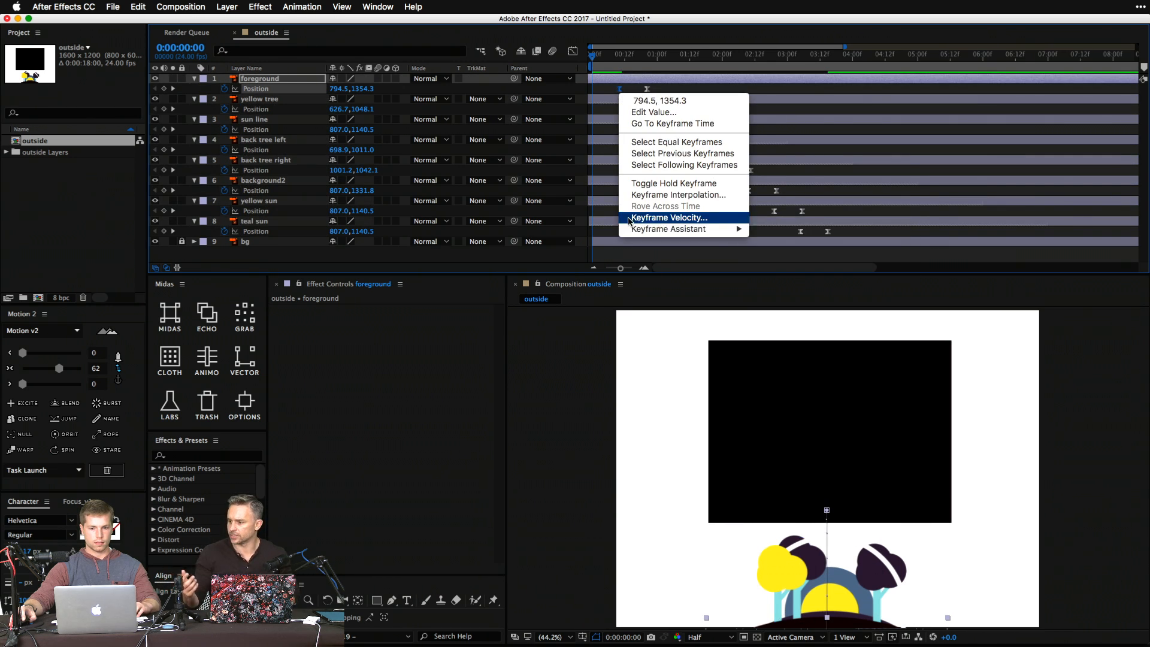
pyautogui.moveTo(674, 236)
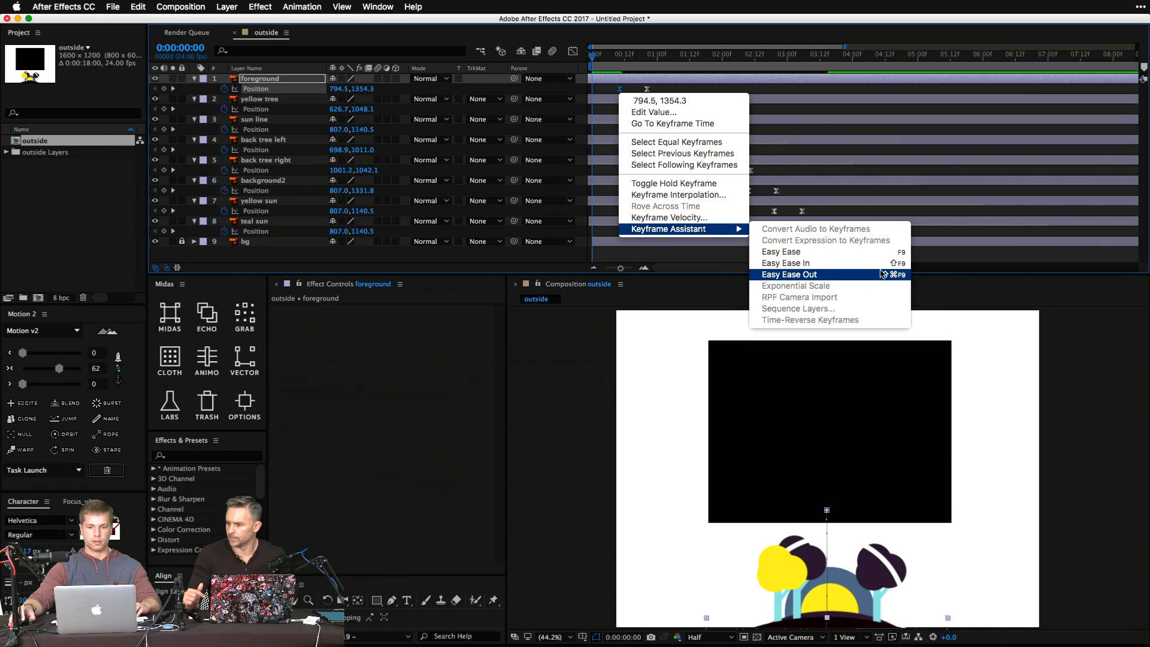
pyautogui.click(883, 274)
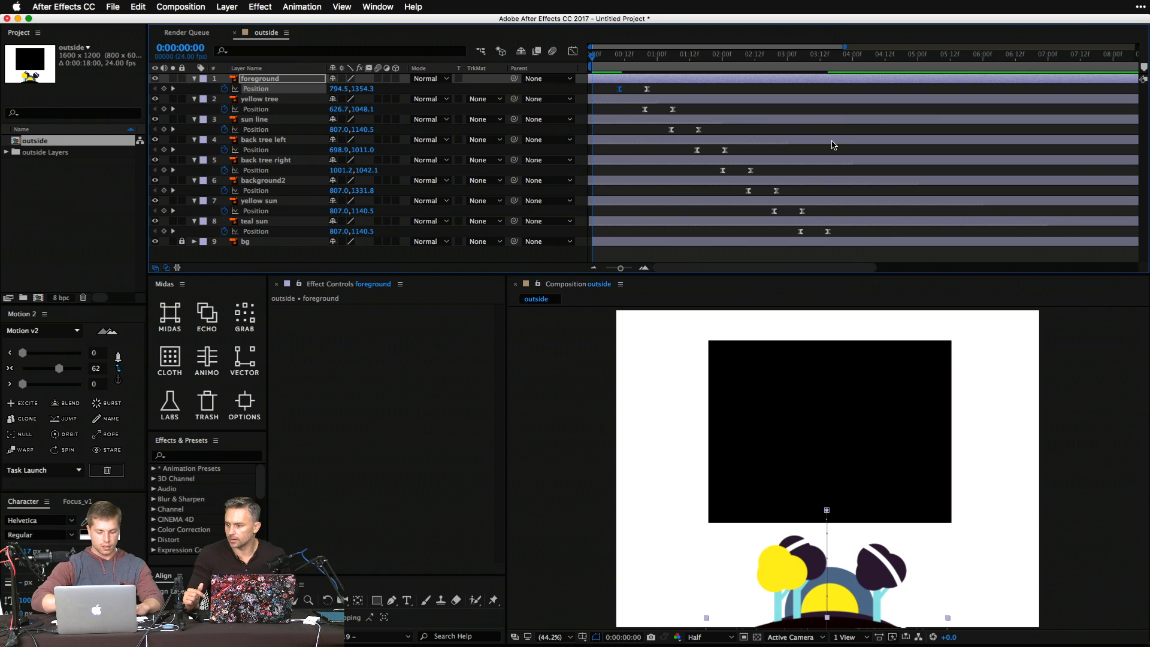
# Create a new composition with the default settings and draw a circle with the Ellipse tool left of its centre.
pyautogui.press('super+n')
pyautogui.press('Return')
pyautogui.press('q')
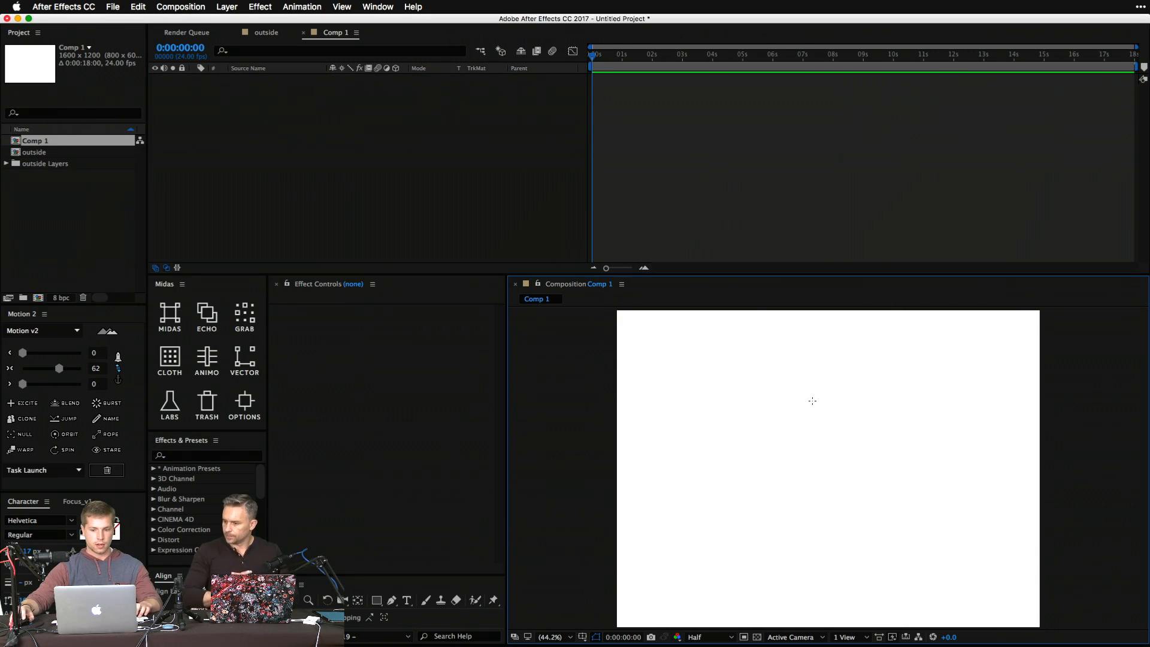
pyautogui.moveTo(699, 390)
pyautogui.mouseDown()
pyautogui.moveTo(743, 434)
pyautogui.moveTo(709, 465)
pyautogui.moveTo(756, 509)
pyautogui.mouseUp()
pyautogui.press('super+z')
pyautogui.press('q')
pyautogui.press('q')
pyautogui.press('v')
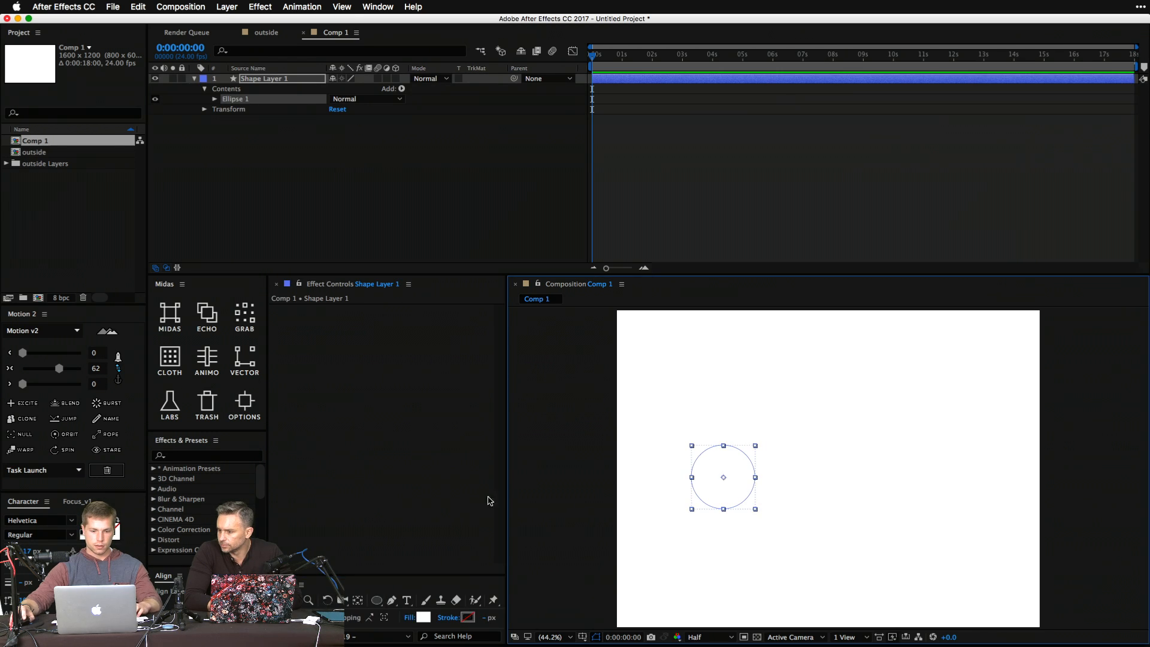
# Set the circle's fill colour to black.
pyautogui.click(424, 617)
pyautogui.moveTo(233, 326); pyautogui.dragTo(110, 371)
pyautogui.click(371, 223)
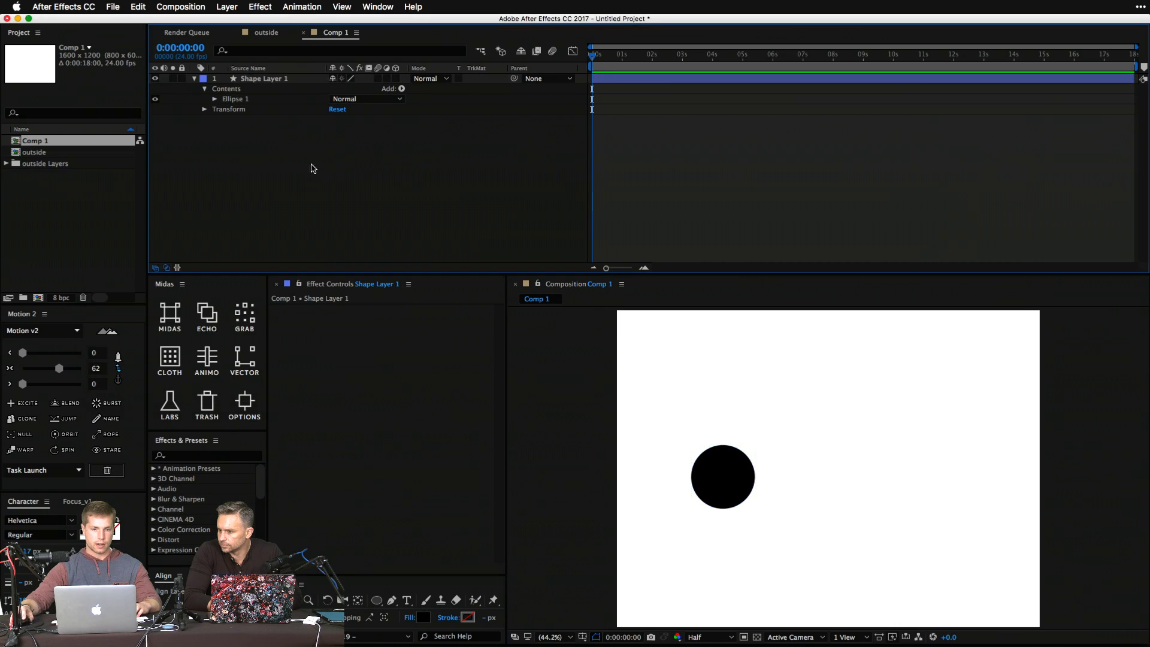
# Move the anchor point of Shape Layer 1 to the exact centre of the circle.
pyautogui.click(273, 79)
pyautogui.press('u')
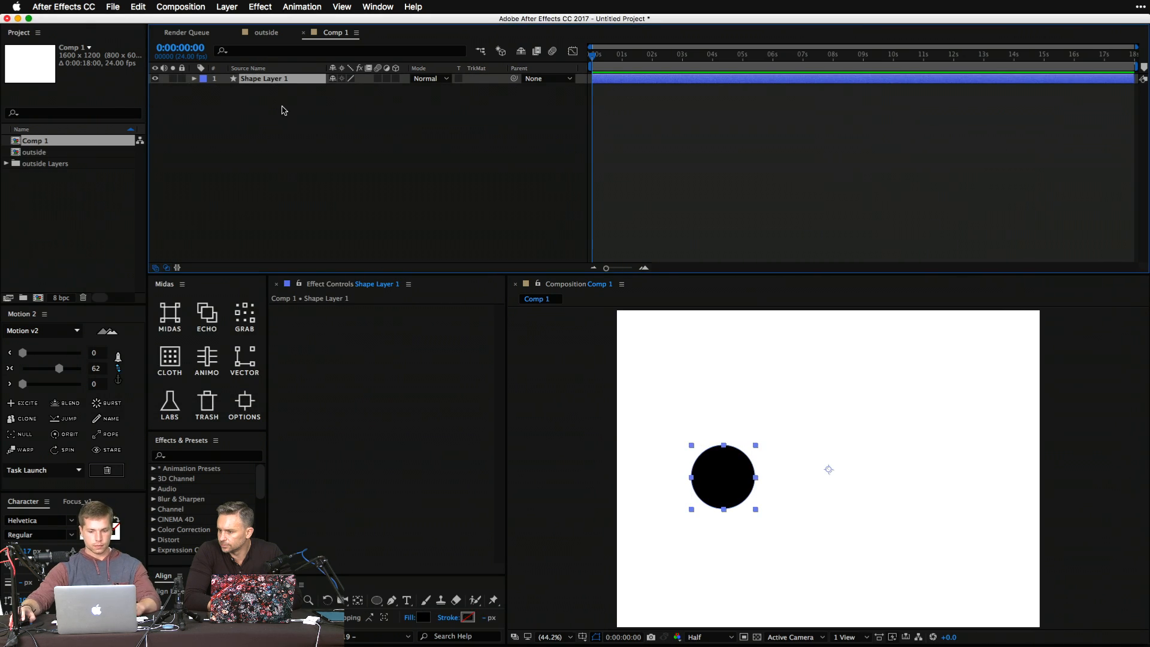
pyautogui.press('y')
pyautogui.moveTo(833, 475); pyautogui.dragTo(727, 481)
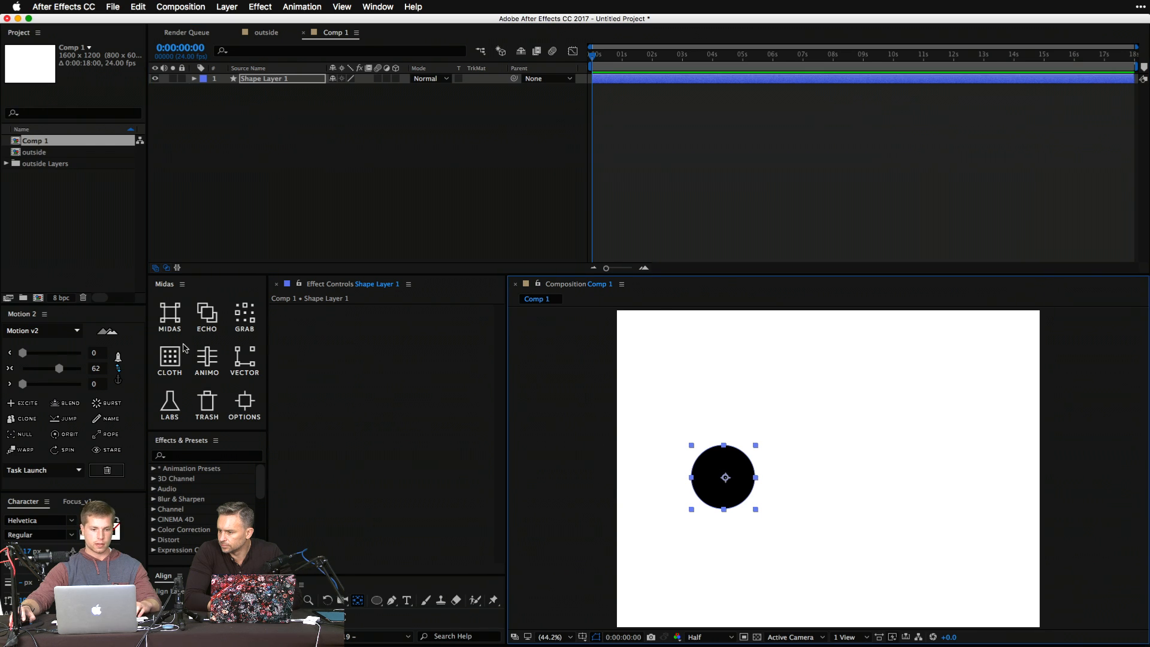
pyautogui.click(87, 369)
pyautogui.click(329, 108)
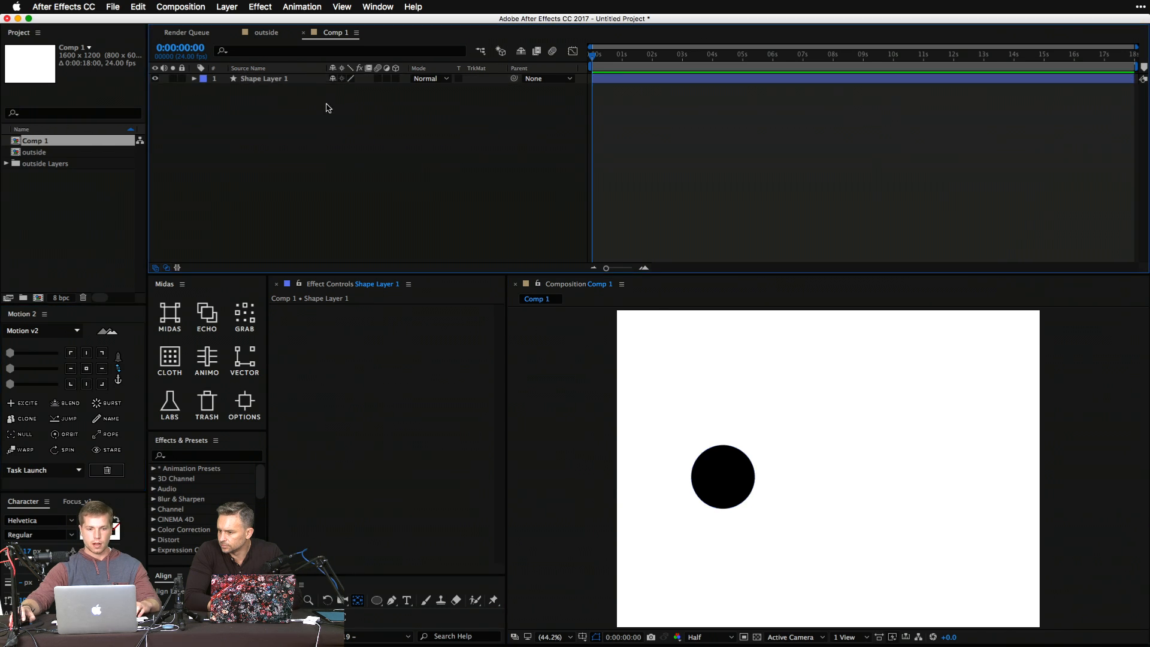
# Keyframe the circle's Position at 0:00:00:00 and move it to 846.1, 698.8 at 0:00:04:15.
pyautogui.click(301, 81)
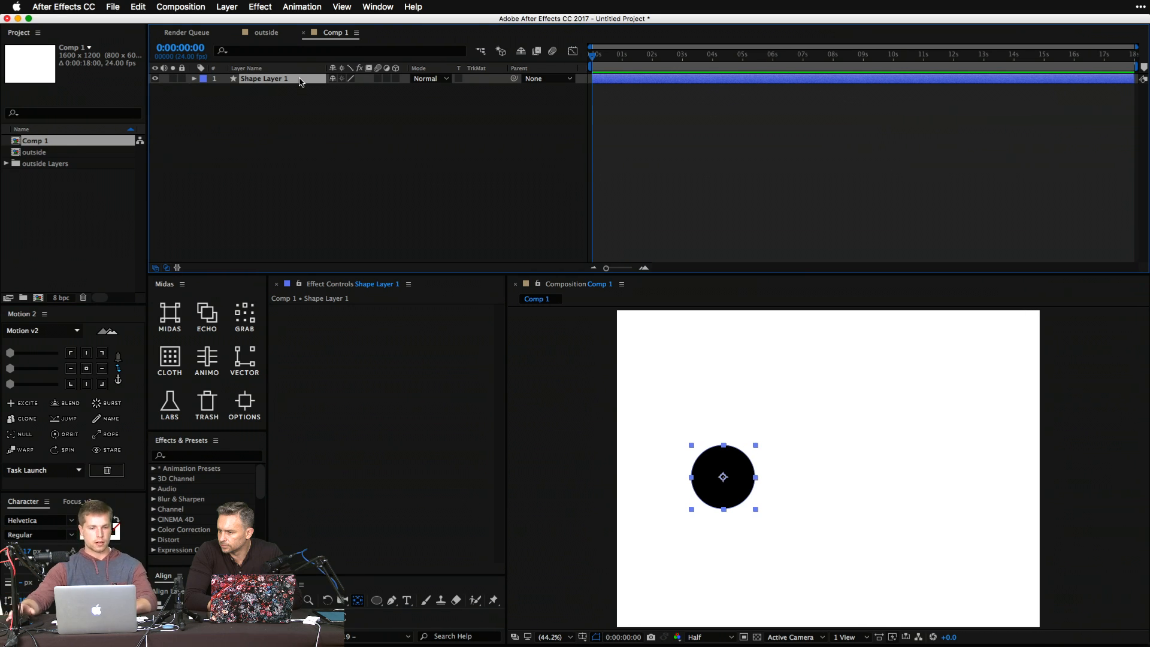
pyautogui.press('p')
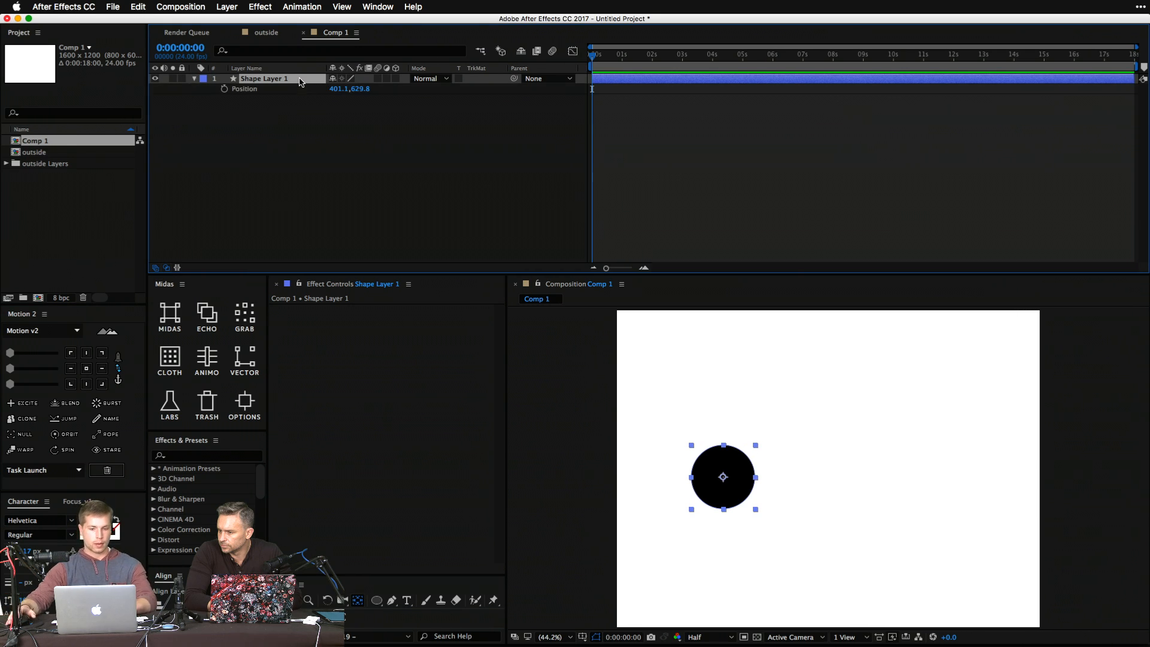
pyautogui.click(326, 135)
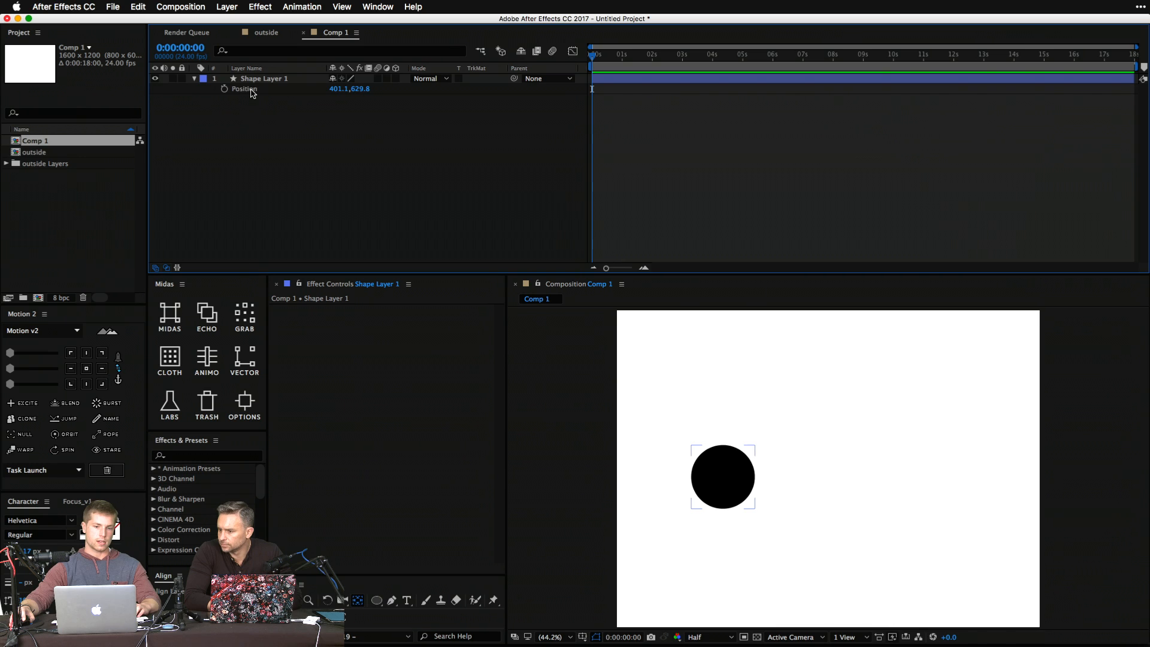
pyautogui.click(250, 90)
pyautogui.click(225, 88)
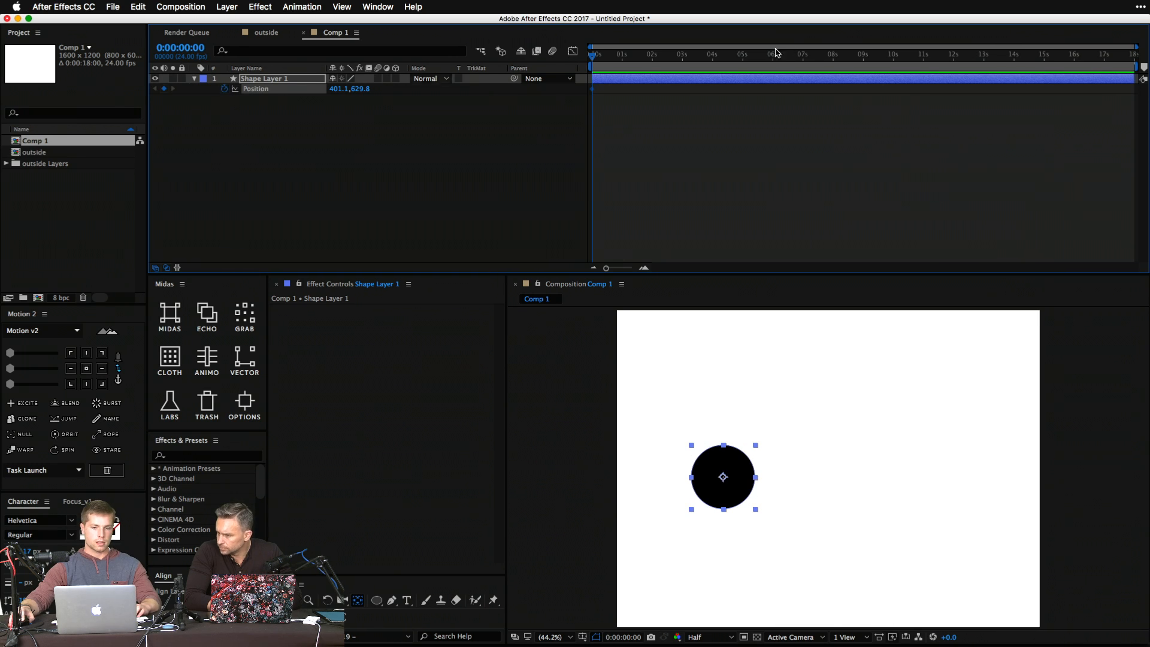
pyautogui.click(732, 55)
pyautogui.moveTo(362, 88); pyautogui.dragTo(604, 118)
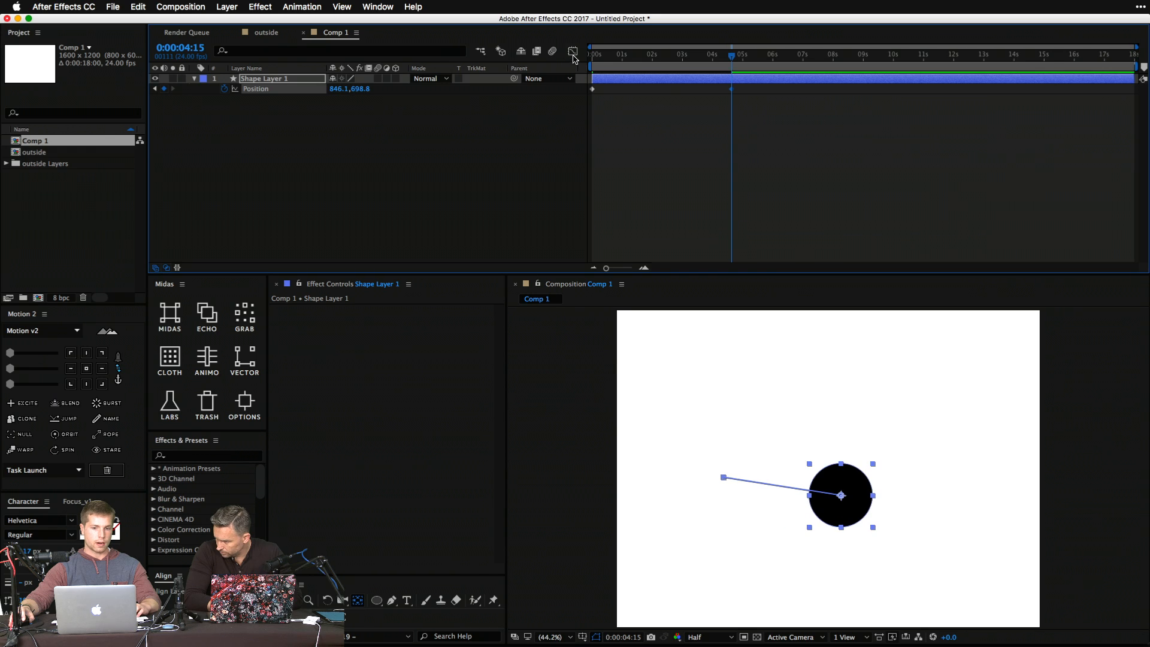
# Show the Position speed graph and ease both keyframes in and out using the Motion v2 easing slider.
pyautogui.click(573, 52)
pyautogui.moveTo(587, 74); pyautogui.dragTo(805, 221)
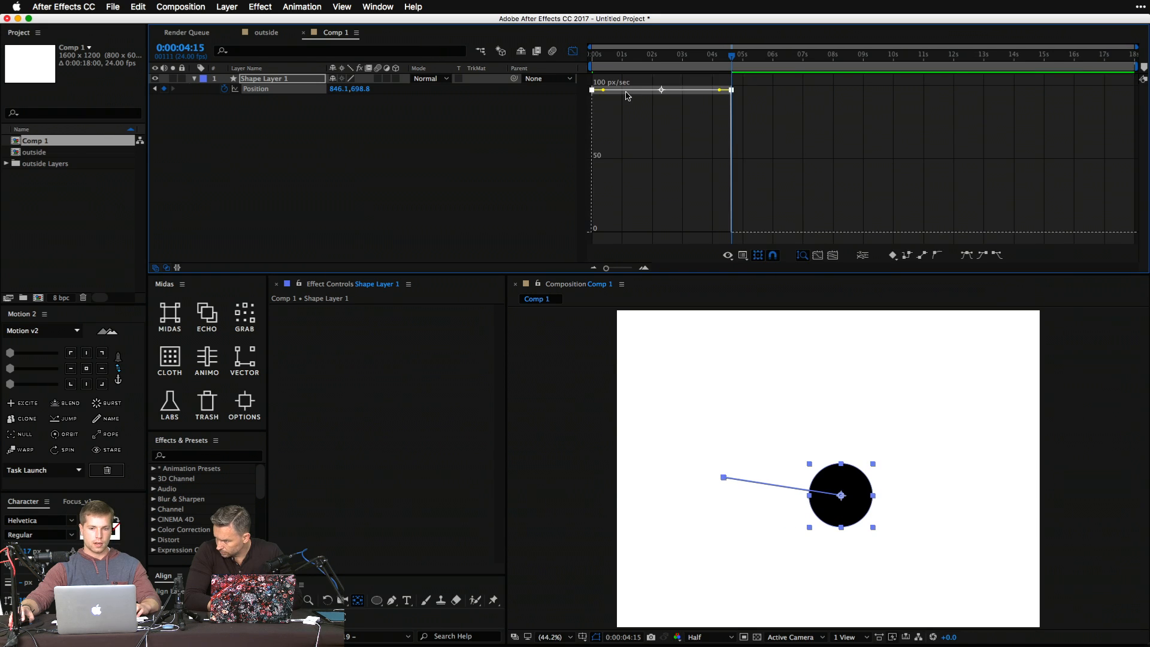
pyautogui.press('g')
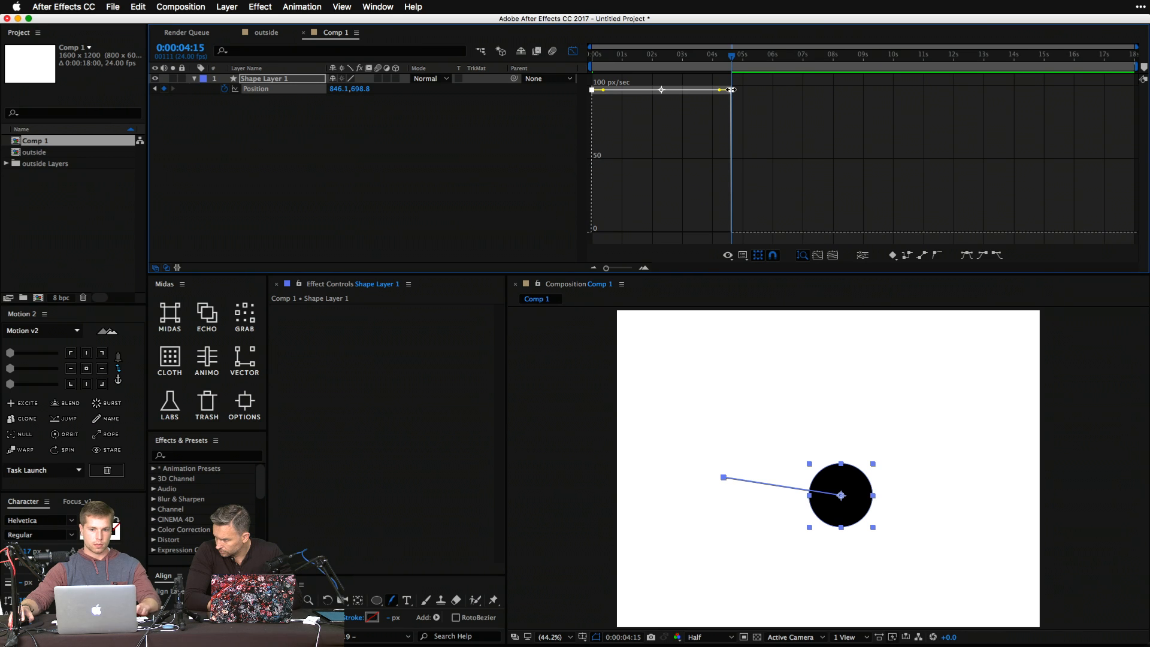
pyautogui.press('v')
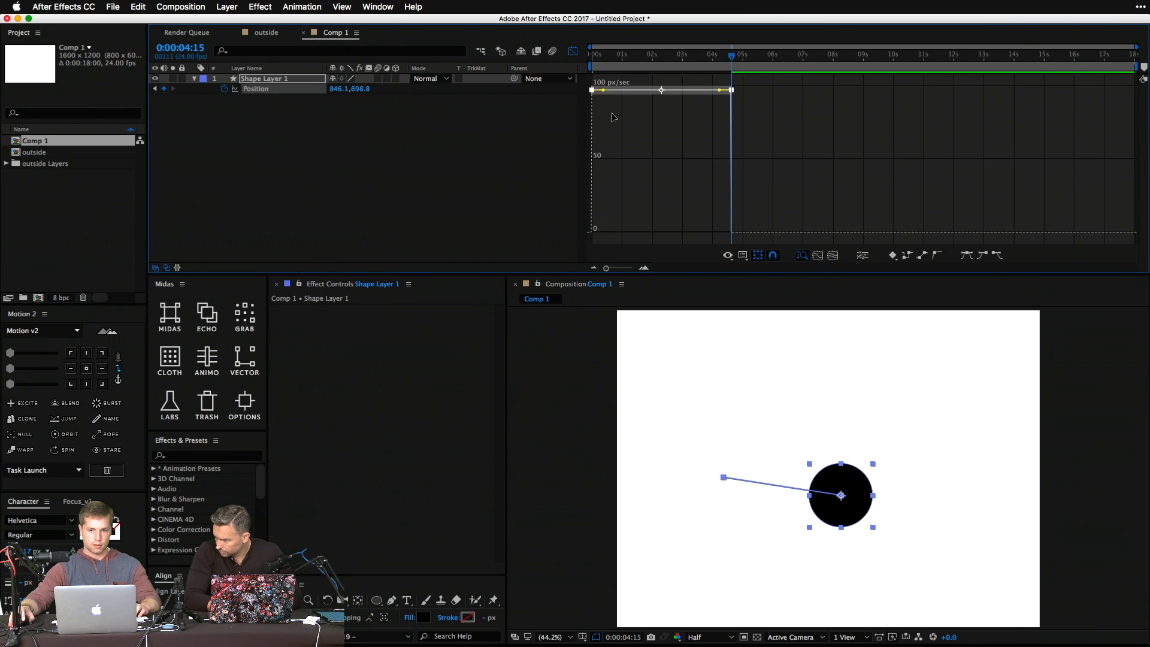
pyautogui.rightClick(593, 90)
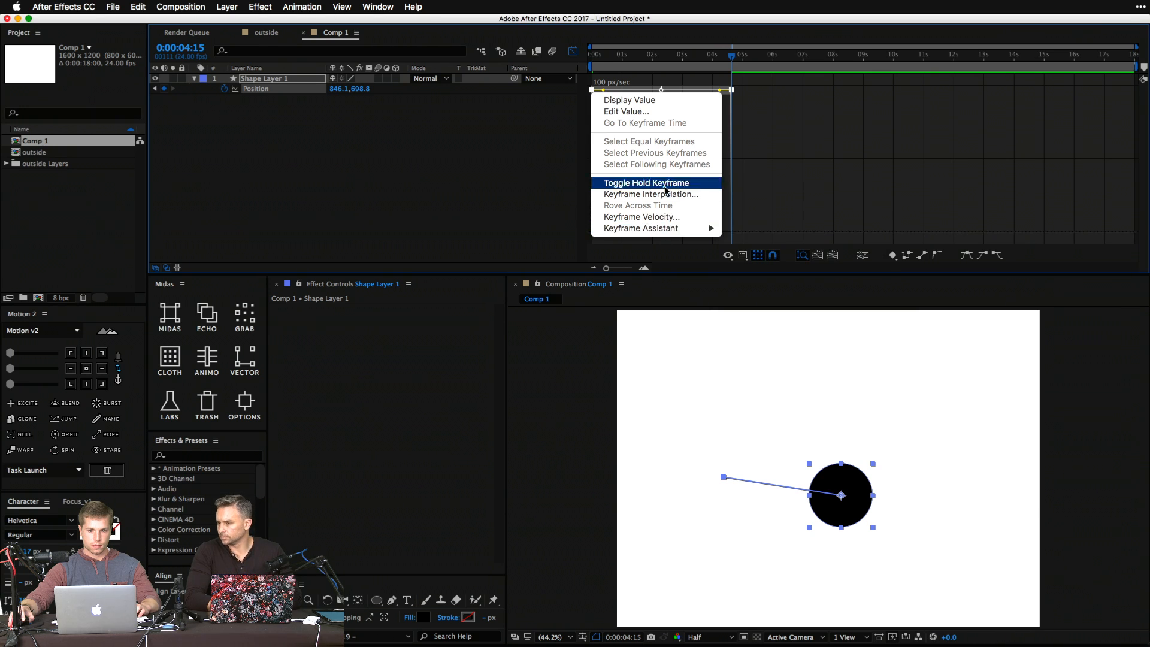
pyautogui.click(816, 184)
pyautogui.moveTo(796, 159); pyautogui.dragTo(282, 82)
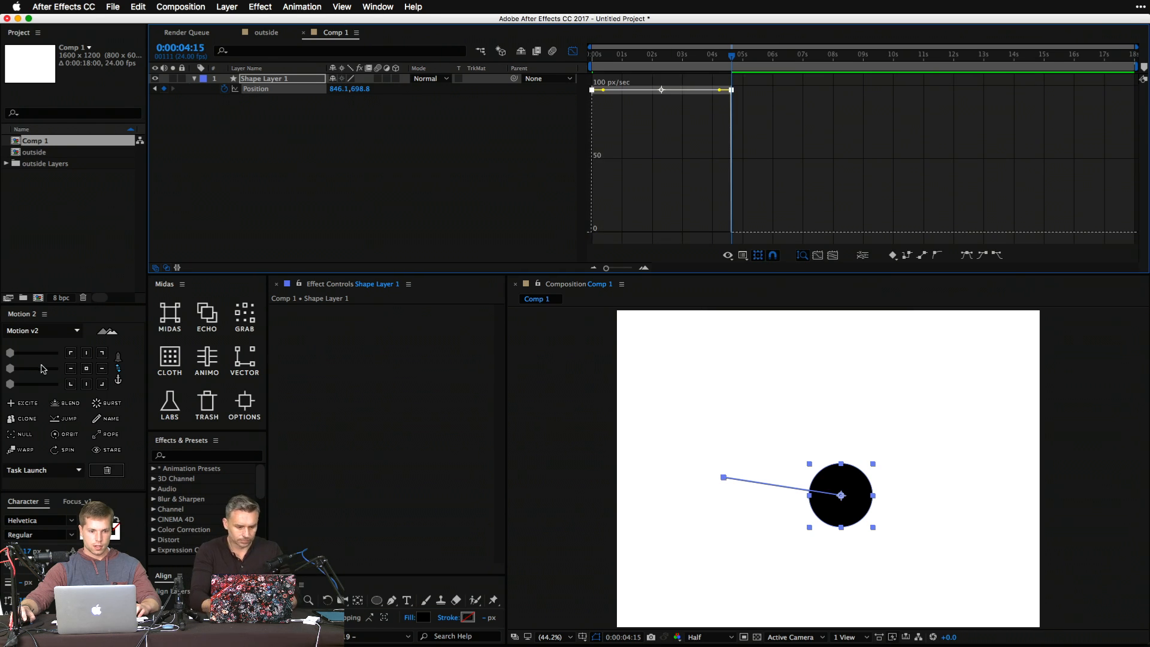
pyautogui.click(43, 368)
pyautogui.click(677, 170)
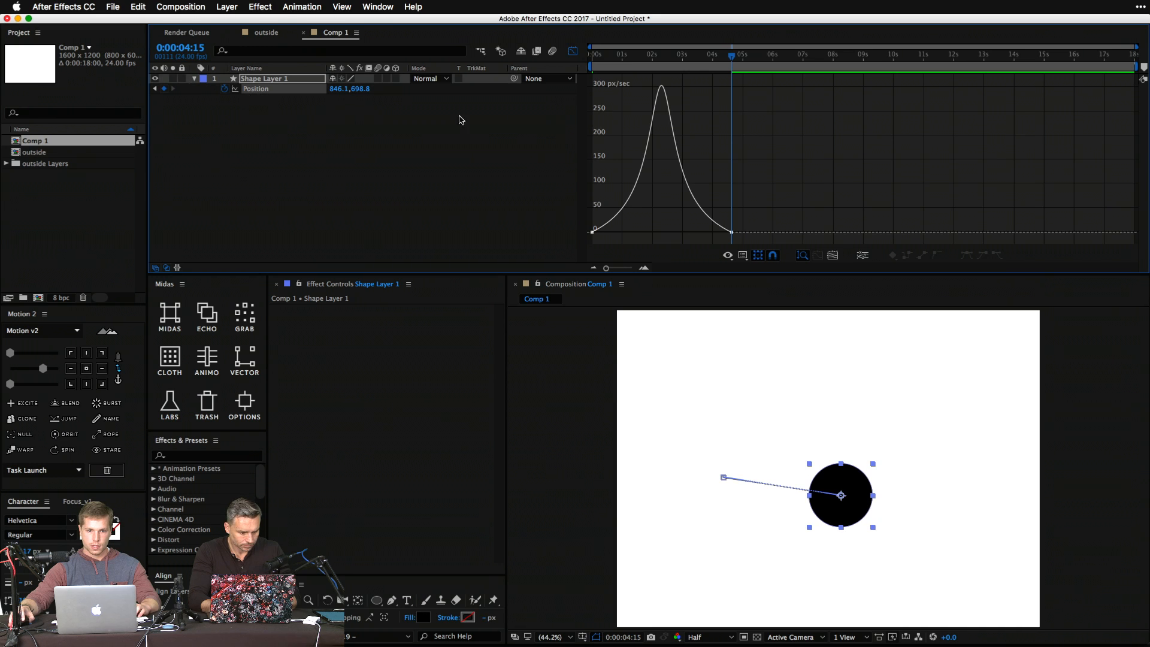
# Examine the eased Position curves in the value graph, then close the graph editor.
pyautogui.moveTo(657, 226); pyautogui.dragTo(578, 242)
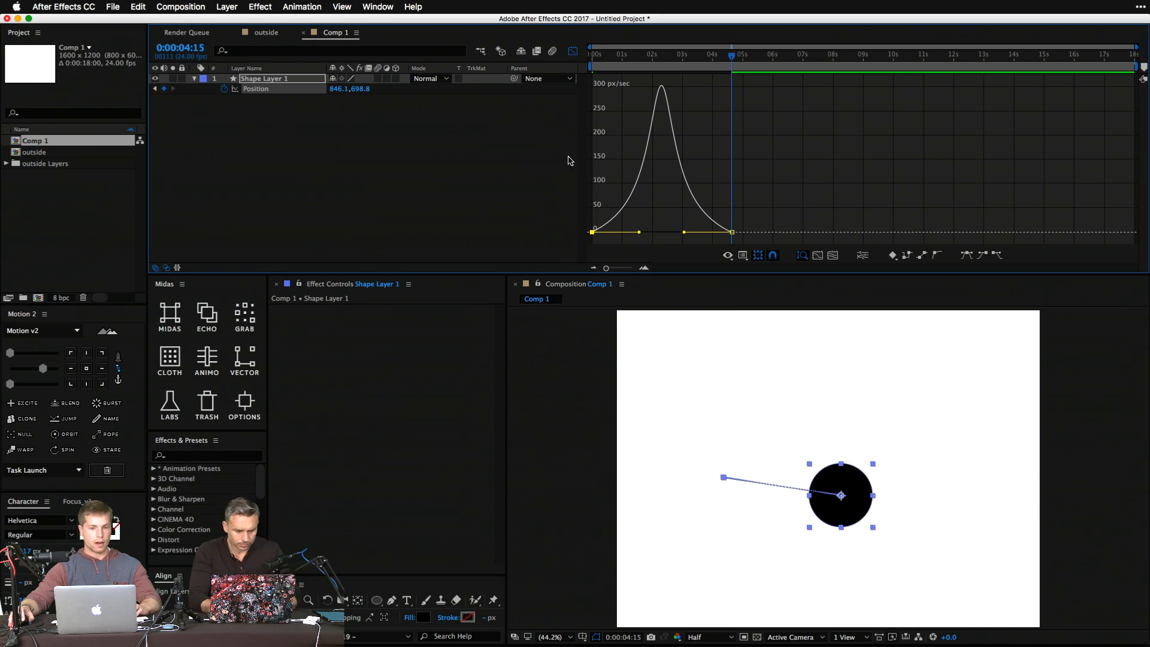
pyautogui.rightClick(595, 76)
pyautogui.click(629, 220)
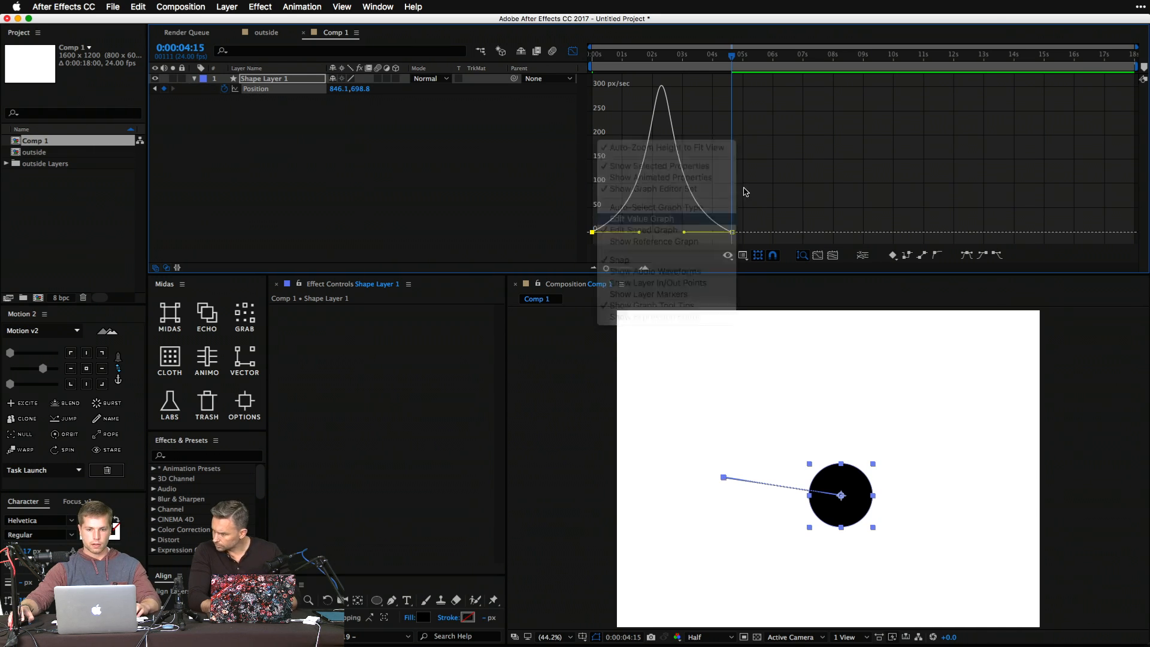
pyautogui.moveTo(605, 198); pyautogui.dragTo(587, 126)
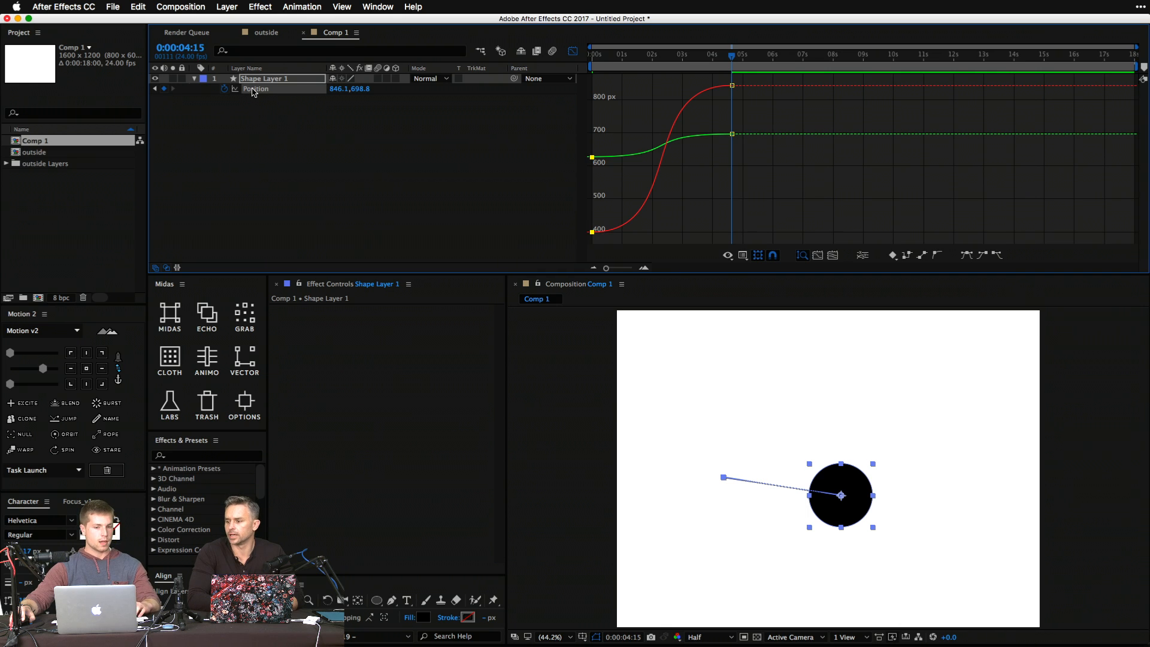
pyautogui.hotkey('shift', 'F3')
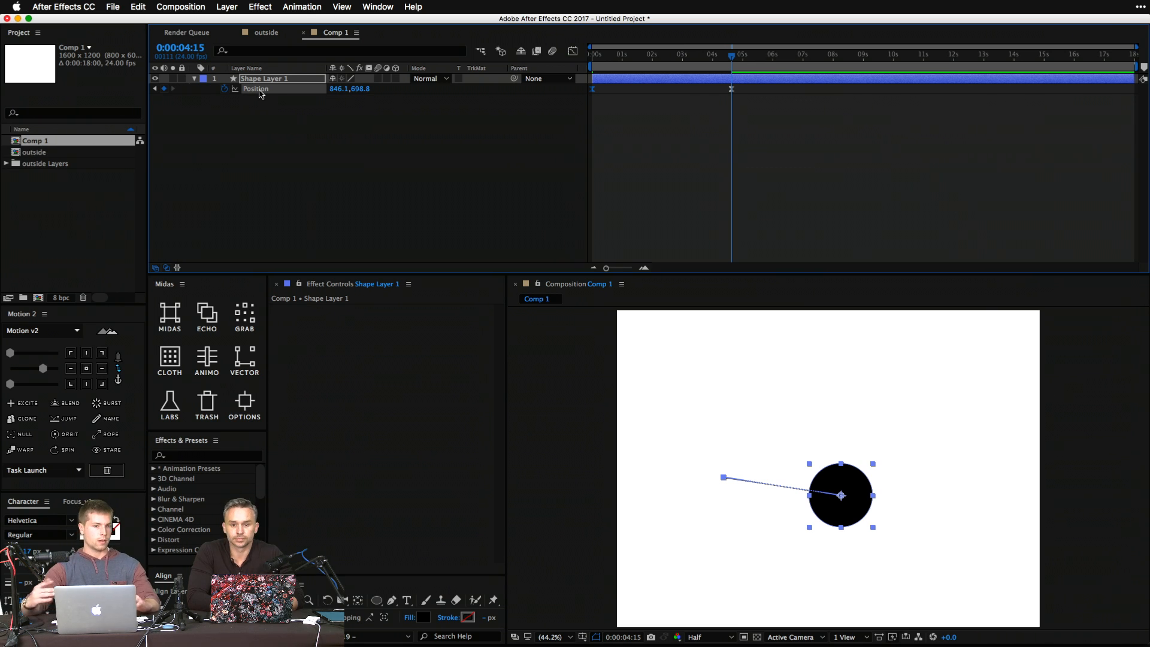
pyautogui.rightClick(260, 91)
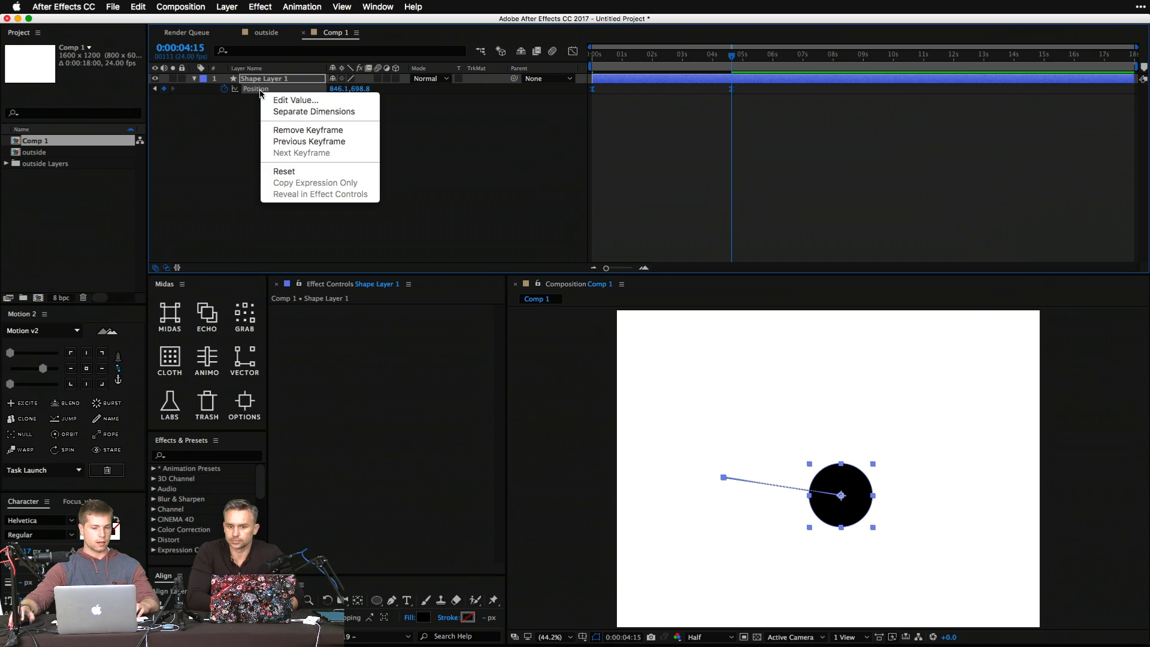
pyautogui.click(315, 112)
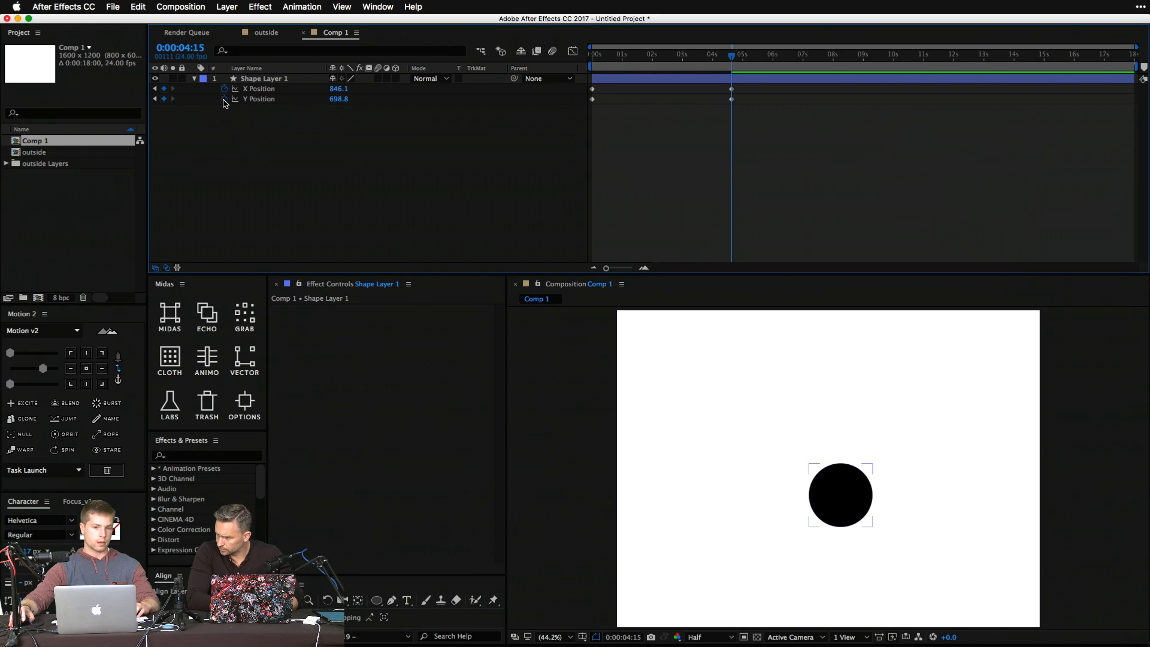
pyautogui.click(295, 100)
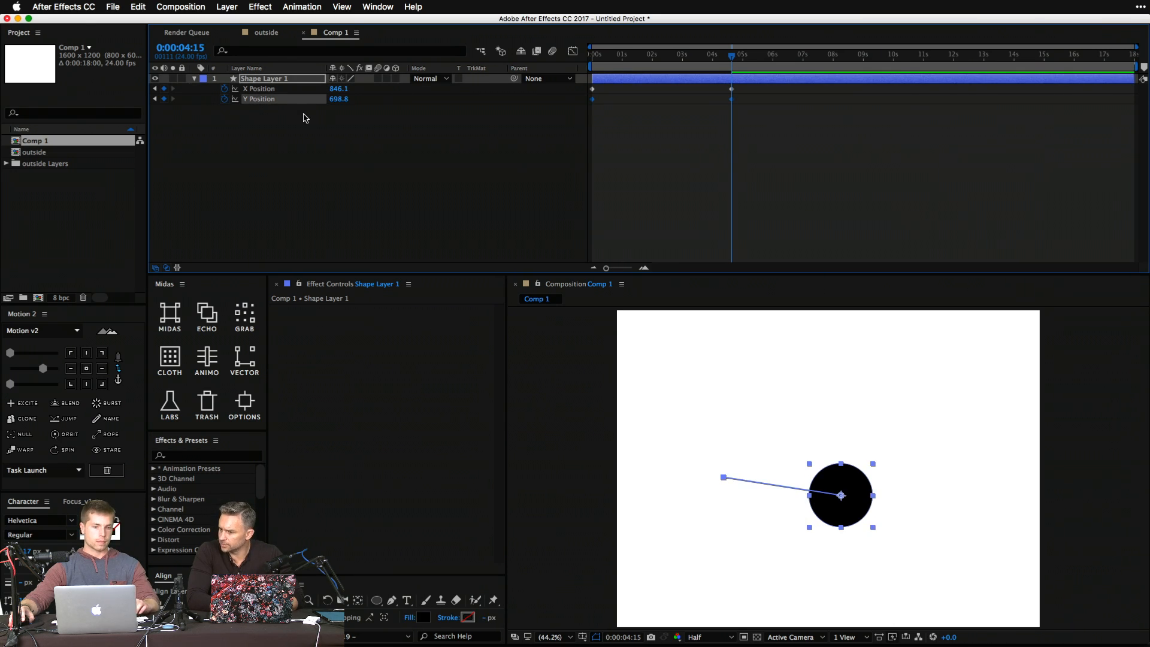
pyautogui.press('super+z')
# Separate the circle's Position property into X Position and Y Position dimensions.
pyautogui.rightClick(262, 91)
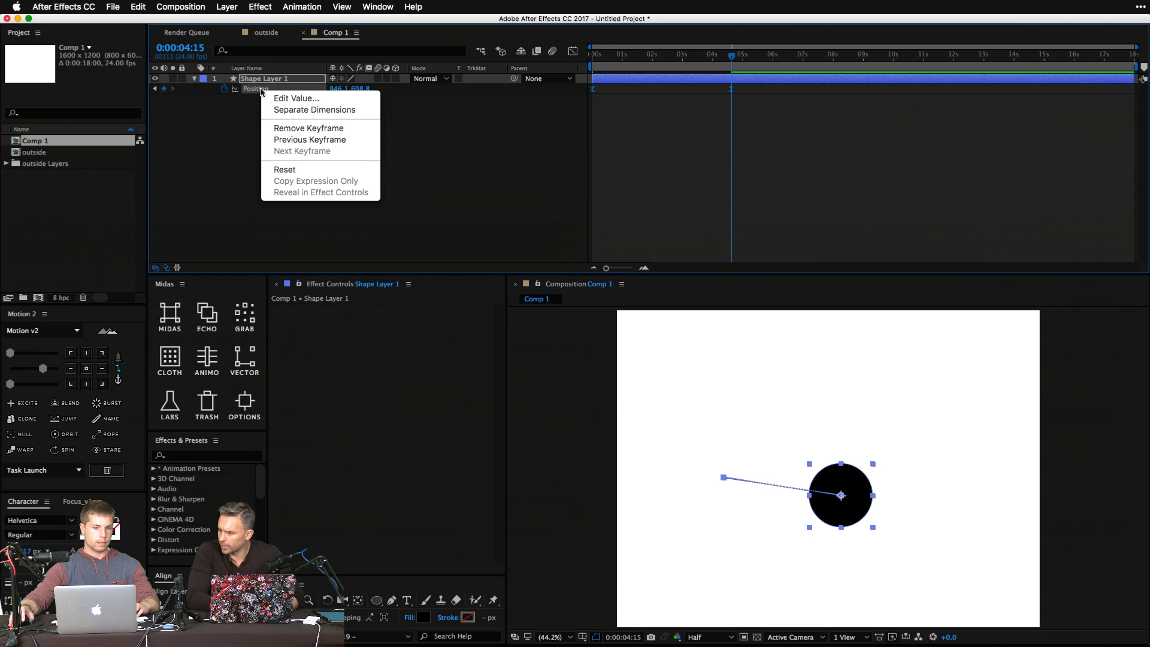
pyautogui.click(320, 112)
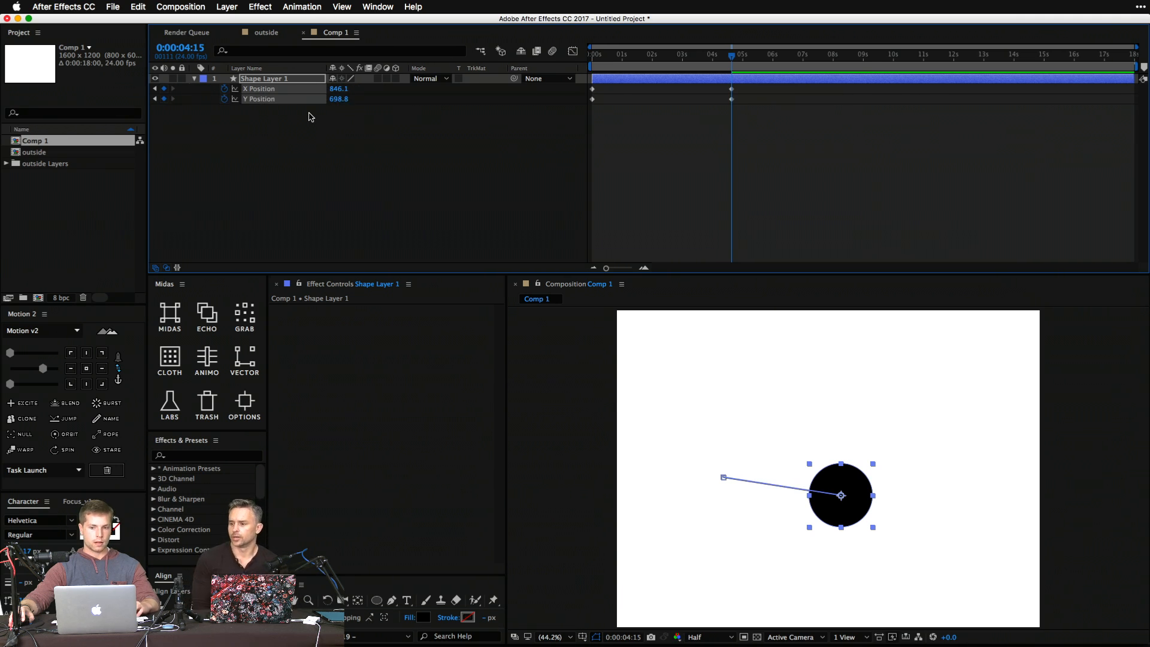
pyautogui.click(335, 164)
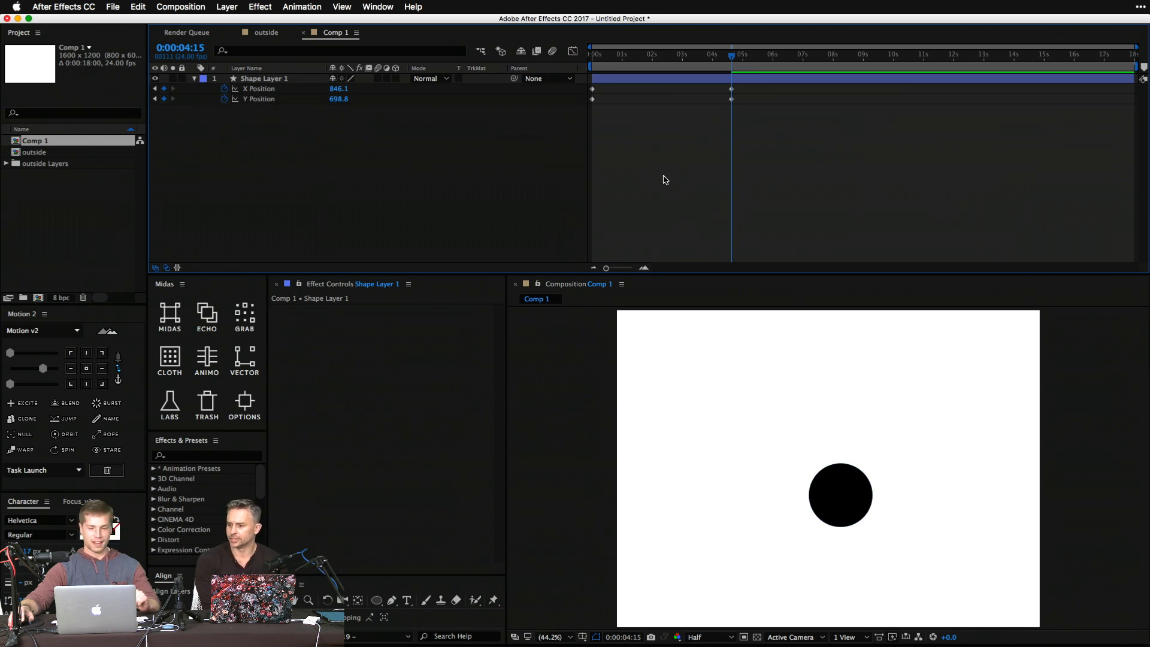
pyautogui.moveTo(763, 150); pyautogui.dragTo(537, 83)
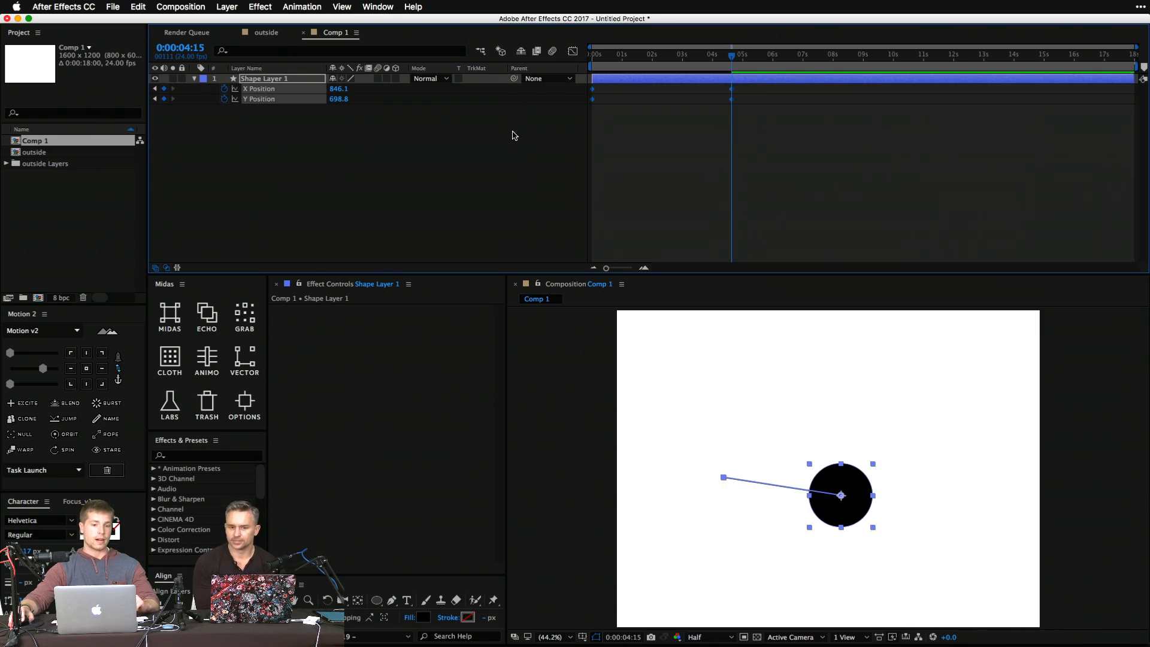
pyautogui.click(513, 128)
# Show the X Position graph and pull a long Bezier handle back from its end keyframe to curve the motion.
pyautogui.click(573, 51)
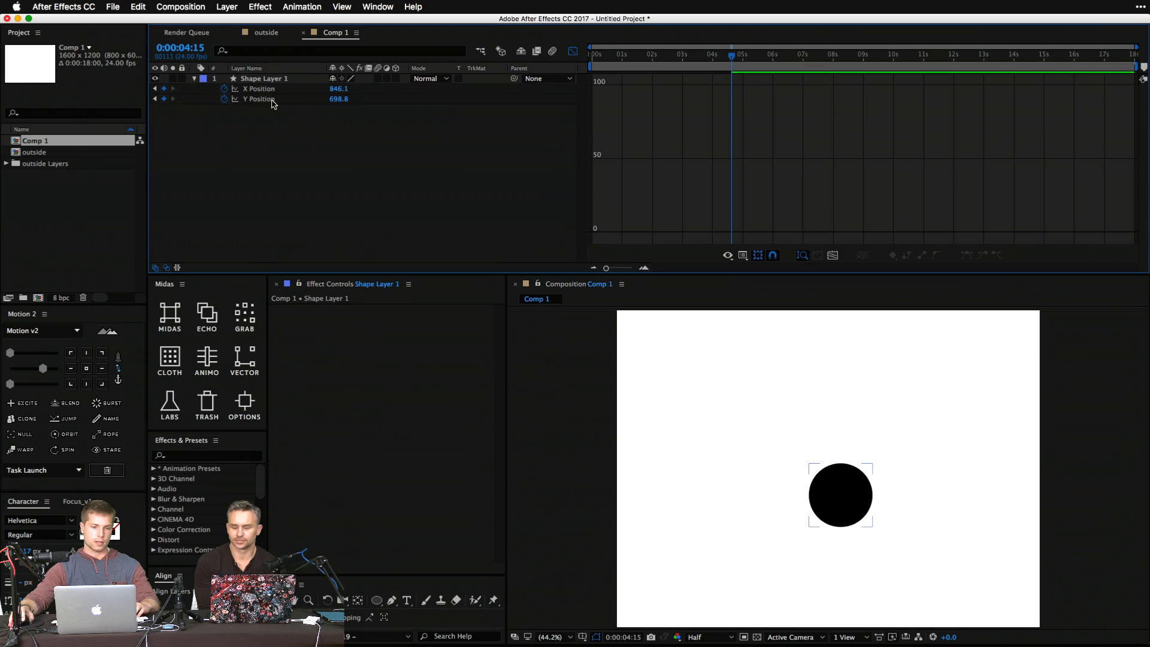
pyautogui.click(265, 91)
pyautogui.press('g')
pyautogui.click(732, 87)
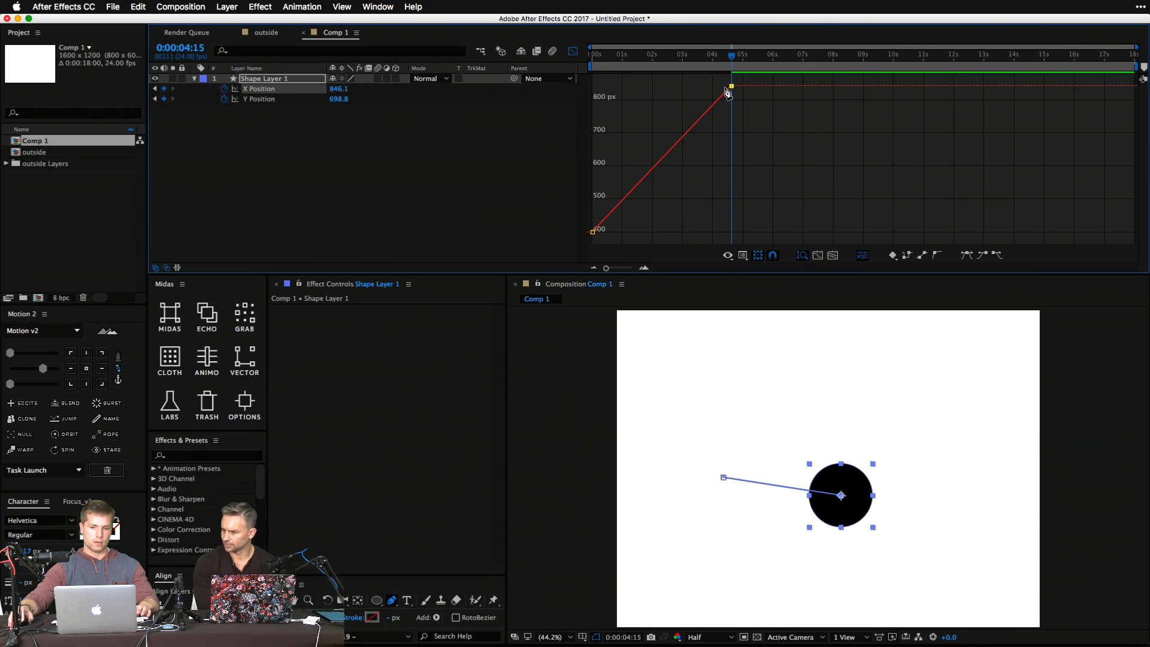
pyautogui.moveTo(730, 89); pyautogui.dragTo(635, 109)
pyautogui.moveTo(620, 60); pyautogui.dragTo(648, 60)
pyautogui.rightClick(694, 163)
pyautogui.click(645, 137)
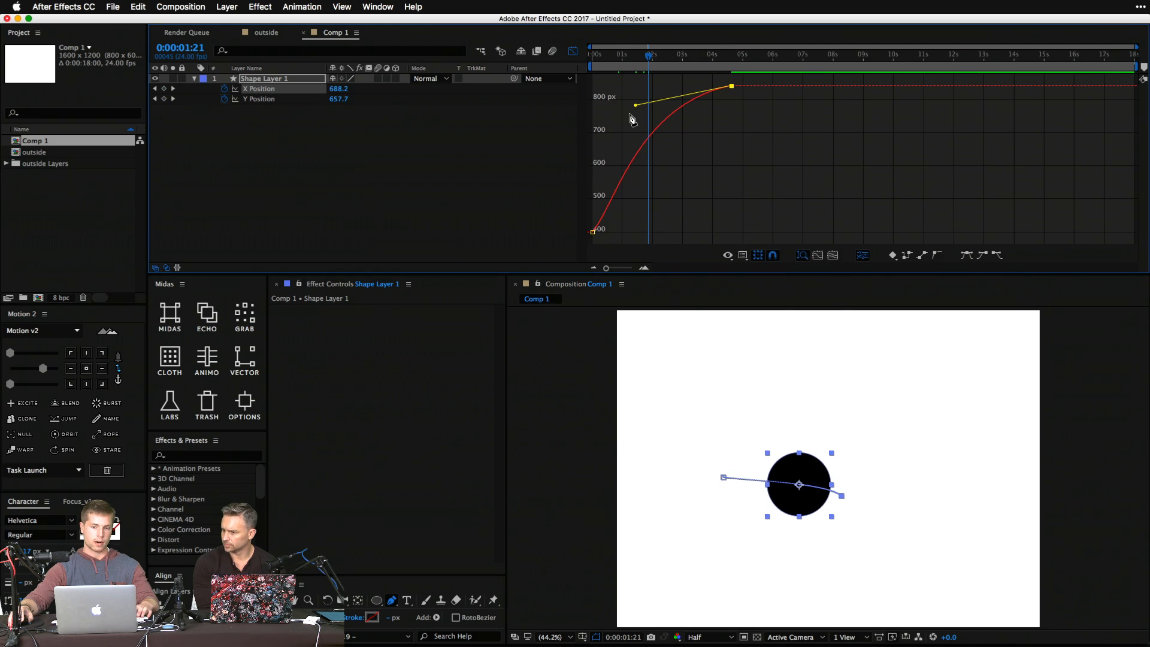
# Reshape the X Position curve to accelerate into its end keyframe, and bend the Y Position curve to rise quickly and level off.
pyautogui.moveTo(635, 105); pyautogui.dragTo(731, 199)
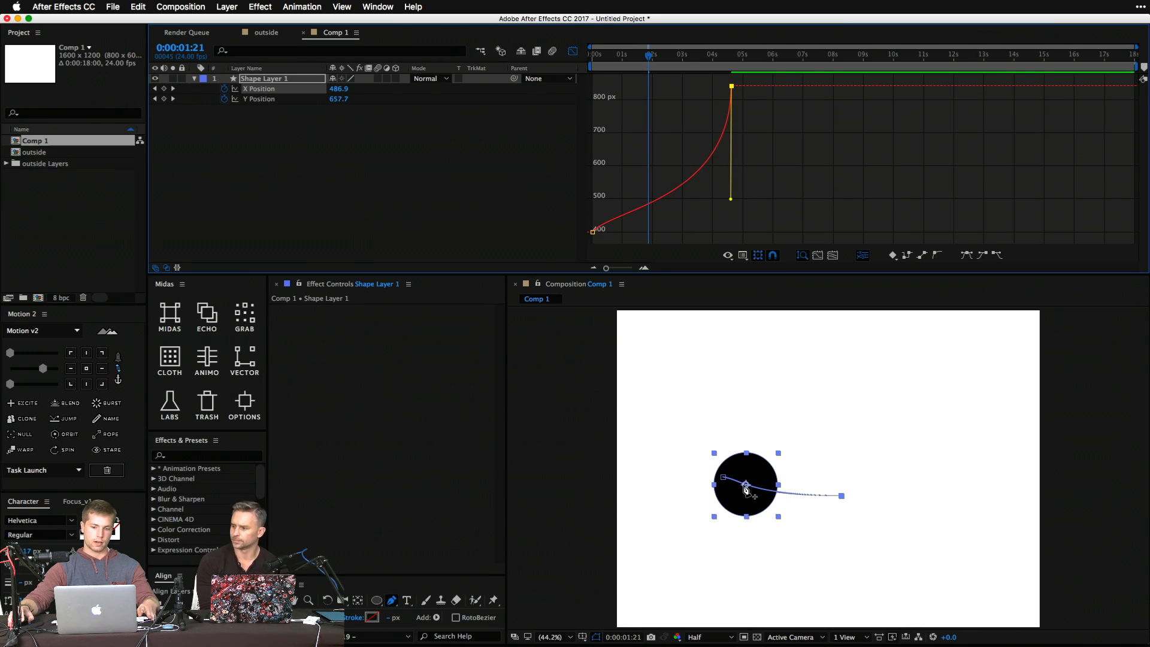
pyautogui.click(262, 99)
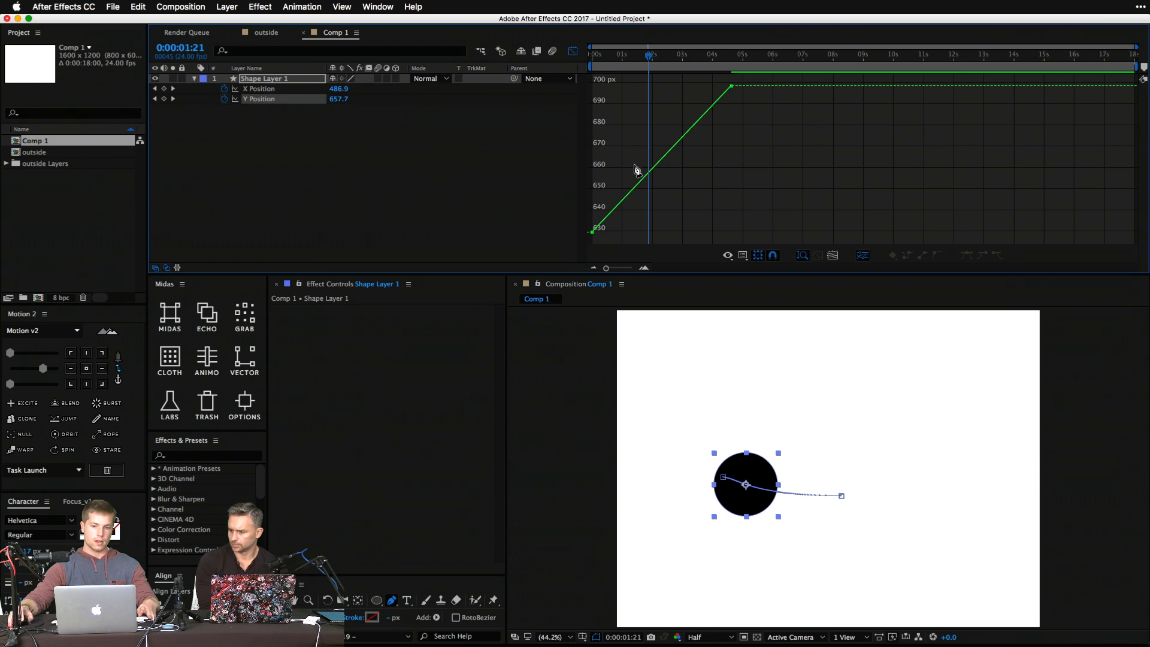
pyautogui.moveTo(671, 177); pyautogui.dragTo(587, 244)
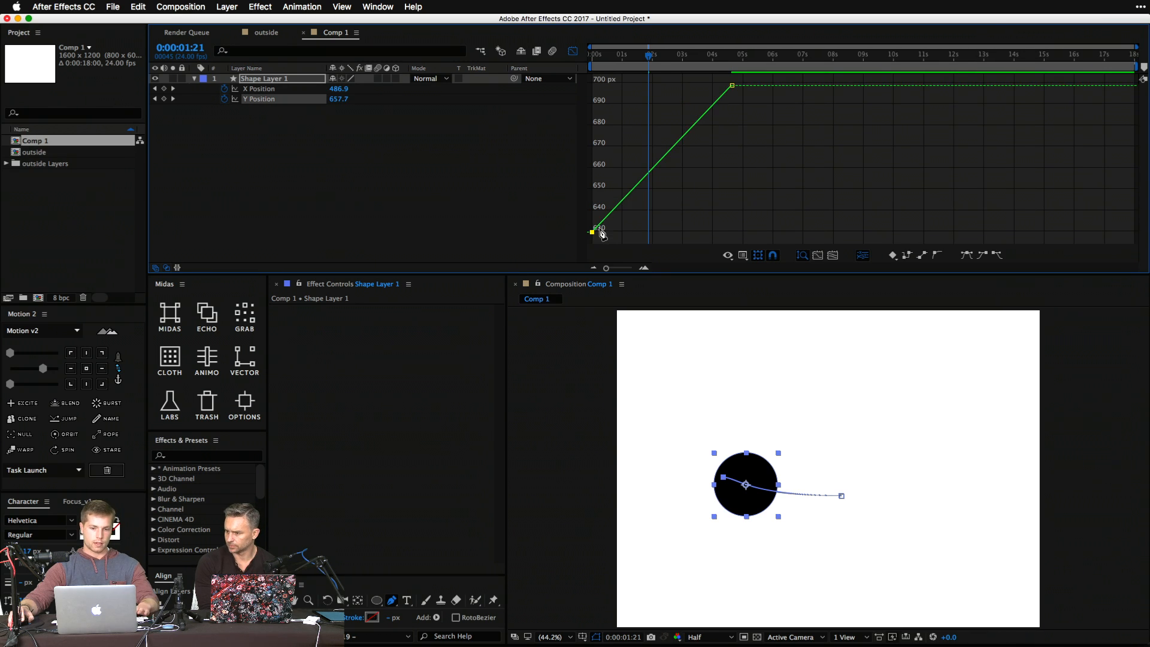
pyautogui.press('t')
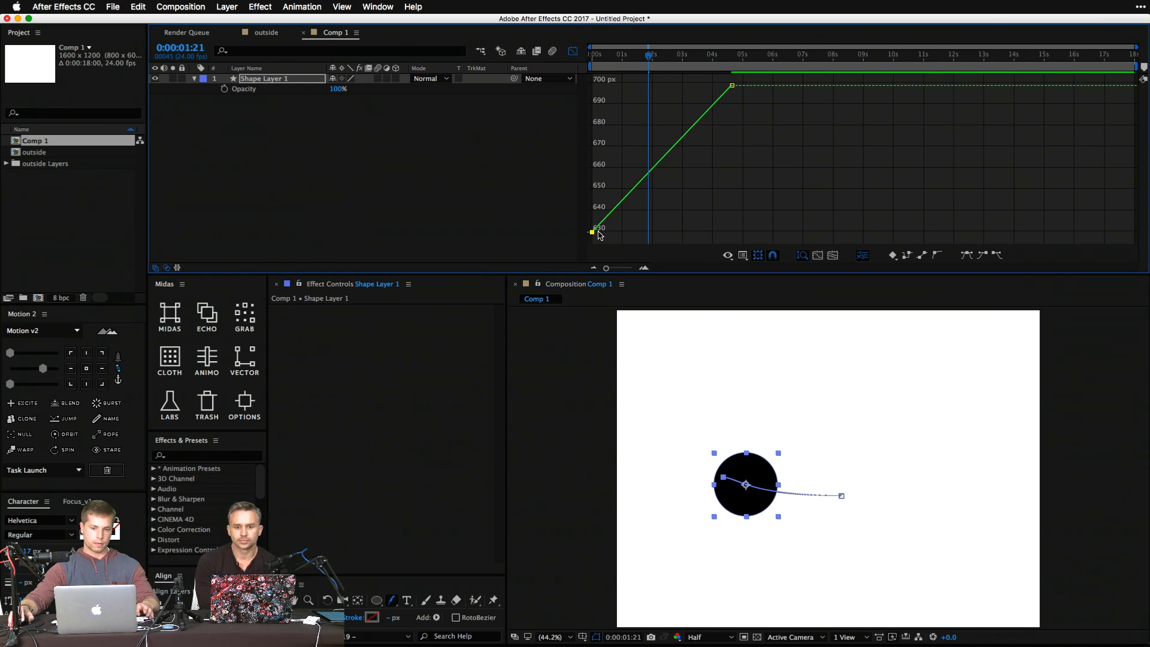
pyautogui.moveTo(592, 232); pyautogui.dragTo(636, 97)
pyautogui.moveTo(769, 126); pyautogui.dragTo(584, 93)
pyautogui.click(731, 164)
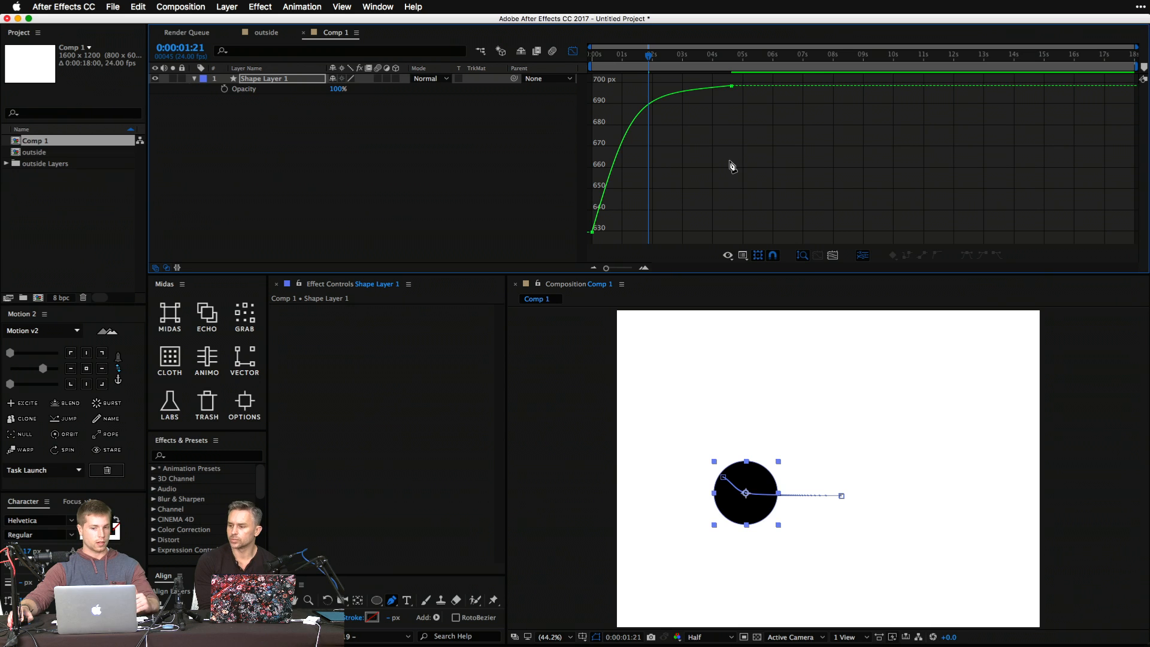
# Reveal the circle's X Position and Y Position properties and show both curves together in the value graph.
pyautogui.click(432, 187)
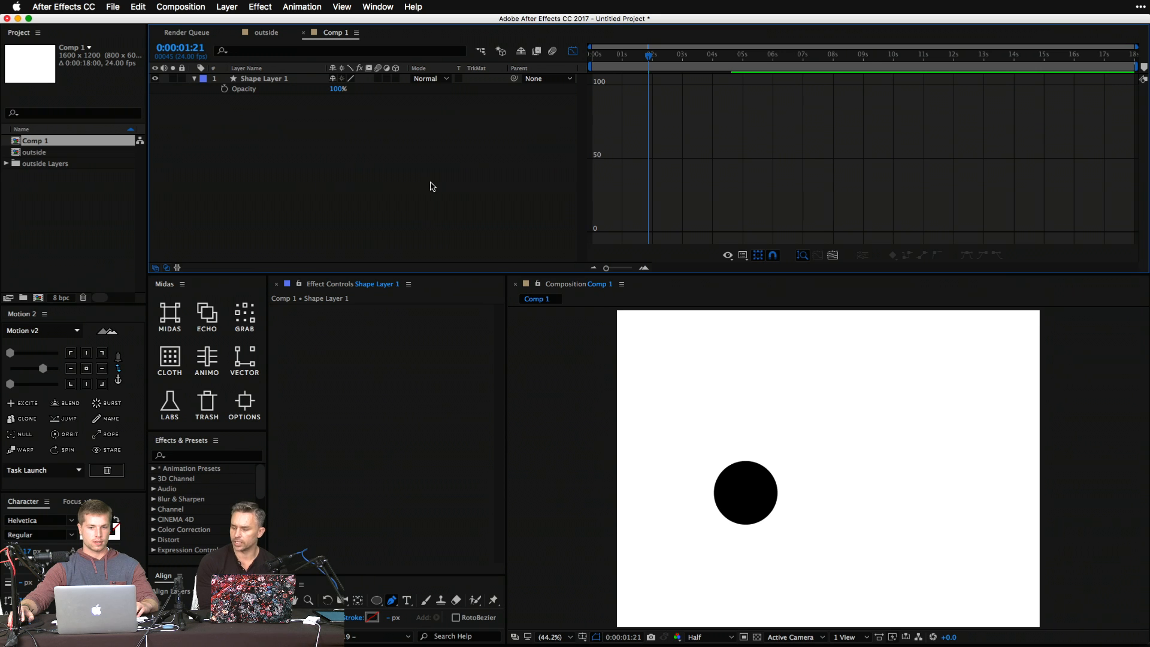
pyautogui.click(268, 90)
pyautogui.press('p')
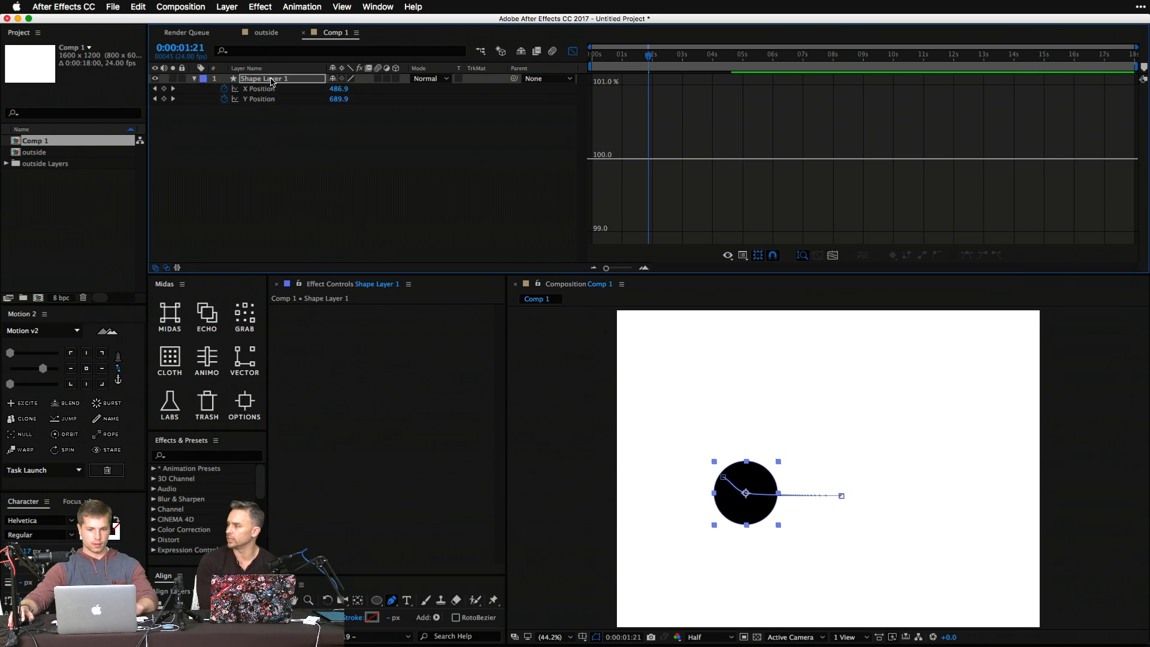
pyautogui.moveTo(283, 135); pyautogui.dragTo(264, 77)
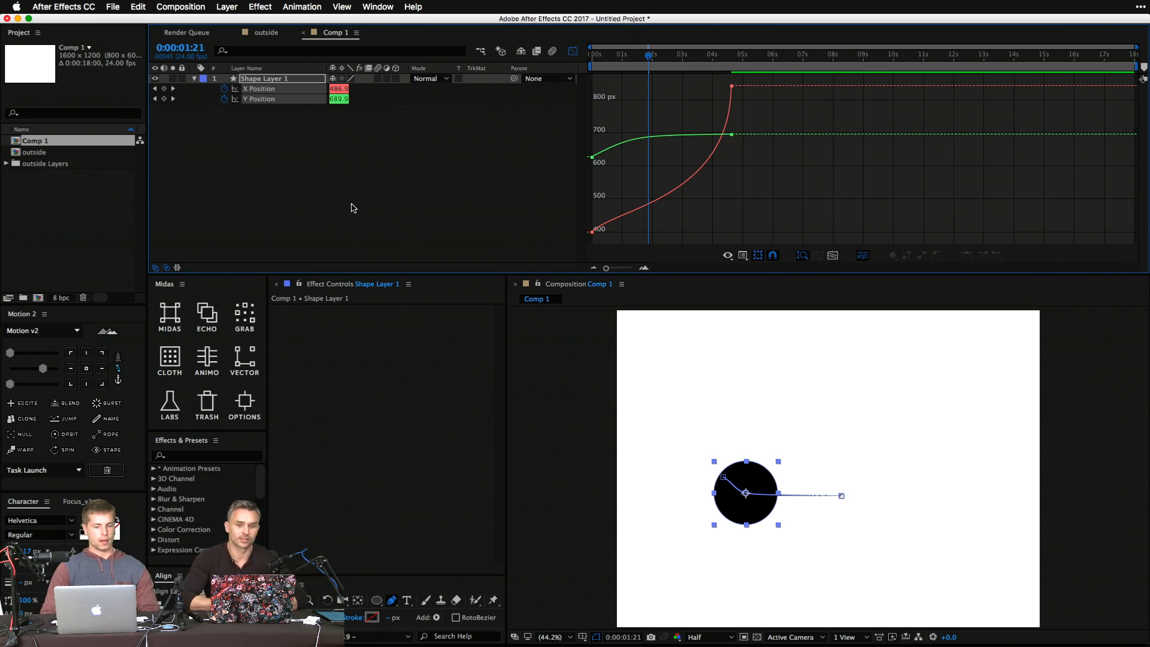
# Close the graph editor and remove all keyframes from the circle's X Position and Y Position.
pyautogui.click(573, 51)
pyautogui.click(475, 183)
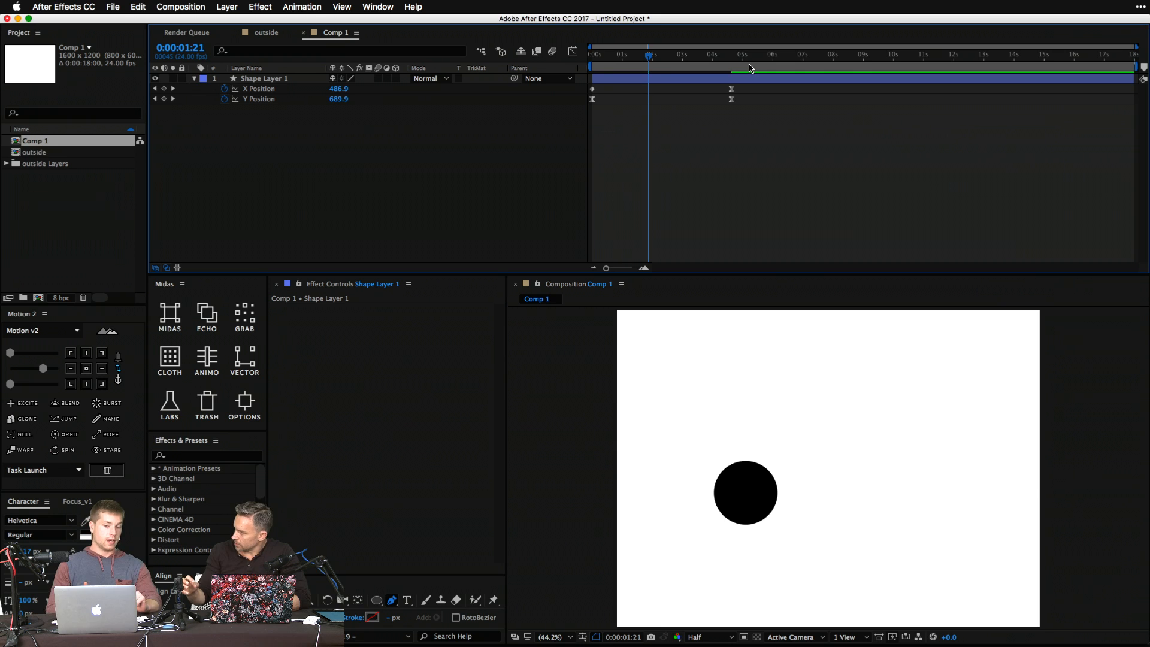
pyautogui.moveTo(776, 116); pyautogui.dragTo(591, 58)
pyautogui.press('space')
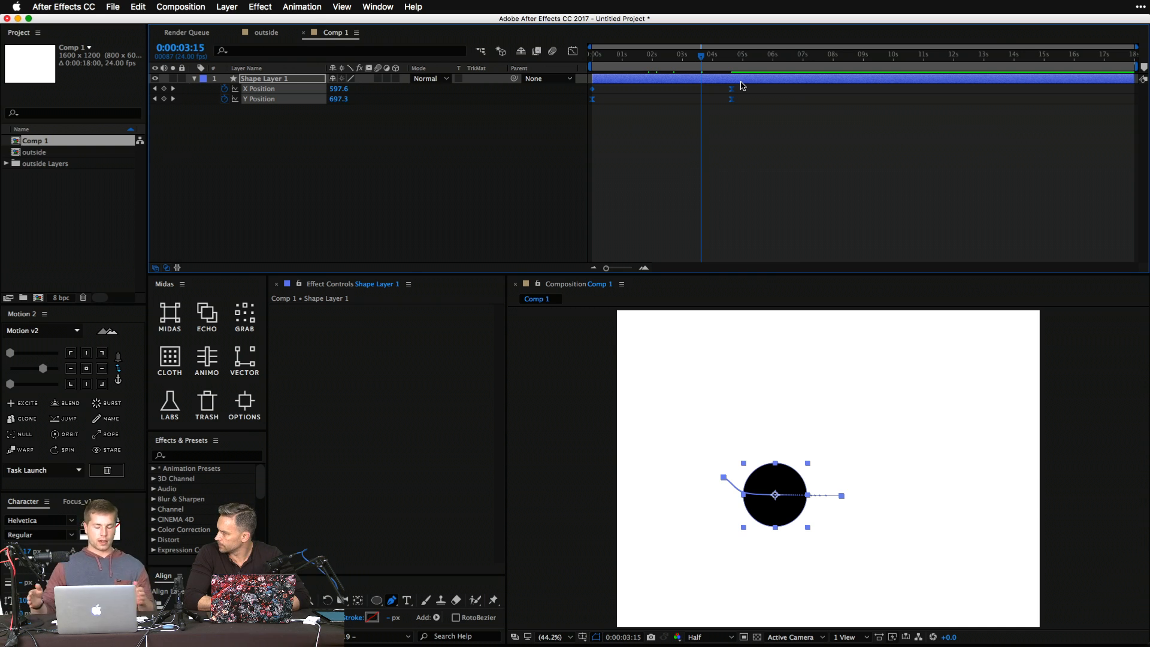
pyautogui.click(225, 98)
pyautogui.click(225, 89)
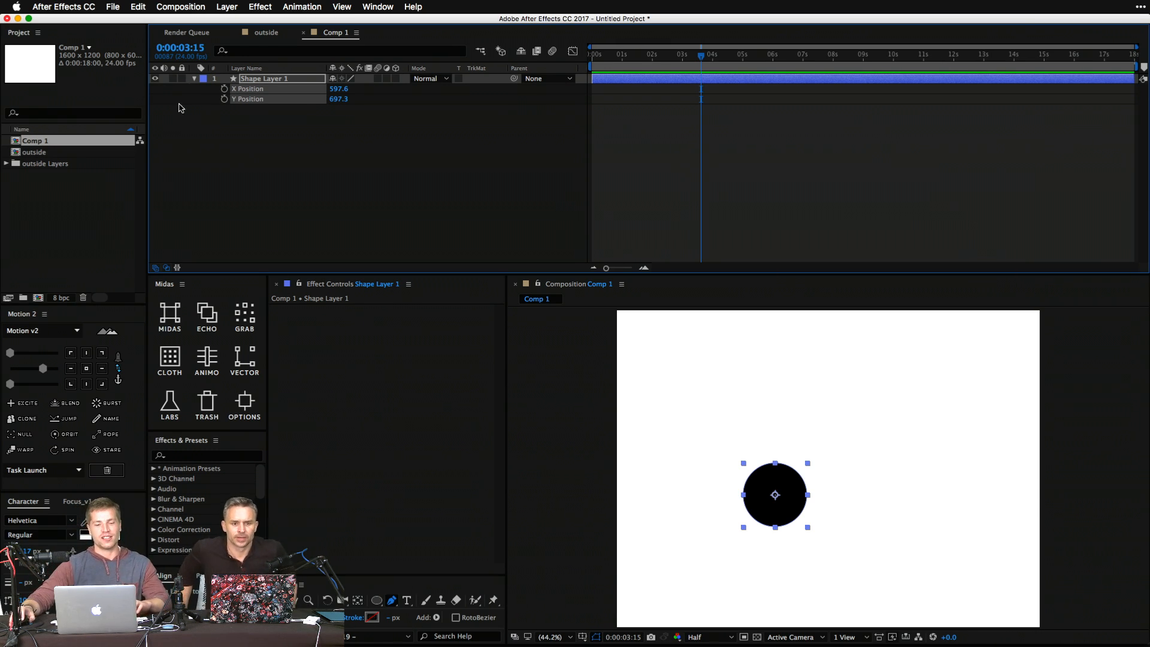
pyautogui.click(303, 168)
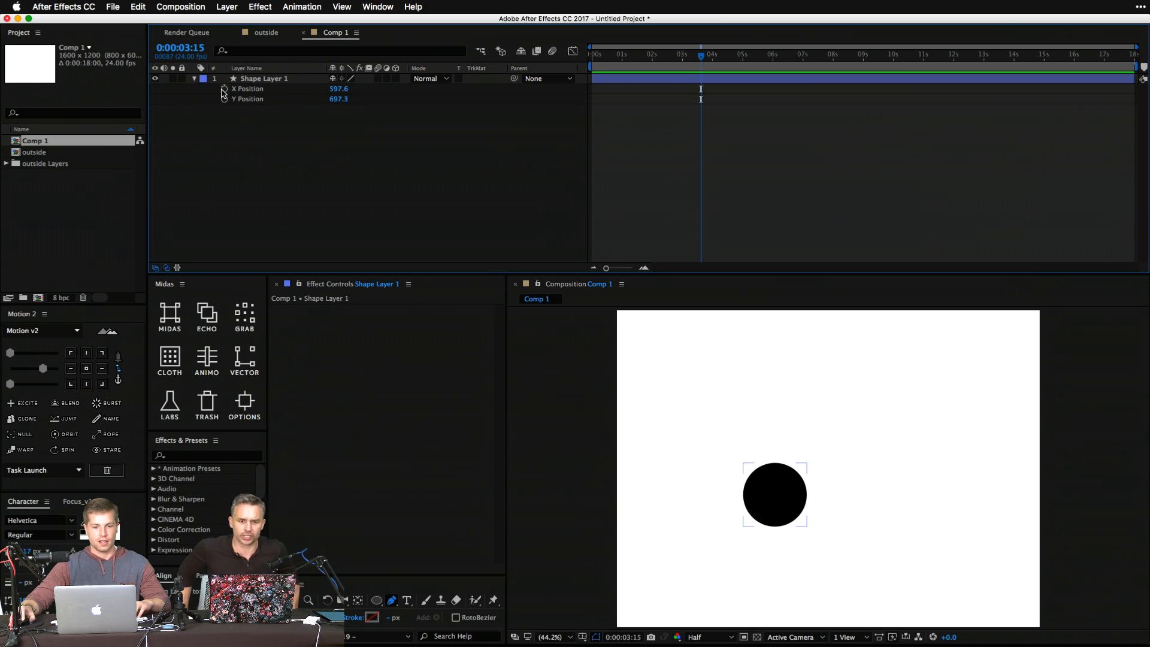
# Keyframe the circle's X Position at 1159.6 at 0:00:03:15 and 335.6 at 0:00:00:23, and move the end keyframe to about two seconds.
pyautogui.click(224, 88)
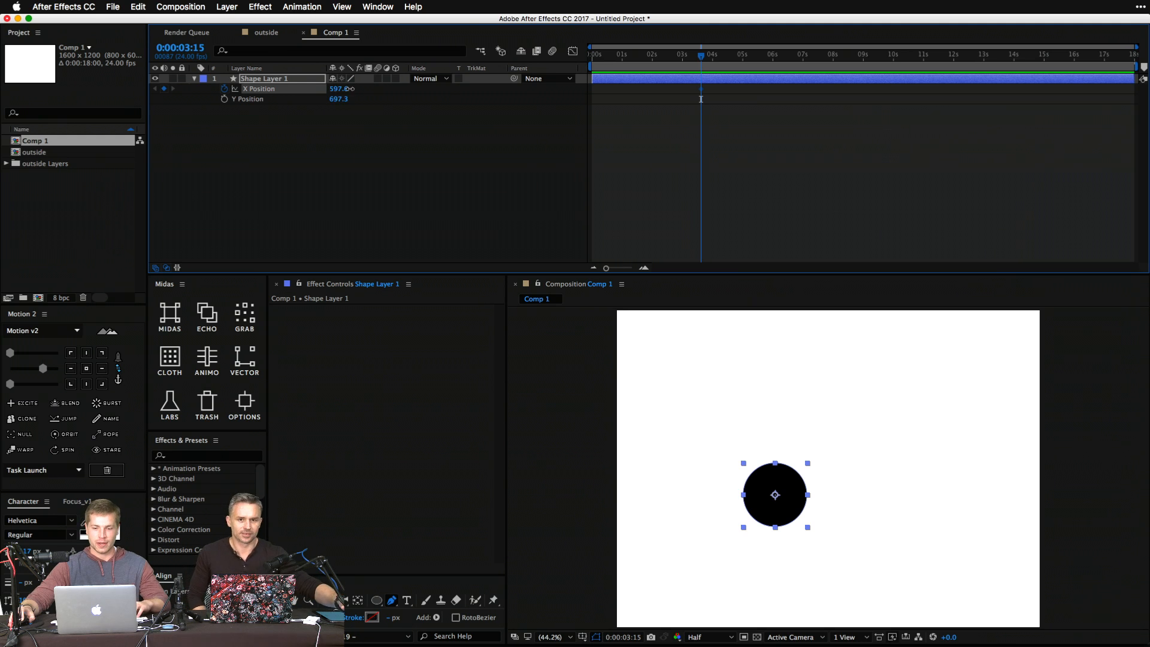
pyautogui.moveTo(338, 89); pyautogui.dragTo(679, 100)
pyautogui.click(621, 59)
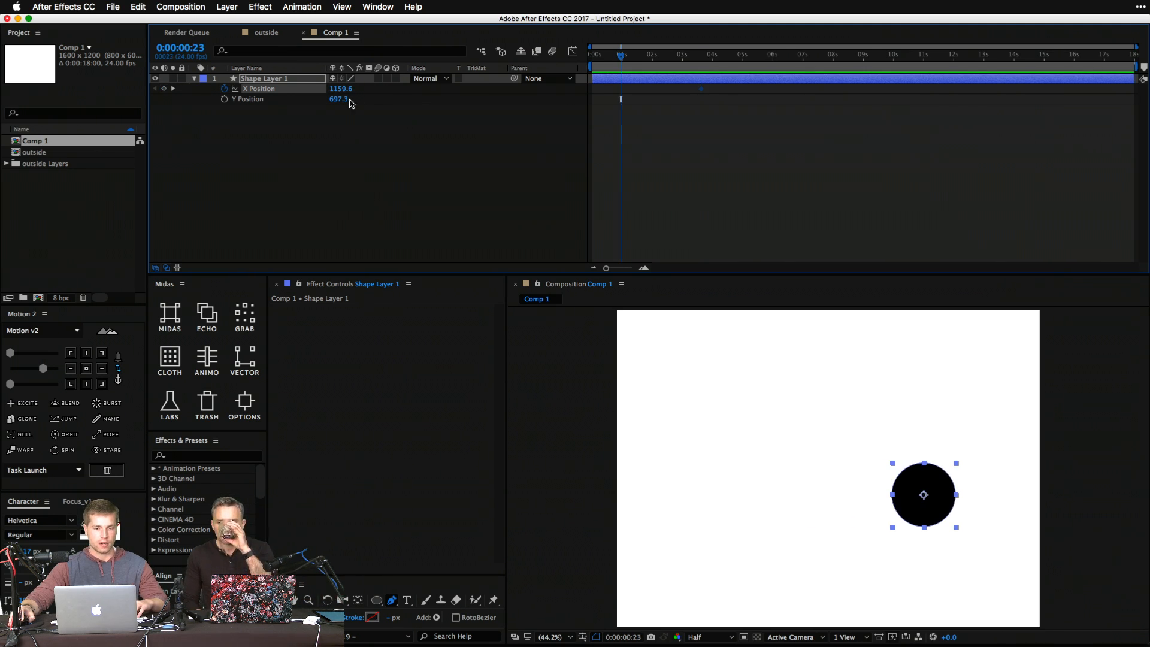
pyautogui.moveTo(339, 89); pyautogui.dragTo(5, 123)
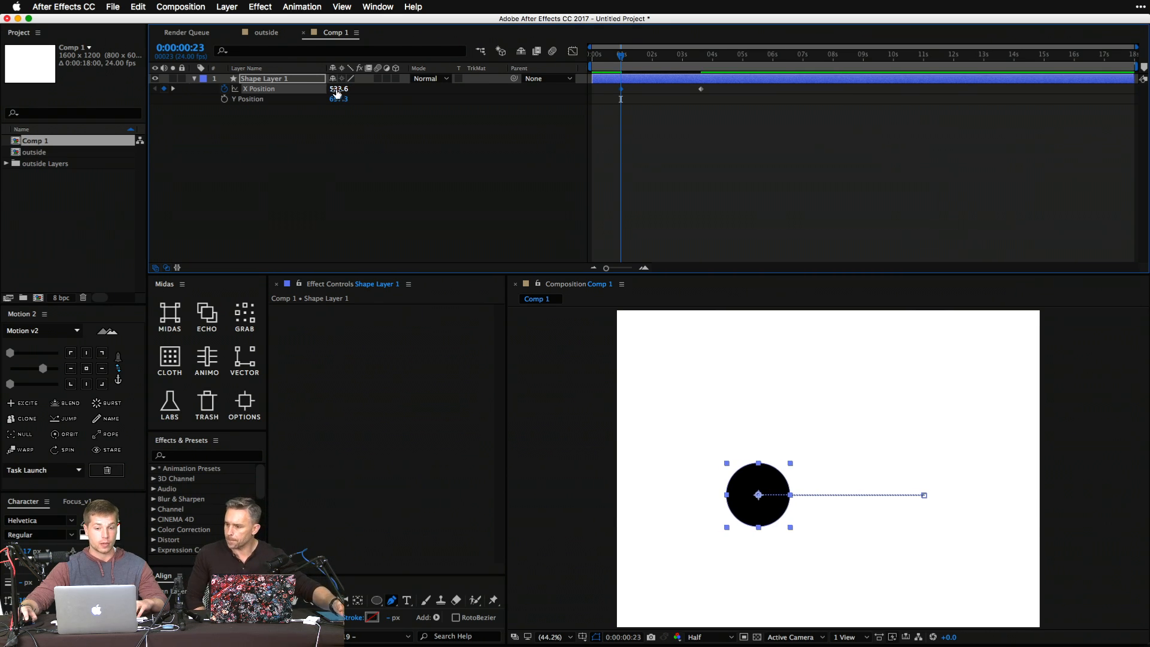
pyautogui.moveTo(339, 88); pyautogui.dragTo(415, 188)
pyautogui.click(445, 219)
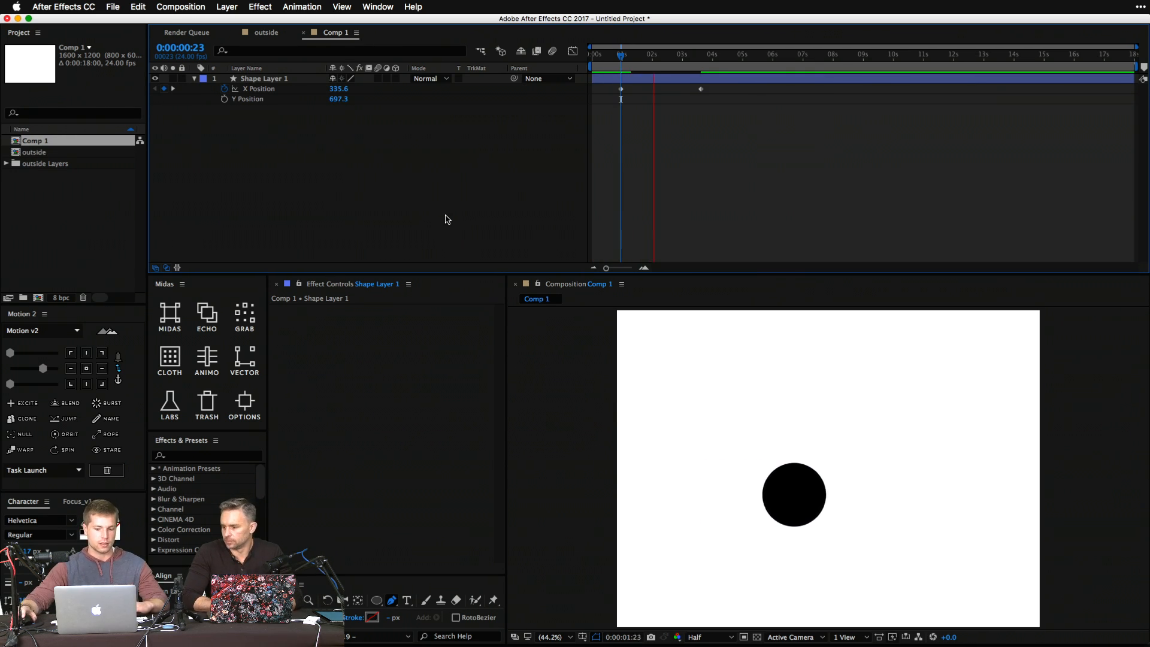
pyautogui.click(705, 89)
pyautogui.moveTo(702, 92); pyautogui.dragTo(649, 96)
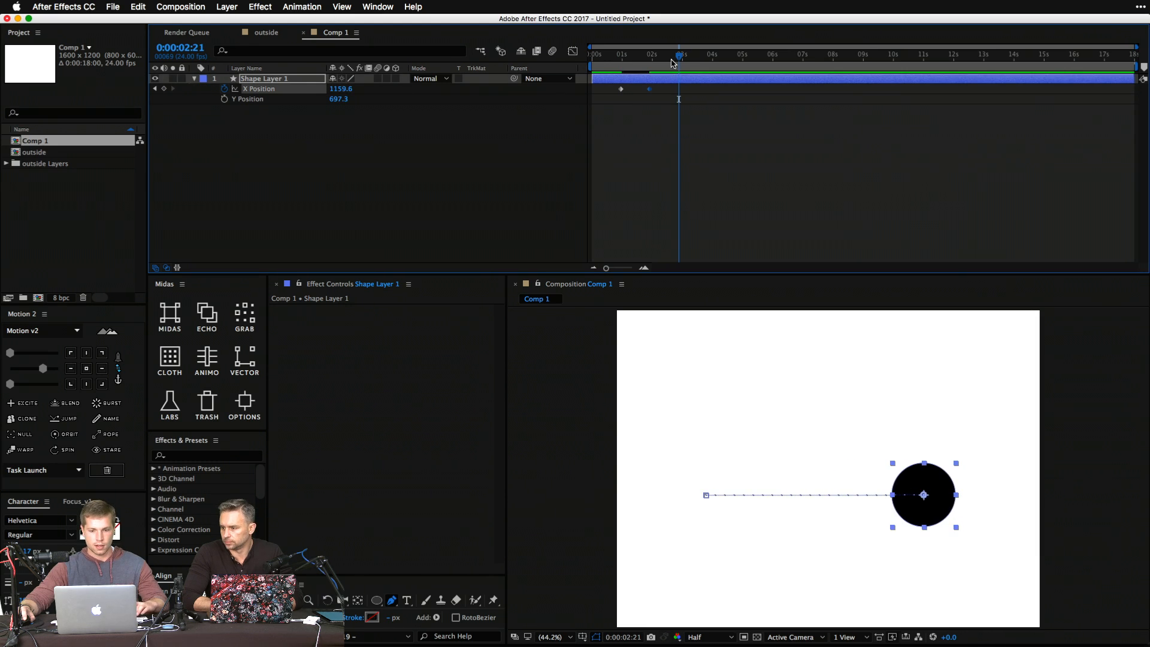
# End the work area at 0:00:03:14 and trim the composition to it.
pyautogui.moveTo(698, 60); pyautogui.dragTo(700, 60)
pyautogui.press('n')
pyautogui.rightClick(677, 68)
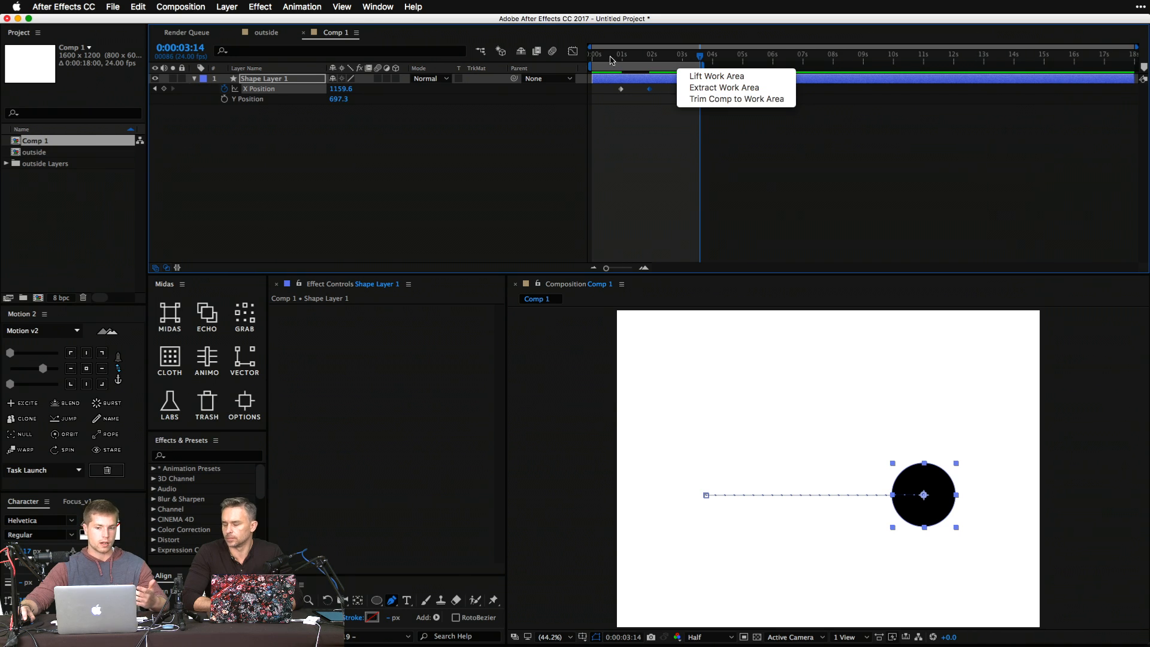
pyautogui.click(699, 99)
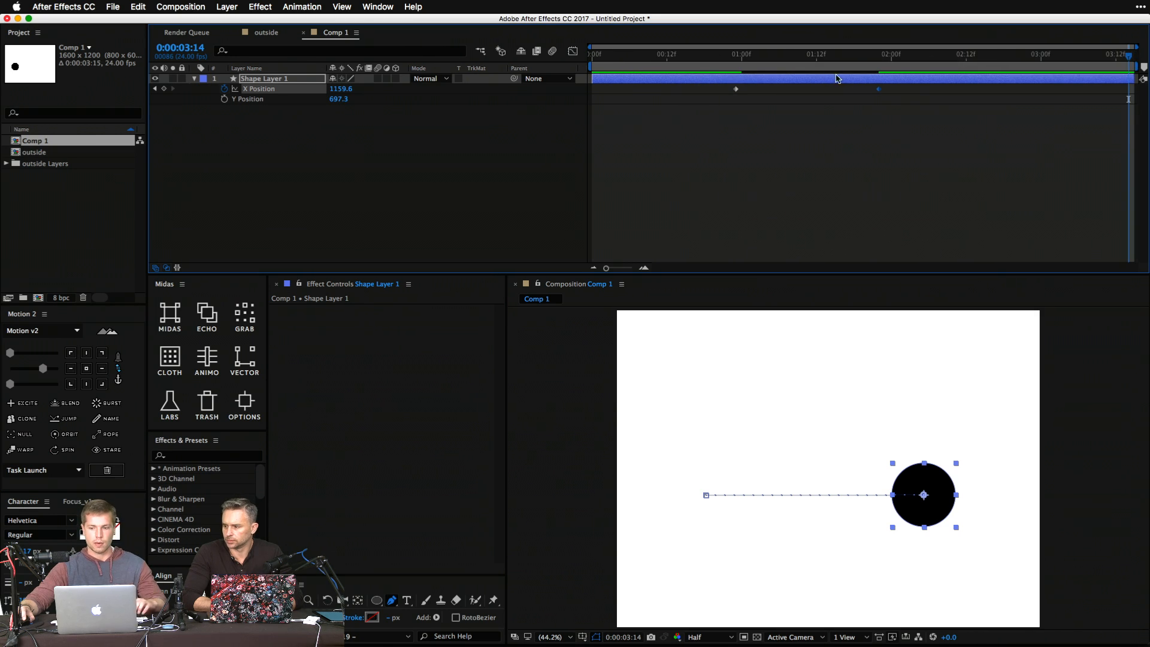
# Retime the X Position animation by moving its first keyframe to 0:00:00:14 and its last to about 0:00:01:19.
pyautogui.moveTo(748, 59); pyautogui.dragTo(655, 60)
pyautogui.moveTo(736, 88); pyautogui.dragTo(683, 100)
pyautogui.press('space')
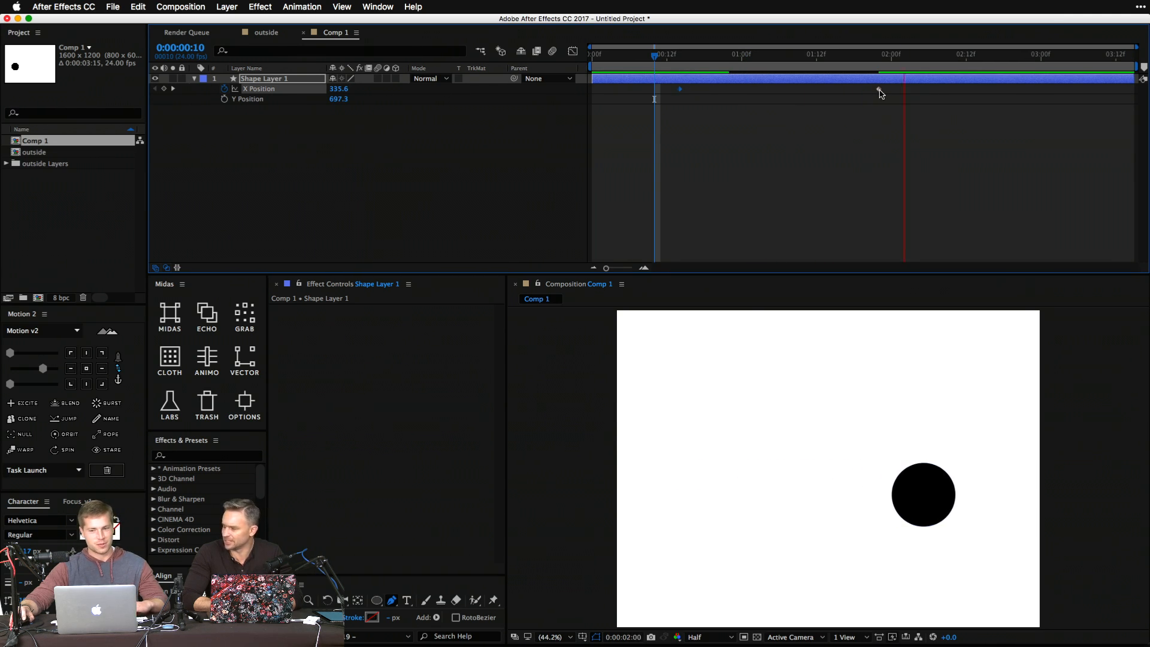
pyautogui.moveTo(879, 93); pyautogui.dragTo(861, 96)
pyautogui.click(658, 127)
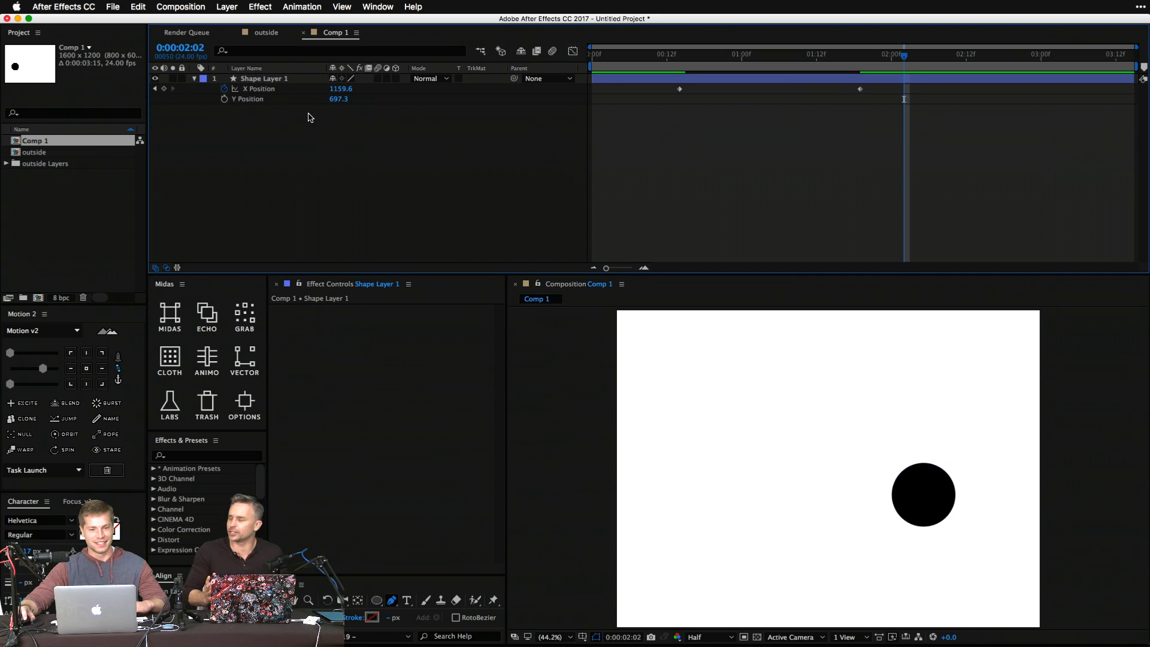
# Add a Y Position keyframe of 291.3 at 0:00:00:14, aligned with the first X Position keyframe, to raise the circle's start.
pyautogui.click(687, 60)
pyautogui.moveTo(686, 60); pyautogui.dragTo(680, 59)
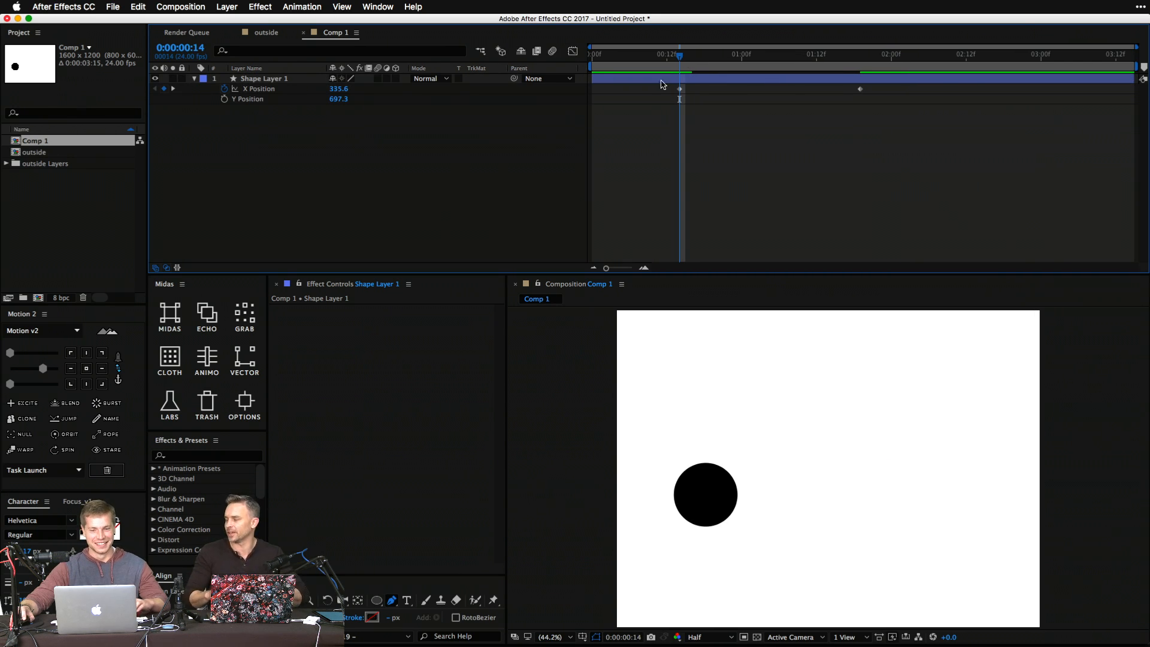
pyautogui.click(237, 100)
pyautogui.click(224, 100)
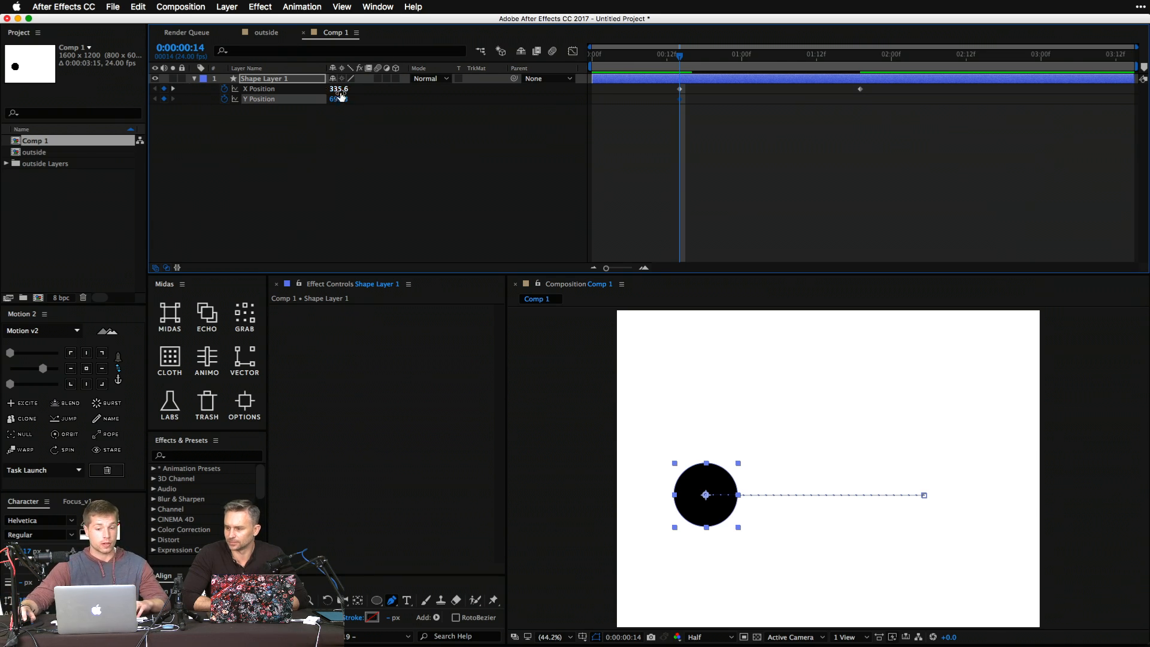
pyautogui.moveTo(340, 100); pyautogui.dragTo(254, 142)
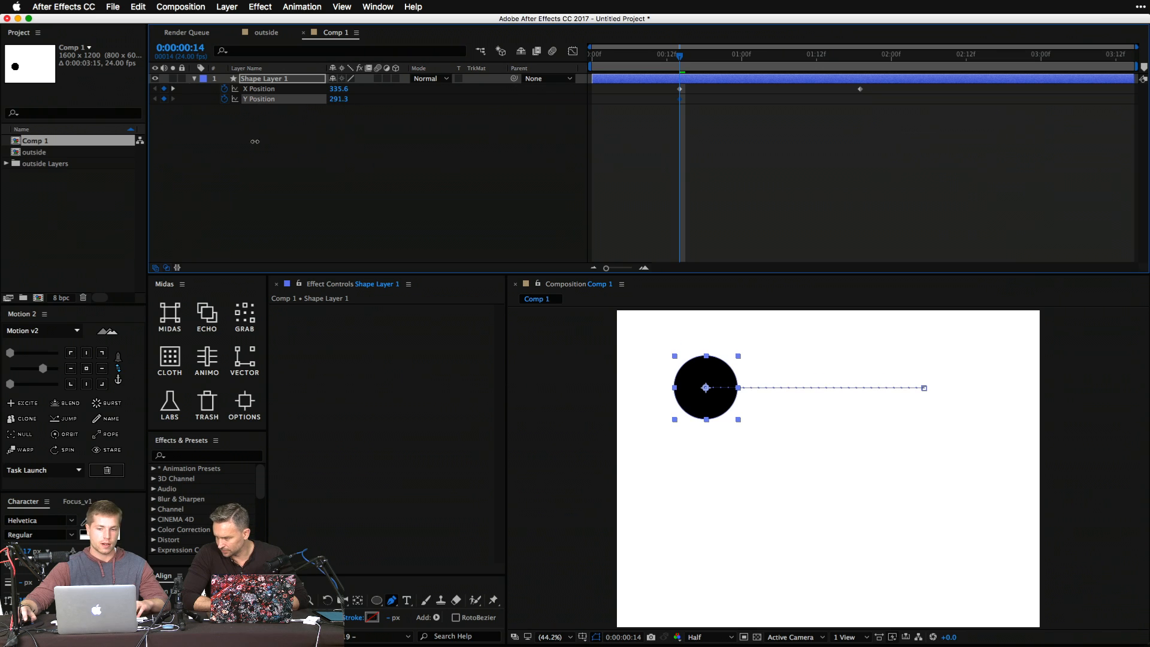
pyautogui.click(285, 180)
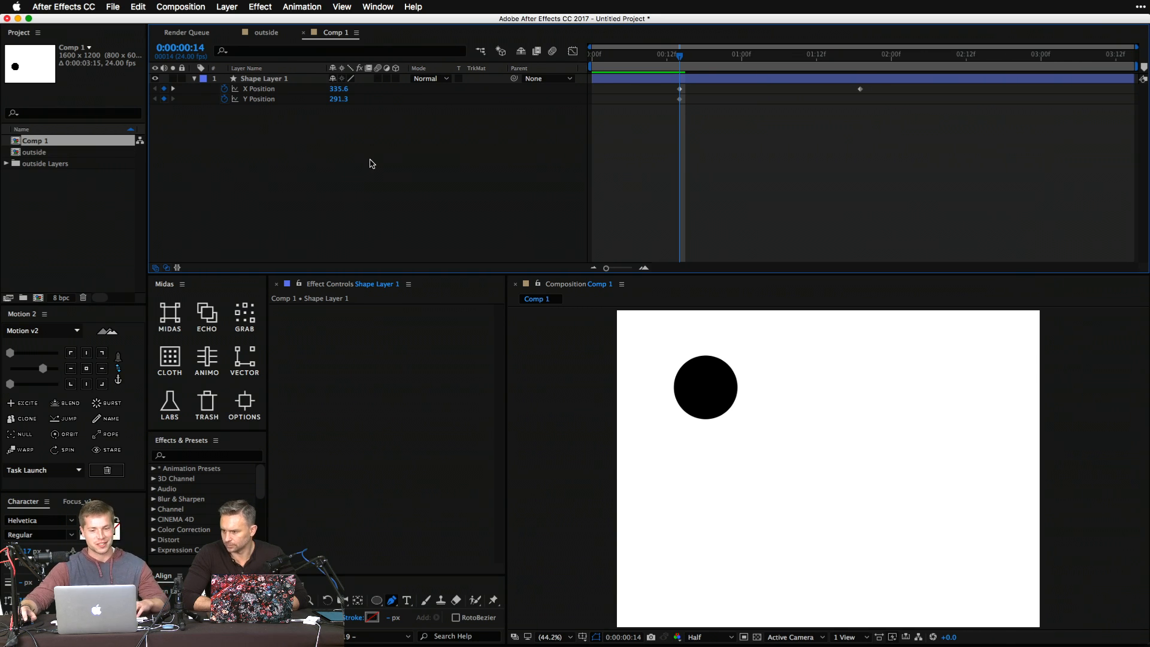
# Add bounce keyframes to Y Position: 791.3 at 0:00:00:23, 620.3 at 0:00:01:08 and 781.3 at 0:00:01:17.
pyautogui.moveTo(708, 61); pyautogui.dragTo(736, 58)
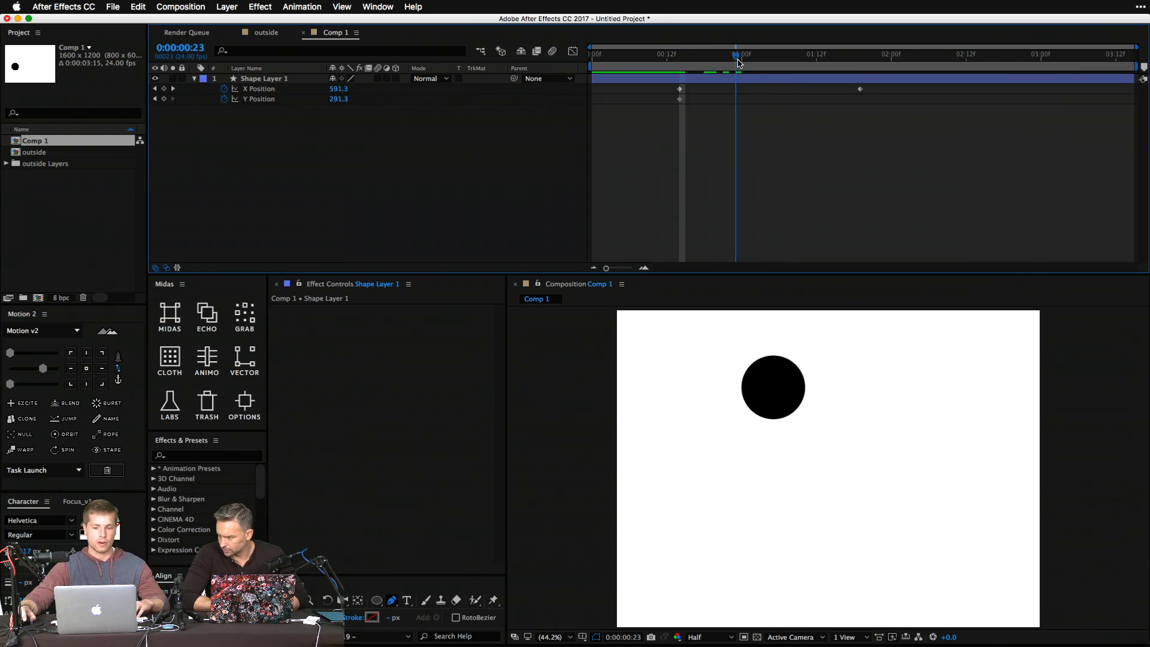
pyautogui.moveTo(337, 101); pyautogui.dragTo(686, 147)
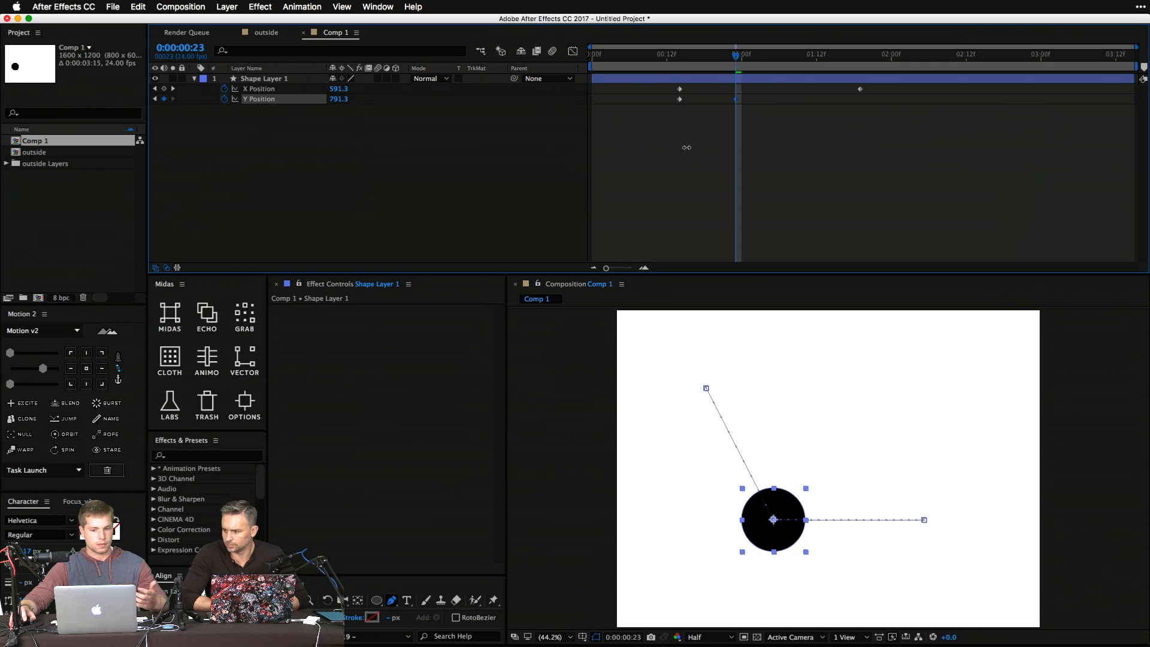
pyautogui.press('space')
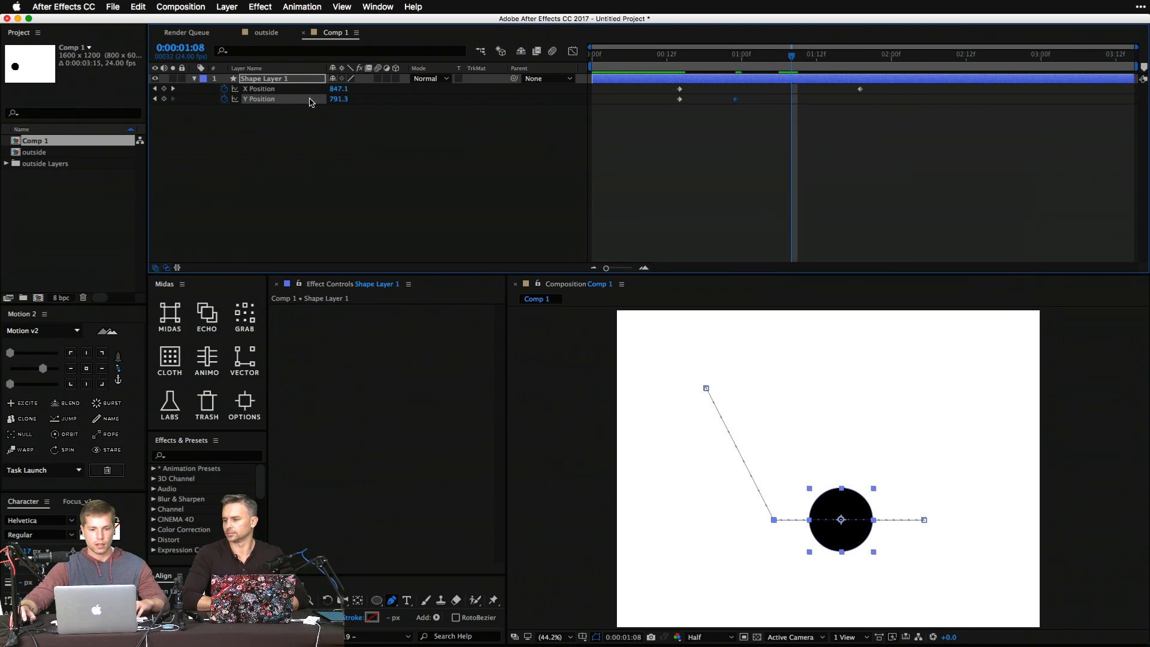
pyautogui.moveTo(333, 104); pyautogui.dragTo(519, 129)
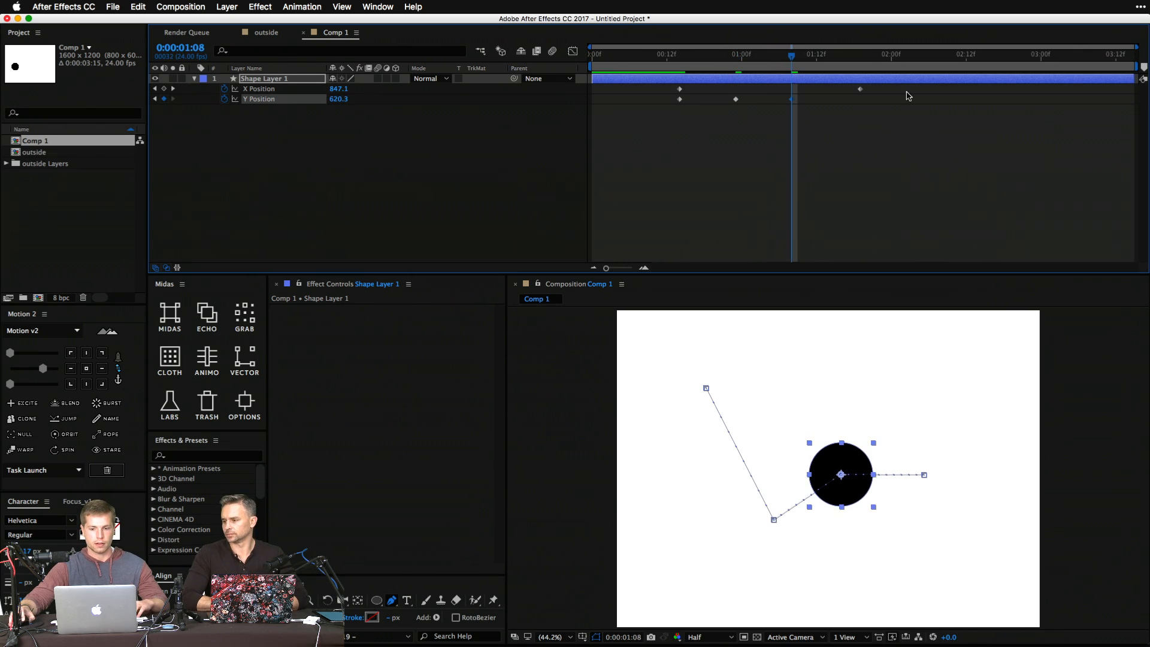
pyautogui.moveTo(854, 60); pyautogui.dragTo(848, 60)
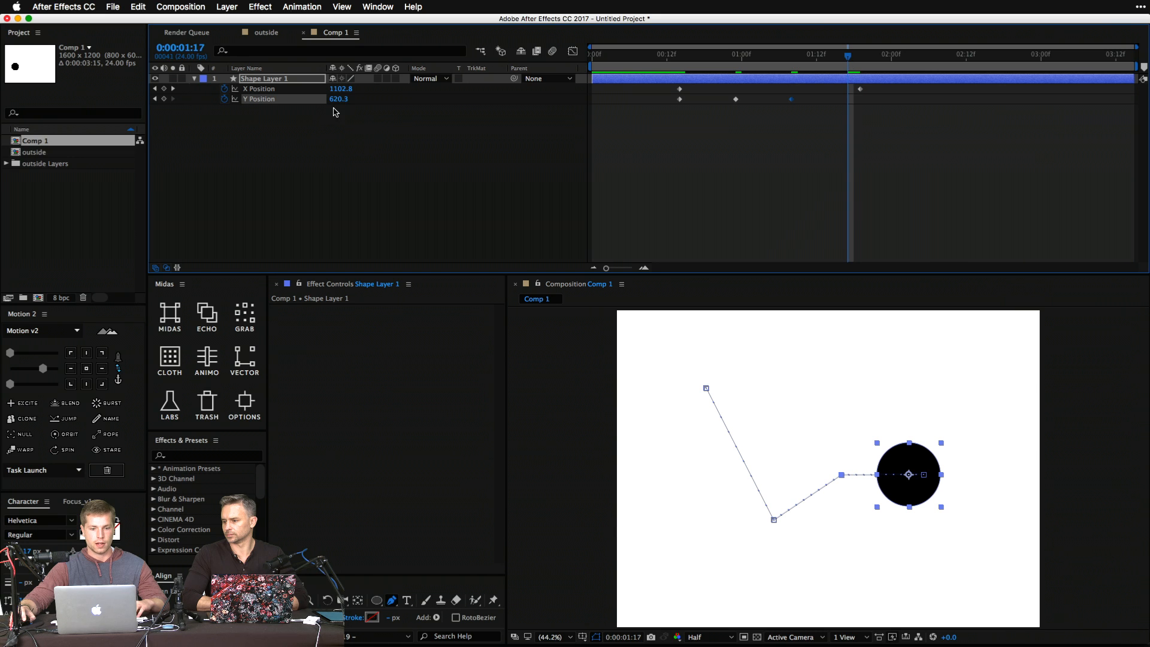
pyautogui.moveTo(356, 99); pyautogui.dragTo(460, 122)
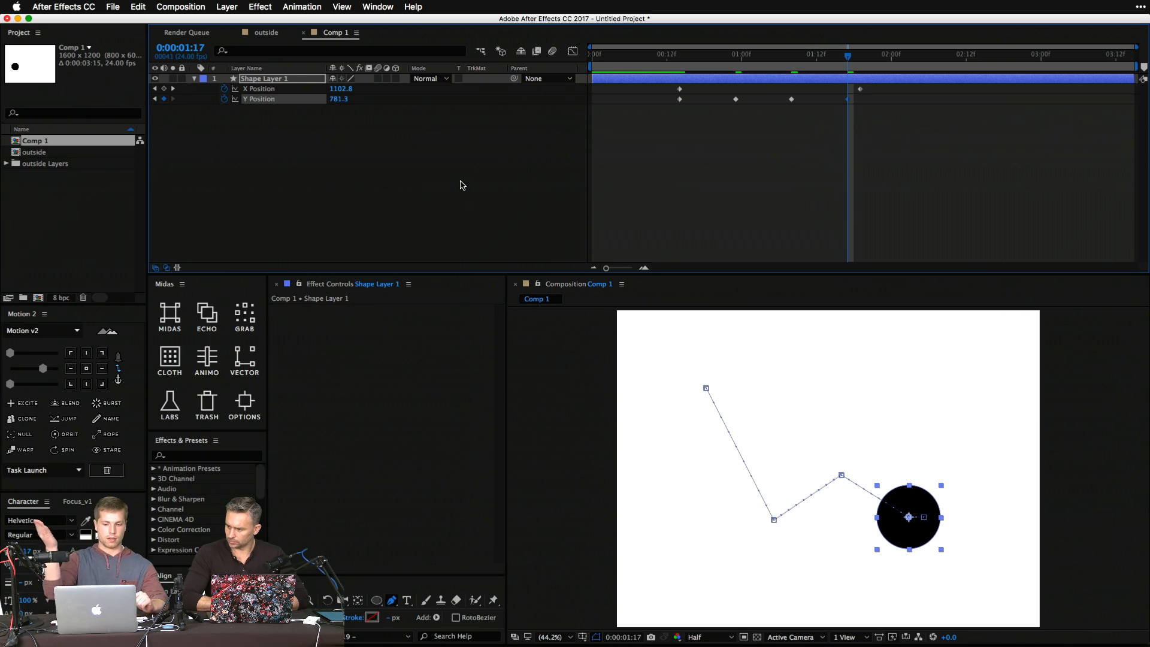
# Play back the circle's bounce animation to check its motion.
pyautogui.press('super+shift+h')
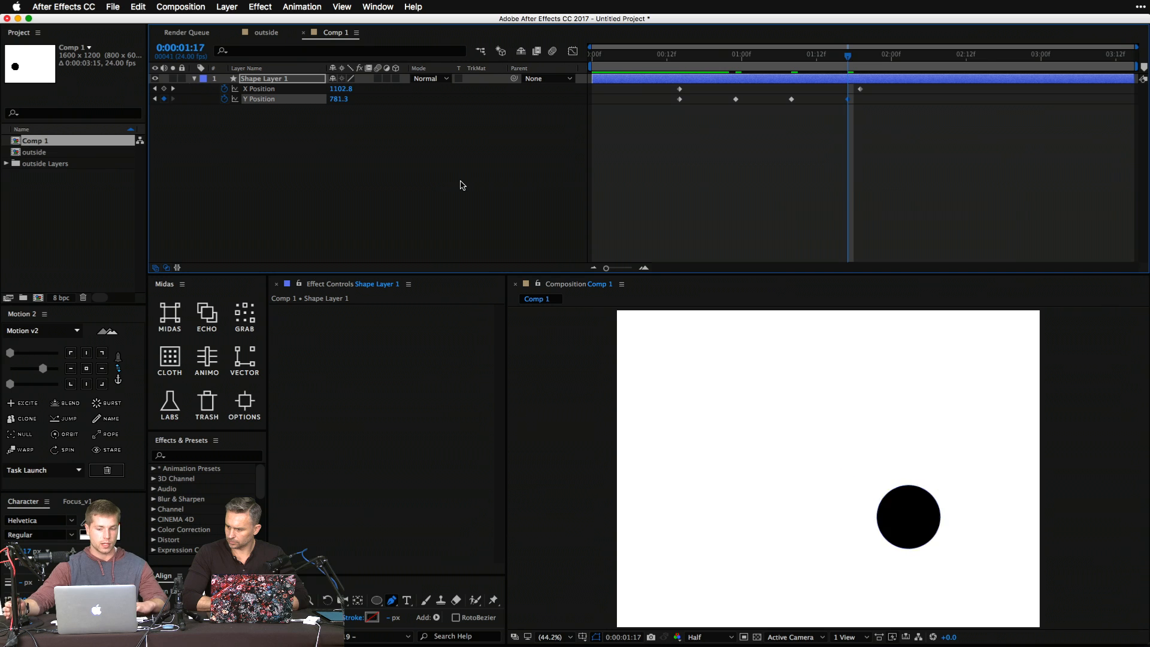
pyautogui.press('space')
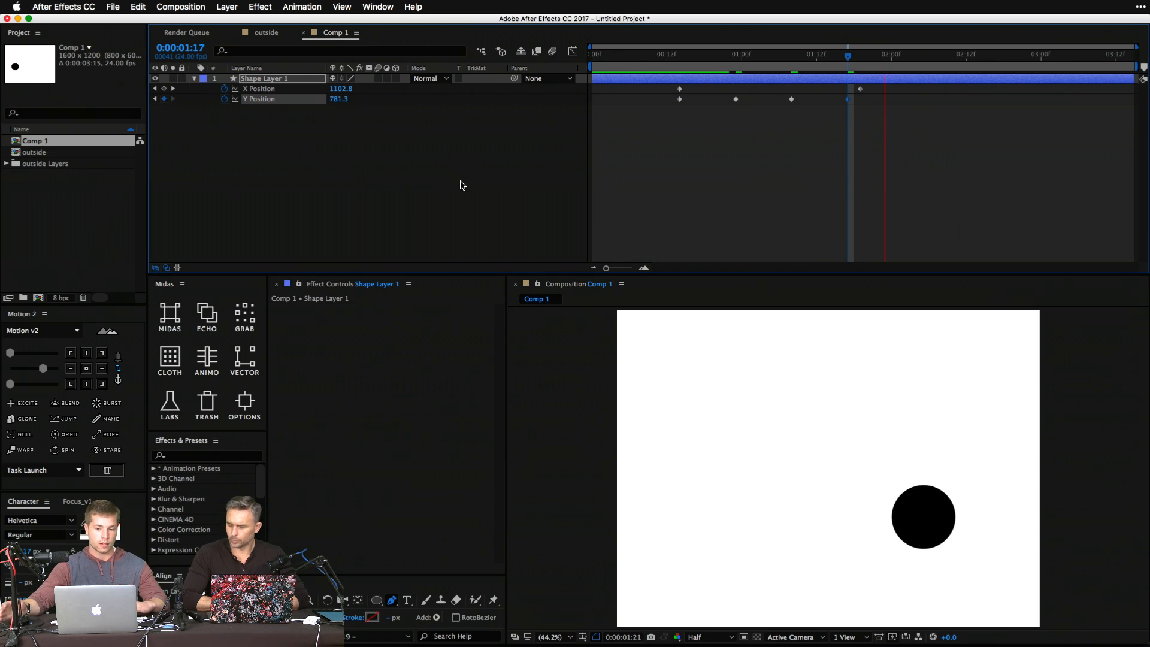
pyautogui.press('space')
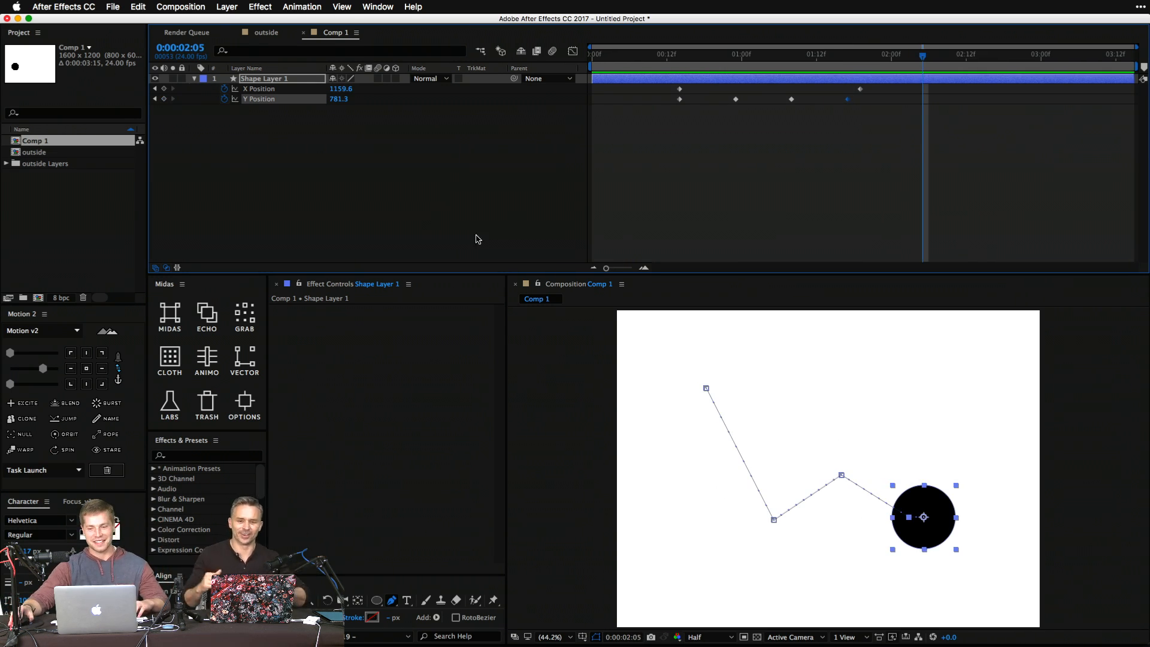
# Show the Y Position value graph and pull a steep outgoing handle from its first keyframe at 0:00:00:14.
pyautogui.moveTo(886, 123); pyautogui.dragTo(624, 52)
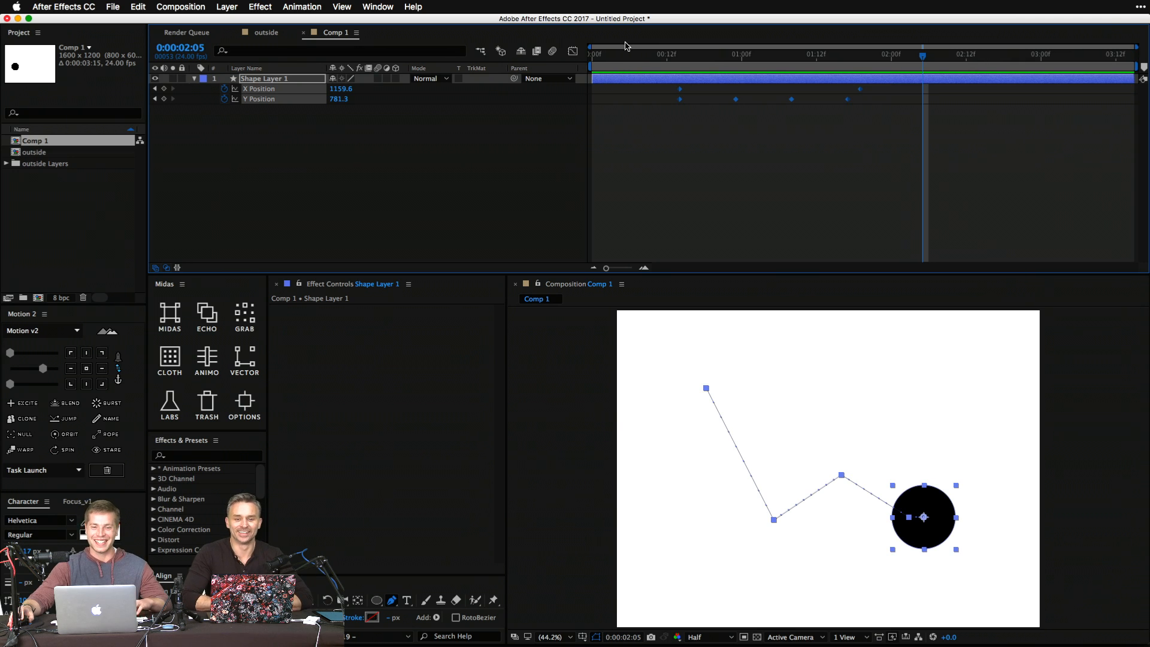
pyautogui.click(294, 100)
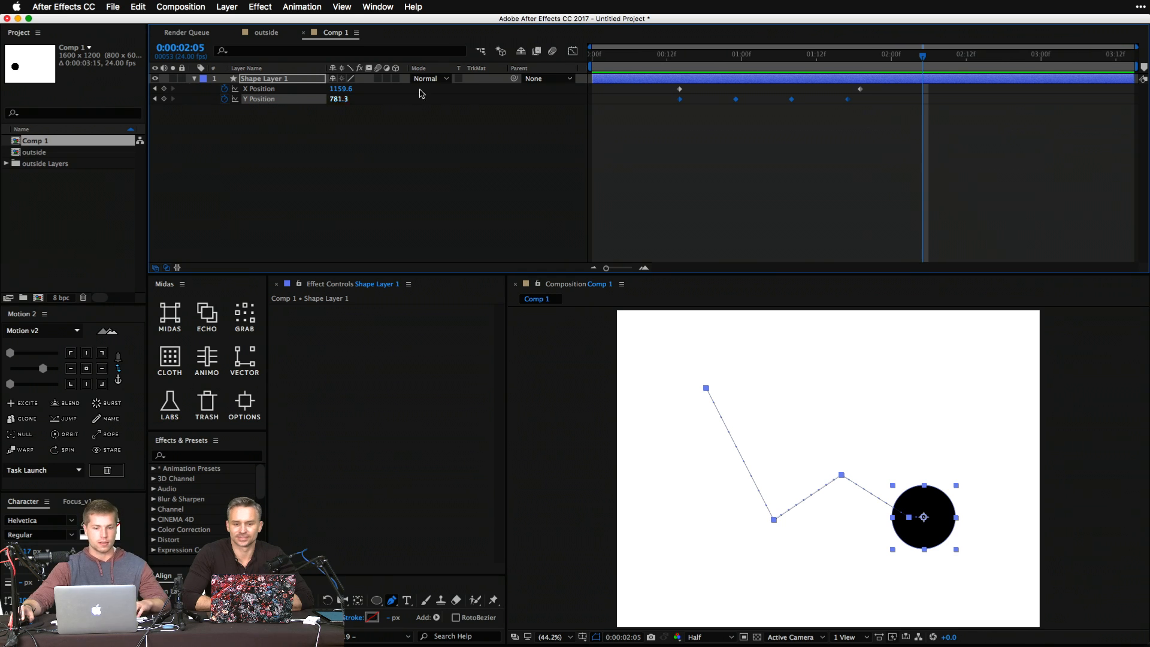
pyautogui.click(573, 51)
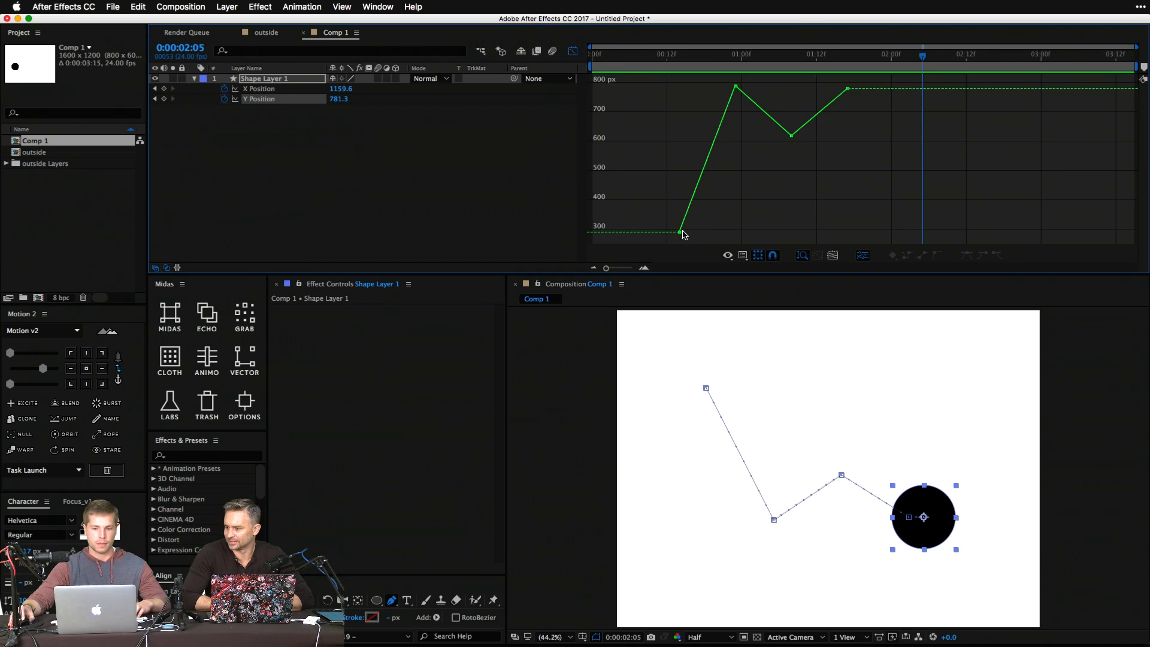
pyautogui.moveTo(683, 231)
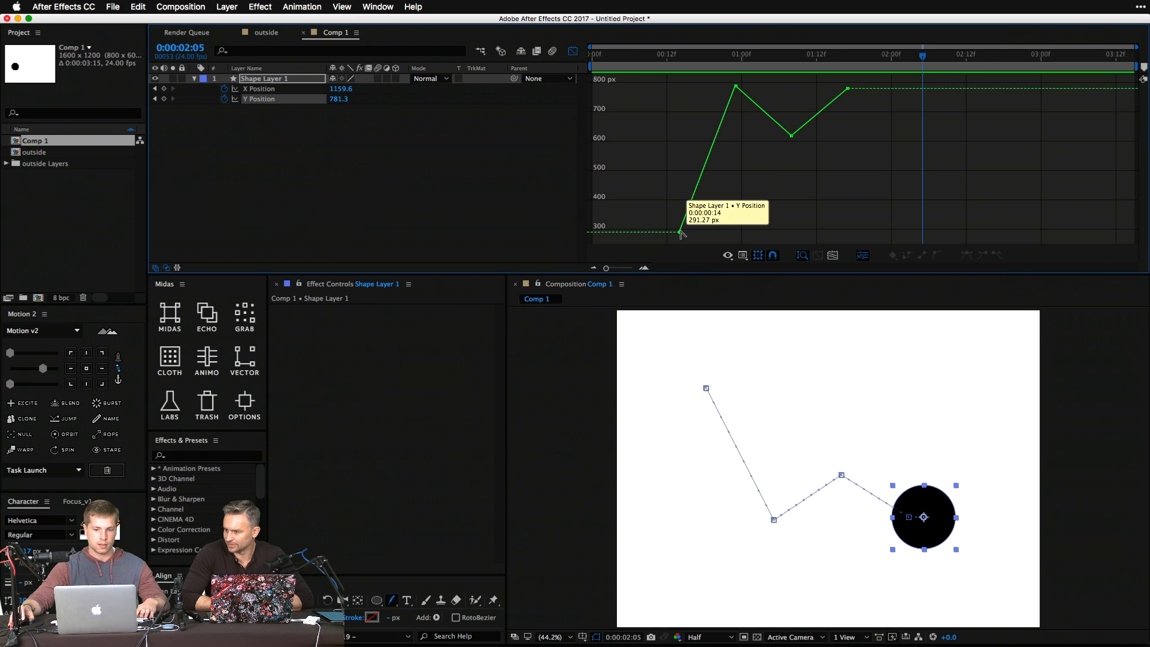
pyautogui.click(681, 233)
pyautogui.moveTo(687, 207); pyautogui.dragTo(680, 112)
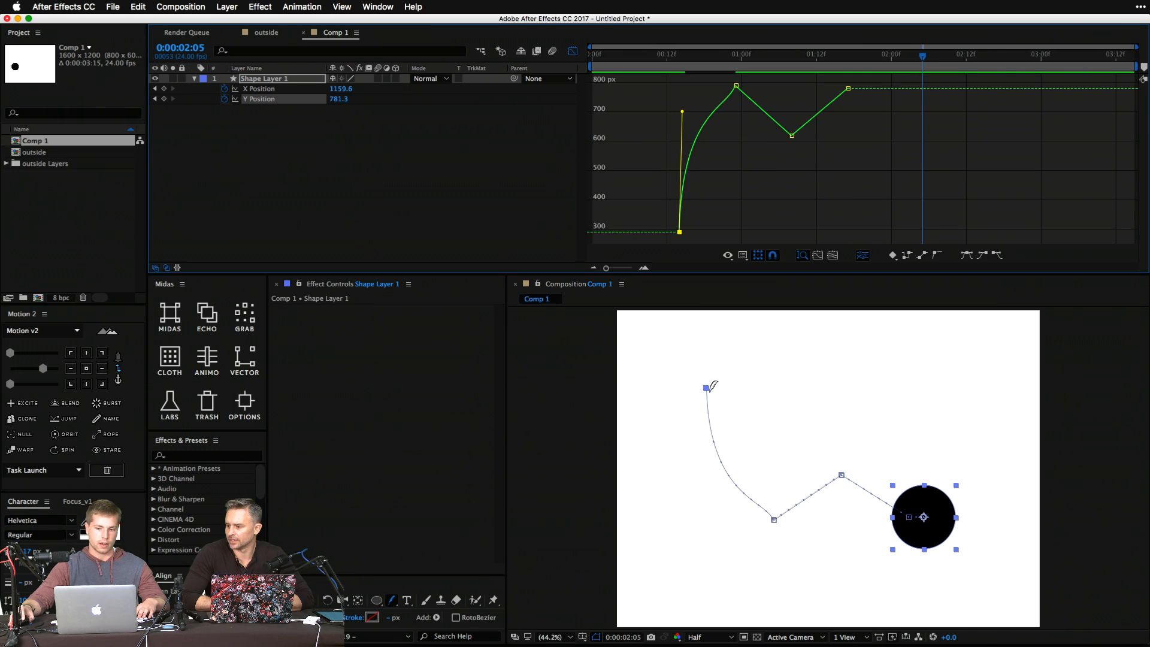
# Reshape the first Y Position keyframe's outgoing handle into a shallow one so the circle's drop starts slowly and accelerates.
pyautogui.rightClick(746, 156)
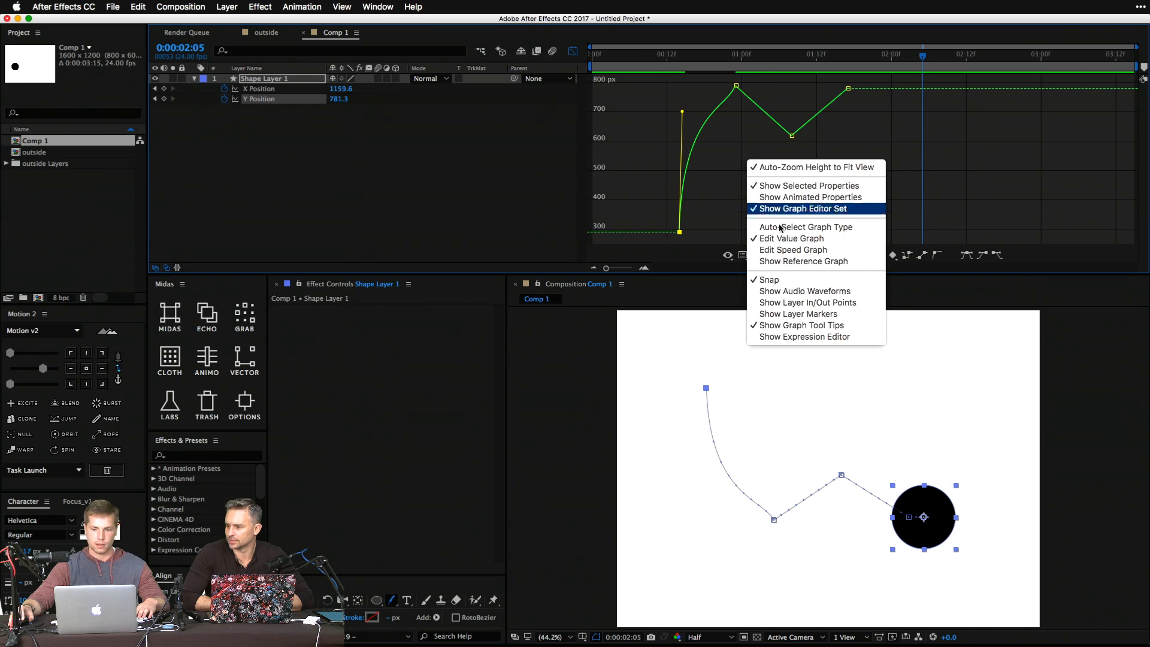
pyautogui.click(670, 170)
pyautogui.moveTo(684, 115); pyautogui.dragTo(697, 232)
pyautogui.click(679, 232)
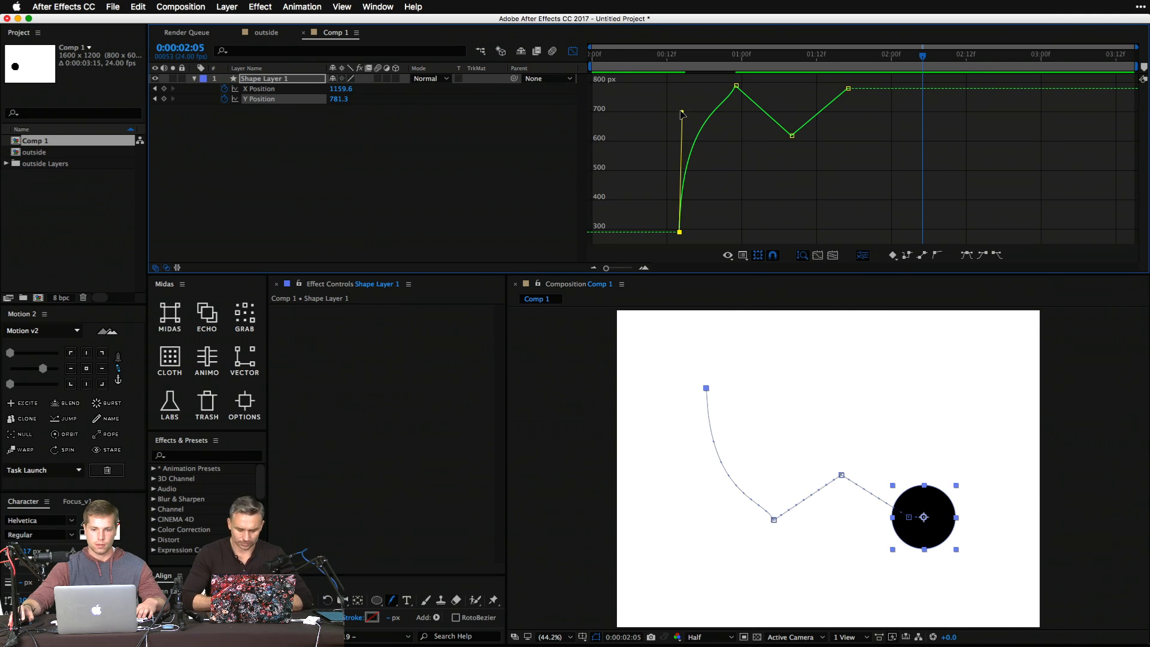
pyautogui.moveTo(679, 113)
pyautogui.mouseDown()
pyautogui.moveTo(721, 166)
pyautogui.moveTo(736, 220)
pyautogui.moveTo(750, 219)
pyautogui.moveTo(749, 207)
pyautogui.mouseUp()
pyautogui.moveTo(743, 113); pyautogui.dragTo(713, 78)
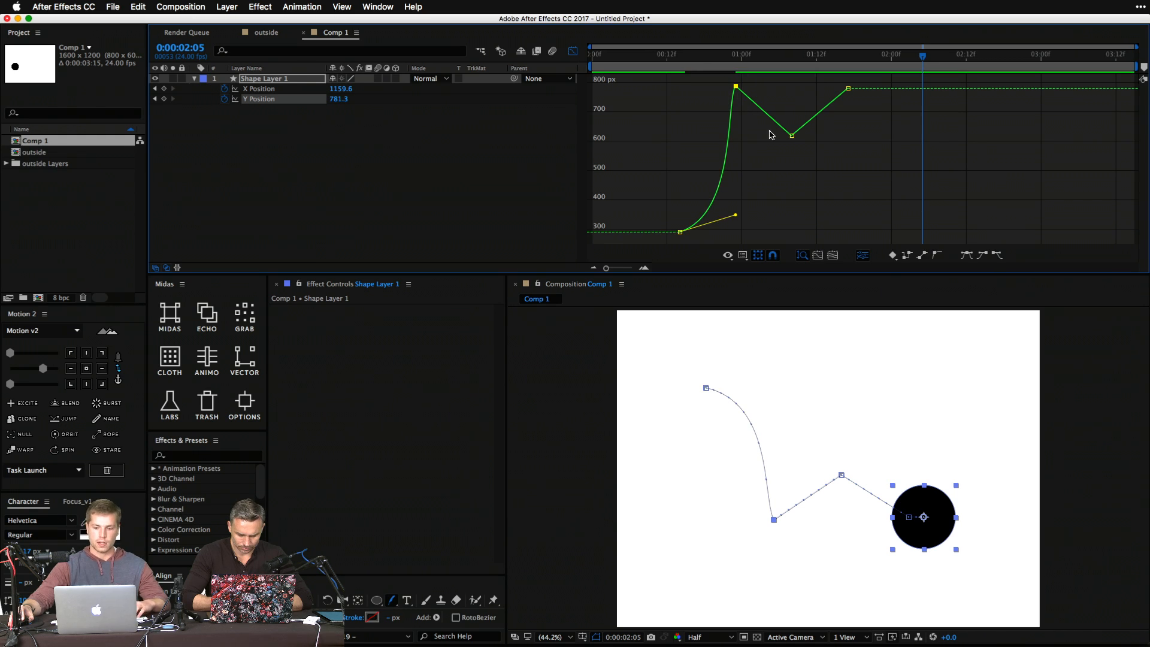
# Curve the rebound in the Y Position graph with a steep handle leaving the first landing and a flat bounce peak, and preview it.
pyautogui.keyDown('super'); pyautogui.click(736, 88); pyautogui.keyUp('super')
pyautogui.moveTo(736, 88); pyautogui.dragTo(751, 150)
pyautogui.click(792, 137)
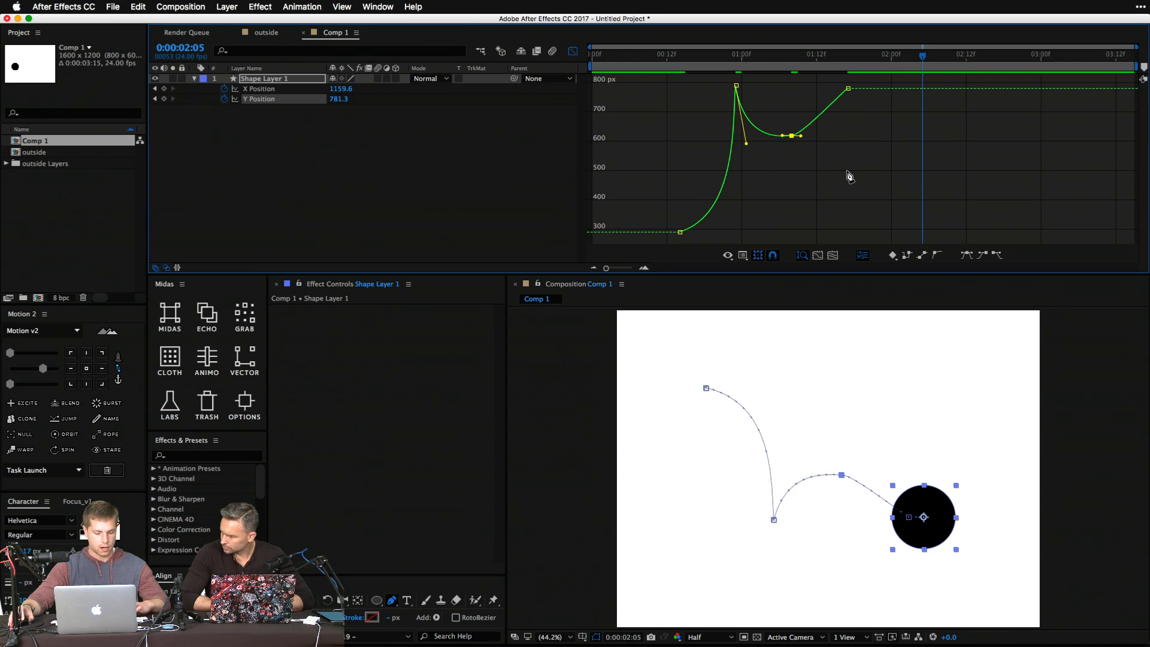
pyautogui.press('space')
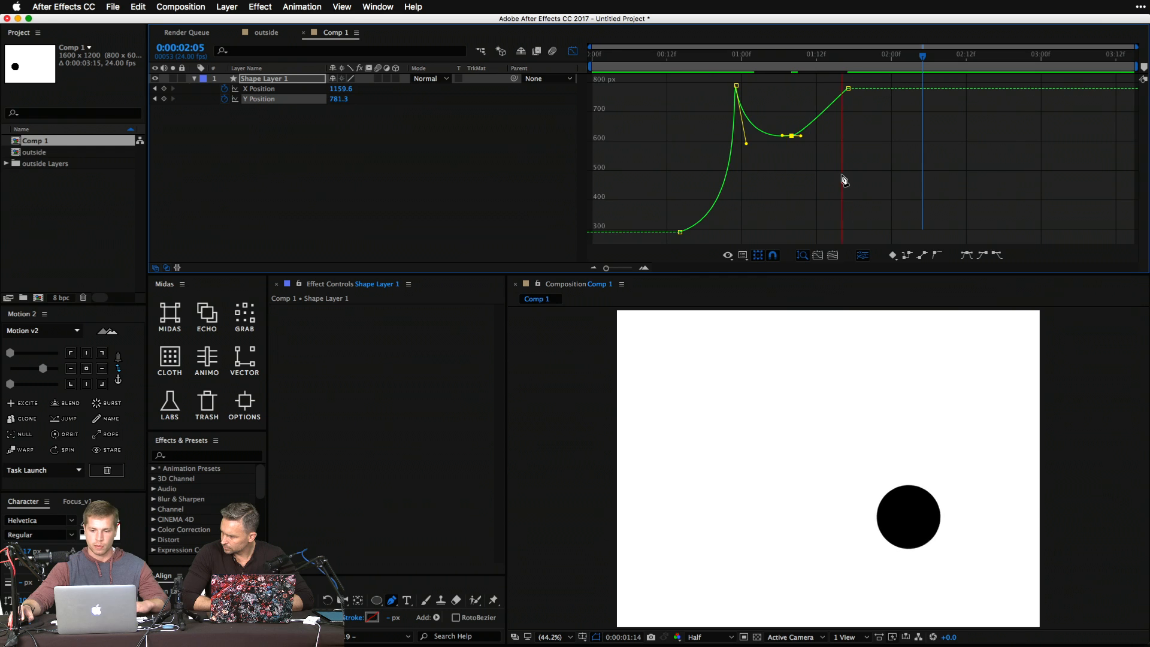
pyautogui.press('space')
# Move the last Y Position keyframe to 0:00:01:13 with a steep incoming handle, and preview the bounce.
pyautogui.click(848, 89)
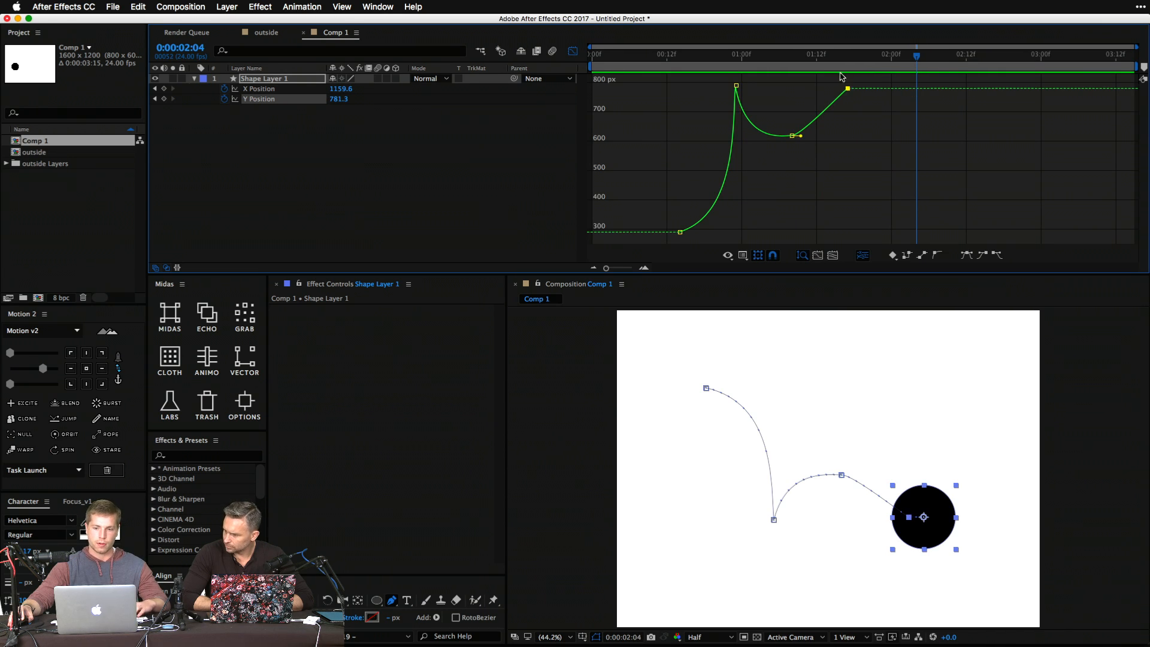
pyautogui.moveTo(848, 89); pyautogui.dragTo(826, 125)
pyautogui.press('space')
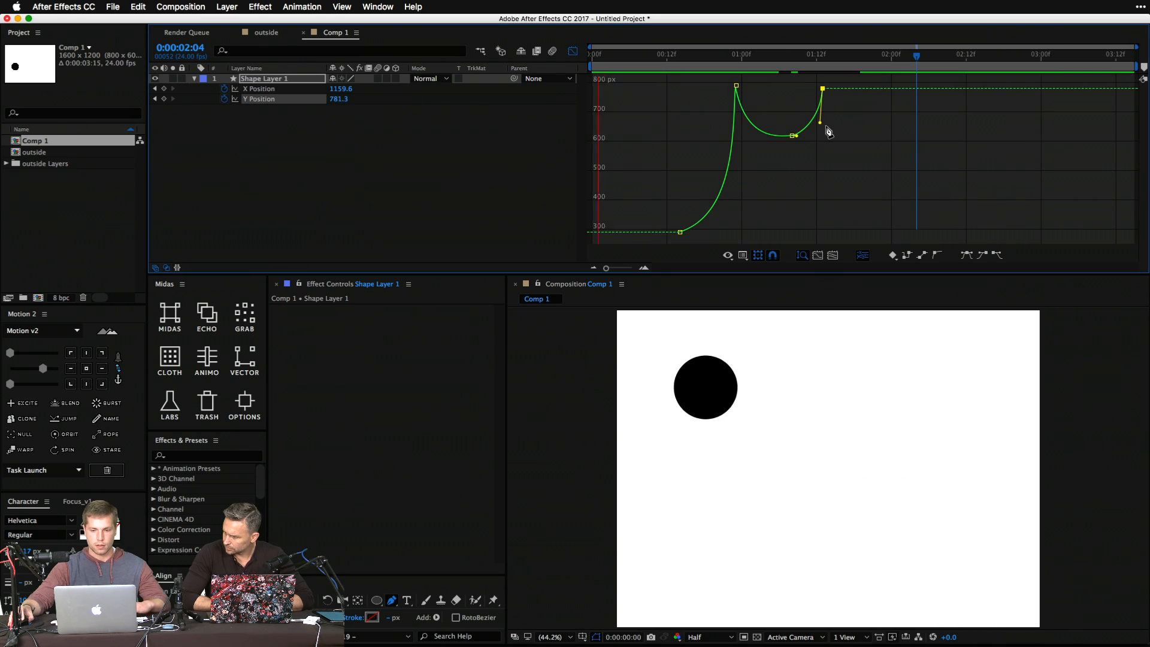
pyautogui.press('space')
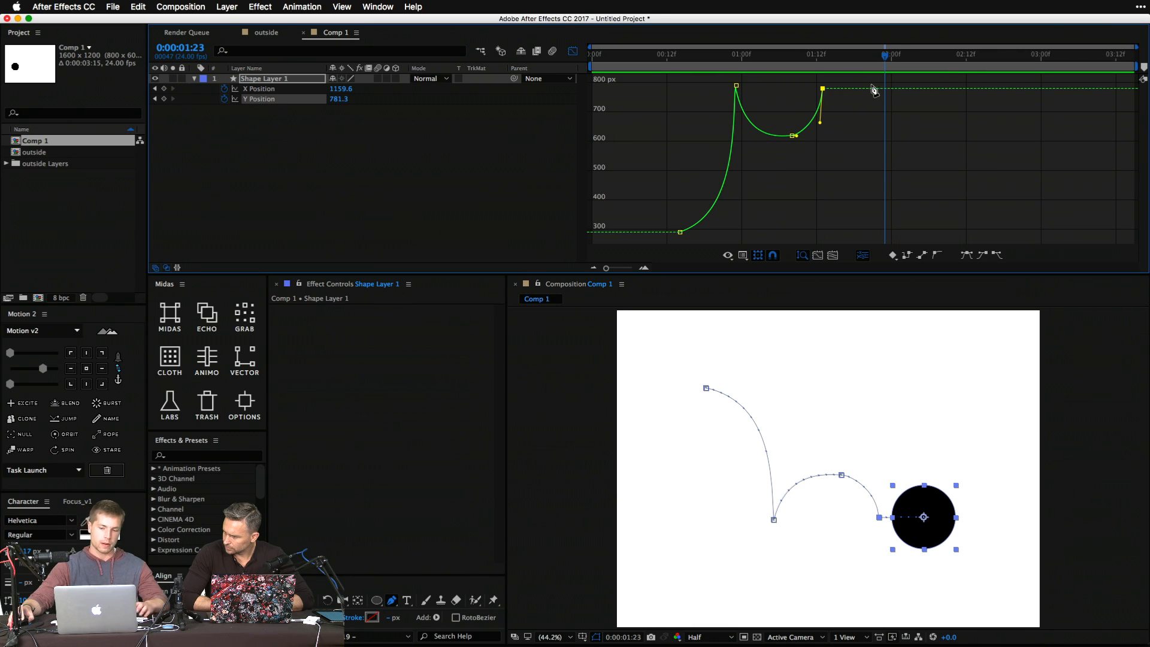
# Stretch all Y Position keyframes proportionally in the keyframe view so the last falls at about 0:00:01:17, and play the bounce.
pyautogui.click(573, 50)
pyautogui.moveTo(934, 166); pyautogui.dragTo(598, 95)
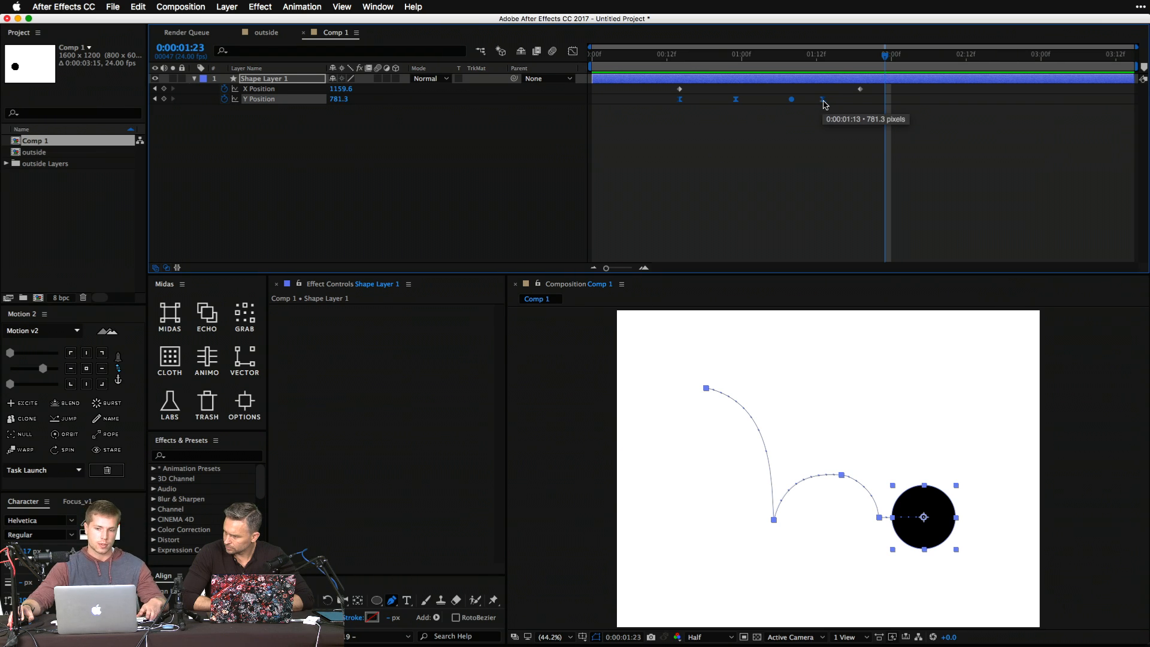
pyautogui.moveTo(823, 101); pyautogui.dragTo(851, 117)
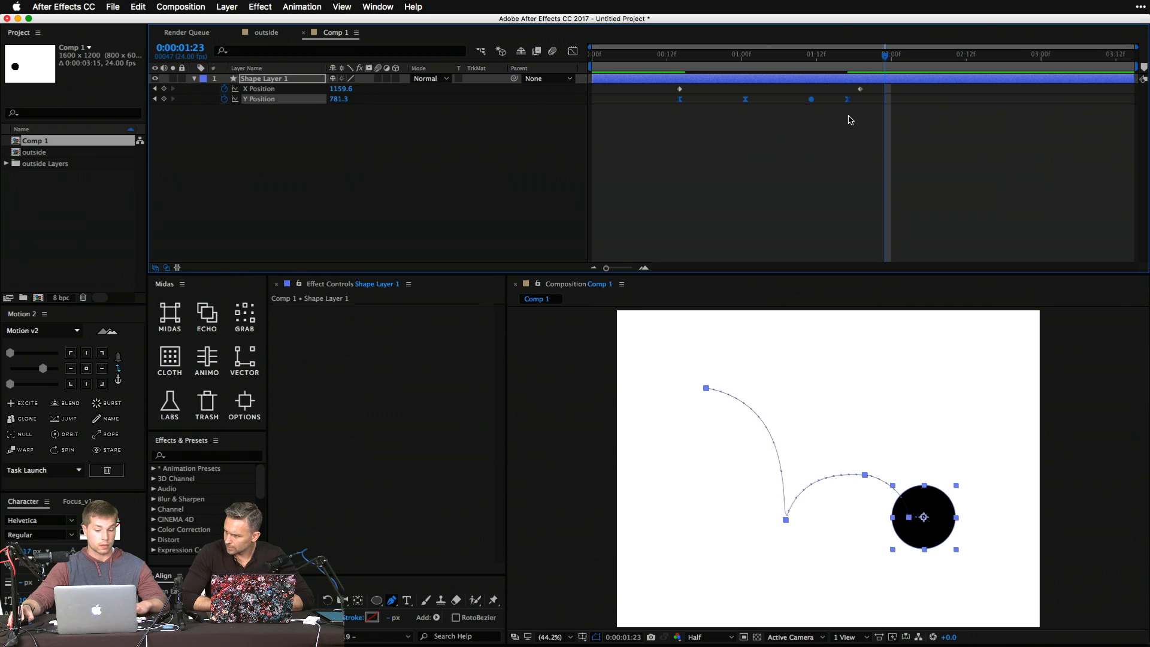
pyautogui.press('space')
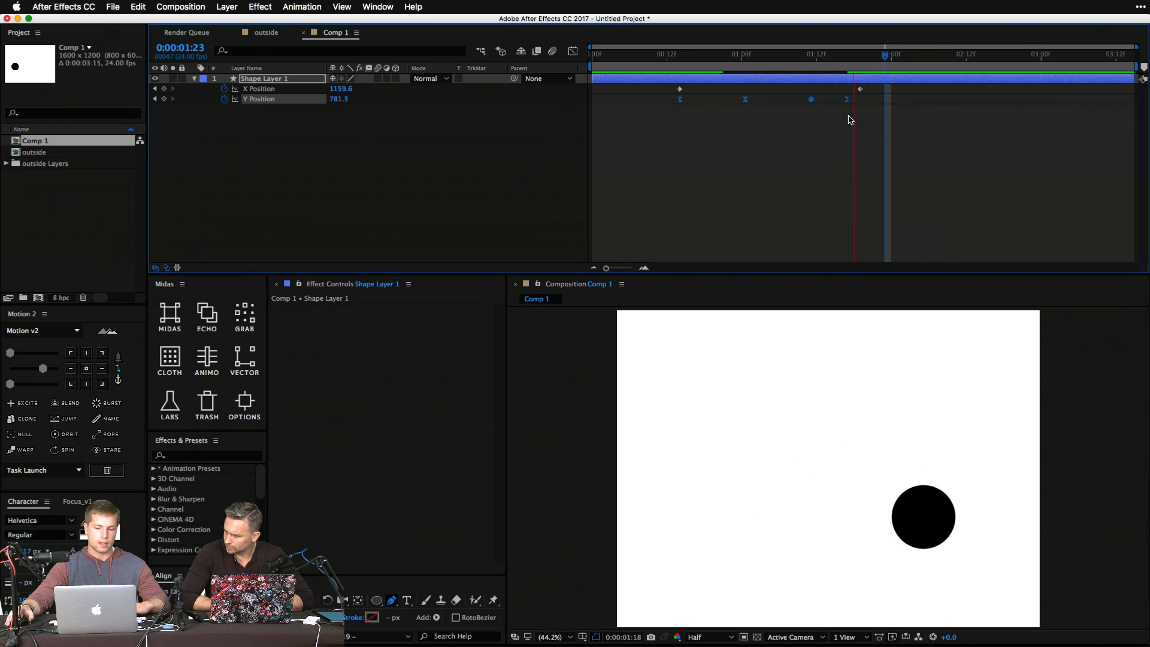
pyautogui.press('space')
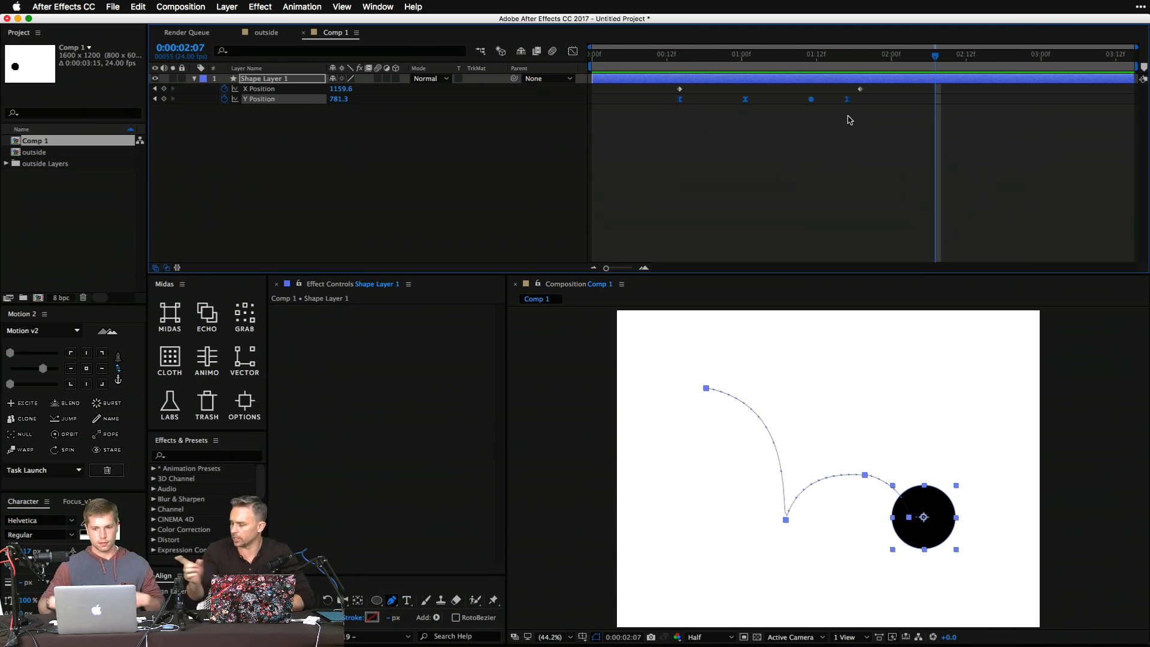
# Examine the bounce-peak keyframe's handles in the Y Position graph and play back the eased bounce.
pyautogui.click(572, 51)
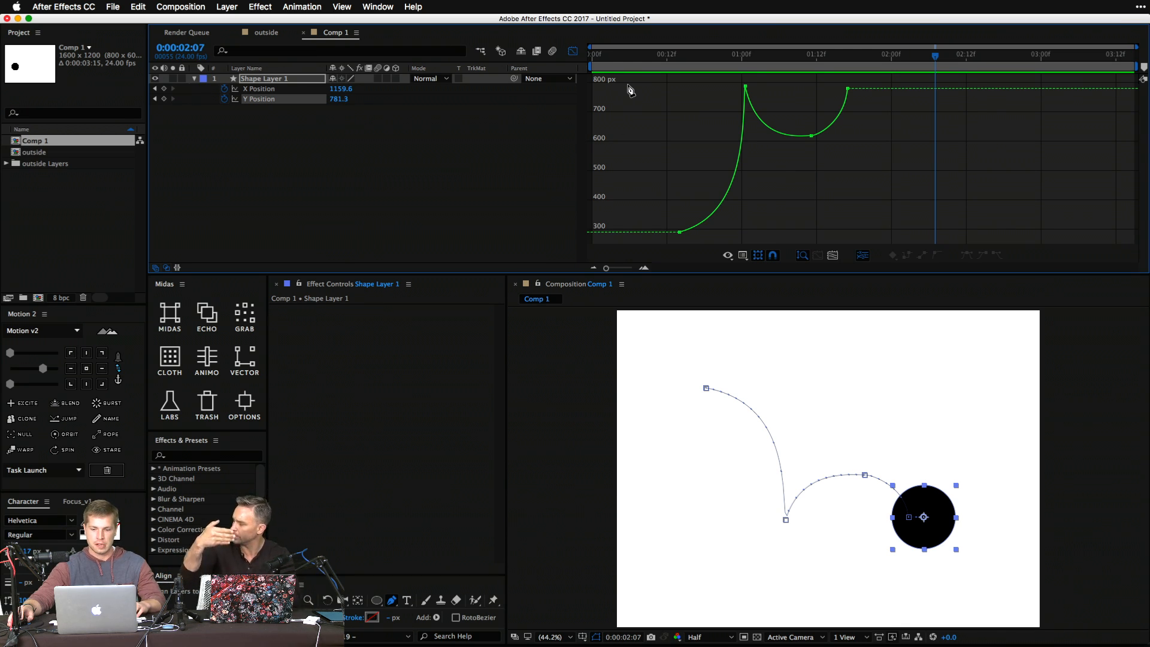
pyautogui.press('v')
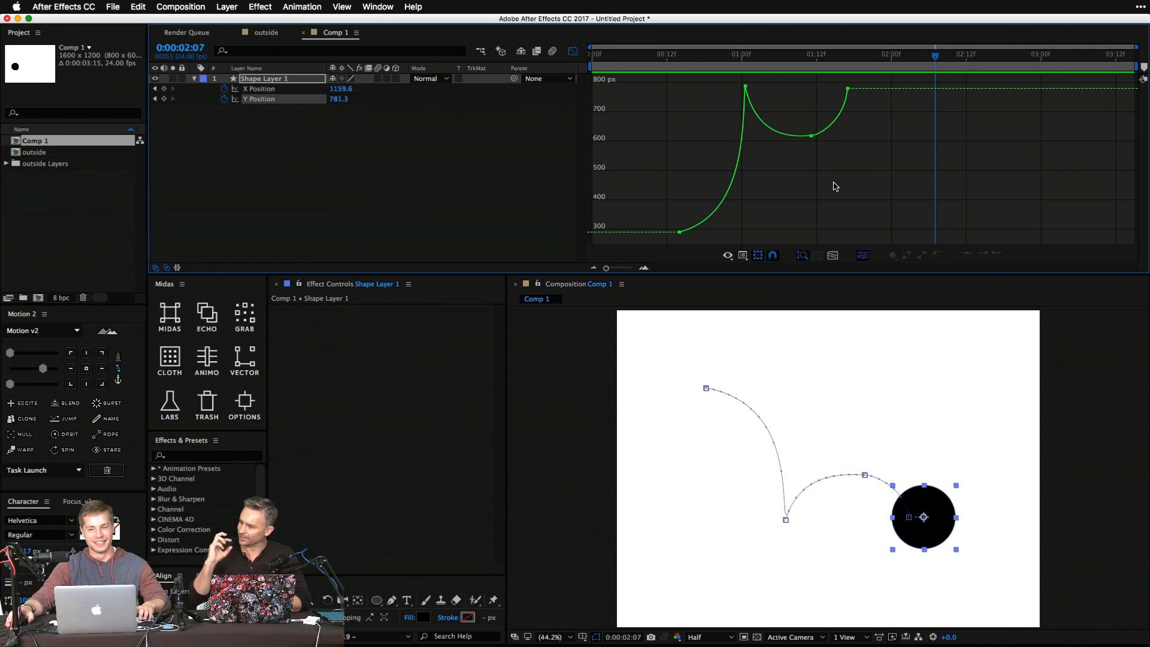
pyautogui.moveTo(830, 183); pyautogui.dragTo(812, 135)
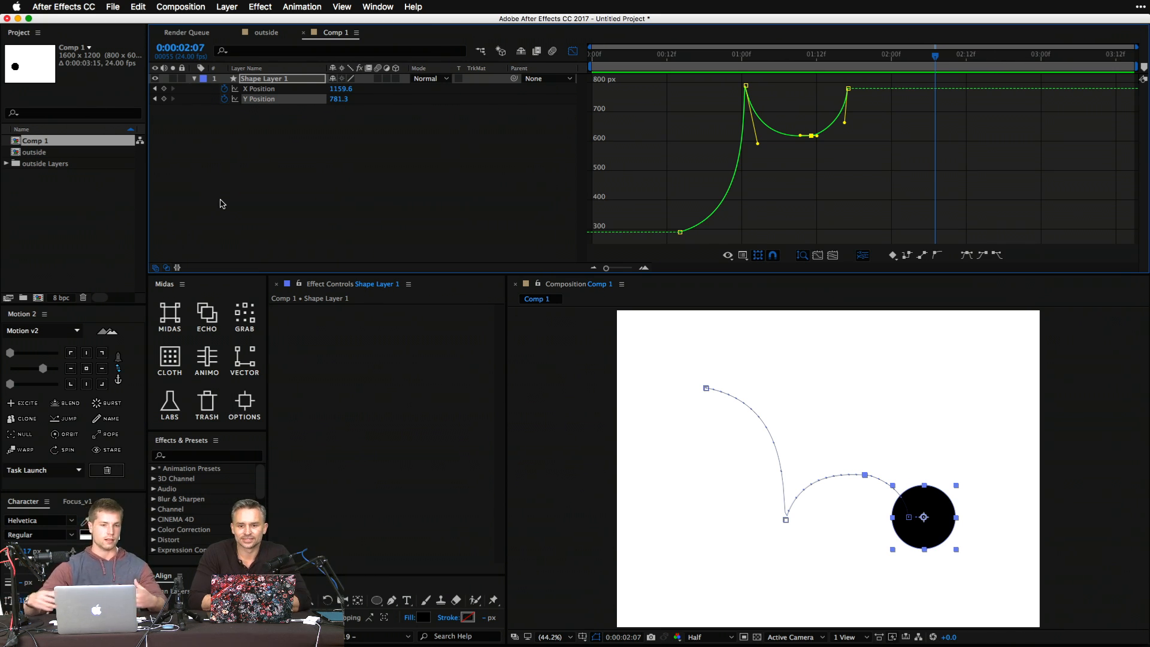
pyautogui.click(268, 162)
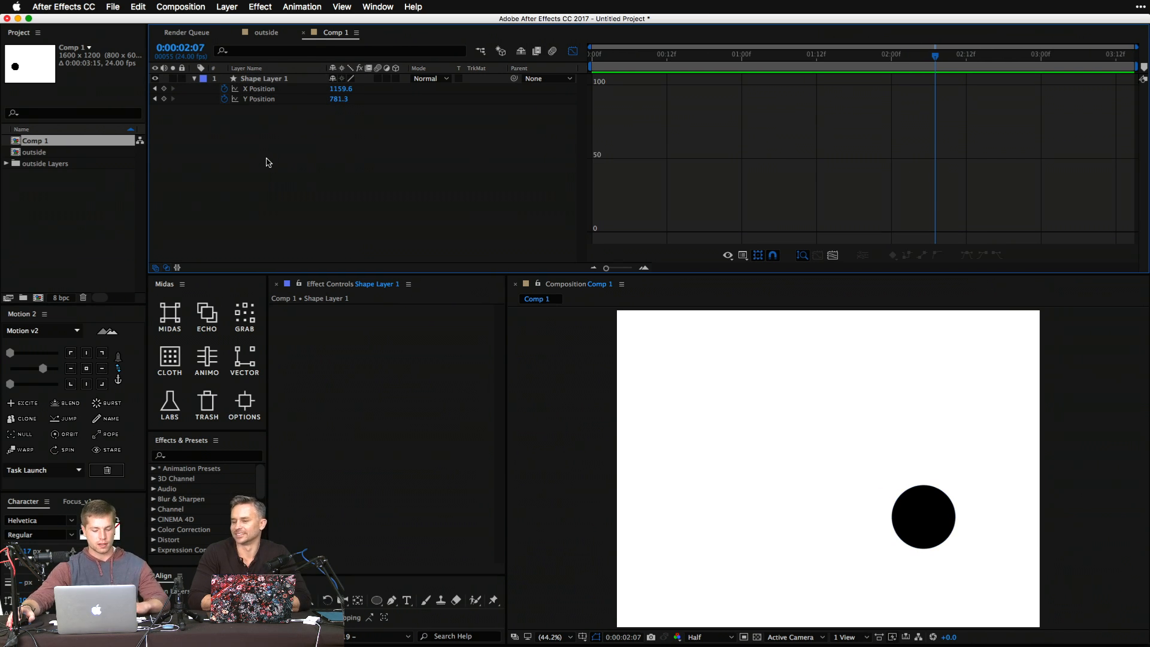
pyautogui.press('space')
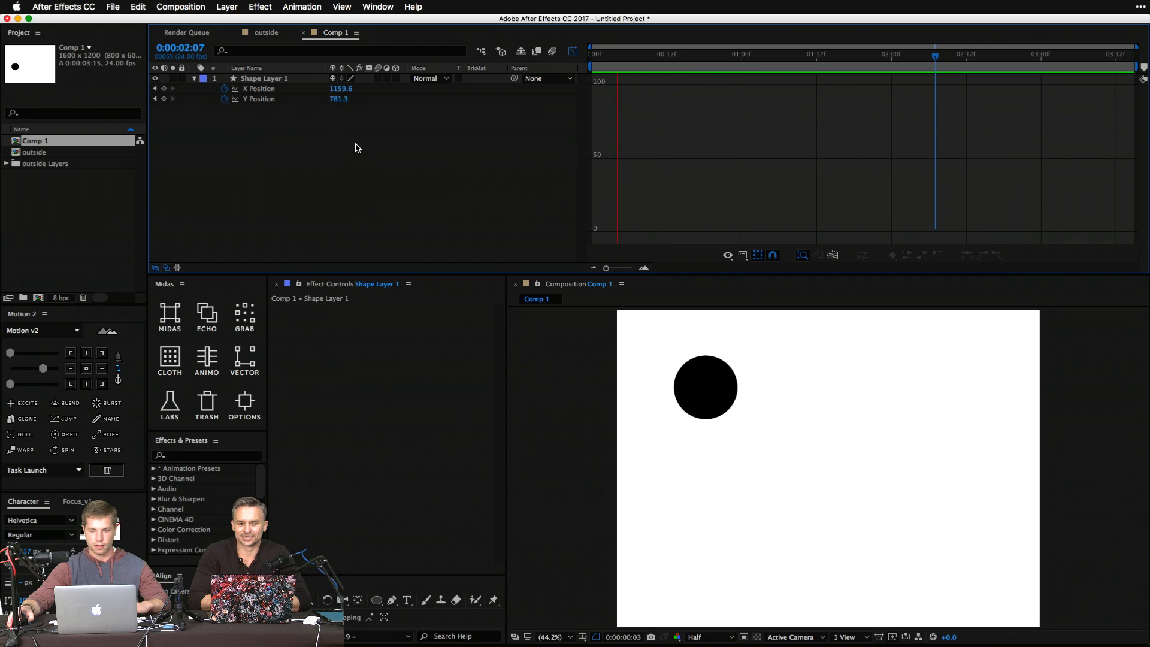
pyautogui.press('space')
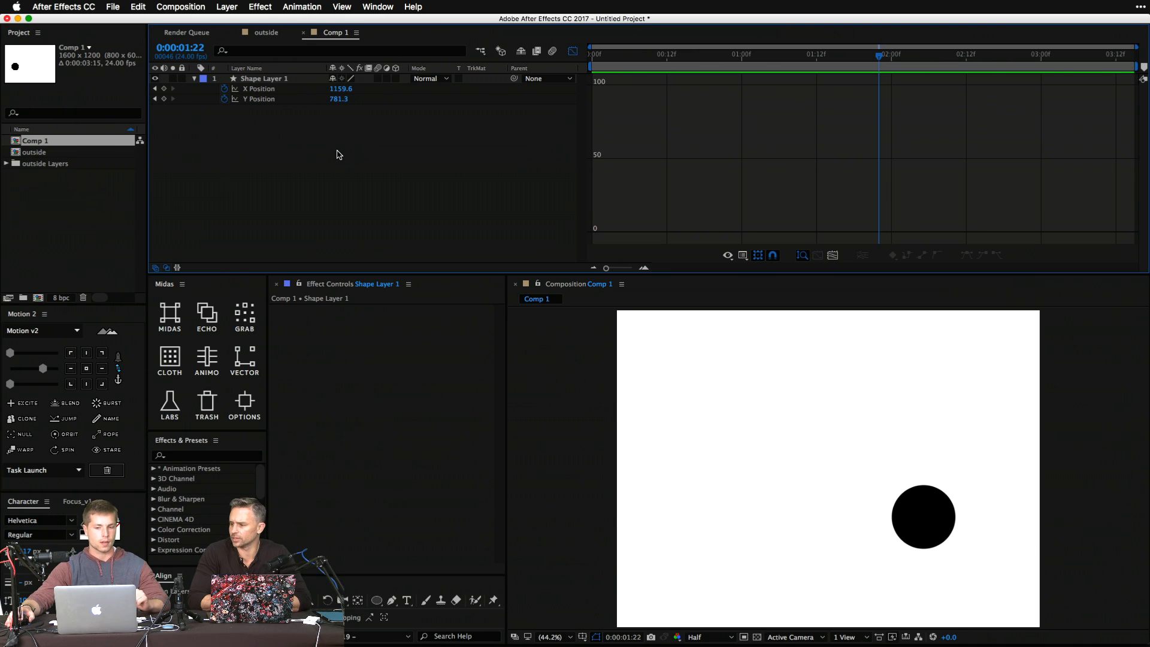
# Switch to the outside composition and collapse the Position properties of all its layers.
pyautogui.click(266, 32)
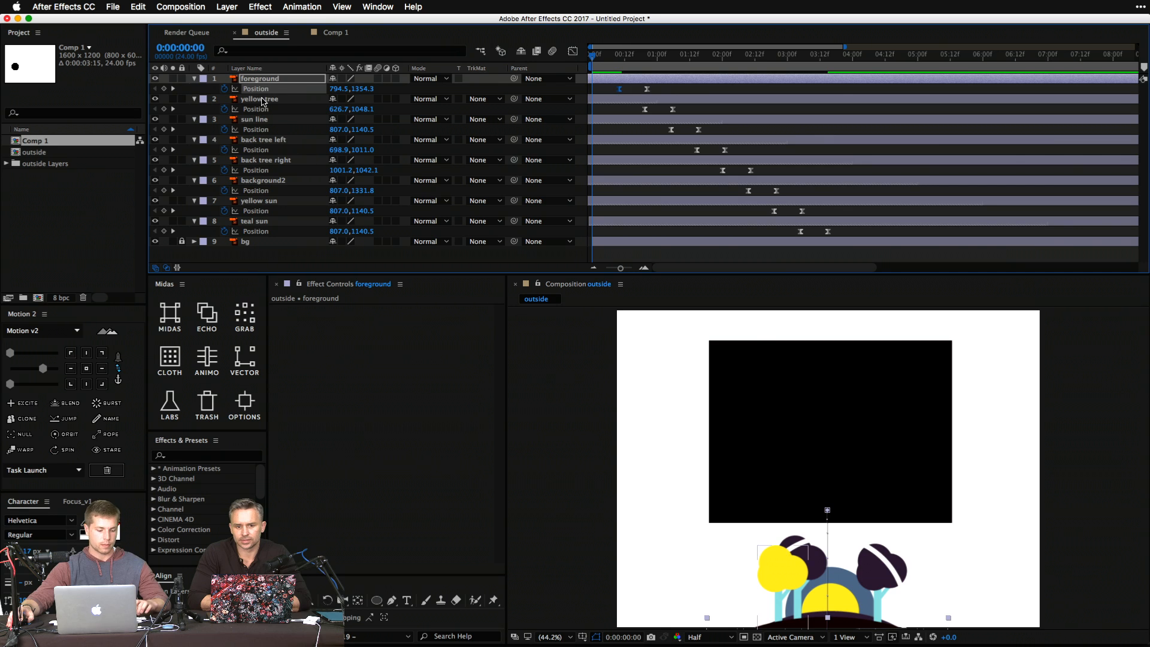
pyautogui.press('super+a')
pyautogui.click(195, 99)
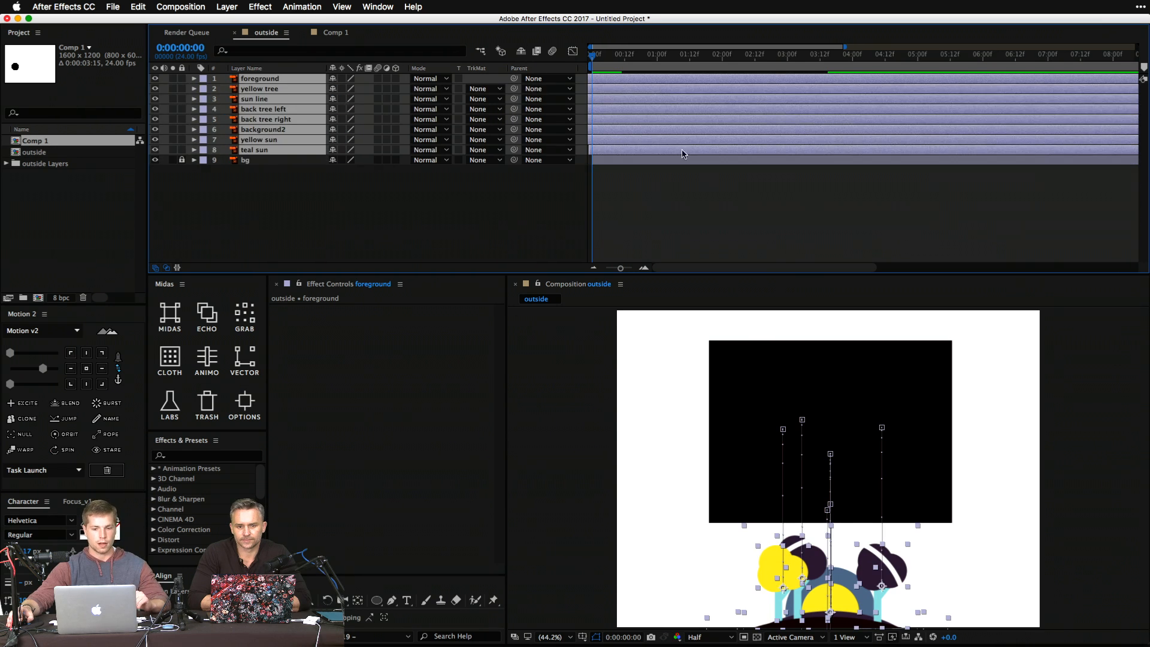
pyautogui.click(461, 193)
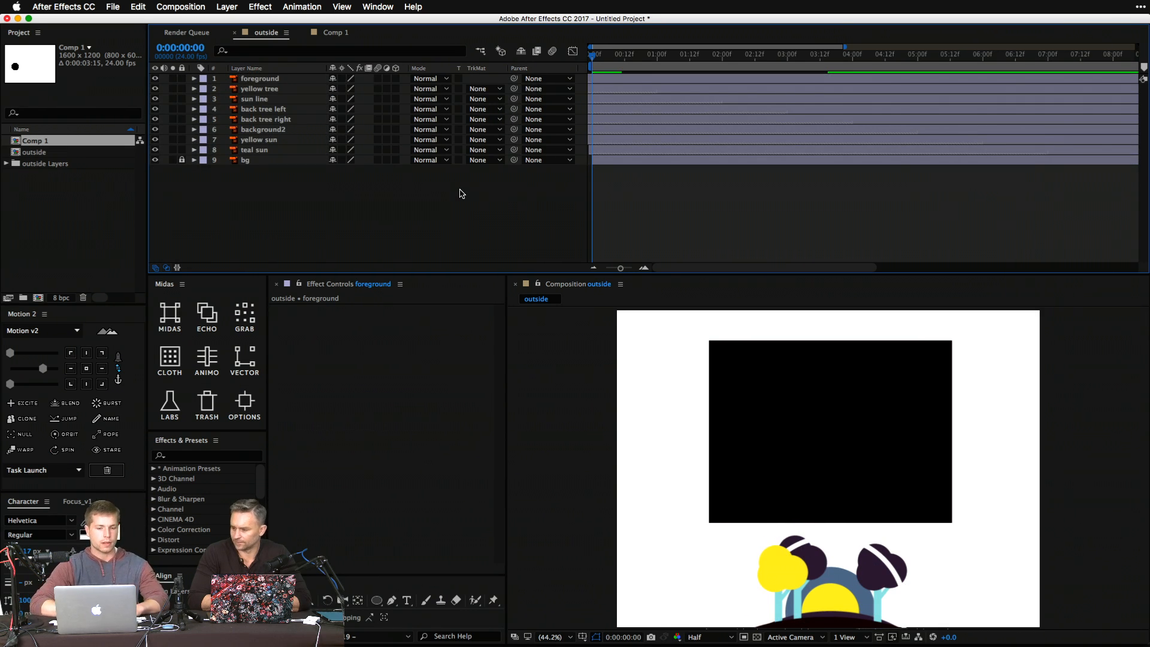
# Check the frame rate in the outside composition's settings and leave them without making changes.
pyautogui.press('super+k')
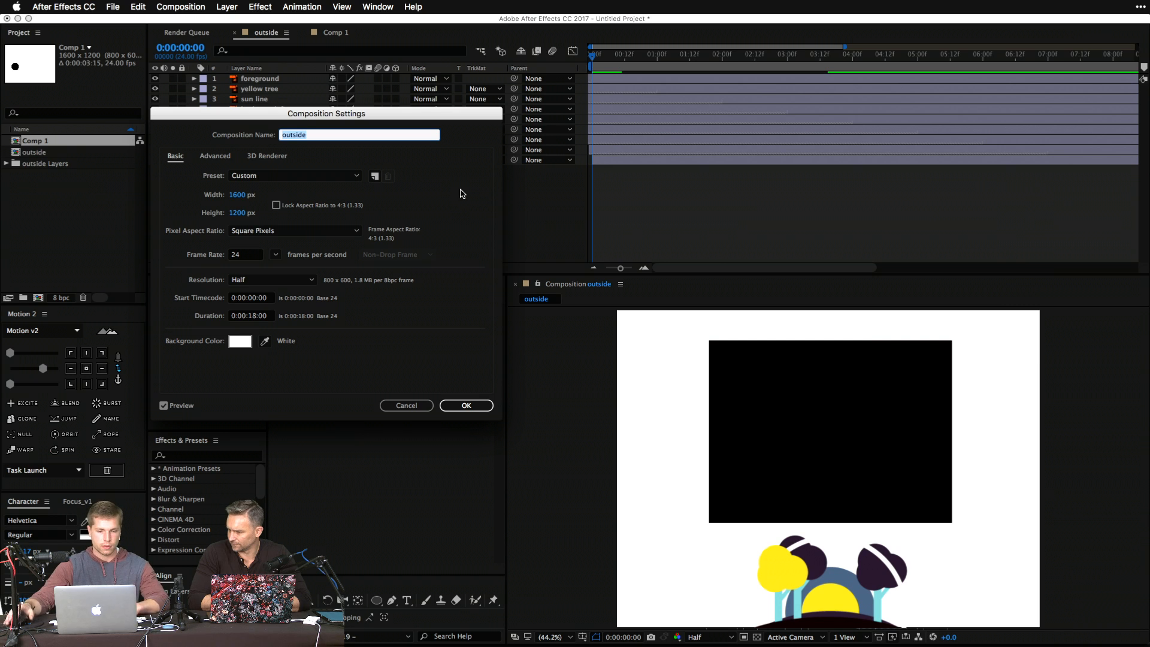
pyautogui.click(403, 407)
pyautogui.press('super+k')
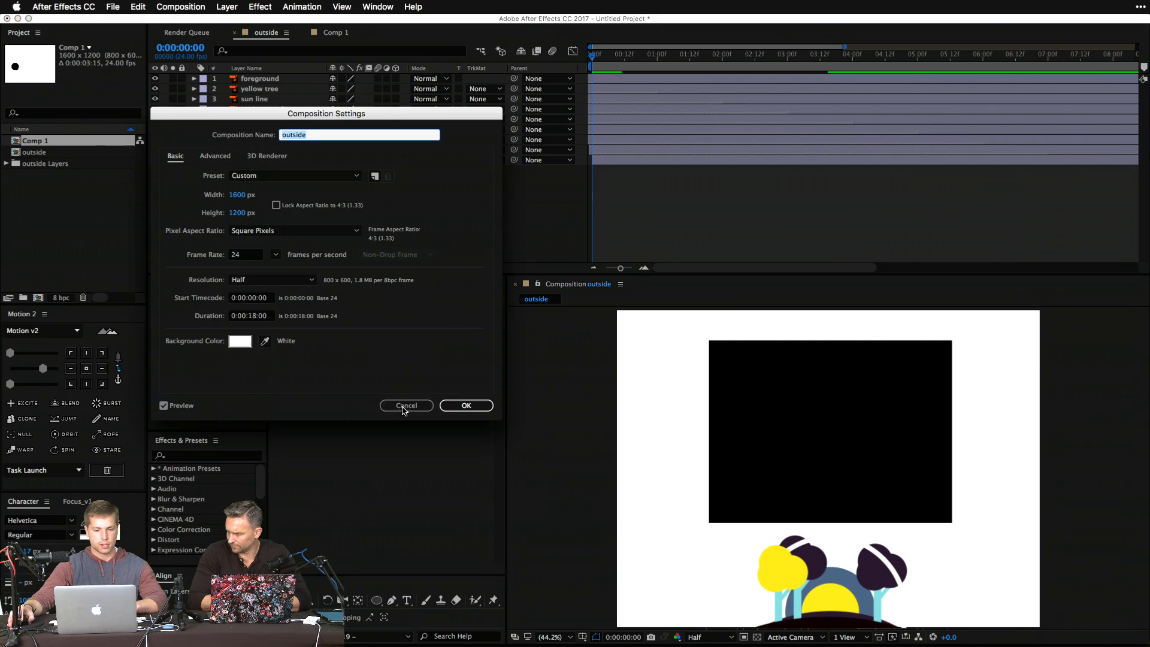
pyautogui.moveTo(409, 115); pyautogui.dragTo(660, 111)
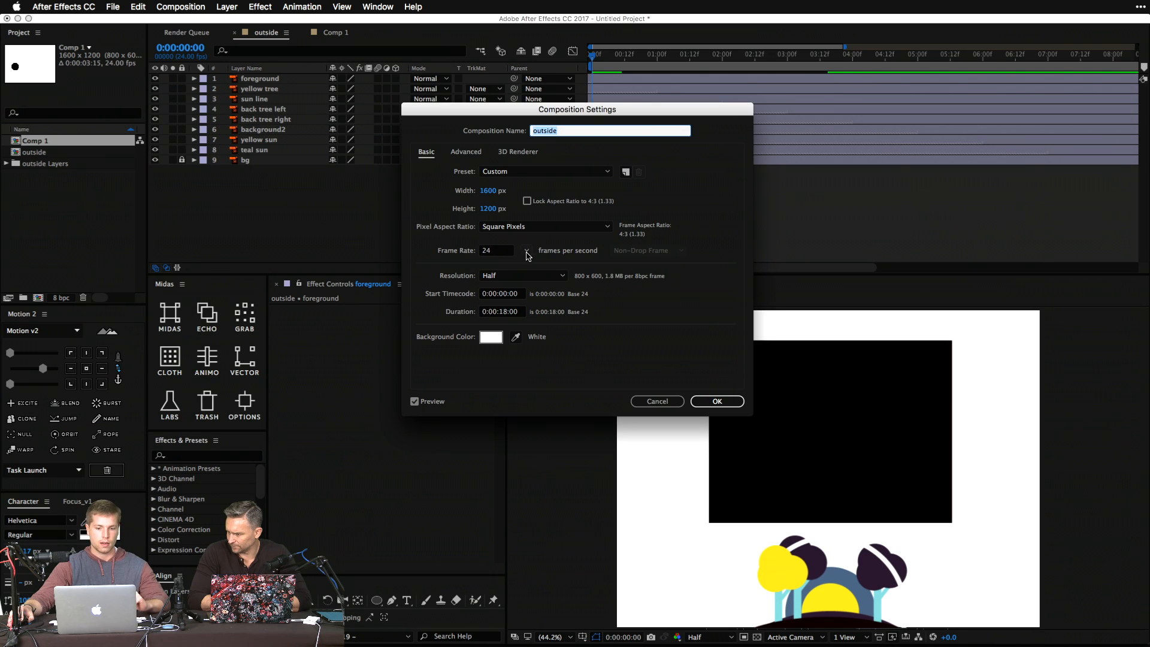
pyautogui.click(500, 251)
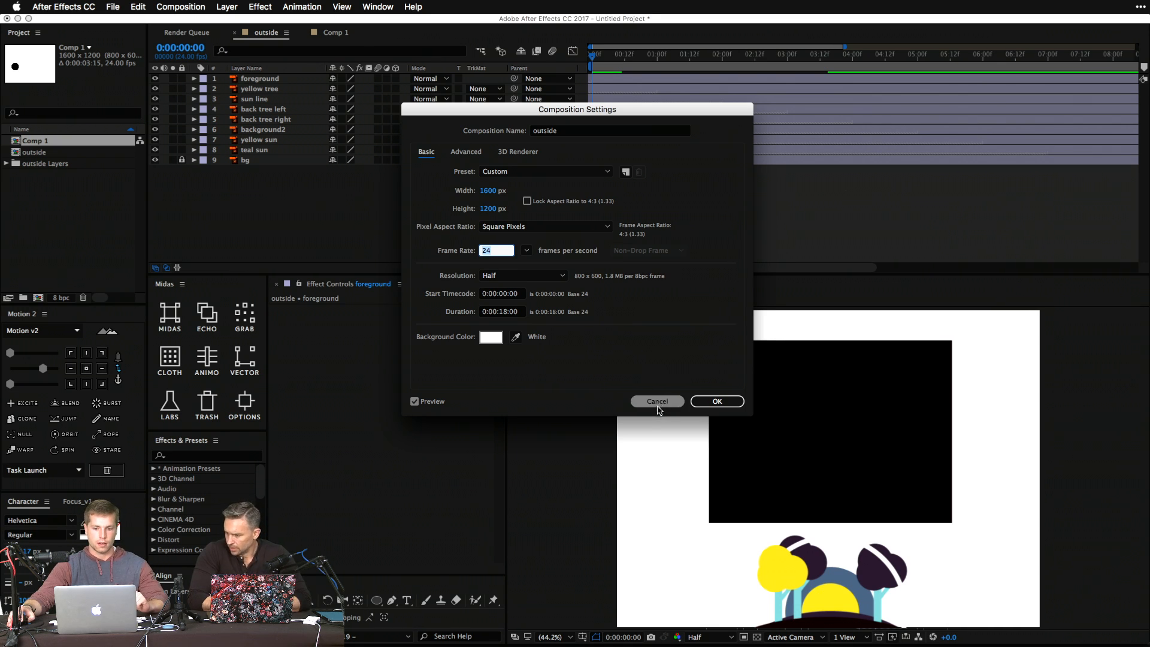
pyautogui.click(655, 401)
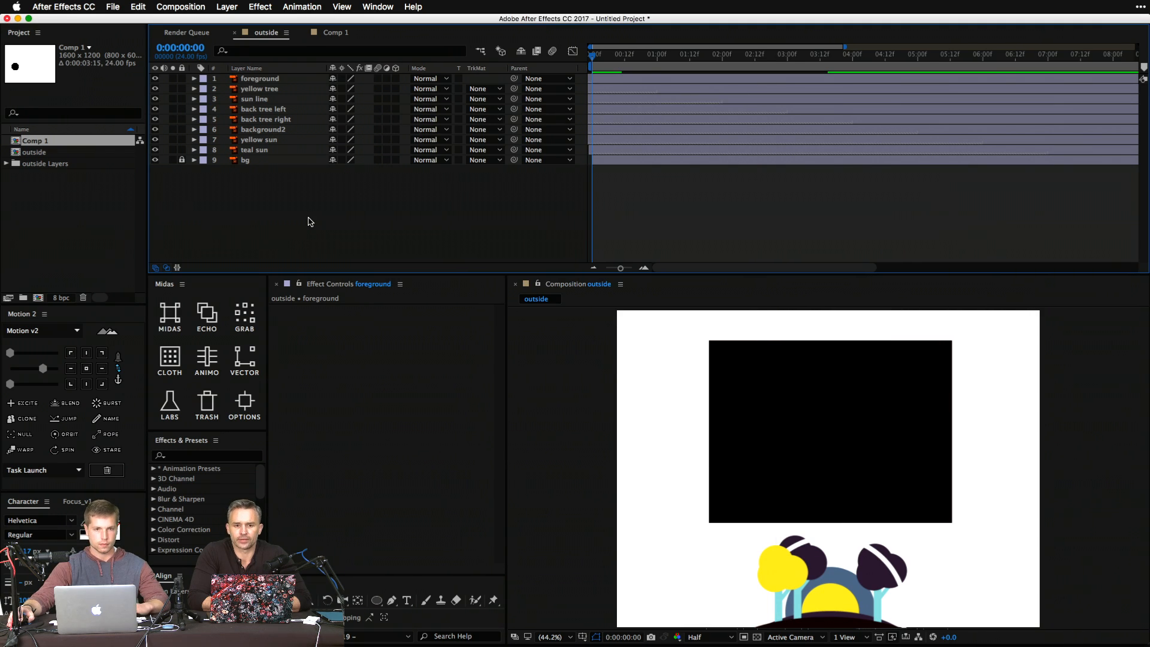
# Play back the outside composition's layer animation and scrub to 0:00:03:17 to view the assembled scene.
pyautogui.press('space')
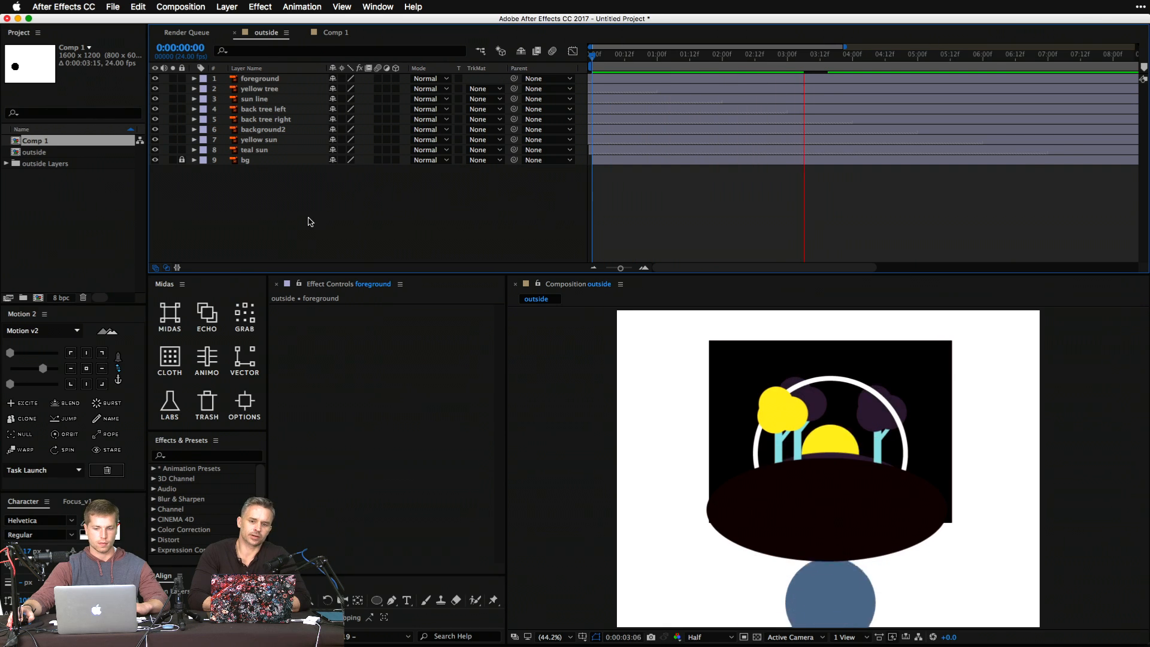
pyautogui.press('space')
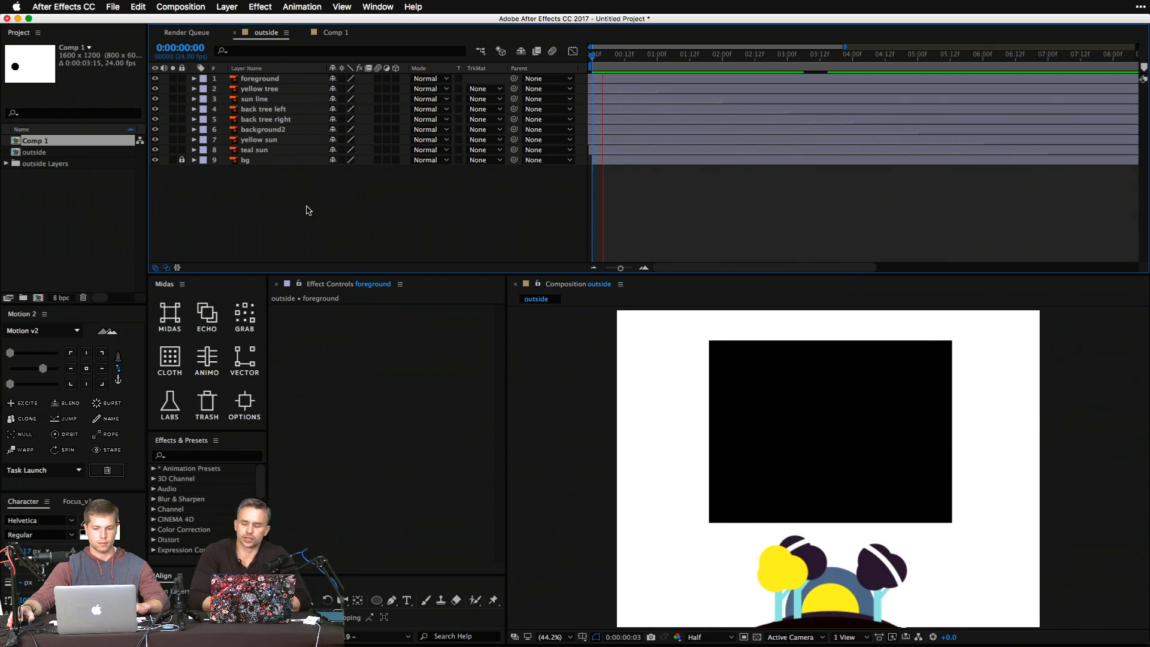
pyautogui.press('space')
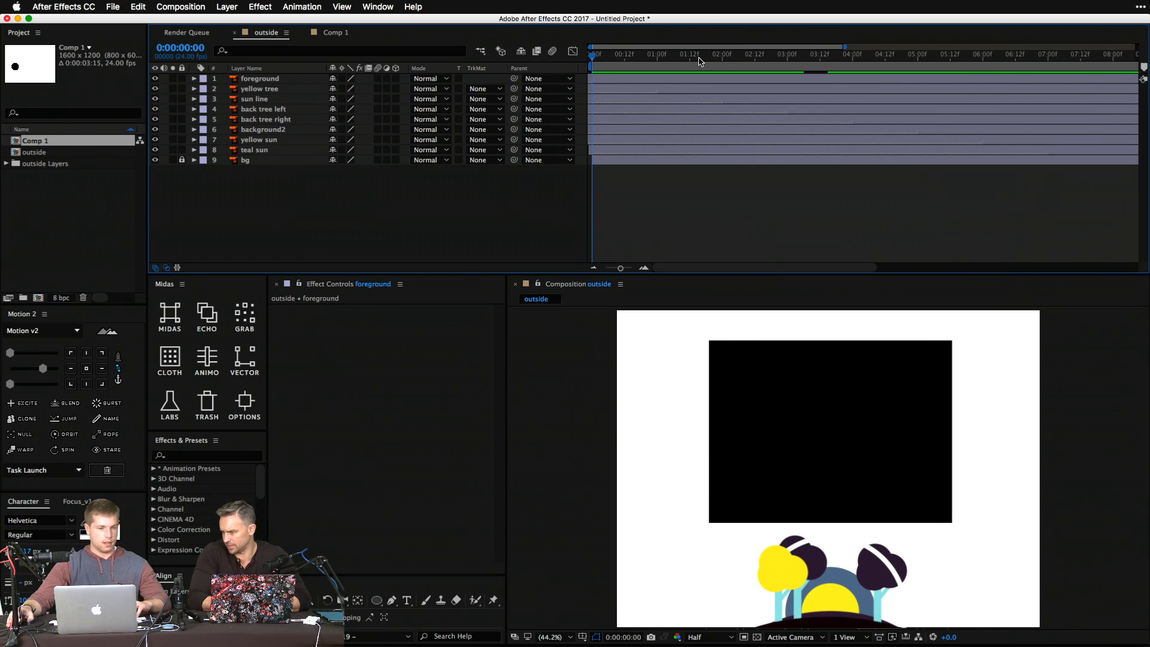
pyautogui.moveTo(699, 61); pyautogui.dragTo(833, 62)
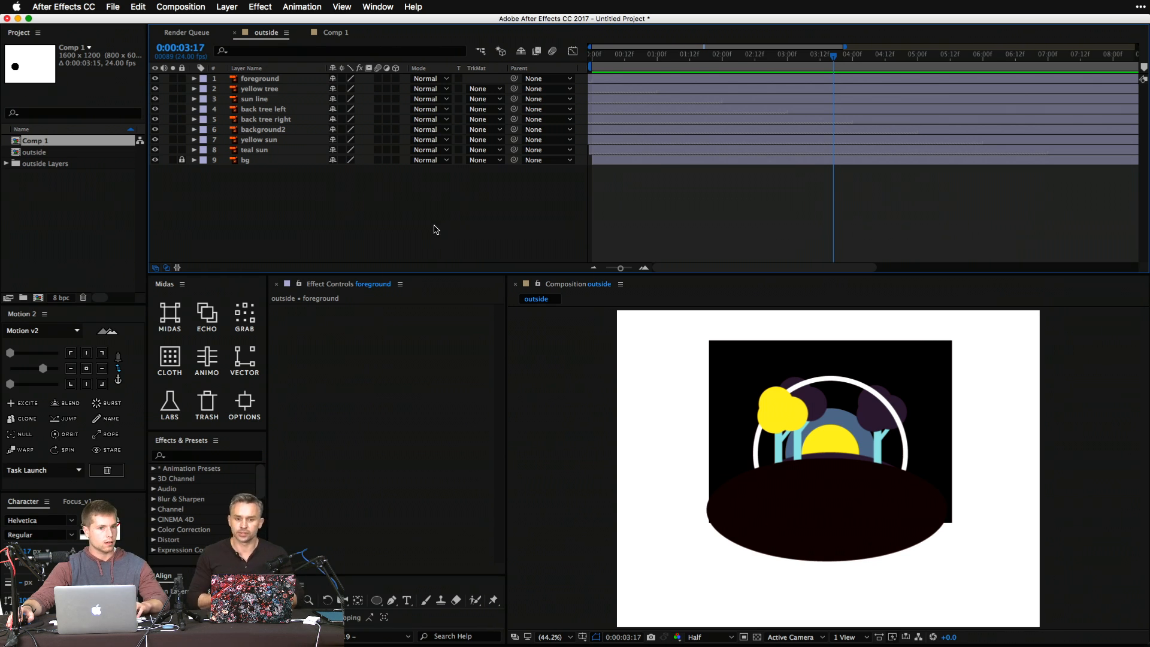
# Add an adjustment layer above all the layers in the outside composition.
pyautogui.rightClick(391, 219)
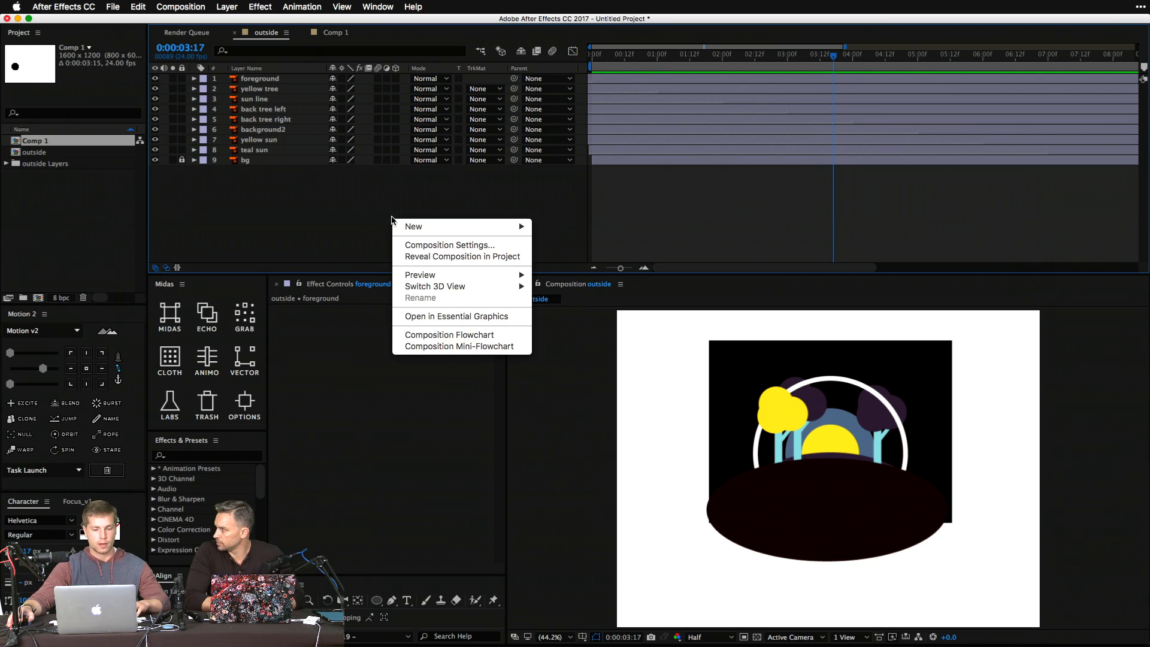
pyautogui.moveTo(479, 227)
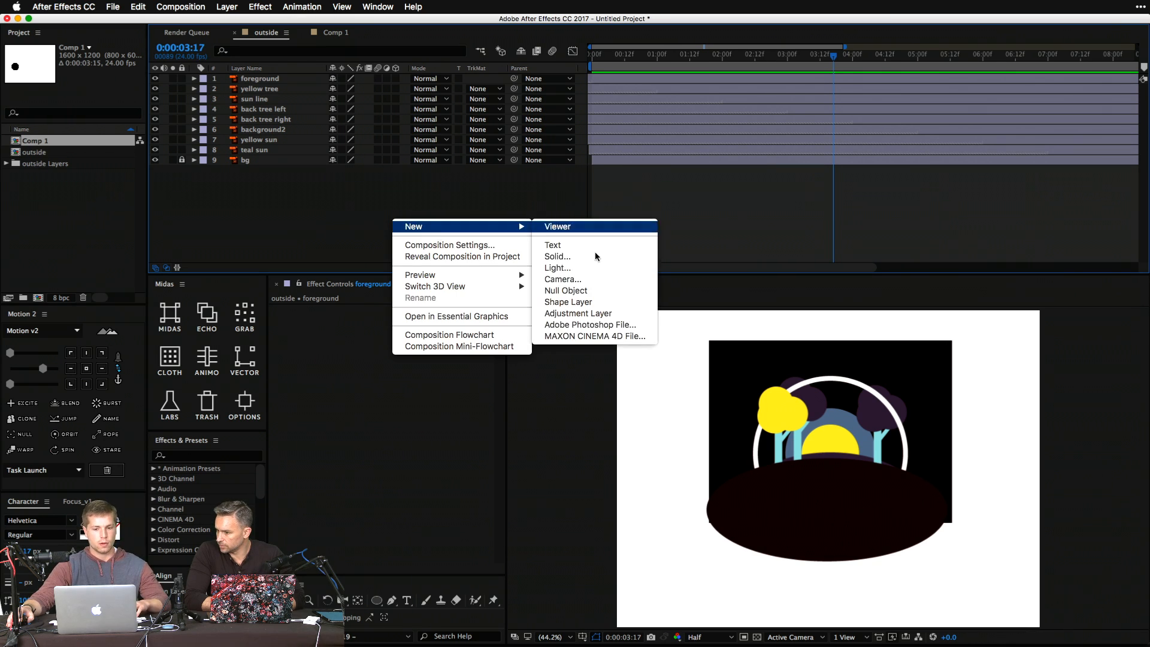
pyautogui.click(291, 174)
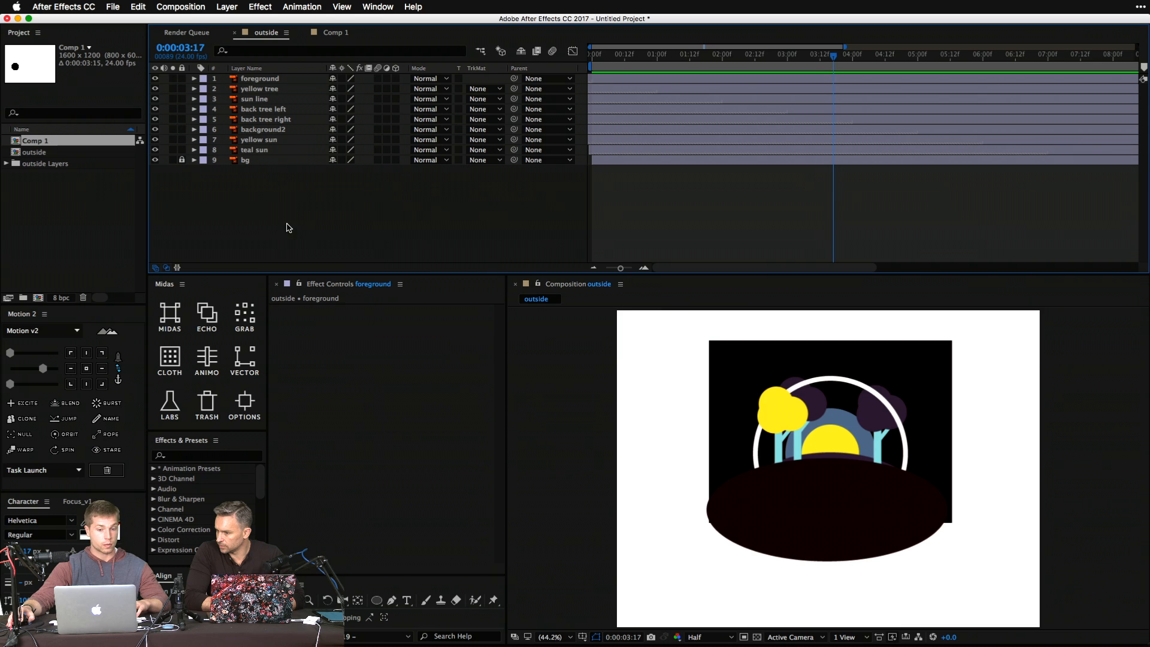
pyautogui.rightClick(290, 211)
pyautogui.moveTo(306, 217)
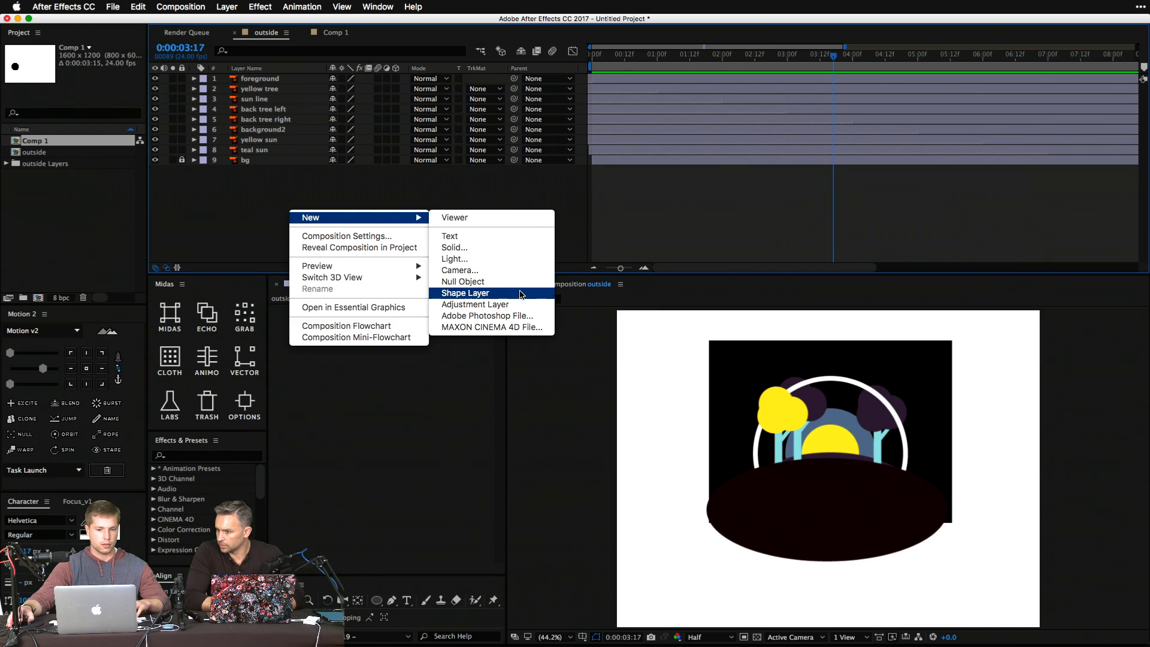
pyautogui.click(479, 300)
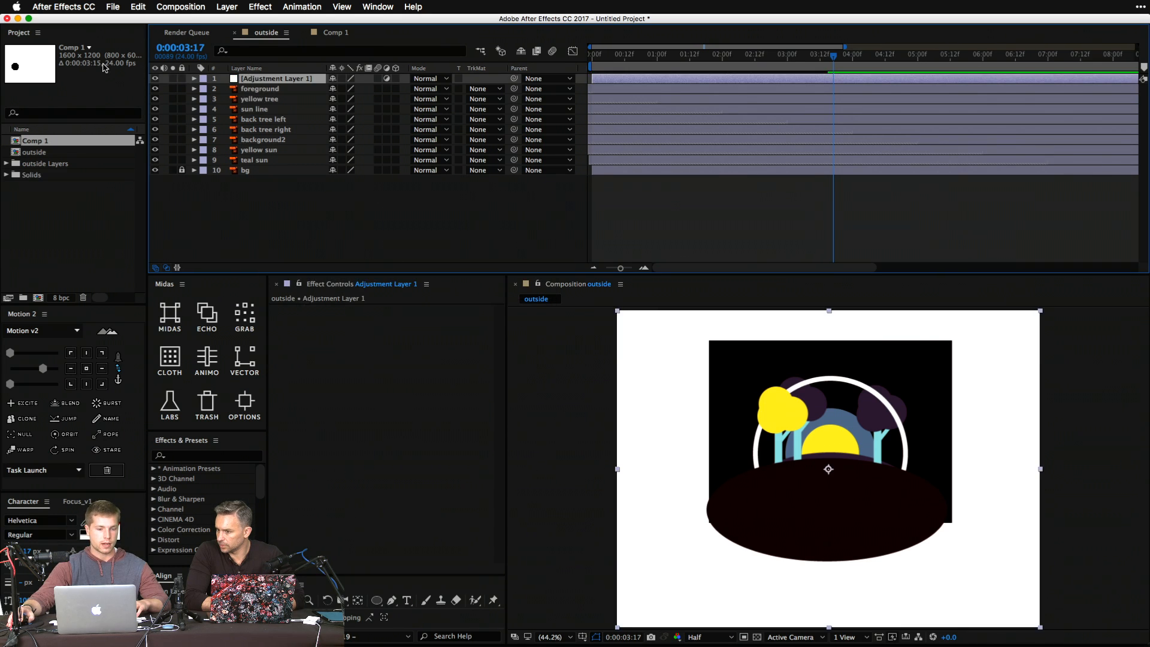
# Search the effects for "differ" and apply Color Difference Key to the adjustment layer.
pyautogui.click(215, 454)
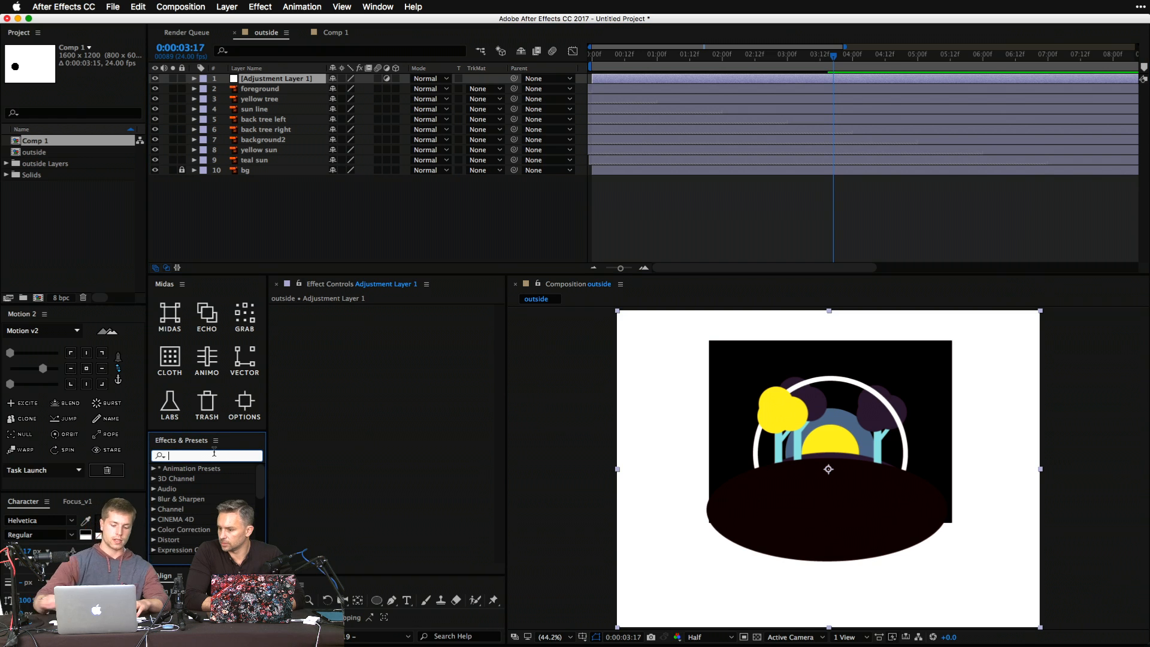
pyautogui.write('differn')
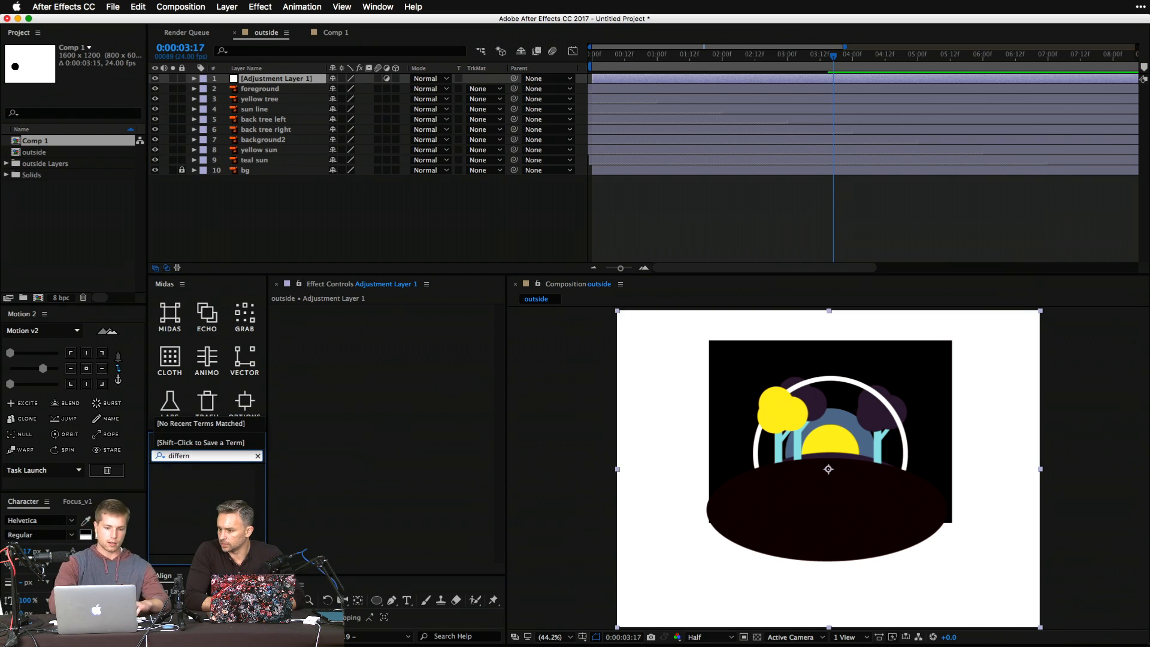
pyautogui.press('BackSpace')
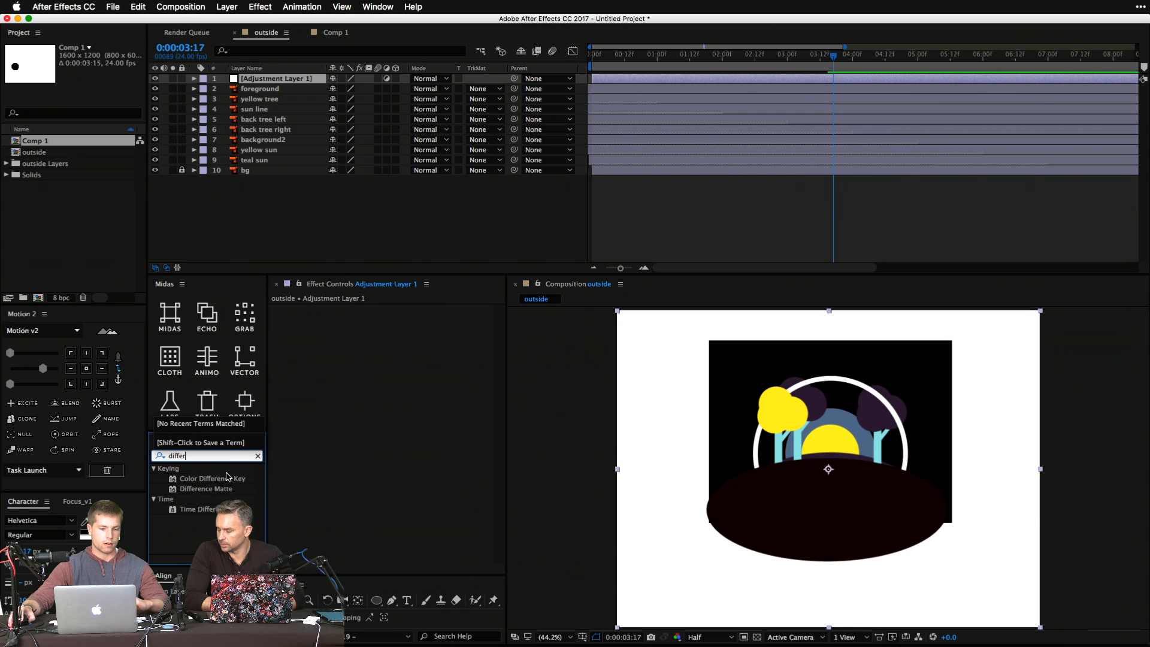
pyautogui.moveTo(229, 483); pyautogui.dragTo(403, 403)
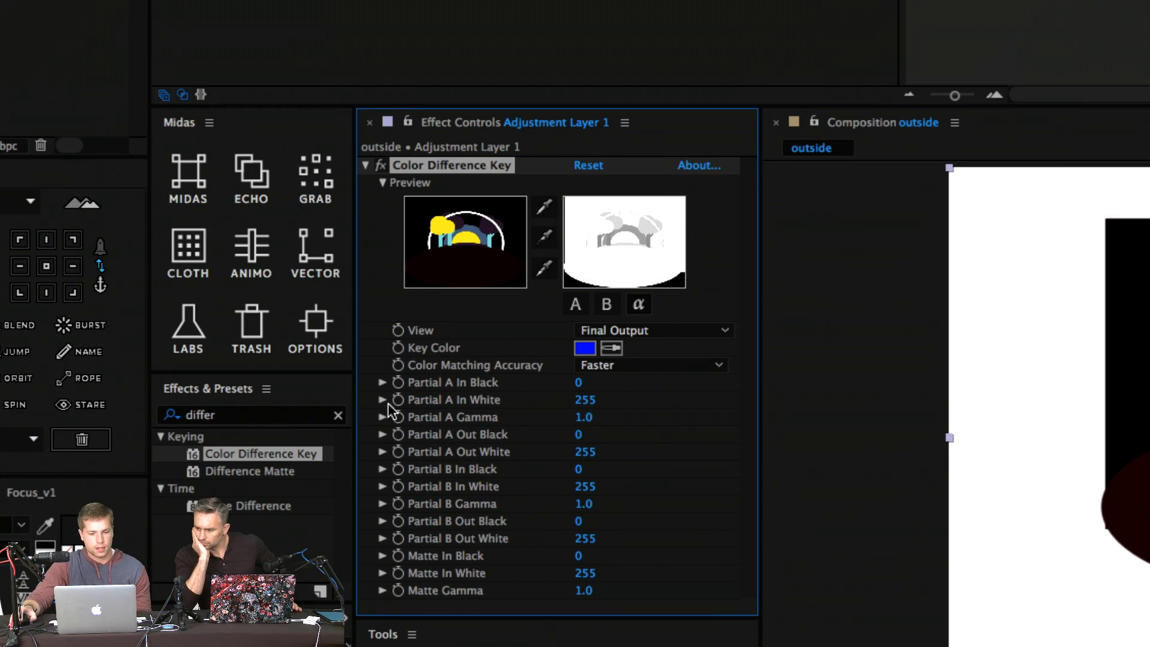
pyautogui.click(181, 439)
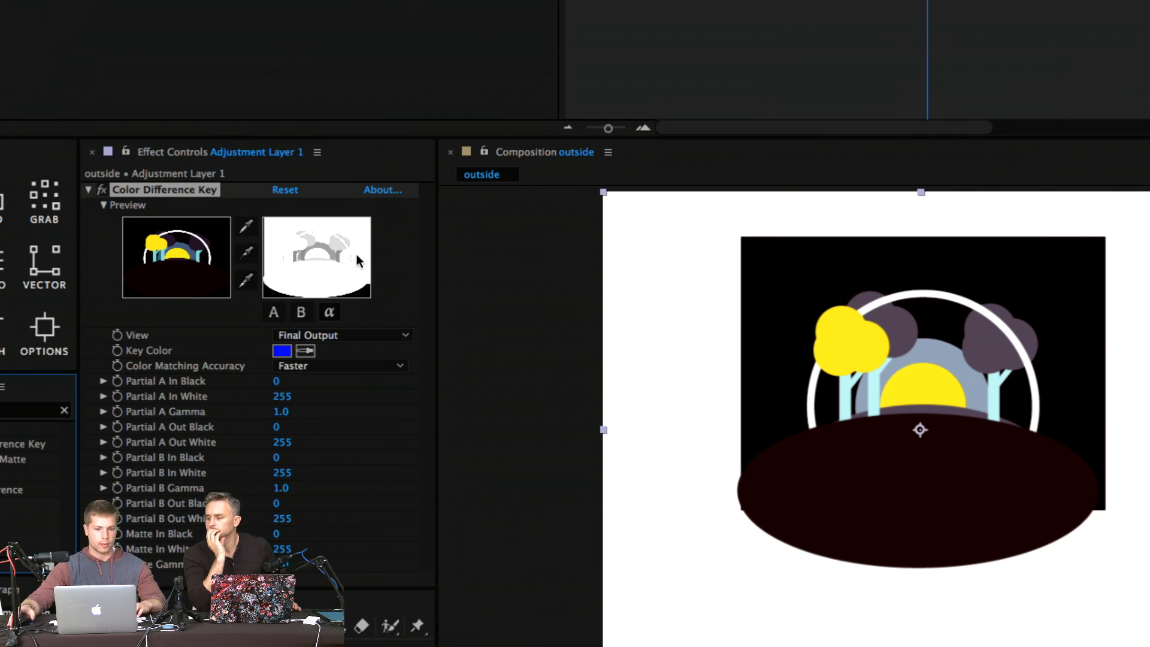
# Set the Color Difference Key's View to Matte Corrected, Partial A Out Black to 1 and Partial B In Black to 213.
pyautogui.click(344, 337)
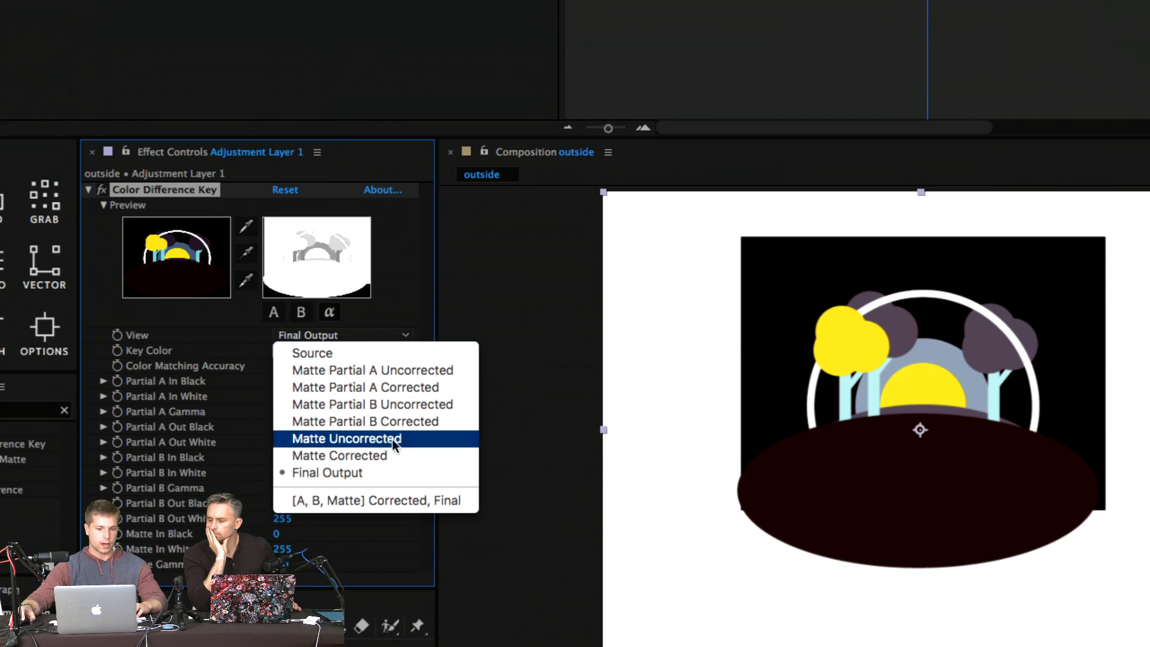
pyautogui.click(398, 455)
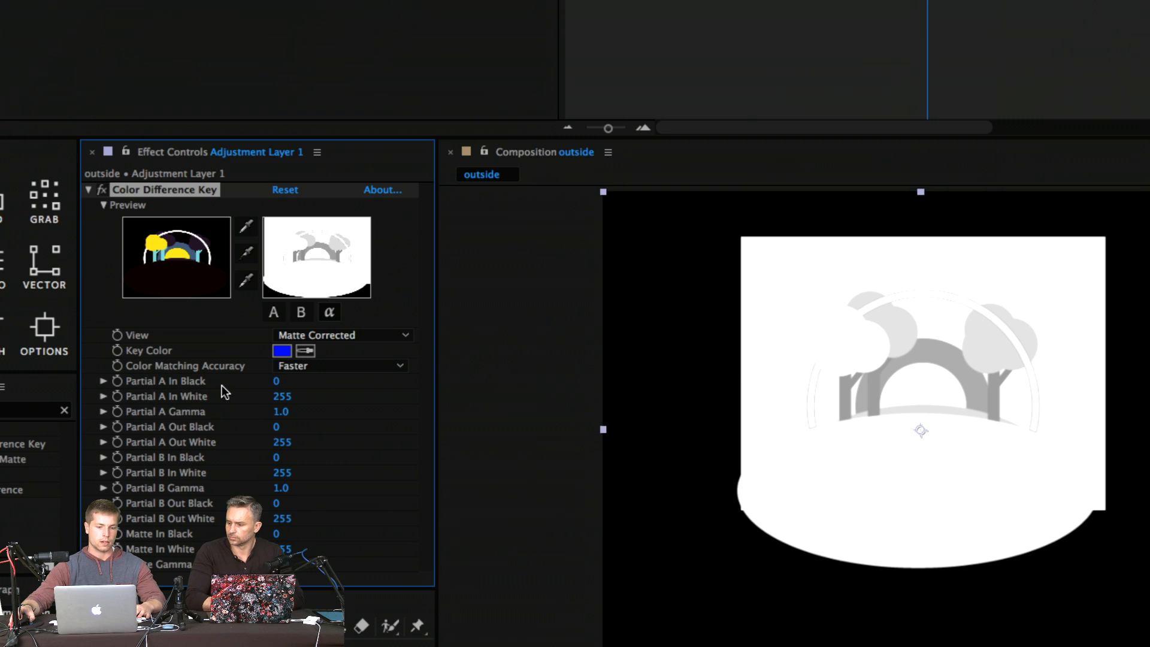
pyautogui.moveTo(279, 396); pyautogui.dragTo(384, 411)
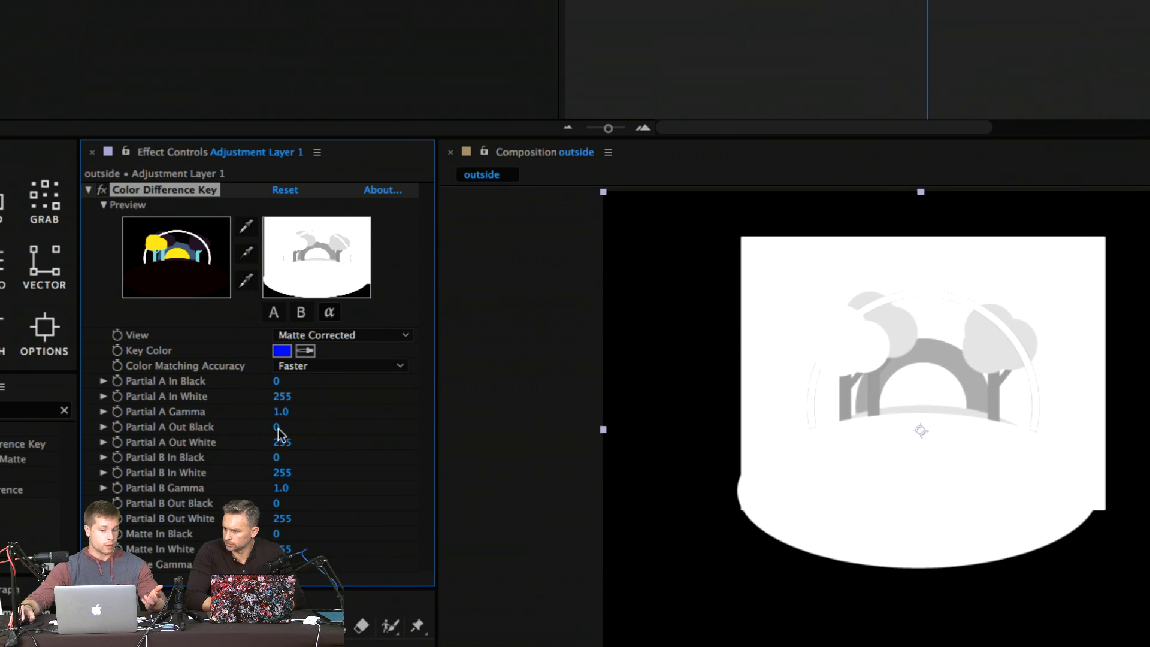
pyautogui.moveTo(352, 430); pyautogui.dragTo(127, 428)
pyautogui.moveTo(276, 462); pyautogui.dragTo(493, 473)
pyautogui.moveTo(271, 507)
pyautogui.mouseDown()
pyautogui.moveTo(335, 507)
pyautogui.moveTo(263, 507)
pyautogui.mouseUp()
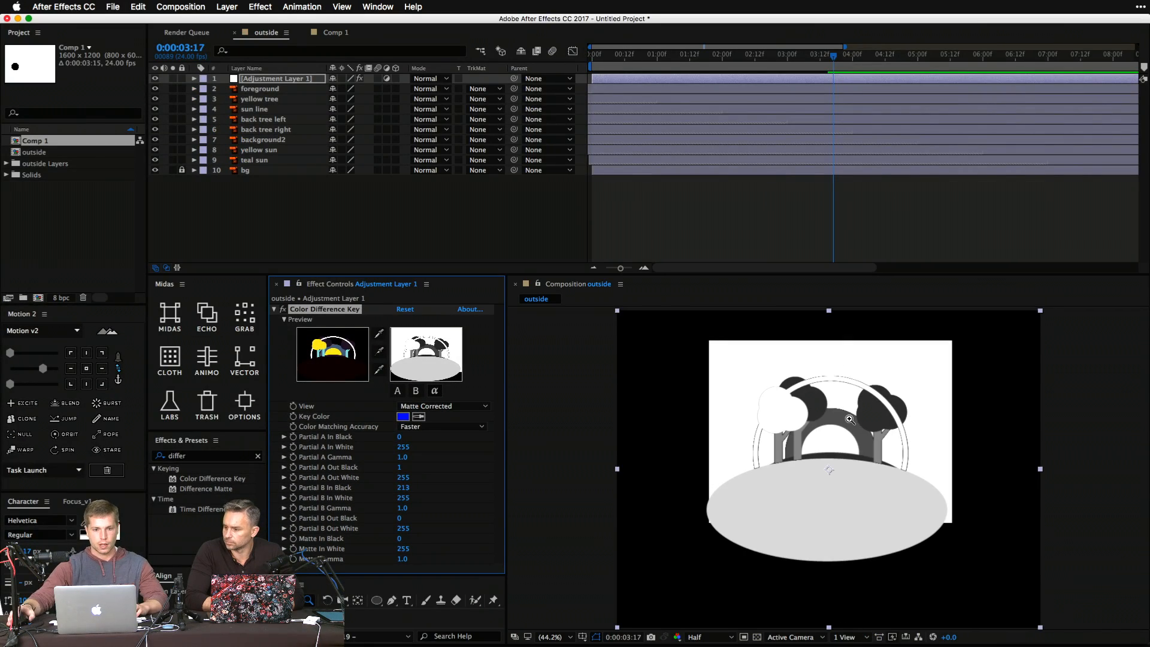
# Delete the adjustment layer from the outside composition.
pyautogui.click(393, 224)
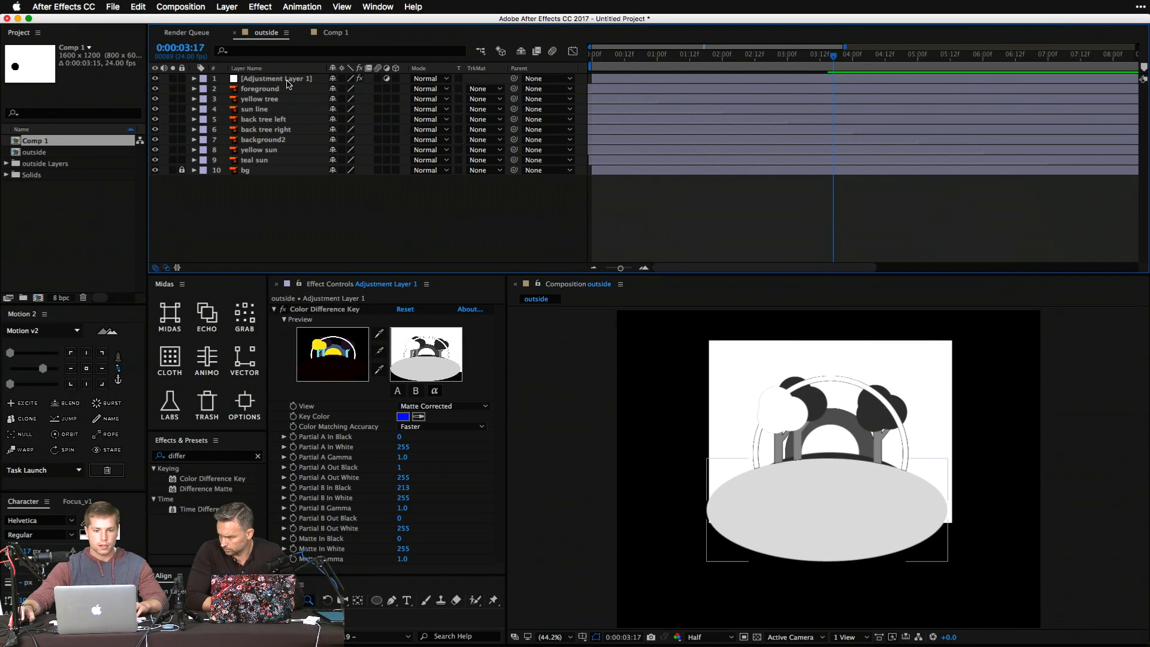
pyautogui.click(276, 79)
pyautogui.click(281, 175)
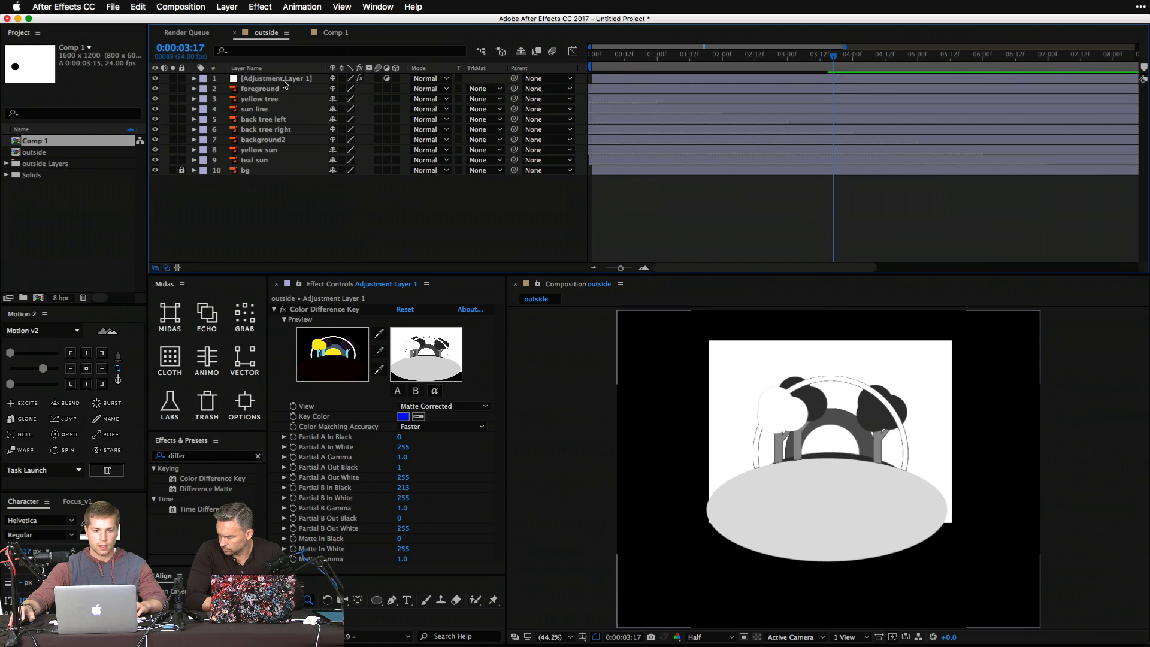
pyautogui.click(282, 79)
pyautogui.press('Delete')
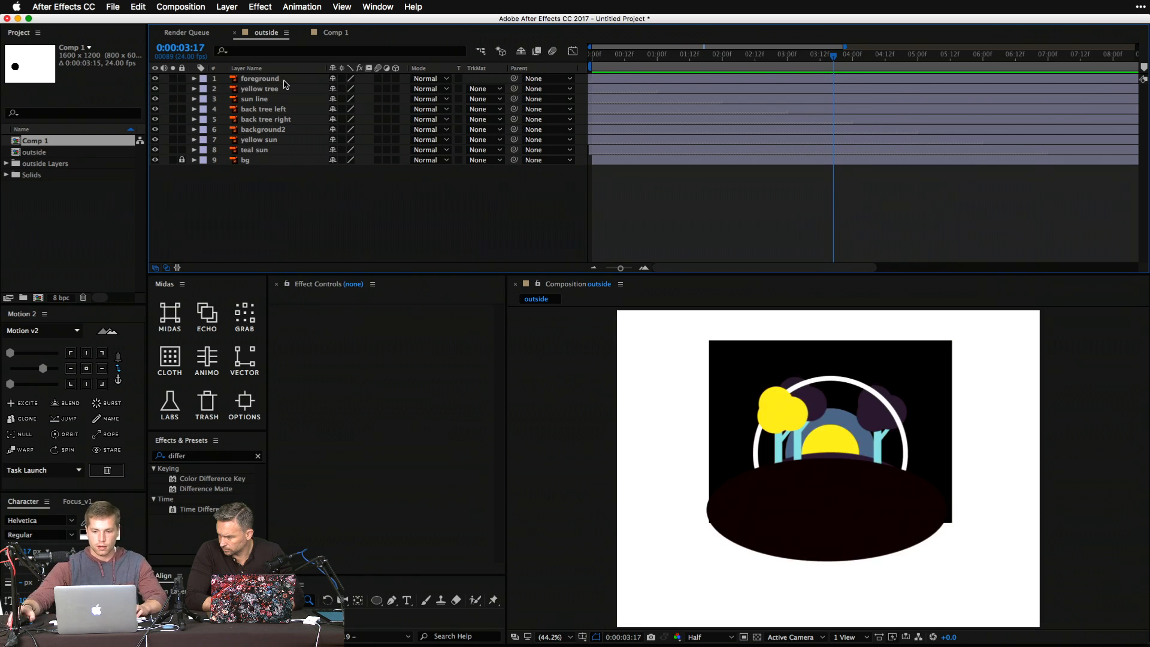
# Create a new composition that contains the outside composition as a nested layer.
pyautogui.click(58, 217)
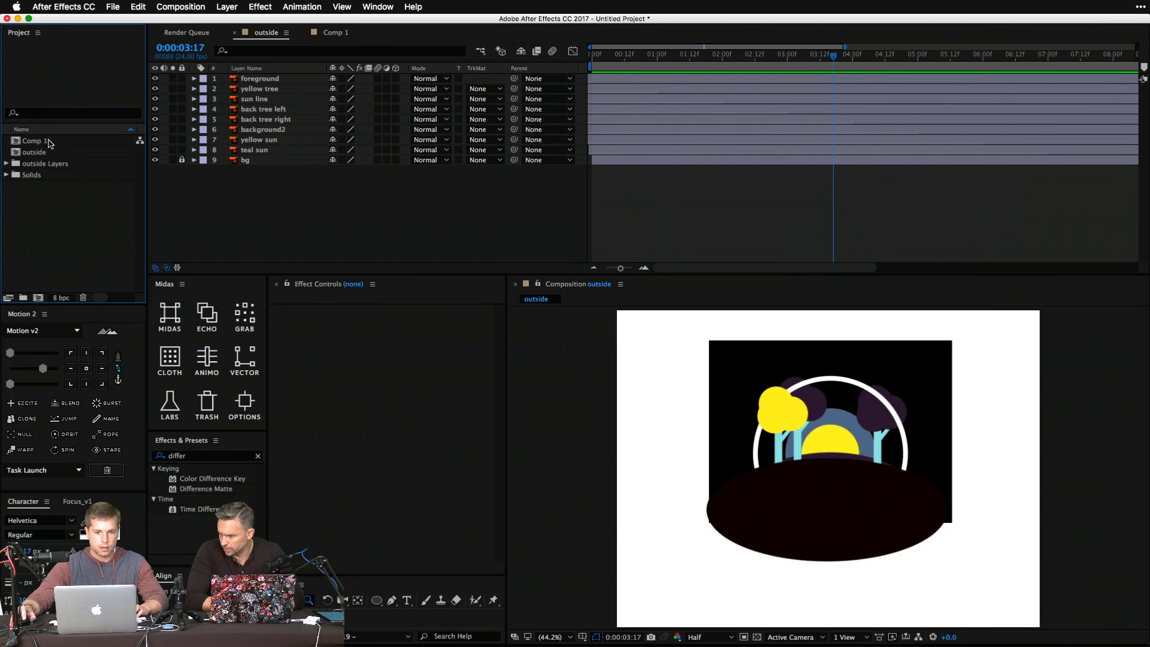
pyautogui.click(35, 140)
pyautogui.moveTo(35, 153); pyautogui.dragTo(40, 299)
# Add an adjustment layer above the nested outside layer and reapply the Color Difference Key effect to it.
pyautogui.click(291, 191)
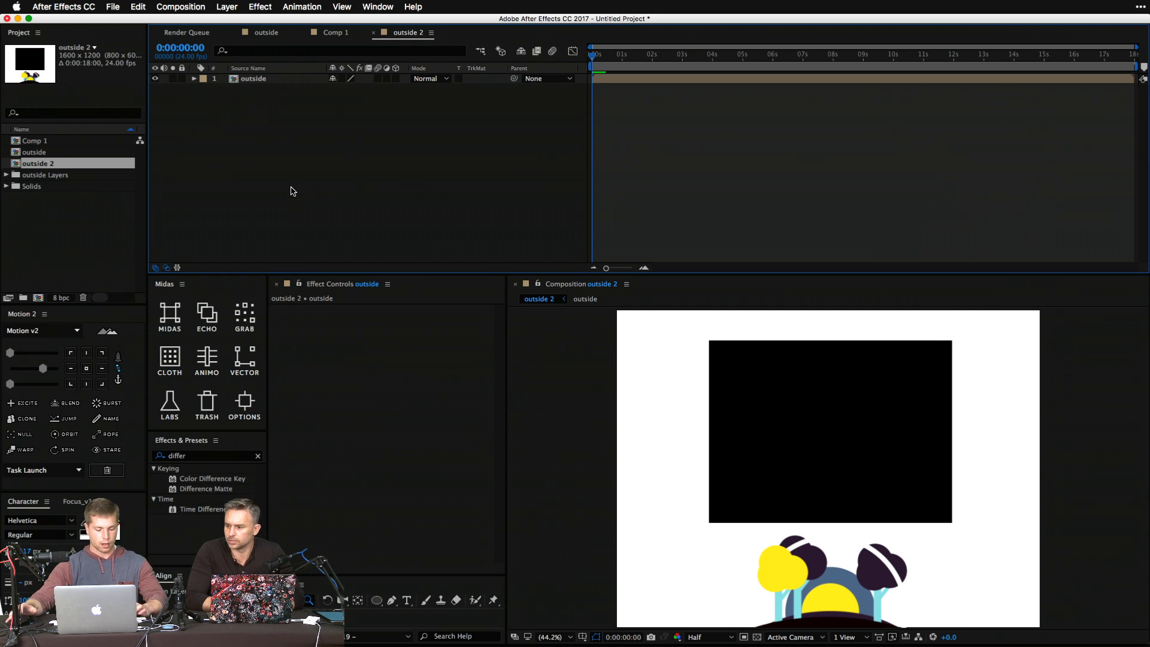
pyautogui.press('super+alt+y')
pyautogui.press('super+alt+shift+e')
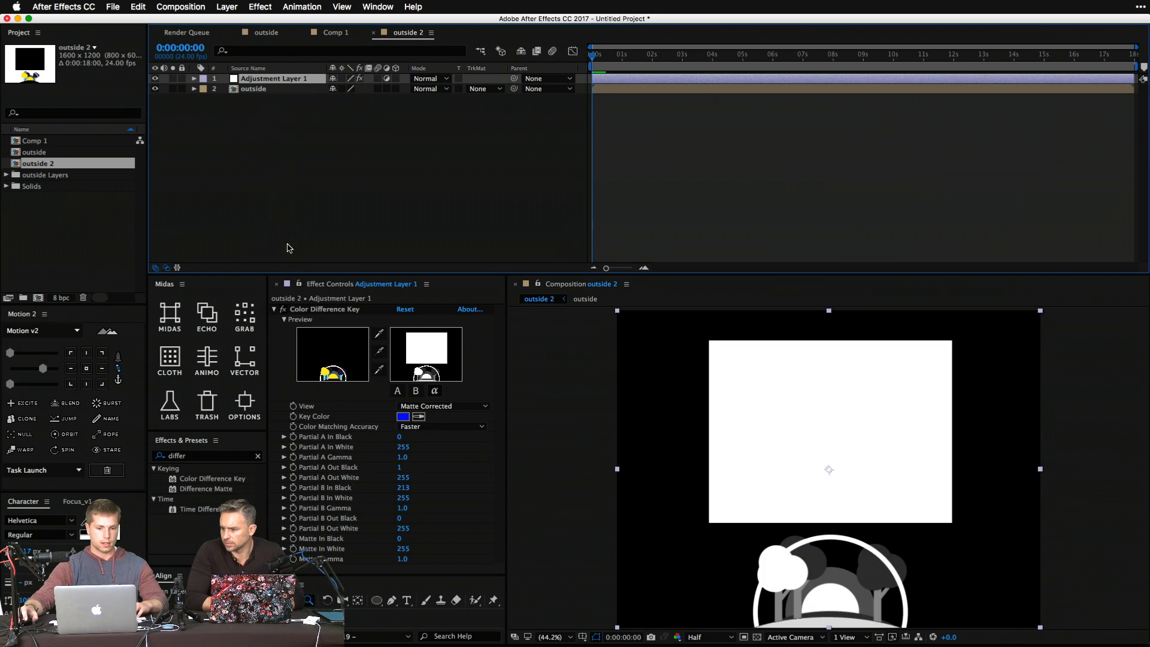
# Copy the Color Difference Key from the adjustment layer to the nested outside layer and delete the adjustment layer.
pyautogui.click(312, 318)
pyautogui.click(320, 310)
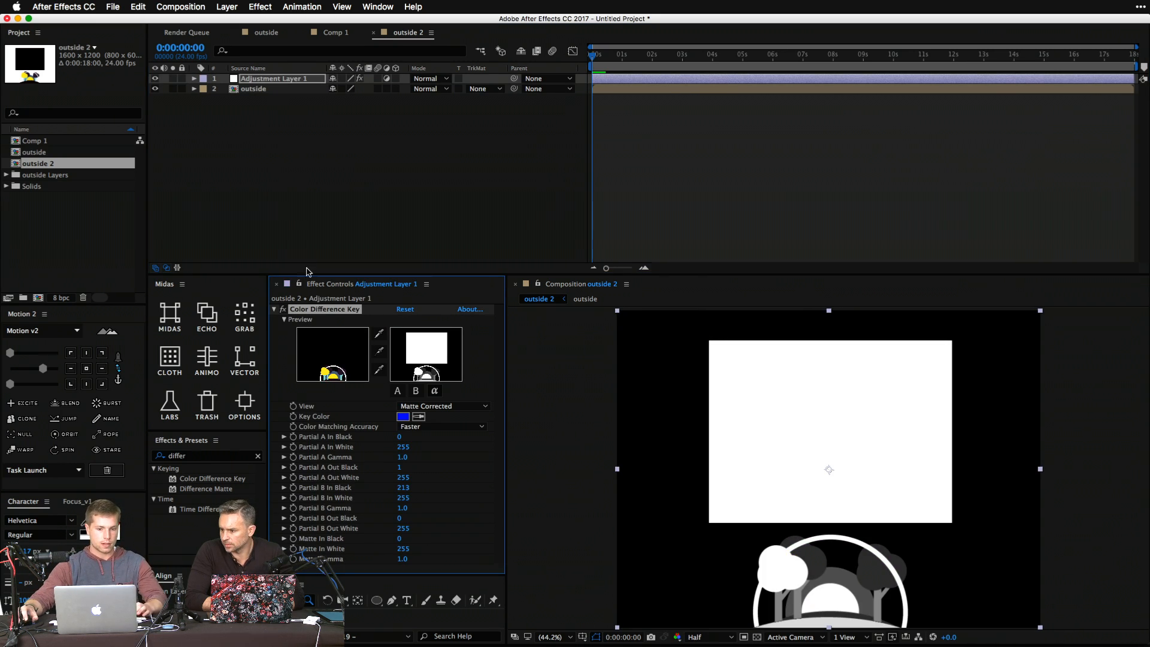
pyautogui.click(265, 124)
pyautogui.click(274, 81)
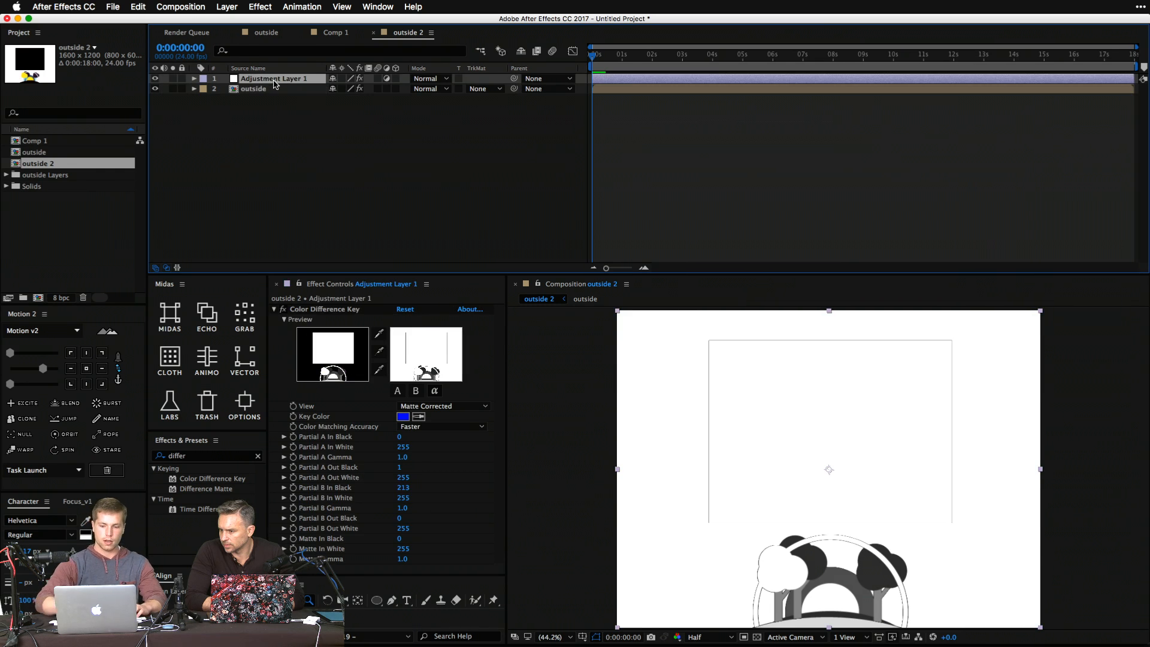
pyautogui.press('Delete')
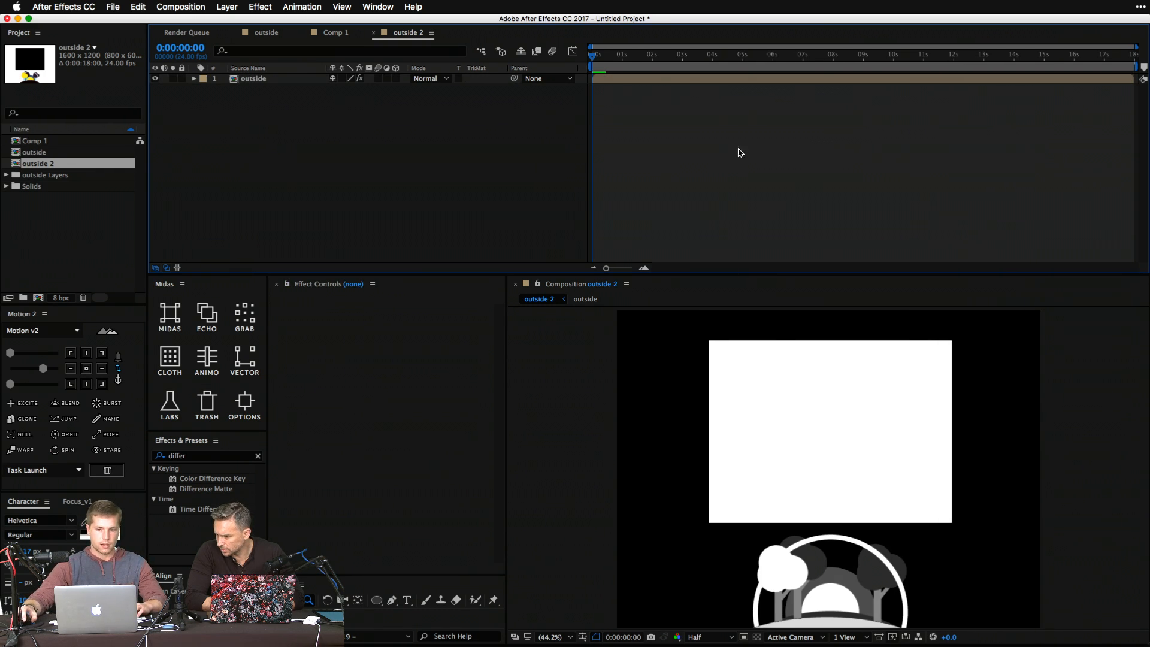
# Scrub to 0:00:03:18 and examine the grayscale matte up close around the trees and the sun.
pyautogui.moveTo(644, 62); pyautogui.dragTo(705, 62)
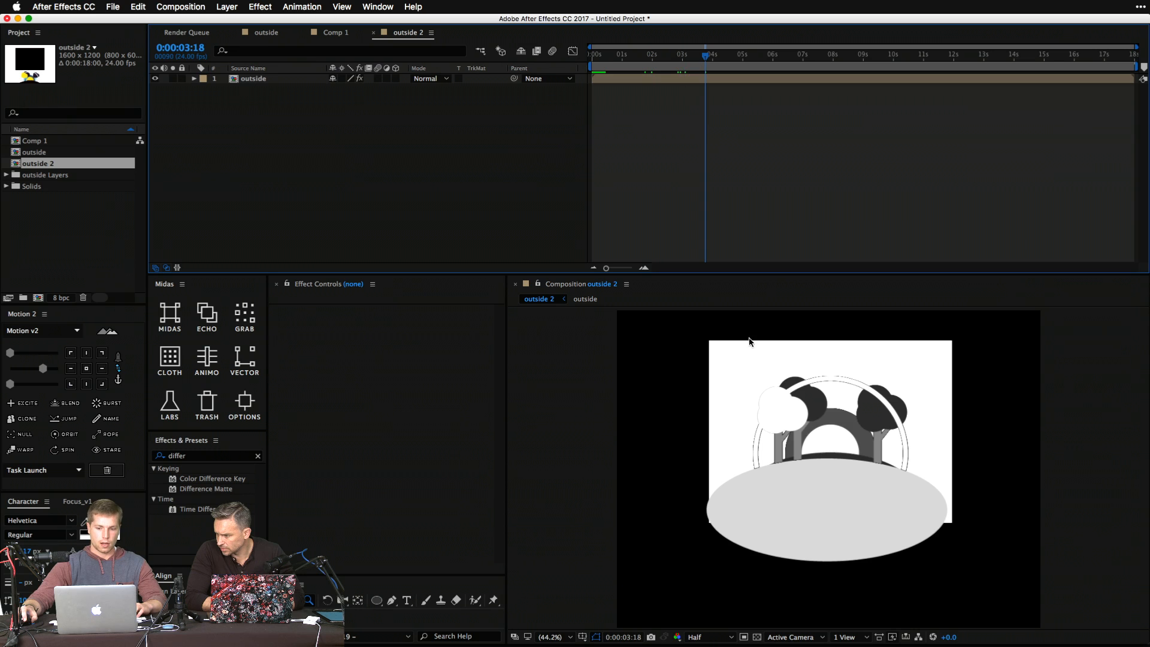
pyautogui.click(841, 411)
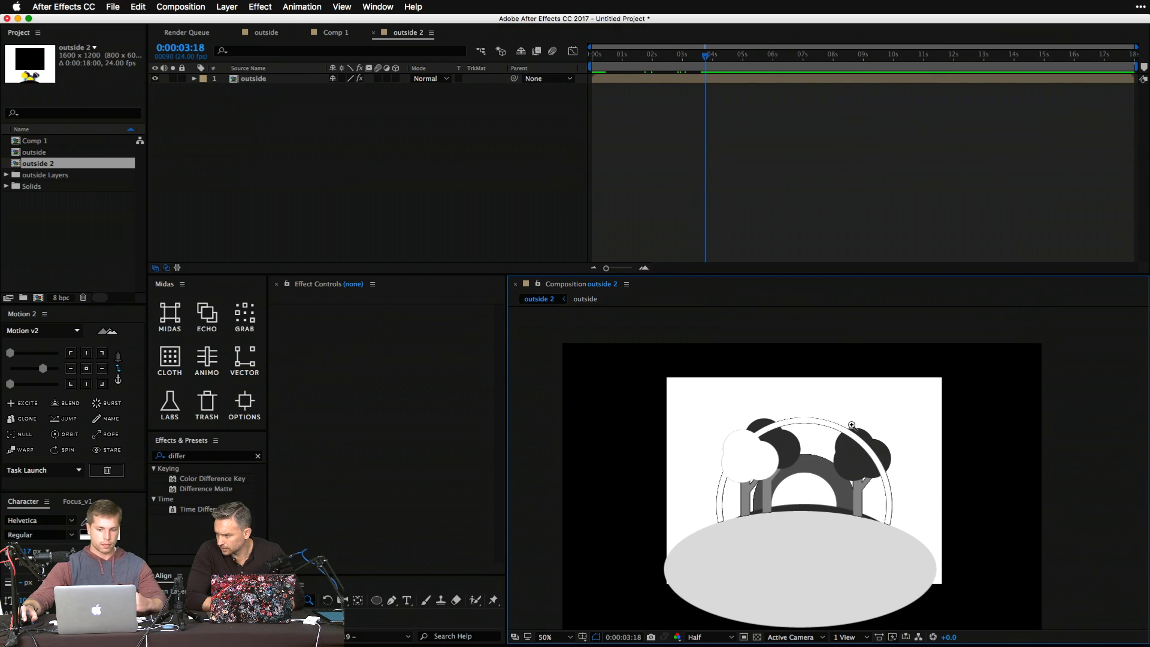
pyautogui.click(805, 484)
pyautogui.click(809, 466)
pyautogui.click(803, 478)
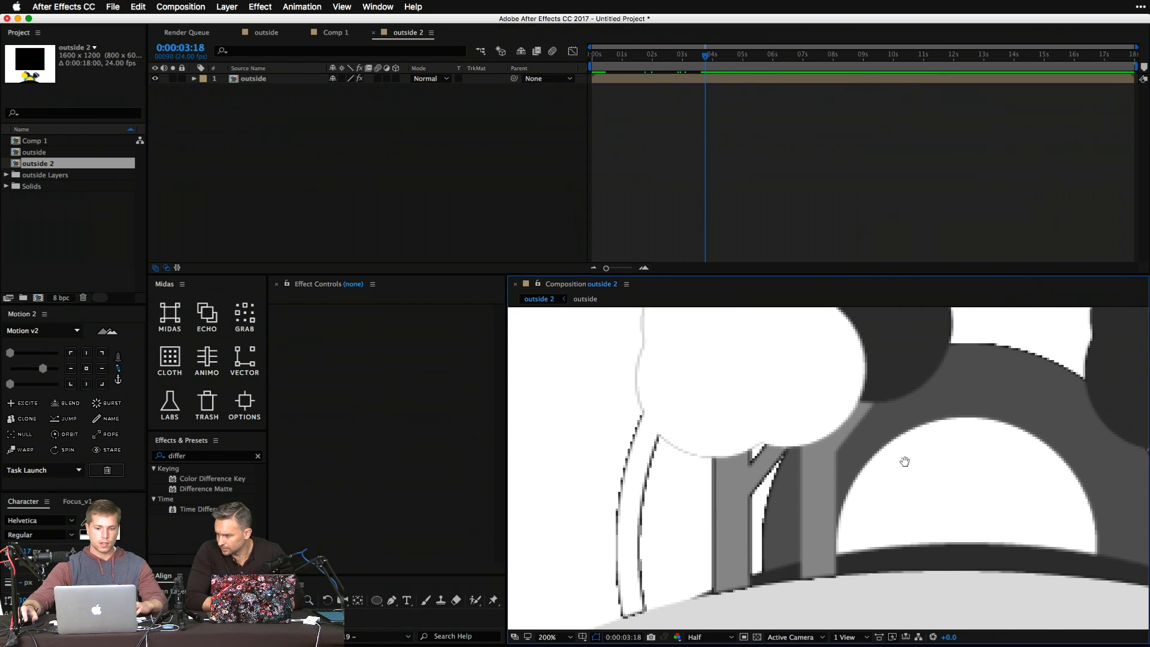
pyautogui.keyDown('alt'); pyautogui.click(716, 471); pyautogui.keyUp('alt')
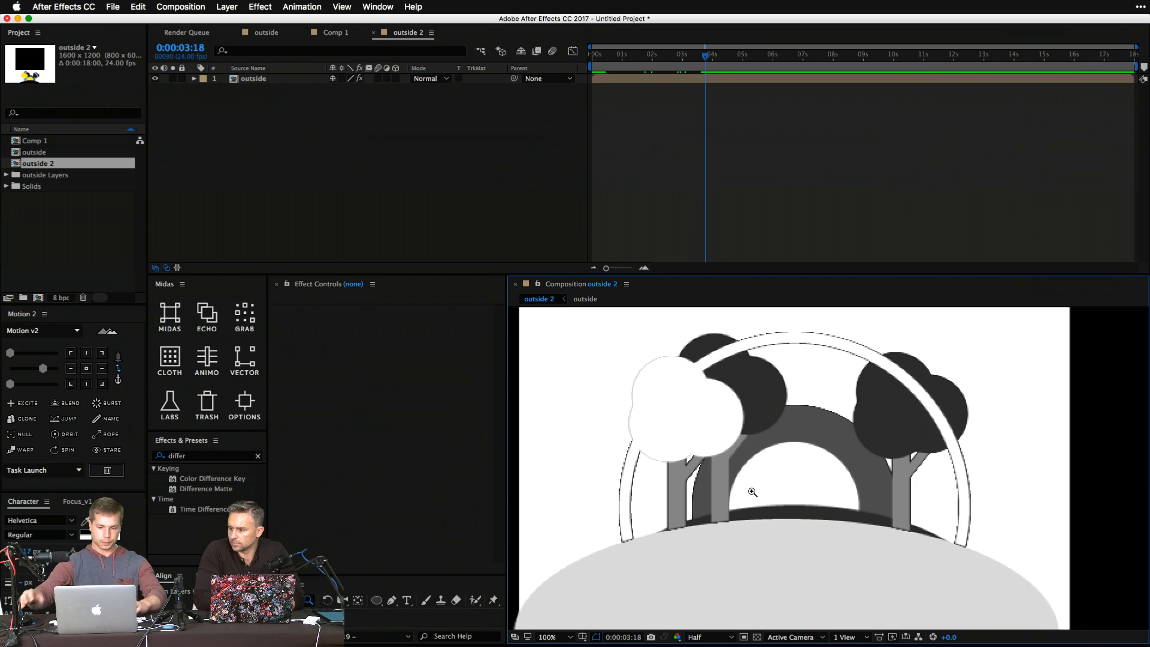
pyautogui.keyDown('alt'); pyautogui.click(822, 459); pyautogui.keyUp('alt')
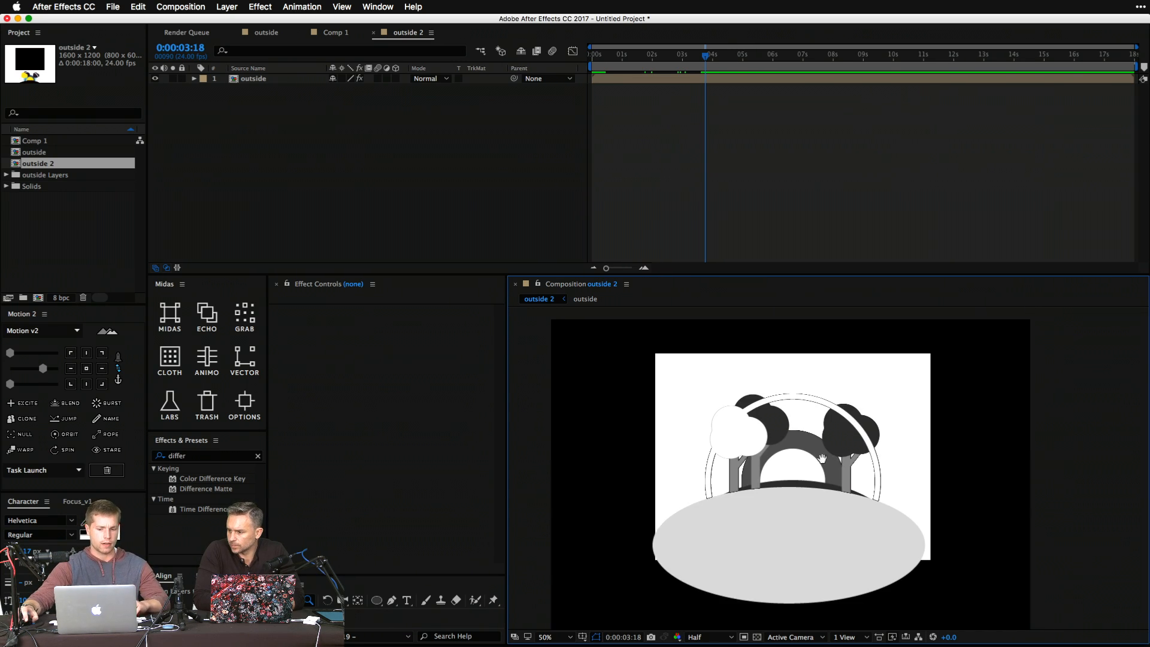
pyautogui.moveTo(822, 460); pyautogui.dragTo(857, 453)
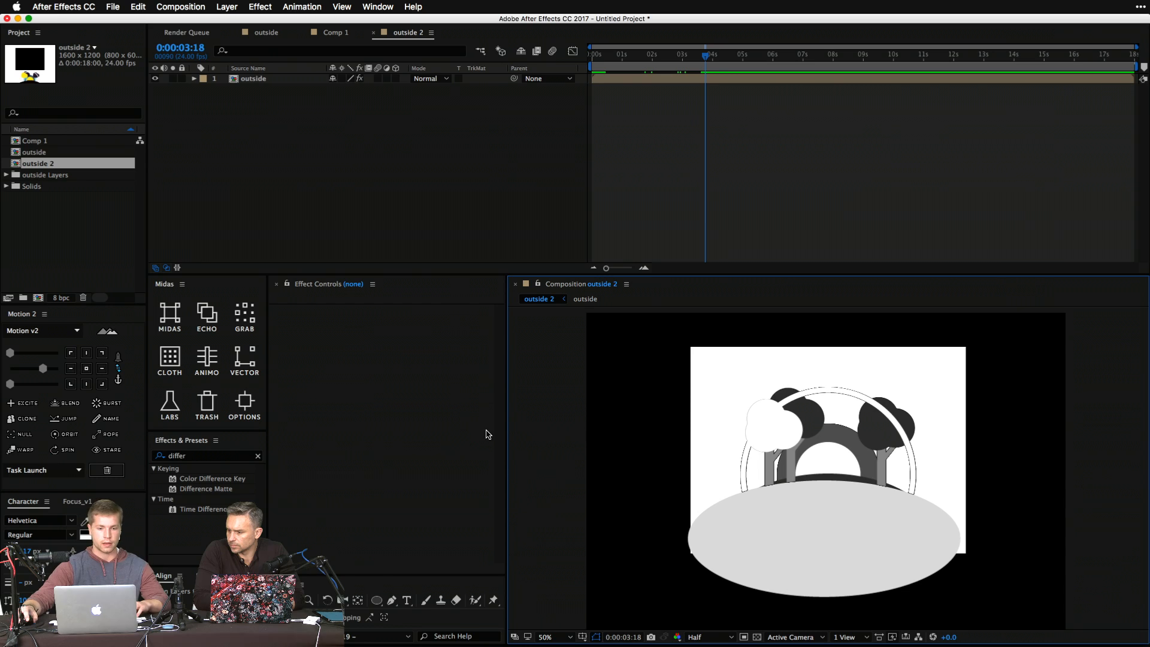
# Switch to Finder and select LT_AntiquePaper_03.jpg in the Antique Paper folder inside Google Drive's __textures folder.
pyautogui.hotkey('ctrl', 'Up')
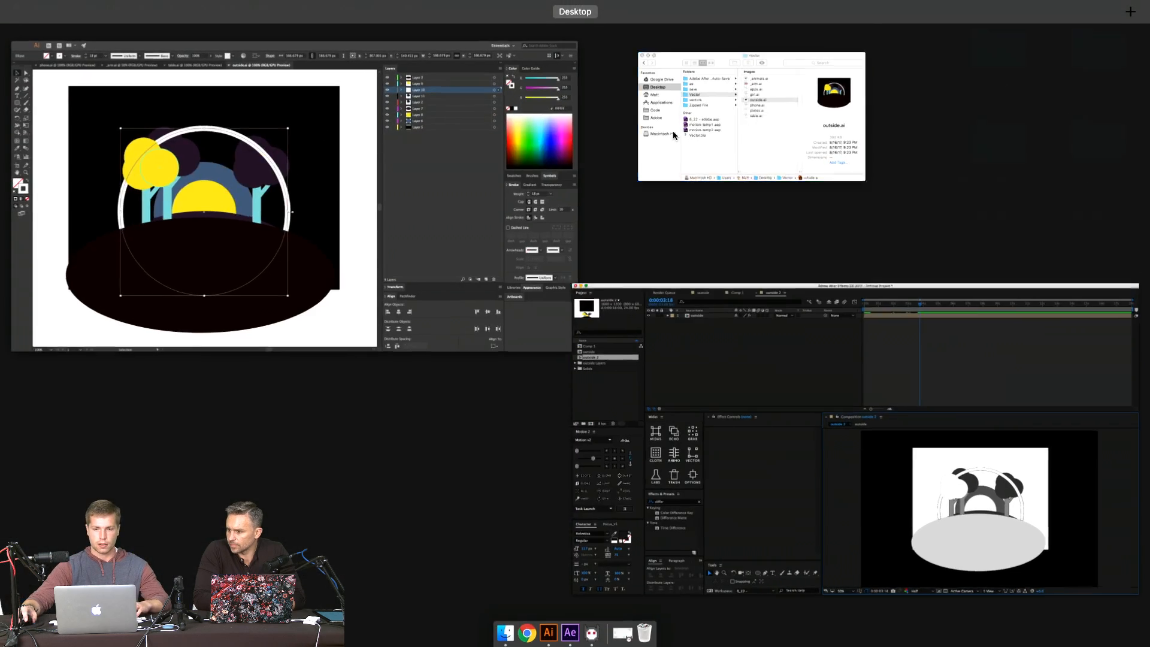
pyautogui.click(719, 120)
pyautogui.click(410, 161)
pyautogui.click(474, 160)
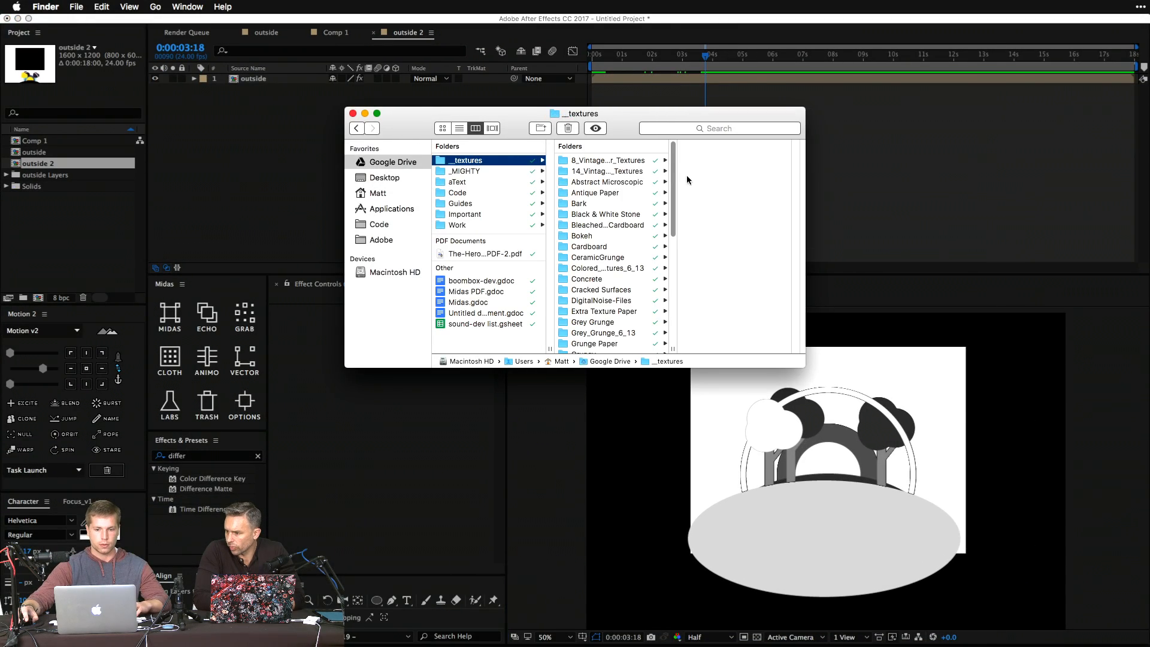
pyautogui.click(635, 193)
pyautogui.click(698, 181)
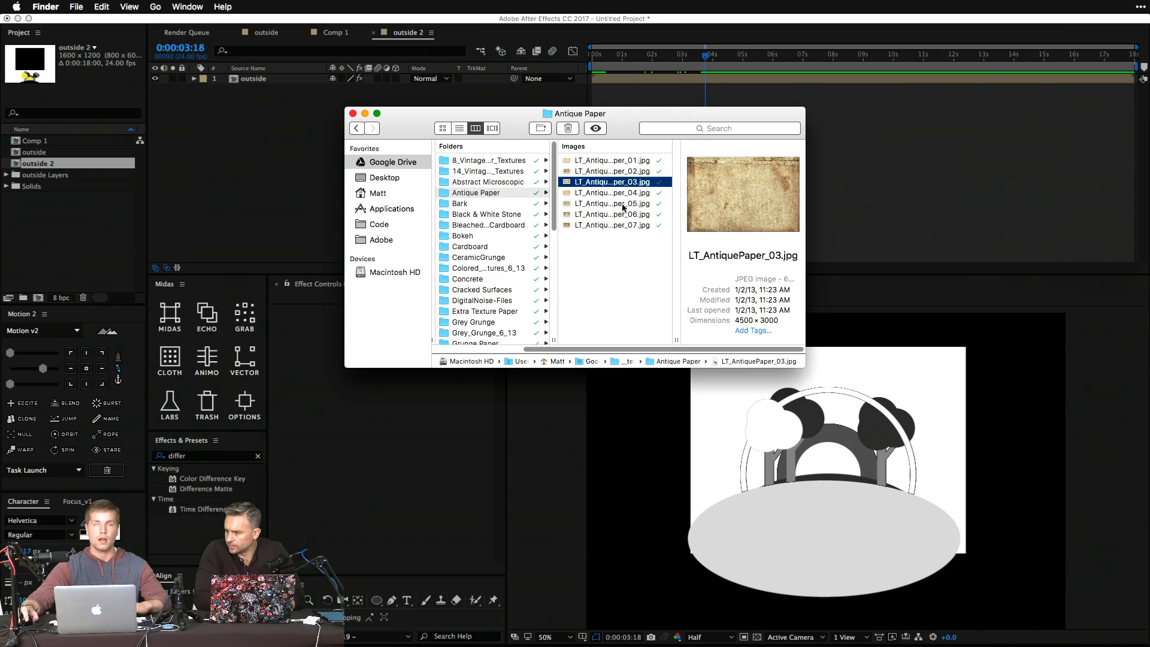
# Preview the antique paper images from LT_AntiquePaper_03.jpg onward and add LT_AntiquePaper_06.jpg to the outside 2 composition.
pyautogui.press('space')
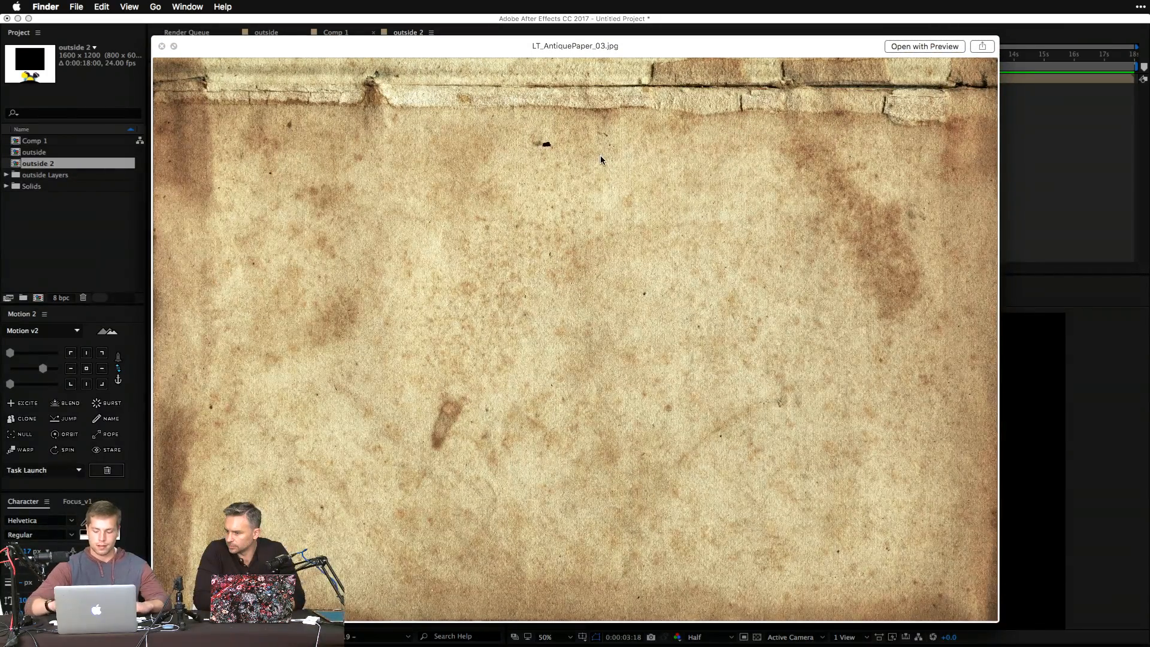
pyautogui.press('Down')
pyautogui.press('Down')
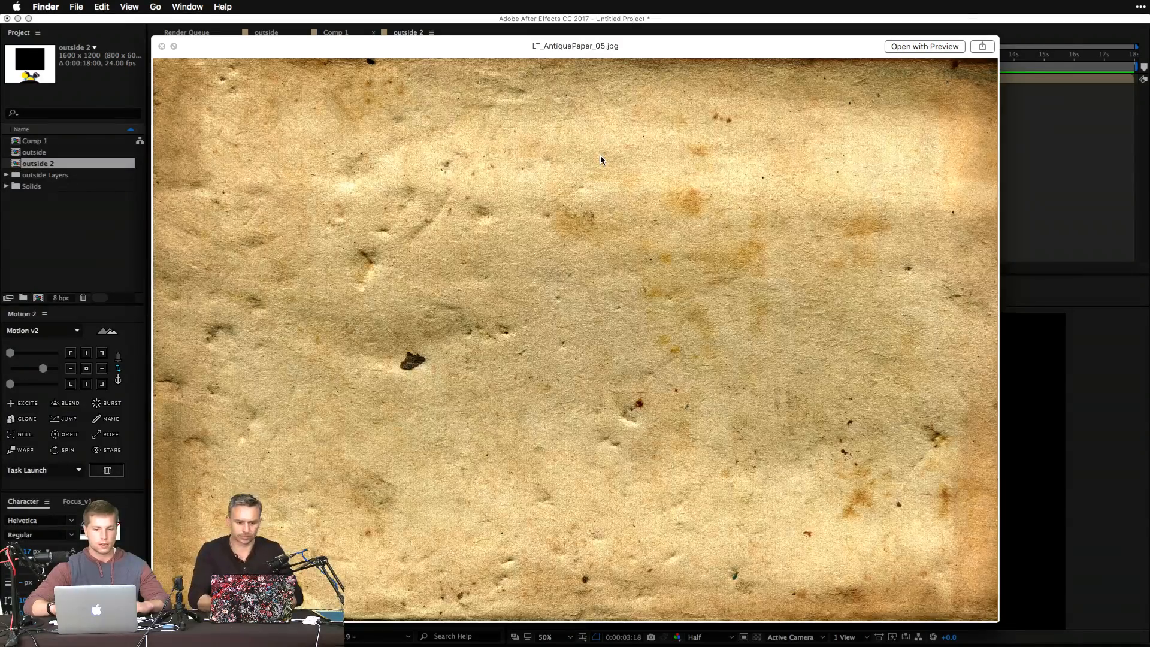
pyautogui.press('Down')
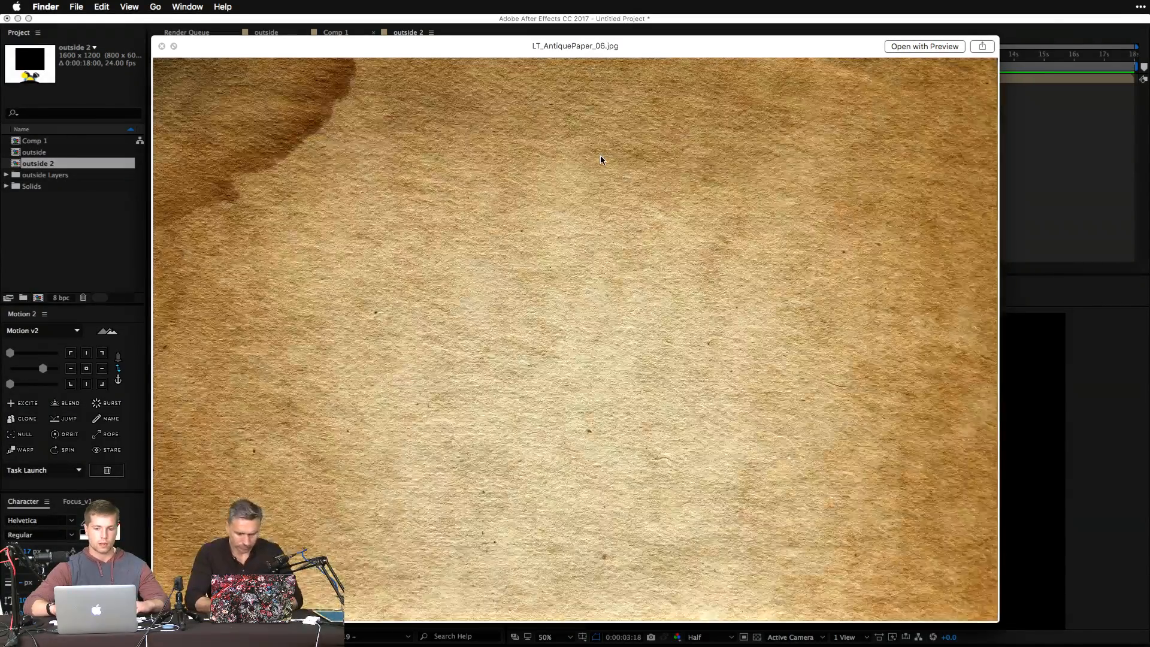
pyautogui.press('space')
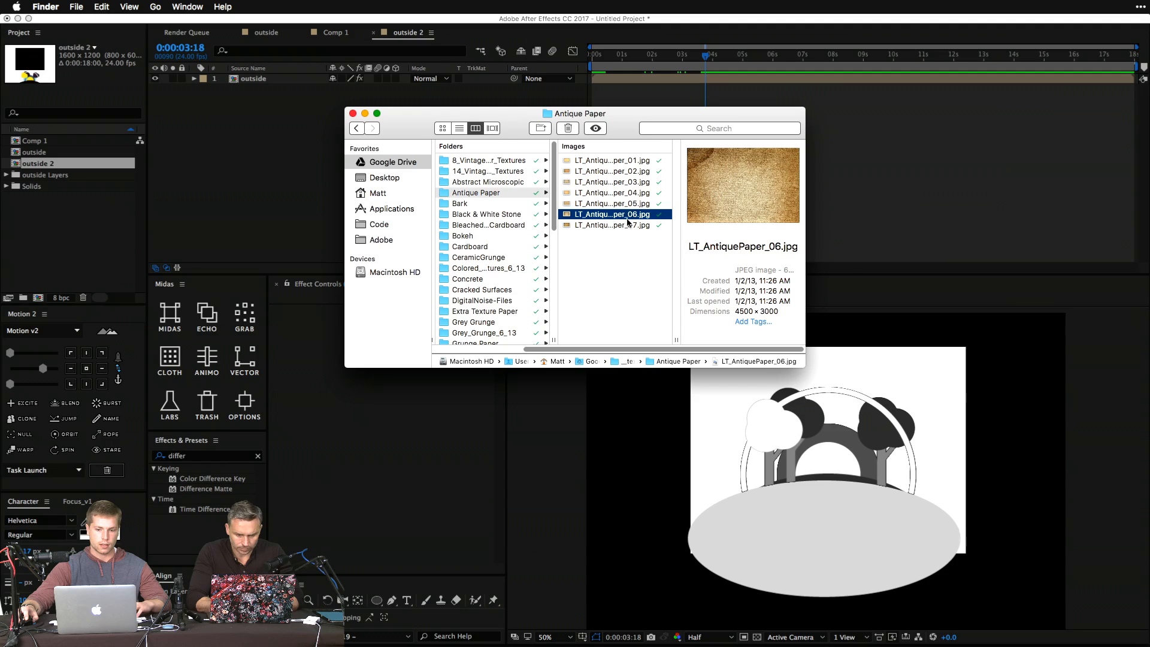
pyautogui.moveTo(623, 218); pyautogui.dragTo(275, 141)
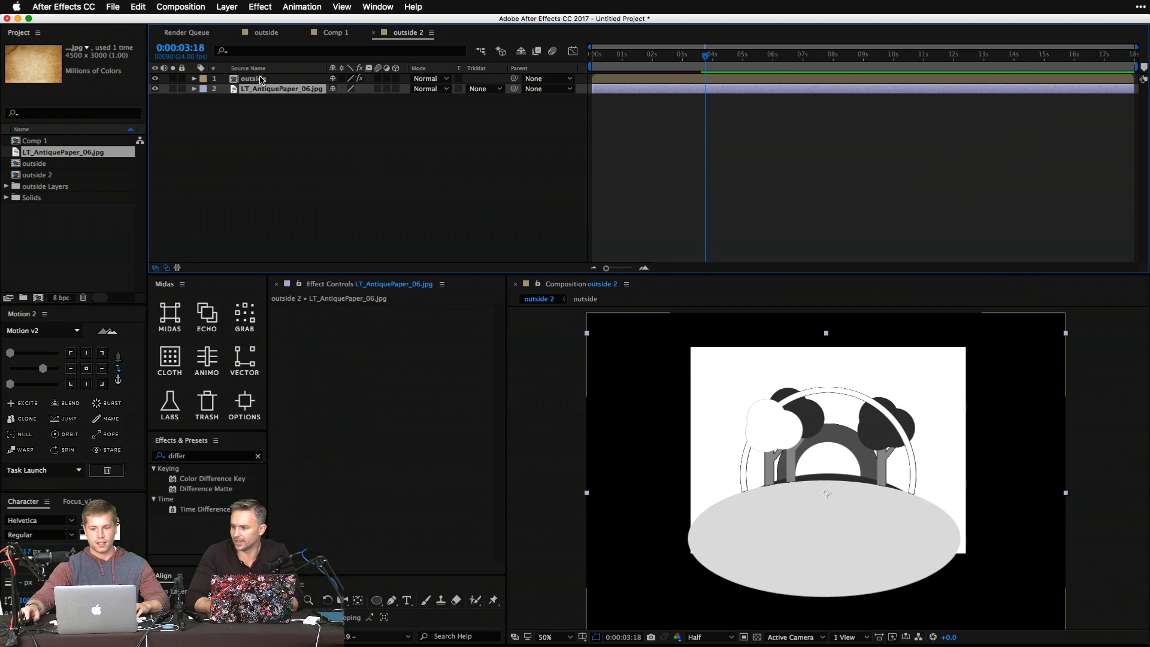
# Move the nested outside layer beneath the paper texture and fit the paper to the composition's width.
pyautogui.moveTo(260, 78); pyautogui.dragTo(273, 99)
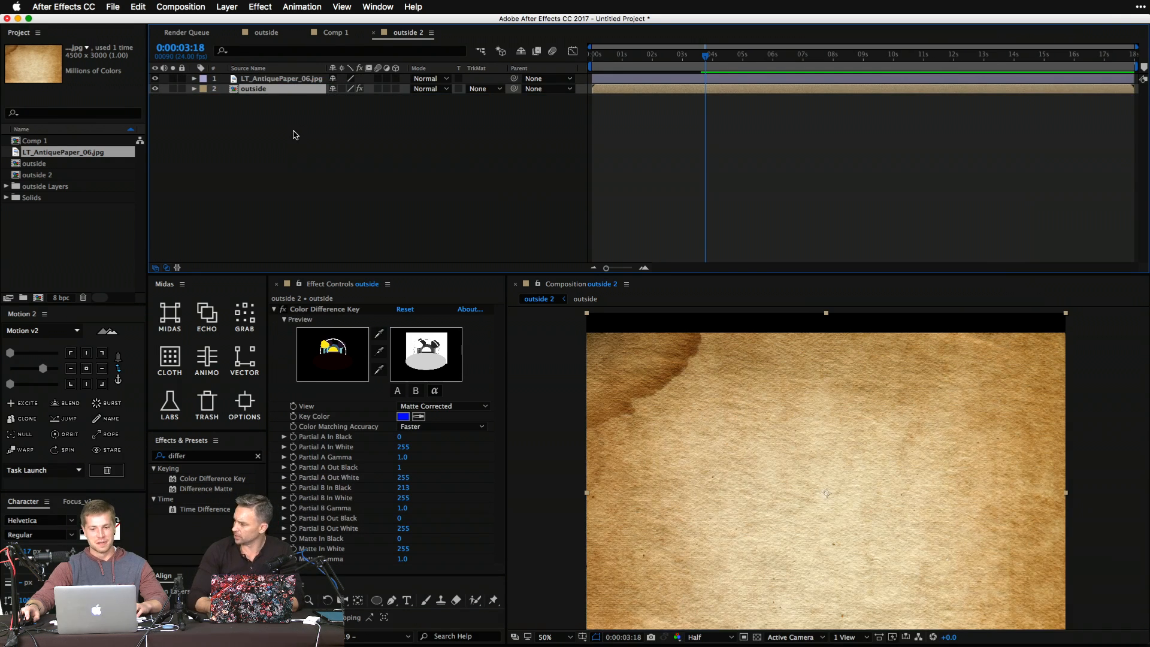
pyautogui.click(293, 134)
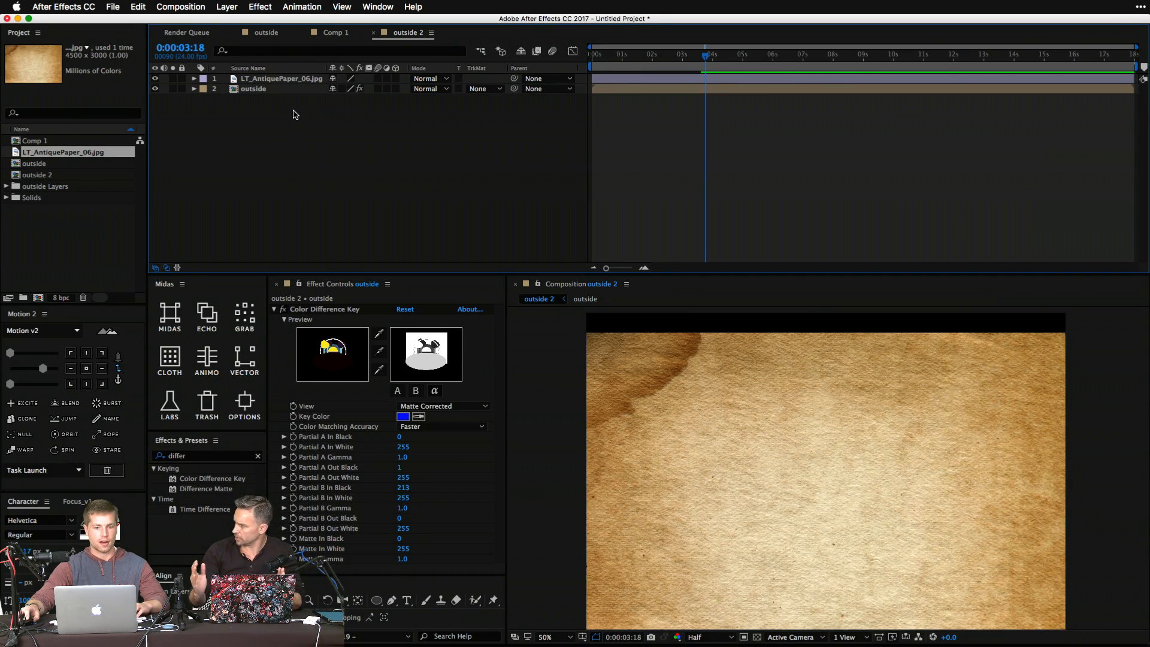
pyautogui.click(279, 79)
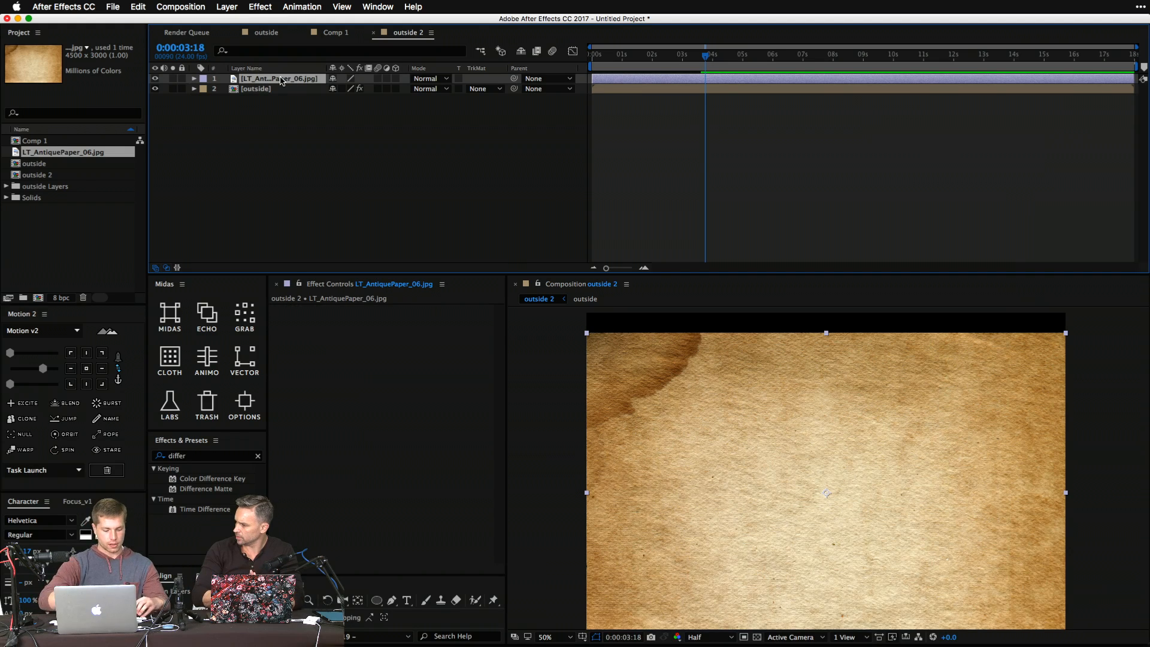
pyautogui.press('super+alt+shift+h')
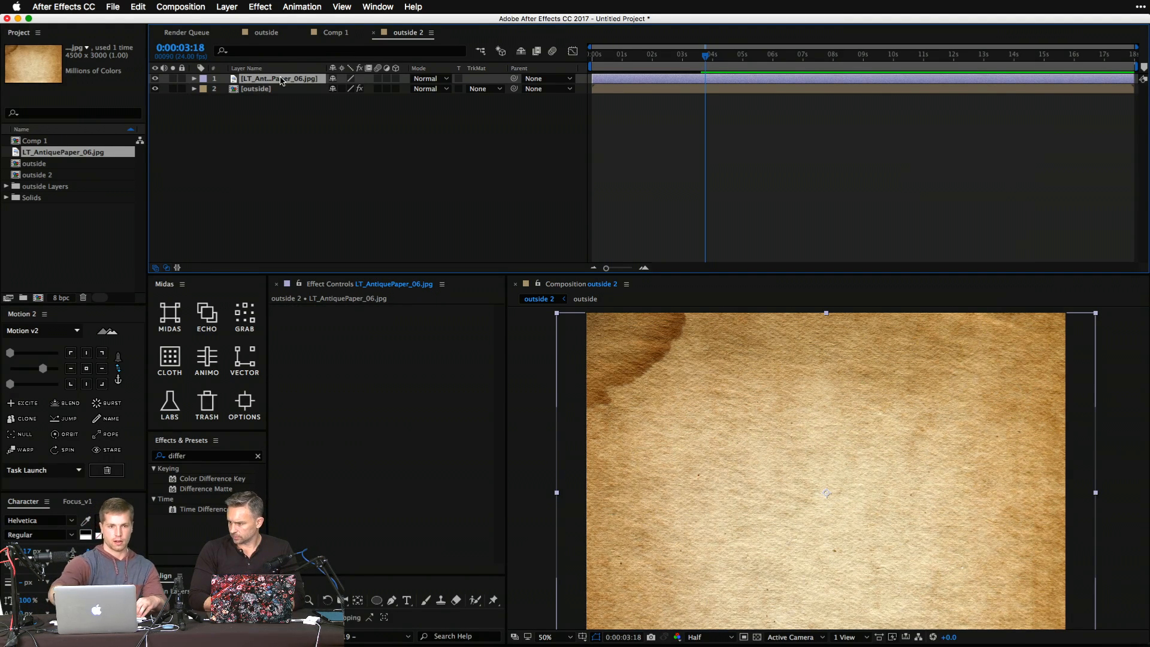
pyautogui.press('super+alt+shift+h')
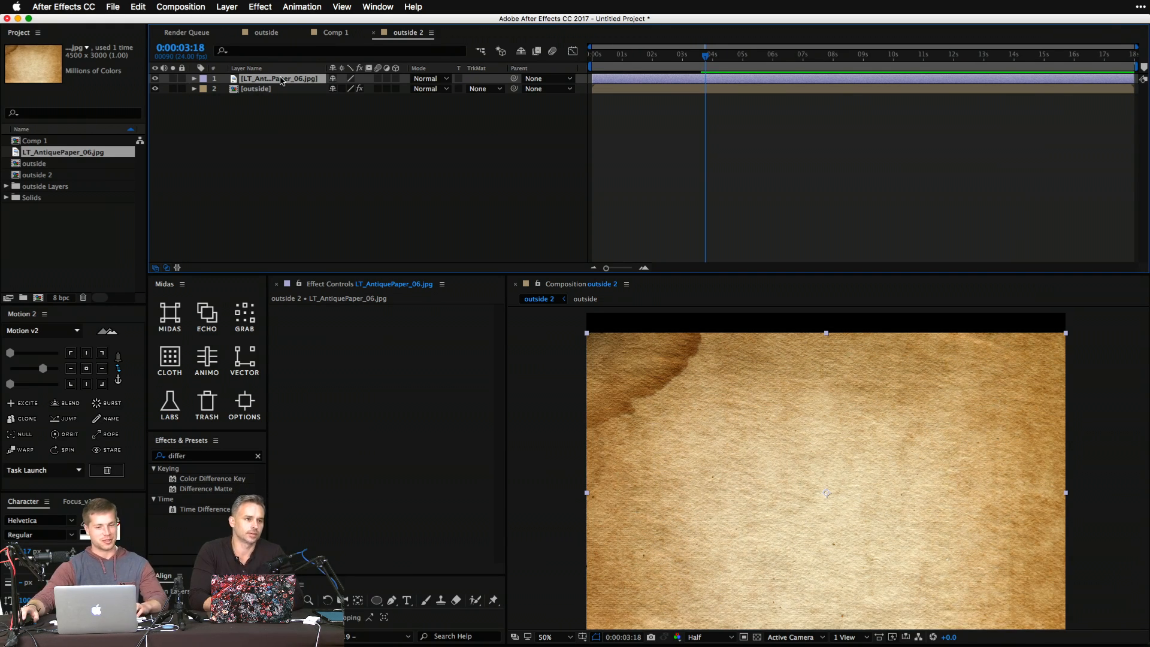
# Set the outside layer's track matte to Luma Matte using LT_AntiquePaper_06.jpg.
pyautogui.click(286, 89)
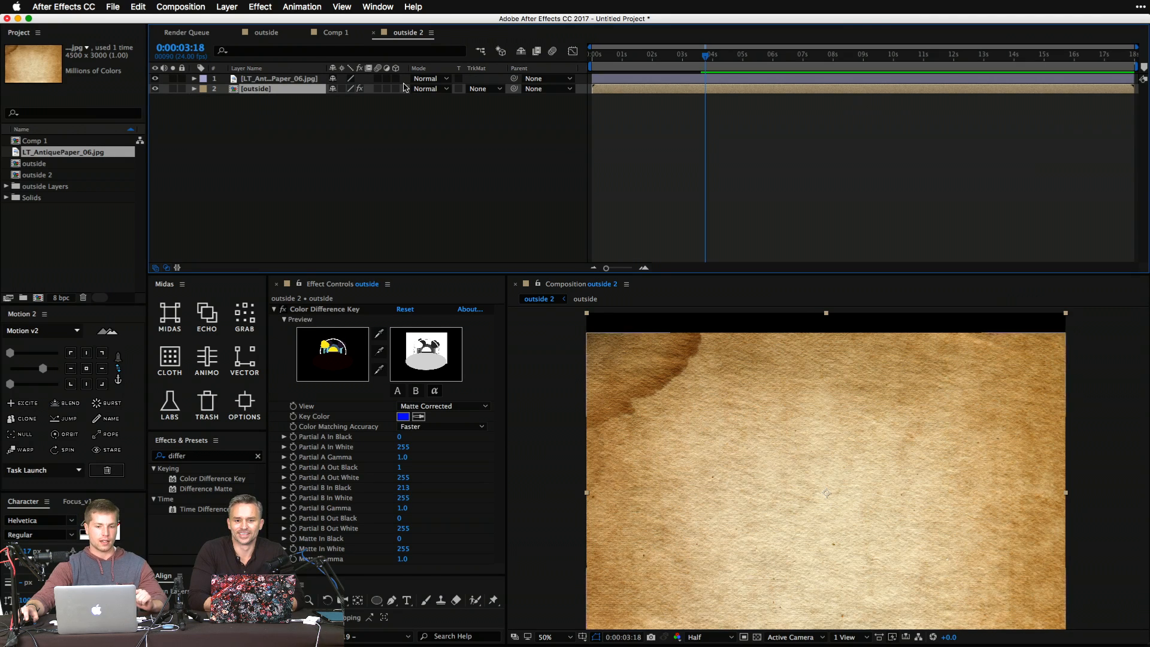
pyautogui.click(481, 94)
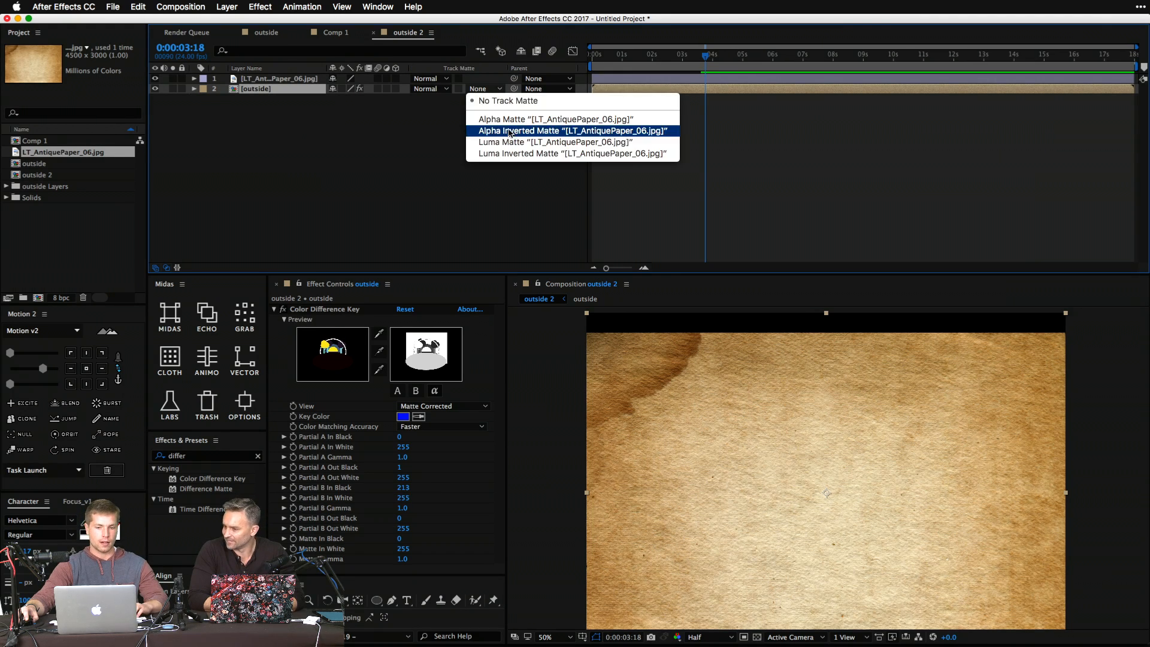
pyautogui.press('Escape')
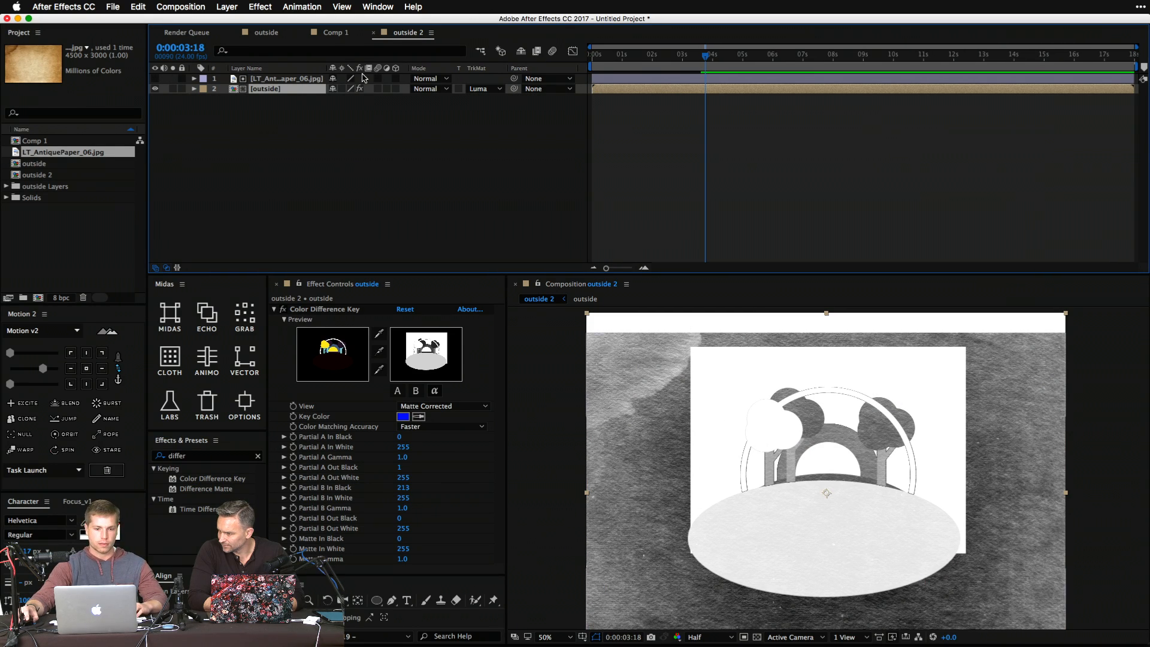
# Inside the nested outside composition, unlock the bg layer and fit it to the full composition, and return to outside 2.
pyautogui.doubleClick(271, 89)
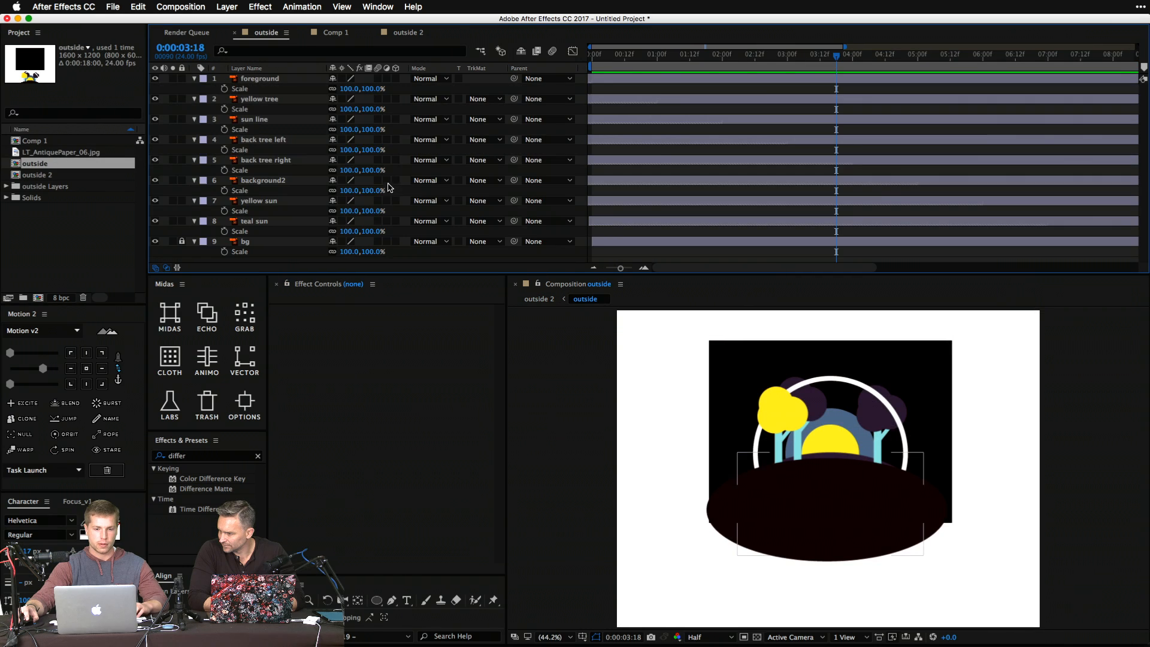
pyautogui.press('s')
pyautogui.click(241, 239)
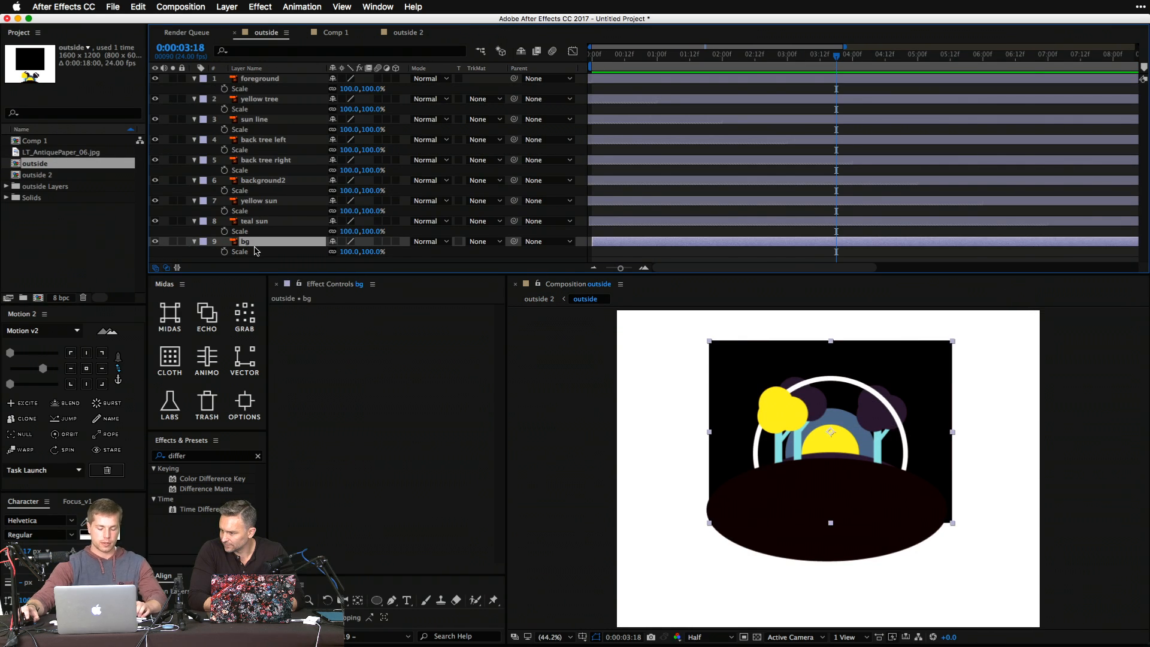
pyautogui.press('super+alt+f')
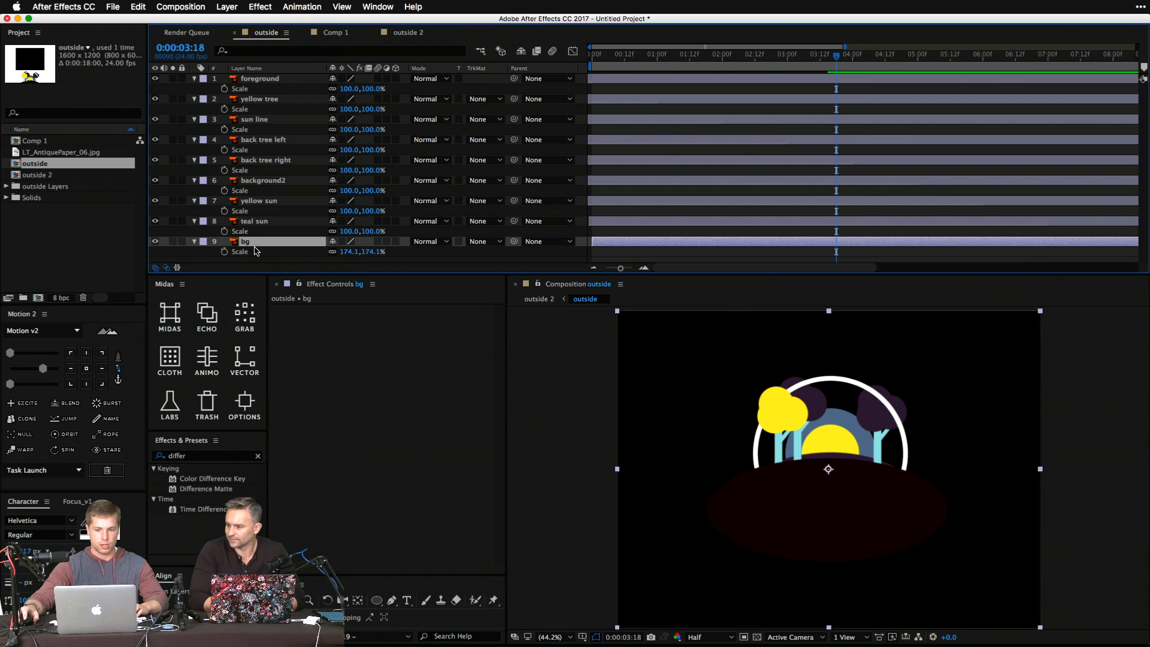
pyautogui.click(550, 310)
pyautogui.click(545, 301)
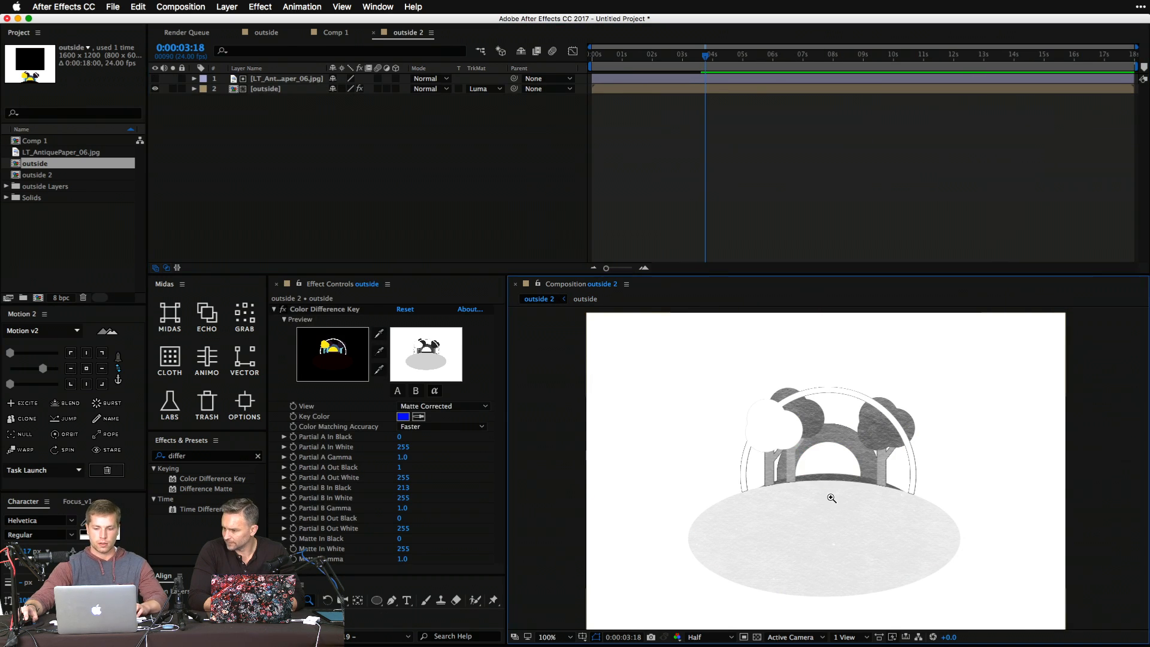
# Duplicate the keyed outside layer, place the copy at the bottom of the layer stack and remove its effects.
pyautogui.scroll(2, 829, 455)
pyautogui.moveTo(829, 449); pyautogui.dragTo(813, 461)
pyautogui.scroll(3, 823, 407)
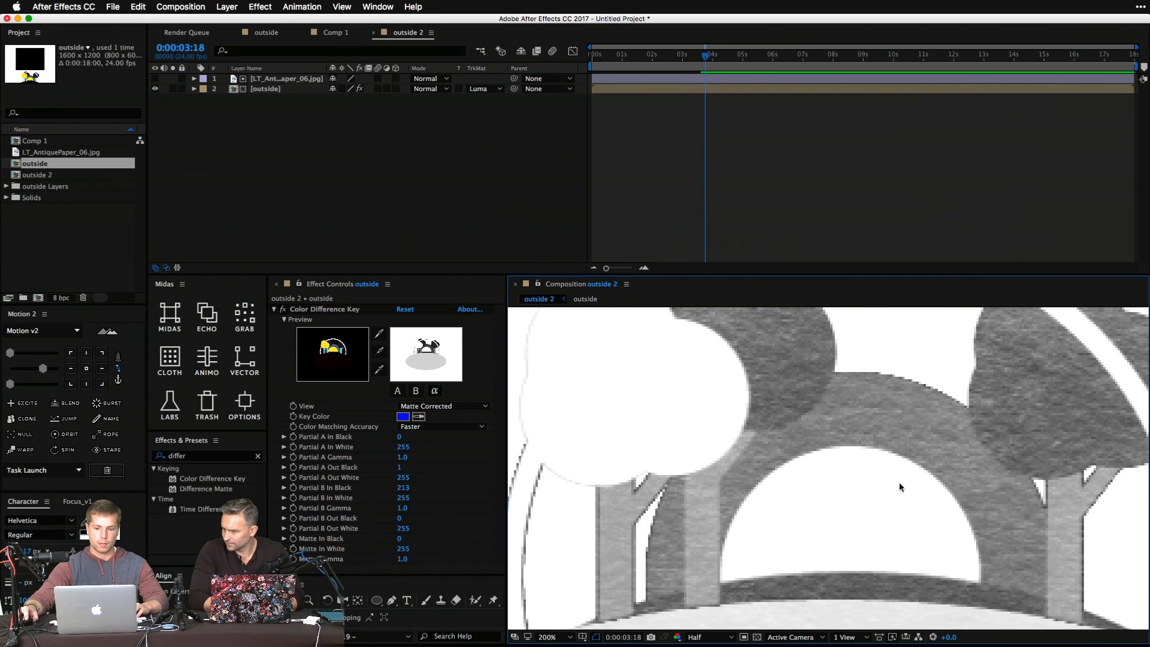
pyautogui.hscroll(-5, 869, 456)
pyautogui.scroll(-3, 869, 455)
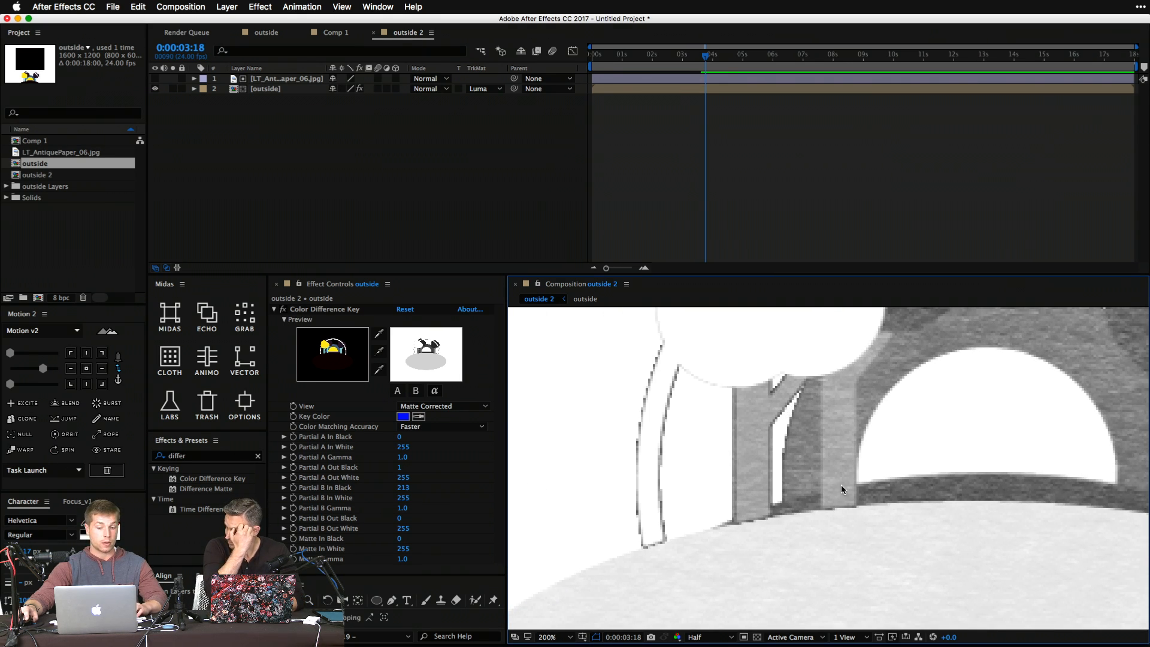
pyautogui.scroll(-3, 863, 491)
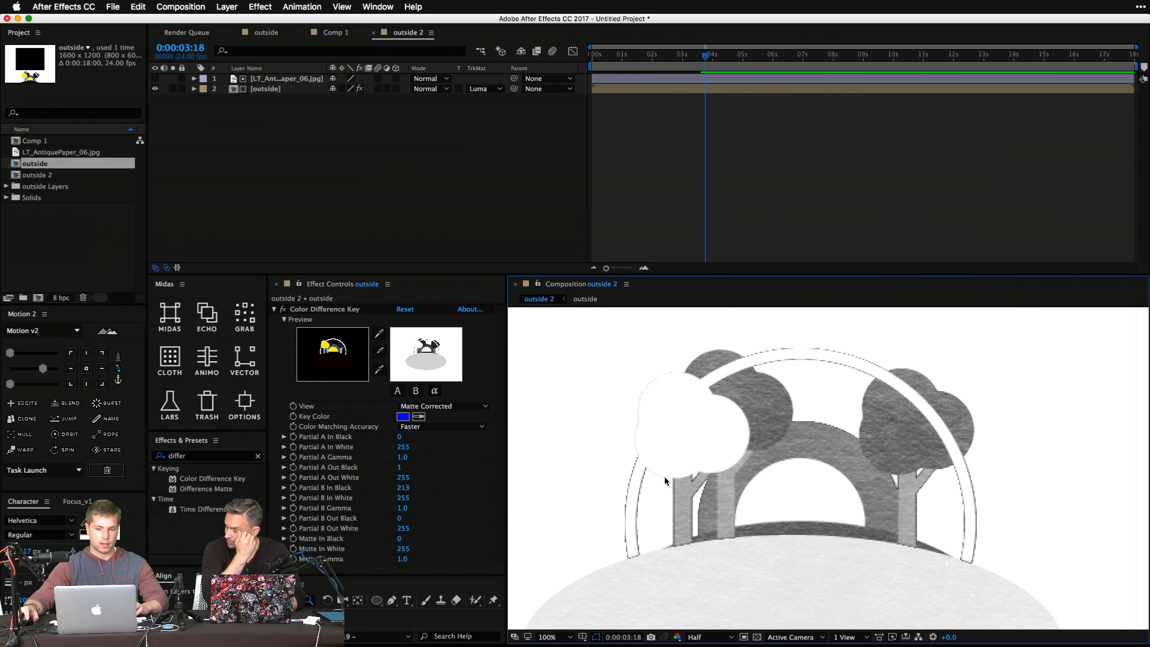
pyautogui.press('super+slash')
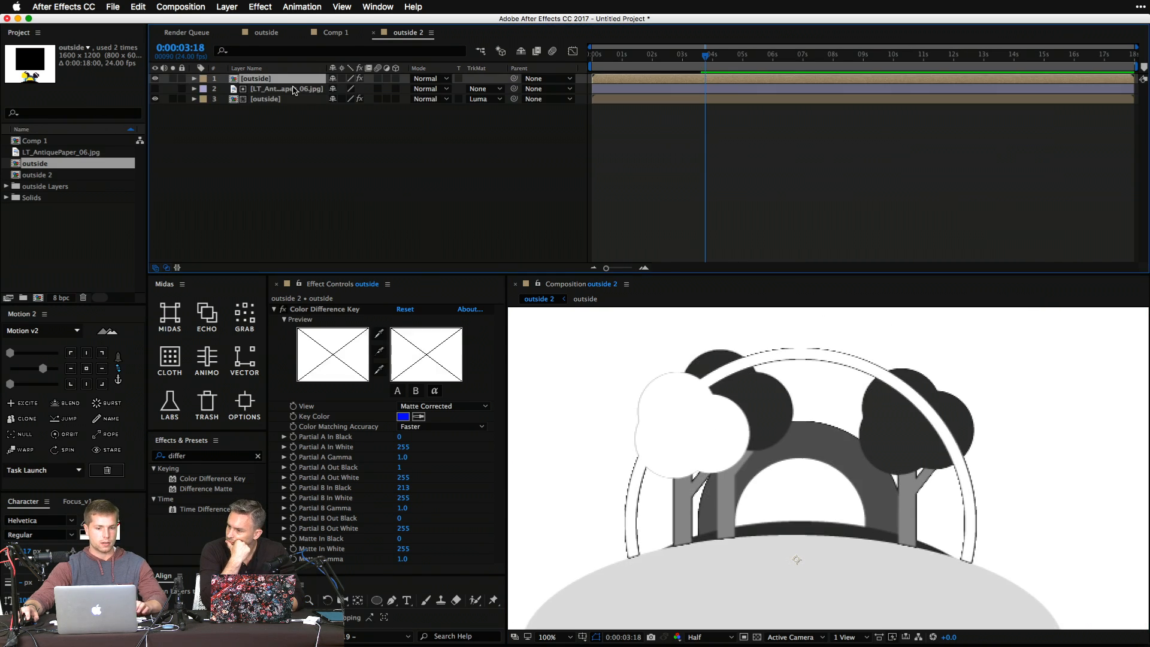
pyautogui.moveTo(285, 82); pyautogui.dragTo(285, 140)
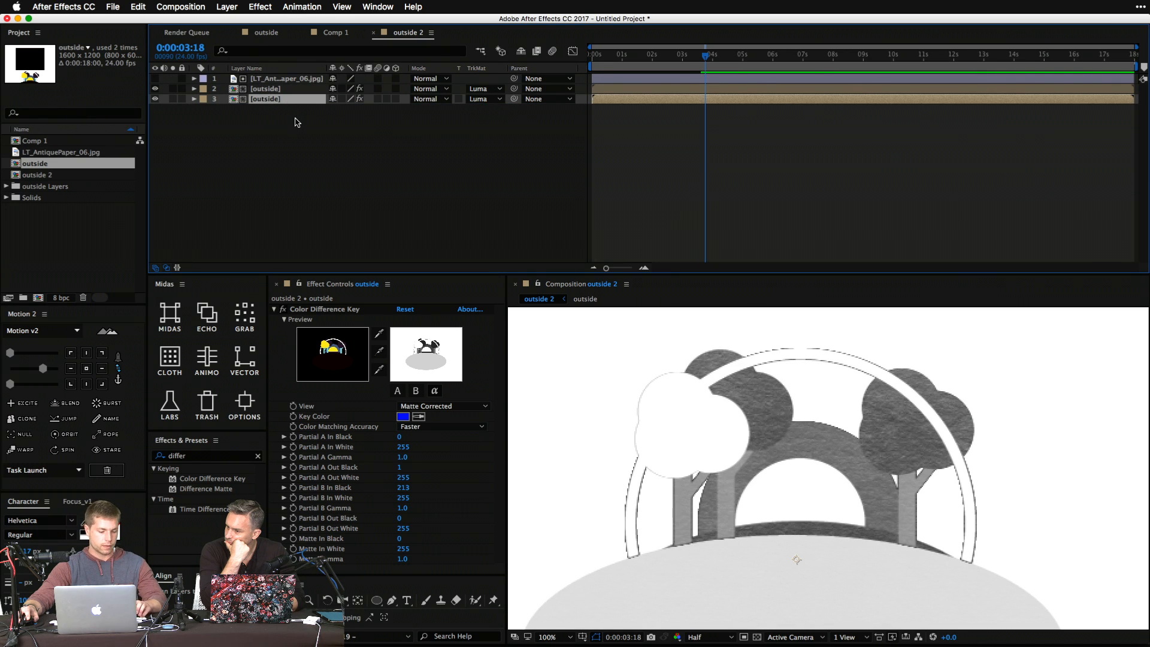
pyautogui.press('super+shift+e')
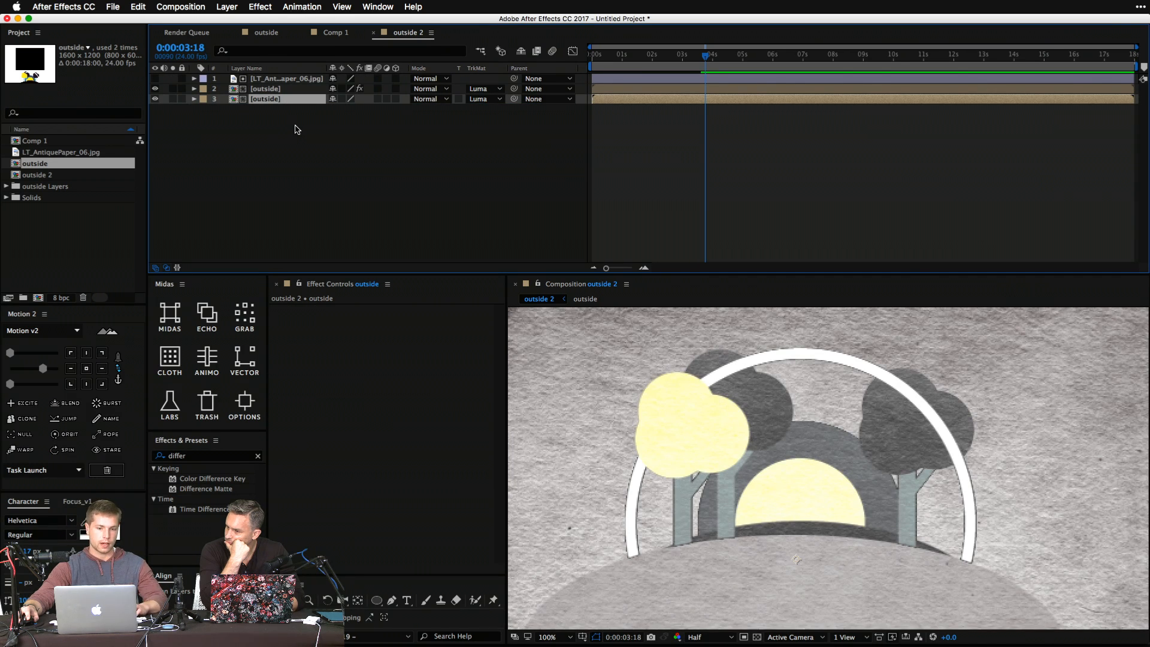
# Cycle the blending mode of the keyed outside layer to Multiply.
pyautogui.click(281, 89)
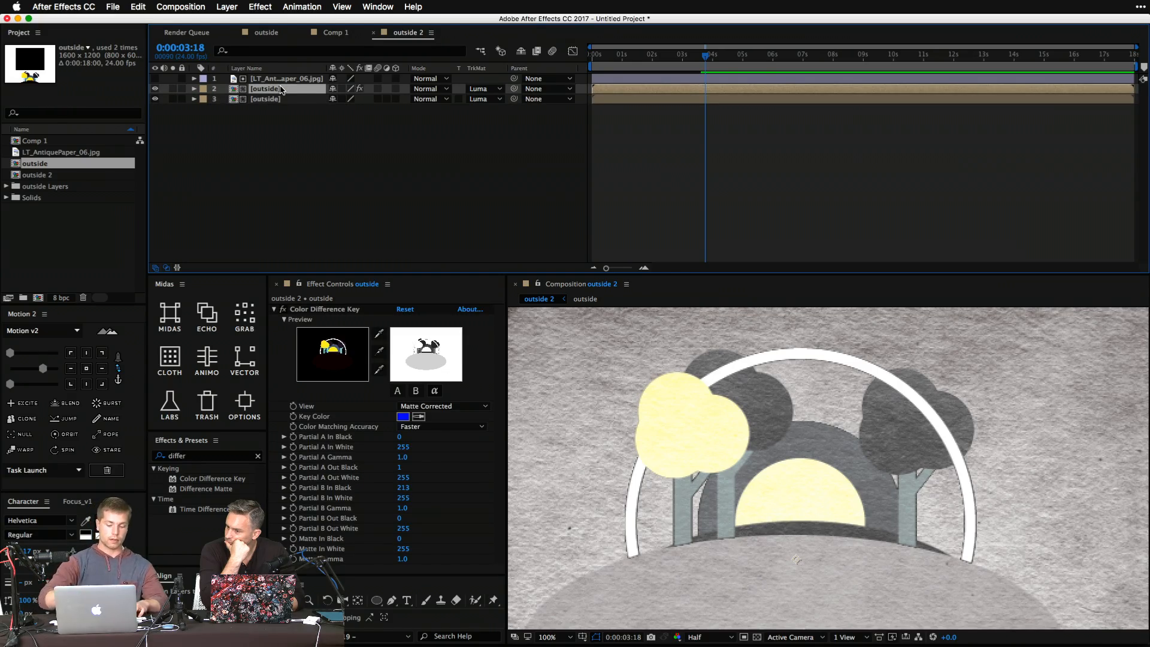
pyautogui.hotkey('shift', '=')
pyautogui.hotkey('shift', '=')
pyautogui.hotkey('shift', '=')
pyautogui.hotkey('shift', '=')
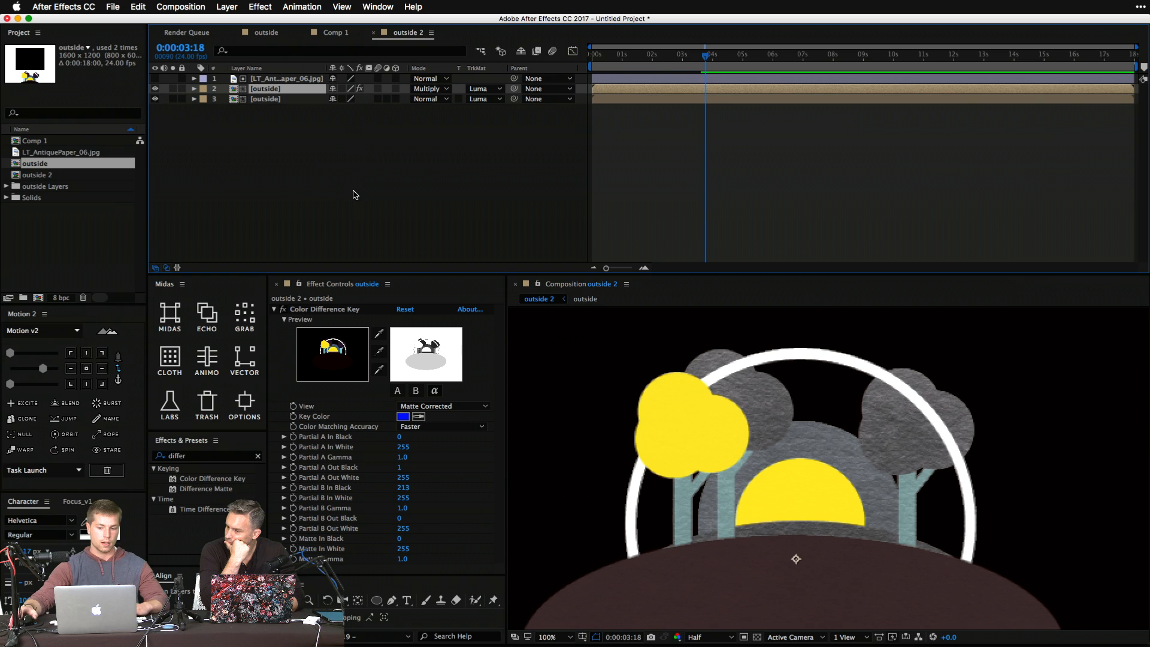
# Examine the multiplied paper texture up close around the white sun line, the tree trunks and the yellow sun.
pyautogui.moveTo(763, 489); pyautogui.dragTo(763, 481)
pyautogui.press('z')
pyautogui.click(642, 449)
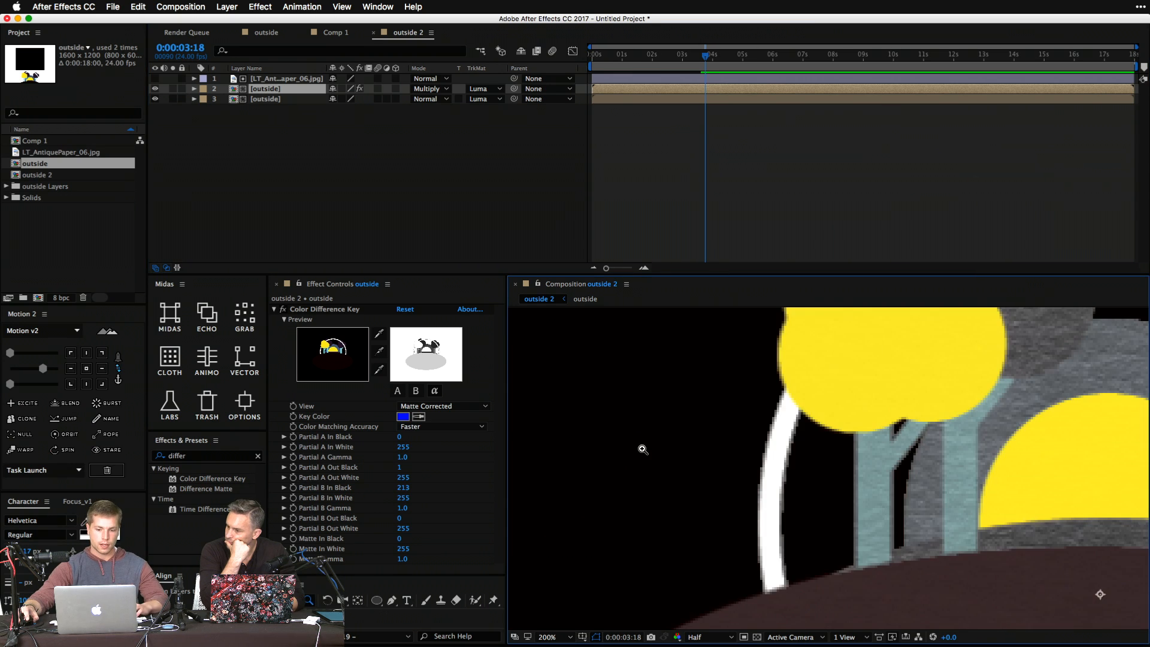
pyautogui.click(794, 554)
pyautogui.press('v')
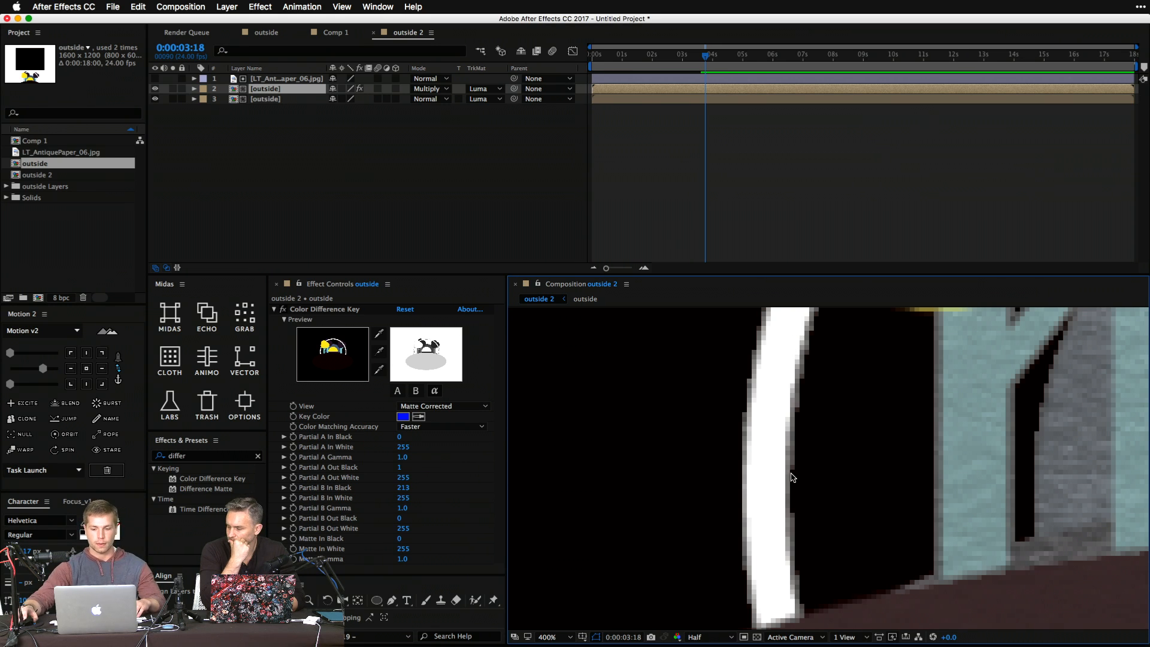
pyautogui.press('z')
pyautogui.scroll(-4, 848, 470)
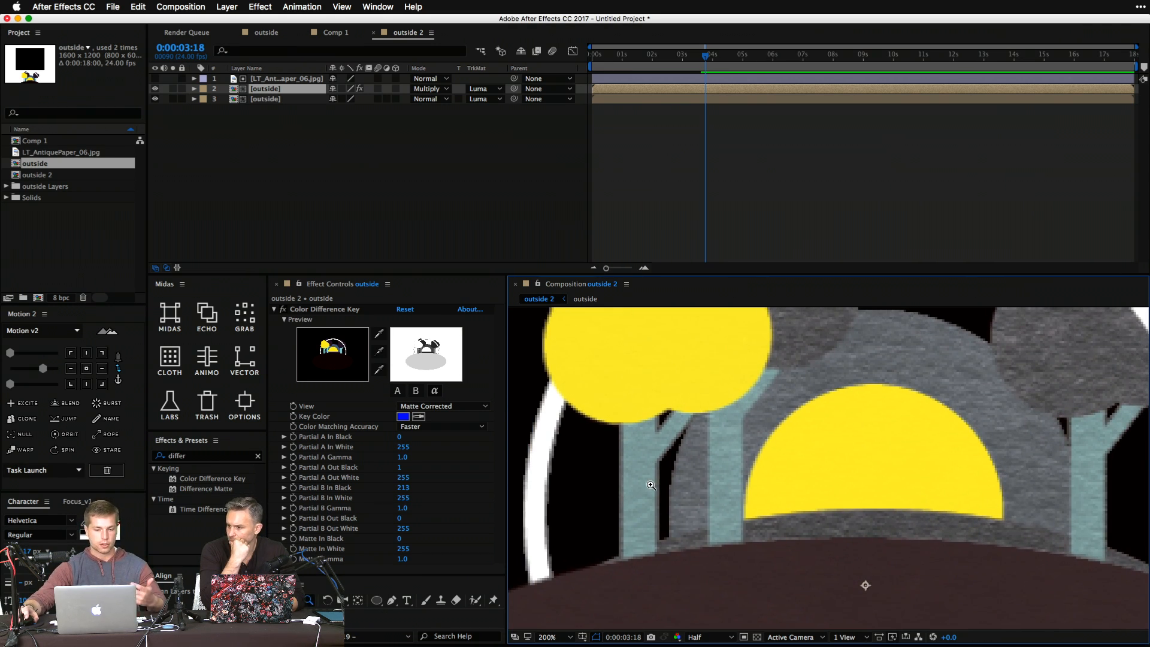
pyautogui.keyDown('alt'); pyautogui.click(853, 495); pyautogui.keyUp('alt')
pyautogui.keyDown('alt'); pyautogui.click(853, 494); pyautogui.keyUp('alt')
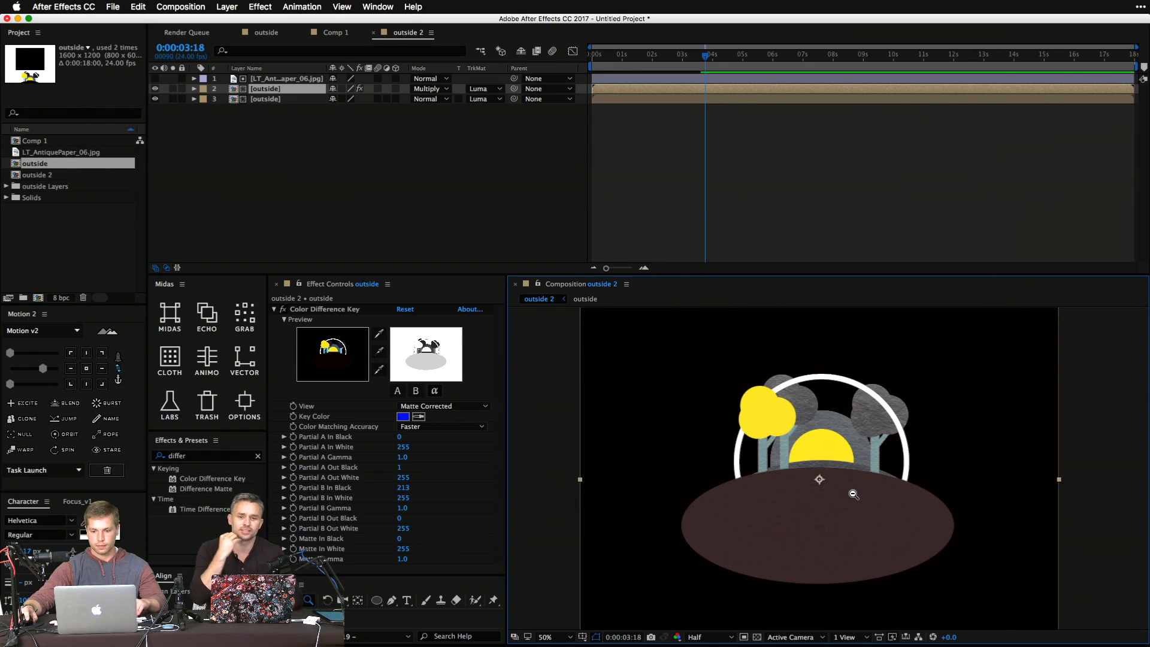
pyautogui.moveTo(830, 484); pyautogui.dragTo(799, 519)
pyautogui.click(802, 475)
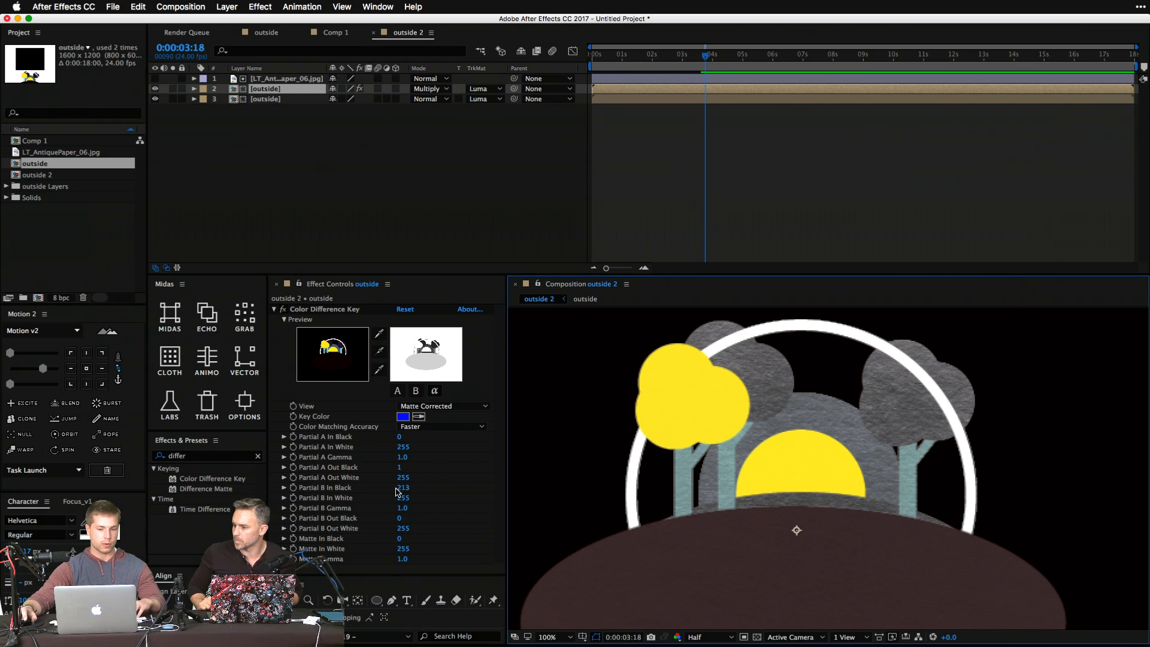
# Try Partial A Out Black at 73 in the Color Difference Key, and settle it at 0.
pyautogui.moveTo(401, 469); pyautogui.dragTo(452, 478)
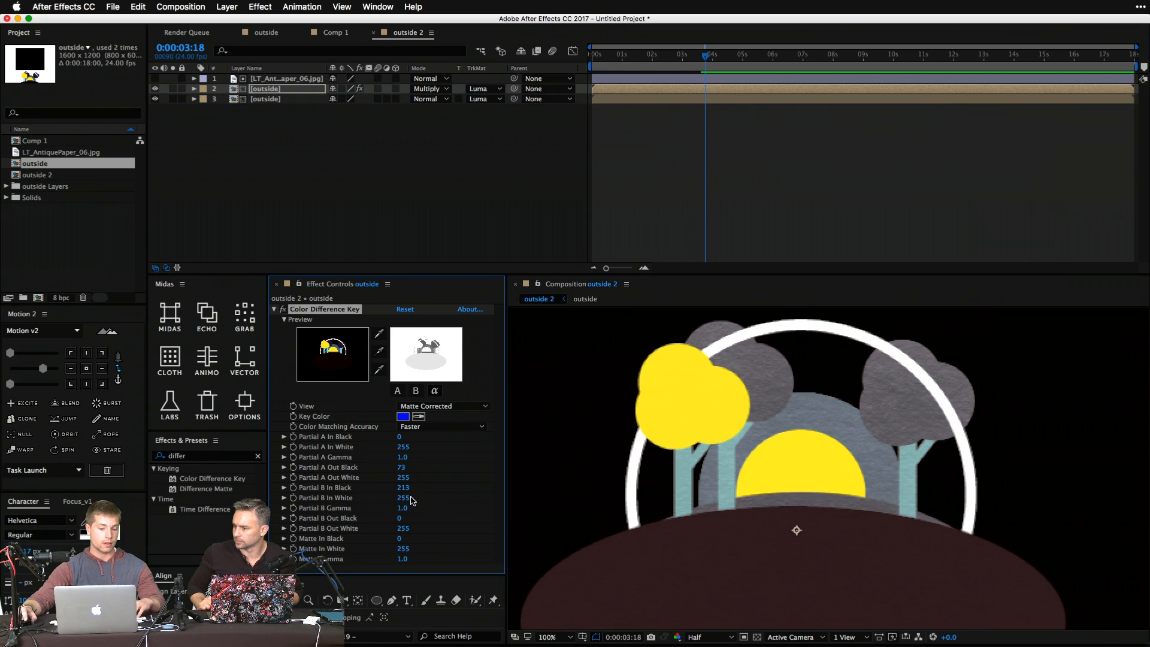
pyautogui.moveTo(399, 518); pyautogui.dragTo(347, 543)
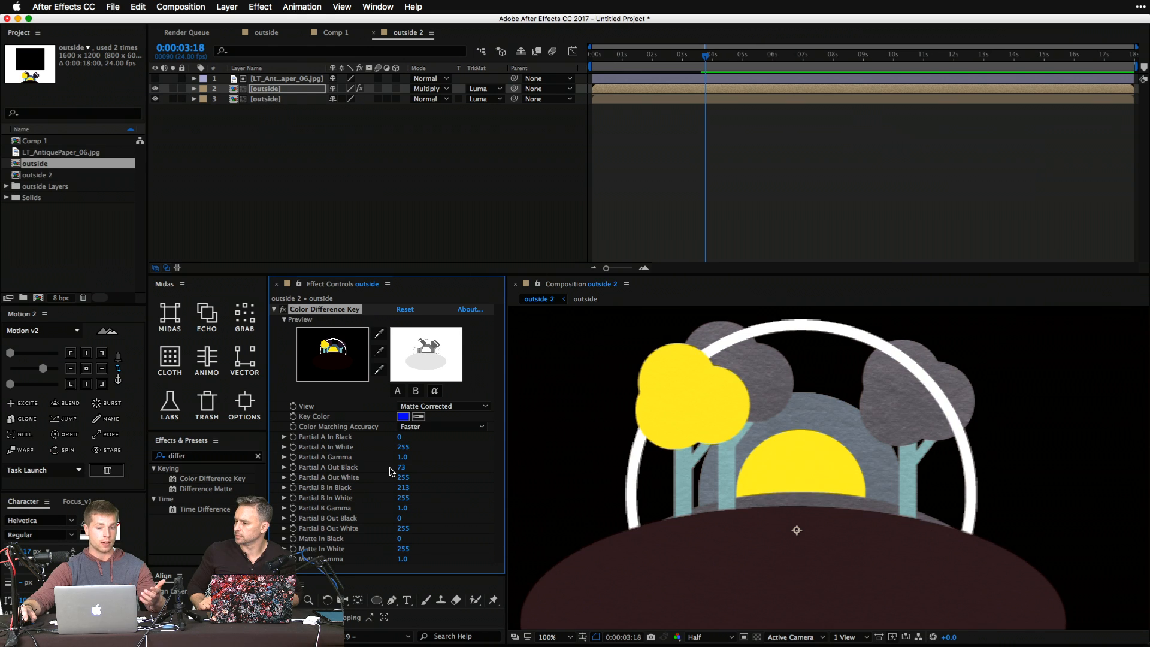
pyautogui.moveTo(417, 473); pyautogui.dragTo(372, 475)
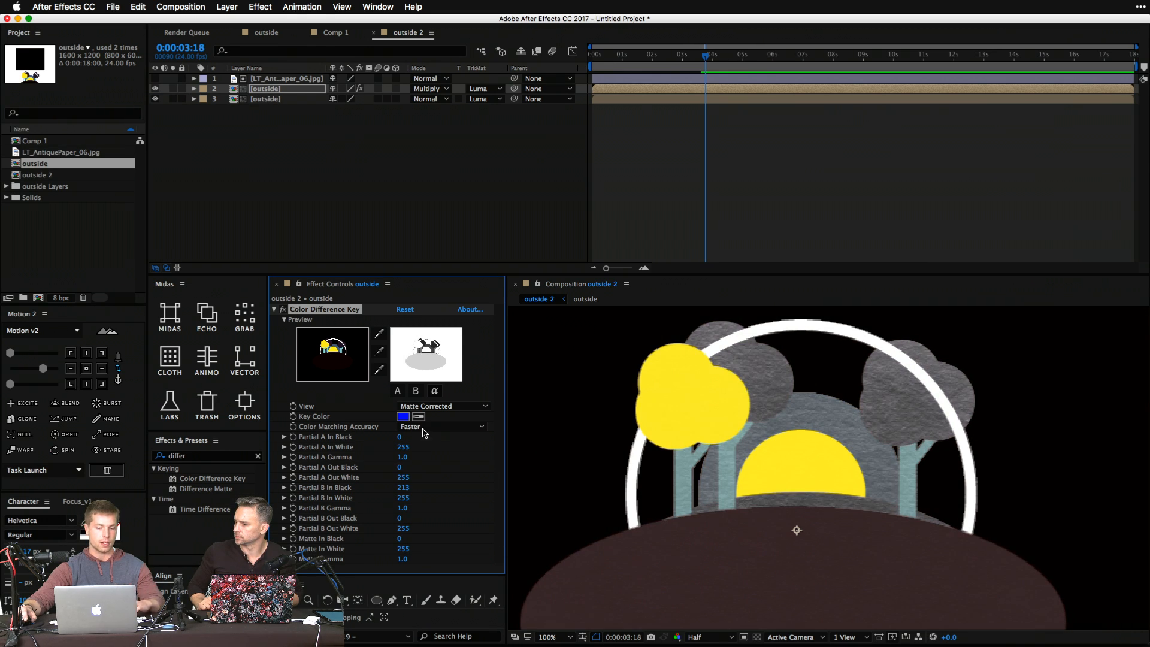
# Try the artwork's yellow as the Color Difference Key's key color and undo the change.
pyautogui.click(328, 339)
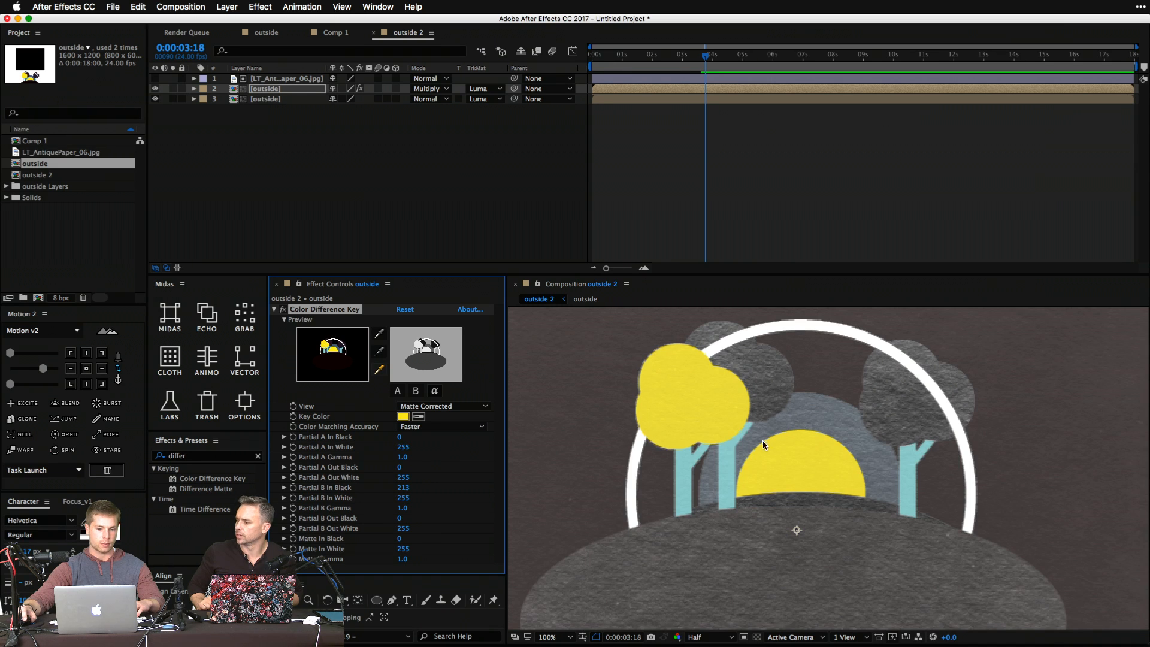
pyautogui.press('super+z')
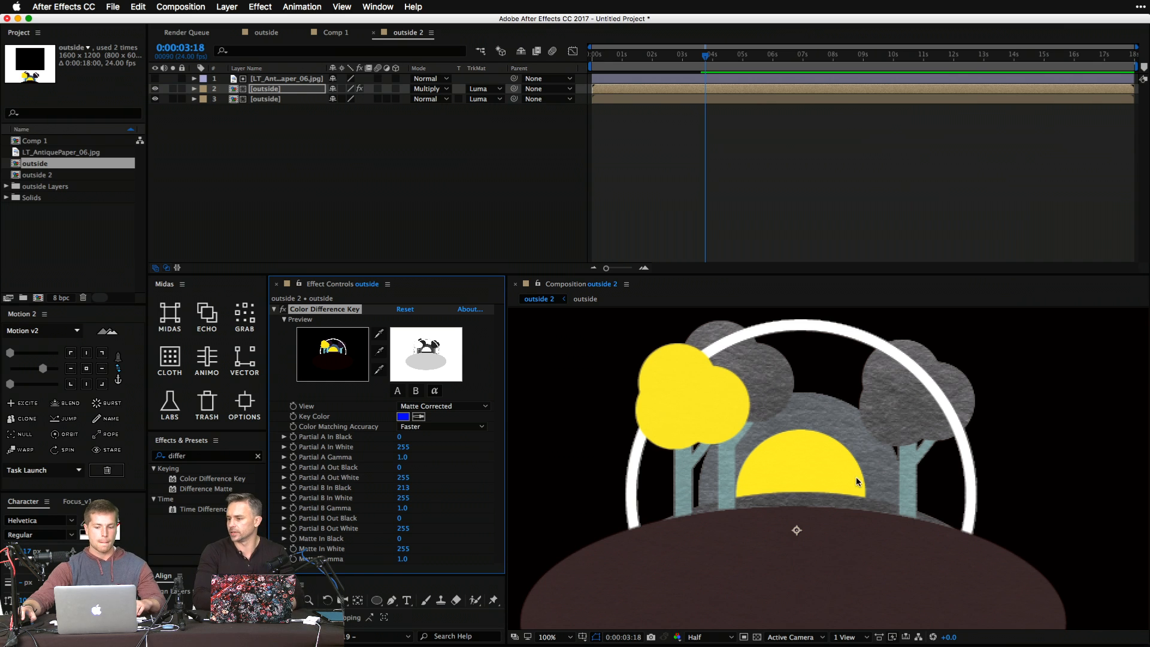
# Cycle the keyed outside layer's blending mode through Linear Burn and Linear Dodge, settle on Color Dodge, and fit the composition in view.
pyautogui.press('h')
pyautogui.moveTo(857, 477); pyautogui.dragTo(752, 562)
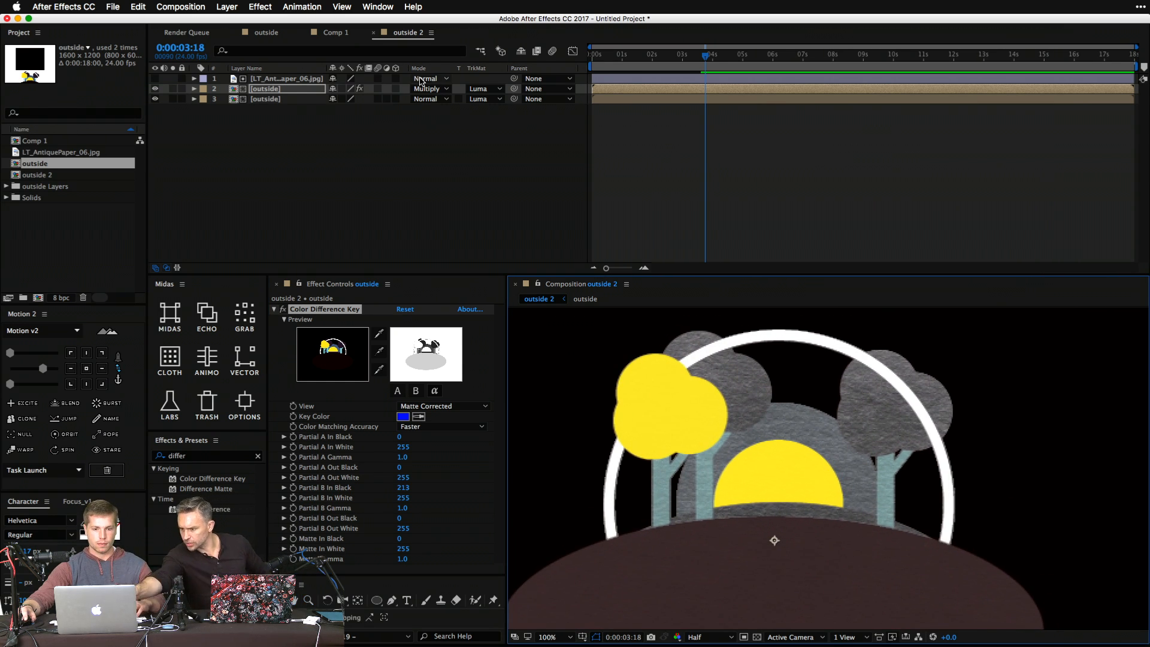
pyautogui.click(427, 88)
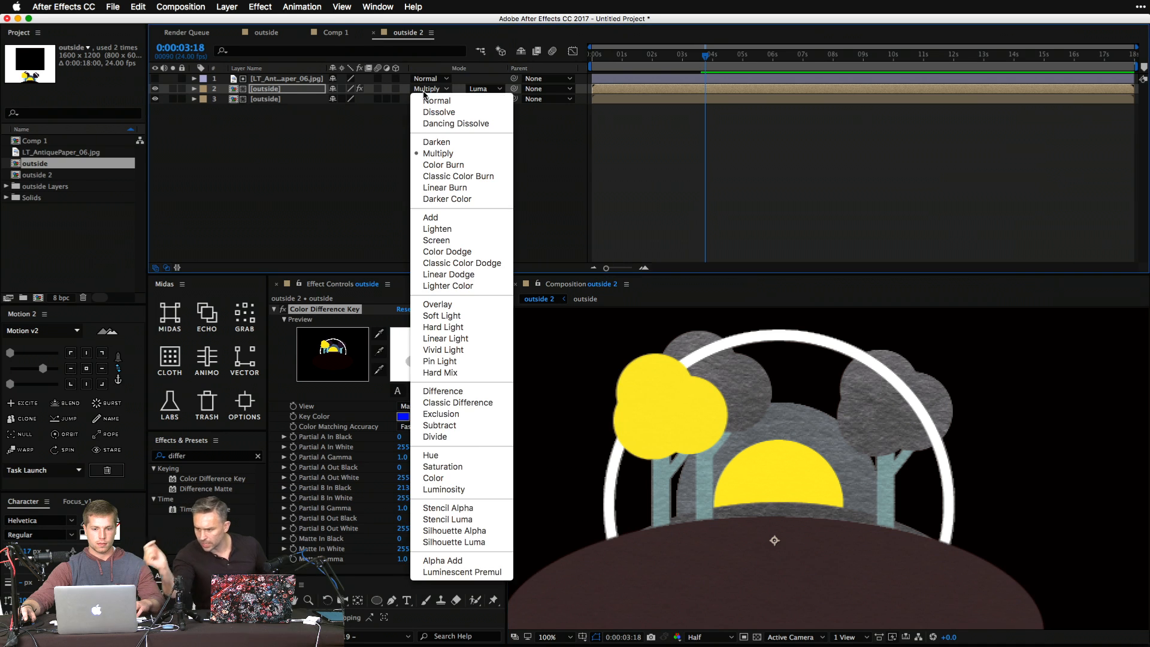
pyautogui.click(248, 196)
pyautogui.click(262, 90)
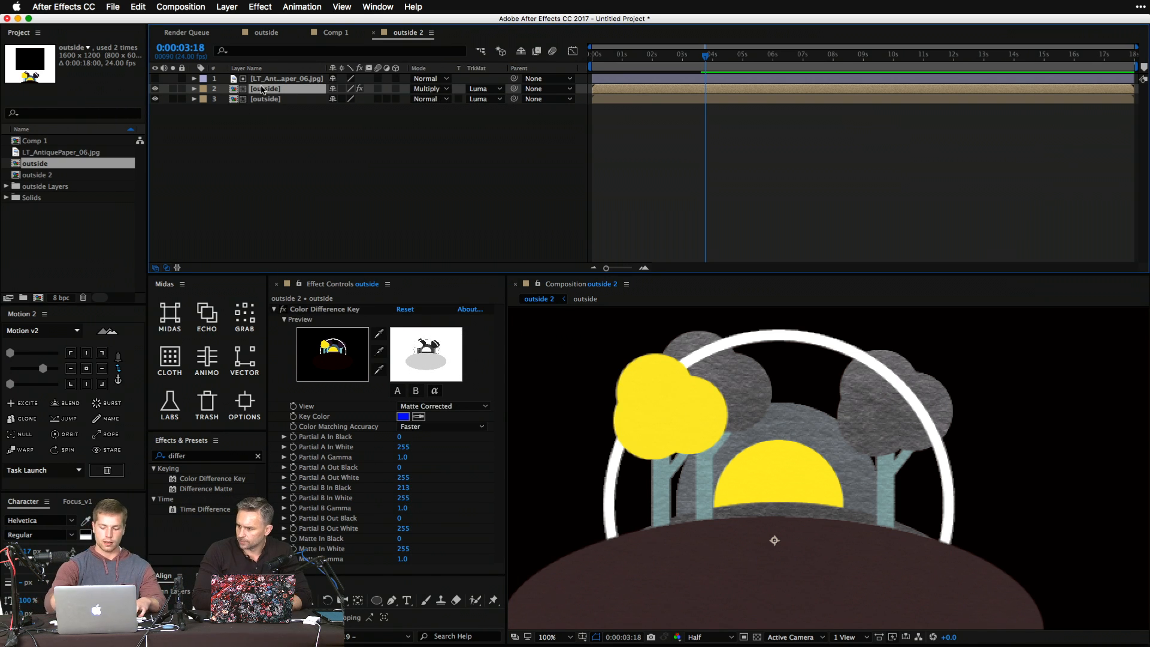
pyautogui.hotkey('shift', '=')
pyautogui.hotkey('shift', '=')
pyautogui.hotkey('shift', '=')
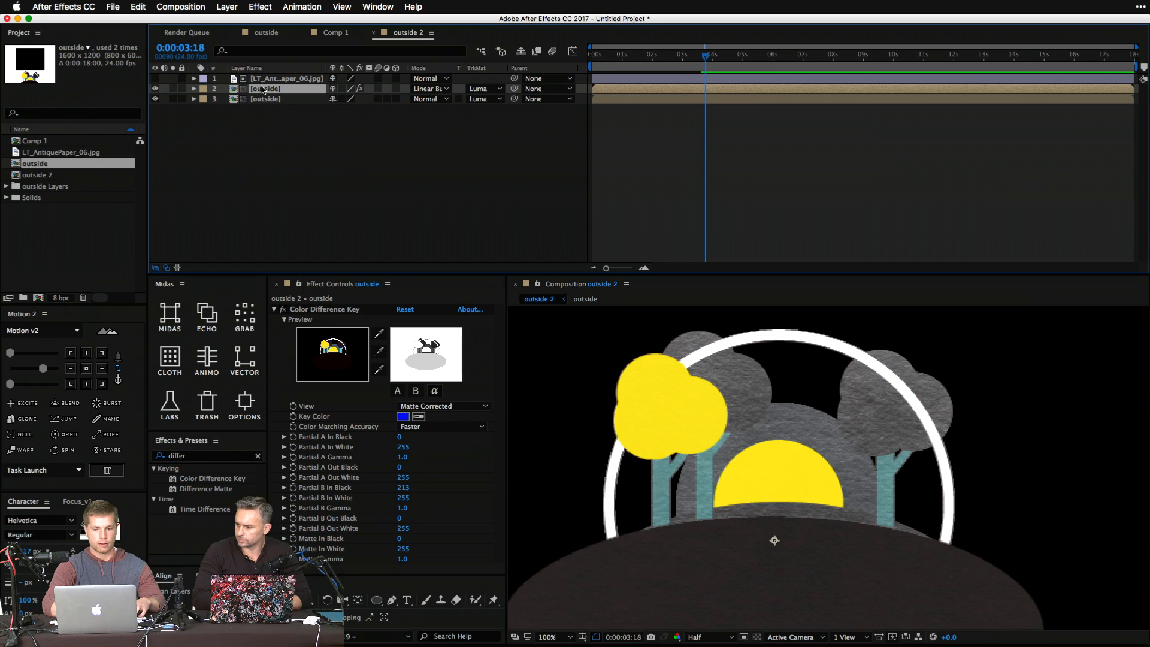
pyautogui.hotkey('shift', '=')
pyautogui.hotkey('shift', '=')
pyautogui.hotkey('shift', '=')
pyautogui.hotkey('shift', '=')
pyautogui.hotkey('shift', '=')
pyautogui.hotkey('shift', '=')
pyautogui.hotkey('shift', '=')
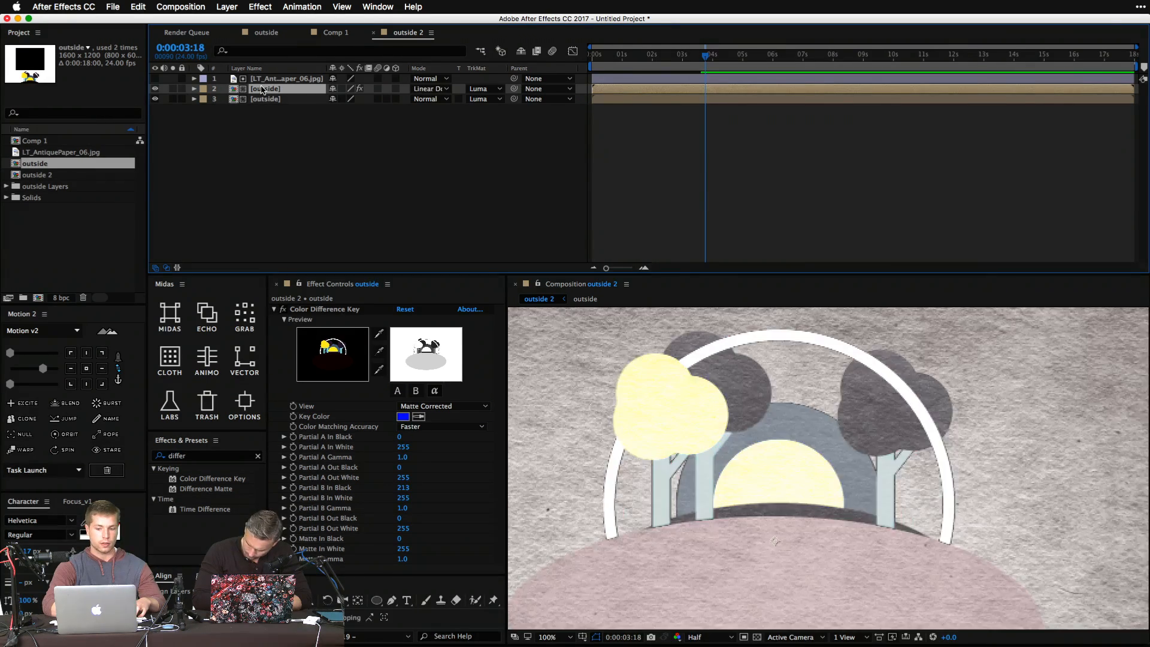
pyautogui.hotkey('shift', '-')
pyautogui.hotkey('shift', '-')
pyautogui.hotkey('shift', '/')
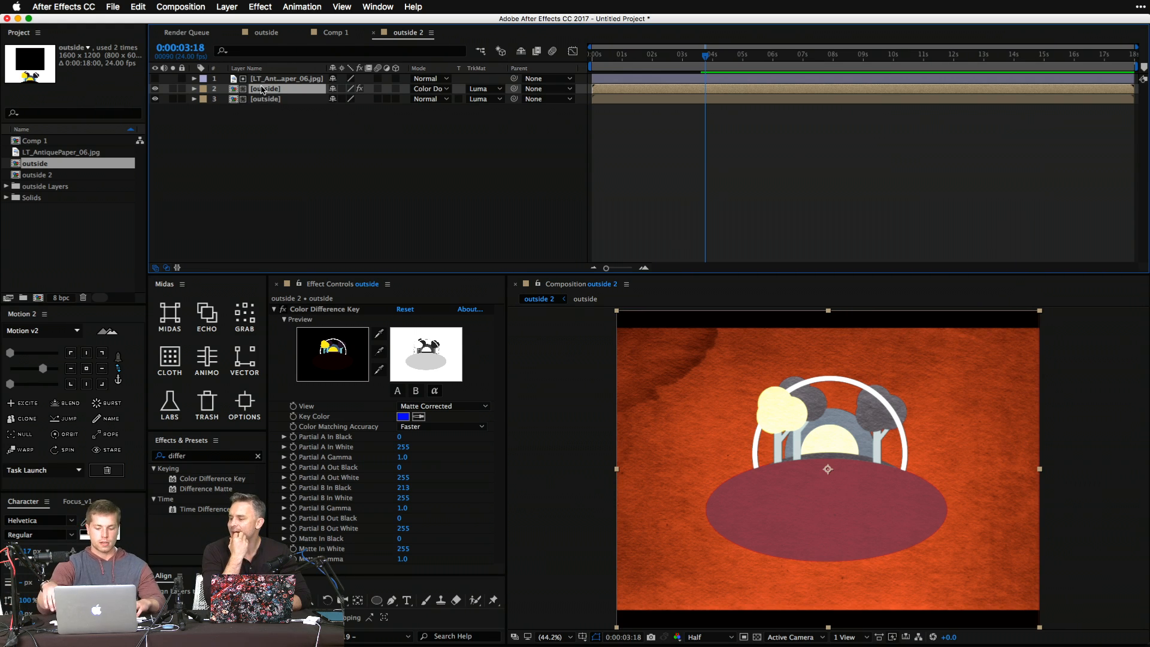
pyautogui.click(317, 137)
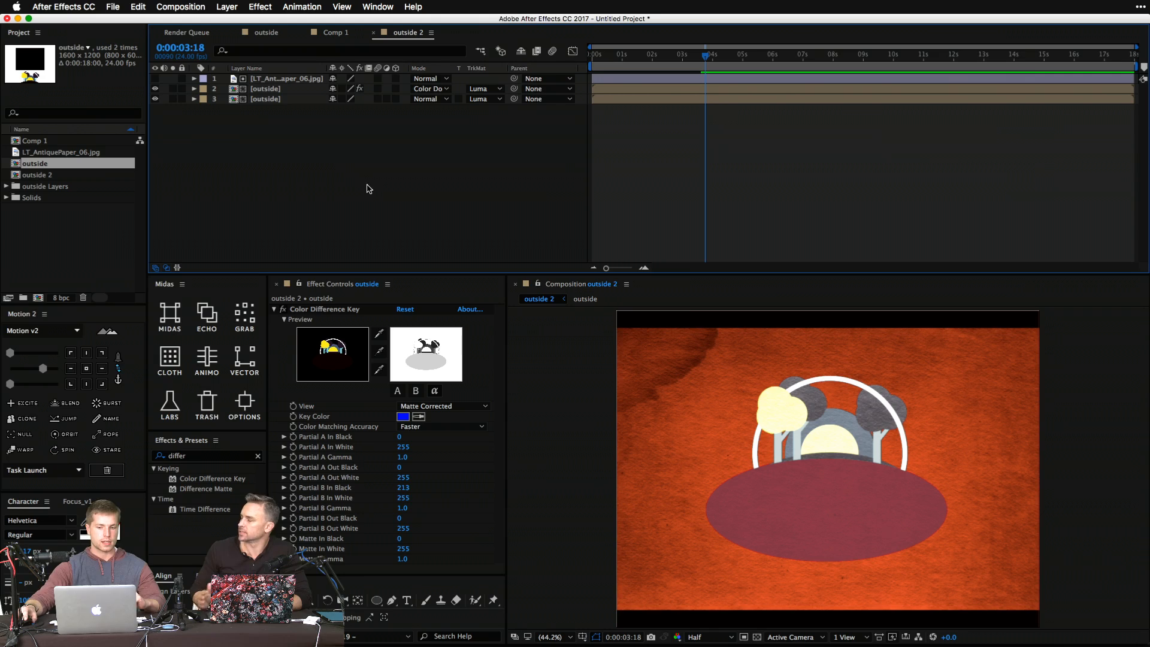
# Switch to Illustrator to examine the outside.ai artwork and its layers, and return to After Effects.
pyautogui.hotkey('ctrl', 'Up')
pyautogui.click(390, 213)
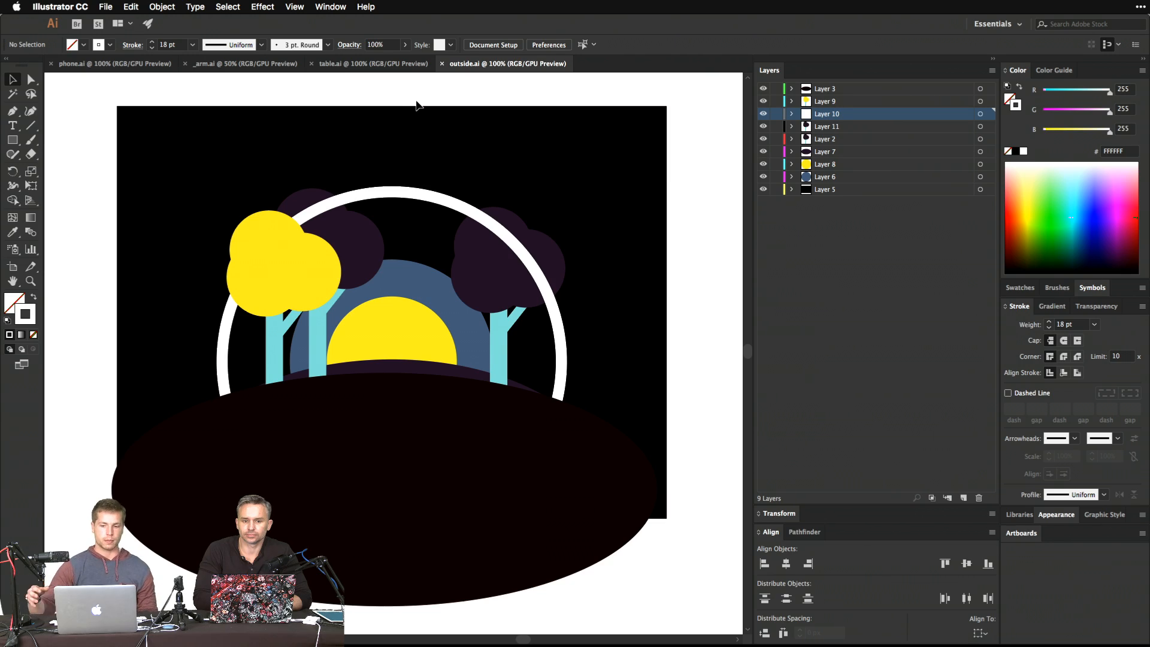
pyautogui.hotkey('ctrl', 'Up')
pyautogui.click(496, 147)
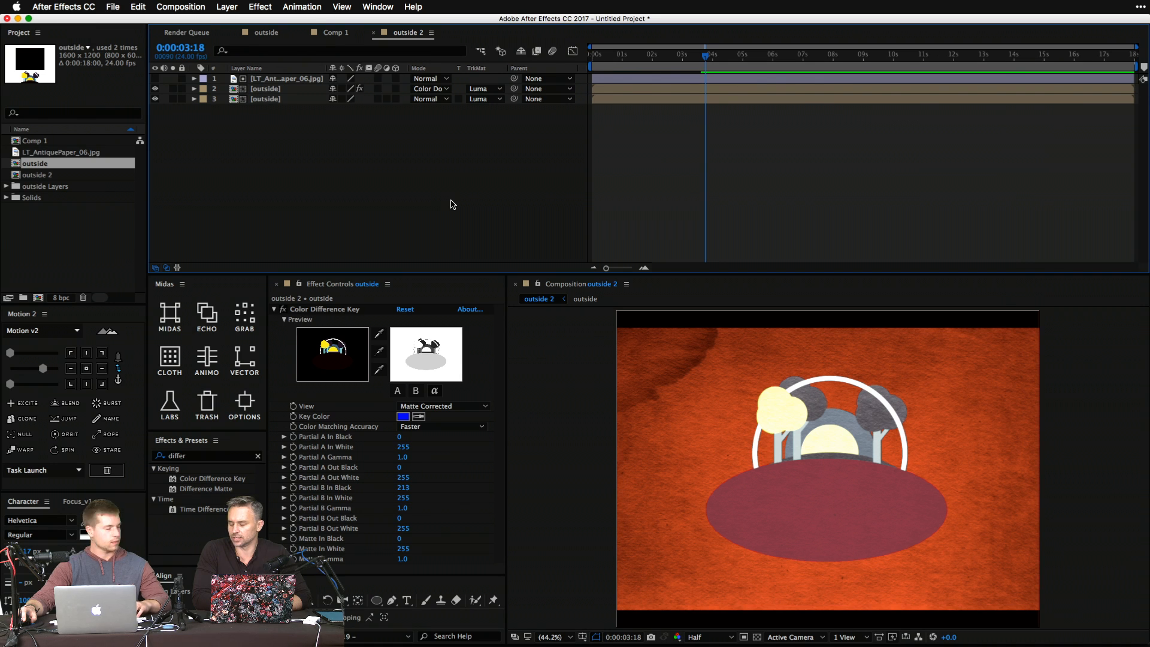
# Open the nested outside composition and collapse the properties of all its layers.
pyautogui.click(585, 300)
pyautogui.press('super+a')
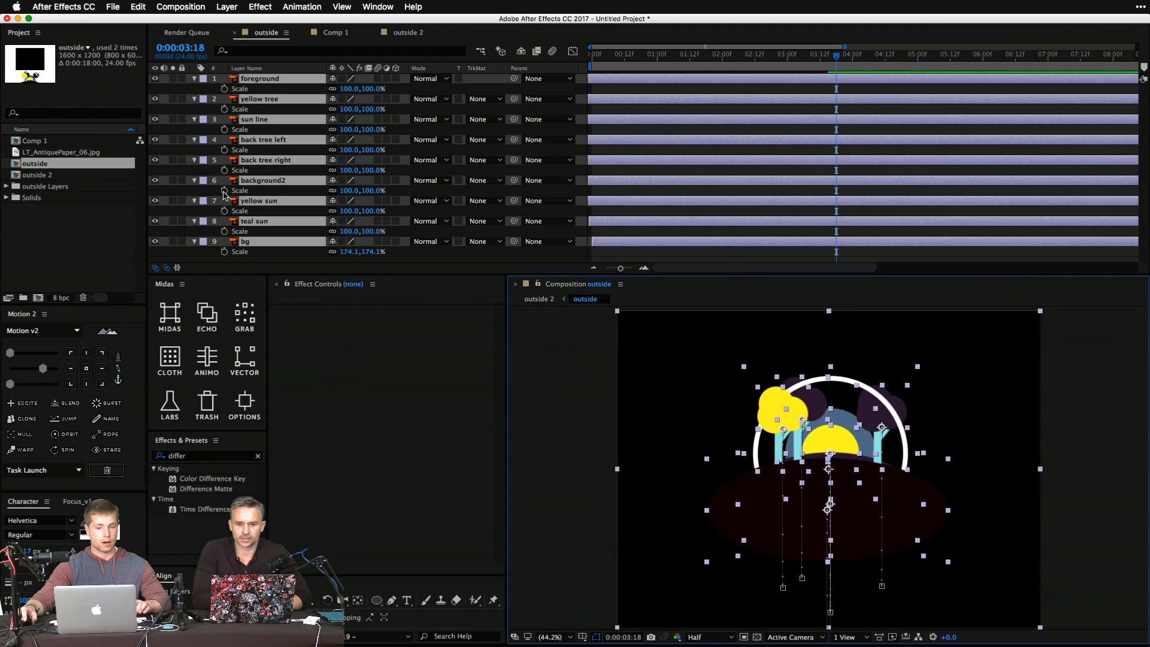
pyautogui.click(194, 181)
pyautogui.click(256, 225)
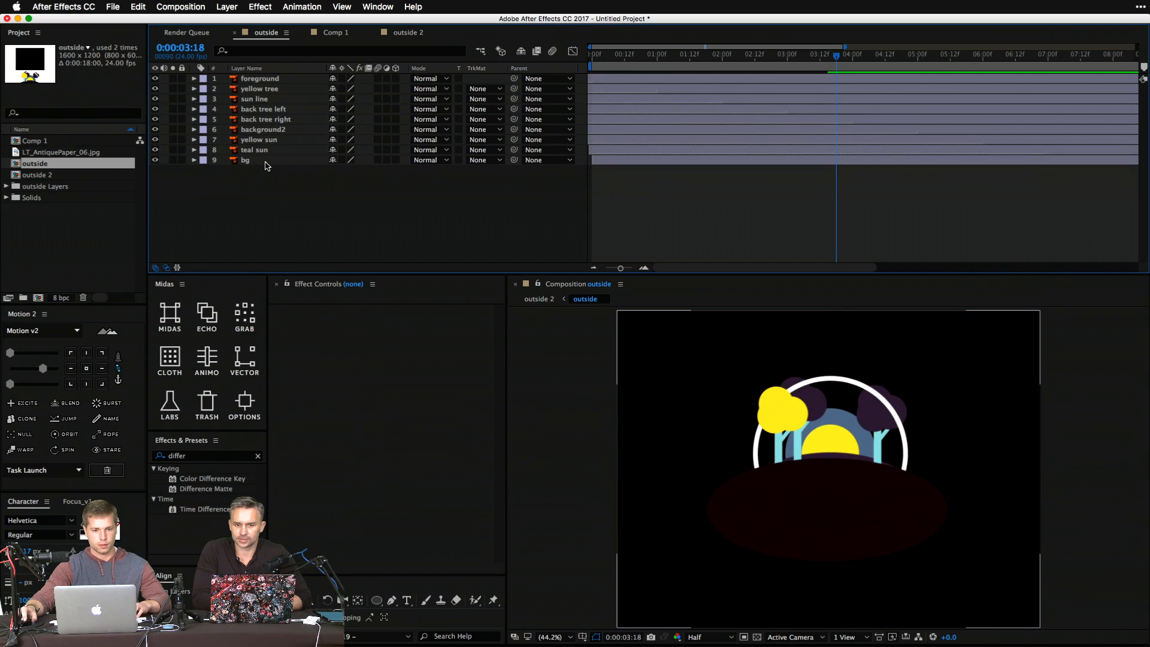
pyautogui.click(265, 161)
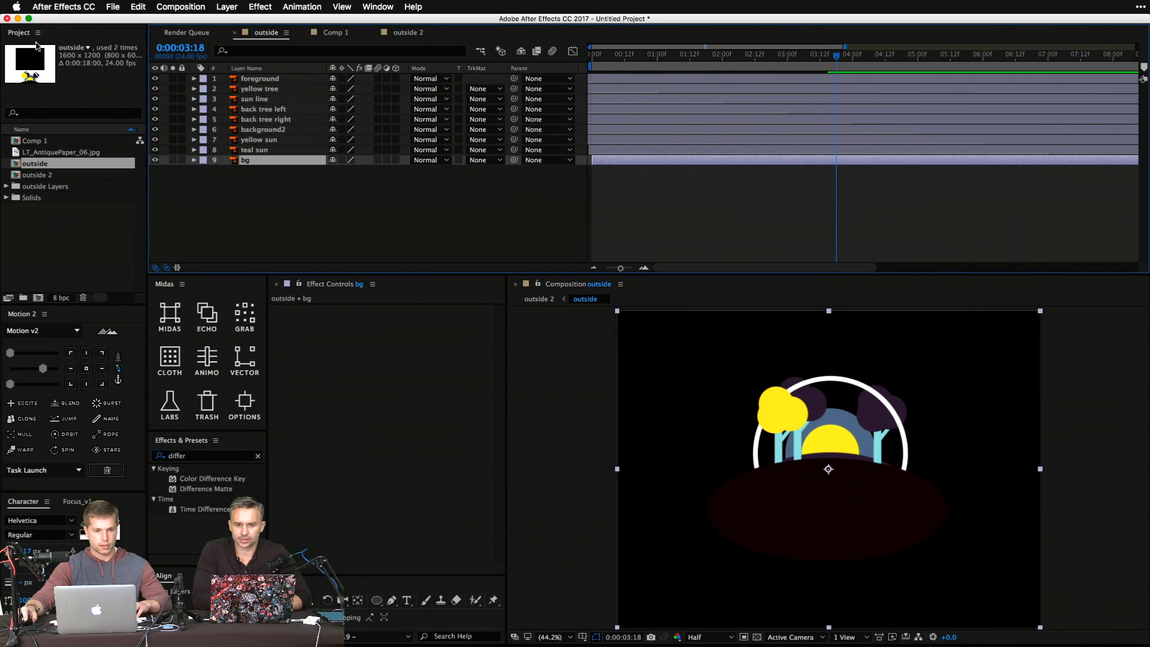
pyautogui.doubleClick(196, 459)
pyautogui.write('fill')
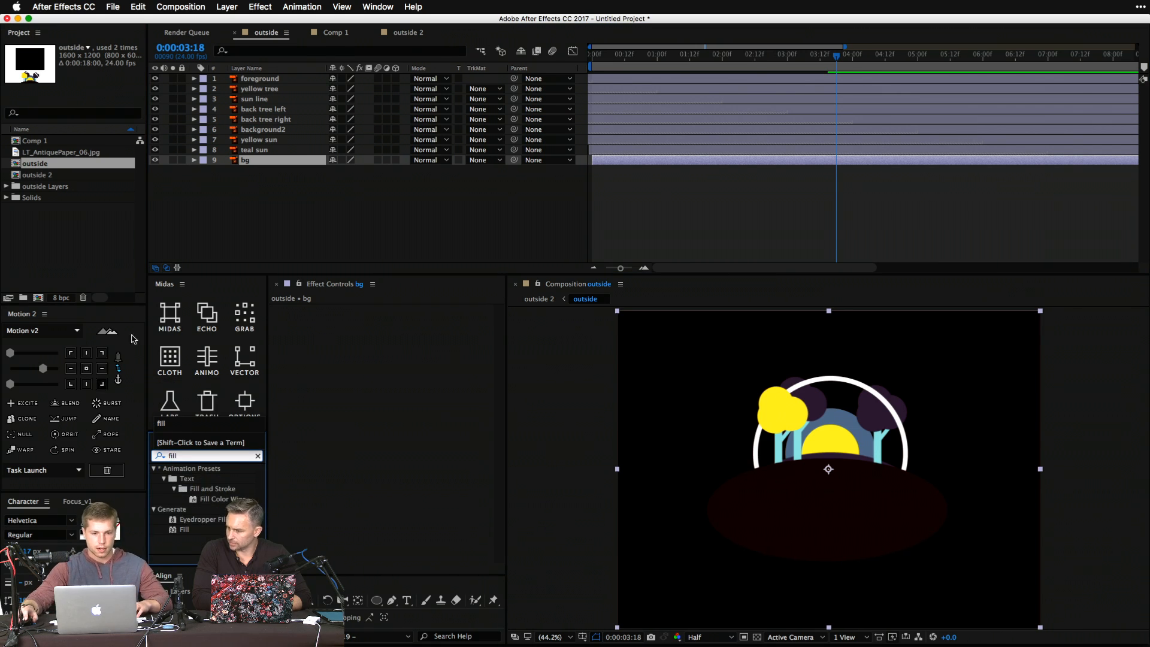
pyautogui.click(251, 210)
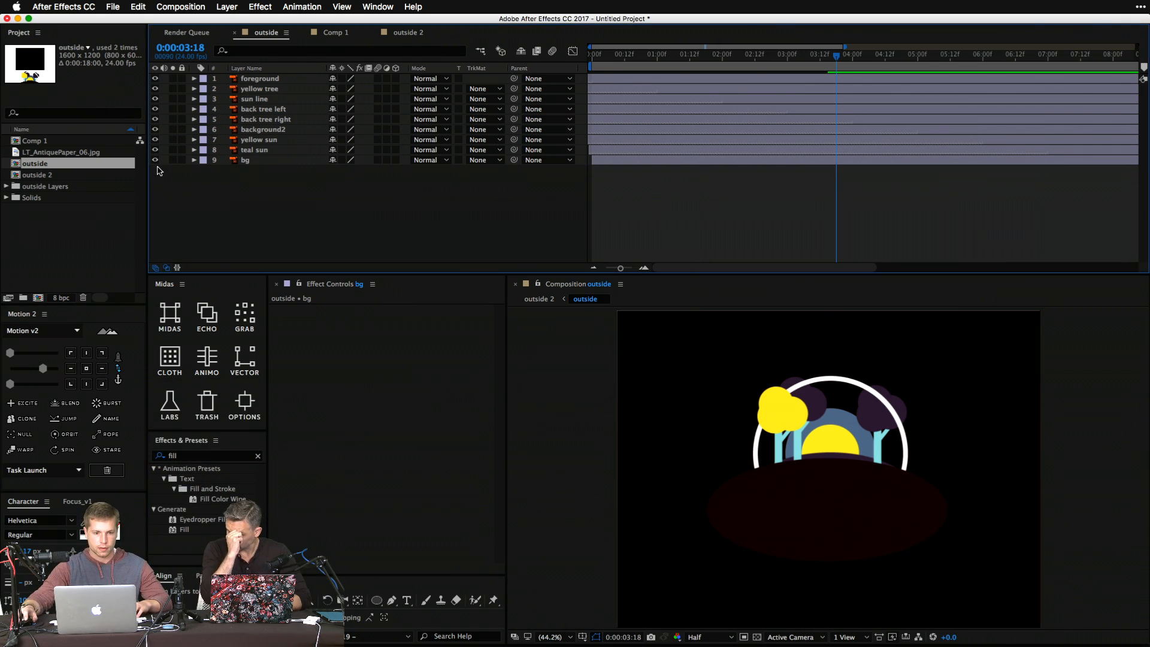
# Hide the bg layer and add an Inner Shadow layer style to the yellow tree layer.
pyautogui.click(154, 160)
pyautogui.scroll(1, 803, 460)
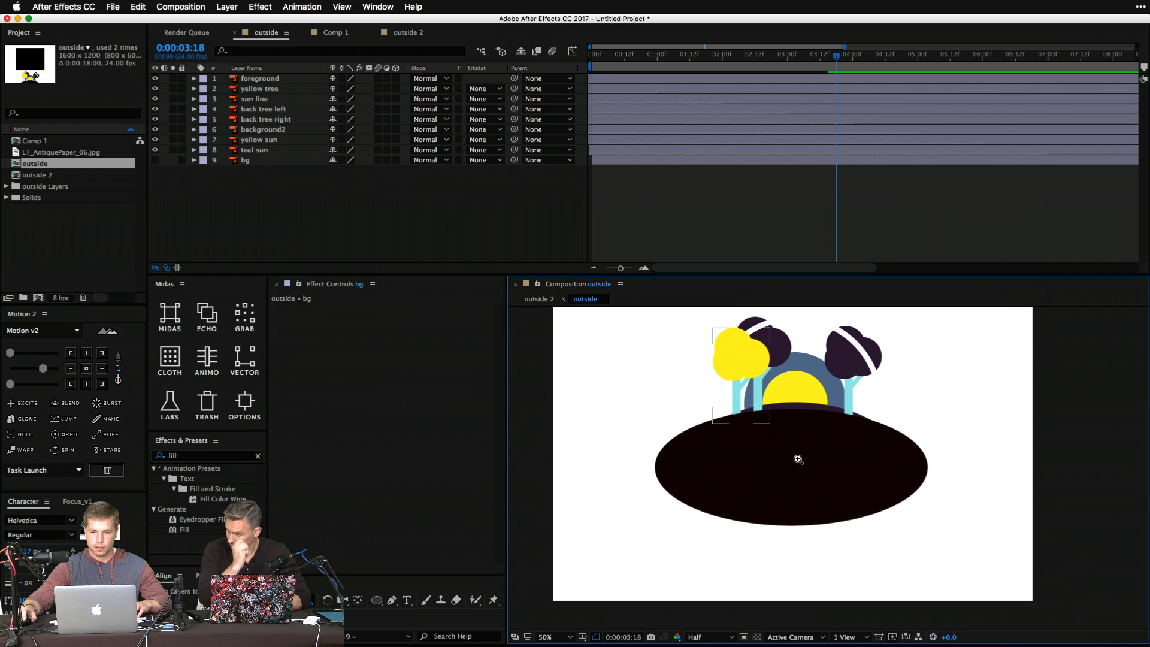
pyautogui.click(753, 382)
pyautogui.scroll(4, 753, 382)
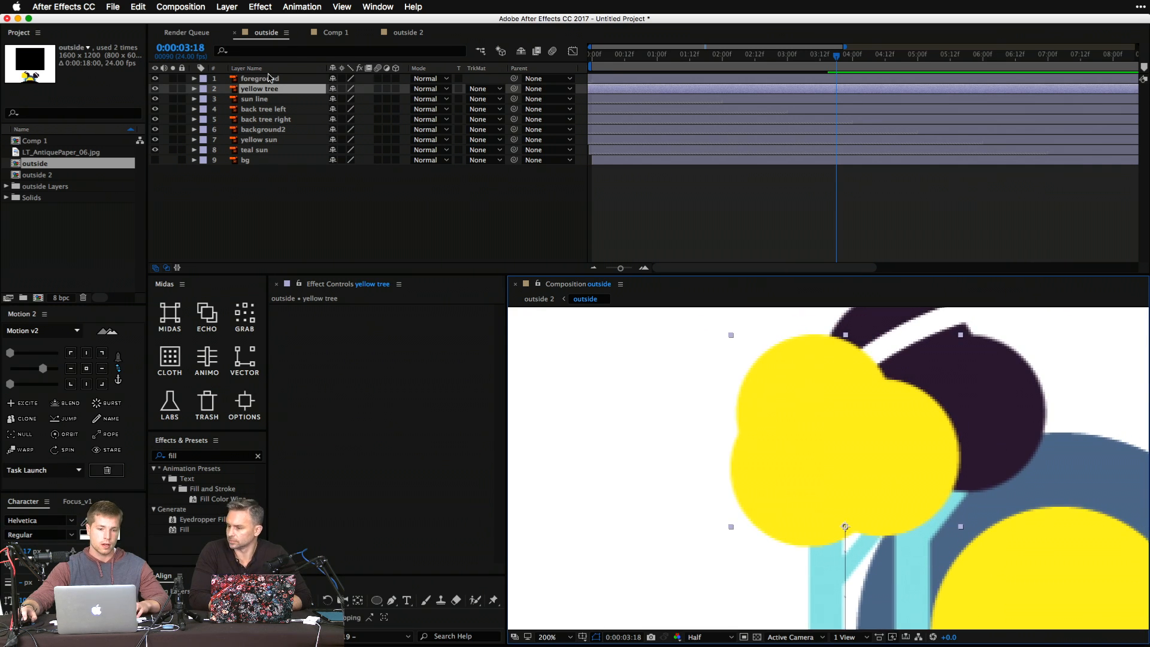
pyautogui.rightClick(271, 90)
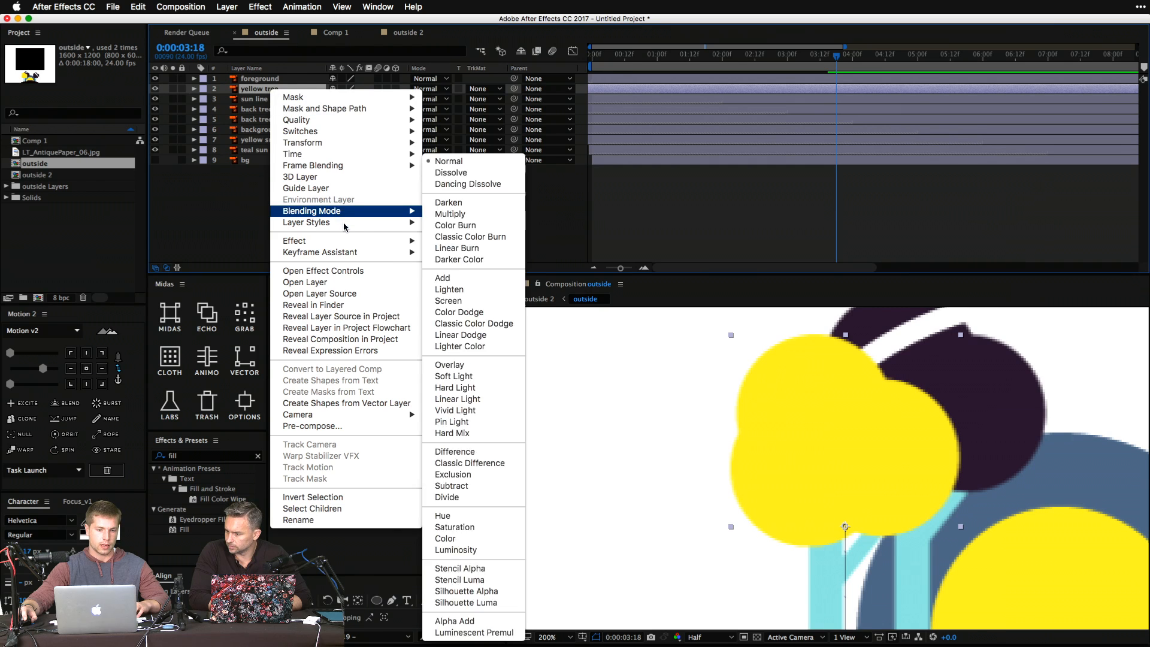
pyautogui.moveTo(345, 224)
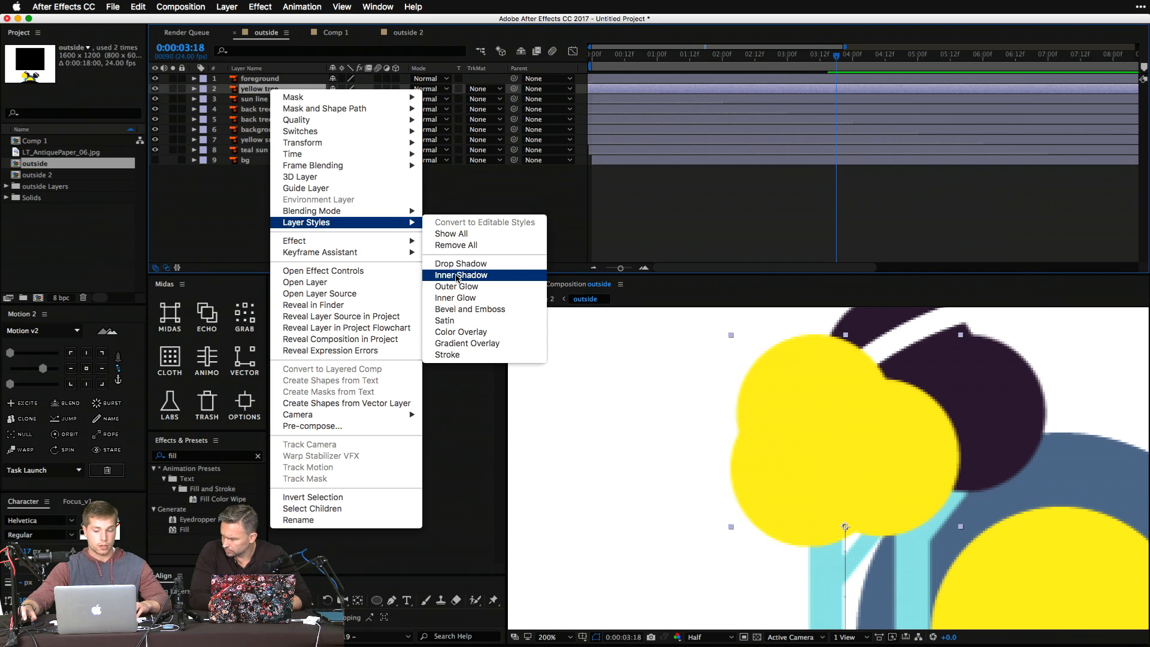
pyautogui.click(458, 276)
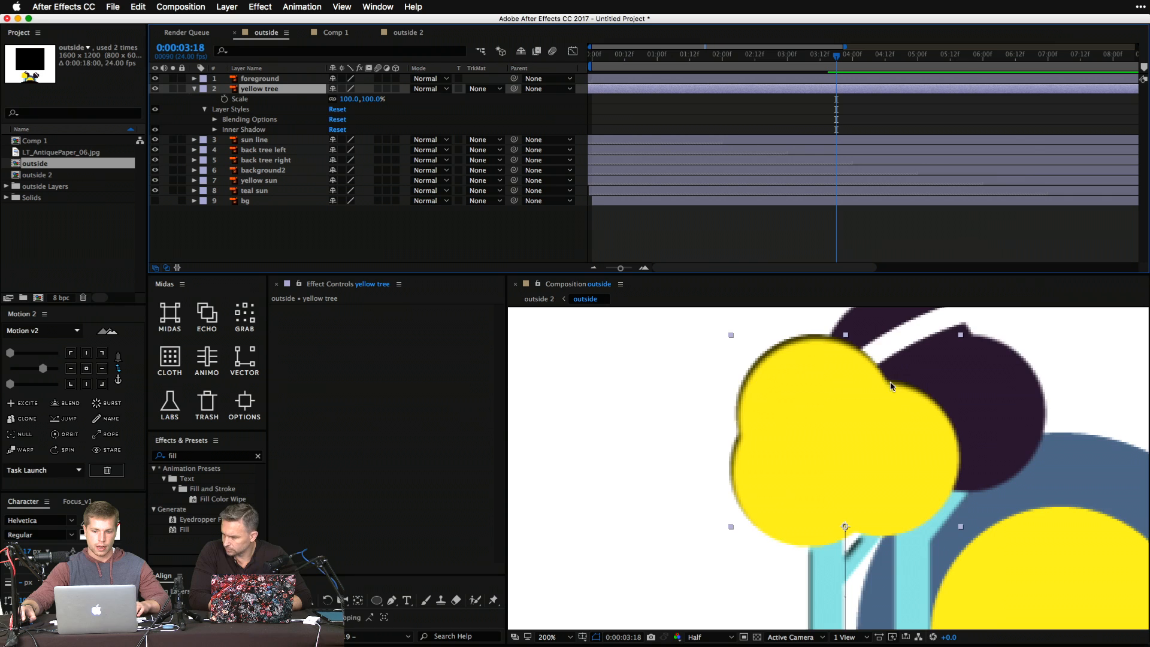
# Try pasting the yellow tree's Inner Shadow style onto all layers of the outside composition, and undo it.
pyautogui.scroll(-2, 891, 386)
pyautogui.click(347, 229)
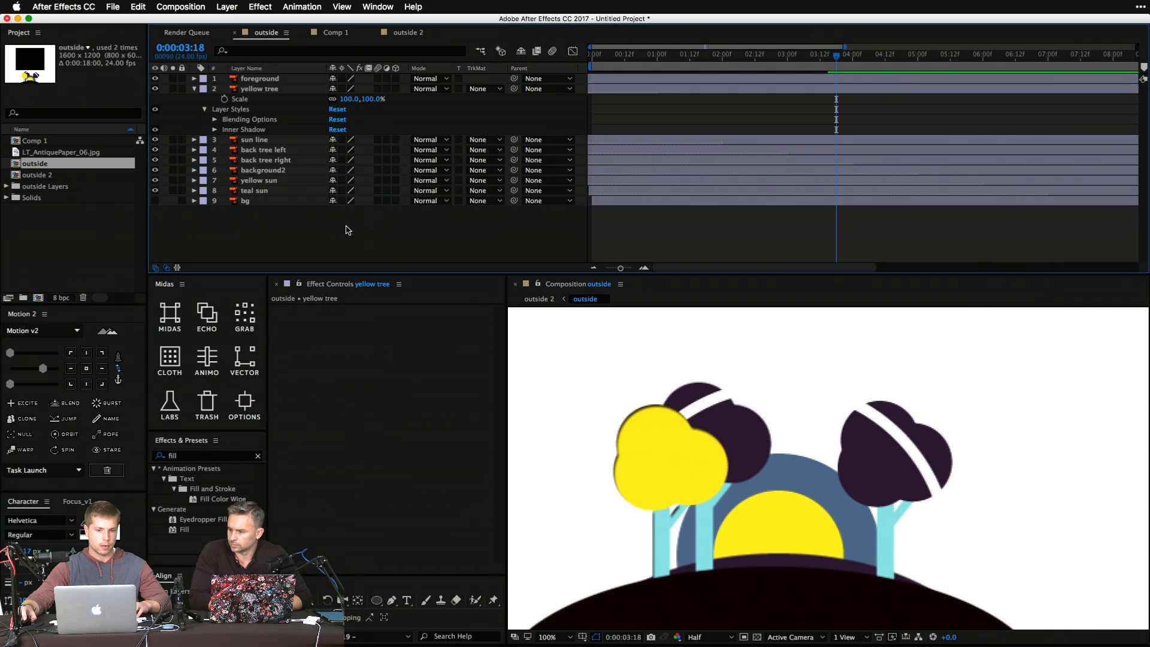
pyautogui.hotkey('ctrl', 'a')
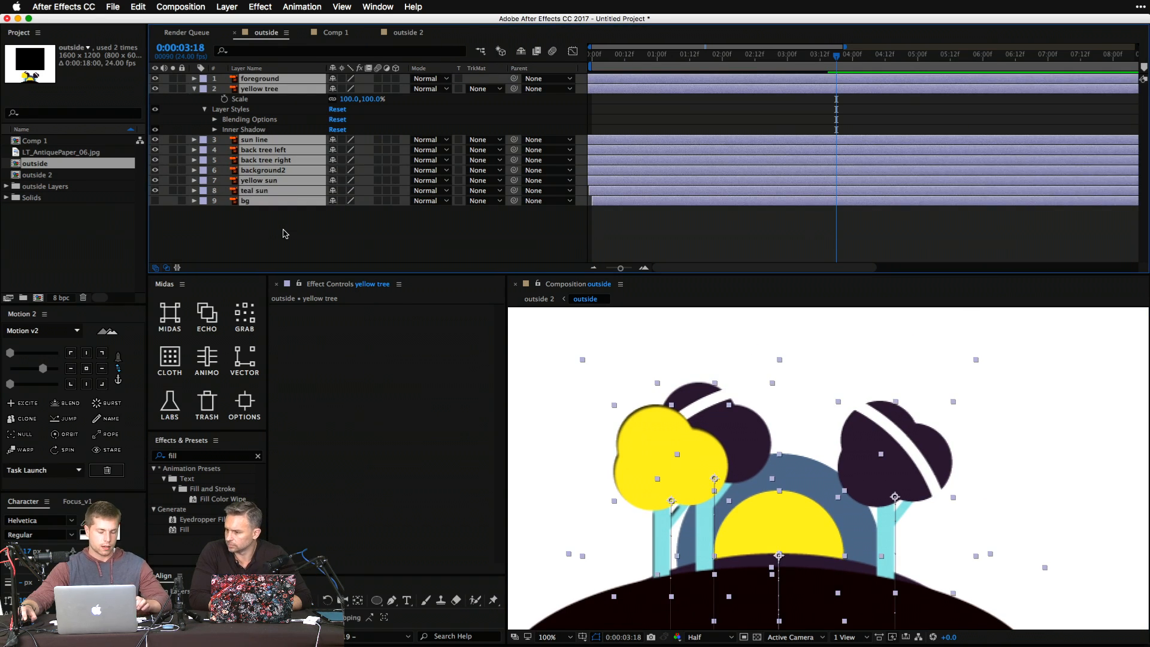
pyautogui.press('super+v')
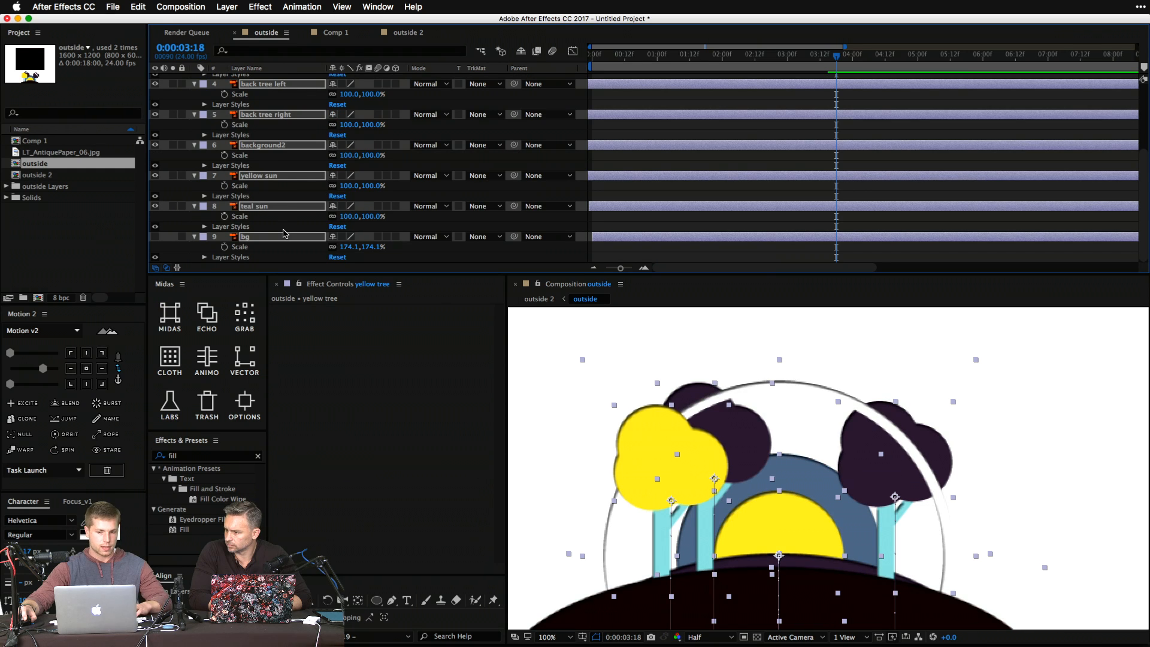
pyautogui.scroll(-1, 793, 533)
pyautogui.moveTo(794, 532)
pyautogui.mouseDown()
pyautogui.moveTo(830, 514)
pyautogui.moveTo(788, 517)
pyautogui.mouseUp()
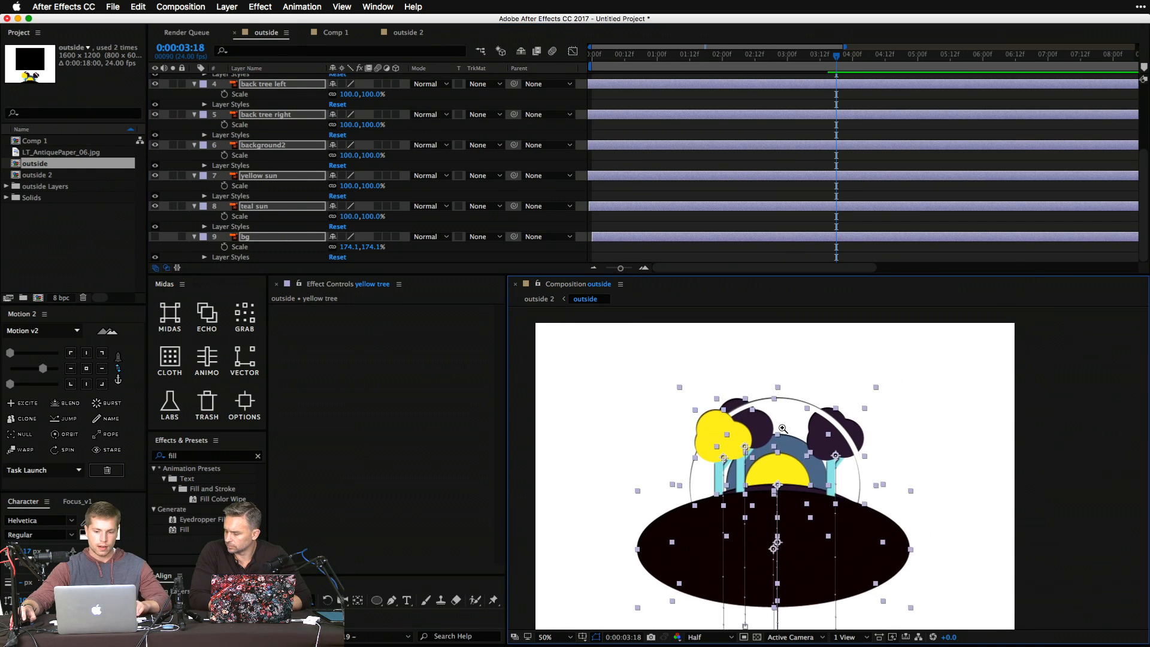
pyautogui.scroll(1, 769, 475)
pyautogui.moveTo(770, 474); pyautogui.dragTo(778, 424)
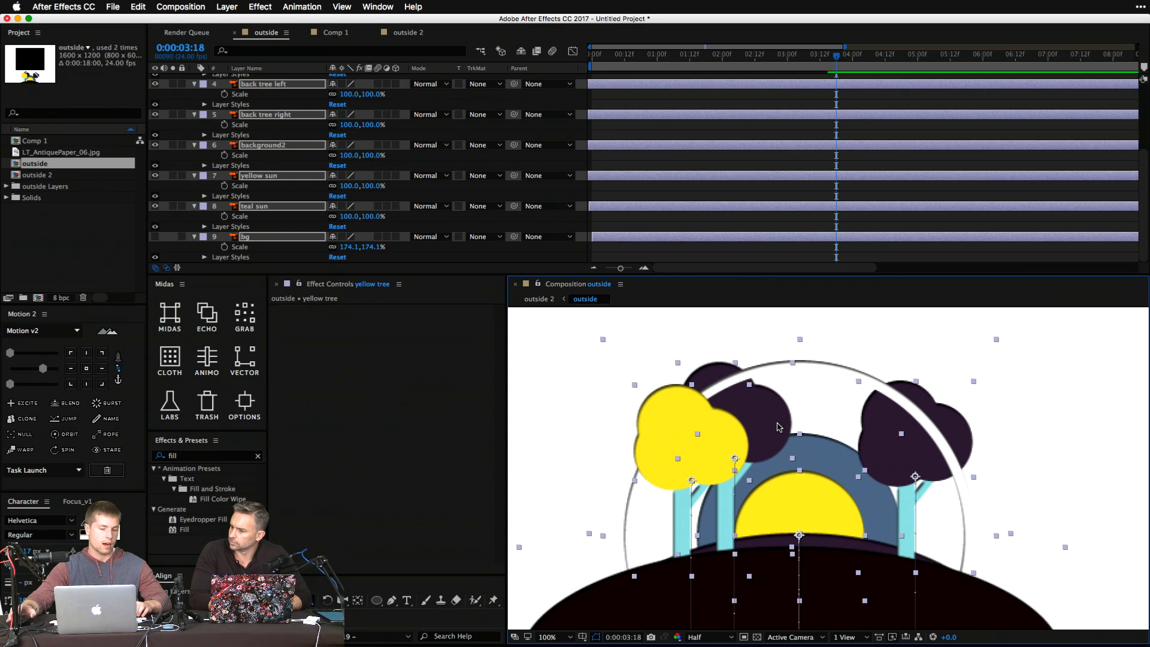
pyautogui.press('super+z')
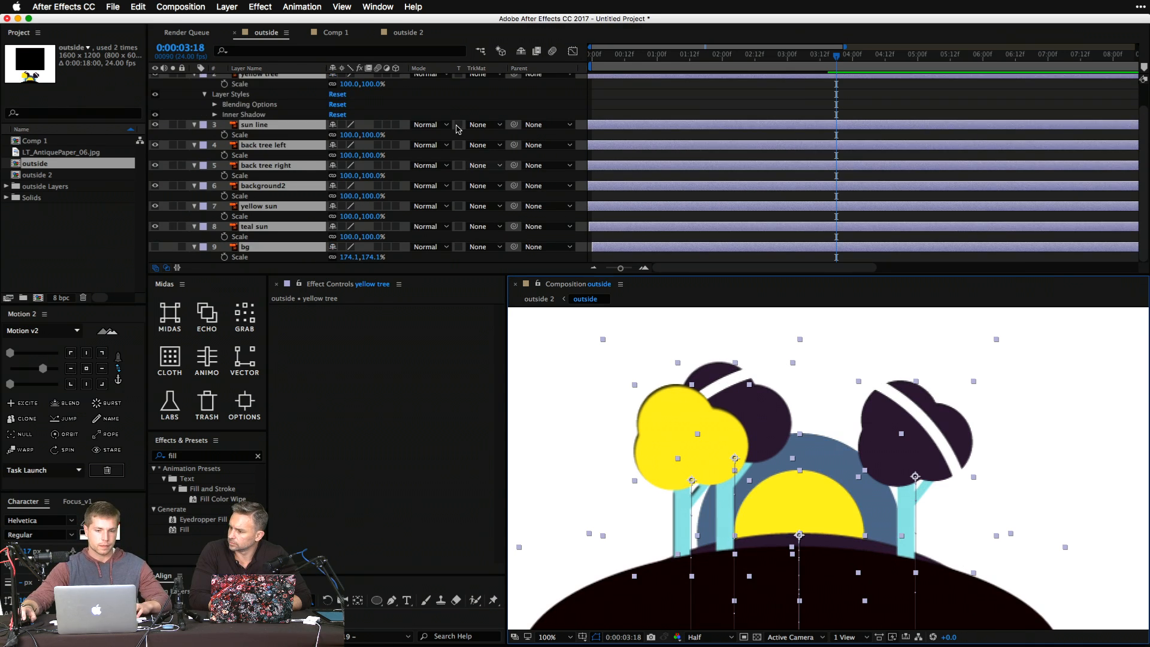
# Expand the yellow tree's Inner Shadow properties and set the composition preview resolution to Full, with the treetop in close-up.
pyautogui.click(204, 115)
pyautogui.click(213, 114)
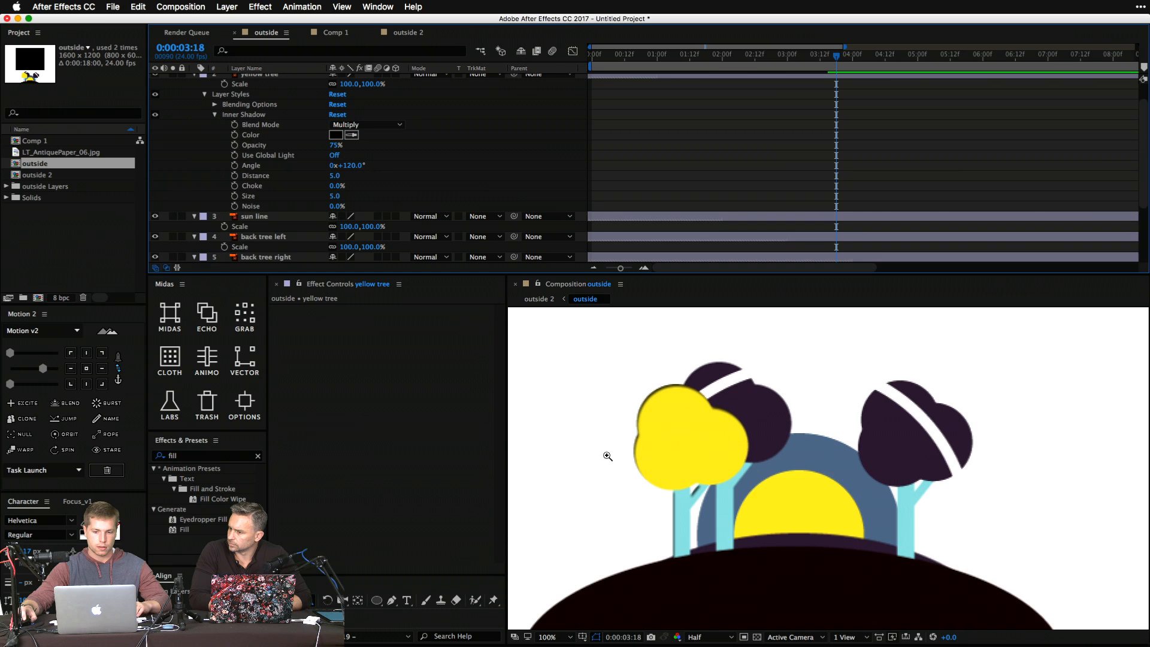
pyautogui.click(701, 448)
pyautogui.click(785, 470)
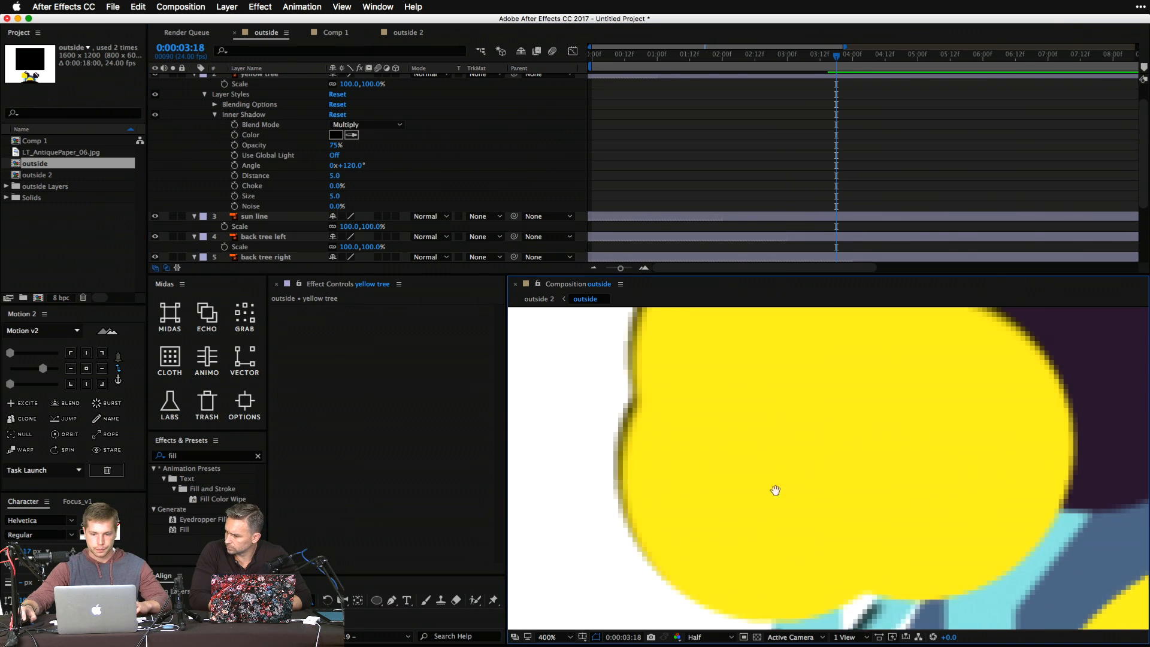
pyautogui.moveTo(775, 488); pyautogui.dragTo(703, 589)
pyautogui.click(707, 637)
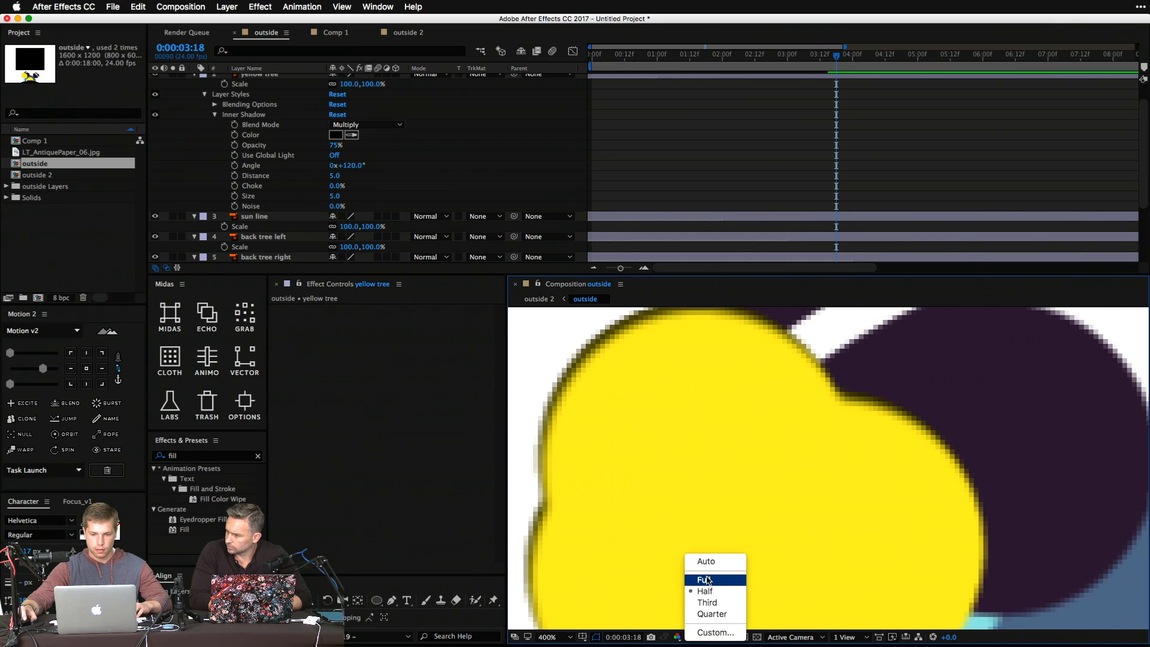
pyautogui.click(709, 580)
pyautogui.moveTo(671, 359); pyautogui.dragTo(682, 449)
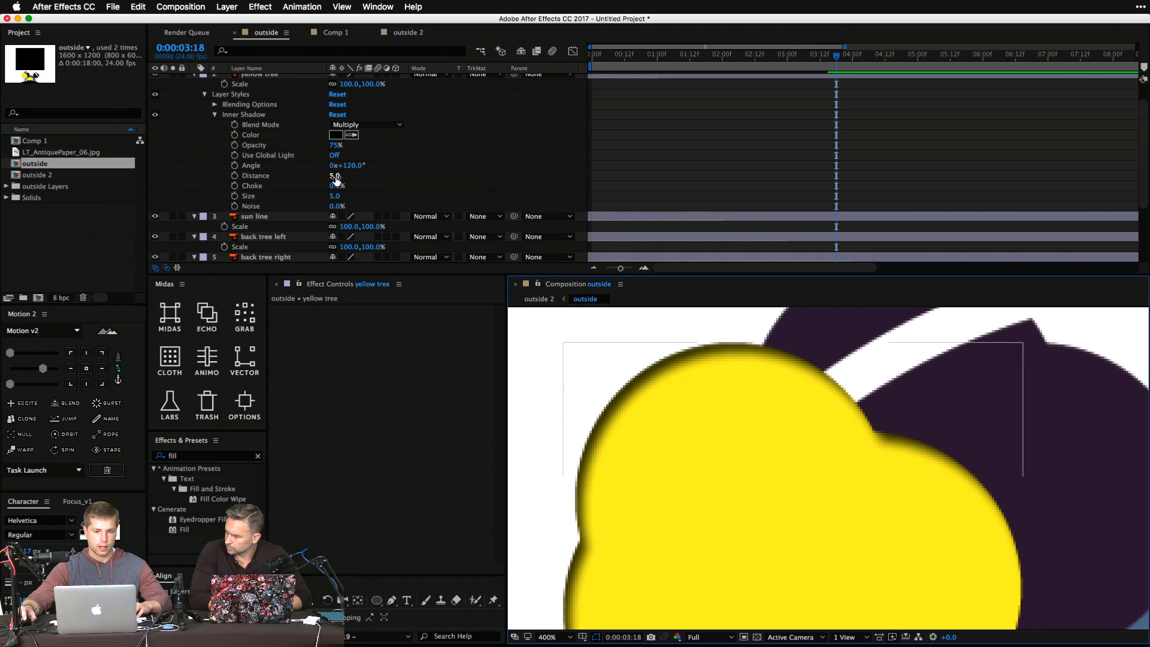
# Set the yellow tree's Inner Shadow distance to 59, size to 65 and noise to 30%.
pyautogui.moveTo(335, 179); pyautogui.dragTo(367, 179)
pyautogui.scroll(-2, 663, 364)
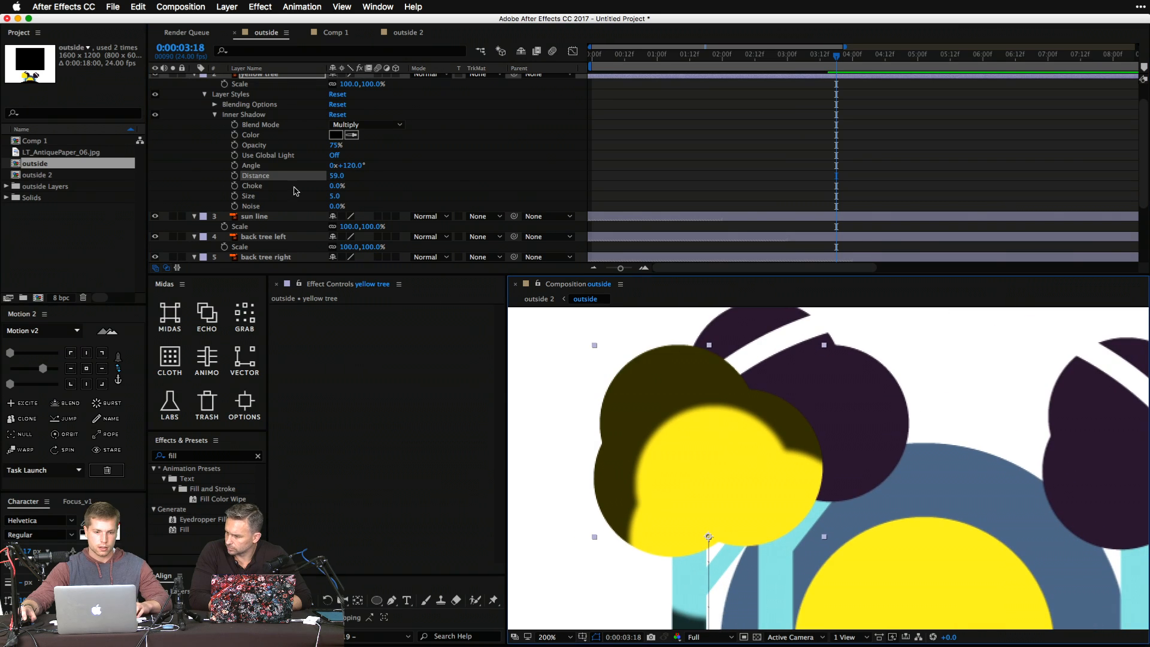
pyautogui.moveTo(337, 207); pyautogui.dragTo(394, 217)
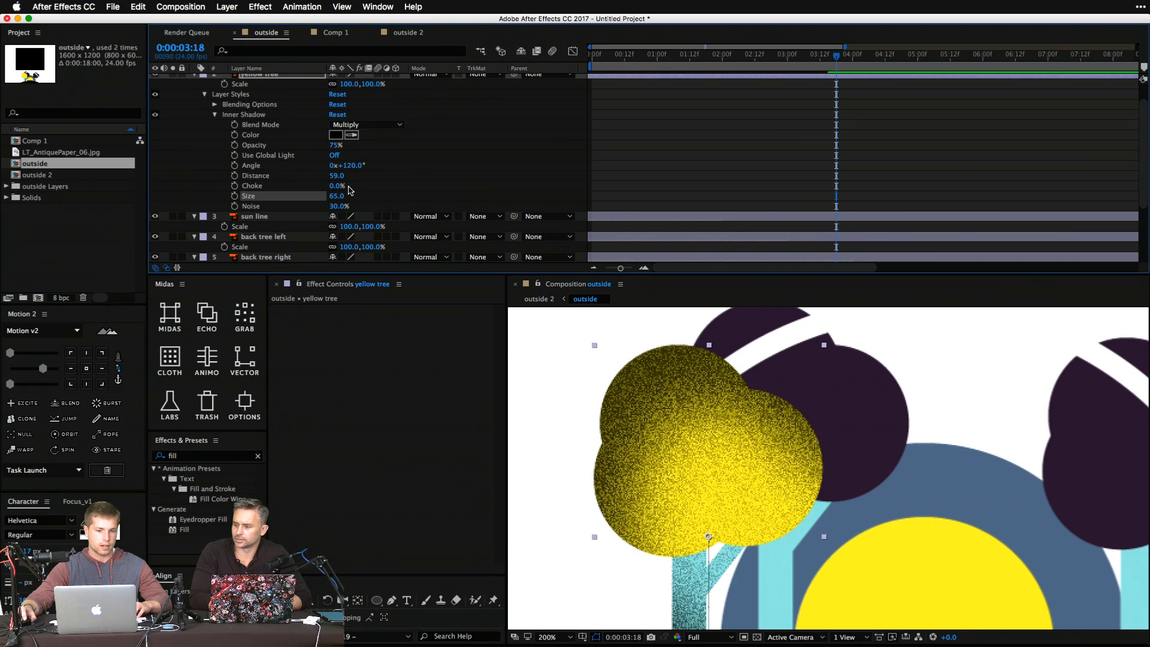
# Try Lighter Color as the Inner Shadow's blend mode, and change it to Soft Light.
pyautogui.click(366, 124)
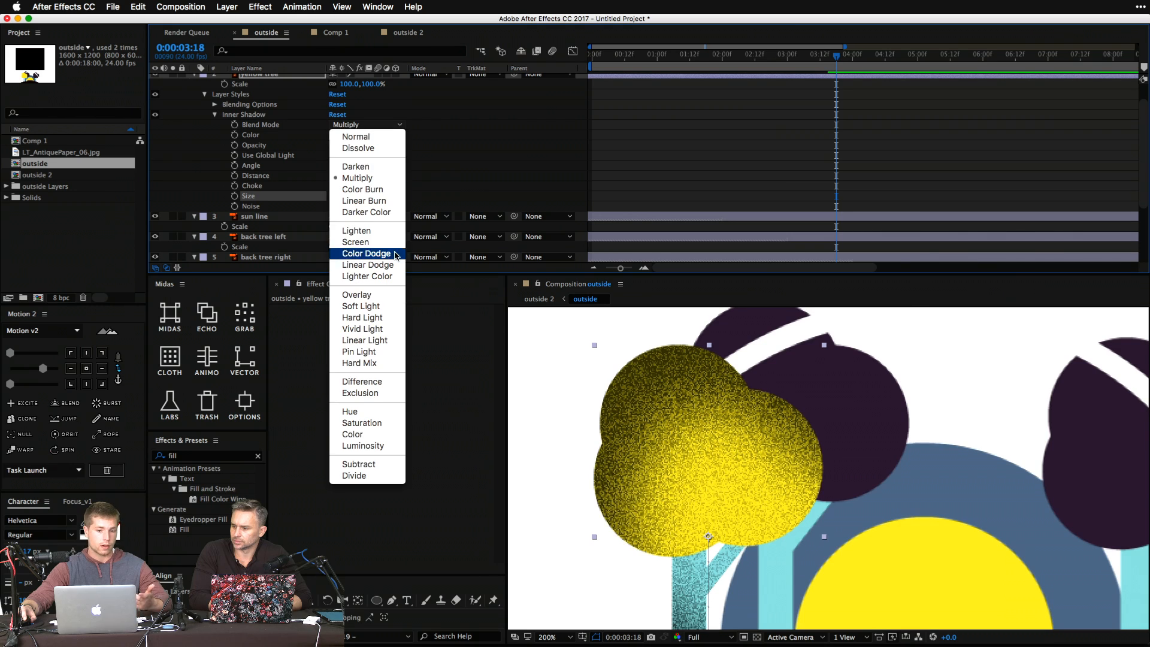
pyautogui.click(360, 276)
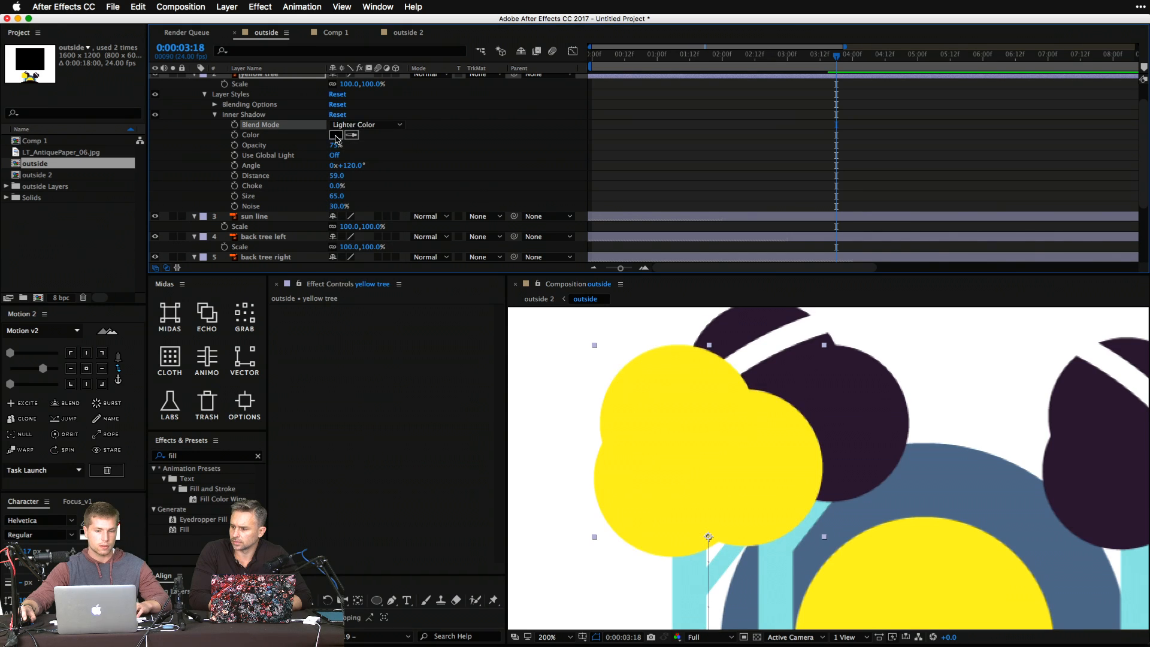
pyautogui.click(353, 124)
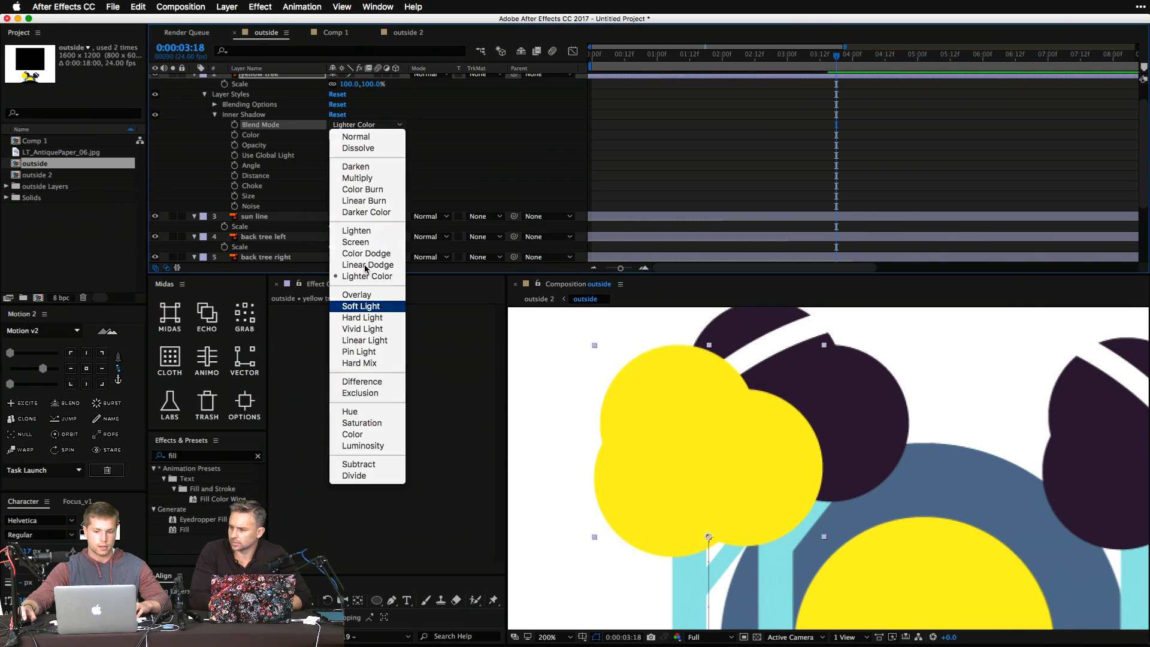
pyautogui.click(383, 312)
# Set the yellow tree's Inner Shadow color to a coral red and its blend mode to Normal.
pyautogui.click(335, 135)
pyautogui.moveTo(257, 227); pyautogui.dragTo(199, 217)
pyautogui.click(370, 221)
pyautogui.click(359, 125)
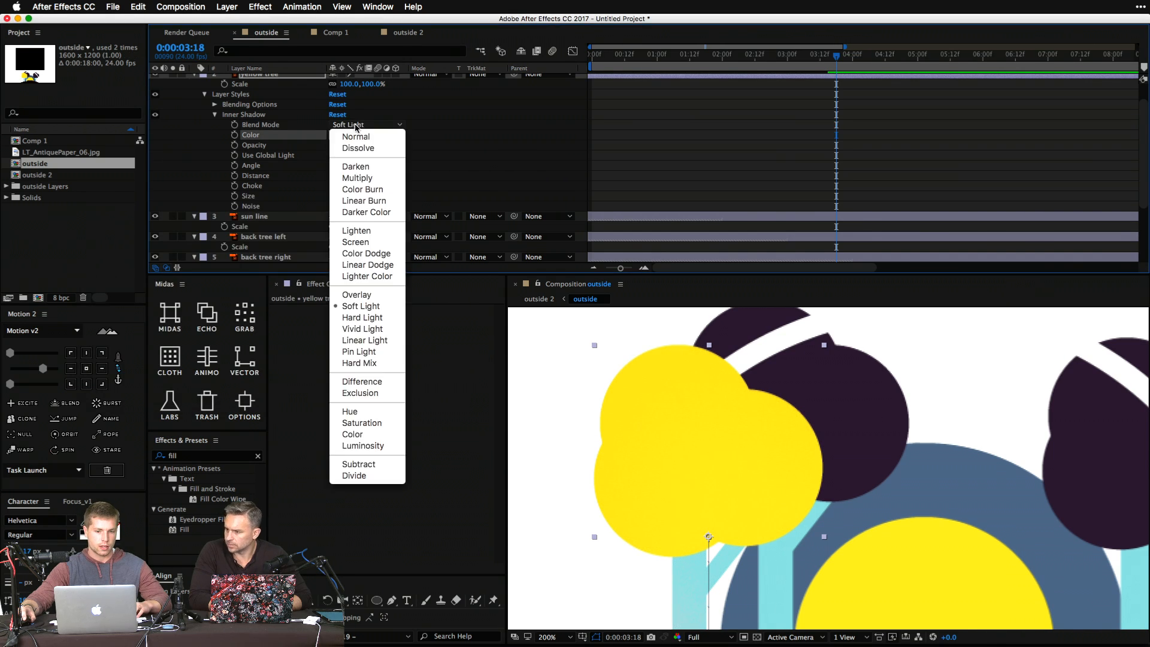
pyautogui.click(356, 137)
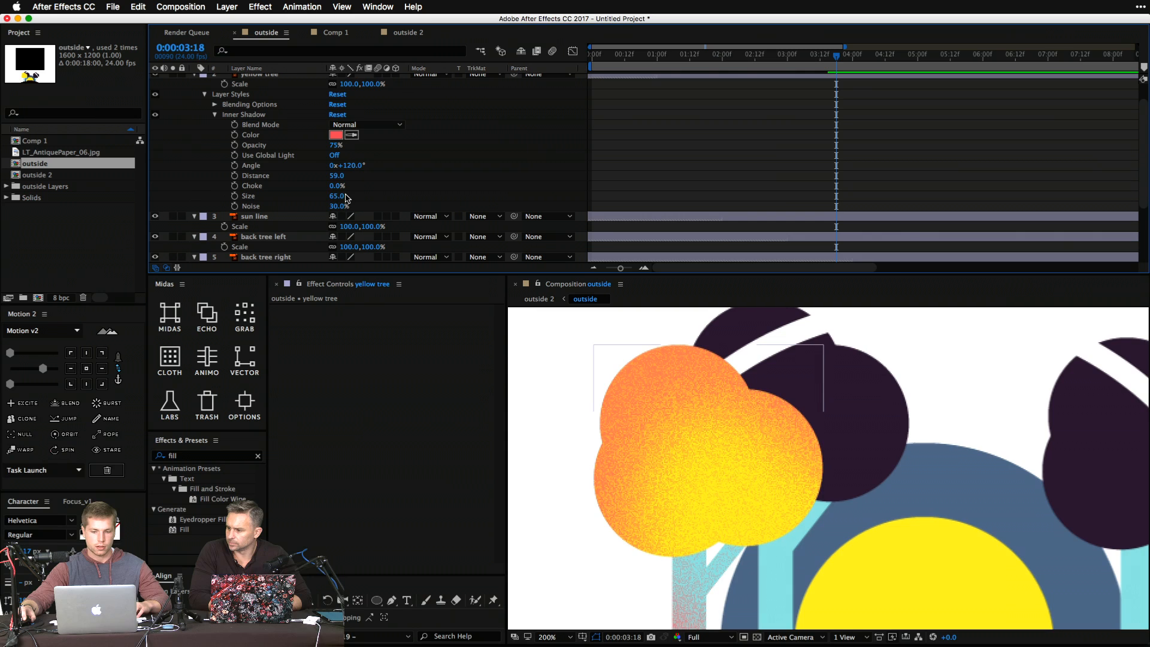
# Copy the yellow tree's Inner Shadow style and paste it onto all layers of the outside composition, with the whole scene in view.
pyautogui.click(251, 113)
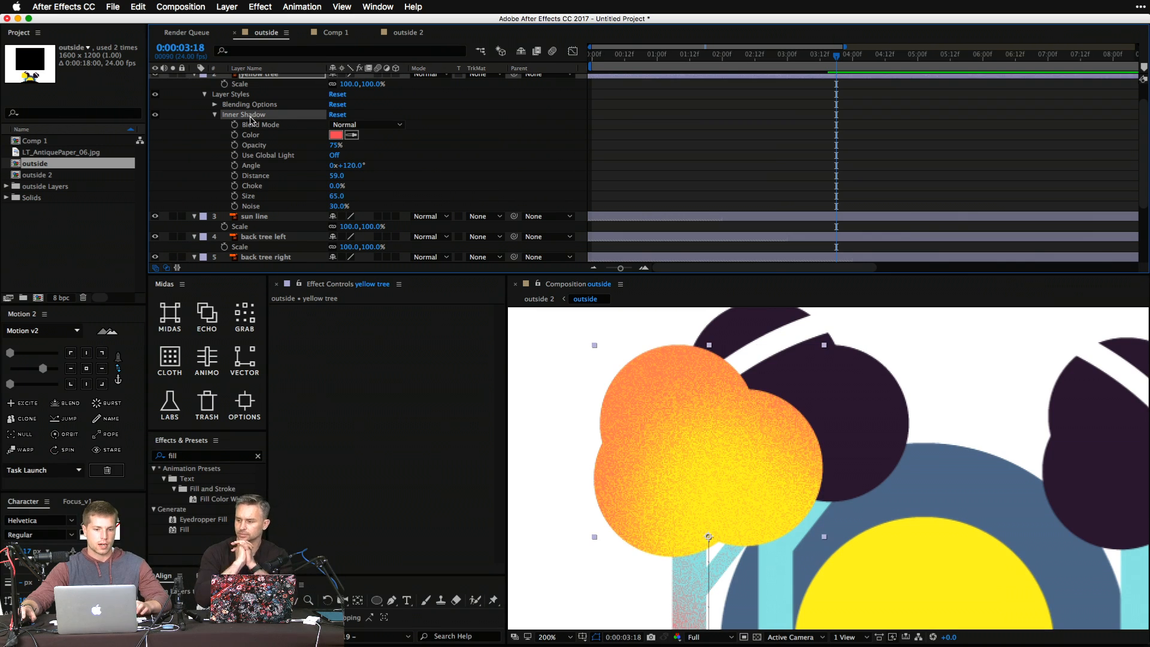
pyautogui.scroll(1, 260, 130)
pyautogui.click(194, 99)
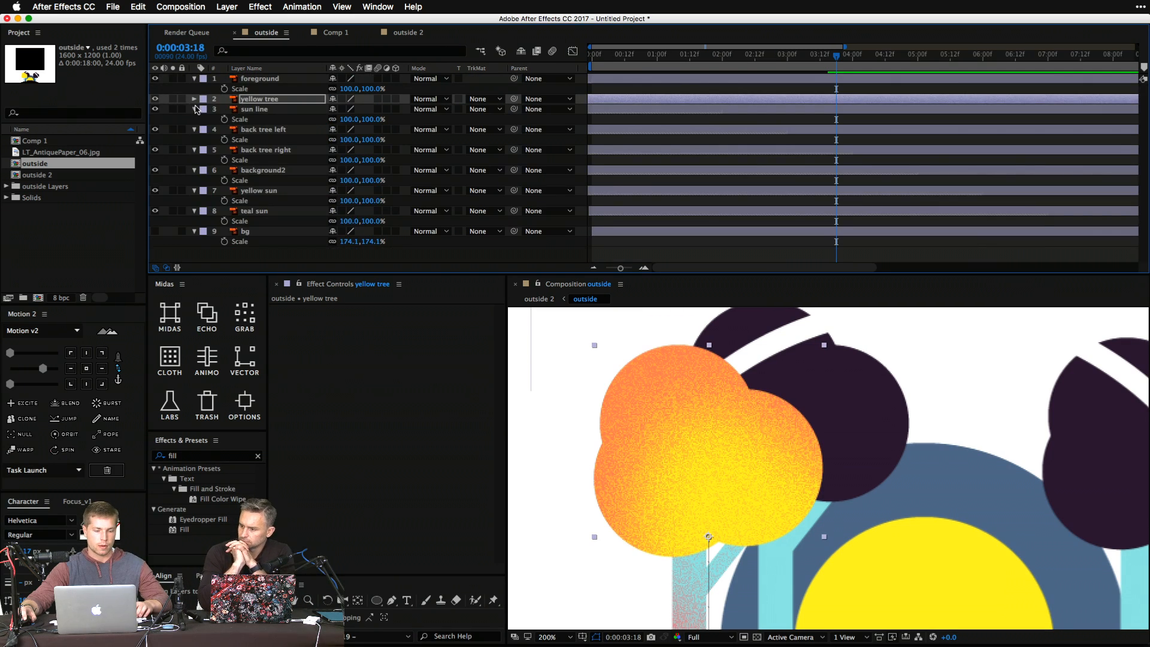
pyautogui.press('super+a')
pyautogui.press('super+v')
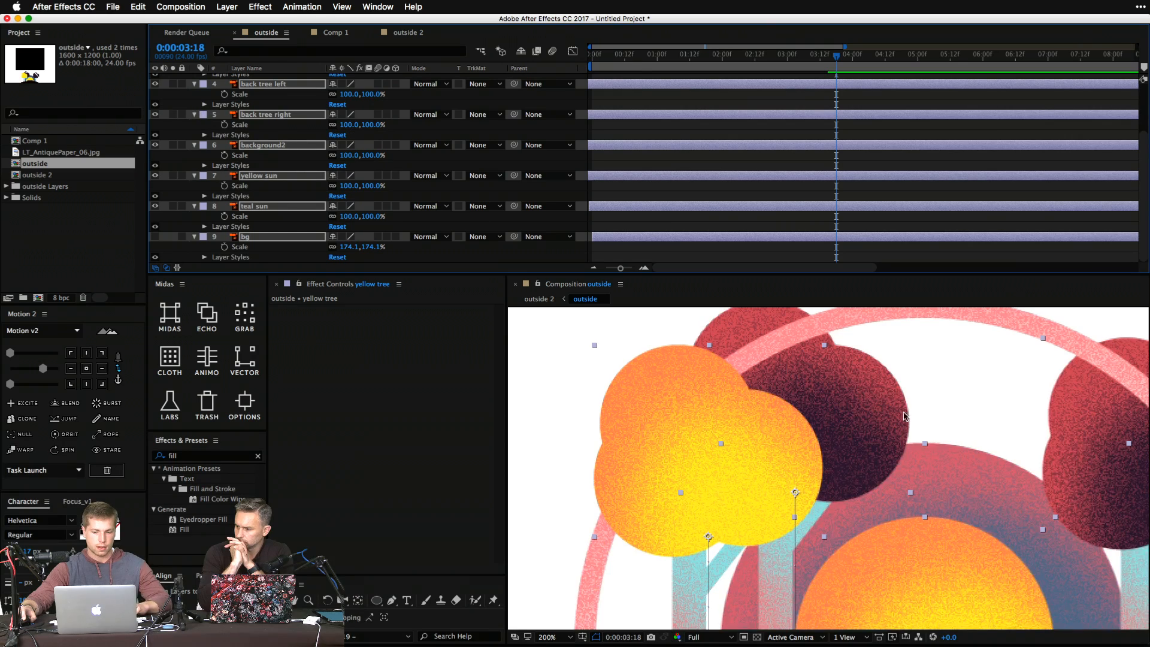
pyautogui.keyDown('alt'); pyautogui.click(965, 496); pyautogui.keyUp('alt')
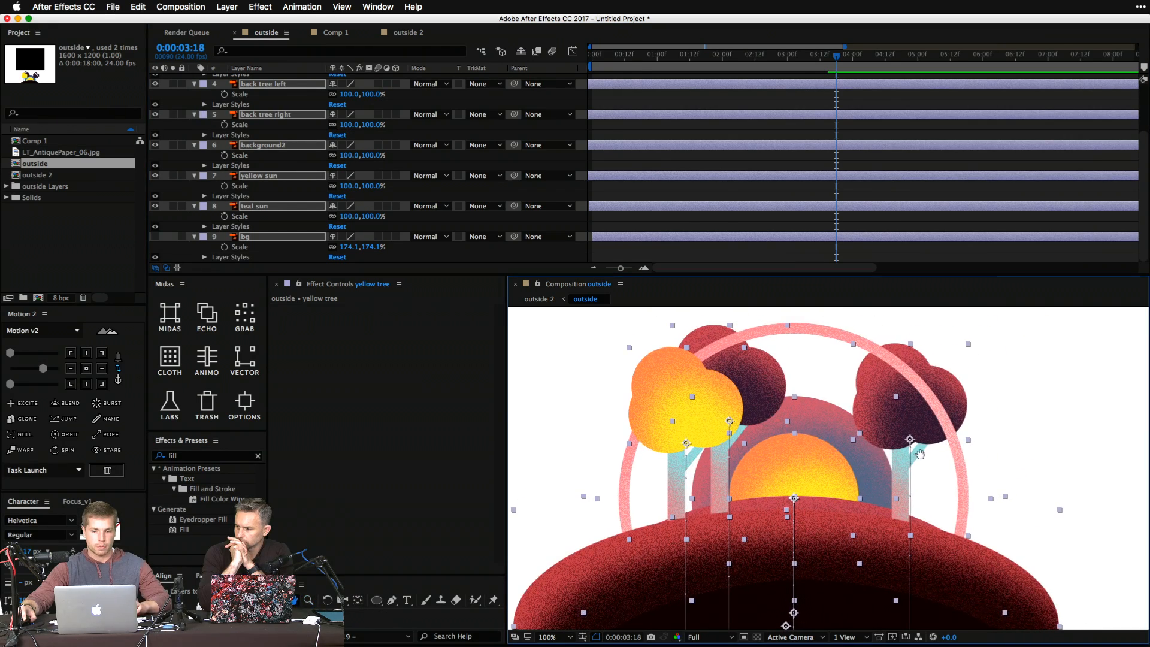
# Open the outside 2 composition and examine the shaded scene with the paper texture applied.
pyautogui.click(539, 299)
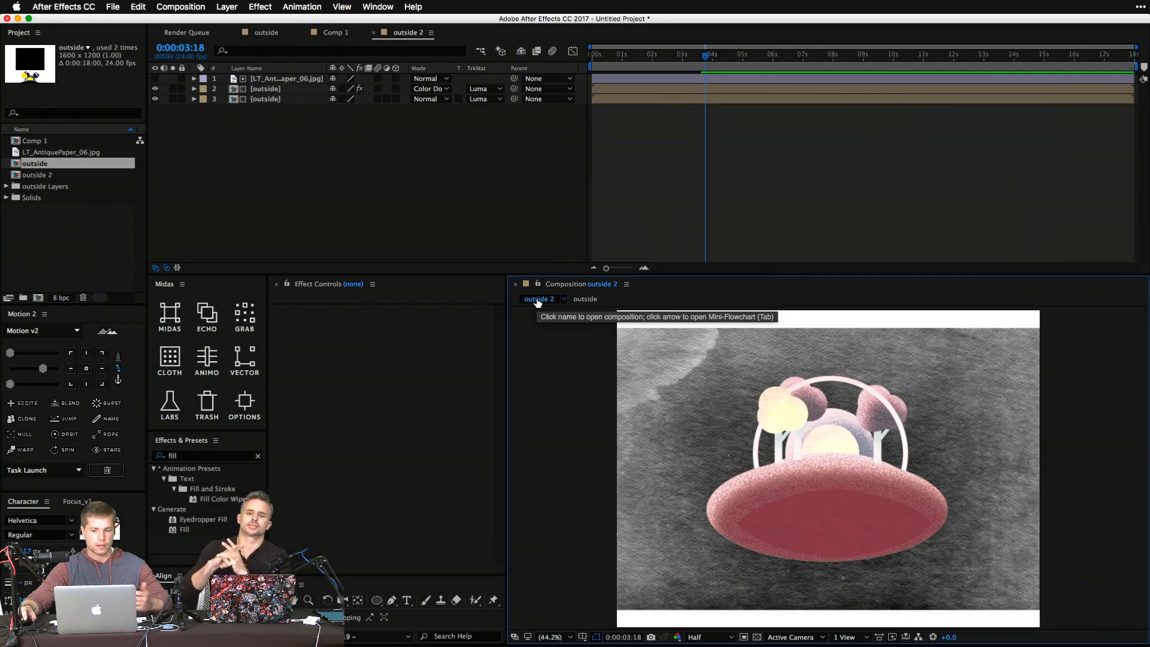
pyautogui.press('z')
pyautogui.click(826, 457)
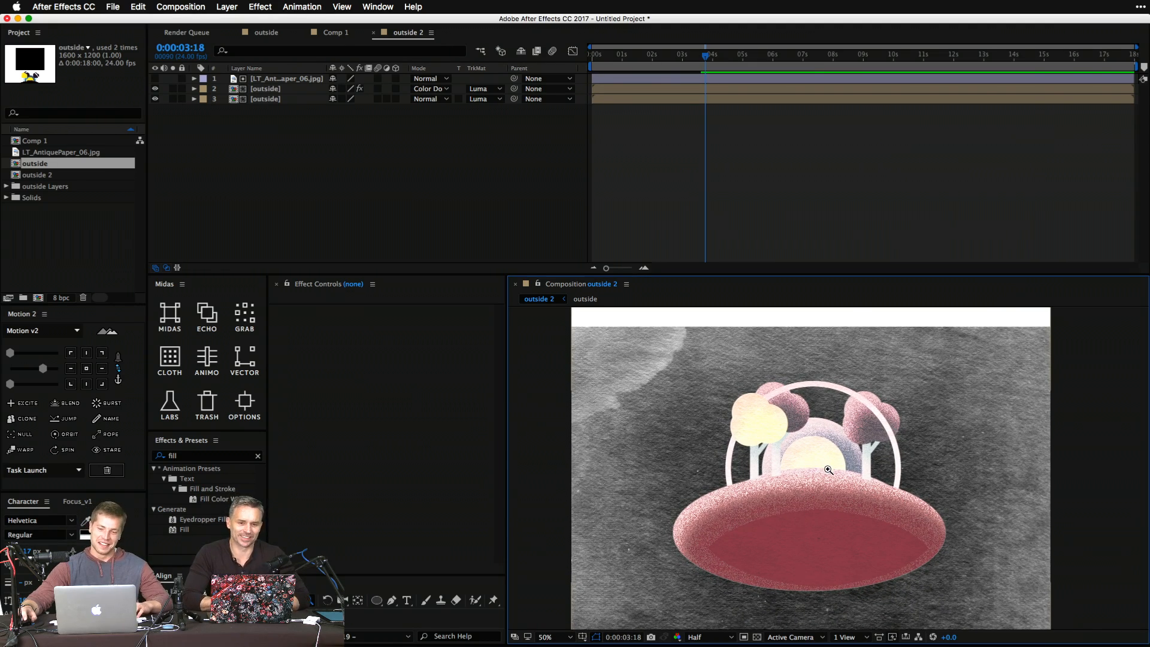
pyautogui.click(828, 471)
pyautogui.moveTo(818, 510); pyautogui.dragTo(782, 557)
pyautogui.keyDown('alt'); pyautogui.click(788, 483); pyautogui.keyUp('alt')
pyautogui.moveTo(768, 481); pyautogui.dragTo(728, 464)
# Play a short preview of outside 2 and inspect the shading grain on the trees and ground up close.
pyautogui.press('space')
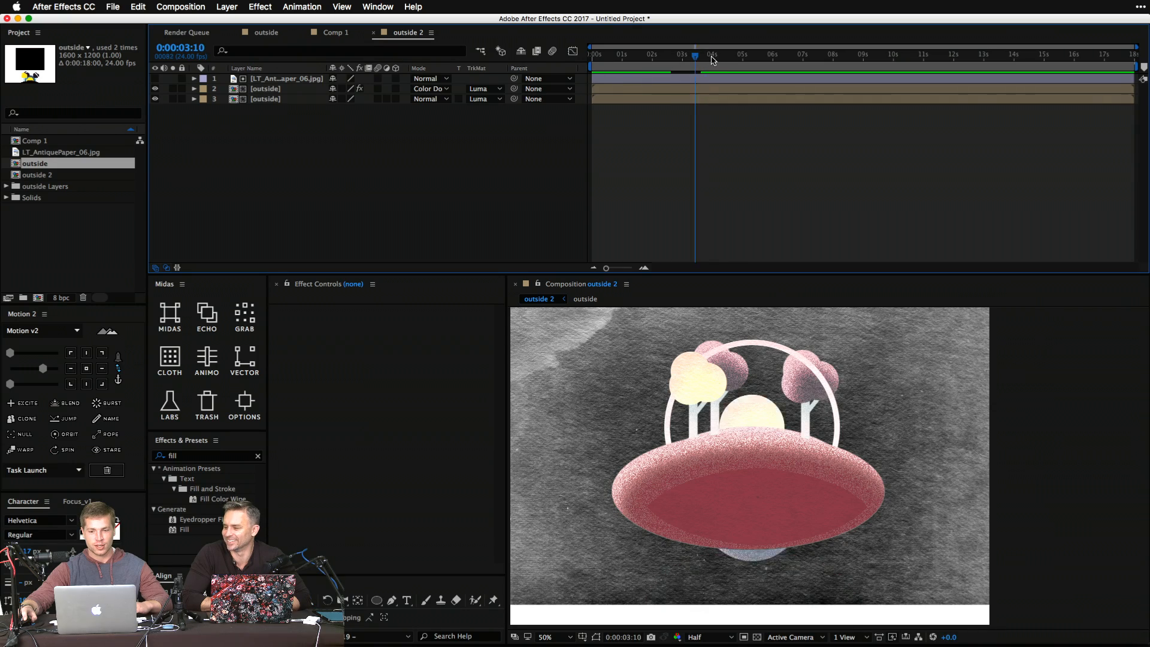
pyautogui.press('space')
pyautogui.press('z')
pyautogui.click(756, 373)
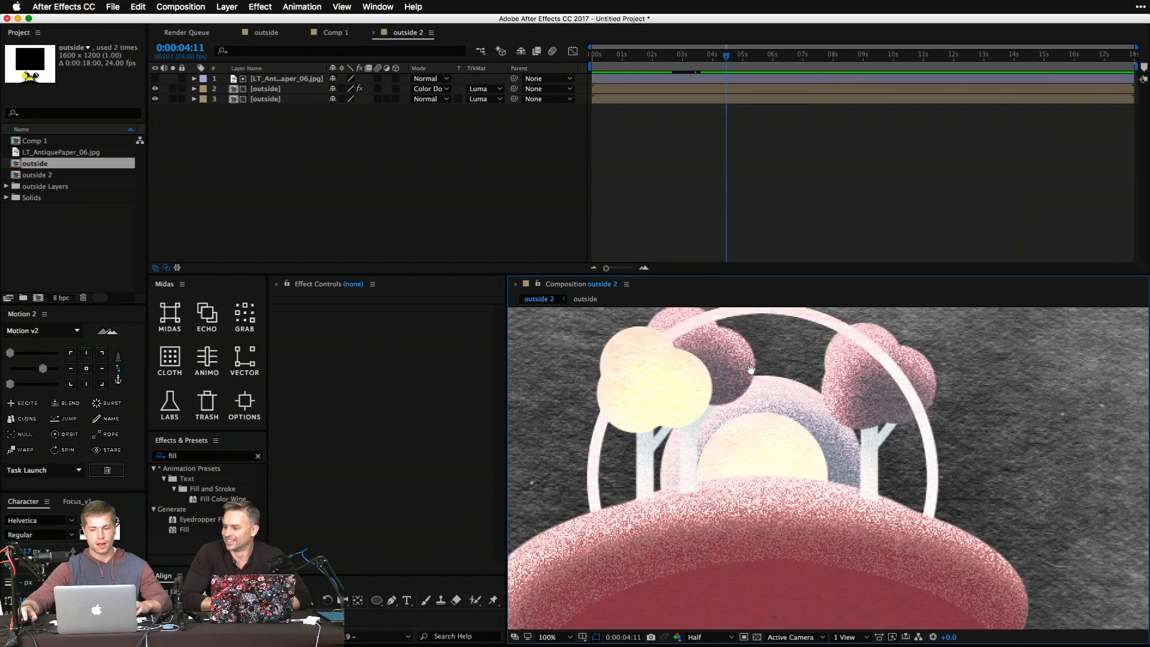
pyautogui.keyDown('alt'); pyautogui.click(815, 435); pyautogui.keyUp('alt')
pyautogui.moveTo(806, 460); pyautogui.dragTo(789, 442)
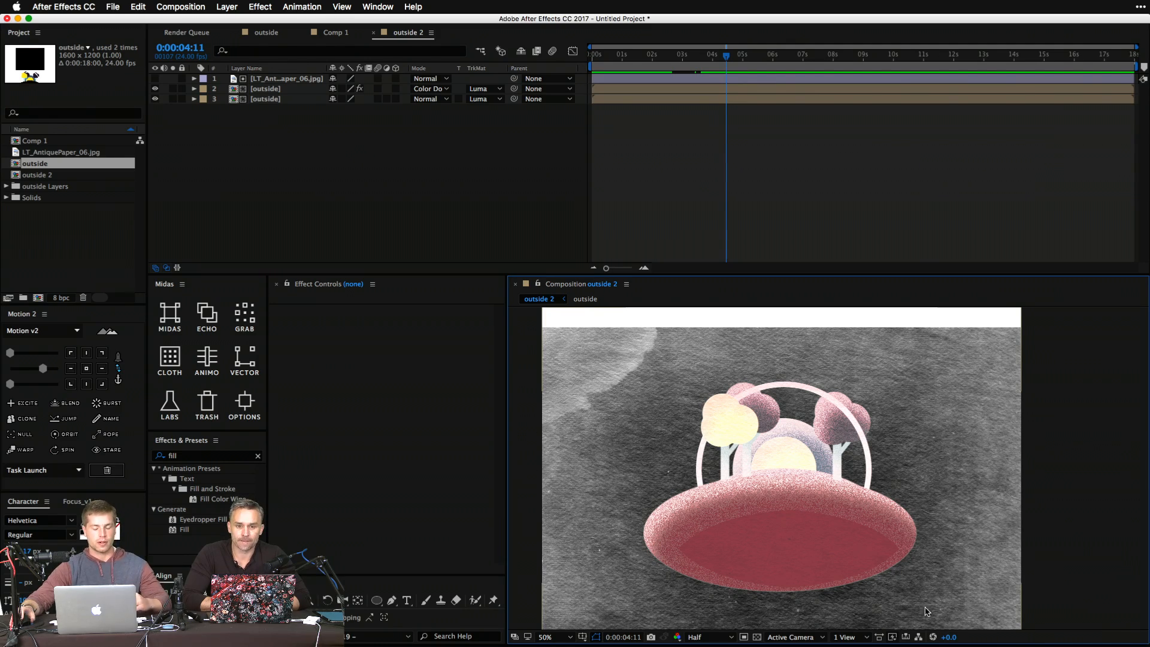
# Switch to Illustrator to view the flat outside.ai artwork, and return to After Effects.
pyautogui.hotkey('ctrl', 'Up')
pyautogui.click(406, 244)
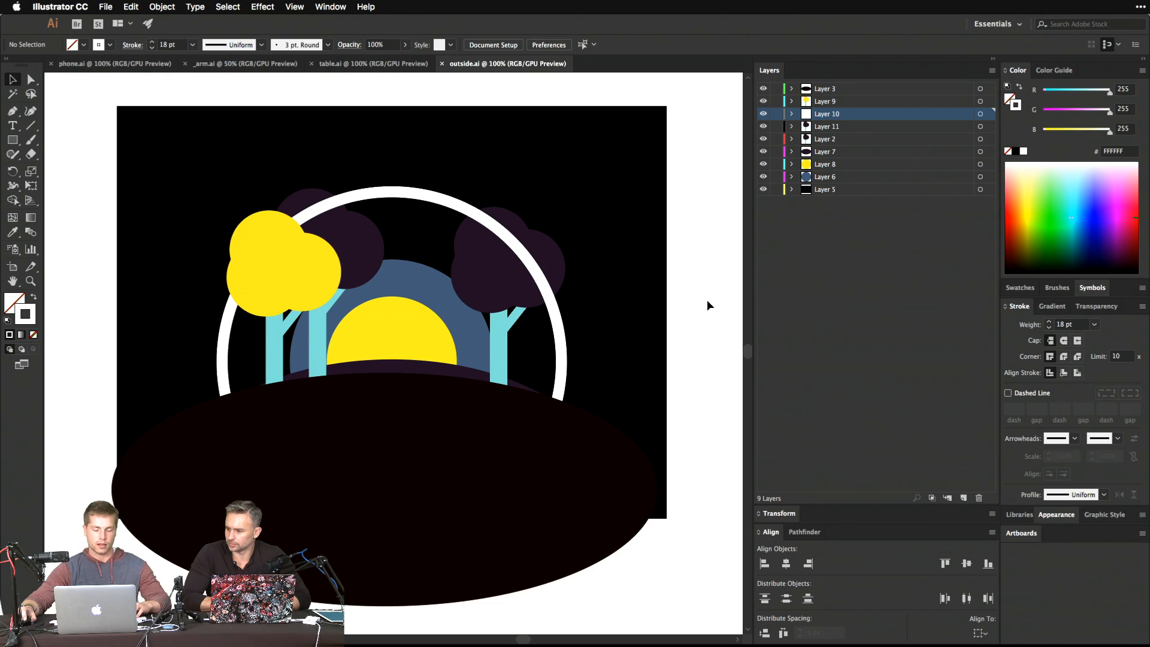
pyautogui.hotkey('ctrl', 'Up')
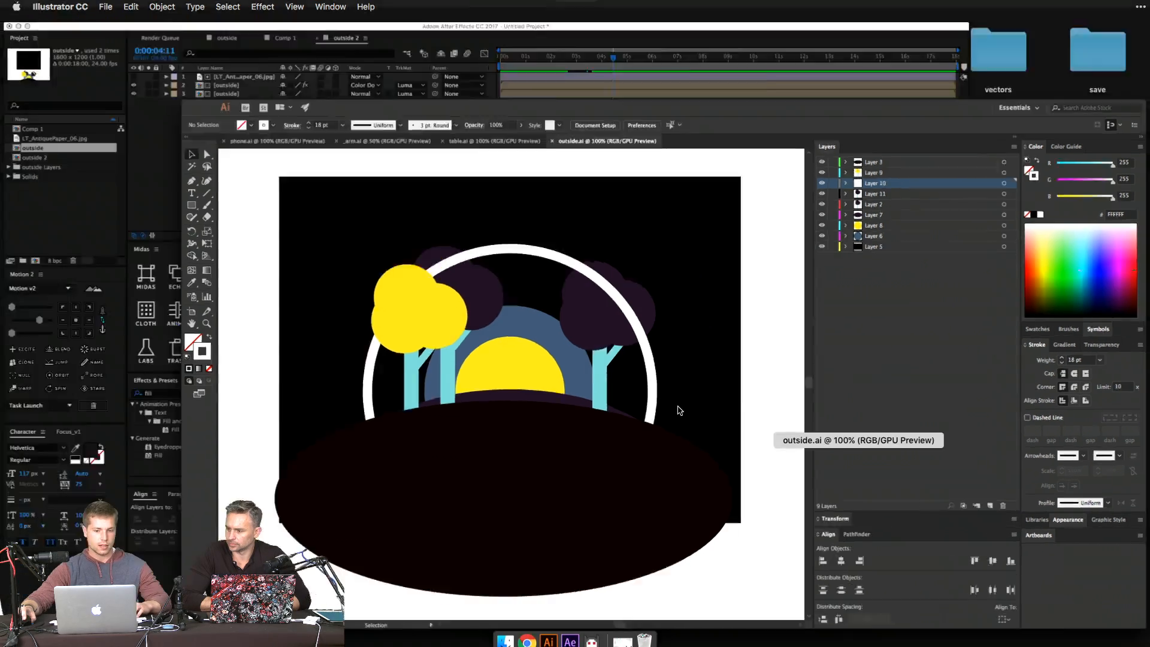
pyautogui.click(490, 212)
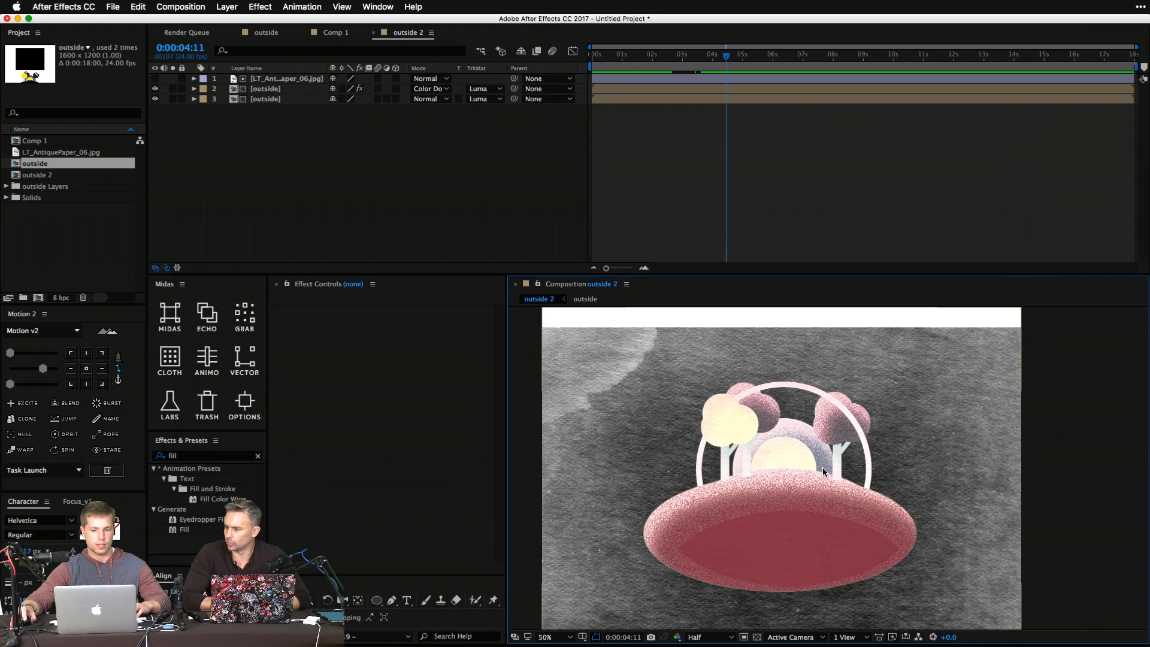
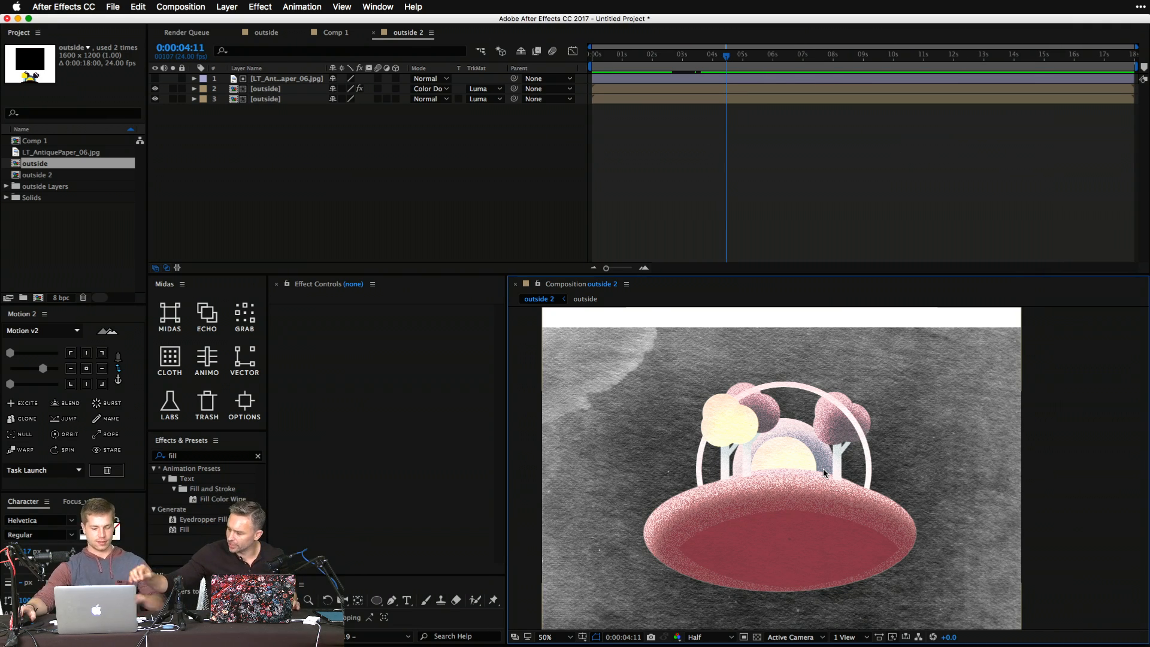
# Maximize the outside 2 composition view, examine the noise texture in close-up, and restore the workspace layout.
pyautogui.press('`')
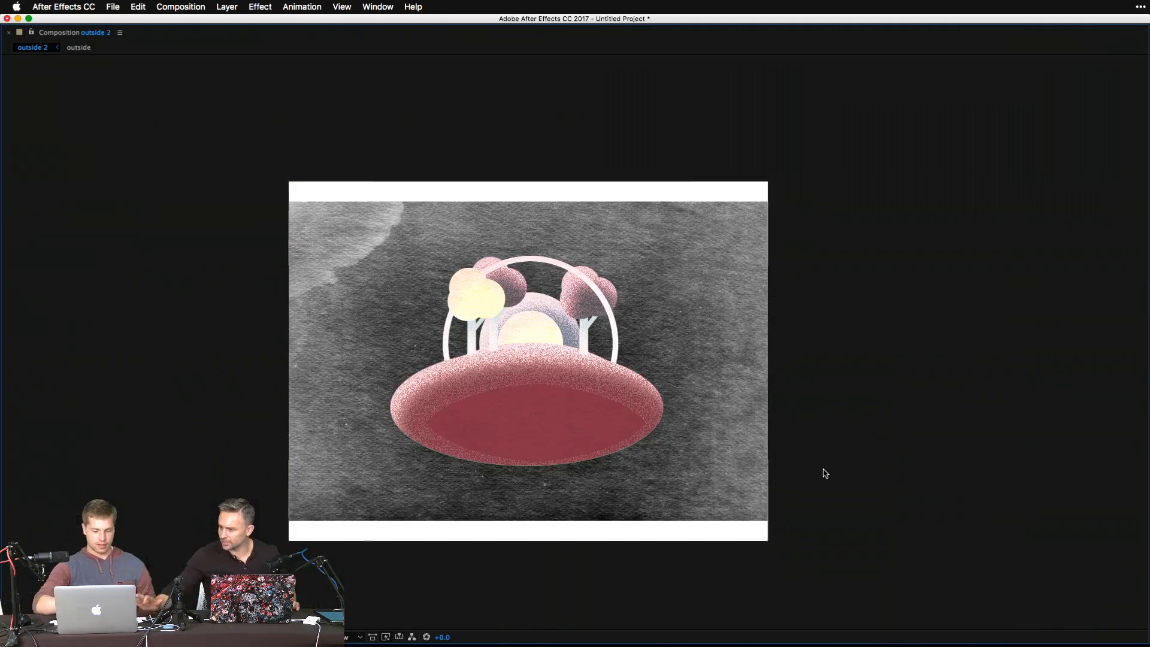
pyautogui.press('.')
pyautogui.press('.')
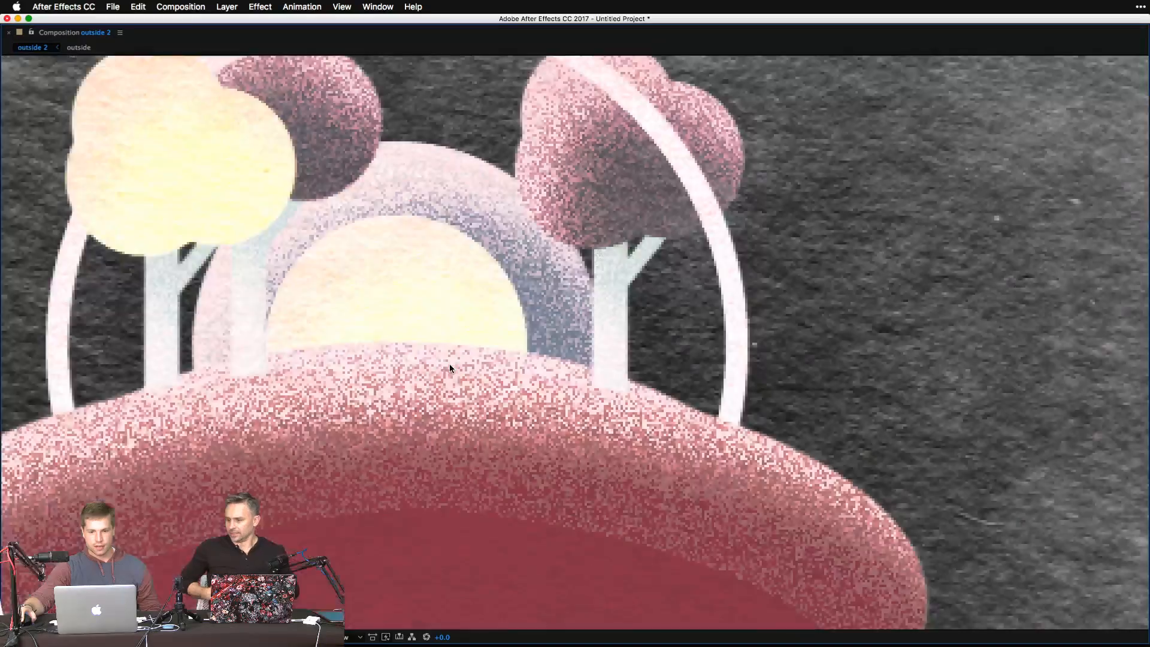
pyautogui.press(',')
pyautogui.press(',')
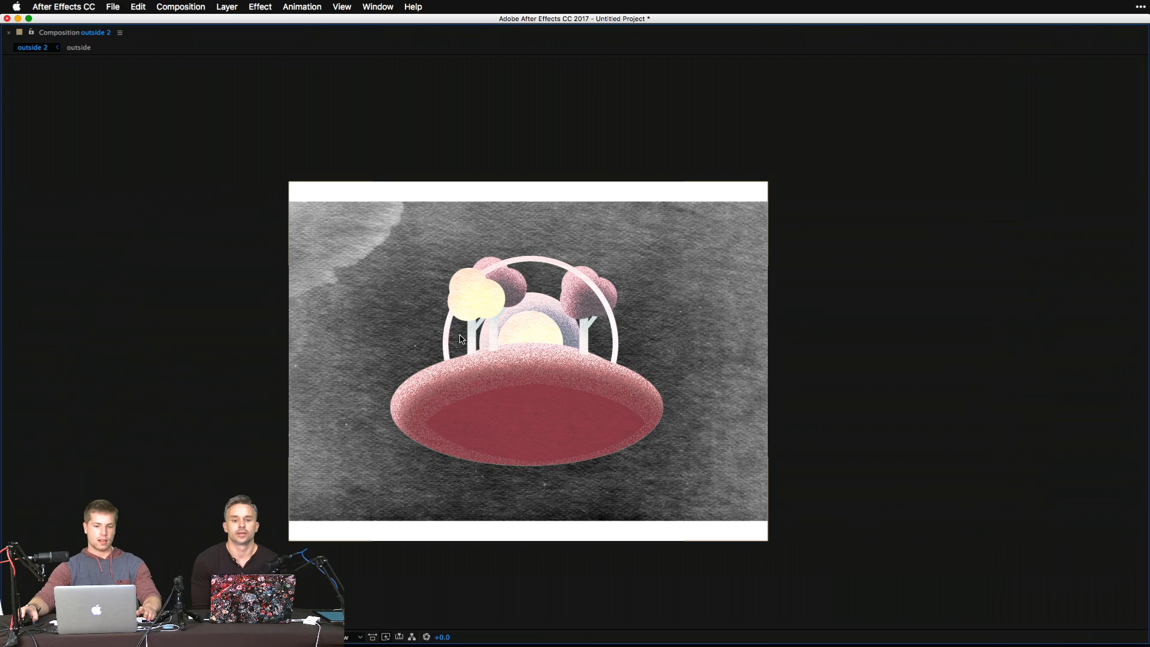
pyautogui.press('`')
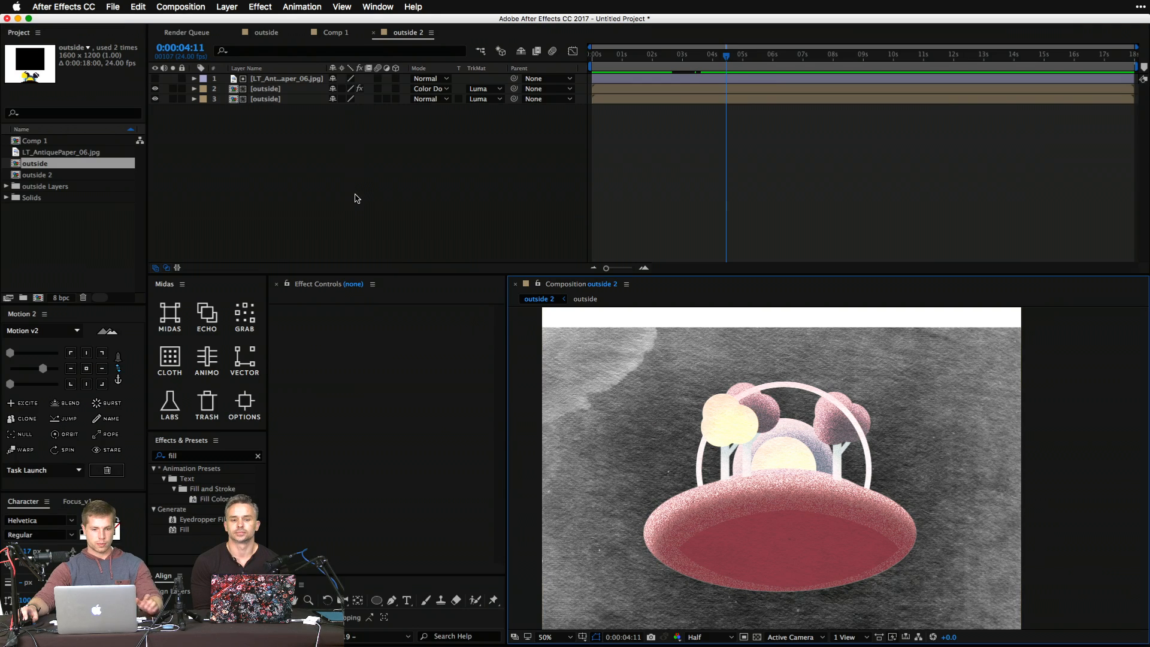
# Hide the Color Dodge copy of the outside layer in outside 2, keeping the lower outside layer visible.
pyautogui.moveTo(810, 505); pyautogui.dragTo(786, 454)
pyautogui.press('z')
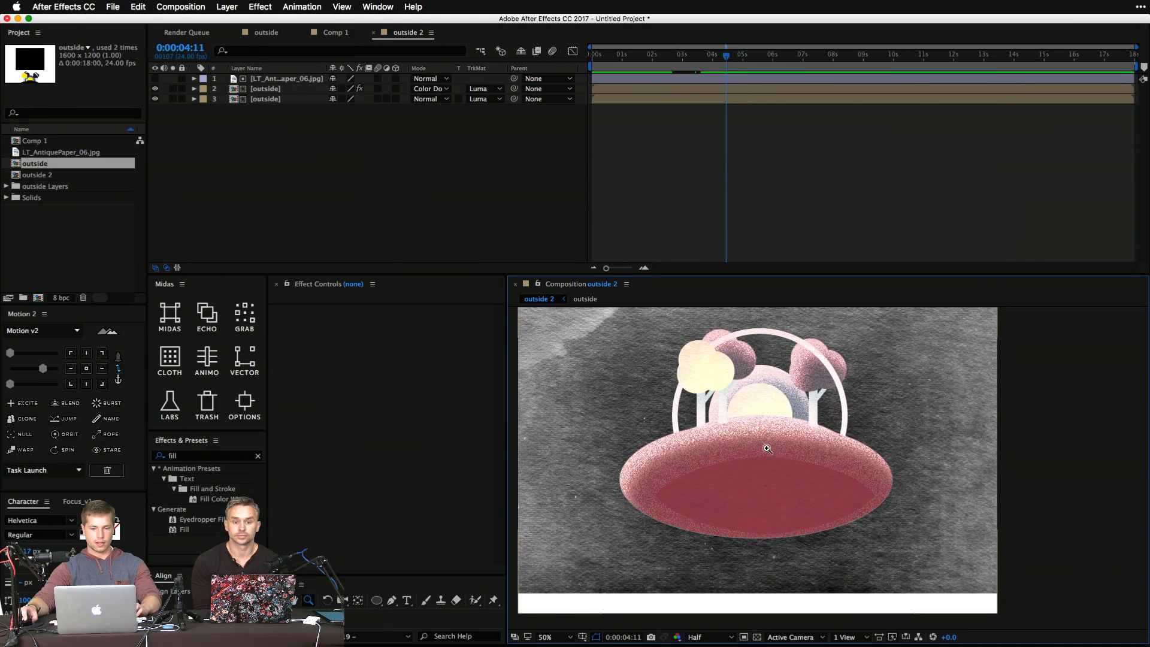
pyautogui.press('v')
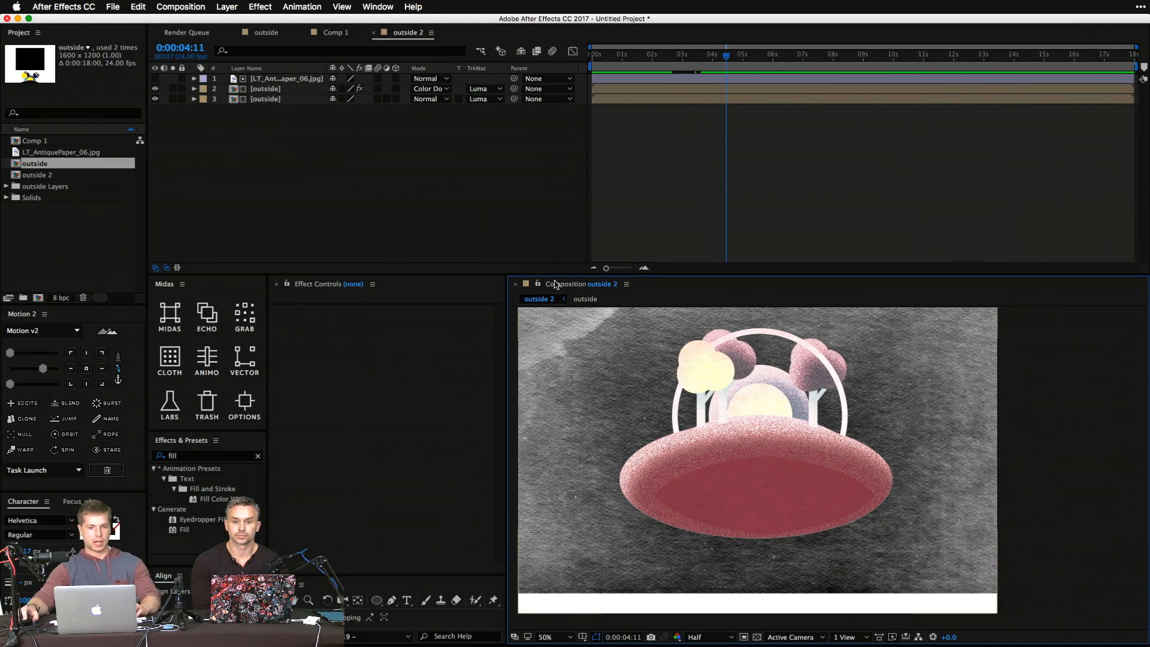
pyautogui.click(267, 90)
pyautogui.click(265, 99)
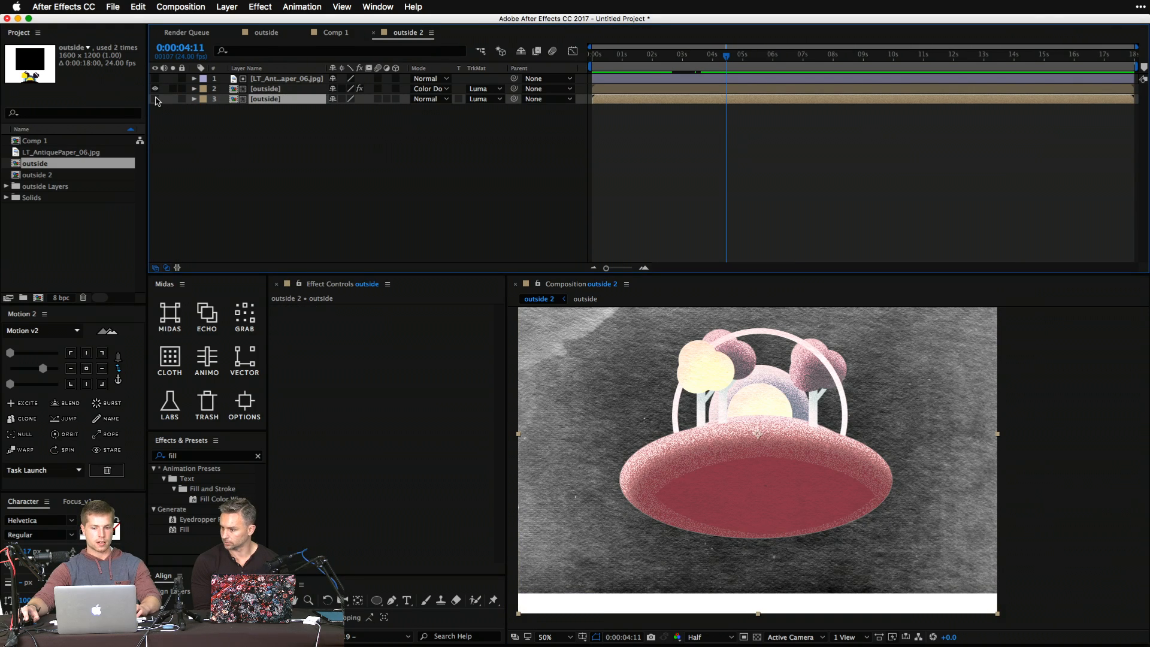
pyautogui.click(155, 99)
pyautogui.click(155, 89)
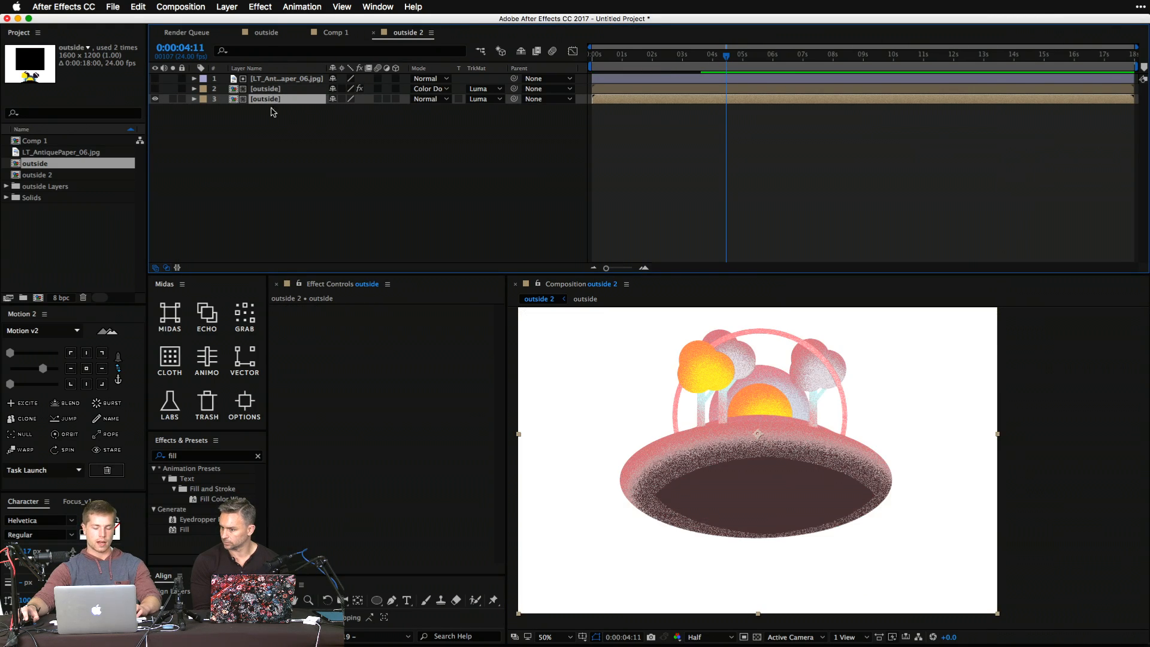
# Add a Stroke layer style to the lower outside layer and set its size to 10.8.
pyautogui.rightClick(282, 99)
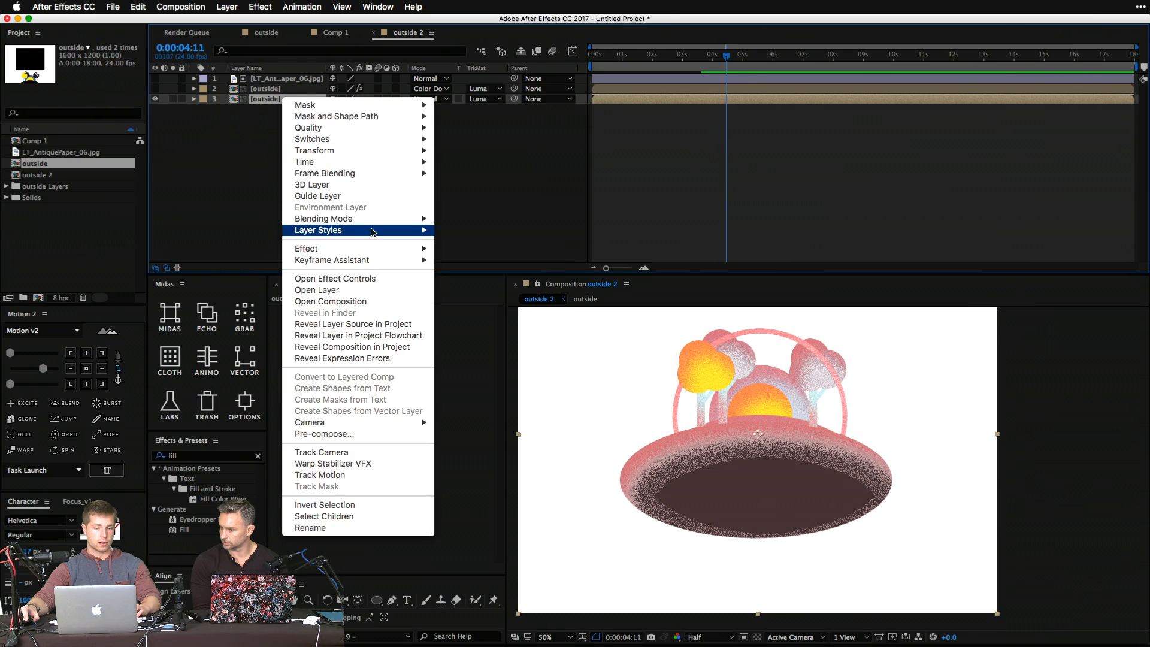
pyautogui.moveTo(374, 232)
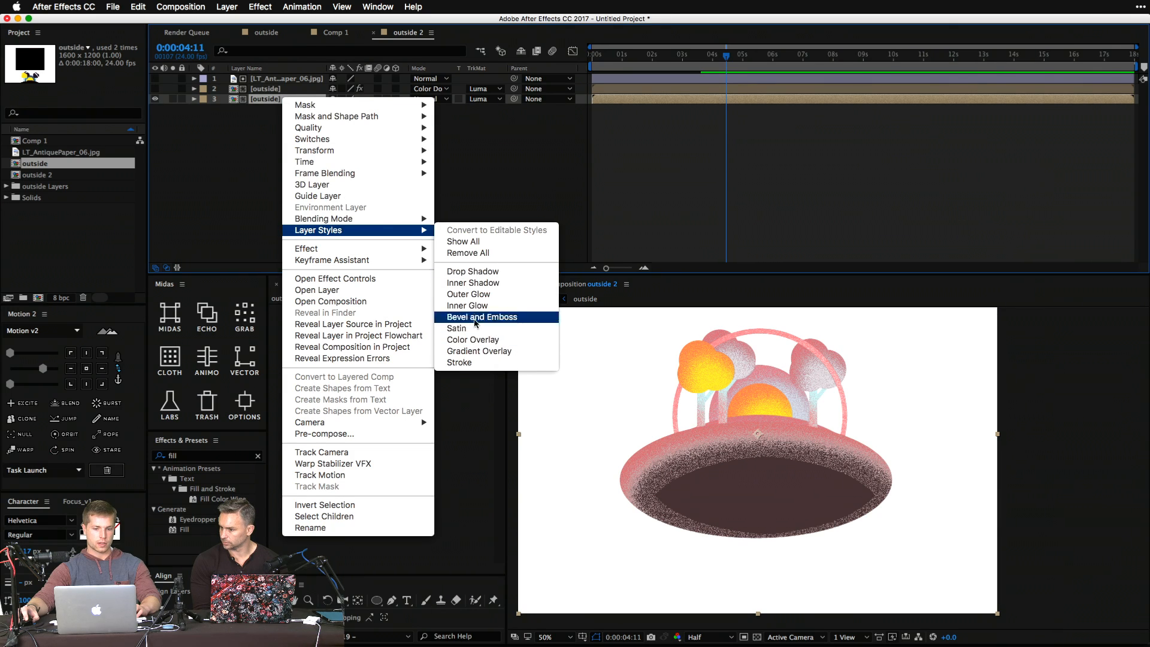
pyautogui.click(476, 363)
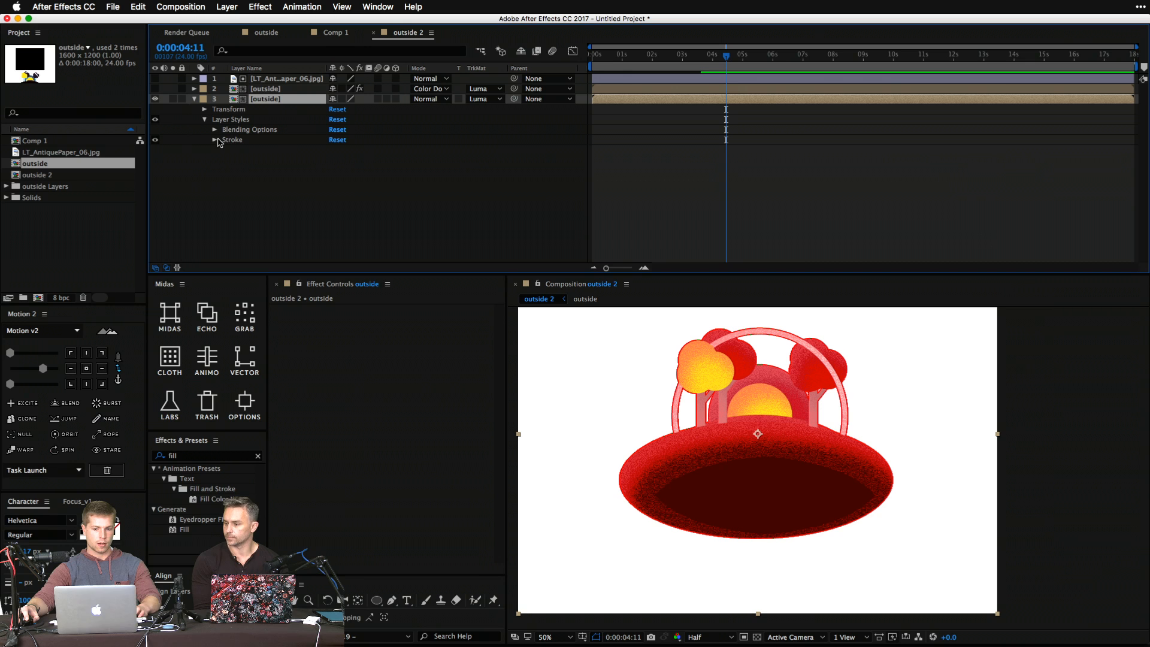
pyautogui.click(212, 141)
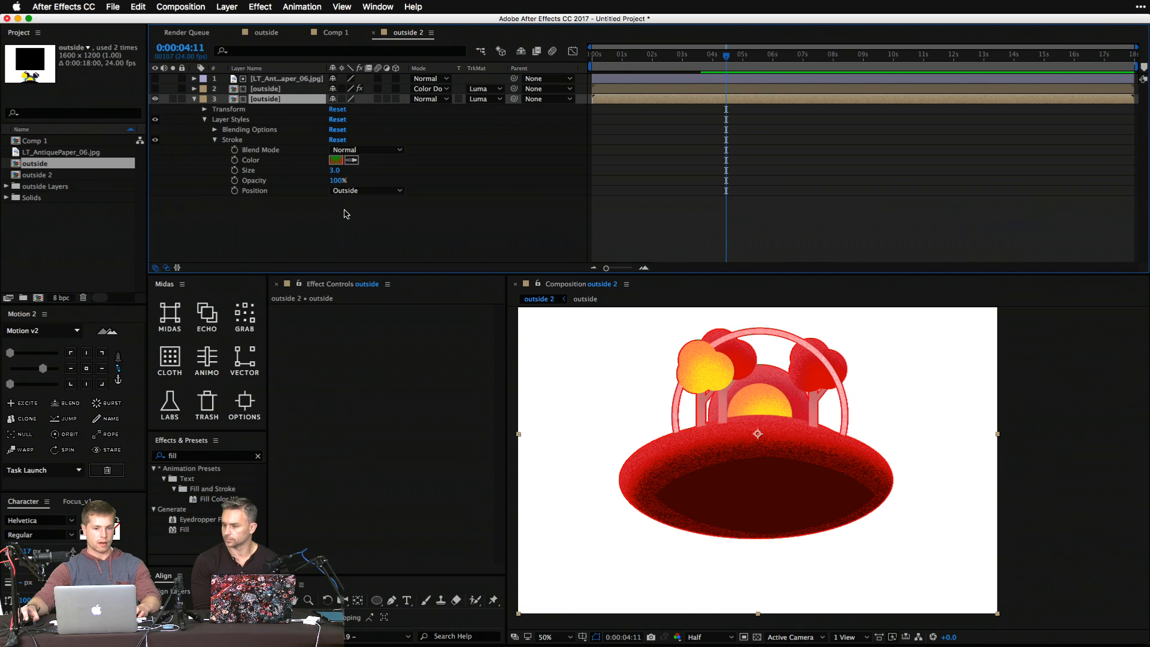
pyautogui.moveTo(336, 170); pyautogui.dragTo(366, 175)
# Set the lower outside layer's Stroke color to a bright blue.
pyautogui.click(335, 159)
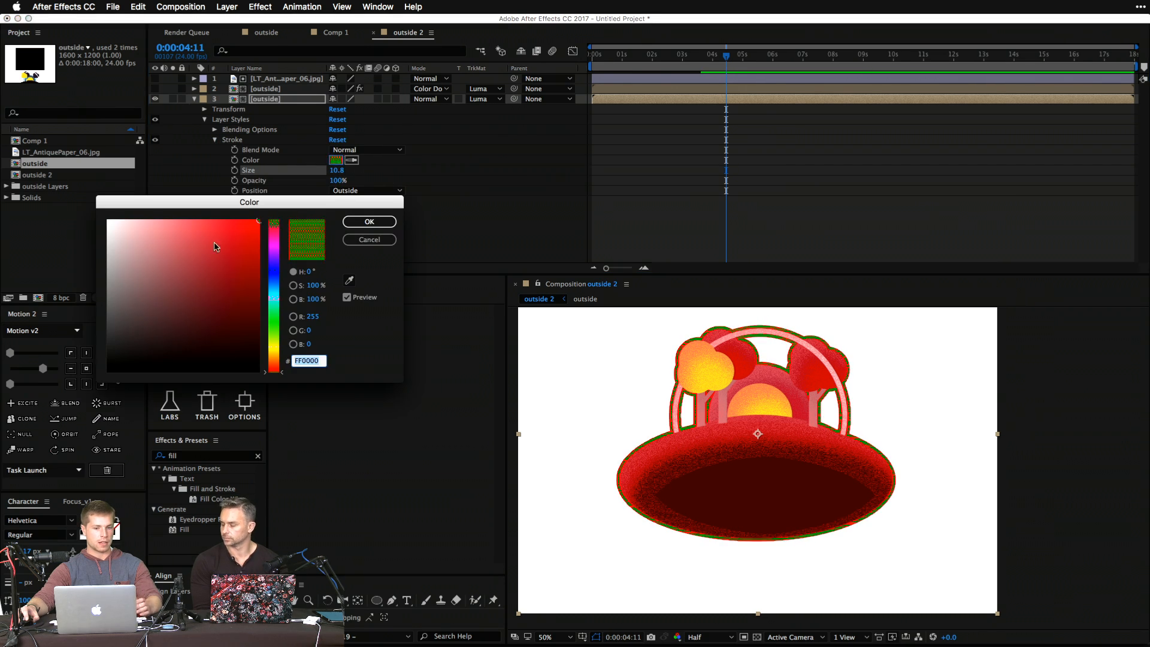
pyautogui.write('2871E6')
pyautogui.press('Tab')
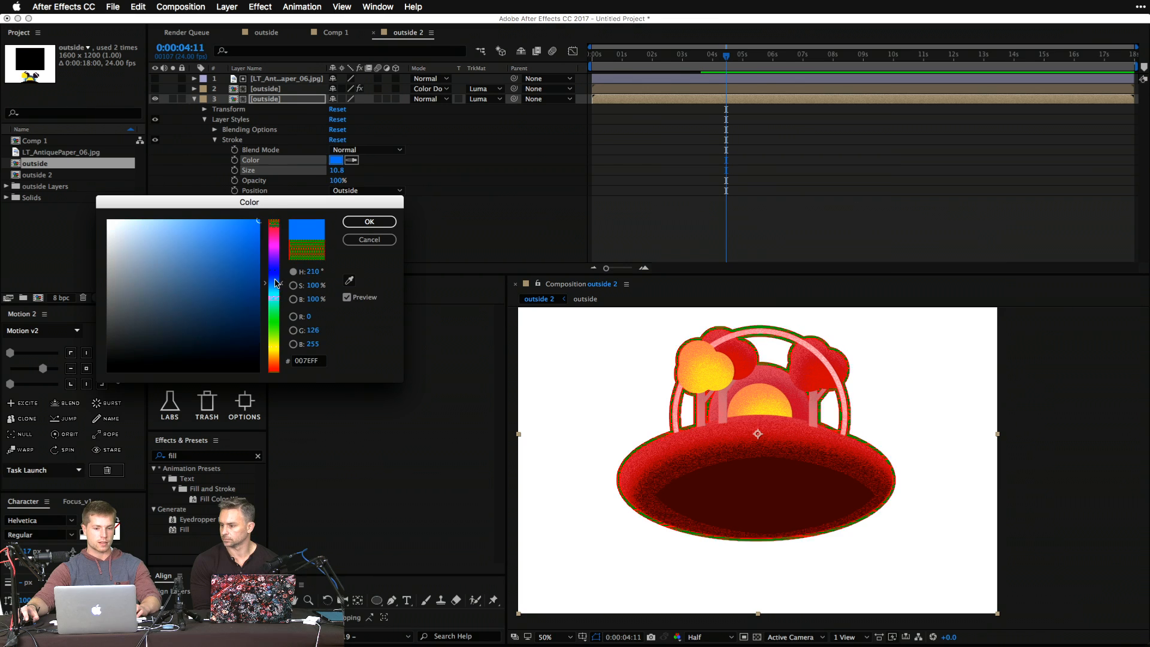
pyautogui.click(347, 225)
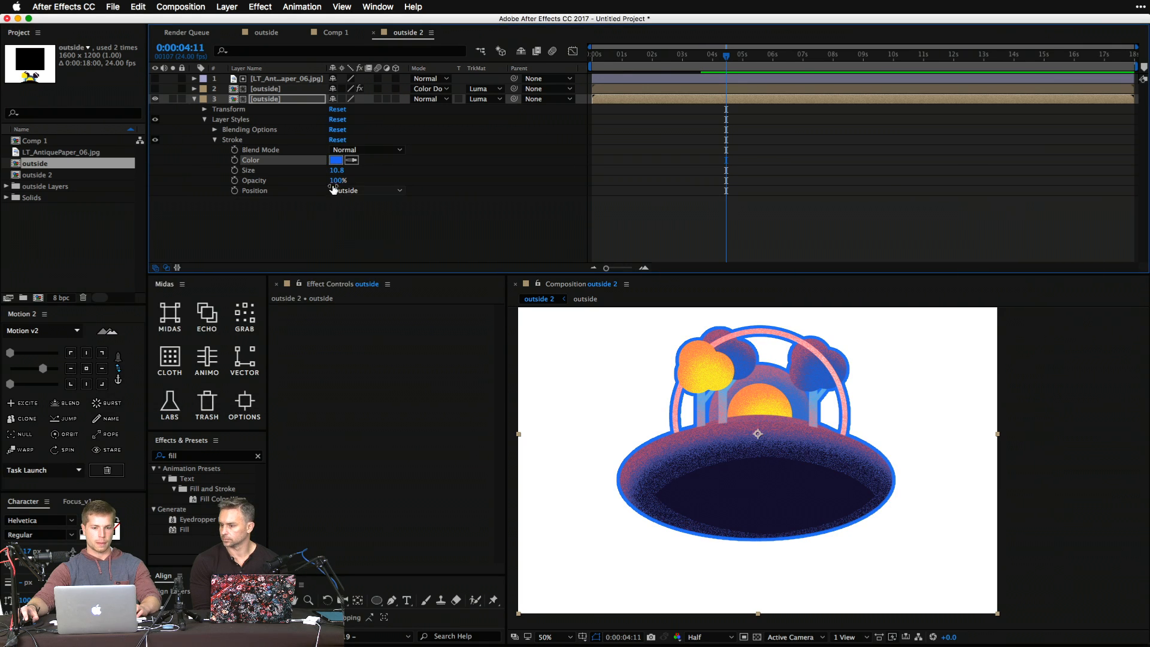
# Try Inside as the stroke's position, set it back to Outside, and inspect the outline around the trees up close.
pyautogui.click(363, 191)
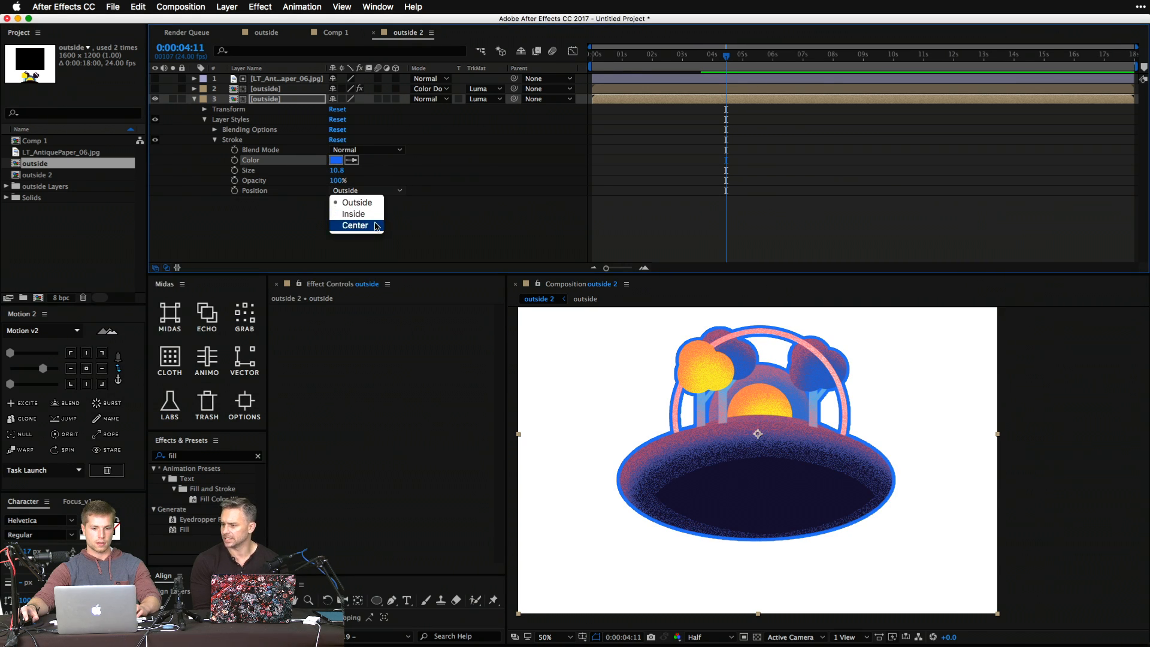
pyautogui.click(373, 214)
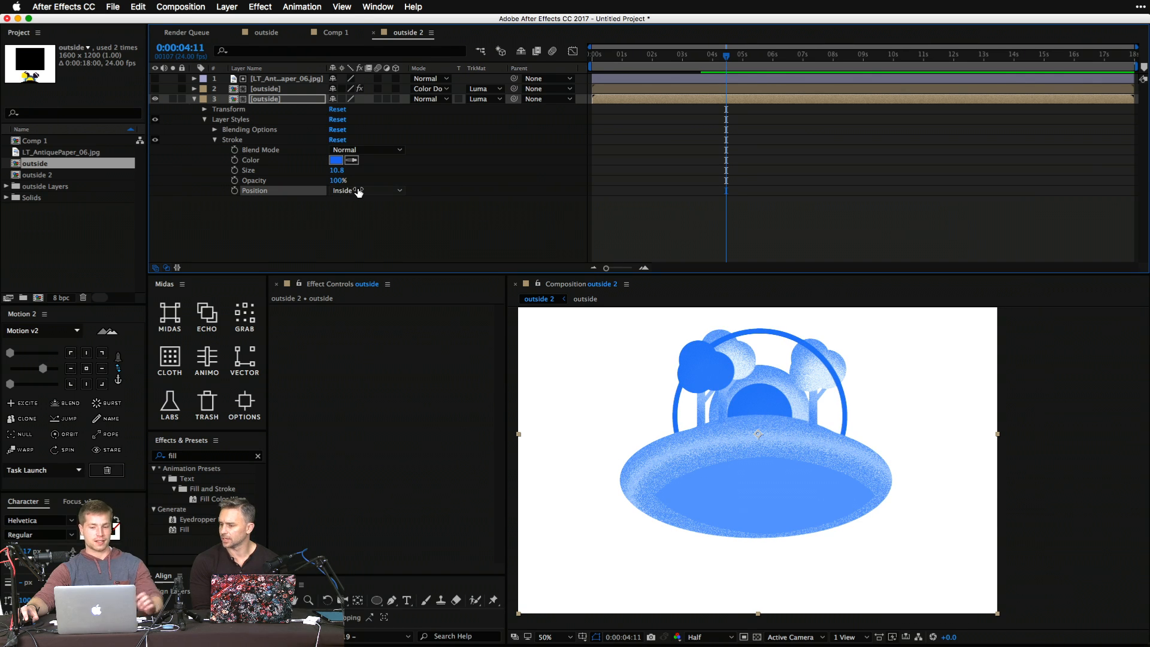
pyautogui.click(351, 193)
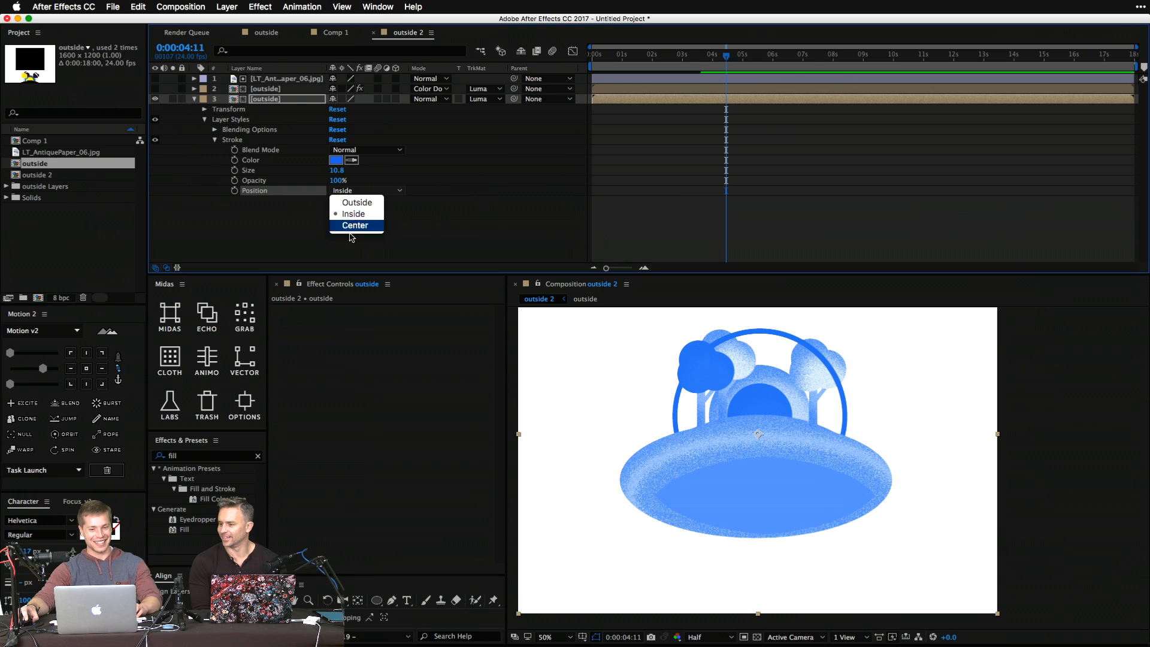
pyautogui.click(357, 203)
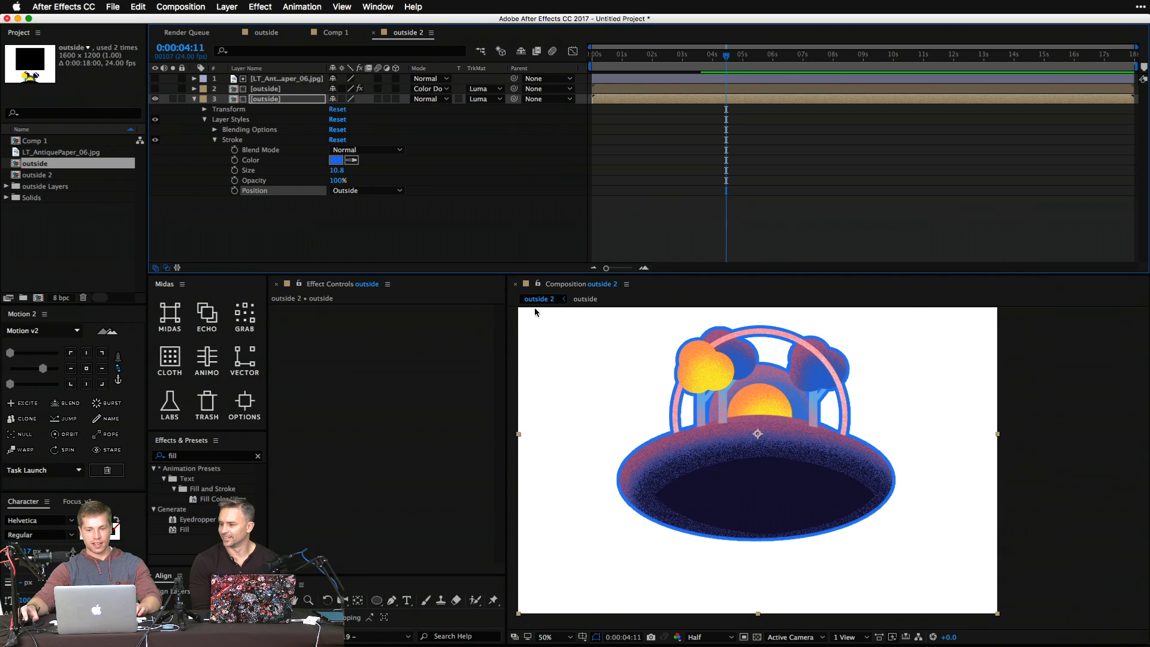
pyautogui.press('z')
pyautogui.click(737, 377)
pyautogui.press('v')
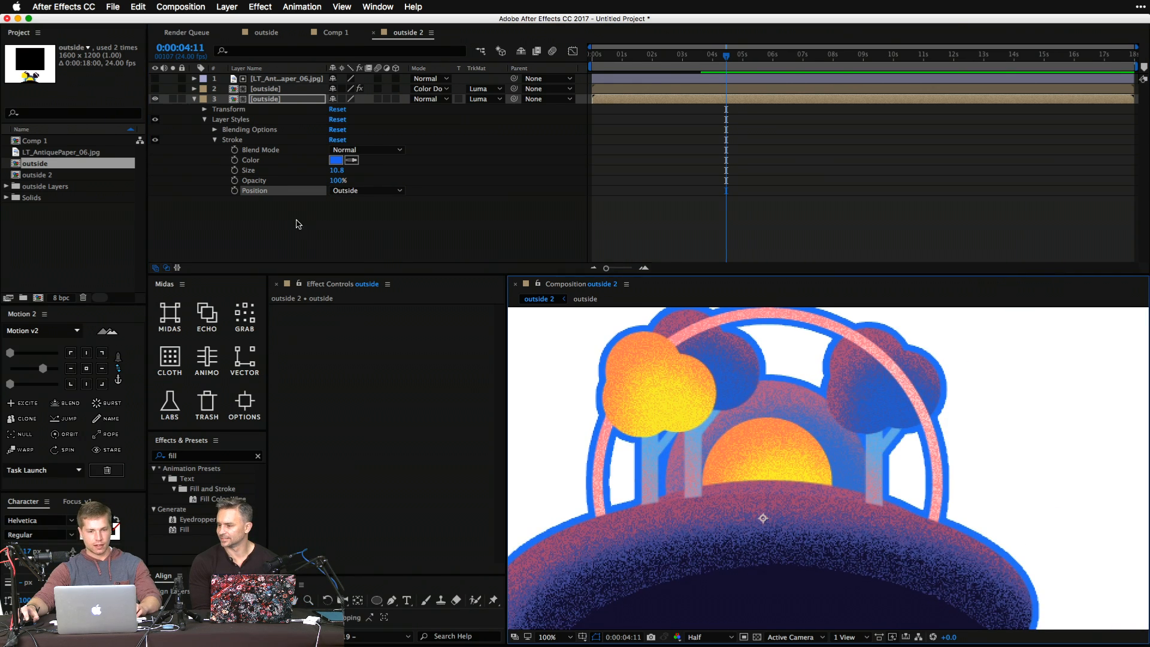
# Show the Color Dodge copy of the outside layer again and check the whole composition.
pyautogui.click(295, 219)
pyautogui.click(155, 89)
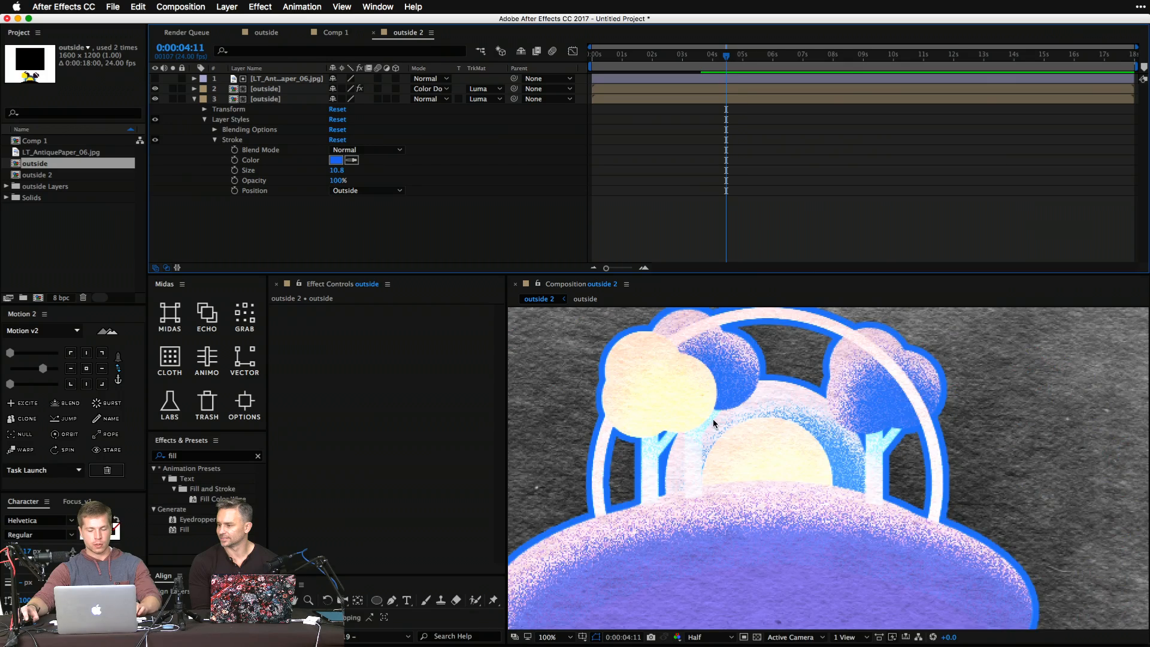
pyautogui.press('z')
pyautogui.keyDown('alt'); pyautogui.click(874, 481); pyautogui.keyUp('alt')
pyautogui.press('space')
pyautogui.moveTo(876, 465); pyautogui.dragTo(918, 468)
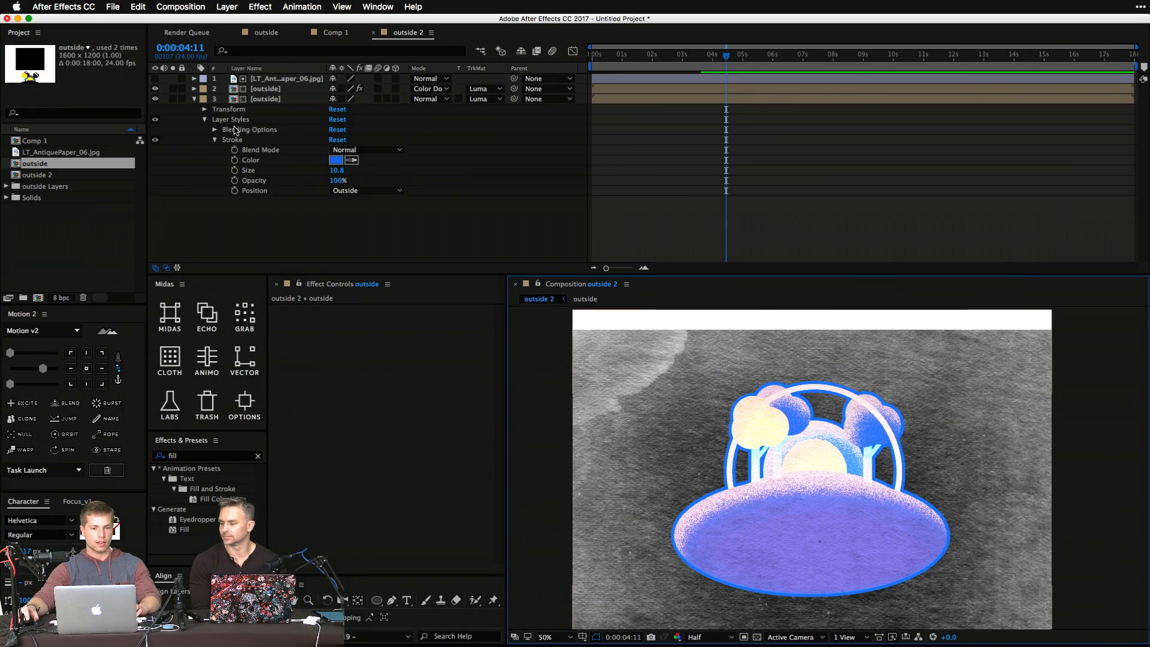
# Delete the Stroke layer style from the lower outside layer.
pyautogui.click(239, 138)
pyautogui.press('Delete')
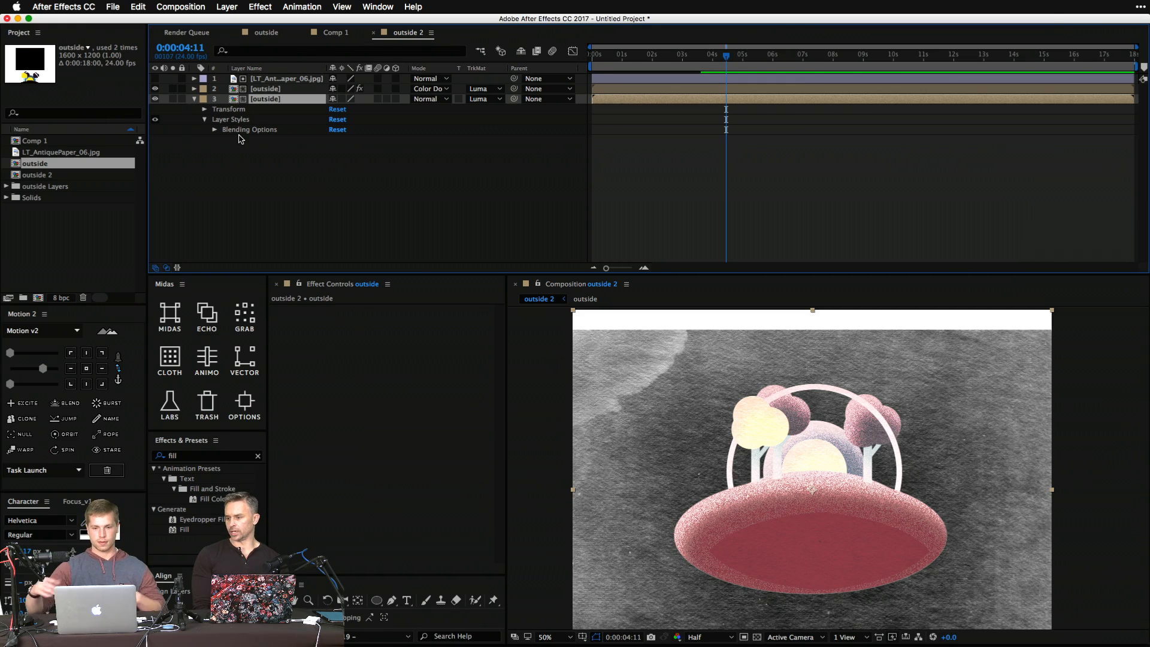
pyautogui.moveTo(776, 475)
pyautogui.mouseDown()
pyautogui.moveTo(760, 447)
pyautogui.moveTo(768, 455)
pyautogui.mouseUp()
pyautogui.press('z')
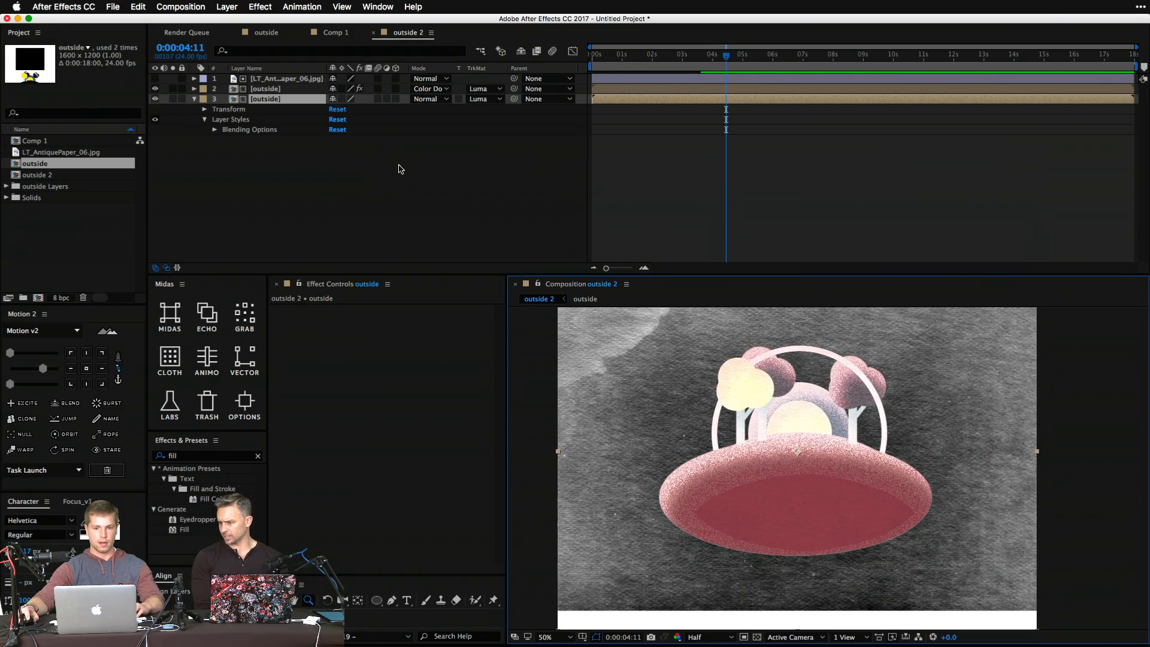
# Try Luma Inverted Matte with the paper texture on the Color Dodge copy, and undo it.
pyautogui.click(486, 99)
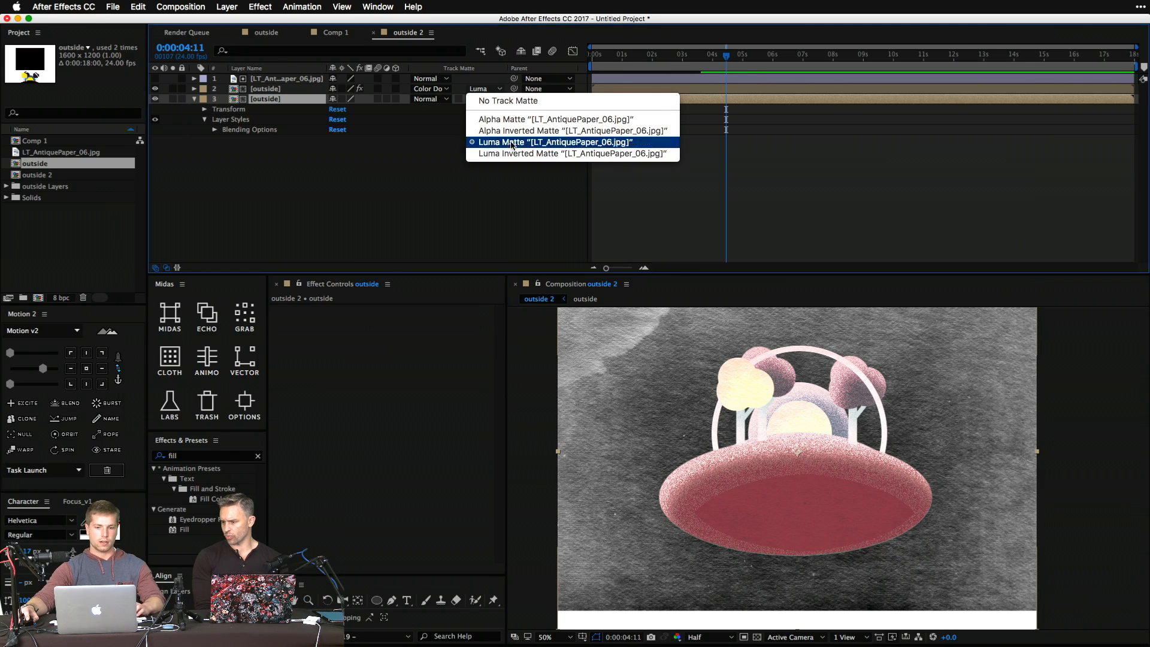
pyautogui.click(495, 154)
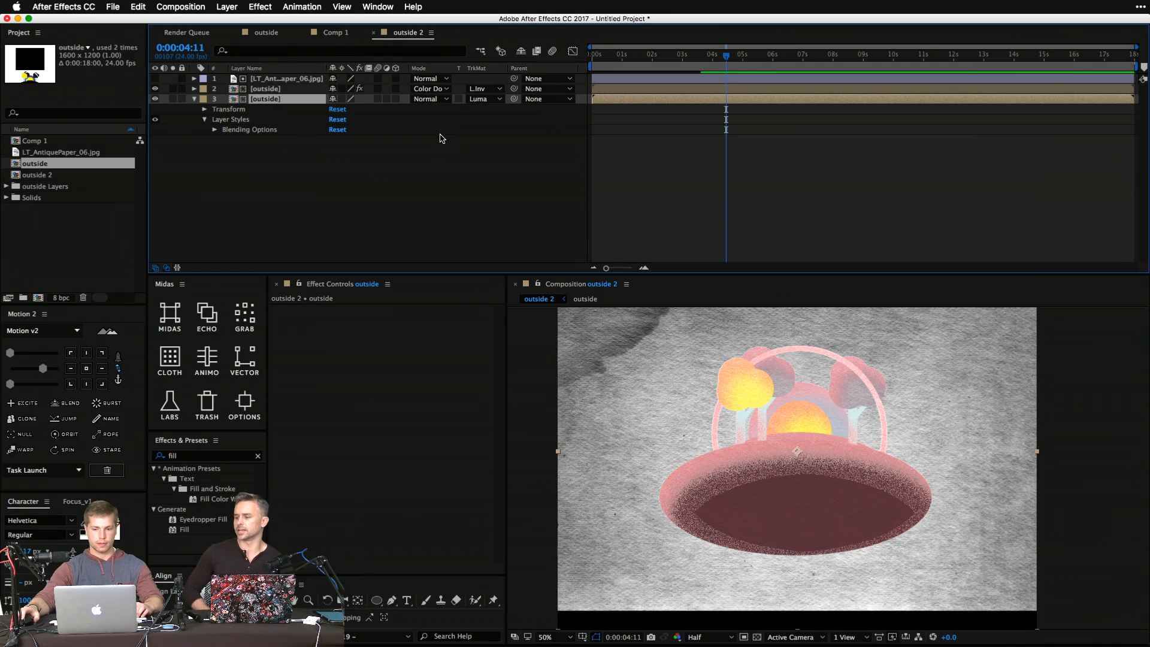
pyautogui.press('super+z')
# Switch the layer list to source names, try lowering the paper texture's opacity to 22%, and undo it.
pyautogui.click(252, 68)
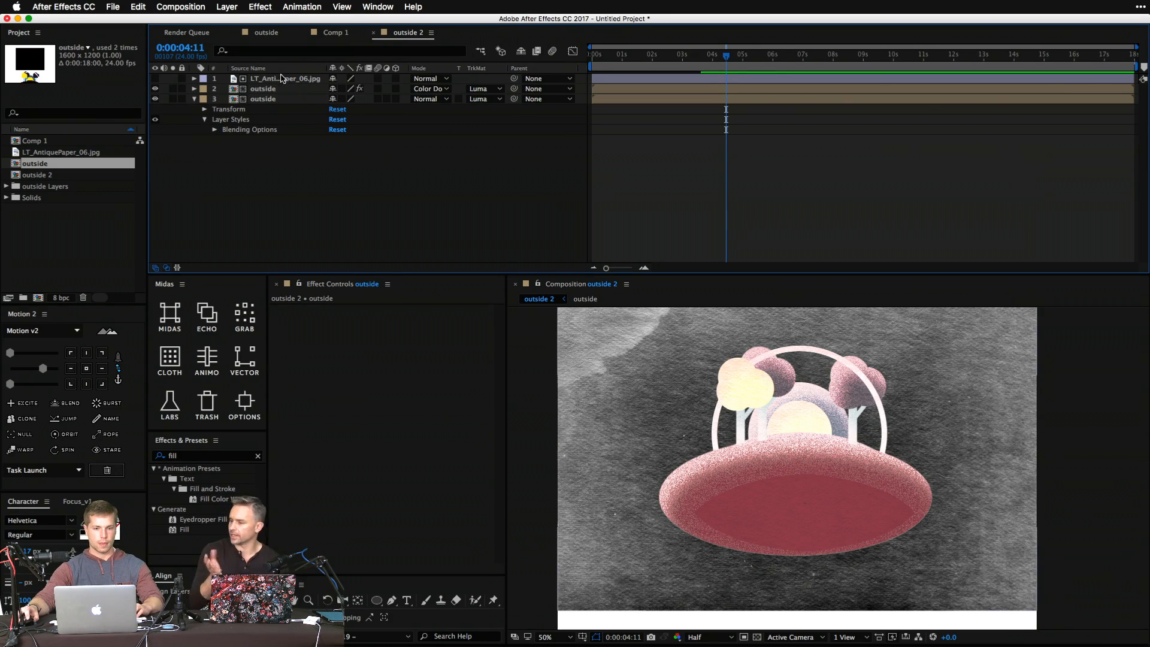
pyautogui.click(281, 78)
pyautogui.press('t')
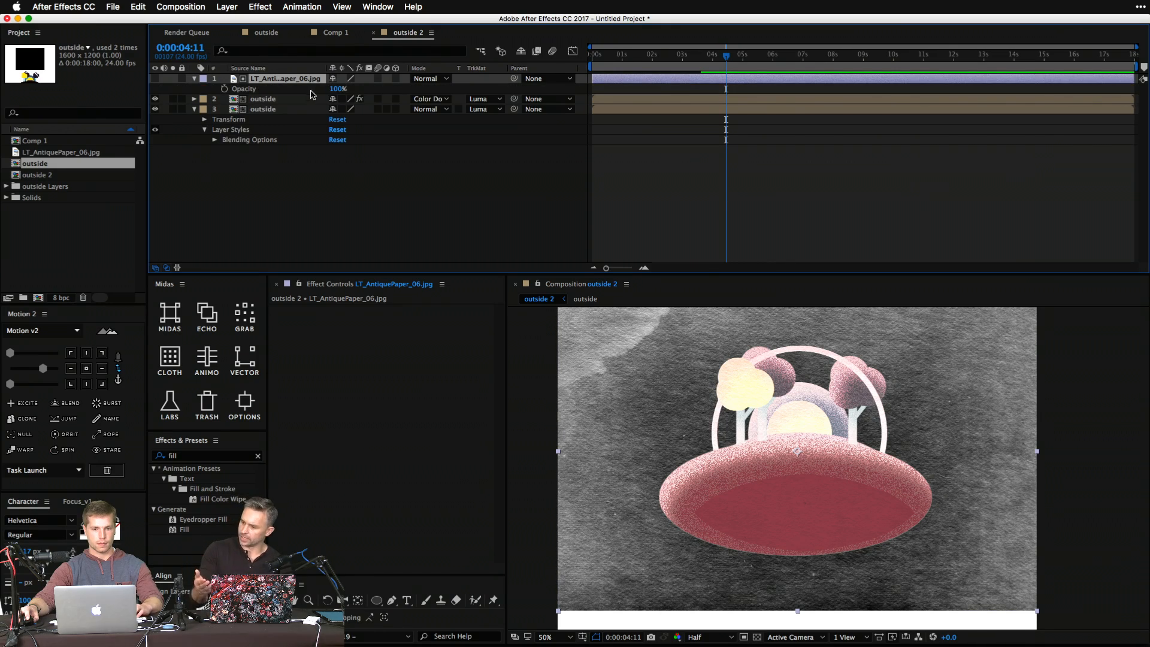
pyautogui.moveTo(337, 88); pyautogui.dragTo(294, 87)
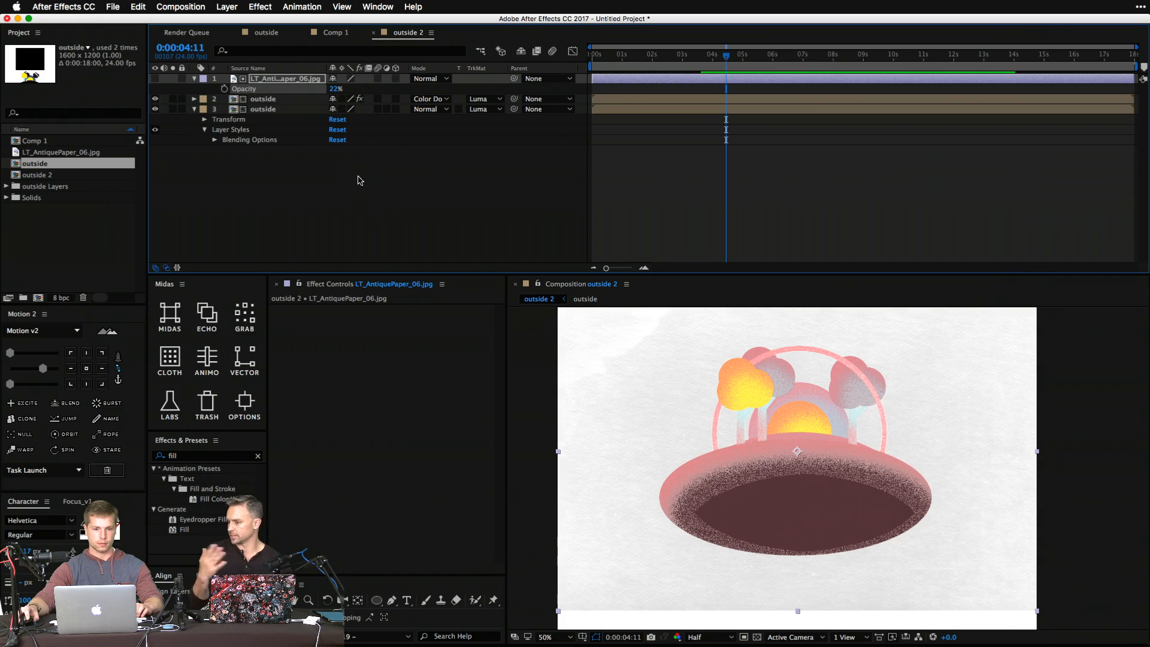
pyautogui.press('super+z')
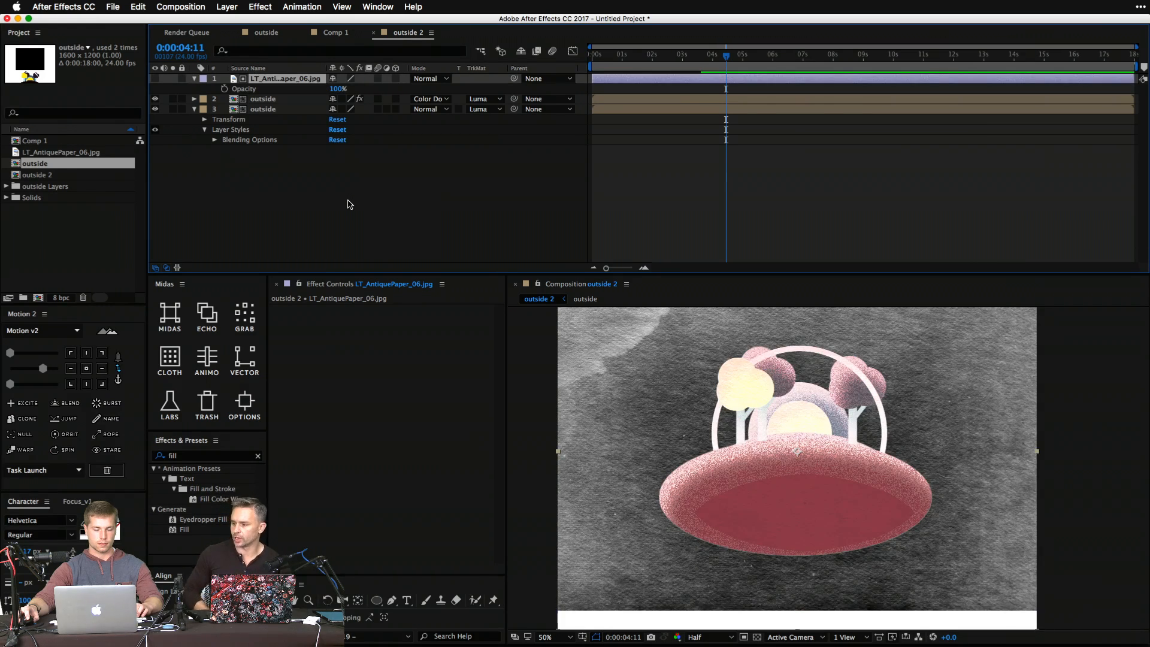
# Undo the earlier edits back to before the Color Dodge copy was hidden and the Stroke style was added.
pyautogui.press('super+z')
pyautogui.press('super+z')
pyautogui.press('super+z')
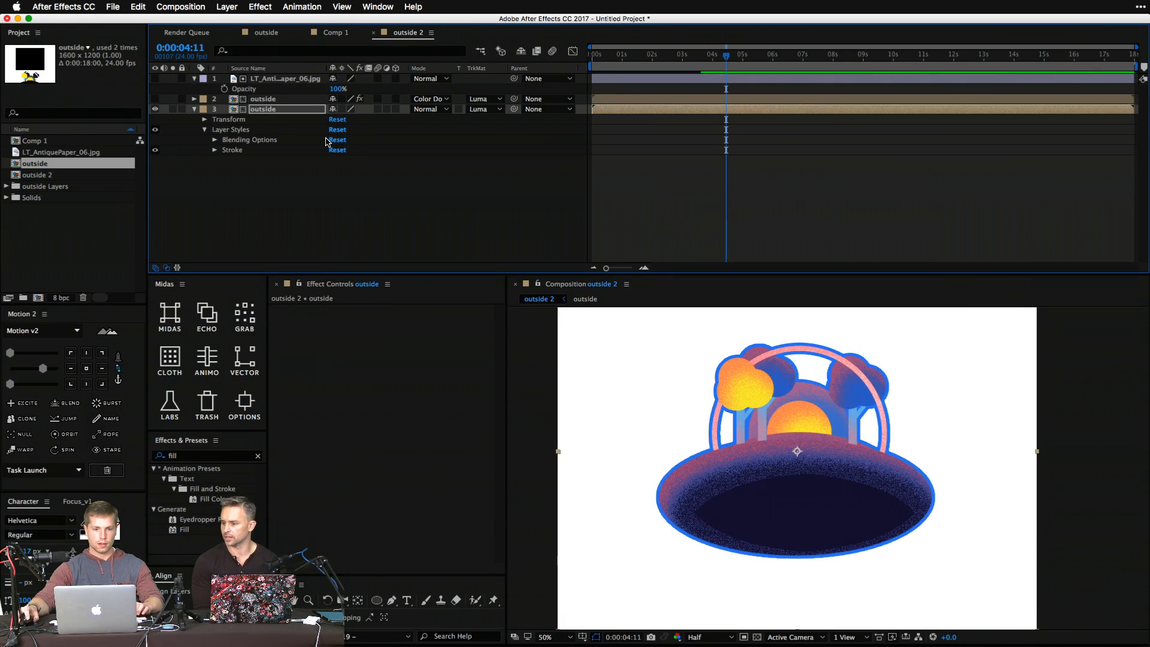
pyautogui.press('super+z')
pyautogui.press('super+z')
pyautogui.press('super+z')
pyautogui.press('super+z')
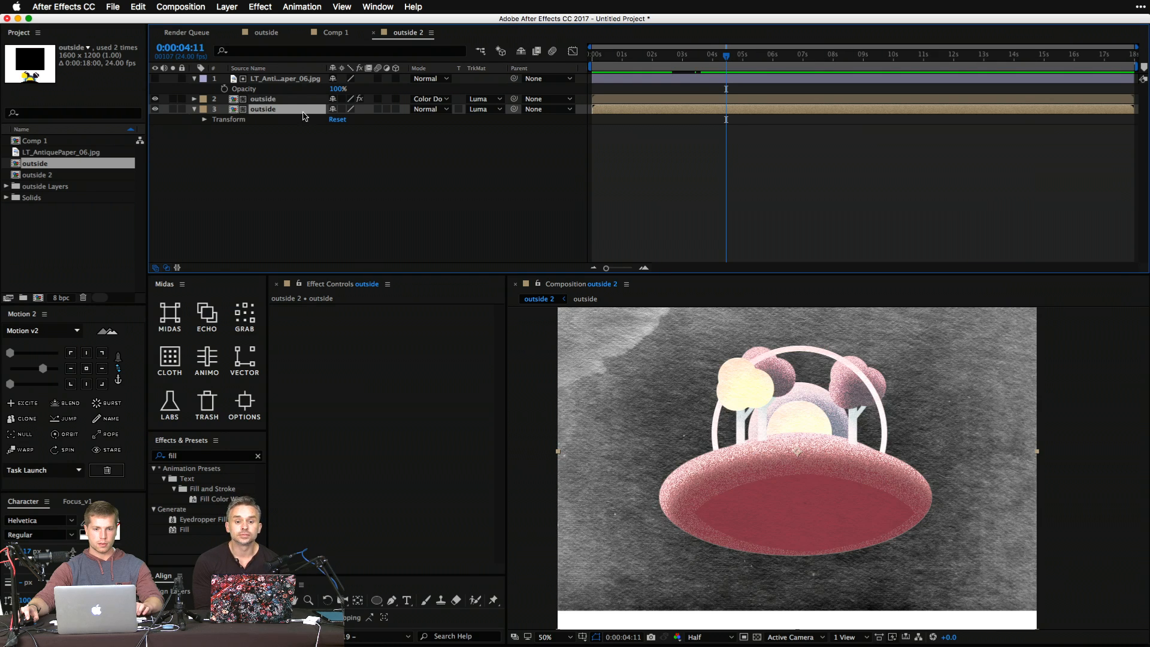
# Move the Color Dodge copy of the outside layer above the LT_AntiquePaper_06.jpg layer, keeping the lower outside layer visible.
pyautogui.moveTo(291, 101); pyautogui.dragTo(268, 77)
pyautogui.click(154, 105)
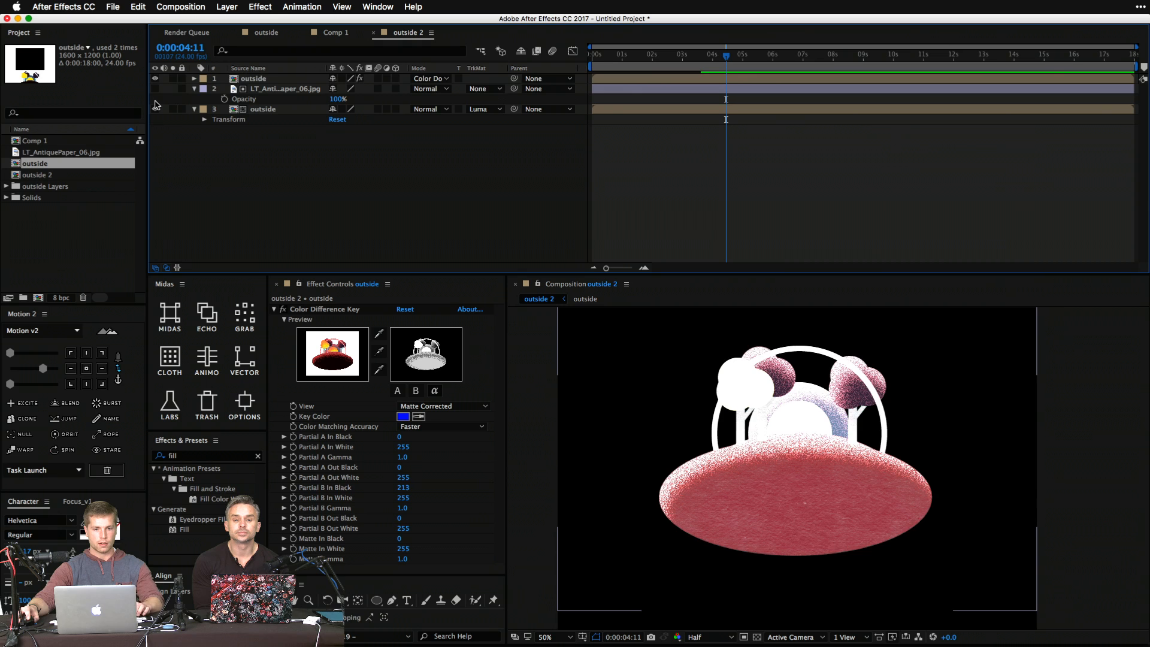
pyautogui.press('super+z')
pyautogui.press('super+z')
pyautogui.press('super+z')
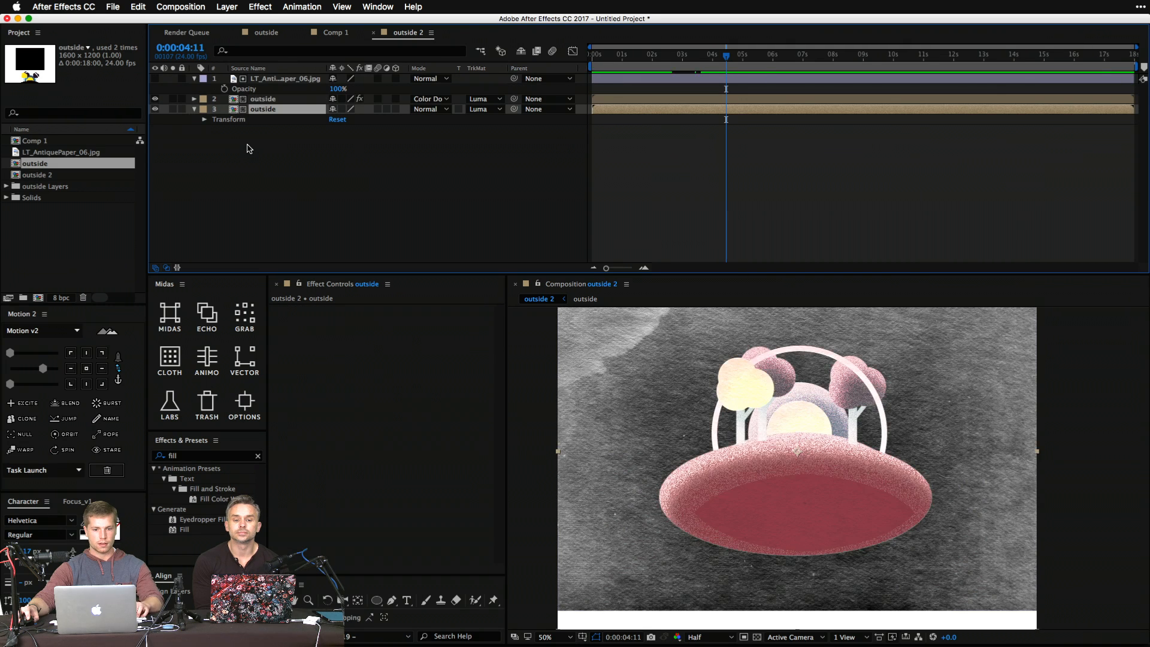
pyautogui.press('super+shift+z')
pyautogui.press('super+shift+z')
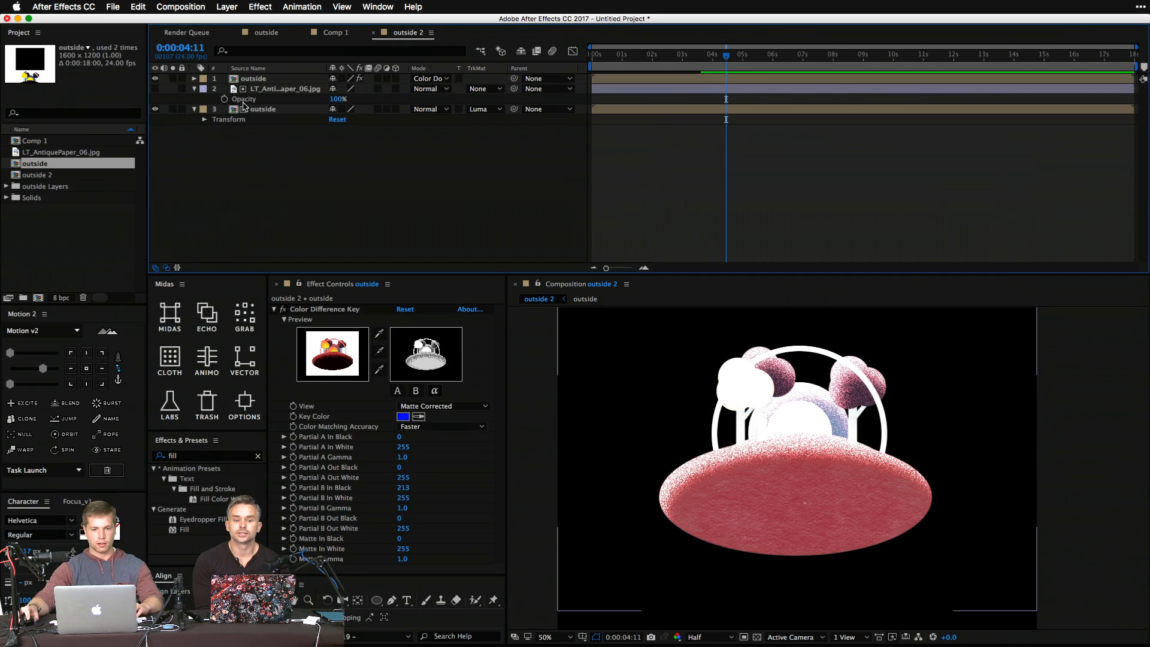
# Set the paper texture's track matte to Luma Matte "outside" and make the paper layer visible.
pyautogui.click(252, 90)
pyautogui.click(484, 89)
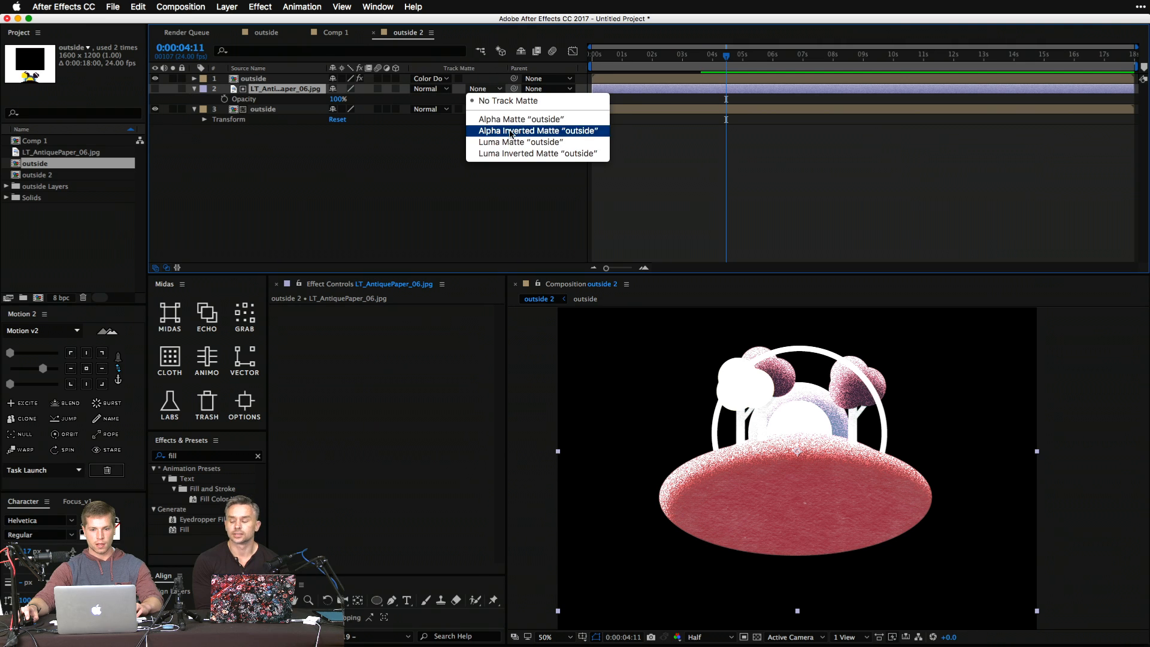
pyautogui.click(514, 142)
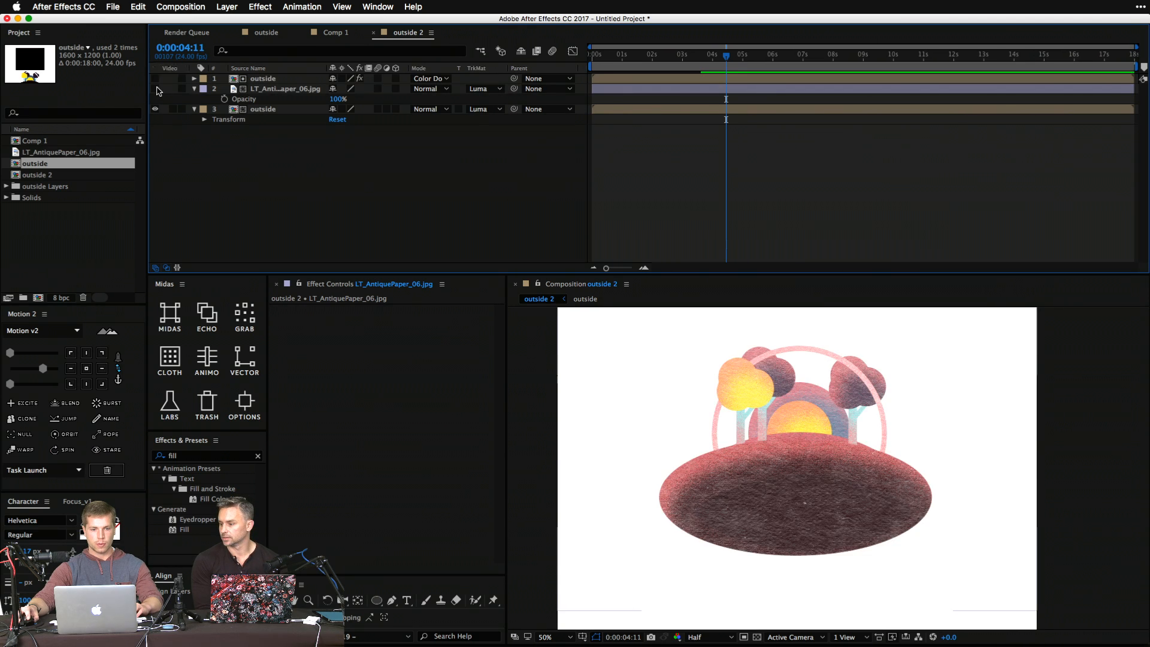
pyautogui.click(155, 88)
pyautogui.click(271, 90)
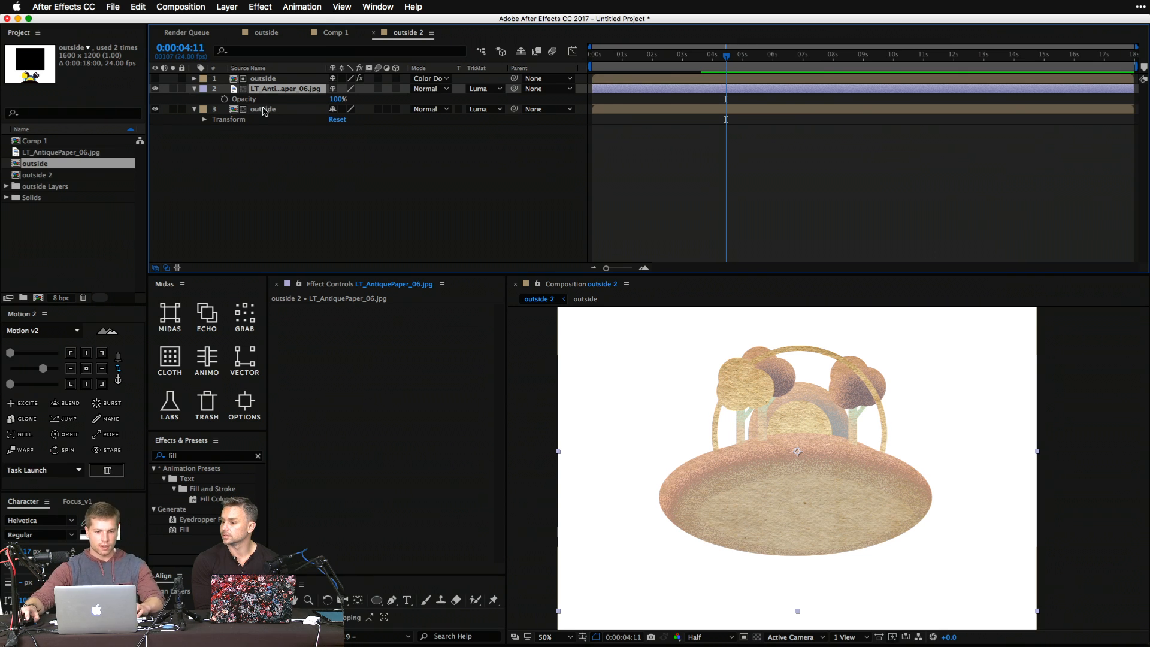
pyautogui.click(329, 175)
pyautogui.click(301, 85)
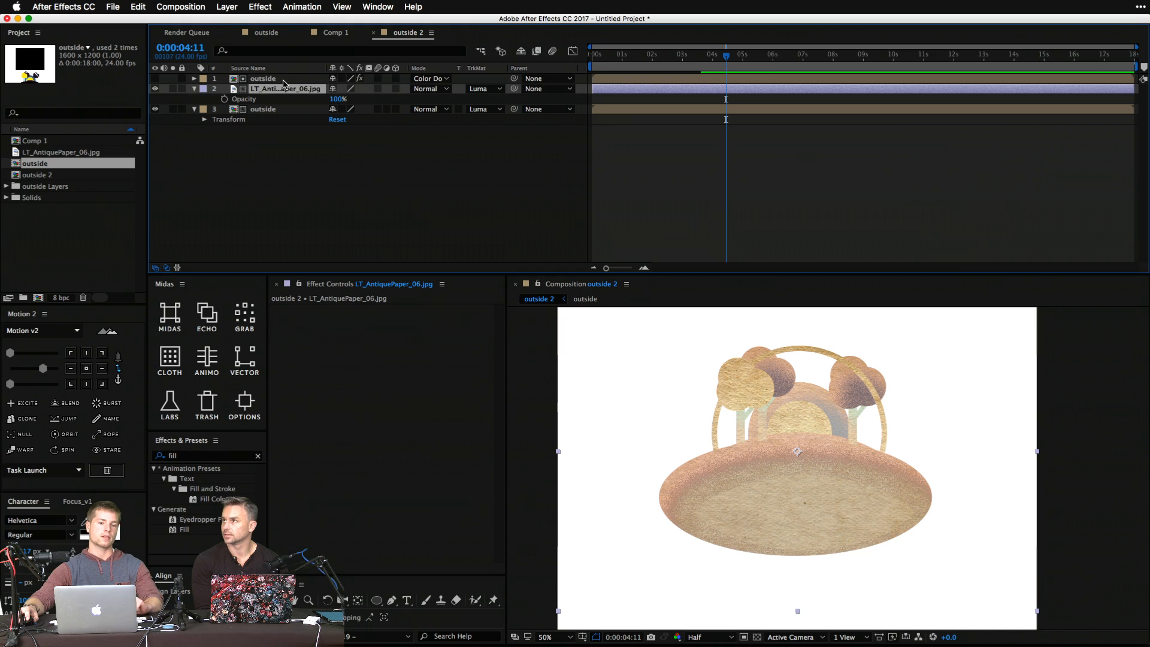
pyautogui.click(284, 79)
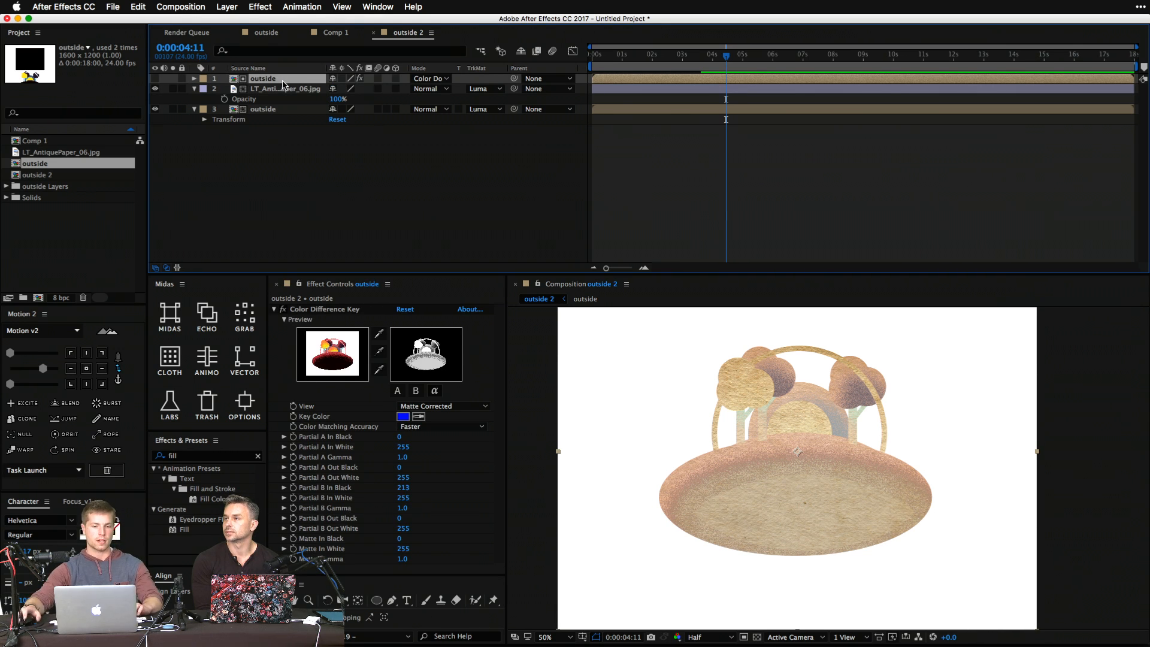
# Cycle the paper texture's blending mode from Normal through Darken to Color Burn, checking the texture up close.
pyautogui.press('z')
pyautogui.click(852, 488)
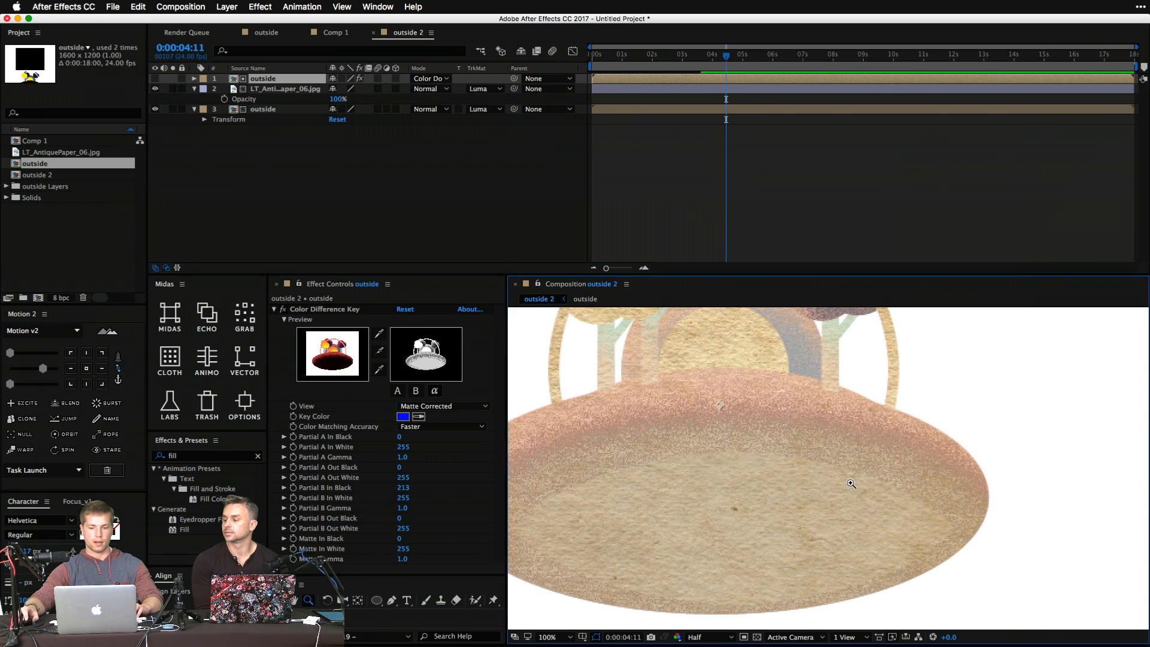
pyautogui.moveTo(851, 488); pyautogui.dragTo(824, 526)
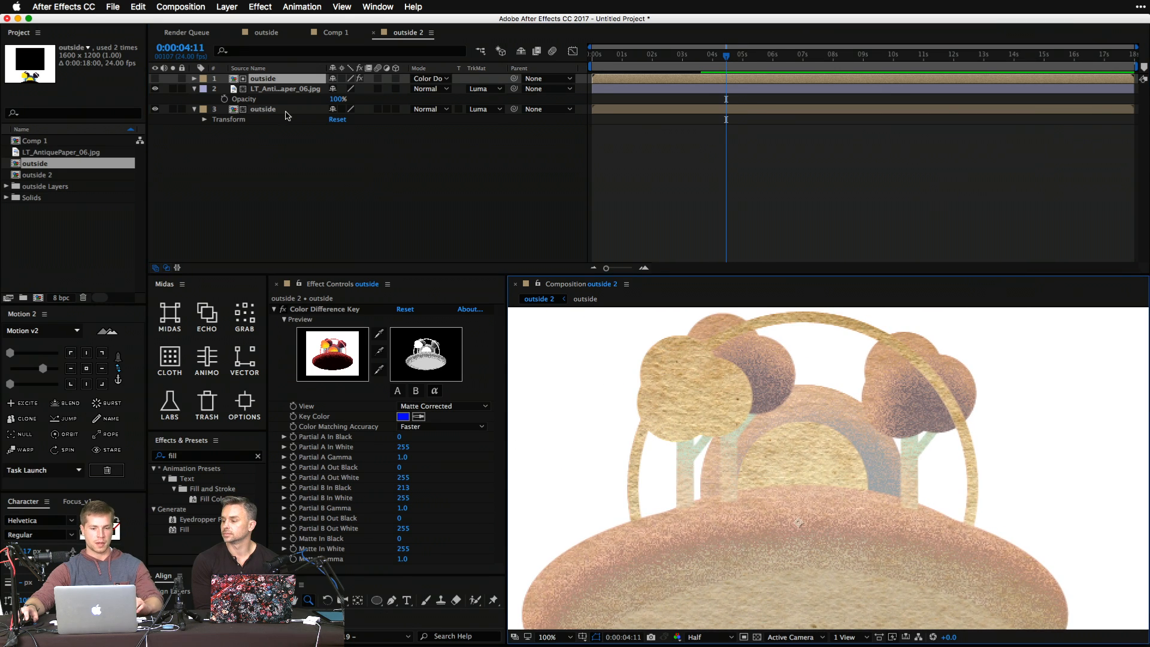
pyautogui.click(269, 90)
pyautogui.hotkey('shift', '=')
pyautogui.hotkey('shift', '=')
pyautogui.hotkey('shift', '=')
pyautogui.hotkey('shift', '=')
pyautogui.hotkey('shift', '=')
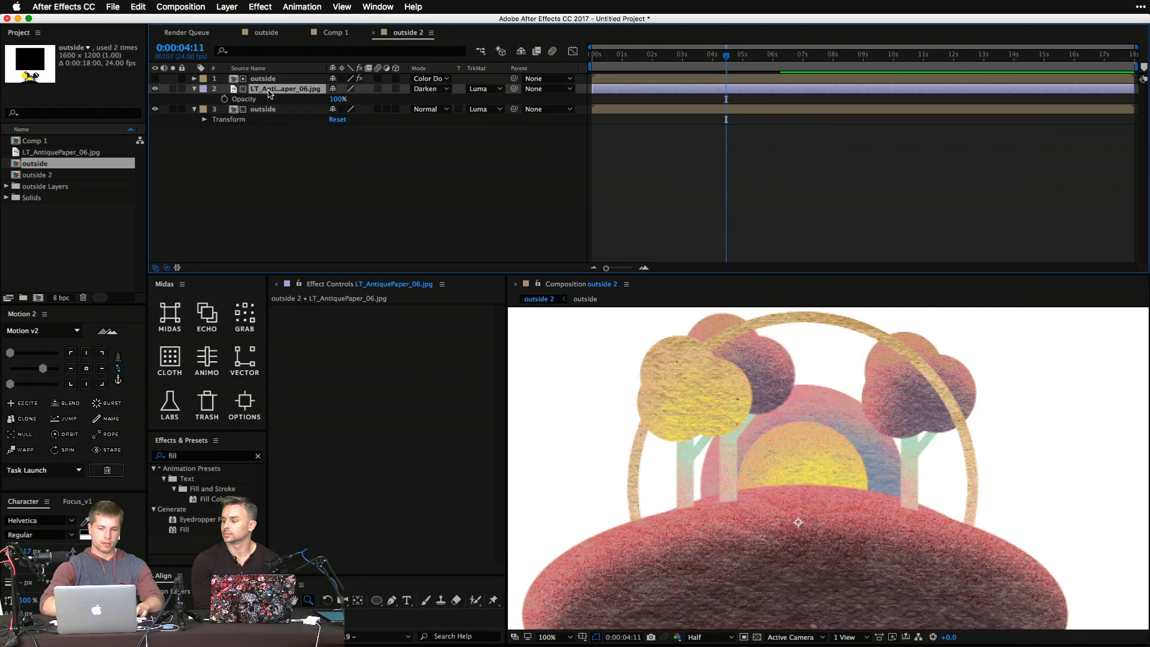
pyautogui.keyDown('alt'); pyautogui.click(764, 503); pyautogui.keyUp('alt')
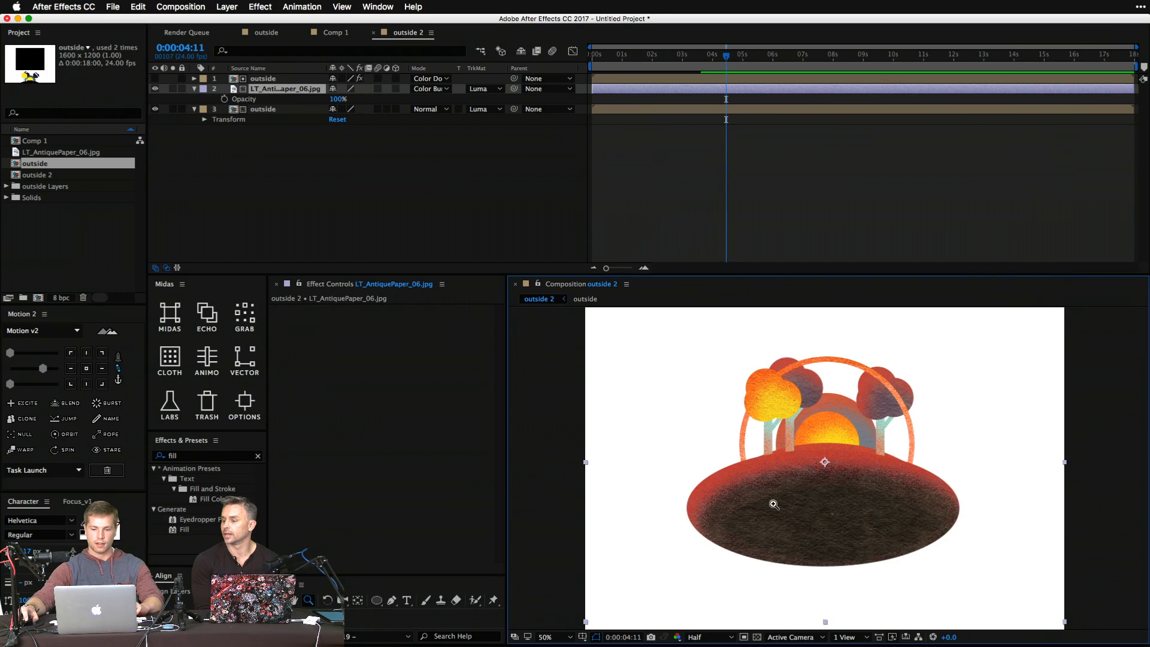
# Cycle the paper texture's blending mode onward through Lighten, Soft Light and Classic Difference to Exclusion.
pyautogui.press('v')
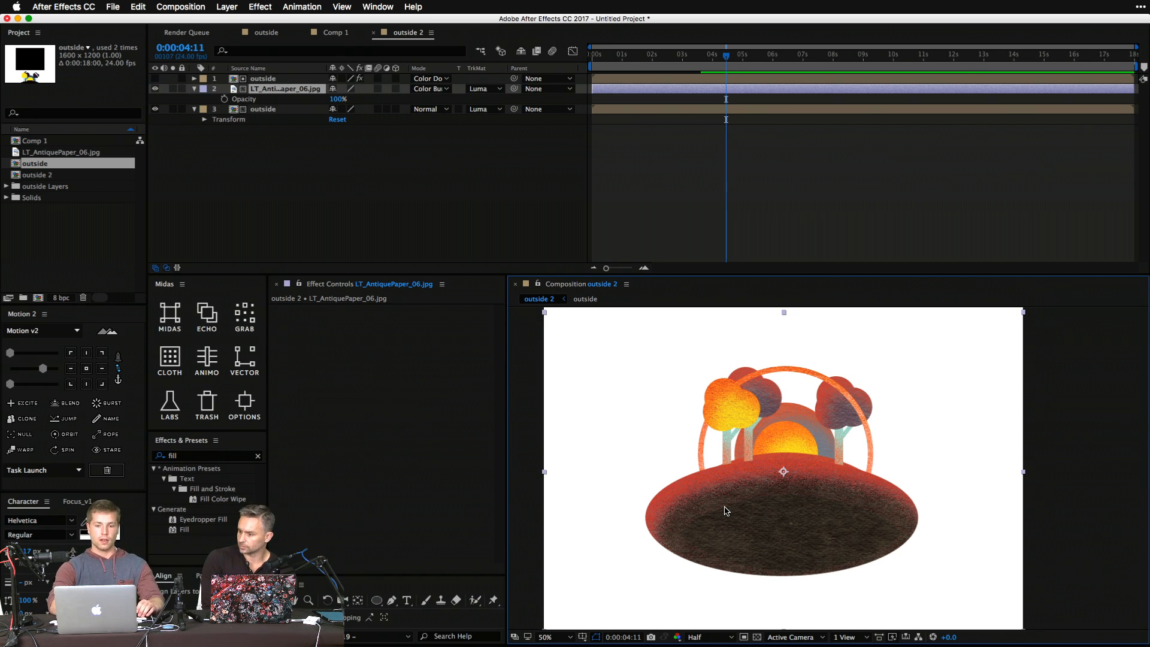
pyautogui.hotkey('shift', '=')
pyautogui.hotkey('shift', '=')
pyautogui.hotkey('shift', '=')
pyautogui.hotkey('shift', '=')
pyautogui.hotkey('shift', '=')
pyautogui.hotkey('shift', '=')
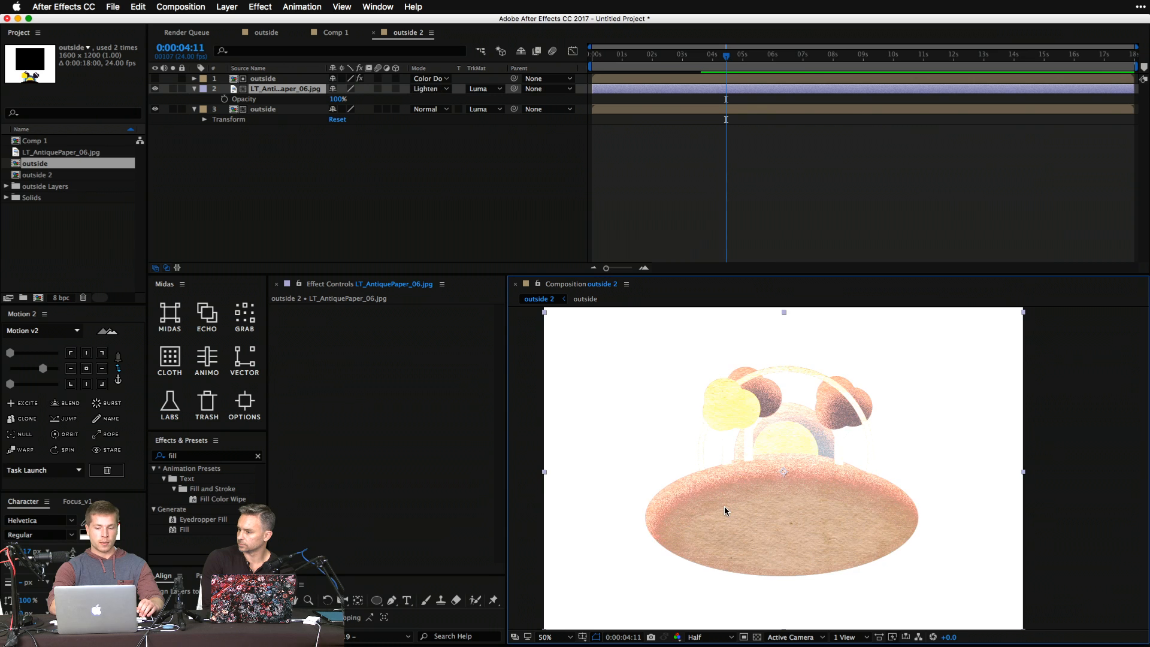
pyautogui.hotkey('shift', '=')
pyautogui.hotkey('shift', '=')
pyautogui.hotkey('shift', '=')
pyautogui.hotkey('shift', '=')
pyautogui.hotkey('shift', '=')
pyautogui.hotkey('shift', '=')
pyautogui.hotkey('shift', '=')
pyautogui.hotkey('shift', '=')
pyautogui.hotkey('shift', '=')
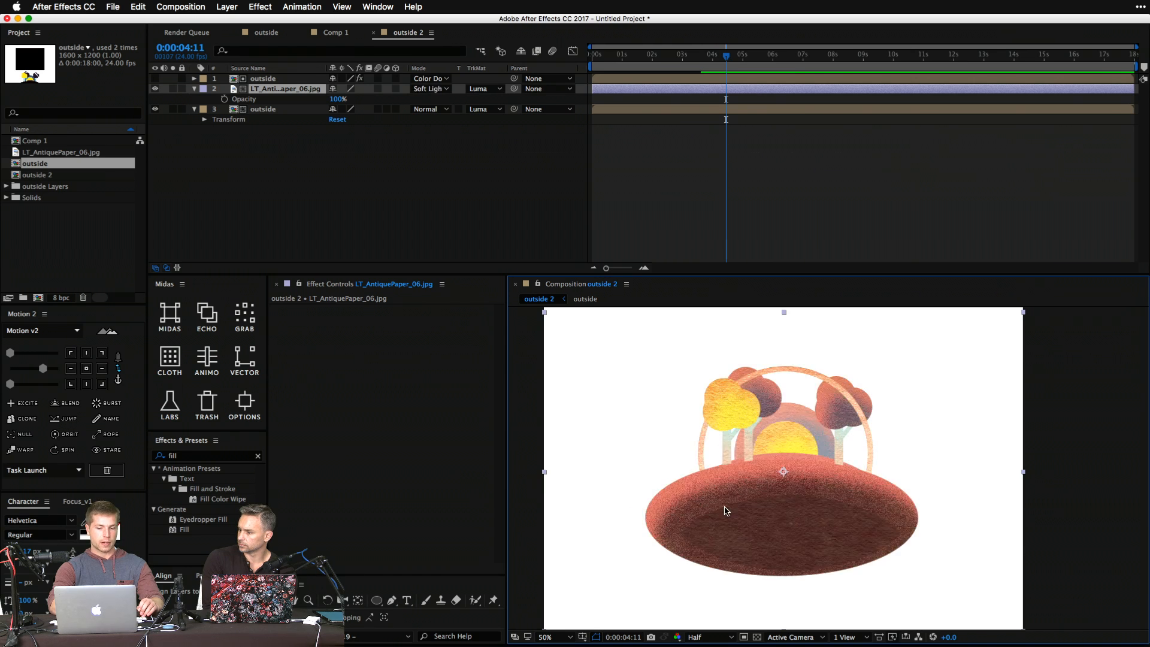
pyautogui.hotkey('shift', '=')
pyautogui.hotkey('shift', '=')
pyautogui.hotkey('shift', '=')
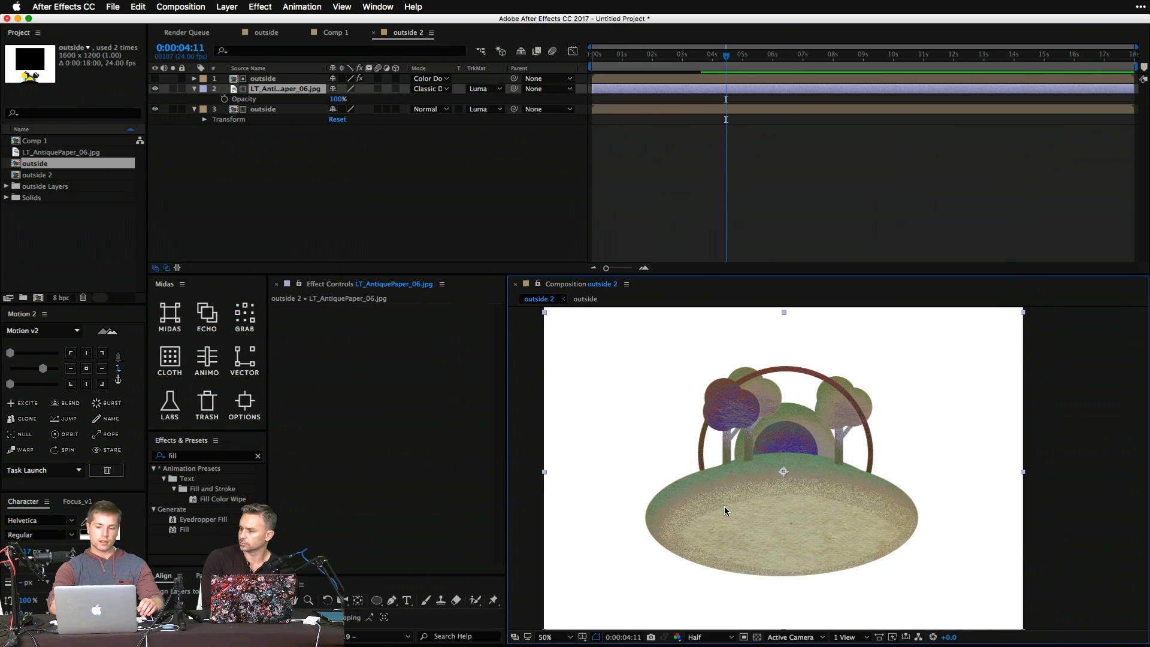
pyautogui.hotkey('shift', '=')
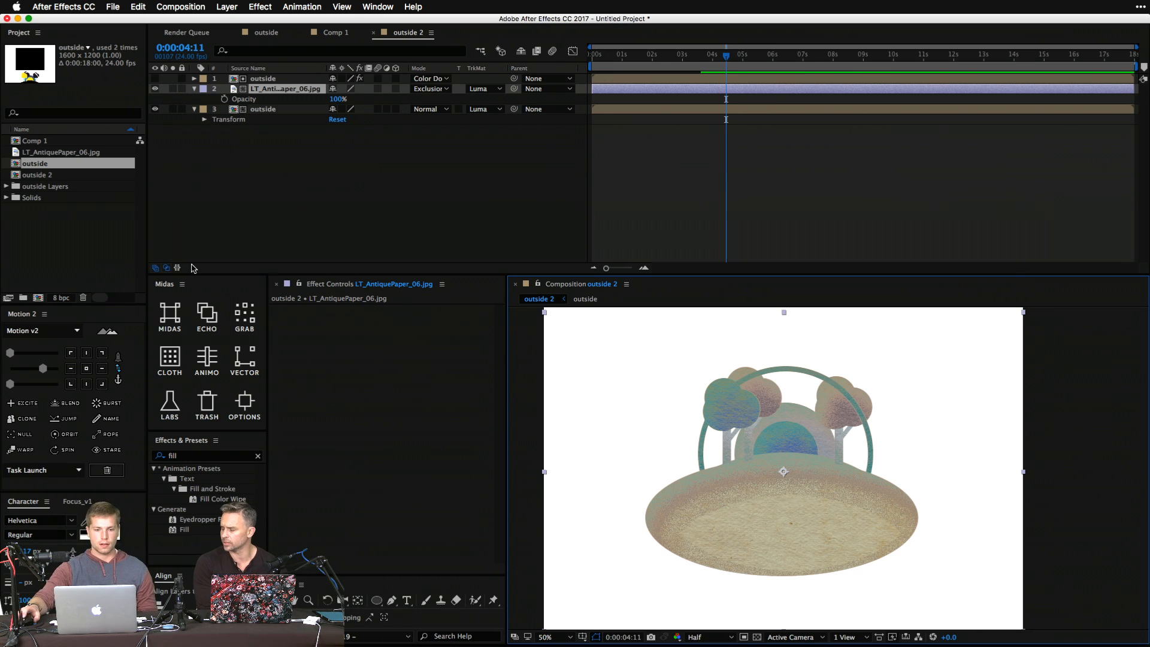
# Open the outside precomp and preview its layers' keyframed position animation with the whole frame in view.
pyautogui.doubleClick(263, 108)
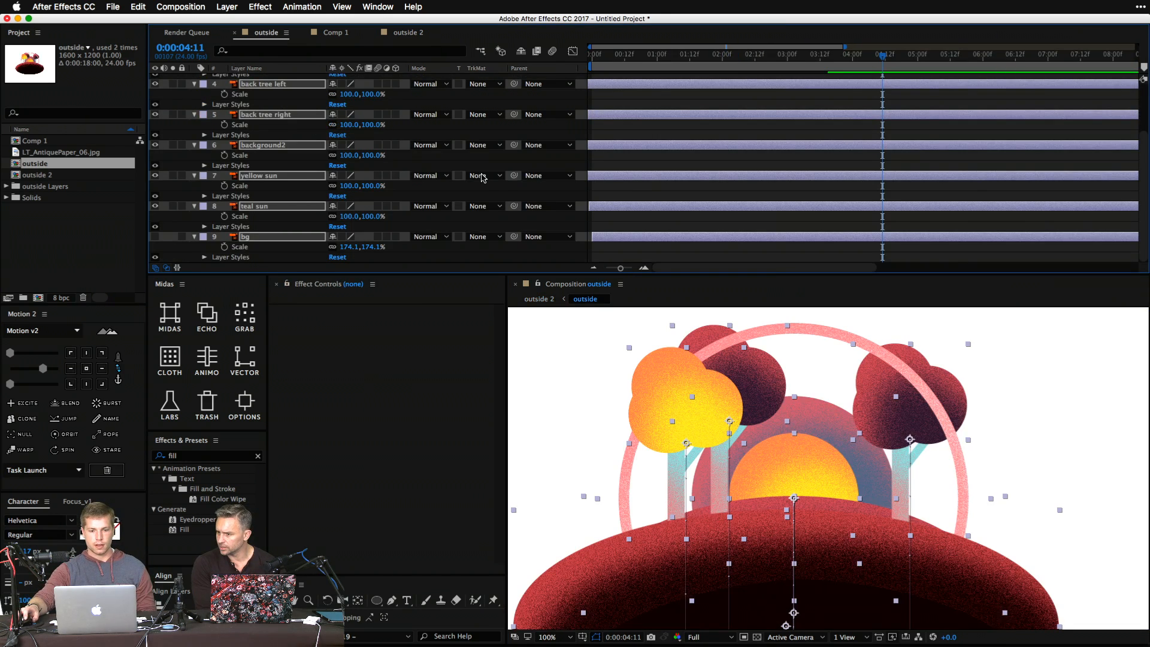
pyautogui.press('u')
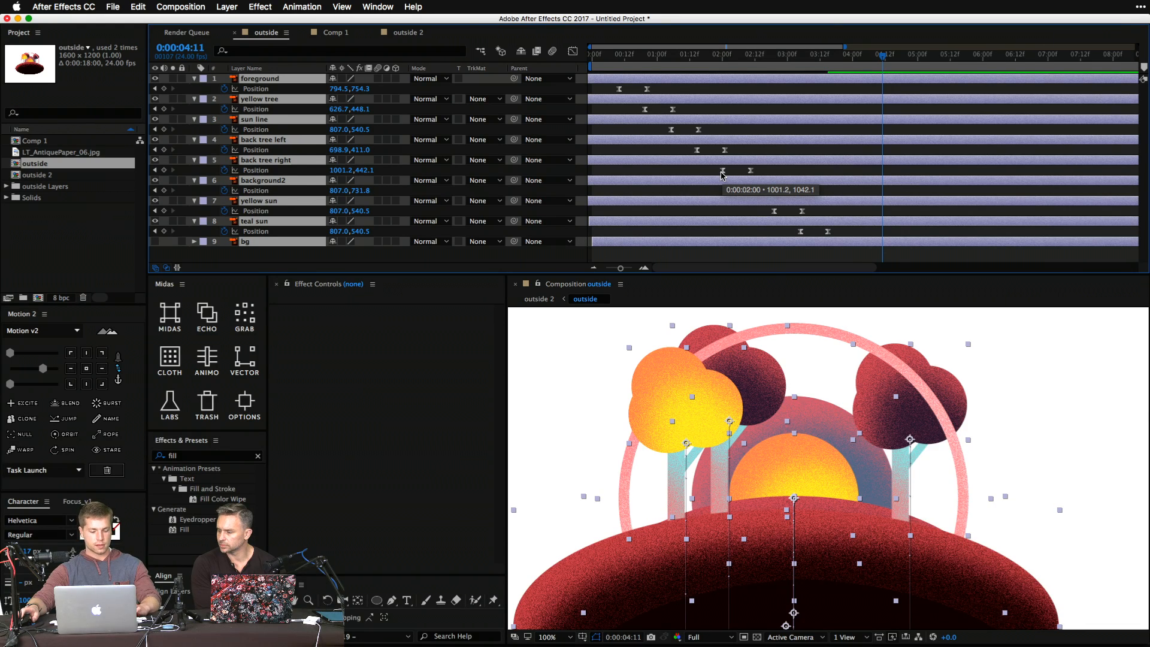
pyautogui.press('space')
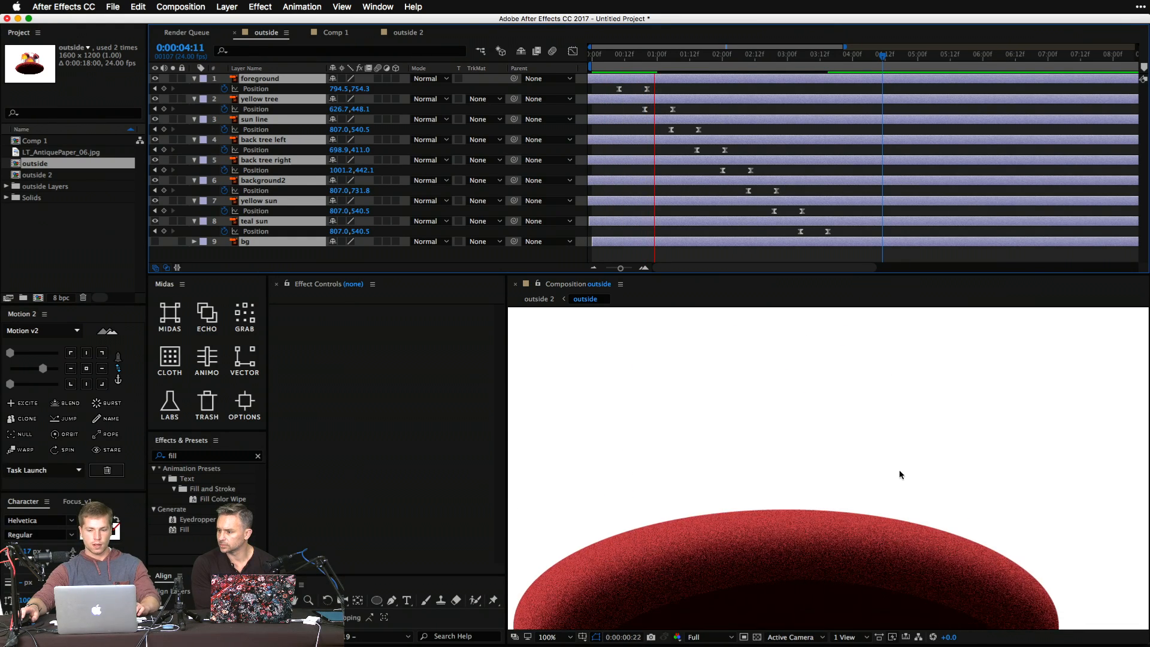
pyautogui.press('z')
pyautogui.hotkey('shift', '/')
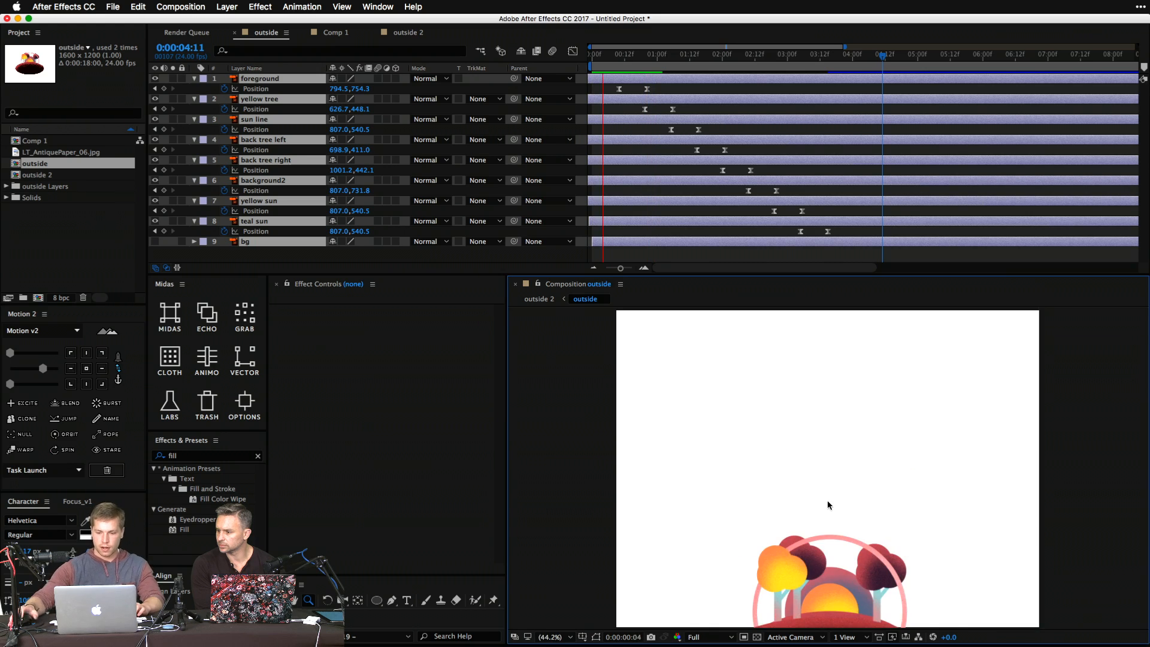
pyautogui.press('space')
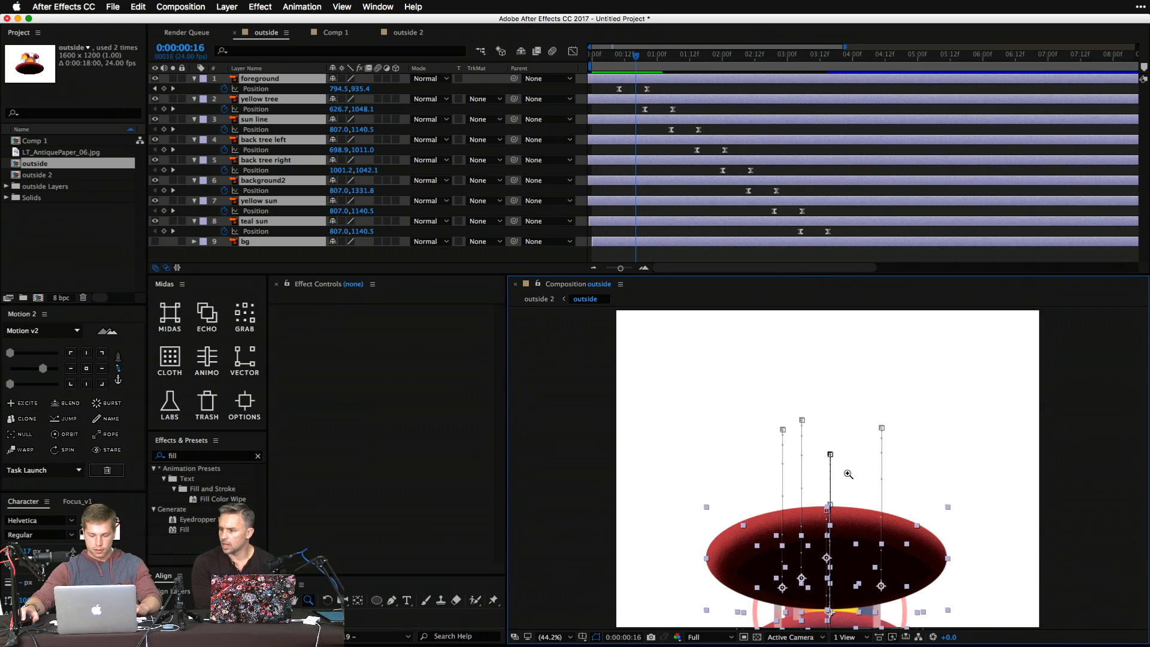
pyautogui.press('space')
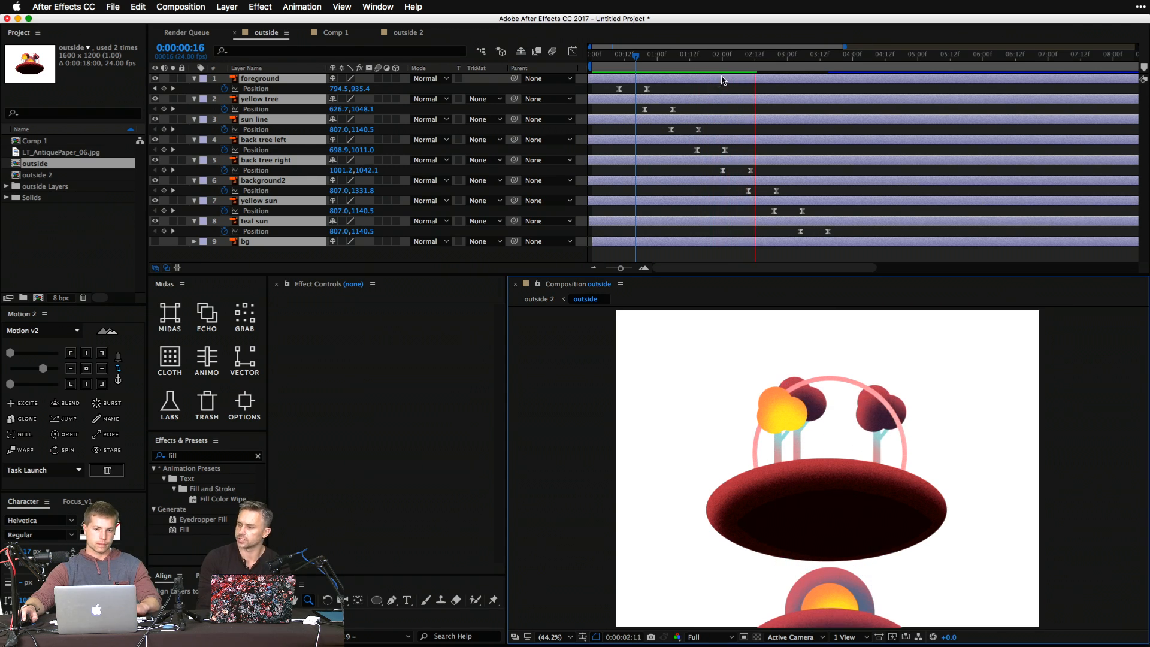
# Return to the outside 2 comp and try the expression wiggle(3, 200) on the paper texture layer's Position.
pyautogui.press('space')
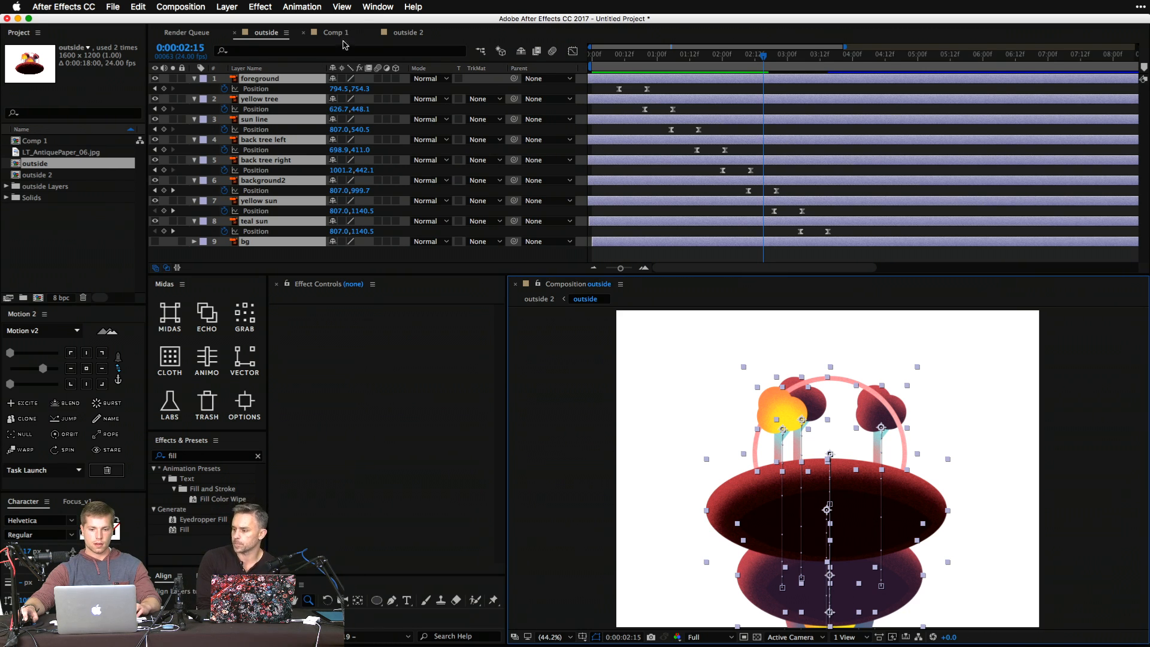
pyautogui.click(539, 299)
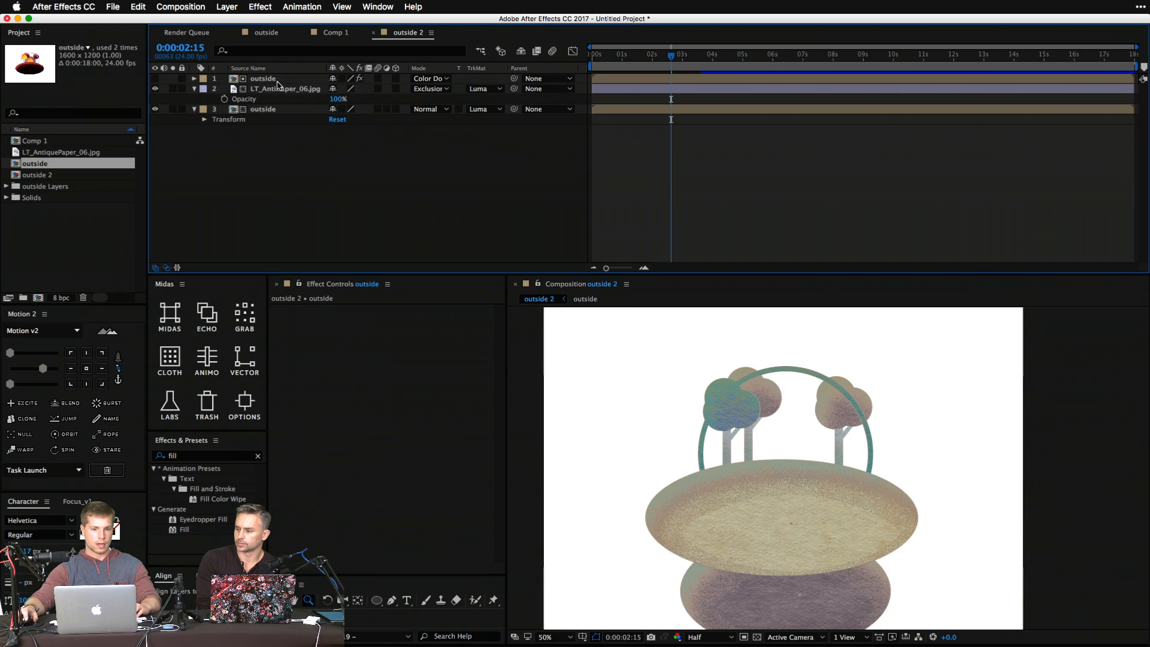
pyautogui.click(278, 81)
pyautogui.click(283, 89)
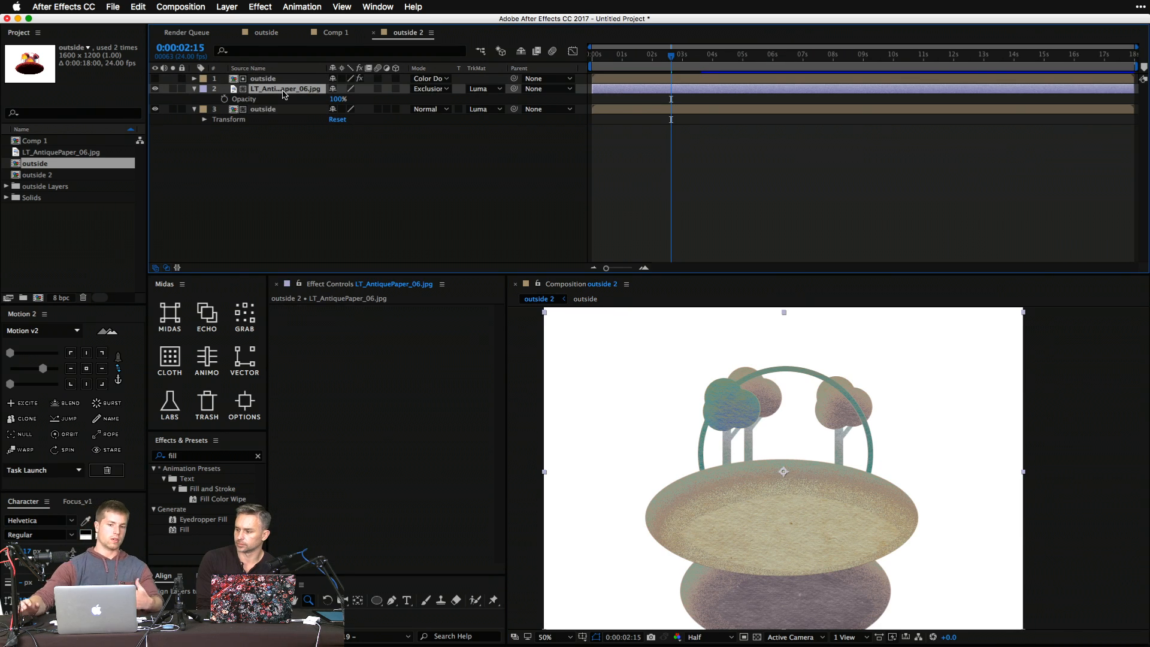
pyautogui.press('p')
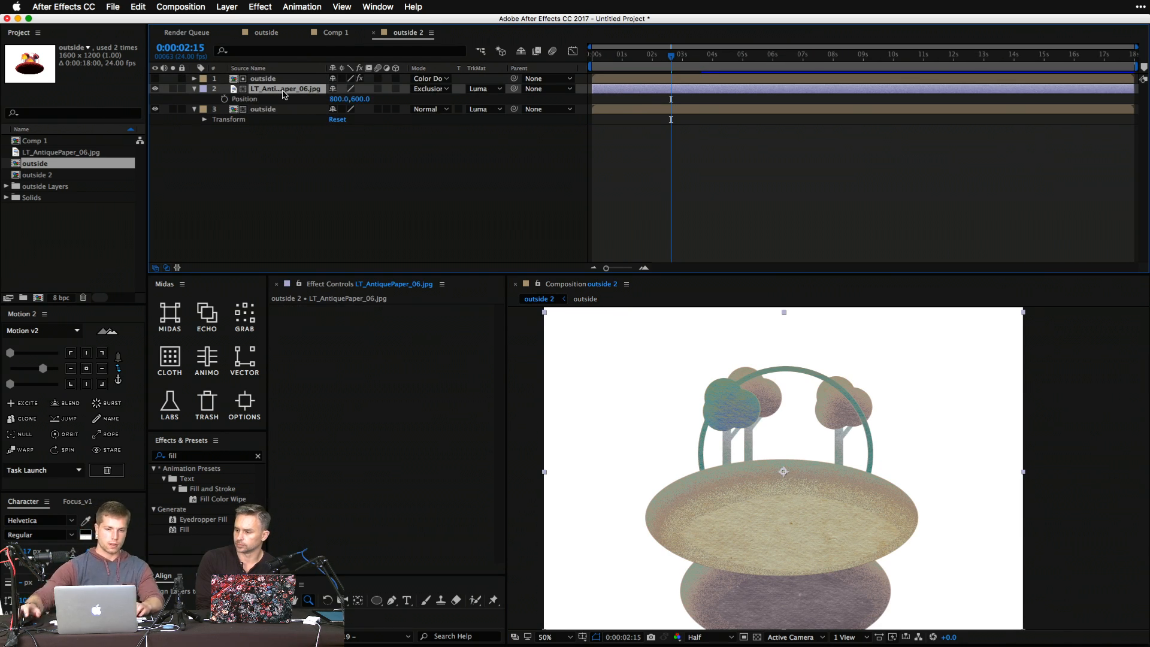
pyautogui.keyDown('alt'); pyautogui.click(224, 99); pyautogui.keyUp('alt')
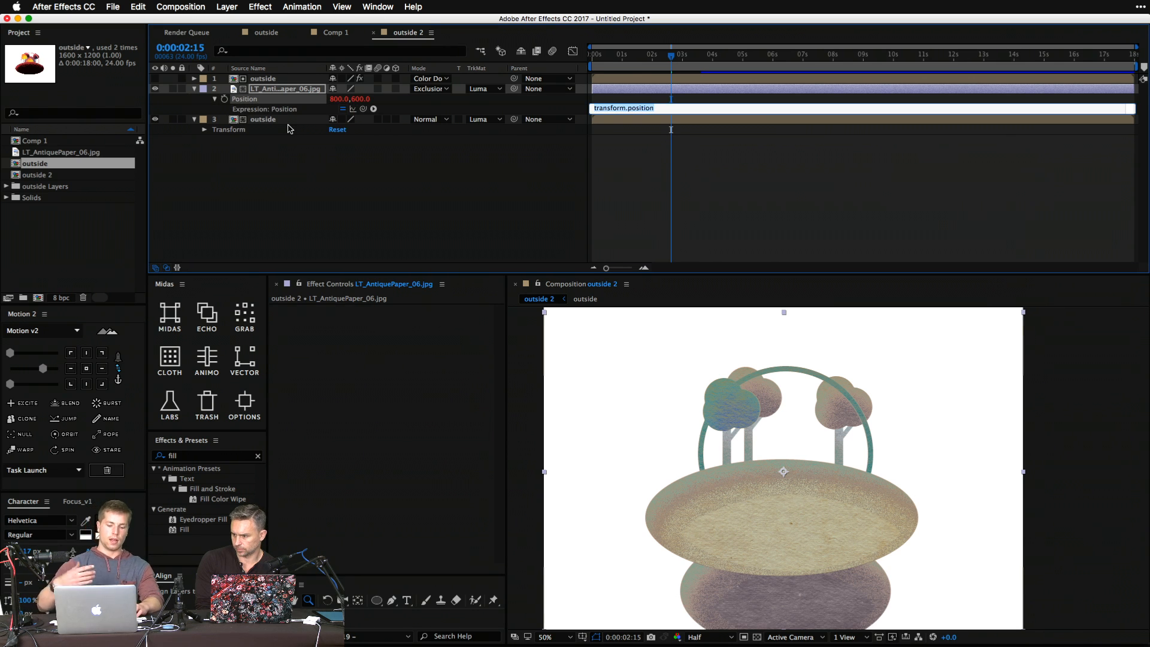
pyautogui.write('wiggle')
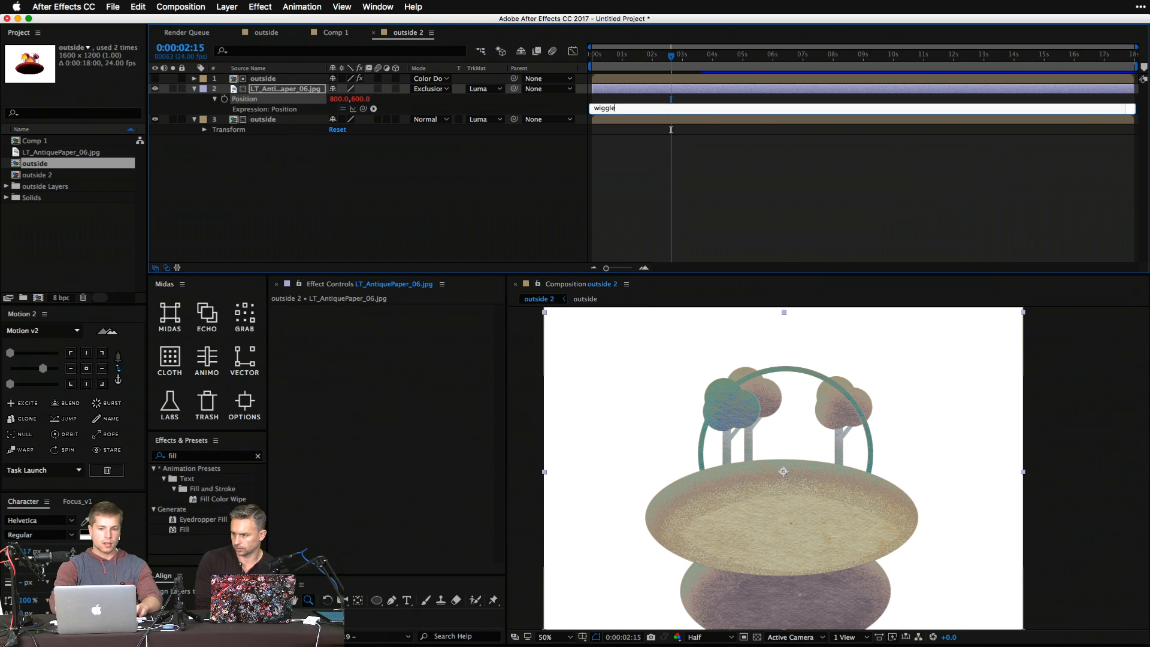
pyautogui.write('(3, 200)')
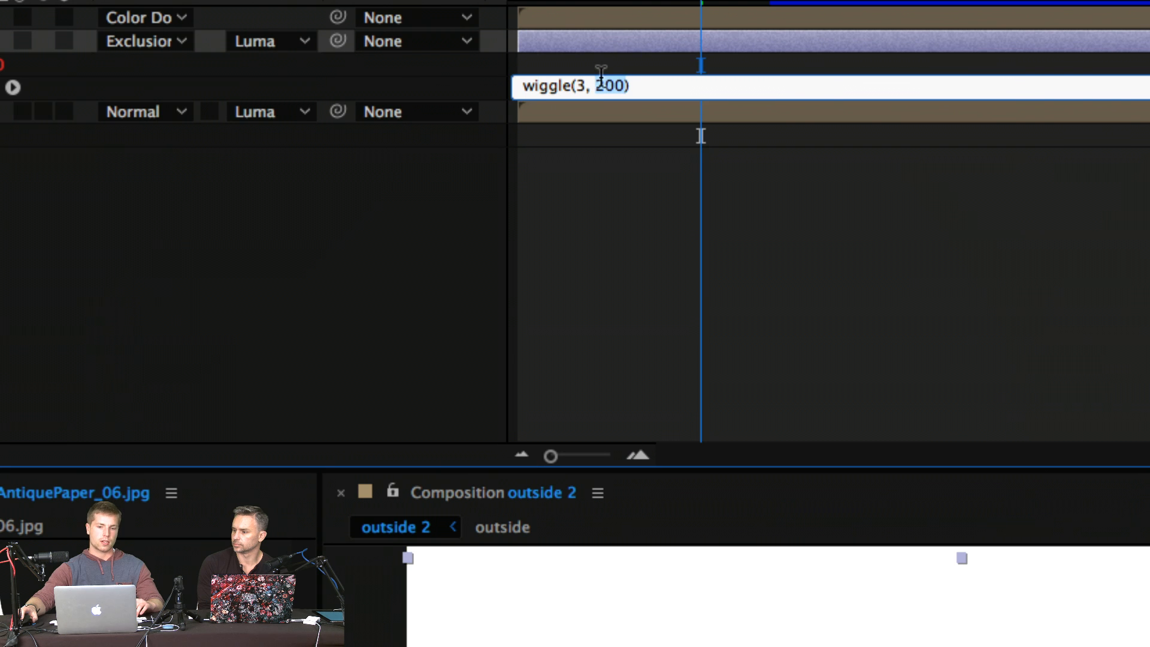
pyautogui.doubleClick(580, 85)
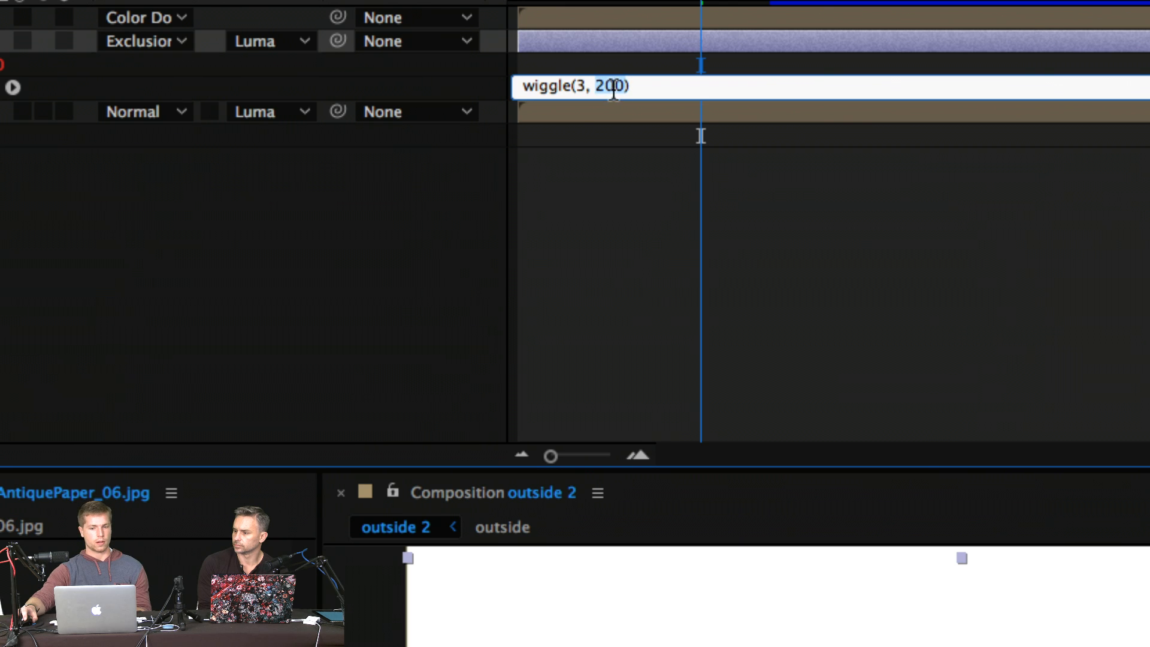
pyautogui.click(346, 300)
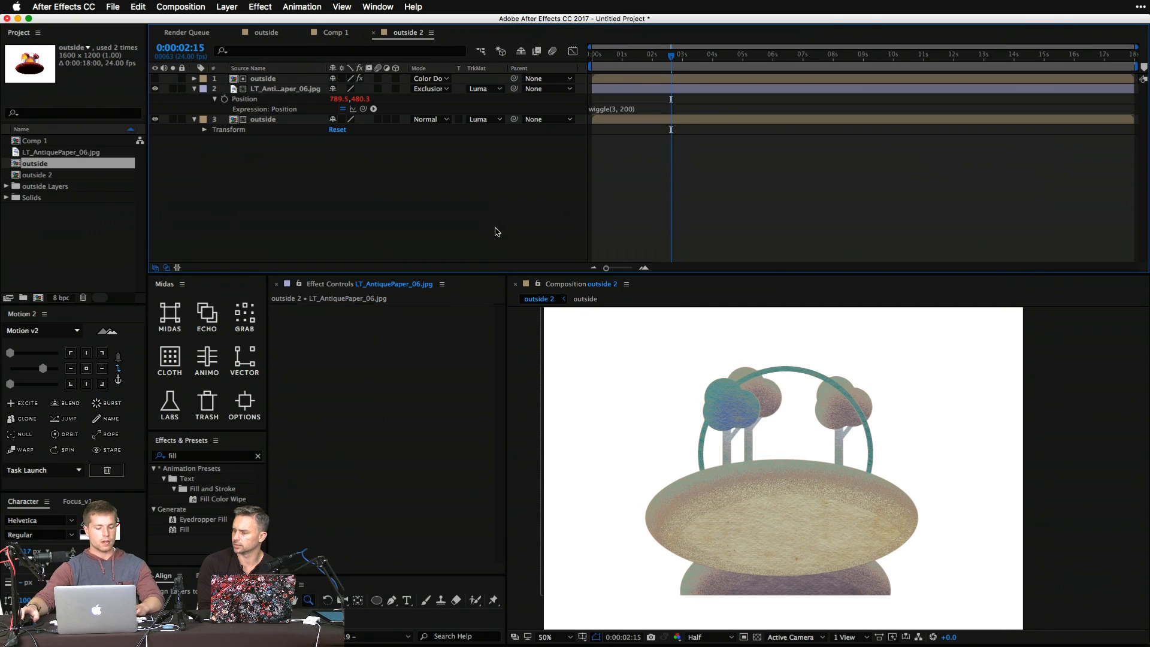
# Preview the wiggling paper texture and remove the expression from its Position.
pyautogui.press('space')
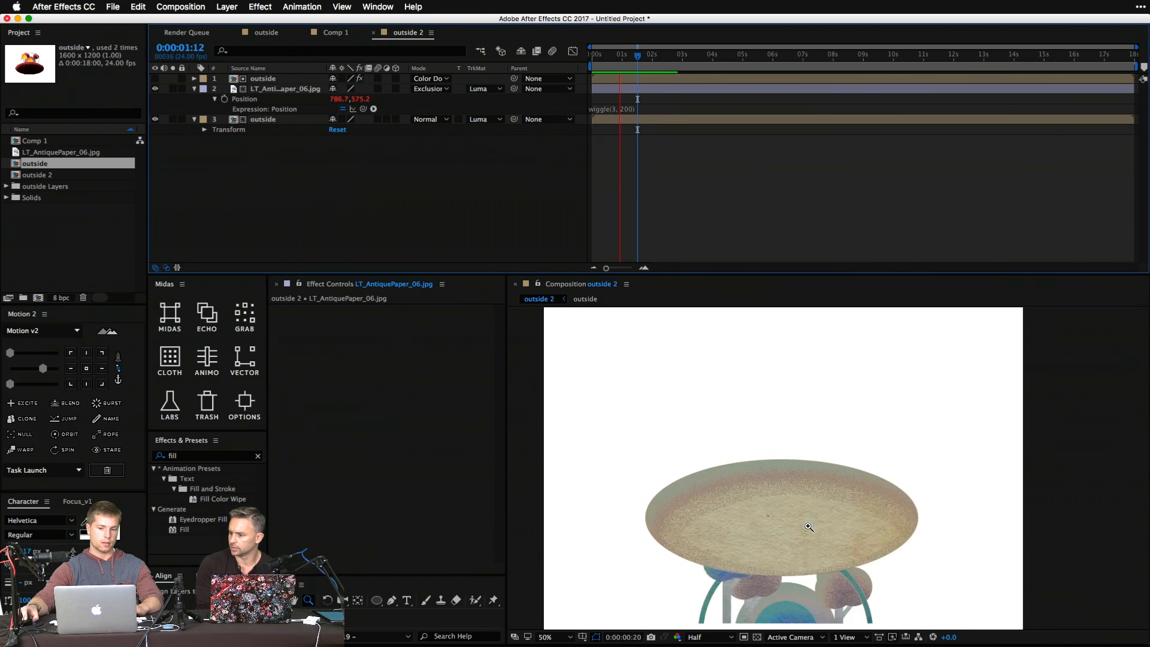
pyautogui.click(635, 109)
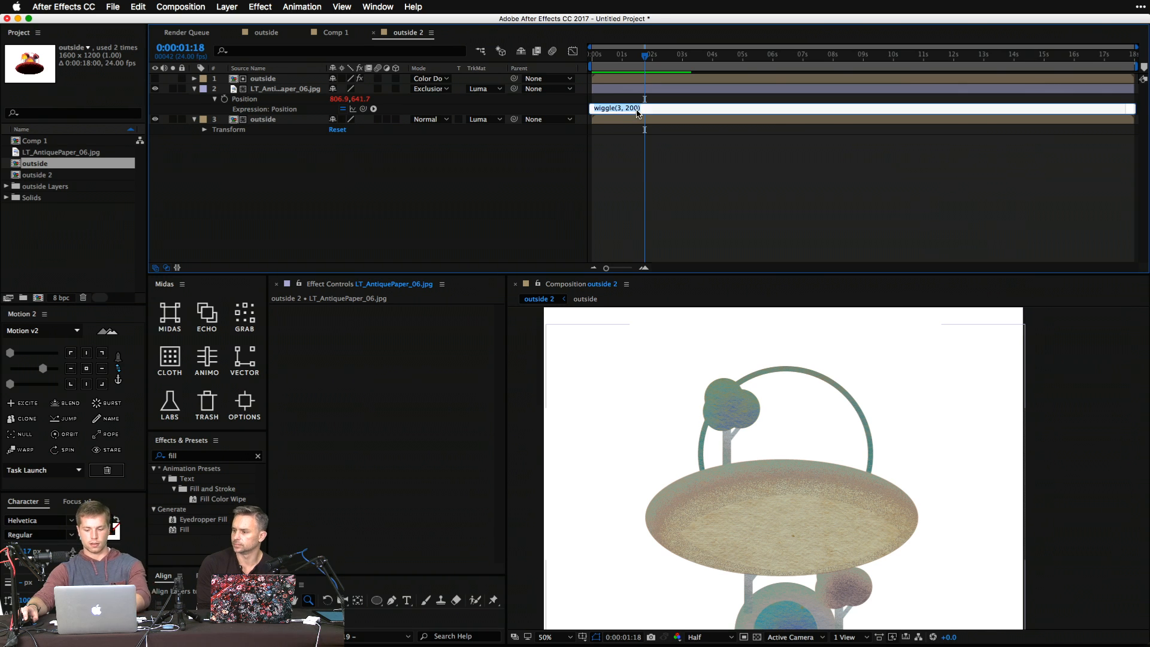
pyautogui.press('BackSpace')
pyautogui.click(495, 198)
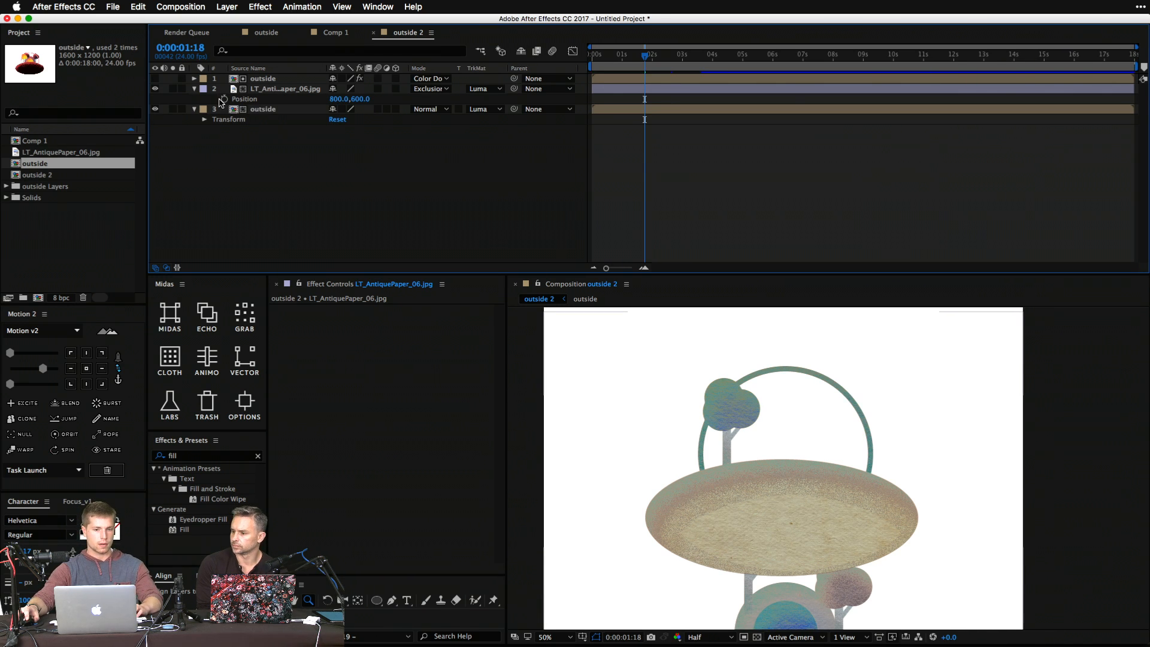
# Keyframe the paper texture's Position at 0:00:01:18, set its Y value to 898 at the first frame, and preview the movement.
pyautogui.click(223, 99)
pyautogui.click(623, 65)
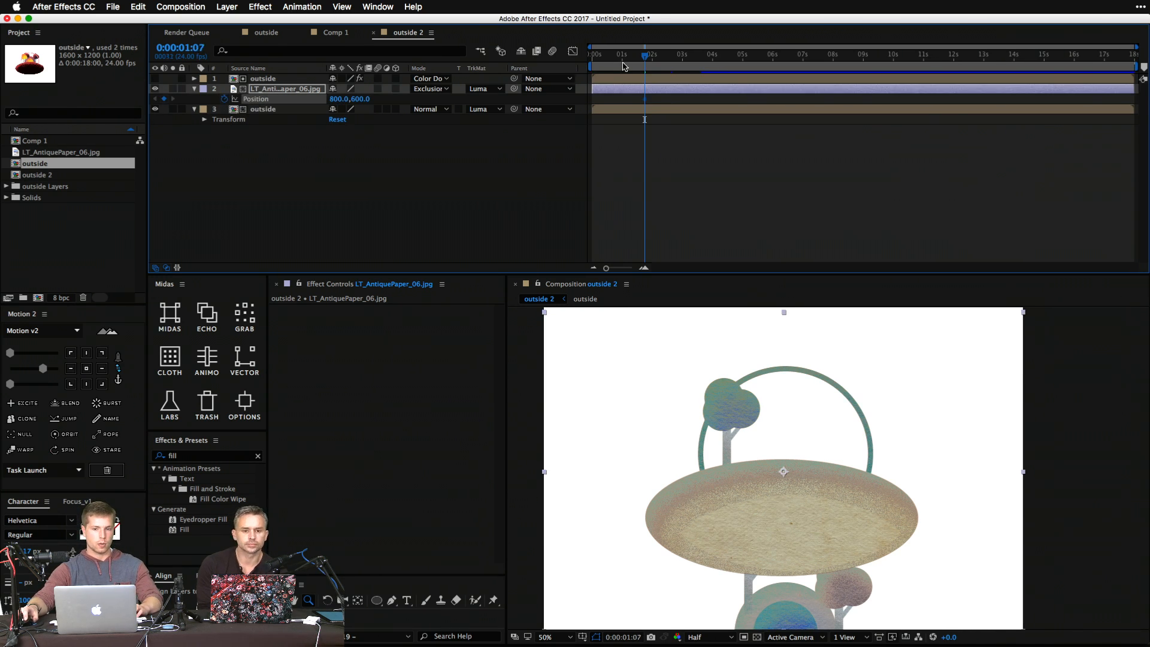
pyautogui.press('Home')
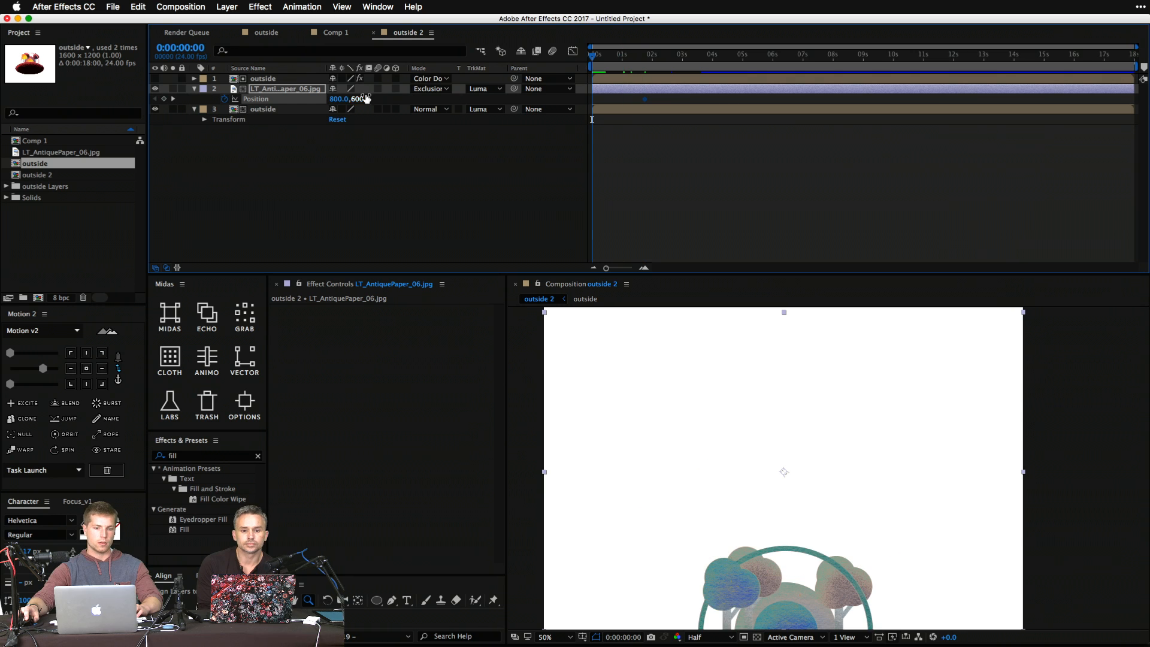
pyautogui.moveTo(366, 97); pyautogui.dragTo(530, 109)
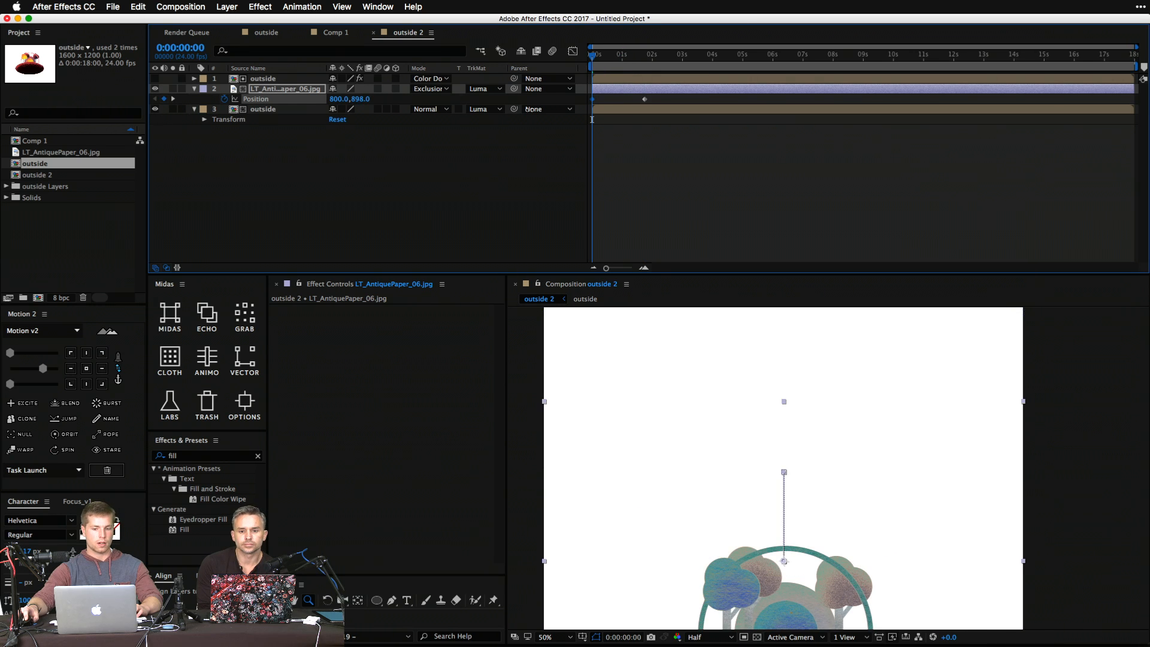
pyautogui.click(461, 201)
pyautogui.press('space')
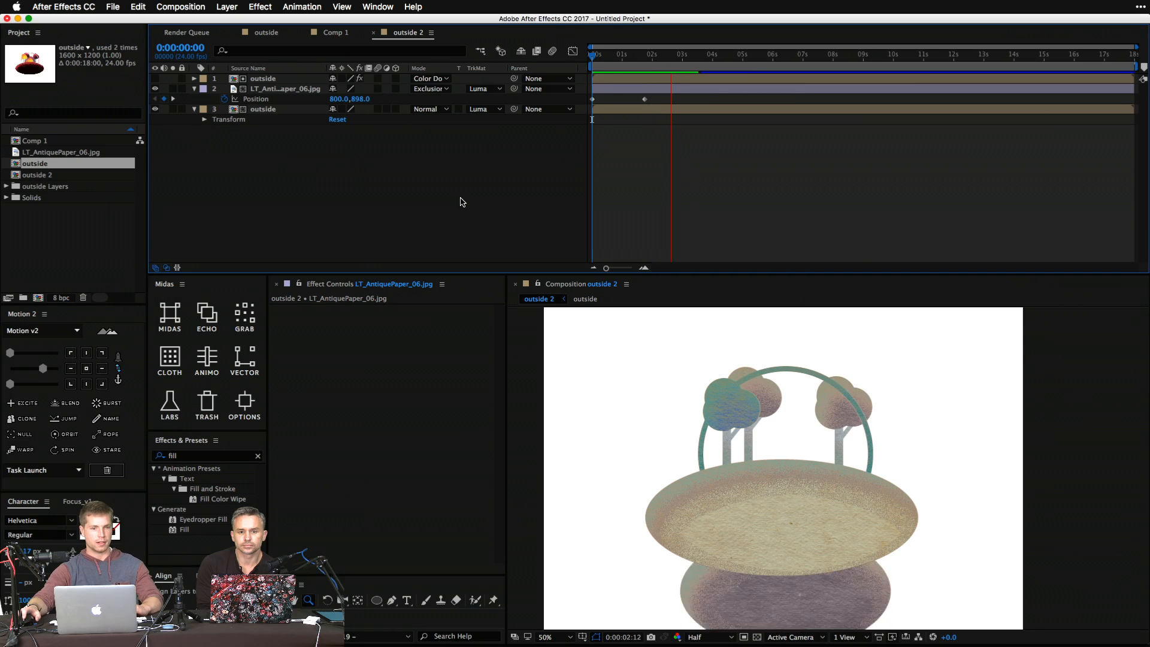
pyautogui.press('space')
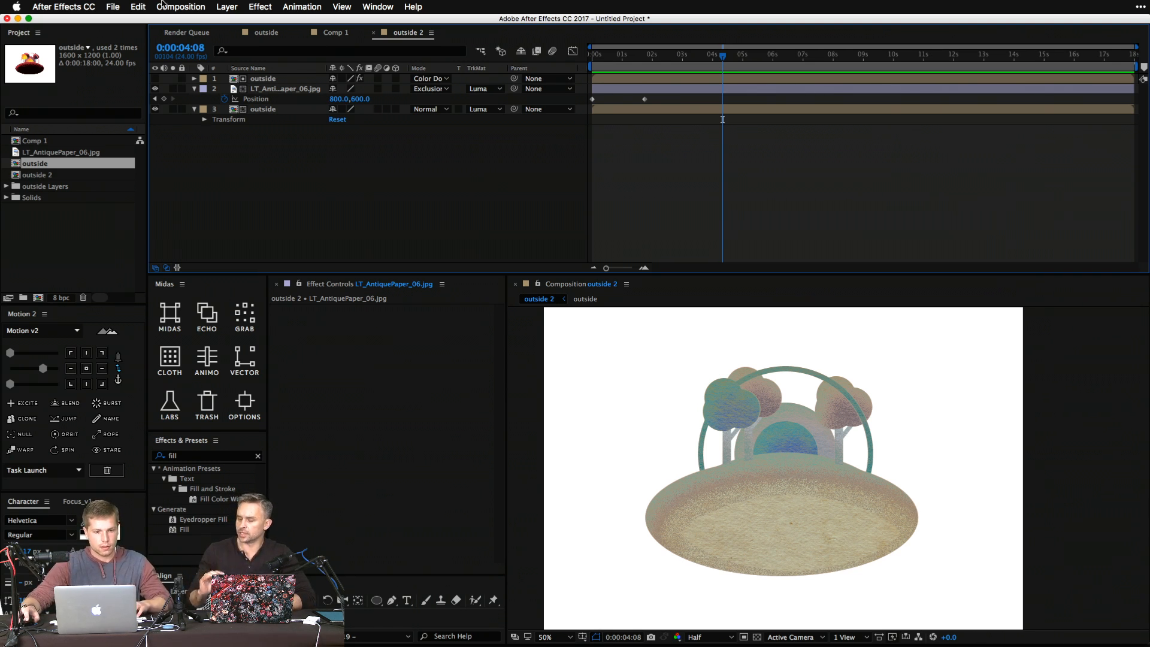
# Open the recent Desktop project 8_22 - adobe.aep without saving the untitled project, and dismiss the missing-effects warning.
pyautogui.click(113, 6)
pyautogui.moveTo(170, 55)
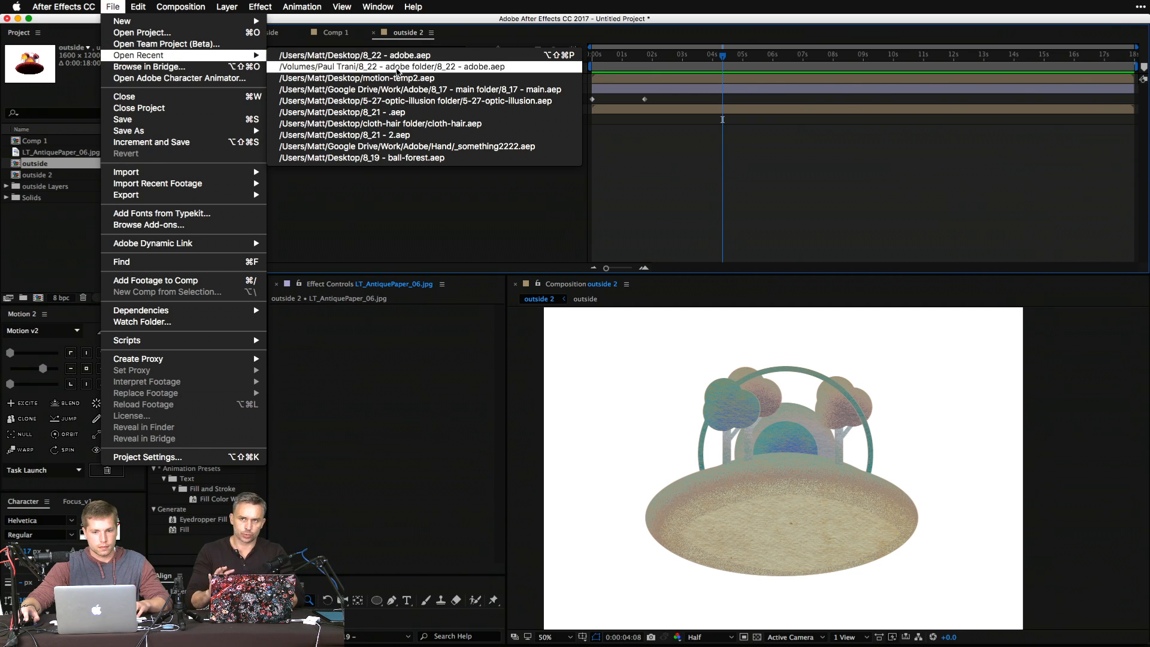
pyautogui.click(396, 56)
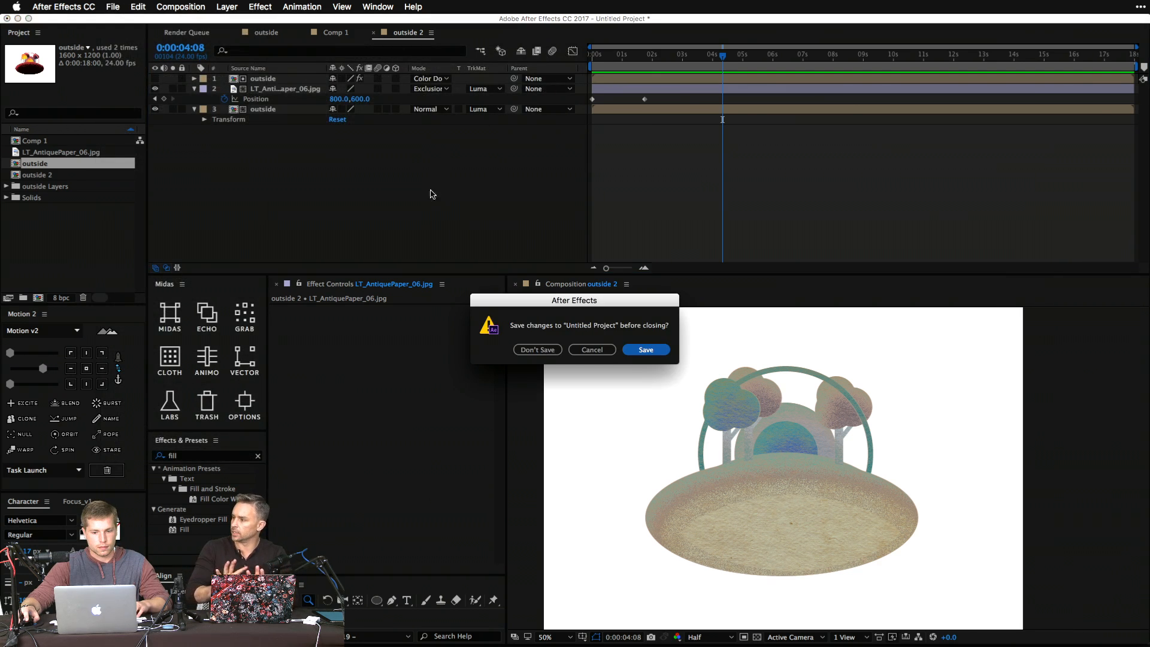
pyautogui.click(542, 351)
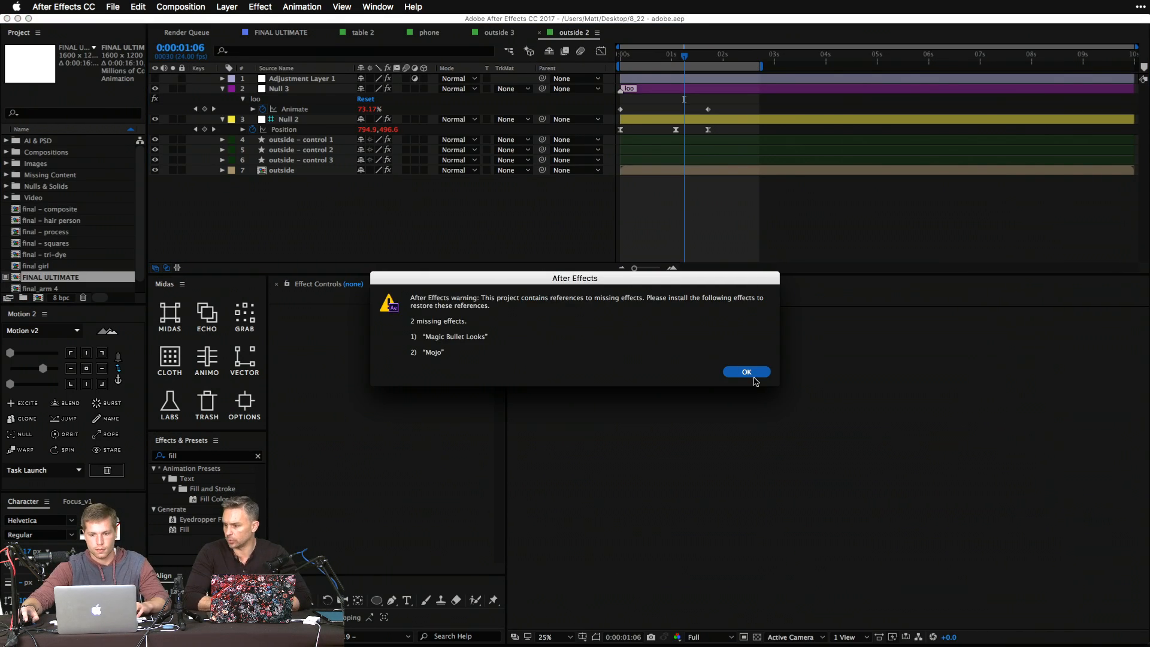
pyautogui.click(753, 373)
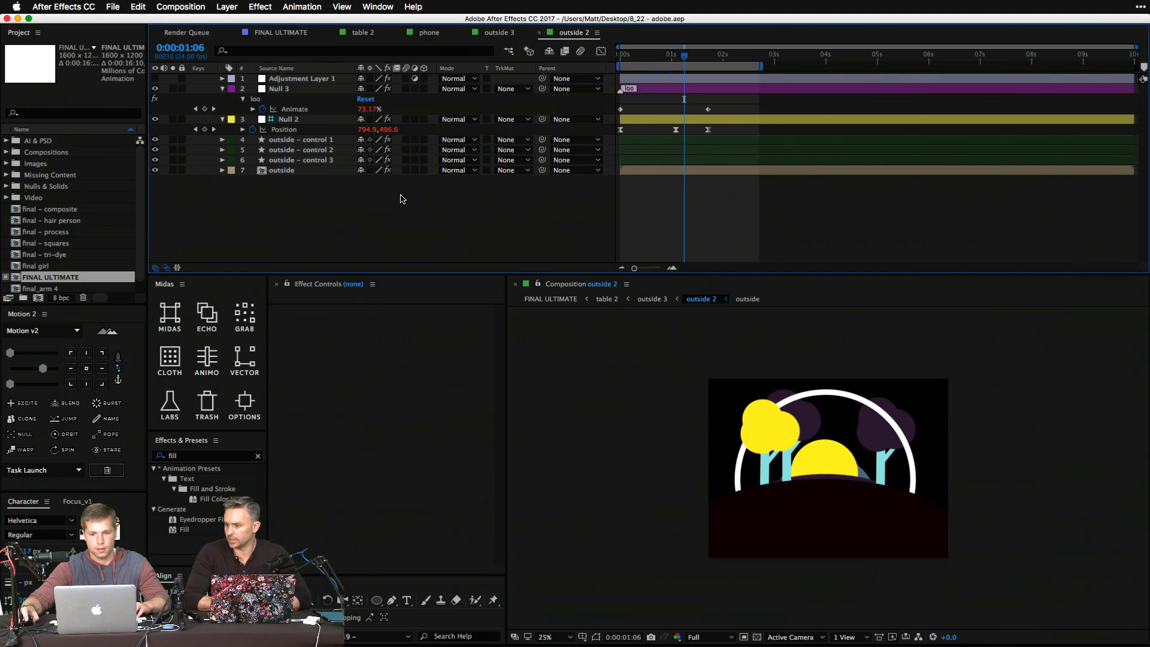
# Open the FINAL ULTIMATE comp and watch its finished animation in an enlarged preview, restoring the normal layout at the end.
pyautogui.click(551, 299)
pyautogui.press('space')
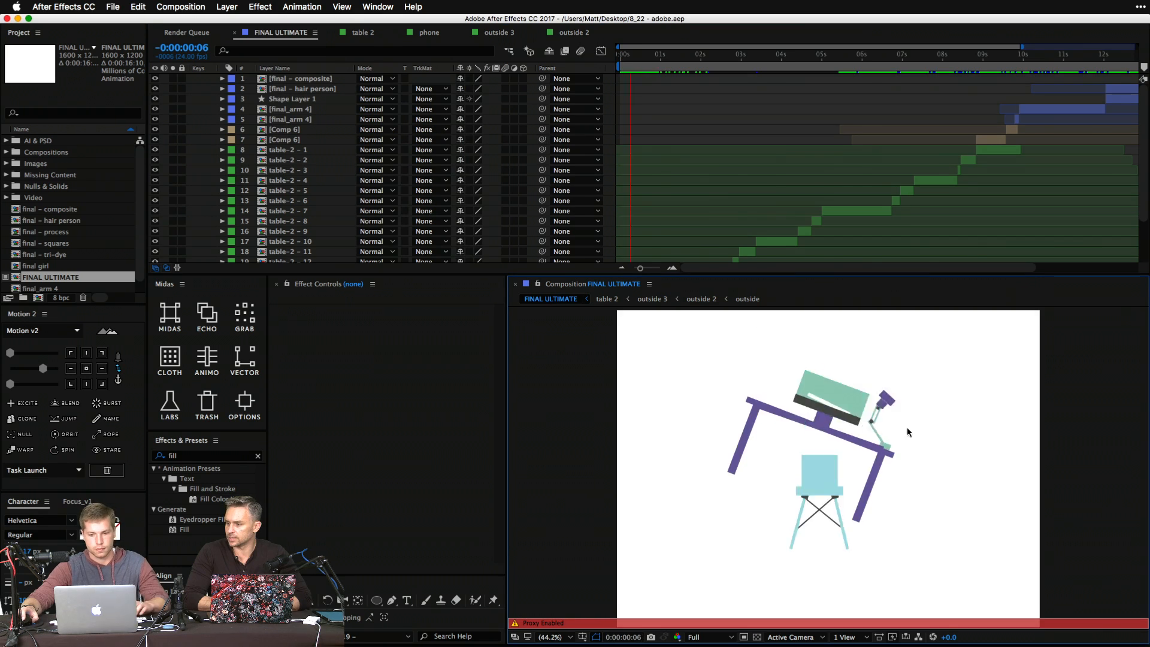
pyautogui.press('`')
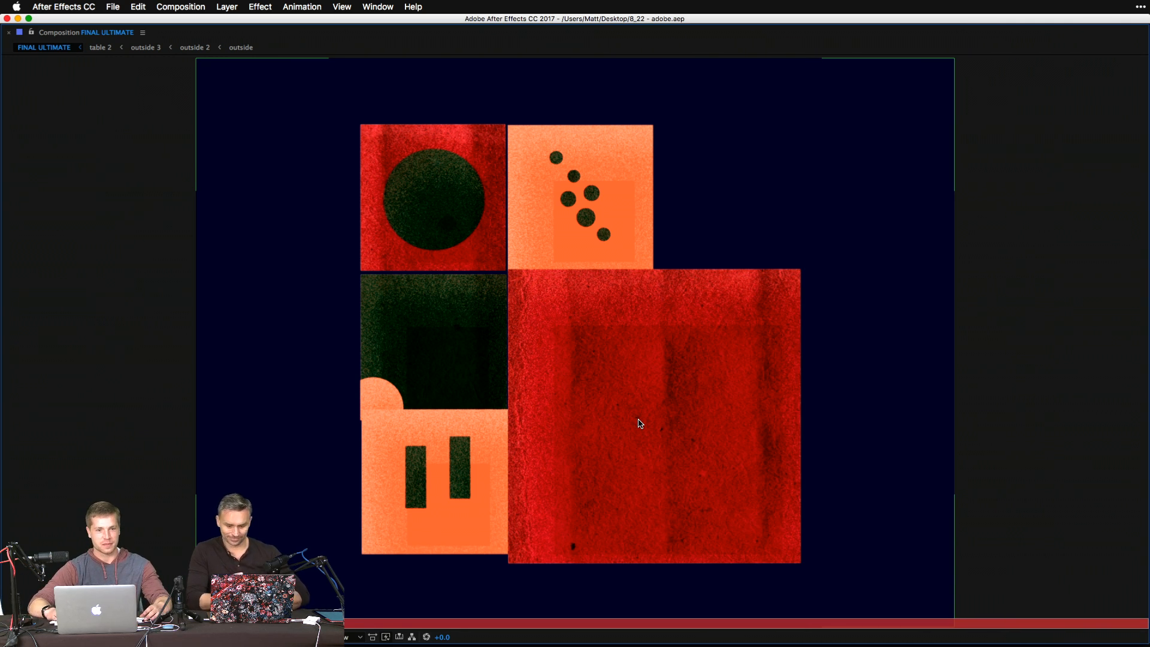
pyautogui.press('space')
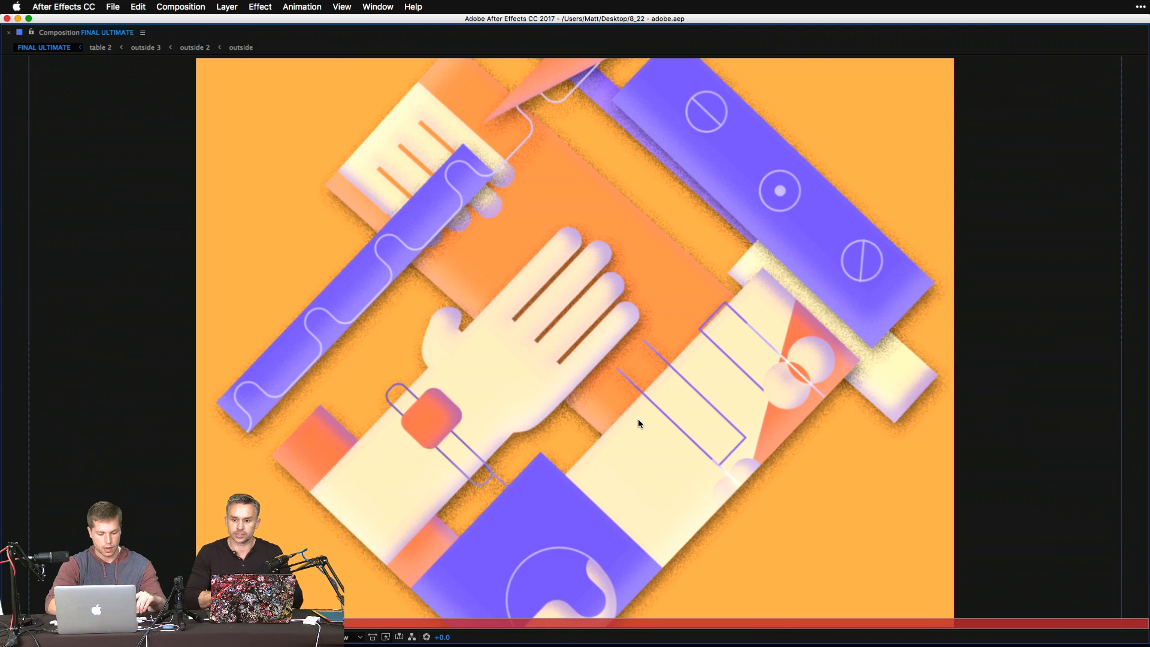
pyautogui.press('`')
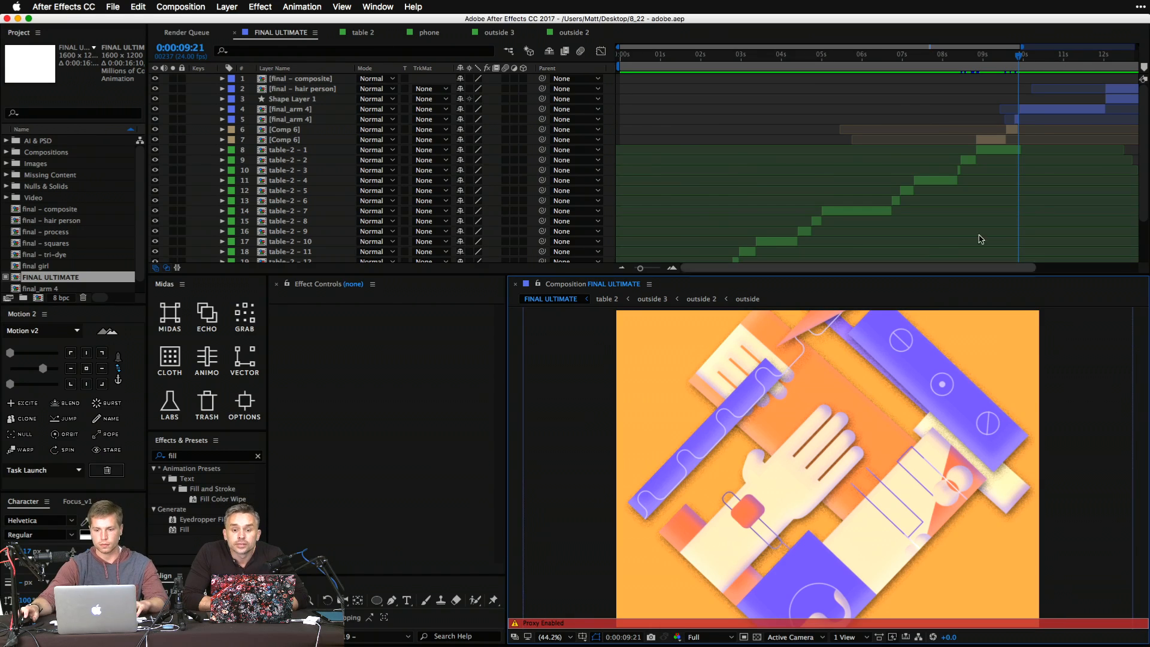
# Create a new composition with the default settings and draw a small black circle left of its centre.
pyautogui.click(112, 6)
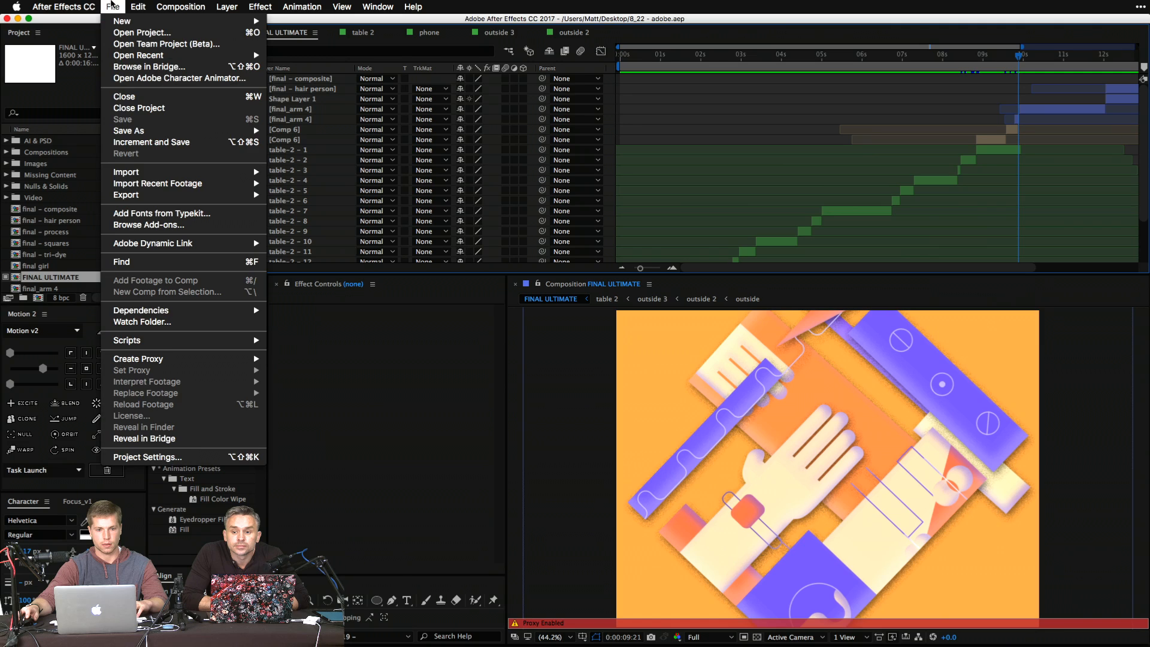
pyautogui.moveTo(117, 21)
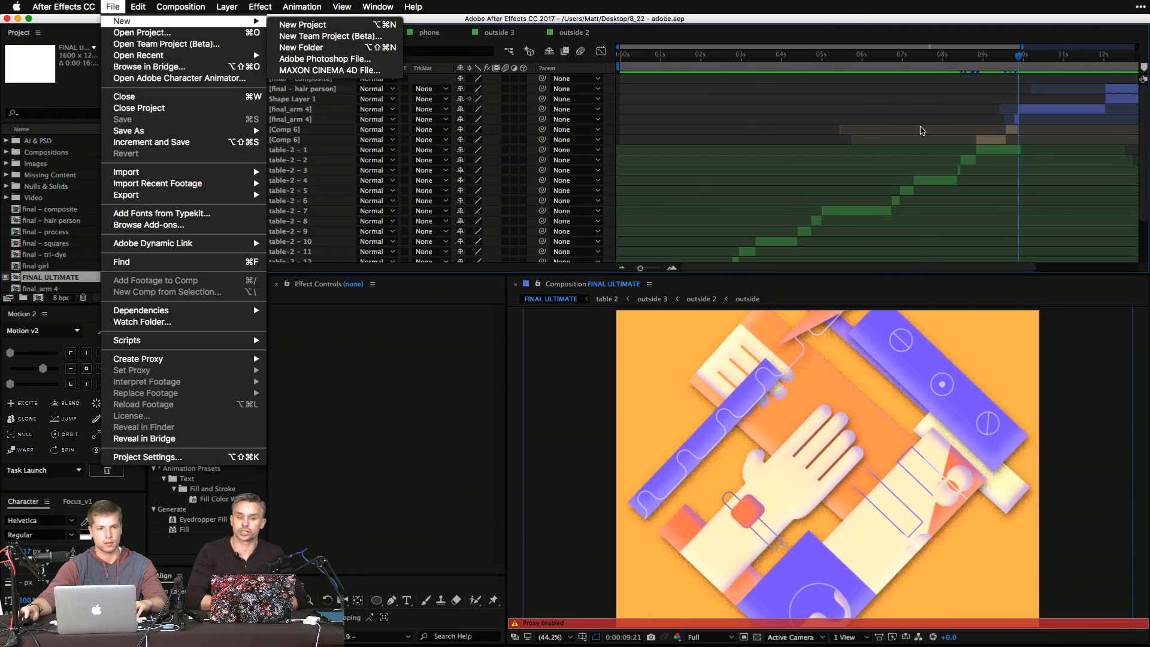
pyautogui.press('super+n')
pyautogui.press('Return')
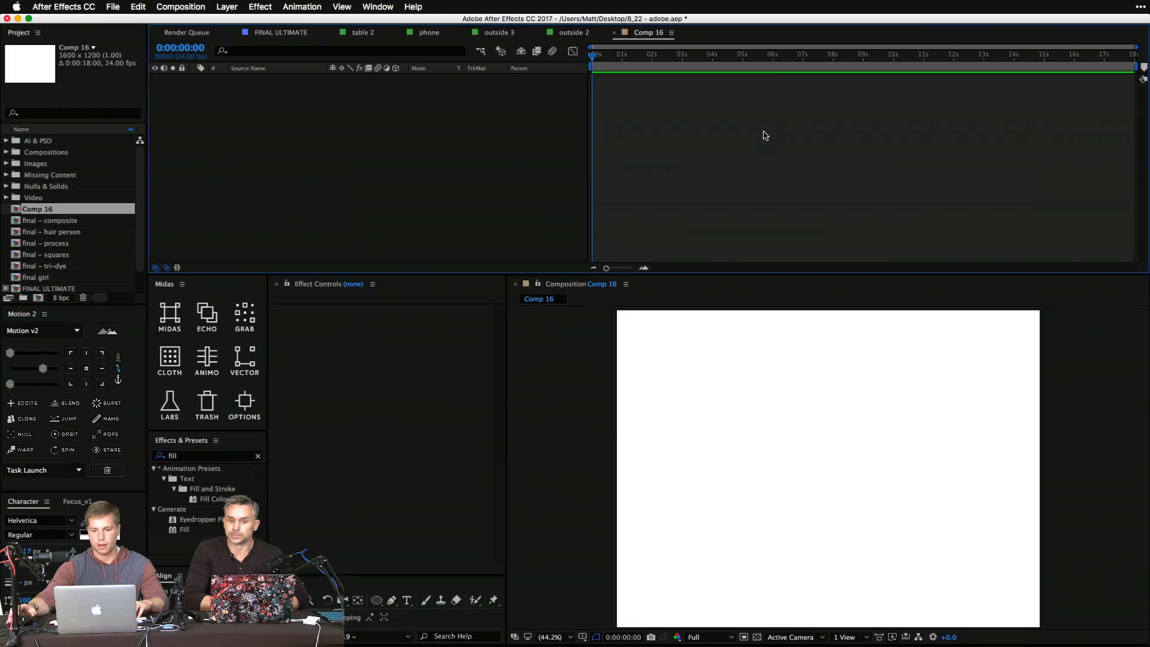
pyautogui.press('q')
pyautogui.moveTo(682, 409); pyautogui.dragTo(731, 454)
pyautogui.click(401, 224)
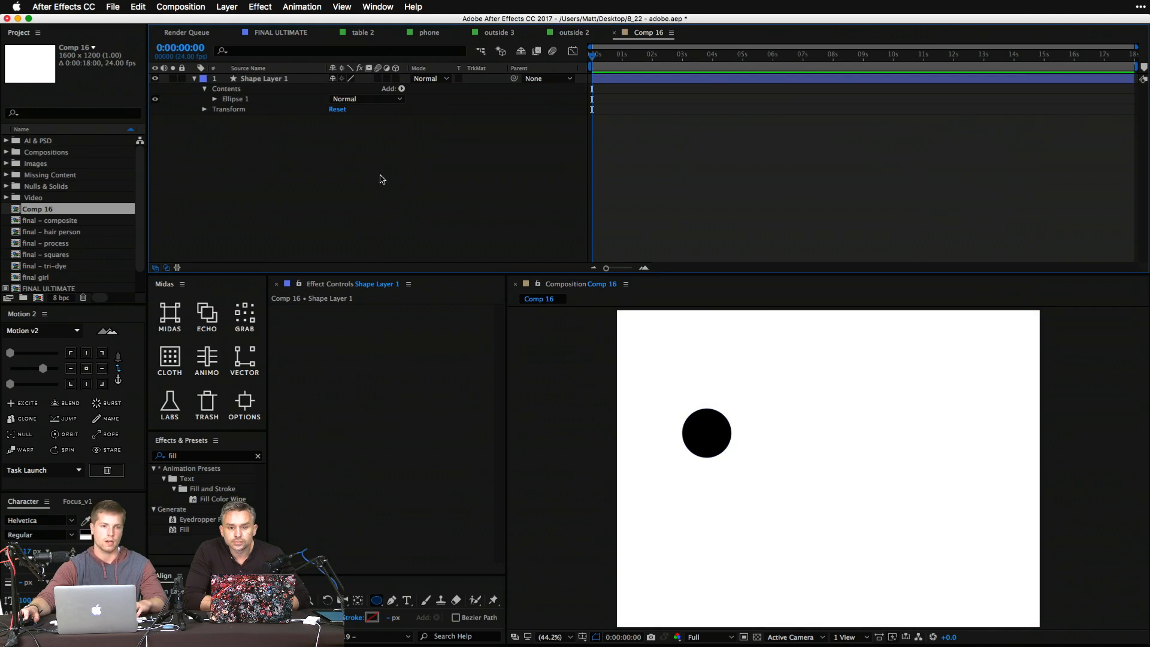
# Add the expression time*150; to the circle layer's Rotation and preview the orbiting motion.
pyautogui.click(283, 79)
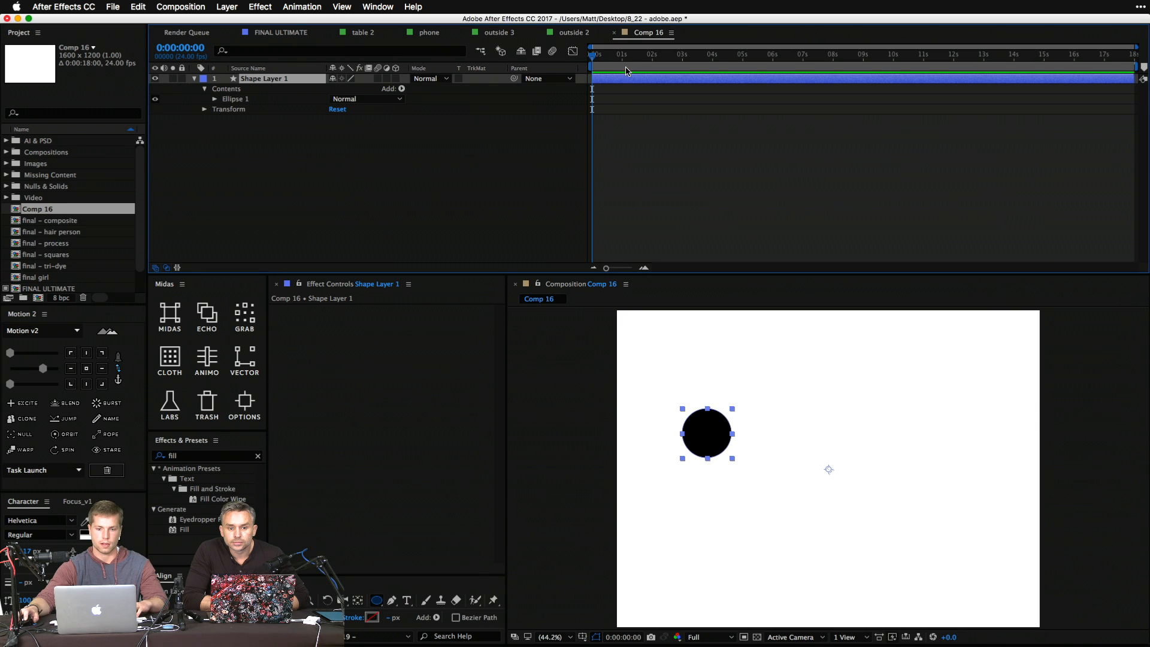
pyautogui.press('r')
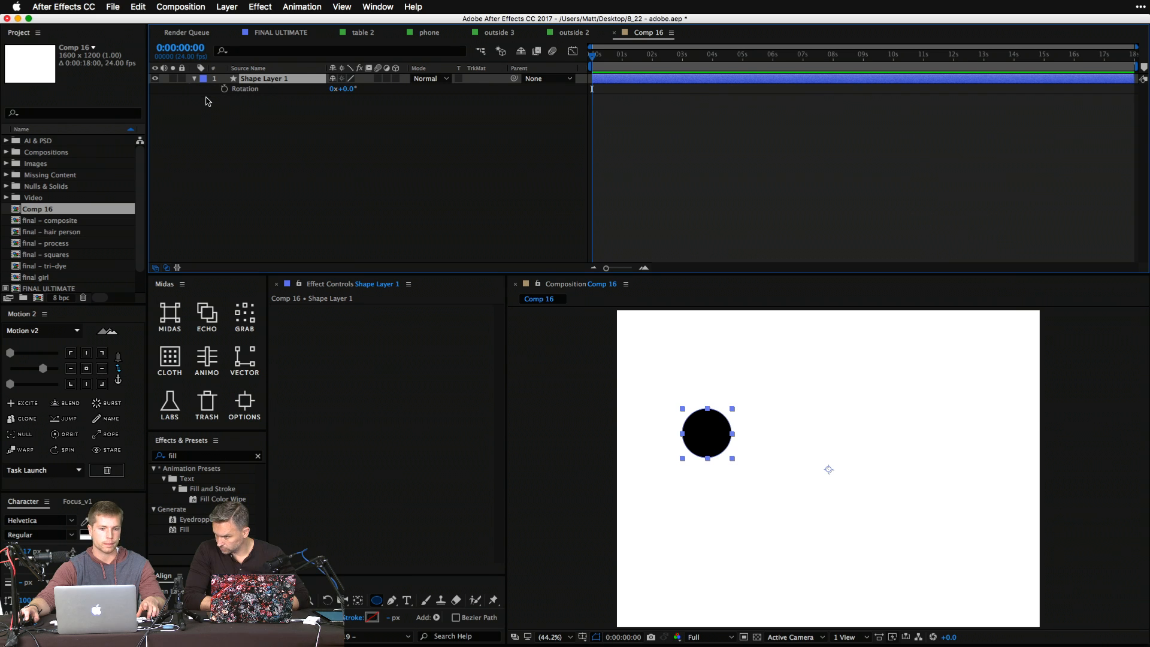
pyautogui.keyDown('alt'); pyautogui.click(224, 89); pyautogui.keyUp('alt')
pyautogui.write('time')
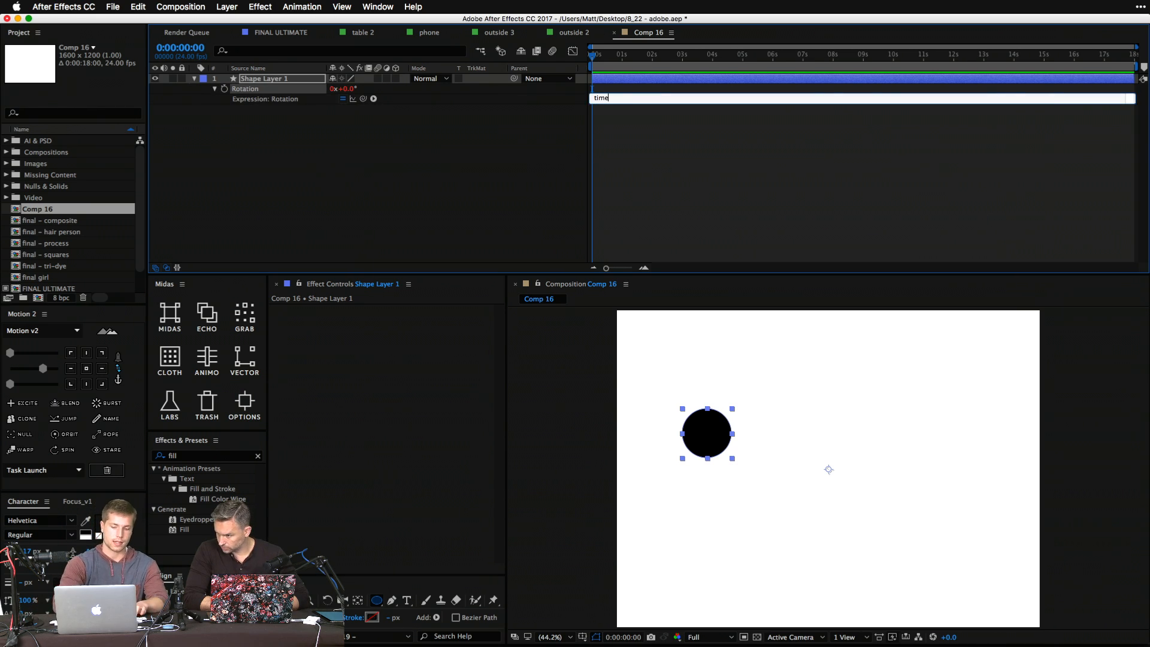
pyautogui.write('*150')
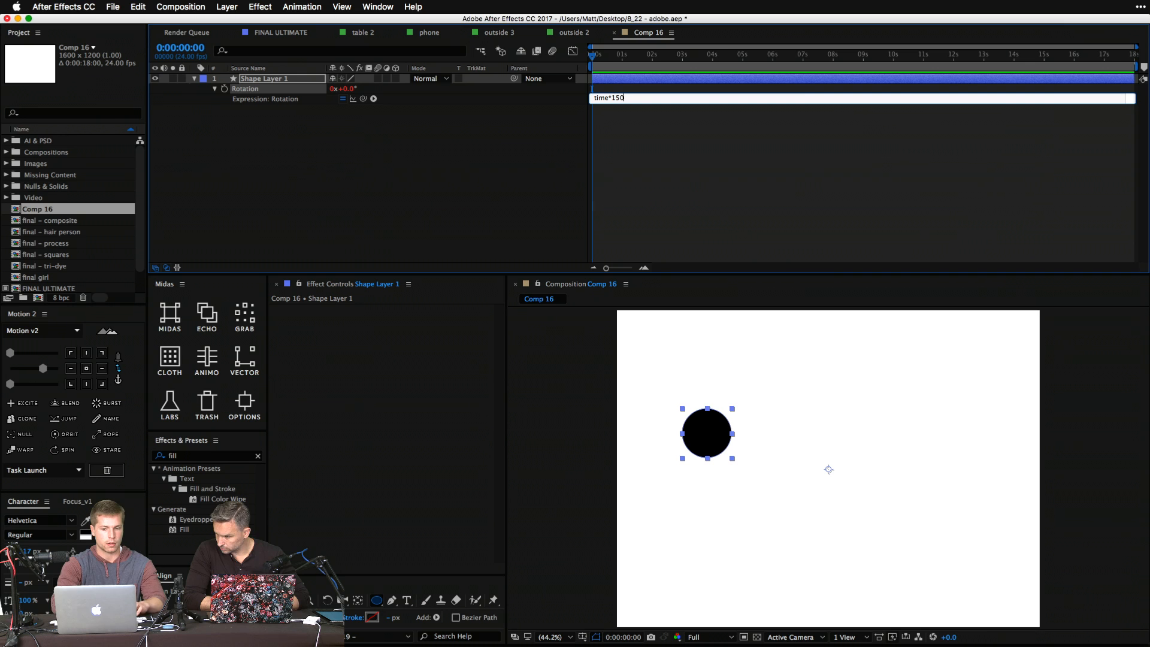
pyautogui.write(';')
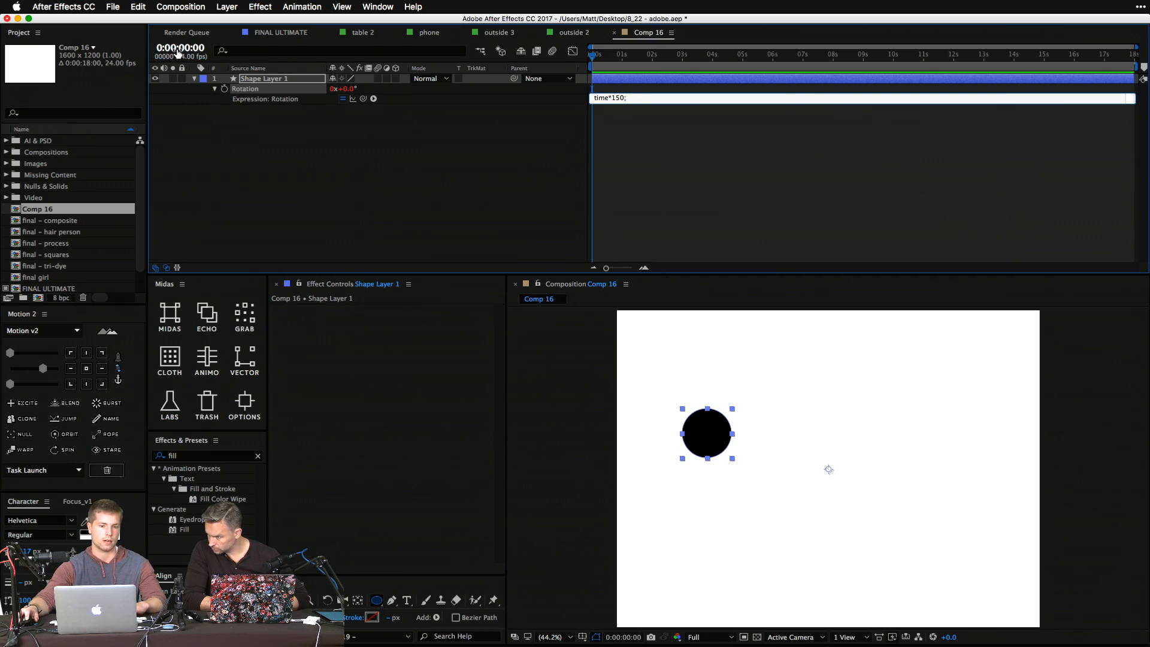
pyautogui.click(568, 176)
pyautogui.press('space')
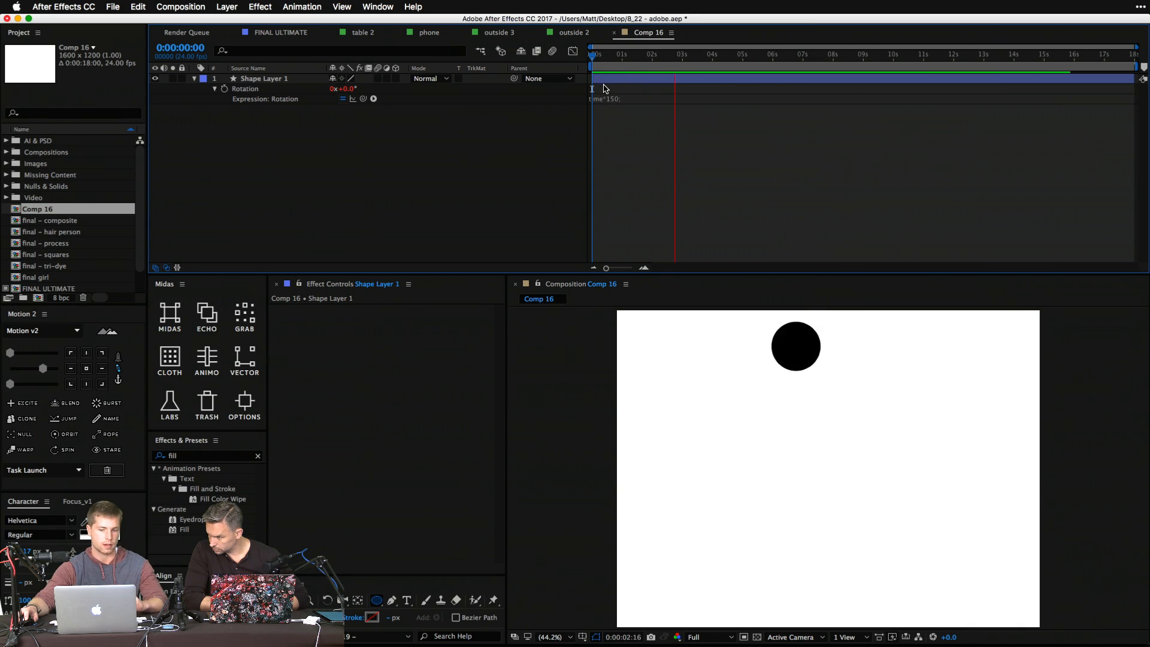
# Change the circle's Rotation expression to time*20000; and return to the start of the timeline.
pyautogui.click(722, 57)
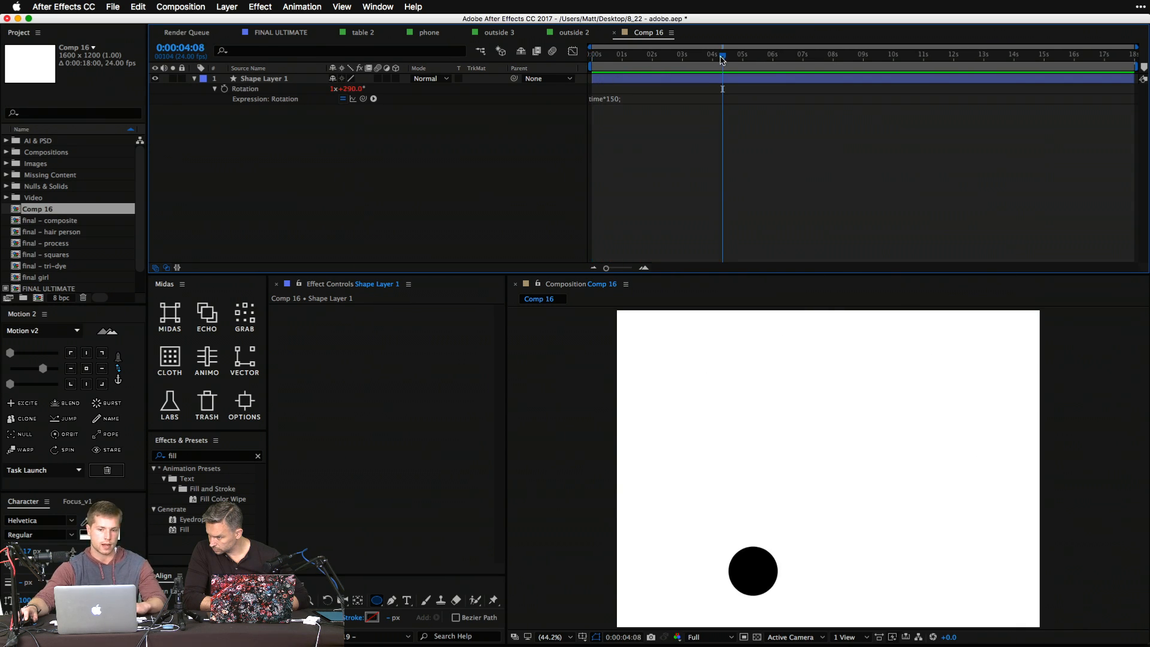
pyautogui.moveTo(722, 57)
pyautogui.mouseDown()
pyautogui.moveTo(751, 60)
pyautogui.moveTo(711, 68)
pyautogui.mouseUp()
pyautogui.click(627, 100)
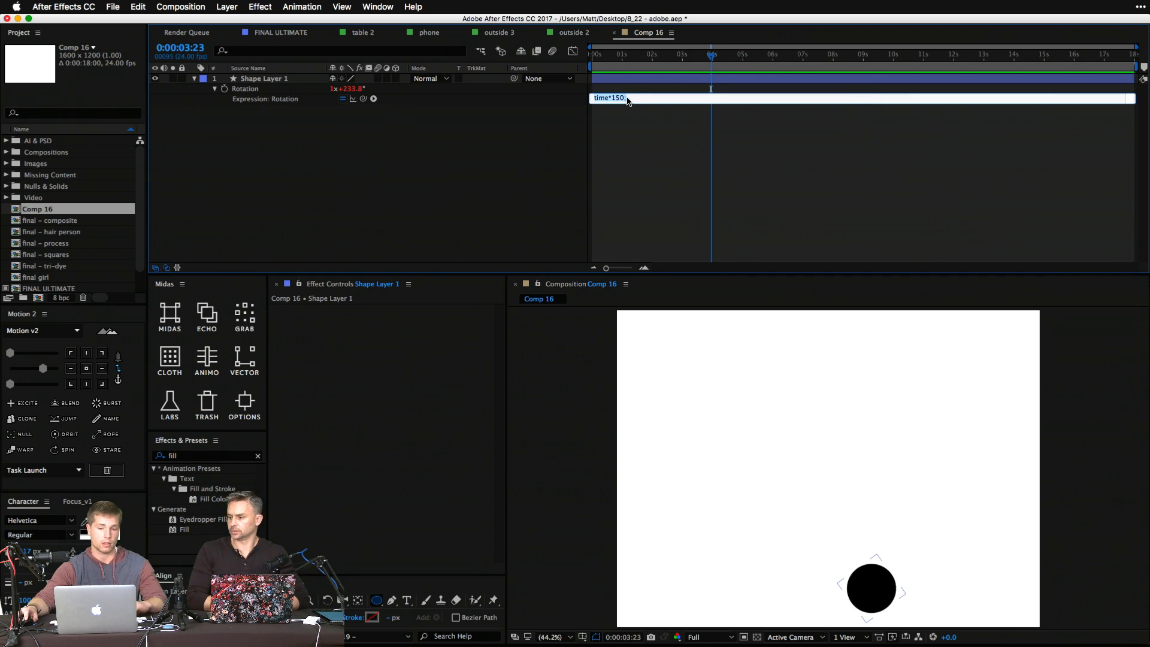
pyautogui.click(624, 99)
pyautogui.press('BackSpace')
pyautogui.press('BackSpace')
pyautogui.press('BackSpace')
pyautogui.write('20000')
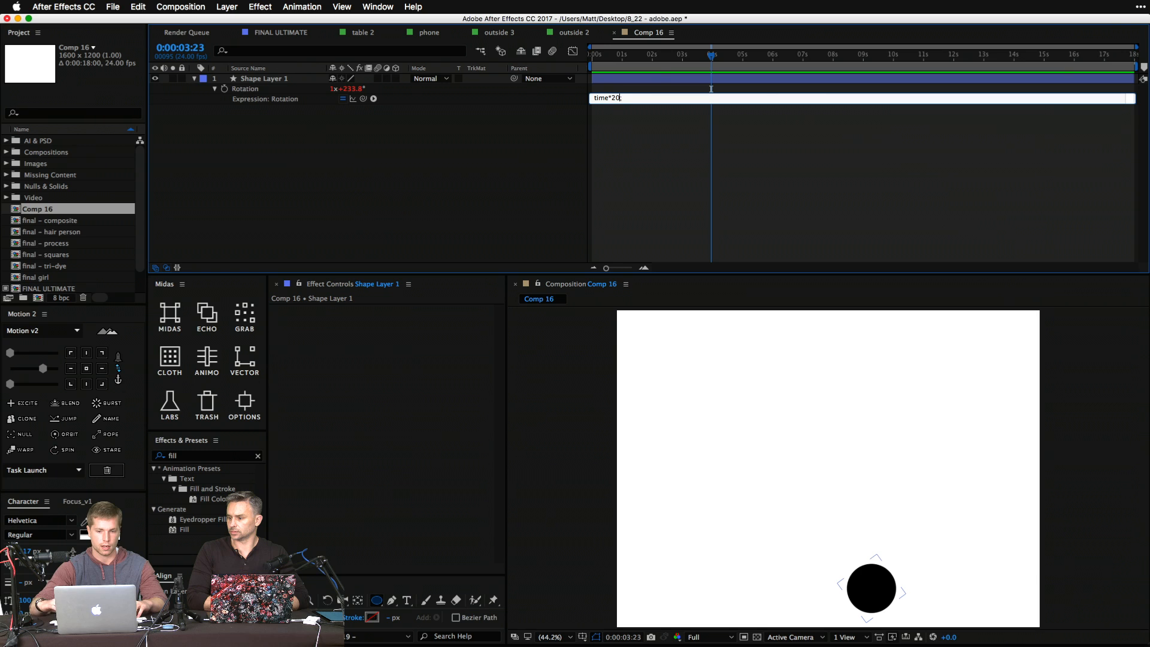
pyautogui.click(346, 188)
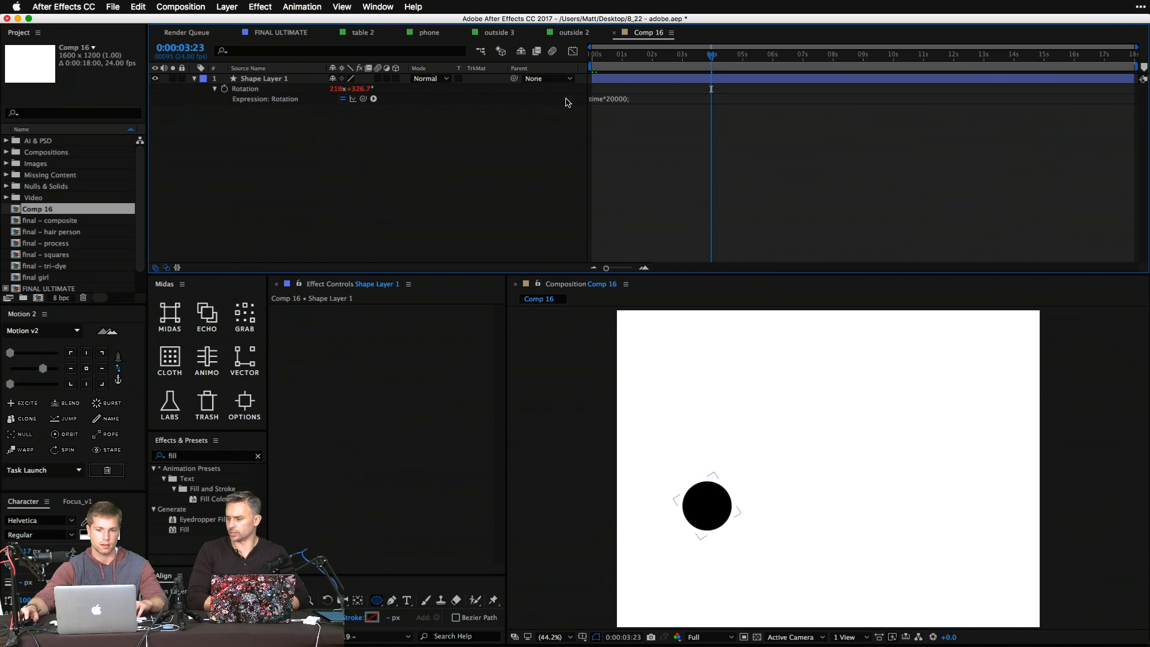
pyautogui.press('Home')
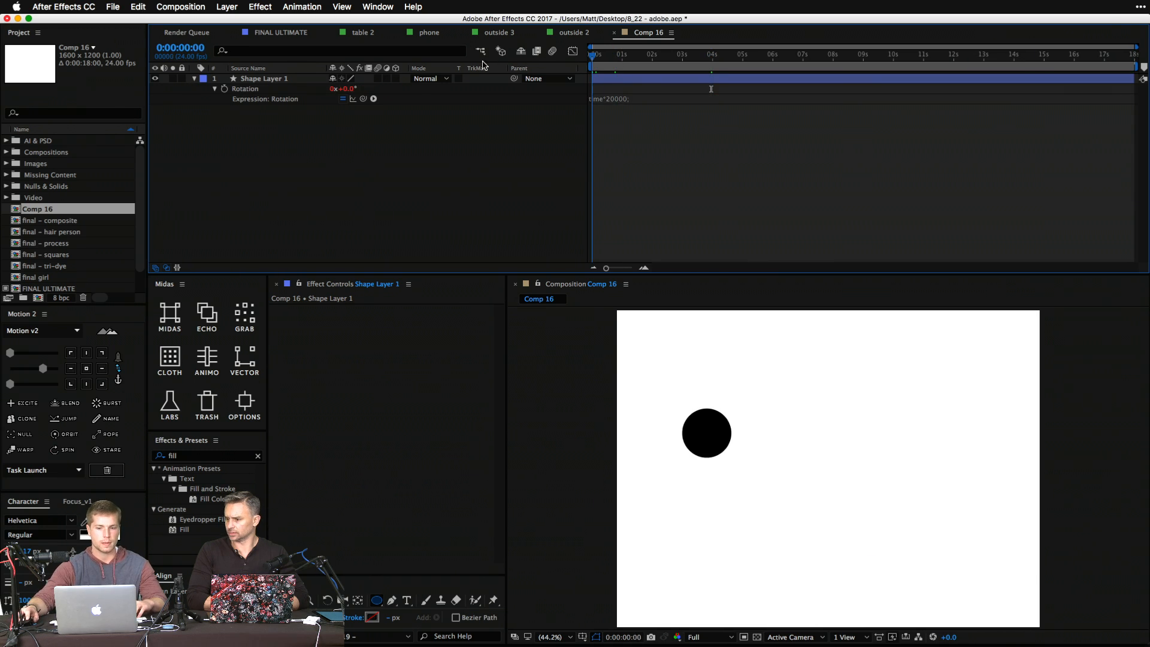
# Remove the expression from the circle layer's Rotation property and leave the layer deselected.
pyautogui.click(601, 99)
pyautogui.press('BackSpace')
pyautogui.click(529, 143)
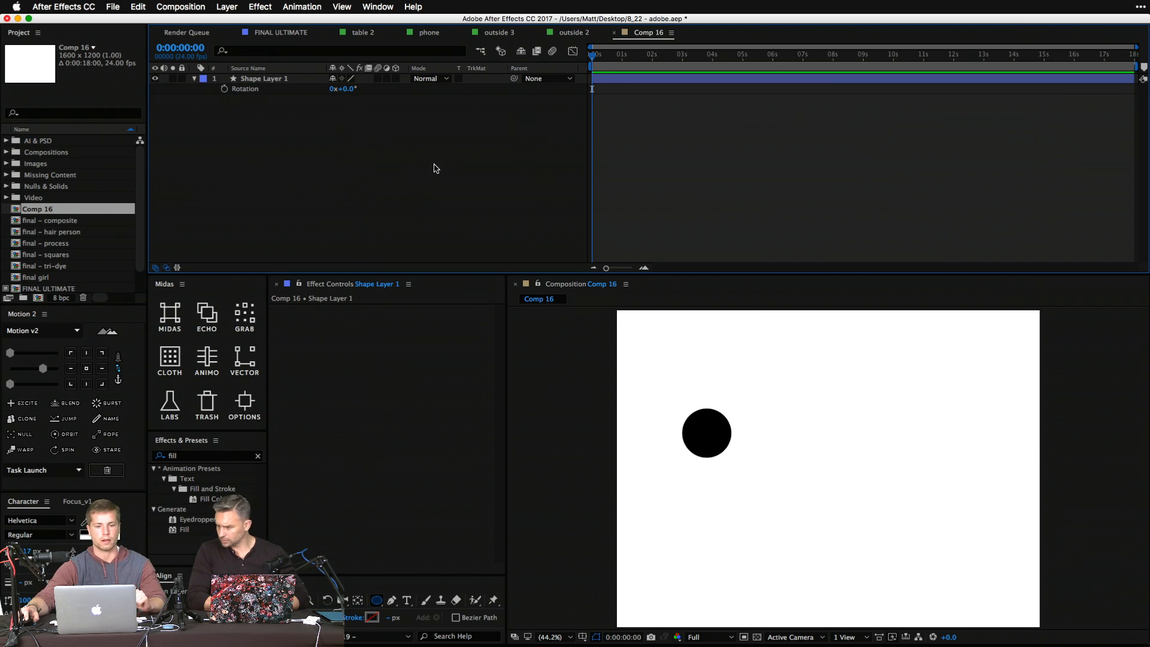
pyautogui.click(282, 91)
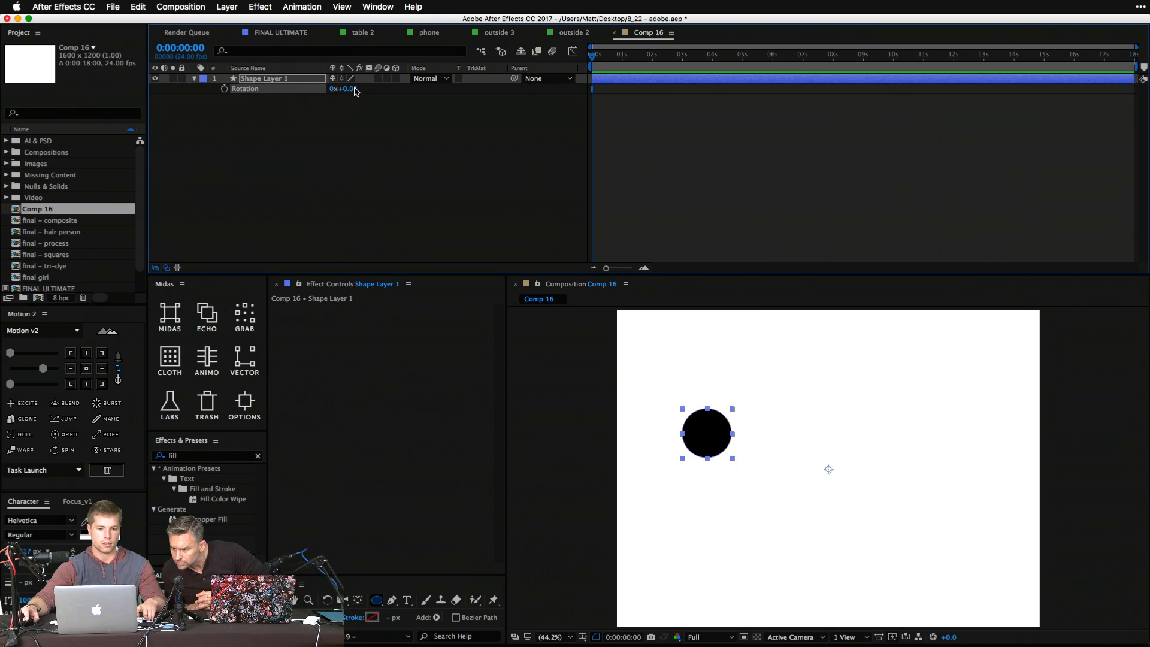
pyautogui.click(367, 136)
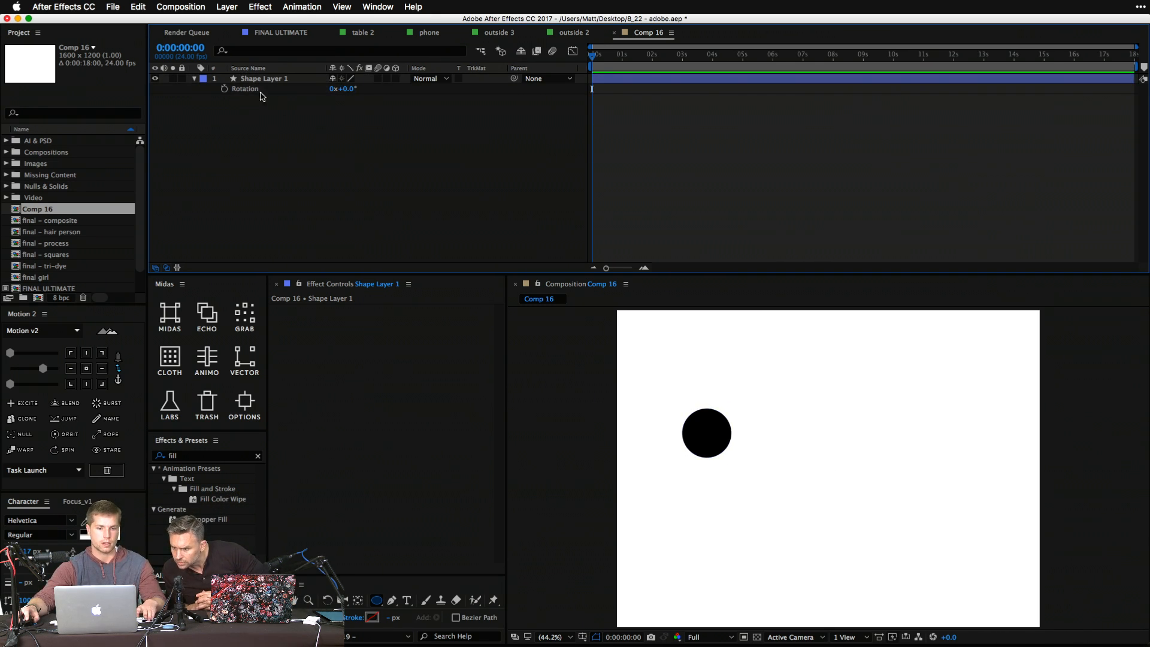
# Enter the incomplete expression time* on the circle layer's Rotation property.
pyautogui.keyDown('alt'); pyautogui.click(225, 89); pyautogui.keyUp('alt')
pyautogui.write('time*')
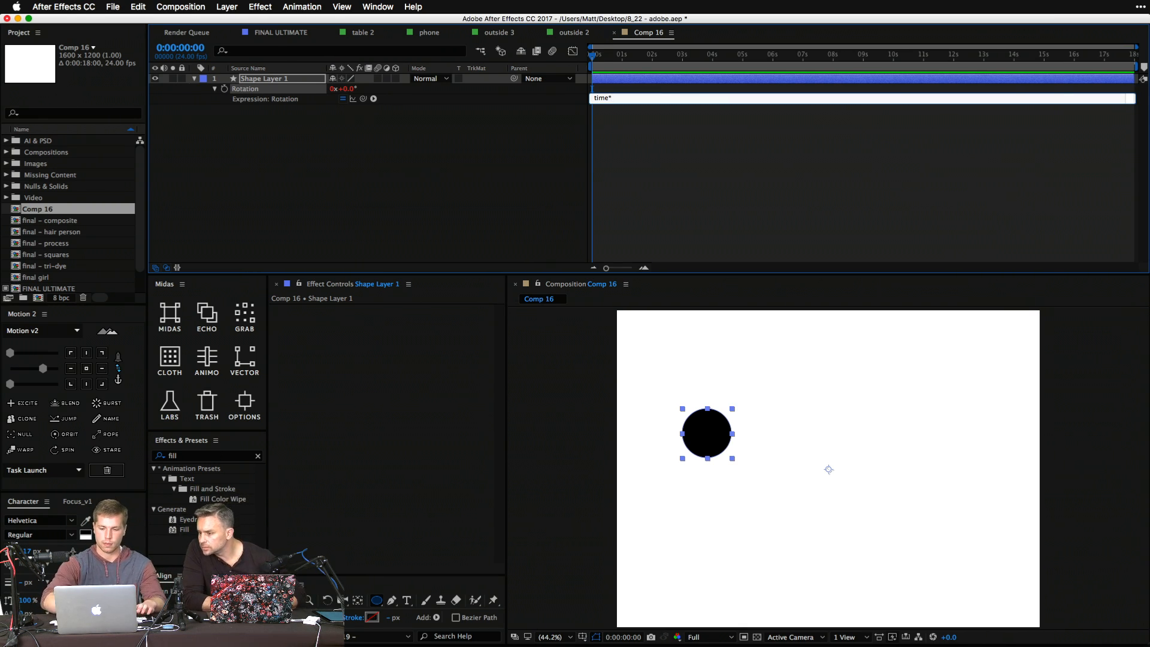
pyautogui.click(450, 250)
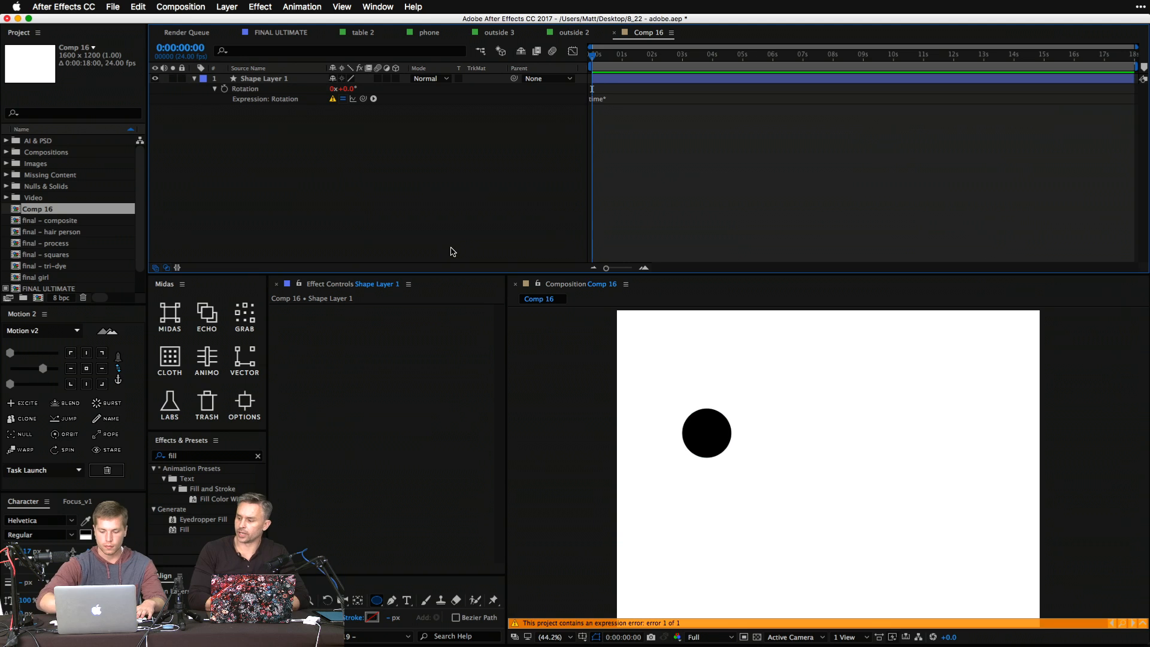
pyautogui.press('/')
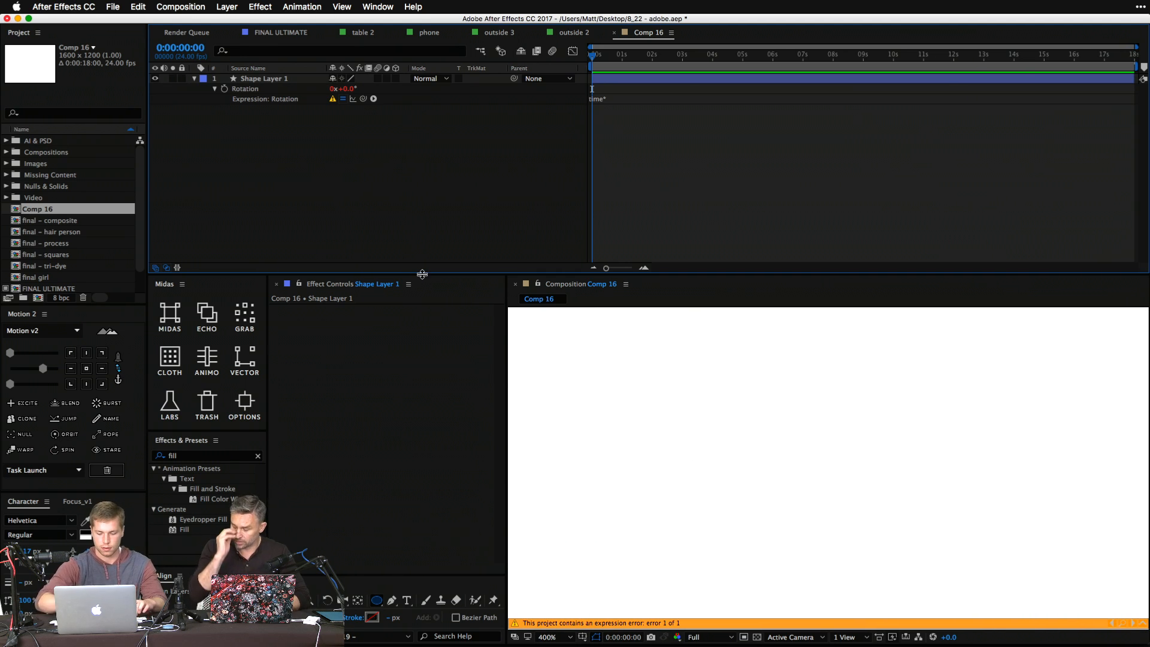
pyautogui.press(',')
pyautogui.press(',')
pyautogui.press(',')
pyautogui.press(',')
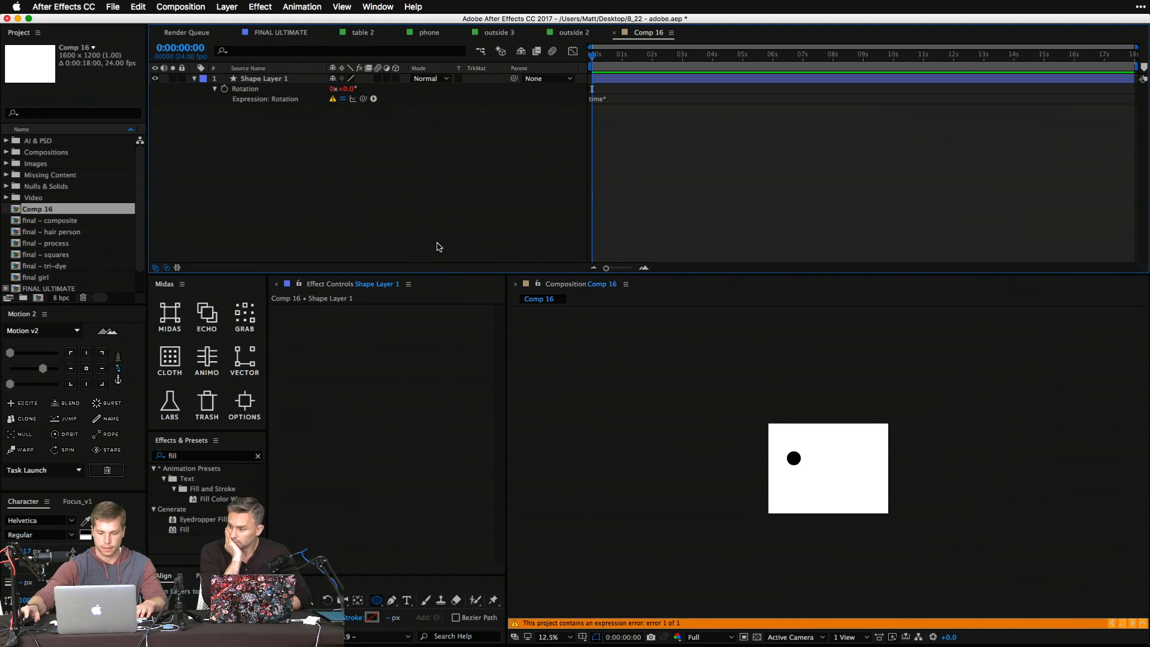
pyautogui.press('/')
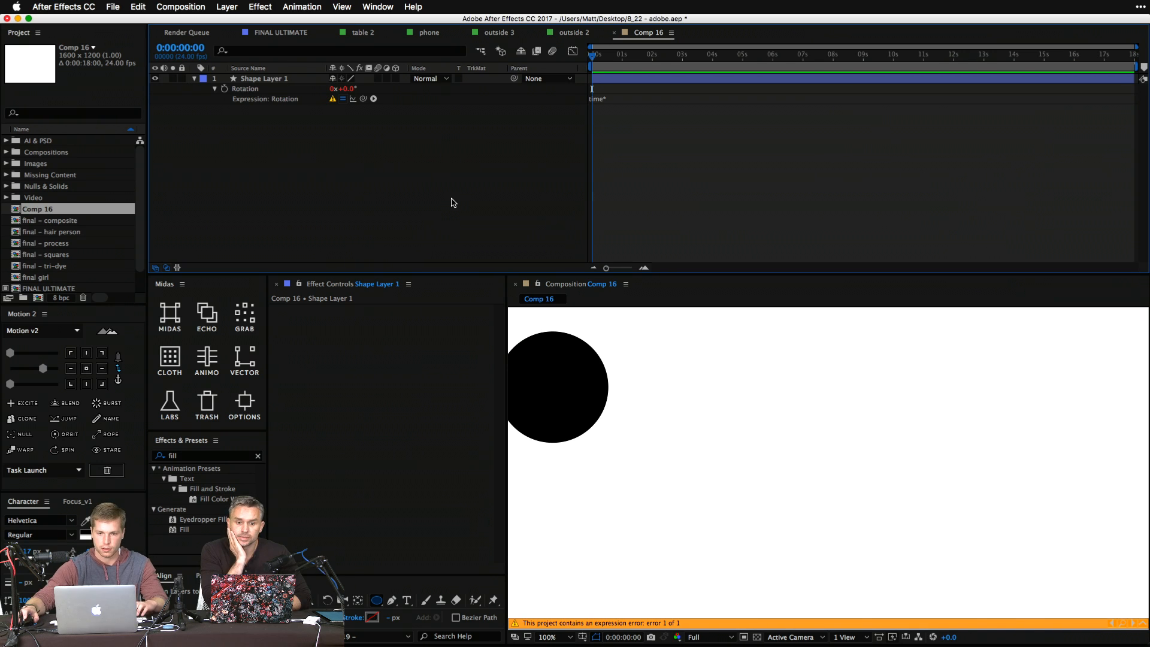
# Complete the circle layer's Rotation expression as time* 150;.
pyautogui.press('=')
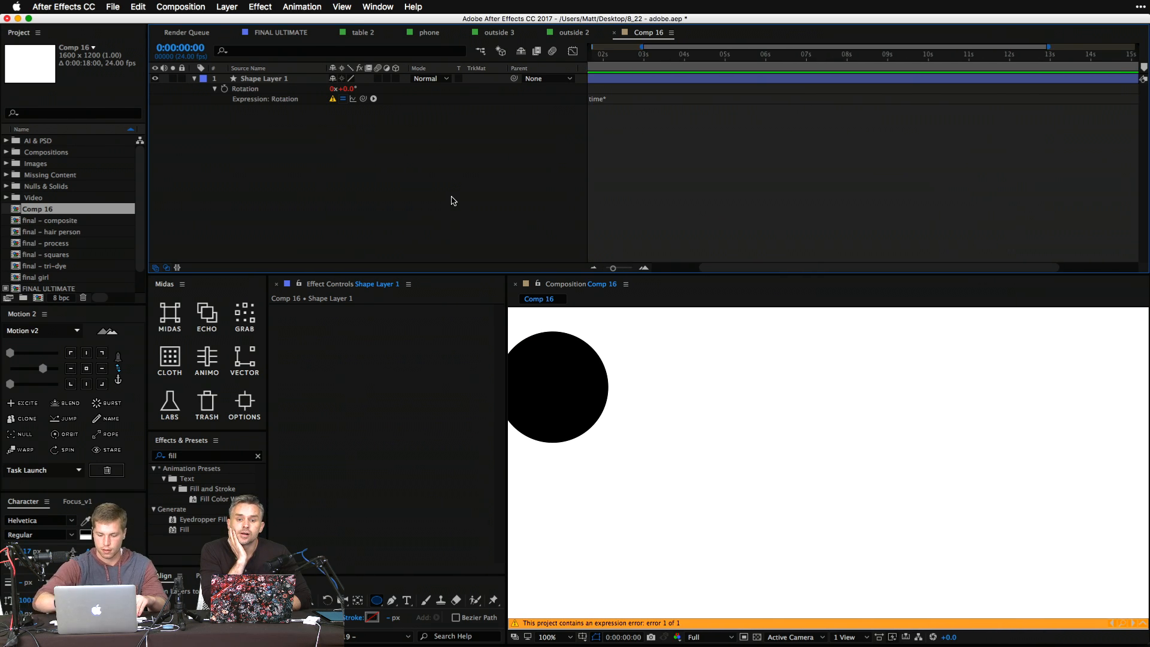
pyautogui.click(624, 88)
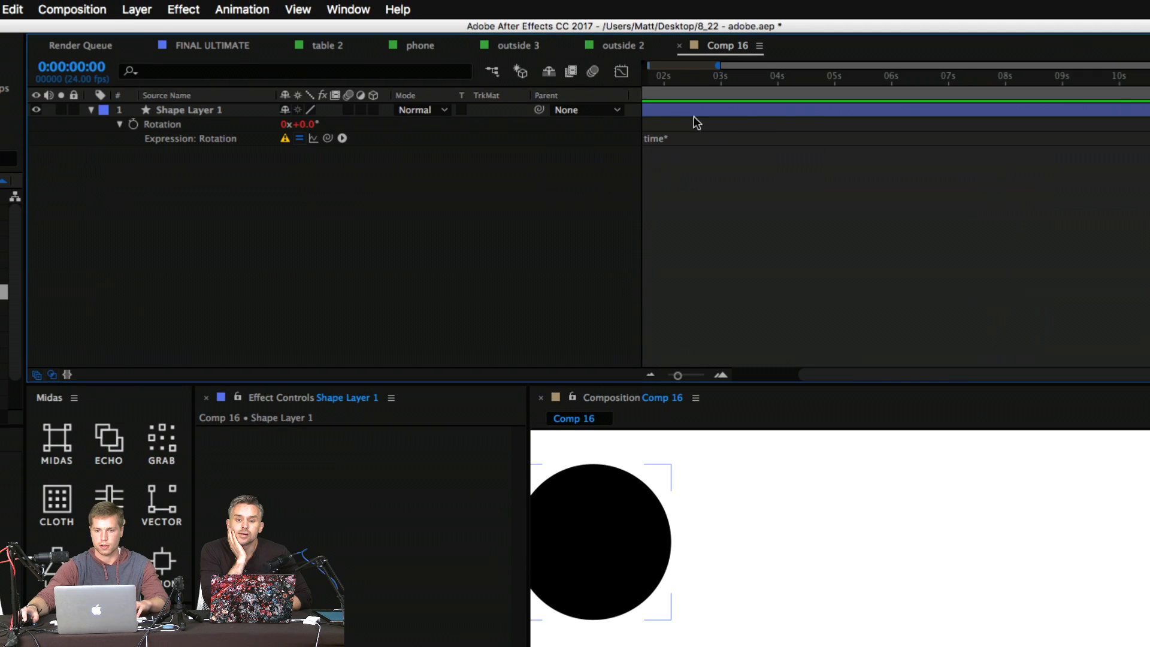
pyautogui.click(707, 139)
pyautogui.press('Right')
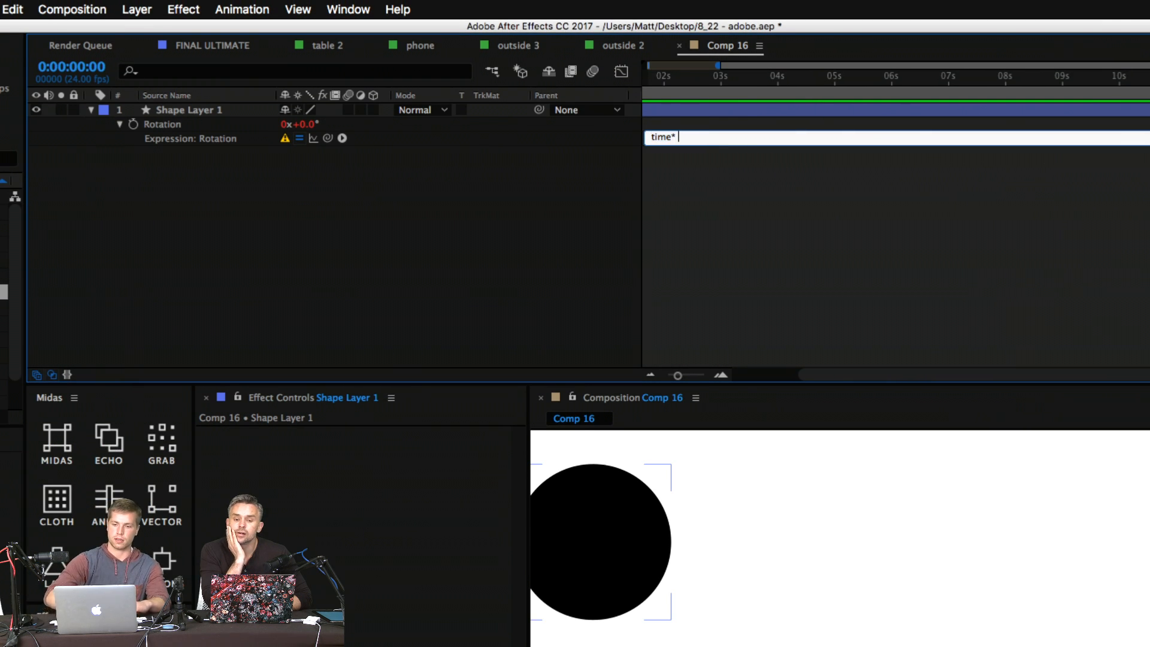
pyautogui.write('150;')
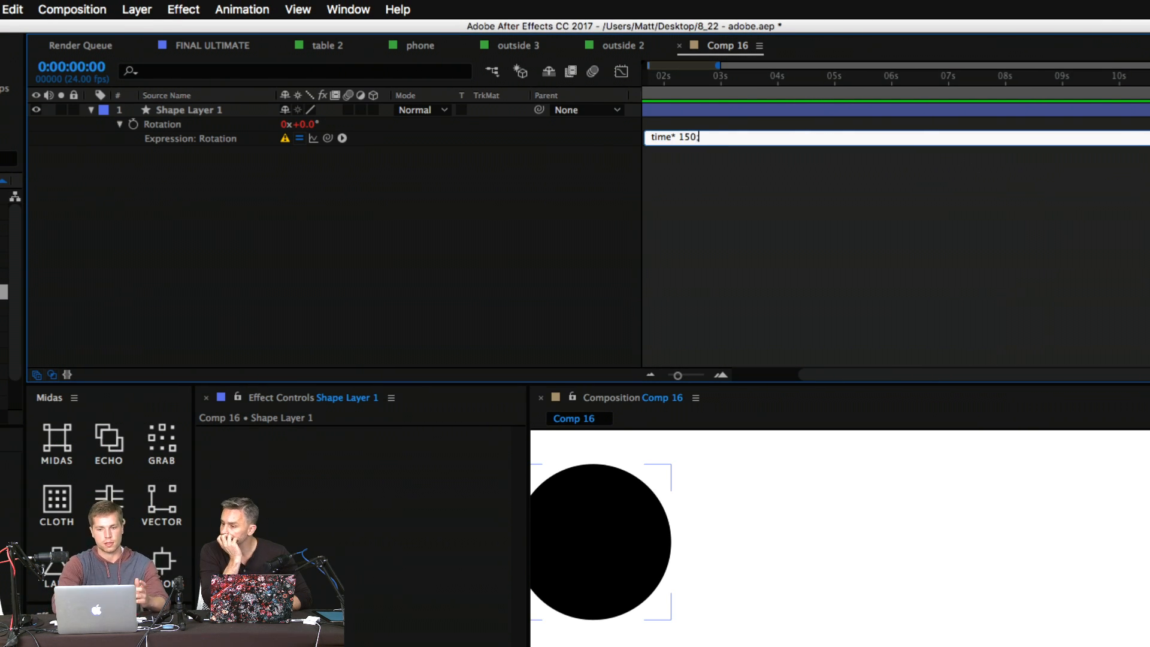
pyautogui.click(522, 207)
# Create a new composition with the default settings and return to Comp 16.
pyautogui.scroll(-3, 854, 495)
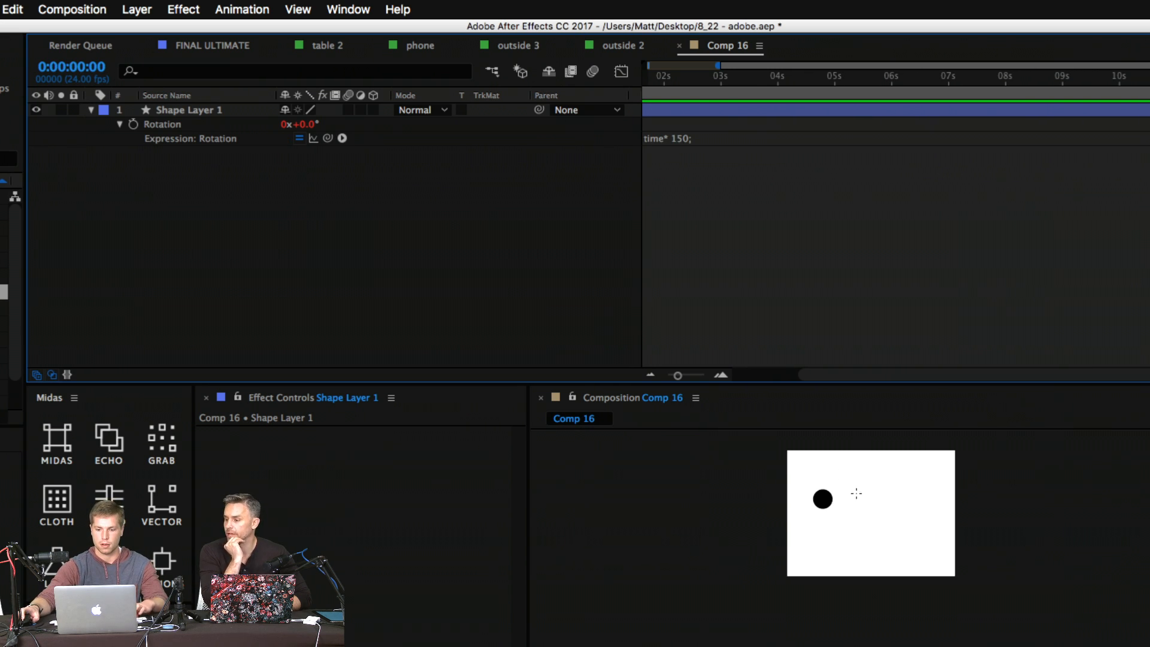
pyautogui.moveTo(829, 530); pyautogui.dragTo(753, 511)
pyautogui.press('z')
pyautogui.click(826, 493)
pyautogui.moveTo(839, 560); pyautogui.dragTo(683, 426)
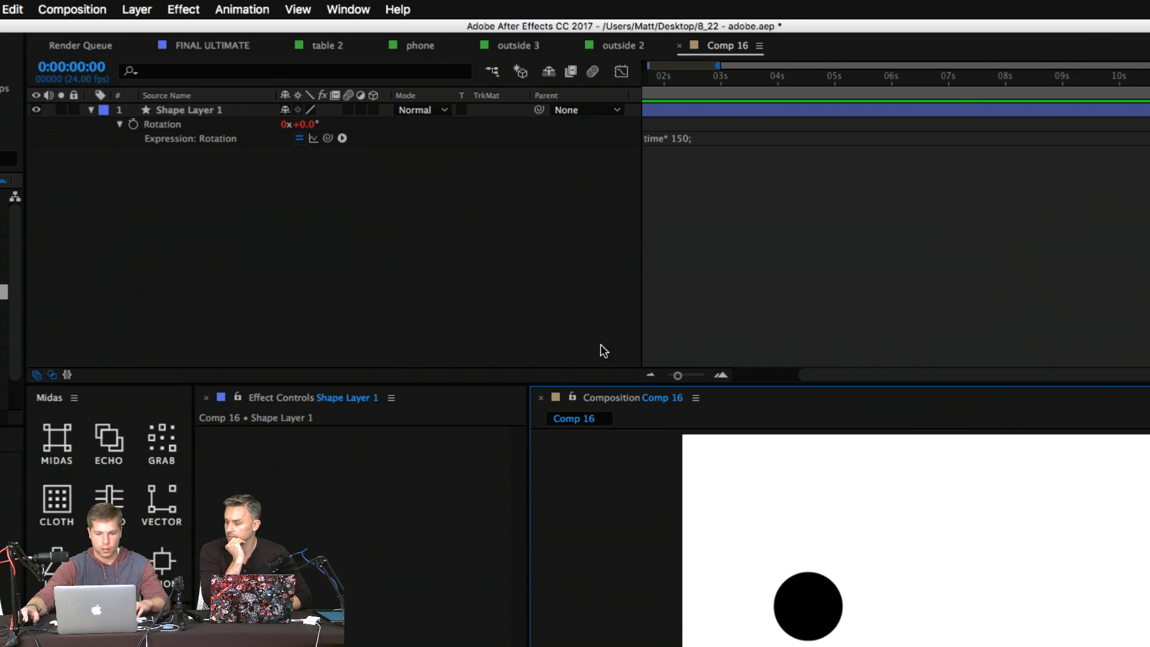
pyautogui.click(607, 358)
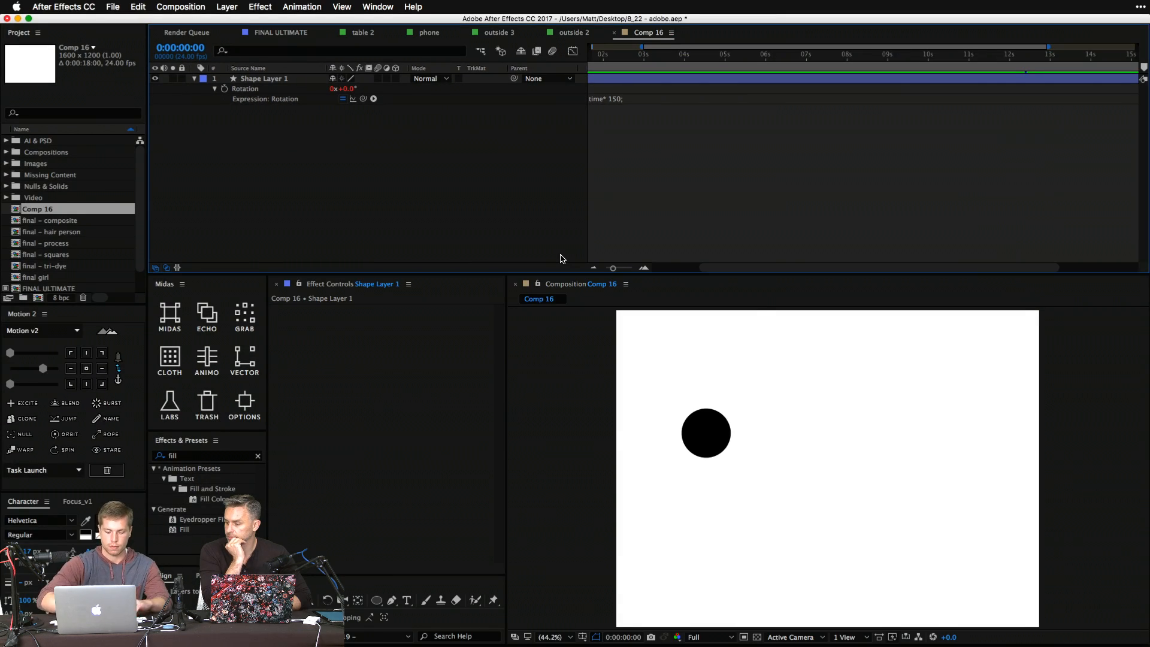
pyautogui.press('super+n')
pyautogui.press('Return')
pyautogui.click(641, 35)
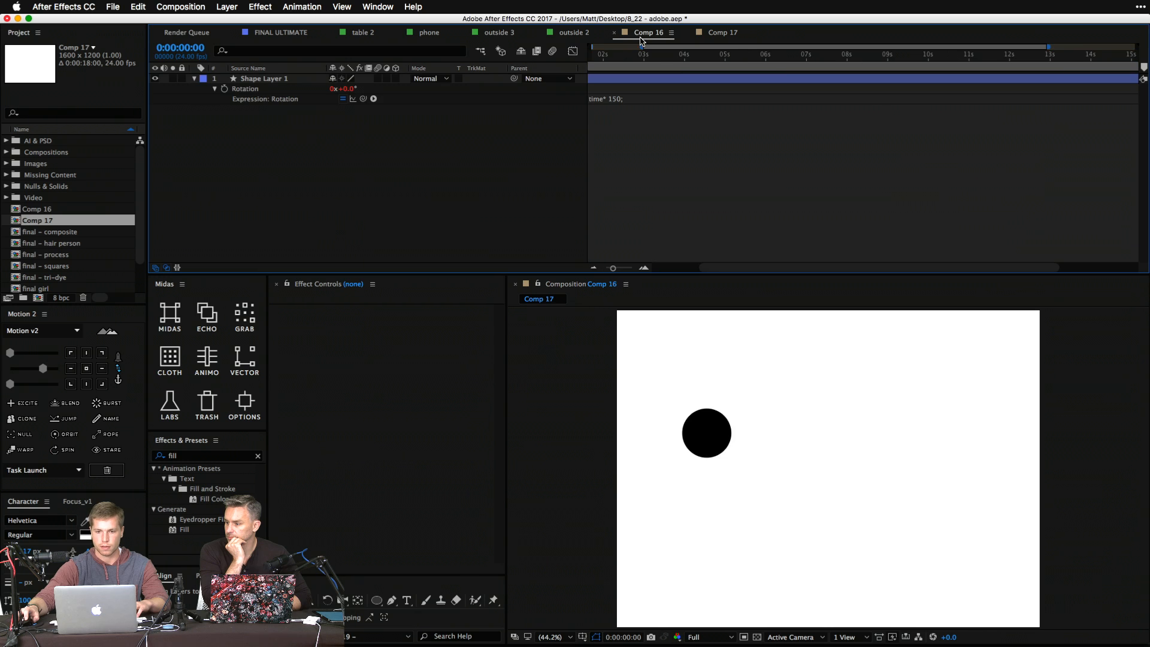
# Add an adjustment layer above the circle in Comp 16 and apply the Turbulent Displace effect to it.
pyautogui.rightClick(325, 193)
pyautogui.moveTo(443, 201)
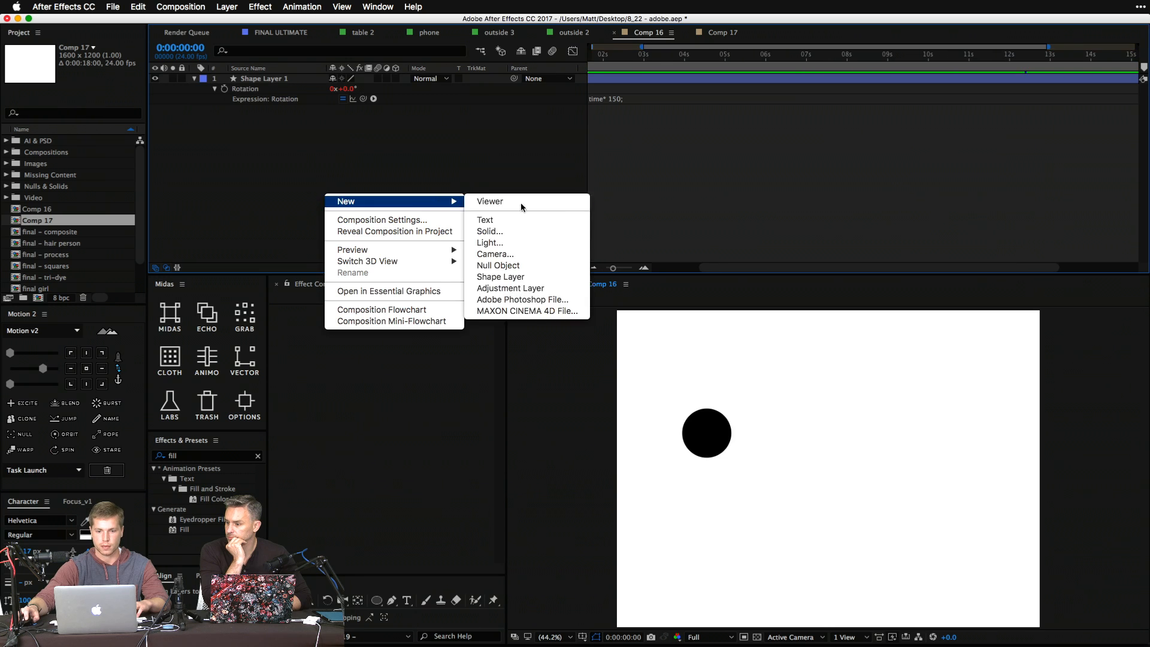
pyautogui.click(565, 289)
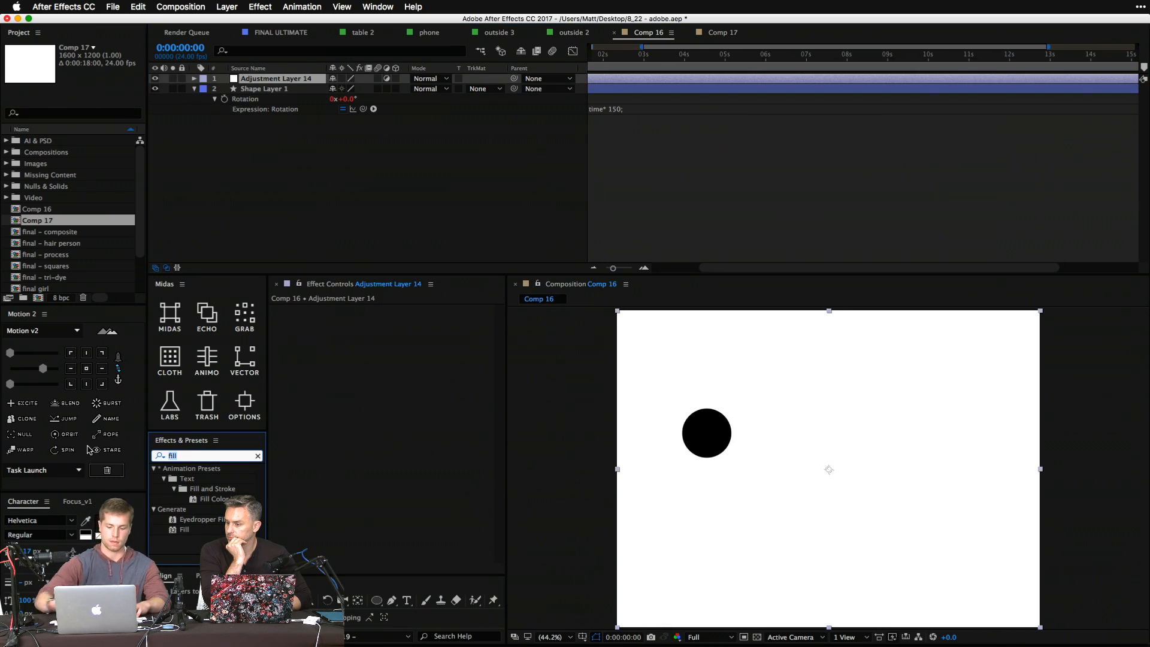
pyautogui.write('tur')
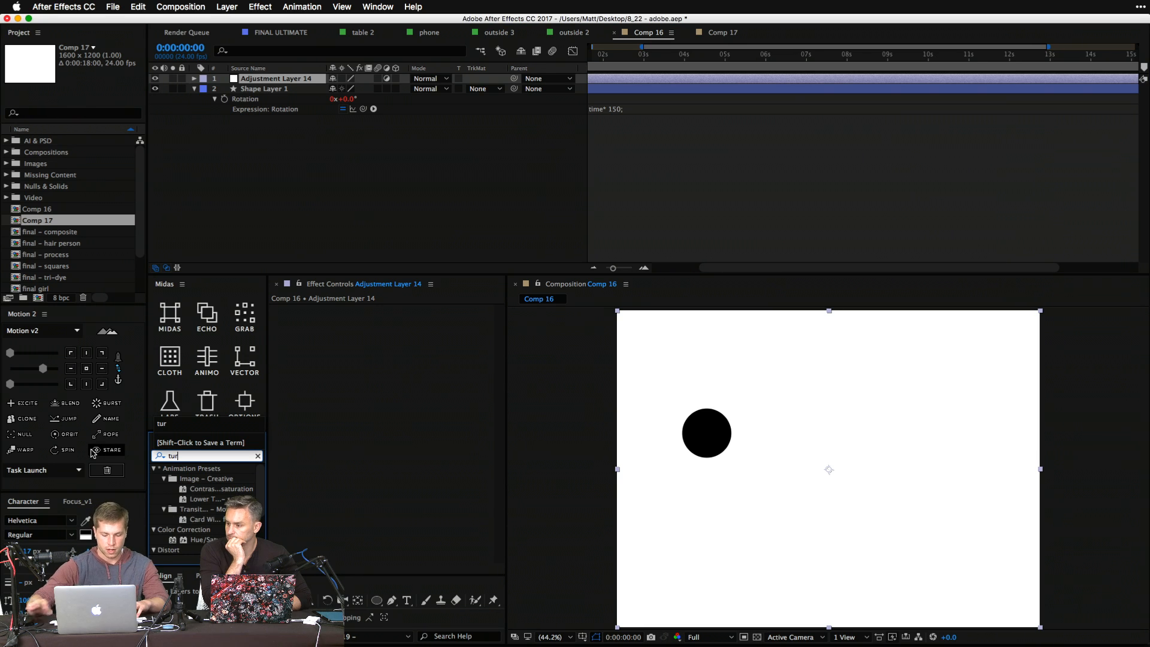
pyautogui.write('b')
pyautogui.moveTo(182, 478); pyautogui.dragTo(275, 473)
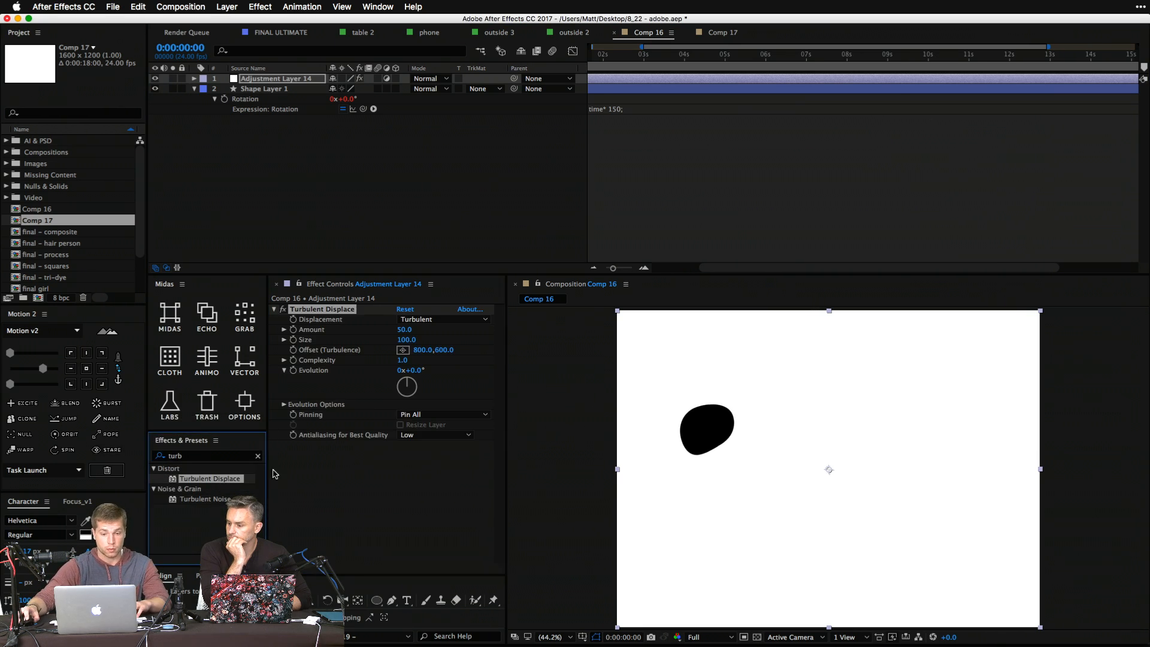
# Drive the Evolution of Turbulent Displace with the expression time*160; and preview the animation.
pyautogui.keyDown('alt'); pyautogui.click(294, 371); pyautogui.keyUp('alt')
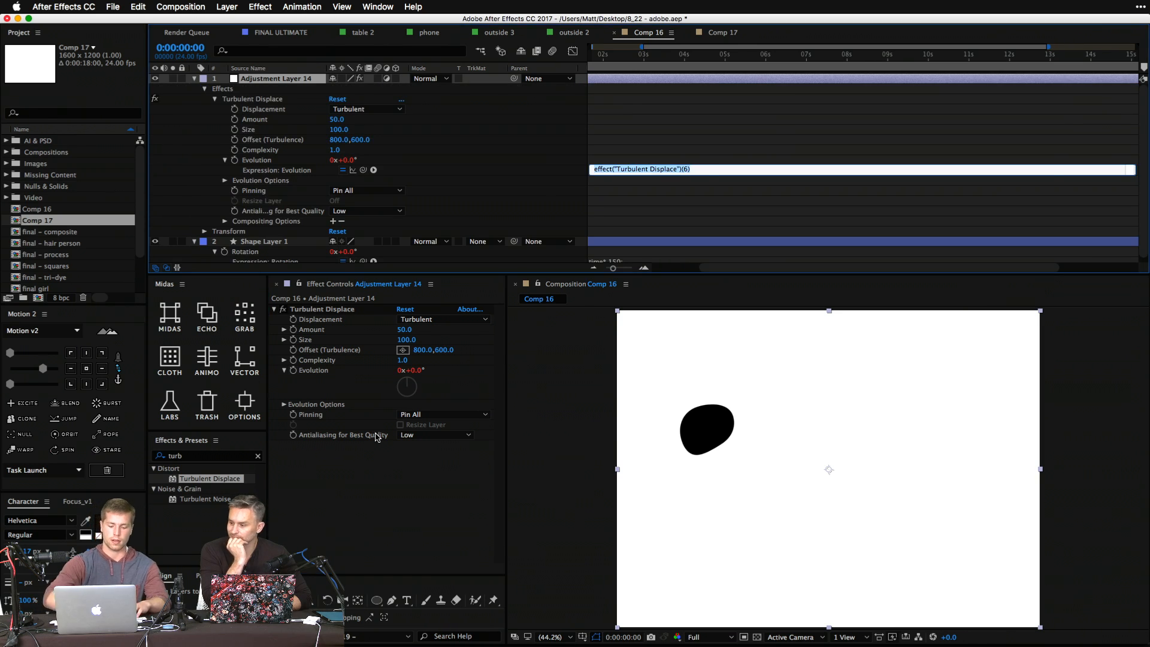
pyautogui.write('time*160;')
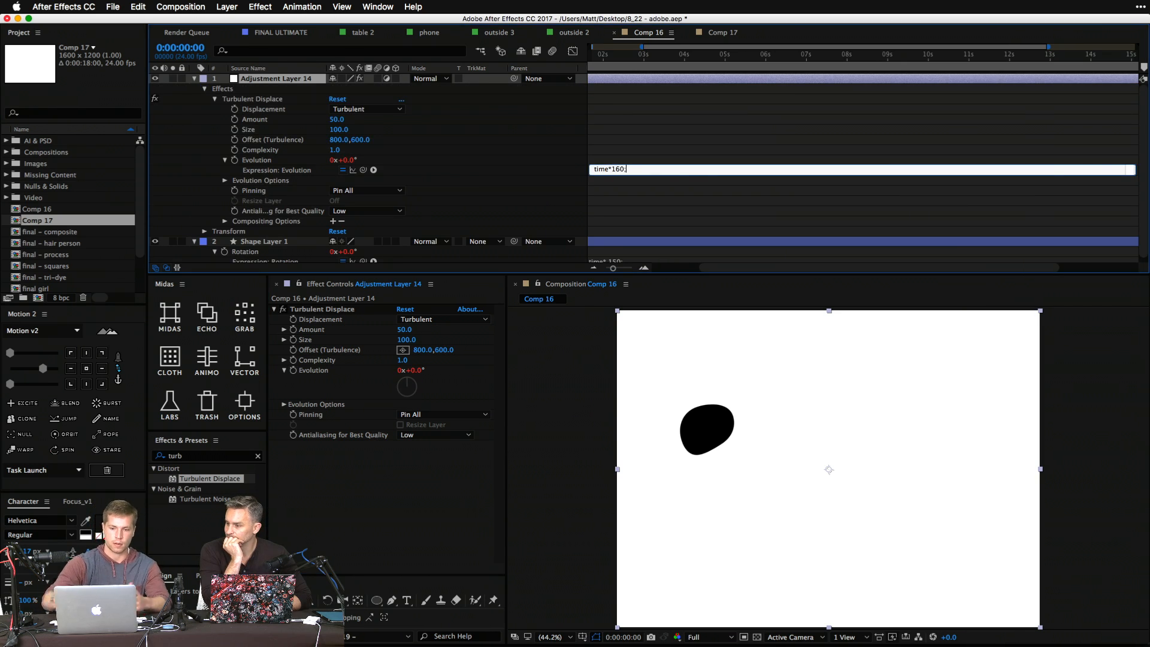
pyautogui.press('KP_Enter')
pyautogui.press('space')
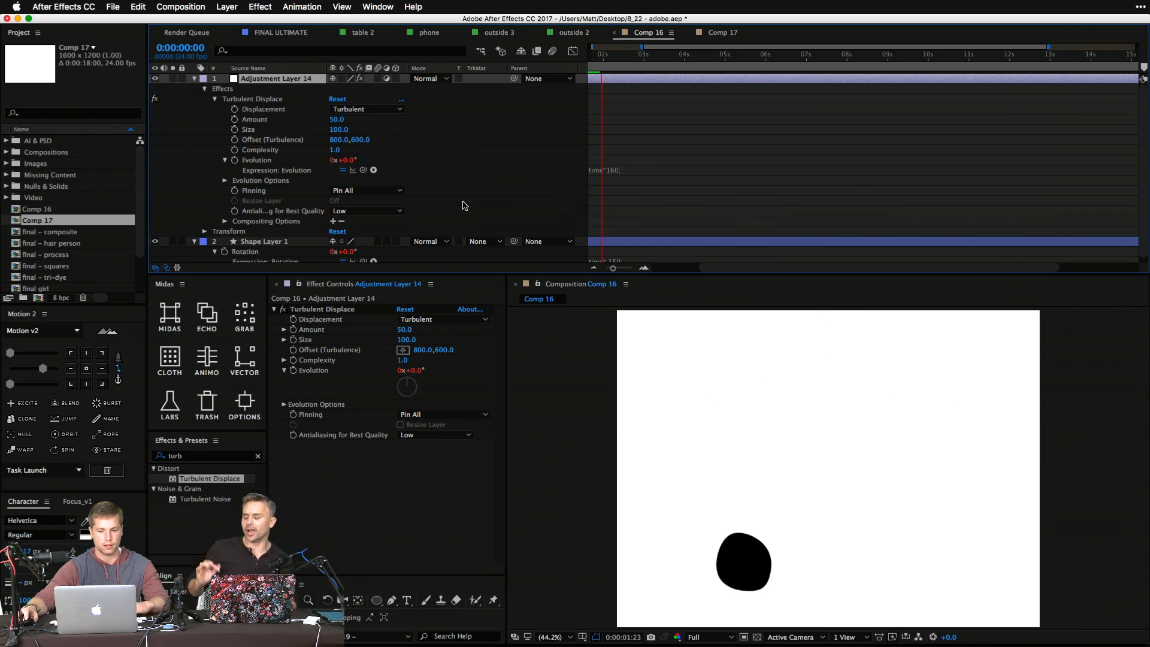
pyautogui.press('space')
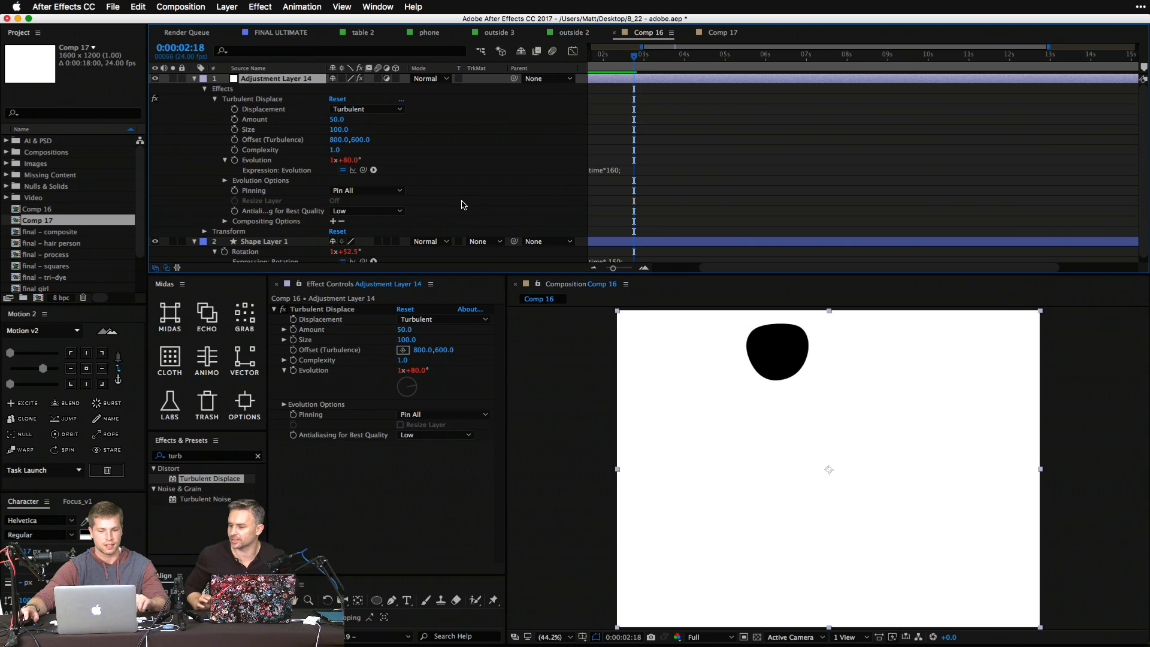
# Collapse the properties of both layers in the timeline and preview the animation again.
pyautogui.press('super+shift+Down')
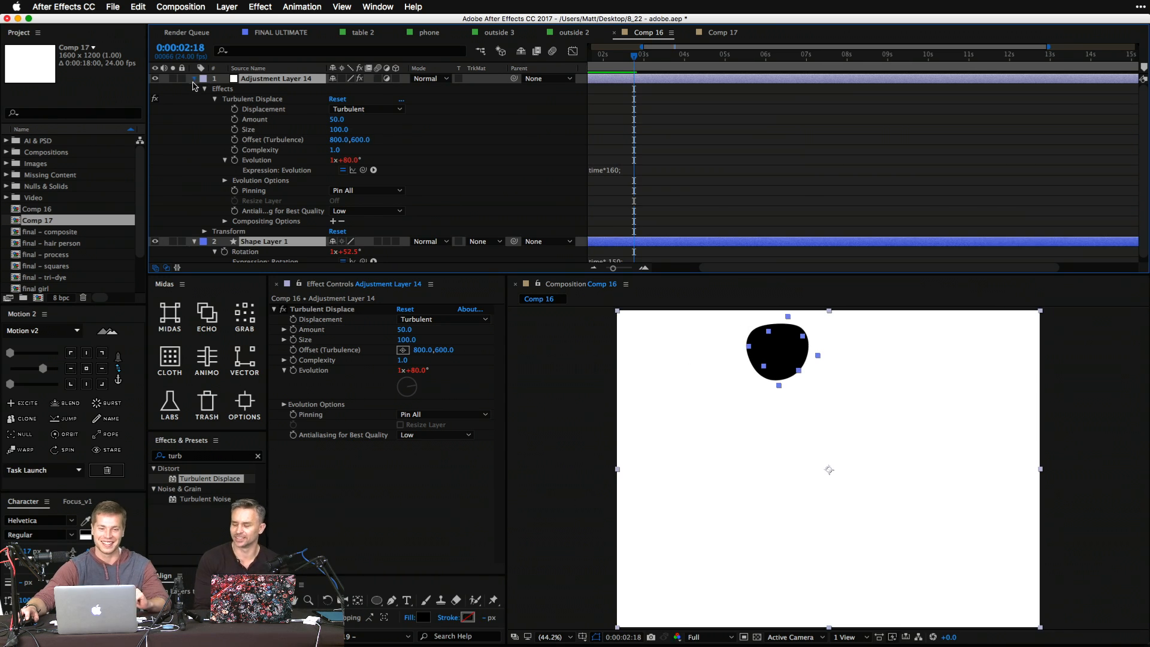
pyautogui.click(194, 78)
pyautogui.click(239, 138)
pyautogui.click(290, 80)
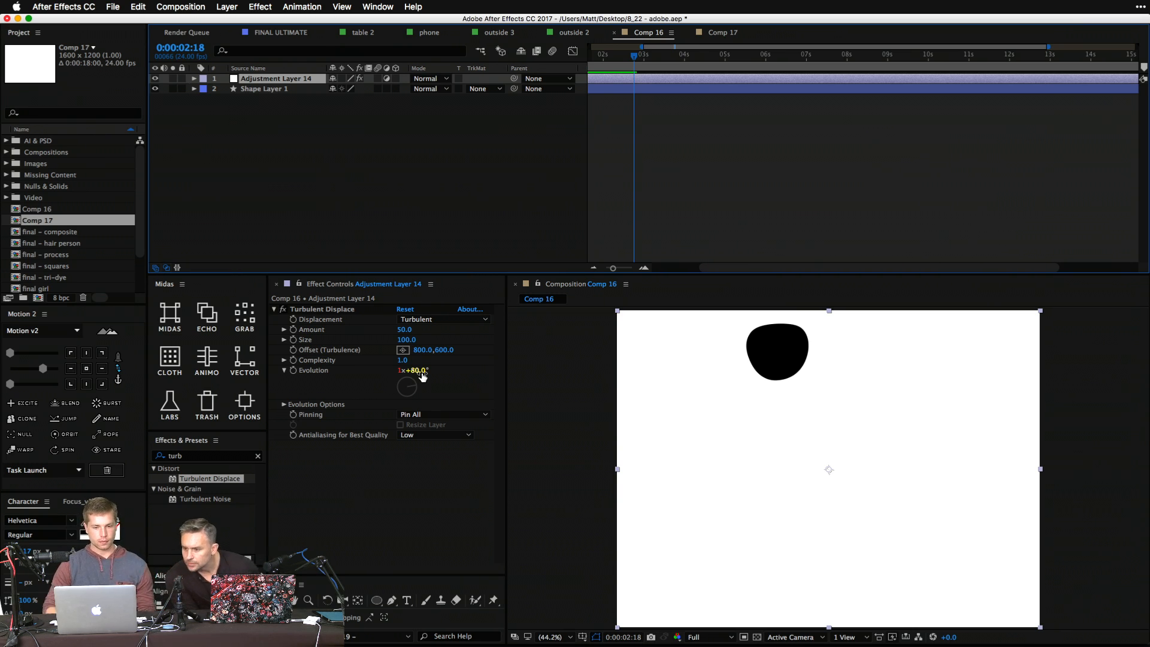
pyautogui.click(399, 215)
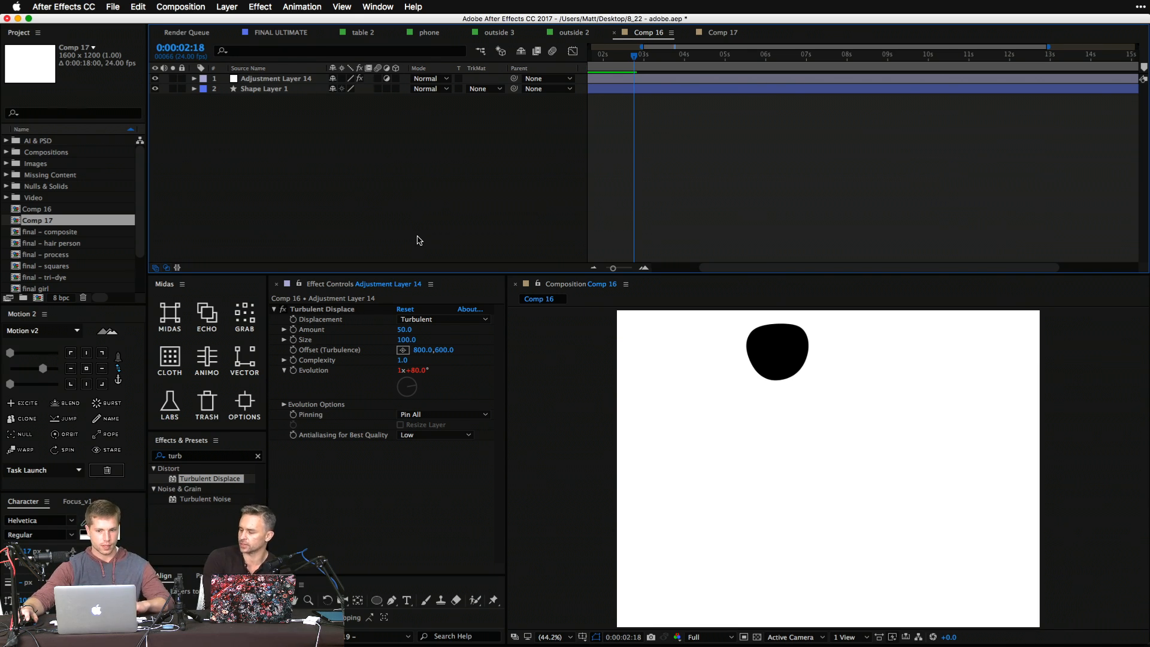
pyautogui.press('space')
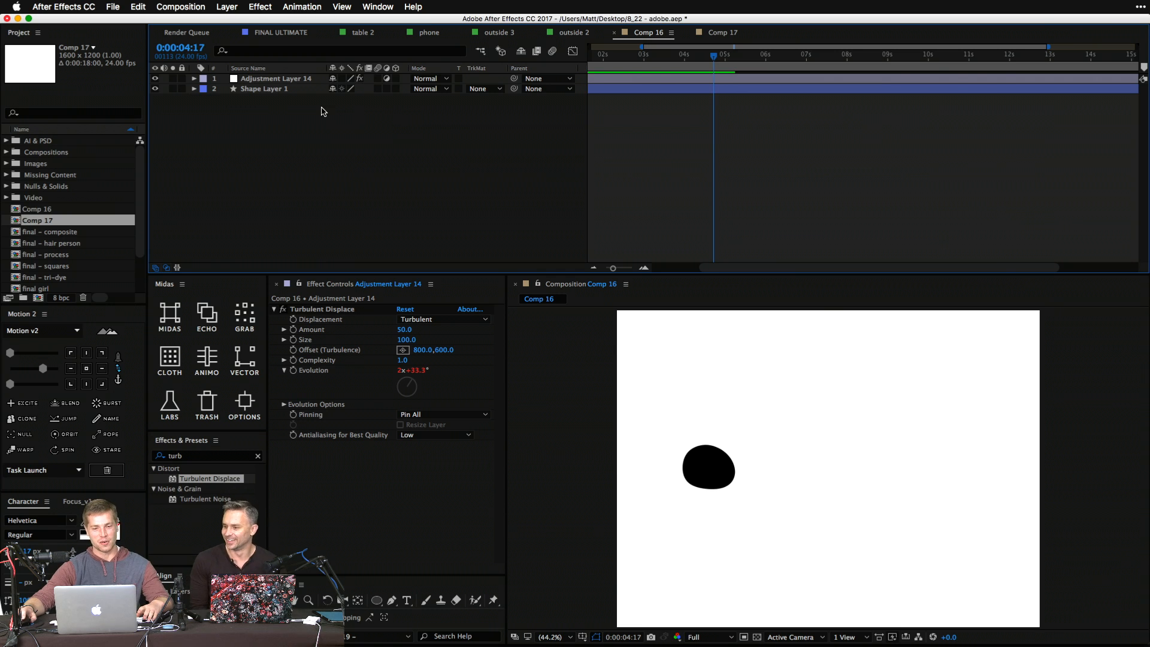
# Switch the timeline to show layer names and rename the adjustment layer as adj.
pyautogui.moveTo(321, 111); pyautogui.dragTo(258, 74)
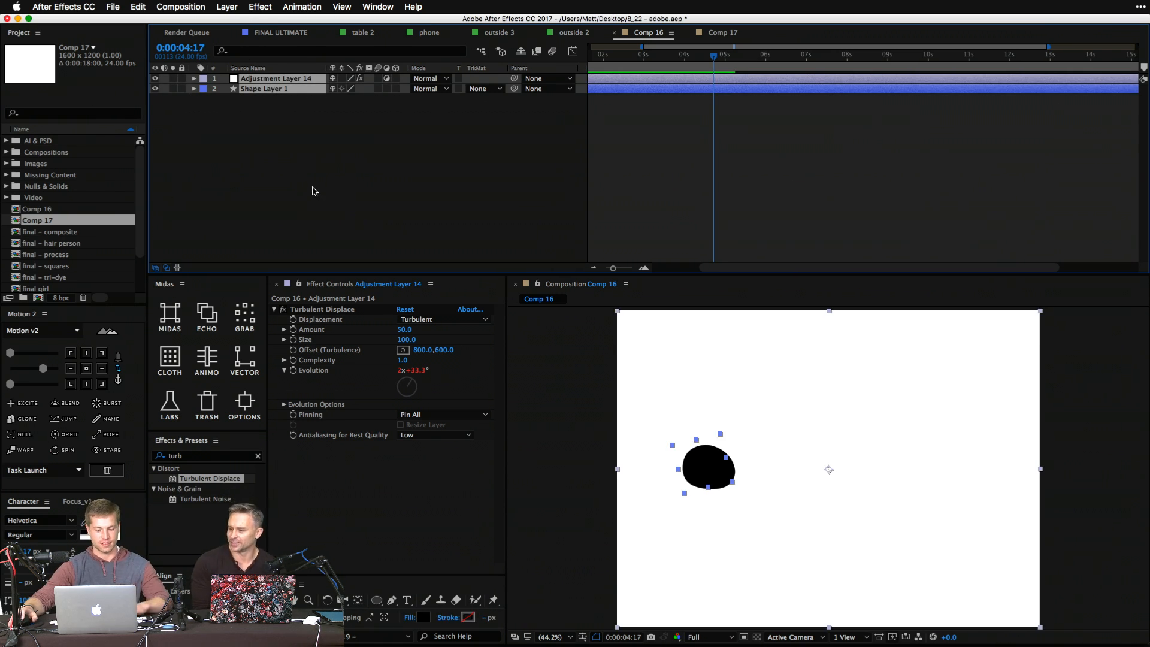
pyautogui.click(290, 182)
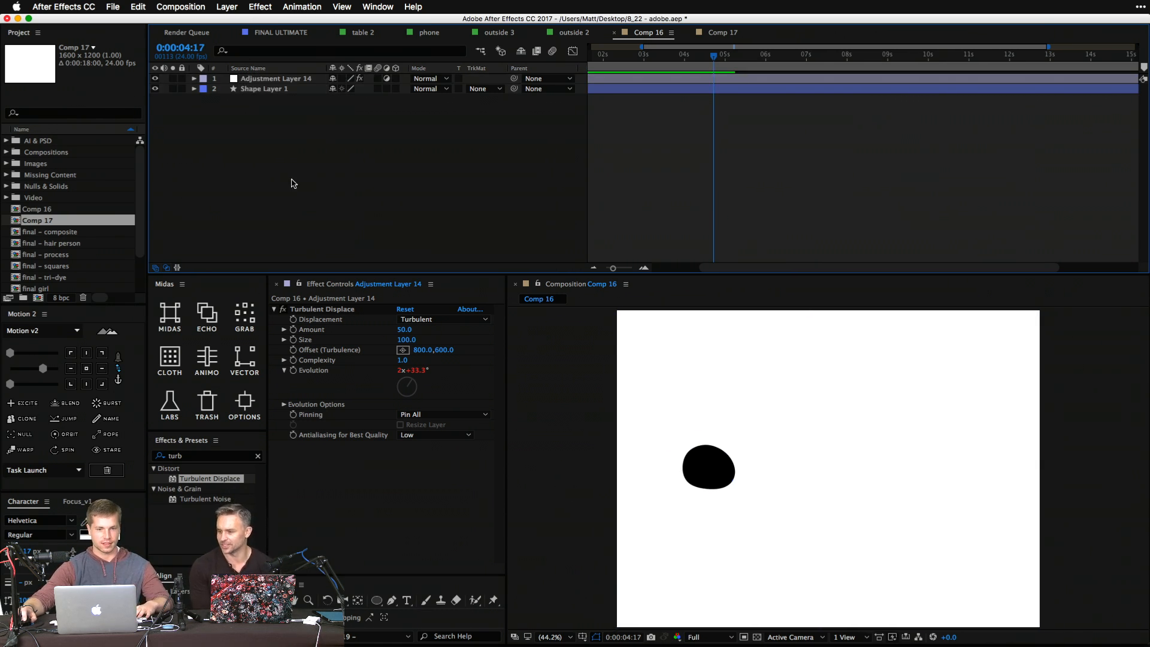
pyautogui.moveTo(290, 182); pyautogui.dragTo(262, 75)
pyautogui.click(246, 63)
pyautogui.click(246, 62)
pyautogui.click(275, 78)
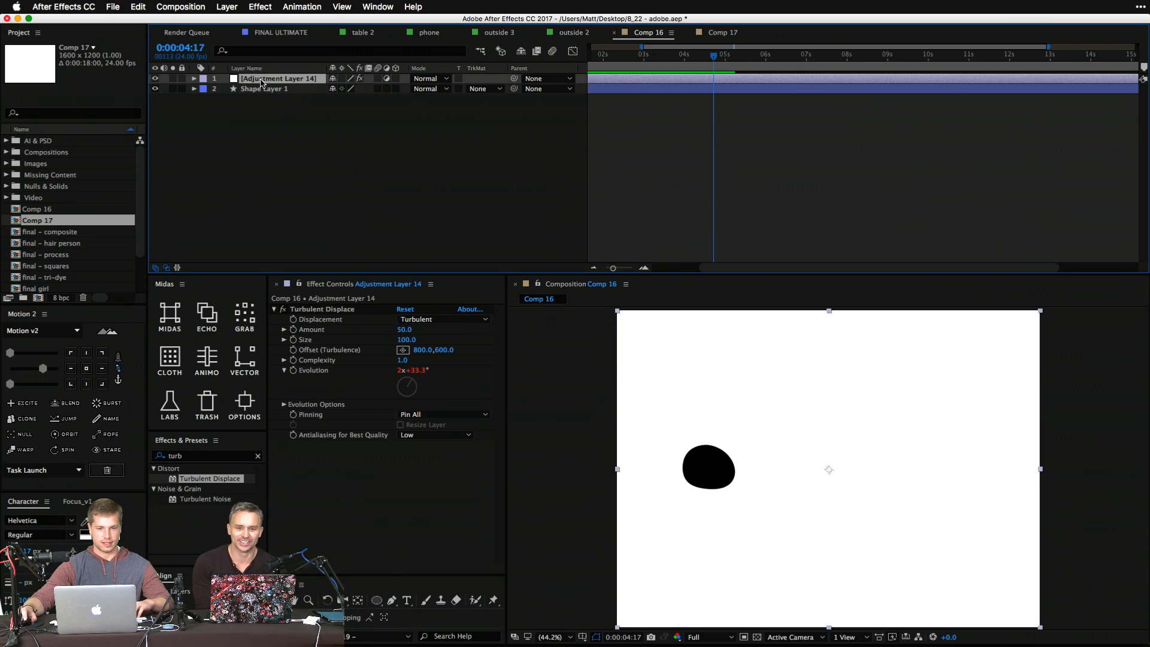
pyautogui.press('Return')
pyautogui.write('adj')
pyautogui.press('Return')
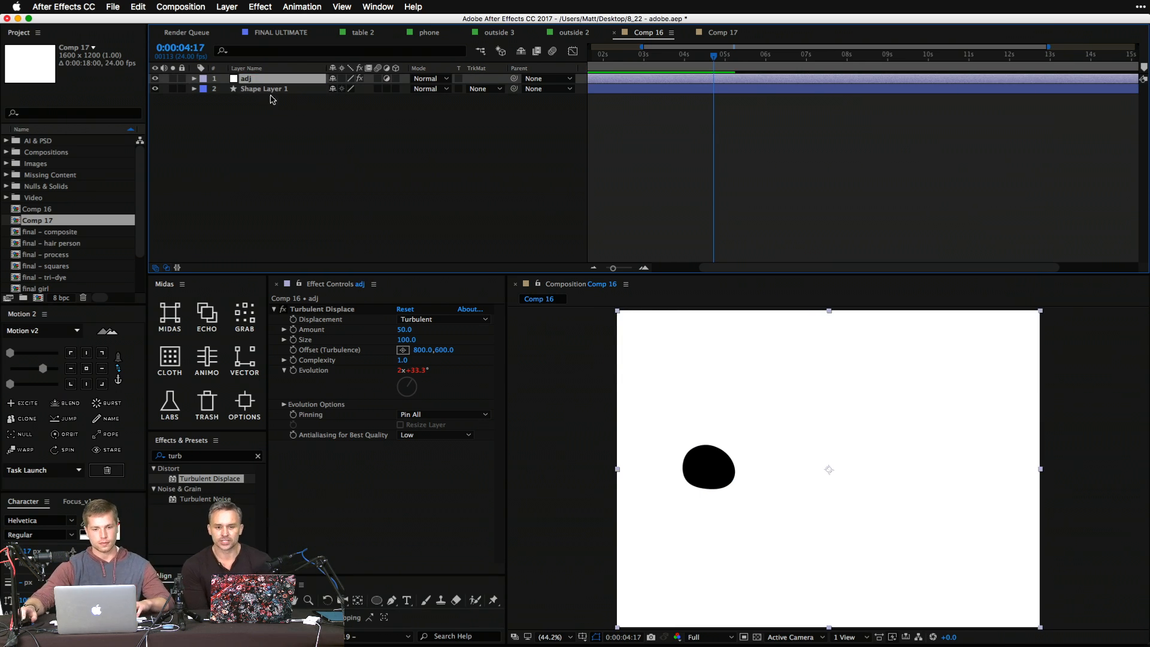
pyautogui.click(337, 150)
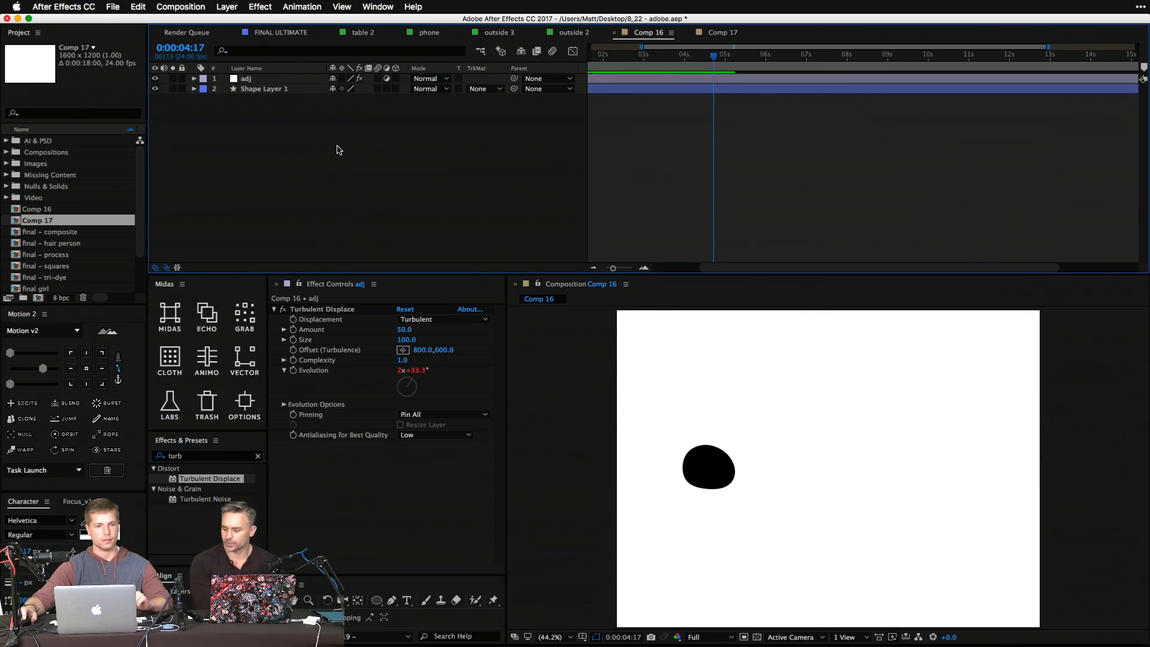
# Reveal the Position, Scale and Rotation properties of Shape Layer 1 together.
pyautogui.click(194, 89)
pyautogui.click(266, 90)
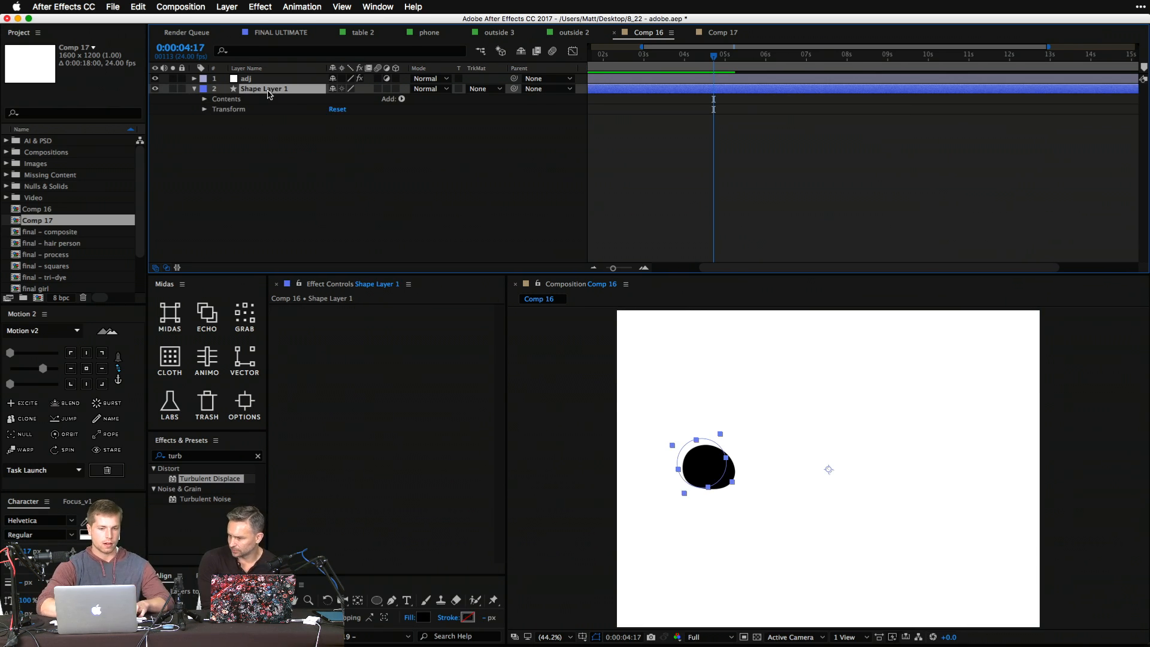
pyautogui.press('s')
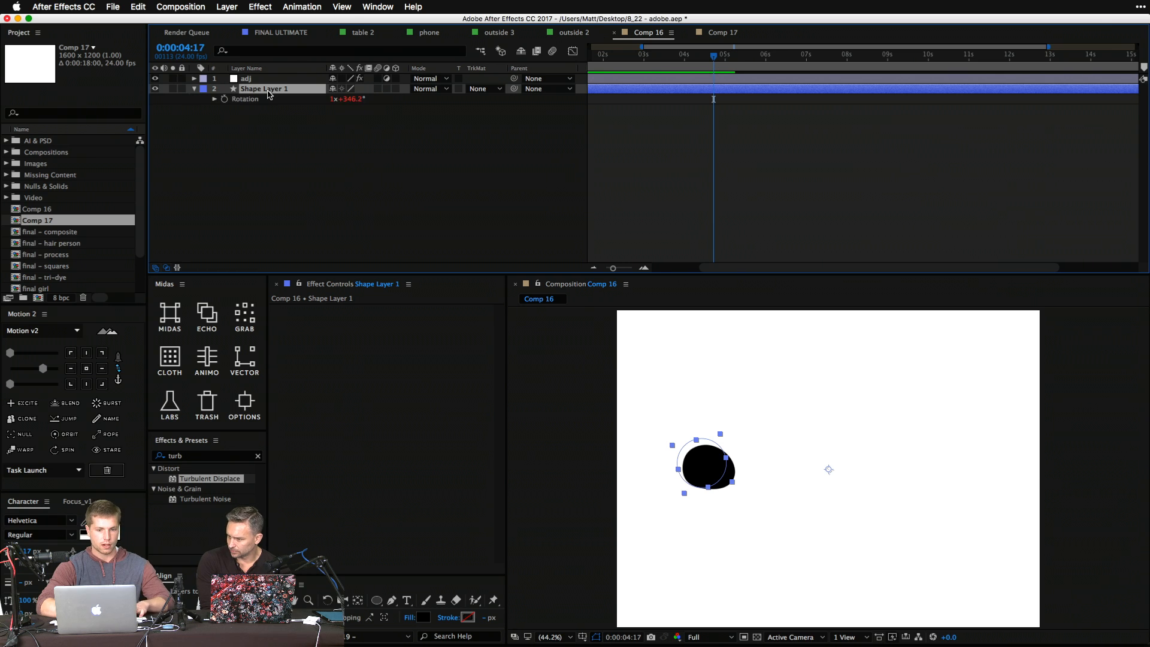
pyautogui.press('p')
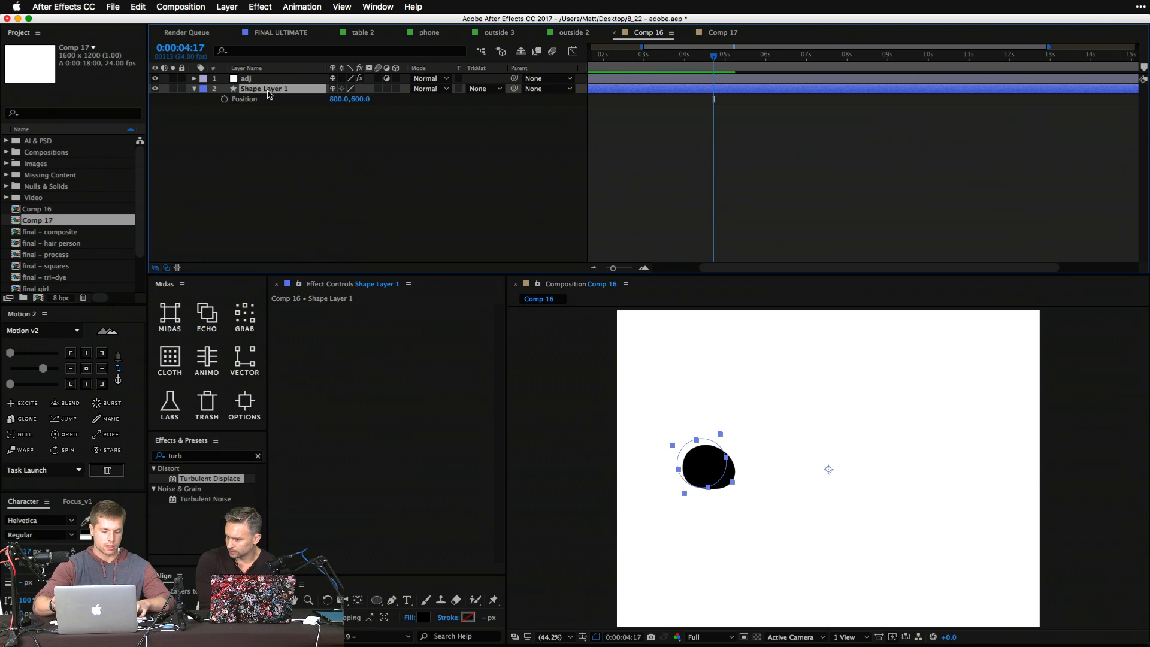
pyautogui.hotkey('shift', 's')
pyautogui.hotkey('shift', 'r')
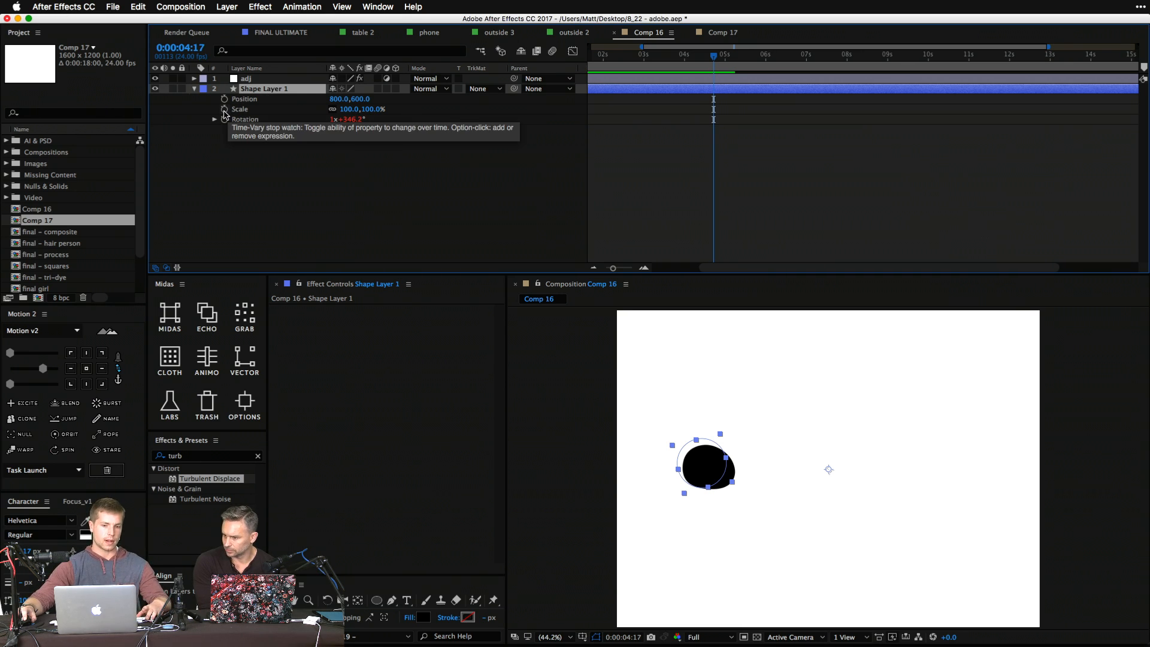
# Add the default transform.scale expression to Shape Layer 1's Scale and look through the expression language categories.
pyautogui.keyDown('alt'); pyautogui.click(226, 113); pyautogui.keyUp('alt')
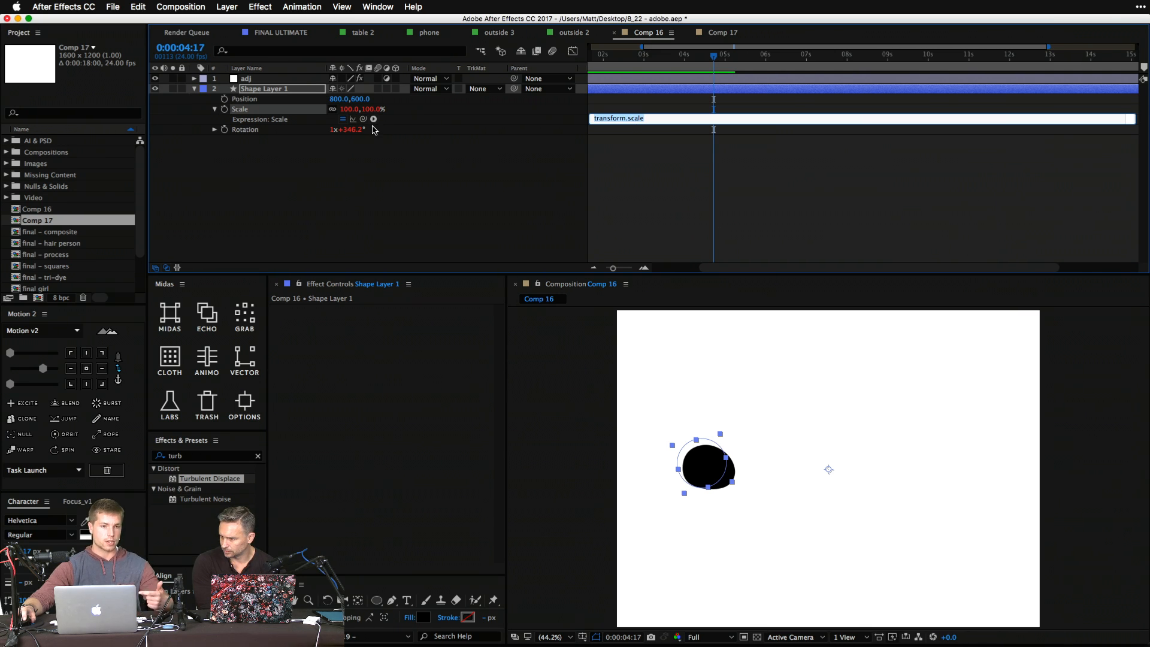
pyautogui.click(374, 119)
pyautogui.moveTo(408, 120)
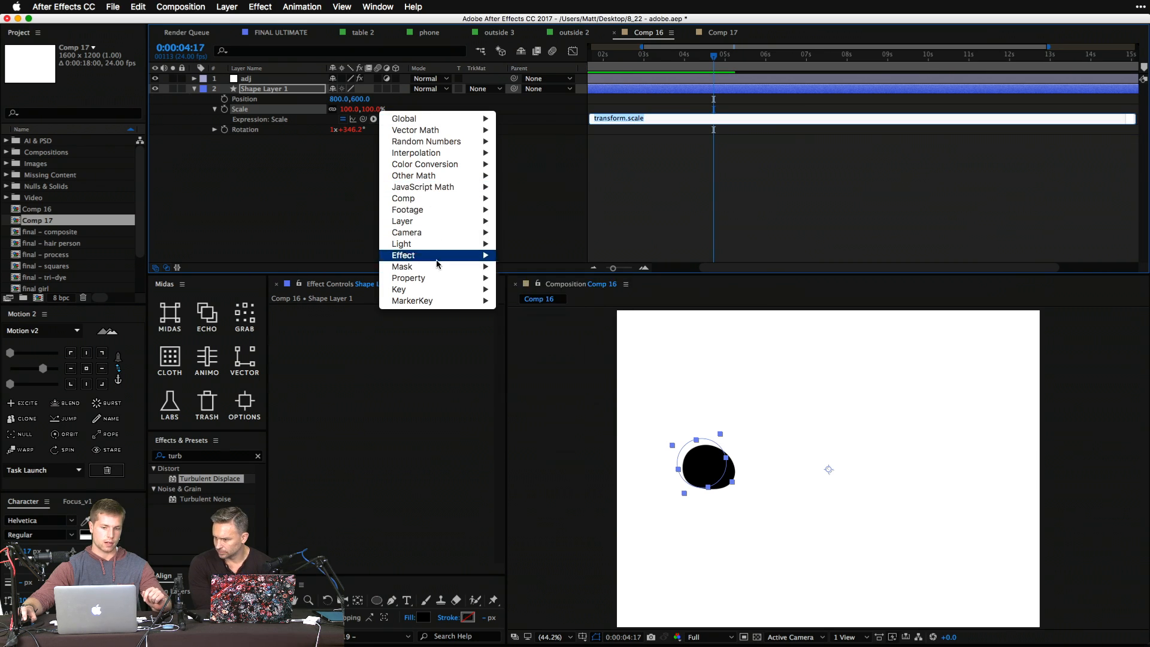
pyautogui.click(277, 177)
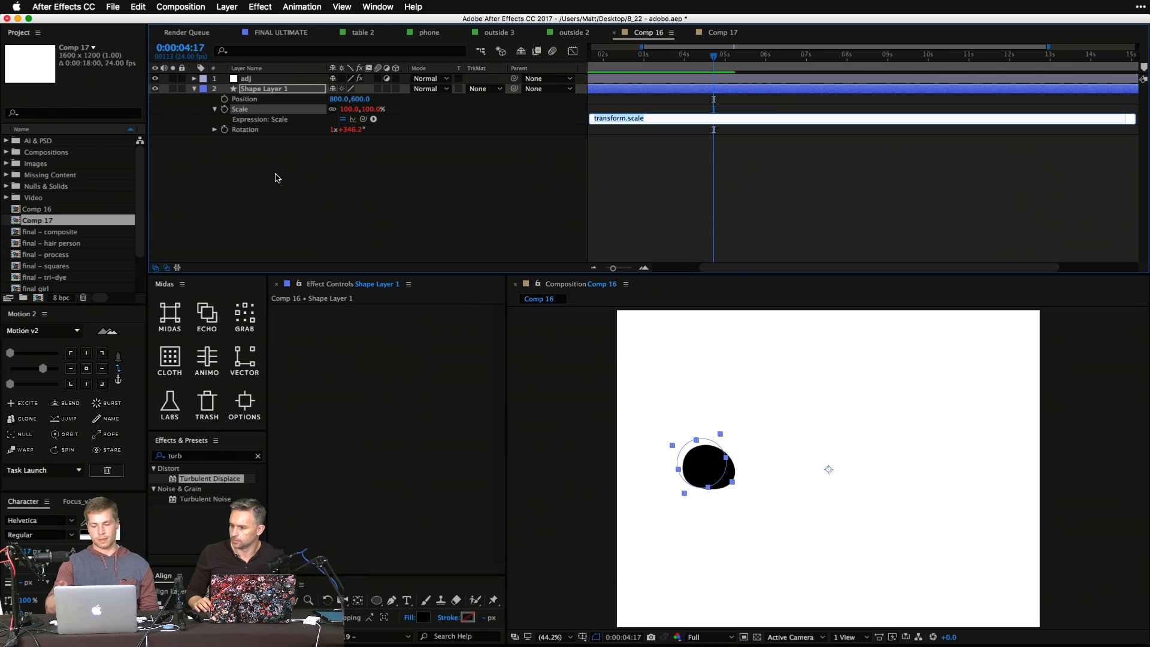
pyautogui.click(277, 178)
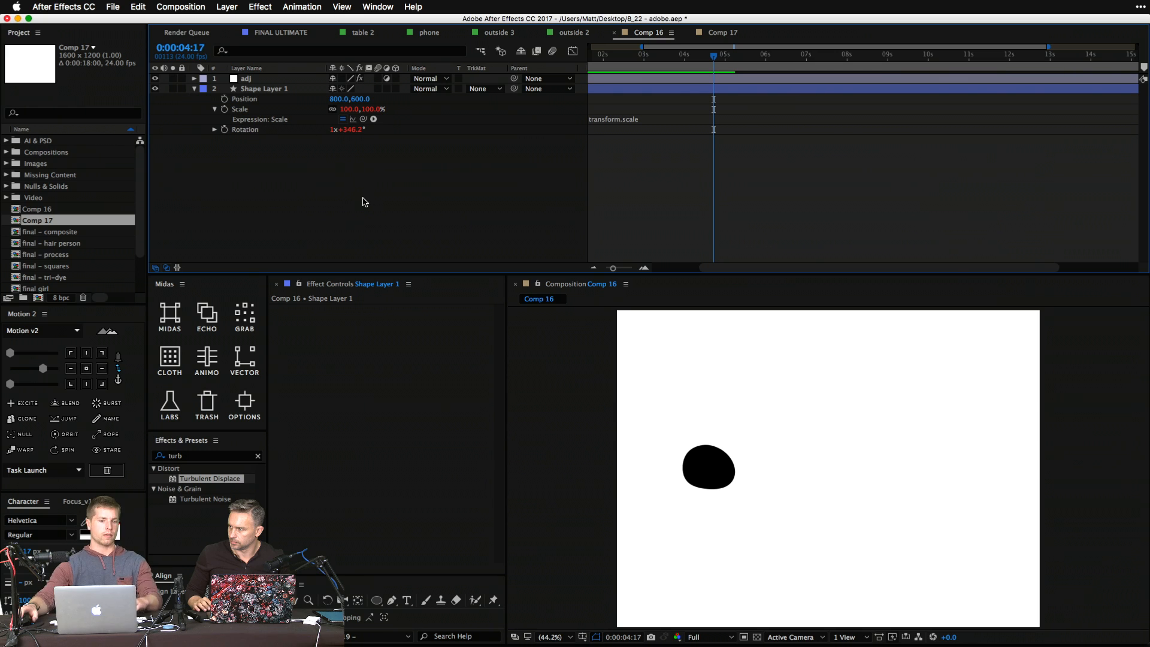
# Select the Turbulent Displace effect on the adj layer, then create a new composition with the default settings.
pyautogui.click(283, 81)
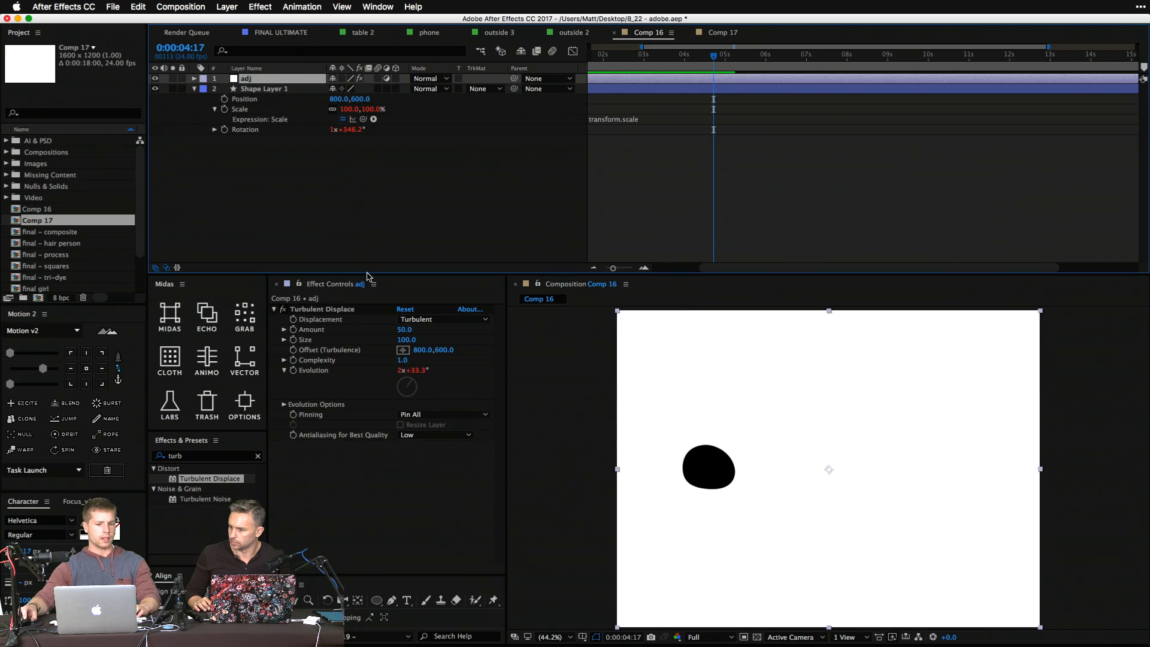
pyautogui.click(348, 315)
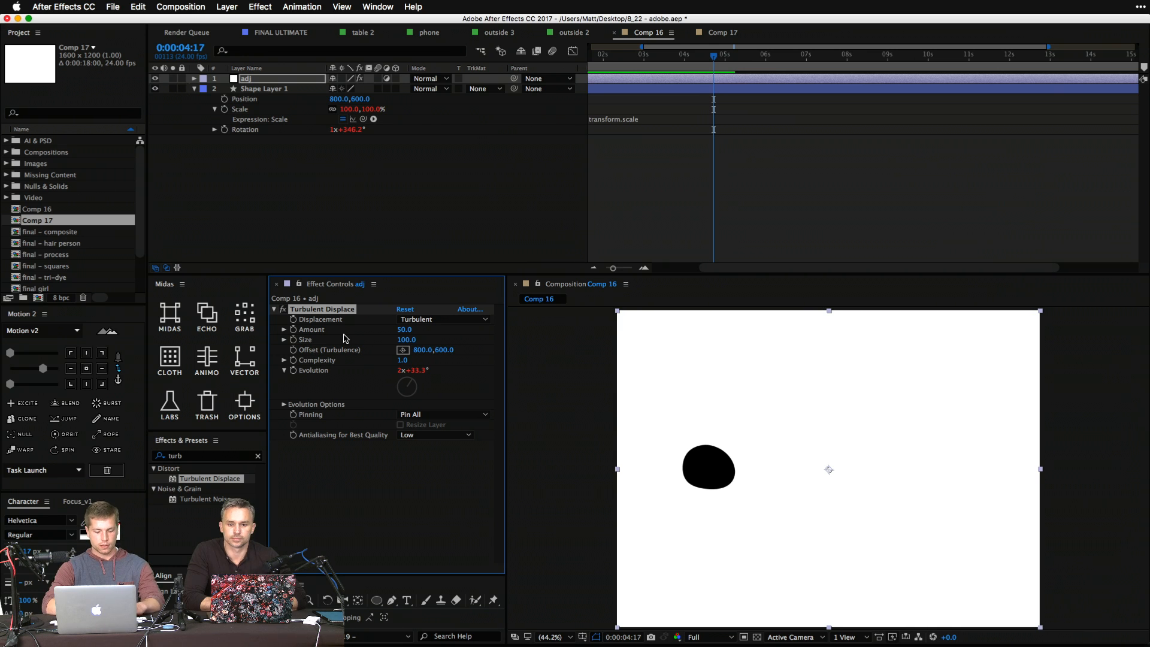
pyautogui.press('super+n')
pyautogui.press('Return')
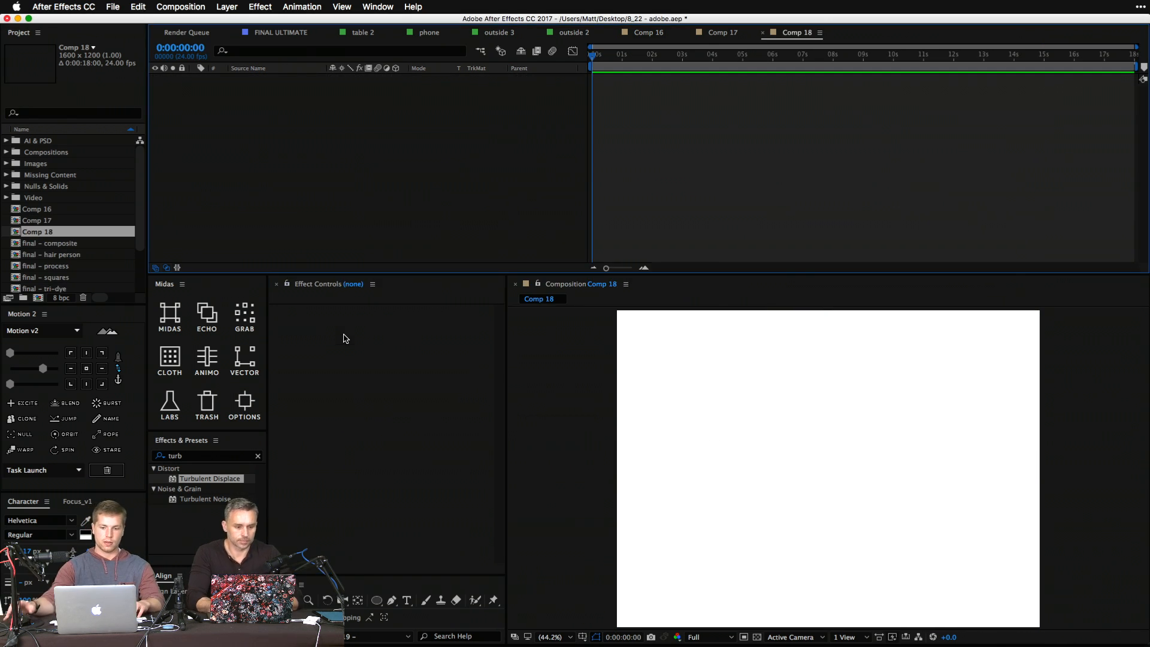
# Draw a circle with a red FF4D4D fill below and to the left of the composition's centre.
pyautogui.click(732, 433)
pyautogui.press('q')
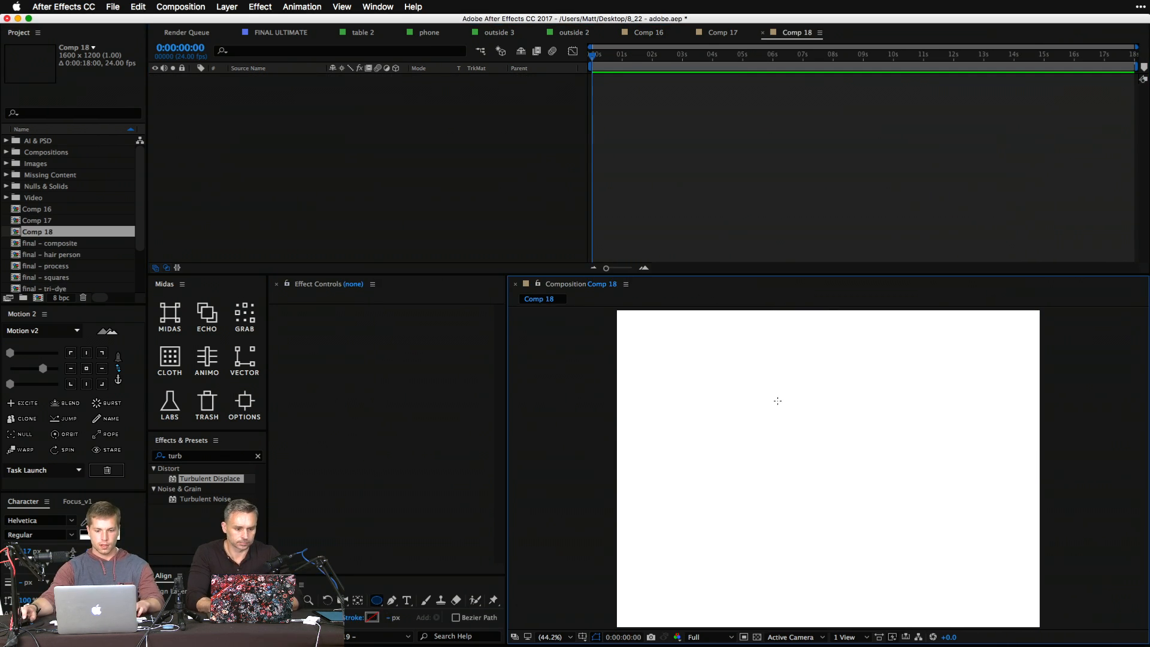
pyautogui.click(333, 617)
pyautogui.click(213, 223)
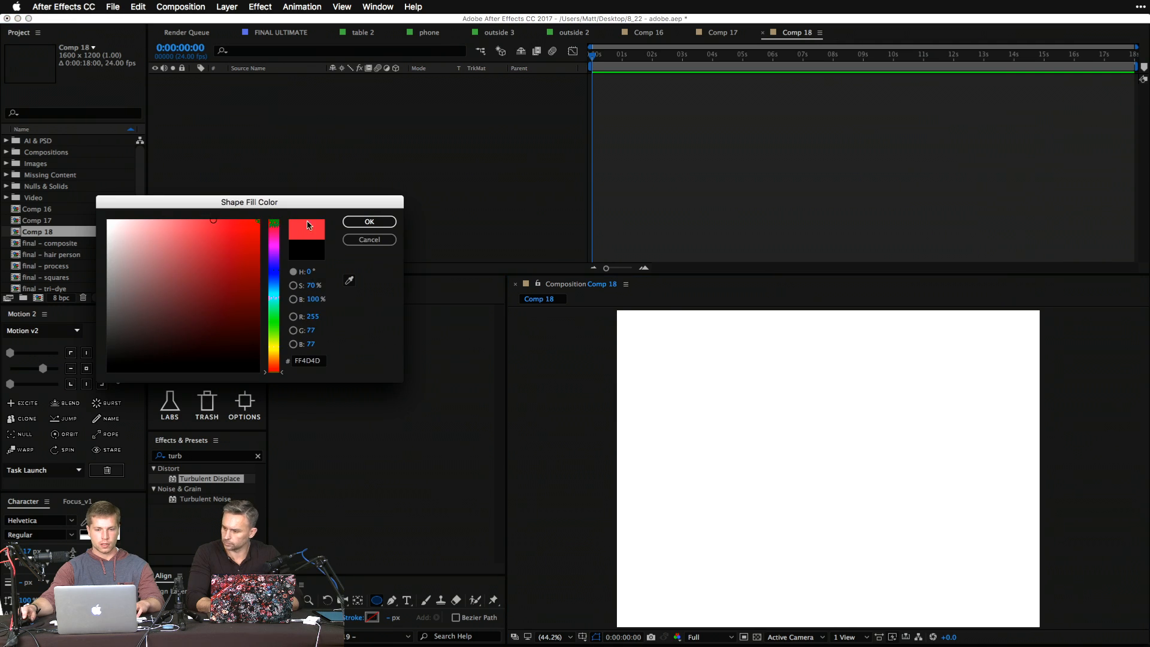
pyautogui.click(372, 223)
pyautogui.moveTo(739, 450)
pyautogui.mouseDown()
pyautogui.moveTo(886, 590)
pyautogui.moveTo(828, 541)
pyautogui.mouseUp()
pyautogui.press('capslock')
pyautogui.click(264, 164)
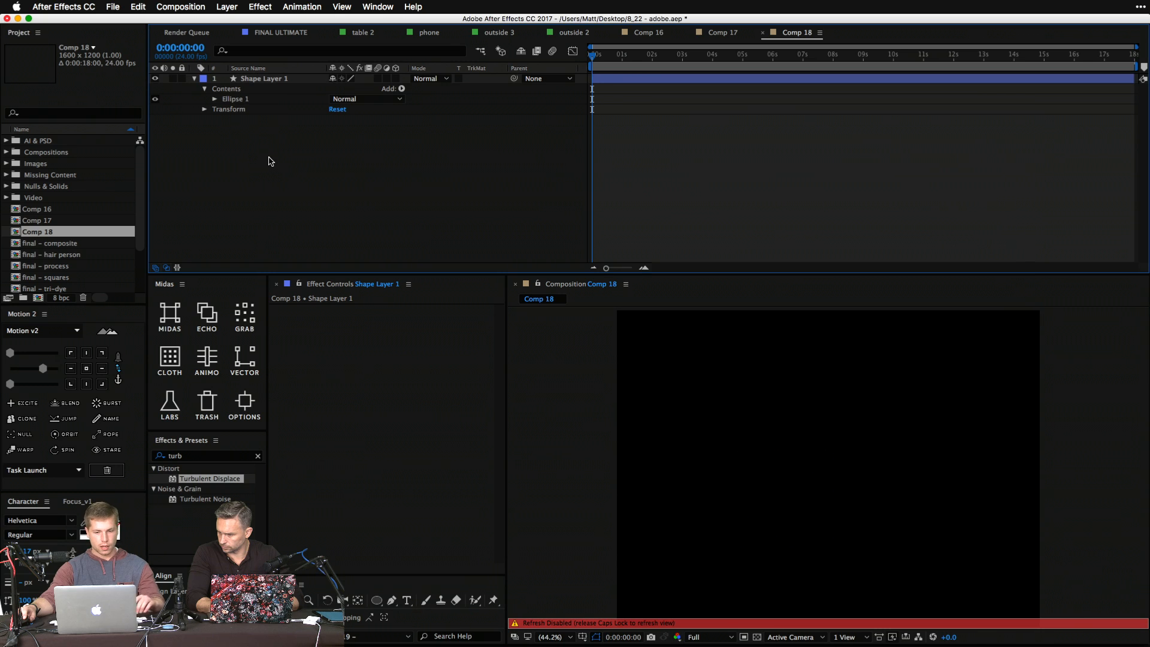
pyautogui.press('capslock')
# Duplicate the red circle's layer, offset the copy up and to the right, and give it a dark blue fill.
pyautogui.click(790, 484)
pyautogui.hotkey('ctrl', 'd')
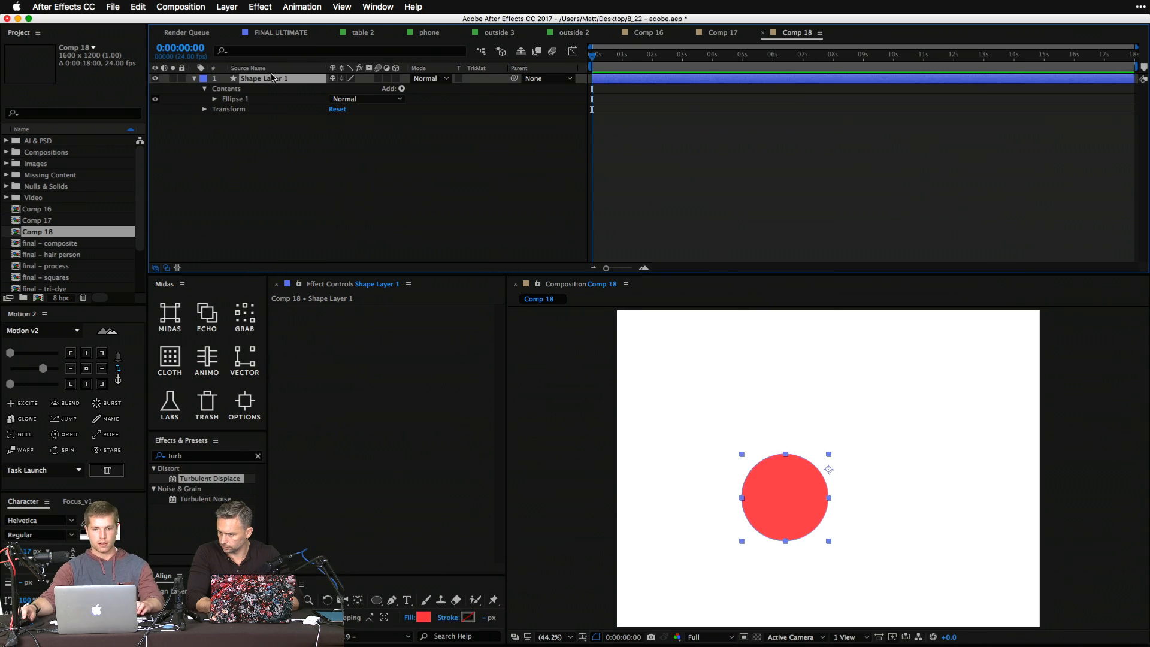
pyautogui.moveTo(810, 468); pyautogui.dragTo(823, 433)
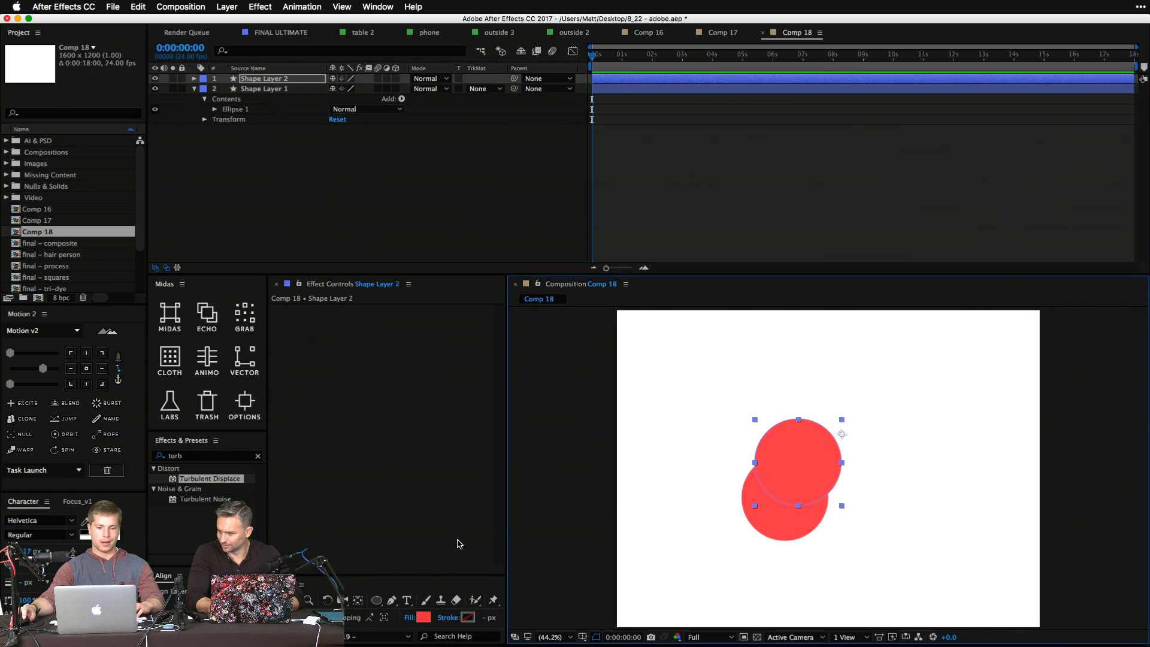
pyautogui.click(422, 615)
pyautogui.write('0c38a8')
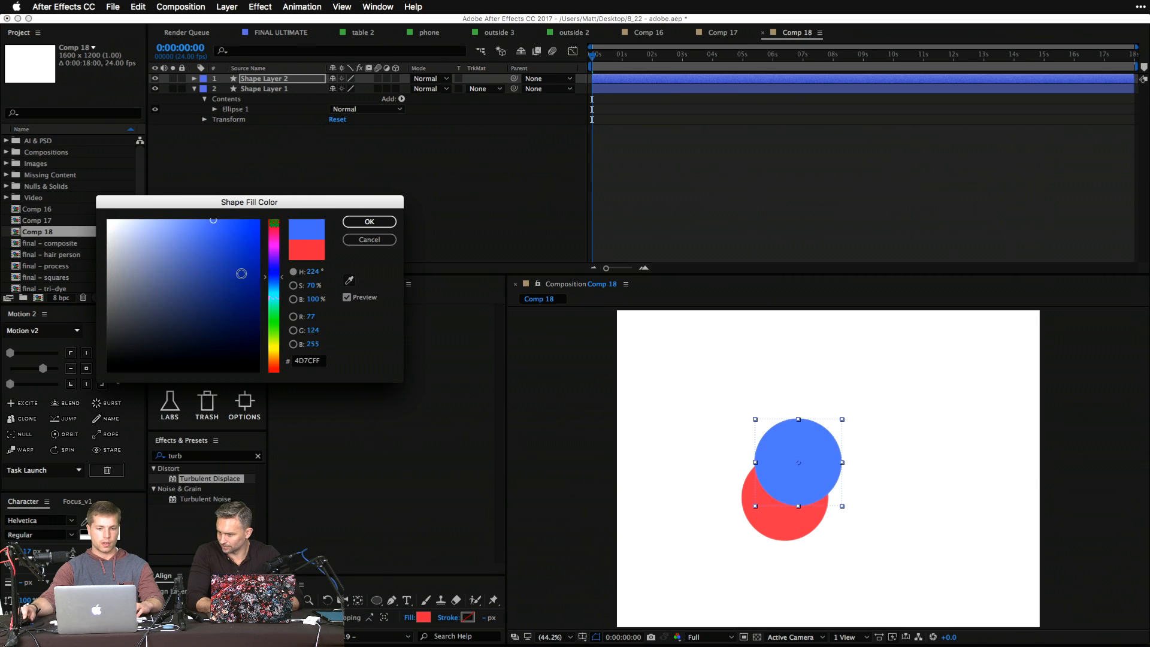
pyautogui.press('Return')
# Duplicate the blue circle as a larger one overlapping the others at their lower right, with a bright yellow fill.
pyautogui.click(801, 462)
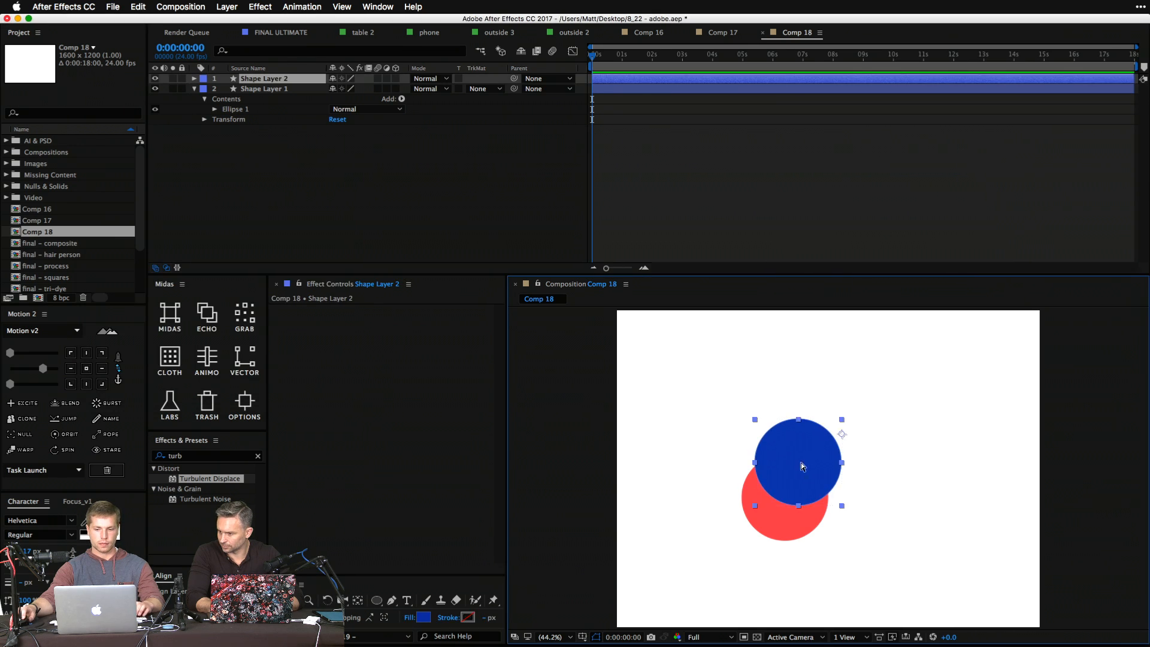
pyautogui.hotkey('ctrl', 'd')
pyautogui.moveTo(801, 463); pyautogui.dragTo(846, 493)
pyautogui.moveTo(801, 536); pyautogui.dragTo(842, 524)
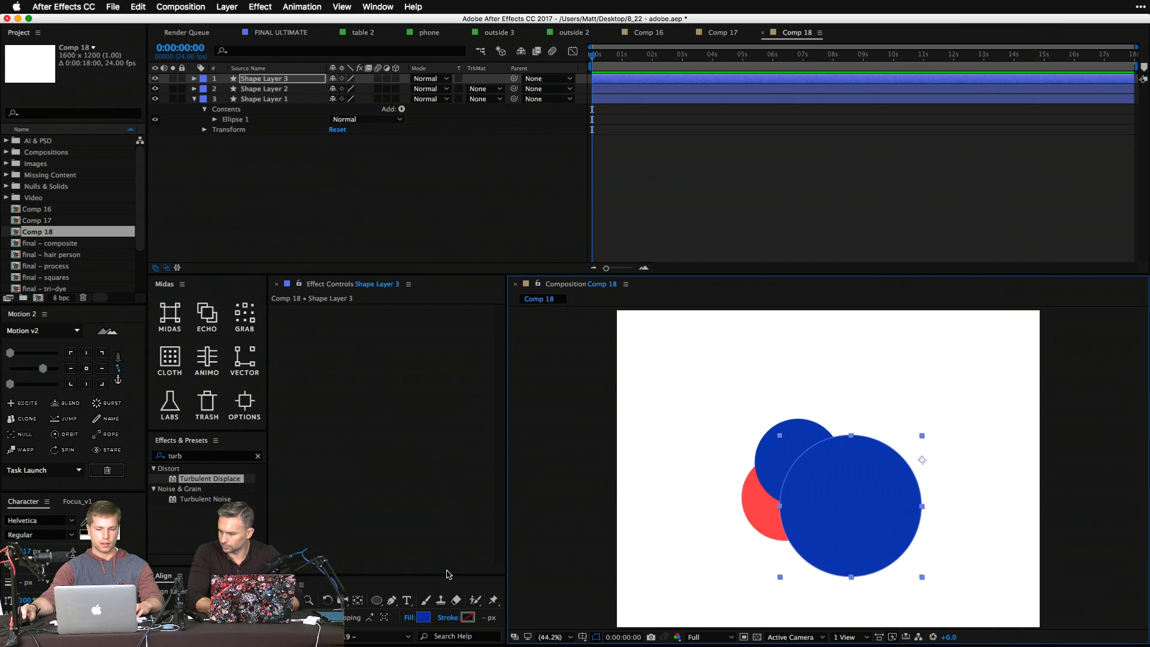
pyautogui.click(423, 618)
pyautogui.click(274, 350)
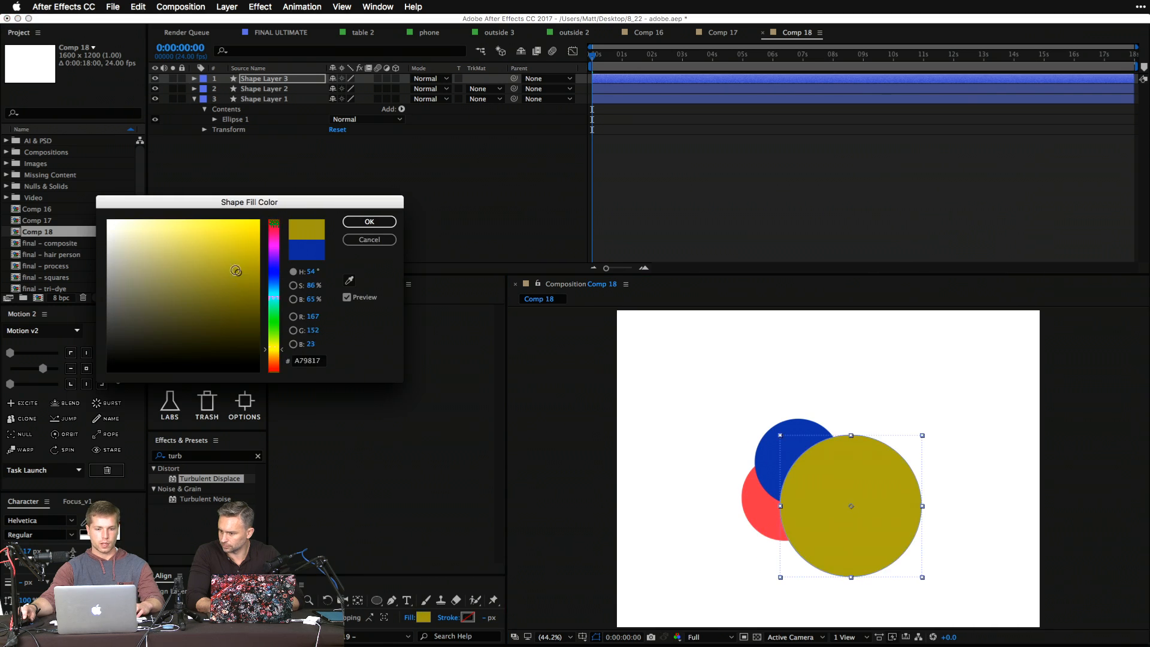
pyautogui.moveTo(227, 240); pyautogui.dragTo(217, 221)
pyautogui.click(369, 223)
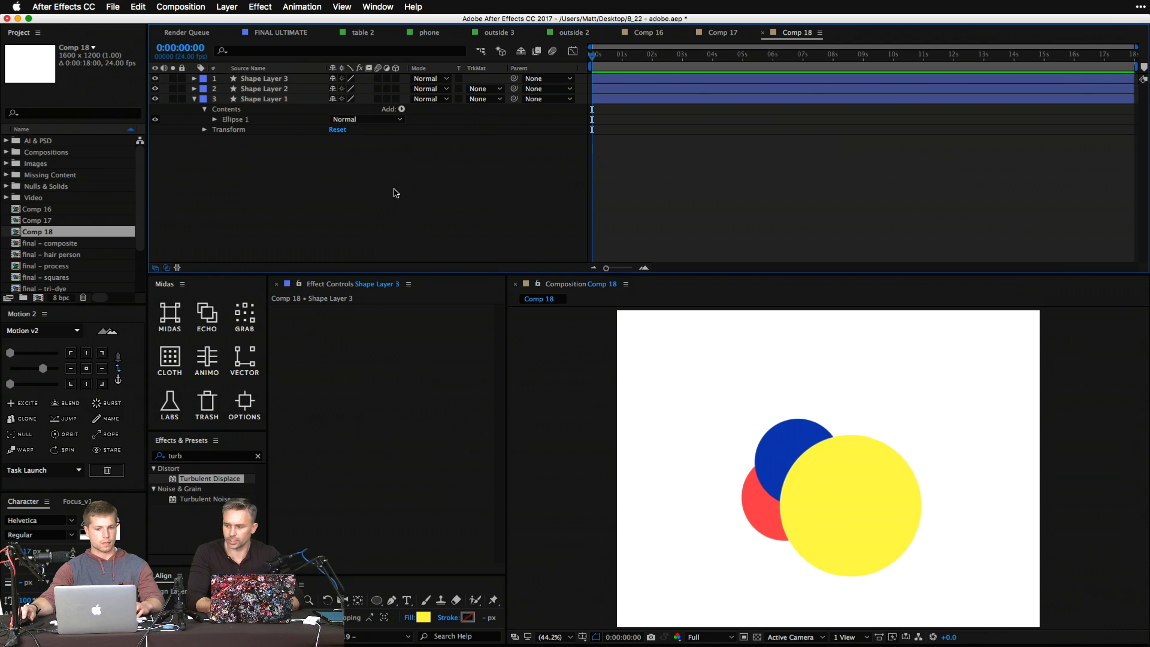
# Add a new adjustment layer above the three circle layers.
pyautogui.rightClick(393, 191)
pyautogui.moveTo(527, 200)
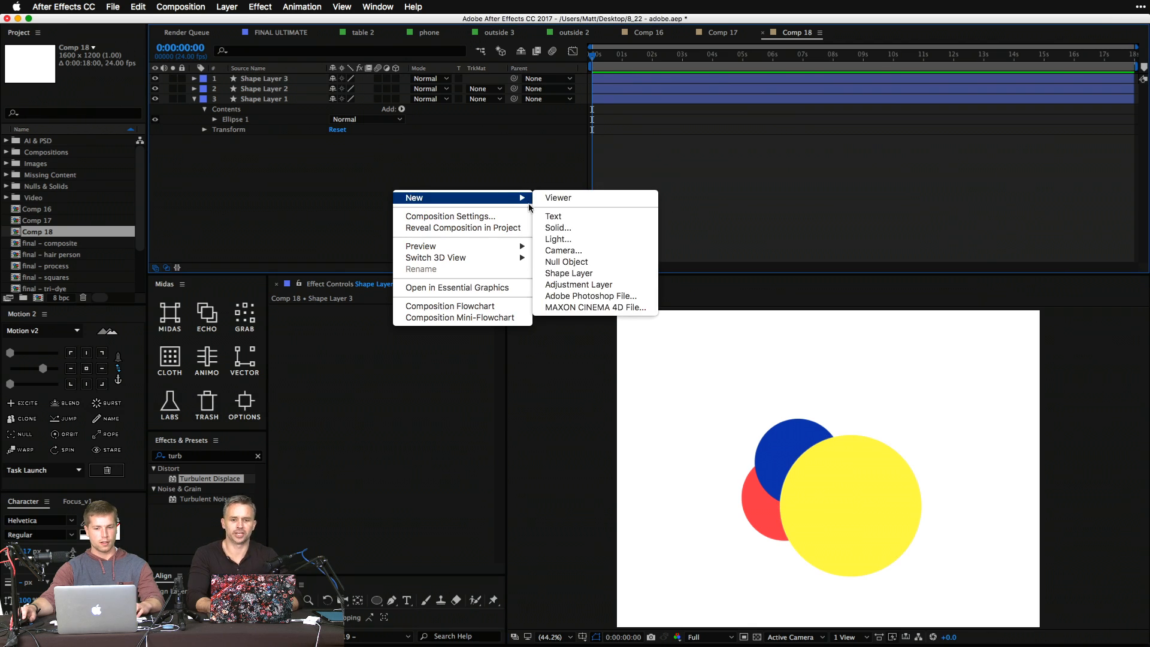
pyautogui.click(615, 290)
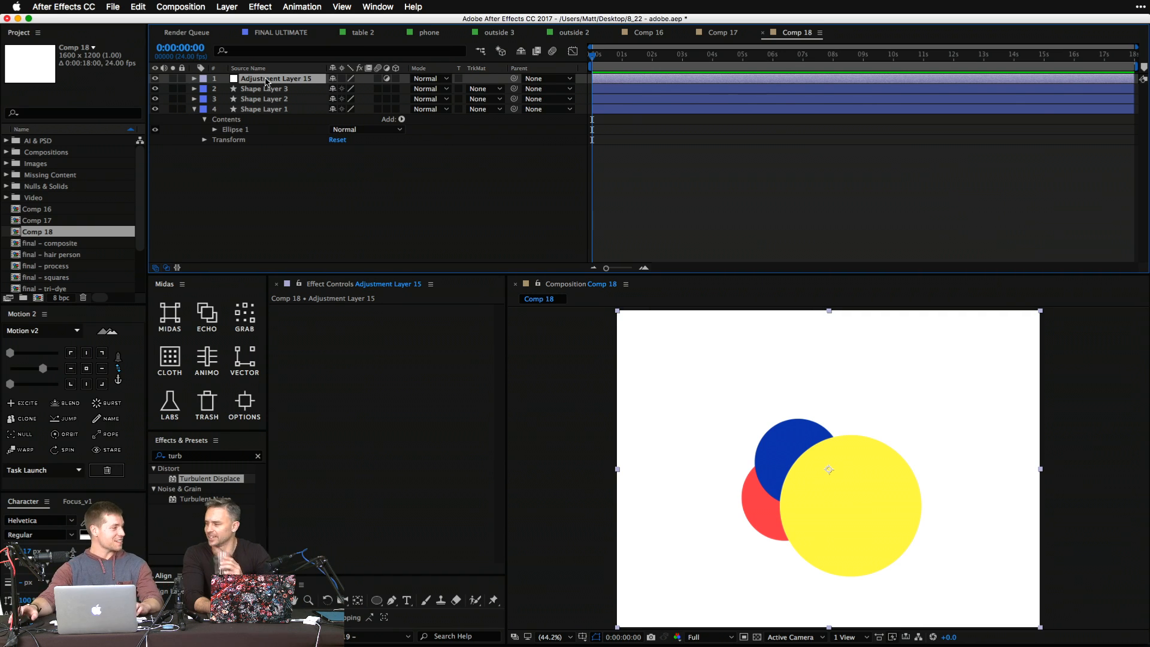
# Copy the Turbulent Displace effect from the adj layer in Comp 16 onto the new adjustment layer in Comp 18.
pyautogui.click(718, 32)
pyautogui.click(649, 32)
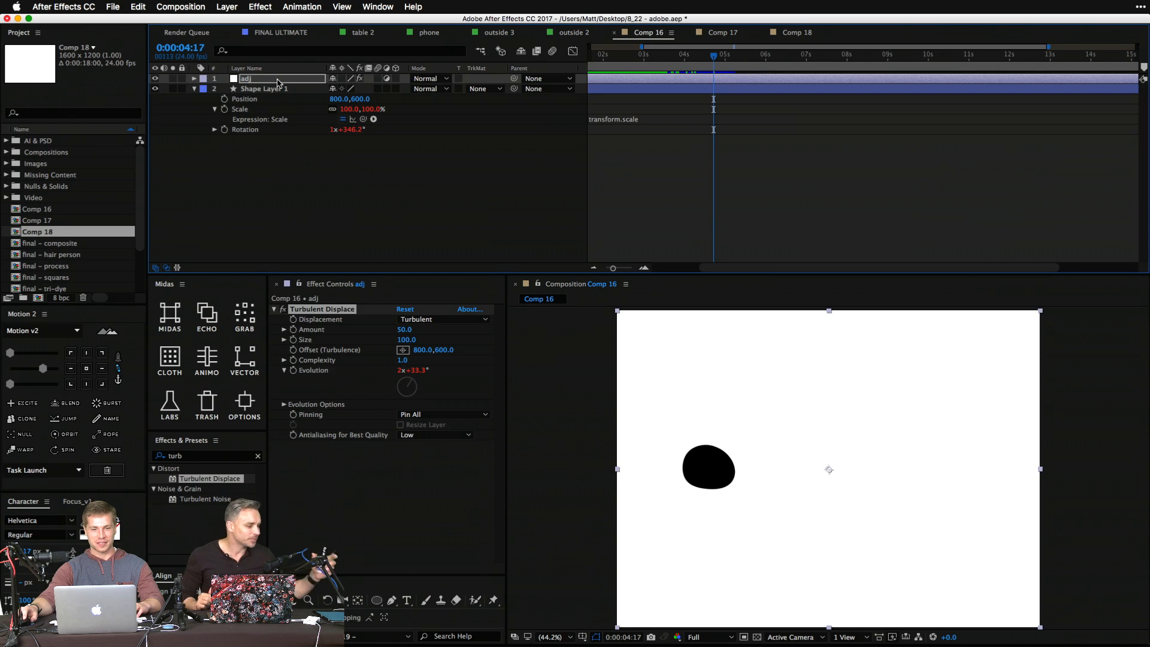
pyautogui.click(323, 305)
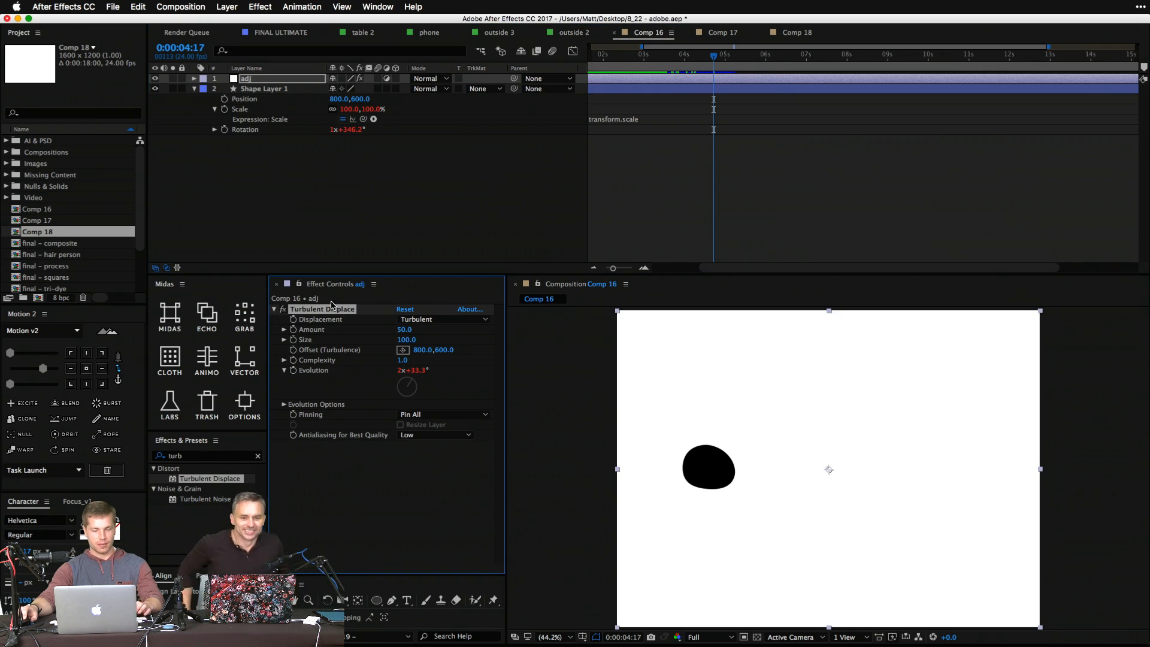
pyautogui.click(792, 35)
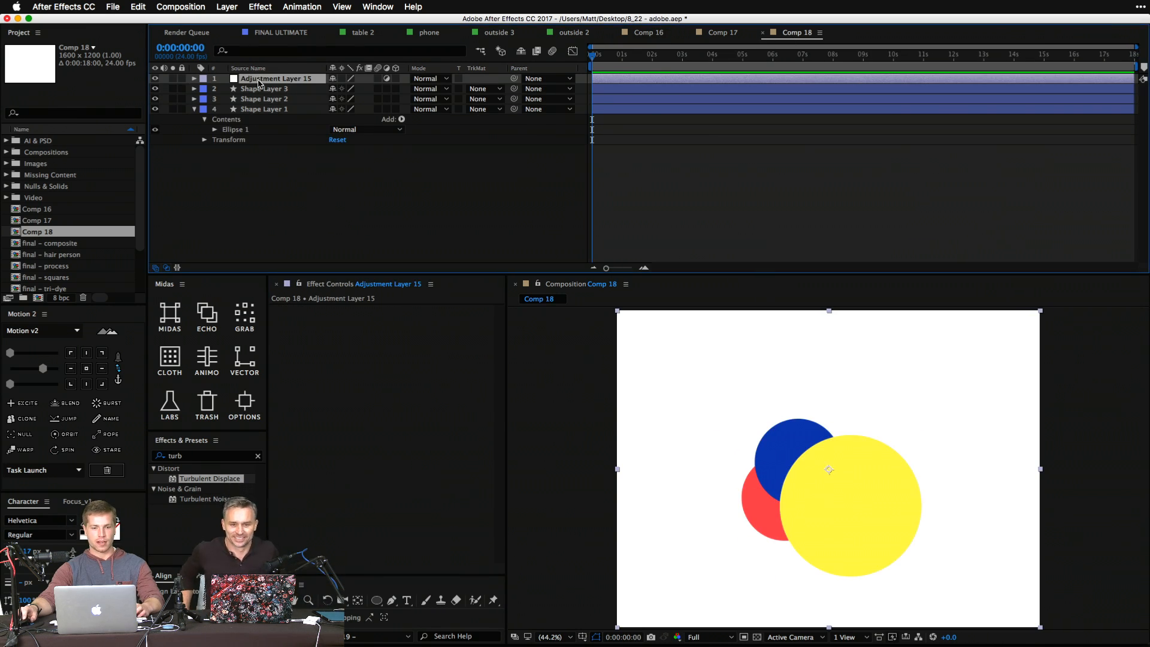
pyautogui.moveTo(259, 82); pyautogui.dragTo(261, 83)
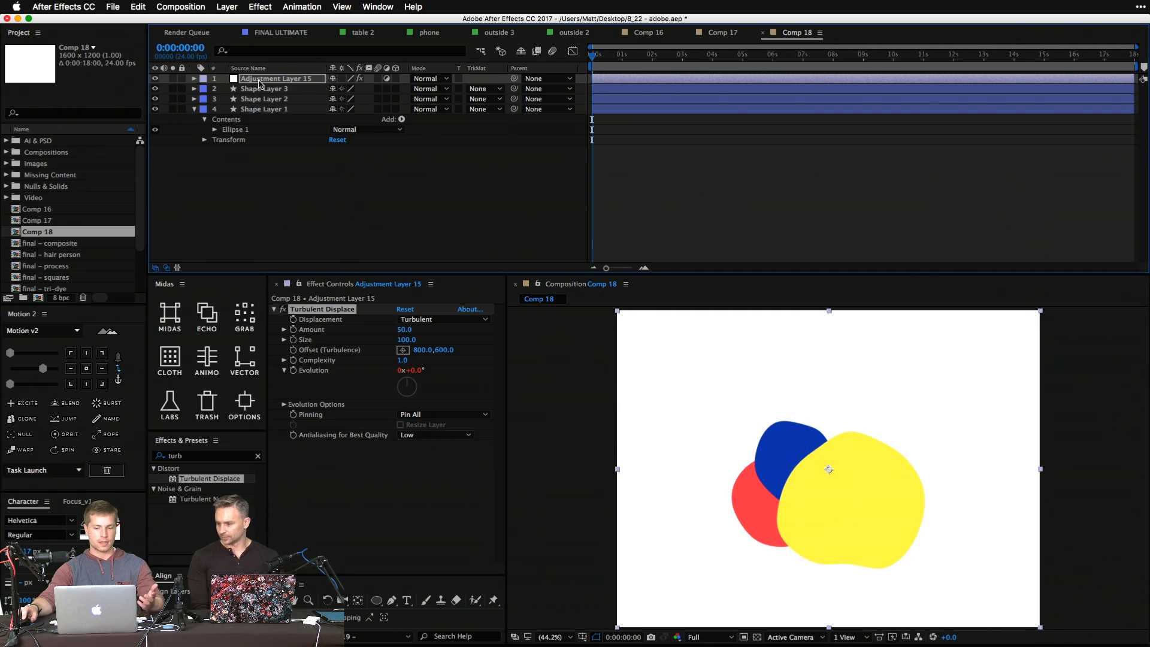
# Reveal the adjustment layer's Evolution expression in the timeline and preview the warping circles.
pyautogui.press('e')
pyautogui.press('e')
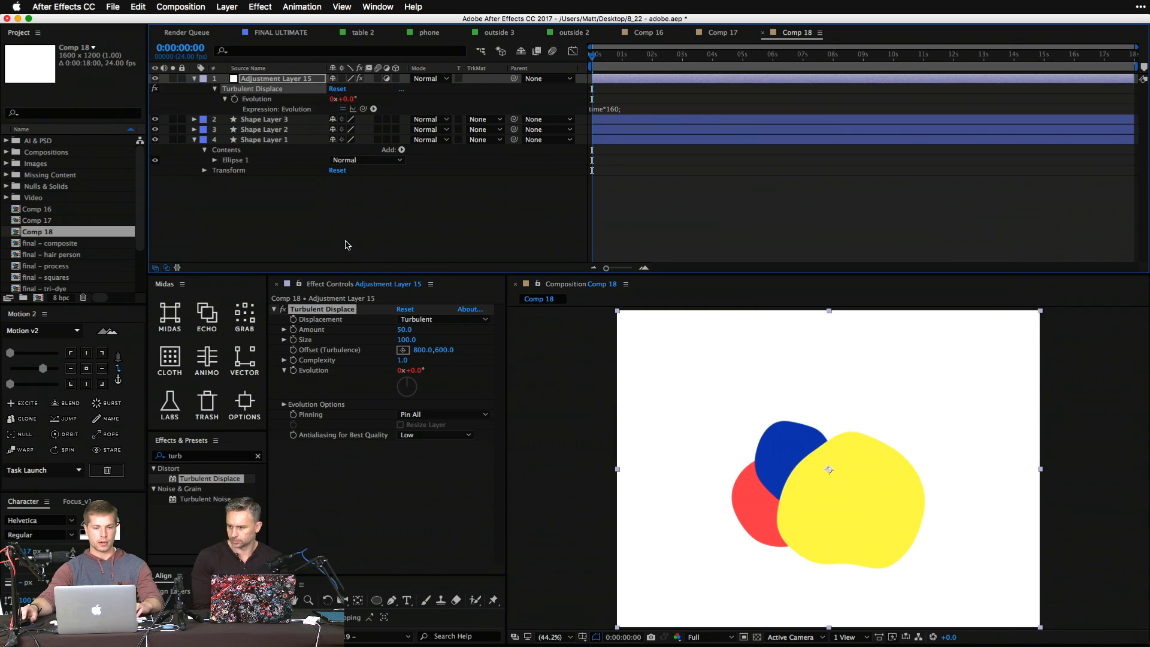
pyautogui.click(359, 260)
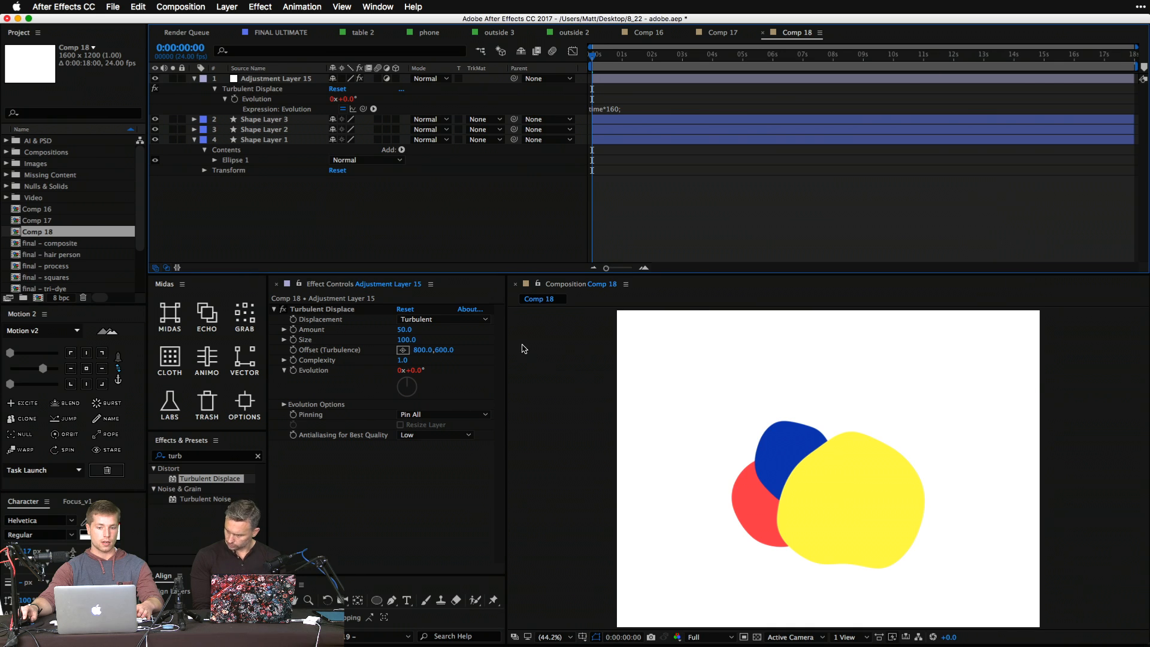
pyautogui.press('space')
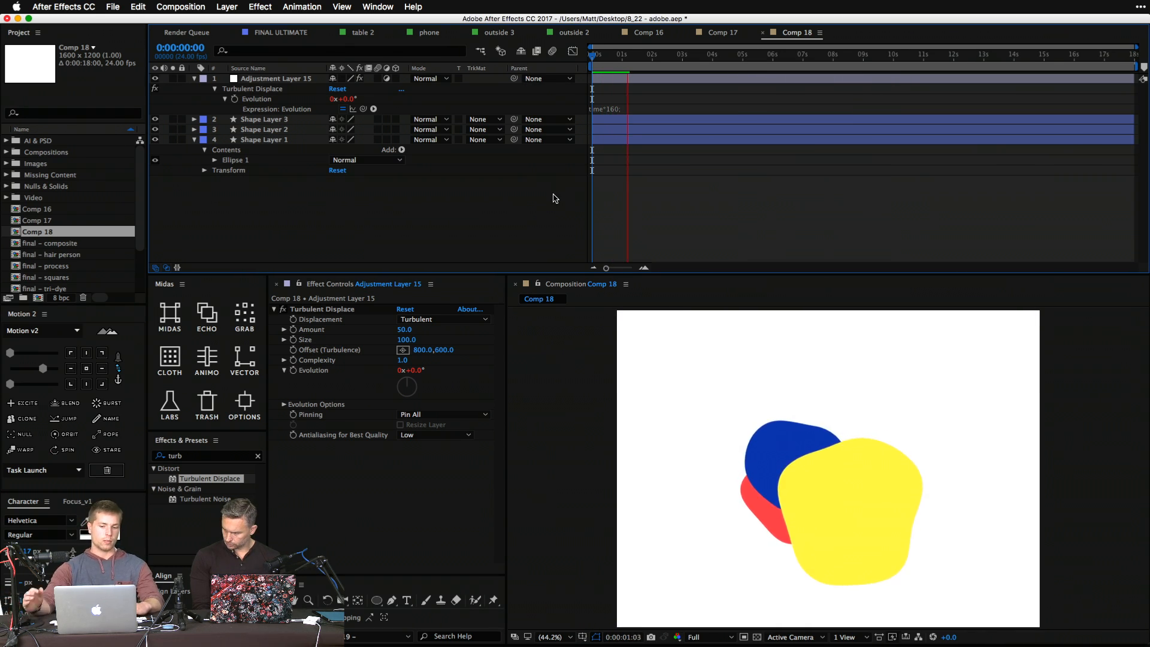
pyautogui.press('space')
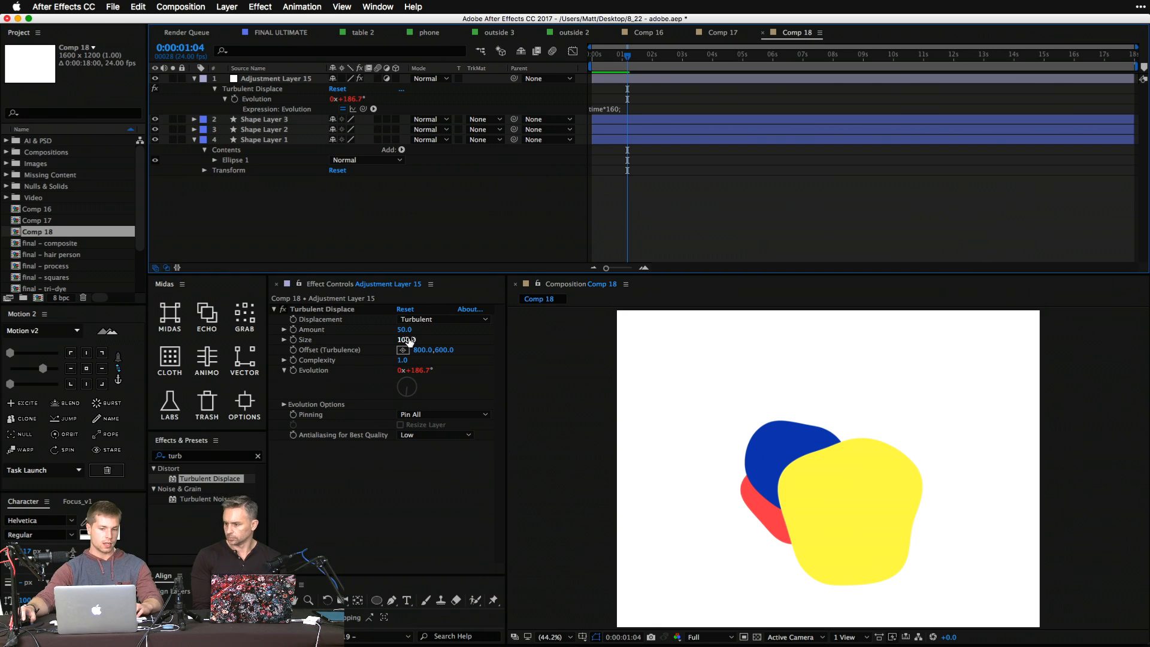
# Set Turbulent Displace to Vertical Displacement with an Amount of 249 and a Size of 2.
pyautogui.click(429, 320)
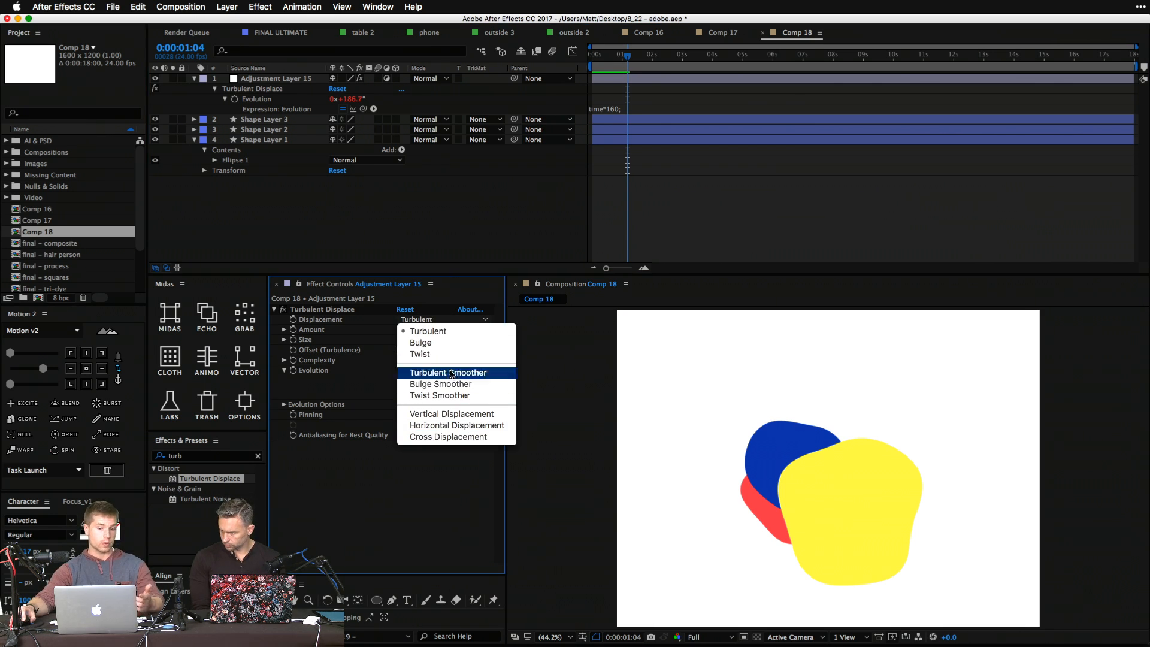
pyautogui.press('Escape')
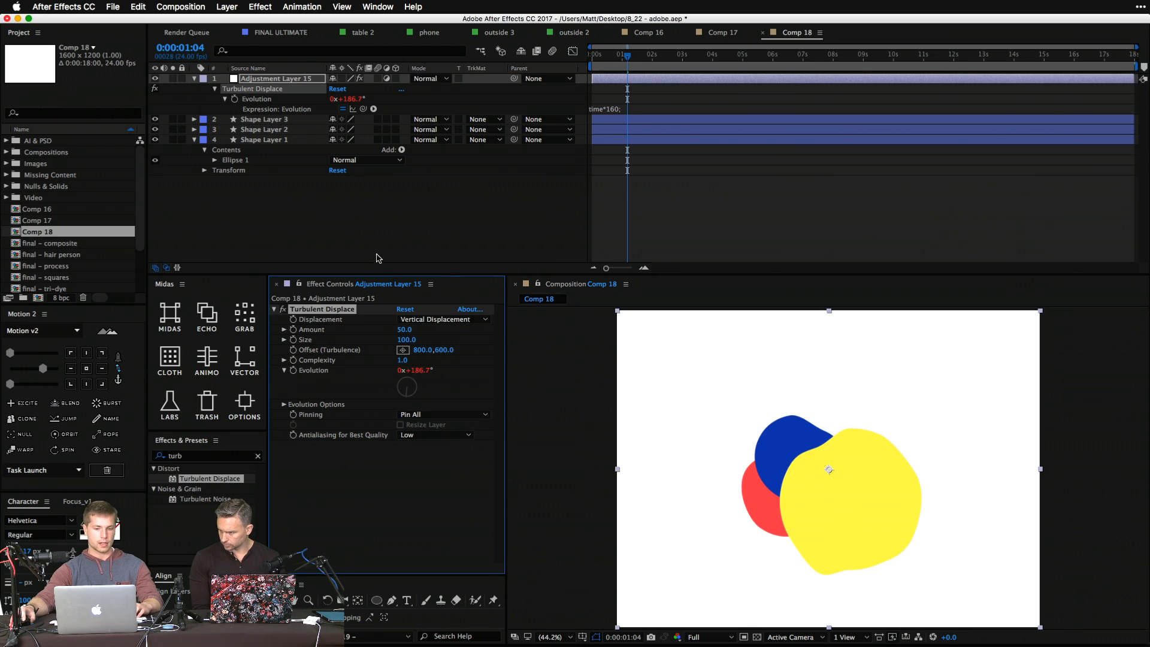
pyautogui.moveTo(411, 331); pyautogui.dragTo(311, 353)
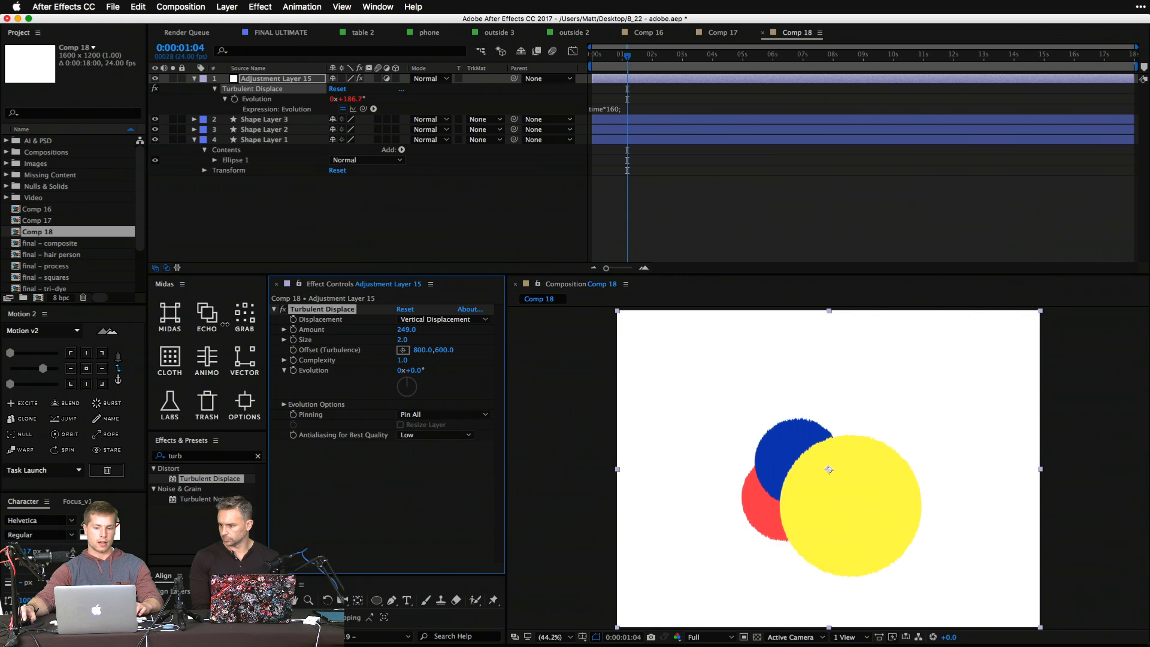
# Examine the displaced edges of the circles up close, then return to a view of the whole composition.
pyautogui.press('z')
pyautogui.click(817, 469)
pyautogui.click(832, 433)
pyautogui.keyDown('alt'); pyautogui.click(799, 380); pyautogui.keyUp('alt')
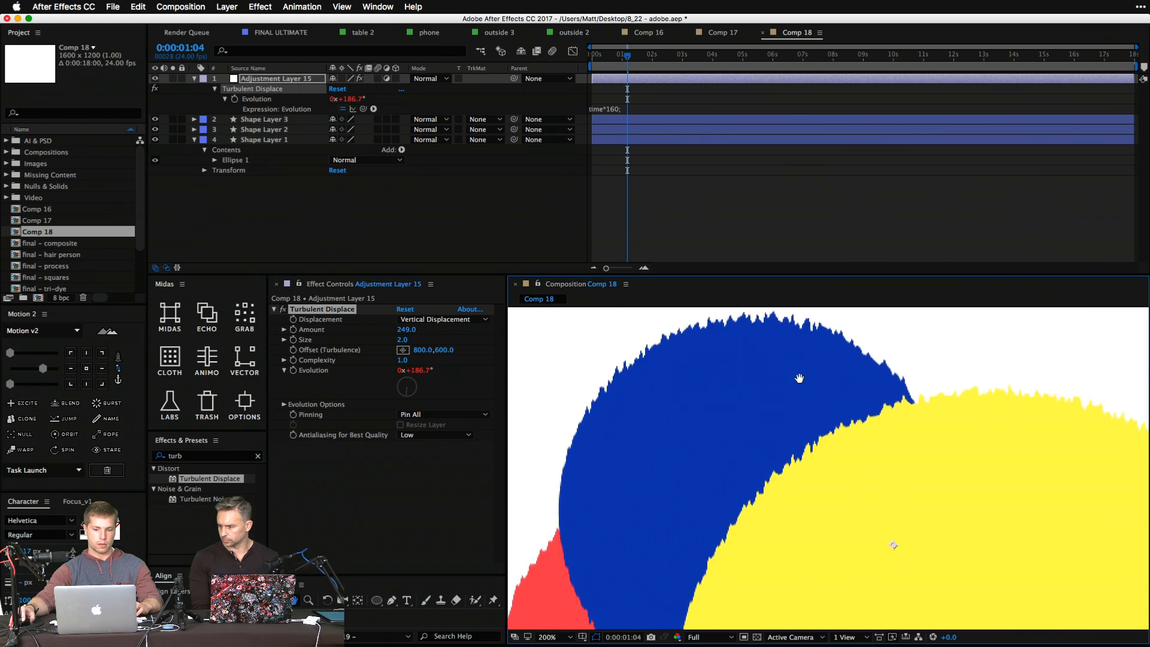
pyautogui.keyDown('alt'); pyautogui.click(767, 437); pyautogui.keyUp('alt')
pyautogui.keyDown('alt'); pyautogui.click(803, 457); pyautogui.keyUp('alt')
pyautogui.keyDown('alt'); pyautogui.click(816, 458); pyautogui.keyUp('alt')
pyautogui.keyDown('alt'); pyautogui.click(815, 458); pyautogui.keyUp('alt')
pyautogui.moveTo(844, 497); pyautogui.dragTo(767, 481)
pyautogui.click(767, 481)
pyautogui.press('v')
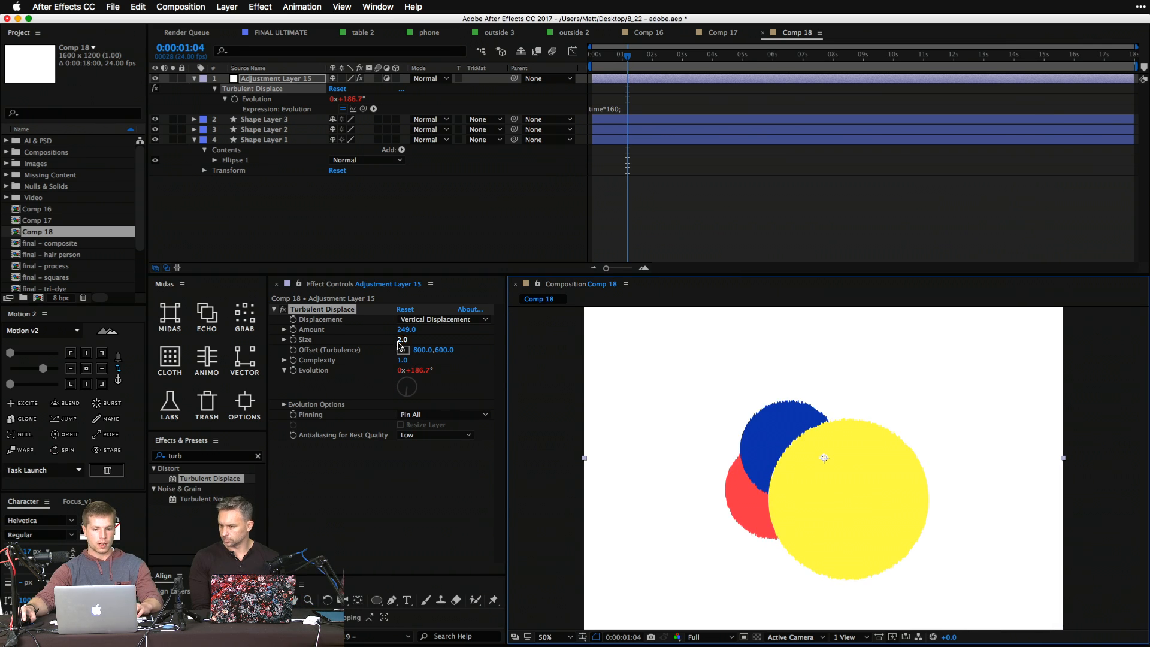
# Set the effect's Size to 15 and preview it combined with a duplicate set to Horizontal Displacement.
pyautogui.moveTo(403, 339); pyautogui.dragTo(408, 345)
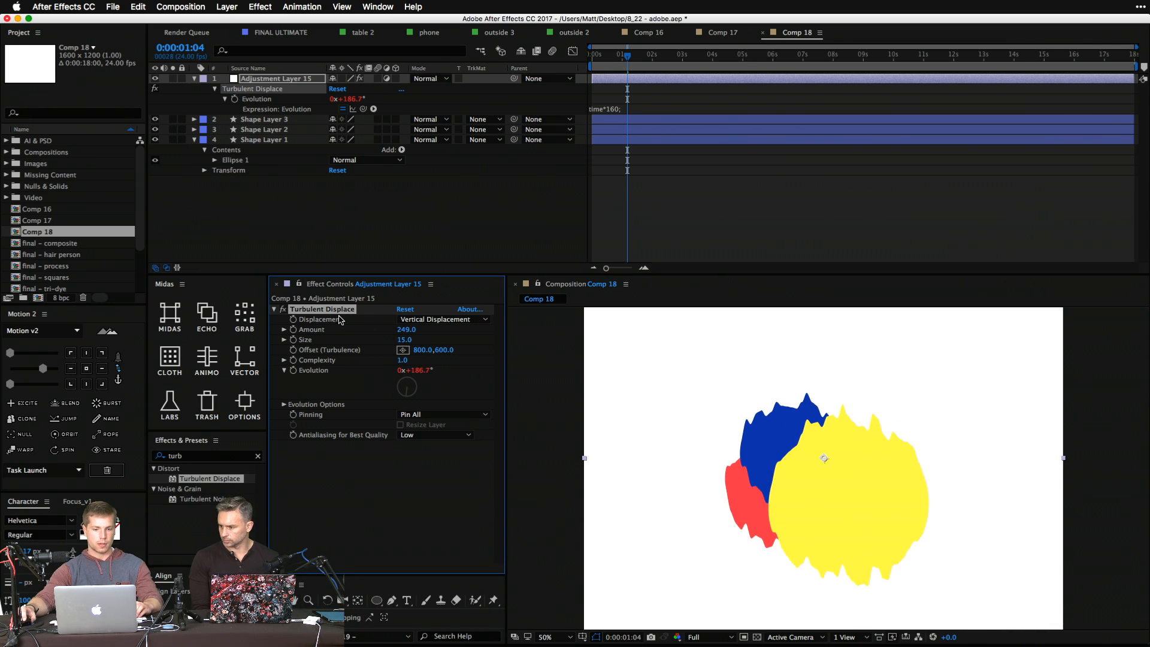
pyautogui.press('super+d')
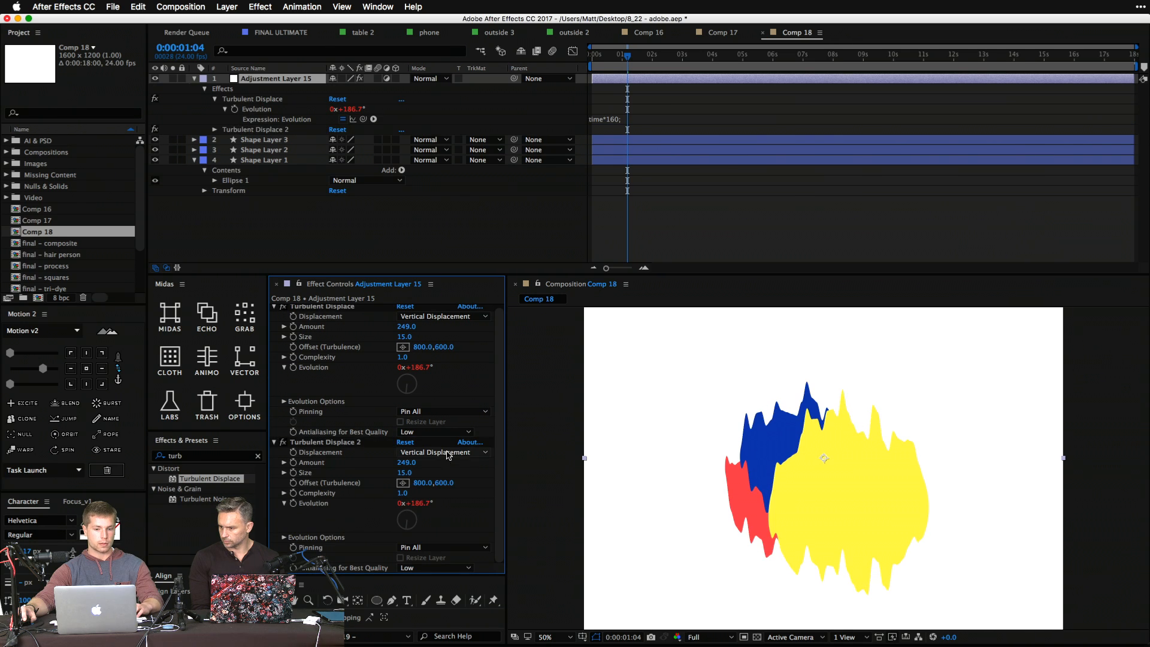
pyautogui.click(446, 453)
pyautogui.click(467, 558)
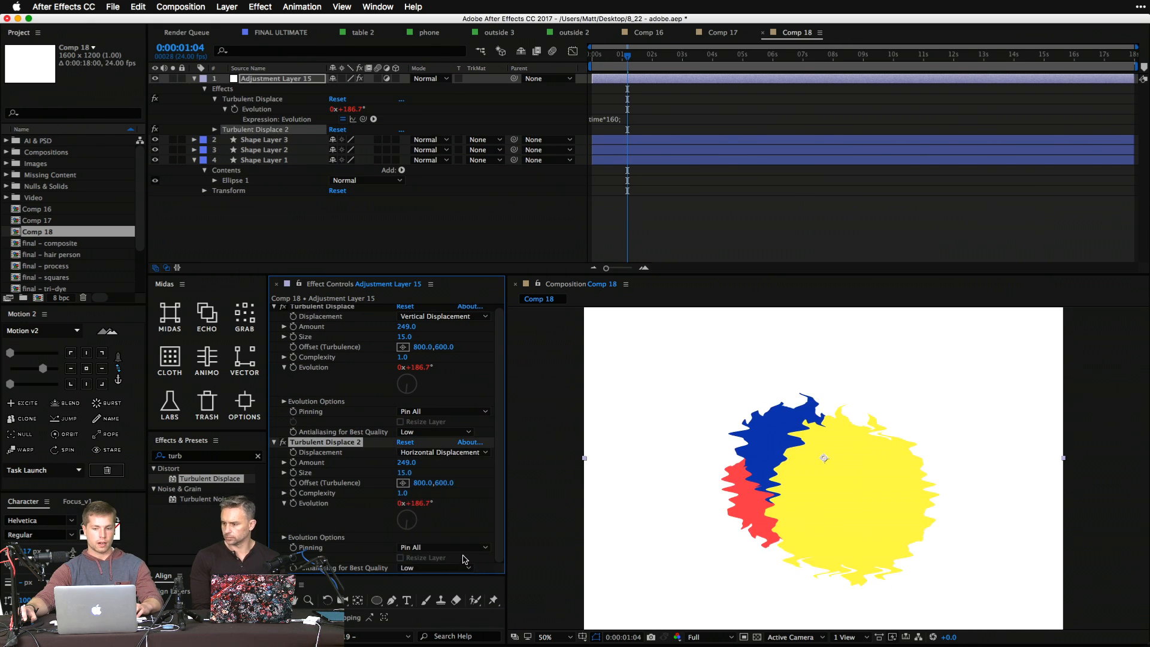
pyautogui.press('space')
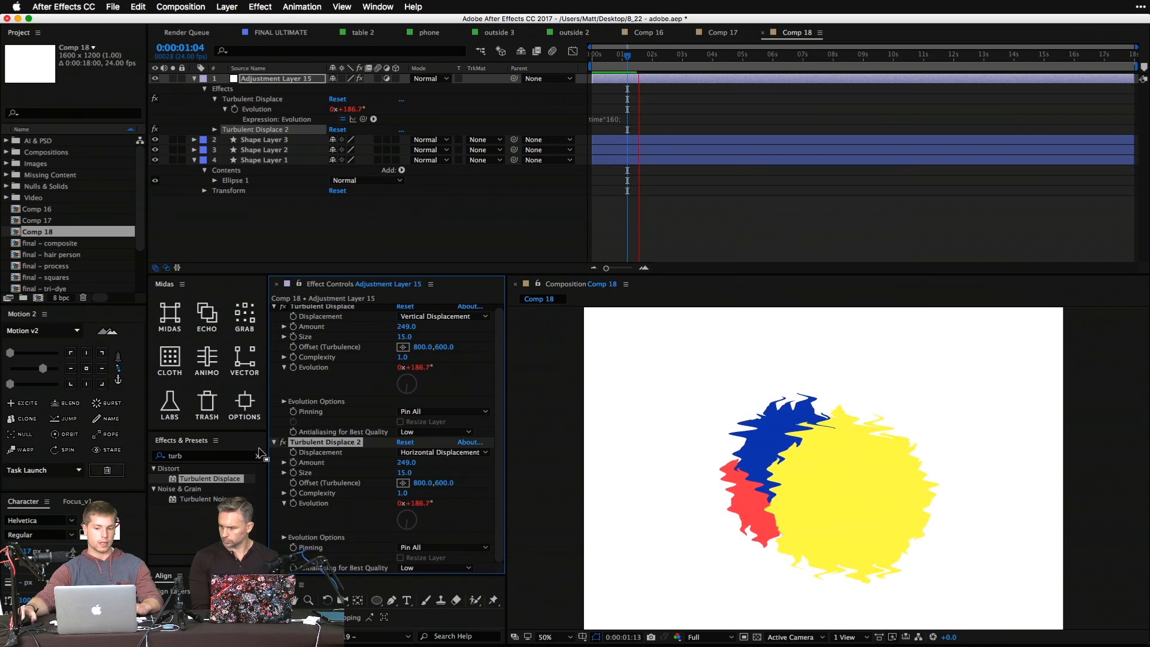
# Duplicate Turbulent Displace 2 and set the copy's Displacement to Turbulent with an Amount of 784.
pyautogui.moveTo(258, 452); pyautogui.dragTo(312, 447)
pyautogui.click(450, 452)
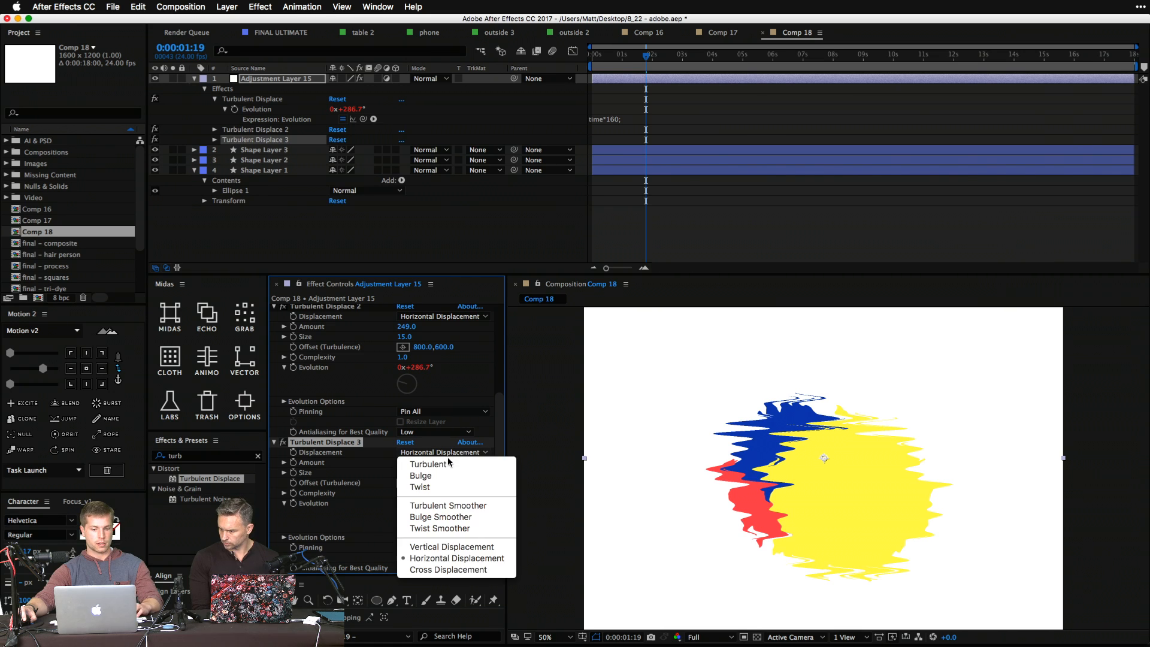
pyautogui.click(451, 463)
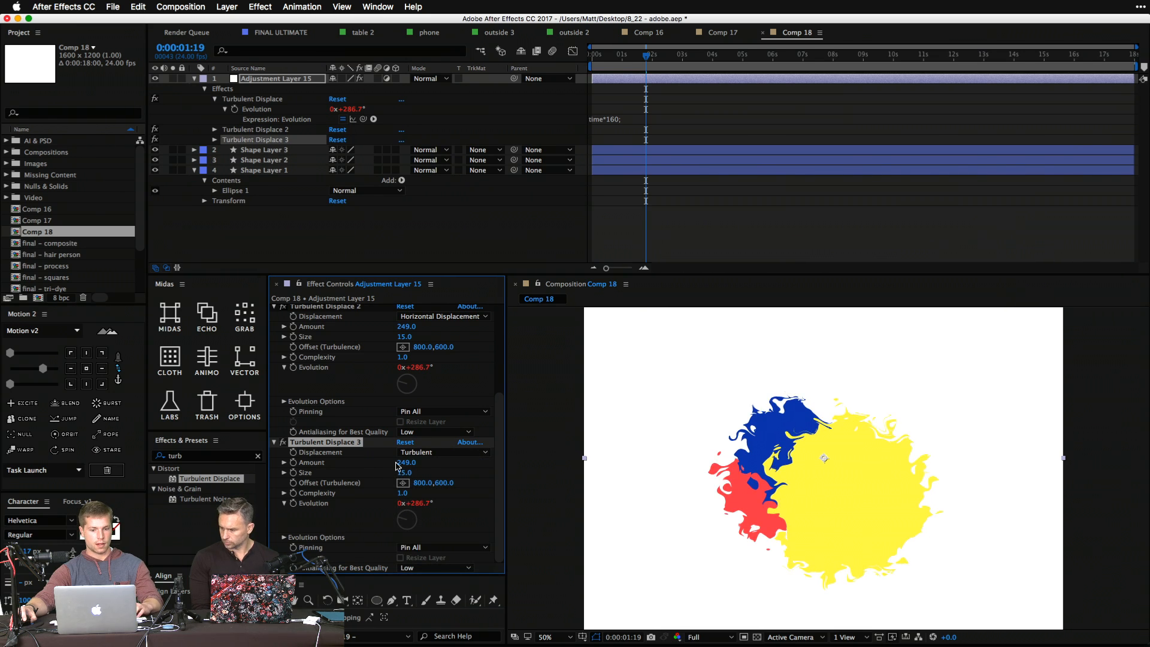
pyautogui.moveTo(397, 464); pyautogui.dragTo(901, 474)
pyautogui.moveTo(740, 478); pyautogui.dragTo(761, 431)
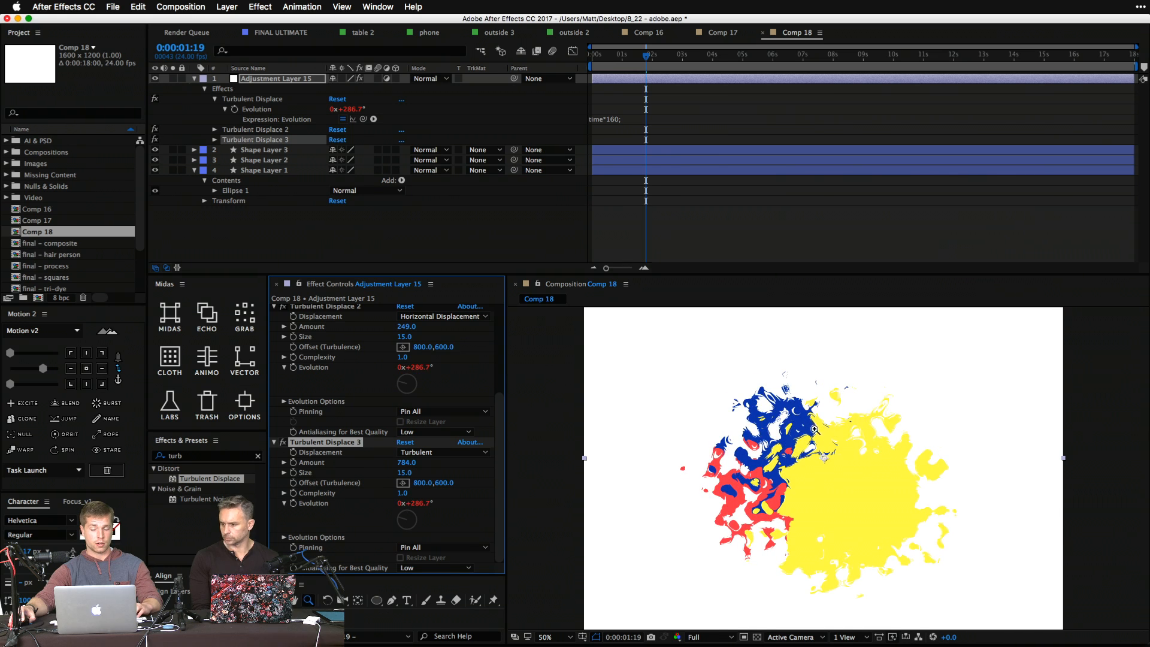
# Set the Size of Turbulent Displace 3 to 32 while inspecting the warped circles up close.
pyautogui.press('z')
pyautogui.click(797, 463)
pyautogui.click(807, 411)
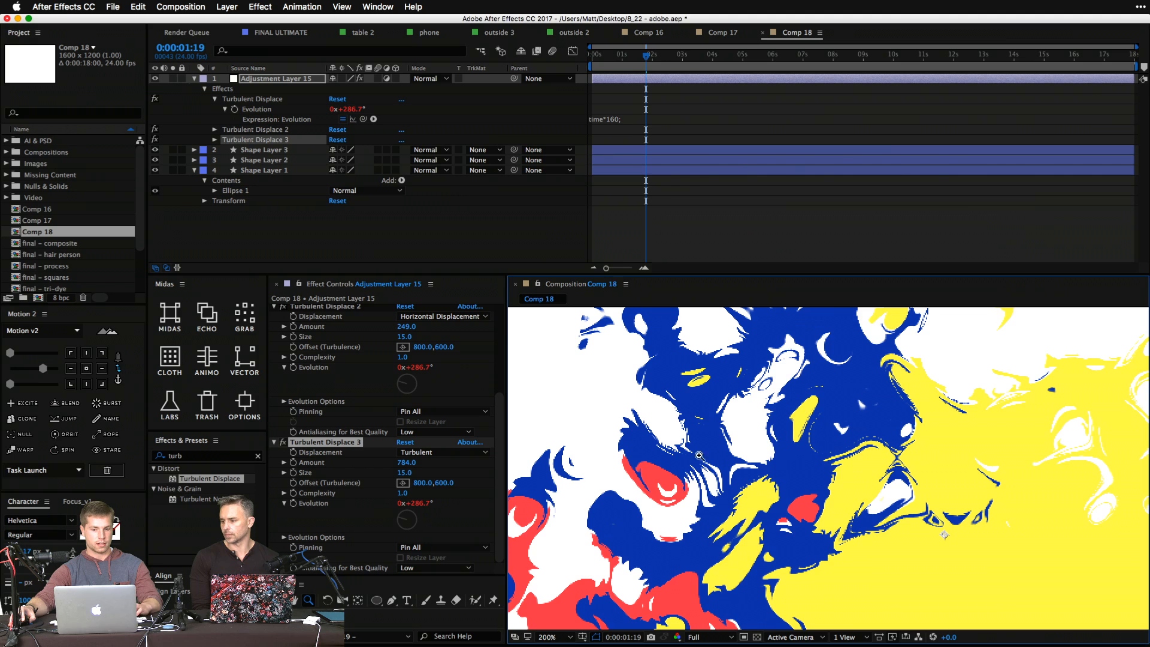
pyautogui.keyDown('alt'); pyautogui.click(754, 456); pyautogui.keyUp('alt')
pyautogui.moveTo(766, 471); pyautogui.dragTo(638, 409)
pyautogui.moveTo(406, 473); pyautogui.dragTo(431, 488)
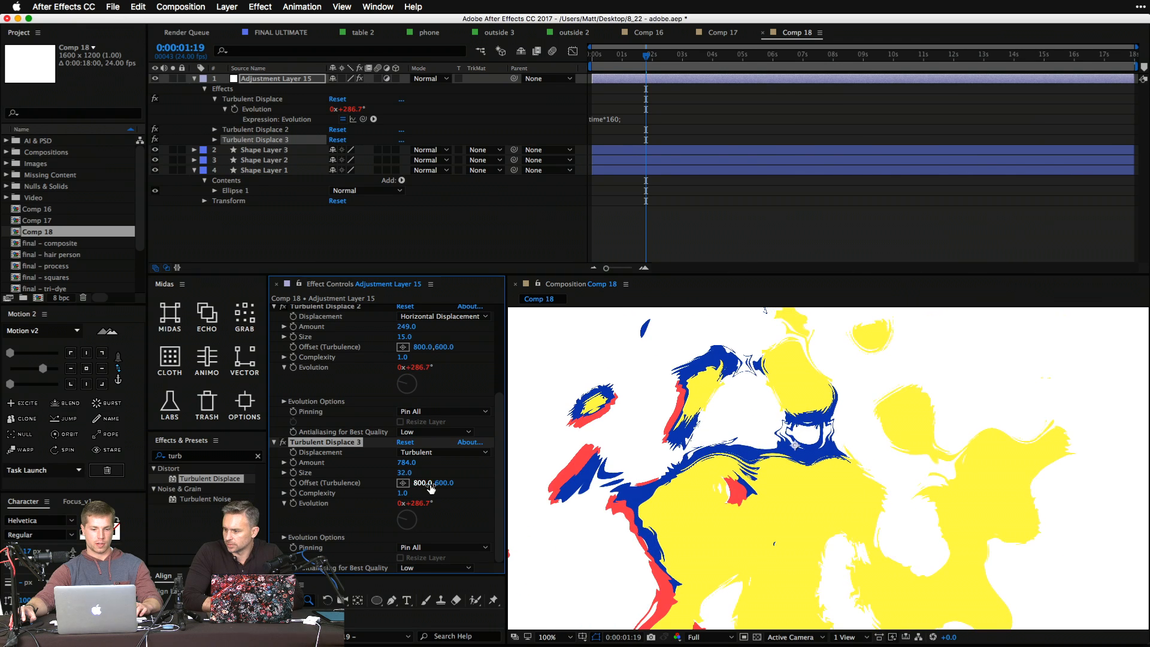
pyautogui.keyDown('alt'); pyautogui.click(681, 485); pyautogui.keyUp('alt')
pyautogui.click(801, 477)
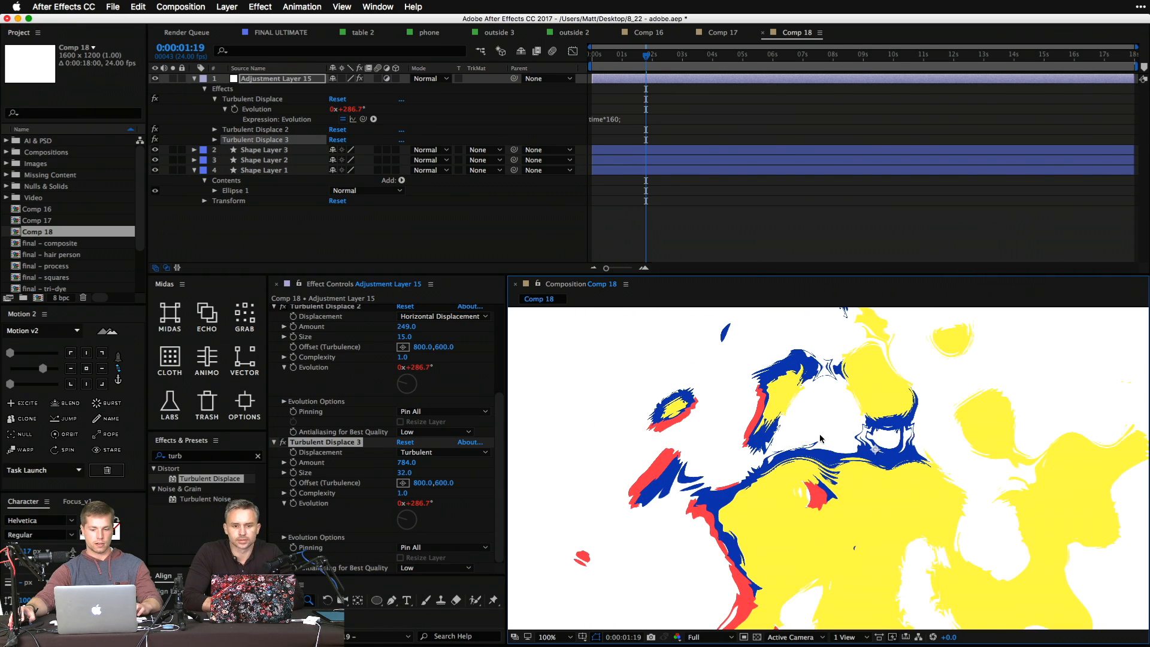
# Preview the warped circles in motion and fit the whole composition into view.
pyautogui.press('space')
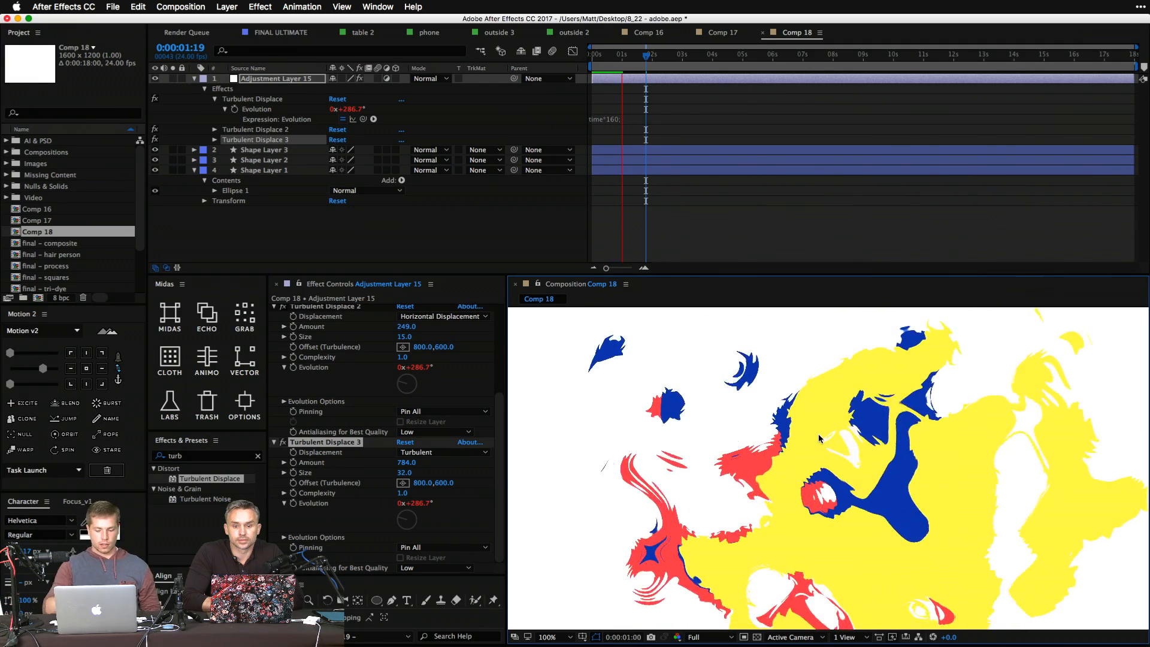
pyautogui.hotkey('shift', '/')
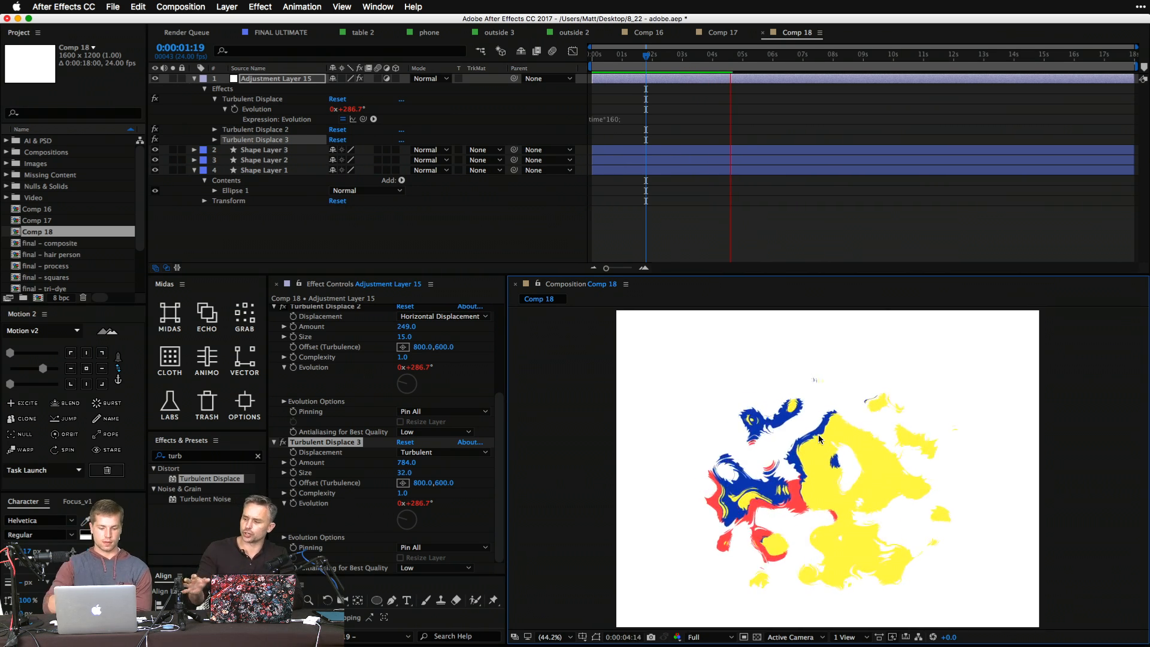
pyautogui.press('space')
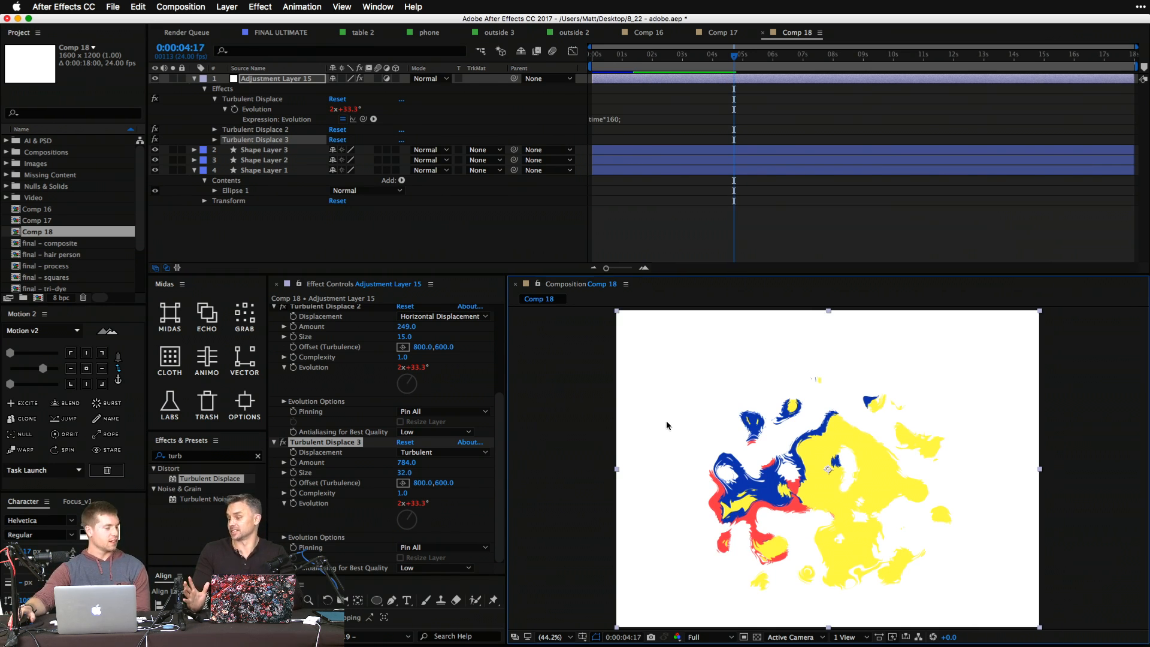
# Collapse the settings of all three Turbulent Displace effects and deselect everything.
pyautogui.click(345, 310)
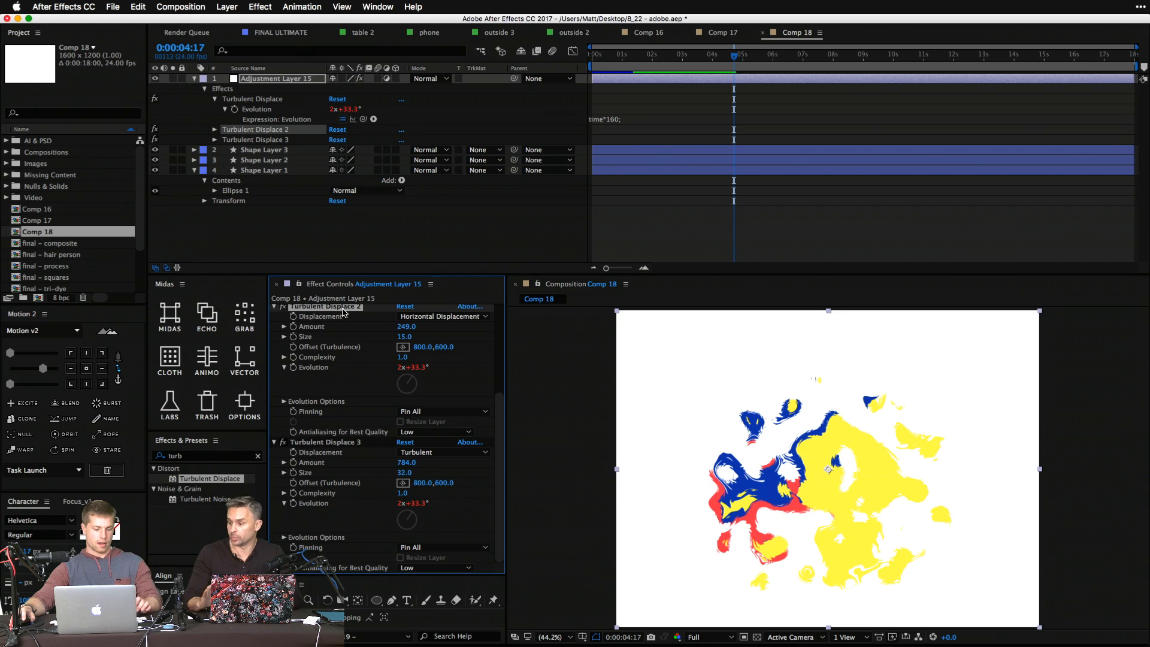
pyautogui.press('super+a')
pyautogui.click(274, 307)
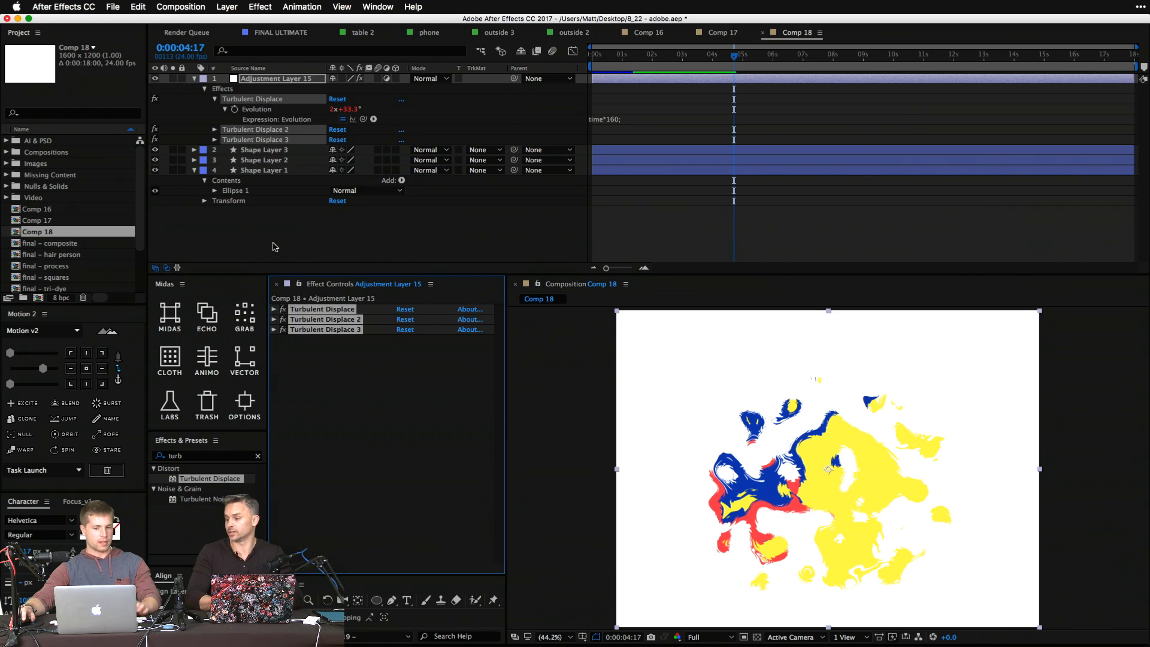
pyautogui.click(277, 249)
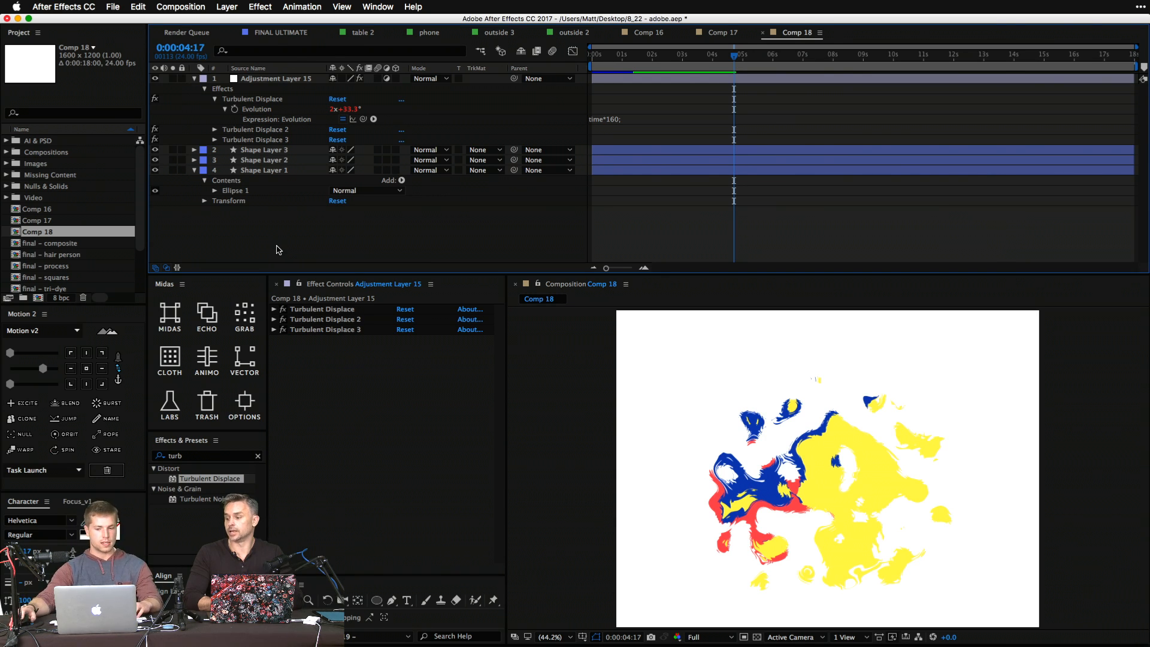
# Close the Comp 18, Comp 17 and Comp 16 timelines.
pyautogui.click(761, 33)
pyautogui.click(688, 34)
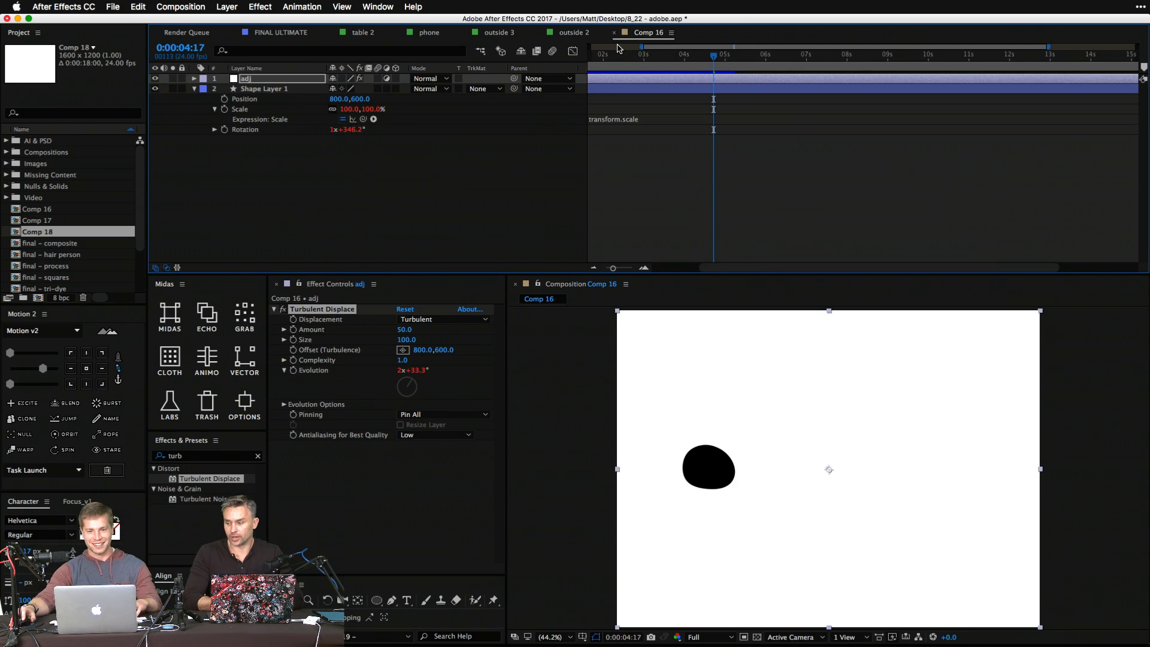
pyautogui.click(614, 34)
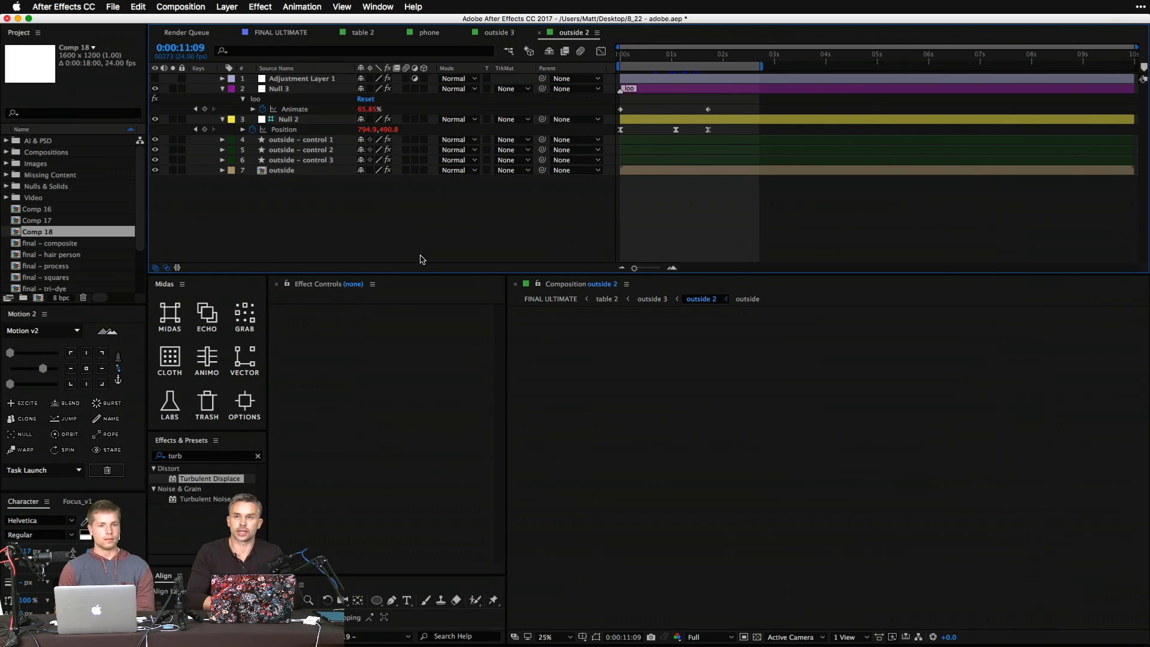
# Inspect the outside 2 composition at its start, then open FINAL ULTIMATE and view the frame at 0:00:01:23.
pyautogui.click(642, 62)
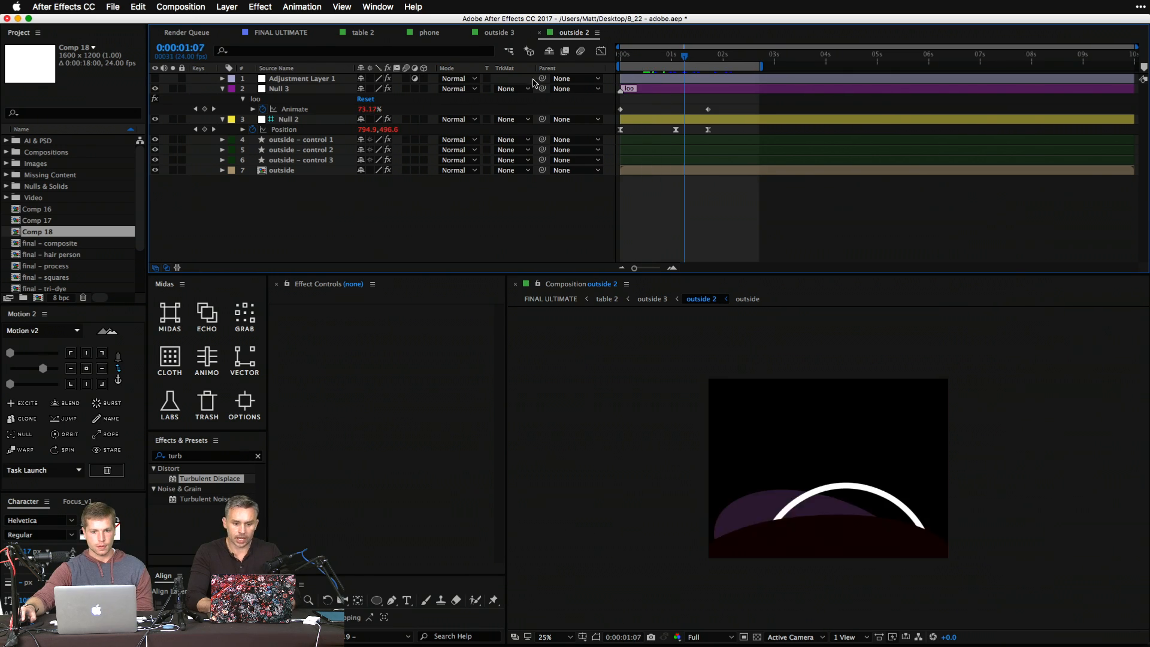
pyautogui.press('Home')
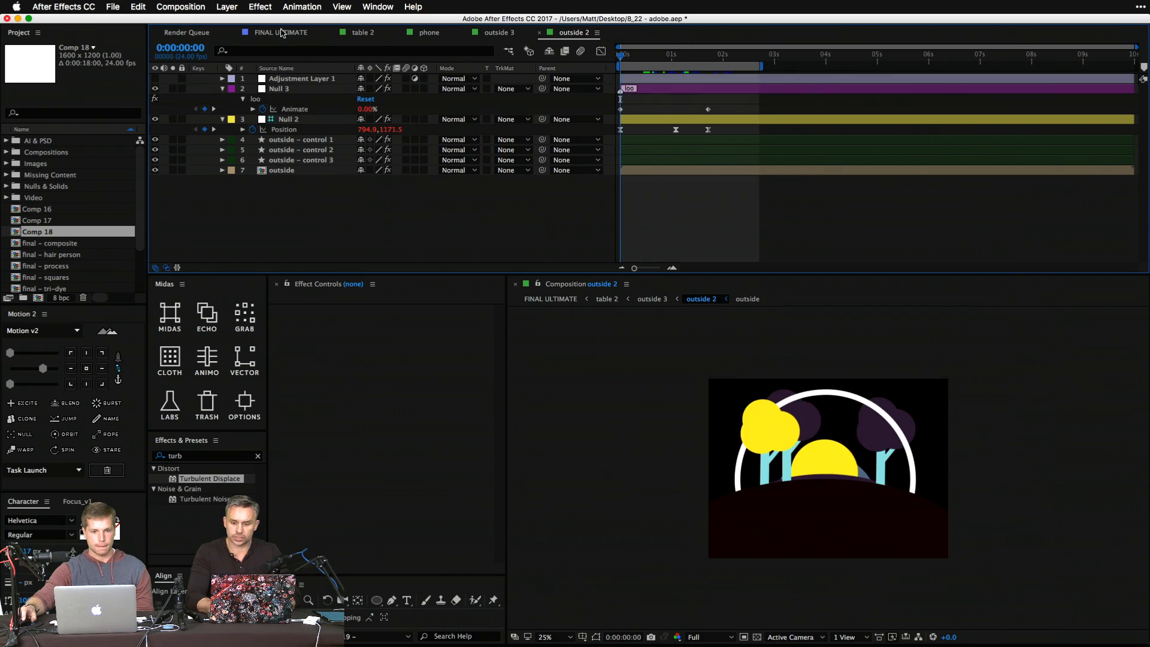
pyautogui.click(281, 32)
pyautogui.moveTo(693, 65); pyautogui.dragTo(700, 63)
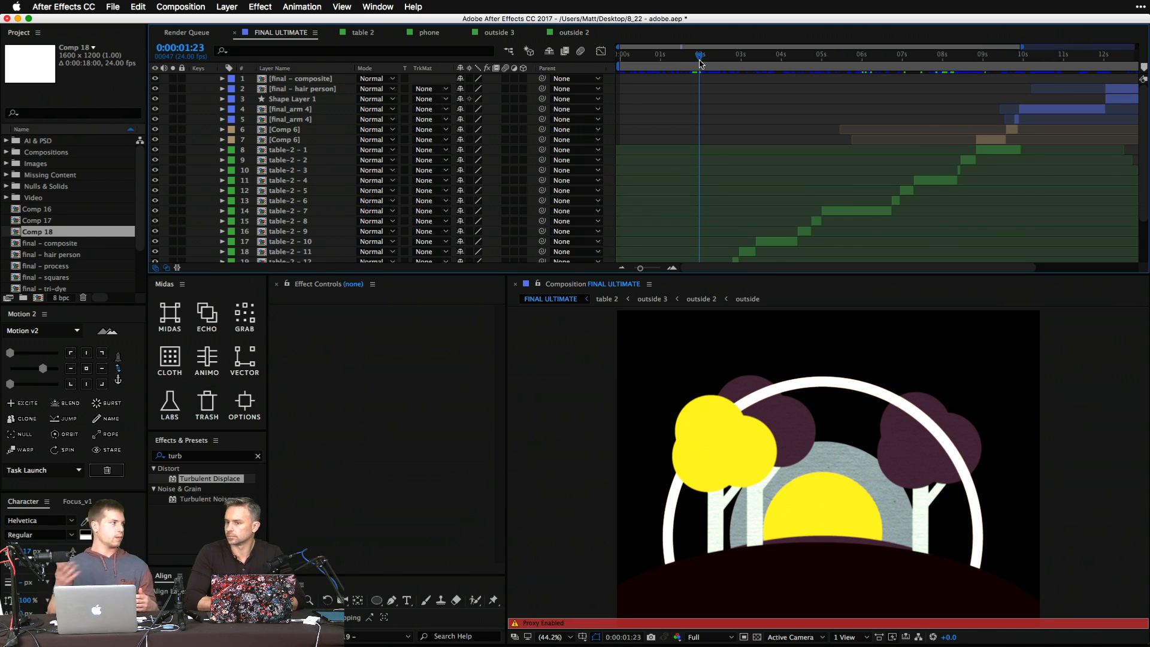
# Switch to Illustrator and view the complete outside.ai landscape artwork with its artboard.
pyautogui.hotkey('ctrl', 'Up')
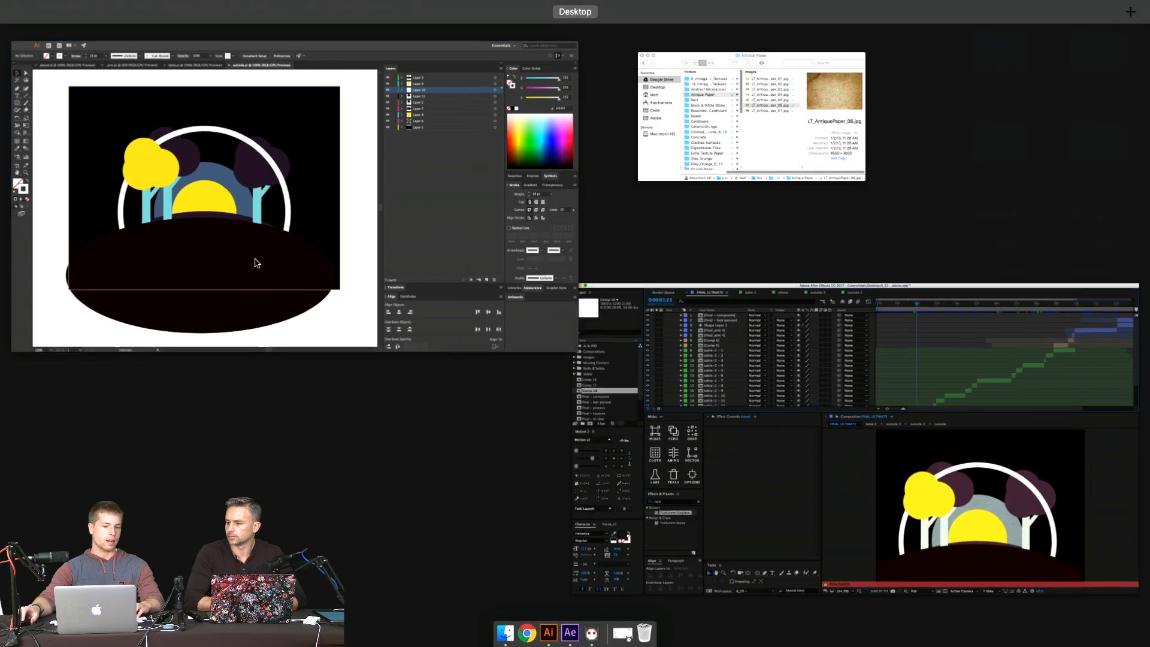
pyautogui.click(254, 257)
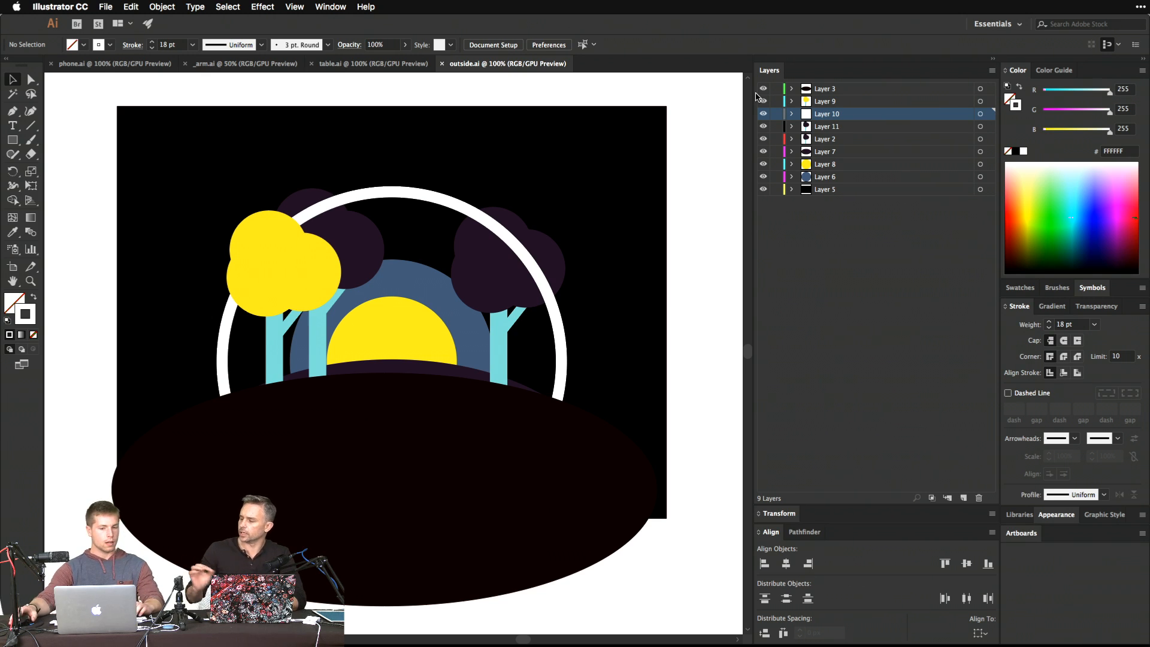
pyautogui.press('z')
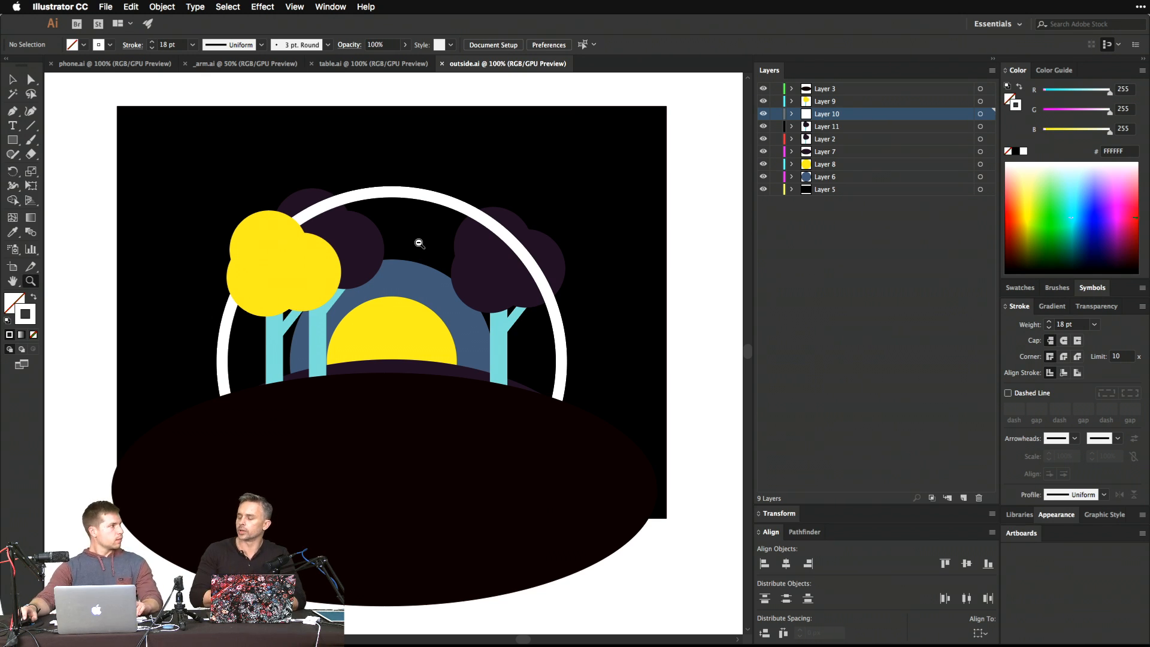
pyautogui.keyDown('alt'); pyautogui.click(453, 273); pyautogui.keyUp('alt')
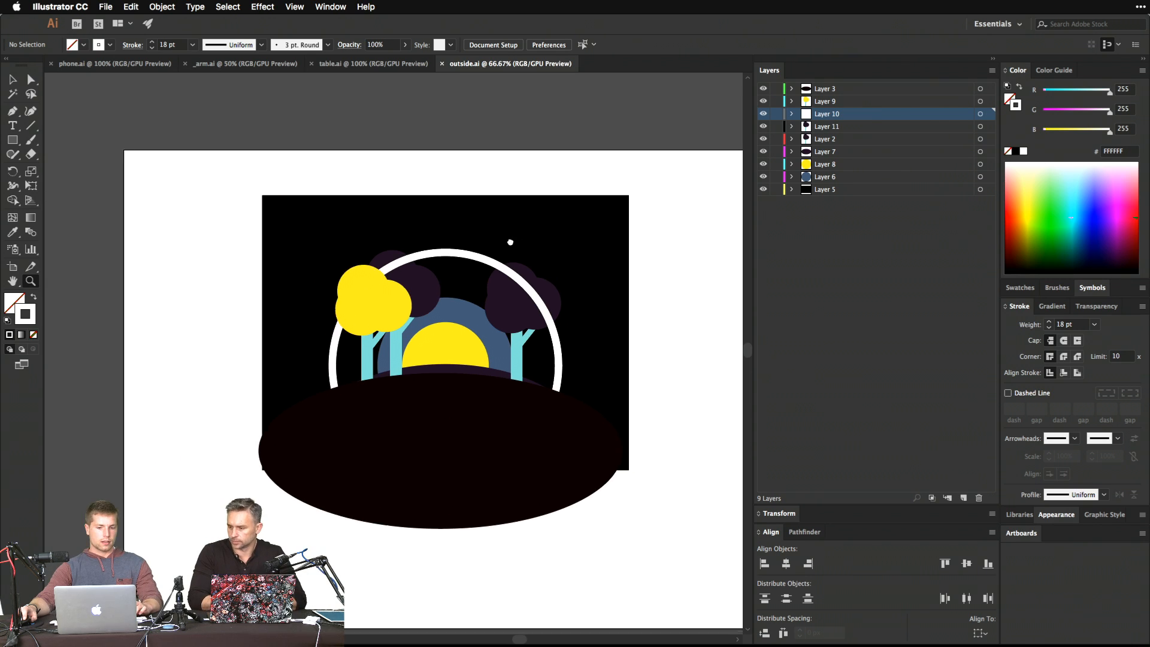
pyautogui.scroll(-2, 510, 242)
pyautogui.hscroll(3, 511, 242)
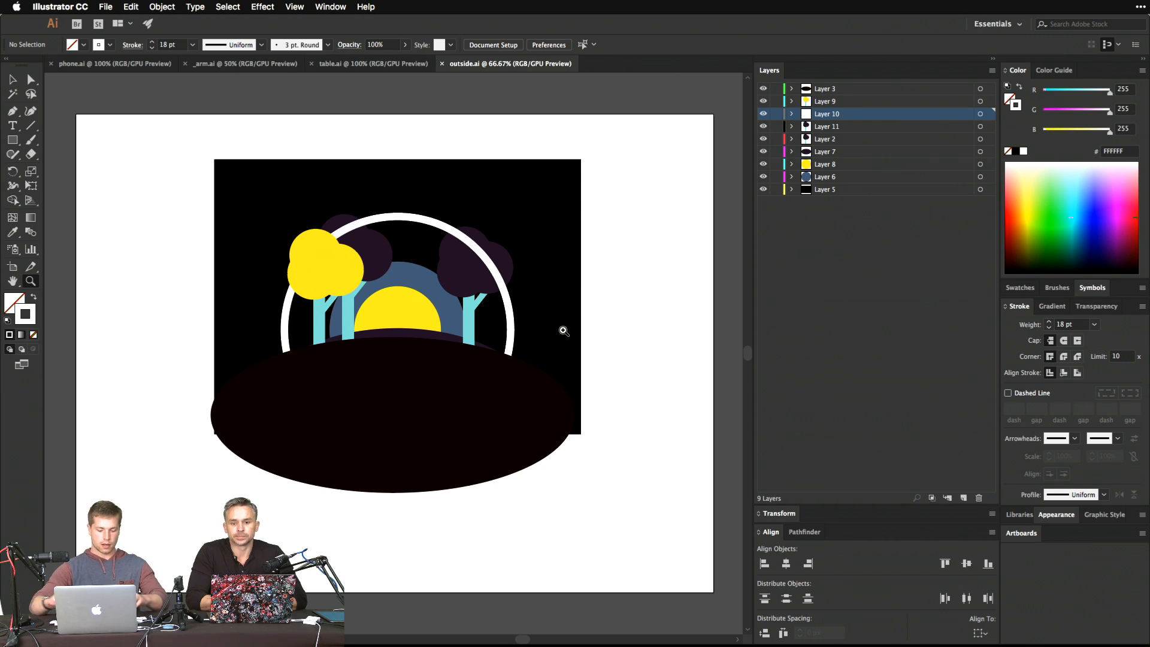
# Create a new 1920 x 1080 px RGB document with one artboard.
pyautogui.press('super+1')
pyautogui.press('super+n')
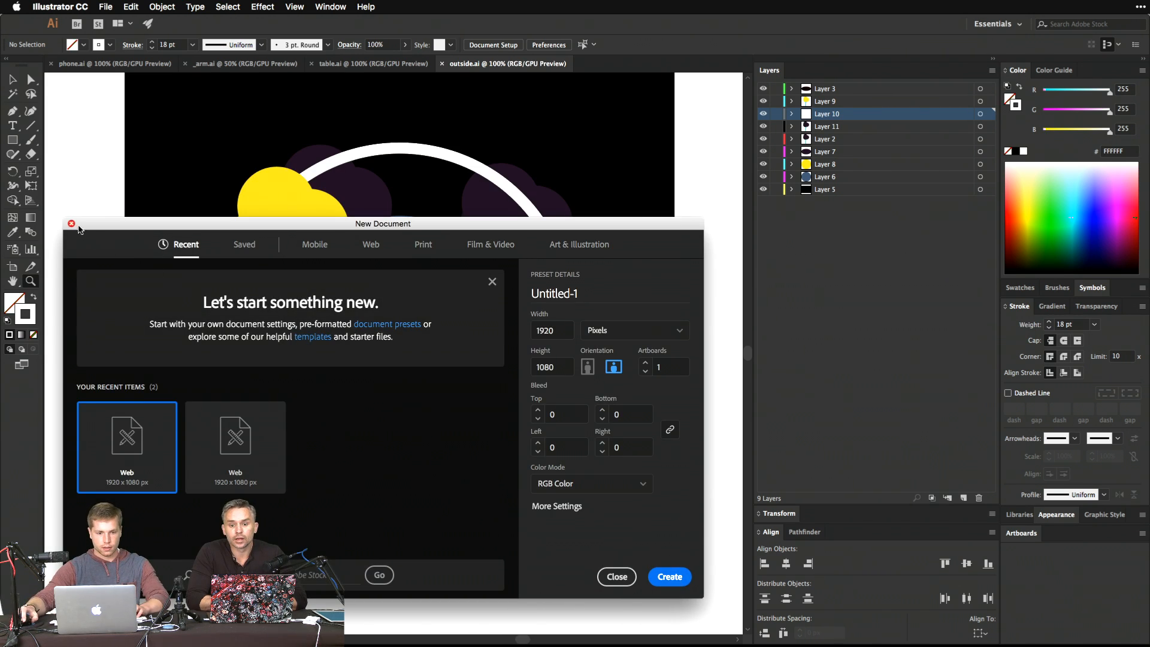
pyautogui.press('Escape')
pyautogui.click(63, 166)
pyautogui.press('super+n')
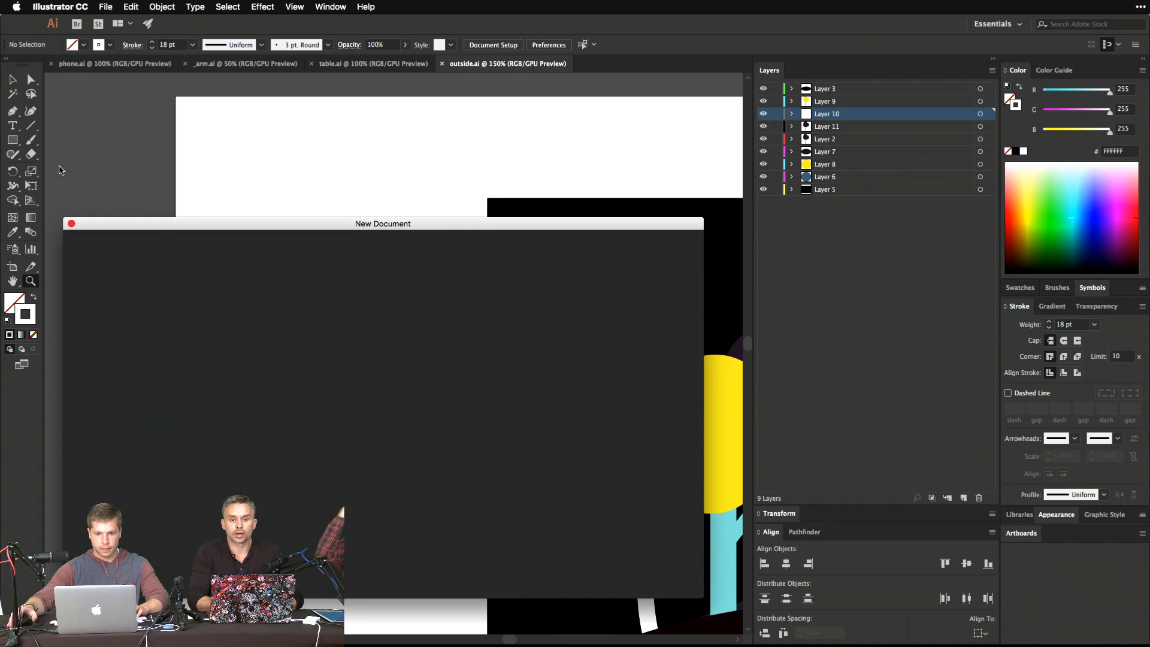
pyautogui.click(671, 577)
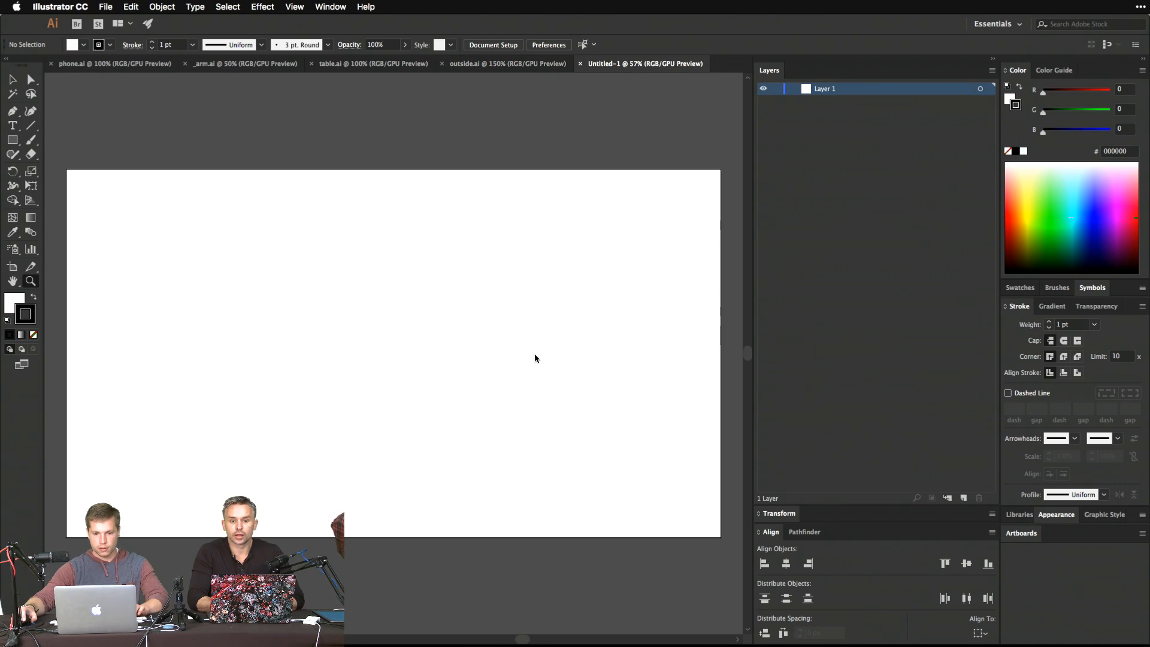
pyautogui.click(441, 337)
pyautogui.press('b')
pyautogui.press('z')
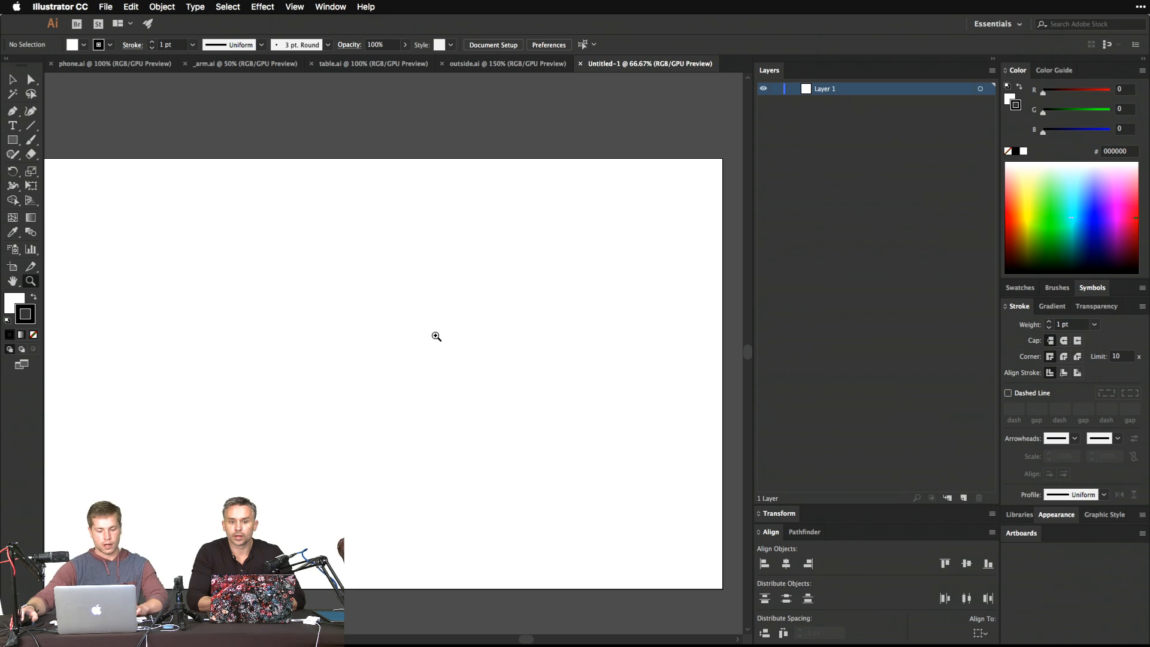
pyautogui.press('b')
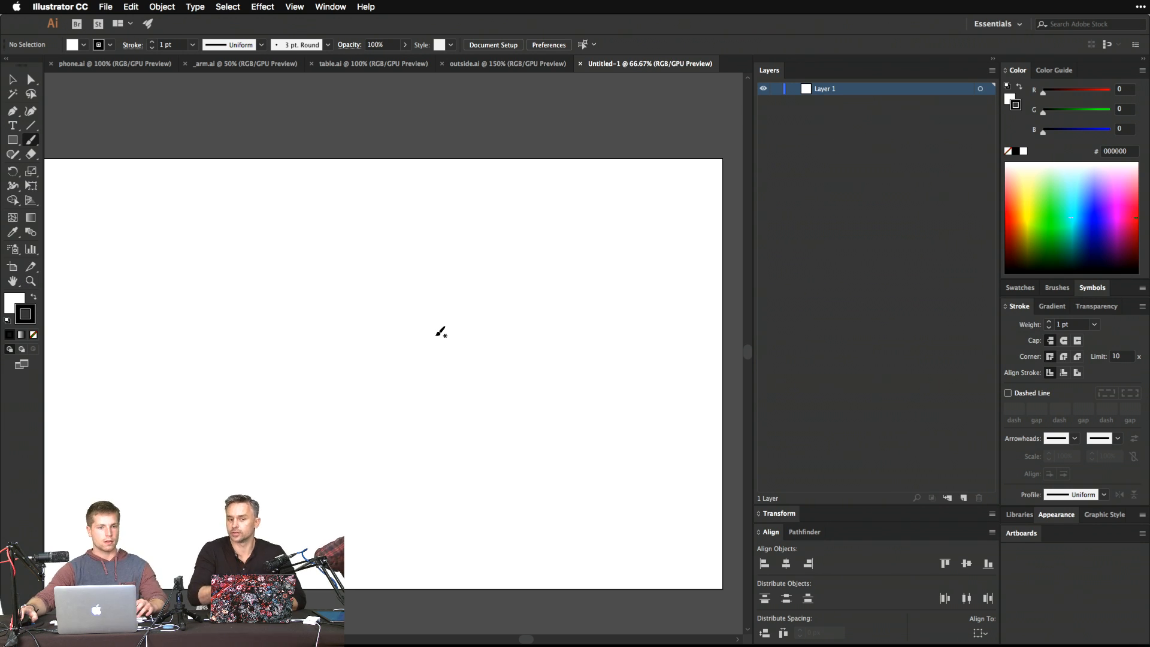
pyautogui.press('q')
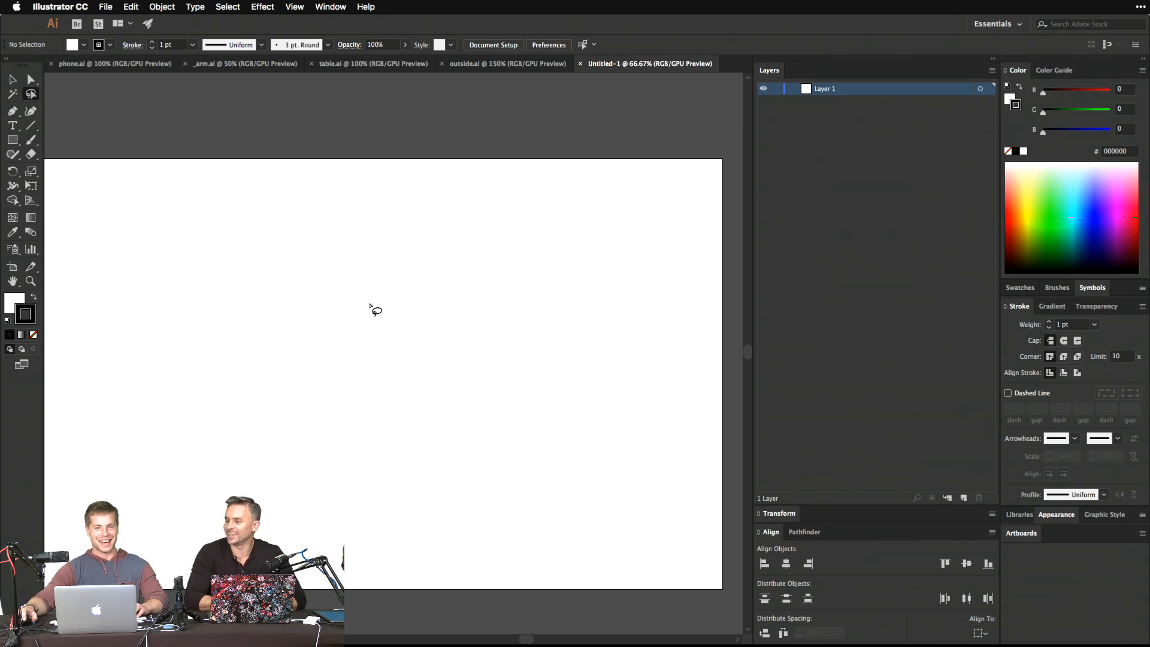
pyautogui.press('v')
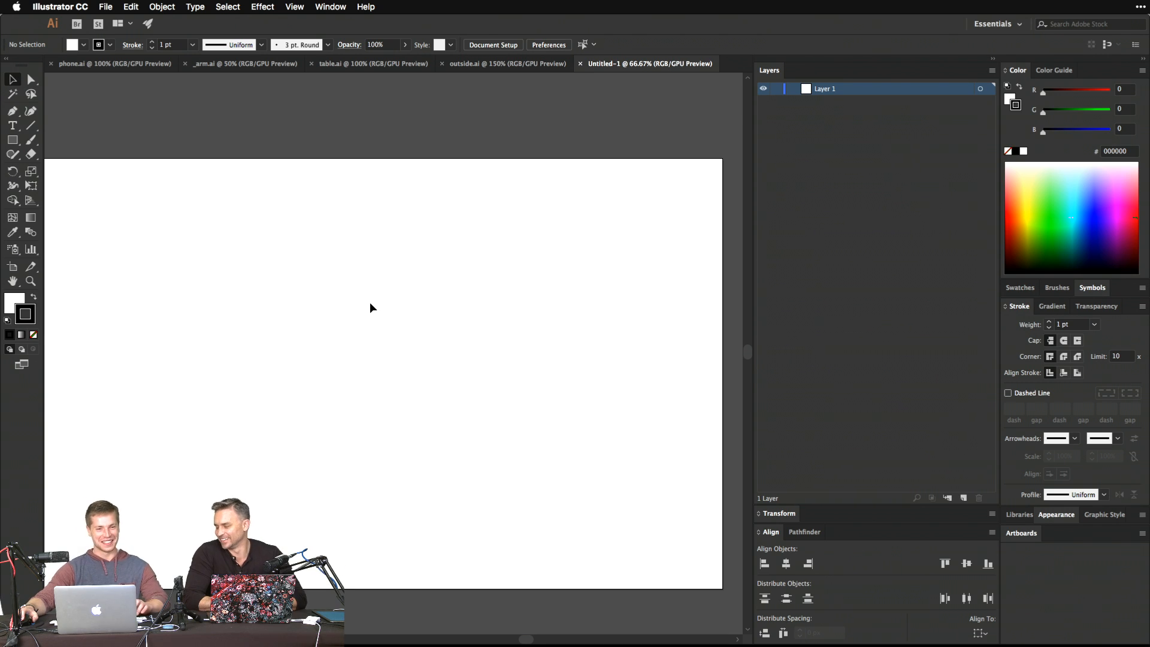
pyautogui.press('q')
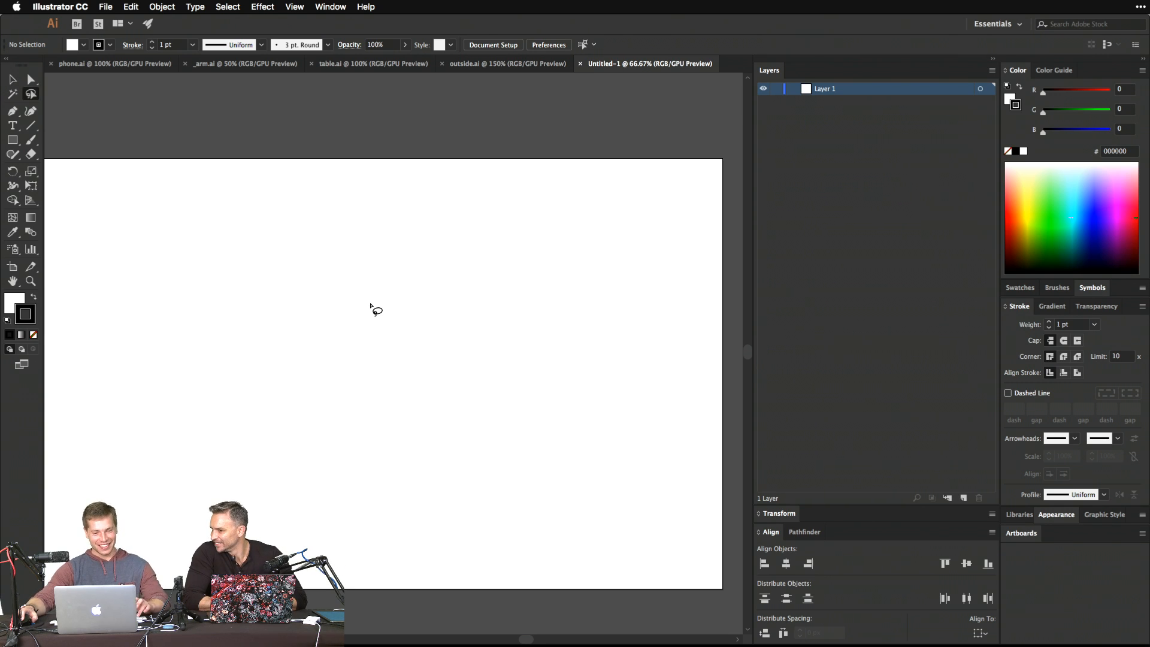
# Draw a square about 300 px wide on the artboard as the palm of a simple hand.
pyautogui.click(12, 139)
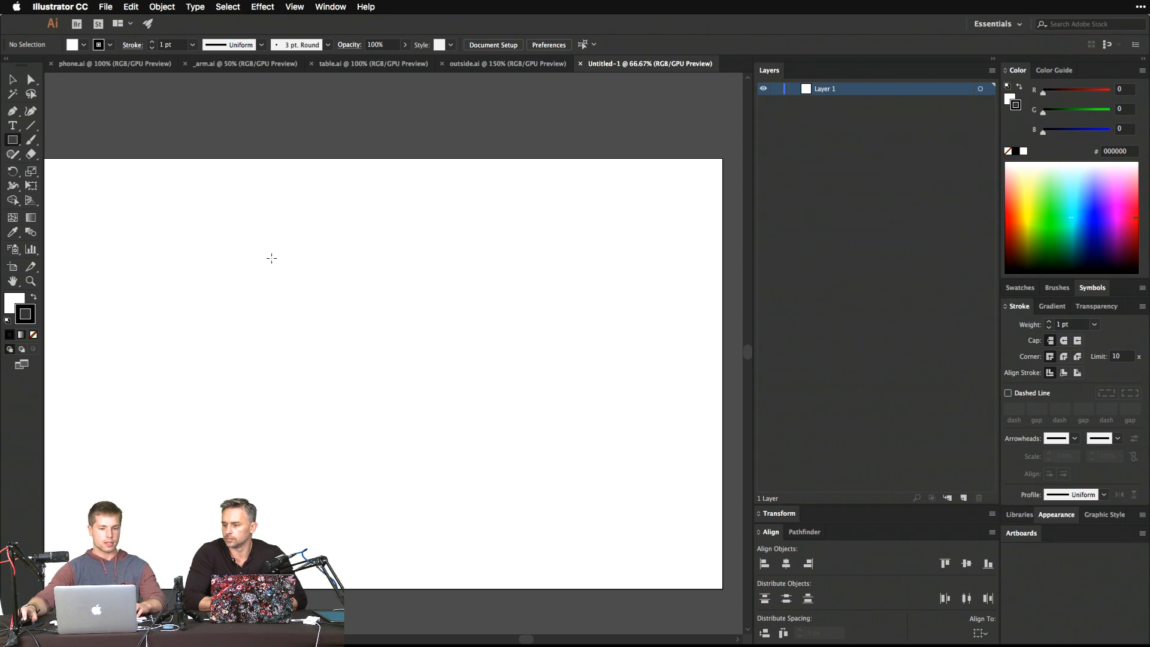
pyautogui.moveTo(271, 258); pyautogui.dragTo(391, 378)
pyautogui.press('v')
pyautogui.click(467, 431)
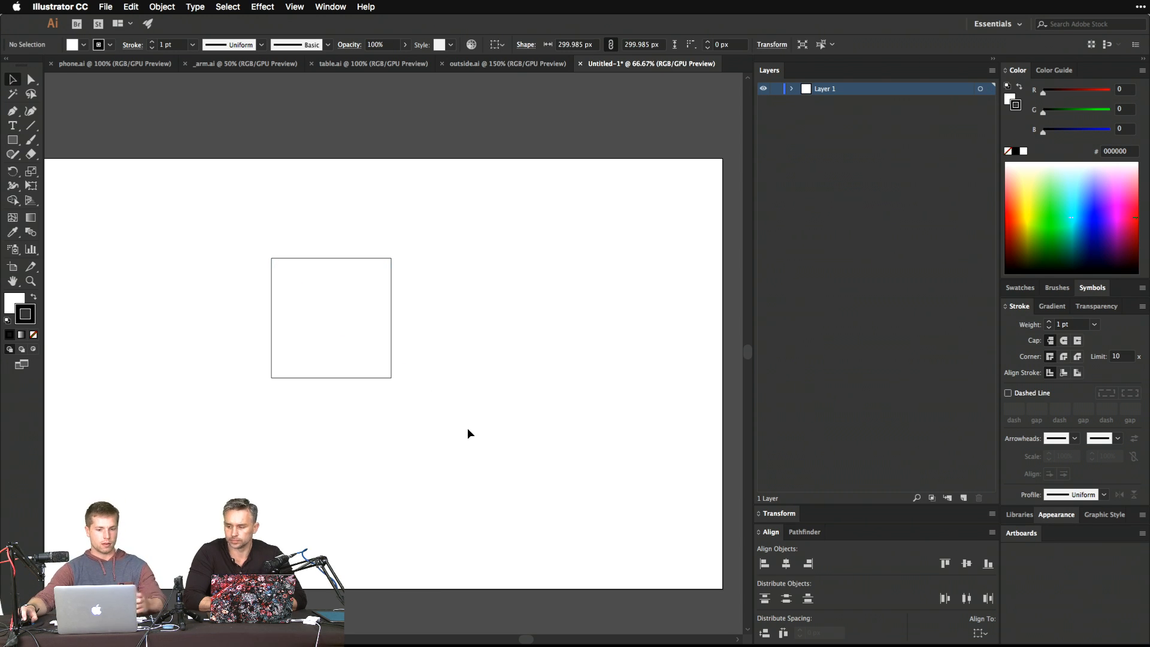
# Add three narrow upright finger rectangles along the square's top edge and a tilted copy as a thumb overlapping its lower right side.
pyautogui.moveTo(359, 325); pyautogui.dragTo(293, 191)
pyautogui.click(313, 214)
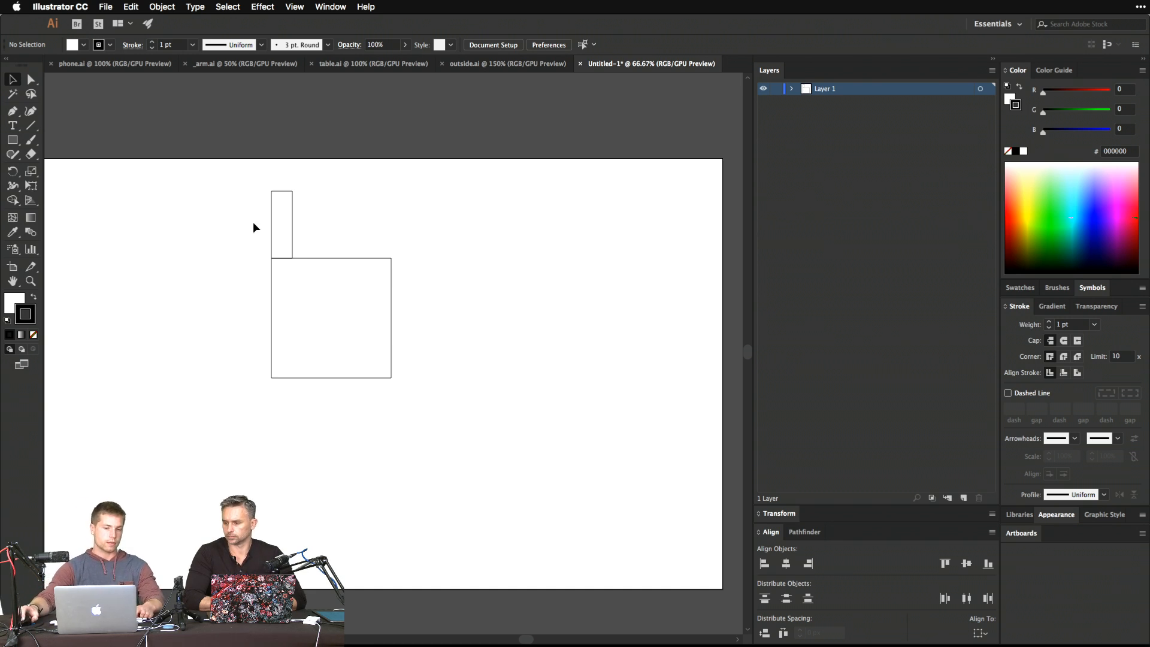
pyautogui.moveTo(277, 226); pyautogui.dragTo(380, 233)
pyautogui.moveTo(462, 376); pyautogui.dragTo(326, 256)
pyautogui.click(434, 300)
pyautogui.moveTo(386, 224); pyautogui.dragTo(426, 282)
pyautogui.moveTo(439, 243); pyautogui.dragTo(402, 340)
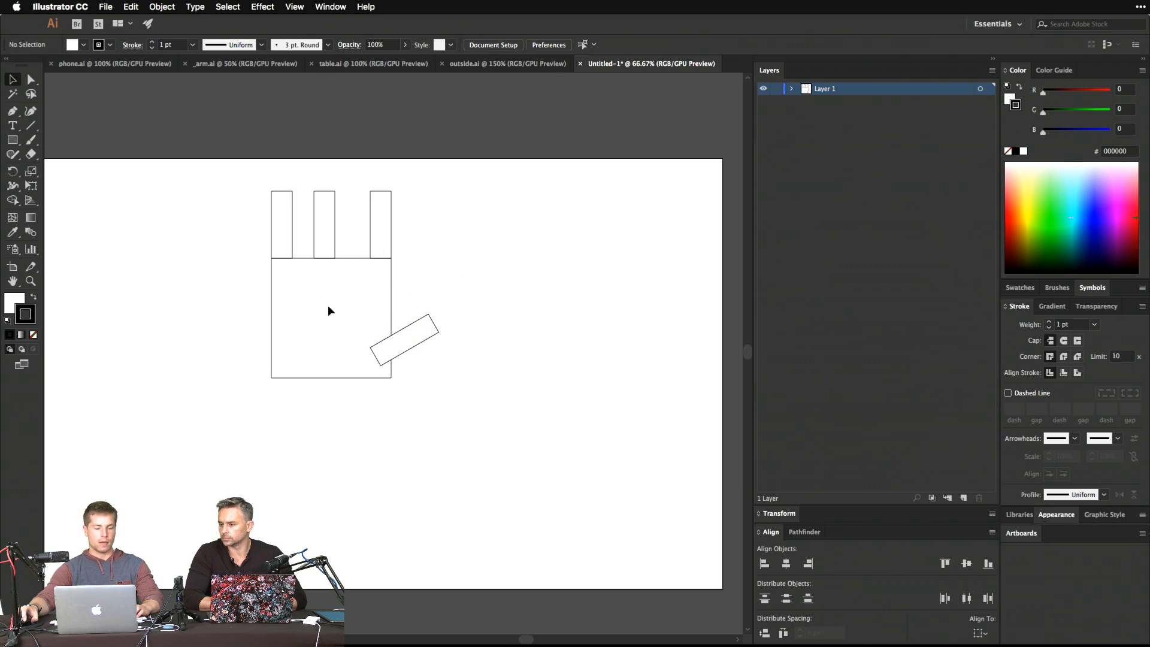
# Select all the hand's rectangles and unite them into one shape with Pathfinder.
pyautogui.moveTo(515, 427); pyautogui.dragTo(202, 245)
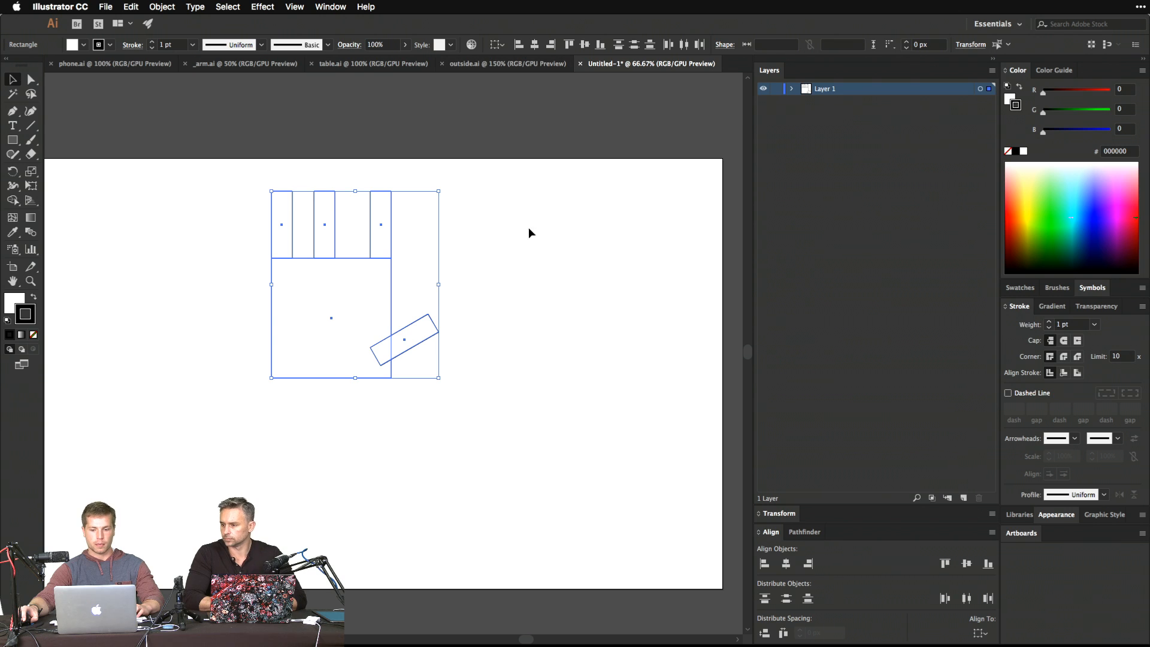
pyautogui.click(804, 532)
pyautogui.click(765, 603)
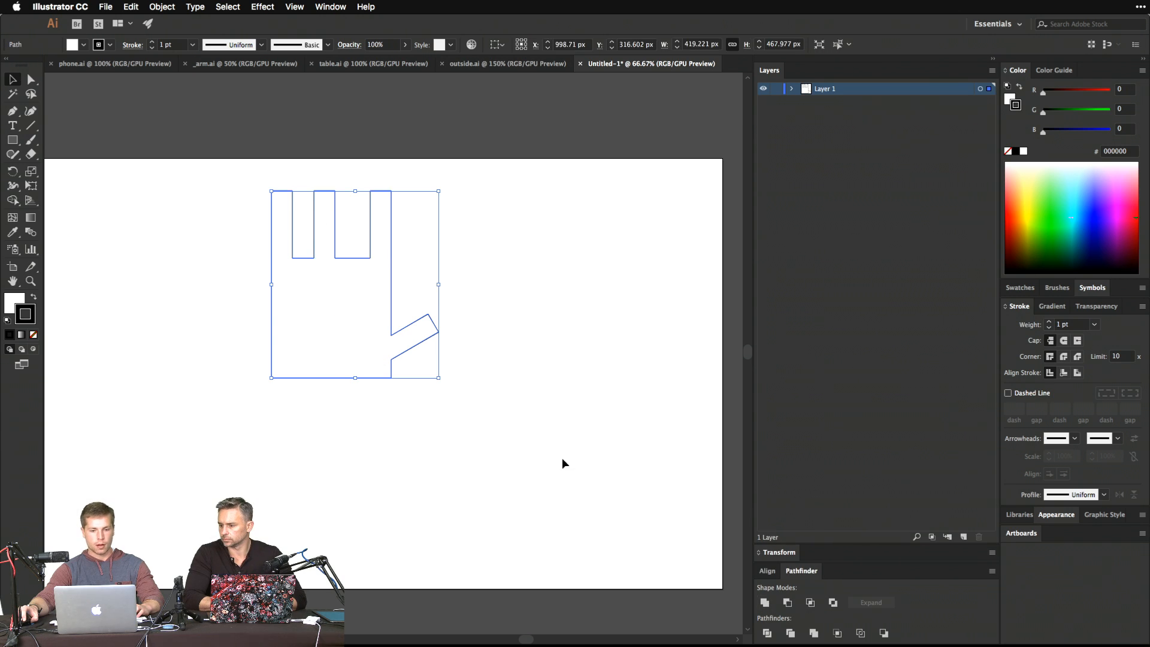
# Move the united hand shape to about X 1054 px, Y 551 px, near the middle of the artboard.
pyautogui.click(367, 393)
pyautogui.moveTo(366, 372); pyautogui.dragTo(287, 414)
pyautogui.click(489, 467)
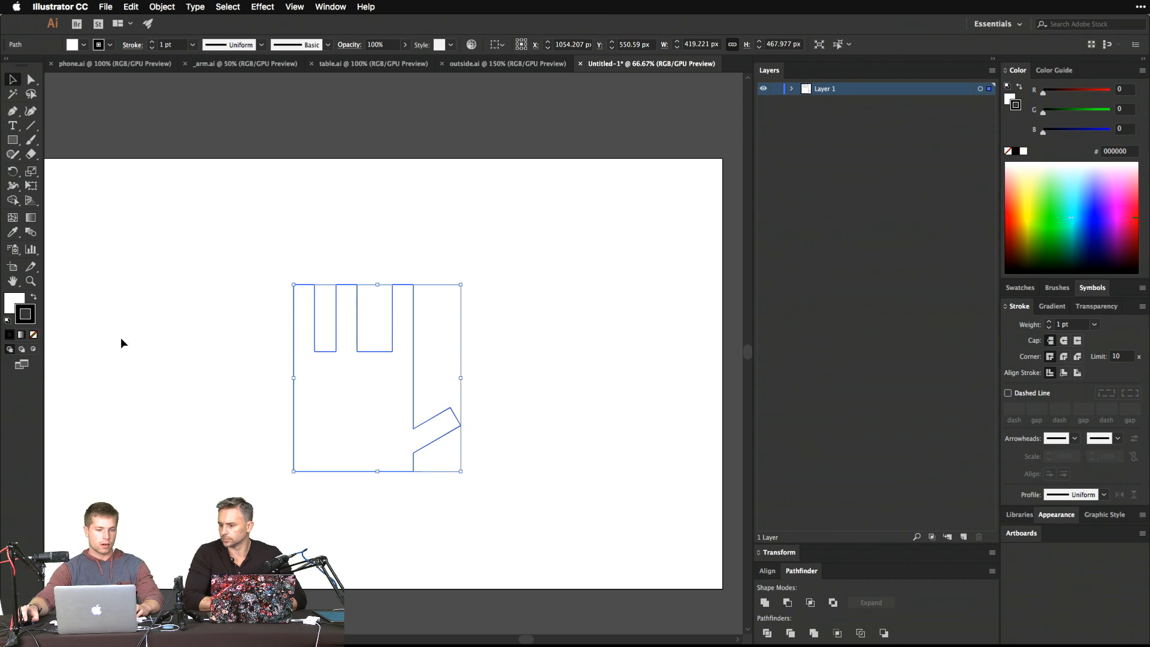
pyautogui.click(365, 7)
pyautogui.click(254, 246)
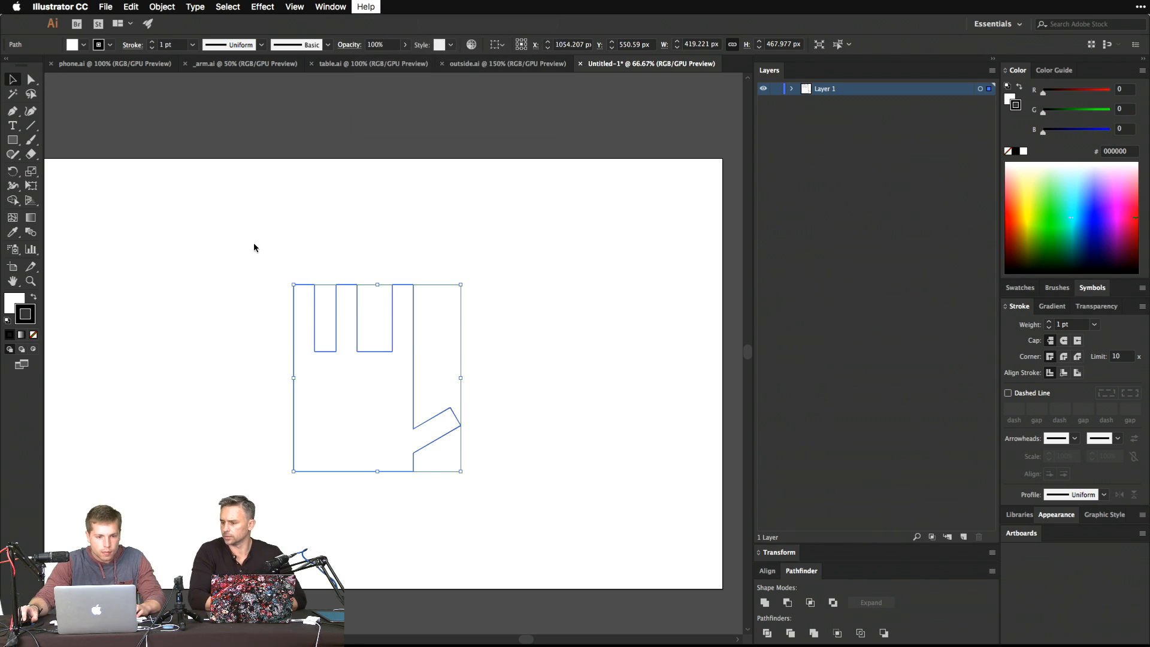
# Round all corners of the united hand shape with a radius of about 26 px.
pyautogui.press('y')
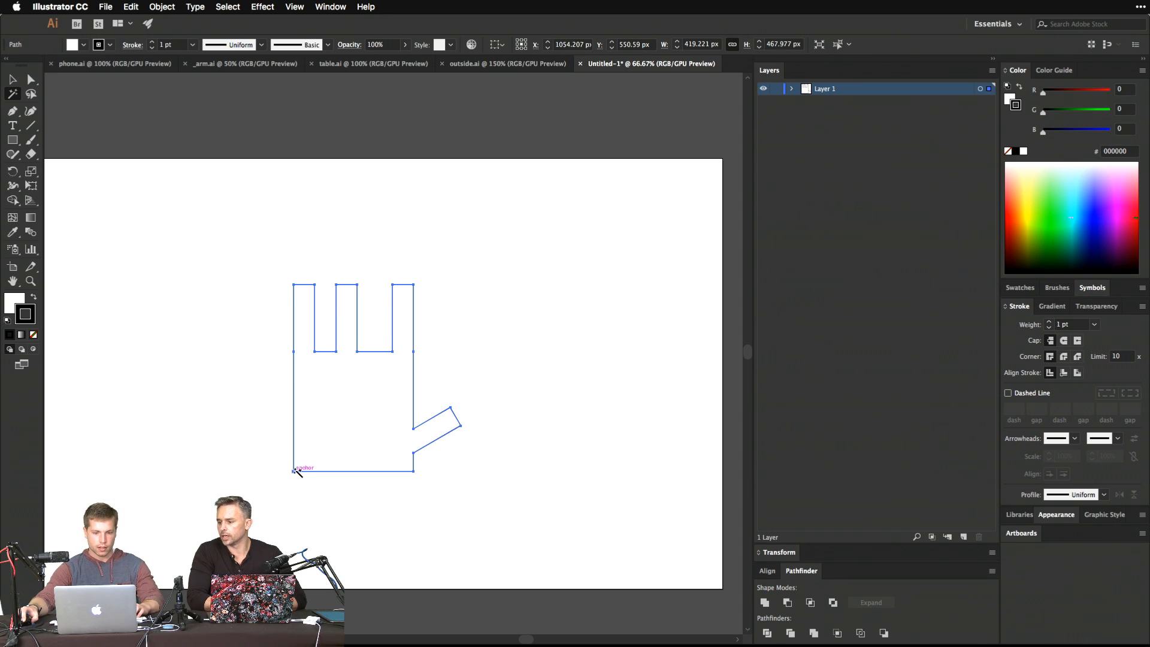
pyautogui.press('v')
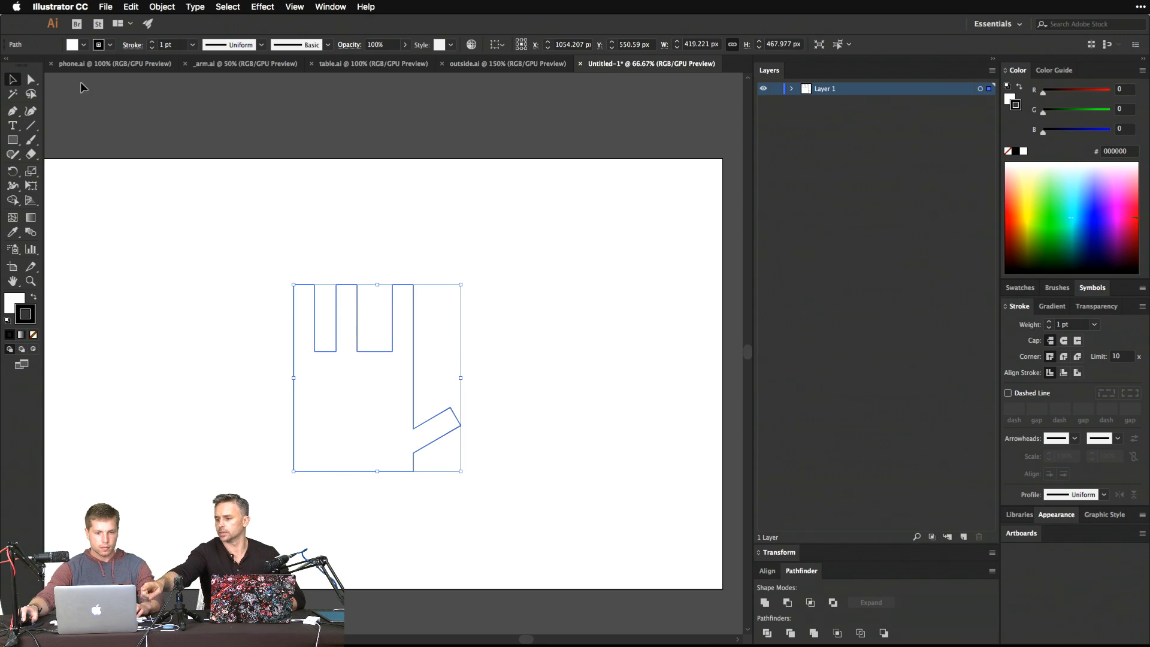
pyautogui.click(31, 94)
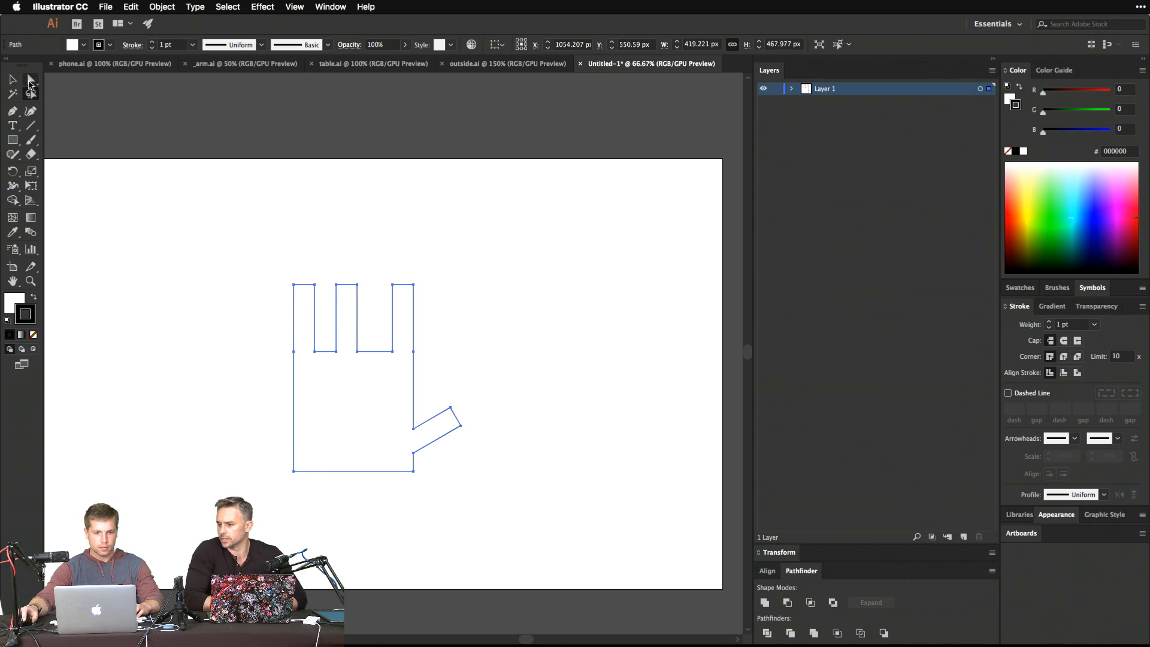
pyautogui.click(31, 79)
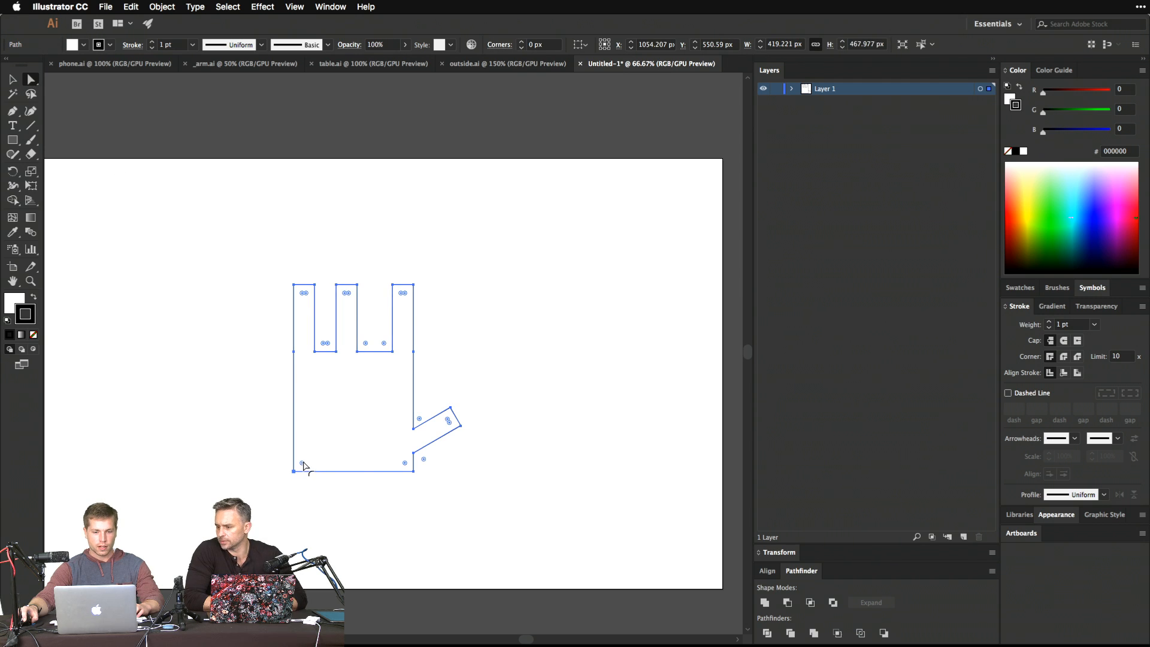
pyautogui.moveTo(303, 464); pyautogui.dragTo(318, 461)
pyautogui.press('v')
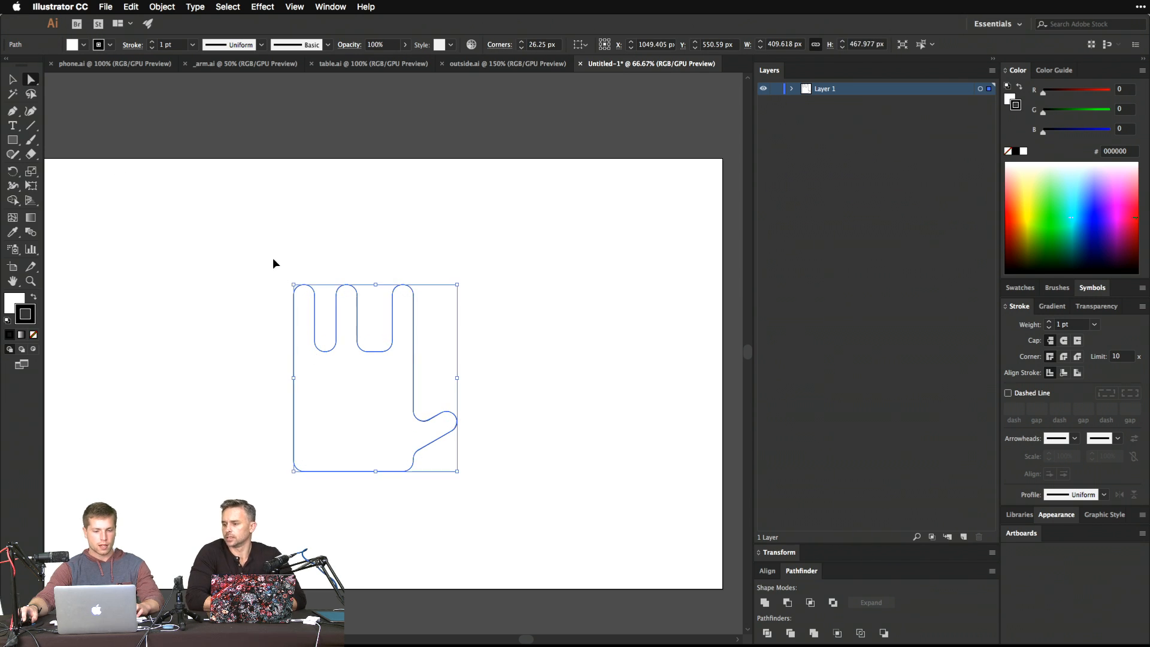
# Move the rounded hand up and left to about X 1012 px, Y 441 px.
pyautogui.click(272, 257)
pyautogui.moveTo(340, 307); pyautogui.dragTo(312, 248)
pyautogui.click(507, 463)
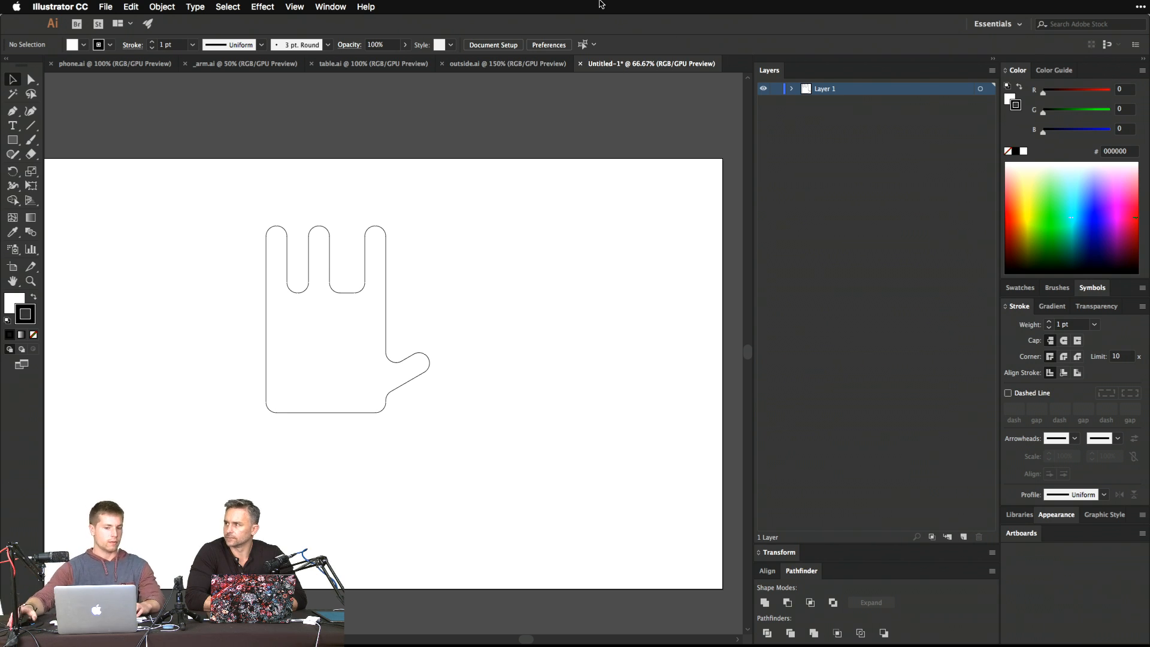
pyautogui.moveTo(449, 419); pyautogui.dragTo(250, 244)
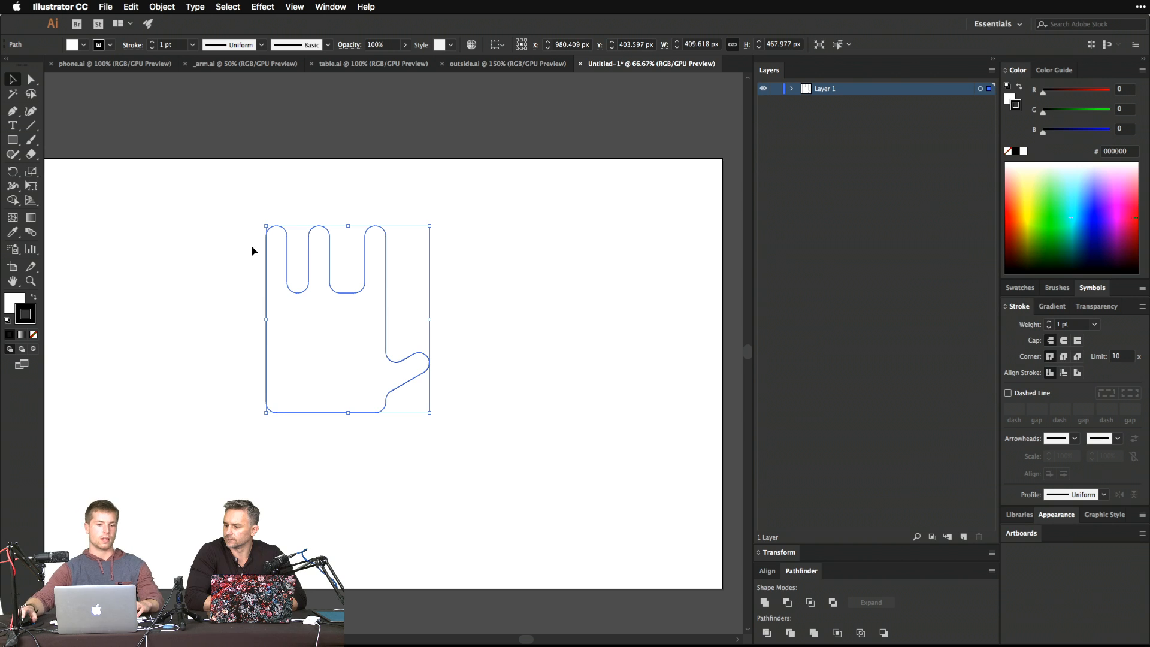
pyautogui.moveTo(315, 279); pyautogui.dragTo(327, 295)
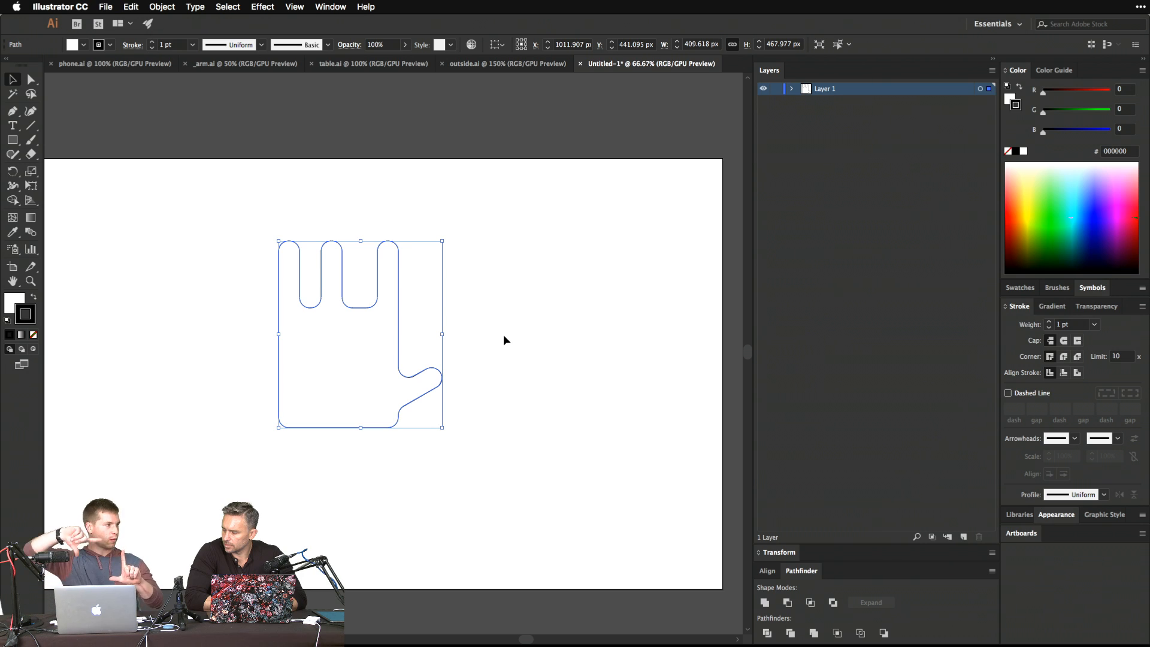
# Narrow the finger end of the hand with Perspective Distort and move the shape to about X 985 px, Y 431 px.
pyautogui.press('e')
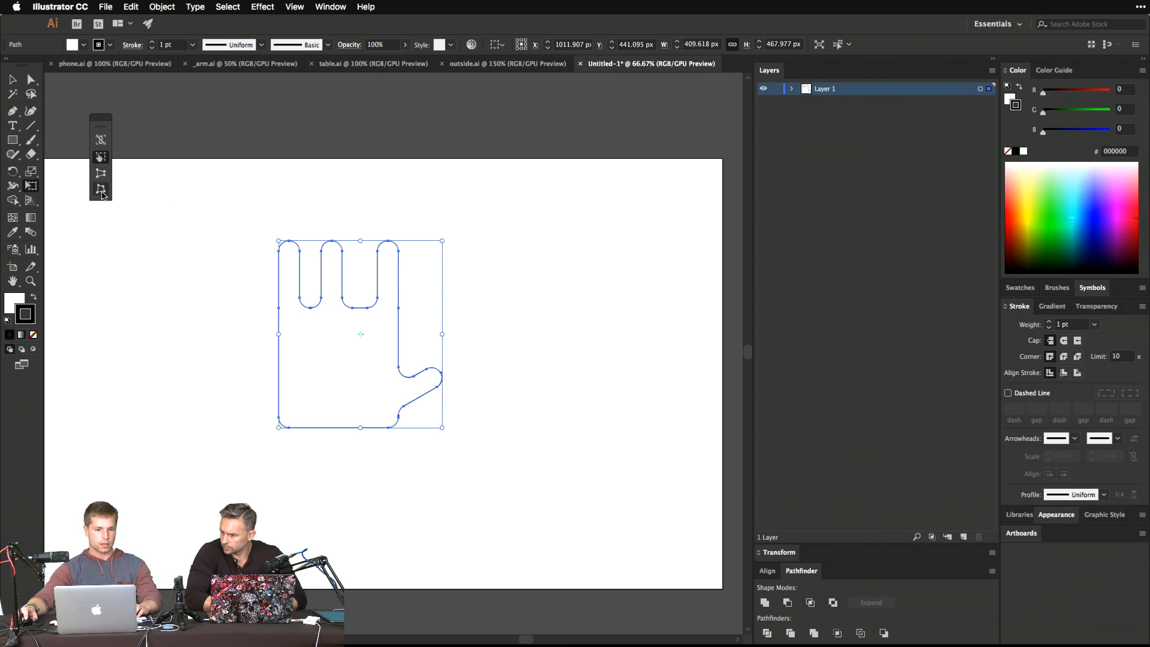
pyautogui.click(101, 174)
pyautogui.moveTo(278, 243)
pyautogui.mouseDown()
pyautogui.moveTo(214, 252)
pyautogui.moveTo(273, 247)
pyautogui.mouseUp()
pyautogui.press('super+z')
pyautogui.press('super+z')
pyautogui.press('super+z')
pyautogui.press('super+z')
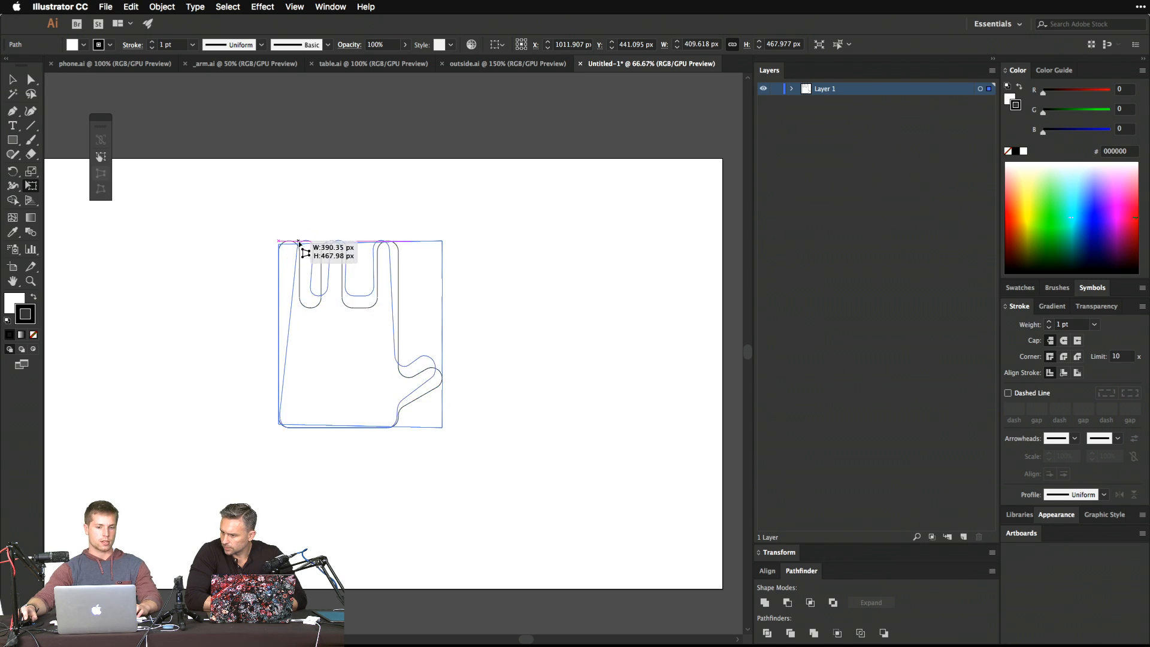
pyautogui.press('v')
pyautogui.click(601, 359)
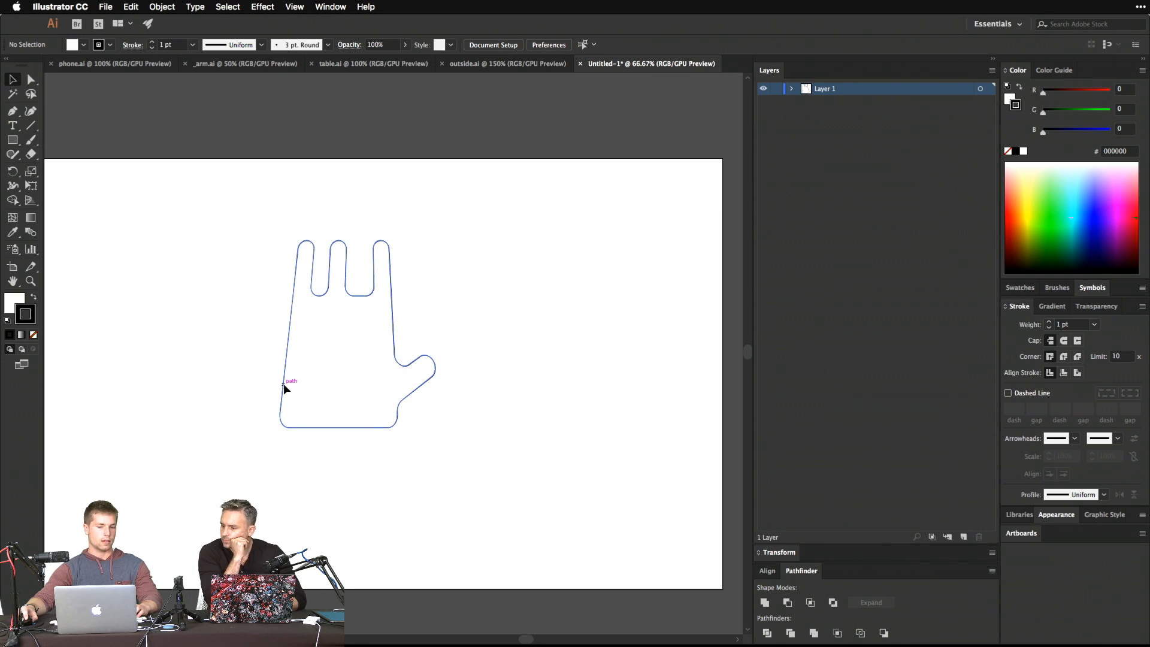
pyautogui.moveTo(285, 388)
pyautogui.mouseDown()
pyautogui.moveTo(285, 315)
pyautogui.moveTo(276, 385)
pyautogui.mouseUp()
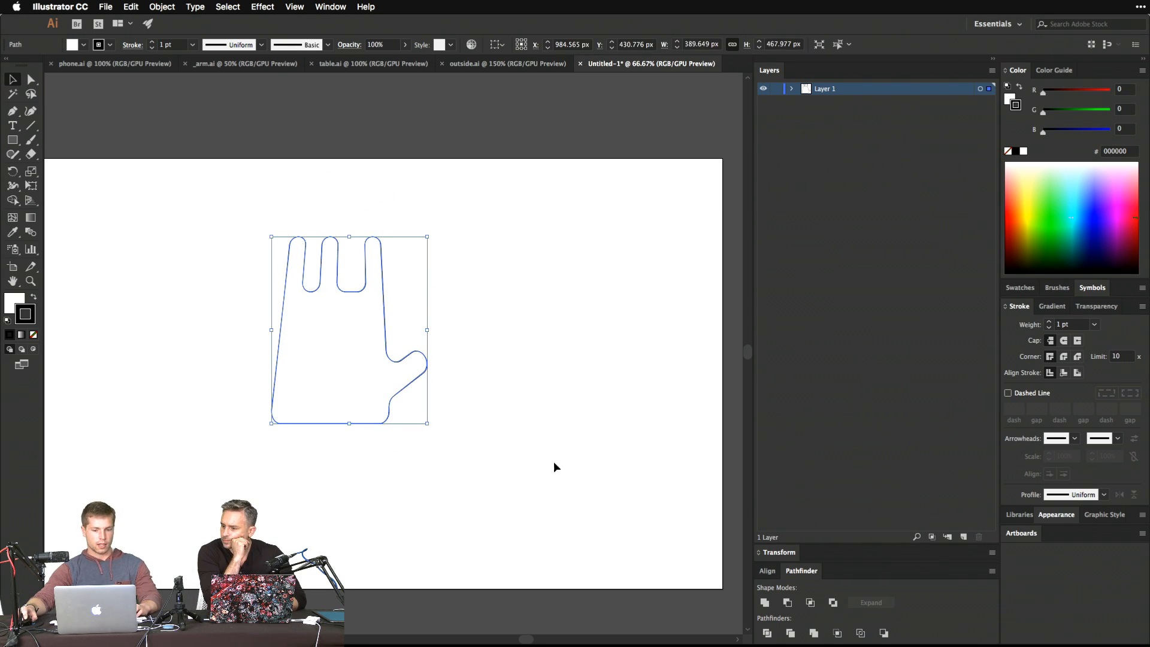
pyautogui.click(518, 451)
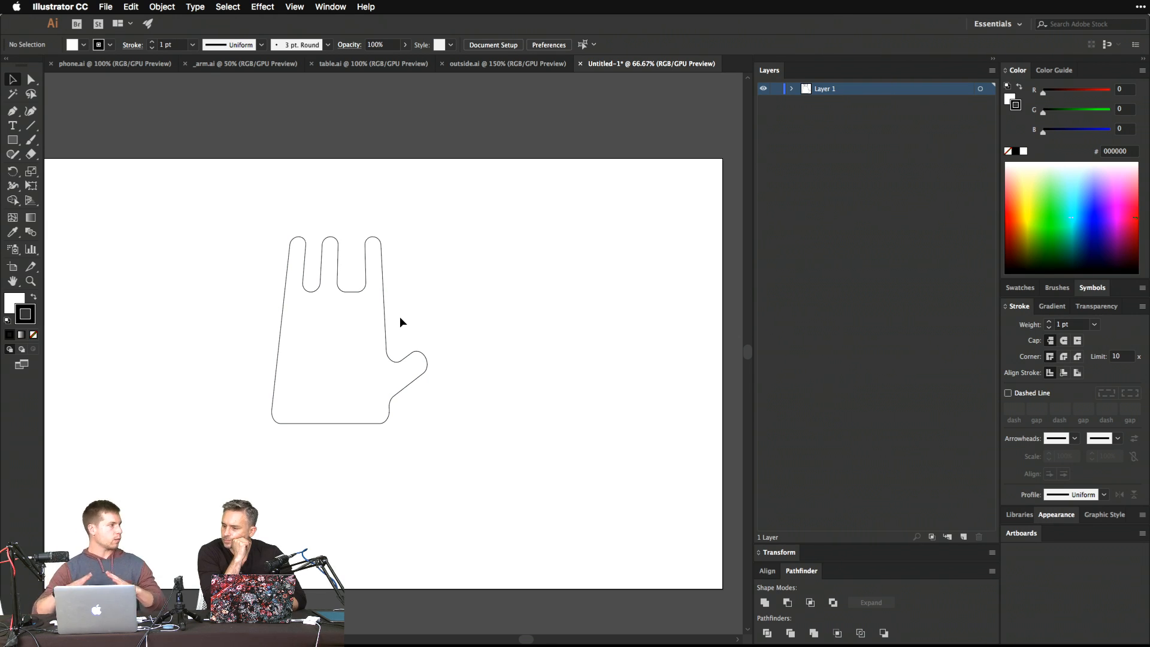
# Skew the hand with Free Distort by pulling its upper-left corner inward and down, to about 382 by 437 px.
pyautogui.moveTo(490, 441); pyautogui.dragTo(180, 258)
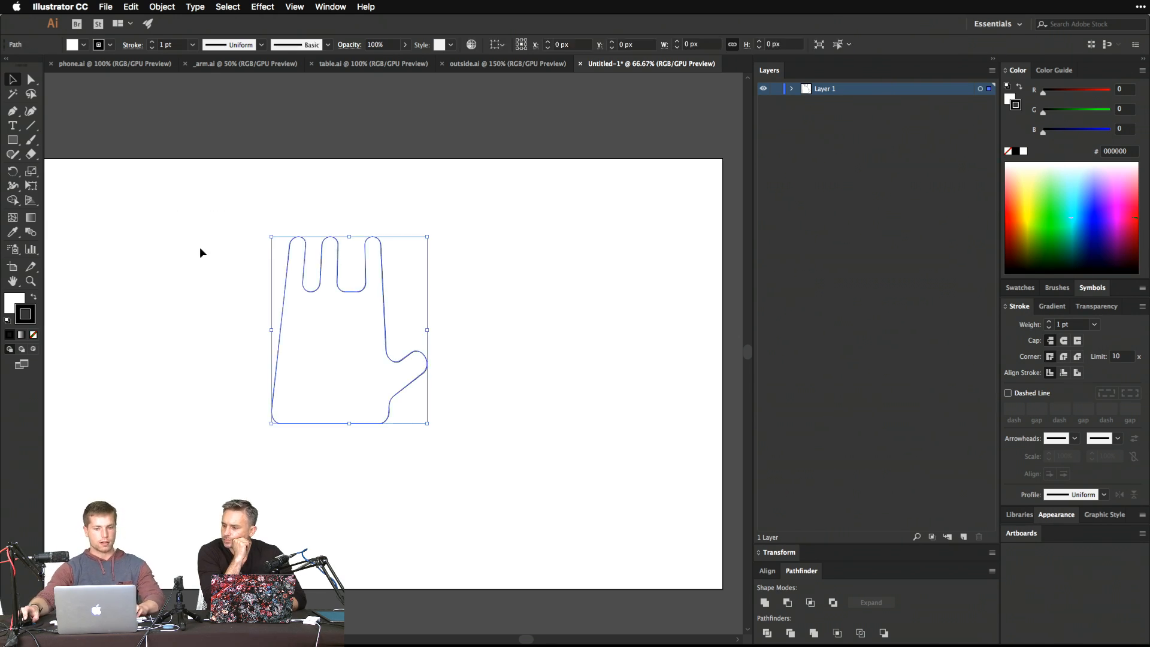
pyautogui.press('e')
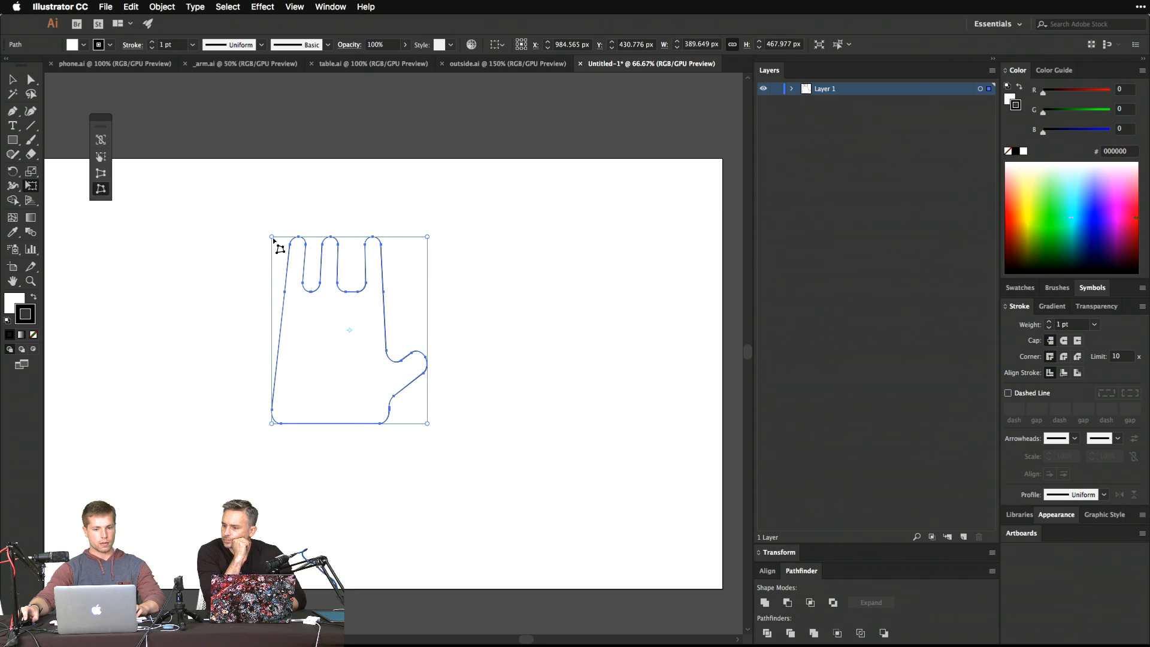
pyautogui.moveTo(274, 245); pyautogui.dragTo(335, 266)
pyautogui.press('v')
pyautogui.click(585, 424)
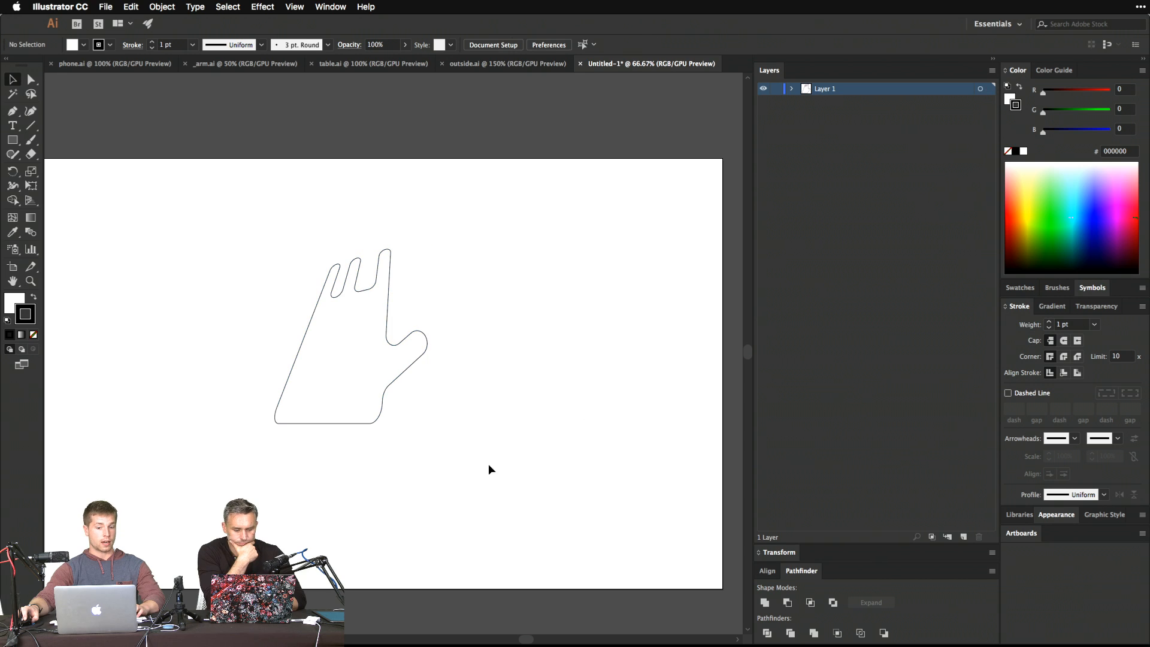
# Undo the hand's free distortion, its last move and the perspective distortion.
pyautogui.click(331, 316)
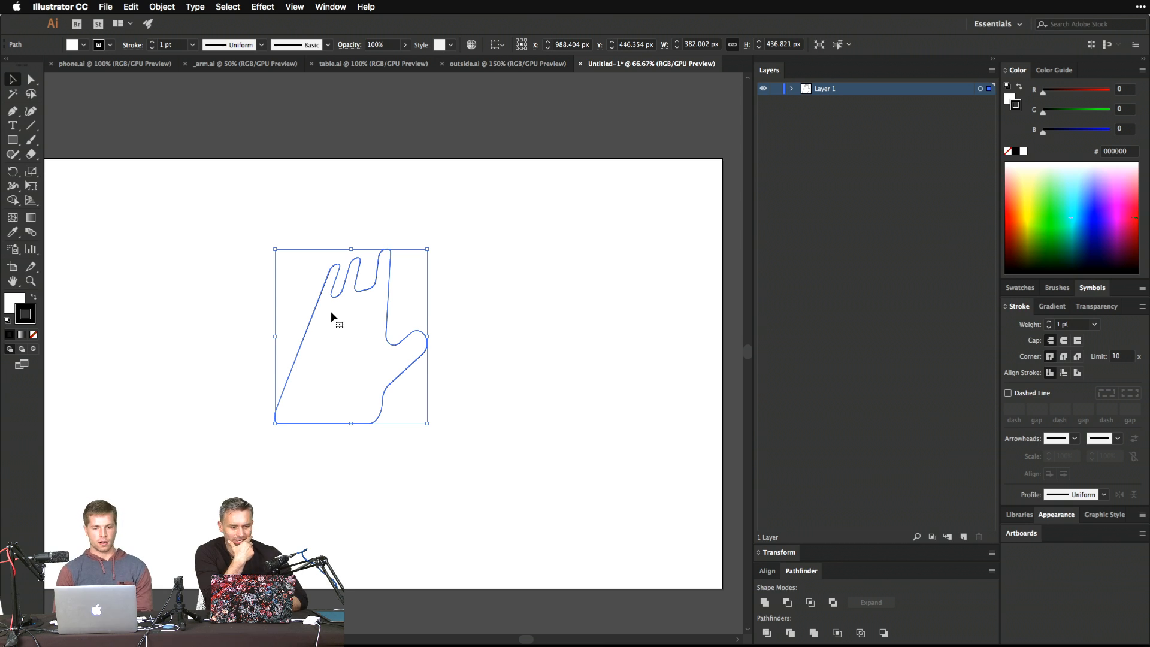
pyautogui.press('super+z')
pyautogui.press('super+z')
pyautogui.press('super+z')
pyautogui.press('super+z')
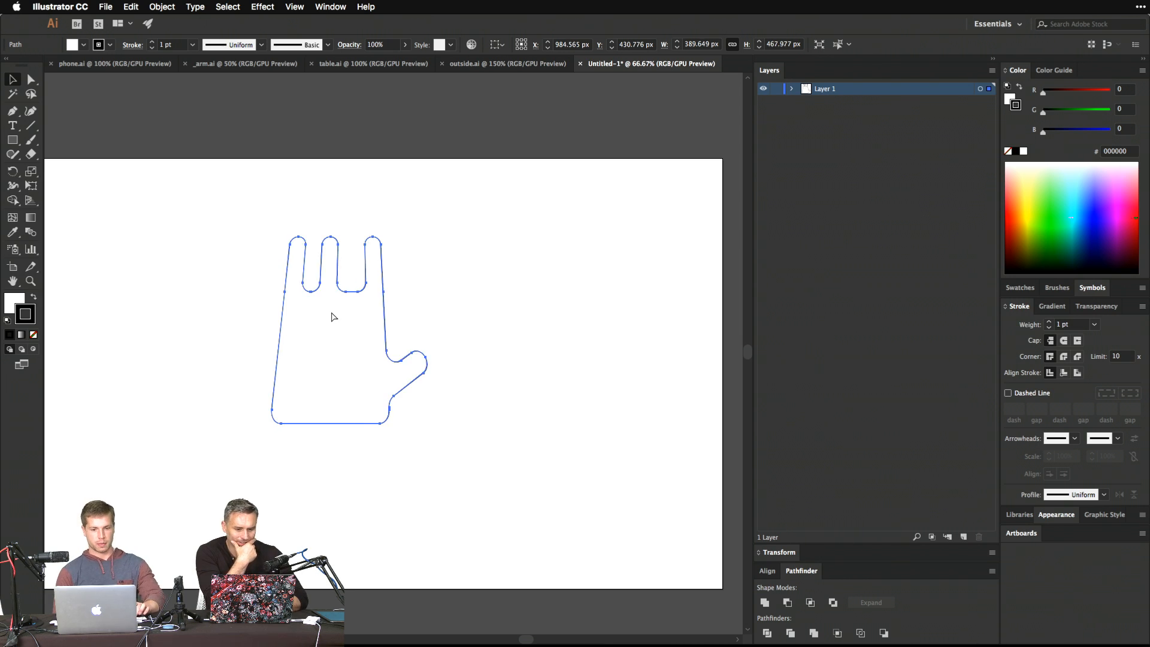
# Swap the hand's fill and stroke colours to make it solid black, and move it slightly to the right.
pyautogui.press('e')
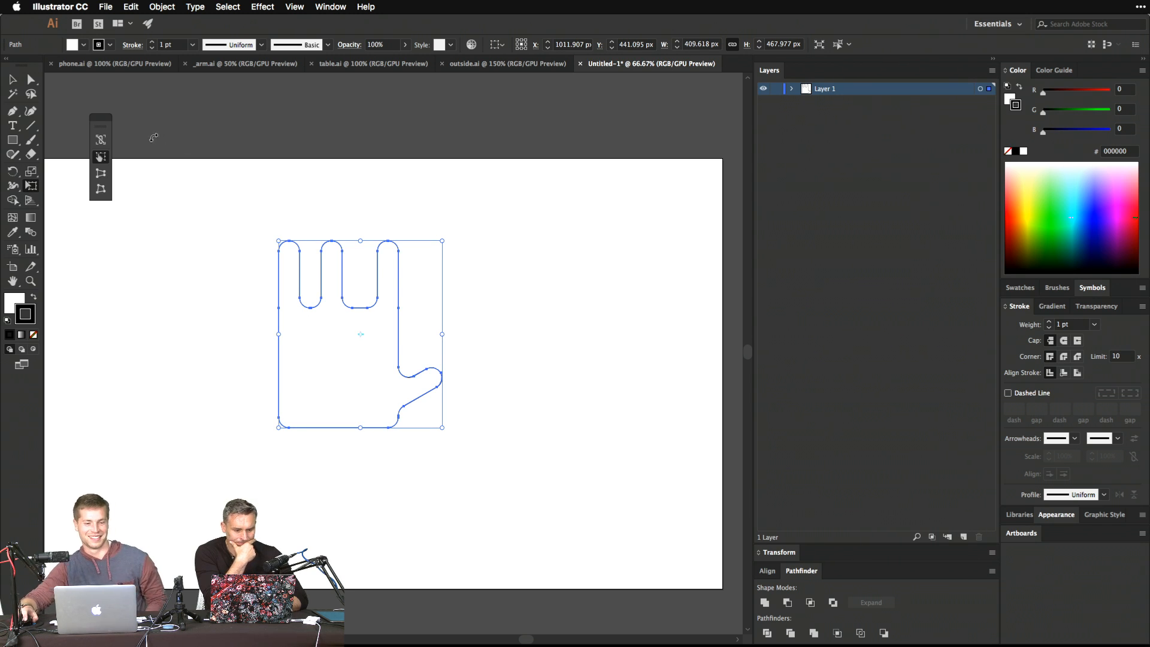
pyautogui.moveTo(101, 127); pyautogui.dragTo(148, 247)
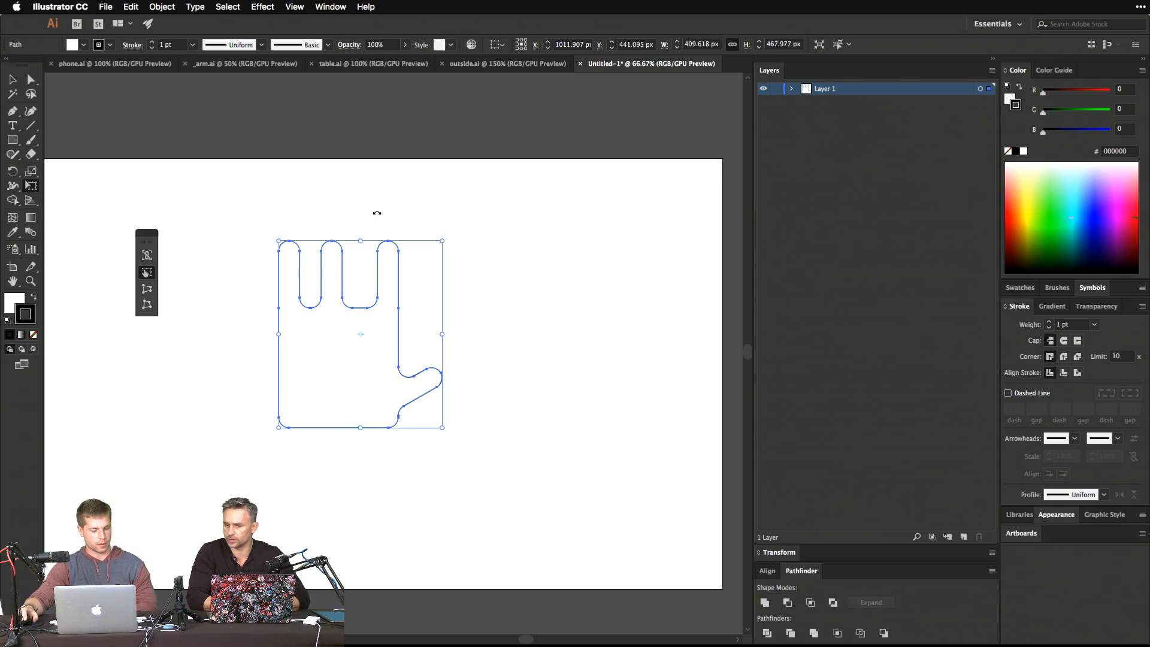
pyautogui.hotkey('shift', 'x')
pyautogui.press('v')
pyautogui.click(513, 261)
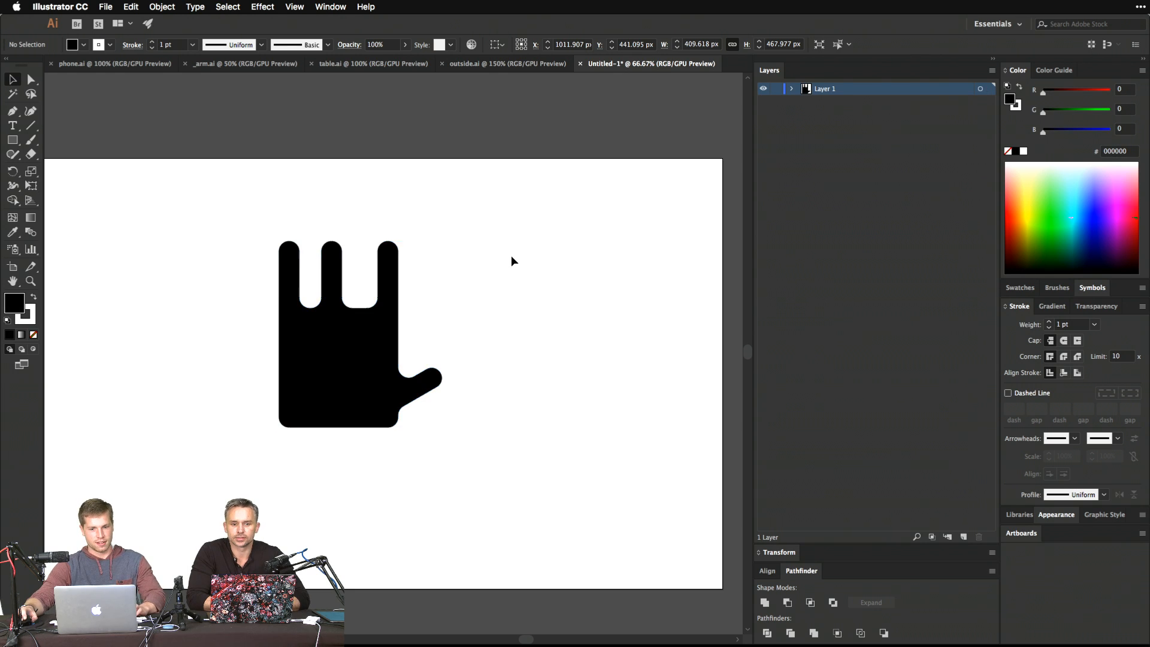
pyautogui.moveTo(380, 352); pyautogui.dragTo(430, 361)
pyautogui.click(541, 370)
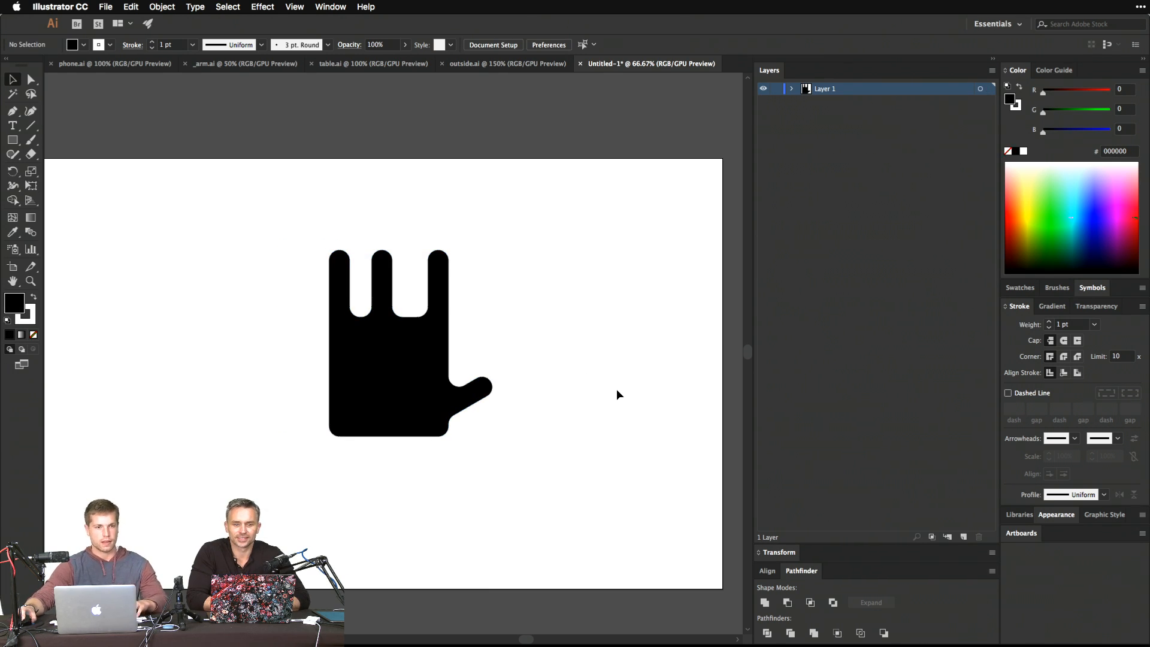
# Switch to After Effects, save the project, and move the FINAL ULTIMATE timeline to 0:00:04:21.
pyautogui.hotkey('ctrl', 'Up')
pyautogui.click(528, 257)
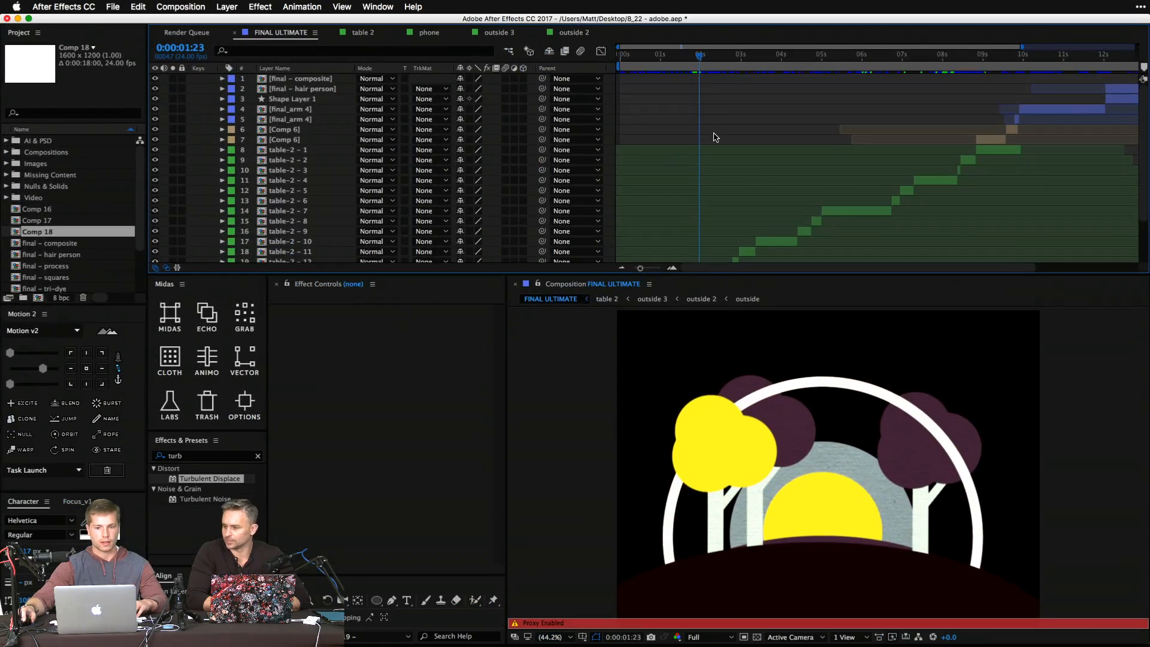
pyautogui.press('cmd+s')
pyautogui.moveTo(701, 57); pyautogui.dragTo(819, 58)
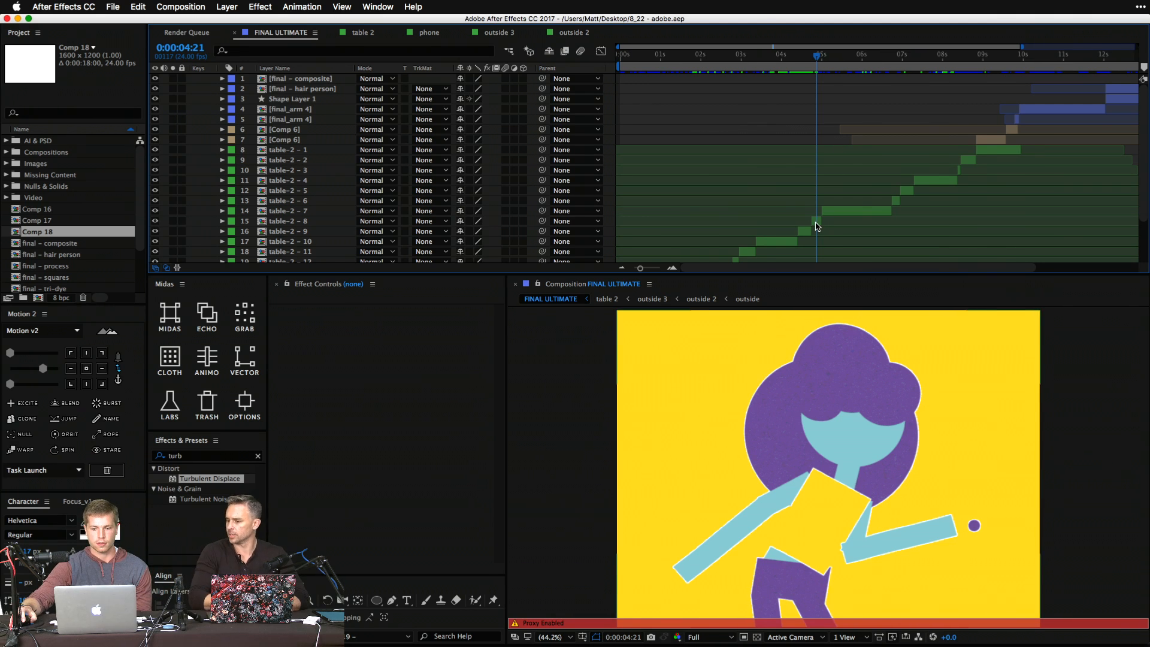
# Open the nested compositions from table 2 through final girl and girl 3 down to girl 2.
pyautogui.click(817, 226)
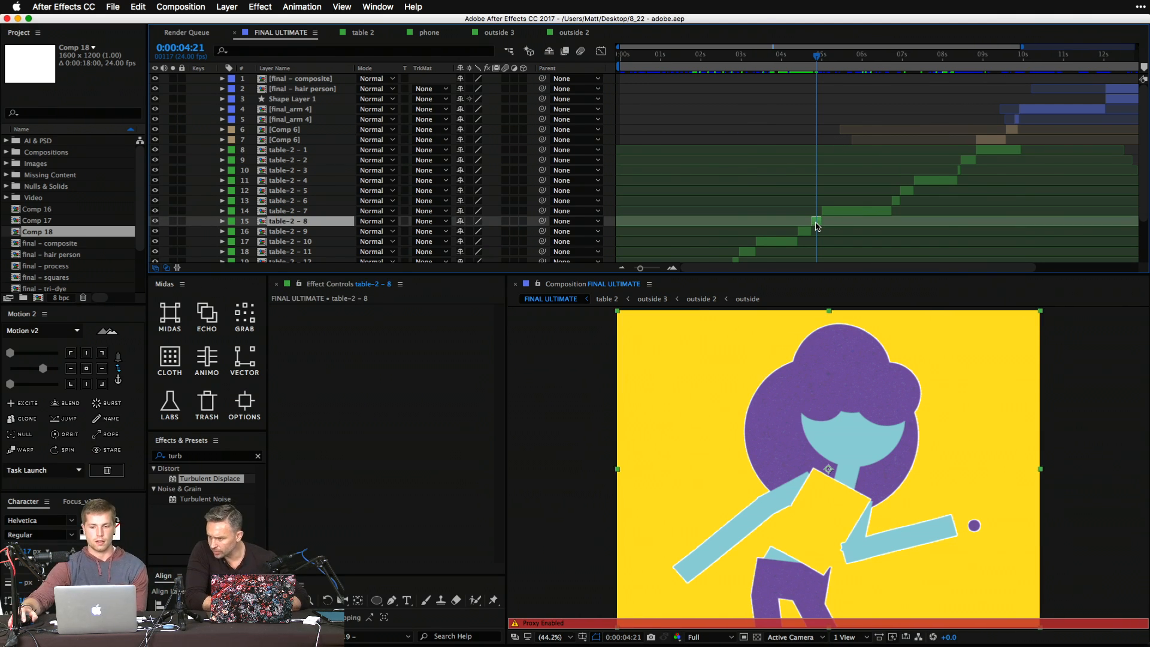
pyautogui.doubleClick(817, 226)
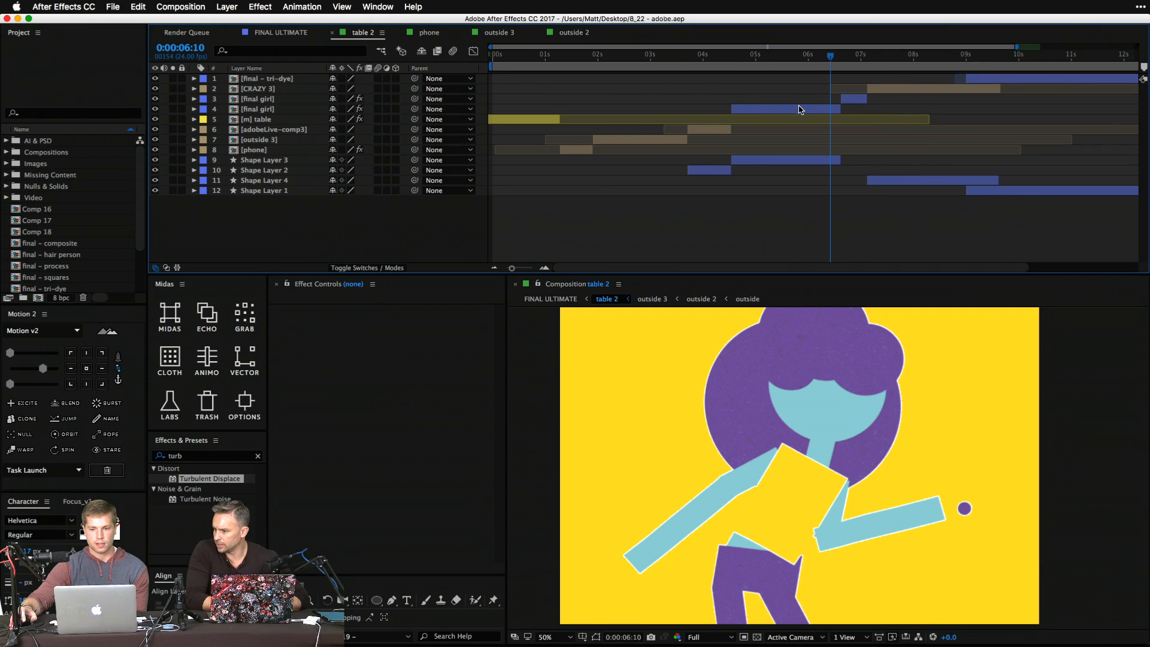
pyautogui.doubleClick(798, 110)
pyautogui.click(290, 90)
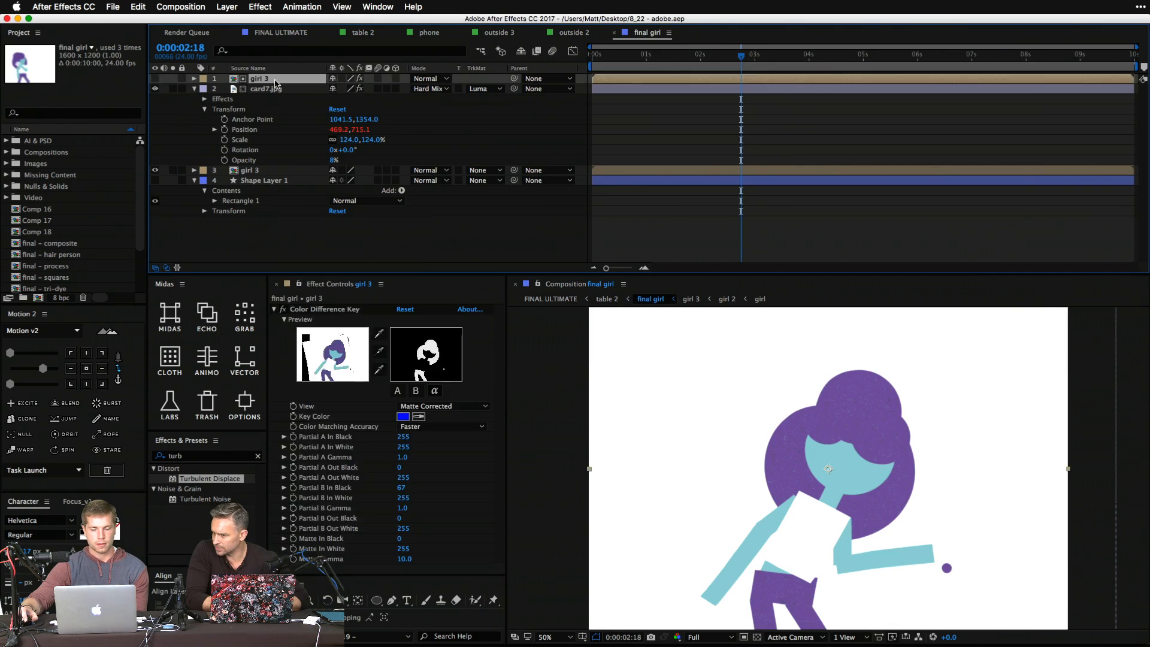
pyautogui.doubleClick(276, 79)
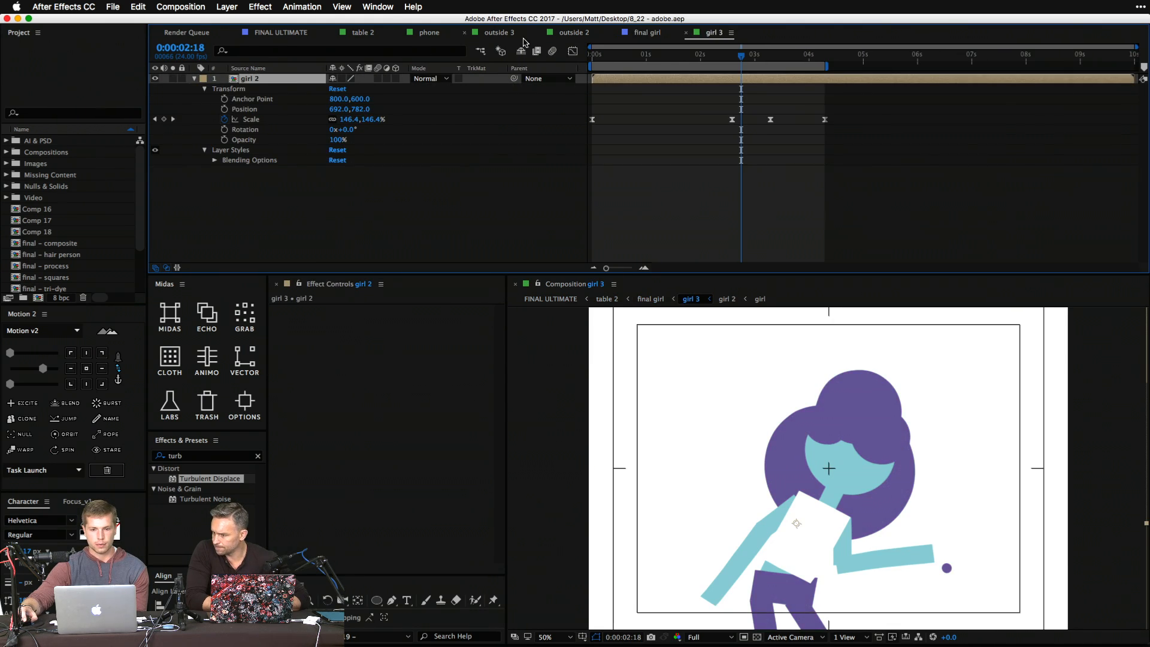
pyautogui.doubleClick(276, 79)
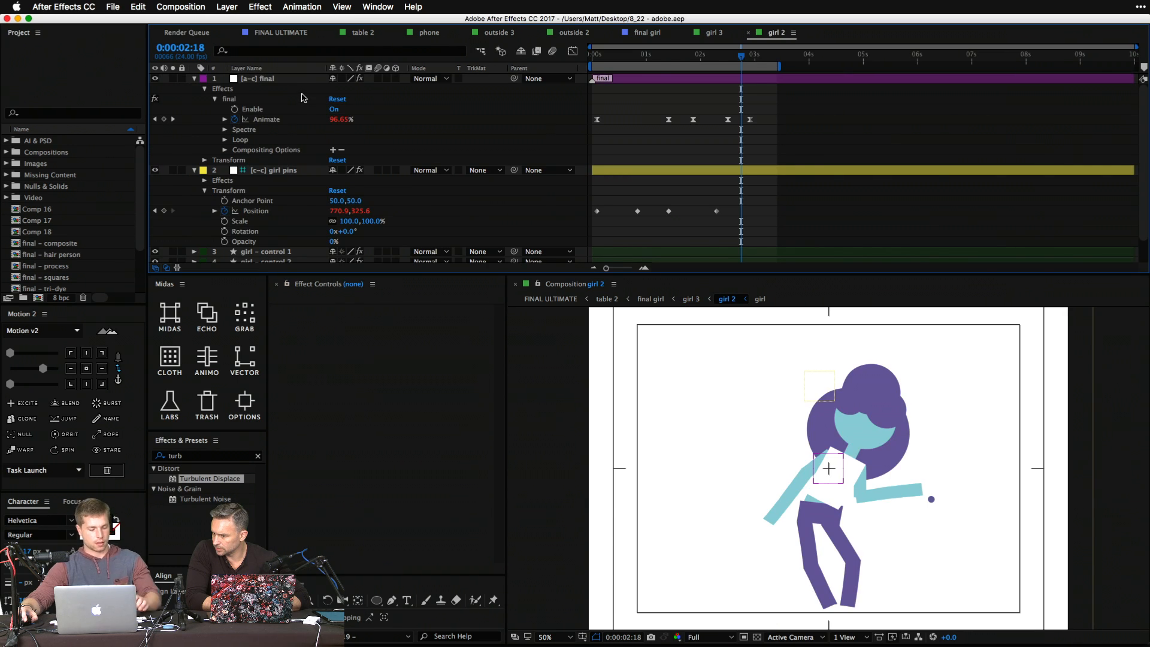
# Show only the keyframed properties of the girl 2 layers and select all their Animate and Position keyframes.
pyautogui.press('super+a')
pyautogui.press('super+grave')
pyautogui.press('u')
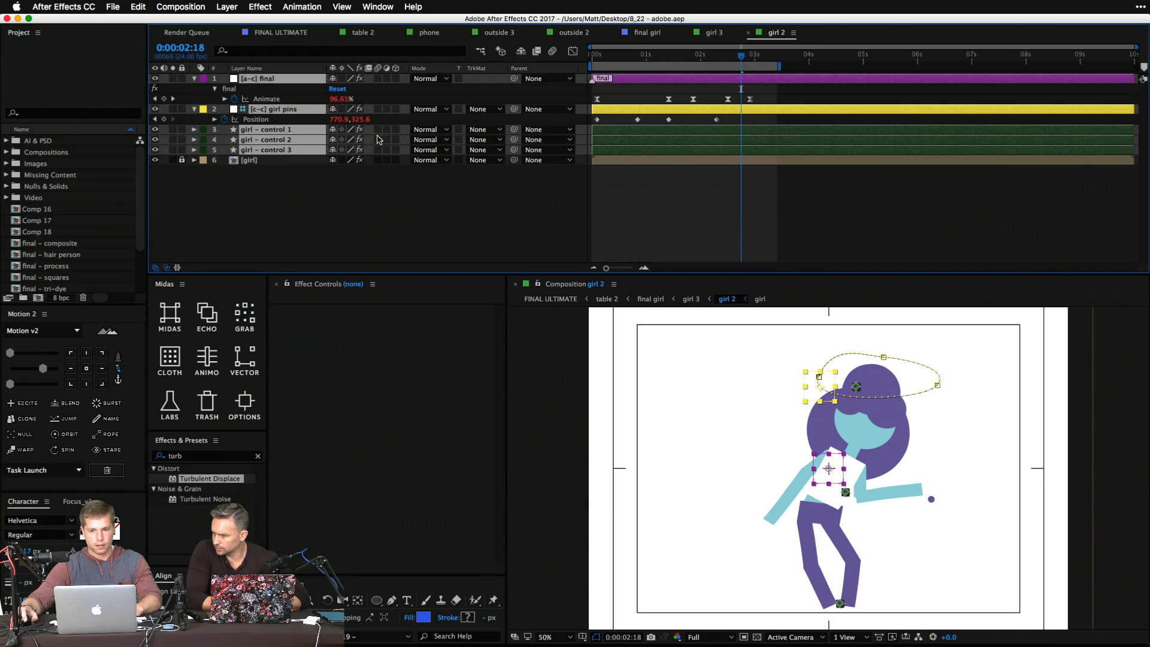
pyautogui.click(480, 225)
pyautogui.moveTo(434, 227); pyautogui.dragTo(157, 76)
pyautogui.click(478, 211)
pyautogui.moveTo(800, 87); pyautogui.dragTo(479, 151)
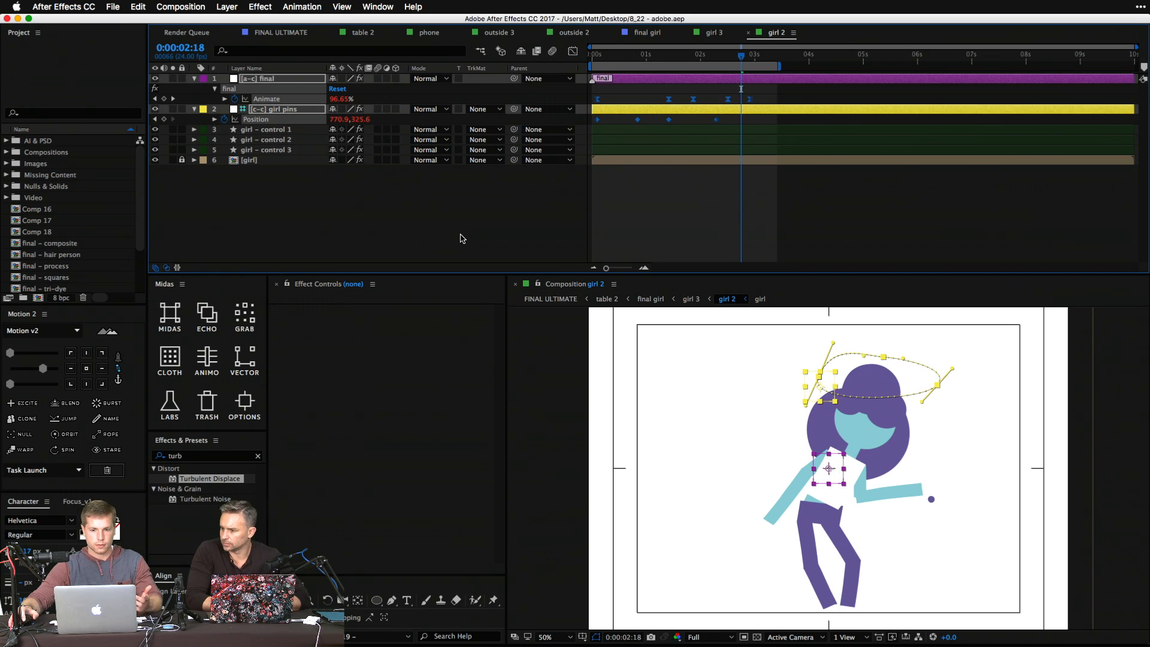
# Play the girl 2 animation as a preview and open the nested girl composition.
pyautogui.press('space')
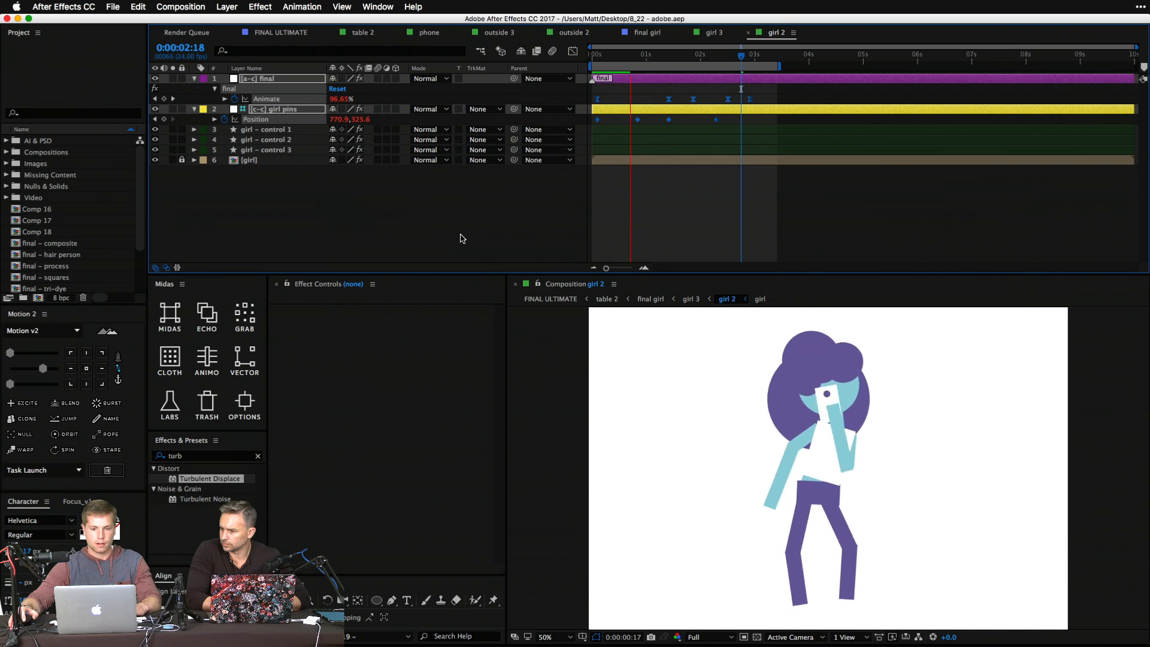
pyautogui.press('space')
pyautogui.press('space')
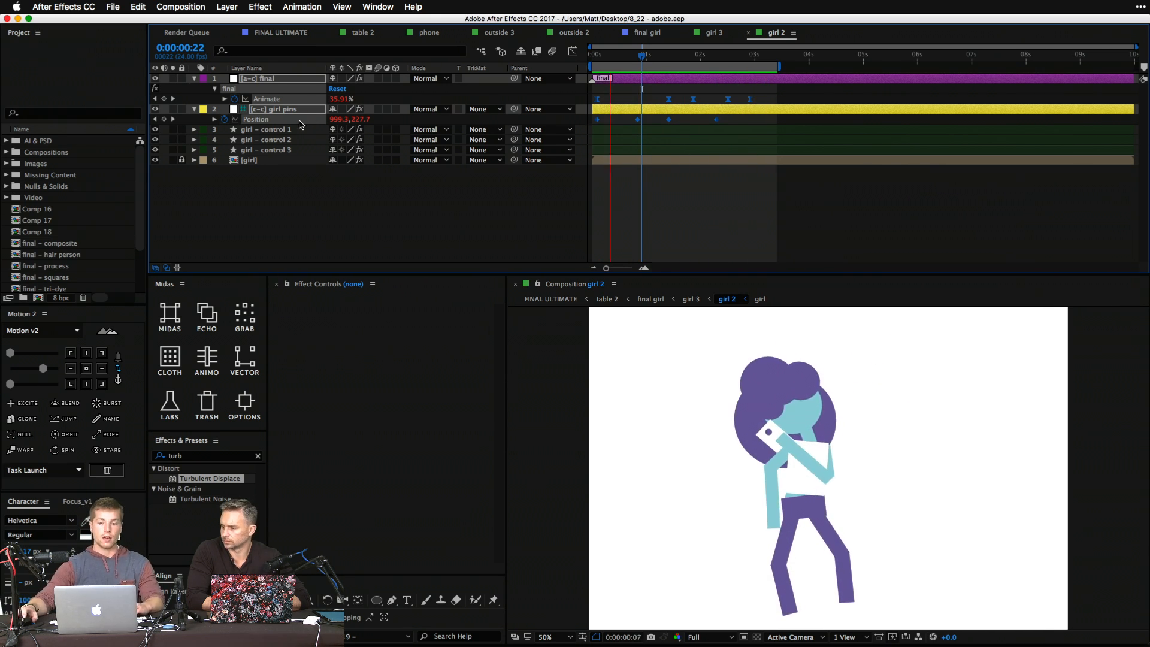
pyautogui.press('space')
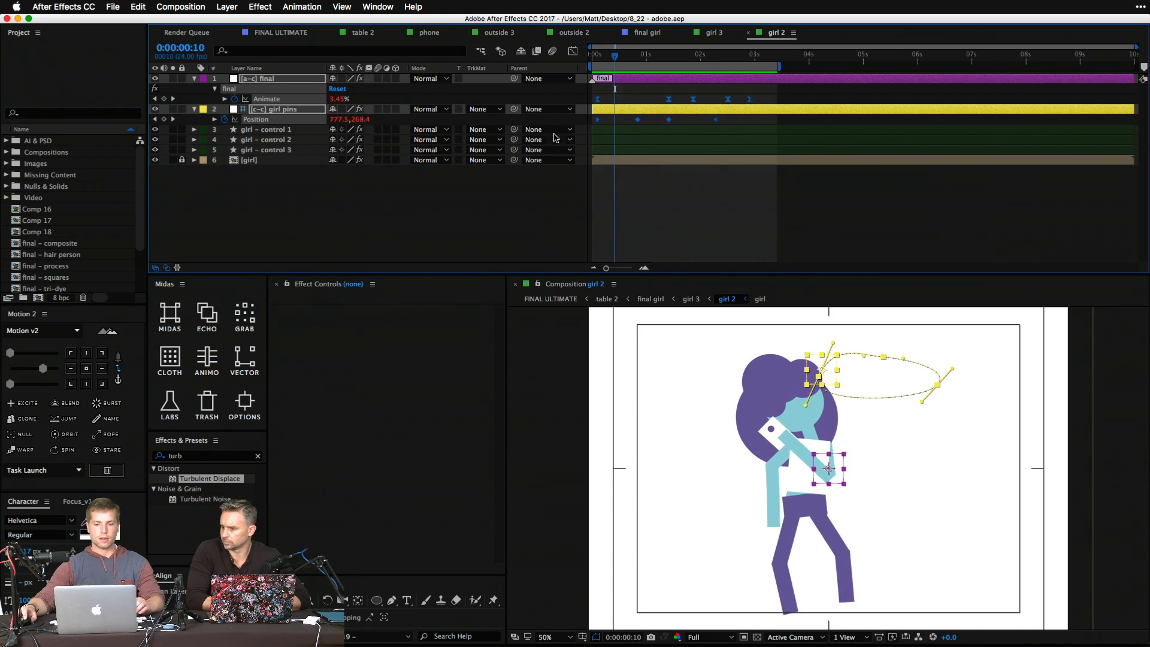
pyautogui.click(760, 300)
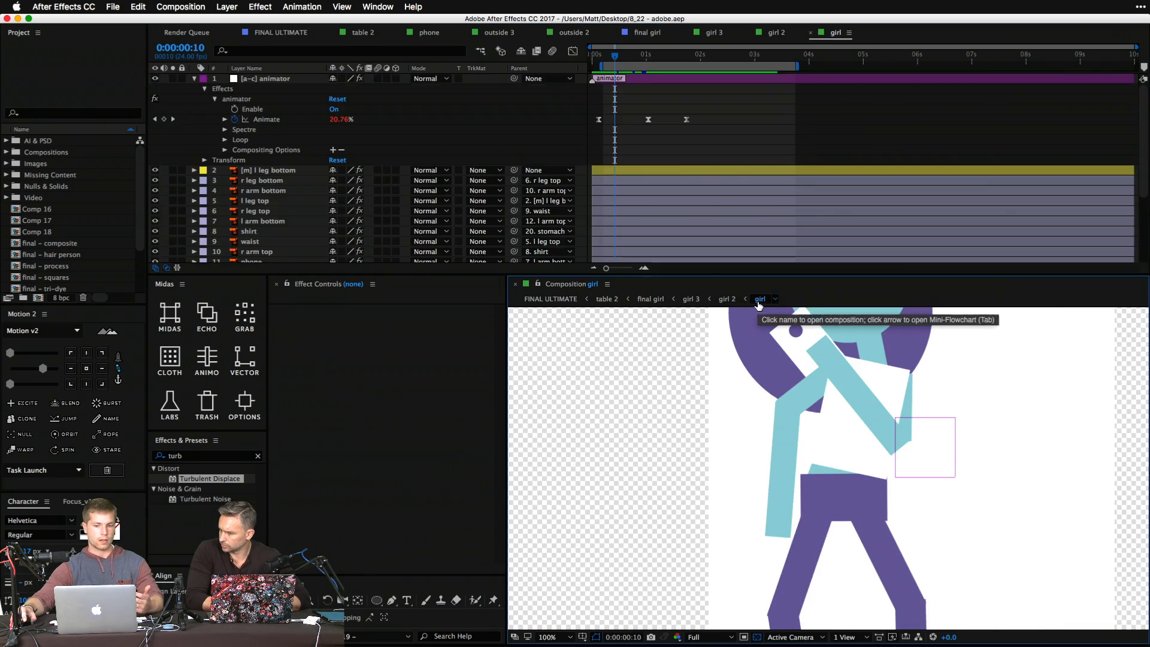
# Collapse the animator layer's properties and play the girl composition as a preview at 50% magnification, stopping at 0:00:02:18.
pyautogui.click(193, 79)
pyautogui.click(193, 80)
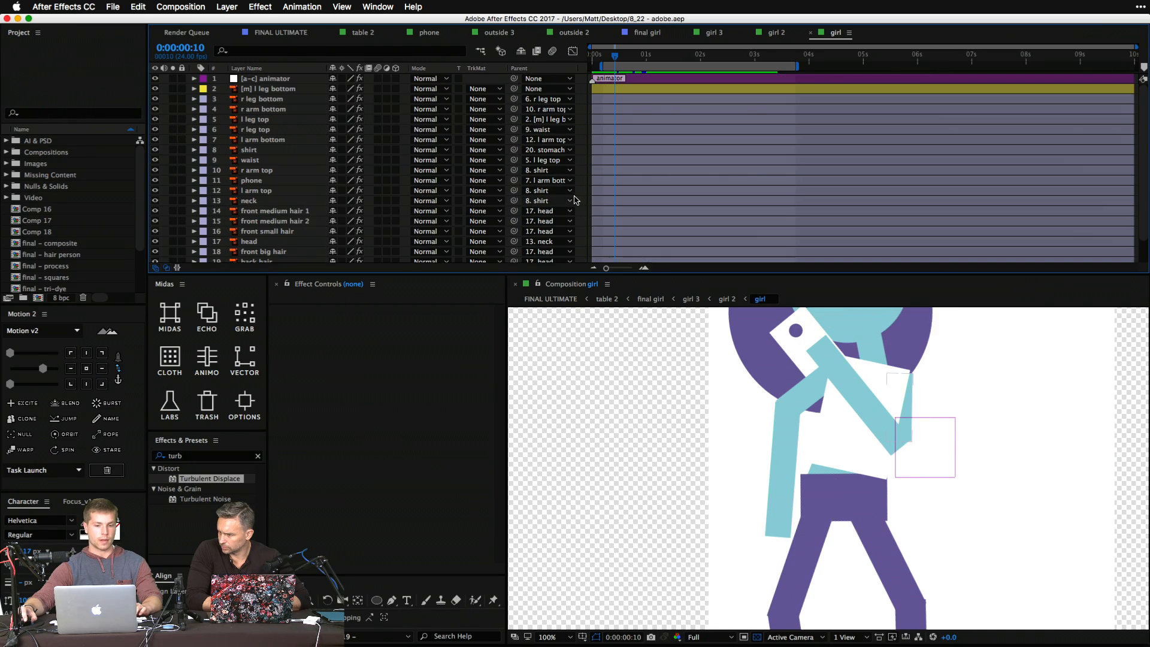
pyautogui.press('F2')
pyautogui.scroll(-2, 909, 495)
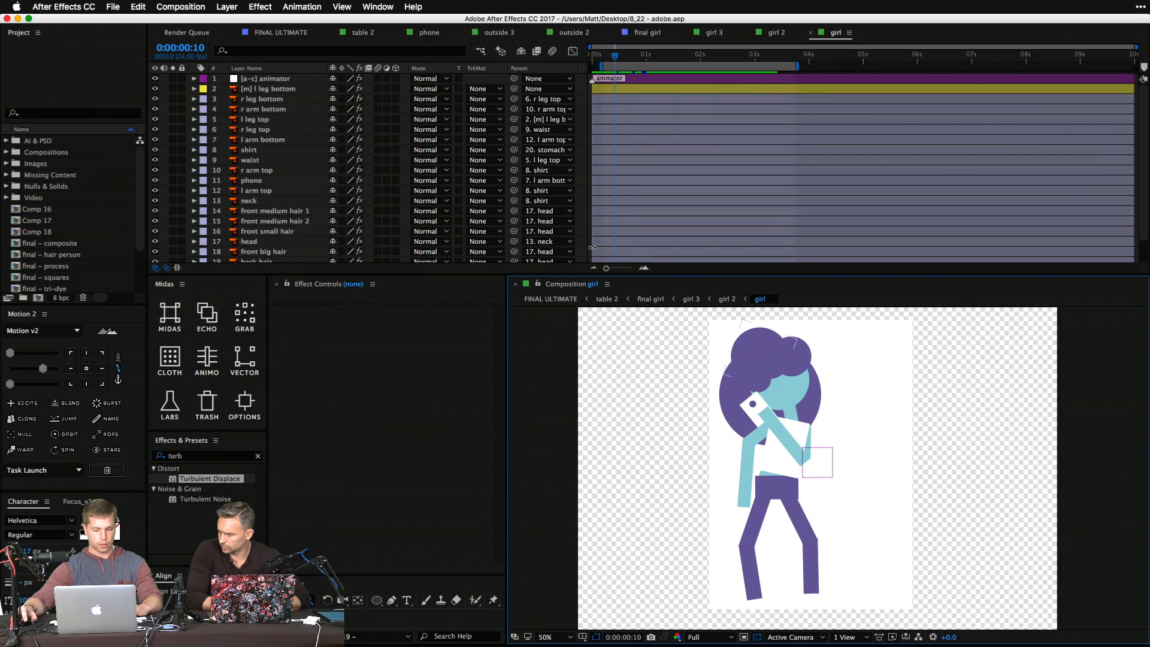
pyautogui.press('space')
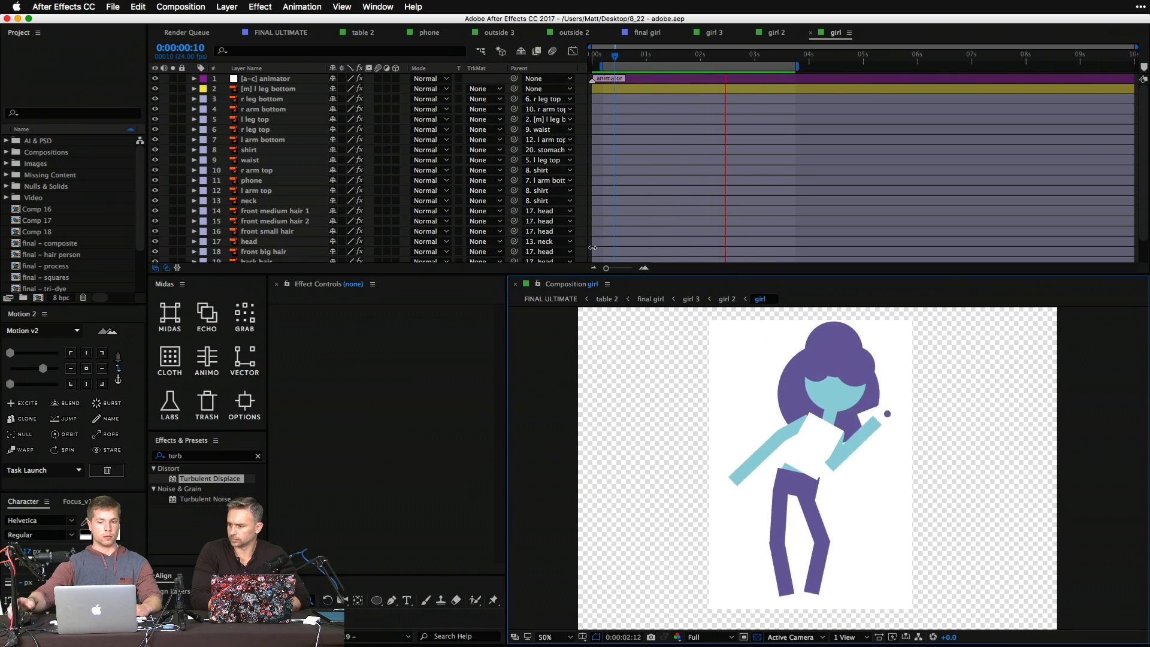
pyautogui.press('space')
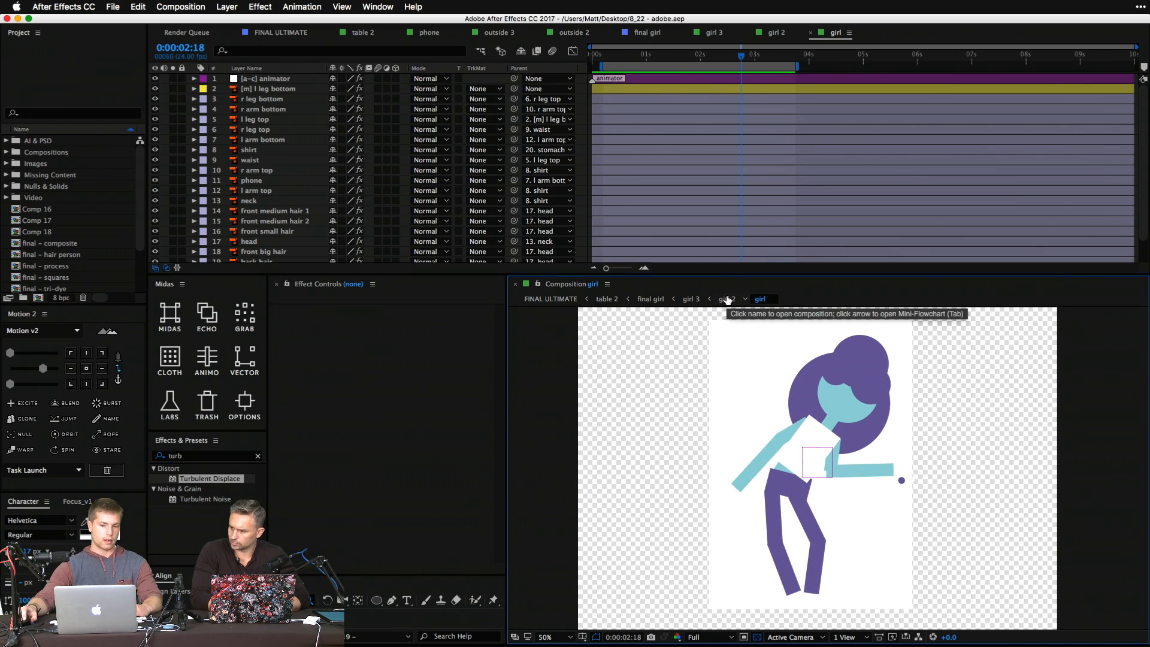
# Return to girl 2, select the girl pins layer's Position keyframes, and scrub back to 0:00:00:18.
pyautogui.click(726, 300)
pyautogui.click(484, 252)
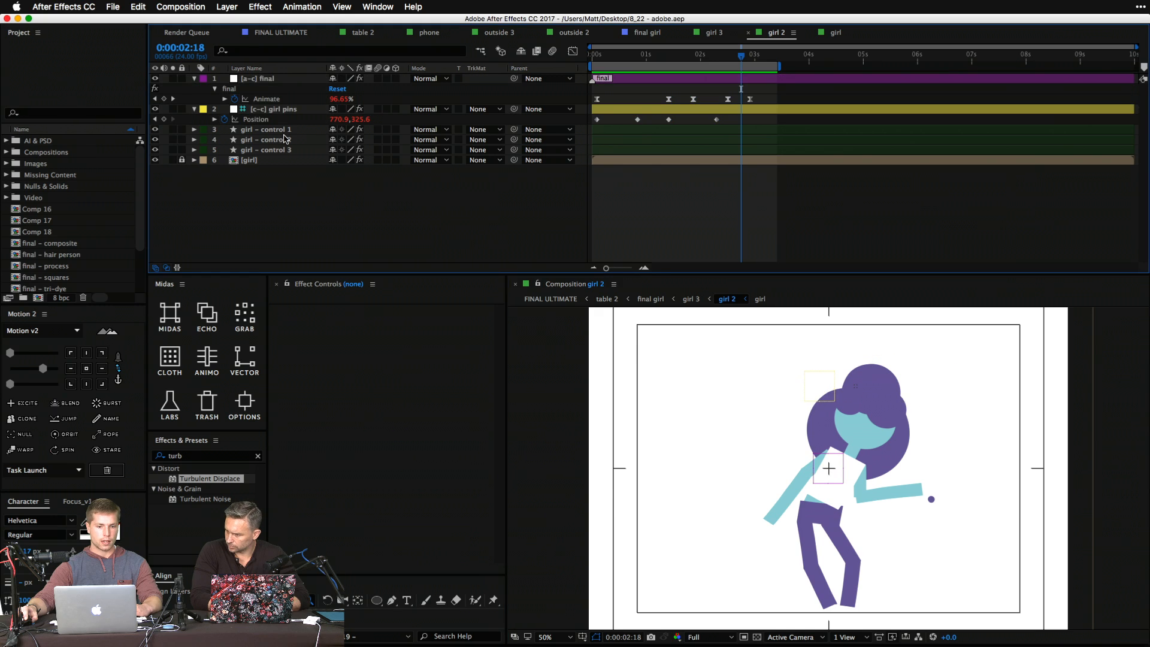
pyautogui.click(282, 122)
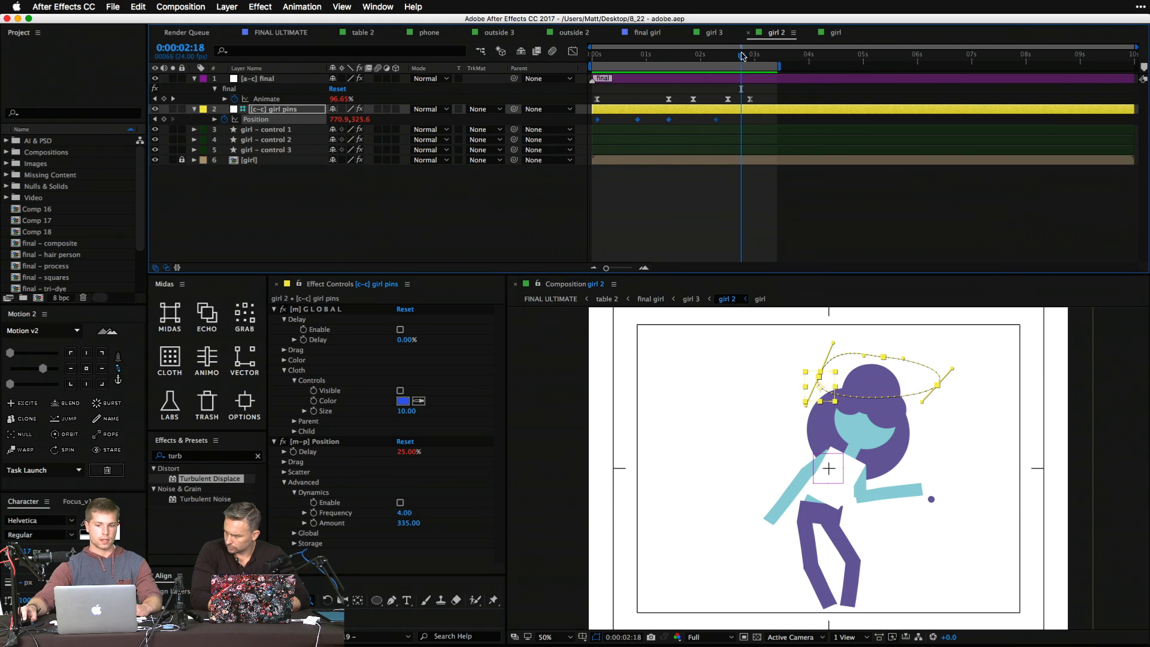
pyautogui.moveTo(743, 57); pyautogui.dragTo(555, 87)
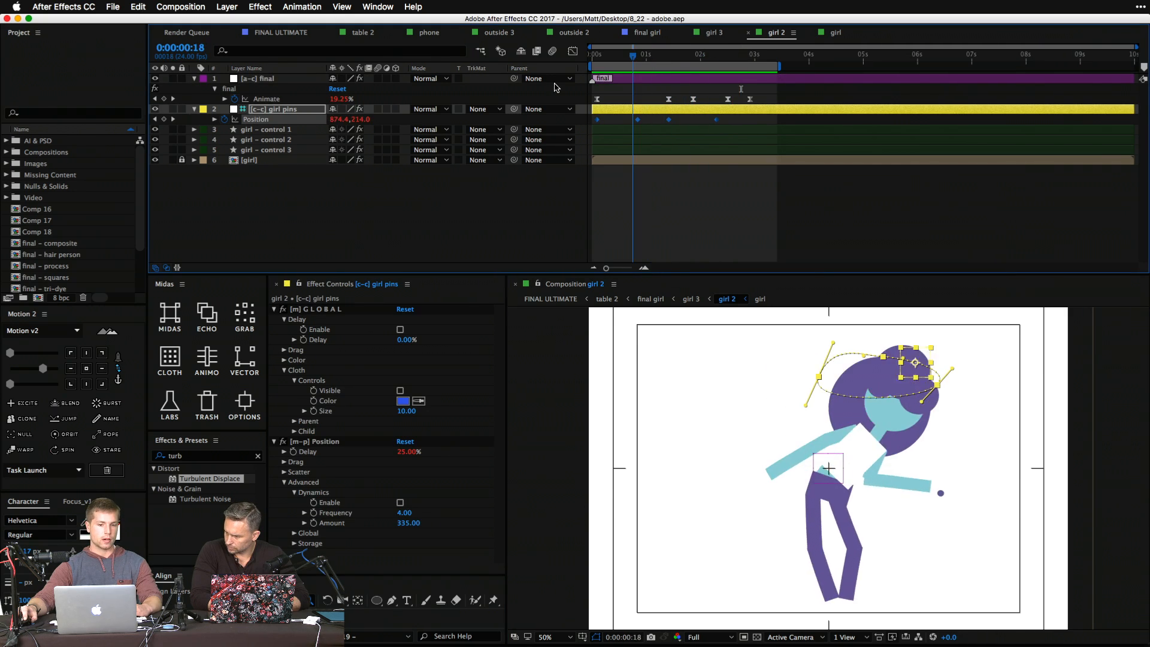
# Unlock the nested girl layer in girl 2 and examine its Puppet effect.
pyautogui.click(180, 169)
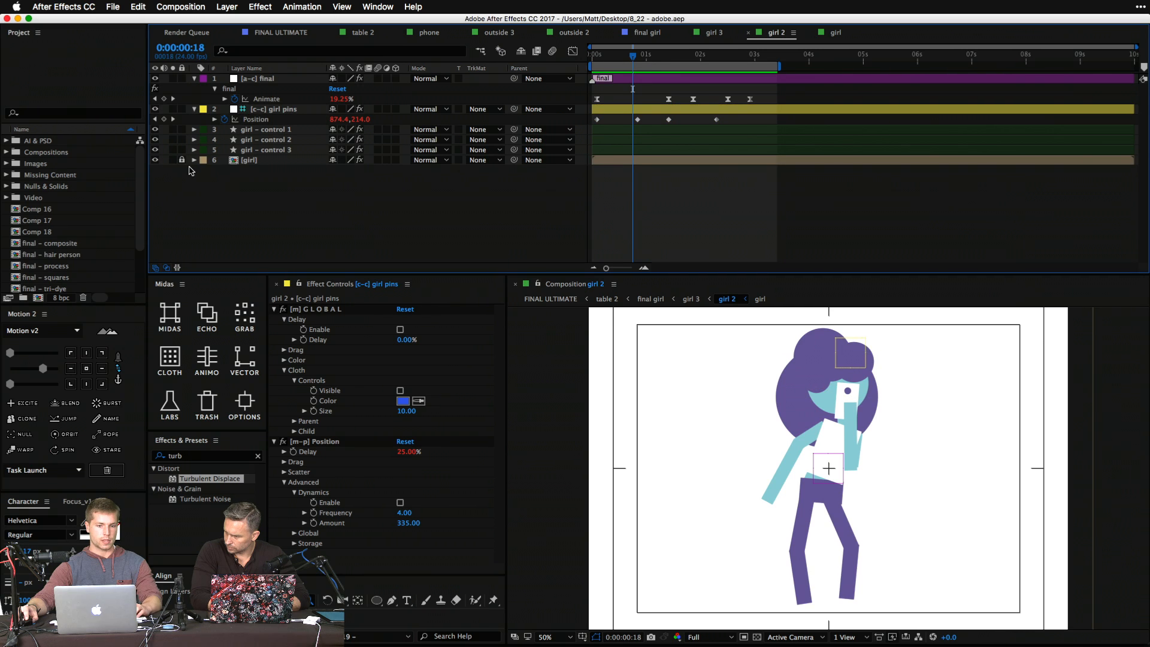
pyautogui.click(182, 160)
pyautogui.click(281, 160)
pyautogui.click(293, 215)
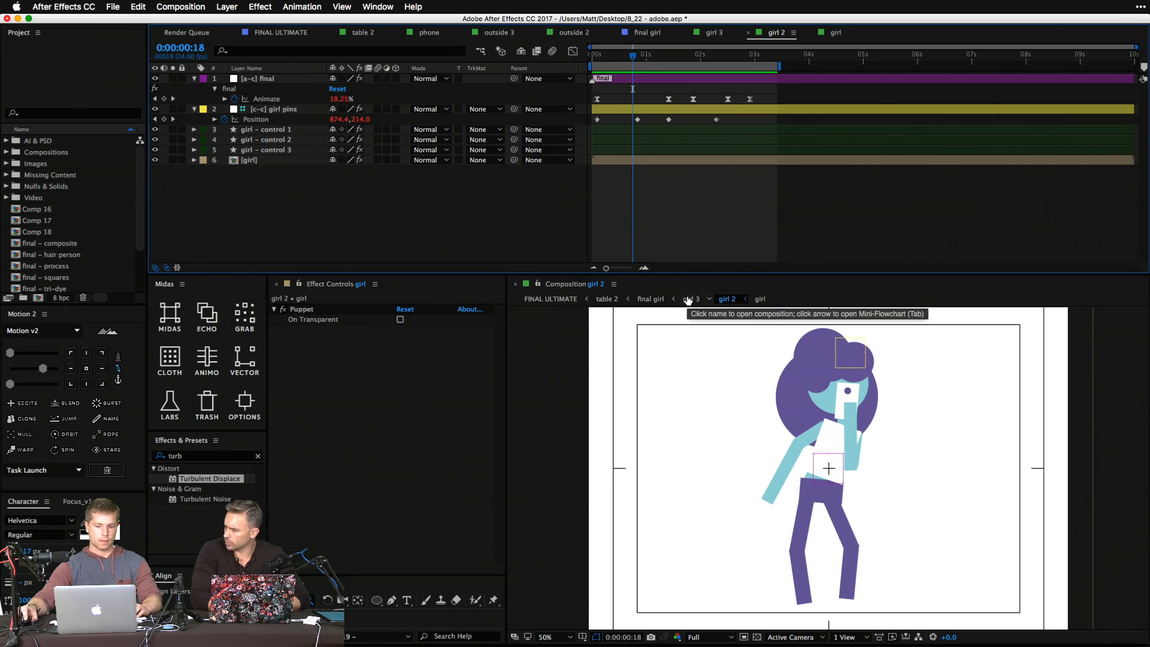
# Open the girl composition, view it at 25% magnification, and select the white background rectangle behind the character.
pyautogui.click(759, 298)
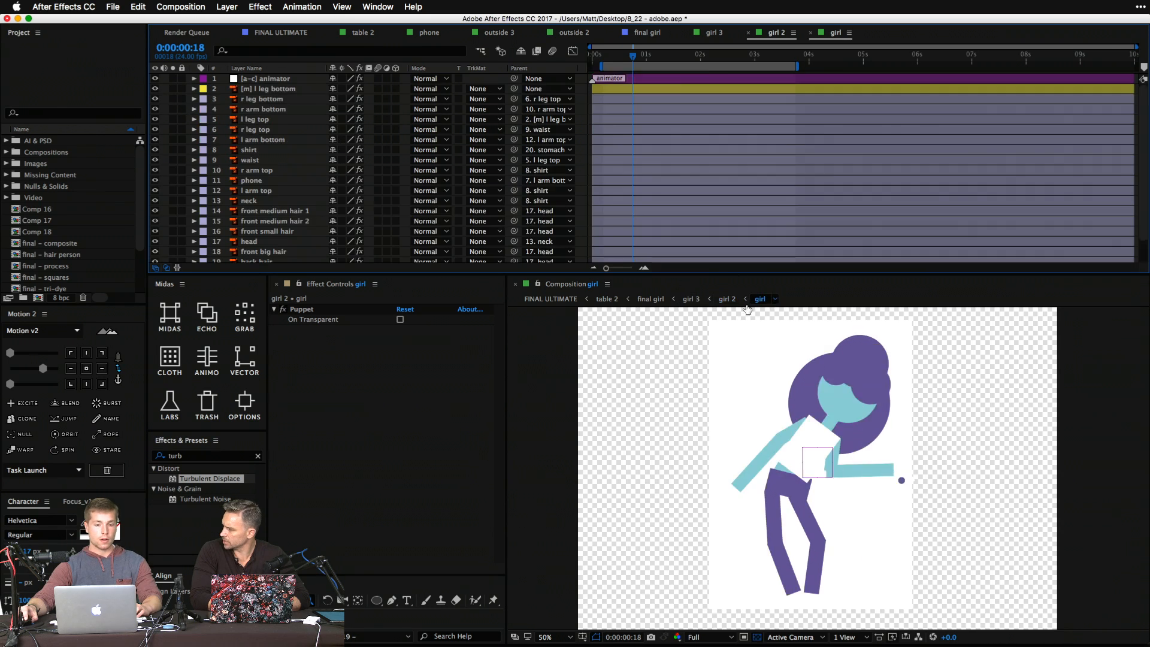
pyautogui.keyDown('alt'); pyautogui.click(799, 446); pyautogui.keyUp('alt')
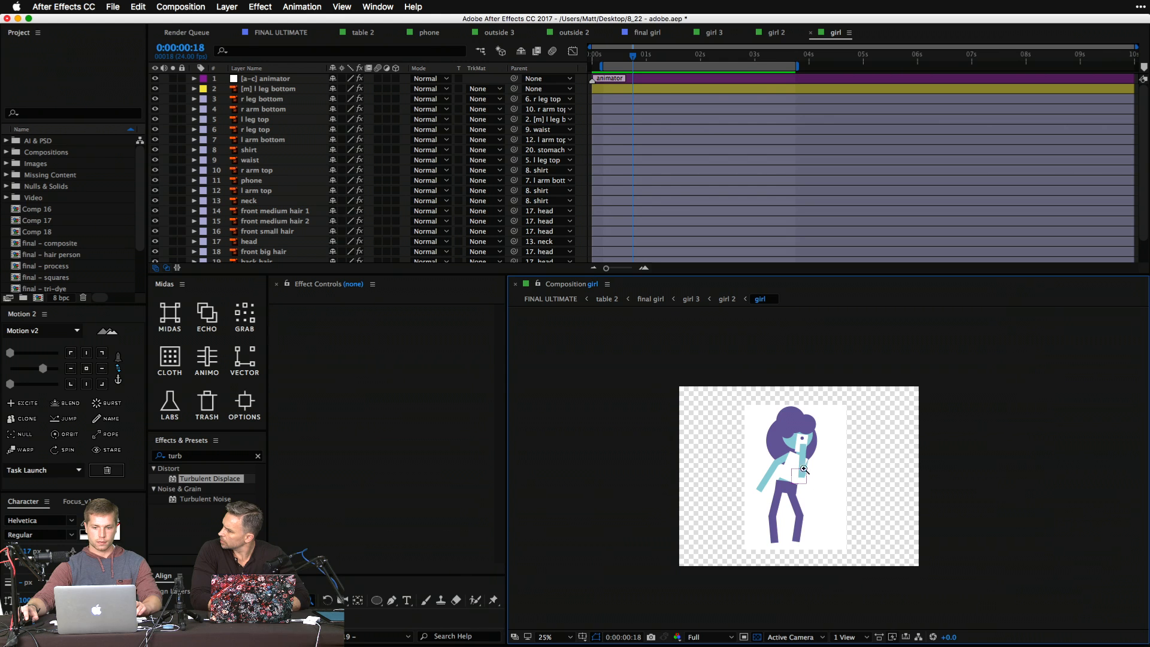
pyautogui.press('v')
pyautogui.click(760, 417)
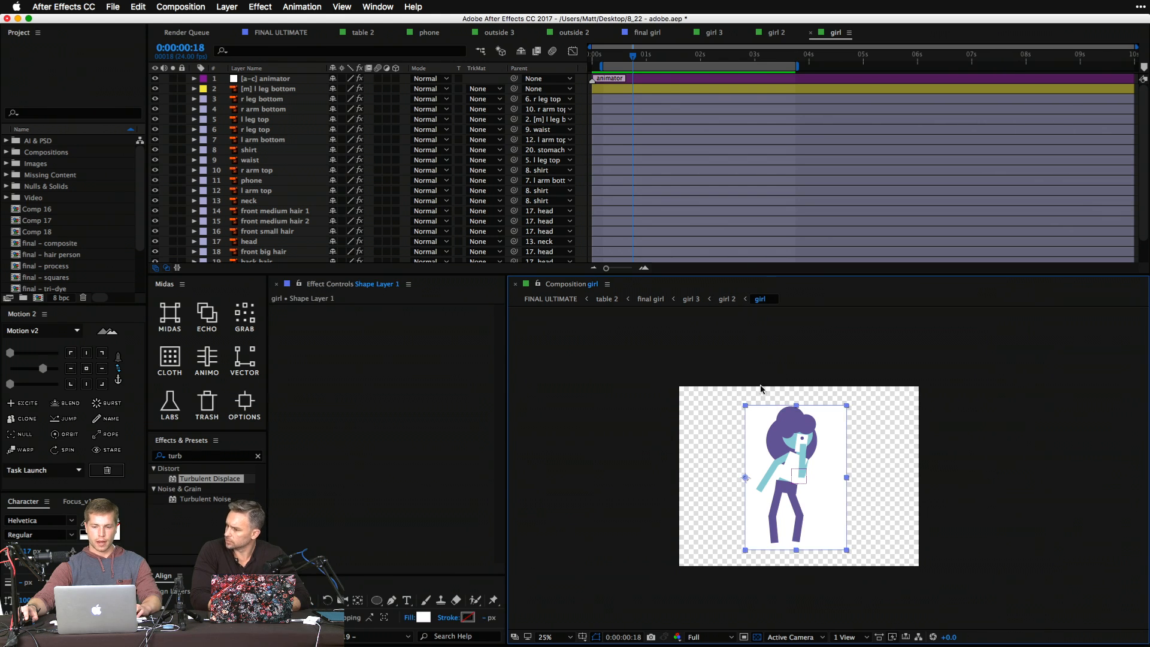
# Go back to girl 2 and inspect the effect settings of the girl – control 2 and final layers.
pyautogui.click(728, 298)
pyautogui.click(285, 142)
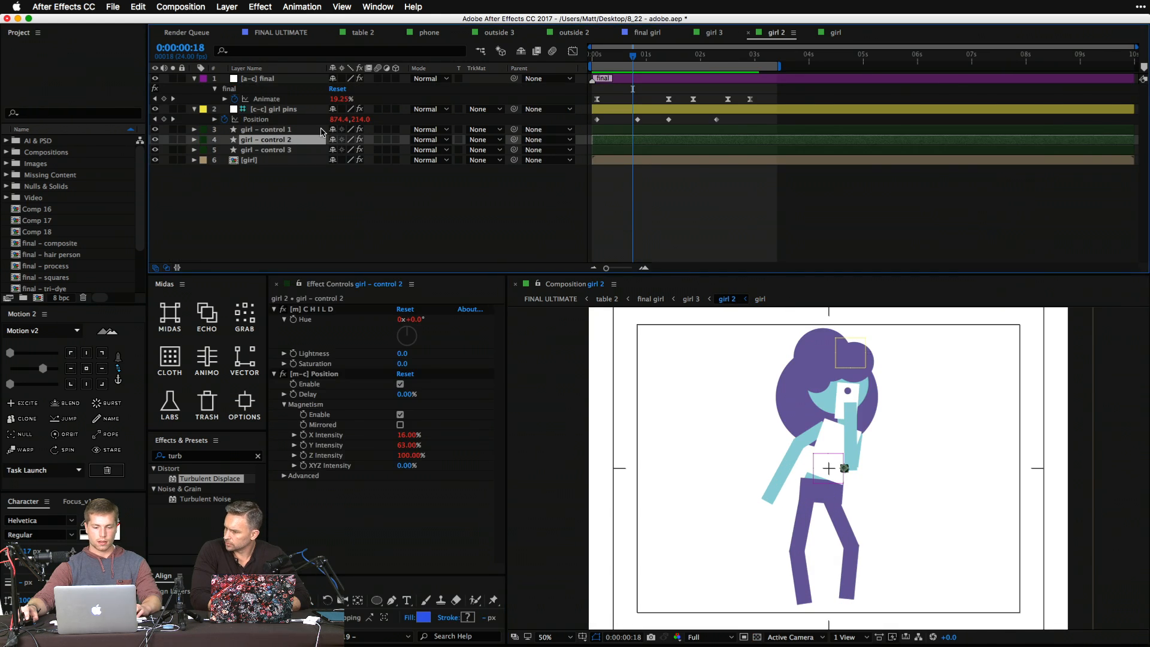
pyautogui.click(290, 79)
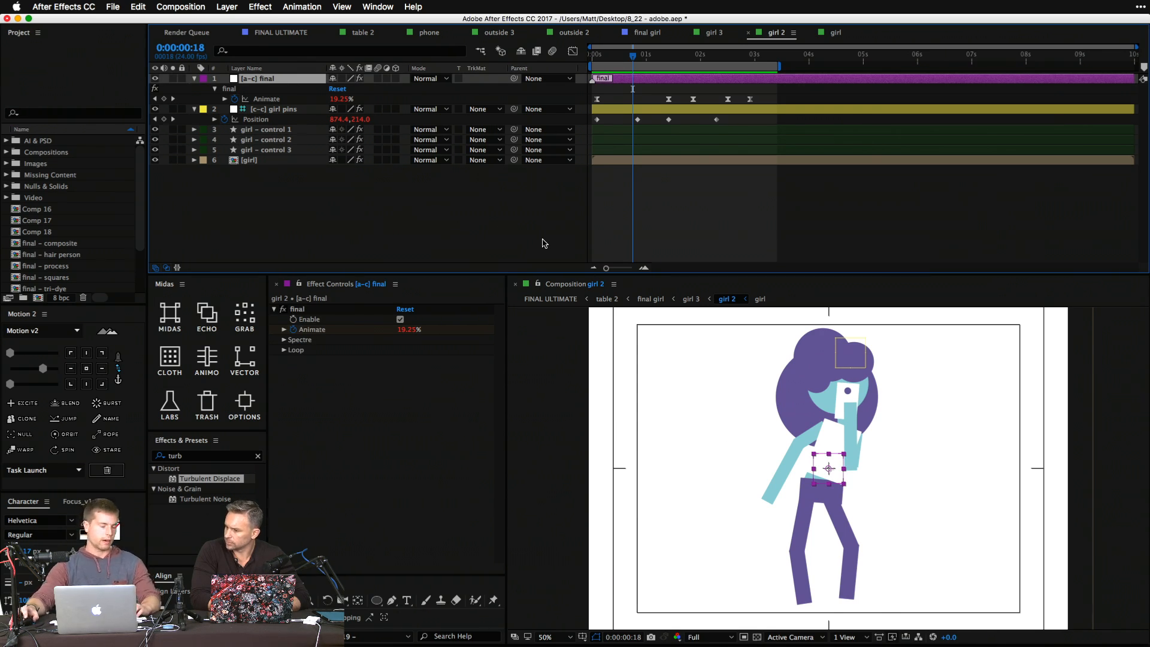
# Preview the girl 3 composition and examine its Scale keyframes in the Graph Editor.
pyautogui.click(693, 300)
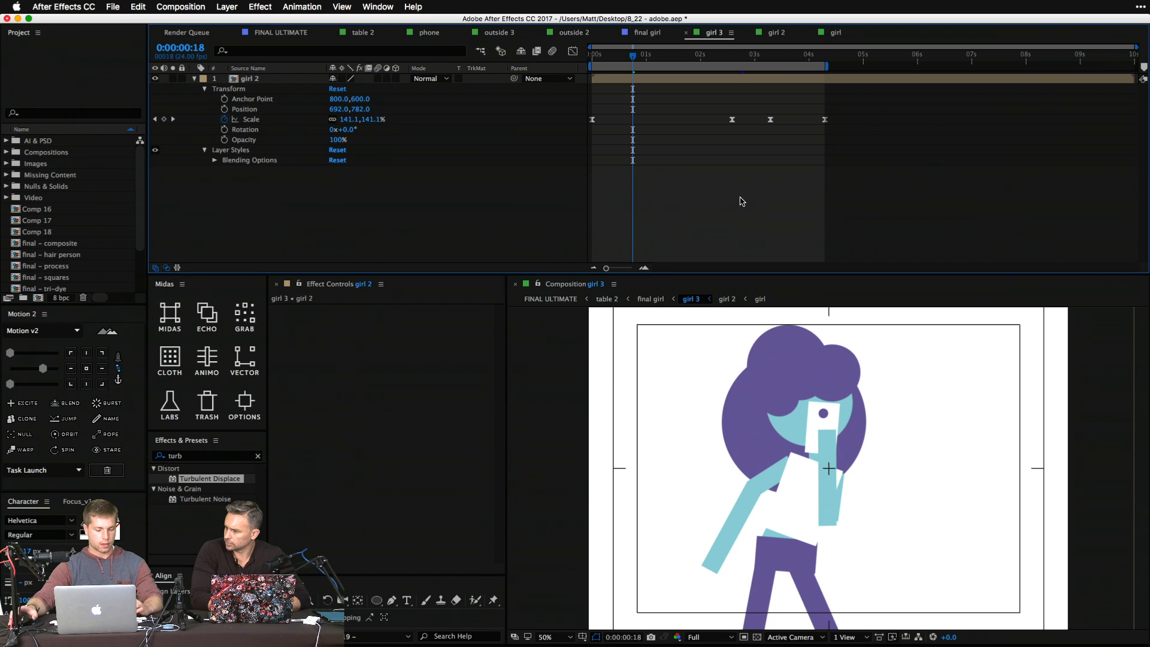
pyautogui.press('space')
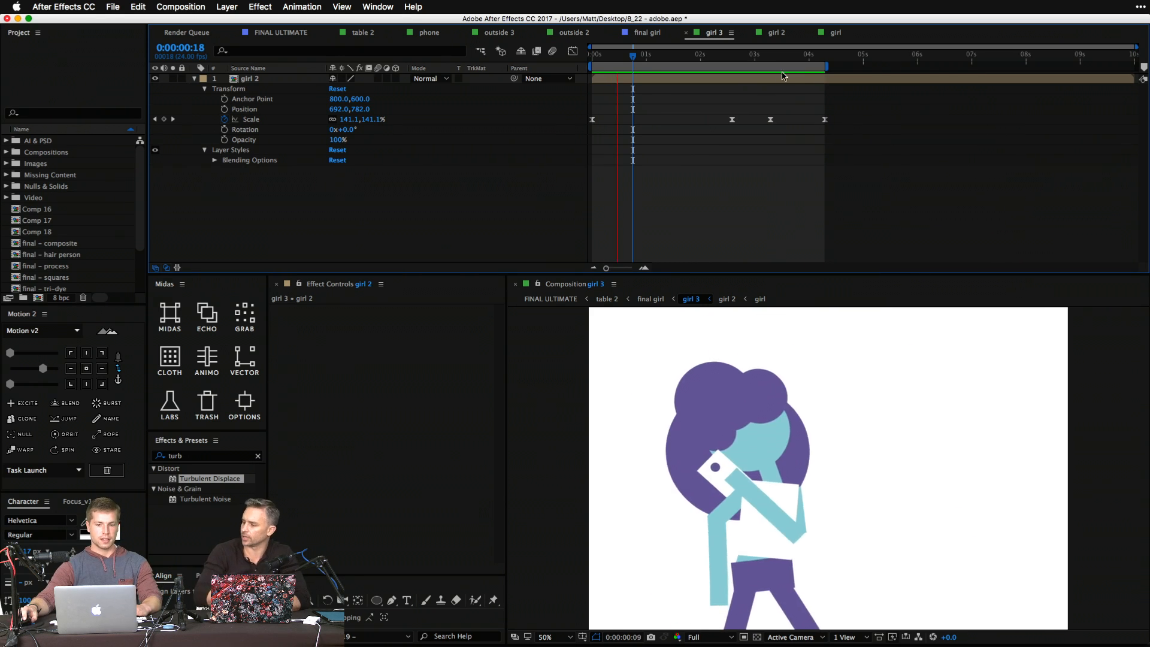
pyautogui.moveTo(1044, 124); pyautogui.dragTo(502, 139)
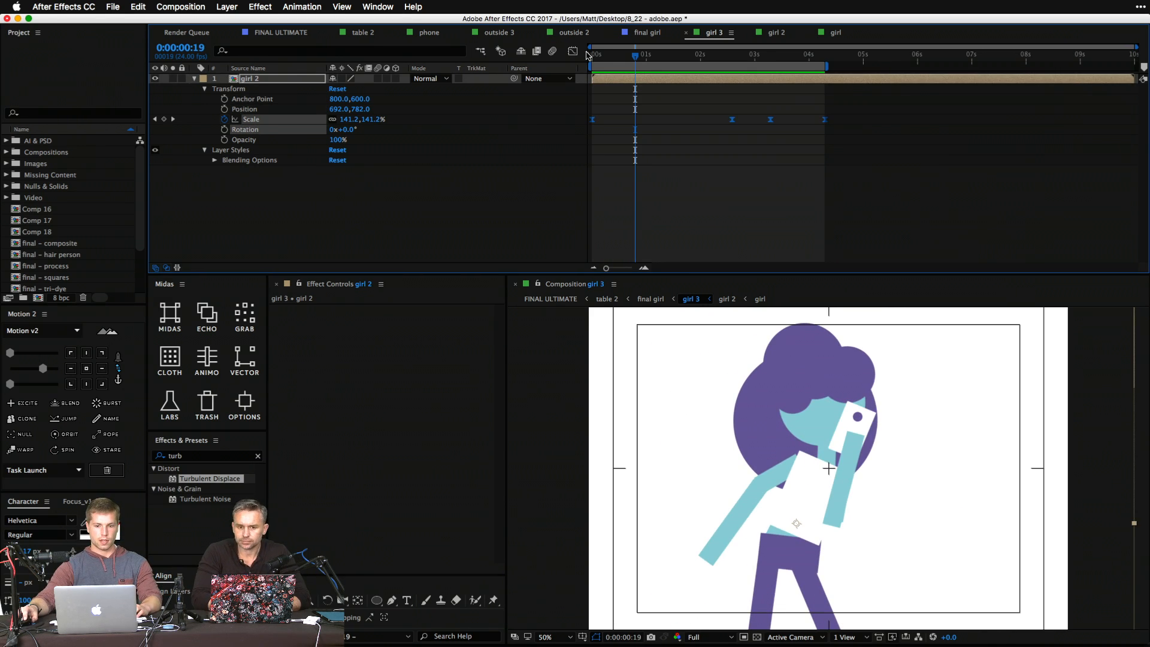
pyautogui.click(573, 52)
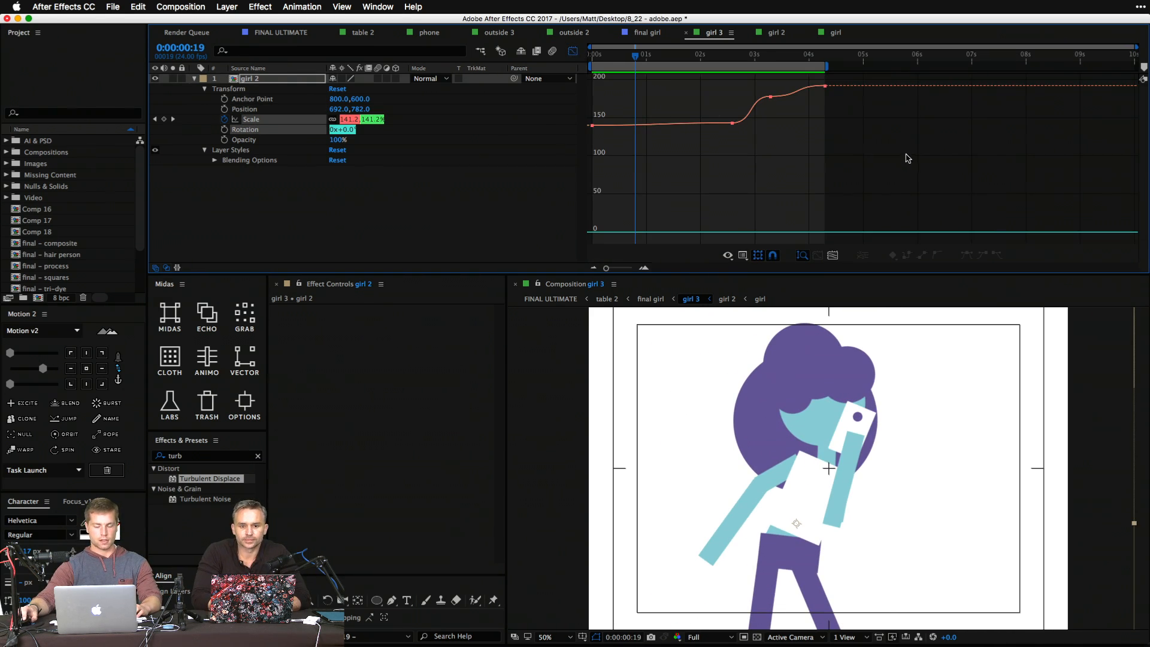
pyautogui.moveTo(908, 159); pyautogui.dragTo(590, 76)
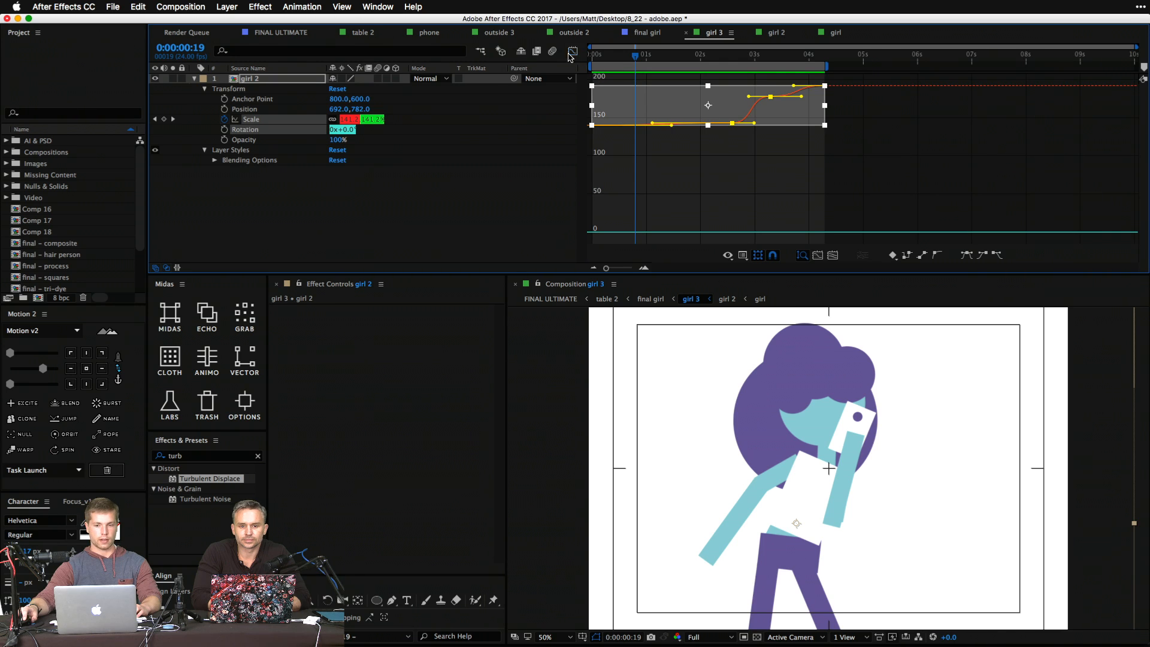
pyautogui.click(571, 53)
pyautogui.click(787, 178)
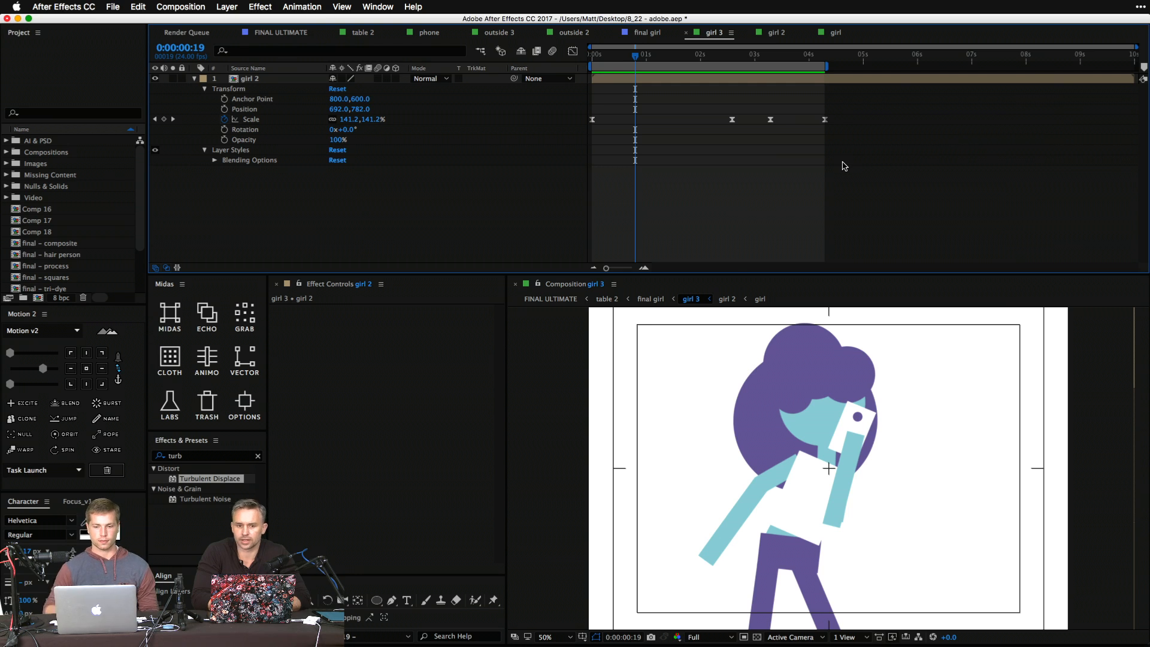
# Open the final girl composition and select the Color Difference Key effect on the girl 3 matte layer.
pyautogui.click(641, 299)
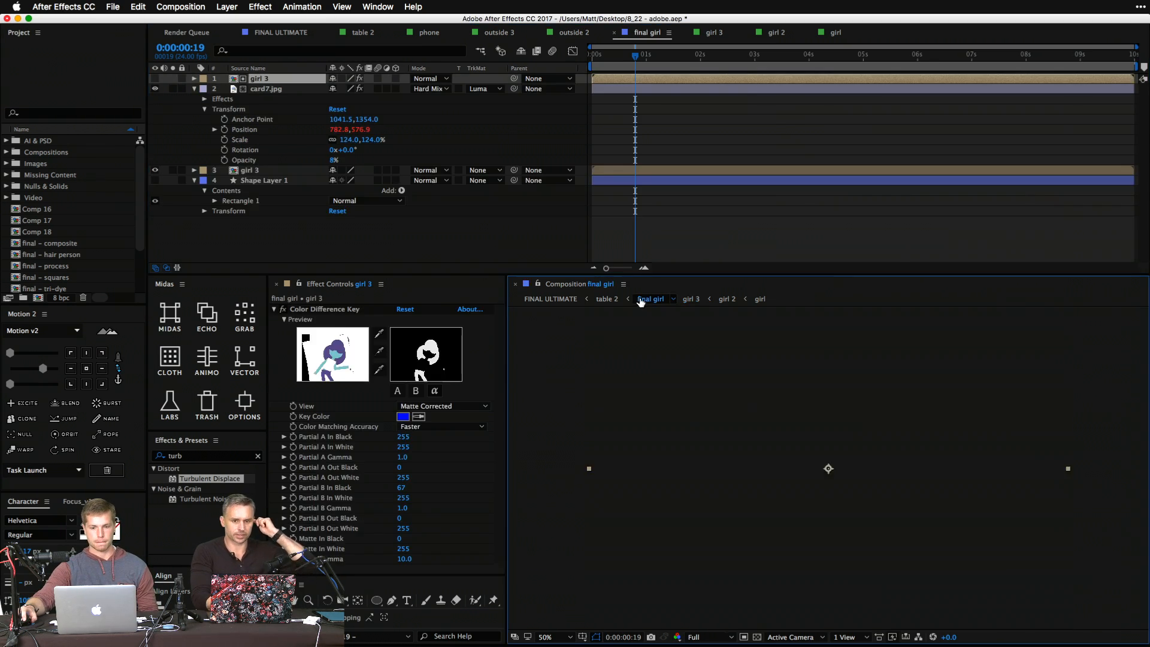
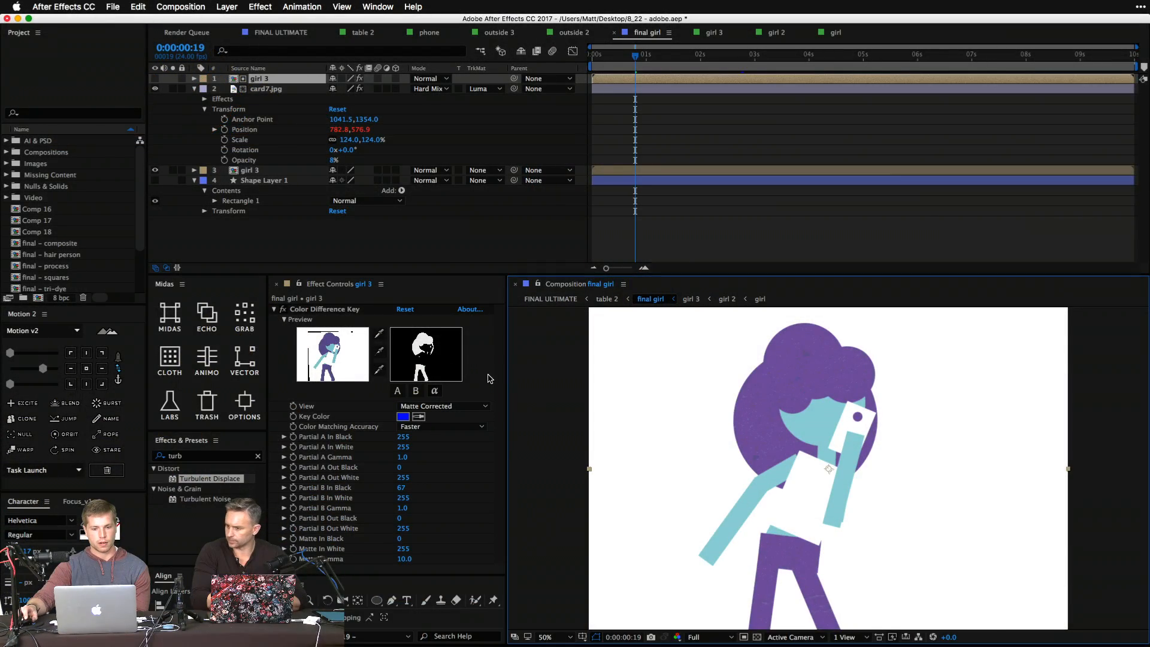
pyautogui.click(488, 376)
pyautogui.click(345, 309)
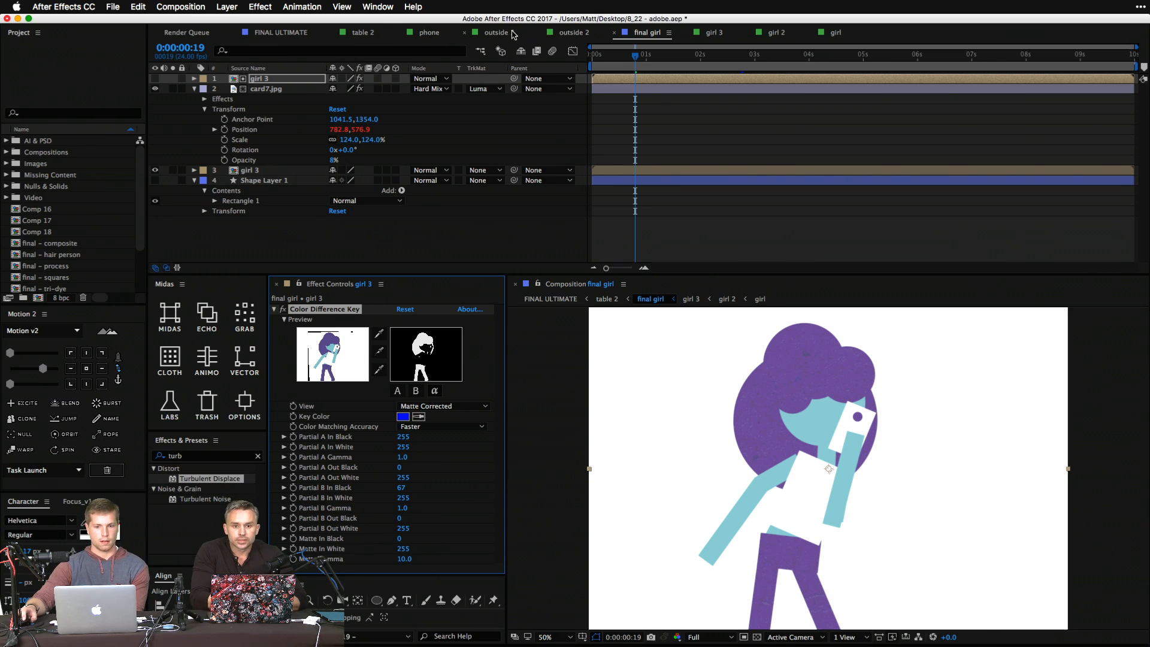
# Return to FINAL ULTIMATE by way of outside 2 and scrub through its scenes up to 0:00:08:02.
pyautogui.click(566, 36)
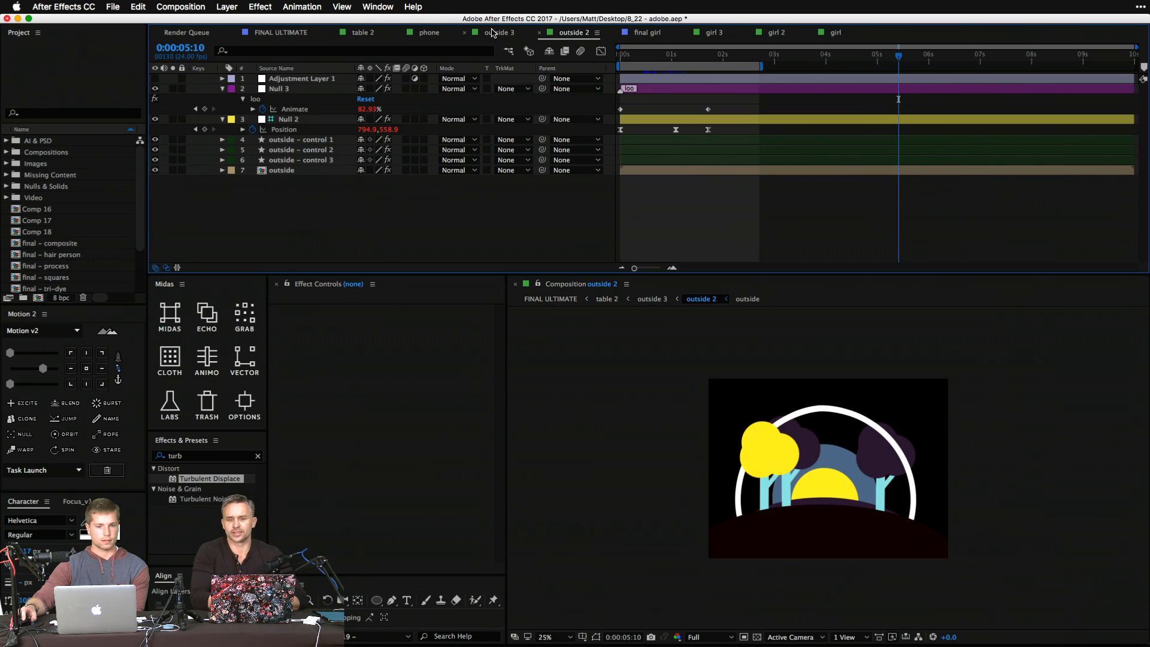
pyautogui.click(282, 35)
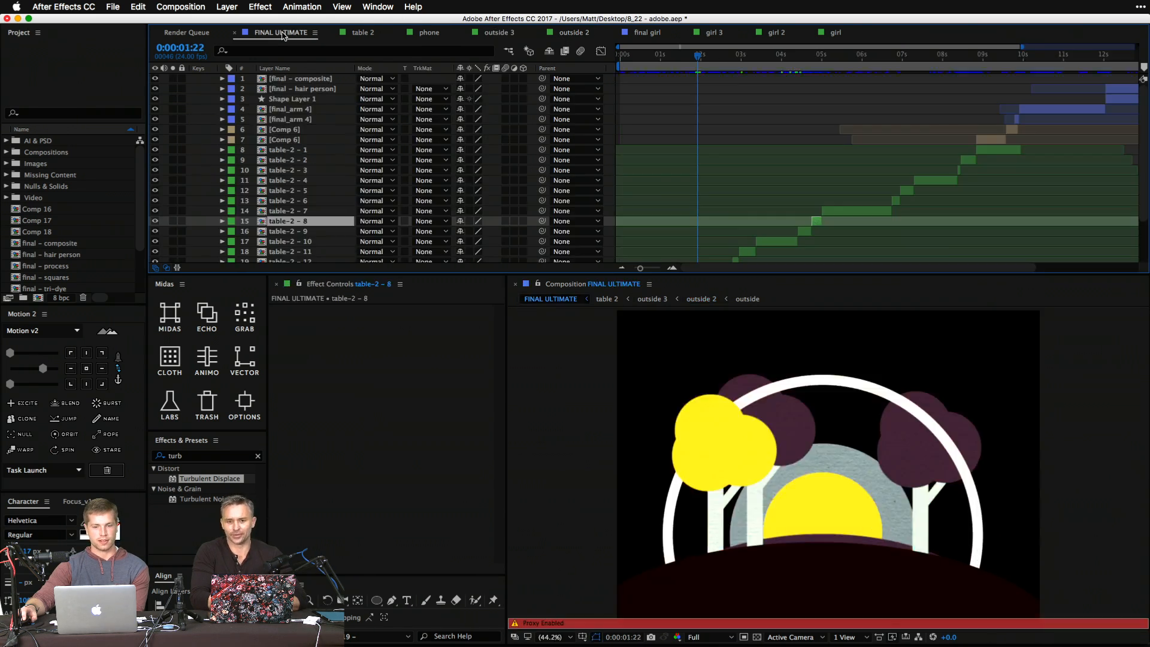
pyautogui.click(726, 58)
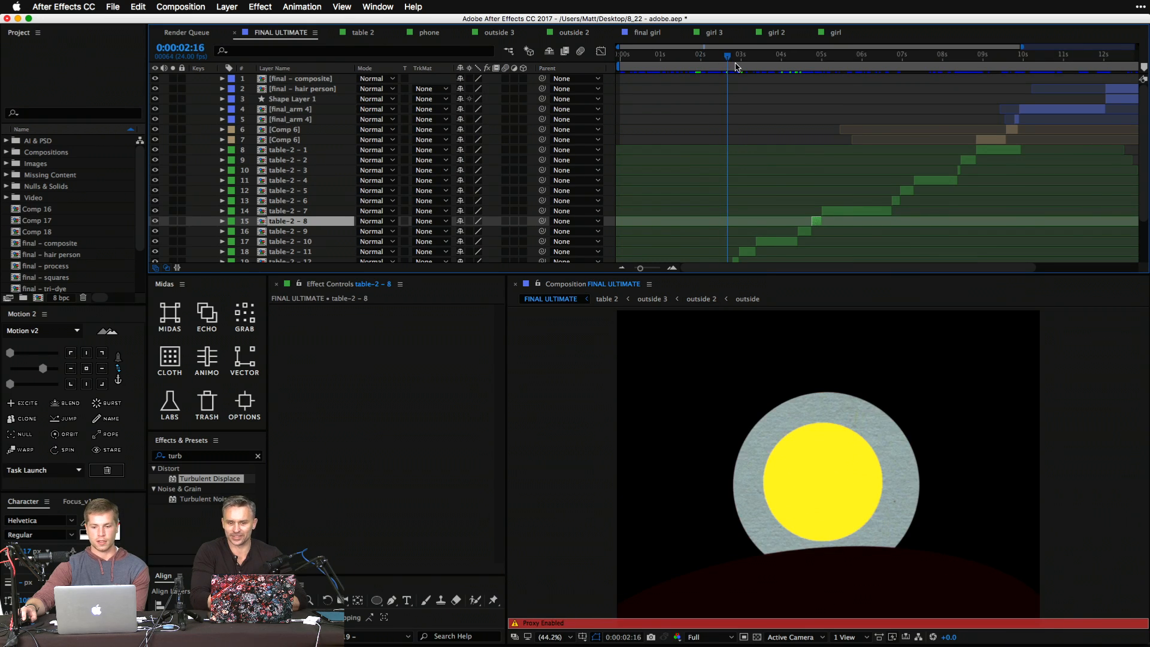
pyautogui.moveTo(736, 66); pyautogui.dragTo(861, 87)
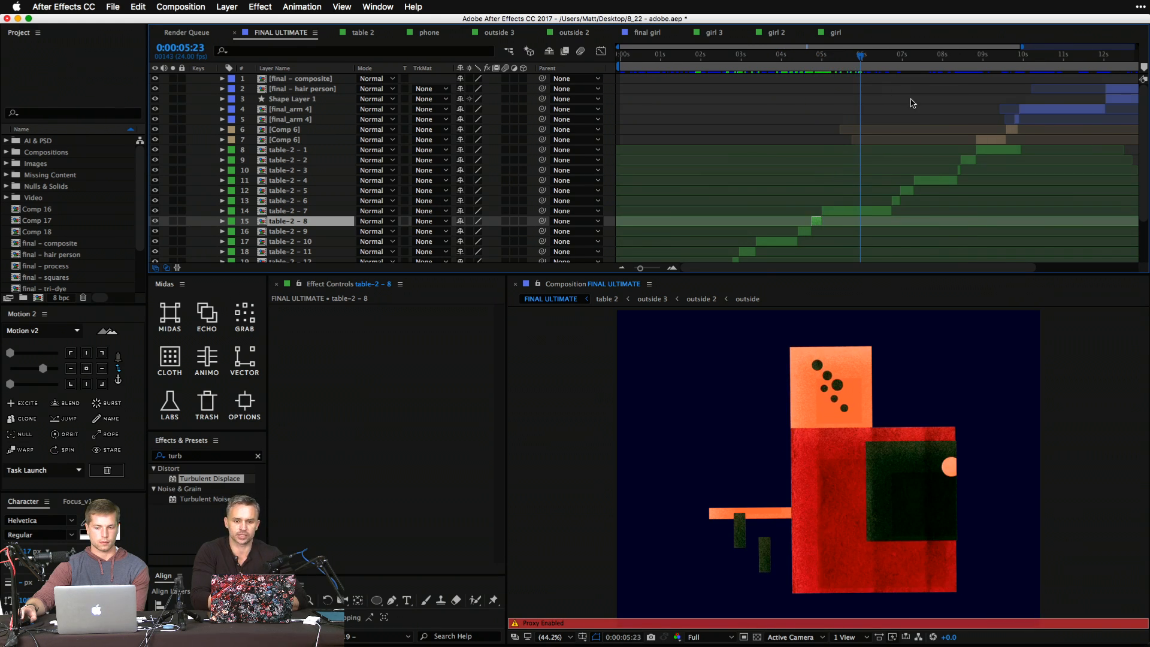
pyautogui.click(932, 60)
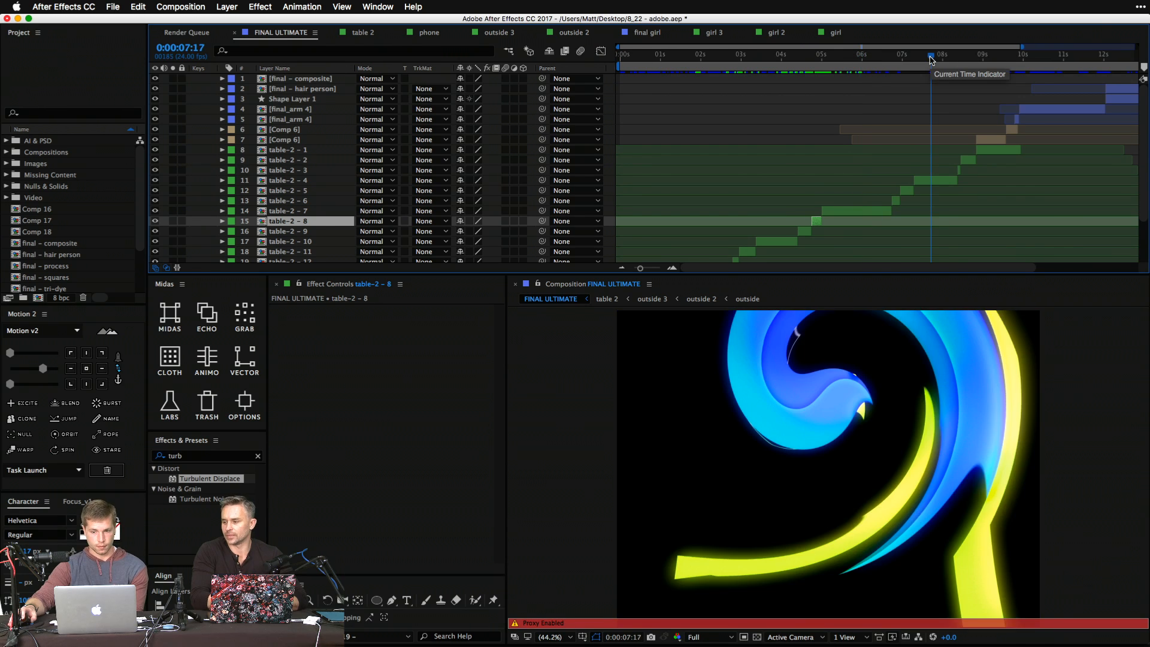
pyautogui.click(946, 60)
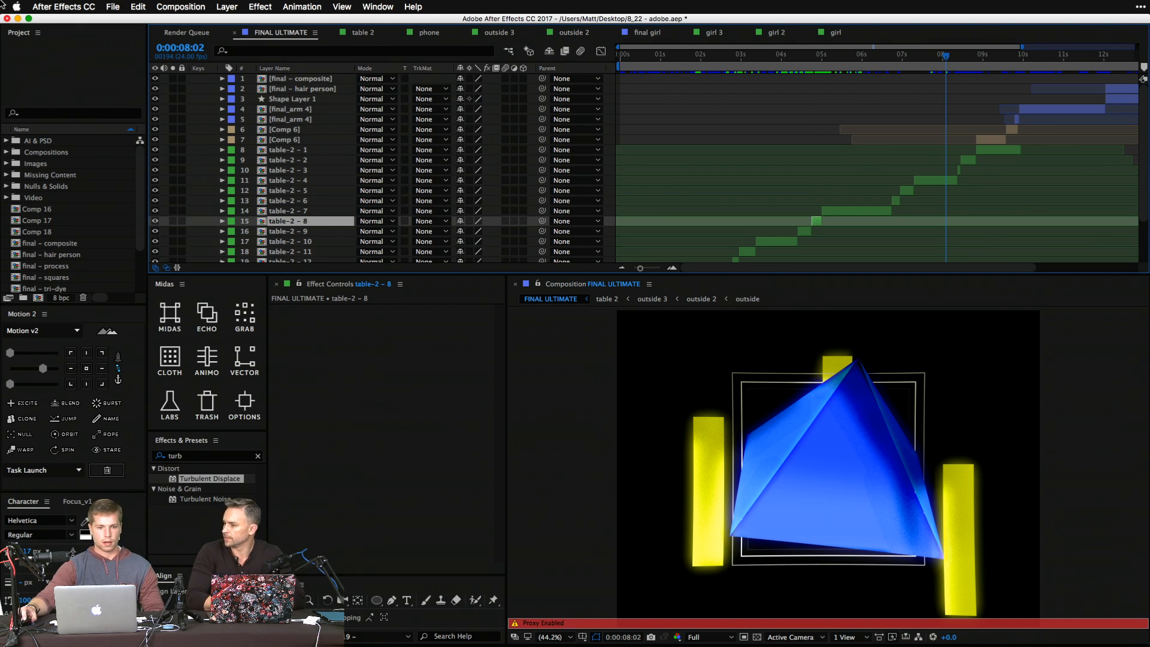
pyautogui.click(119, 6)
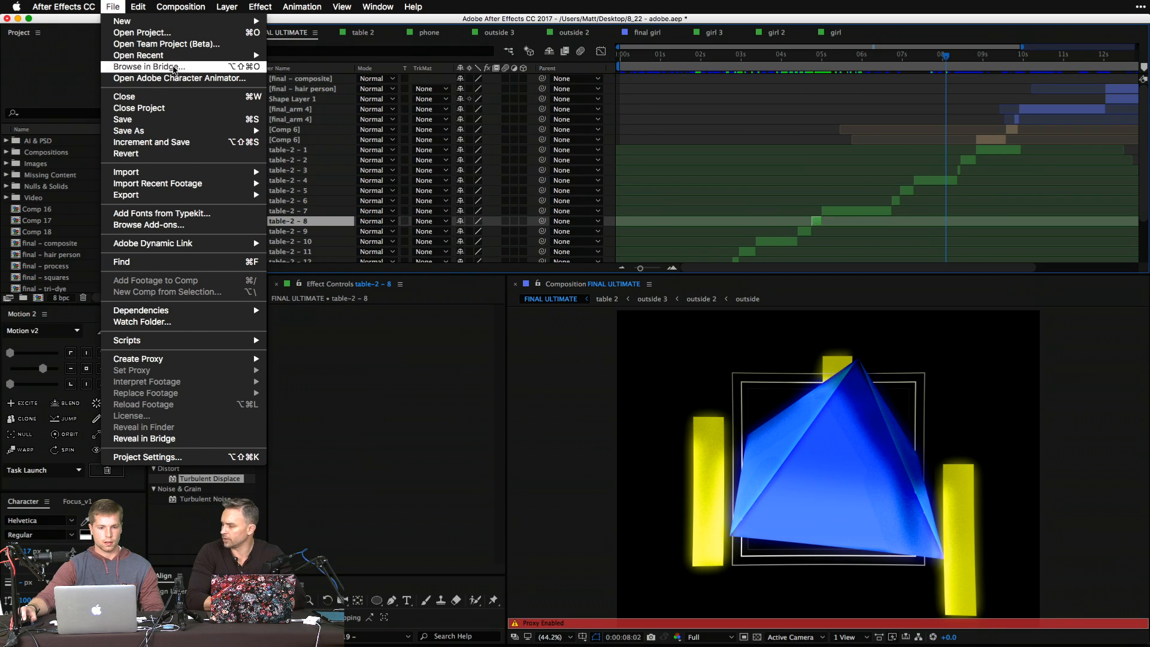
pyautogui.moveTo(210, 55)
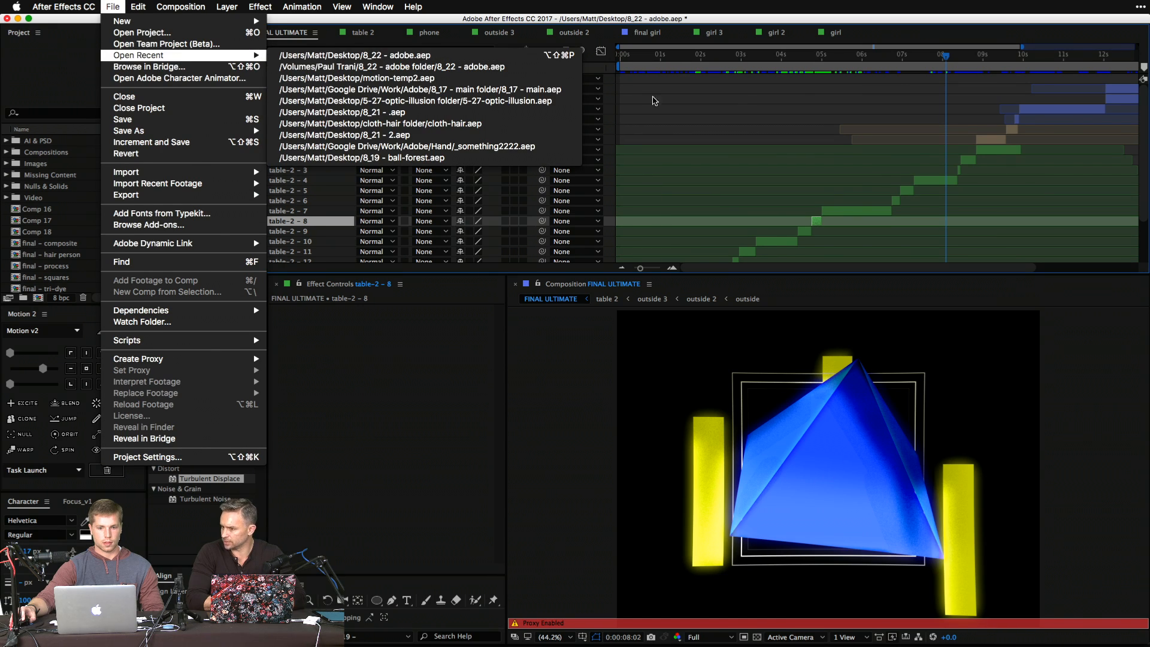
pyautogui.click(653, 111)
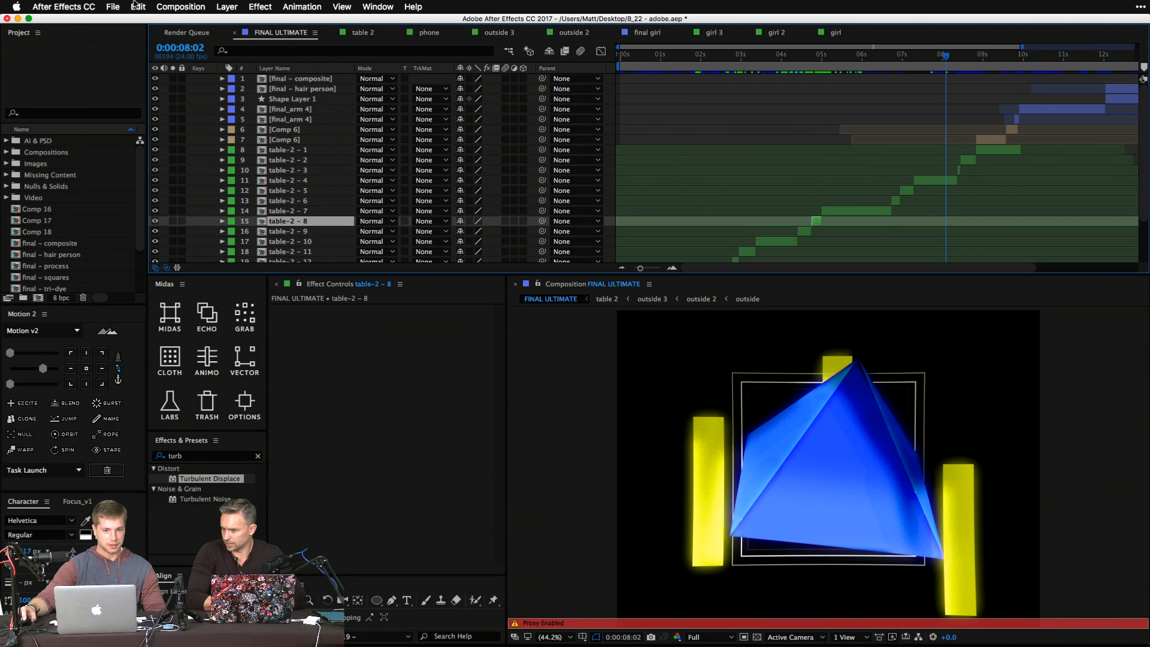
# Start a new empty project, discarding the unsaved changes to the current one.
pyautogui.click(114, 4)
pyautogui.moveTo(138, 23)
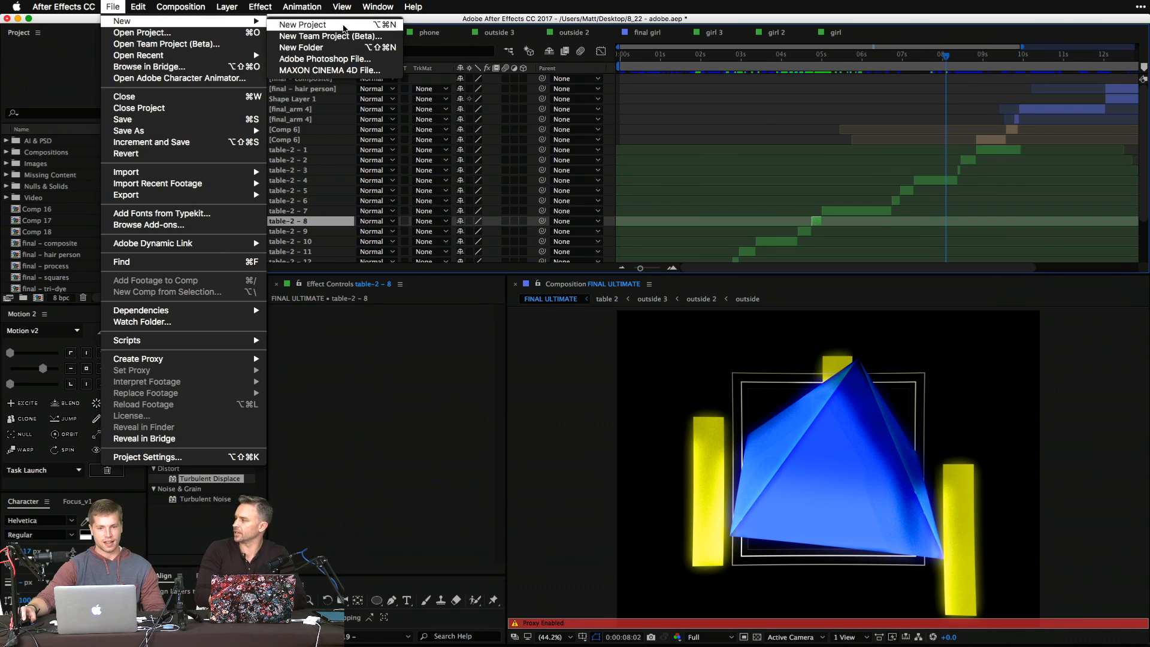
pyautogui.click(343, 27)
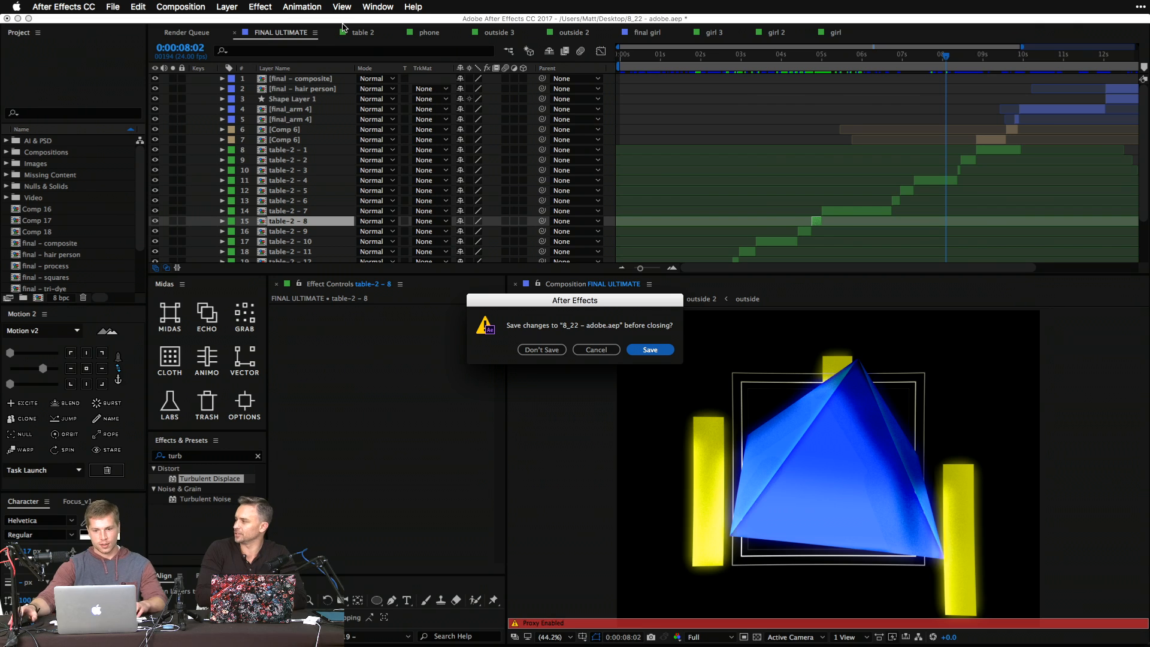
pyautogui.click(541, 350)
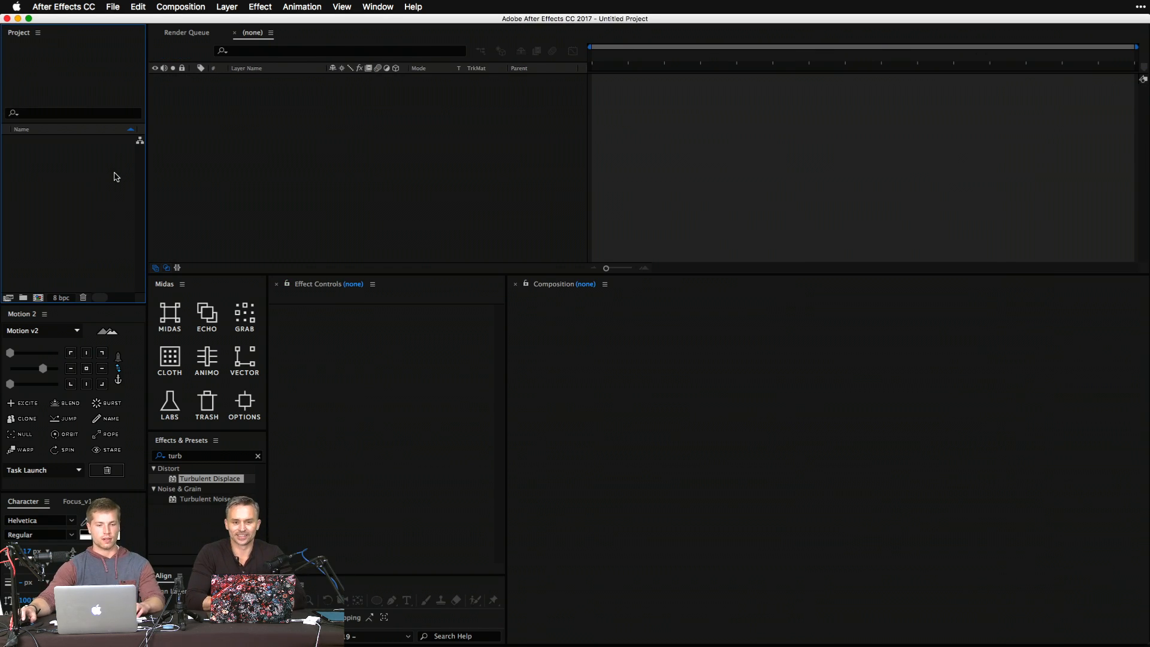
# Import the layered outside artwork as a composition and open it.
pyautogui.doubleClick(52, 178)
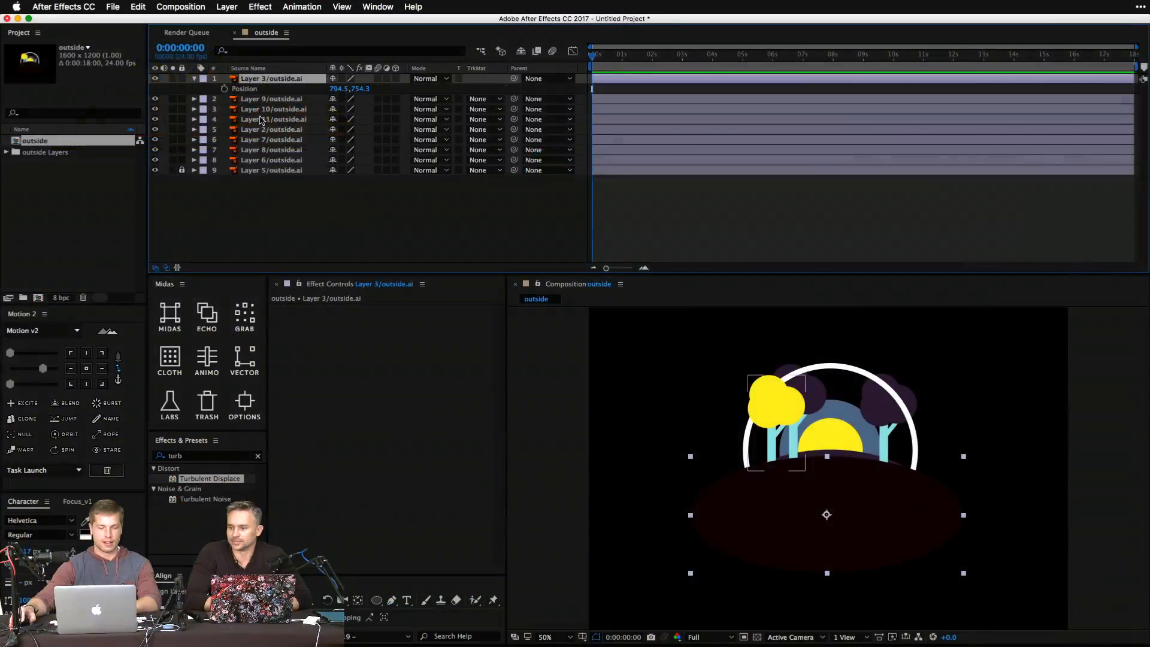
# Select Layer 3 through Layer 6 and apply a Midas Position rig with Layer 3 as the controlling layer.
pyautogui.click(255, 99)
pyautogui.moveTo(251, 88); pyautogui.dragTo(256, 244)
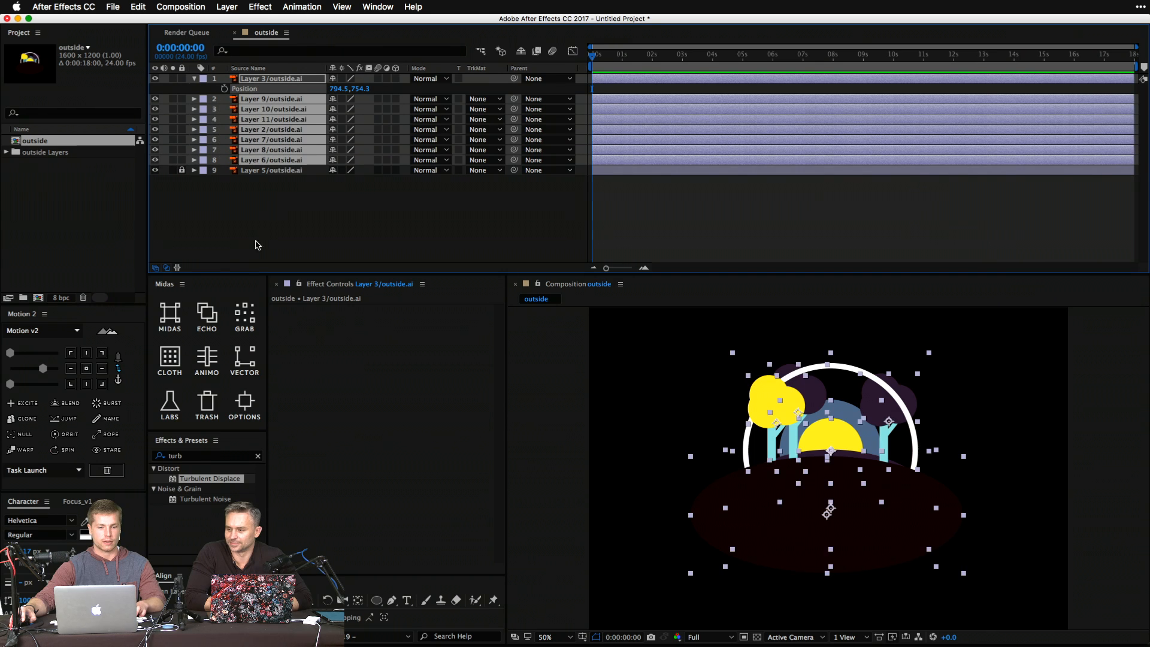
pyautogui.click(177, 314)
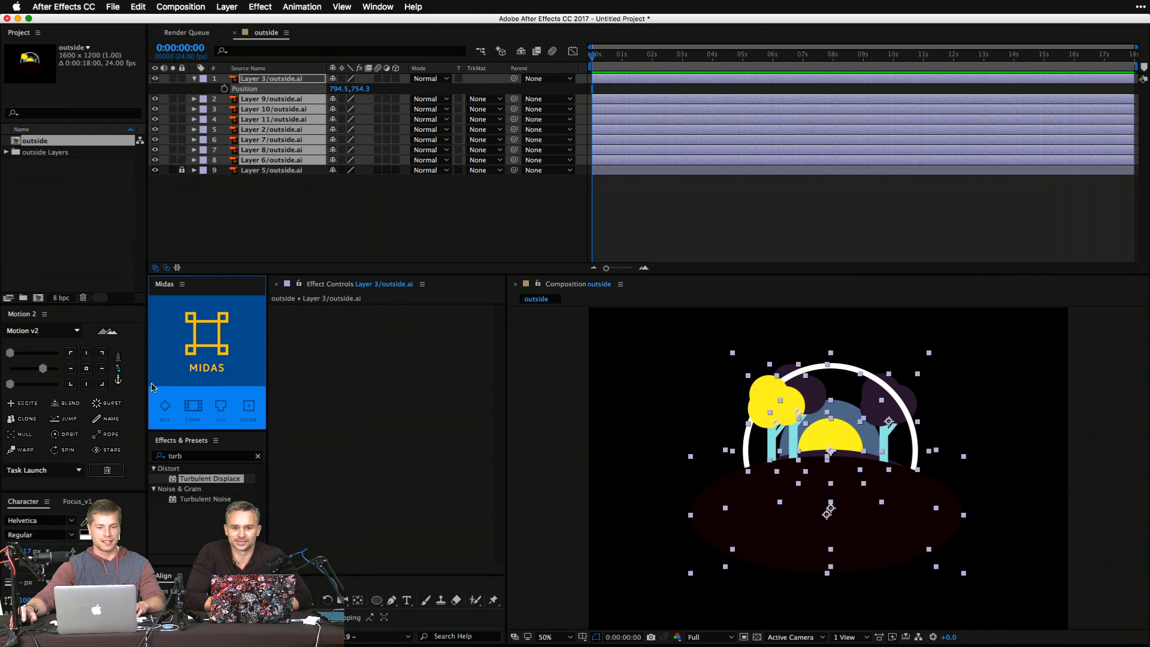
pyautogui.click(165, 412)
pyautogui.click(178, 342)
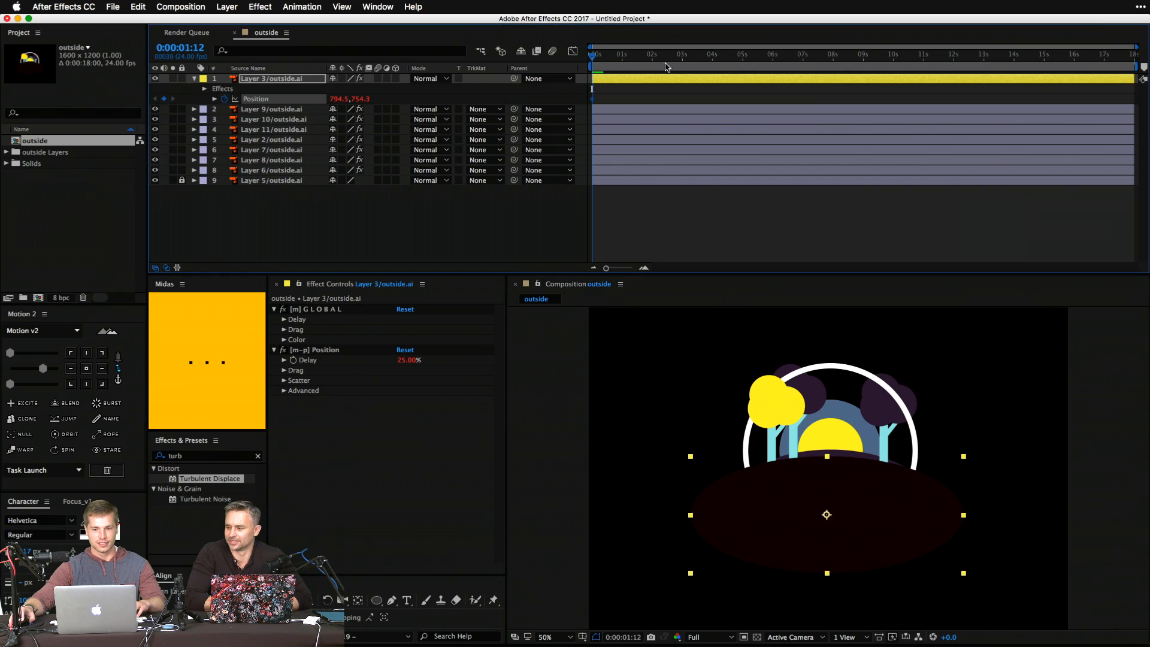
# Animate Layer 3's Position from 794.5, 1258.3 at 0:00:01:03 to 794.5, 754.3 at 0:00:02:02 and preview the rise.
pyautogui.click(667, 66)
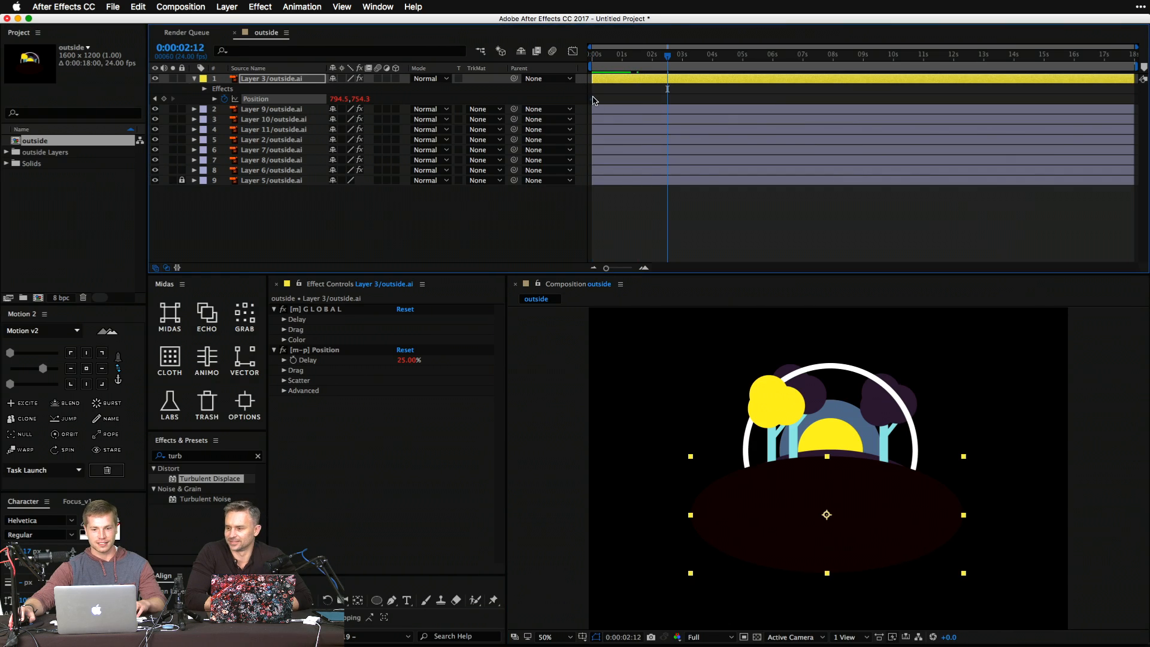
pyautogui.click(626, 55)
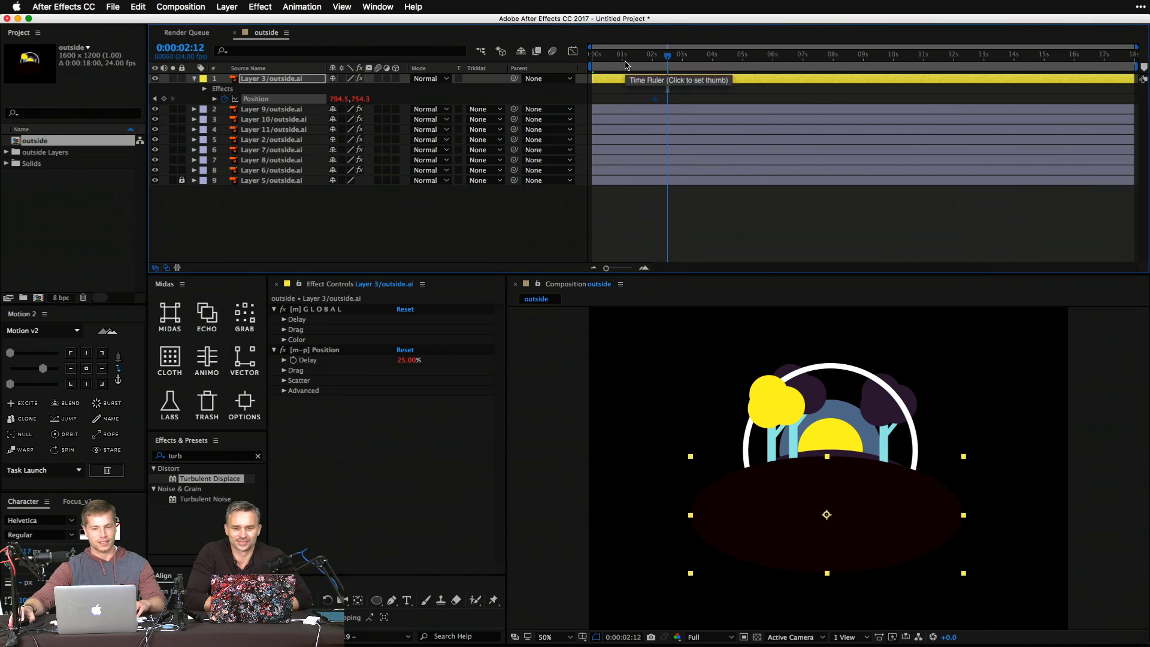
pyautogui.click(483, 249)
pyautogui.moveTo(362, 102); pyautogui.dragTo(618, 144)
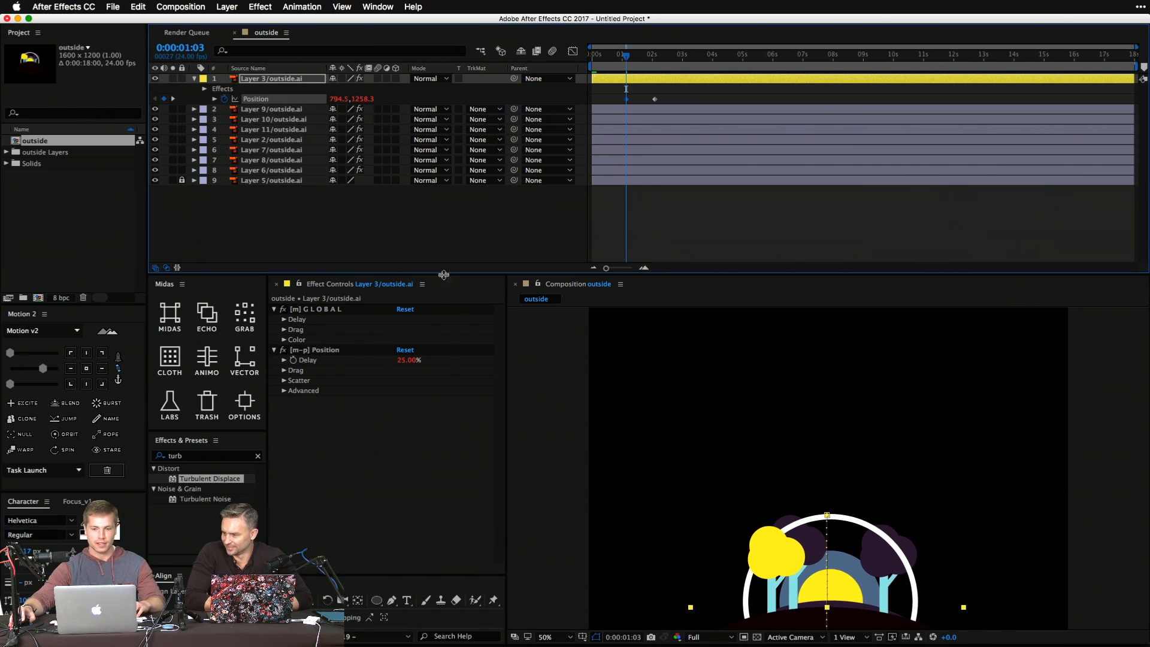
pyautogui.click(424, 239)
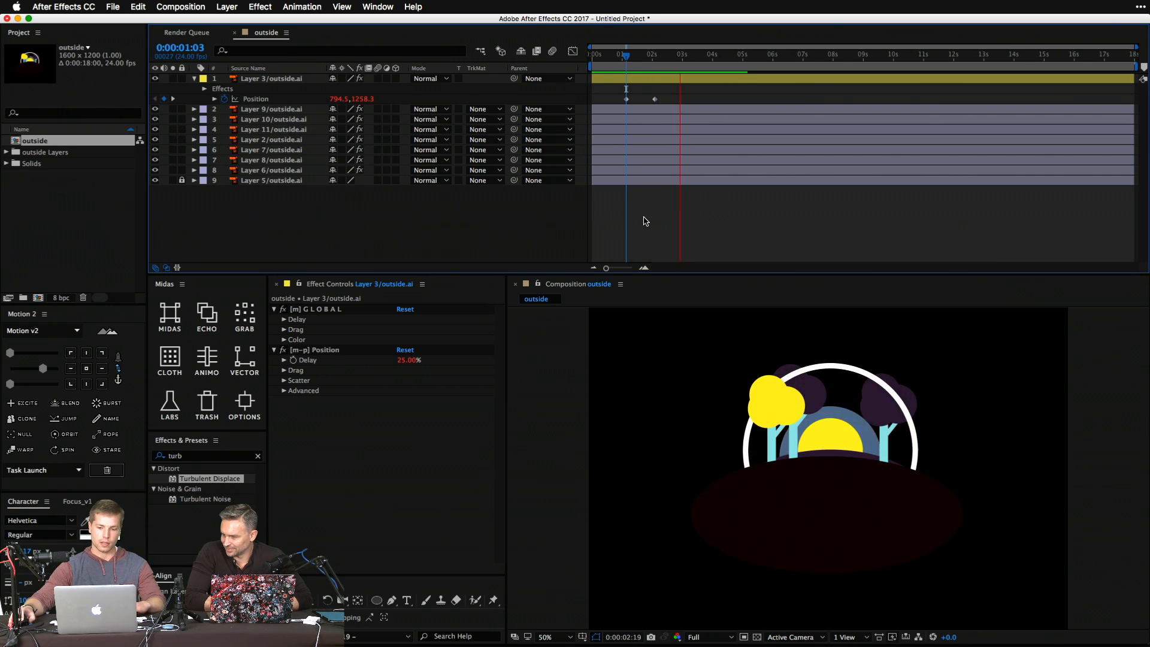
pyautogui.press('space')
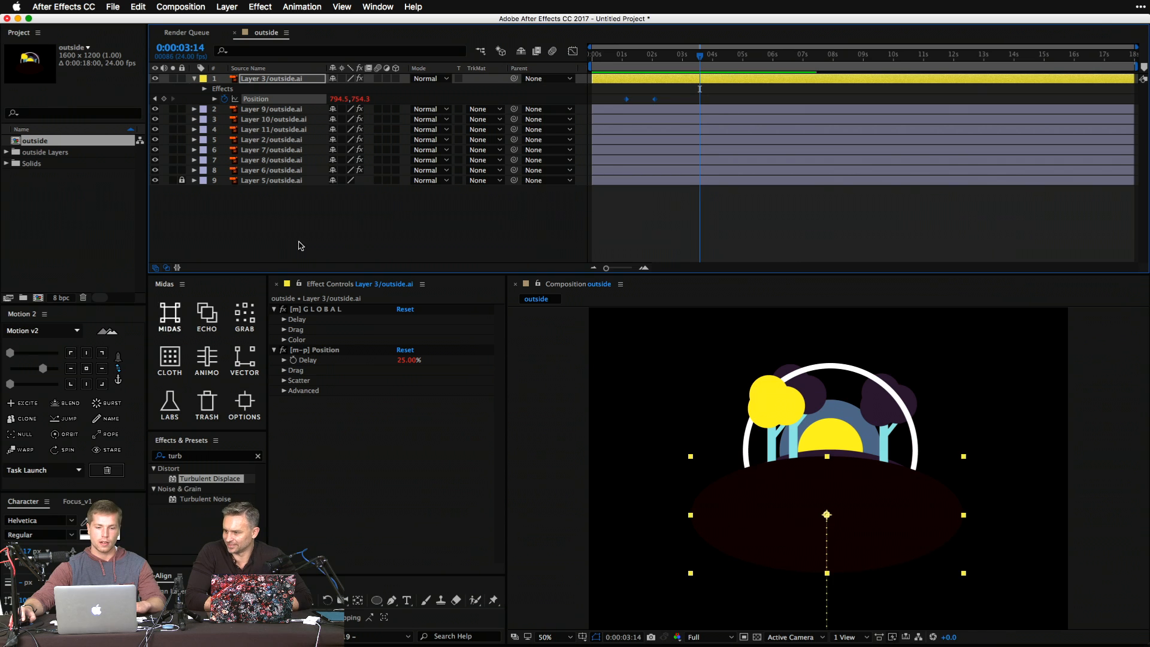
# Ease Layer 3's two Position keyframes in and out with Motion 2 in the Graph Editor and preview the result.
pyautogui.click(573, 51)
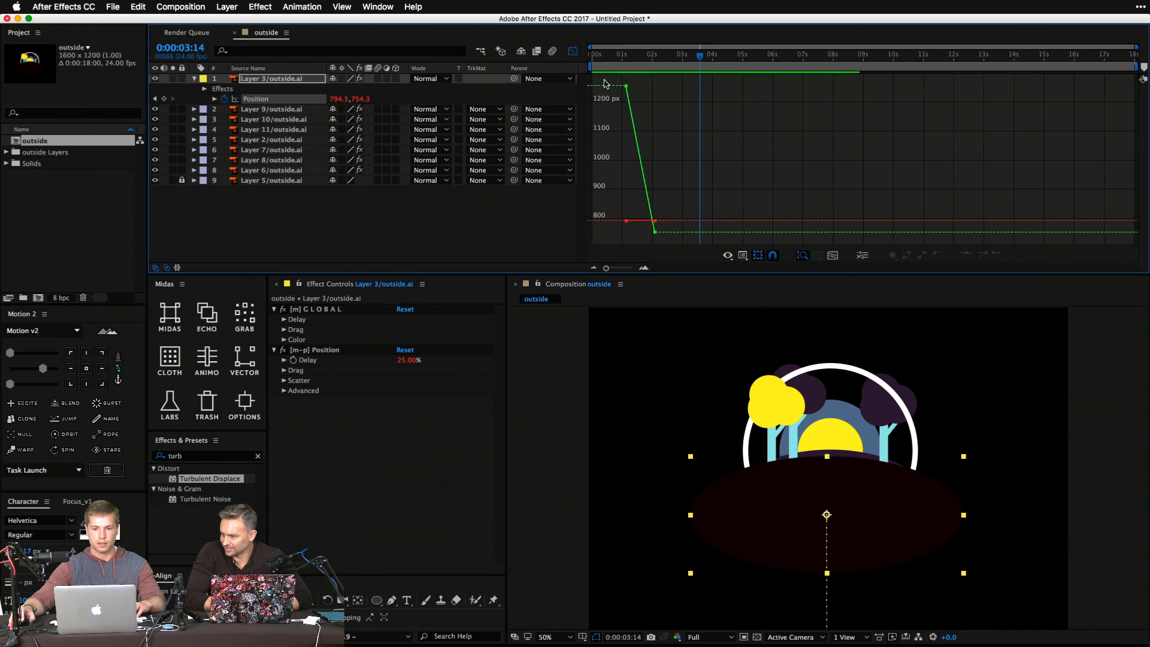
pyautogui.moveTo(605, 84); pyautogui.dragTo(657, 234)
pyautogui.moveTo(656, 233)
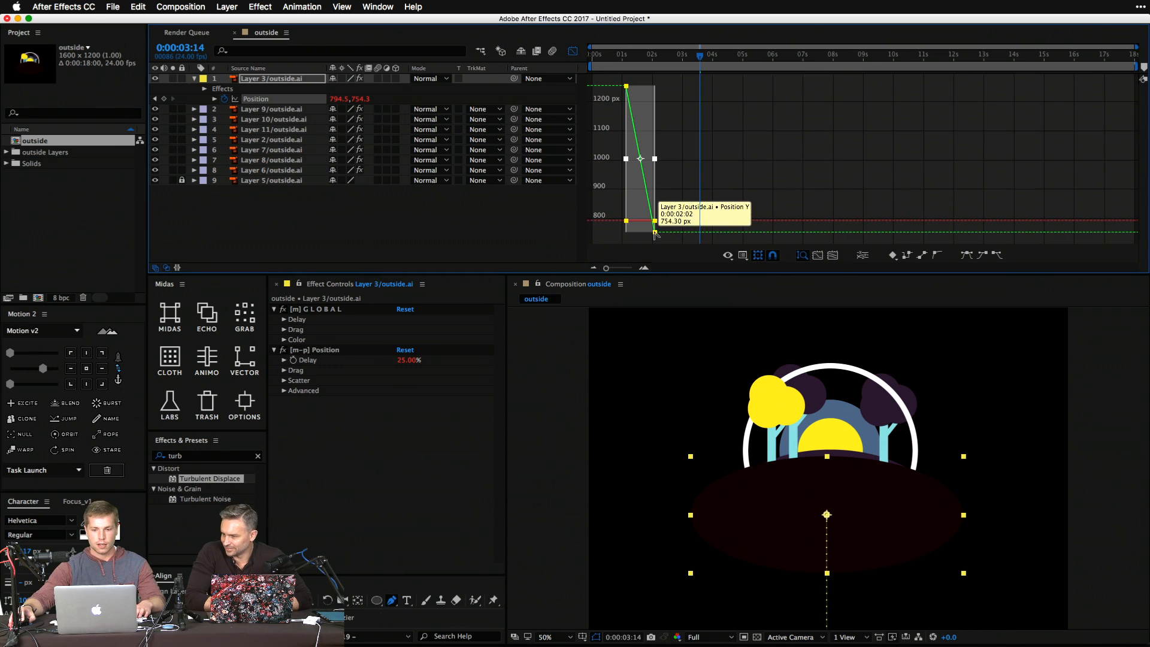
pyautogui.click(86, 368)
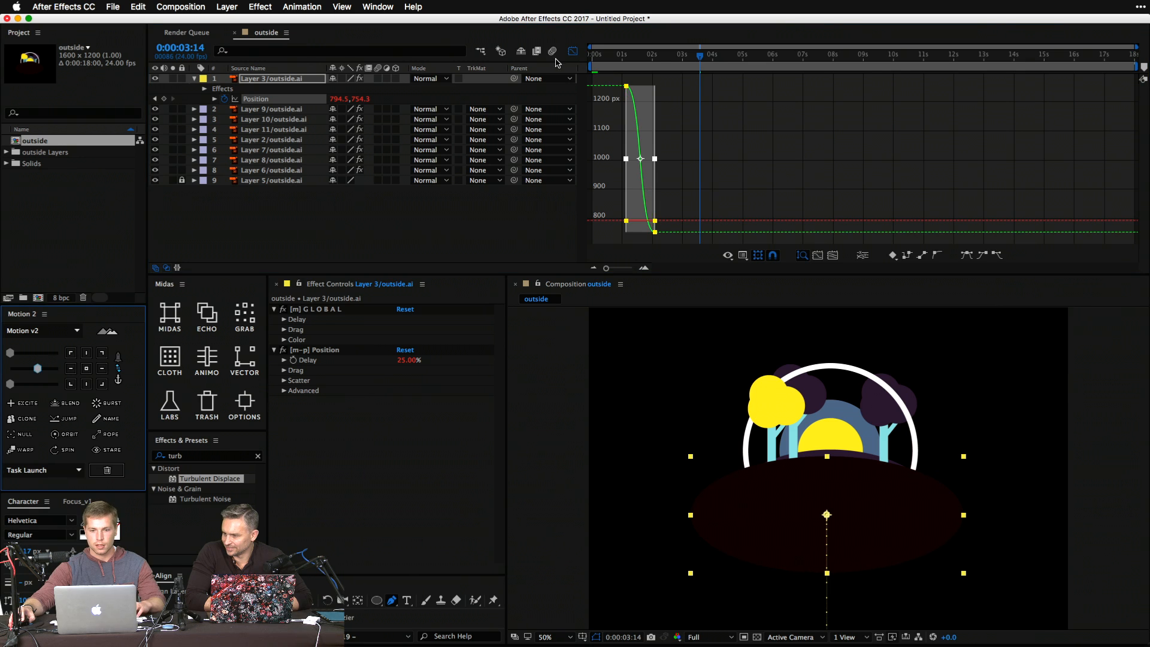
pyautogui.click(573, 51)
pyautogui.press('space')
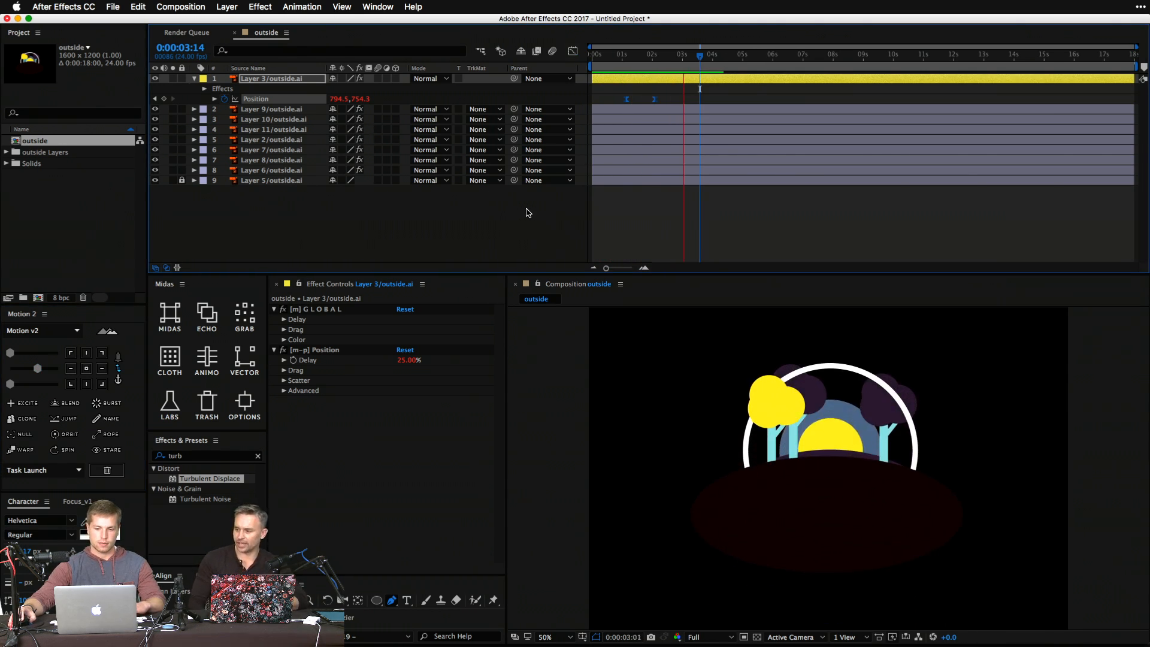
pyautogui.click(436, 249)
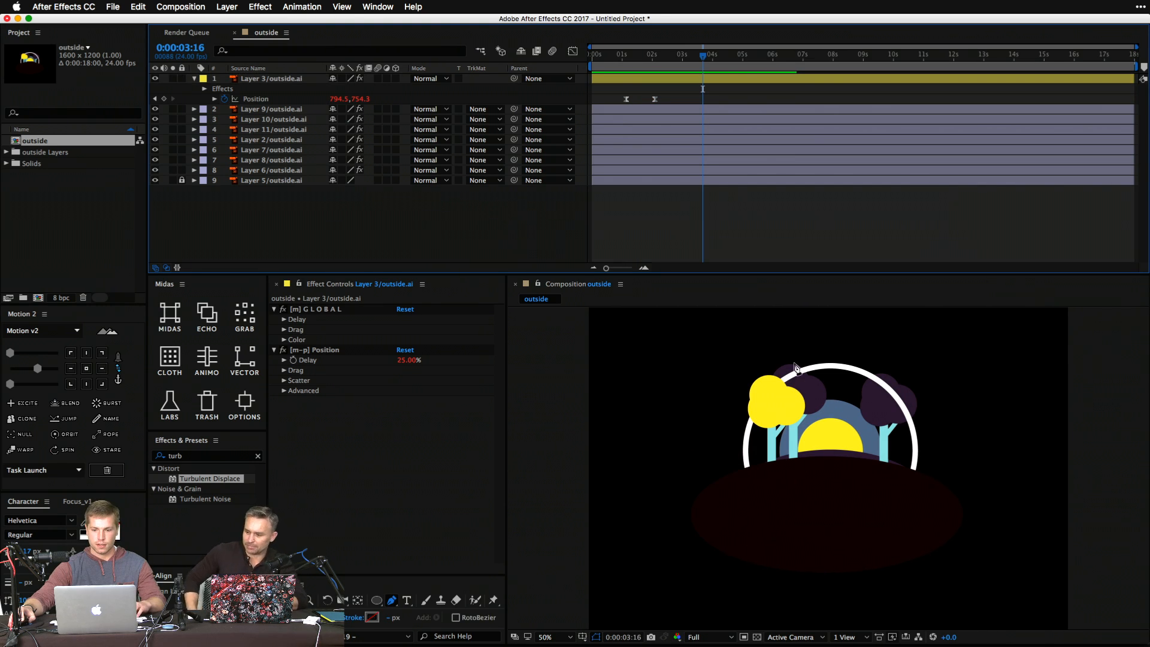
# Hide the black foreground hill on Layer 3 and the white ring on Layer 10.
pyautogui.click(802, 400)
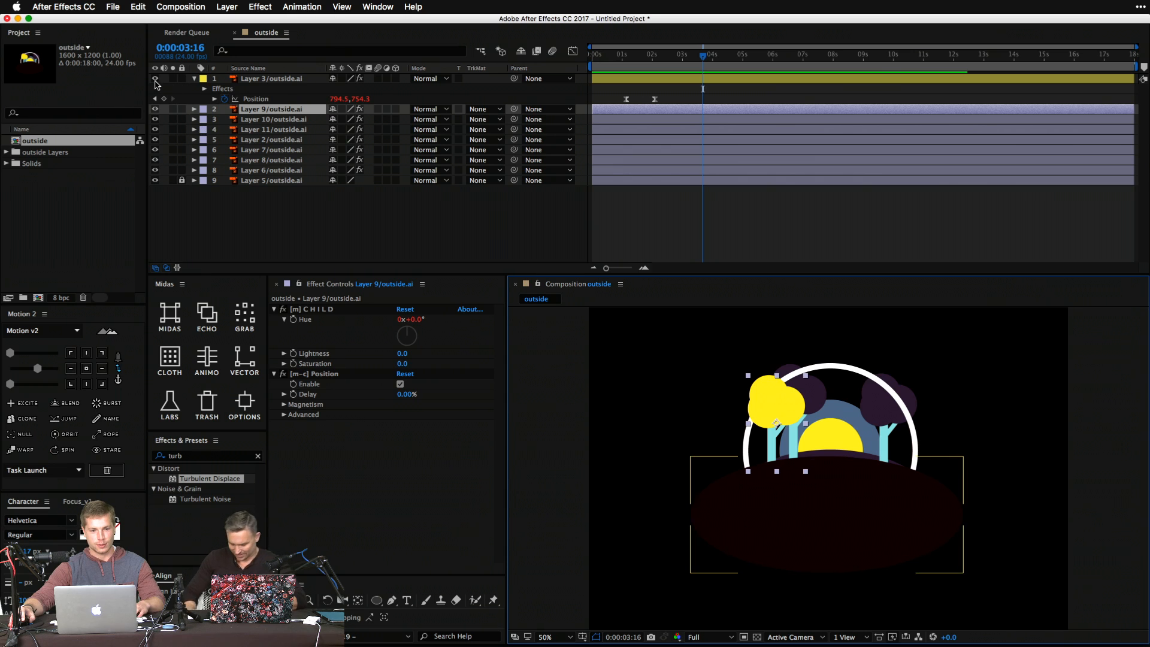
pyautogui.click(156, 80)
pyautogui.click(745, 450)
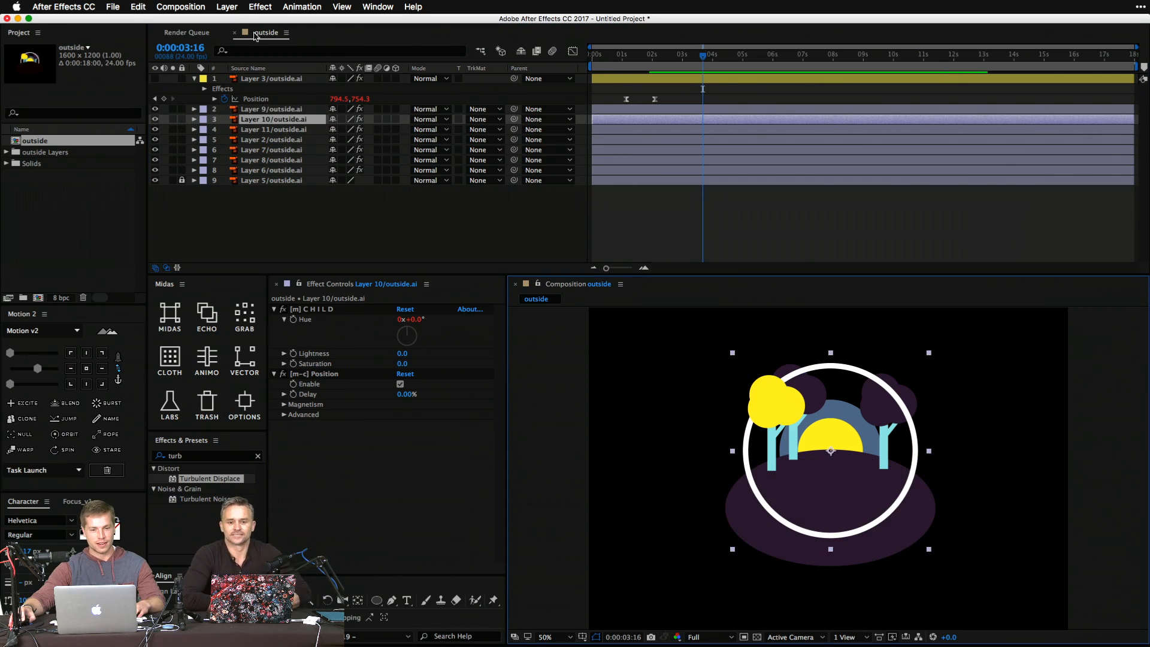
pyautogui.click(155, 119)
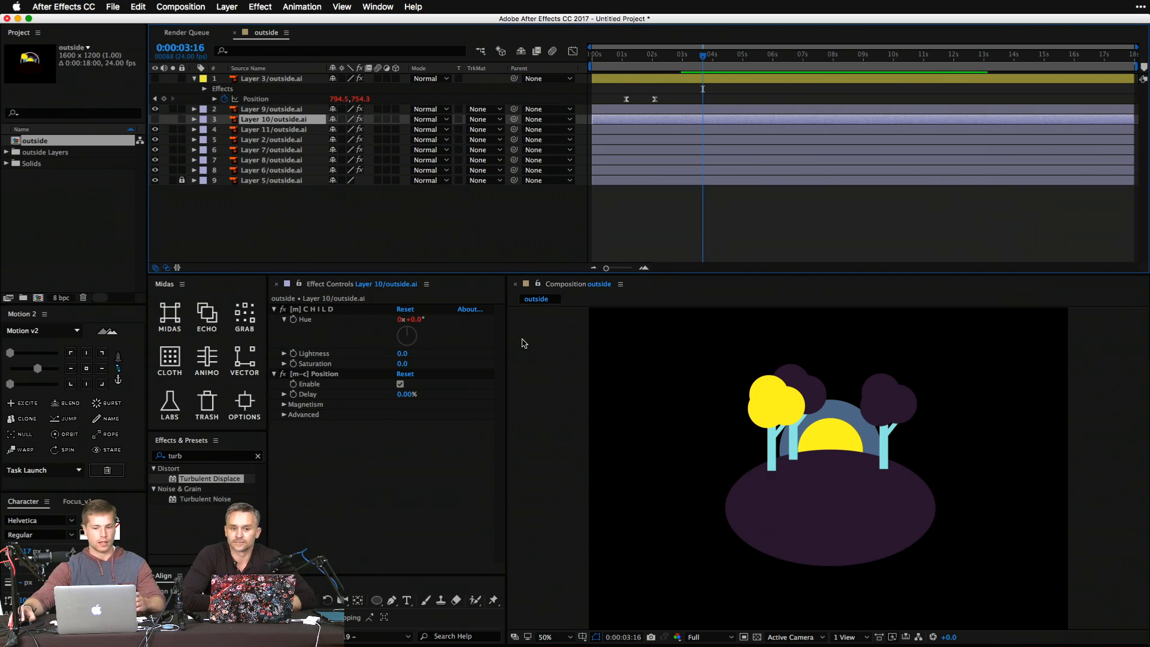
# Try to move the yellow tree's anchor point on Layer 9 with the Pan Behind tool.
pyautogui.click(779, 404)
pyautogui.click(887, 400)
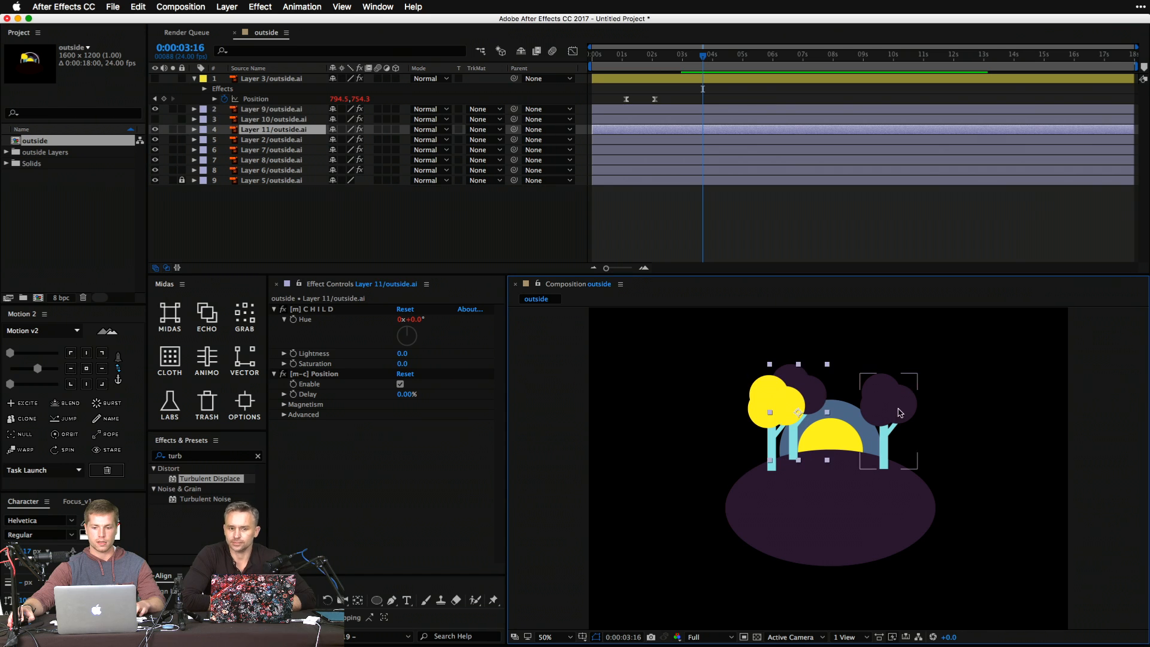
pyautogui.click(778, 446)
pyautogui.click(773, 407)
pyautogui.press('y')
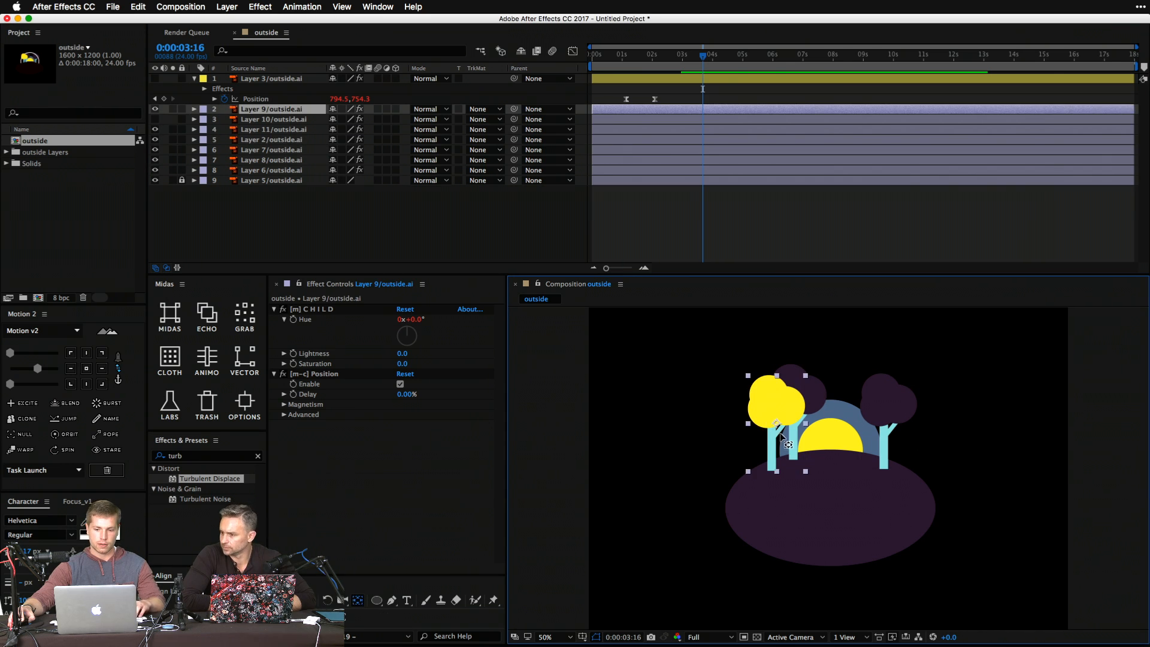
pyautogui.moveTo(782, 437)
pyautogui.mouseDown()
pyautogui.moveTo(773, 467)
pyautogui.moveTo(776, 432)
pyautogui.mouseUp()
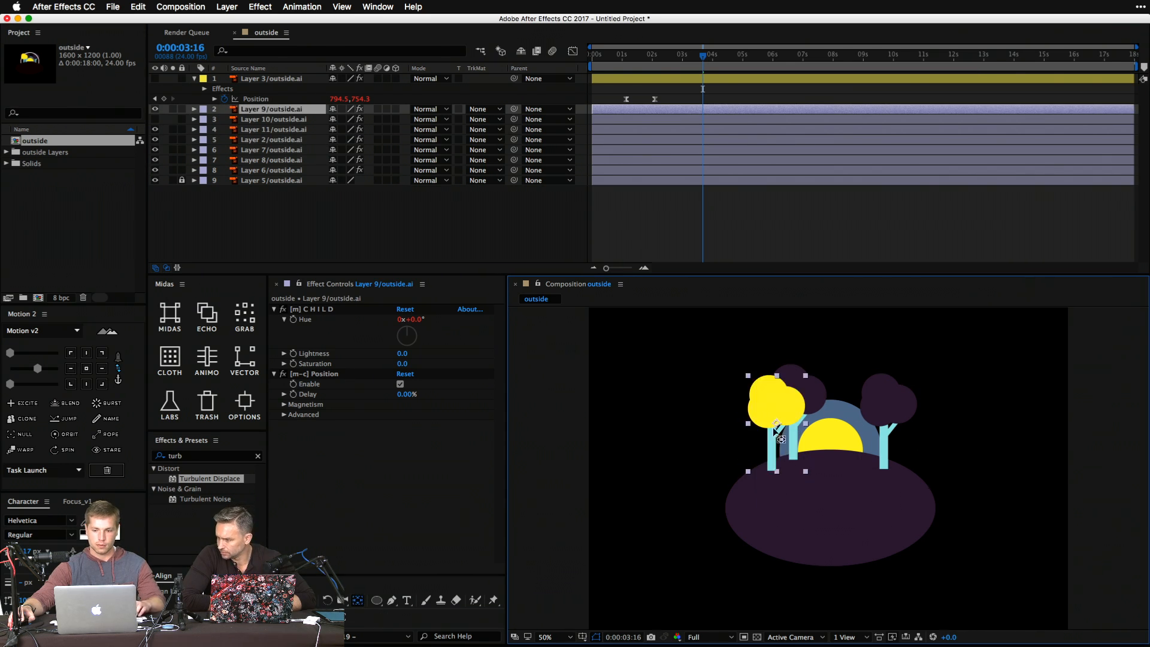
# Undo the layer hiding, easing, Position keyframes and Midas rig, back to the unrigged layers.
pyautogui.press('pageup')
pyautogui.press('pageup')
pyautogui.hotkey('ctrl', 'Up')
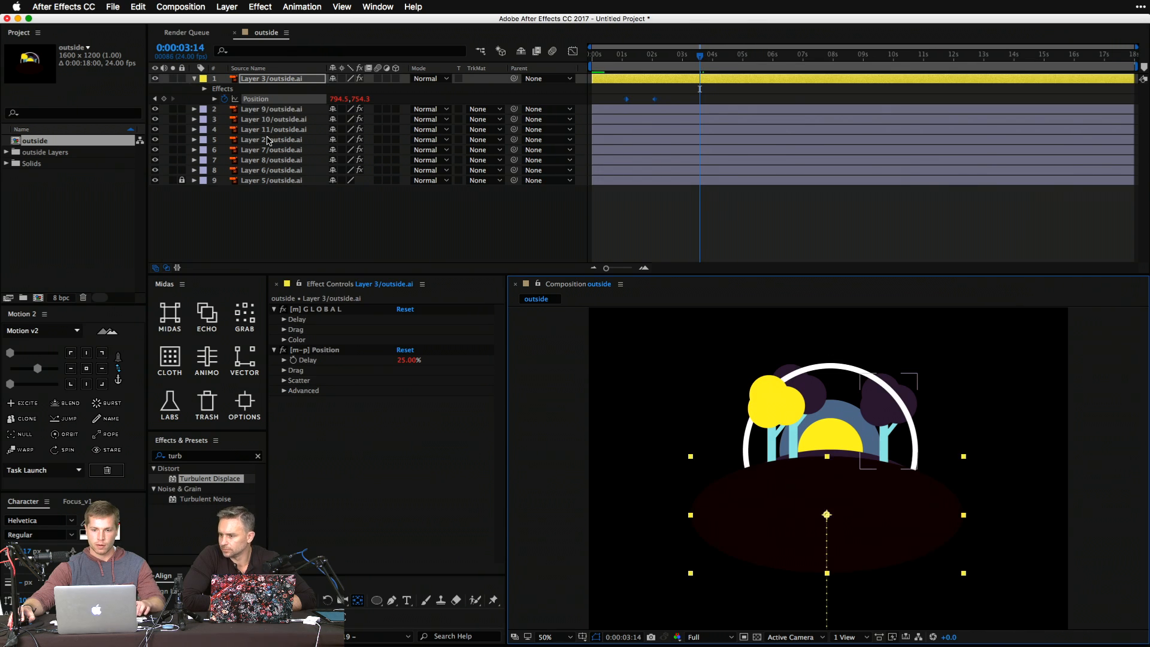
pyautogui.press('super+z')
pyautogui.press('super+z')
pyautogui.press('super+z')
pyautogui.press('super+z')
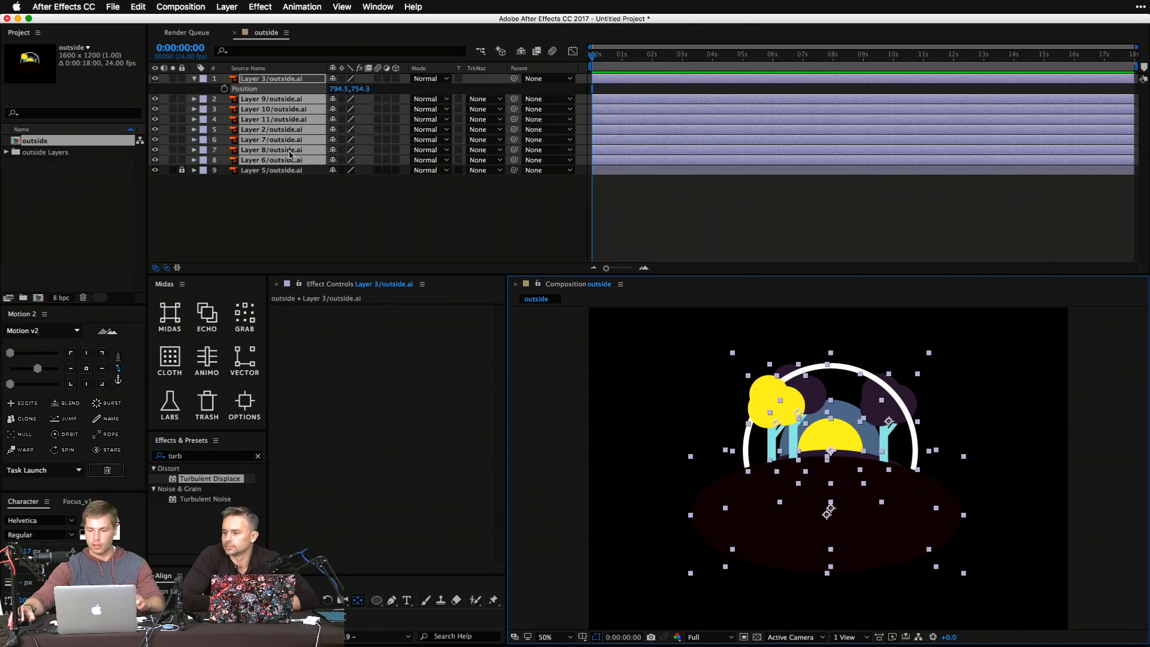
# Hide Layer 3 and move the yellow tree's anchor point on Layer 9 to the base of its trunk.
pyautogui.click(421, 180)
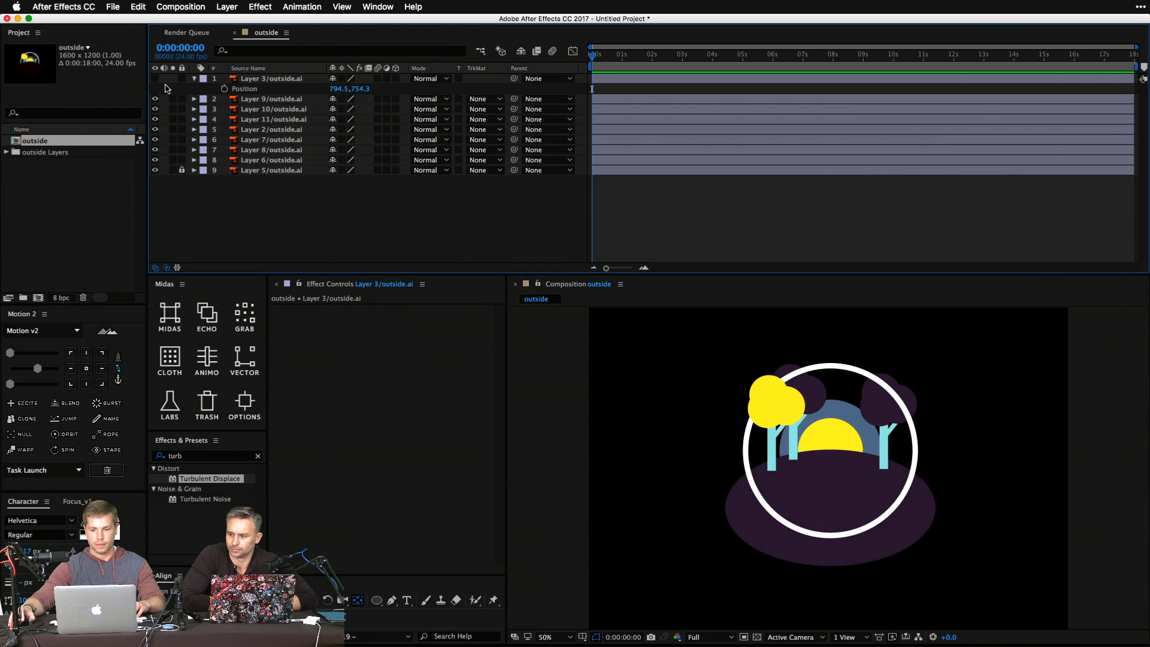
pyautogui.click(786, 408)
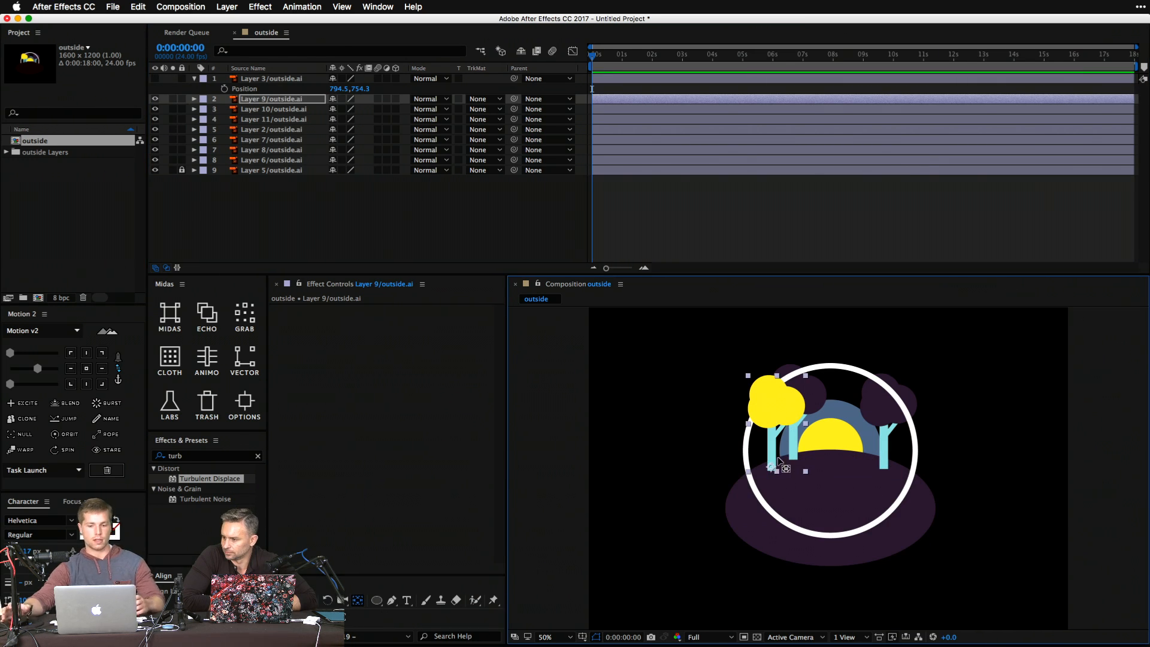
# Test the yellow tree's rotation about its trunk base, then restore its original angle.
pyautogui.press('w')
pyautogui.moveTo(746, 459); pyautogui.dragTo(770, 383)
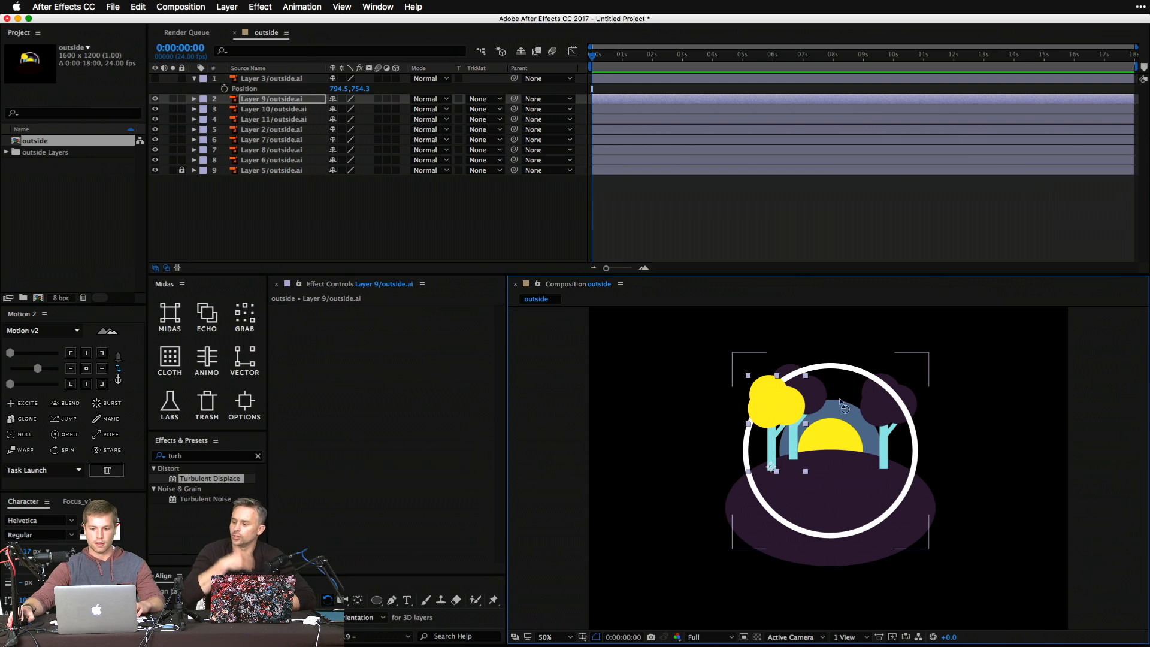
pyautogui.press('v')
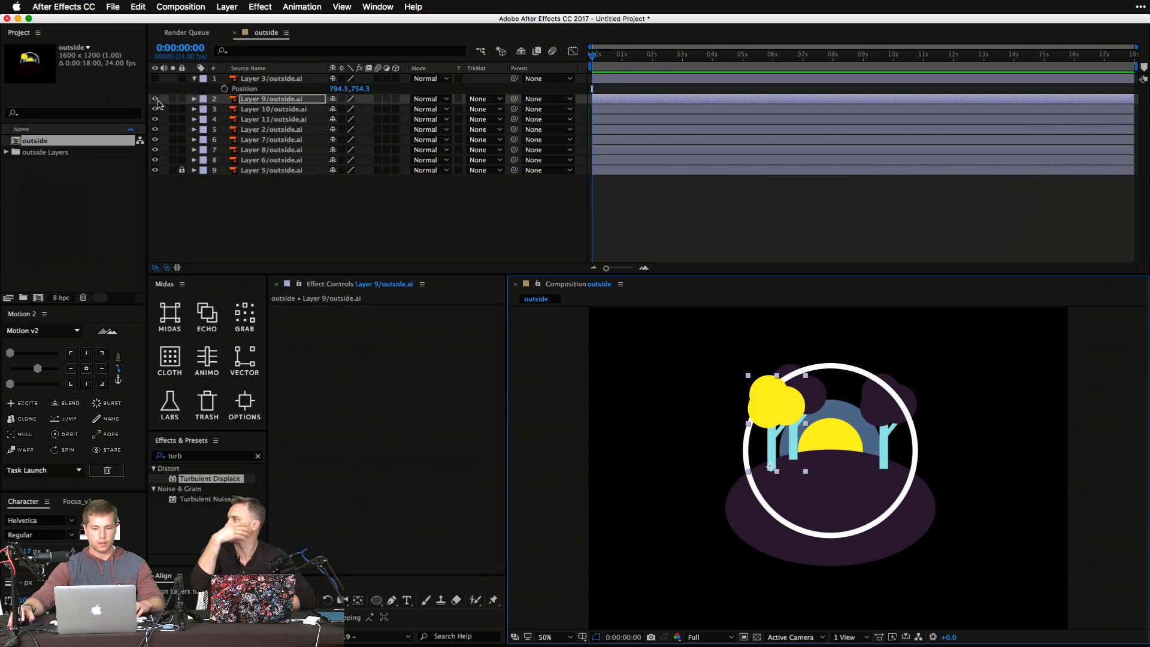
# Hide the white ring on Layer 10 and move the anchor points of both dark trees to their trunk bases.
pyautogui.click(156, 109)
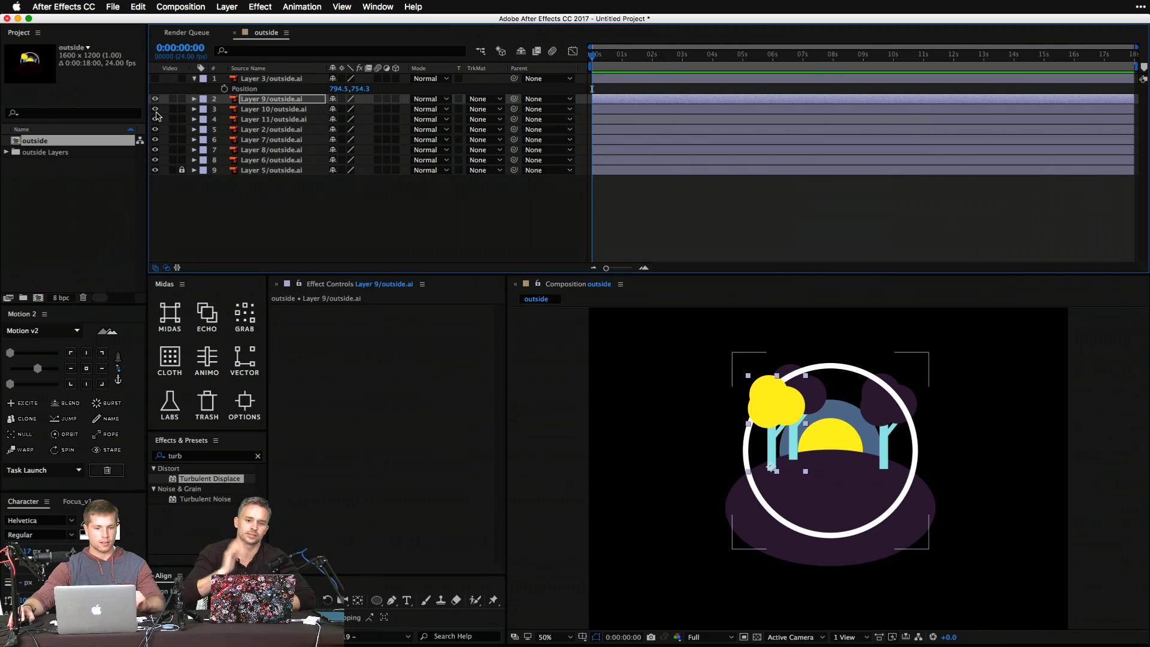
pyautogui.click(811, 372)
pyautogui.press('y')
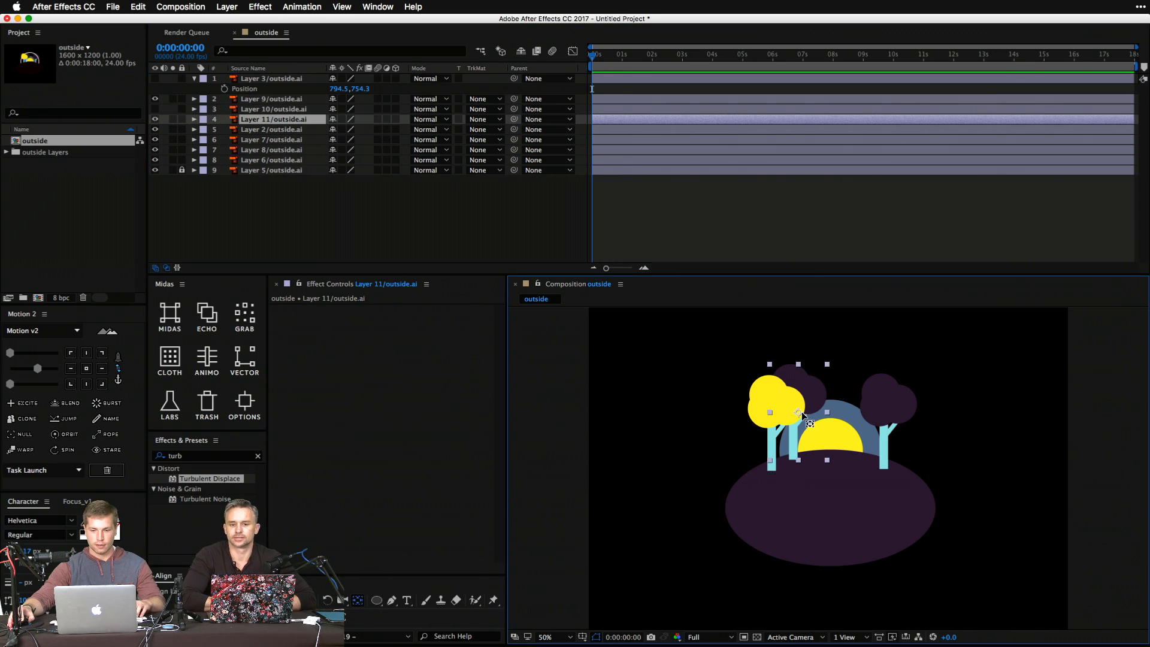
pyautogui.click(889, 423)
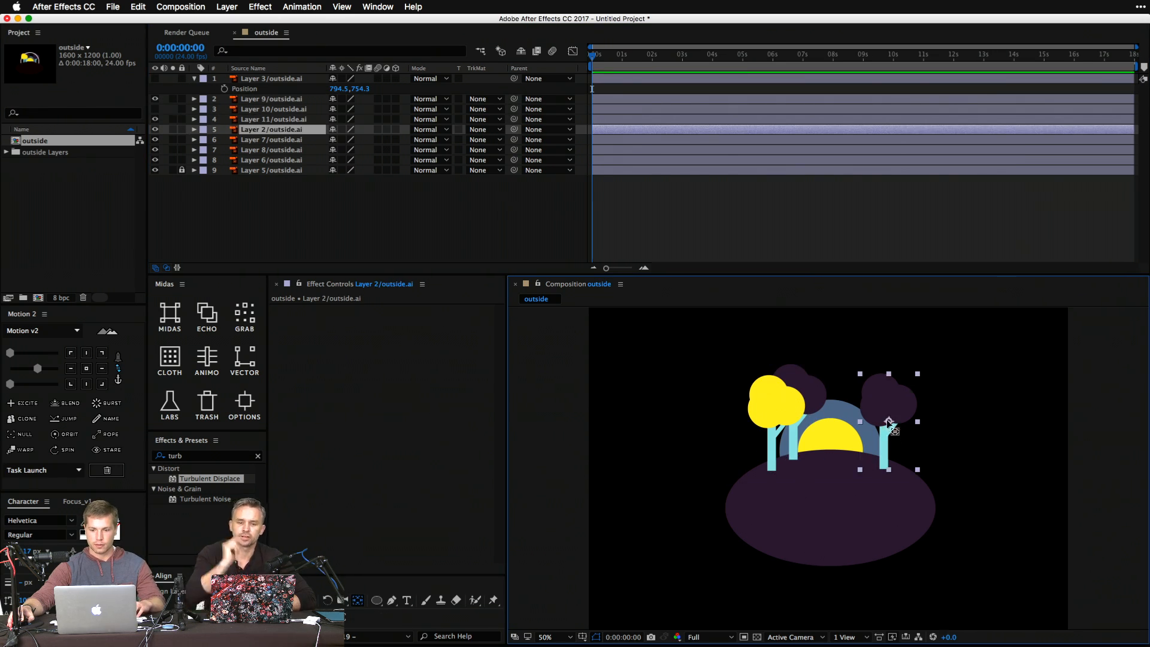
pyautogui.moveTo(888, 423); pyautogui.dragTo(885, 470)
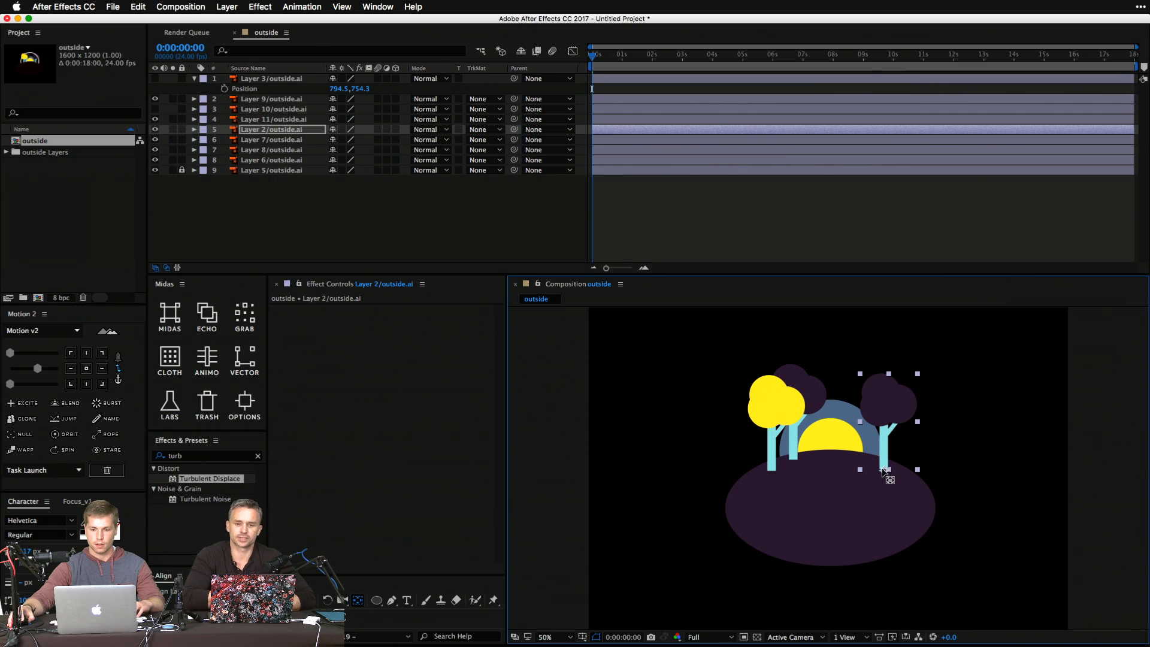
pyautogui.click(807, 377)
pyautogui.click(825, 392)
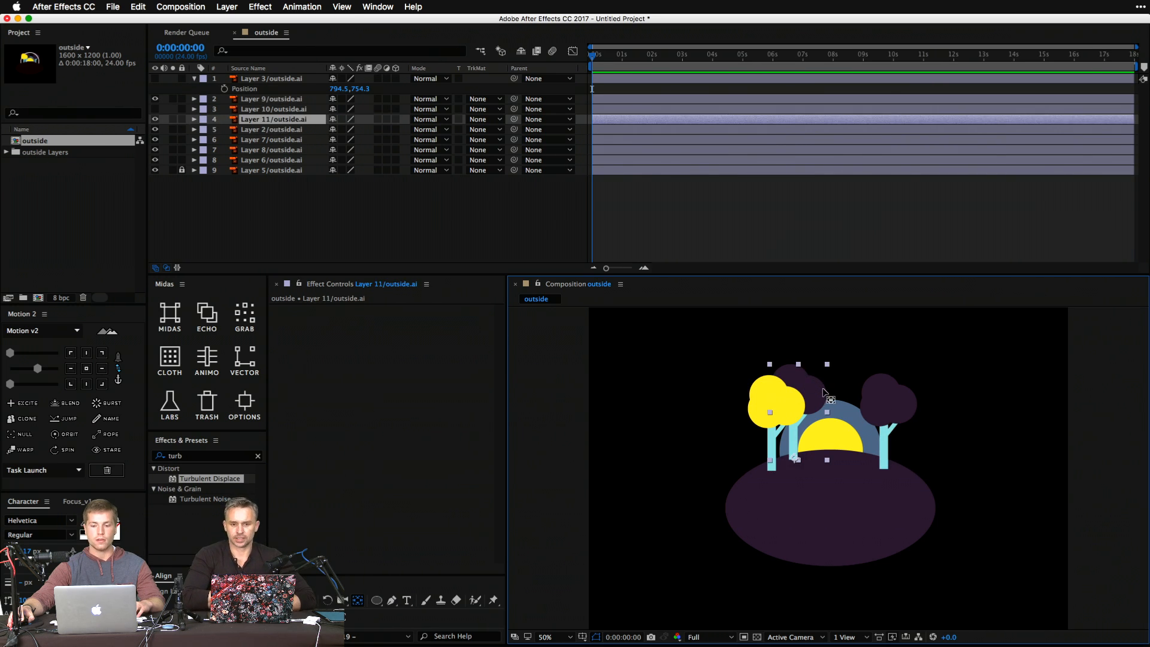
# Move the anchor point of the blue circle on Layer 6 slightly down and left into the hill, then hide that layer.
pyautogui.press('v')
pyautogui.click(871, 341)
pyautogui.click(845, 412)
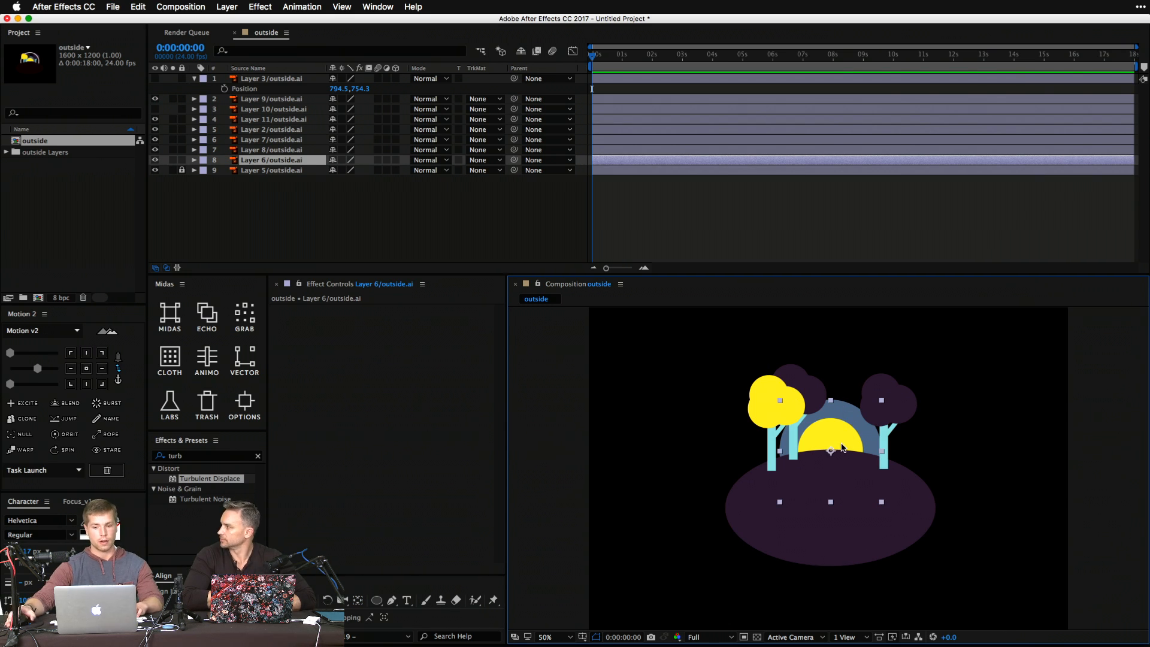
pyautogui.press('y')
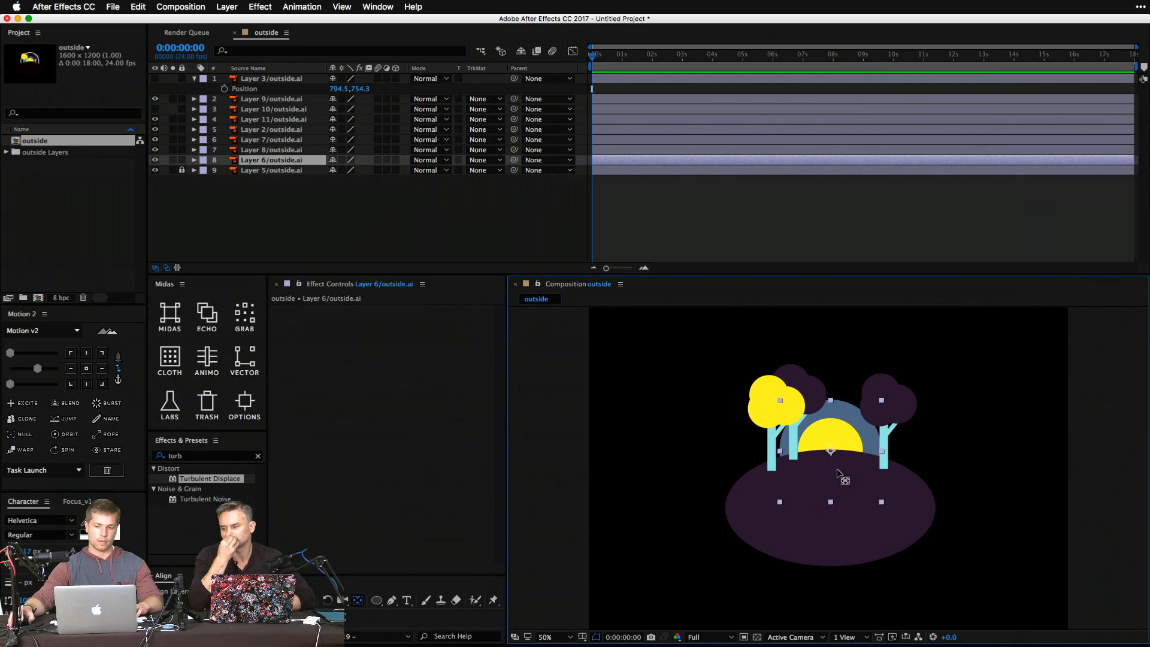
pyautogui.moveTo(831, 451); pyautogui.dragTo(818, 468)
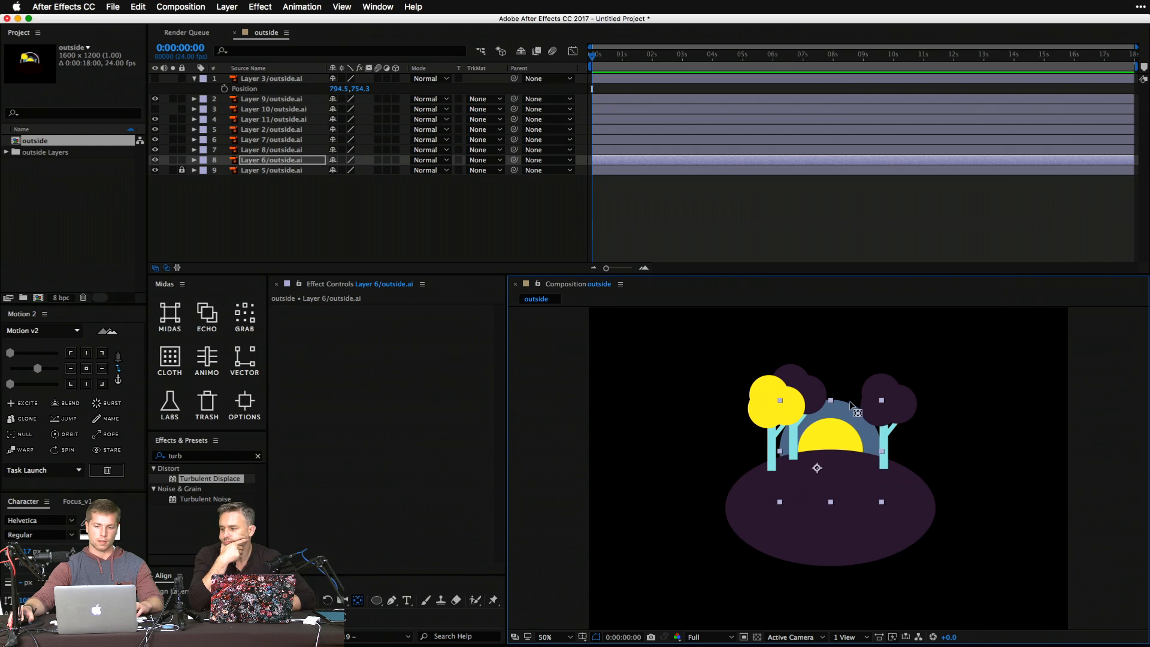
pyautogui.click(154, 159)
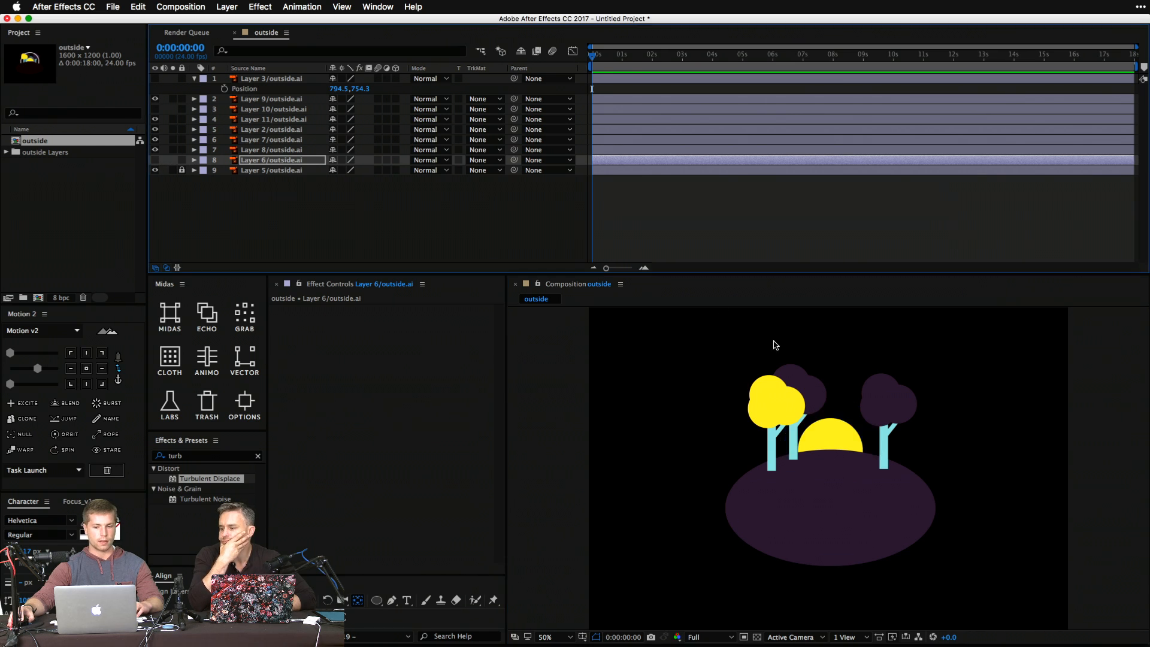
# Move the yellow sun's anchor point on Layer 8 slightly up and right, and make Layer 6 visible again.
pyautogui.click(841, 436)
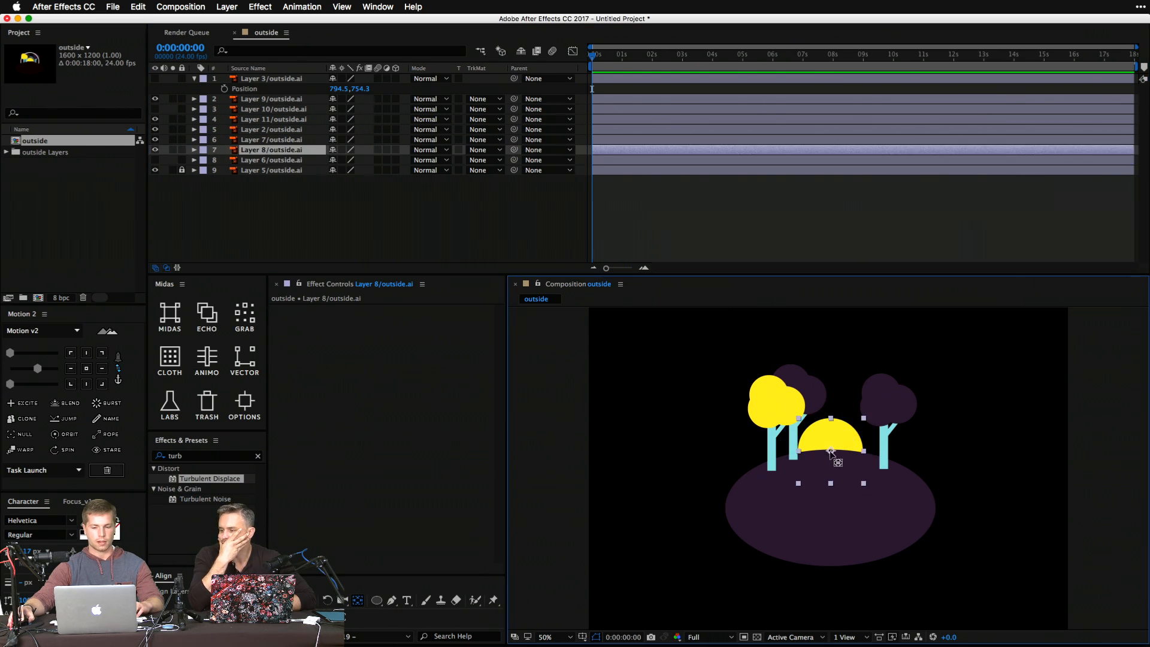
pyautogui.moveTo(831, 451); pyautogui.dragTo(845, 444)
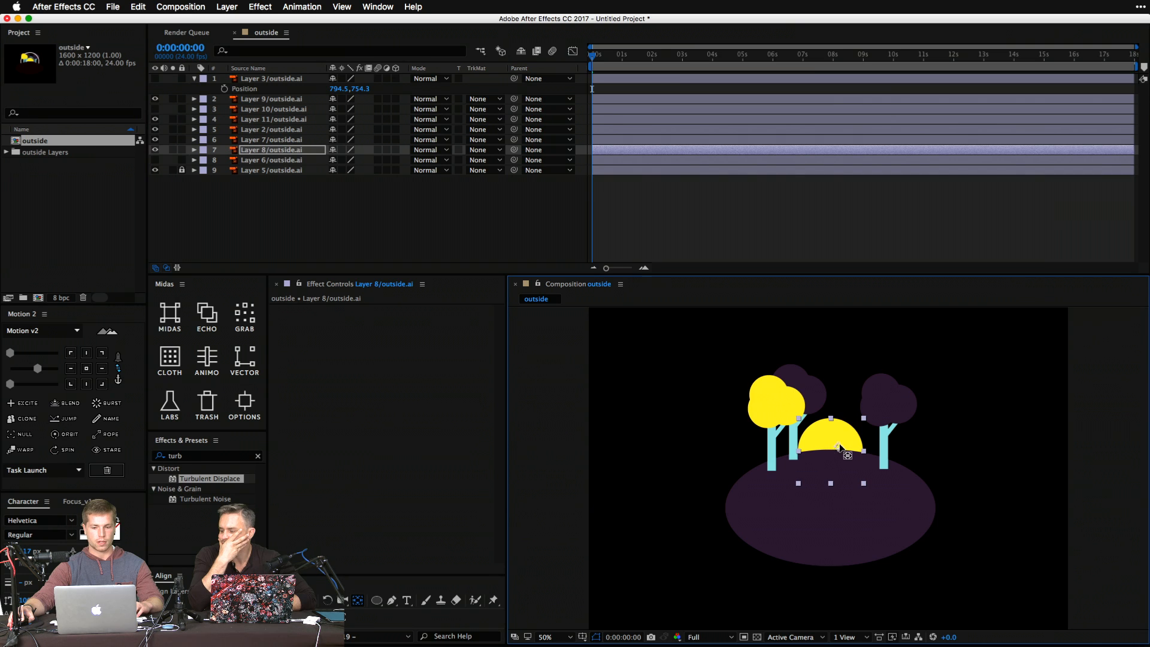
pyautogui.click(155, 160)
# Test the rotation of the blue circle on Layer 6 about its offset anchor point, leaving its original angle.
pyautogui.click(749, 340)
pyautogui.click(855, 419)
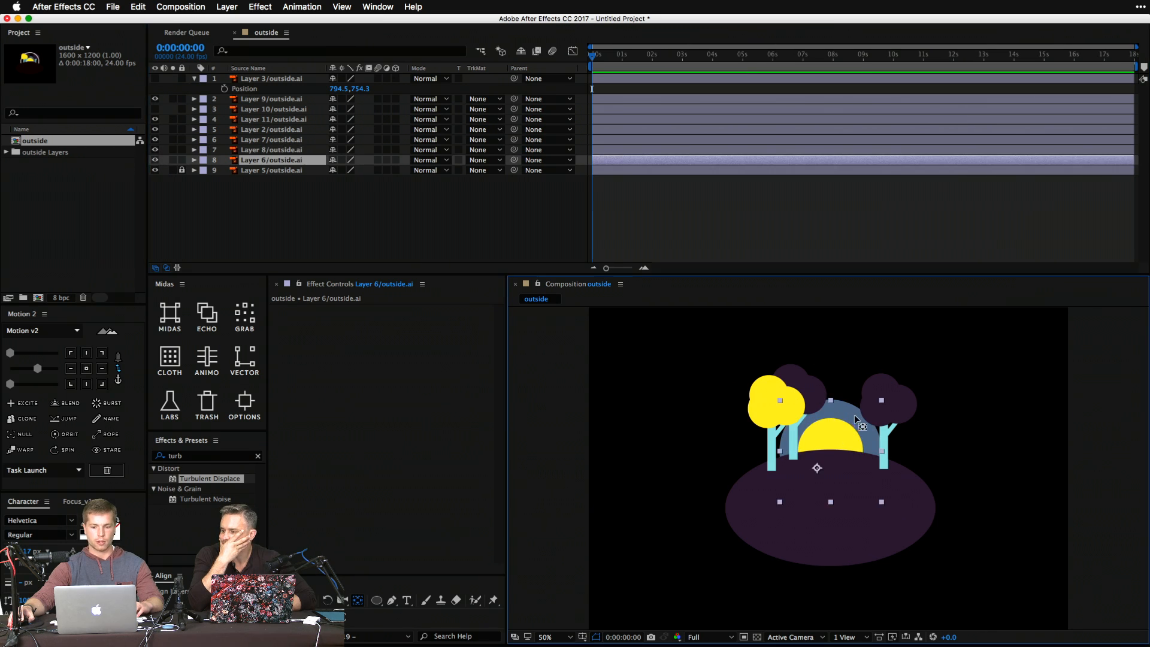
pyautogui.press('w')
pyautogui.moveTo(839, 426); pyautogui.dragTo(782, 410)
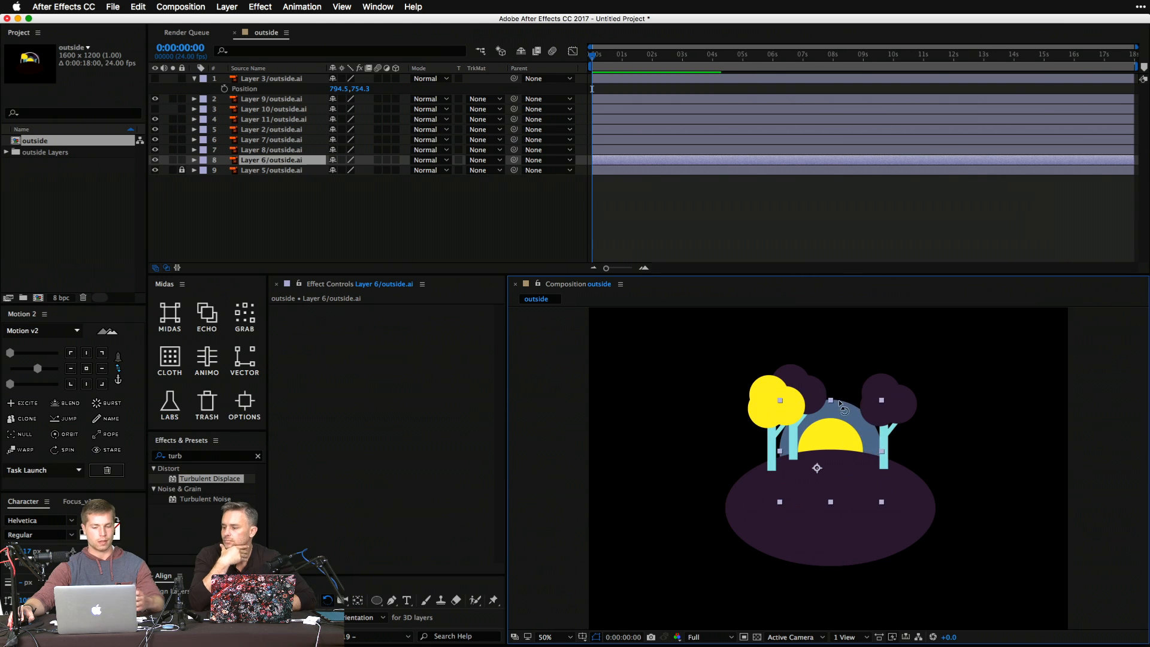
pyautogui.press('v')
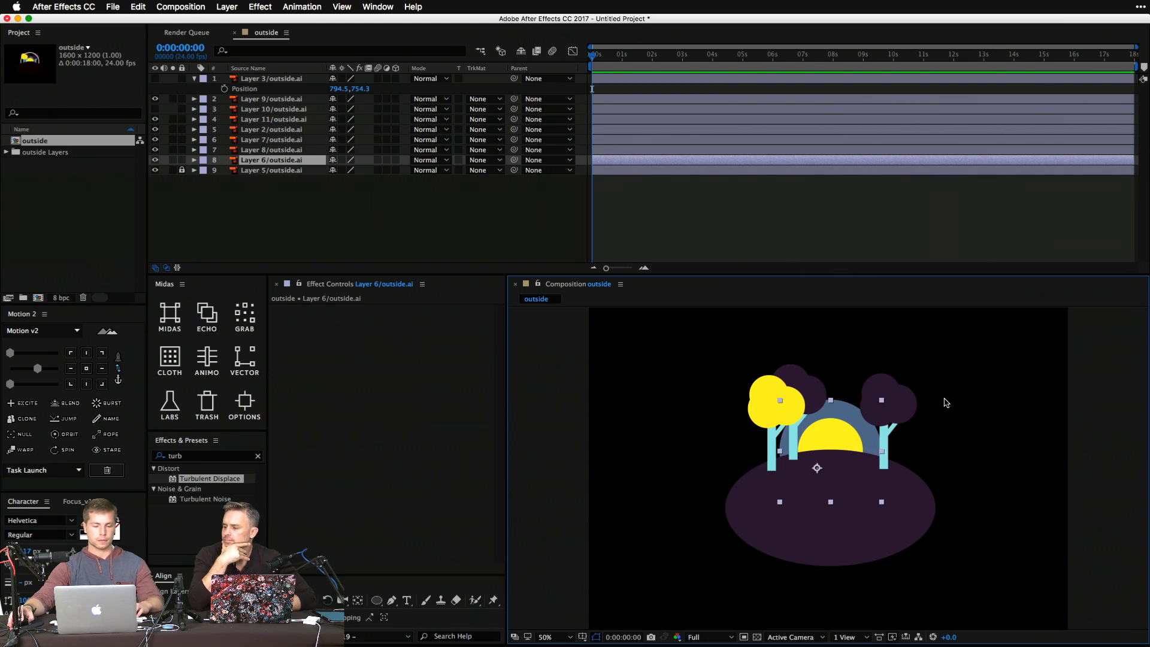
pyautogui.click(935, 416)
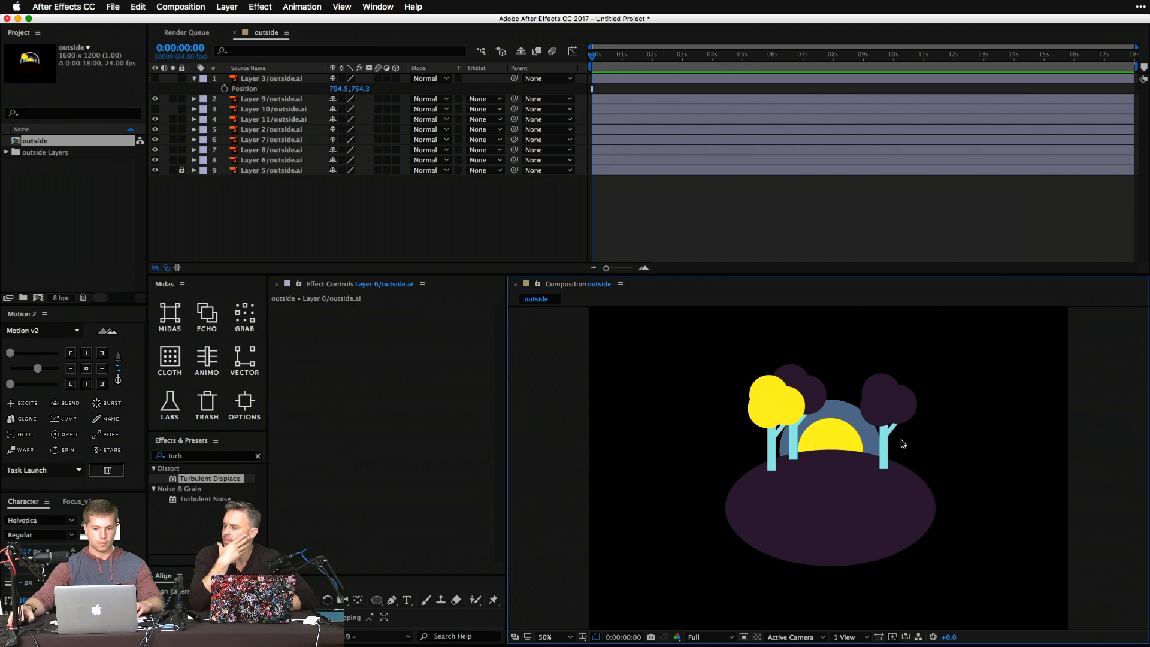
# Center the anchor point of the yellow sun on Layer 8 in its layer content.
pyautogui.click(821, 446)
pyautogui.click(838, 448)
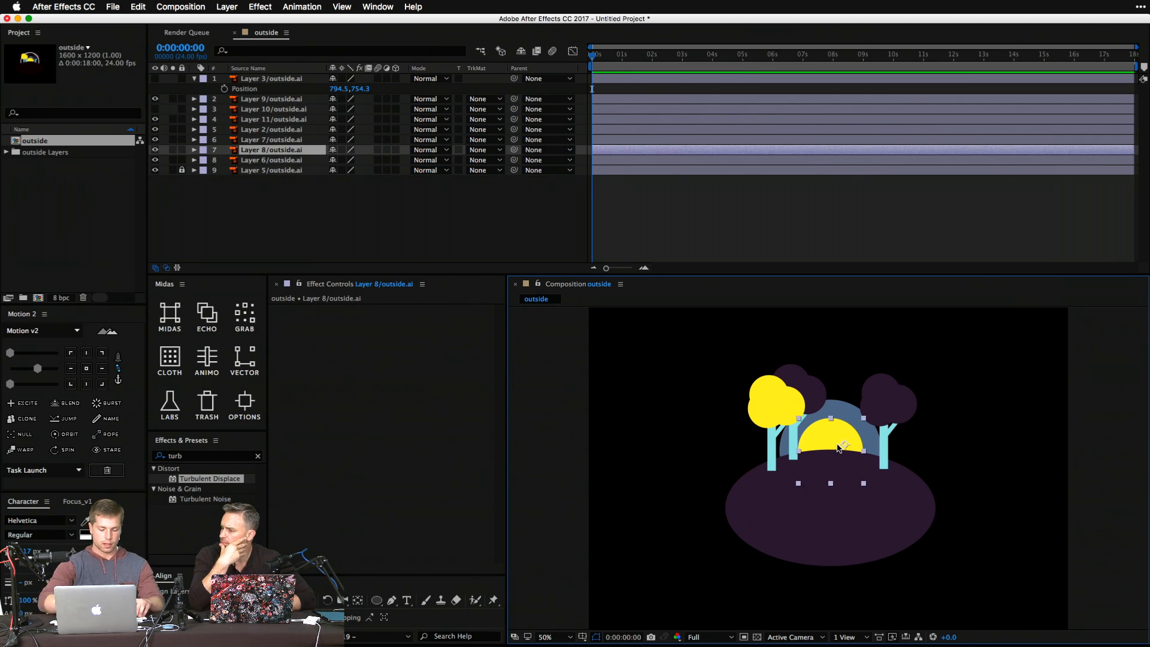
pyautogui.press('alt+shift+super+y')
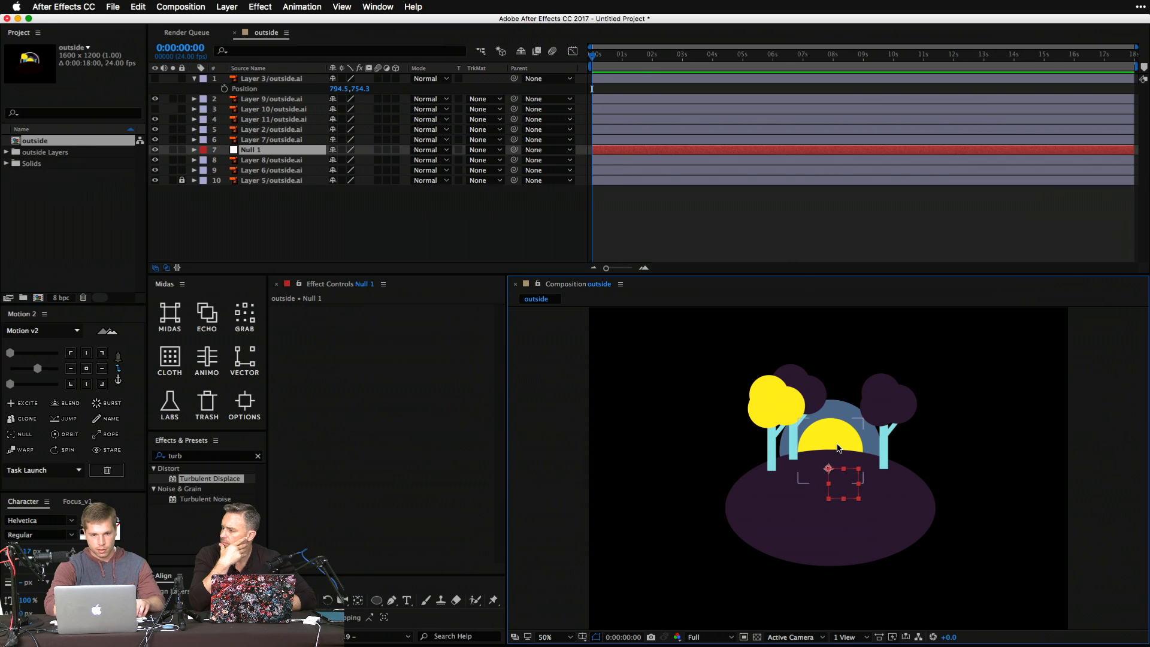
pyautogui.press('super+z')
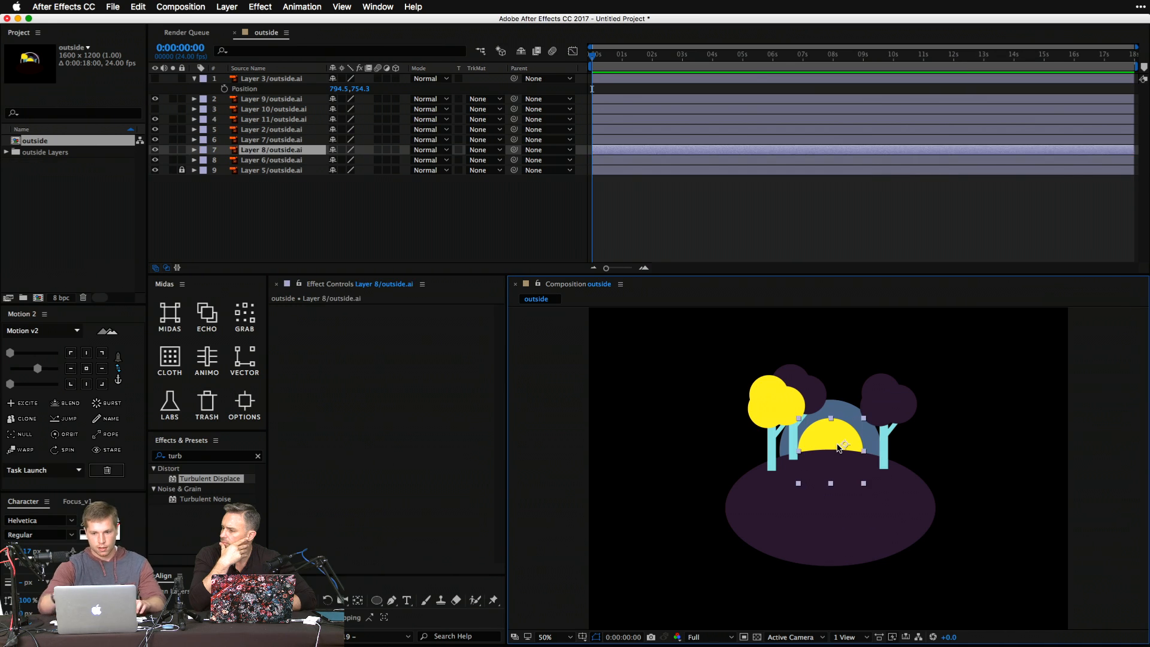
pyautogui.click(414, 6)
pyautogui.write('center')
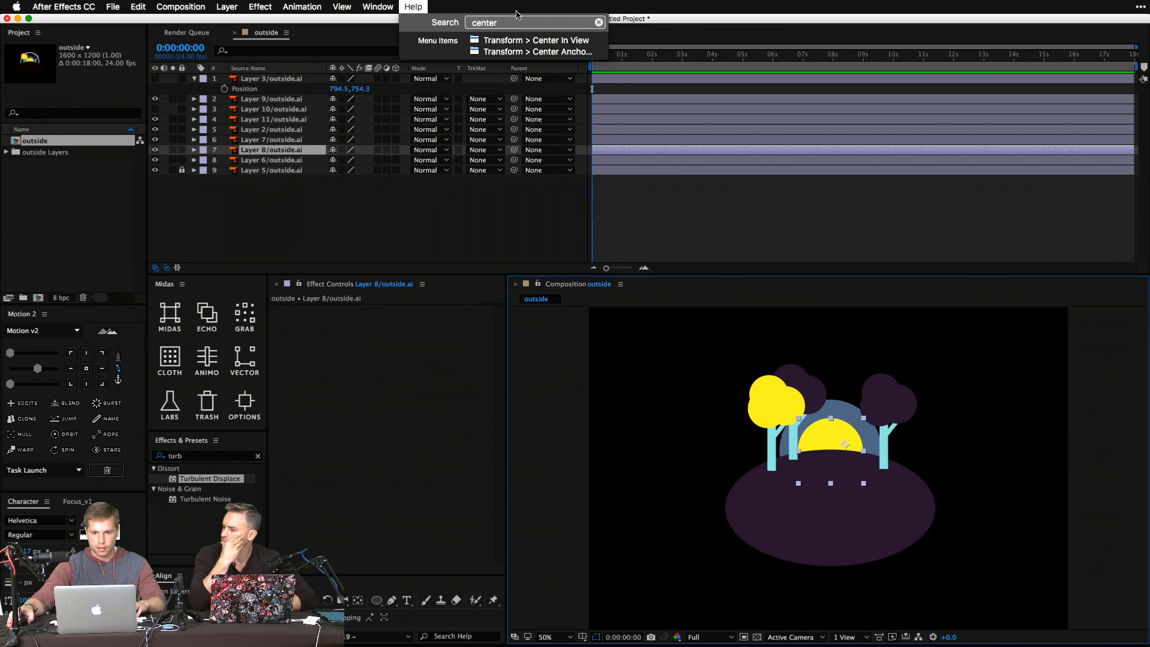
pyautogui.moveTo(560, 46)
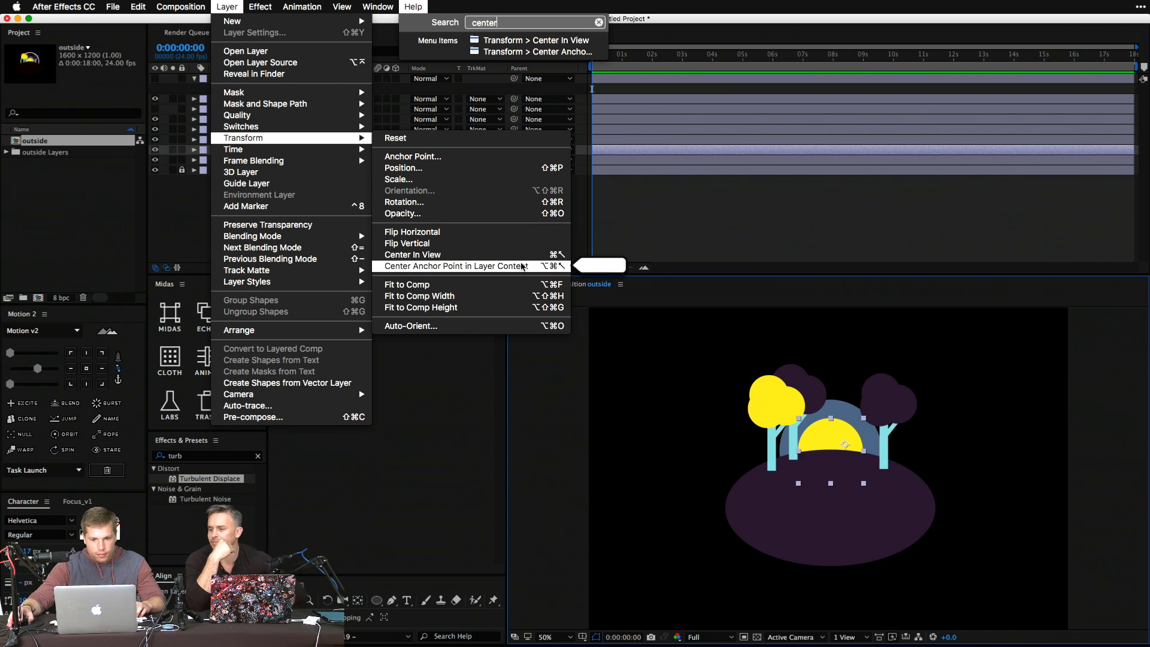
pyautogui.click(522, 266)
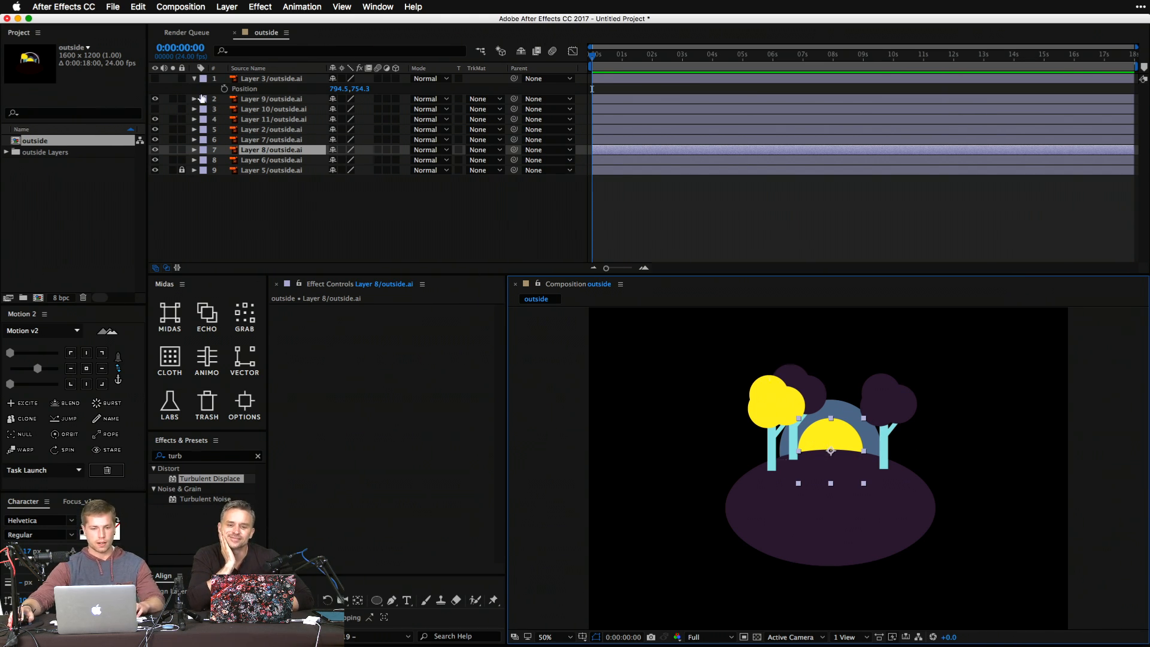
# Show Layers 3 and 10, and apply a Midas Position rig to all unlocked layers with Layer 3 as the controller.
pyautogui.click(756, 398)
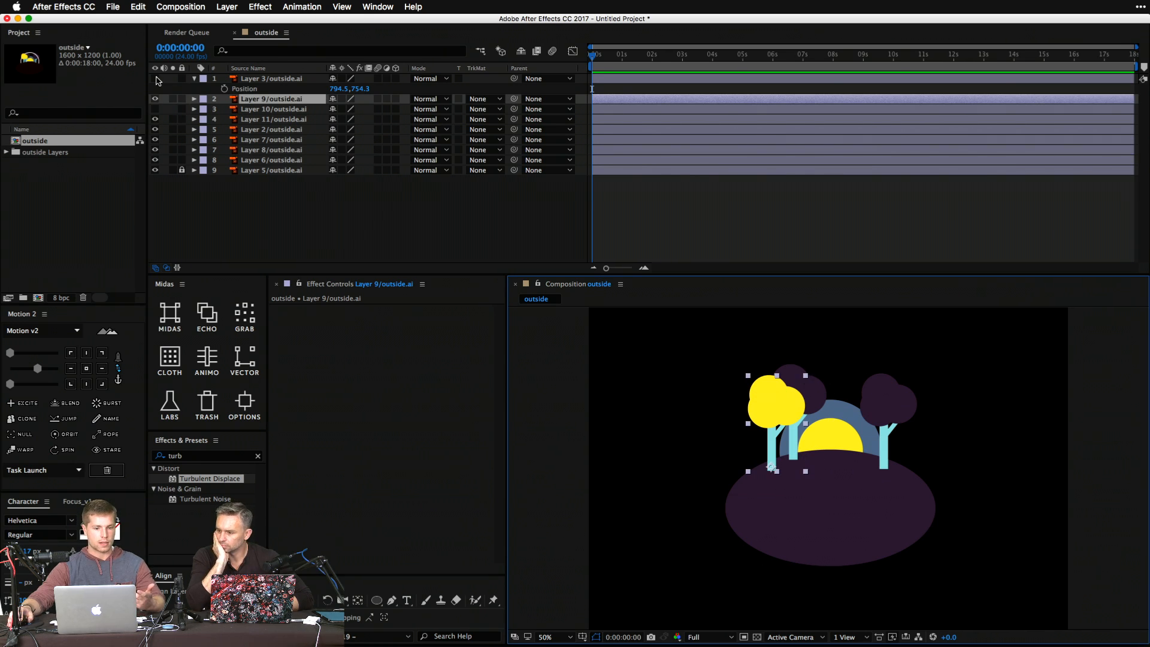
pyautogui.click(154, 109)
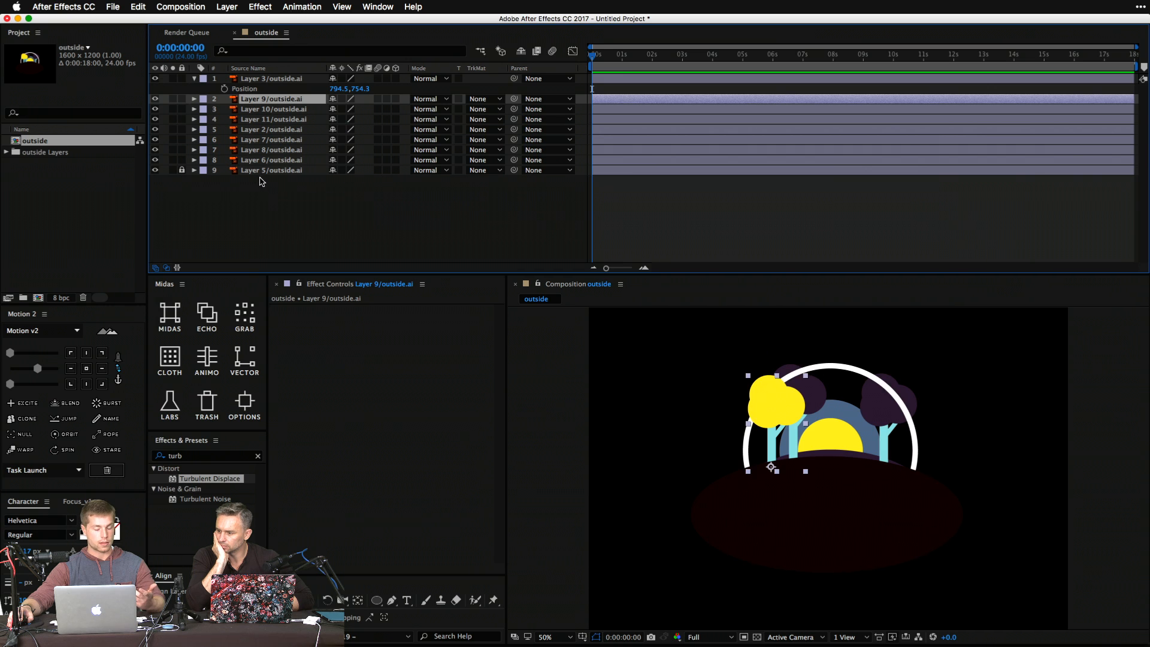
pyautogui.click(262, 181)
pyautogui.moveTo(270, 93); pyautogui.dragTo(252, 188)
pyautogui.click(169, 313)
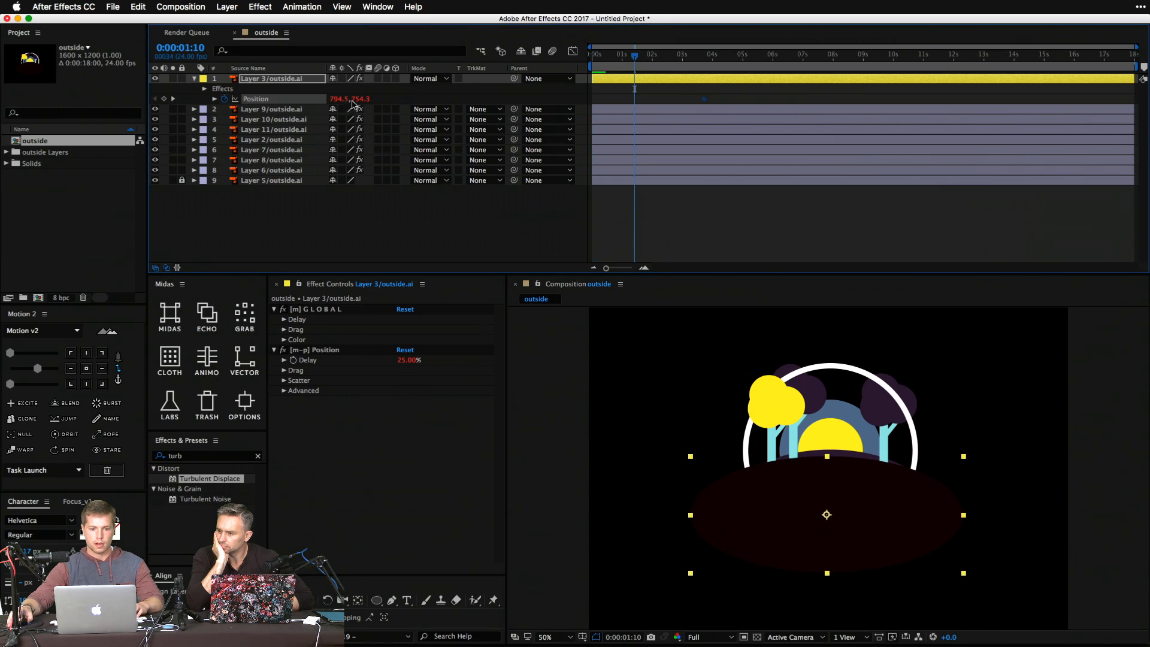
# Animate Layer 3's Position from 794.5, 1324.3 at 0:00:01:10 to 794.5, 754.3 just after 3 seconds, and preview the motion.
pyautogui.moveTo(794, 155); pyautogui.dragTo(971, 169)
pyautogui.press('space')
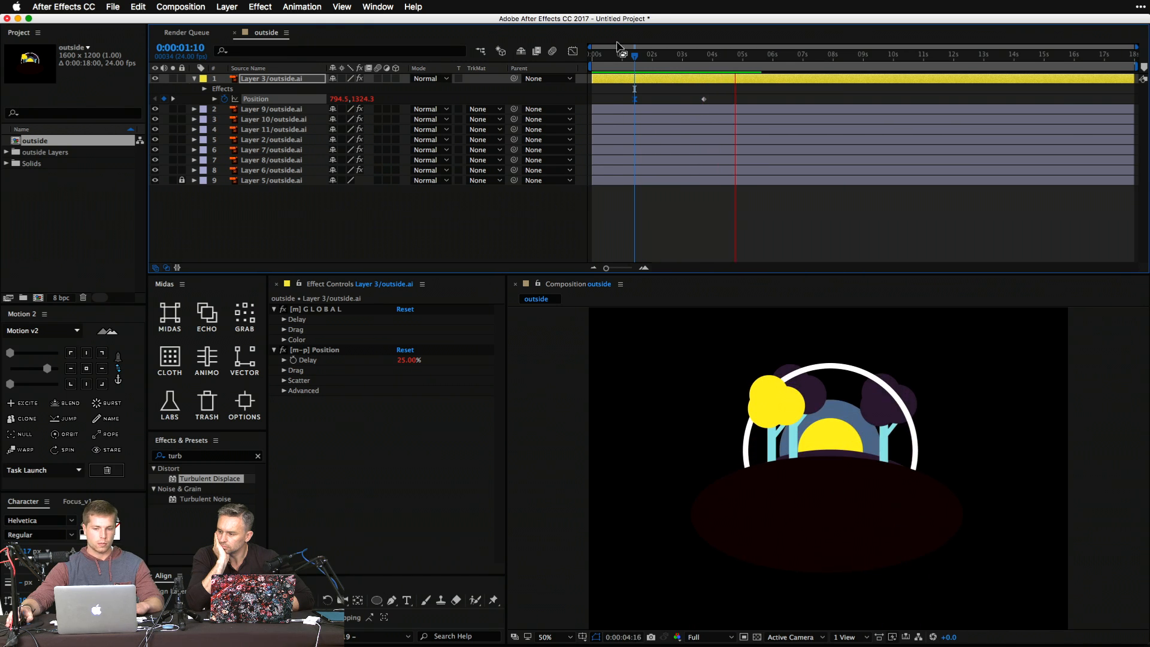
pyautogui.press('space')
pyautogui.moveTo(704, 99); pyautogui.dragTo(687, 99)
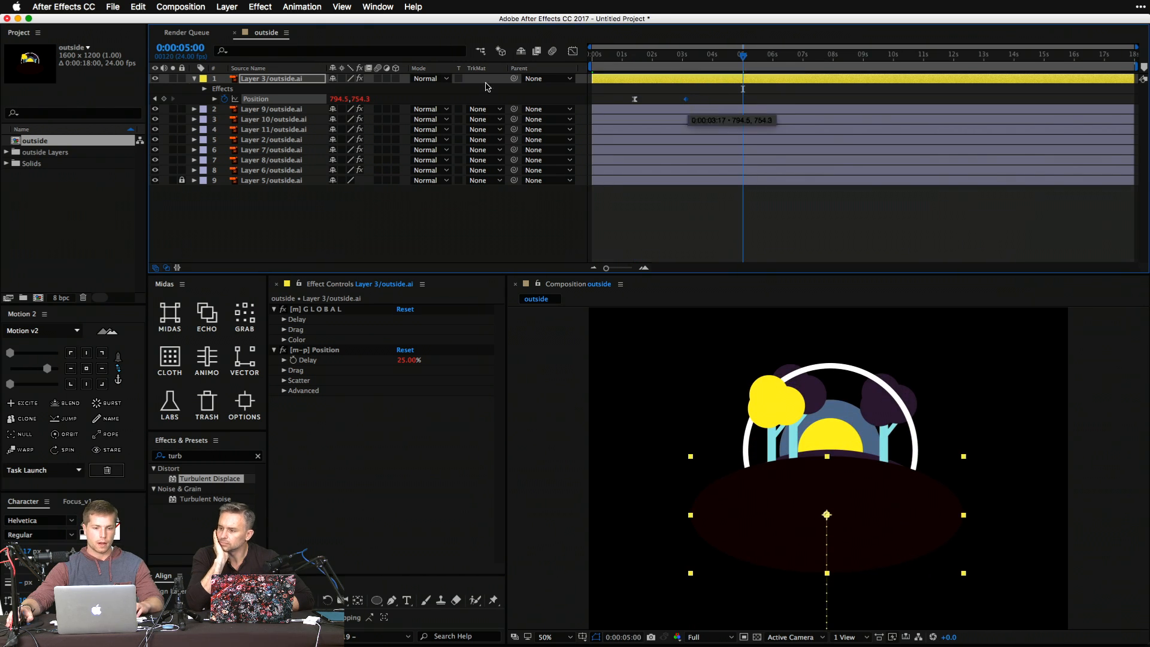
# Hide the white ring on Layer 10 and apply a Midas Rotation rig to the trees, sun and blue circle, controlled by Layer 9.
pyautogui.click(251, 110)
pyautogui.press('r')
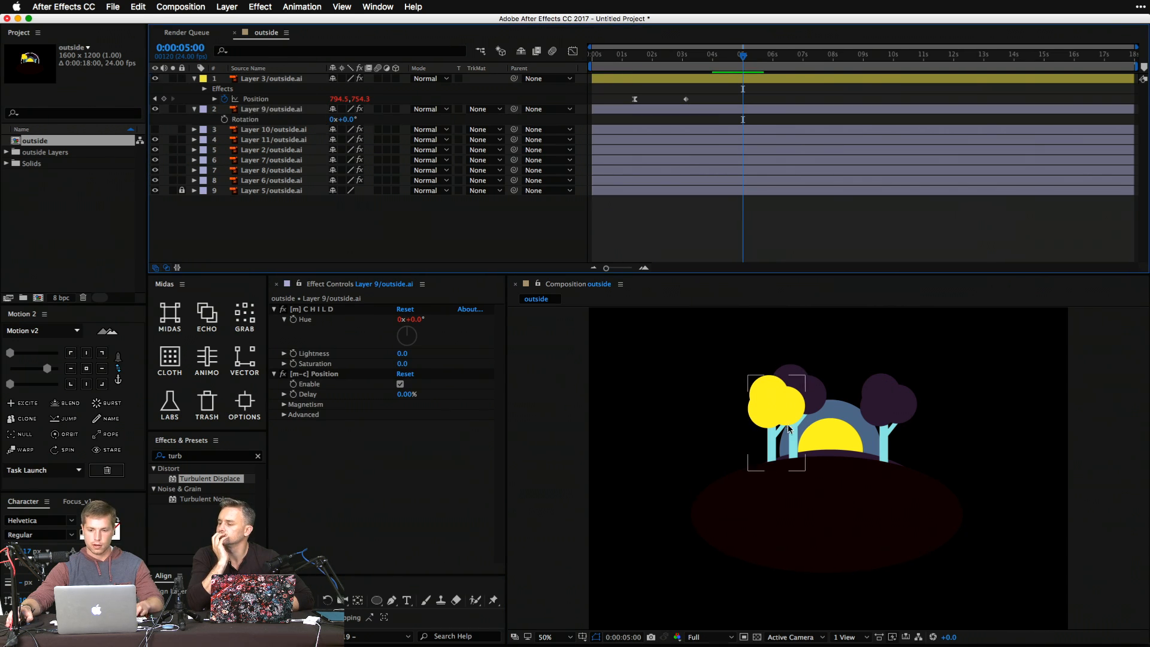
pyautogui.press('r')
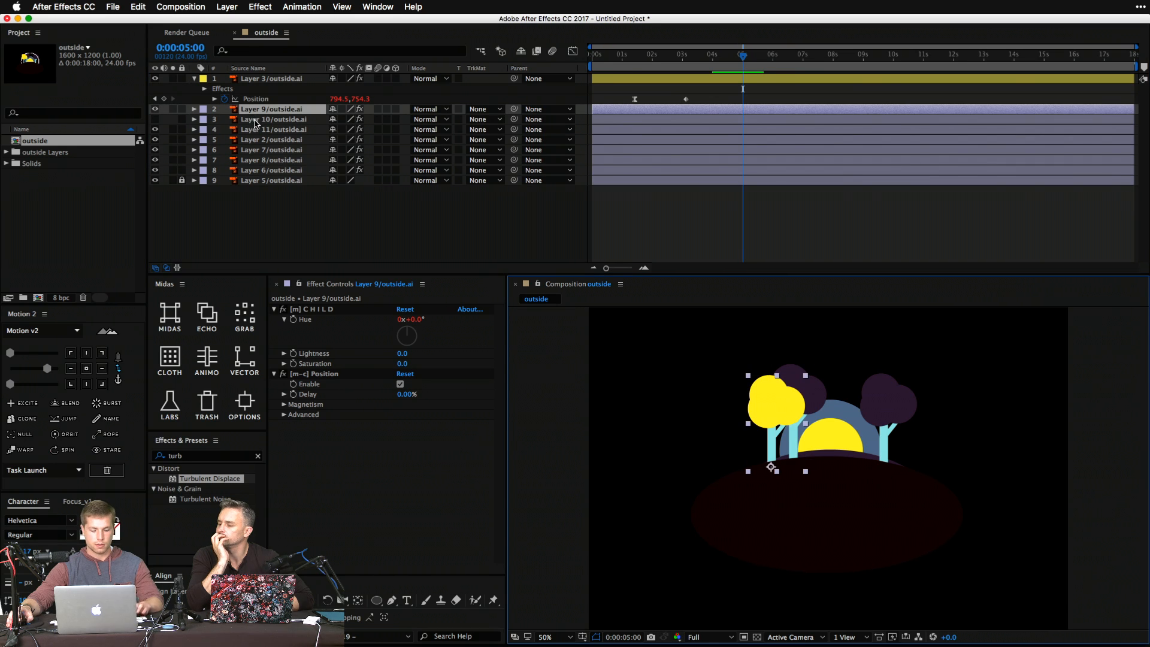
pyautogui.press('r')
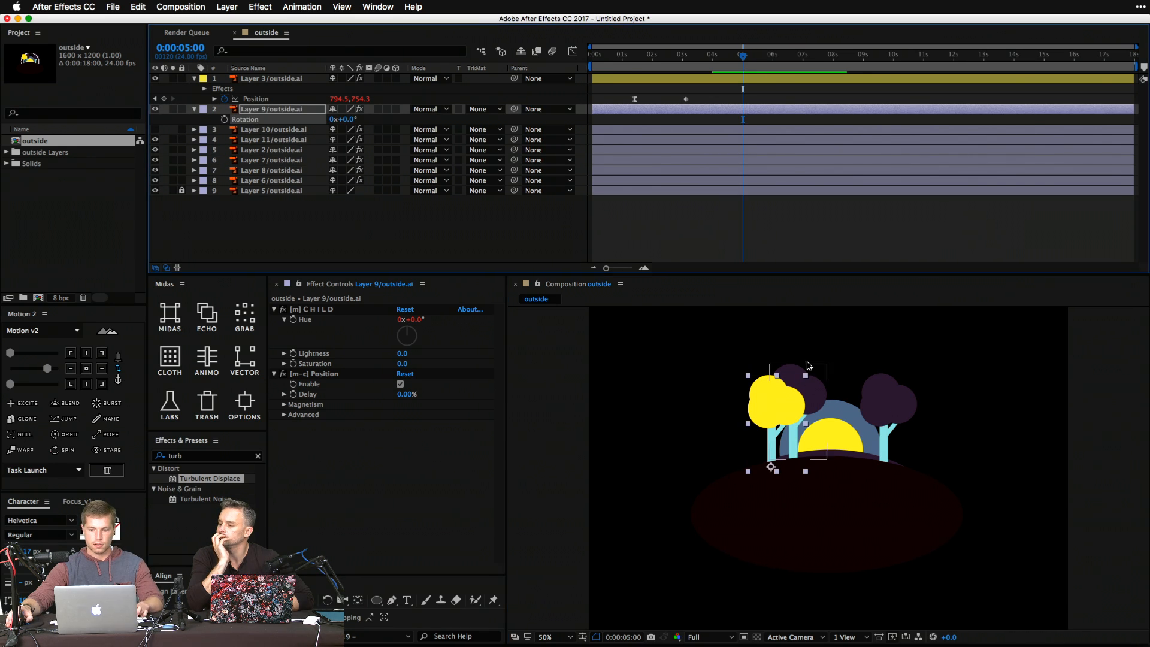
pyautogui.keyDown('shift'); pyautogui.click(799, 372); pyautogui.keyUp('shift')
pyautogui.keyDown('shift'); pyautogui.click(887, 398); pyautogui.keyUp('shift')
pyautogui.keyDown('shift'); pyautogui.click(831, 479); pyautogui.keyUp('shift')
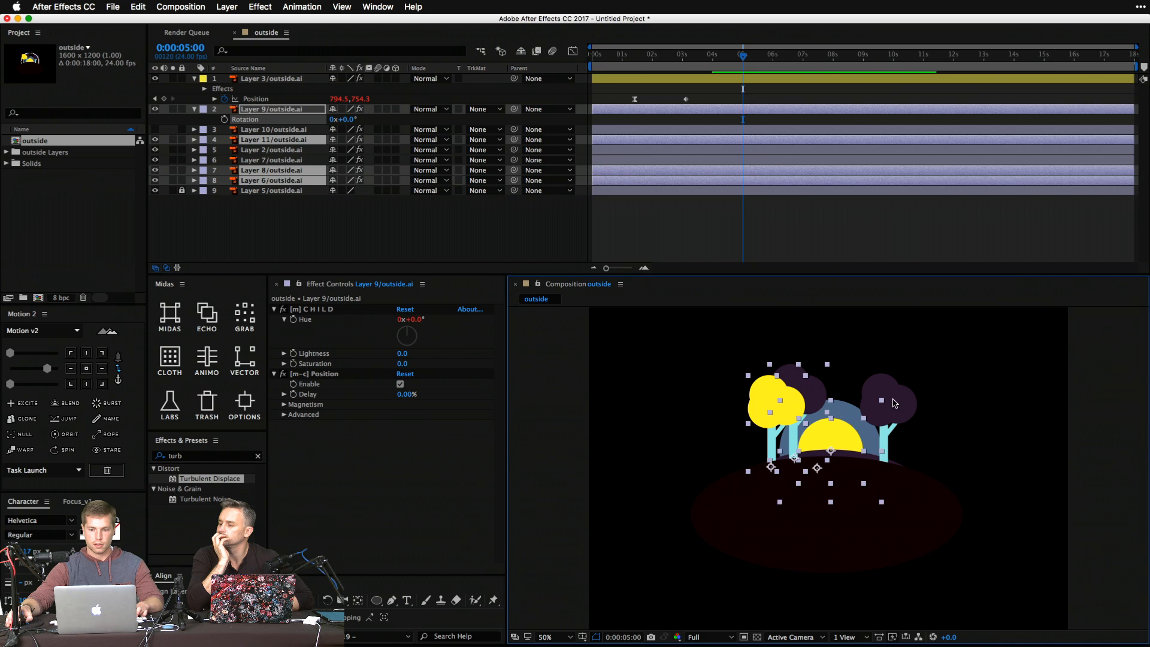
pyautogui.keyDown('shift'); pyautogui.click(796, 419); pyautogui.keyUp('shift')
pyautogui.click(176, 337)
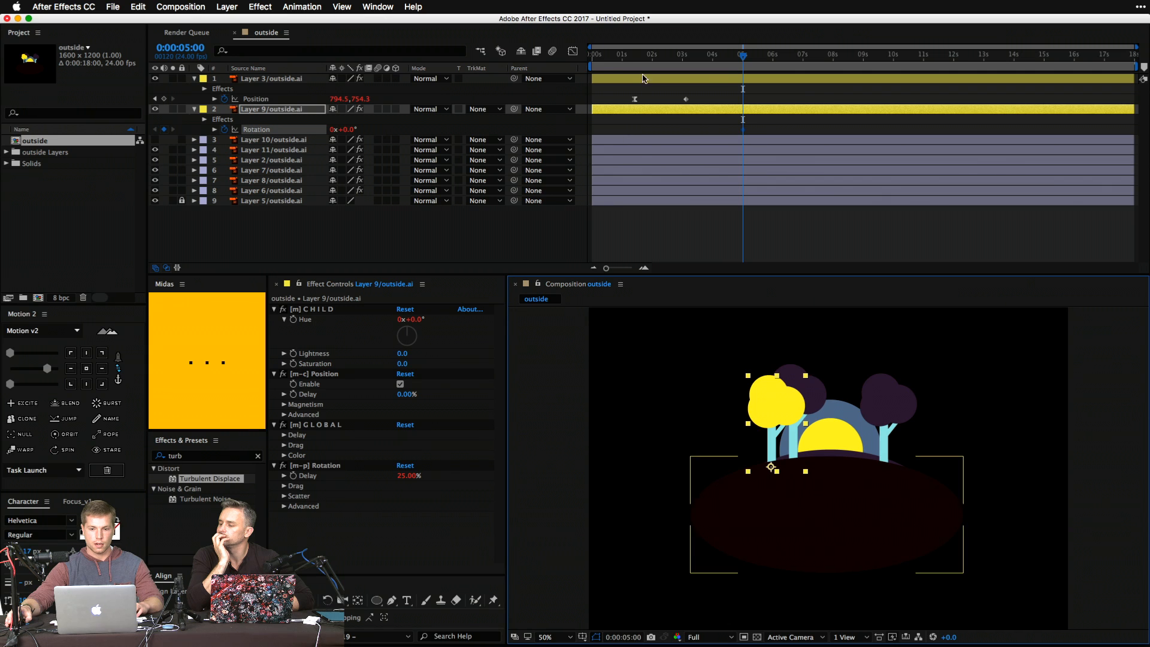
# Animate Layer 9's Rotation from 92° at about 1.5 seconds to 0° at about 3 seconds, previewing the motion.
pyautogui.click(682, 130)
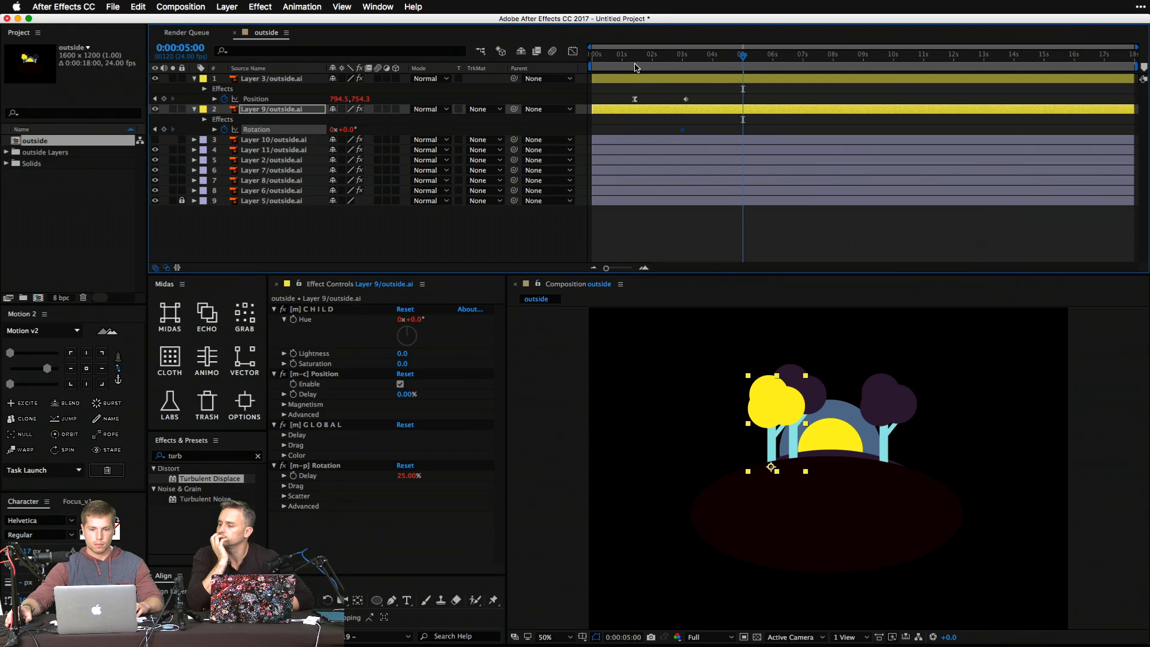
pyautogui.press('Home')
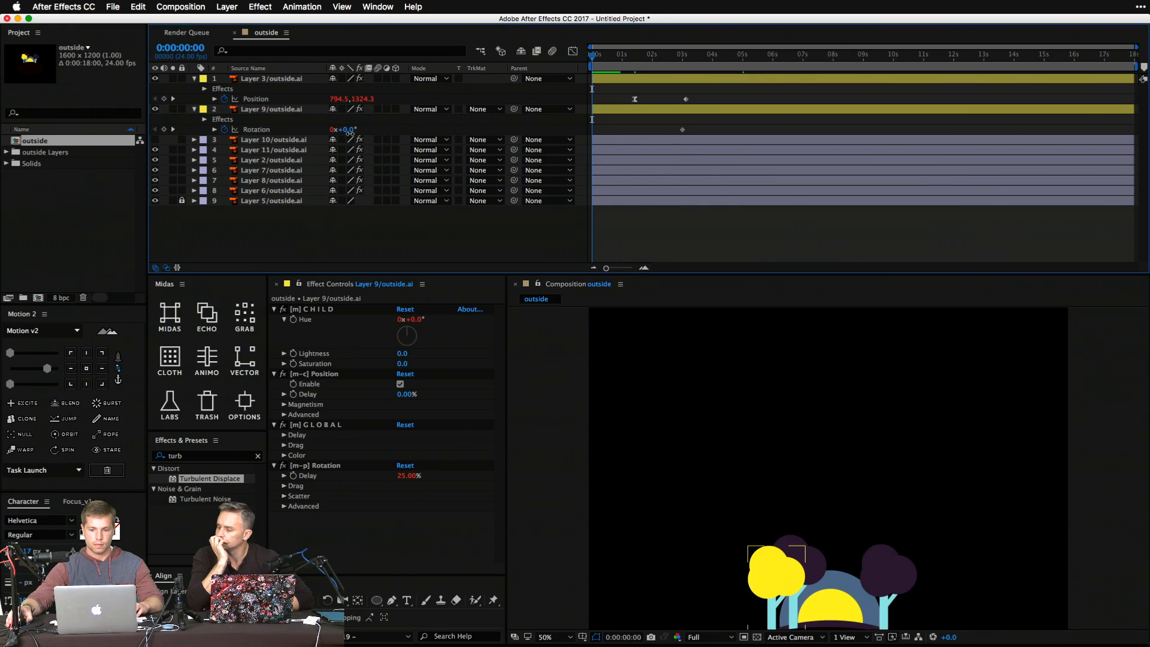
pyautogui.moveTo(345, 130); pyautogui.dragTo(402, 132)
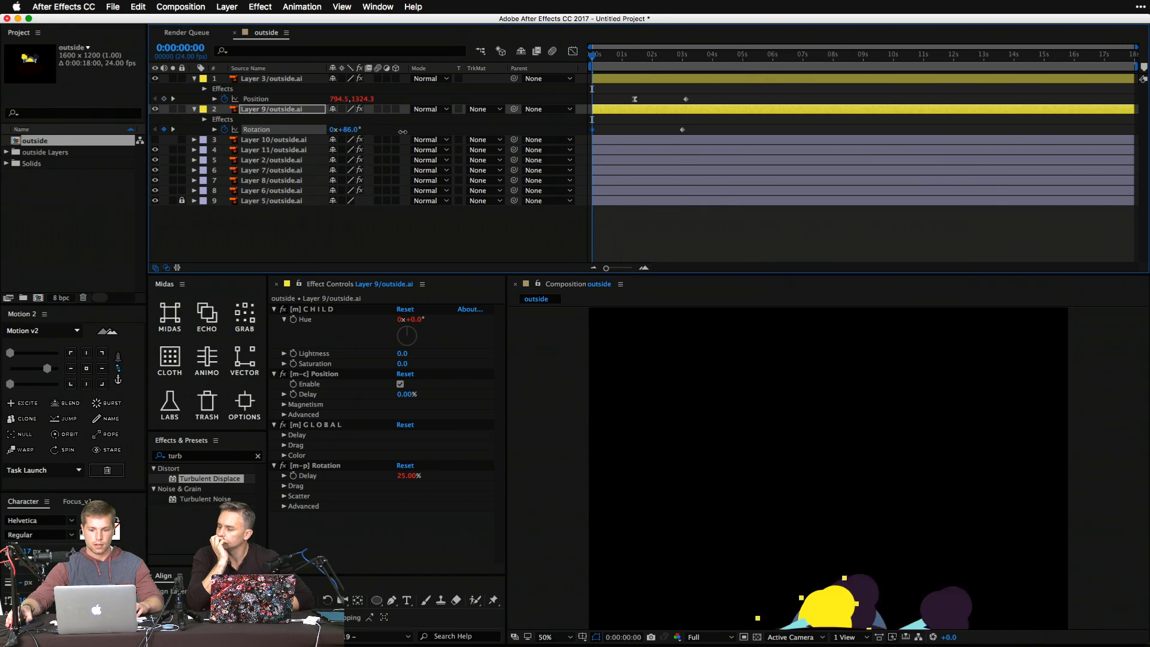
pyautogui.press('space')
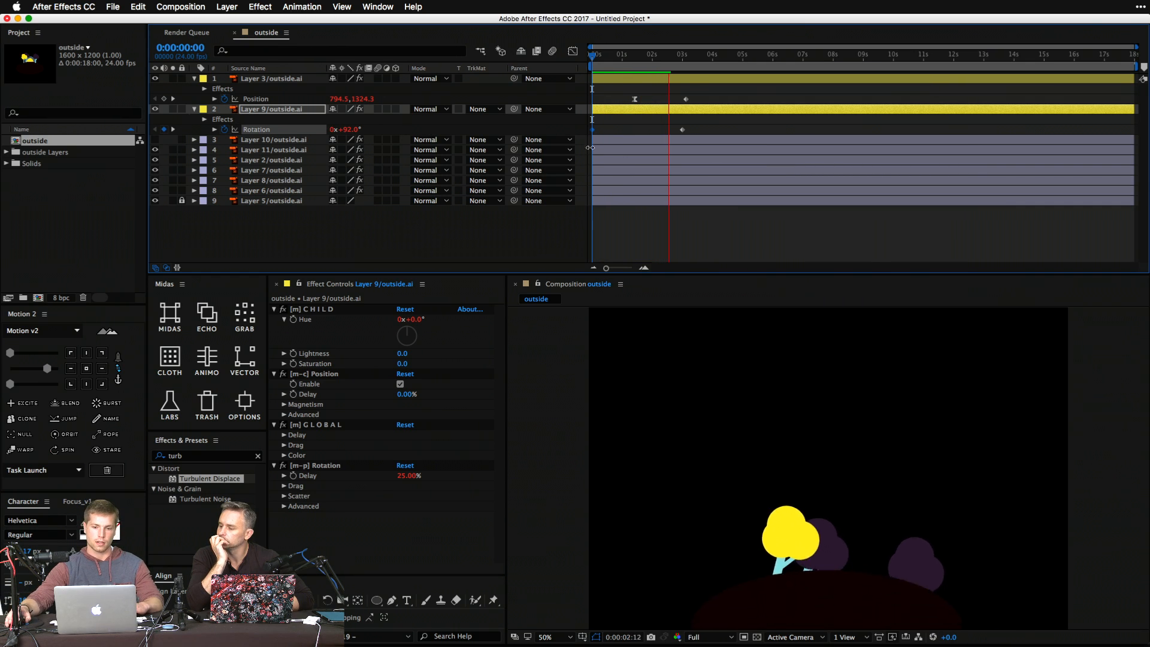
pyautogui.click(601, 124)
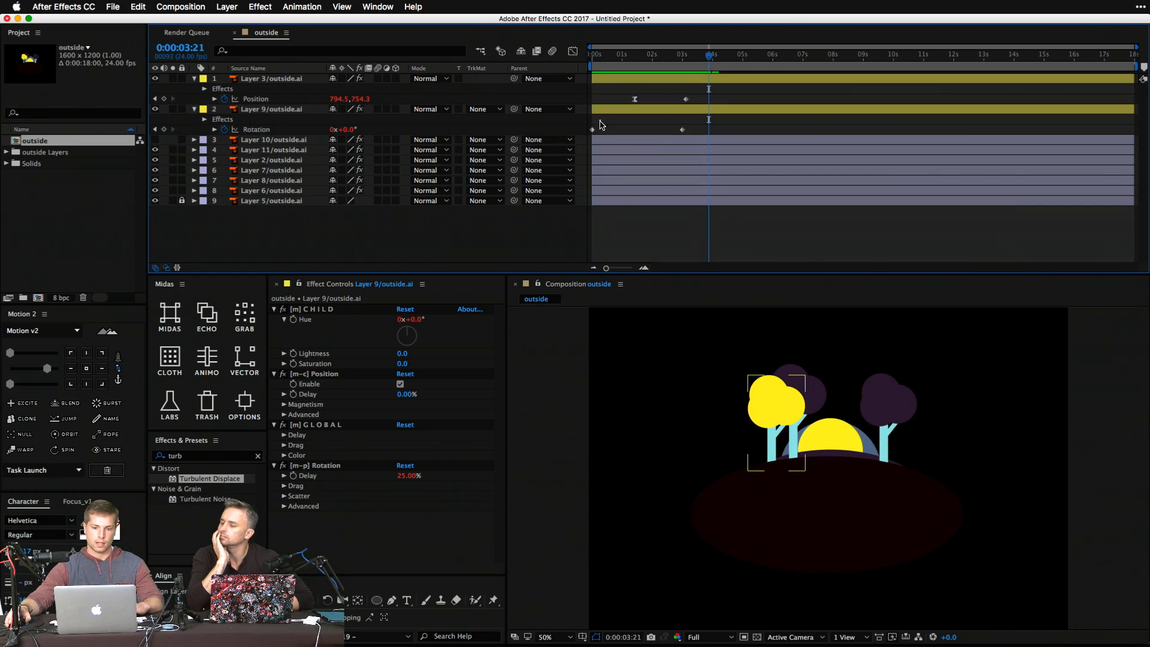
pyautogui.moveTo(592, 129); pyautogui.dragTo(639, 129)
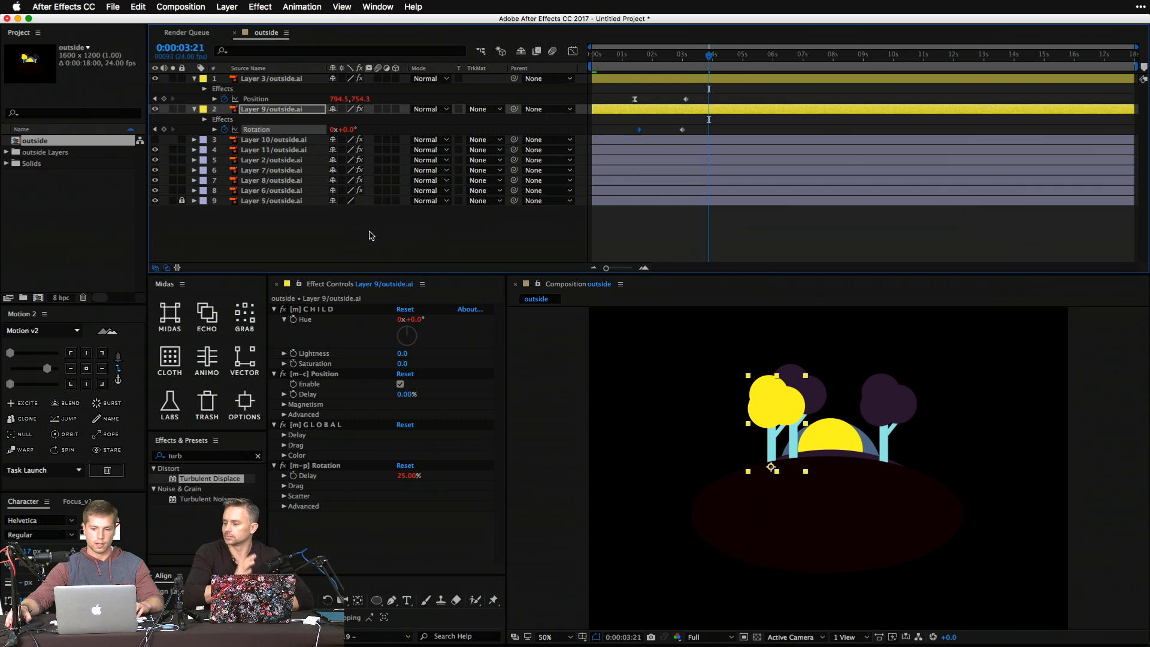
# Enable Magnetism for Layer 11's [m-c] Position with an X Intensity of -100%, and preview the animation.
pyautogui.click(282, 160)
pyautogui.click(295, 150)
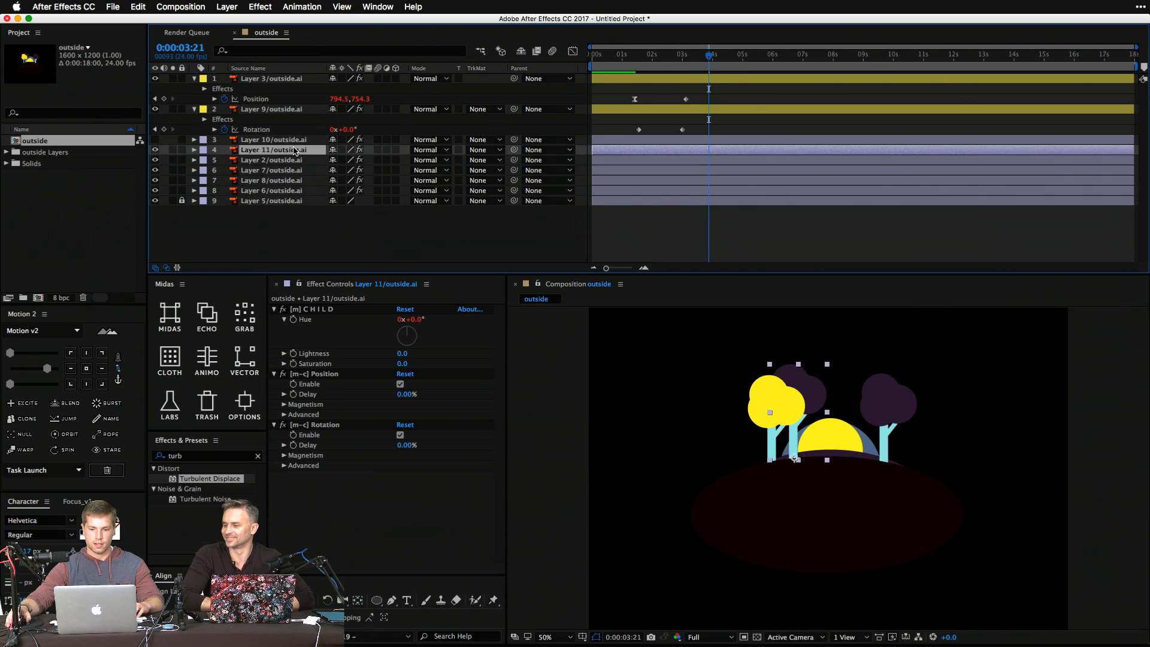
pyautogui.click(284, 405)
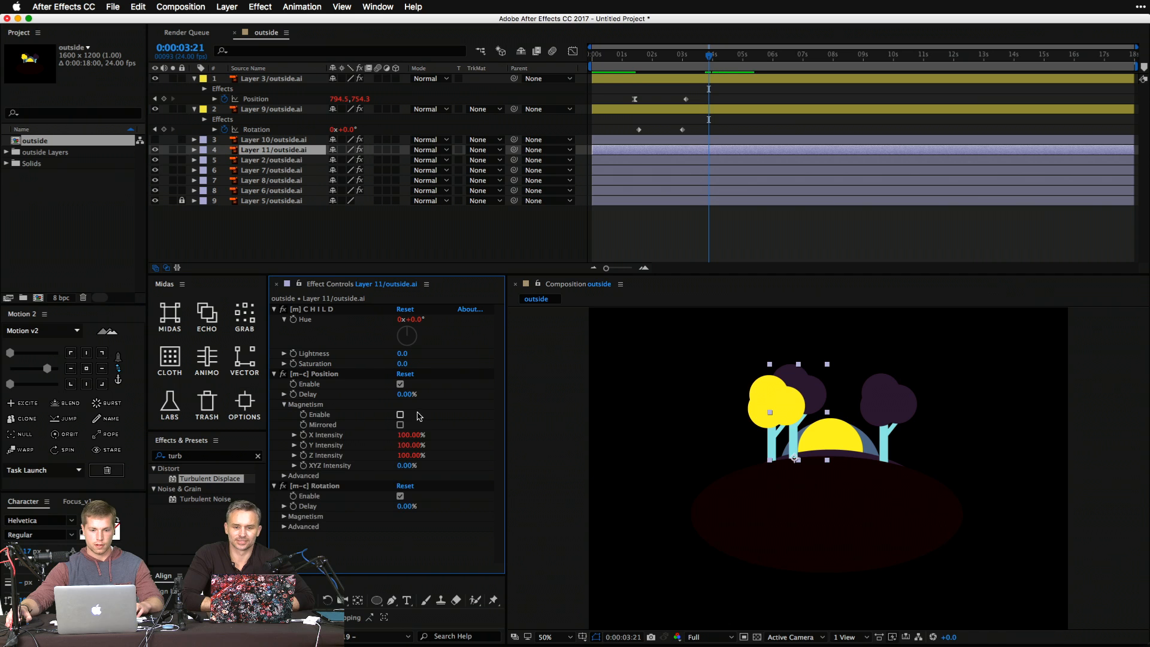
pyautogui.click(401, 415)
pyautogui.click(408, 435)
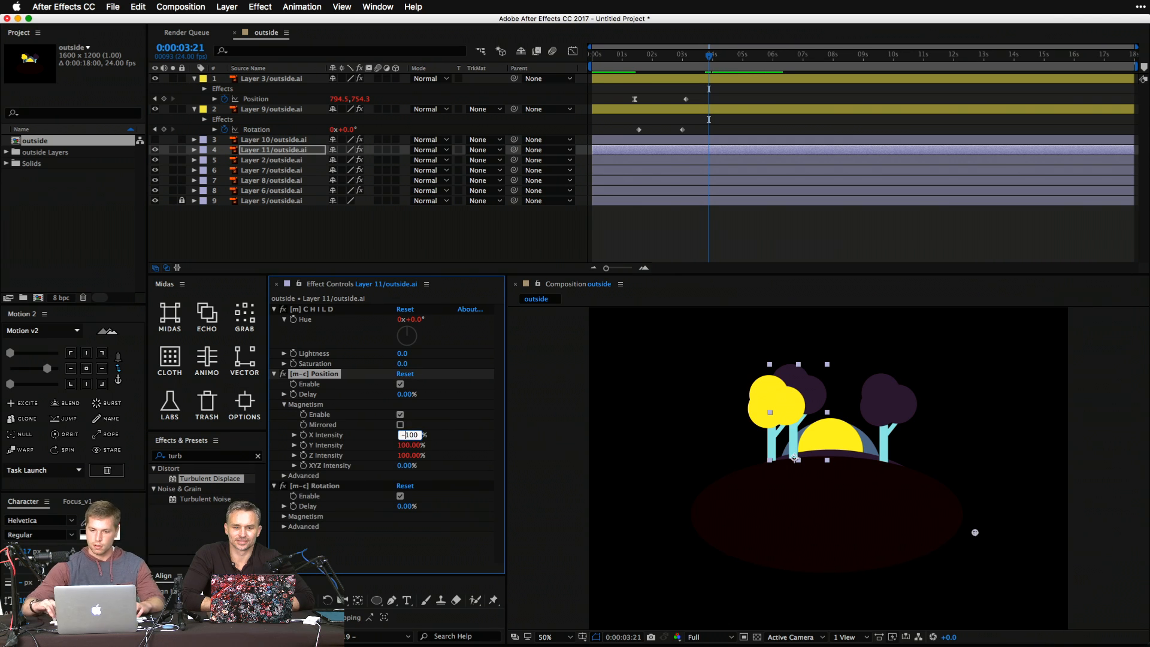
pyautogui.write('-100')
pyautogui.press('Return')
pyautogui.press('space')
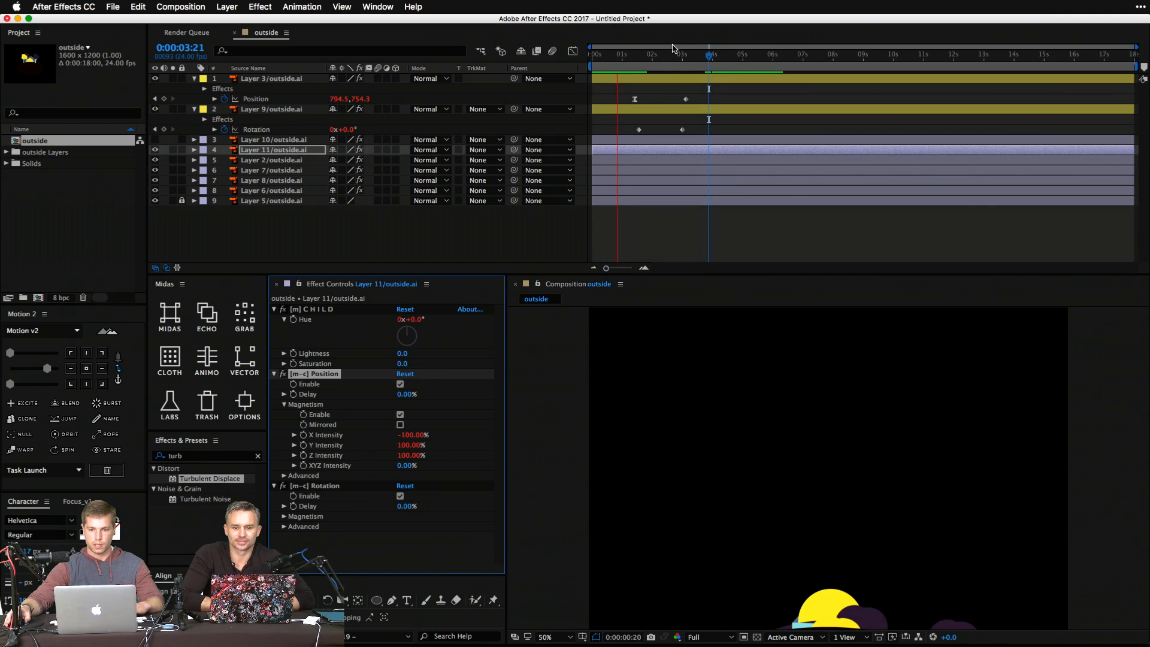
# Shift both of Layer 9's Rotation keyframes later, to about 2.9 and 4.3 seconds, with the playhead at 0:00:03:17.
pyautogui.moveTo(672, 53); pyautogui.dragTo(704, 71)
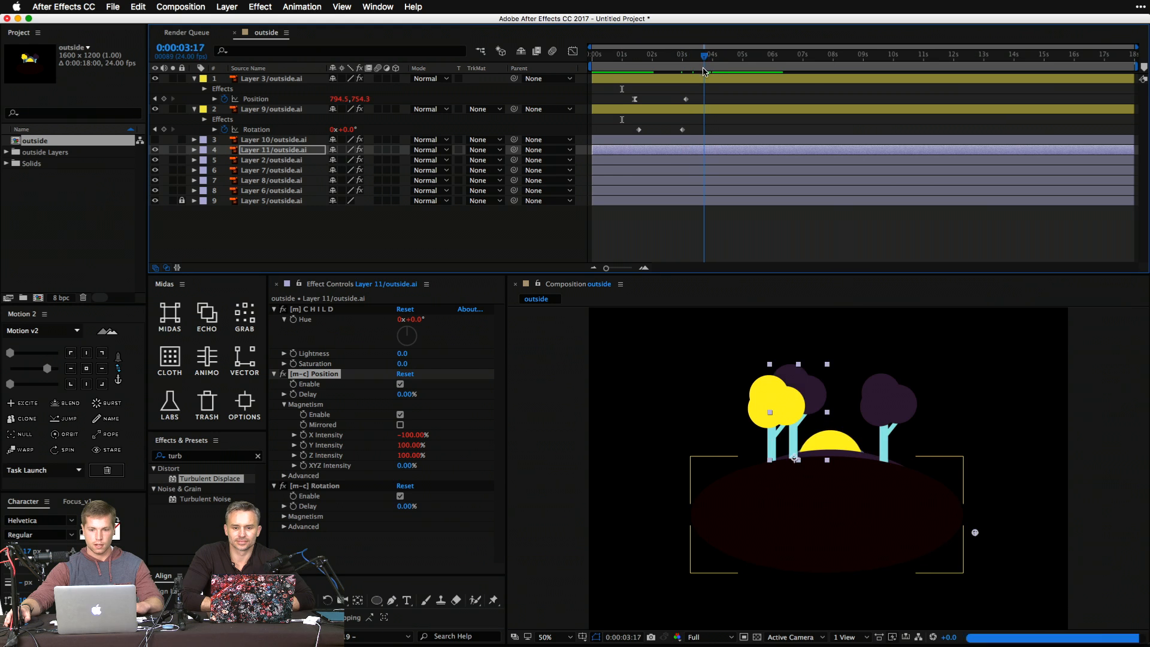
pyautogui.click(700, 109)
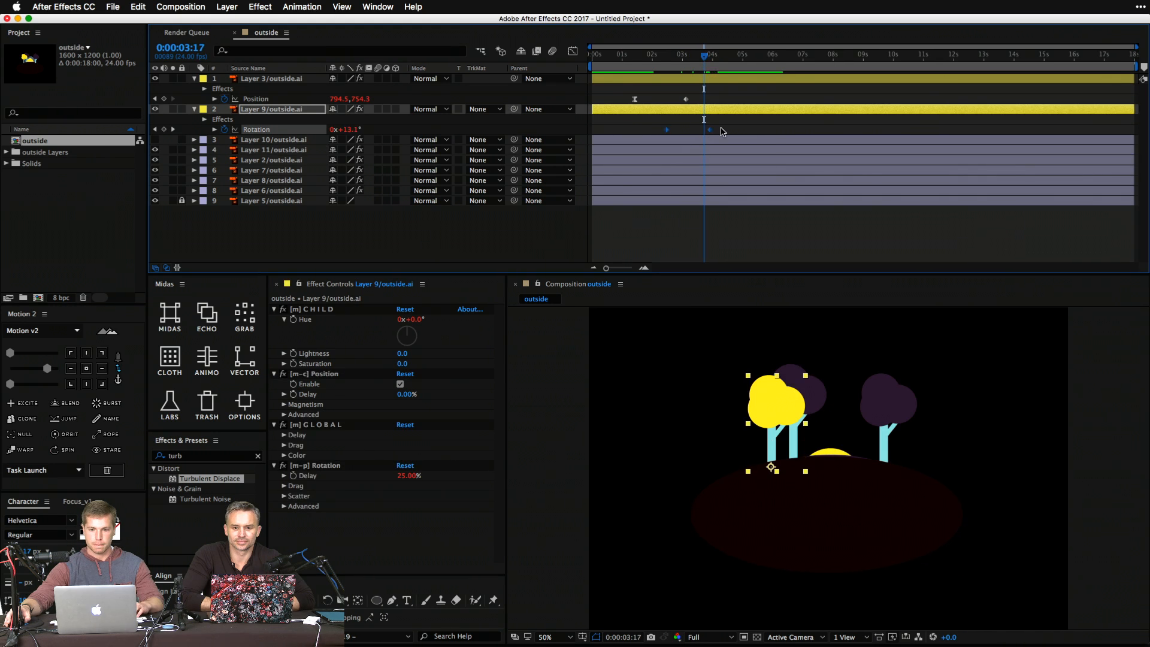
pyautogui.moveTo(722, 132); pyautogui.dragTo(733, 131)
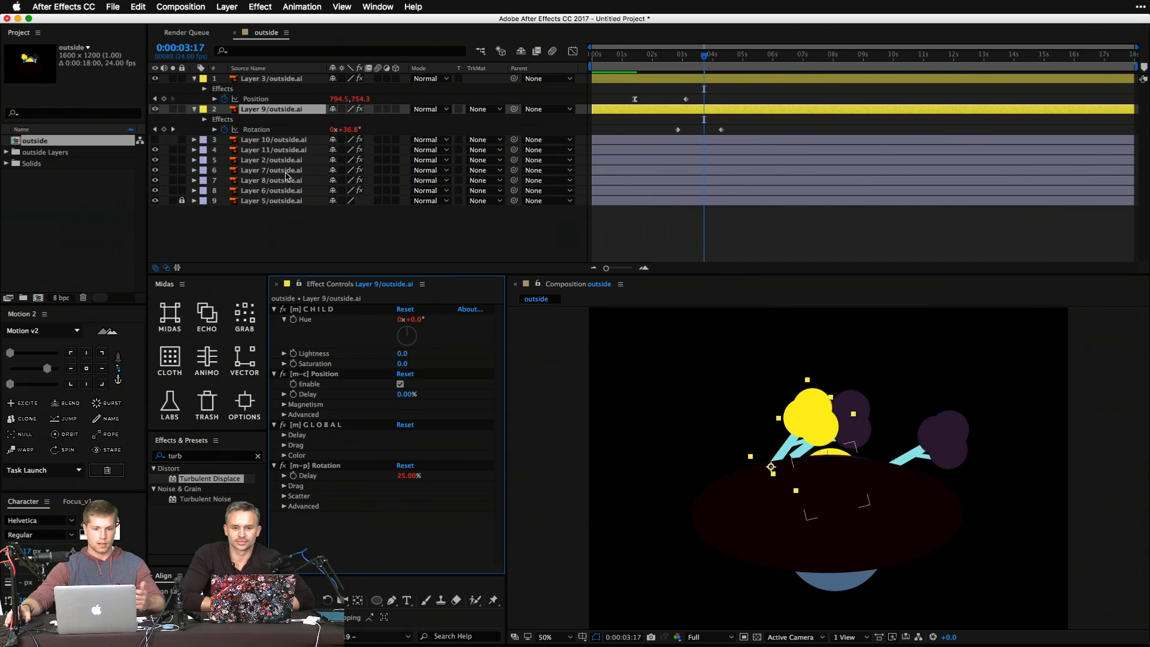
# Undo the last shift of Layer 9's Rotation keyframes, back to about 1.5 and 3 seconds.
pyautogui.click(285, 152)
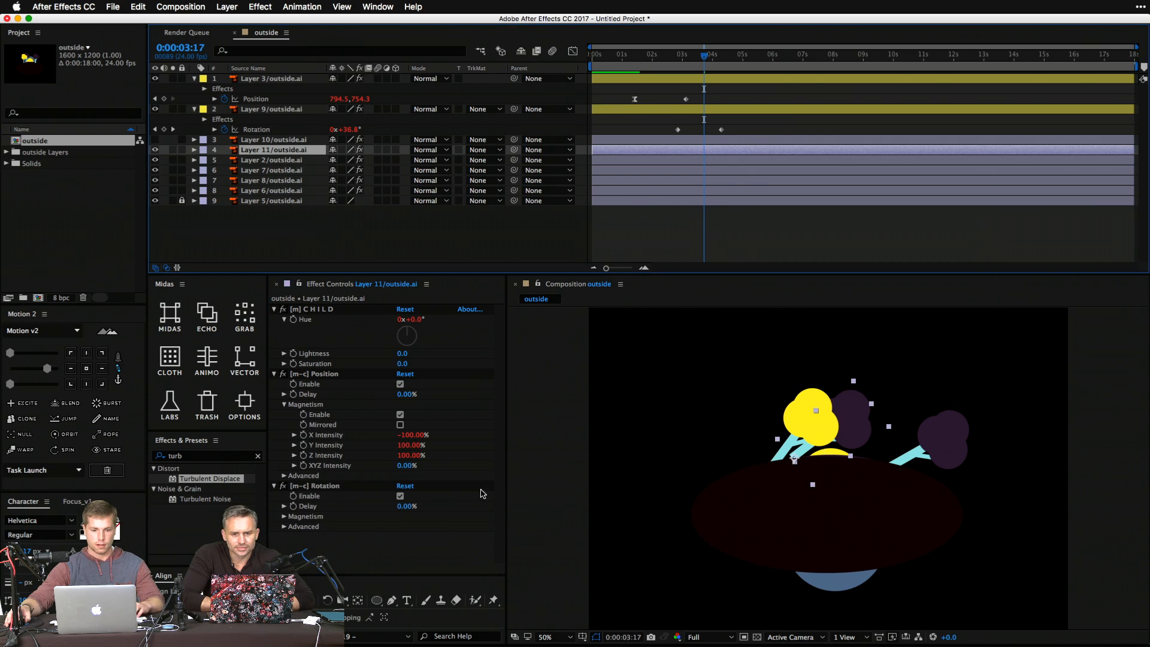
pyautogui.moveTo(418, 437); pyautogui.dragTo(409, 435)
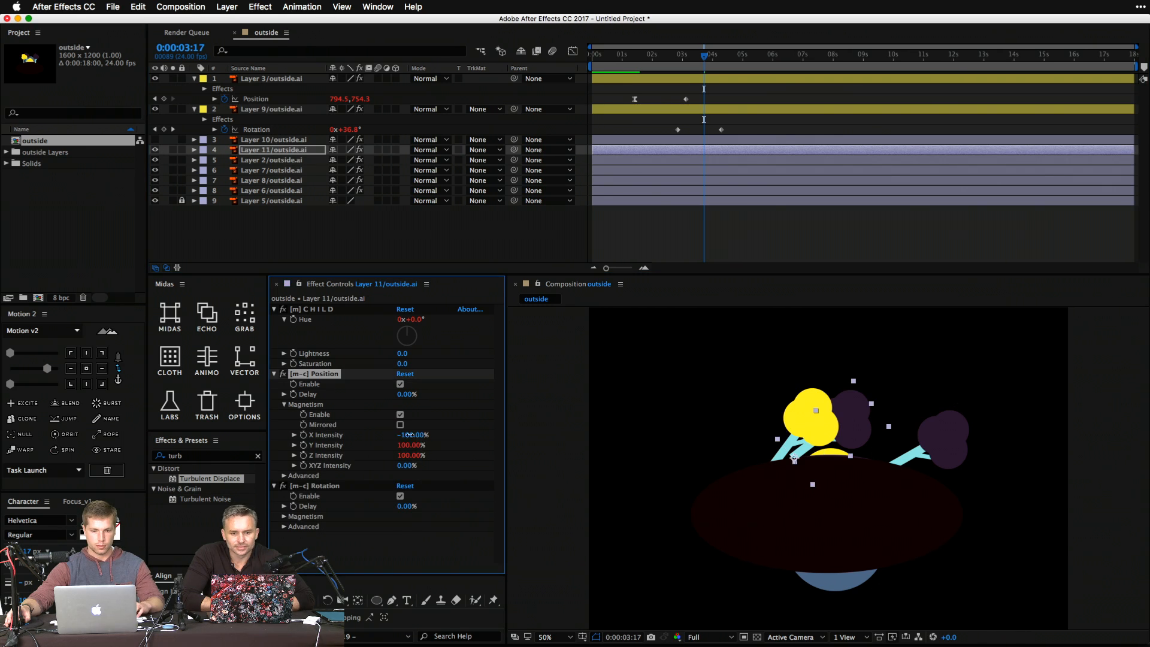
pyautogui.press('super+z')
pyautogui.press('super+z')
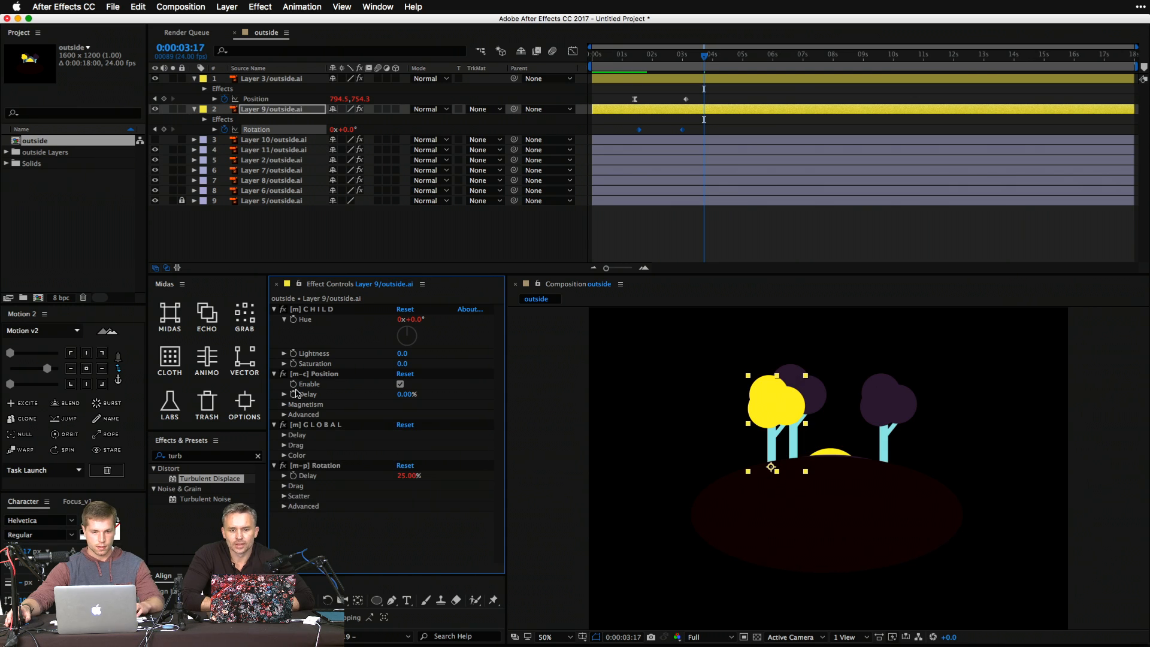
pyautogui.press('super+z')
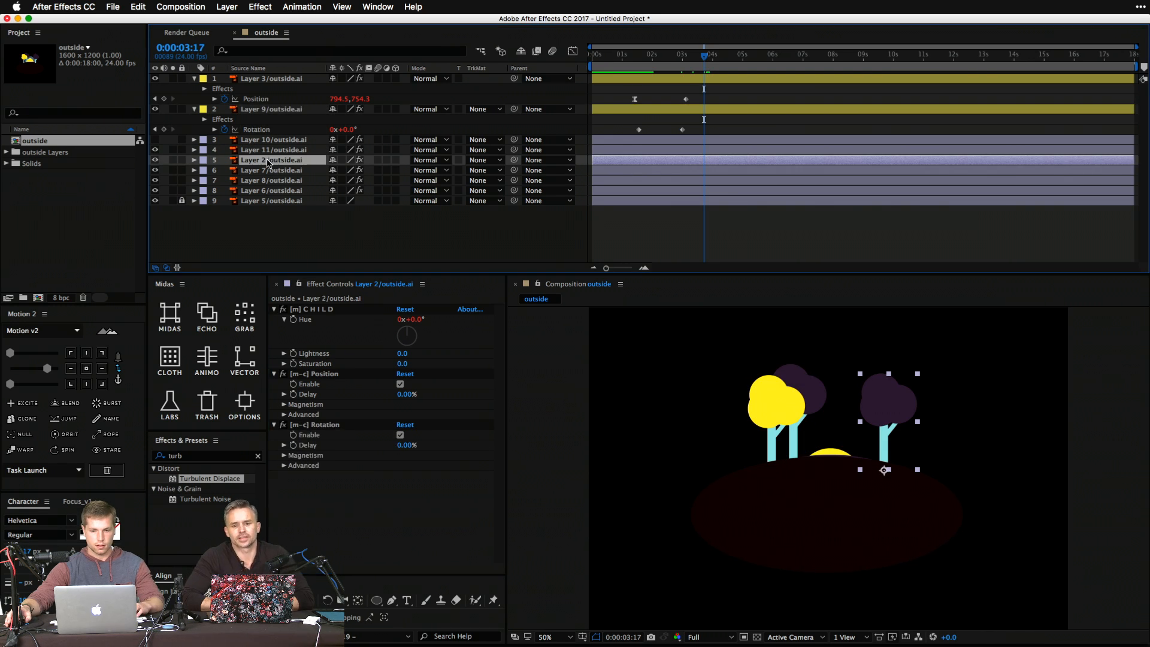
# Enable Magnetism for both [m-c] Position and [m-c] Rotation on Layer 2, with the Rotation X Intensity at -100%.
pyautogui.click(284, 404)
pyautogui.click(400, 414)
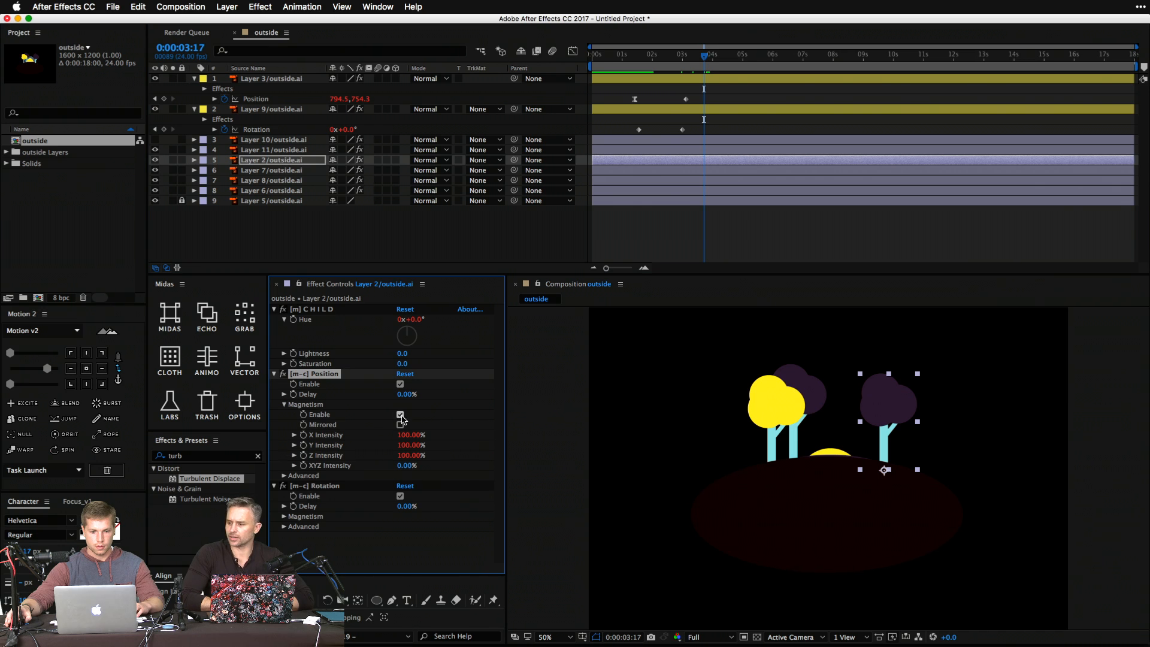
pyautogui.click(275, 374)
pyautogui.click(285, 414)
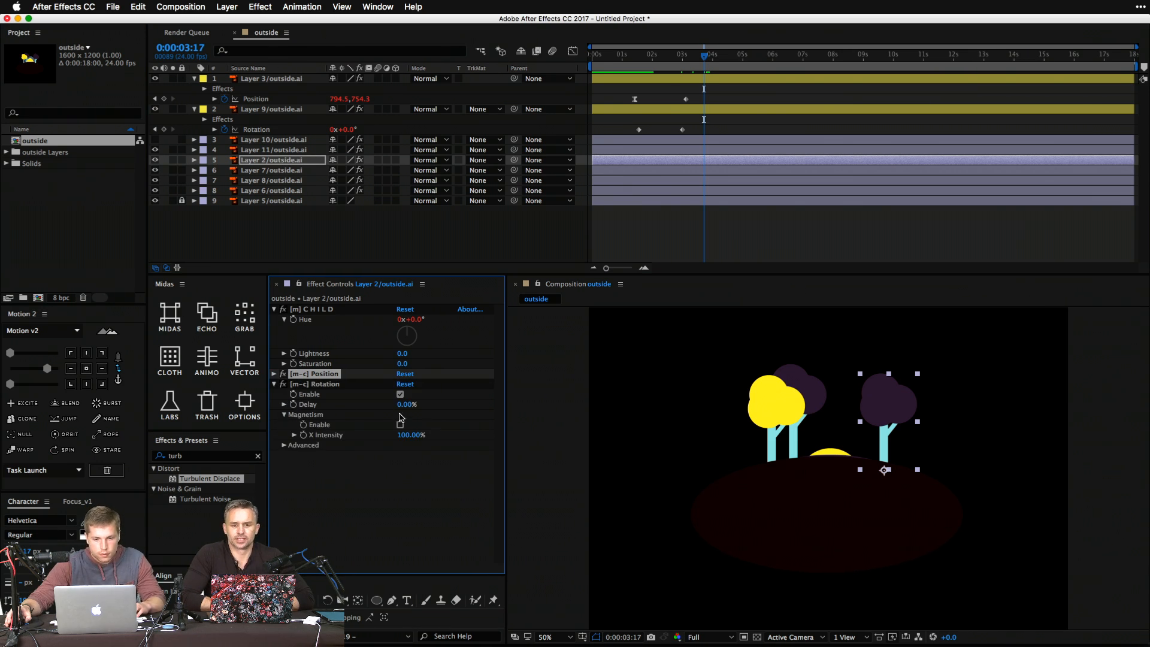
pyautogui.click(400, 424)
pyautogui.click(411, 435)
pyautogui.write('-100')
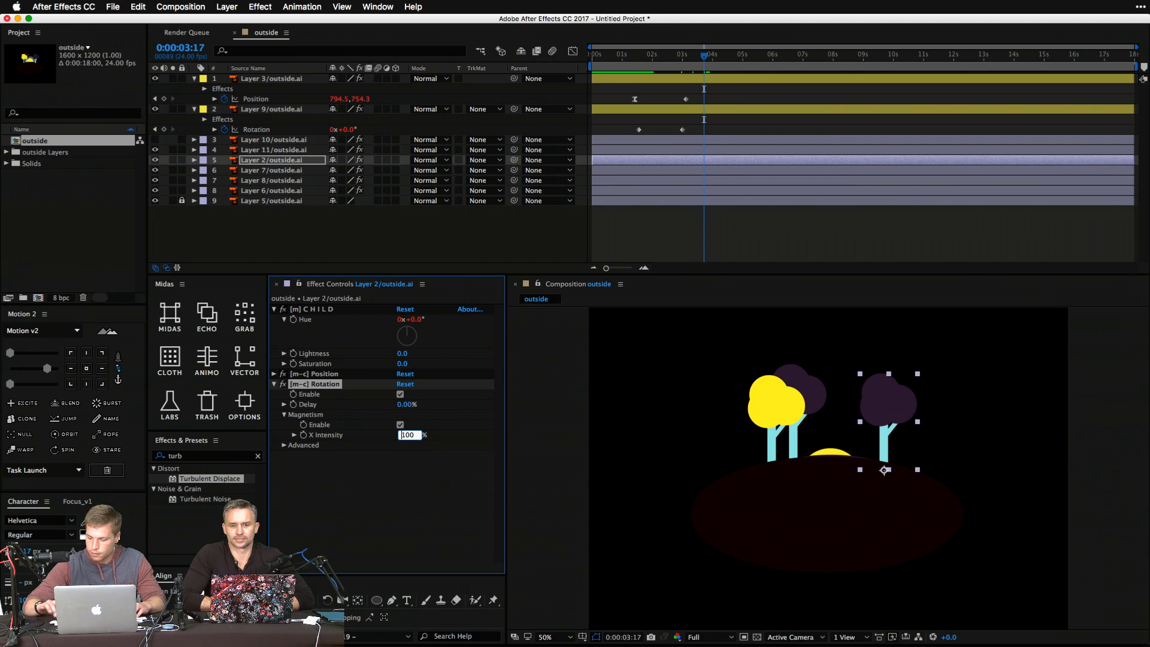
pyautogui.press('Return')
# Enable Magnetism for Layer 11's [m-c] Rotation with an X Intensity of -177%, and preview the animation.
pyautogui.click(798, 370)
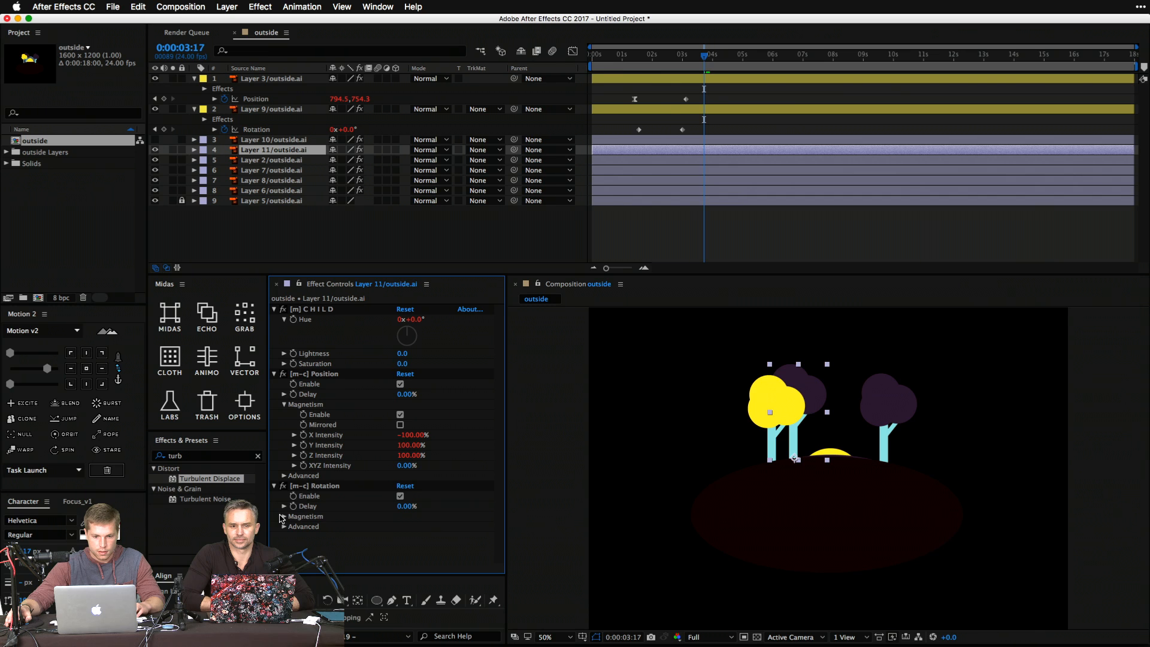
pyautogui.click(283, 516)
pyautogui.click(400, 527)
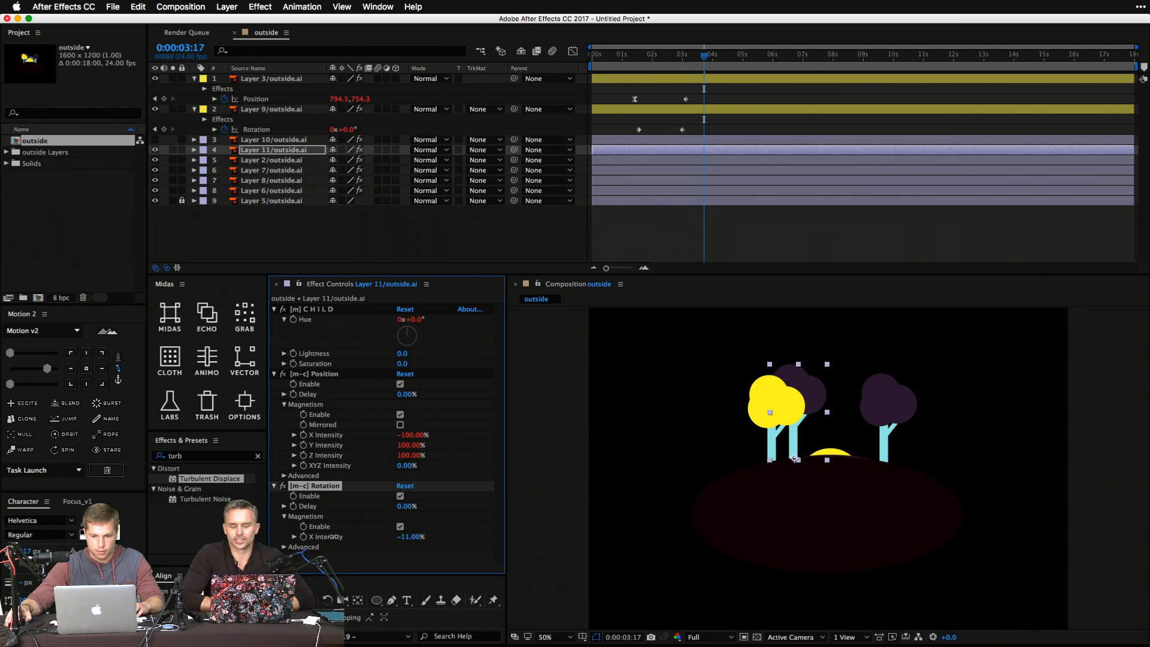
pyautogui.press('space')
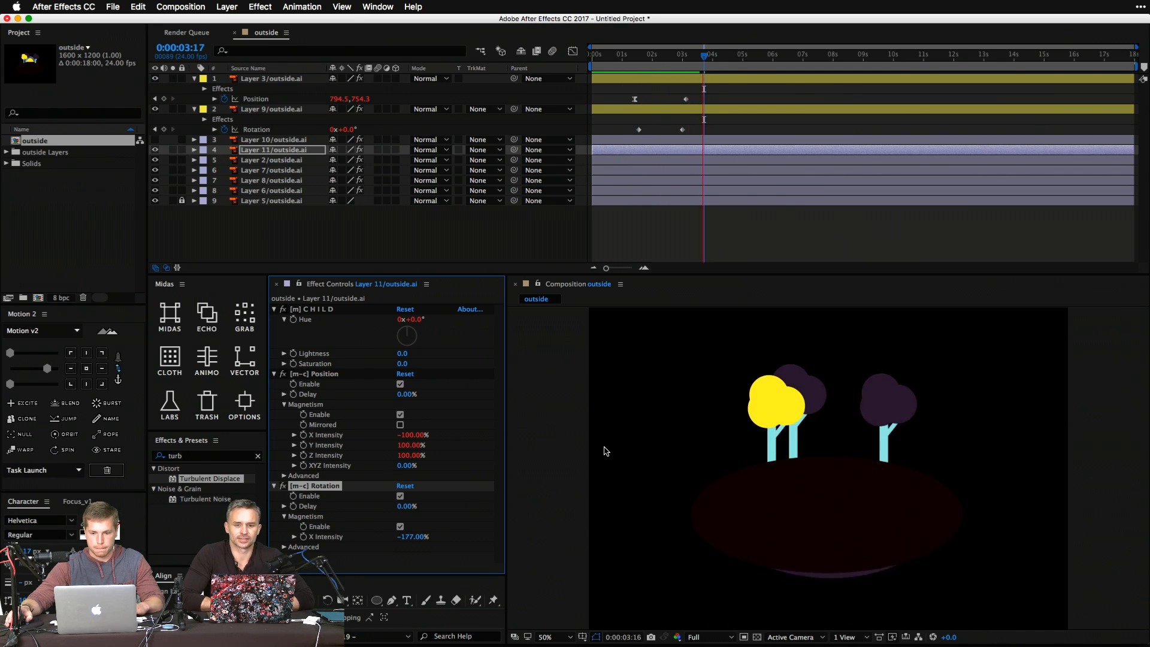
pyautogui.press('space')
# Ease all Position keyframes of Layer 3 and Rotation keyframes of Layer 9 with Motion 2, and preview the result.
pyautogui.moveTo(602, 124); pyautogui.dragTo(695, 134)
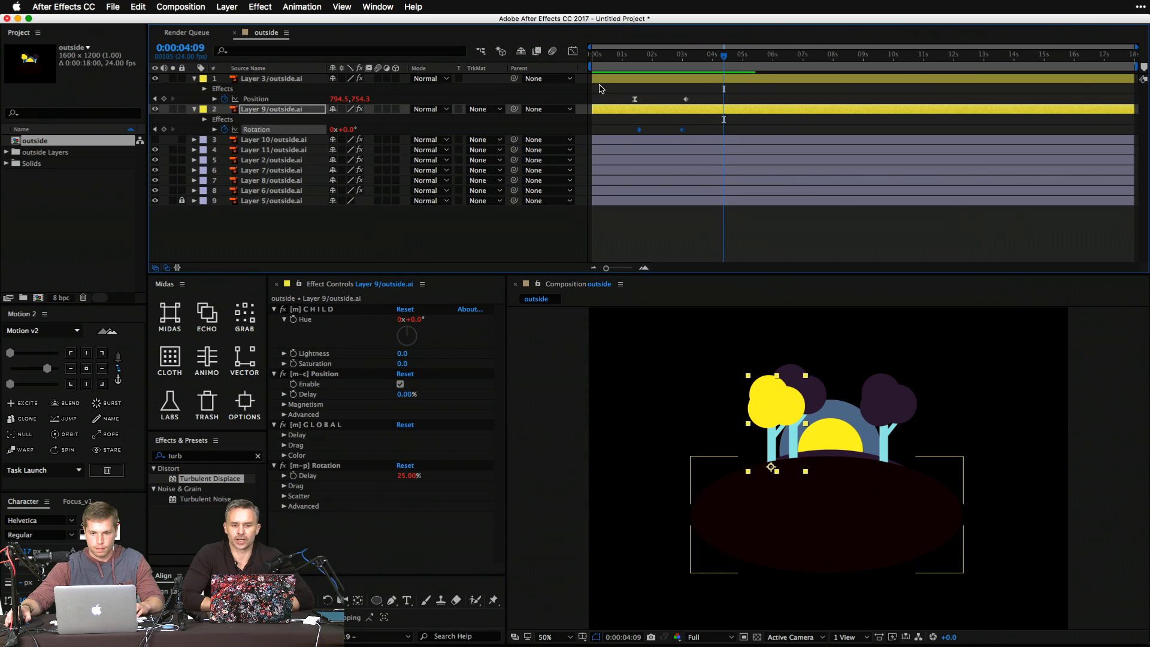
pyautogui.moveTo(608, 86); pyautogui.dragTo(782, 147)
pyautogui.moveTo(41, 368); pyautogui.dragTo(49, 366)
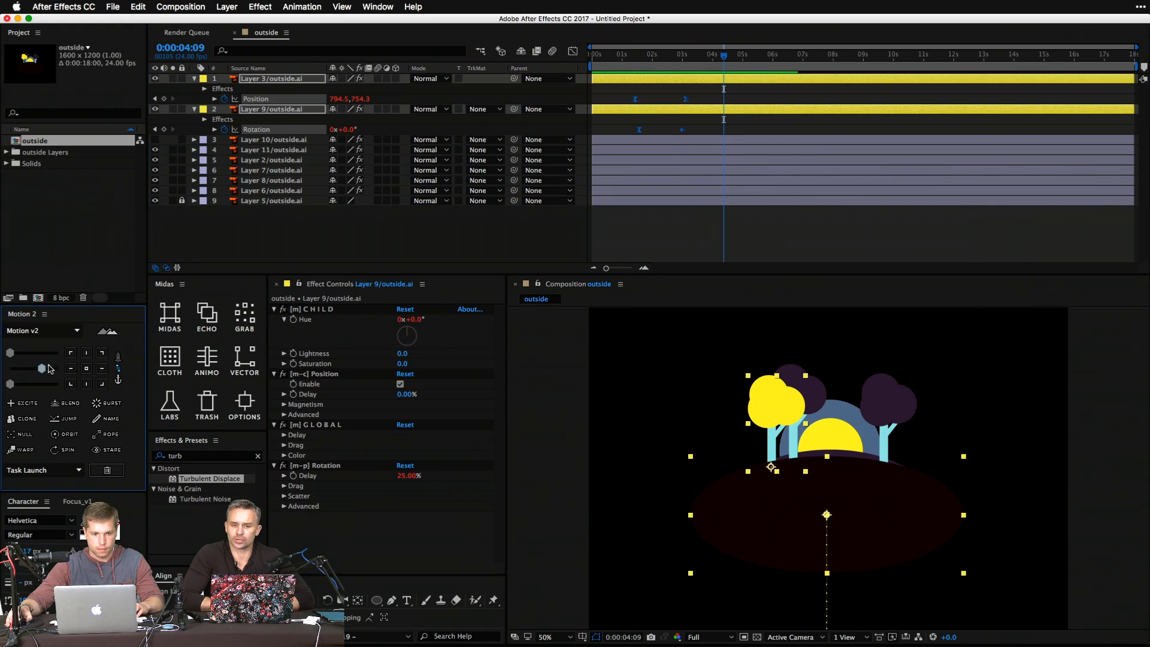
pyautogui.click(411, 231)
pyautogui.click(645, 64)
pyautogui.press('space')
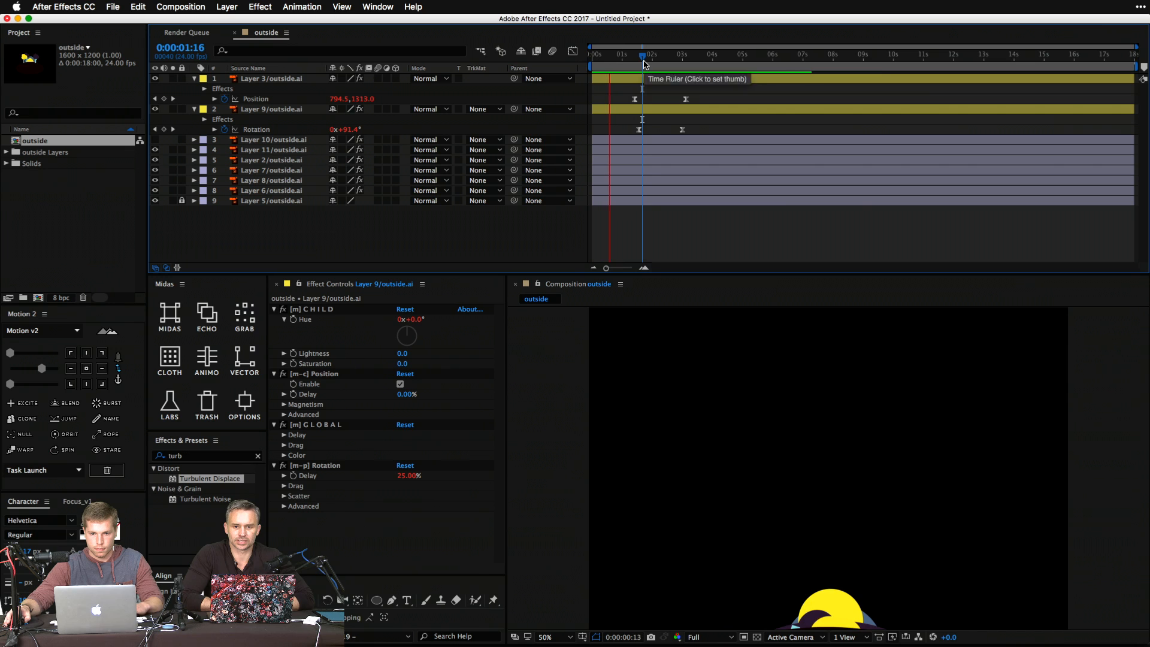
# Move Layer 9's two Rotation keyframes slightly later, to about 1.8 and 3.3 seconds, with the playhead at 0:00:02:22.
pyautogui.moveTo(645, 65); pyautogui.dragTo(680, 64)
pyautogui.click(683, 129)
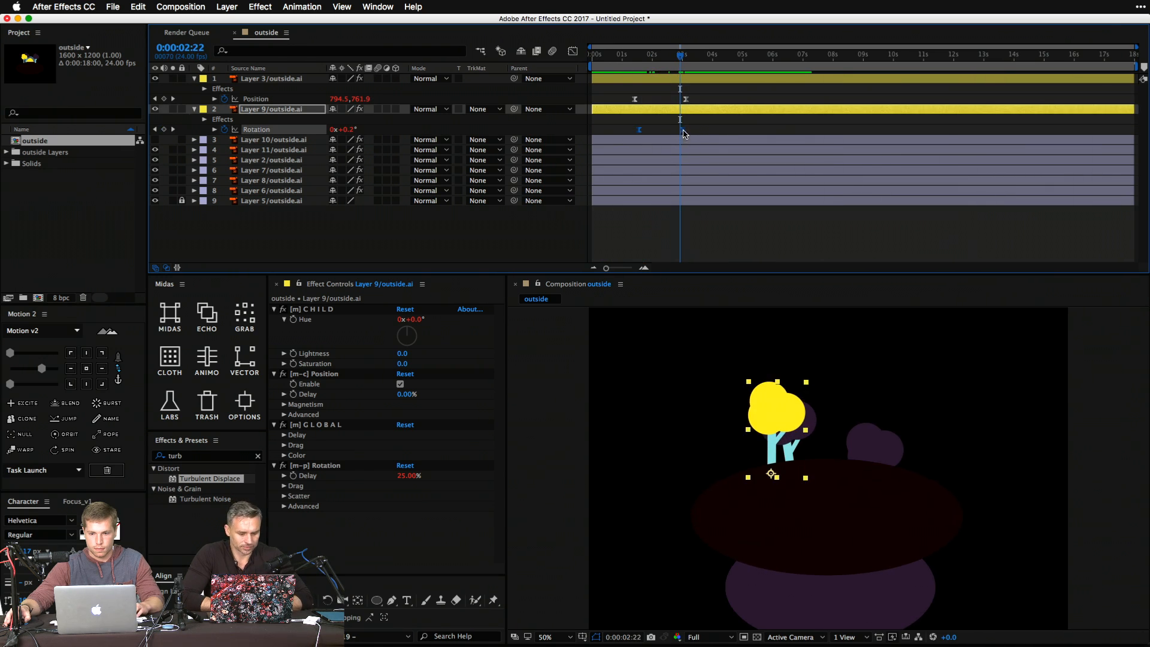
pyautogui.moveTo(686, 133); pyautogui.dragTo(693, 132)
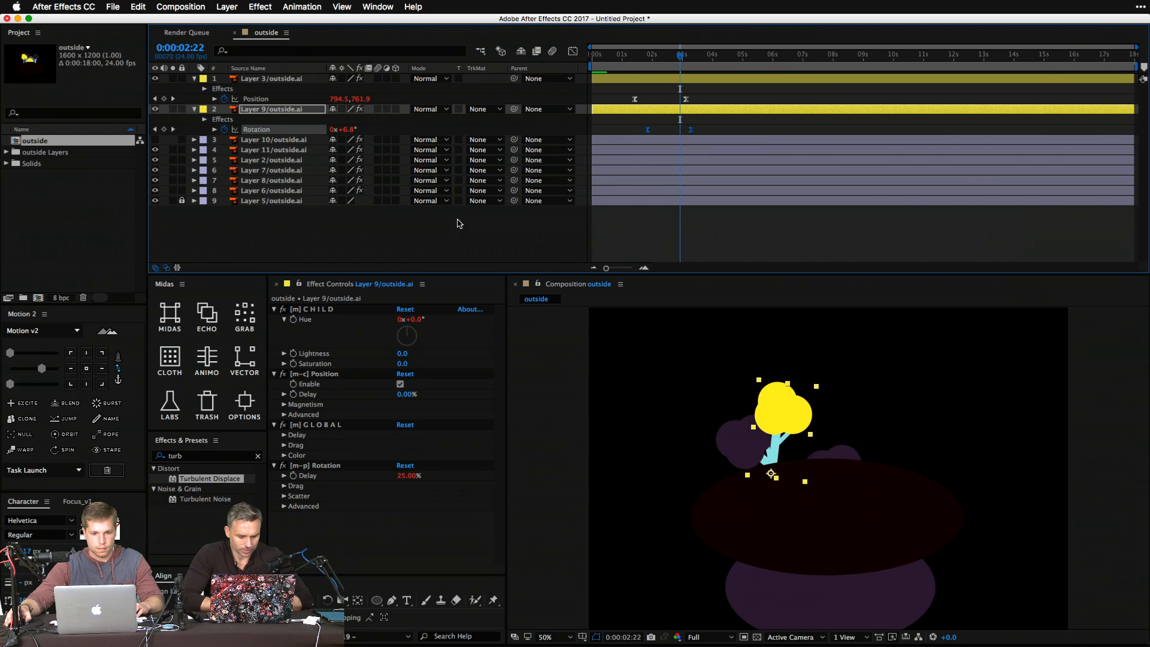
# Set the Drag Range of Layer 3's [m-p] Position to -25.0, 17.0 and its Seed to 0.41, and preview the animation.
pyautogui.click(458, 255)
pyautogui.click(274, 78)
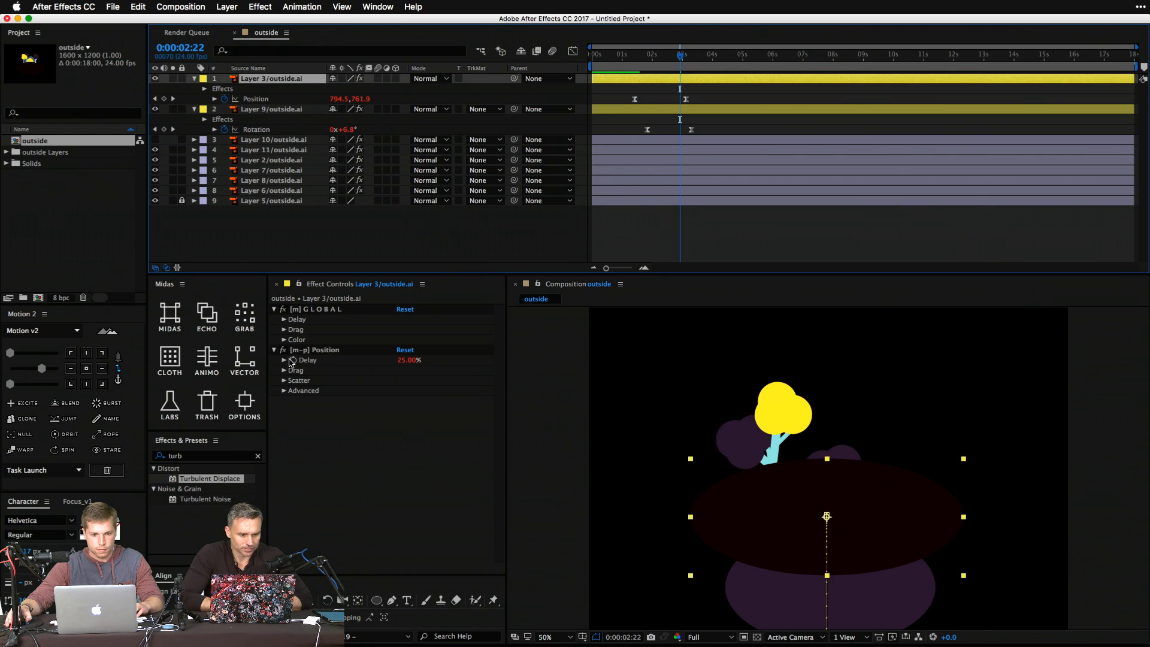
pyautogui.click(283, 370)
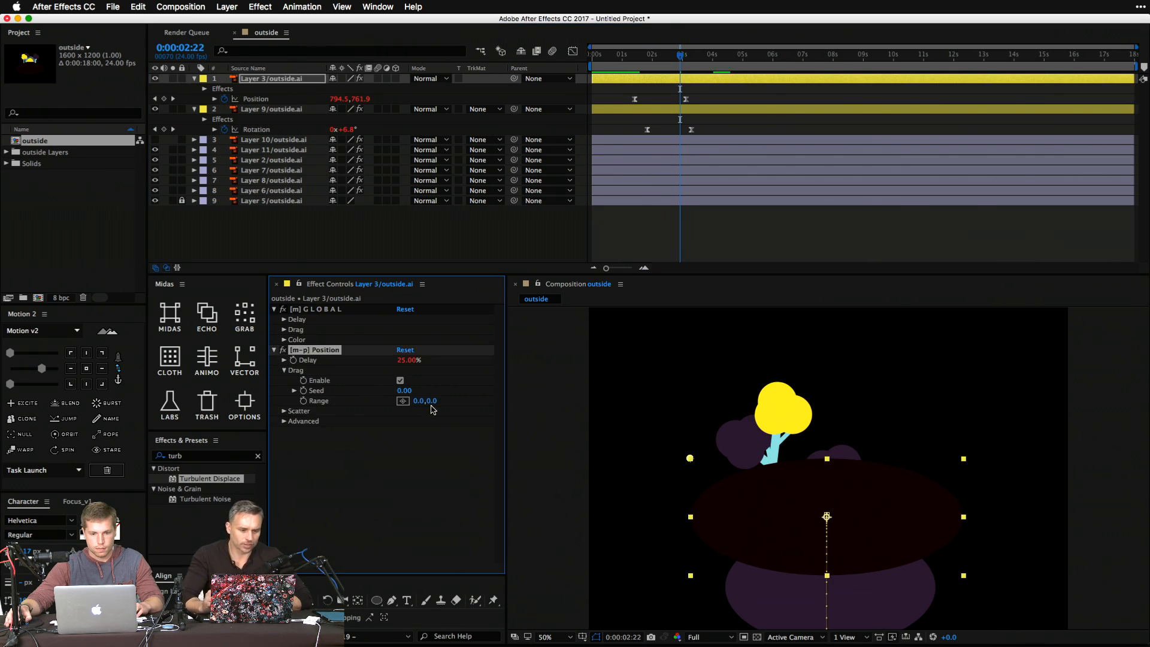
pyautogui.moveTo(418, 403); pyautogui.dragTo(406, 401)
pyautogui.click(457, 407)
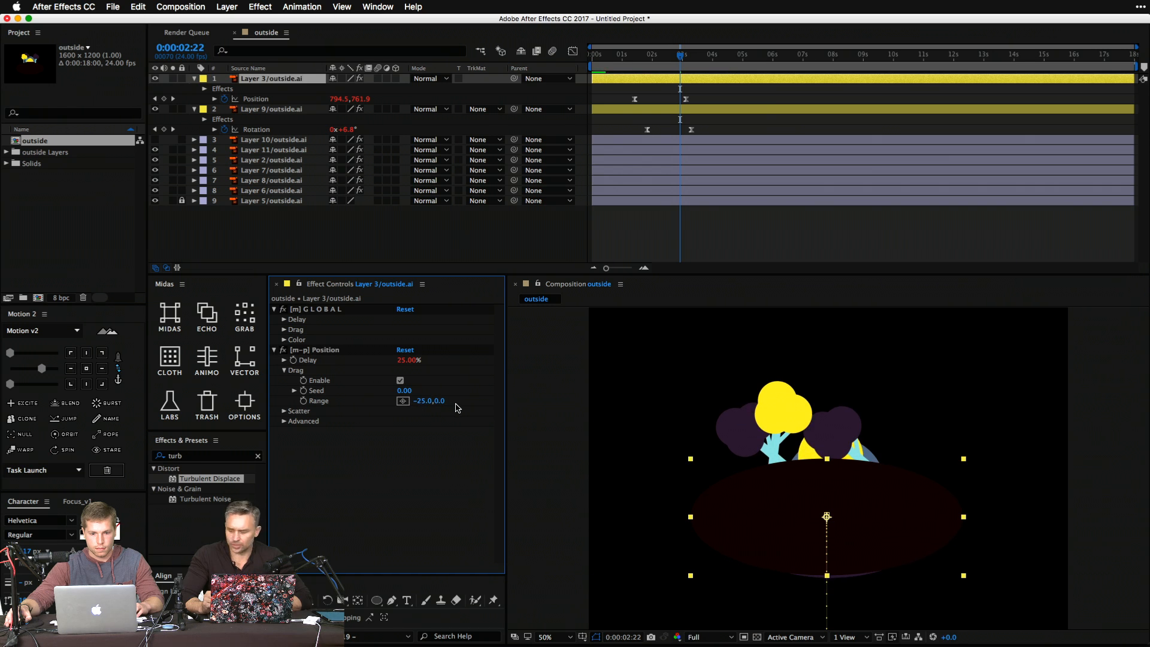
pyautogui.click(441, 401)
pyautogui.write('17')
pyautogui.press('Return')
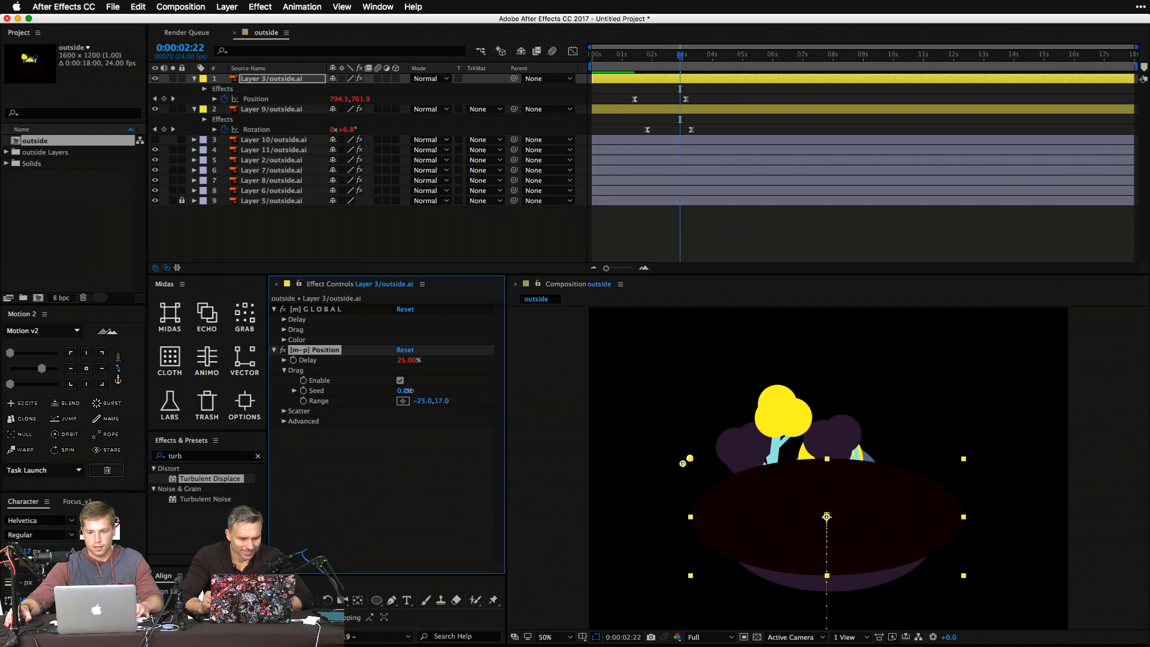
pyautogui.moveTo(408, 391); pyautogui.dragTo(427, 392)
pyautogui.press('space')
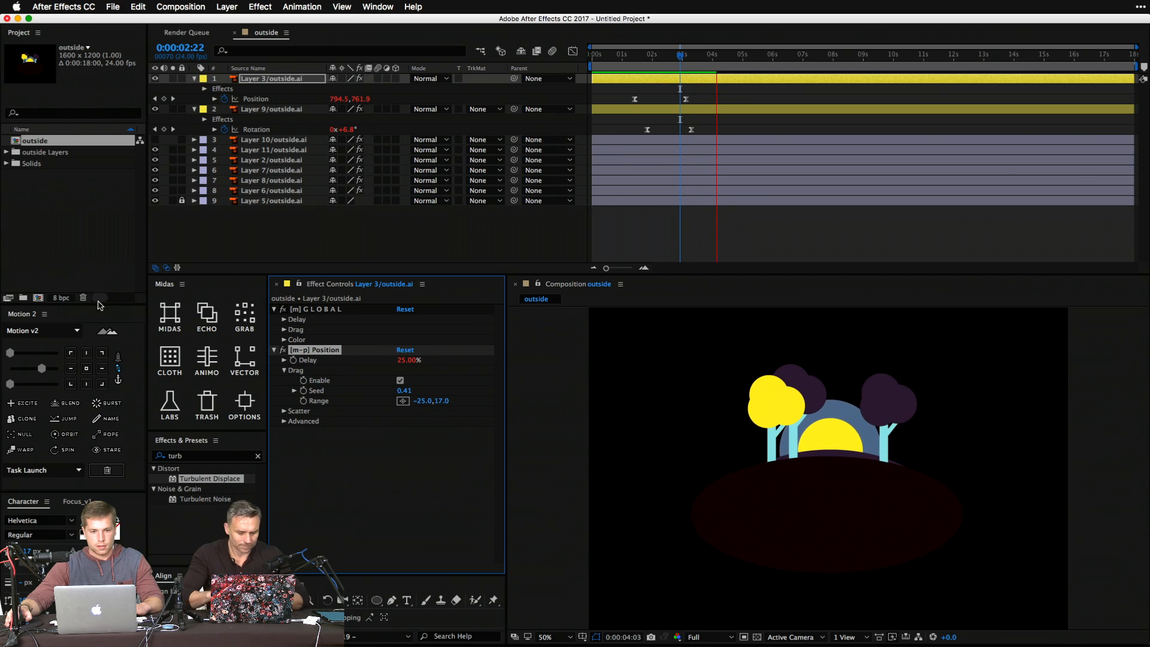
# Show the white ring on Layer 10 again and preview the animation with it.
pyautogui.press('space')
pyautogui.press('space')
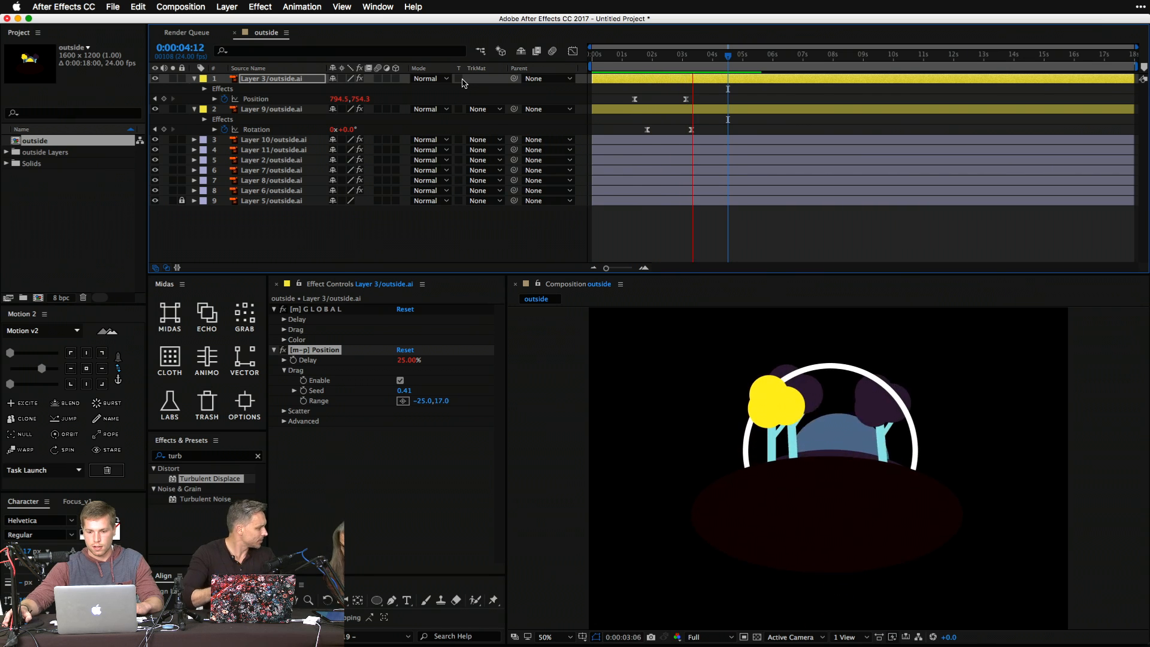
pyautogui.press('space')
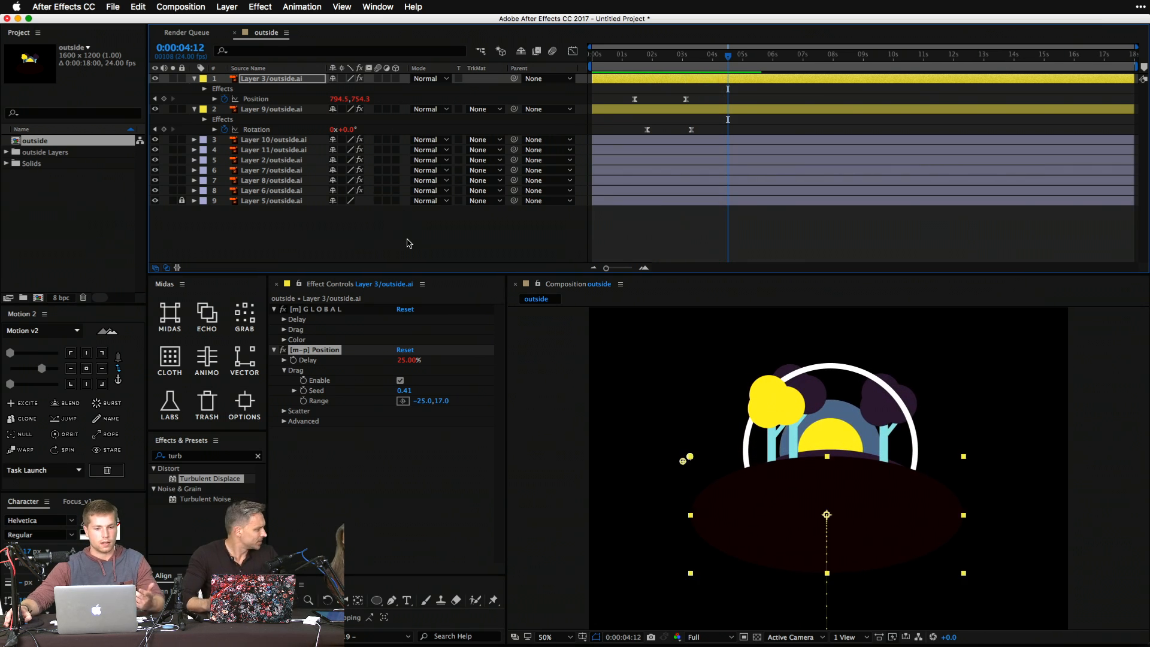
# Nest the outside composition in a new composition and scale the nested layer to 181%.
pyautogui.click(407, 243)
pyautogui.click(29, 195)
pyautogui.moveTo(44, 298); pyautogui.dragTo(39, 298)
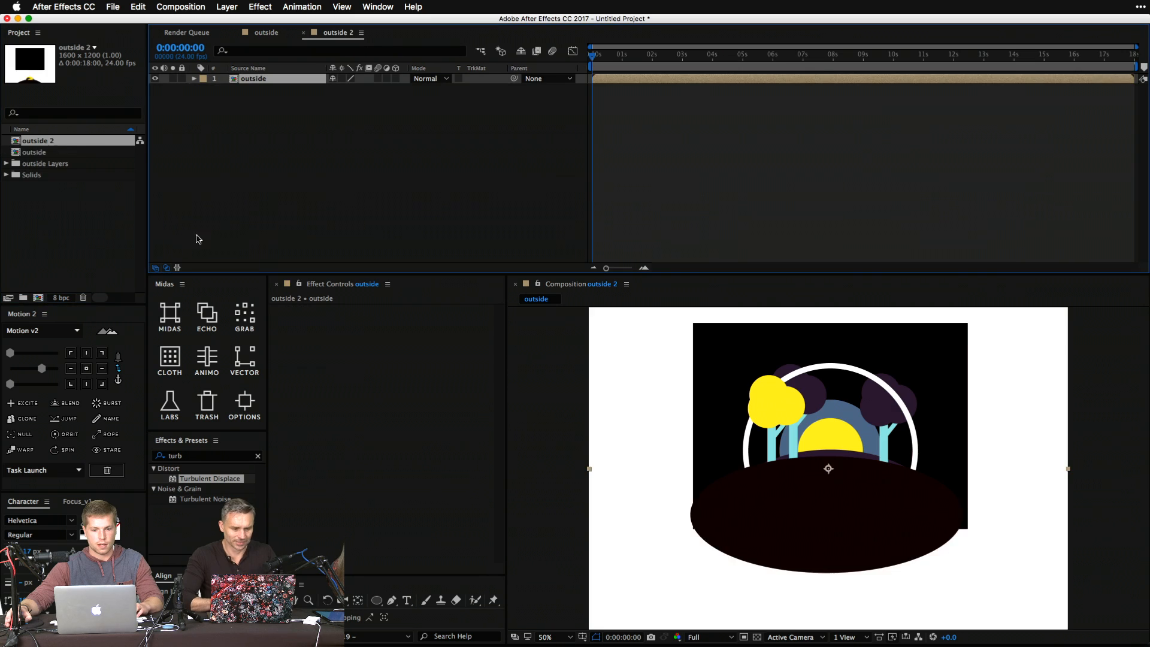
pyautogui.click(254, 81)
pyautogui.moveTo(378, 88); pyautogui.dragTo(424, 103)
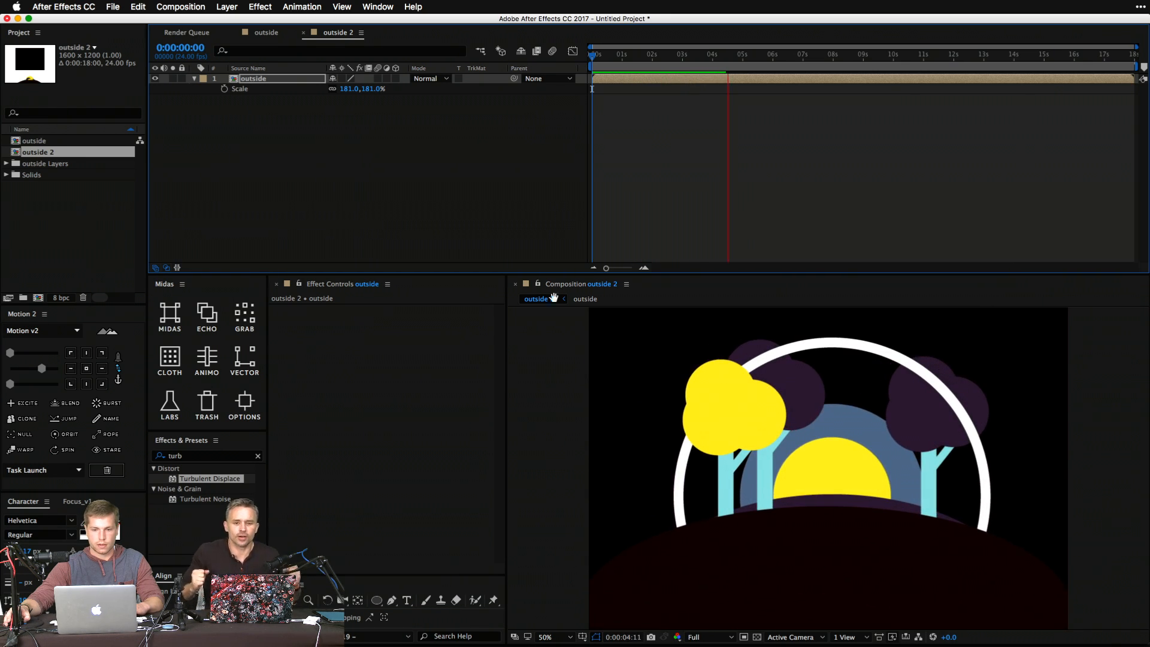
pyautogui.rightClick(339, 147)
pyautogui.moveTo(365, 156)
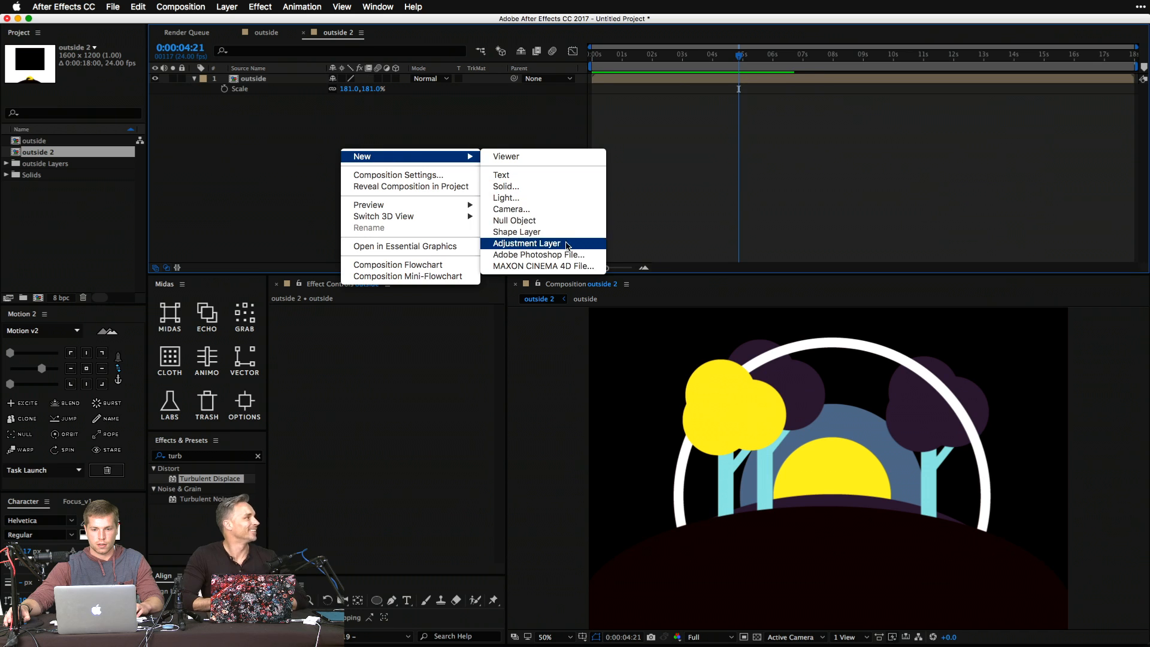
pyautogui.press('Escape')
# Duplicate the nested outside layer and rename the copy as outside33.
pyautogui.click(255, 84)
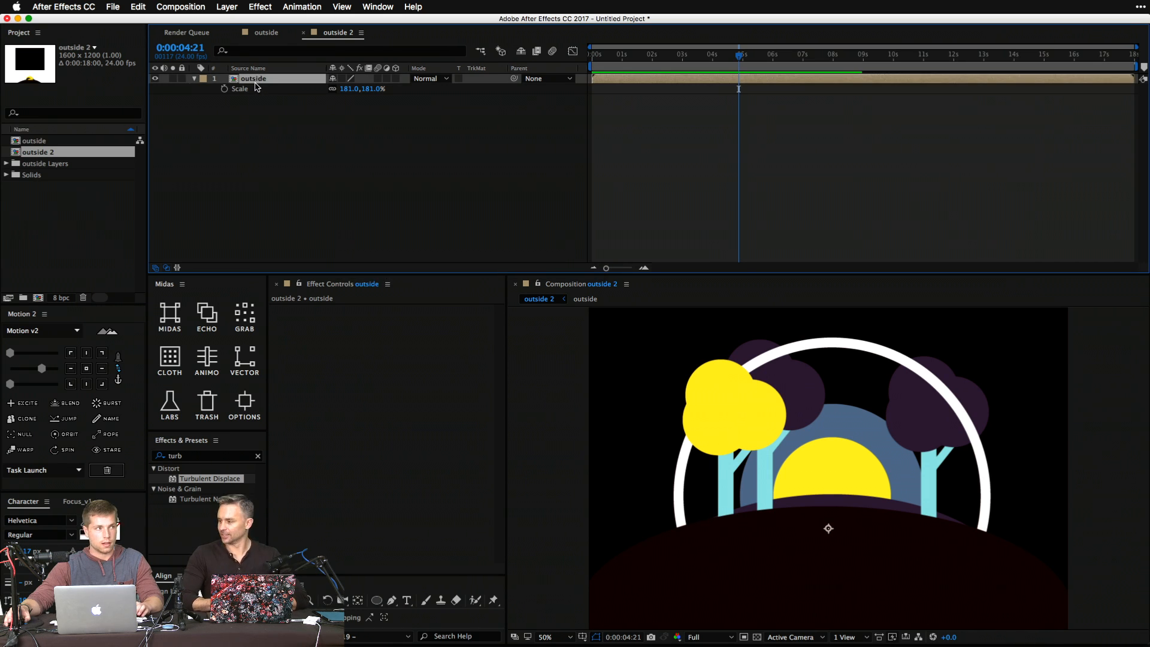
pyautogui.press('super+d')
pyautogui.press('Return')
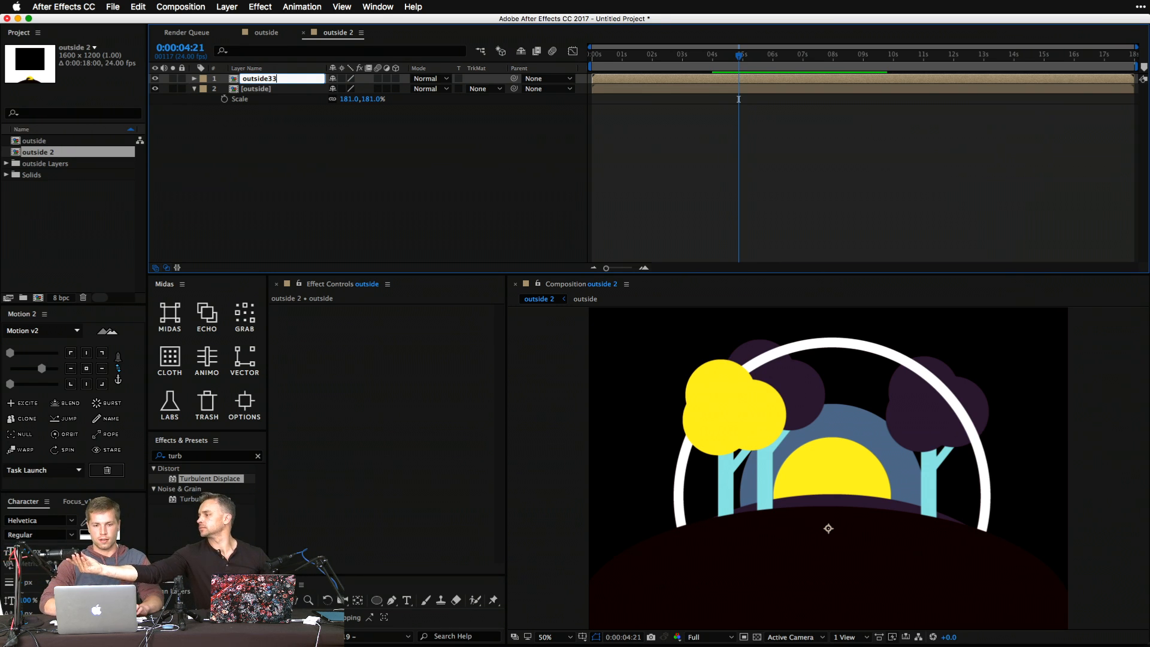
pyautogui.press('Return')
pyautogui.click(271, 206)
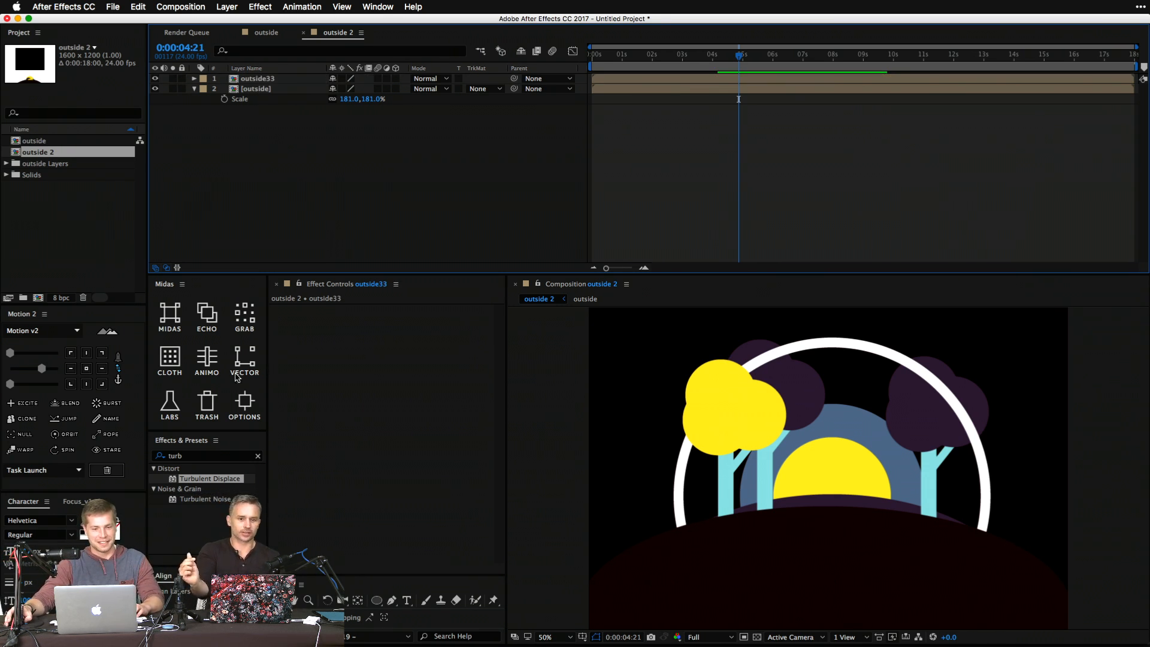
# Search the effects for "differ" and apply Color Difference Key to the outside33 layer.
pyautogui.click(199, 449)
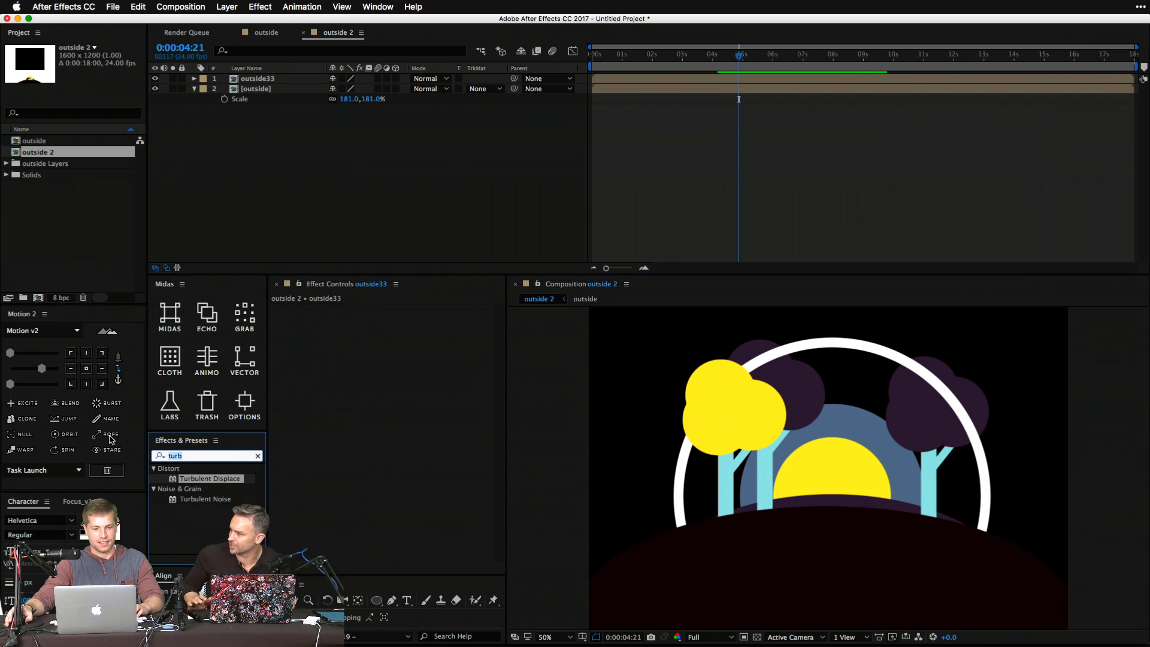
pyautogui.write('c')
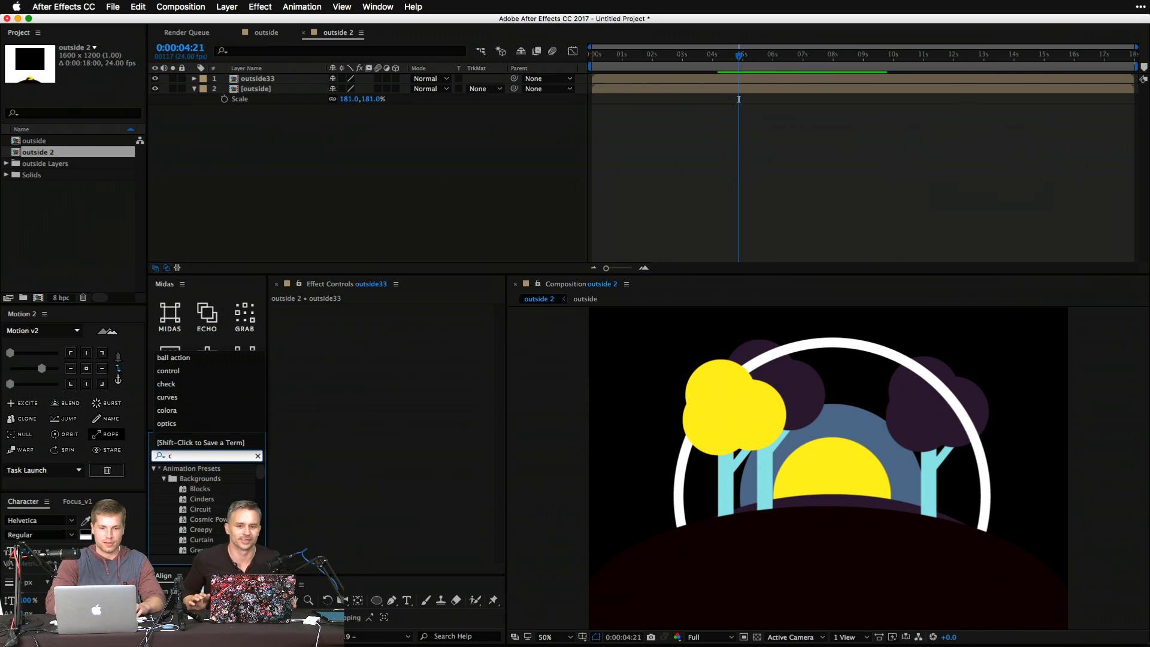
pyautogui.press('BackSpace')
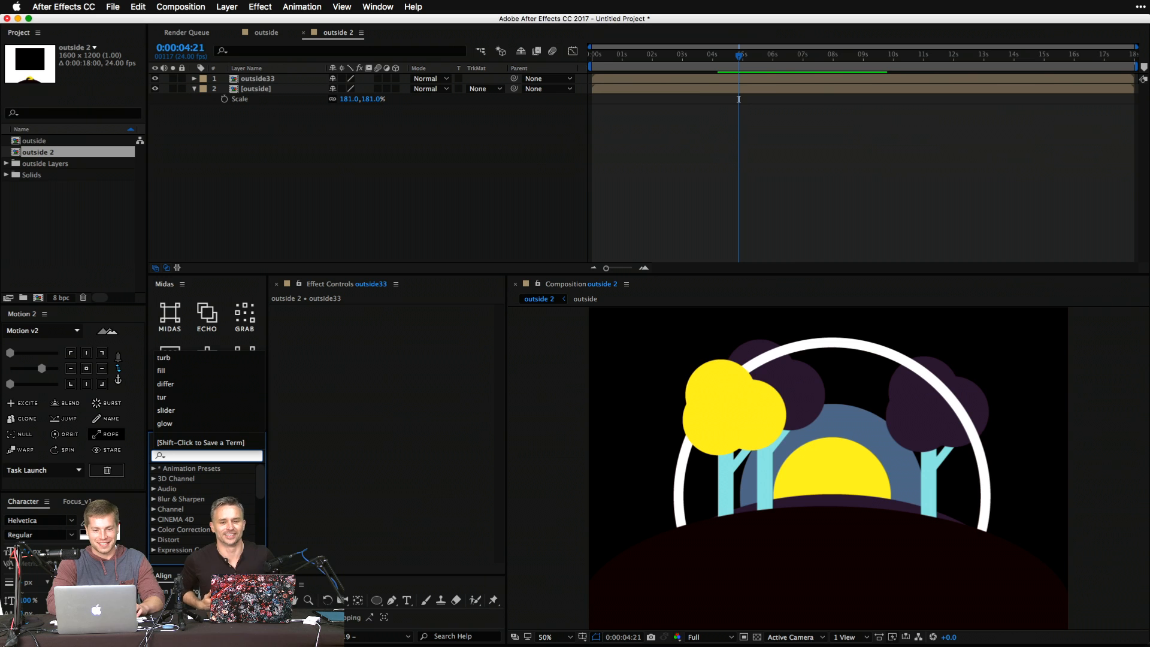
pyautogui.write('differ')
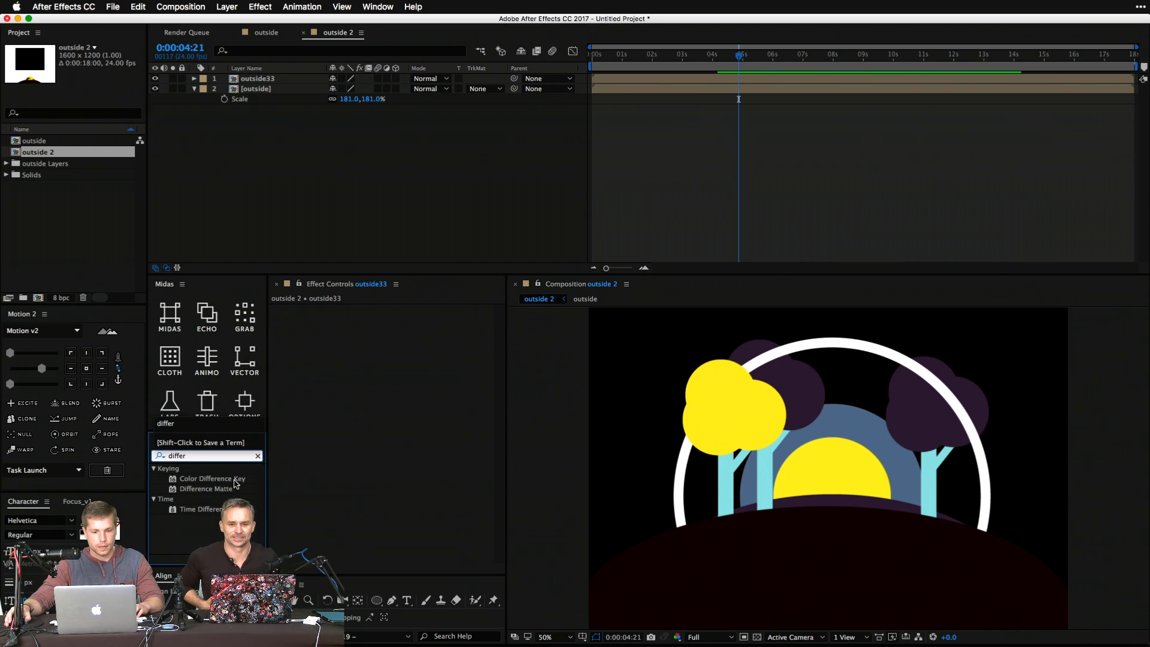
pyautogui.moveTo(235, 484); pyautogui.dragTo(270, 85)
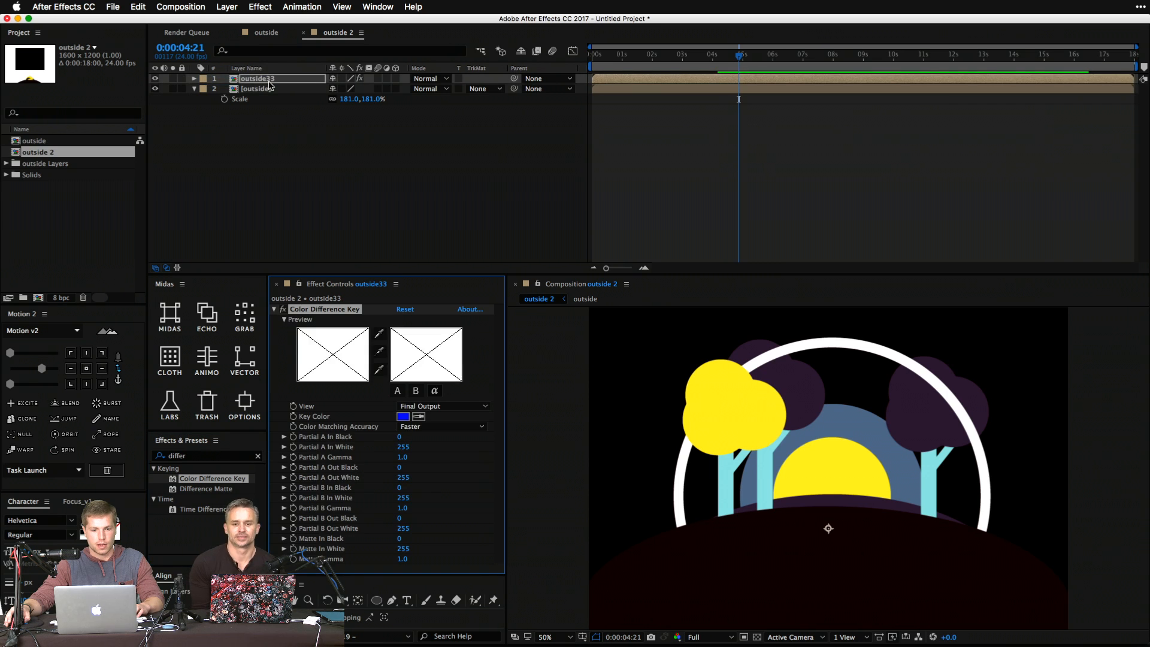
# Set the Color Difference Key on outside33 to the Matte Corrected view and Partial A Gamma to 0.9.
pyautogui.click(415, 390)
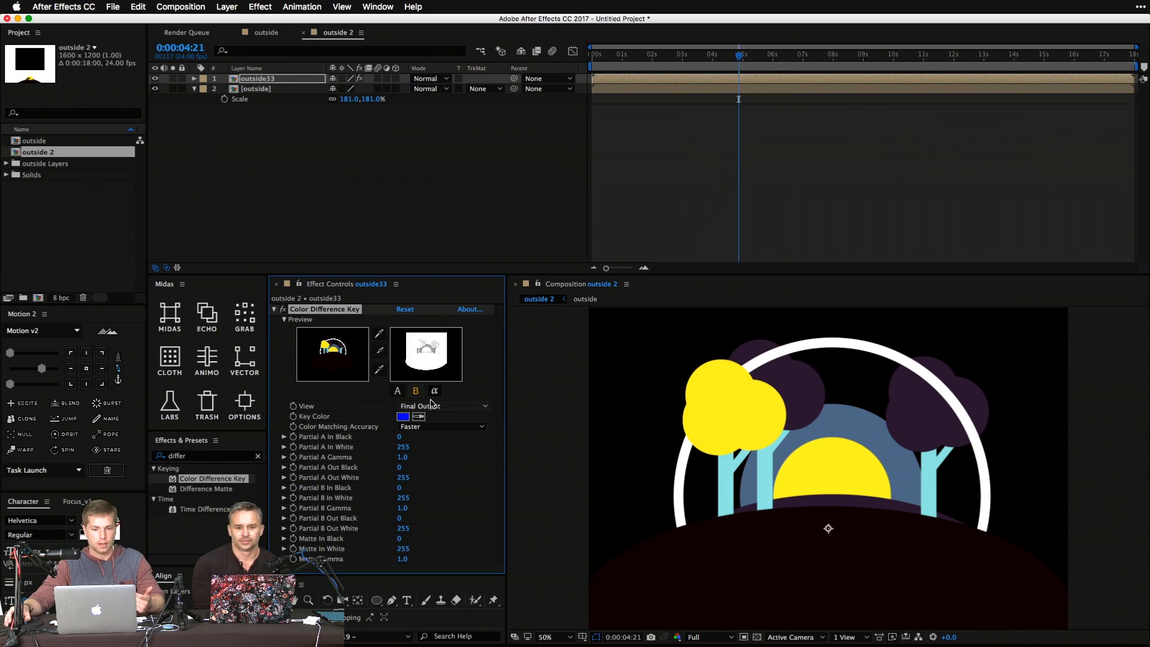
pyautogui.click(434, 407)
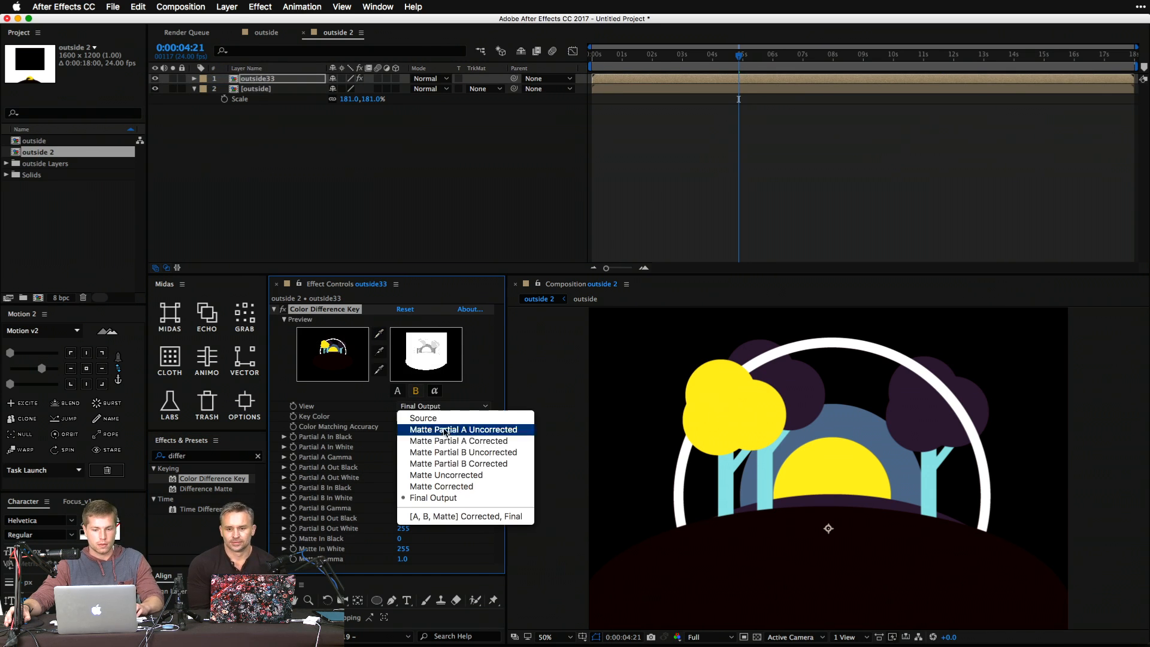
pyautogui.click(486, 488)
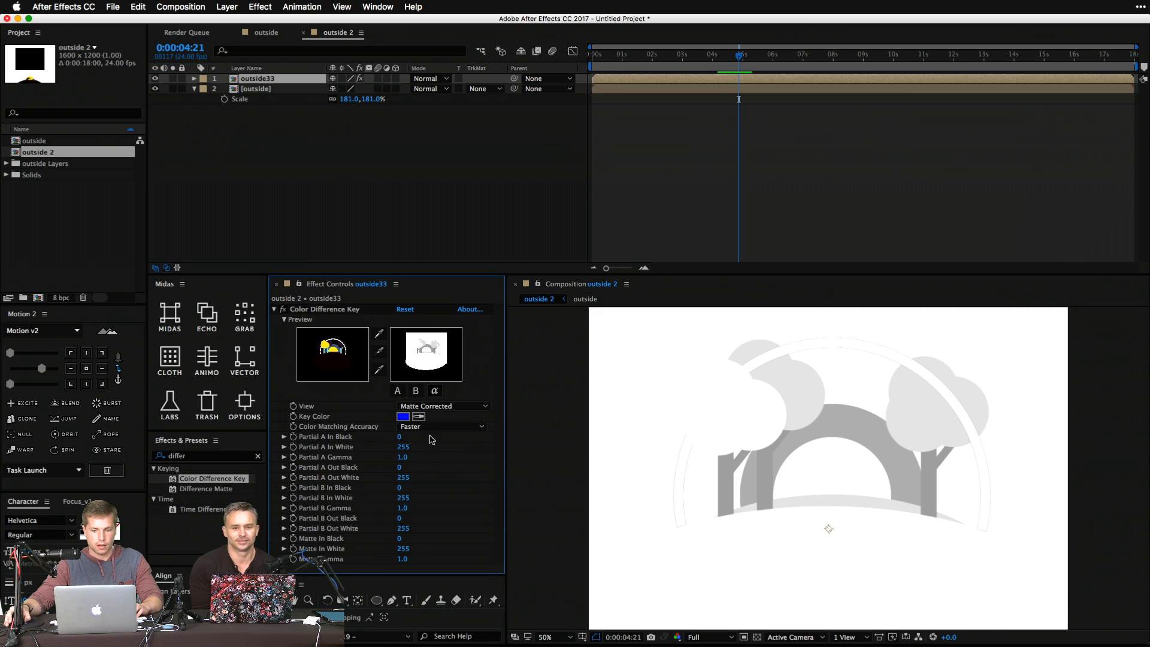
pyautogui.moveTo(401, 458); pyautogui.dragTo(398, 459)
# Import 7.jpg from the Extra Texture Paper folder and place it directly below outside33.
pyautogui.doubleClick(99, 230)
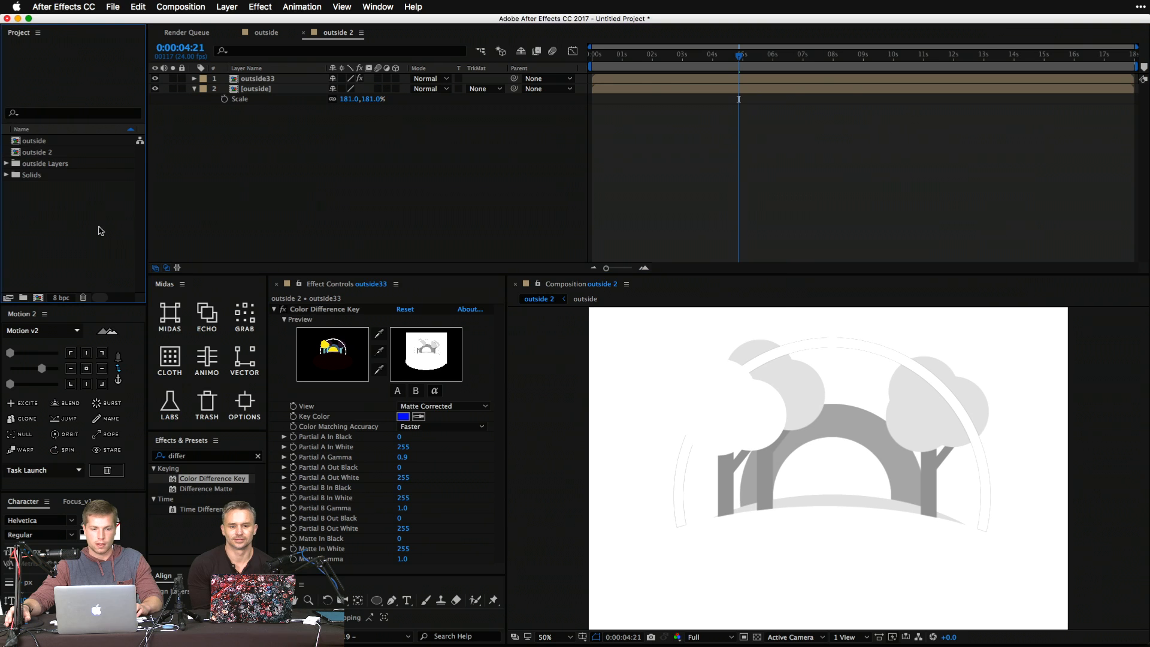
pyautogui.click(435, 149)
pyautogui.click(491, 132)
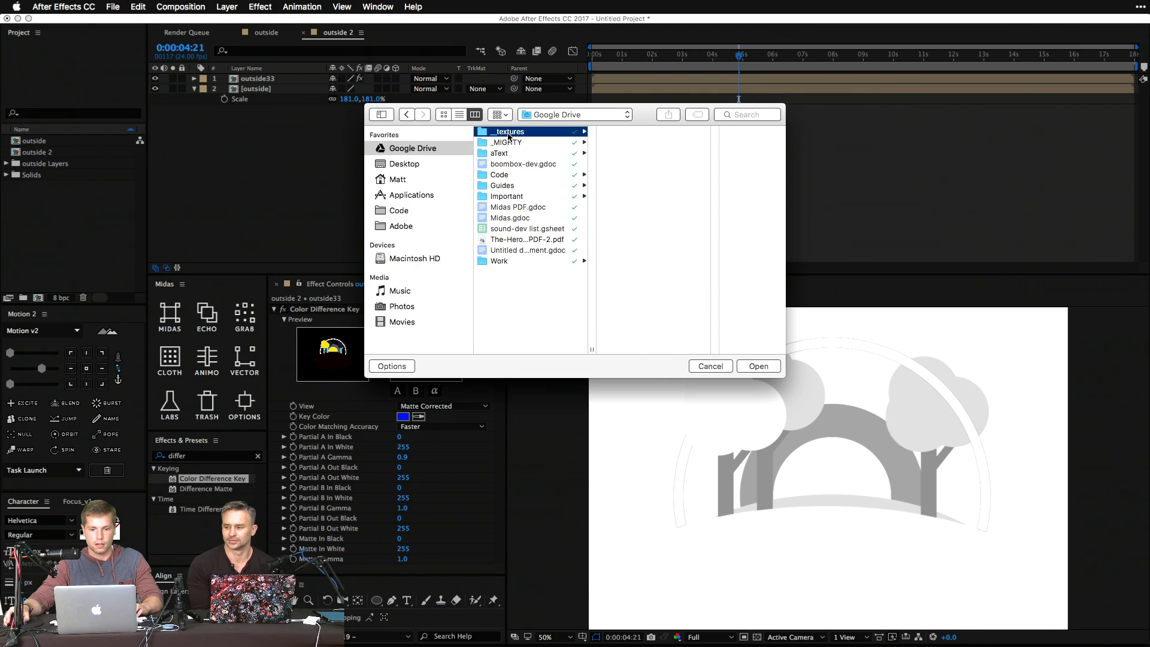
pyautogui.click(638, 282)
pyautogui.click(694, 198)
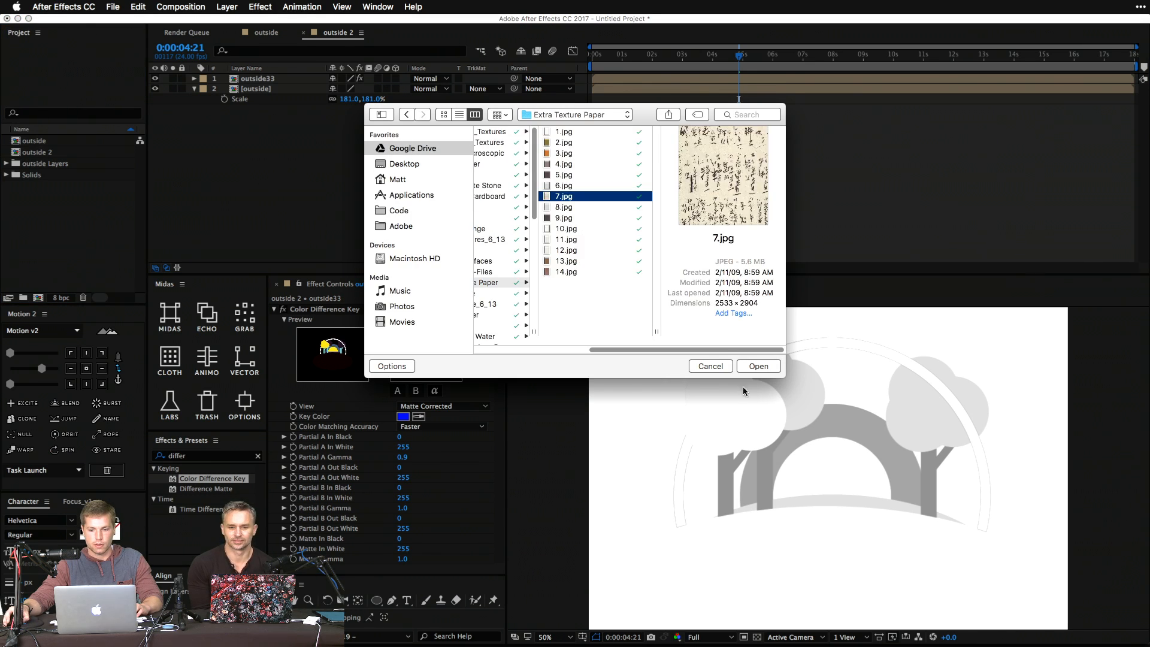
pyautogui.click(758, 366)
pyautogui.moveTo(80, 148); pyautogui.dragTo(267, 85)
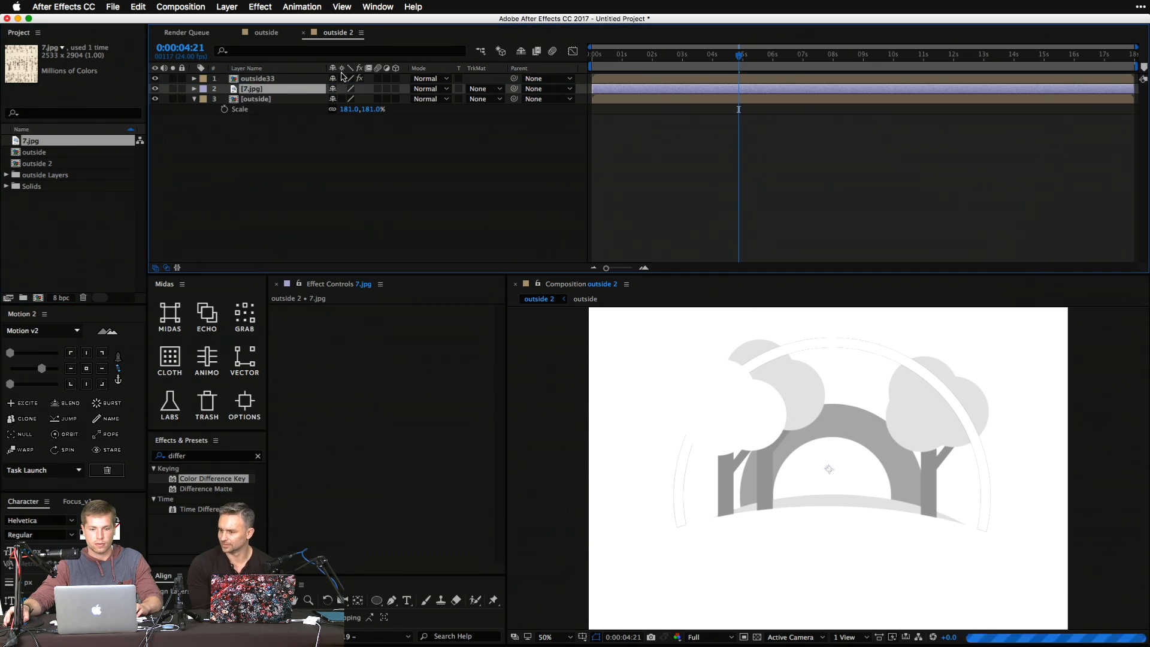
# Matte the 7.jpg layer with the inverted luma of outside33 and preview the textured animation.
pyautogui.click(482, 89)
pyautogui.click(512, 142)
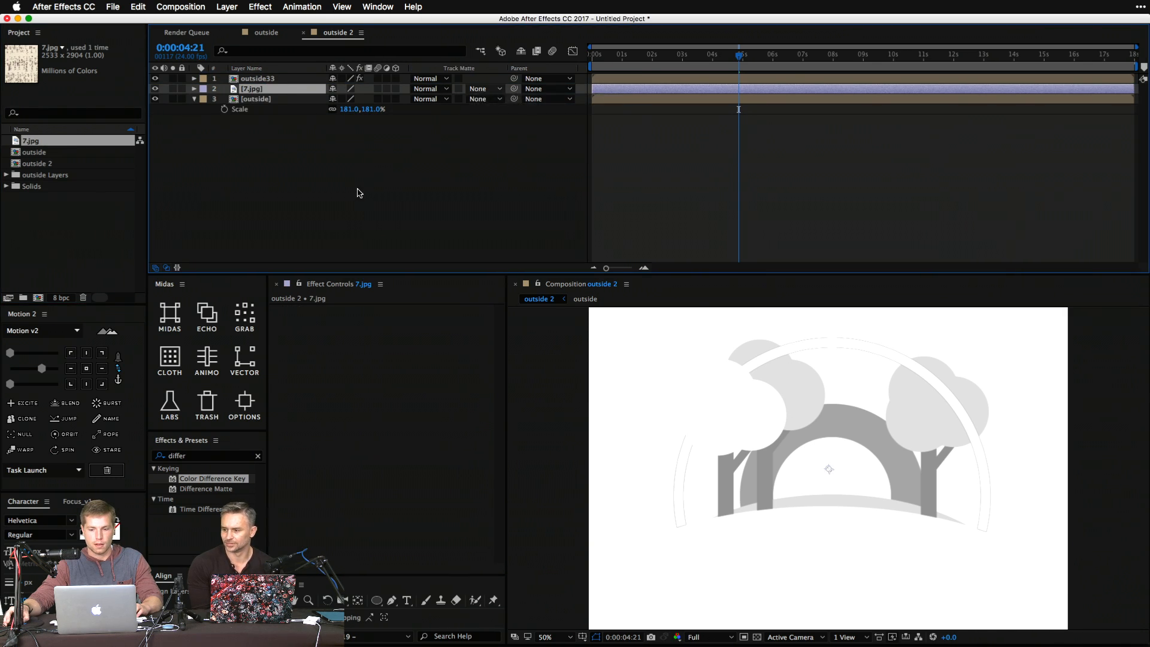
pyautogui.click(480, 89)
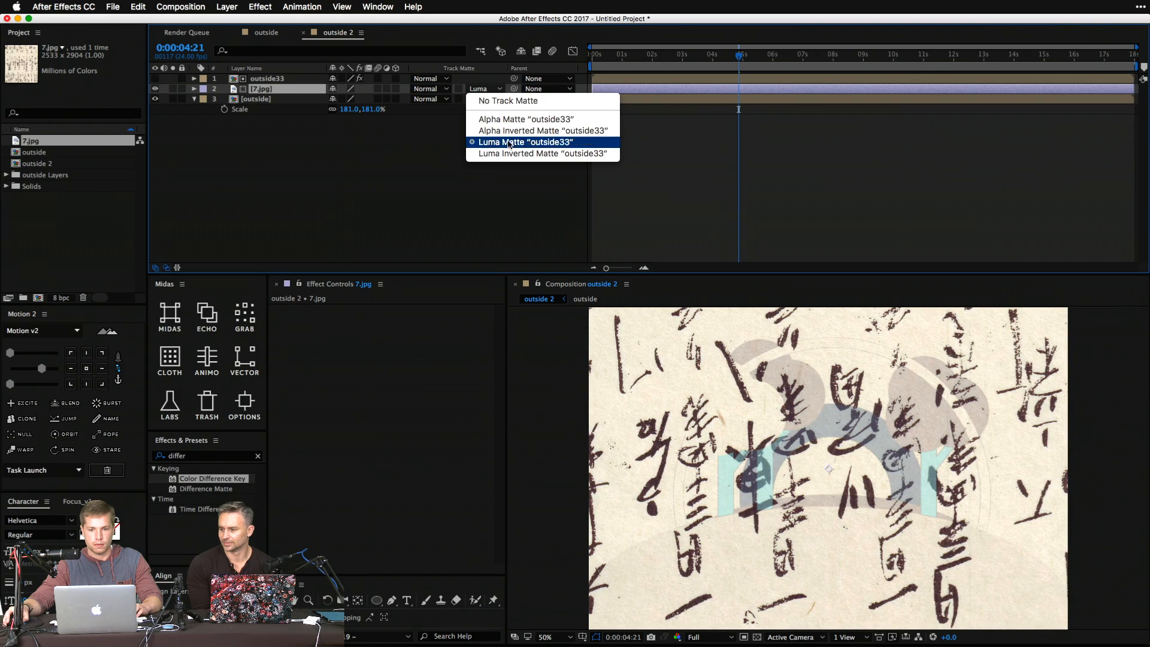
pyautogui.click(512, 154)
pyautogui.click(312, 226)
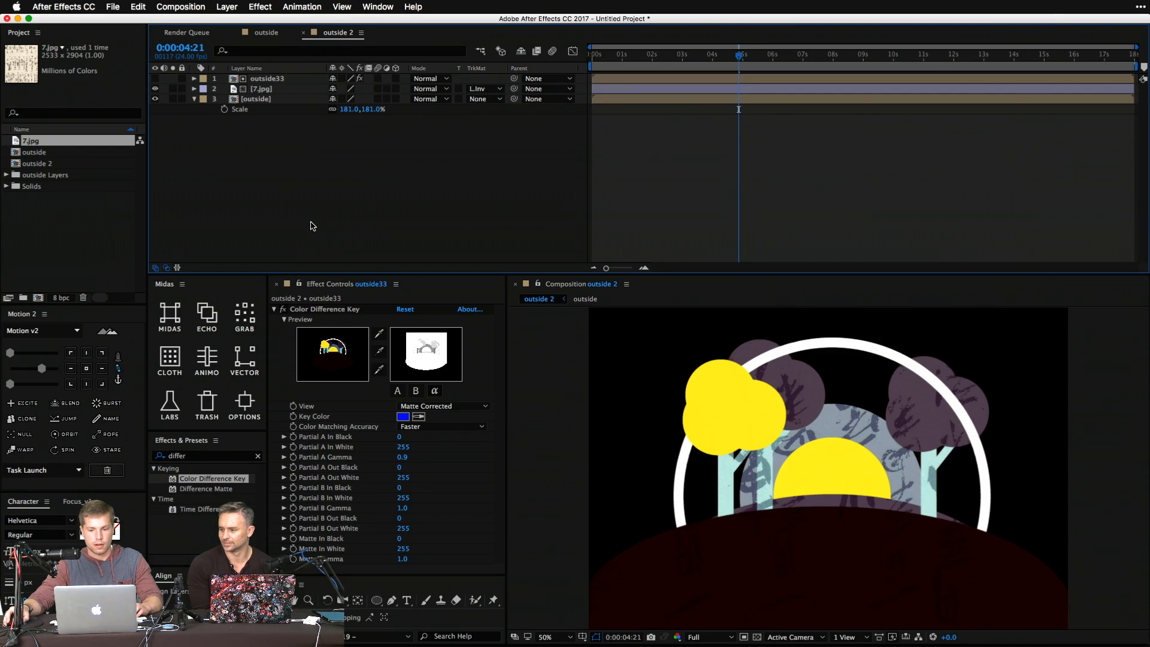
pyautogui.press('space')
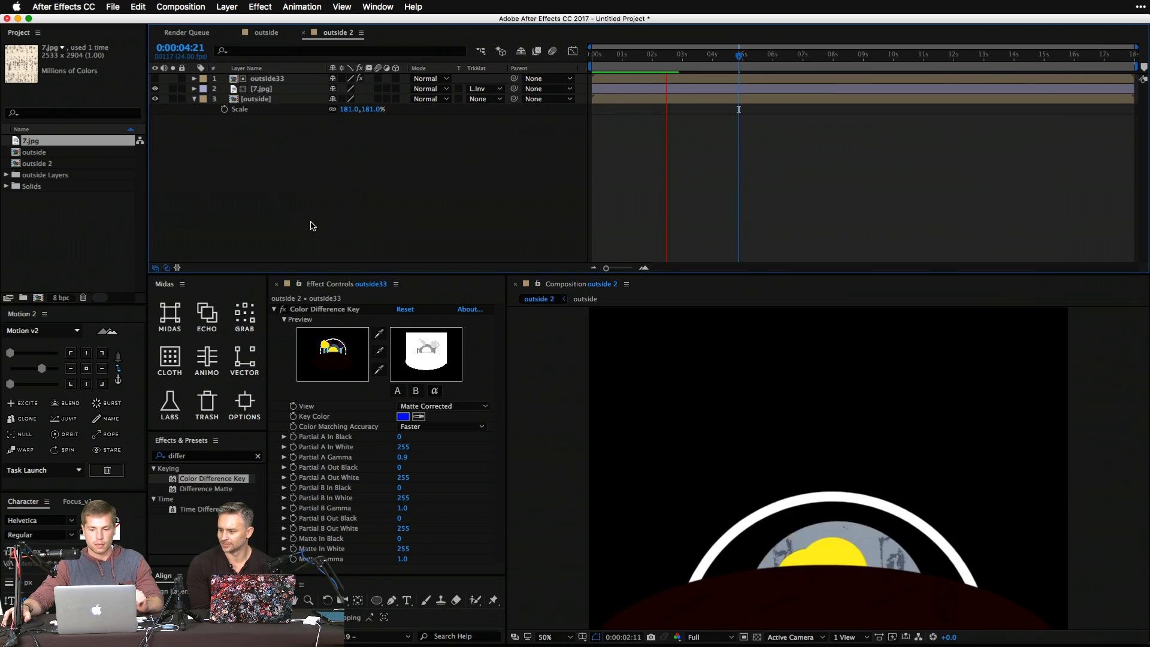
pyautogui.press('space')
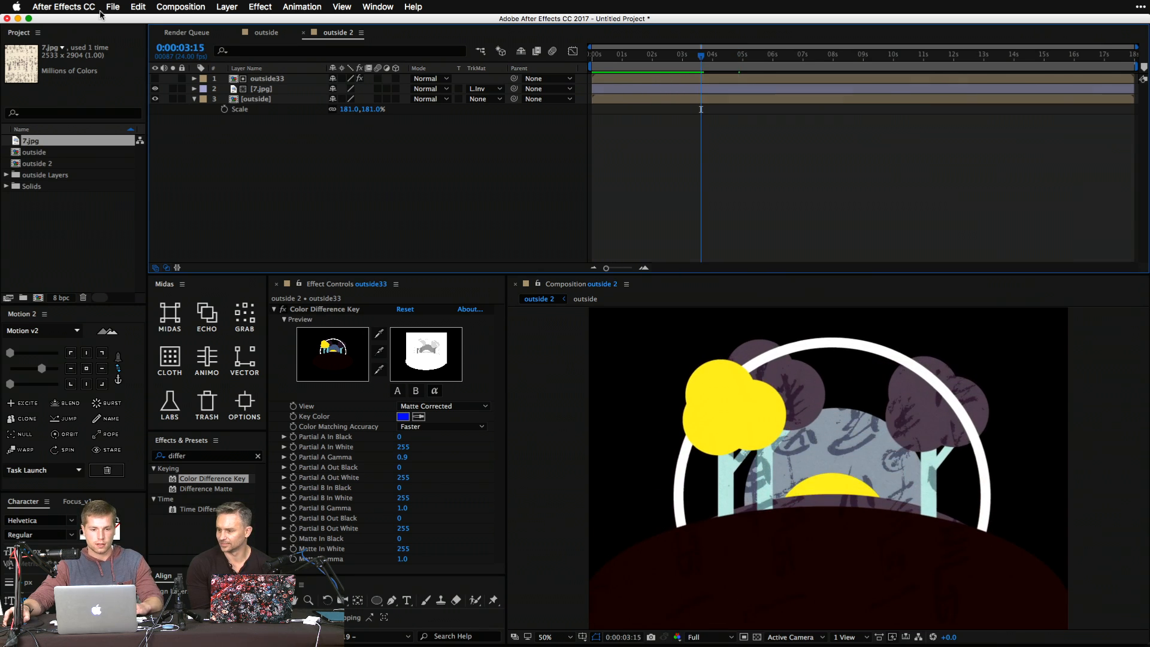
# Import Concrete7.jpg from the Concrete textures folder and place it directly above the outside layer.
pyautogui.doubleClick(59, 207)
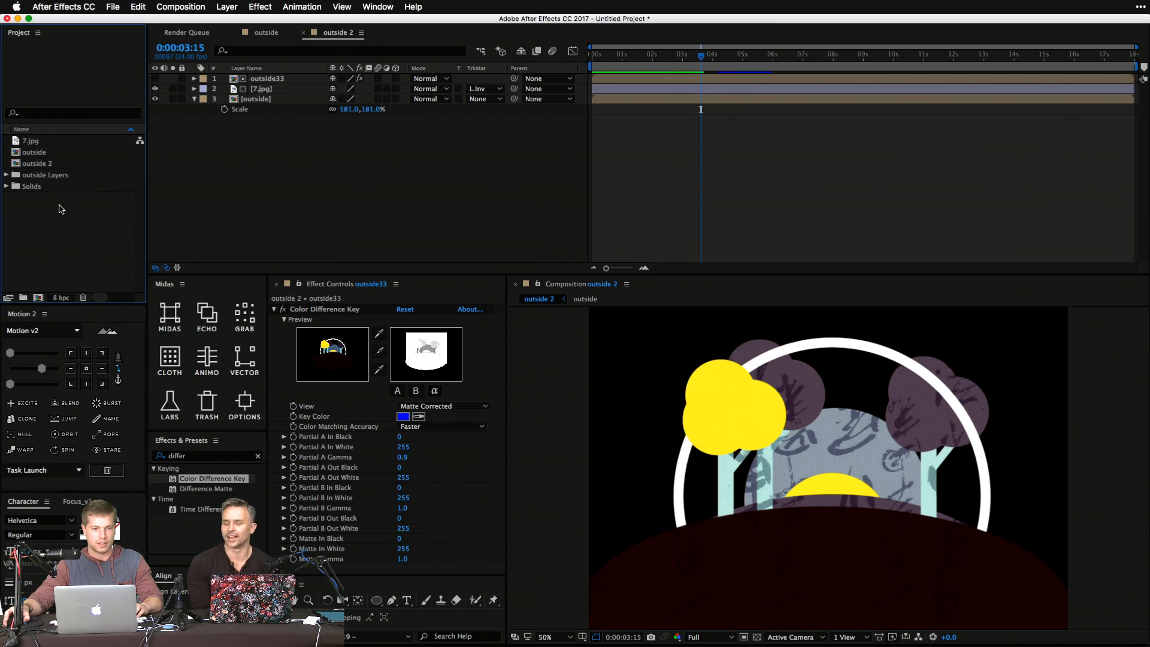
pyautogui.click(549, 114)
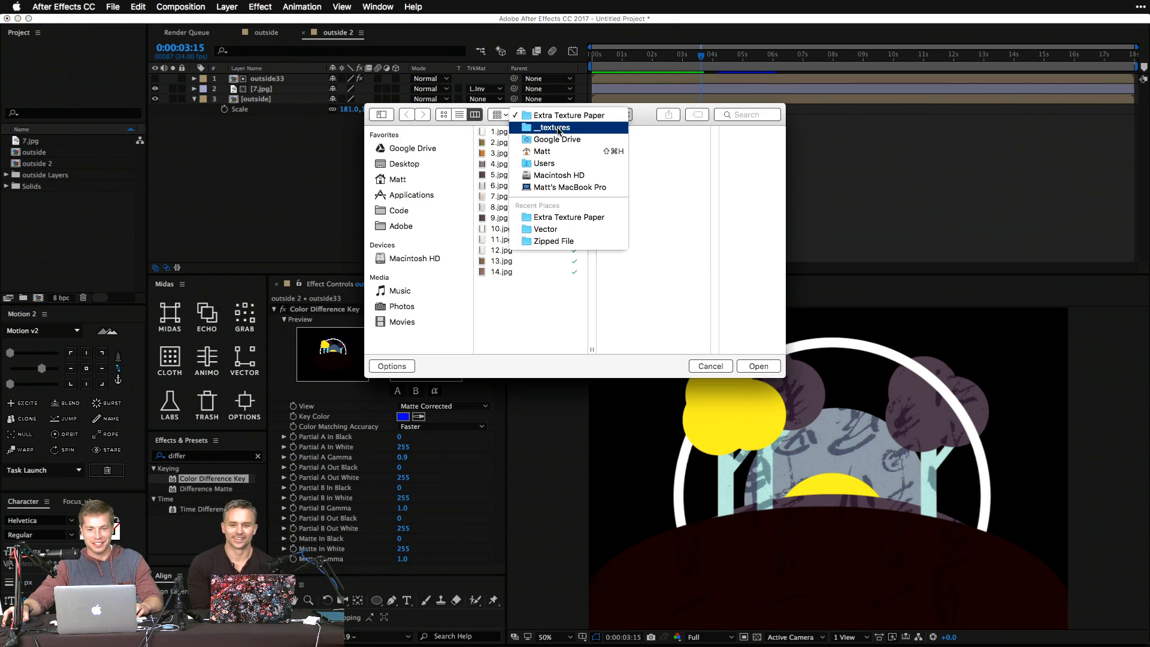
pyautogui.click(557, 126)
pyautogui.click(658, 241)
pyautogui.click(689, 197)
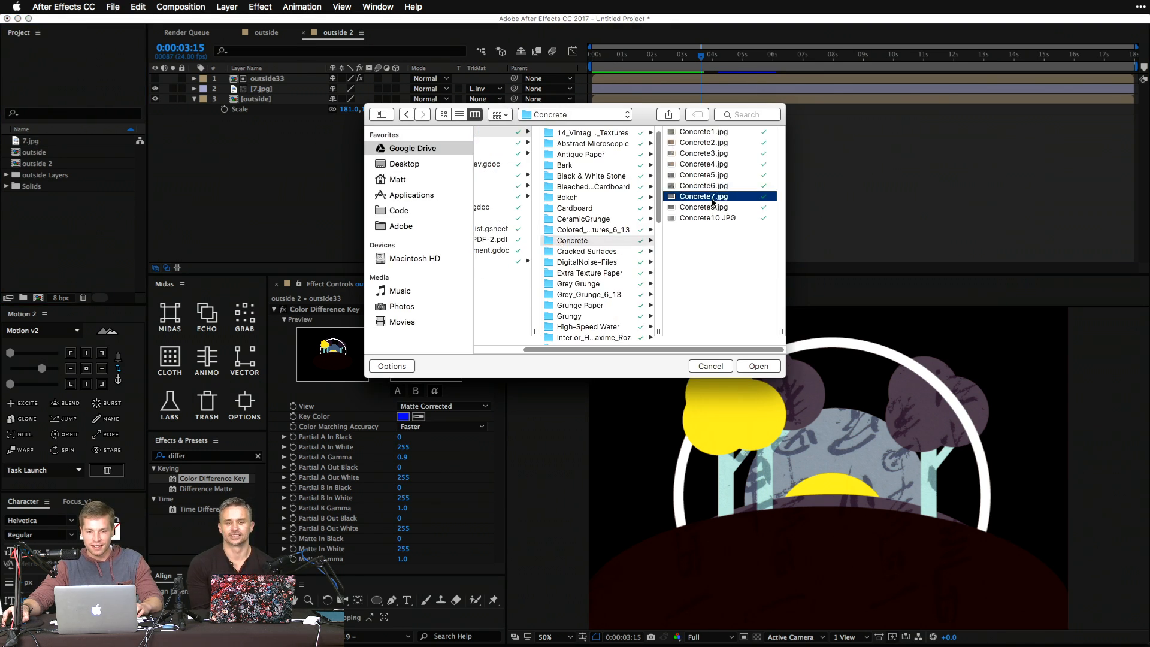
pyautogui.press('Return')
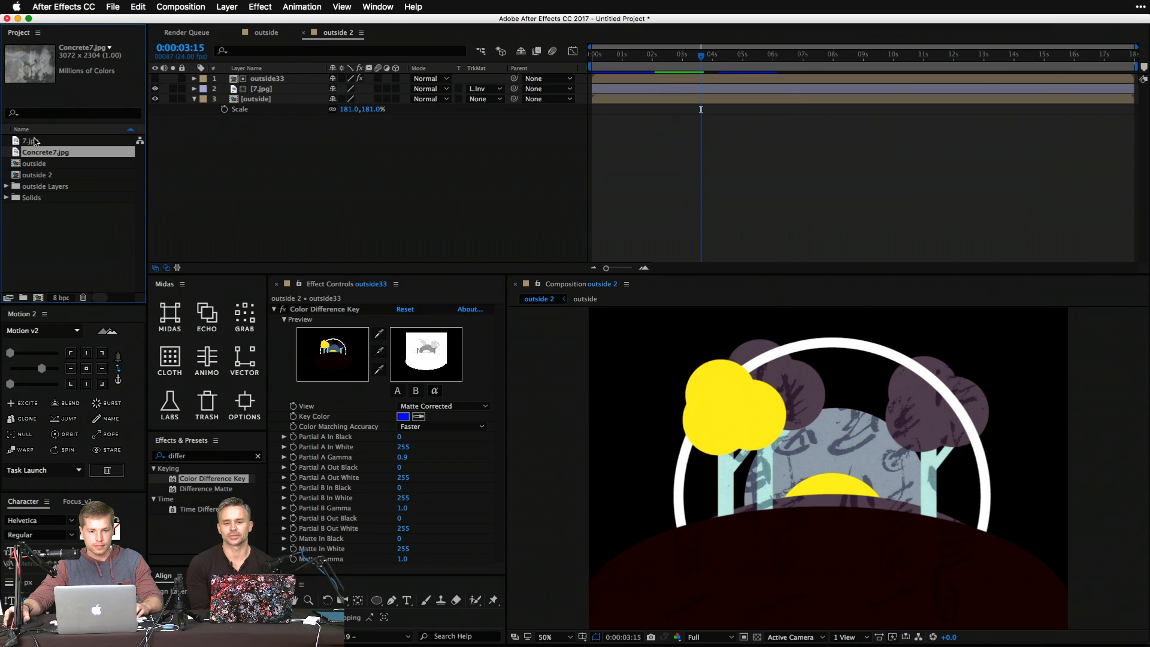
pyautogui.moveTo(162, 144); pyautogui.dragTo(276, 97)
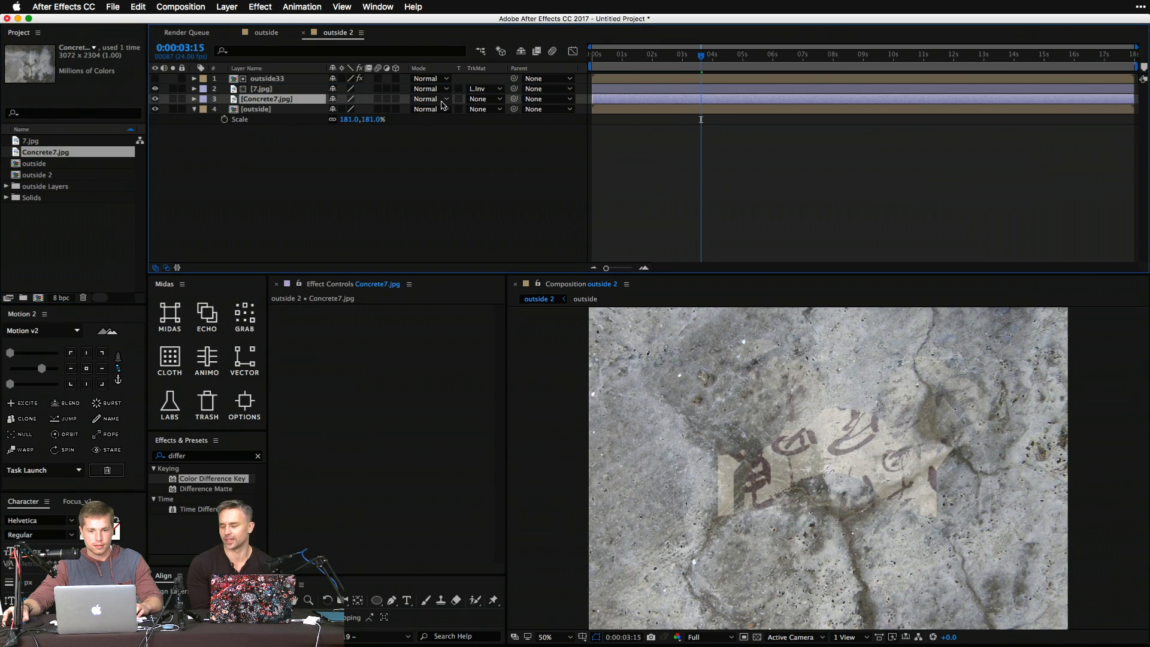
# Delete the 7.jpg layer and set the Concrete7.jpg layer's track matte to Luma Inverted of outside33.
pyautogui.click(265, 90)
pyautogui.press('Delete')
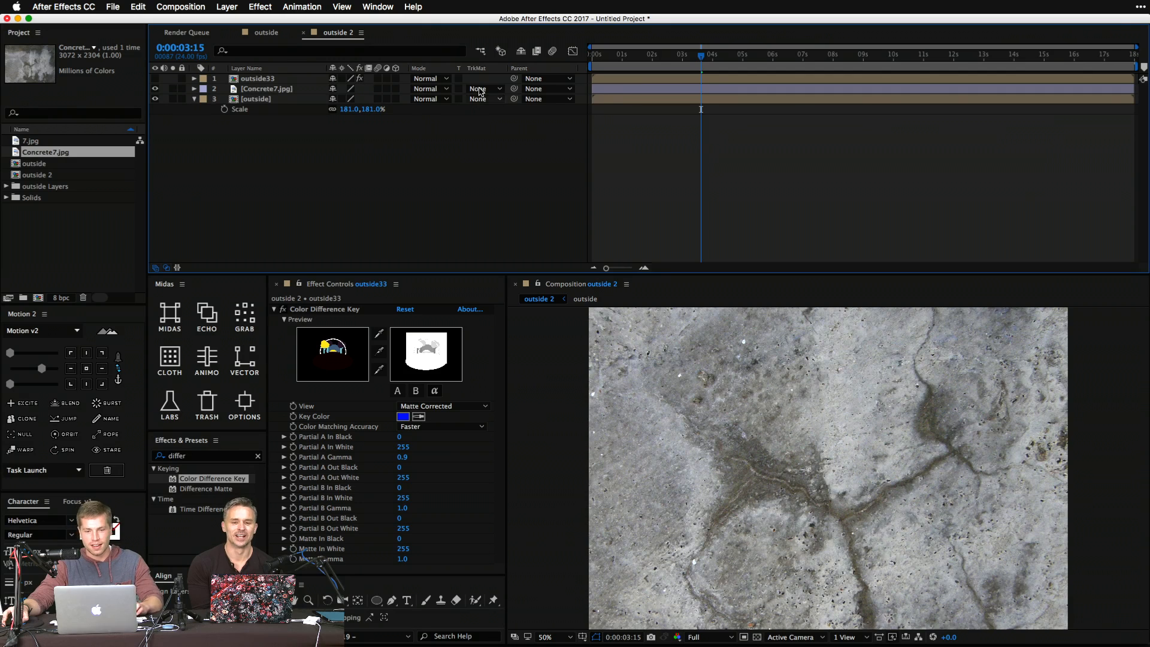
pyautogui.click(482, 89)
pyautogui.click(515, 153)
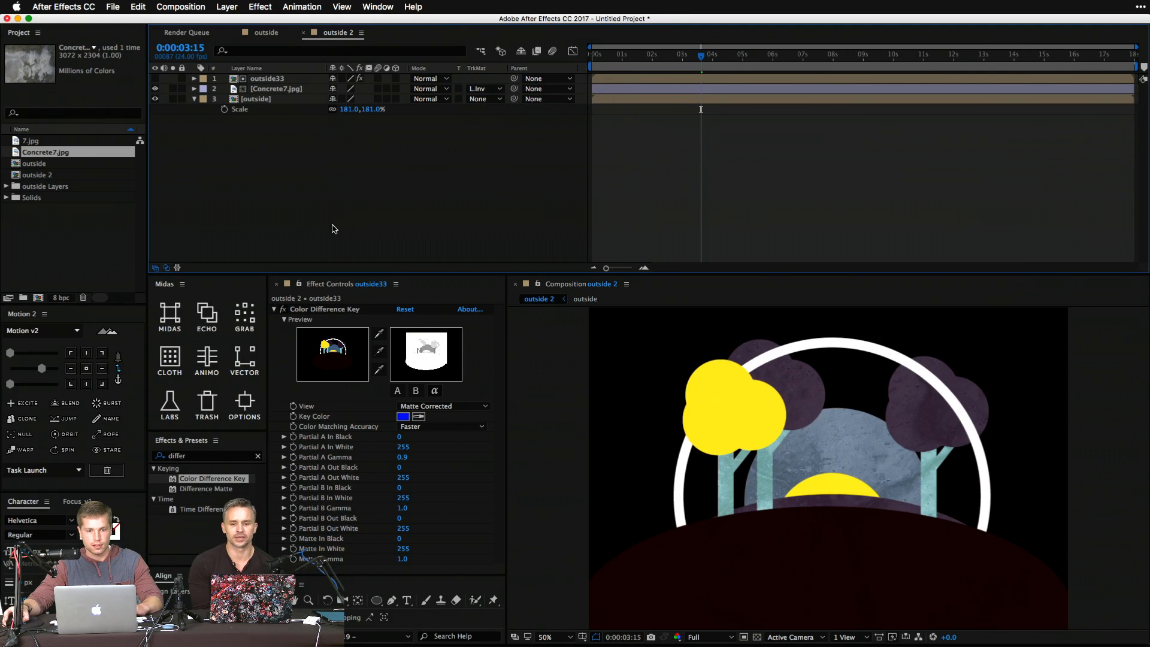
pyautogui.press('space')
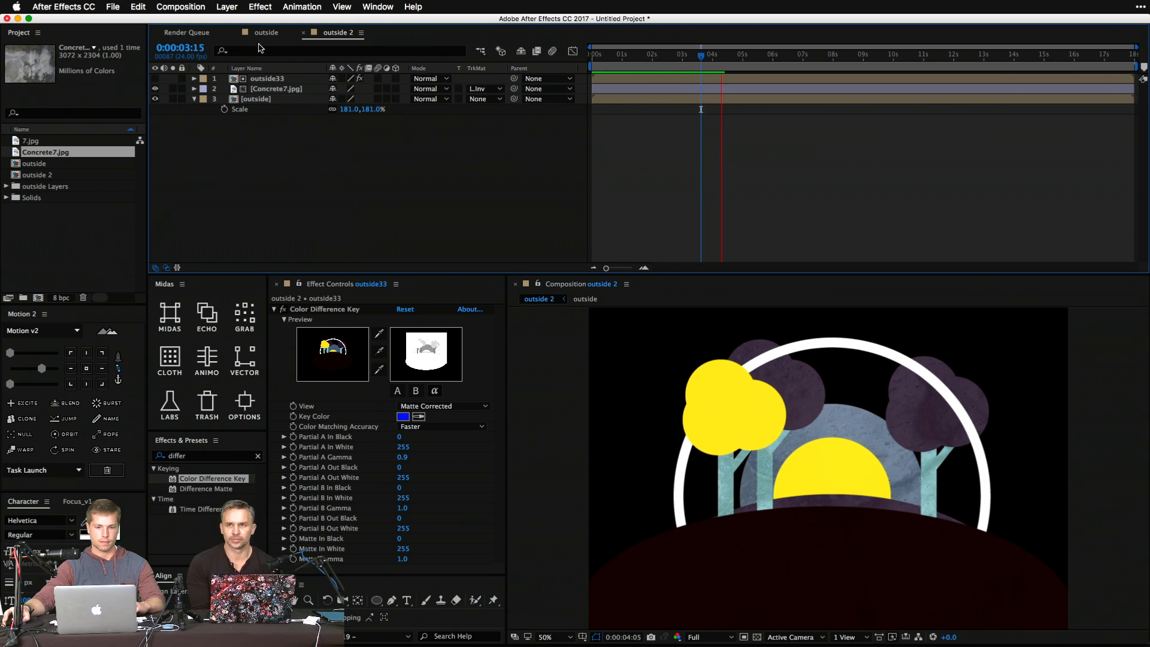
pyautogui.press('space')
# Apply the Midas Dynamic rig to the Position and Rotation of the Concrete7.jpg layer.
pyautogui.click(295, 90)
pyautogui.press('p')
pyautogui.hotkey('shift', 's')
pyautogui.hotkey('shift', 'r')
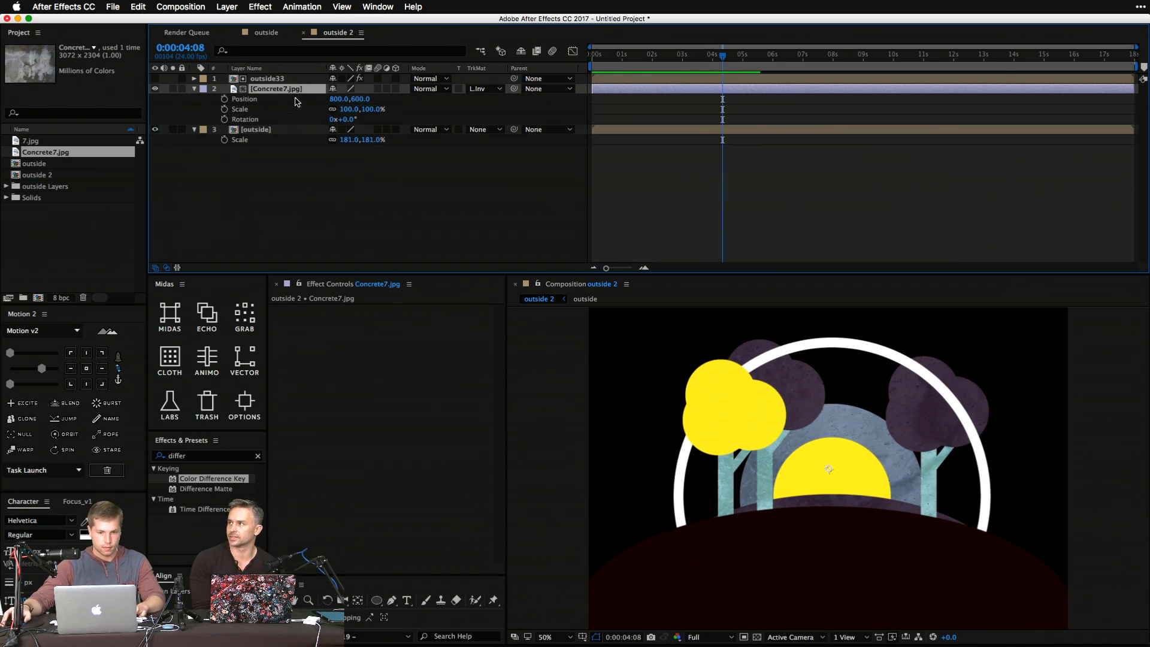
pyautogui.click(258, 120)
pyautogui.keyDown('shift'); pyautogui.click(259, 109); pyautogui.keyUp('shift')
pyautogui.keyDown('super'); pyautogui.click(253, 111); pyautogui.keyUp('super')
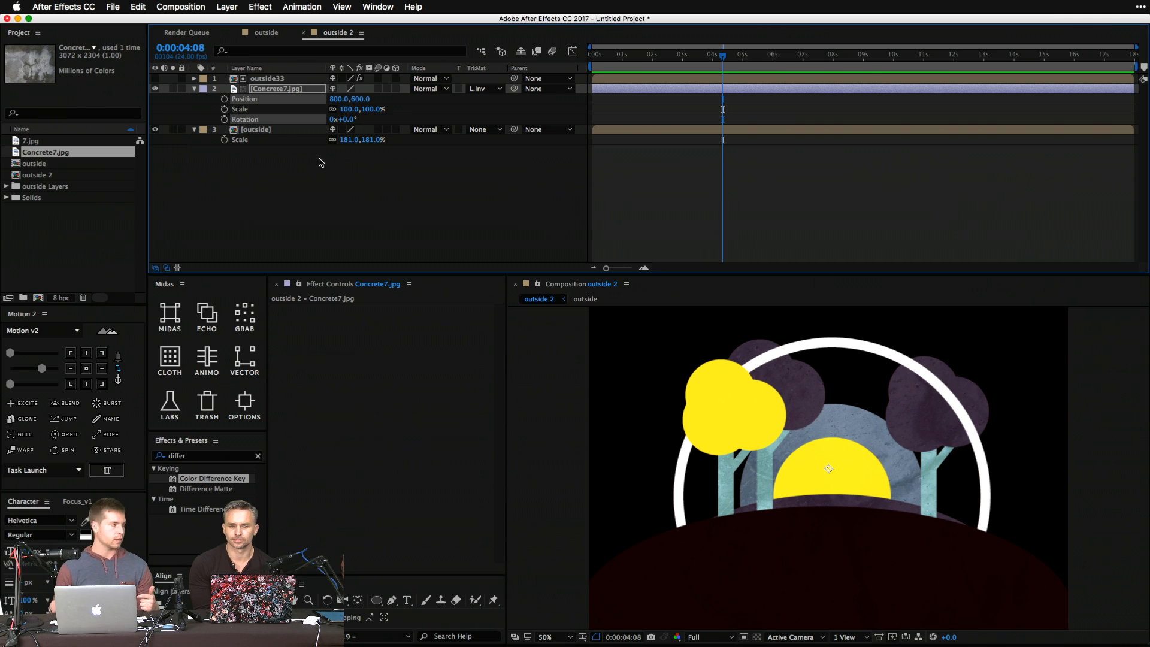
pyautogui.click(170, 402)
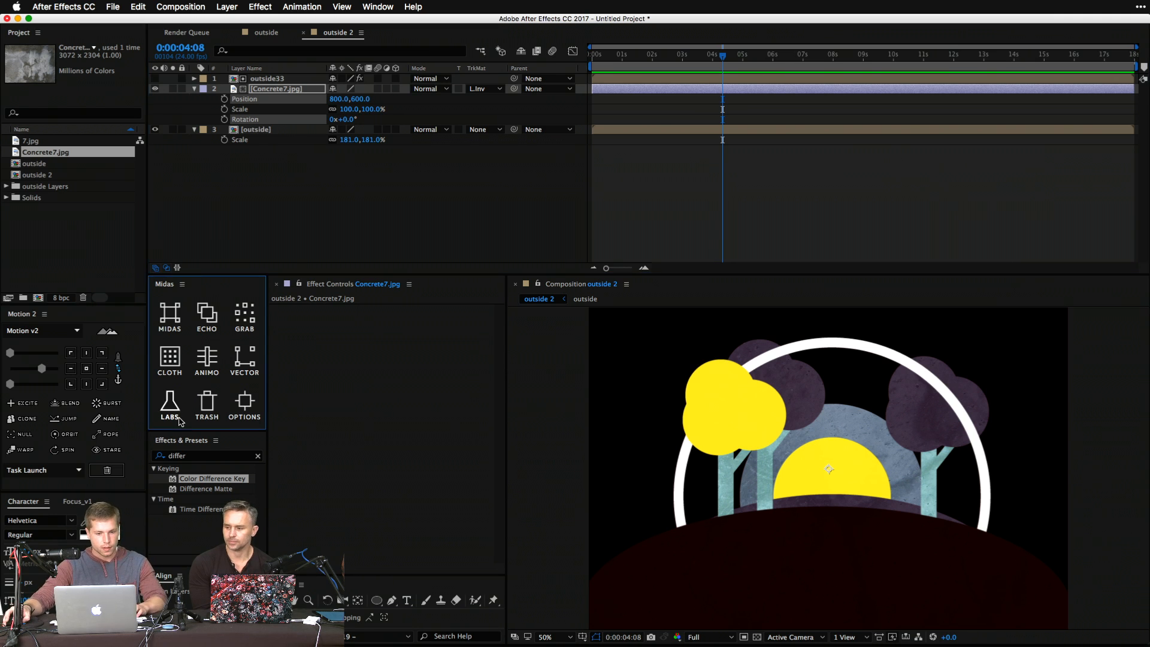
pyautogui.click(207, 410)
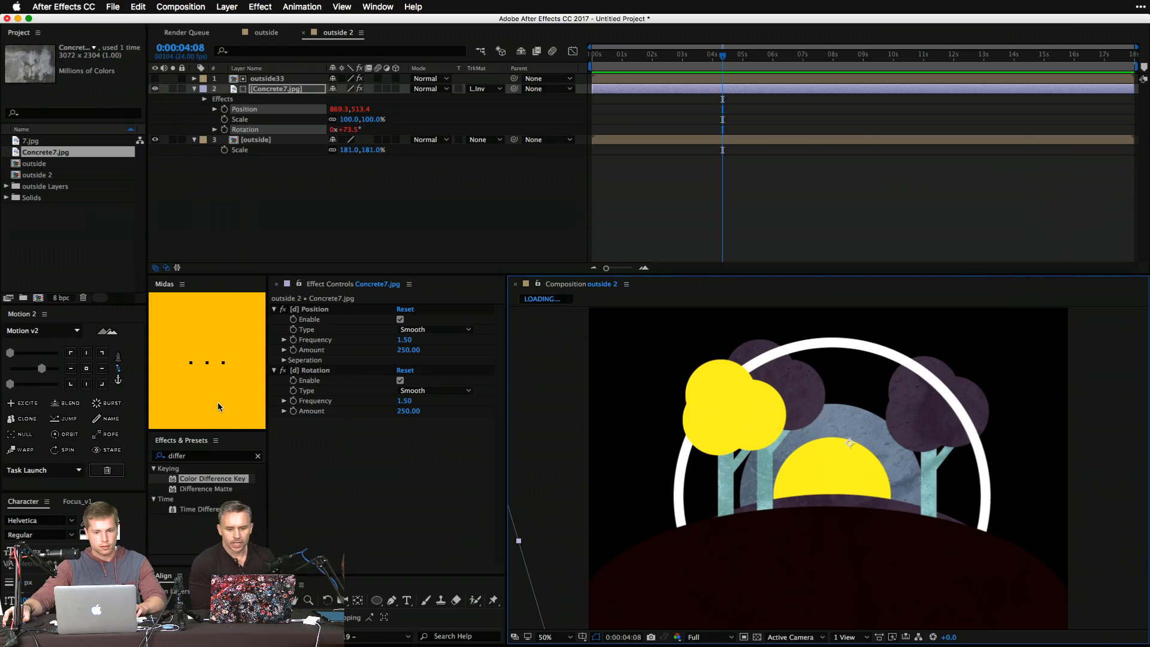
# End the work area at 0:00:05:08 and preview the moving concrete texture.
pyautogui.press('space')
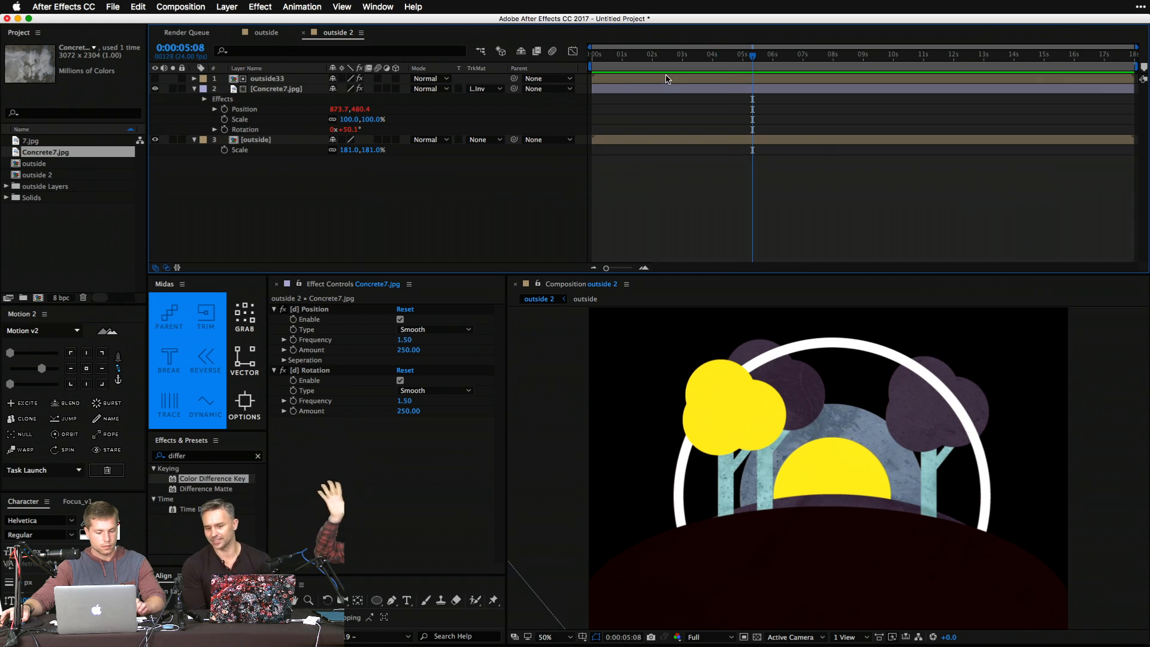
pyautogui.press('space')
pyautogui.press('space')
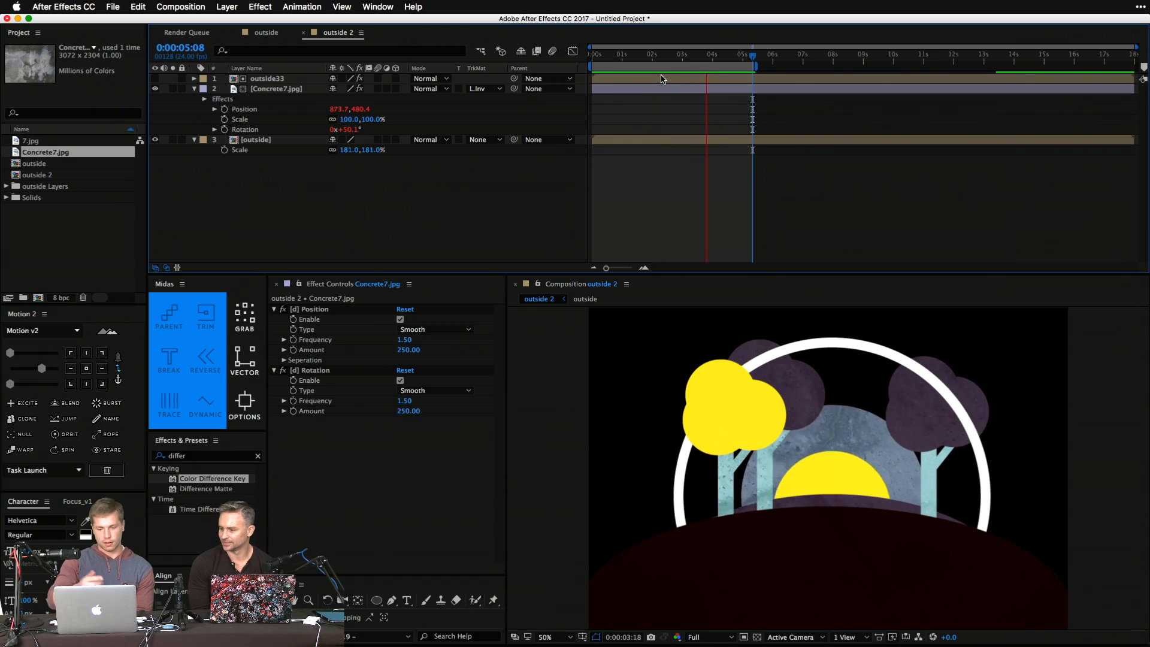
pyautogui.press('space')
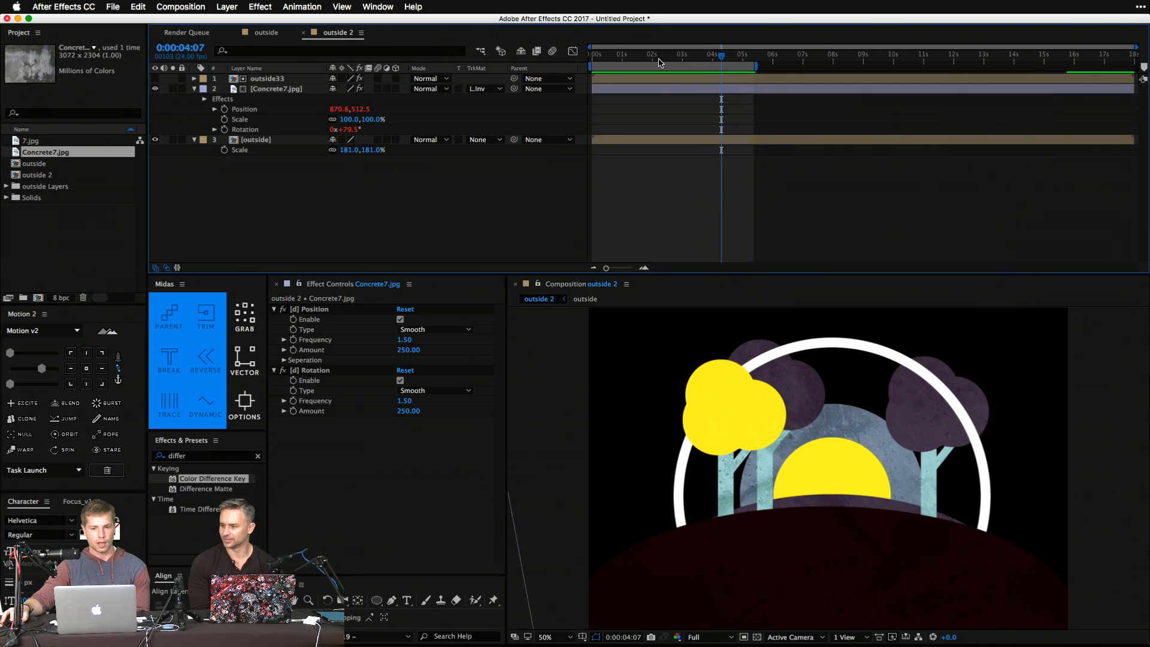
pyautogui.moveTo(659, 63); pyautogui.dragTo(734, 71)
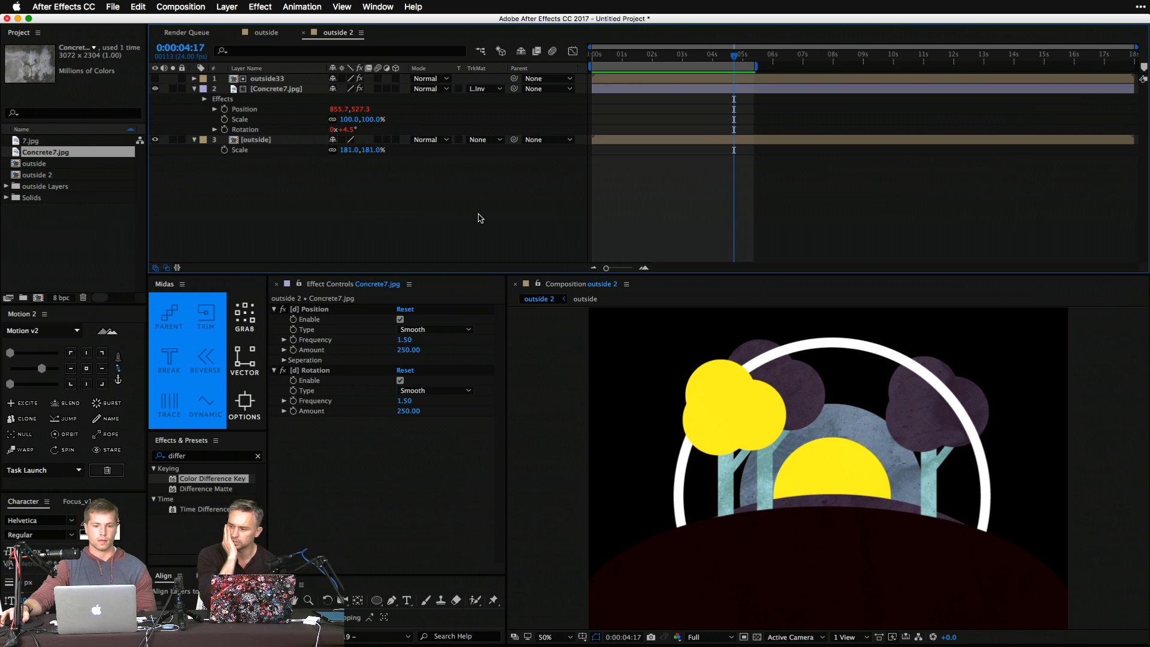
# Try continuous rasterization on all unlocked layers inside the outside composition, undo it, and return to outside 2.
pyautogui.doubleClick(277, 141)
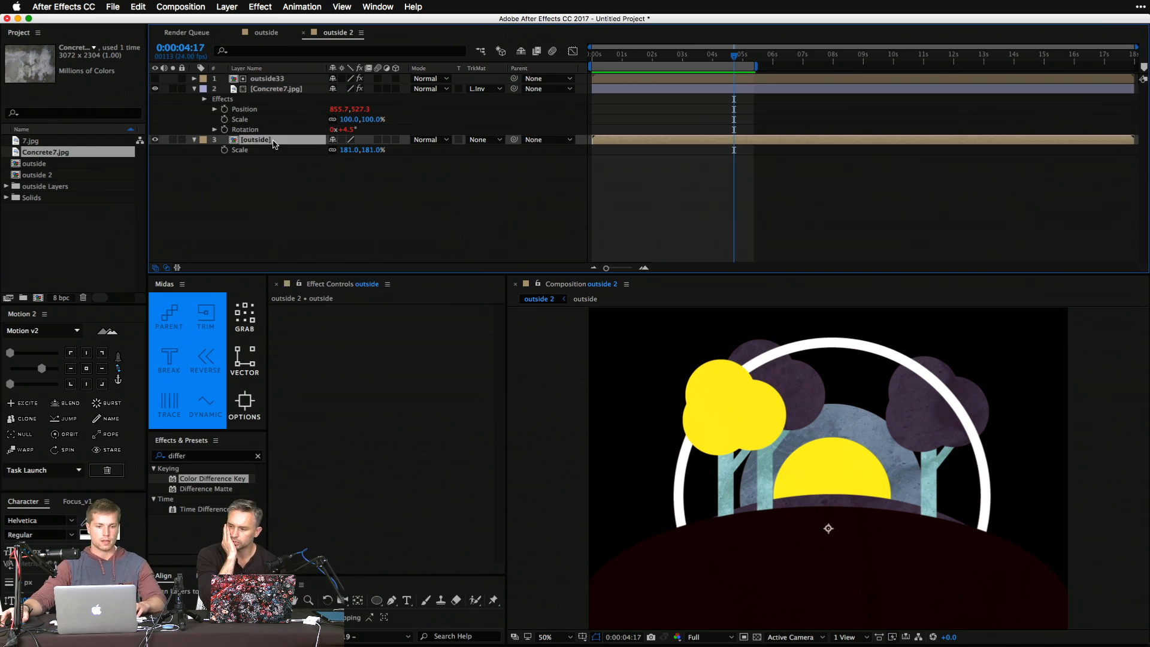
pyautogui.press('super+a')
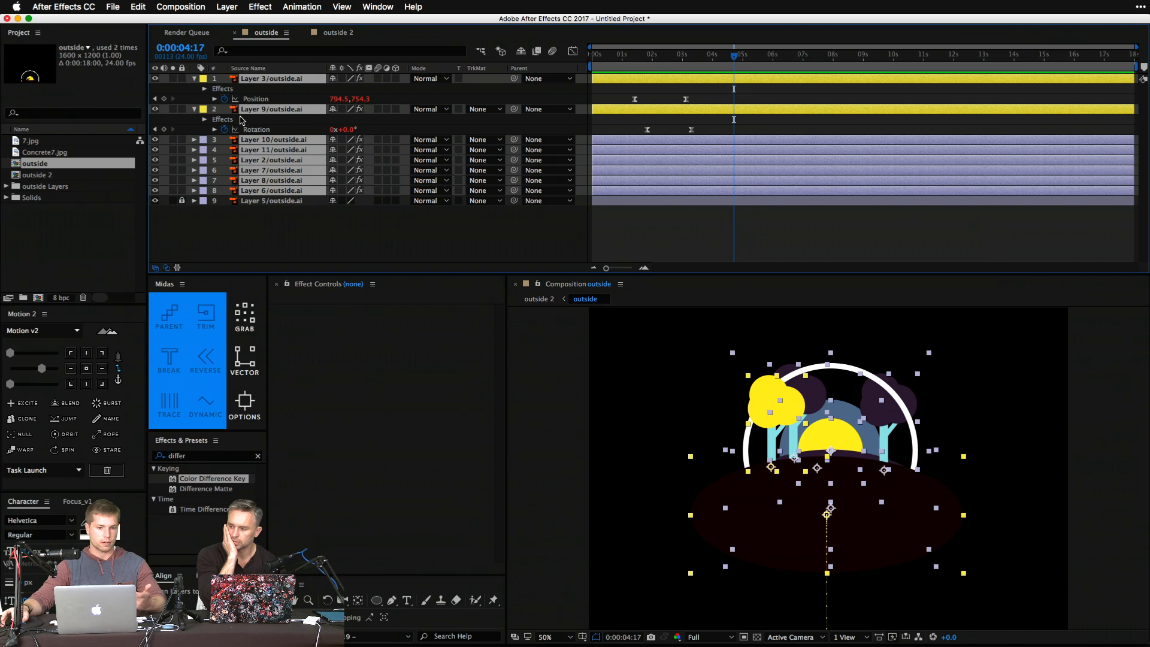
pyautogui.press('u')
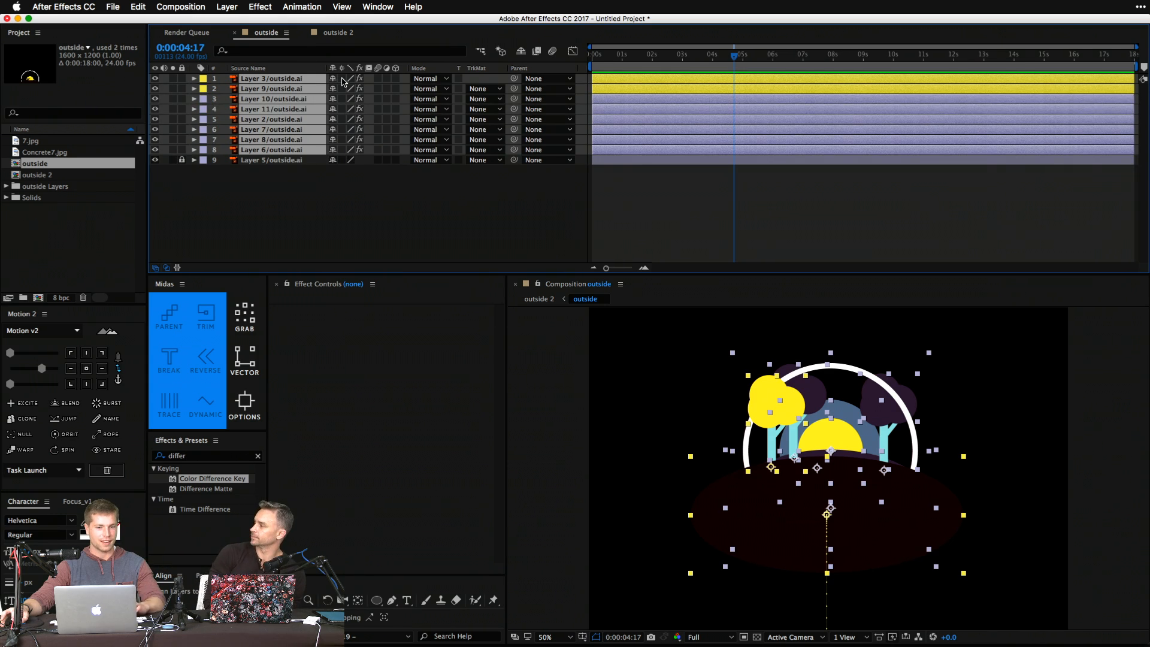
pyautogui.click(342, 78)
pyautogui.click(343, 252)
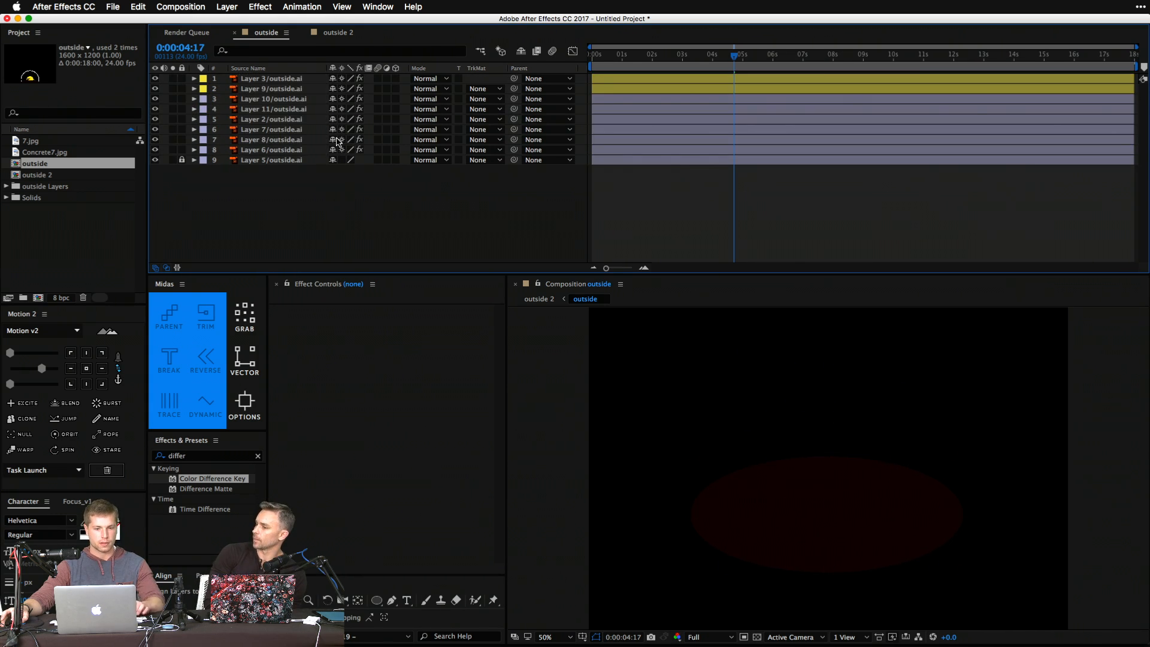
pyautogui.press('super+z')
pyautogui.click(419, 198)
pyautogui.click(539, 299)
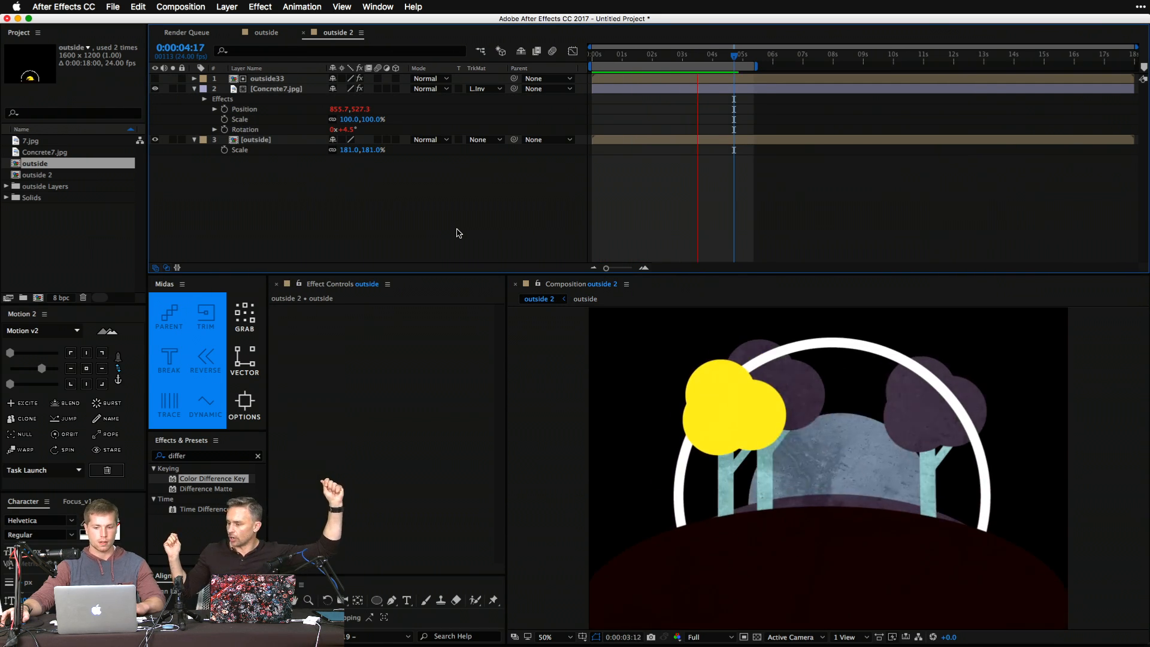
pyautogui.press('space')
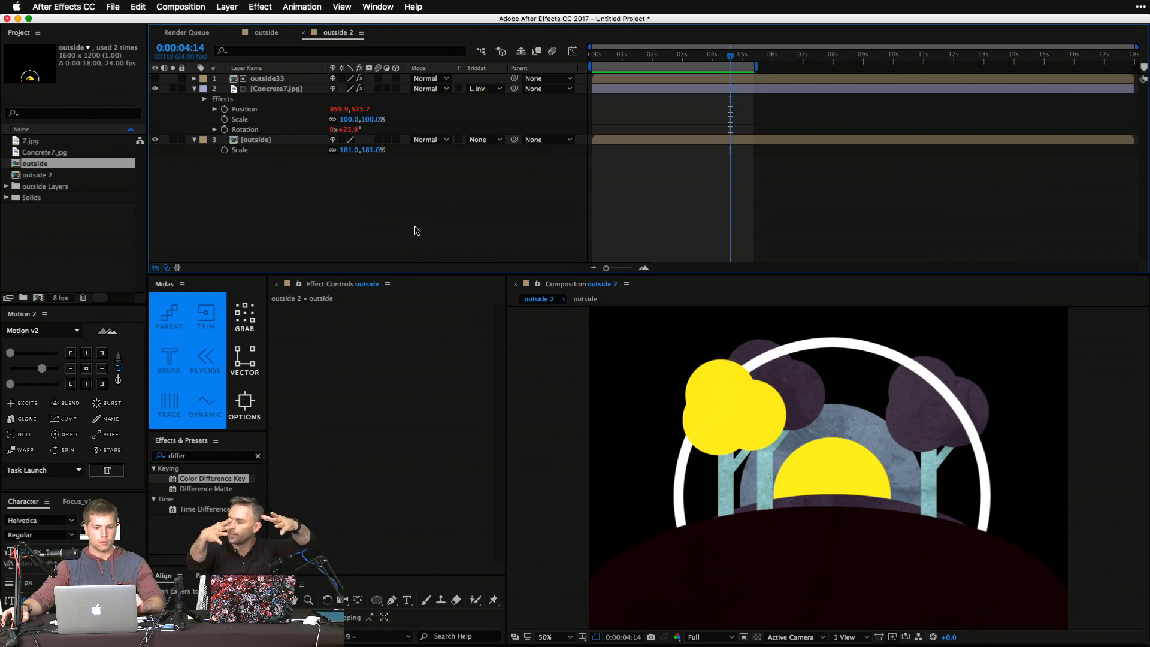
# Add an adjustment layer at the top of outside 2 and apply the Optics Compensation effect to it.
pyautogui.rightClick(325, 188)
pyautogui.moveTo(350, 194)
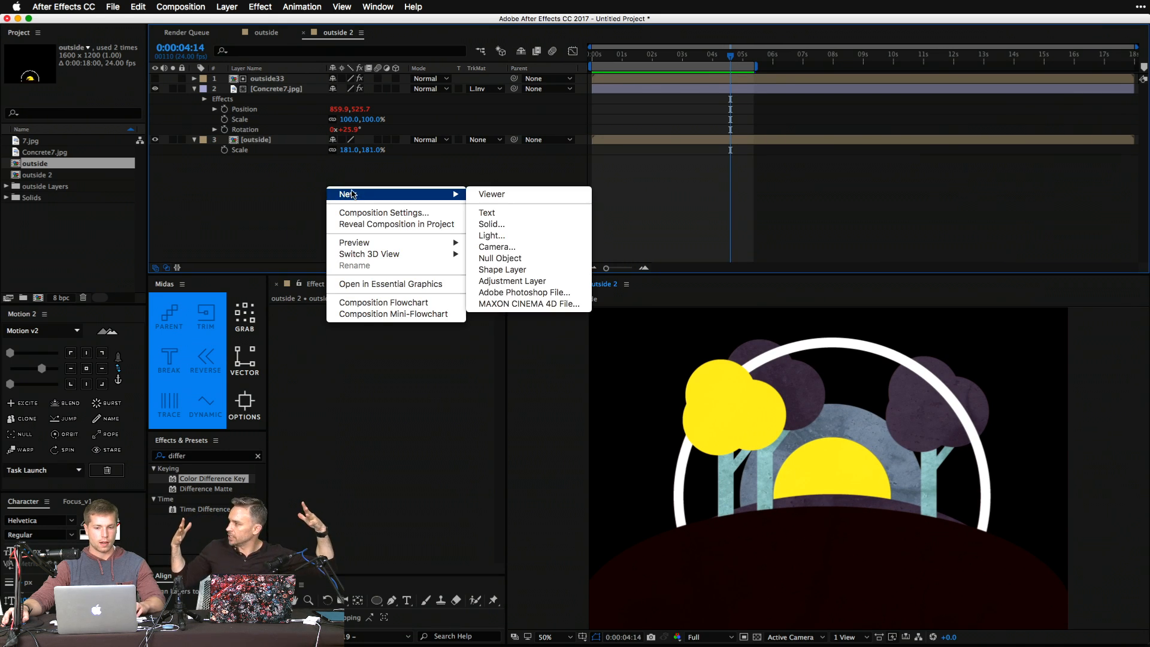
pyautogui.click(515, 281)
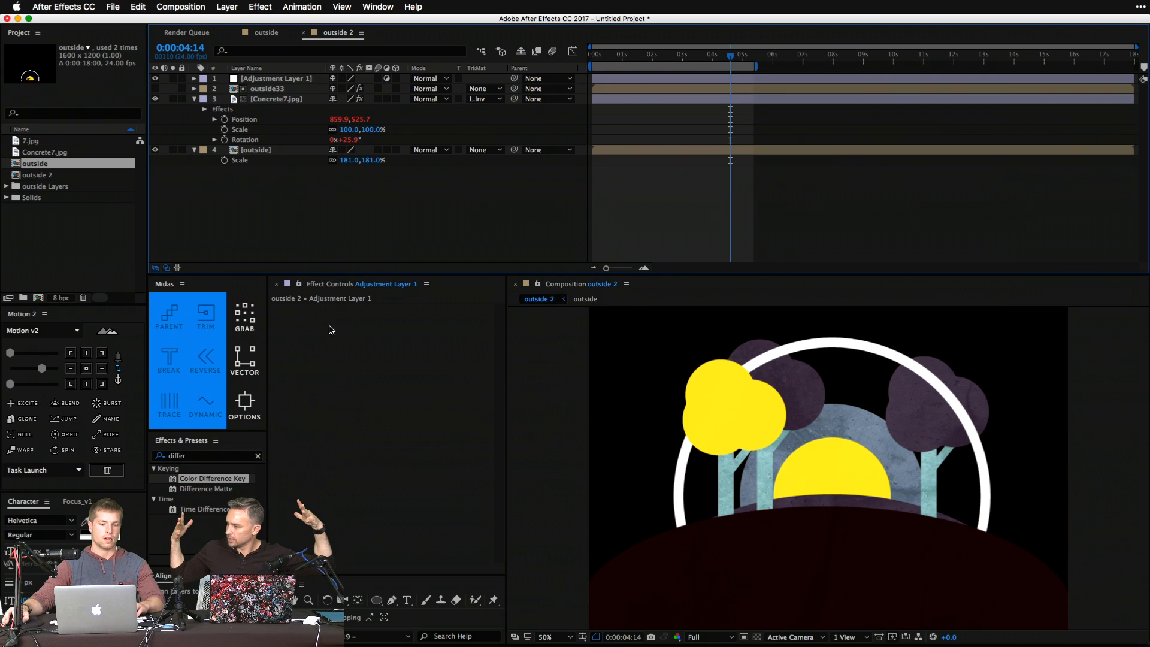
pyautogui.click(209, 458)
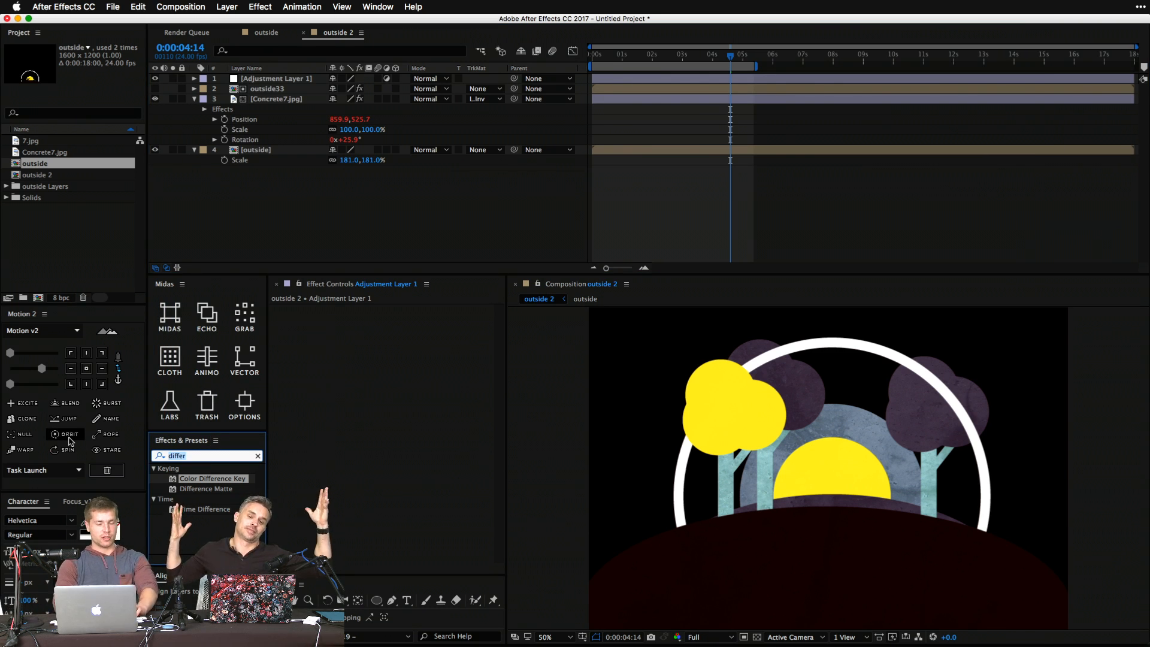
pyautogui.write('optic')
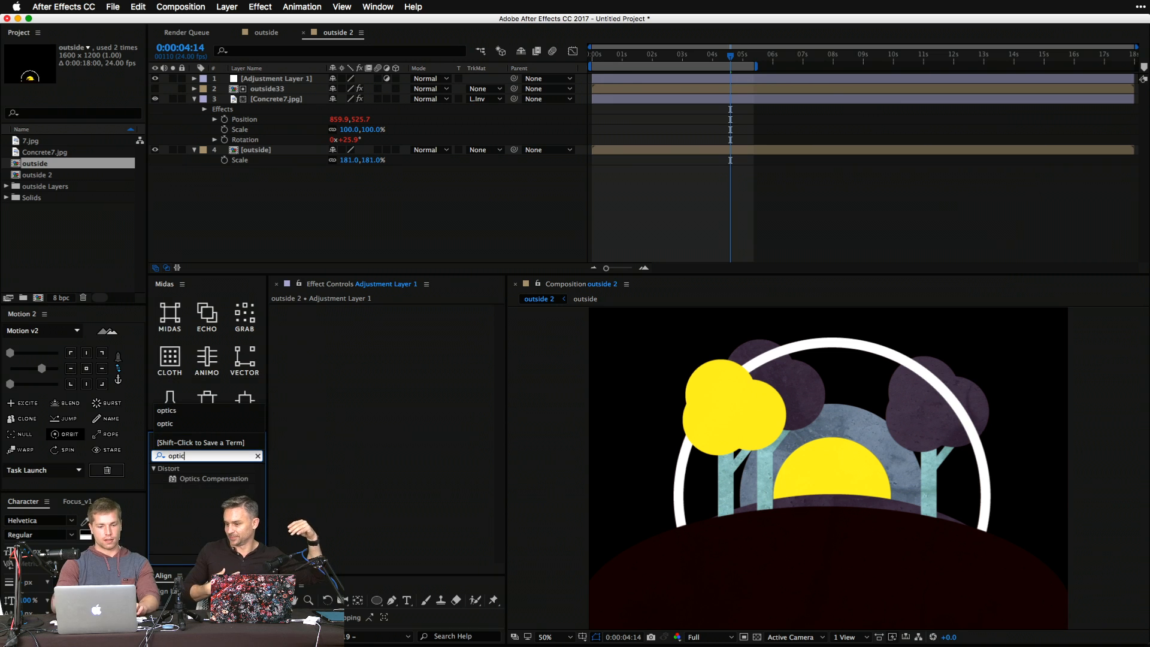
pyautogui.moveTo(197, 484); pyautogui.dragTo(425, 425)
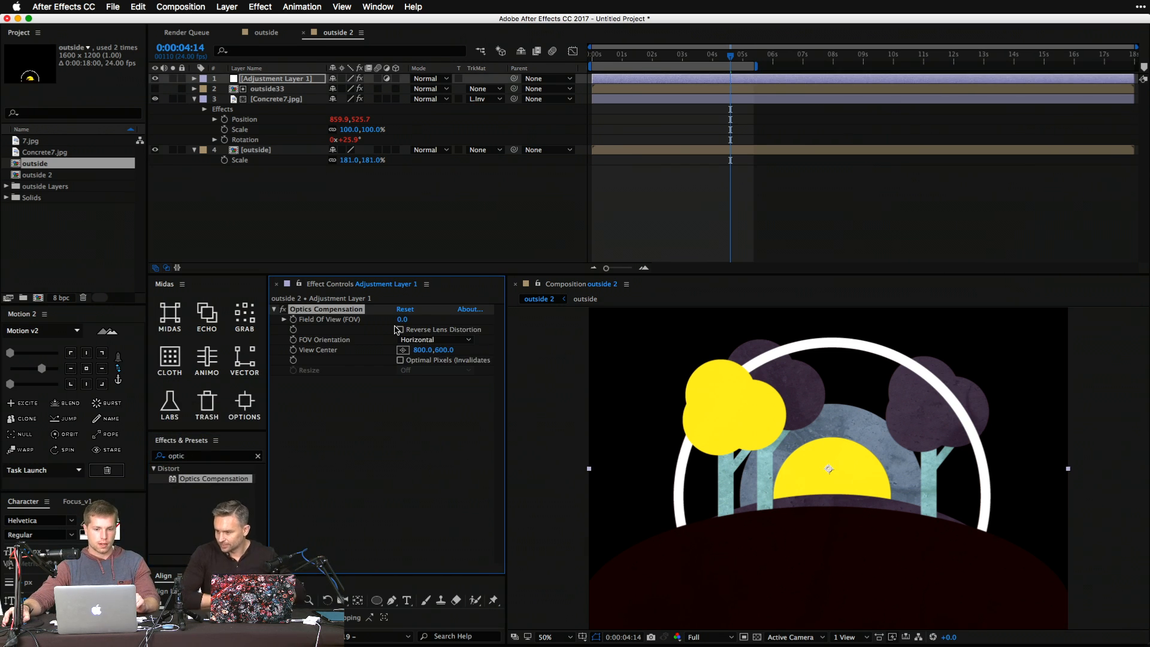
# Enable Reverse Lens Distortion, set the Field Of View to 61.1, and preview the distorted animation.
pyautogui.click(400, 330)
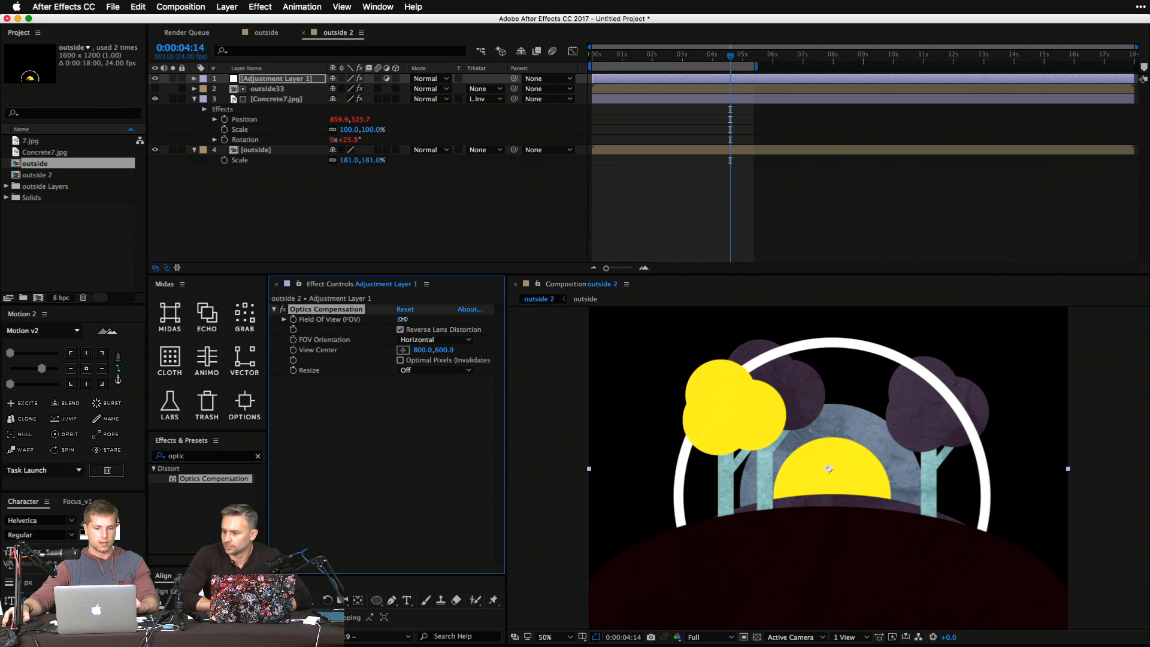
pyautogui.moveTo(628, 326); pyautogui.dragTo(788, 343)
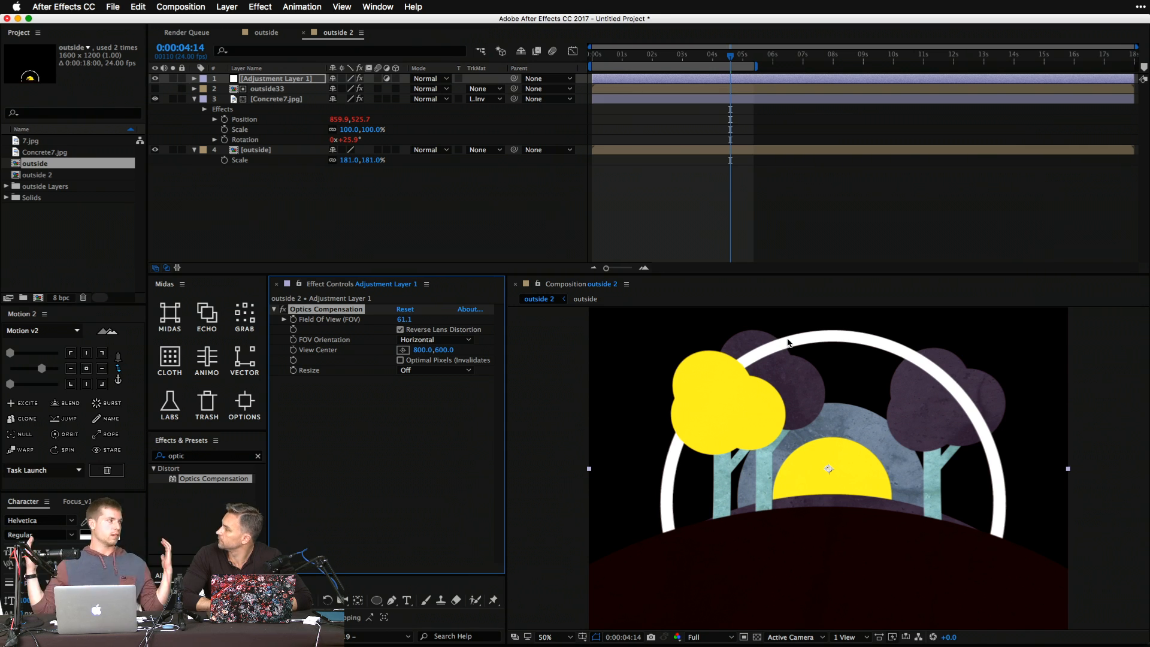
pyautogui.press('space')
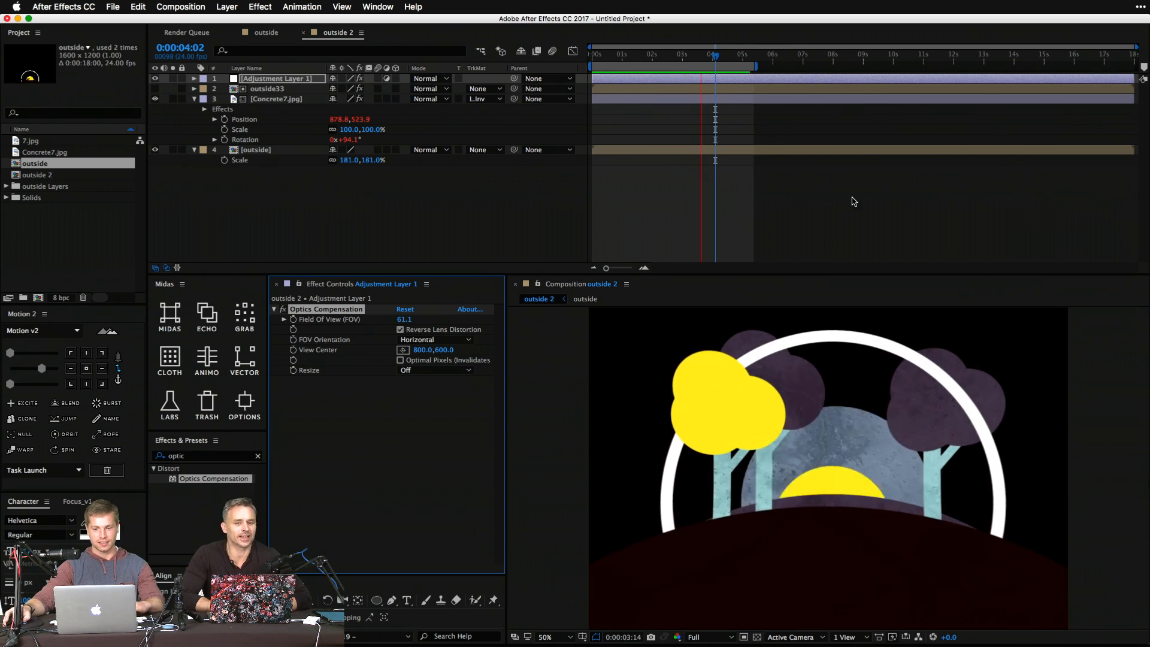
pyautogui.press('space')
pyautogui.rightClick(345, 199)
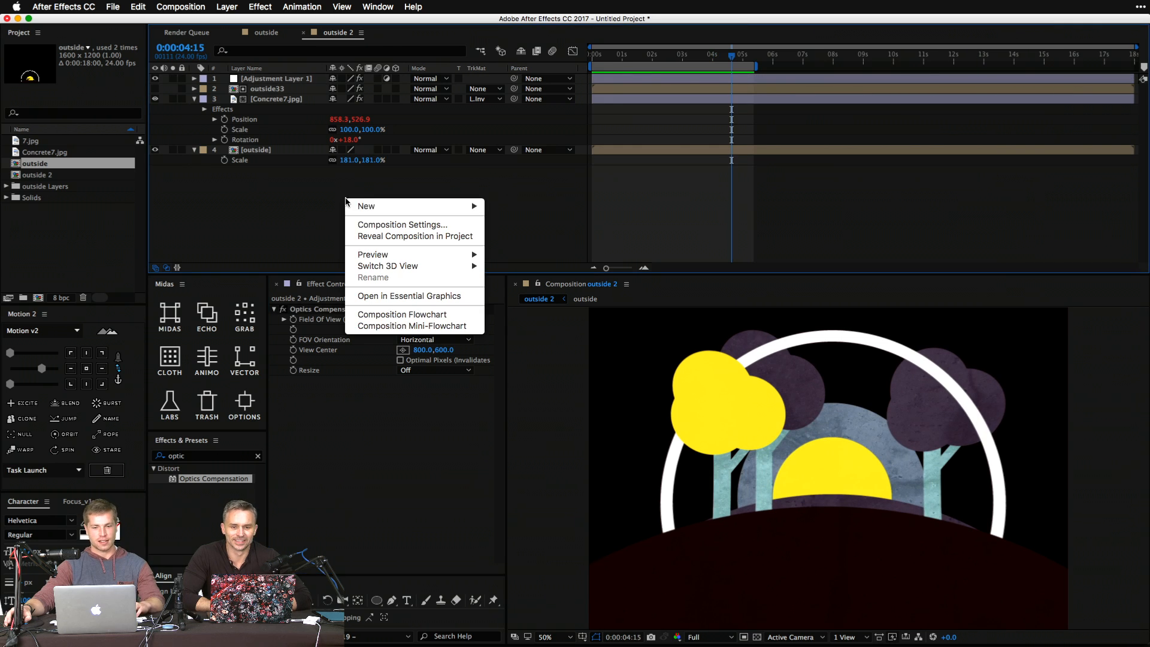
pyautogui.click(266, 198)
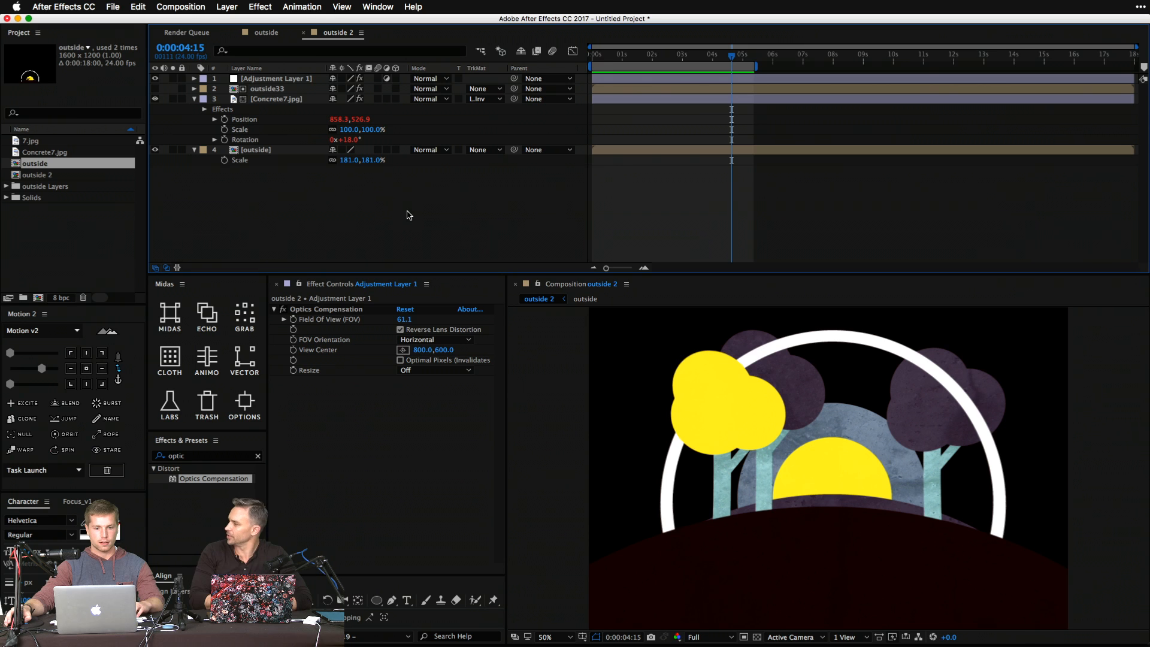
# Set the adjustment layer's Optics Compensation Field Of View to 180 and keyframe it at 0:00:04:15.
pyautogui.click(295, 83)
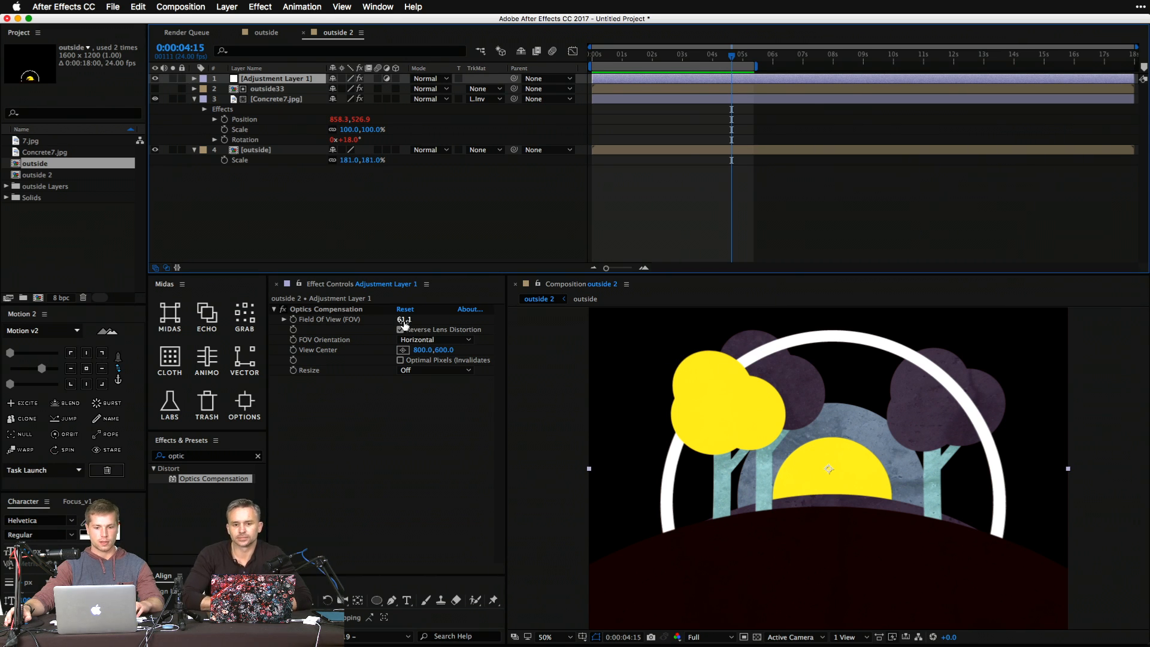
pyautogui.moveTo(404, 319); pyautogui.dragTo(531, 320)
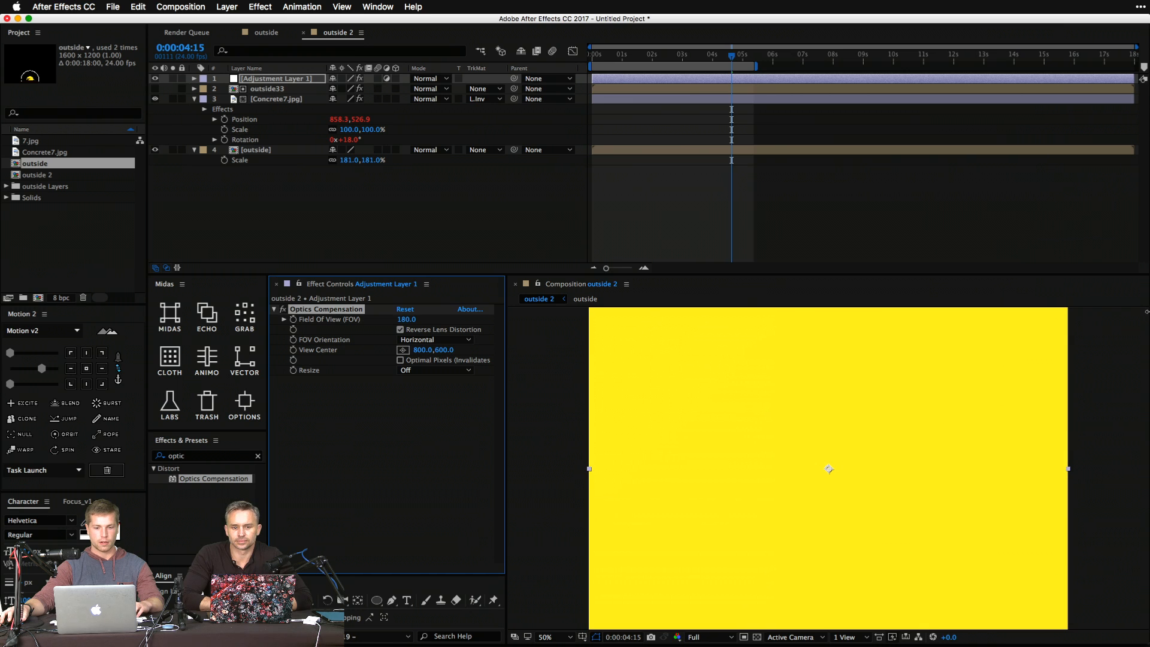
pyautogui.click(294, 319)
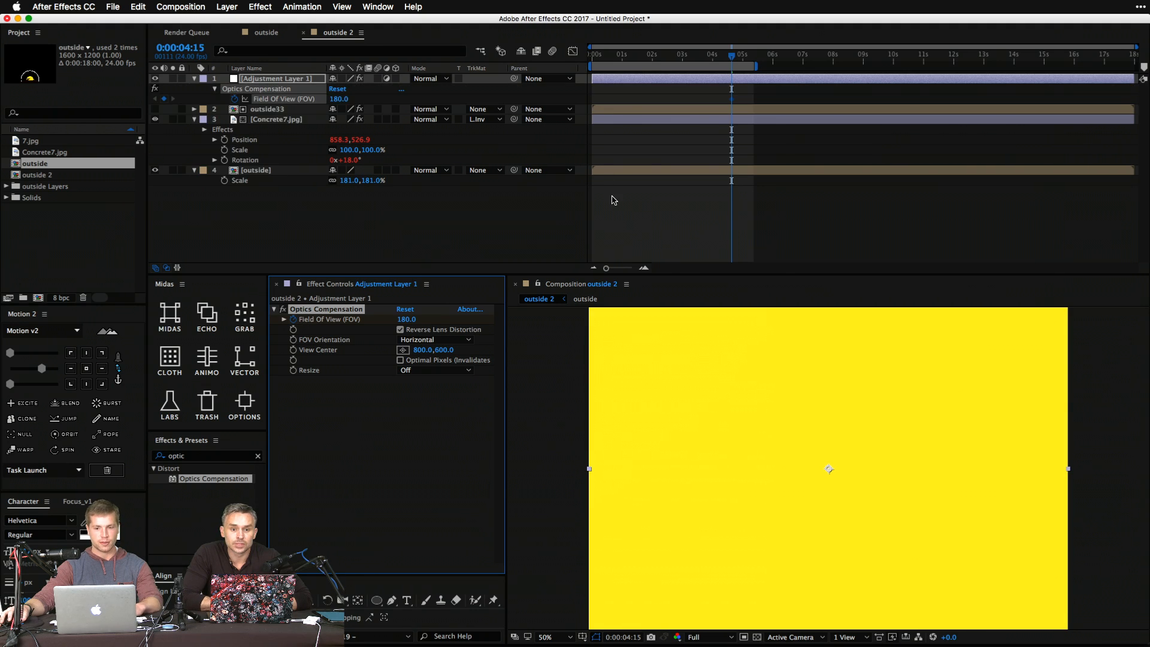
# Move the current time back to about 2 seconds in the outside 2 timeline.
pyautogui.click(650, 53)
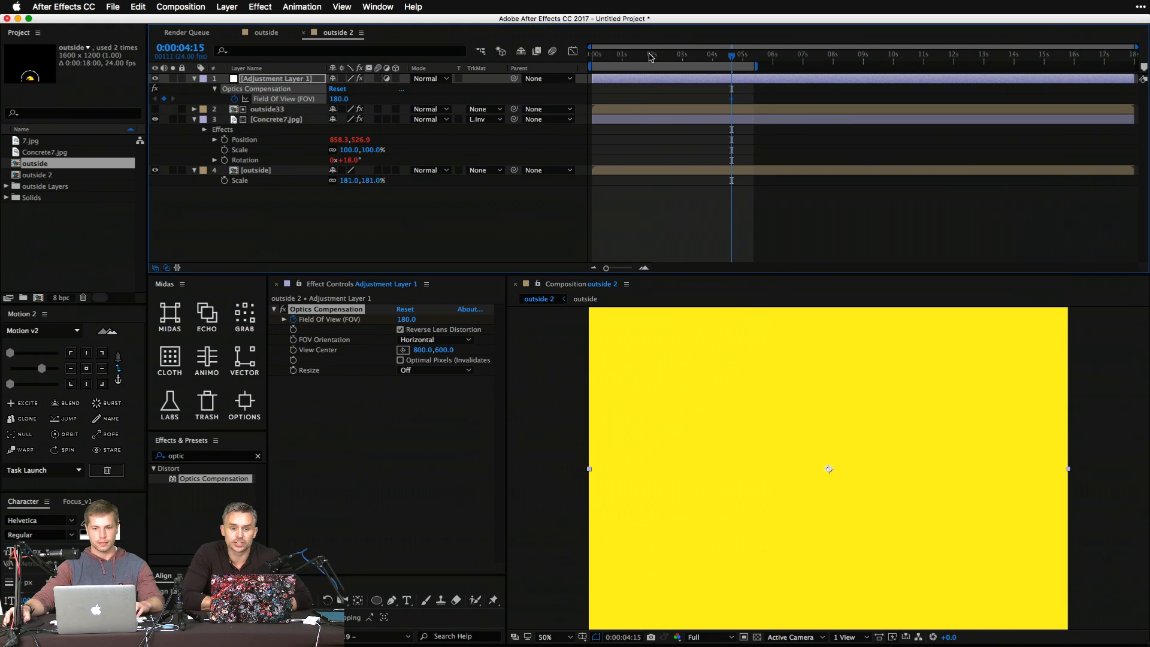
# Keyframe the adjustment layer's Field Of View to 0 at 0:00:01:22 and place the 180 keyframe before it, about half a second into the timeline.
pyautogui.moveTo(340, 99); pyautogui.dragTo(333, 100)
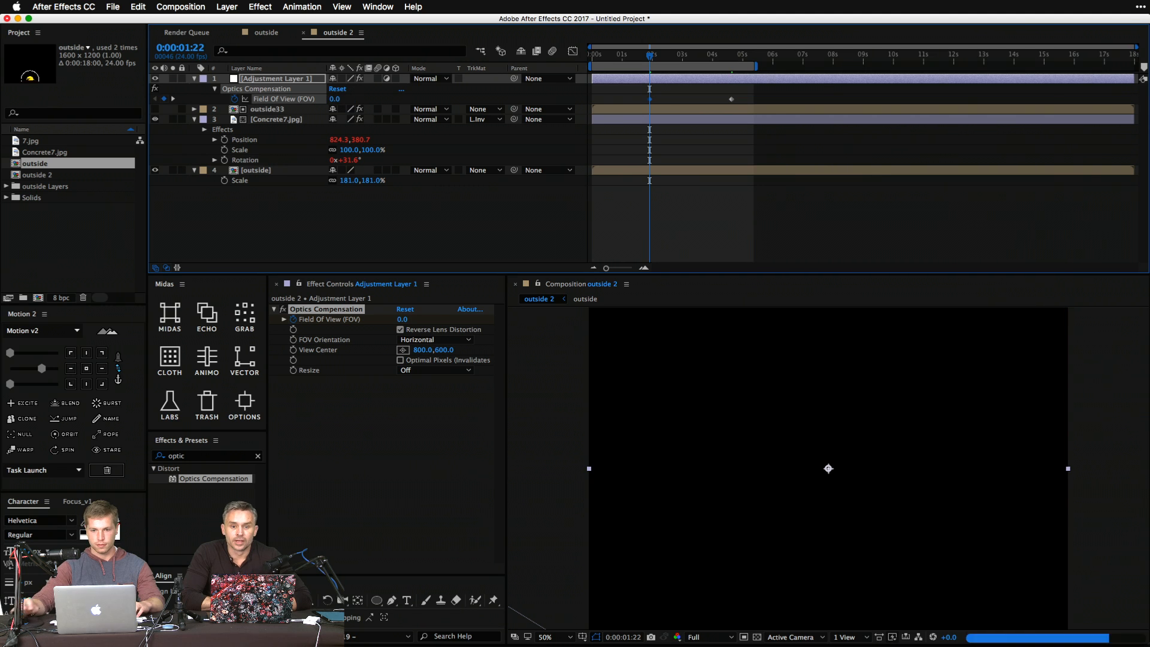
pyautogui.moveTo(885, 163); pyautogui.dragTo(609, 84)
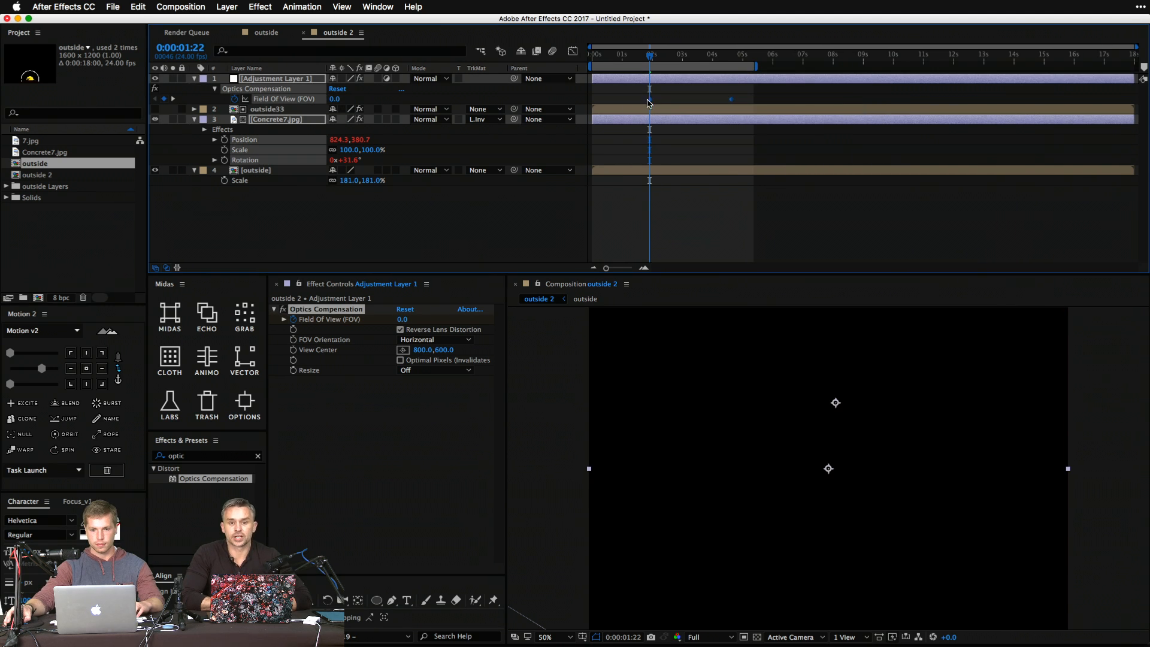
pyautogui.rightClick(651, 102)
pyautogui.click(703, 104)
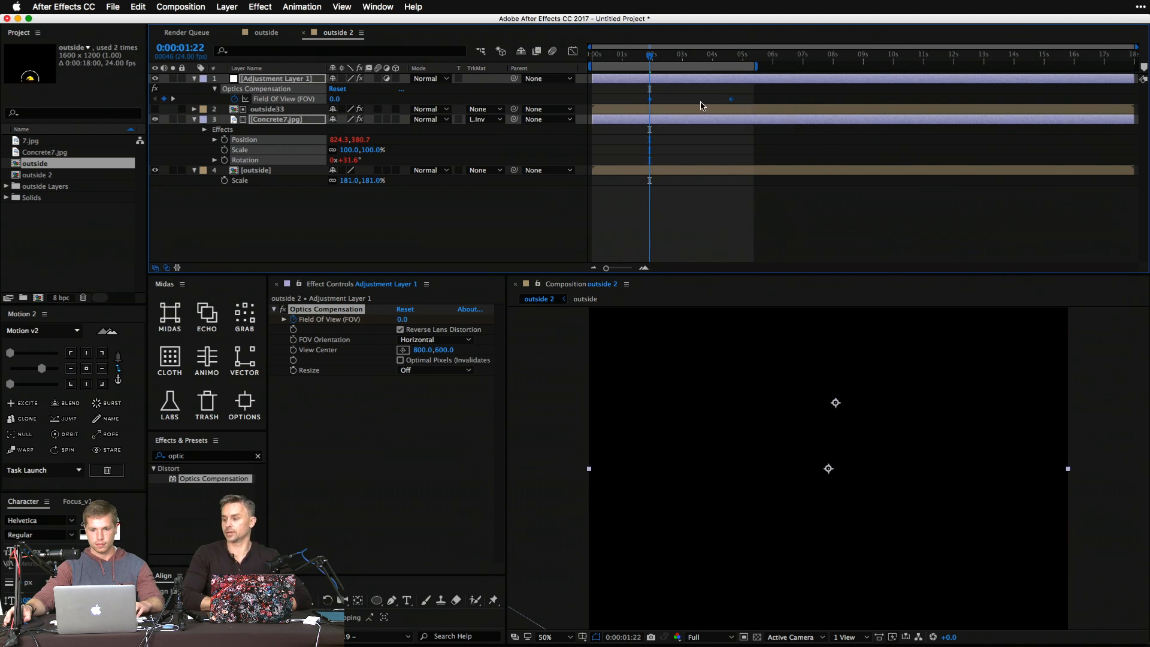
pyautogui.click(735, 101)
pyautogui.click(733, 100)
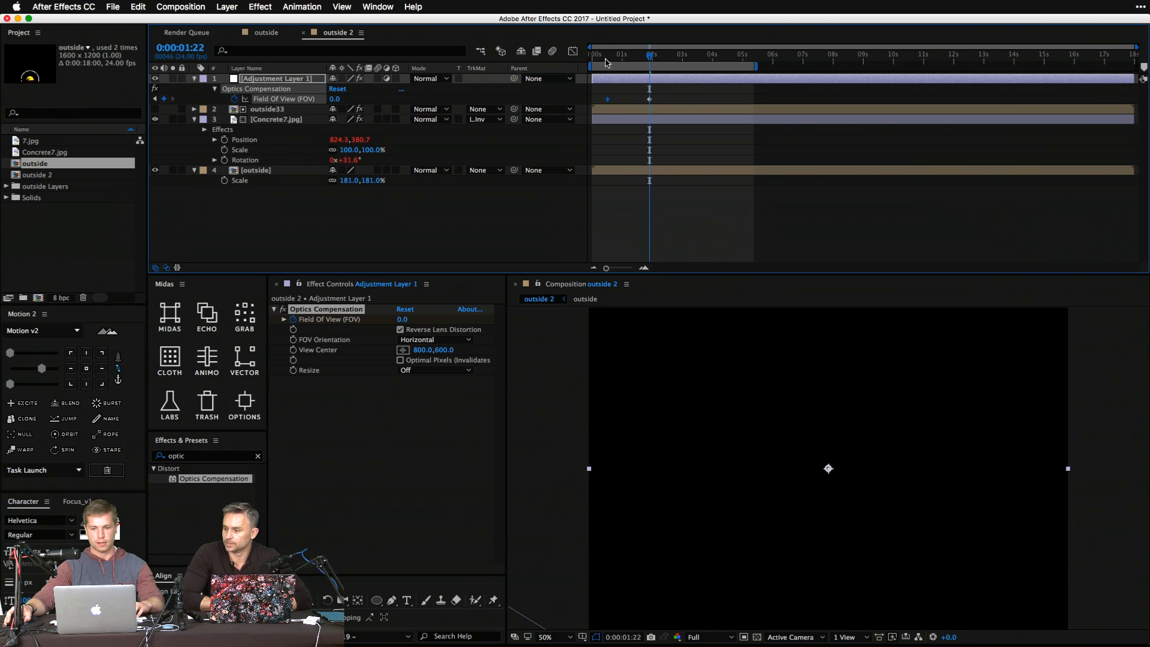
# Move the Field Of View 0 keyframe to just after 3 seconds and the 180 keyframe to about 0:00:02:14.
pyautogui.moveTo(608, 63); pyautogui.dragTo(687, 99)
pyautogui.click(650, 99)
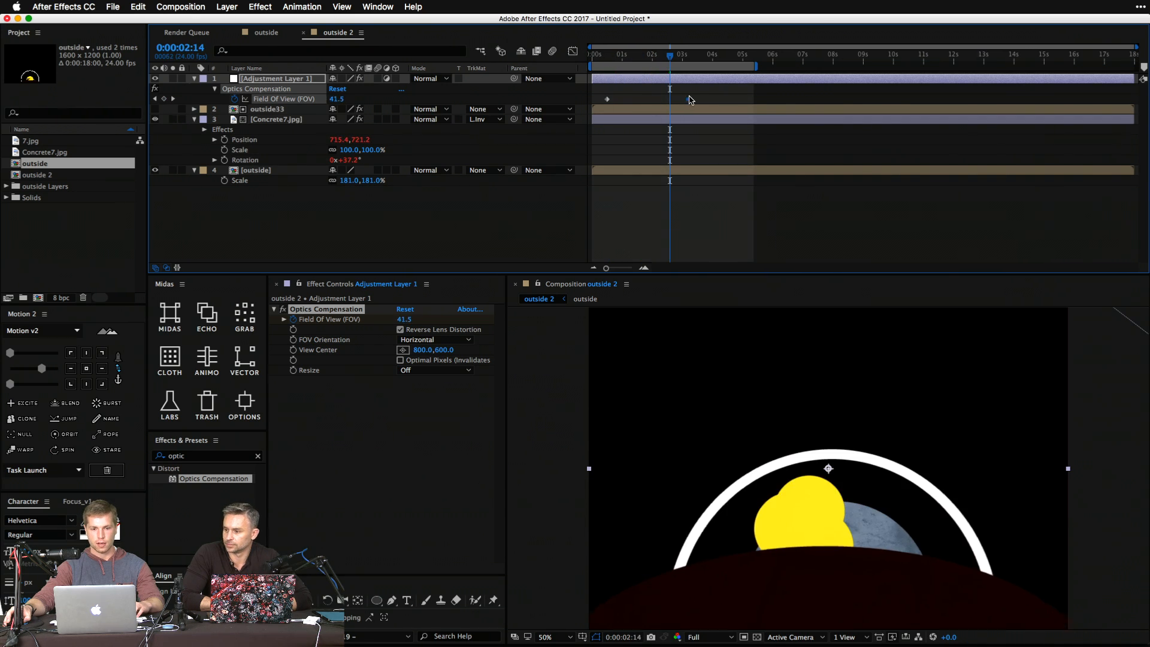
pyautogui.moveTo(605, 101); pyautogui.dragTo(670, 98)
pyautogui.moveTo(660, 57); pyautogui.dragTo(682, 58)
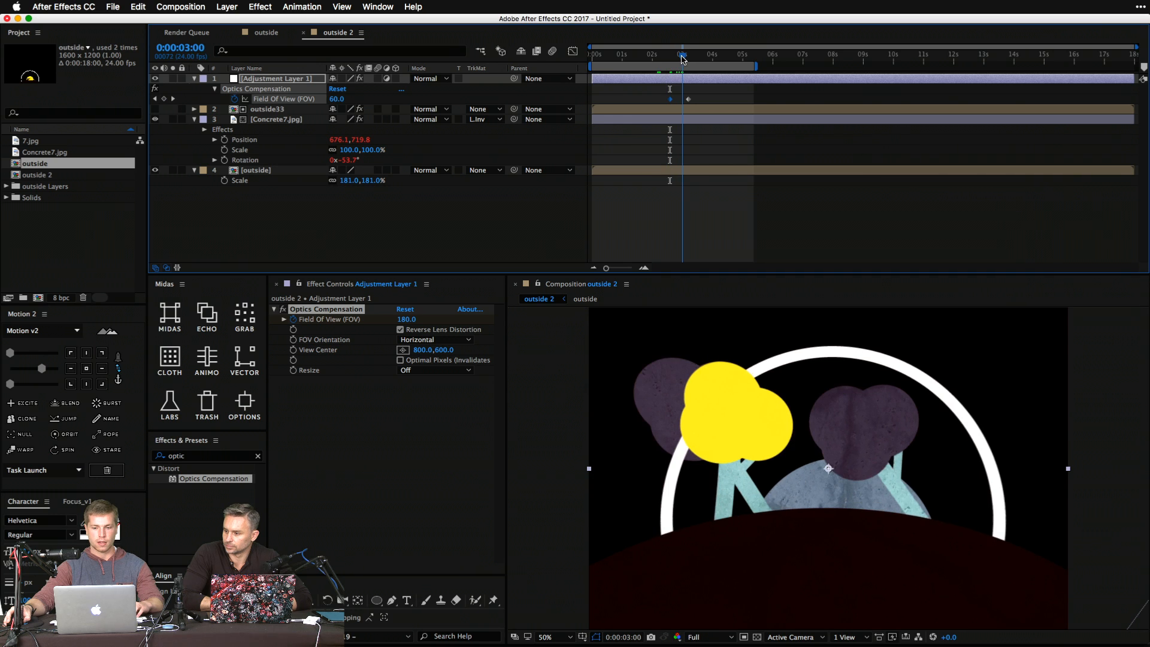
# Start the work area at 0:00:02:00 and preview the lens distortion animation.
pyautogui.click(669, 65)
pyautogui.moveTo(670, 65); pyautogui.dragTo(647, 60)
pyautogui.press('space')
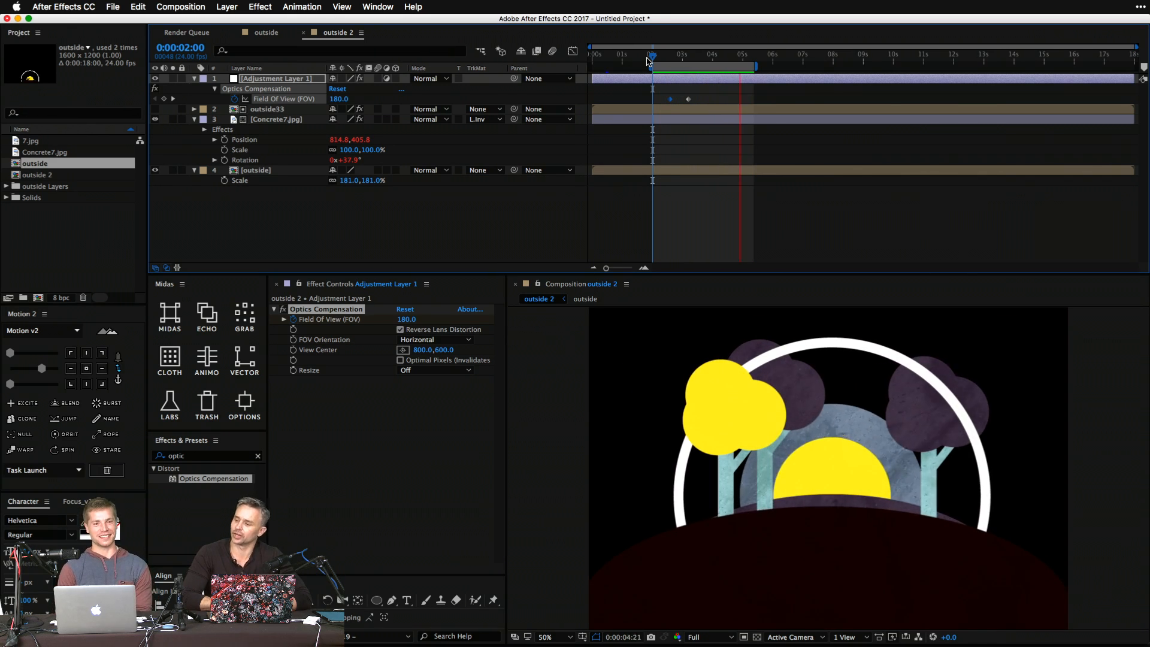
pyautogui.press('space')
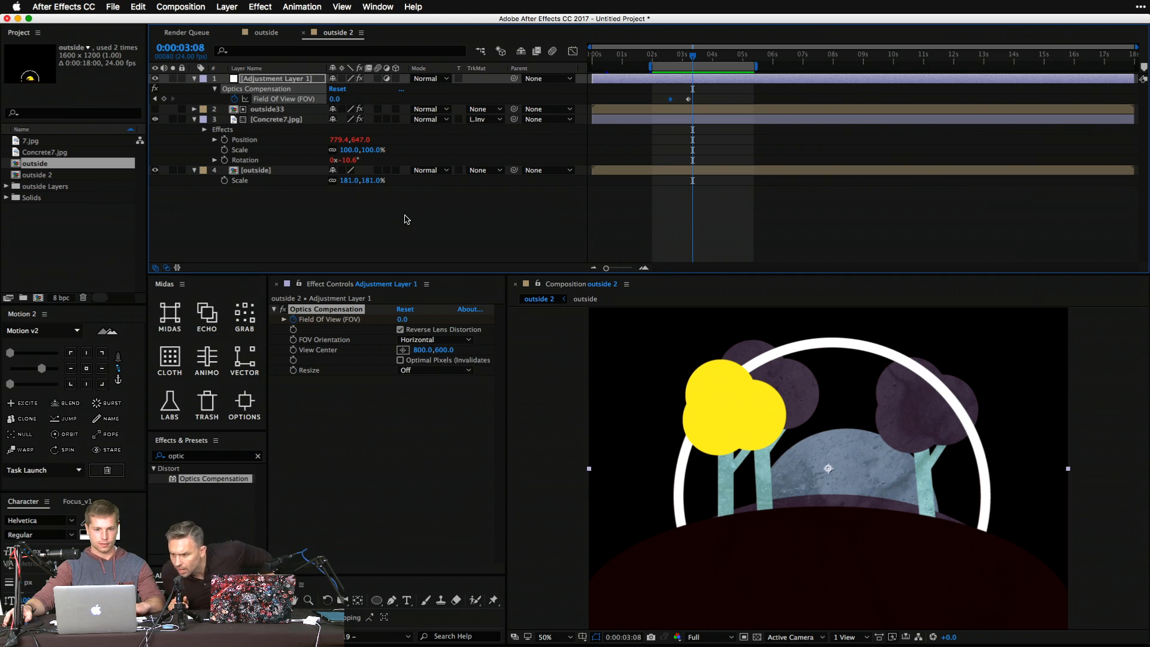
# Save the untitled project to the Desktop as _outside.
pyautogui.click(333, 314)
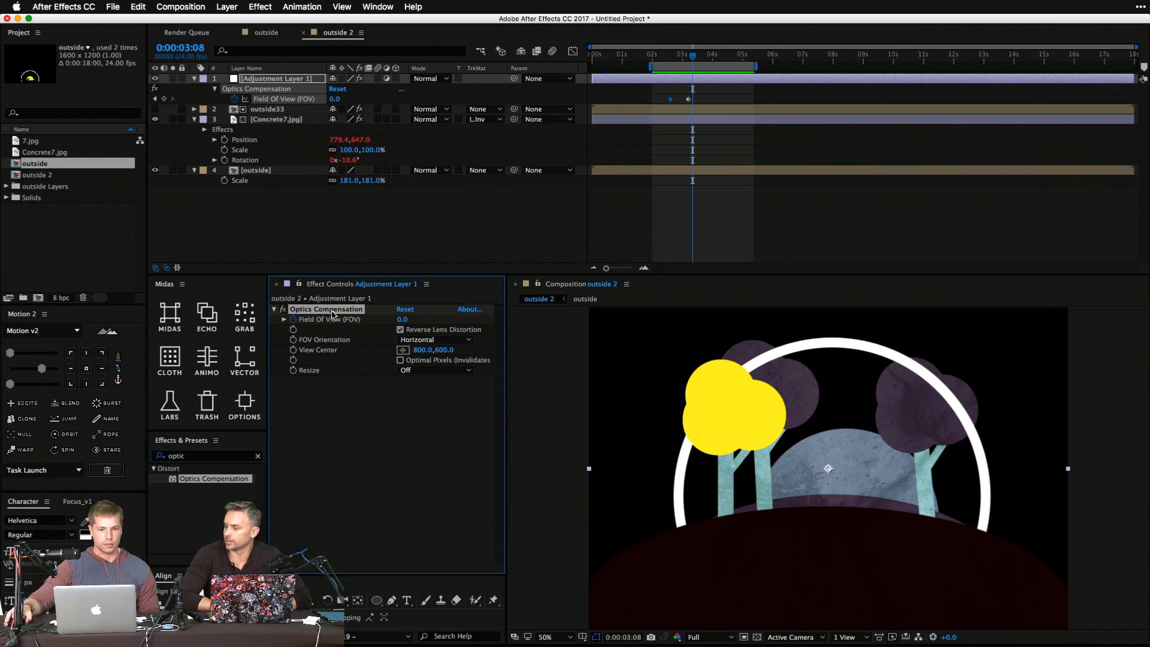
pyautogui.click(114, 6)
pyautogui.moveTo(160, 60)
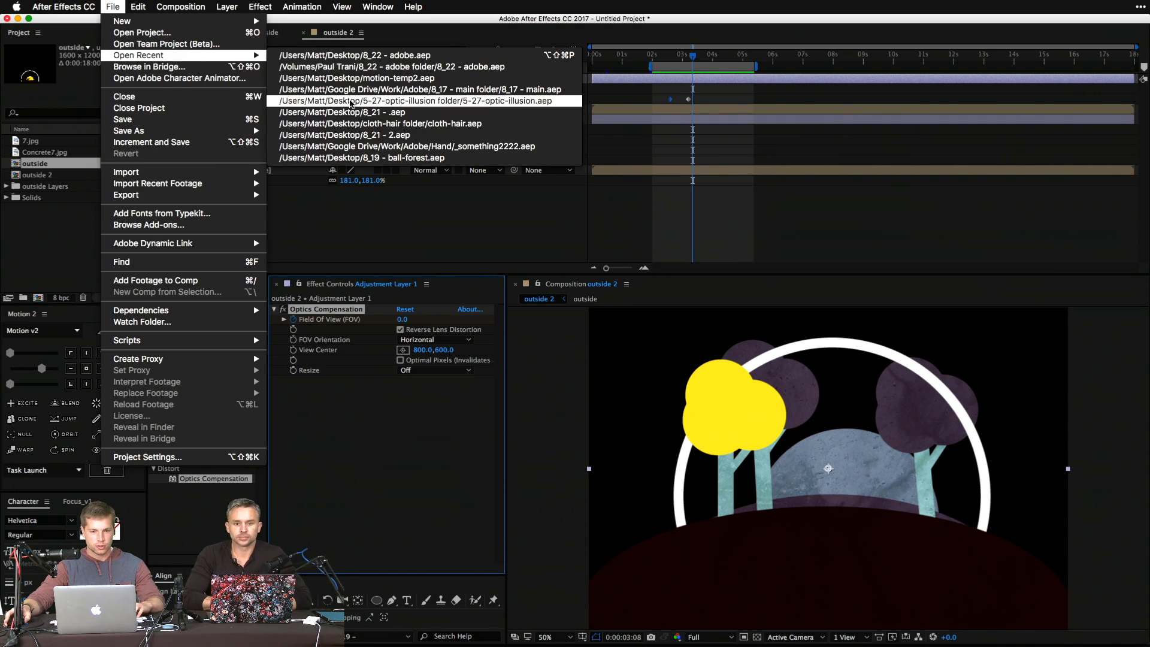
pyautogui.press('super+shift+s')
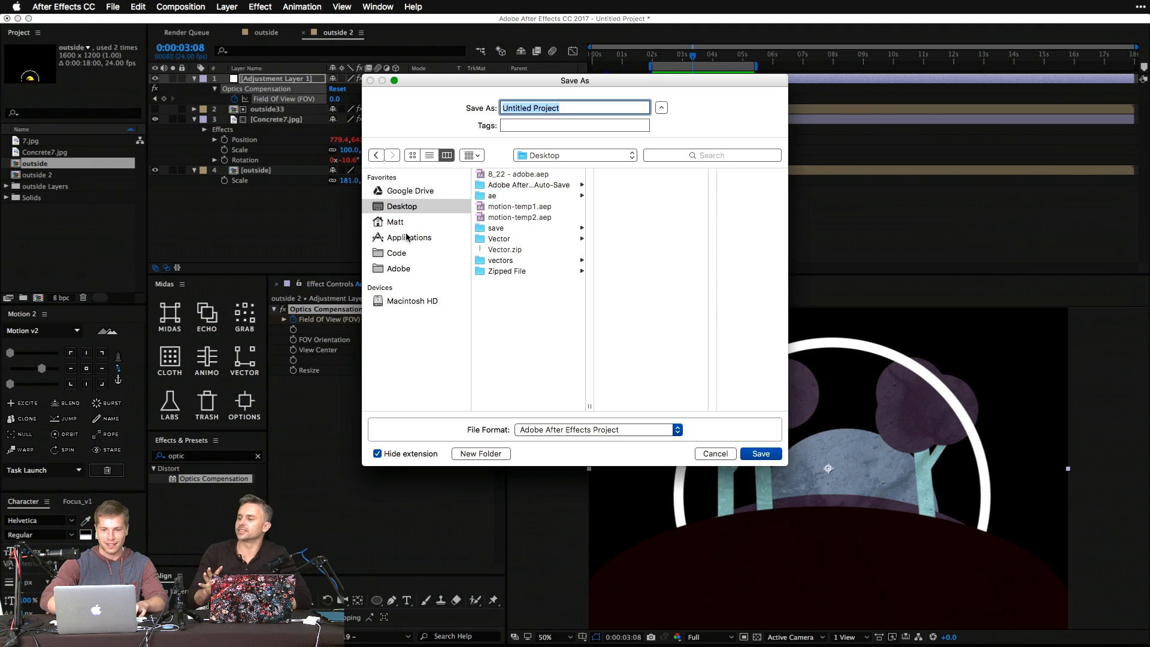
pyautogui.write('_d')
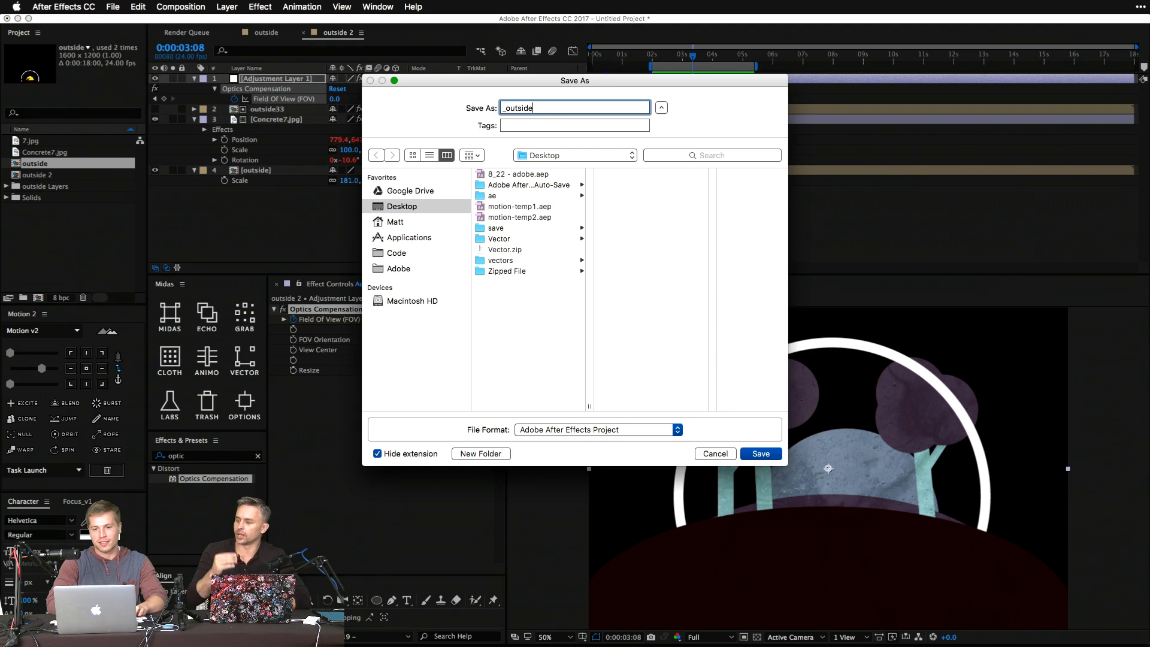
pyautogui.write('utside')
pyautogui.press('Return')
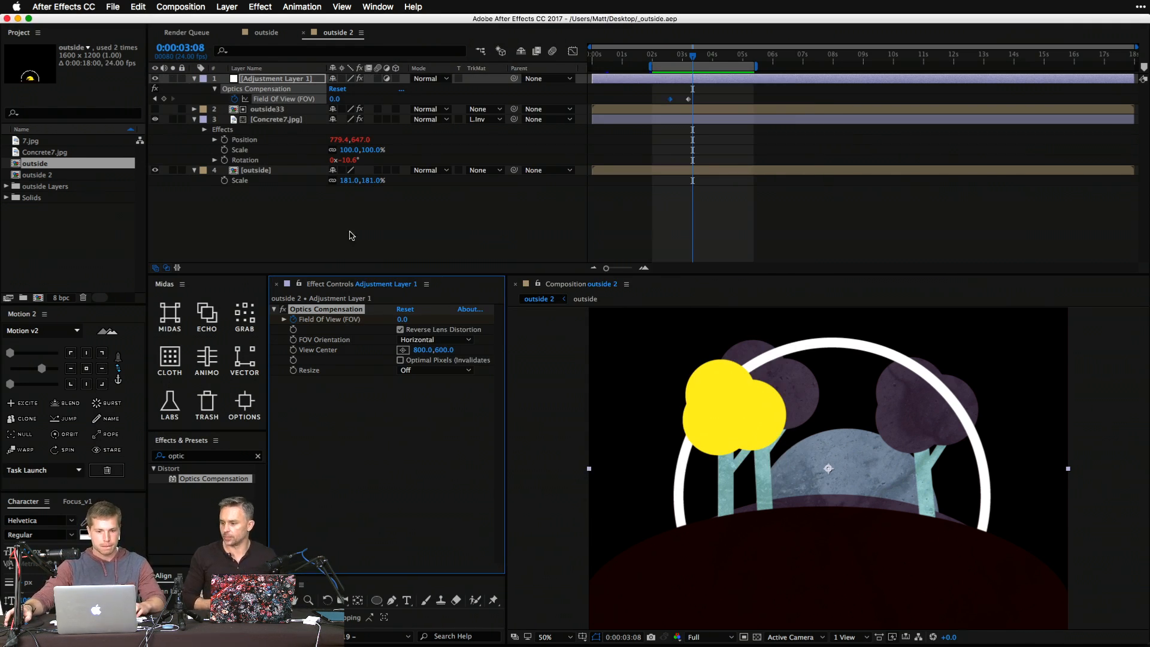
# Open the recent project 8_22 - adobe.aep and dismiss the missing effects warning.
pyautogui.click(328, 226)
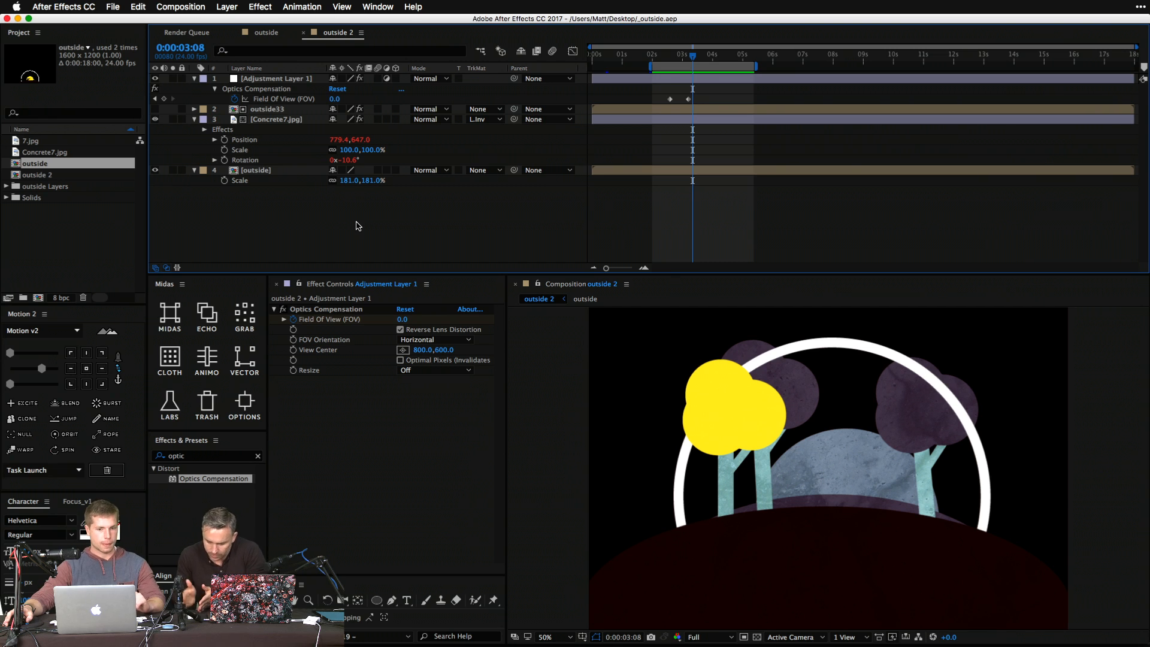
pyautogui.click(113, 7)
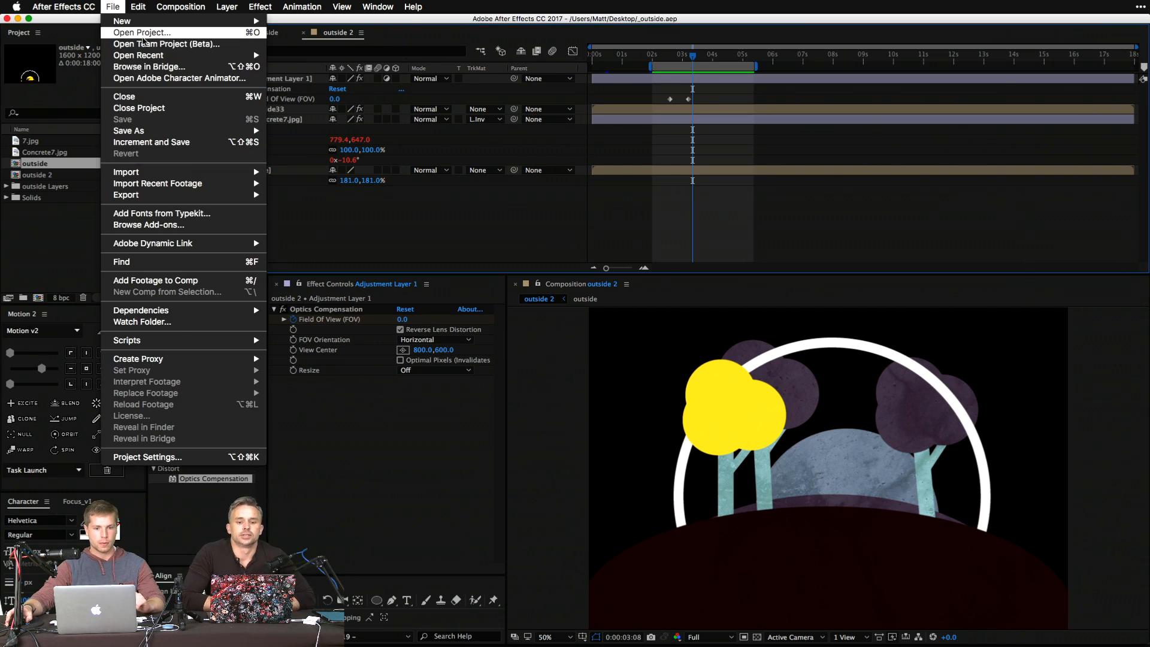
pyautogui.click(288, 67)
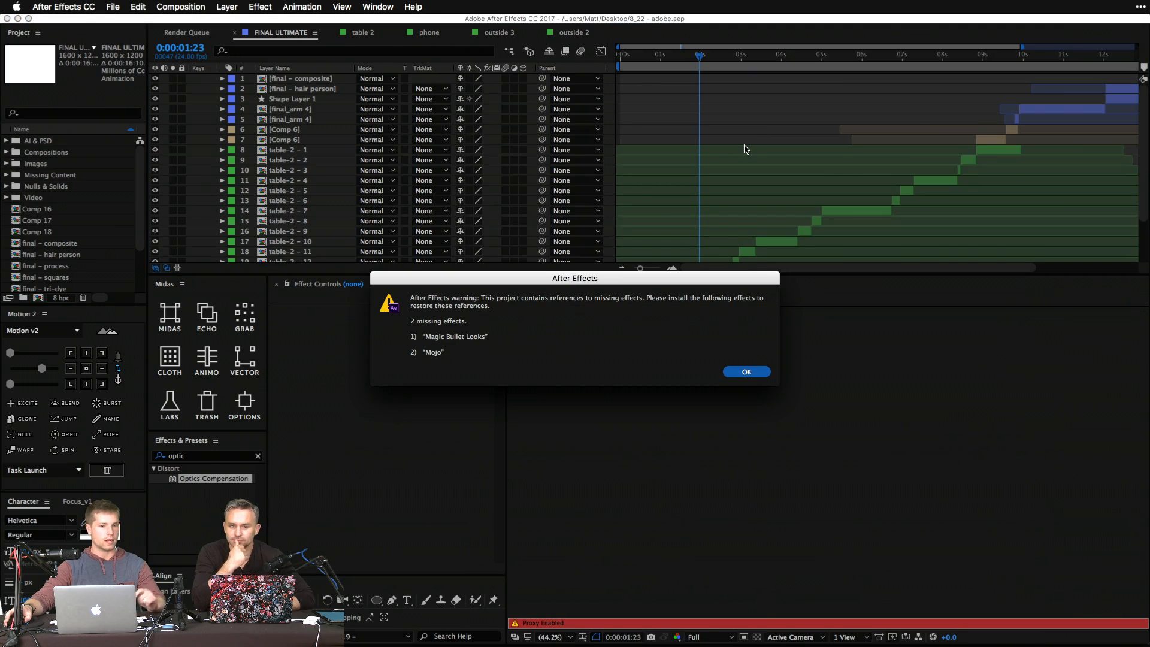
pyautogui.click(746, 371)
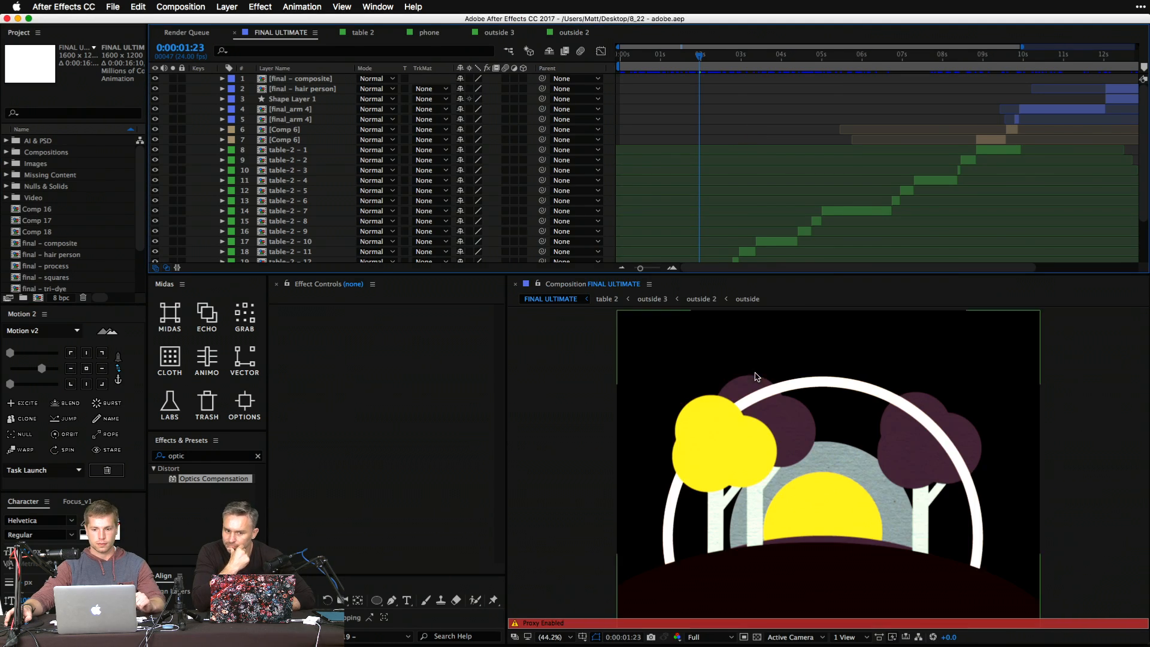
# Step through the FINAL ULTIMATE composition to examine the transition from the coloured squares to the blue pyramid, the last frame and the frame at 0:00:09:20.
pyautogui.click(986, 52)
pyautogui.moveTo(986, 53)
pyautogui.mouseDown()
pyautogui.moveTo(971, 80)
pyautogui.moveTo(912, 88)
pyautogui.mouseUp()
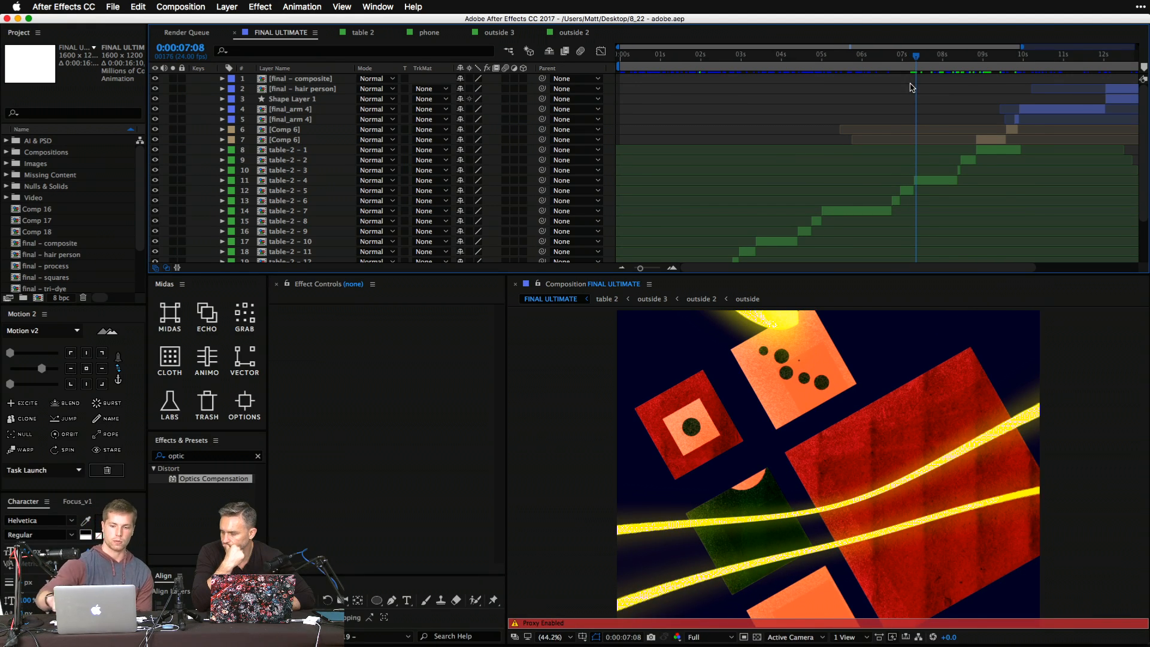
pyautogui.press('pagedown')
pyautogui.press('pagedown')
pyautogui.press('pagedown')
pyautogui.press('pagedown')
pyautogui.press('pagedown')
pyautogui.press('pagedown')
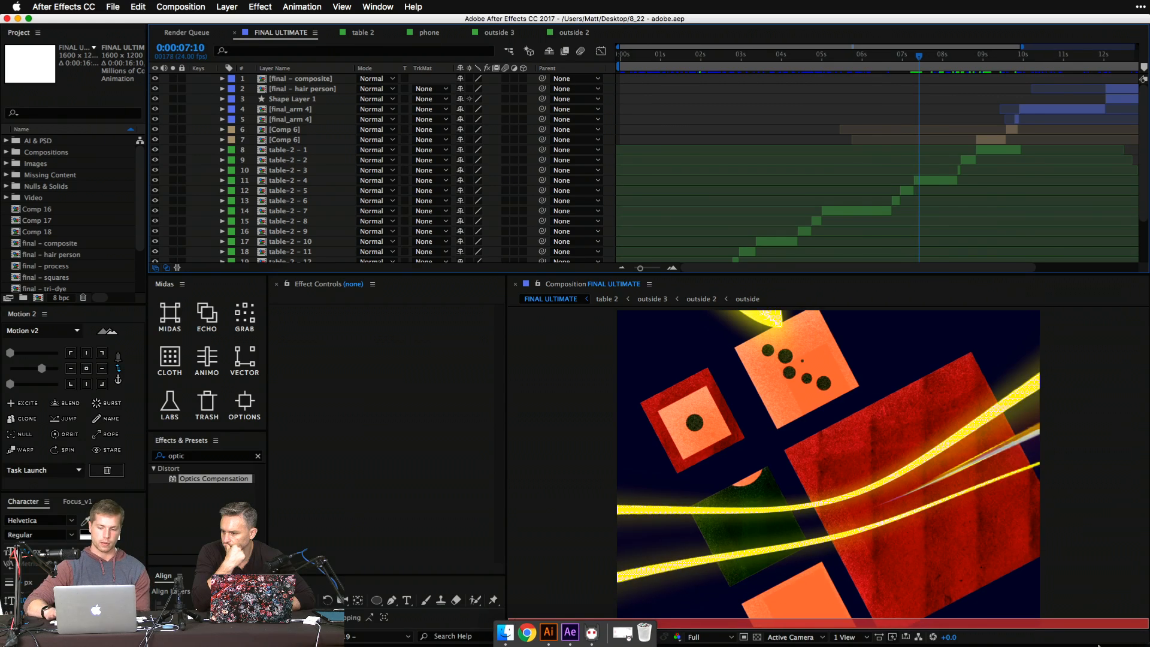
pyautogui.press('pagedown')
pyautogui.press('pagedown')
pyautogui.press('pagedown')
pyautogui.press('pagedown')
pyautogui.press('pagedown')
pyautogui.press('pagedown')
pyautogui.press('pagedown')
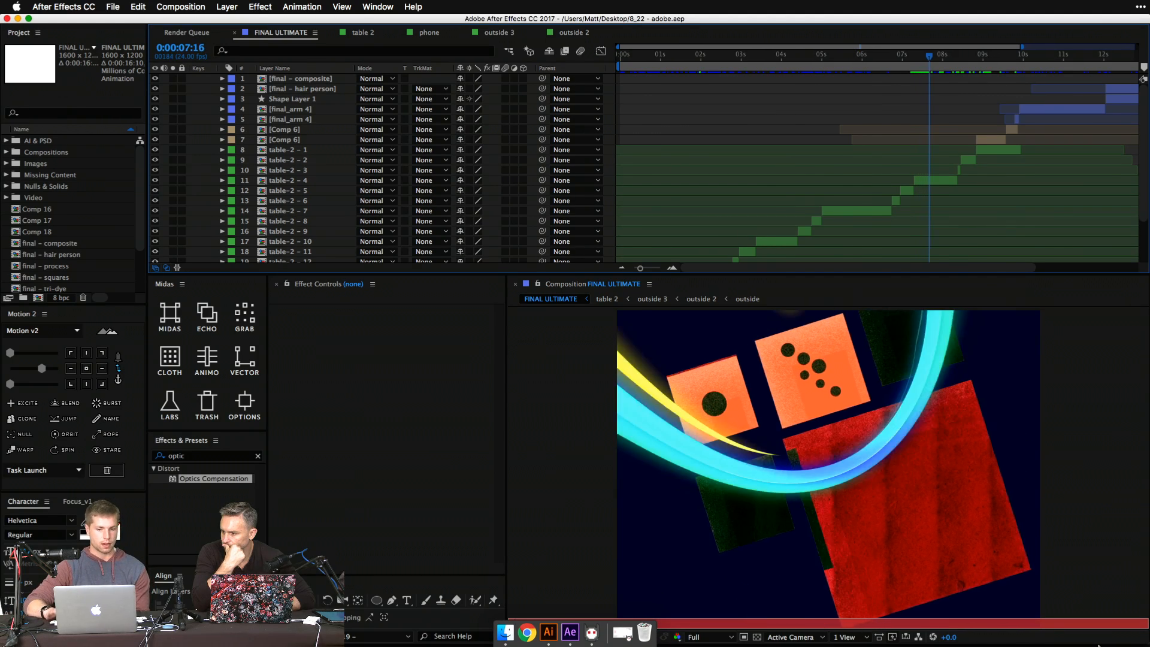
pyautogui.press('pagedown')
pyautogui.press('pagedown')
pyautogui.press('pagedown')
pyautogui.press('pagedown')
pyautogui.press('pagedown')
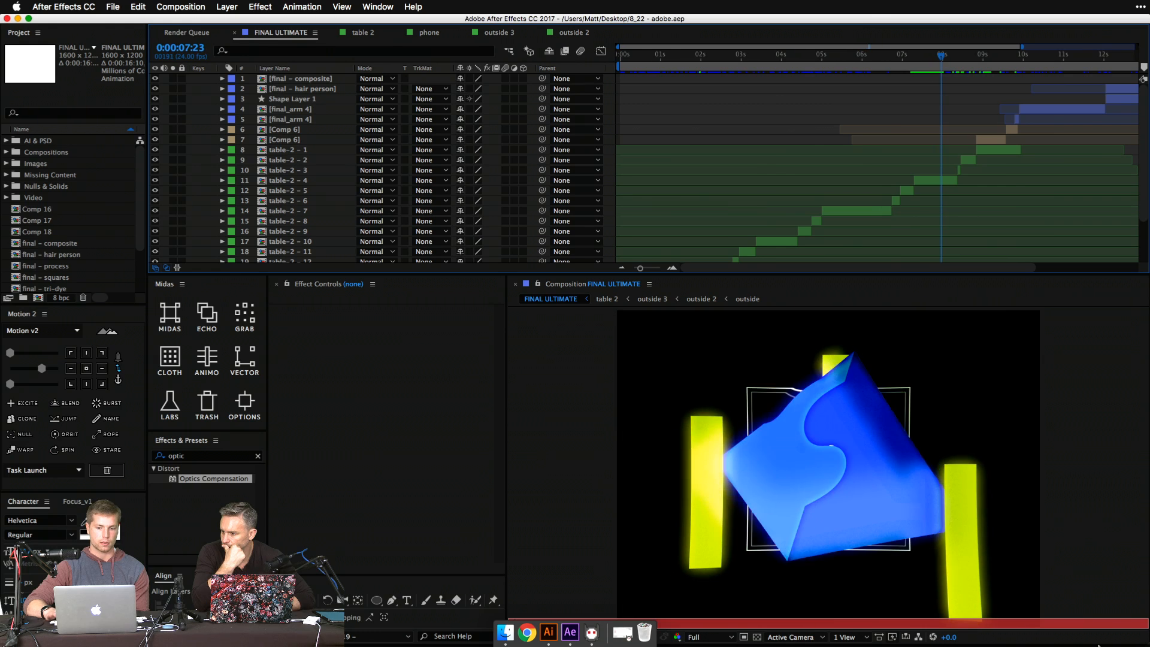
pyautogui.press('pageup')
pyautogui.press('pageup')
pyautogui.press('pageup')
pyautogui.press('pageup')
pyautogui.press('pageup')
pyautogui.press('pageup')
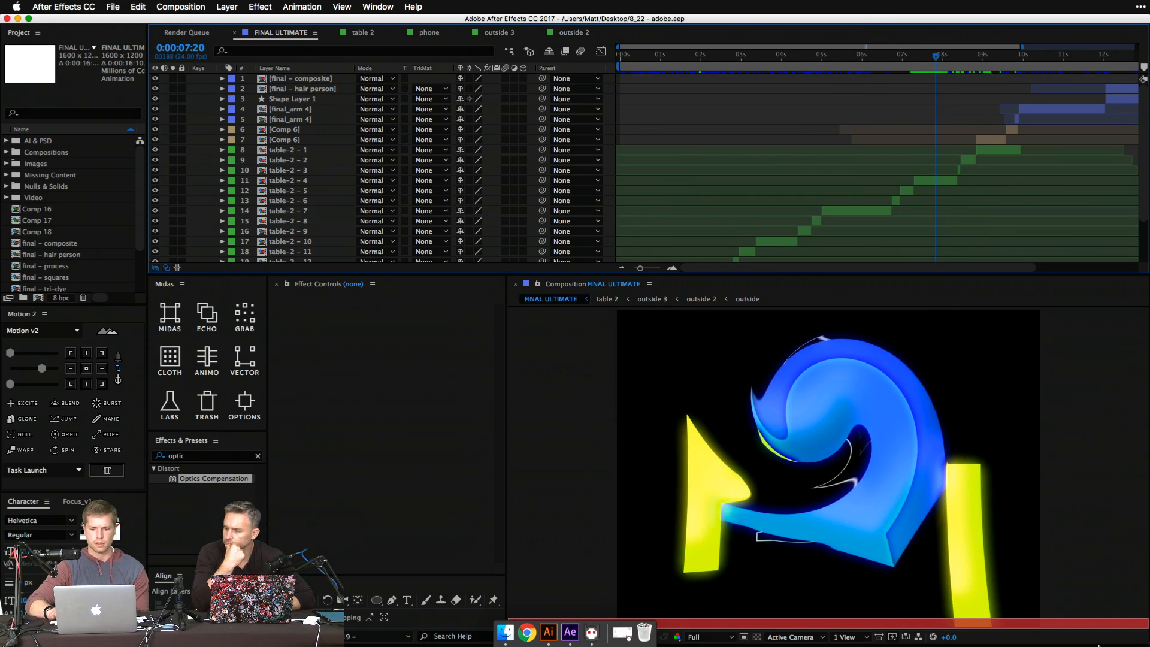
pyautogui.press('pageup')
pyautogui.press('pageup')
pyautogui.press('pageup')
pyautogui.press('pageup')
pyautogui.press('pageup')
pyautogui.press('pageup')
pyautogui.press('pageup')
pyautogui.press('pageup')
pyautogui.press('pagedown')
pyautogui.press('pagedown')
pyautogui.press('pagedown')
pyautogui.press('pagedown')
pyautogui.press('pagedown')
pyautogui.press('pagedown')
pyautogui.press('pagedown')
pyautogui.press('pagedown')
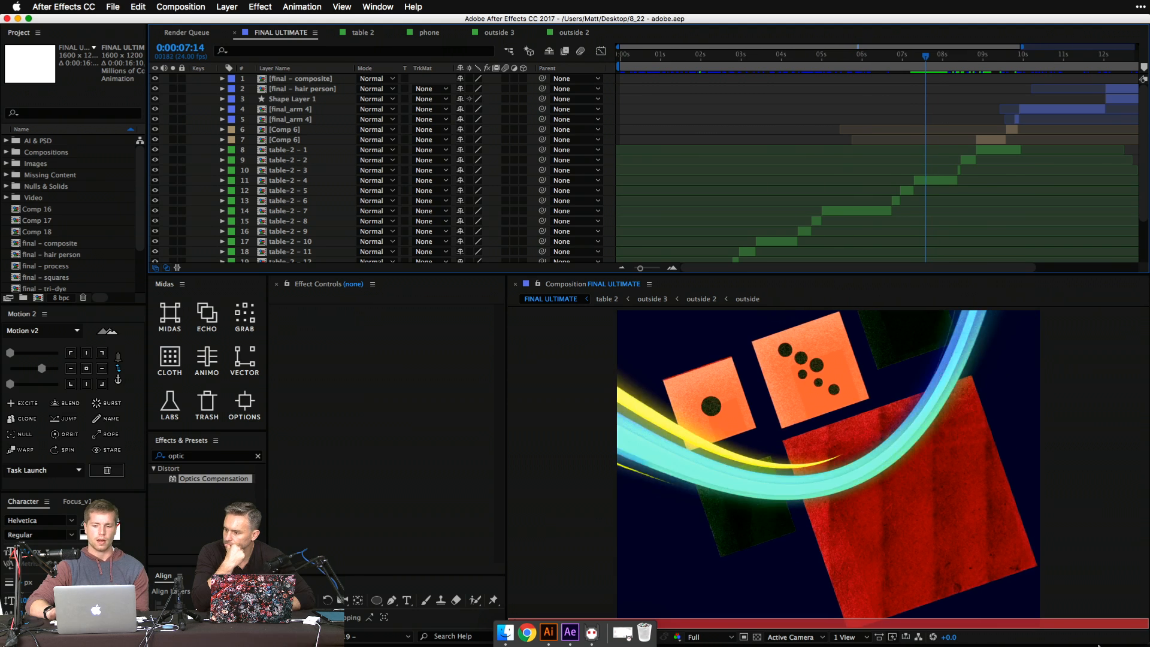
pyautogui.press('pagedown')
pyautogui.press('pagedown')
pyautogui.press('pagedown')
pyautogui.press('pagedown')
pyautogui.press('pagedown')
pyautogui.press('pagedown')
pyautogui.press('pagedown')
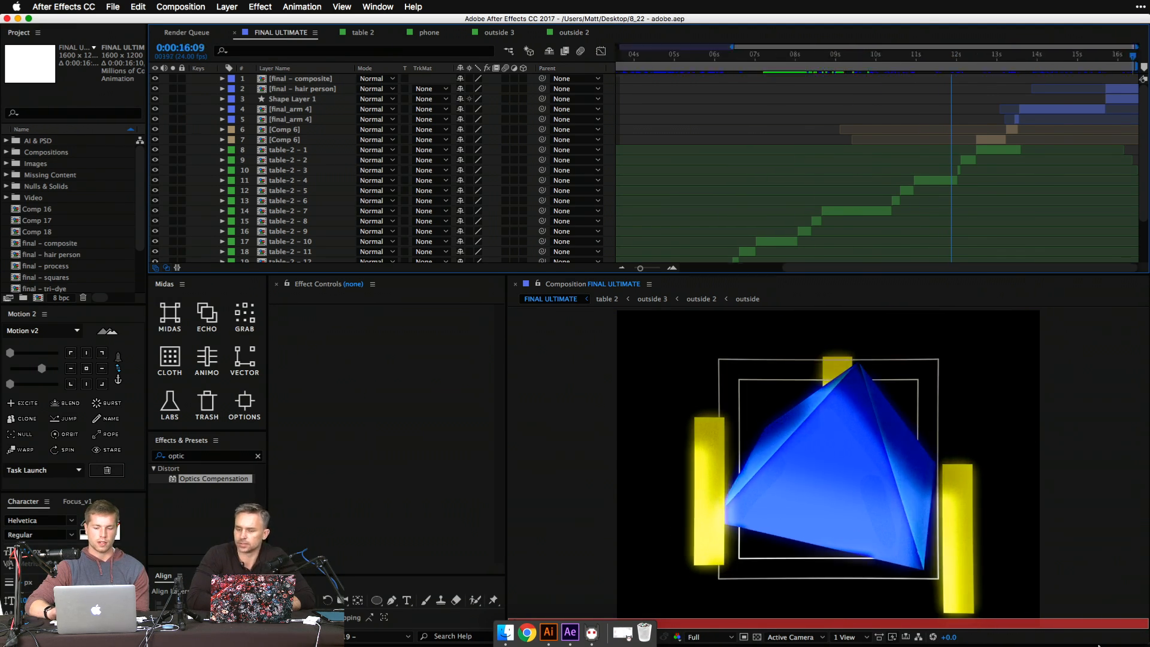
pyautogui.press('End')
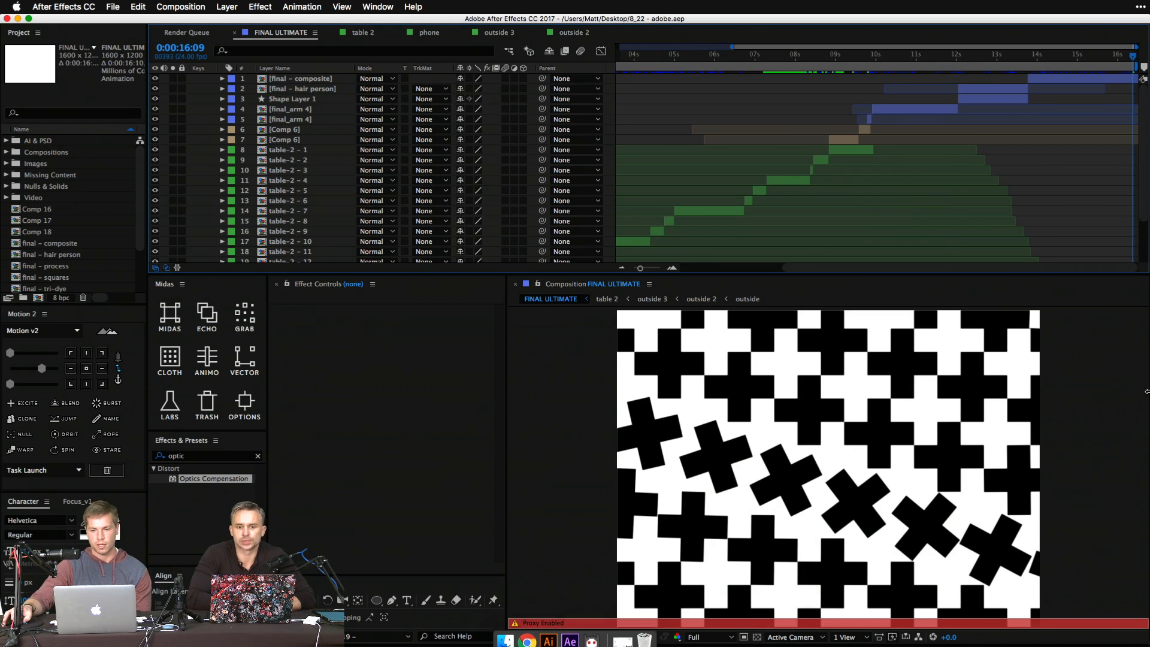
pyautogui.click(870, 55)
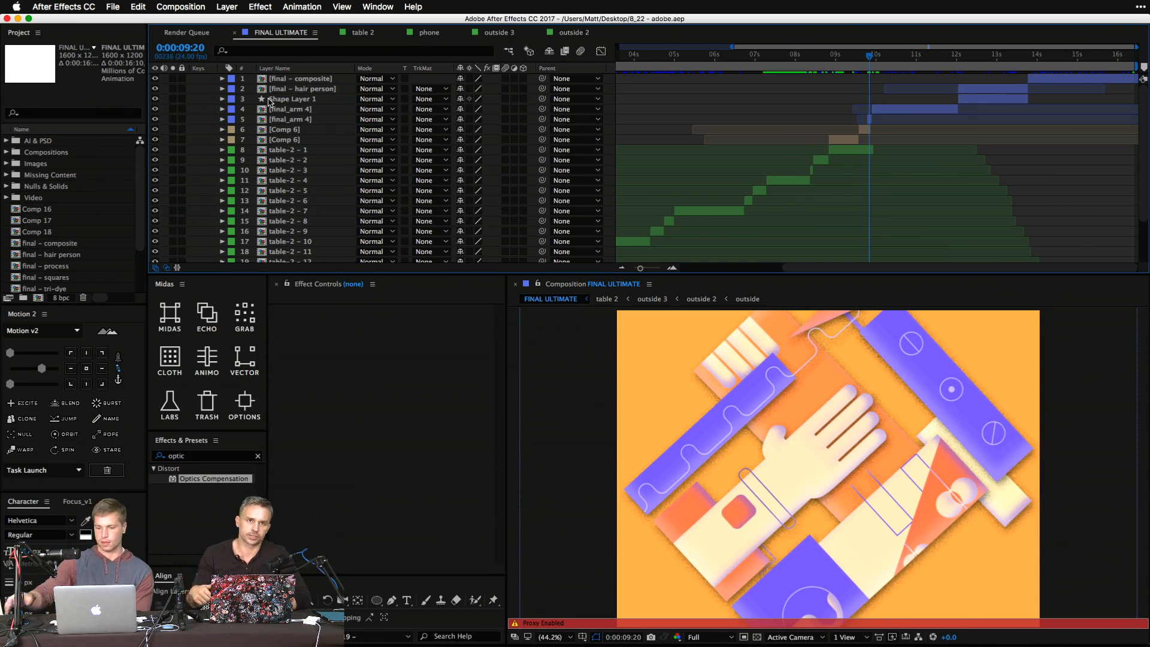
# Reopen the recent project _outside.aep and preview the outside 2 composition.
pyautogui.click(139, 6)
pyautogui.moveTo(113, 7)
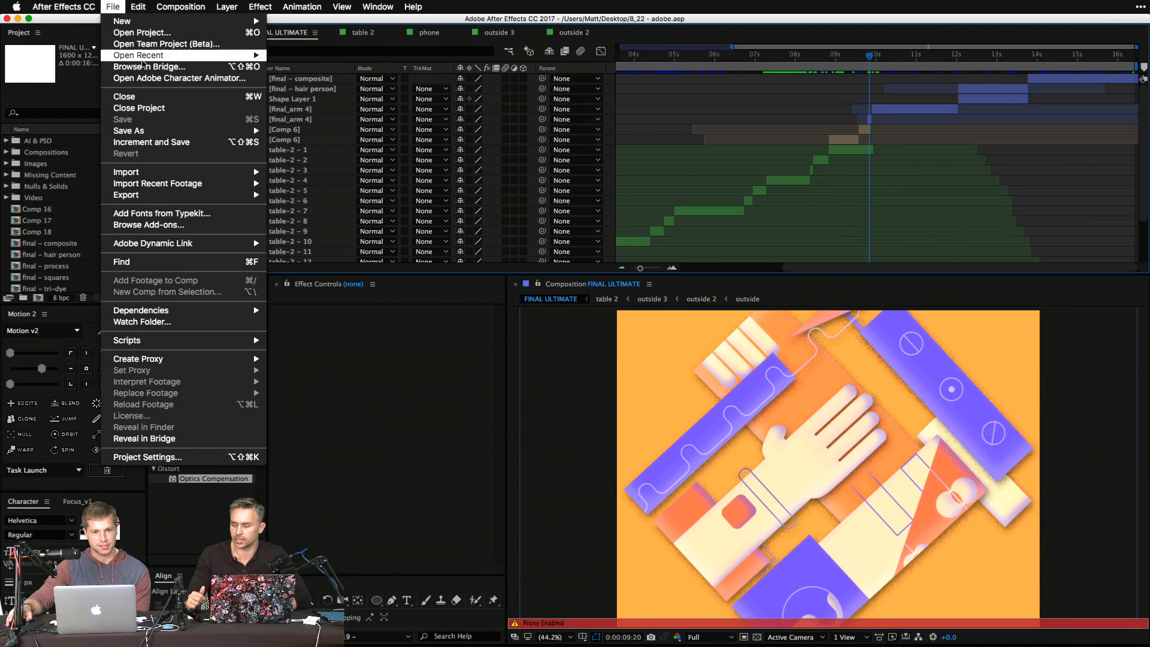
pyautogui.moveTo(179, 55)
pyautogui.click(370, 67)
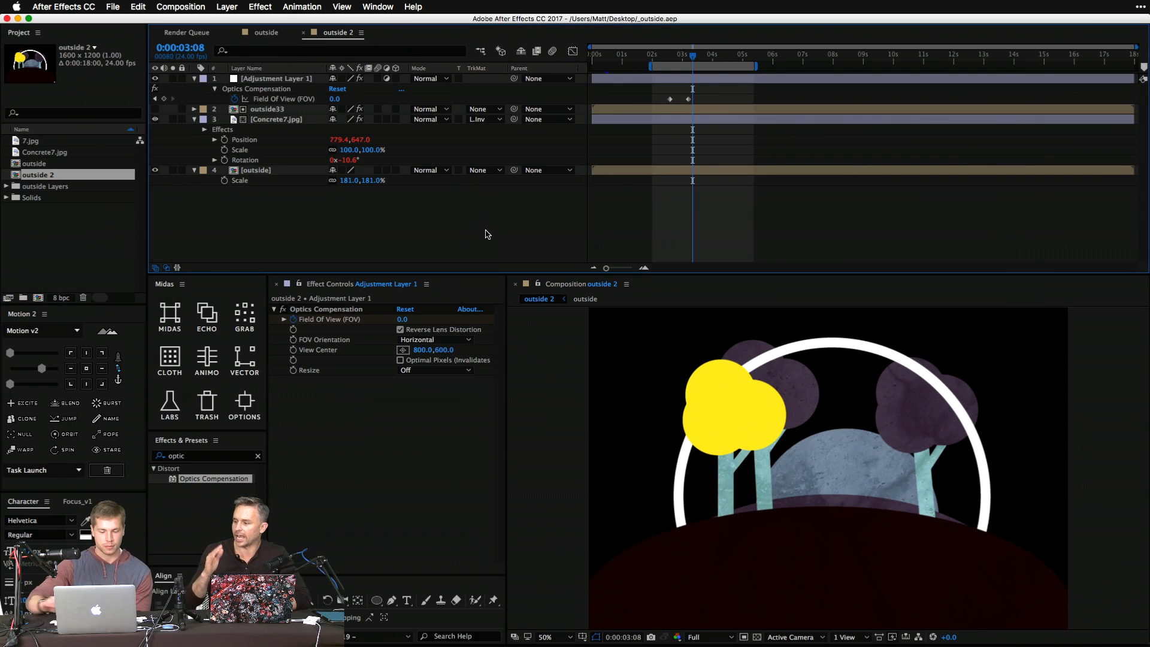
pyautogui.press('space')
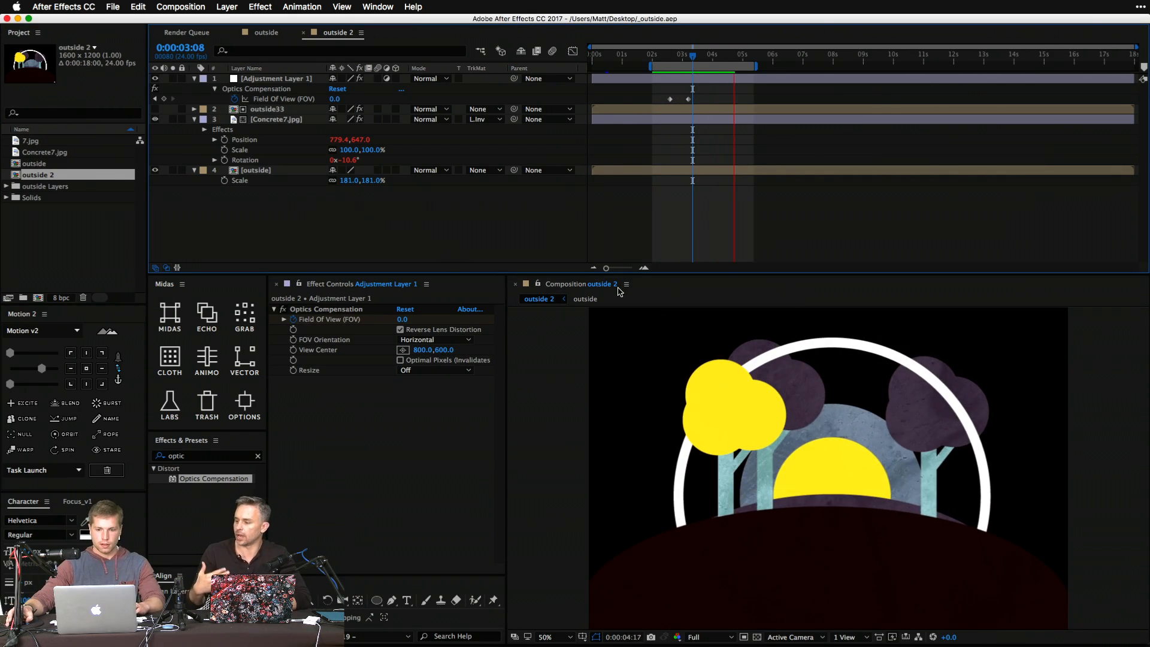
# In the outside composition, add hold keyframes at 0:00:04:18 for Layer 3's Position and Layer 9's Rotation, and move the playhead to 0:00:05:19.
pyautogui.click(585, 299)
pyautogui.moveTo(423, 262); pyautogui.dragTo(288, 82)
pyautogui.press('u')
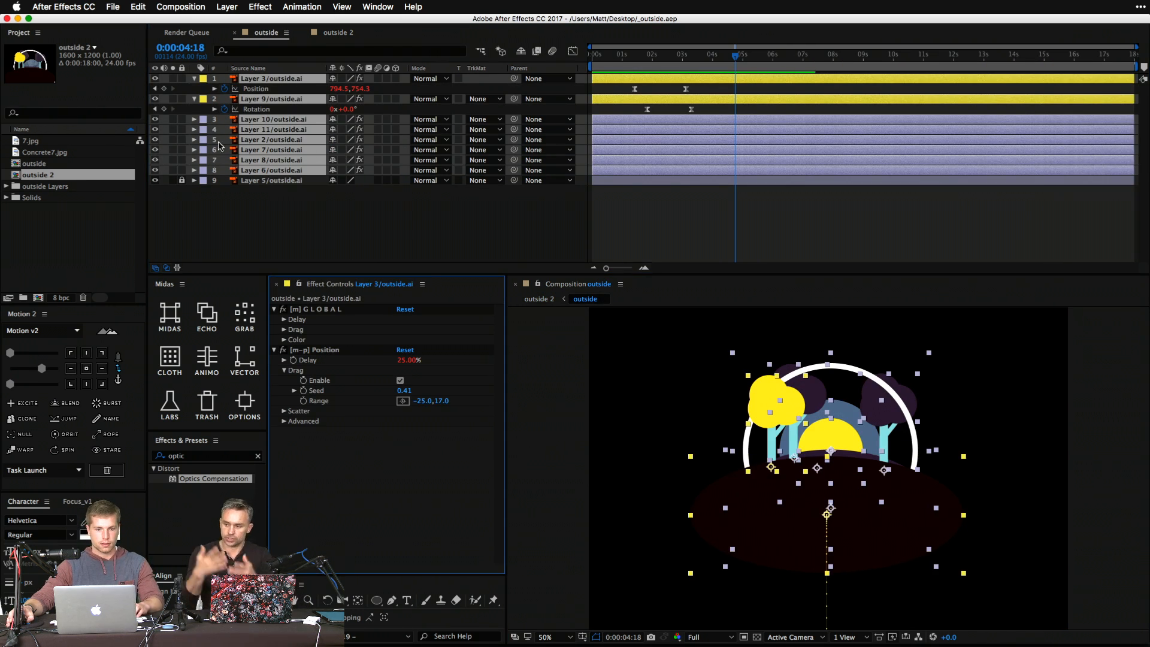
pyautogui.click(163, 110)
pyautogui.click(164, 88)
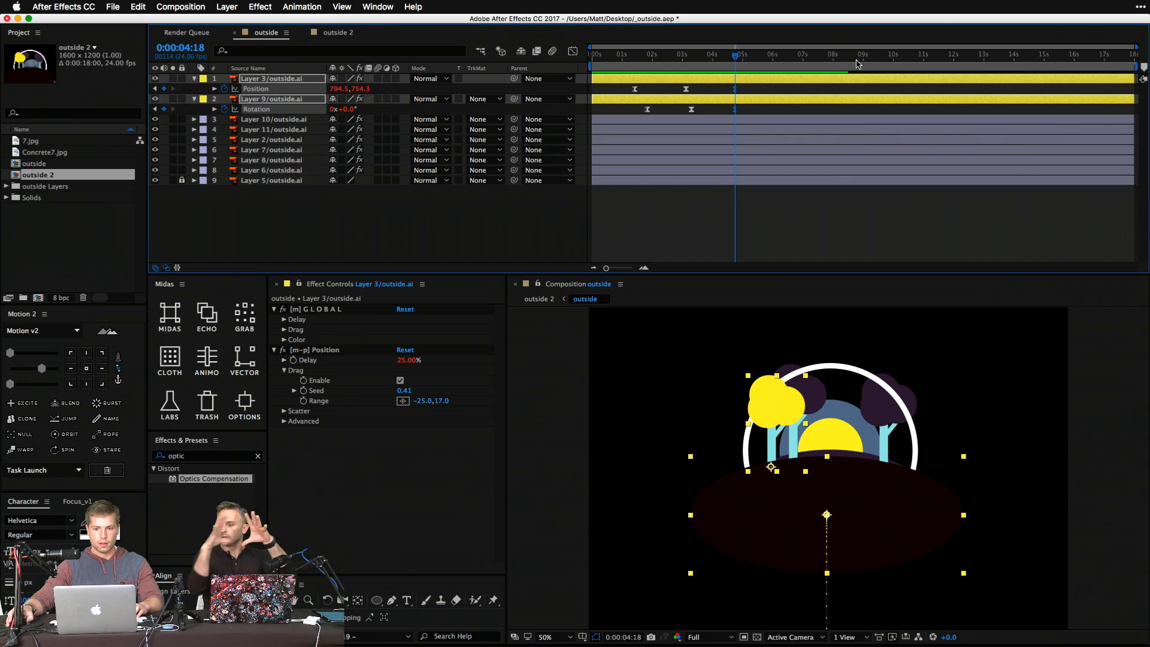
pyautogui.press('space')
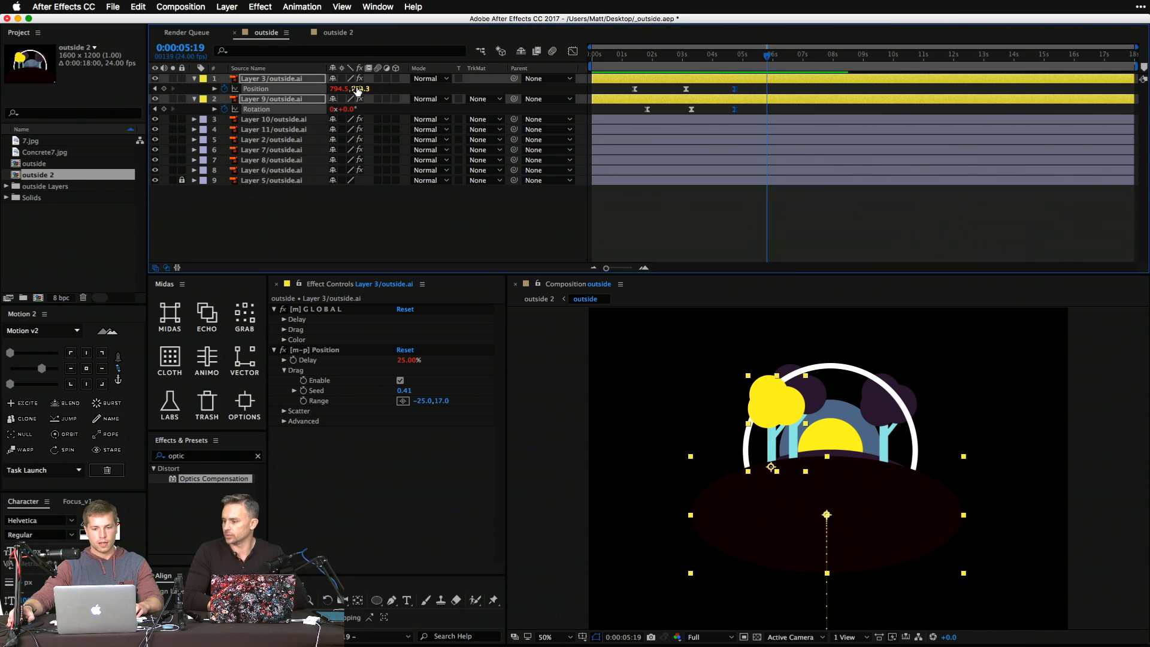
# Try lowering Layer 3 by setting its vertical Position to 1130.3 at 0:00:05:19, and undo the change.
pyautogui.moveTo(358, 90); pyautogui.dragTo(556, 115)
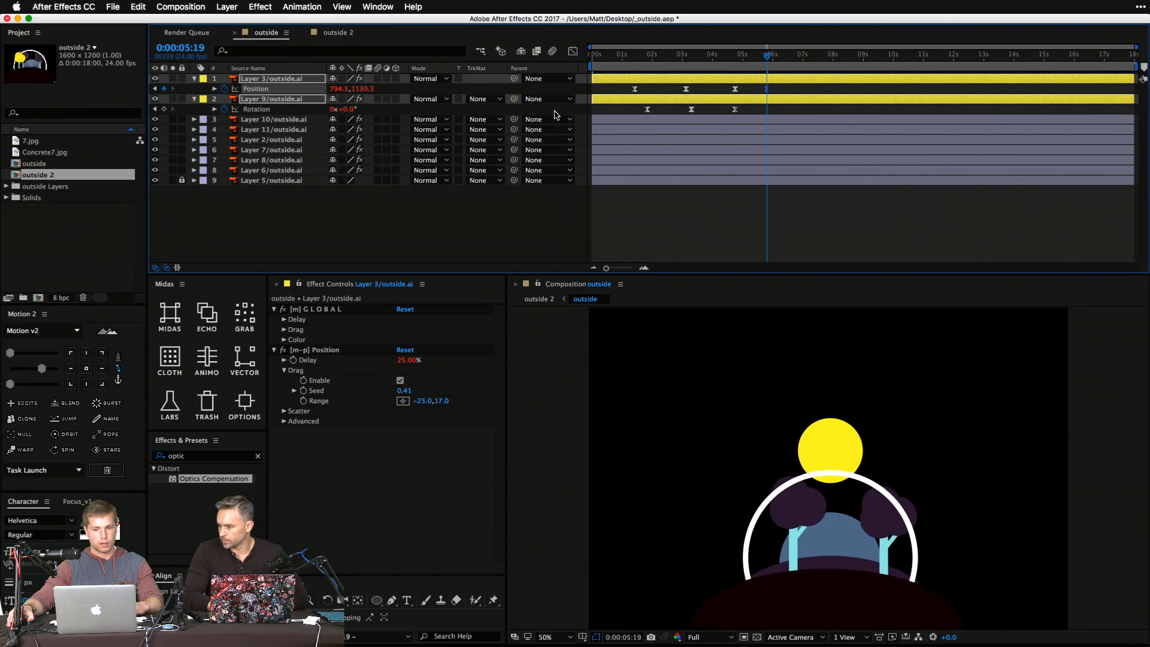
pyautogui.click(496, 249)
pyautogui.press('cmd+z')
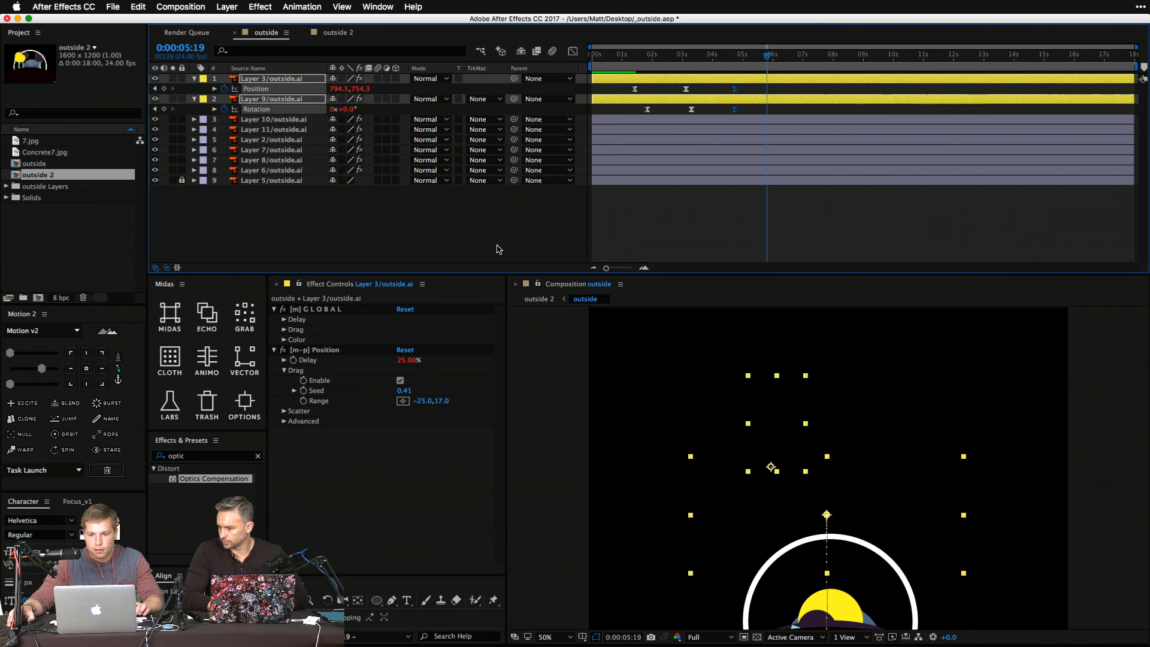
# Keyframe Layer 9's Rotation to 145° at 0:00:05:19.
pyautogui.moveTo(342, 109); pyautogui.dragTo(446, 122)
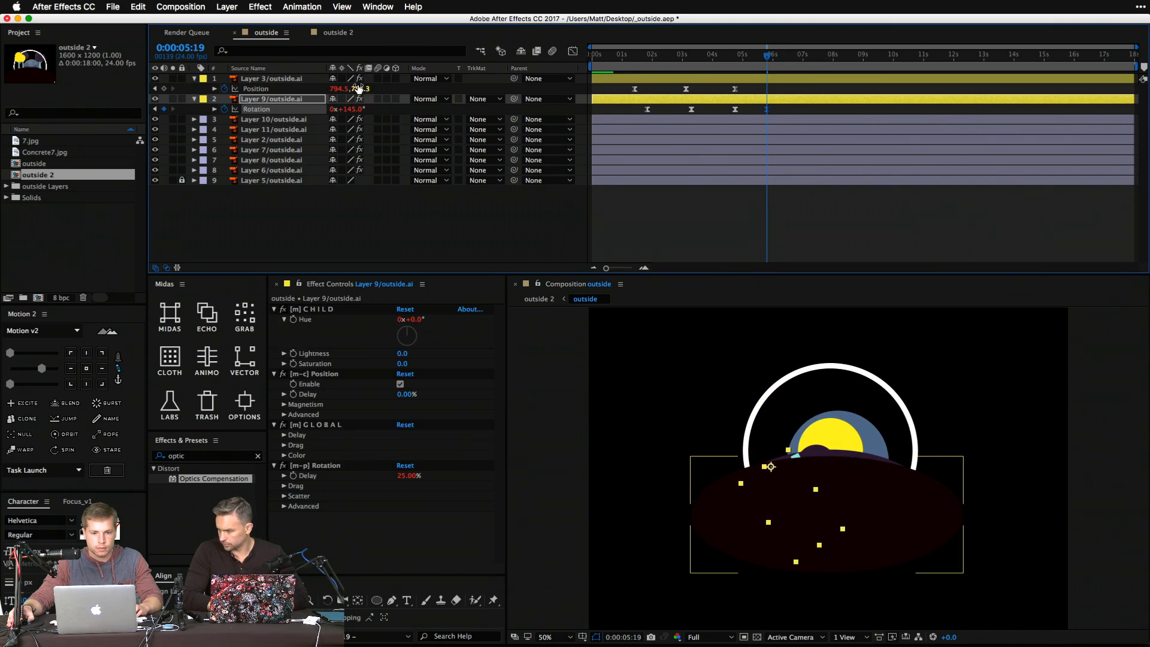
# Keyframe Layer 3's vertical Position to 1116.3 at 0:00:05:19, and move that keyframe and Layer 9's last Rotation keyframe to about 0:00:06:20.
pyautogui.moveTo(358, 89); pyautogui.dragTo(842, 75)
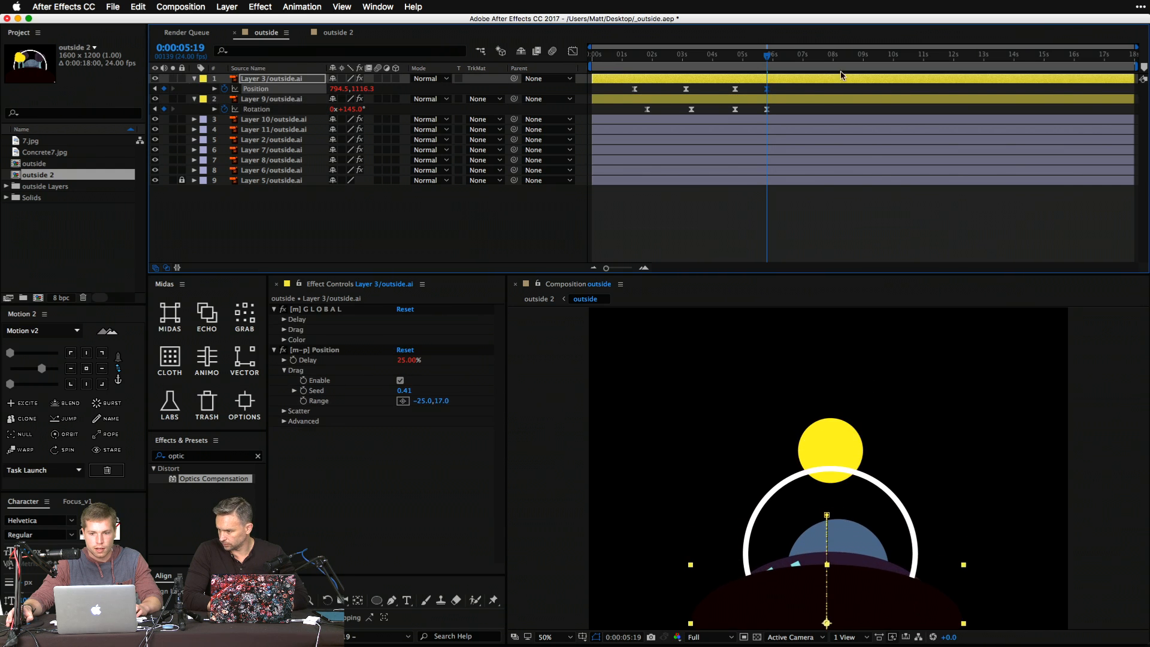
pyautogui.click(766, 88)
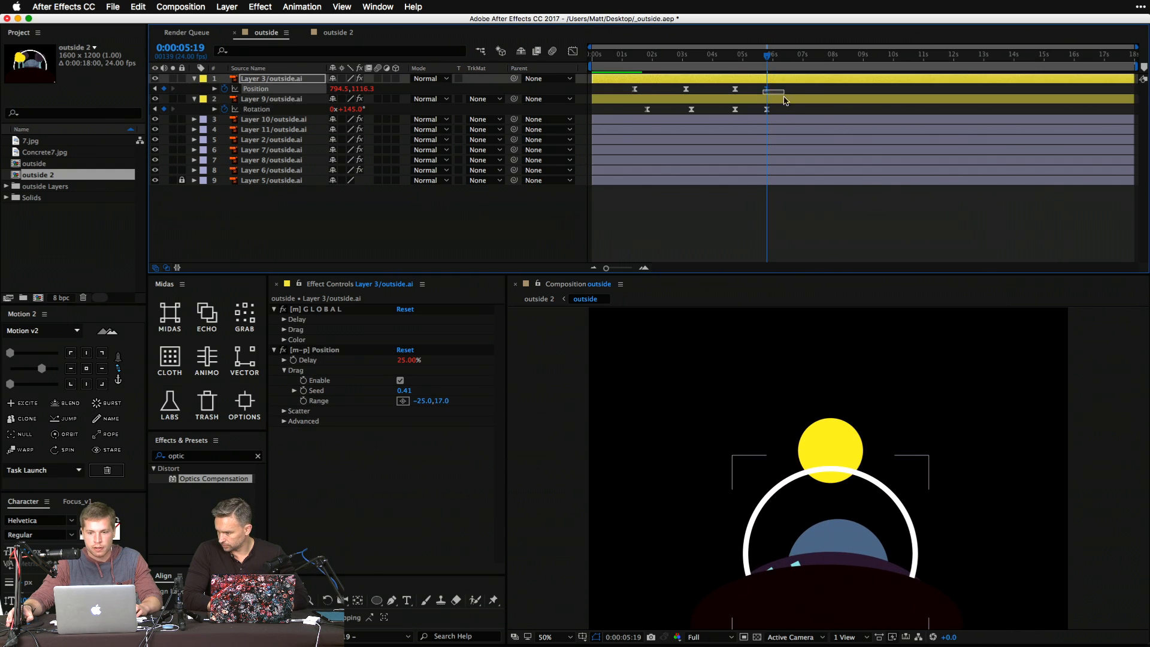
pyautogui.keyDown('shift'); pyautogui.click(766, 109); pyautogui.keyUp('shift')
pyautogui.moveTo(769, 91); pyautogui.dragTo(810, 96)
# Preview the retimed ending of the outside composition and return the playhead to 0:00:05:19.
pyautogui.press('space')
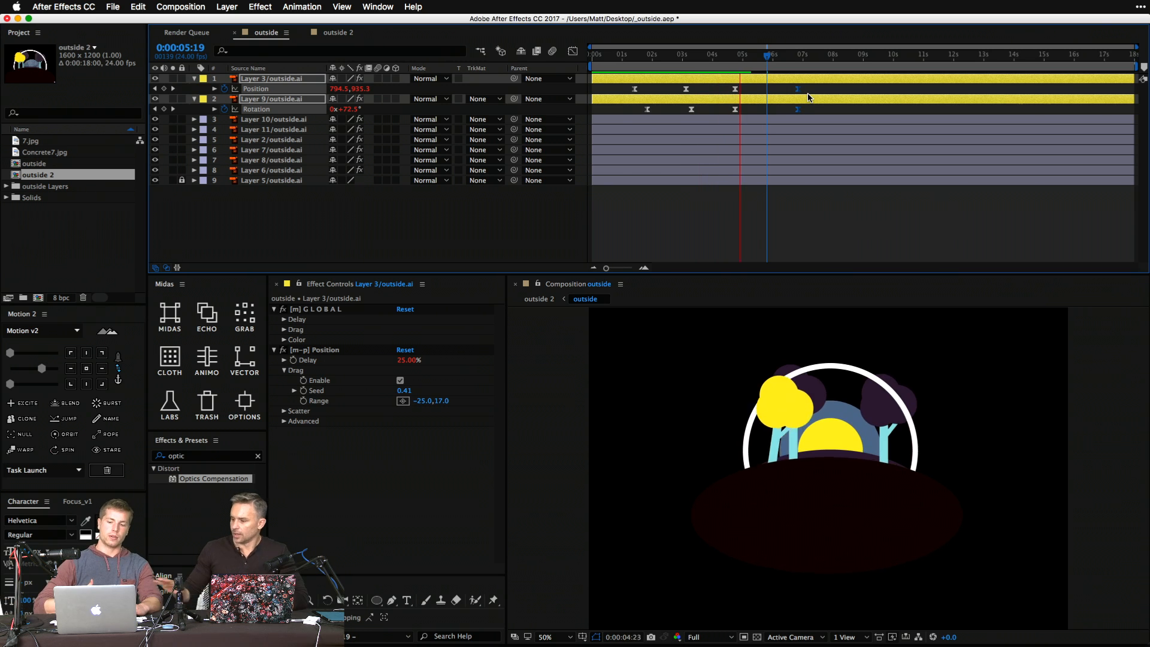
pyautogui.press('space')
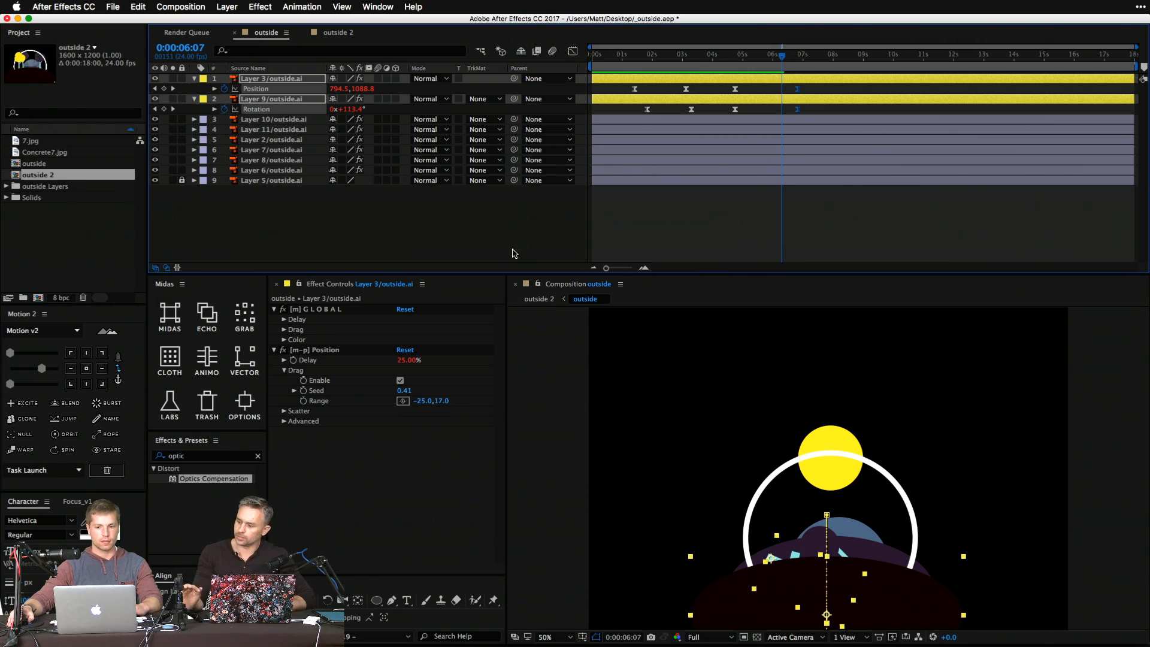
pyautogui.press('space')
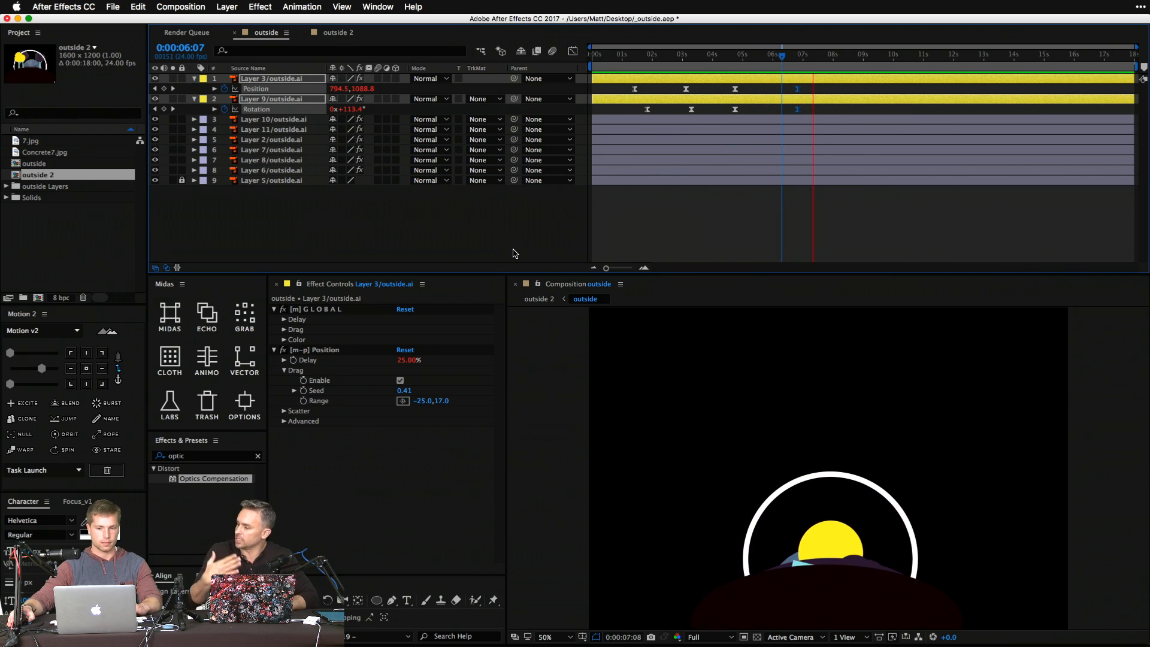
pyautogui.click(767, 54)
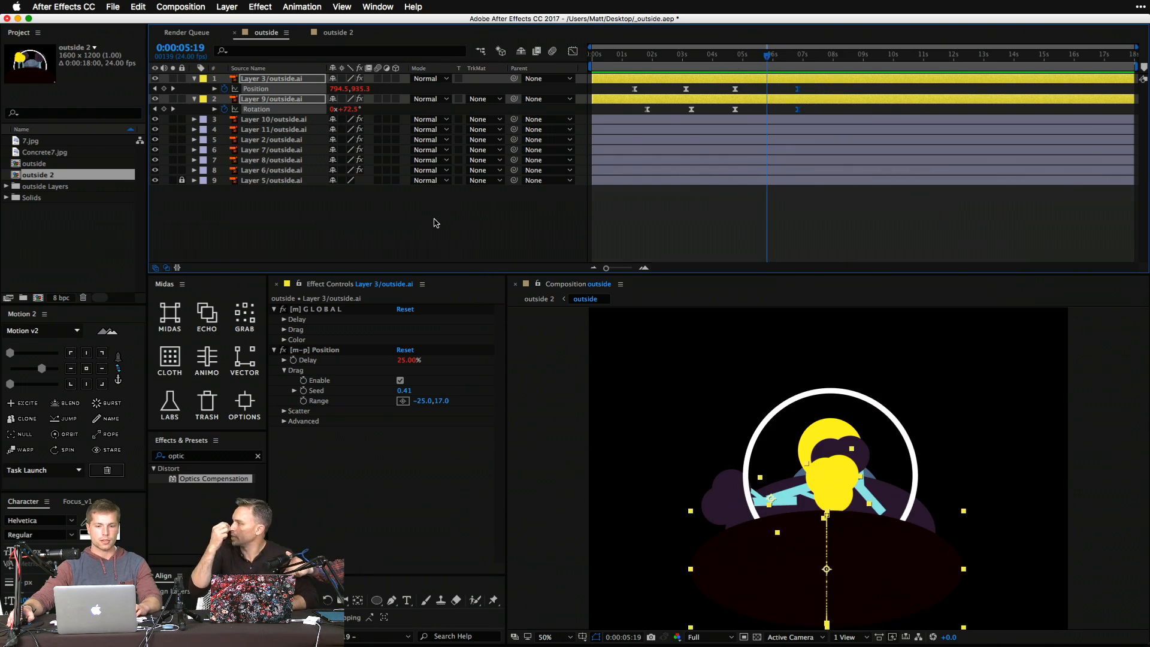
pyautogui.rightClick(374, 216)
pyautogui.moveTo(419, 223)
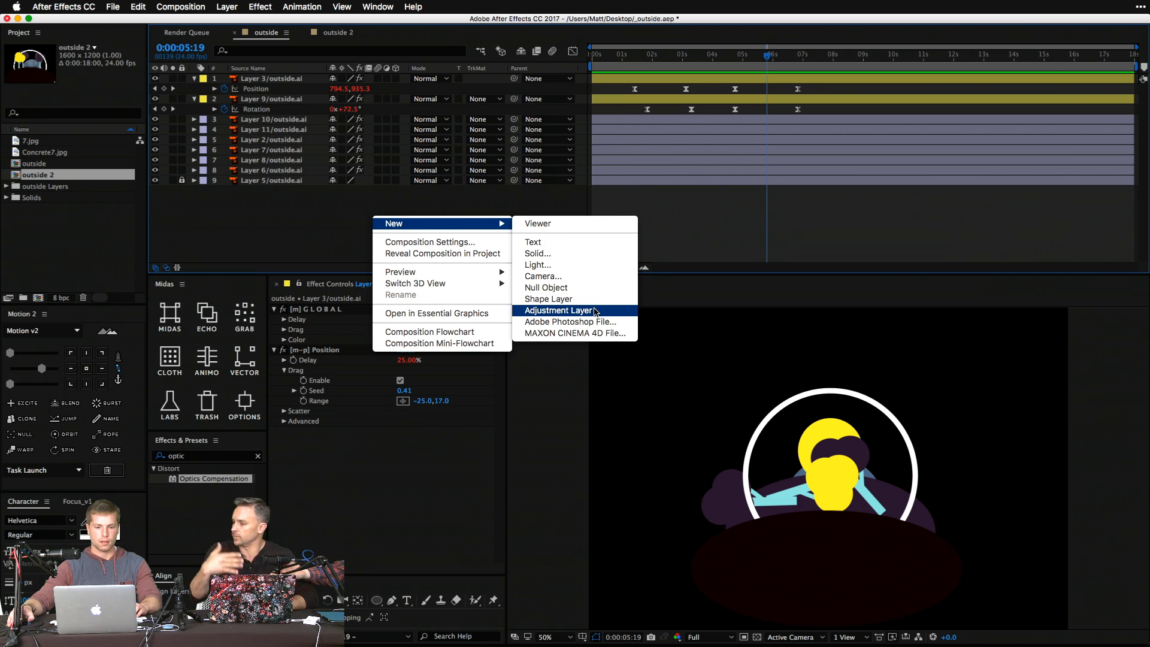
pyautogui.click(772, 446)
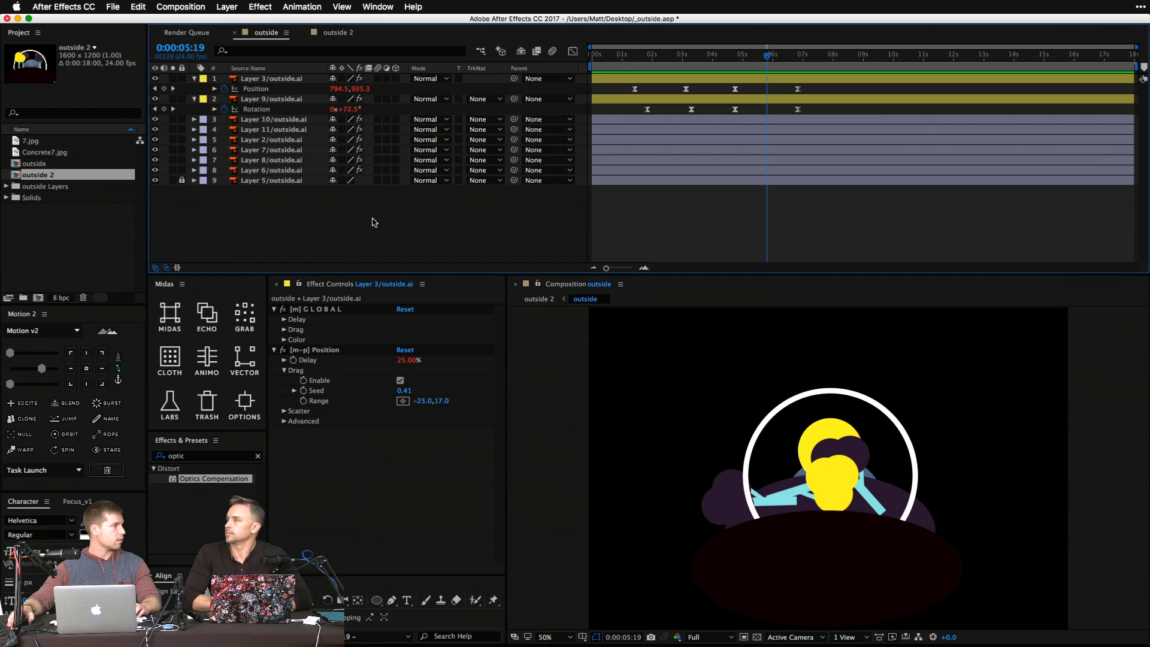
pyautogui.rightClick(375, 230)
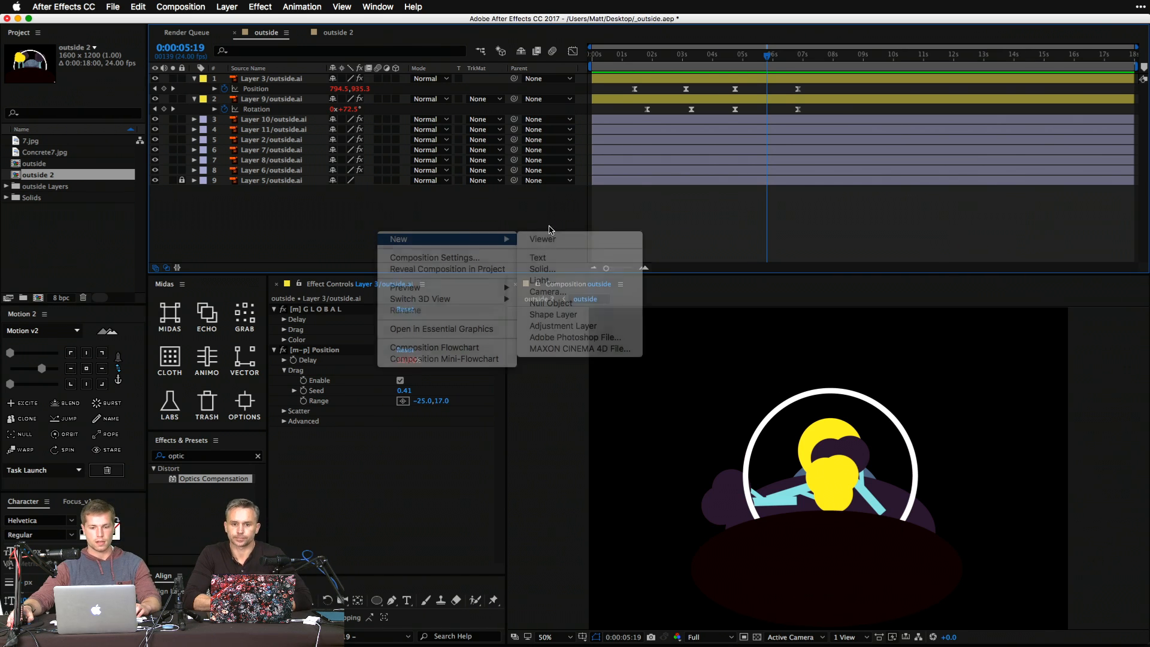
# In the outside 2 composition, add a new adjustment layer and apply the Glow effect to it.
pyautogui.rightClick(422, 231)
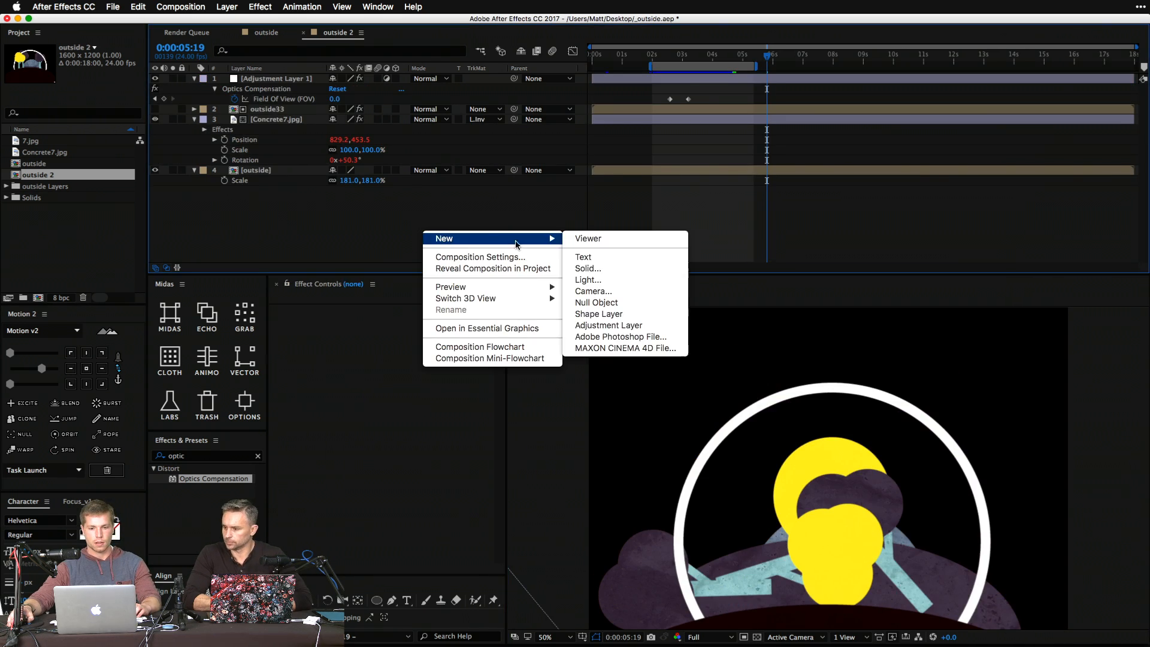
pyautogui.click(617, 325)
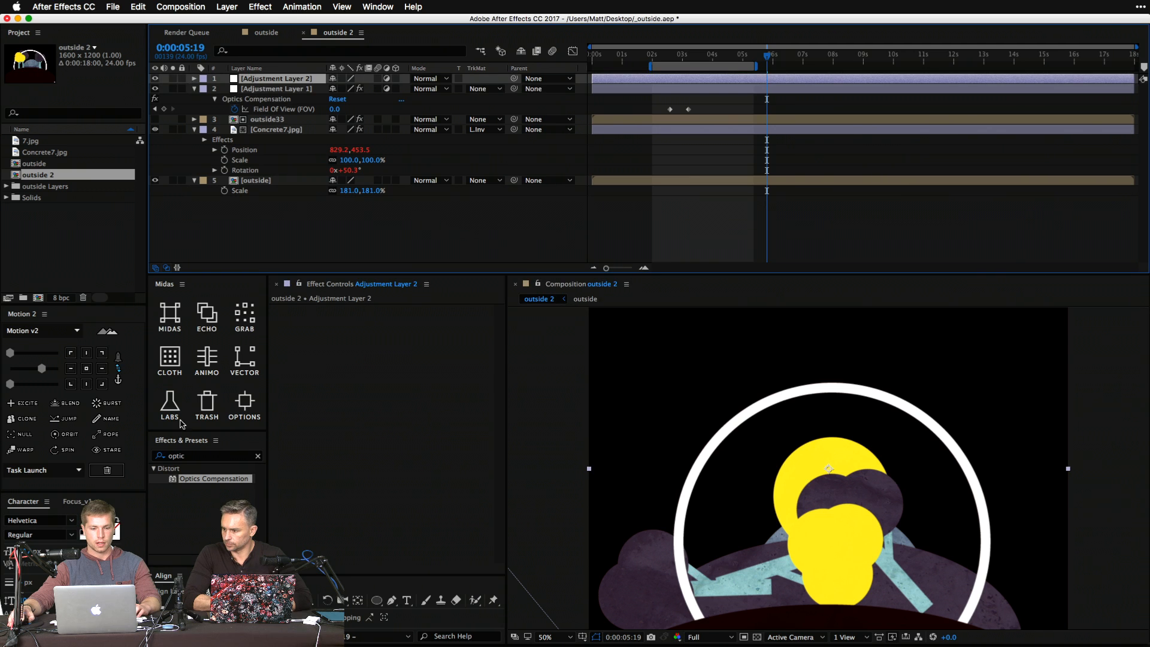
pyautogui.click(196, 459)
pyautogui.write('glow')
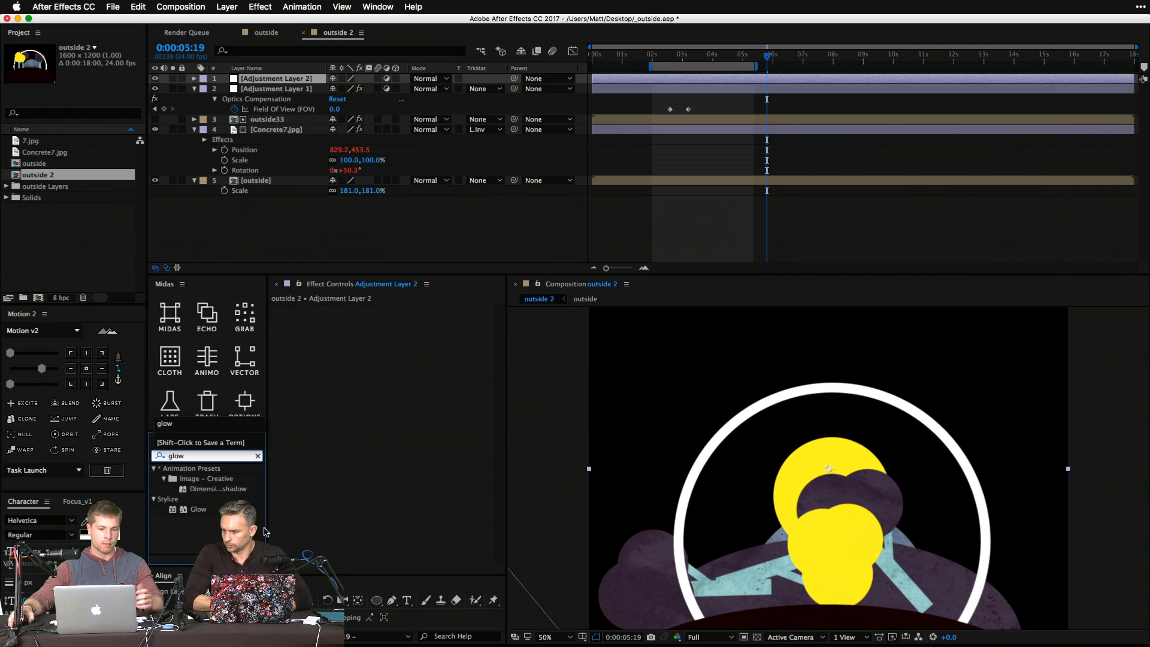
pyautogui.moveTo(193, 514); pyautogui.dragTo(397, 378)
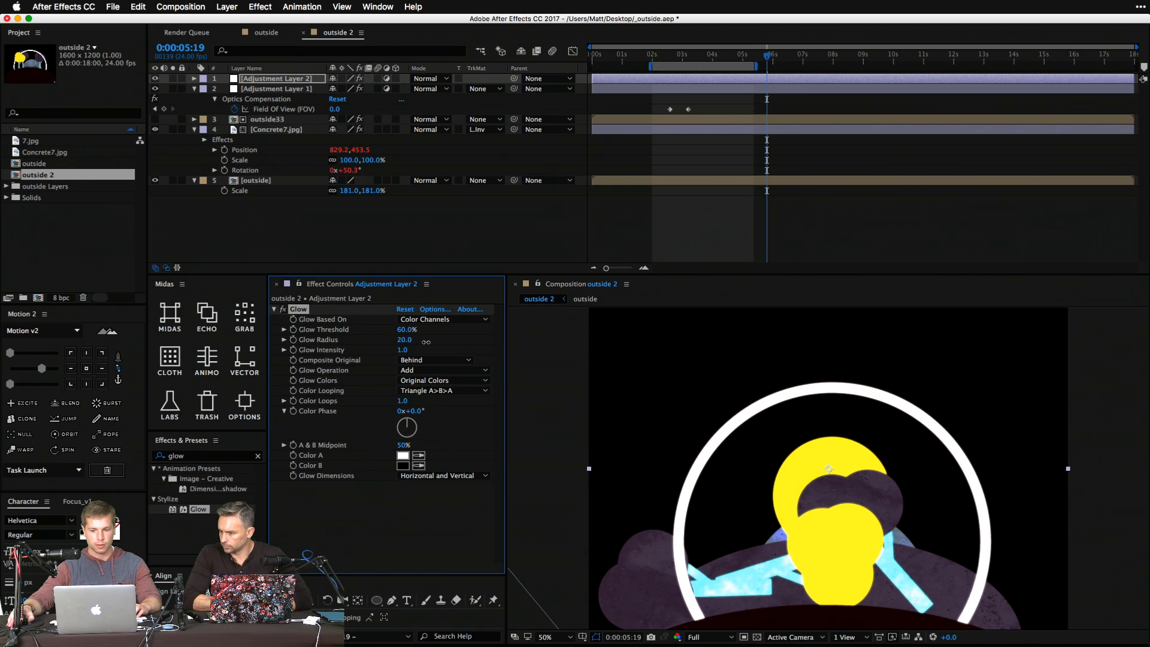
# Set the Glow Threshold to 72.2%, Radius to 94 and Intensity to 1.6, and keyframe all three at 0:00:03:16.
pyautogui.moveTo(426, 341)
pyautogui.mouseDown()
pyautogui.moveTo(463, 335)
pyautogui.moveTo(433, 345)
pyautogui.moveTo(441, 350)
pyautogui.mouseUp()
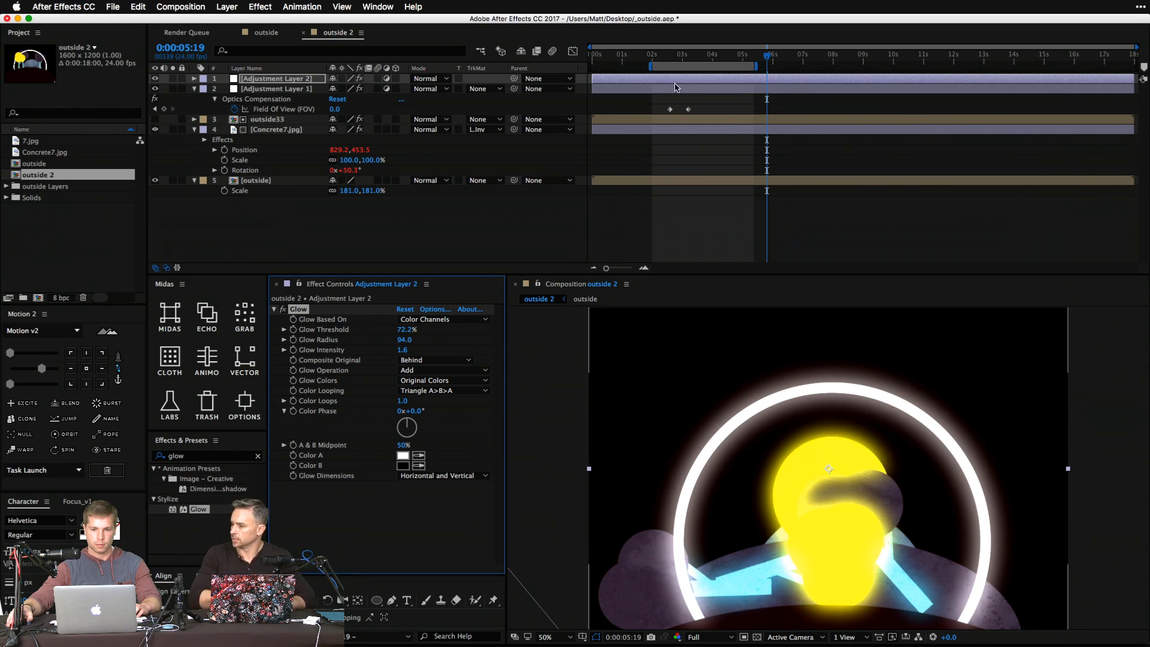
pyautogui.click(697, 56)
pyautogui.moveTo(704, 60); pyautogui.dragTo(702, 57)
pyautogui.click(294, 347)
pyautogui.click(293, 350)
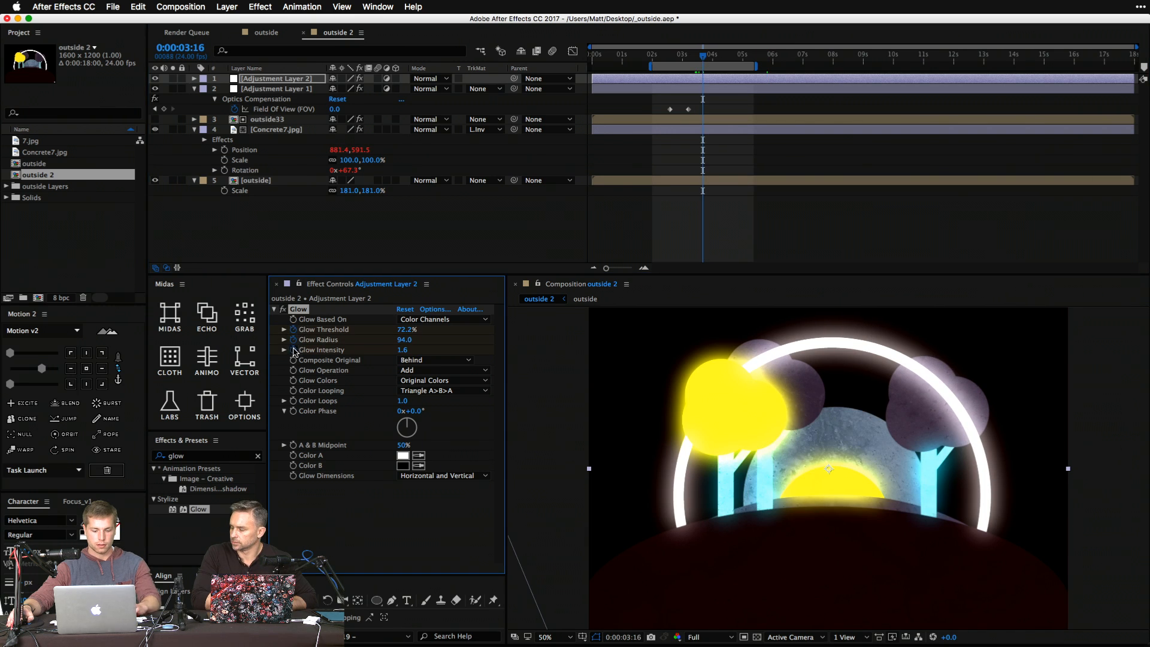
# Keyframe the Glow Threshold, Radius and Intensity to 0 at 0:00:02:19 and preview the result.
pyautogui.click(680, 58)
pyautogui.click(676, 58)
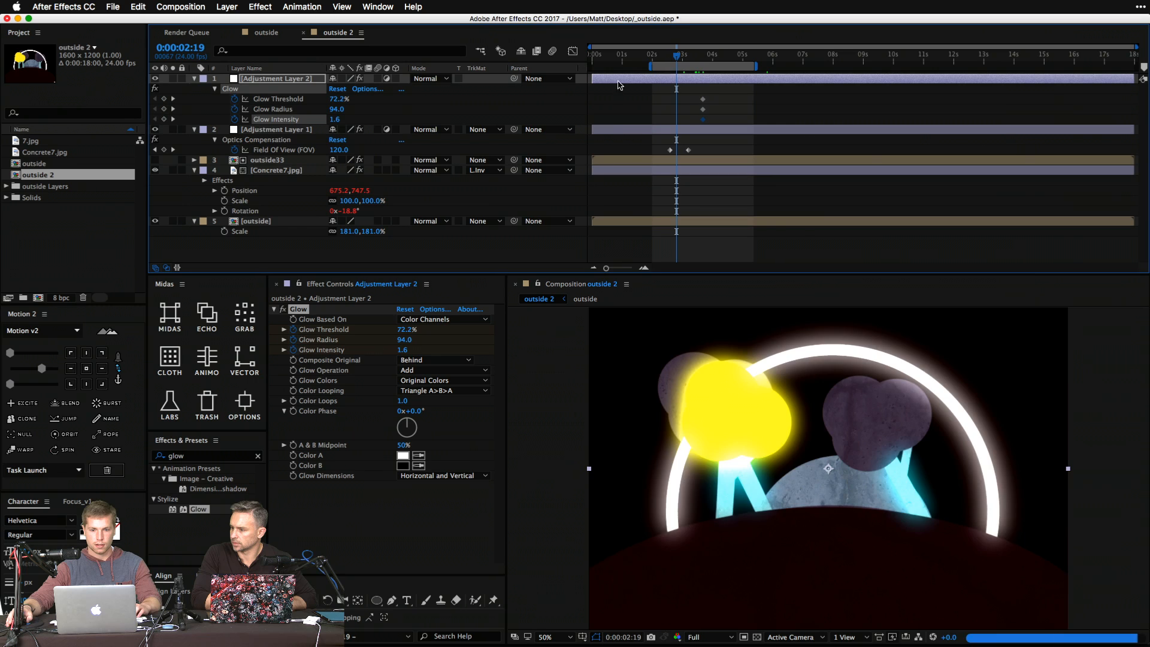
pyautogui.click(333, 109)
pyautogui.write('0')
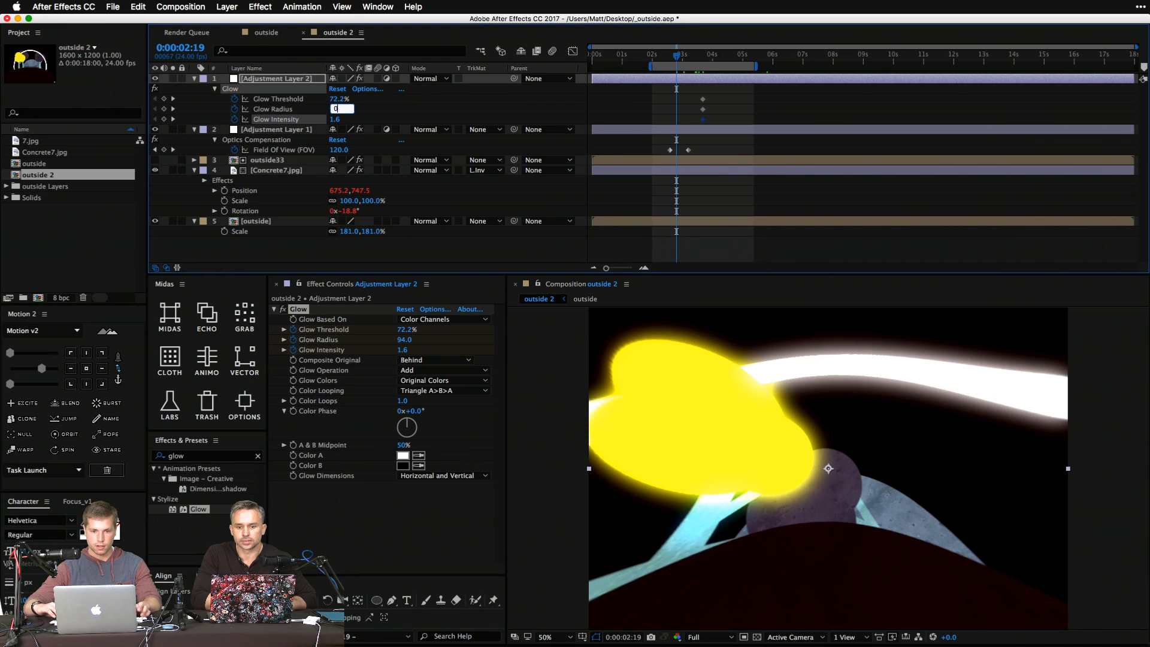
pyautogui.hotkey('shift', 'Tab')
pyautogui.write('0')
pyautogui.press('Tab')
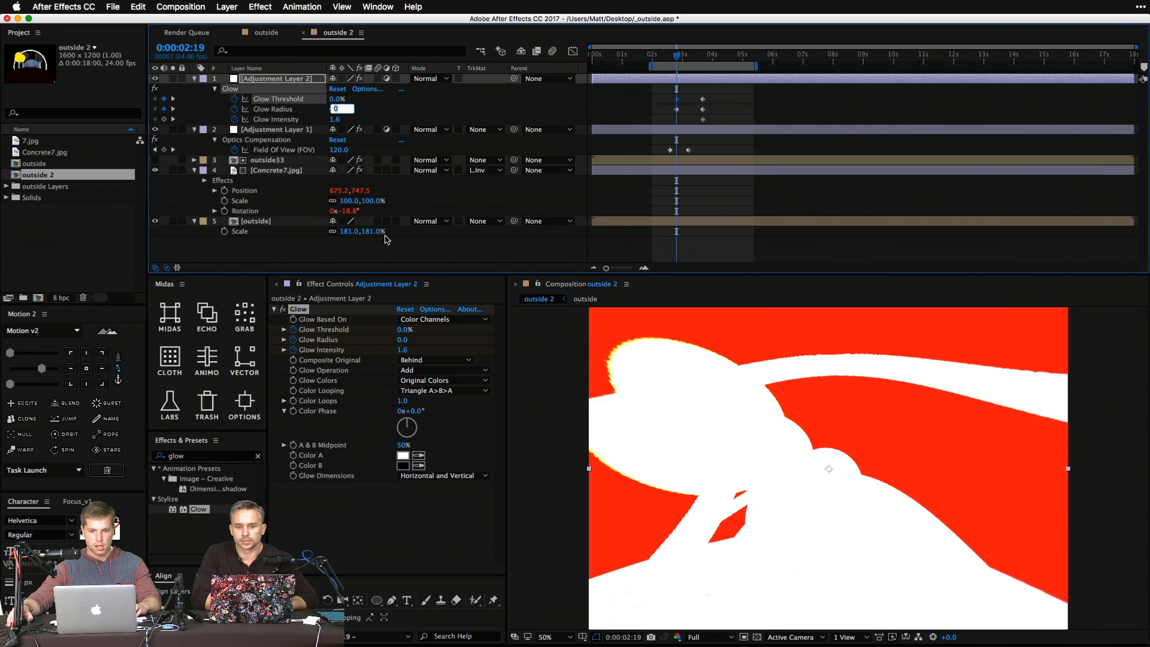
pyautogui.click(335, 119)
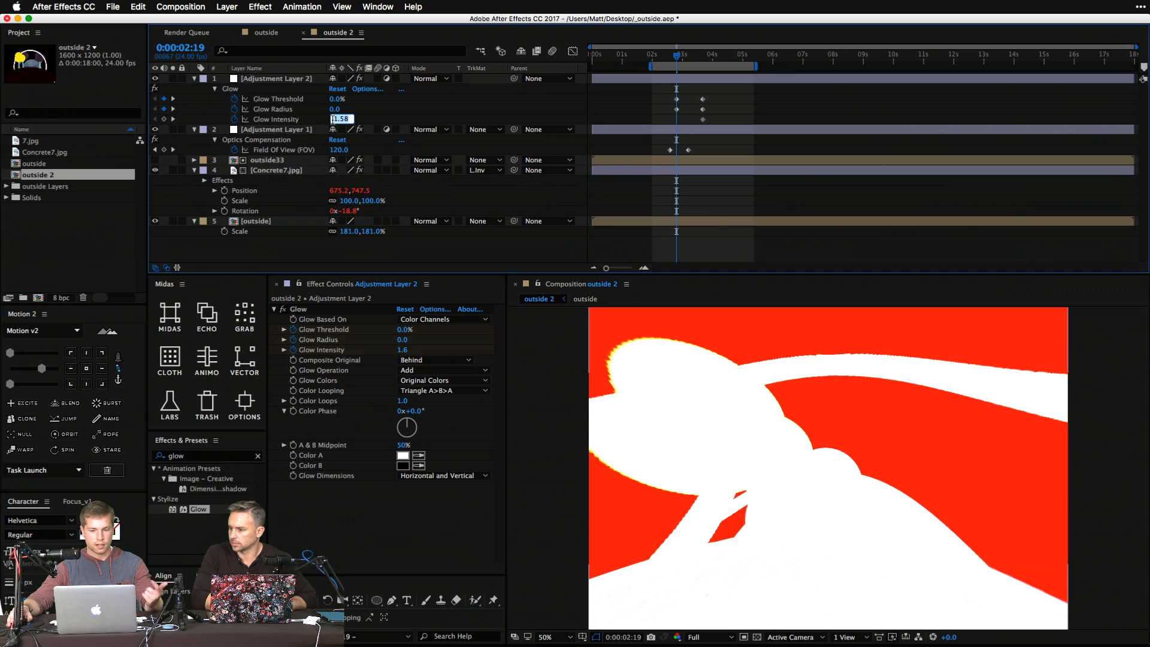
pyautogui.write('0')
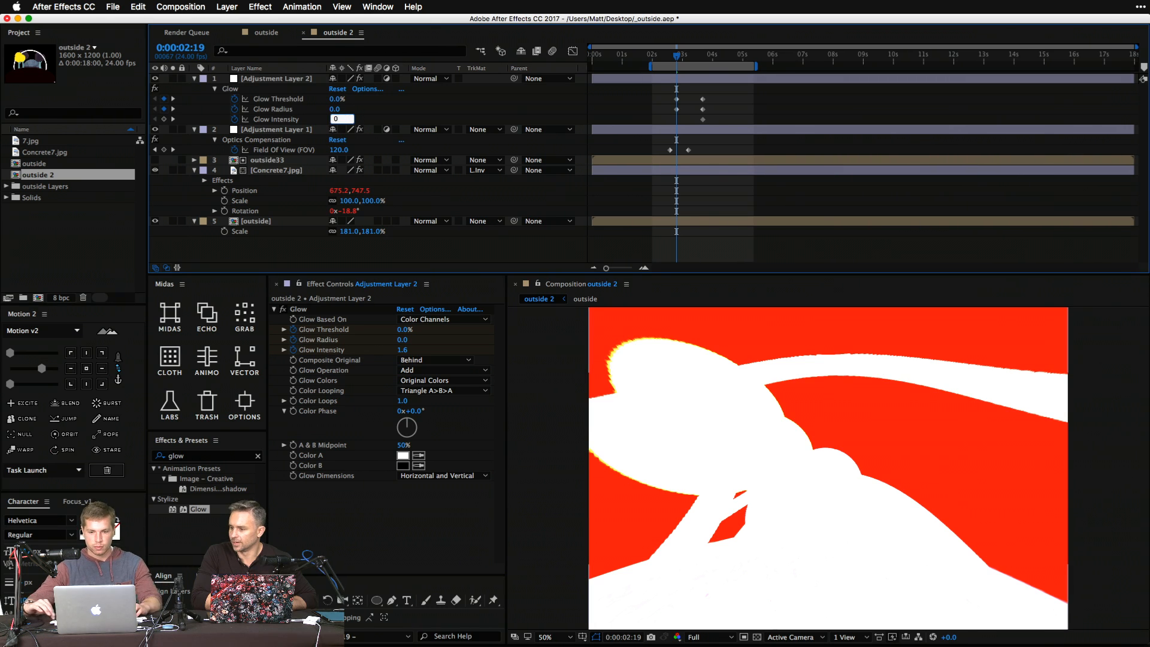
pyautogui.press('Return')
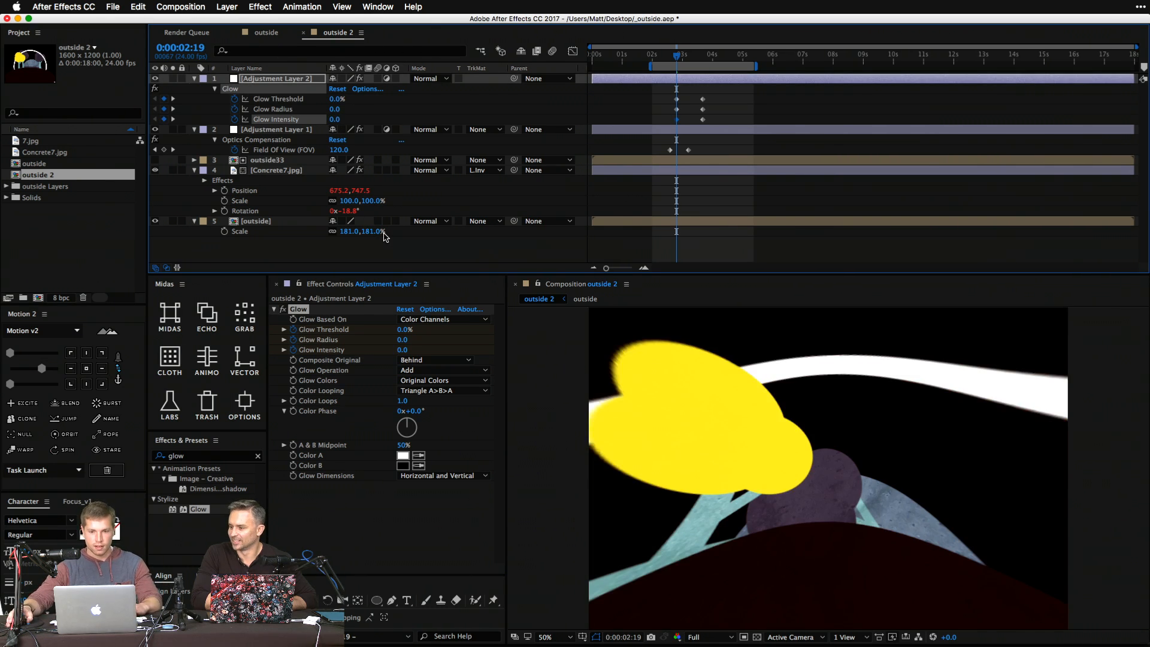
pyautogui.press('space')
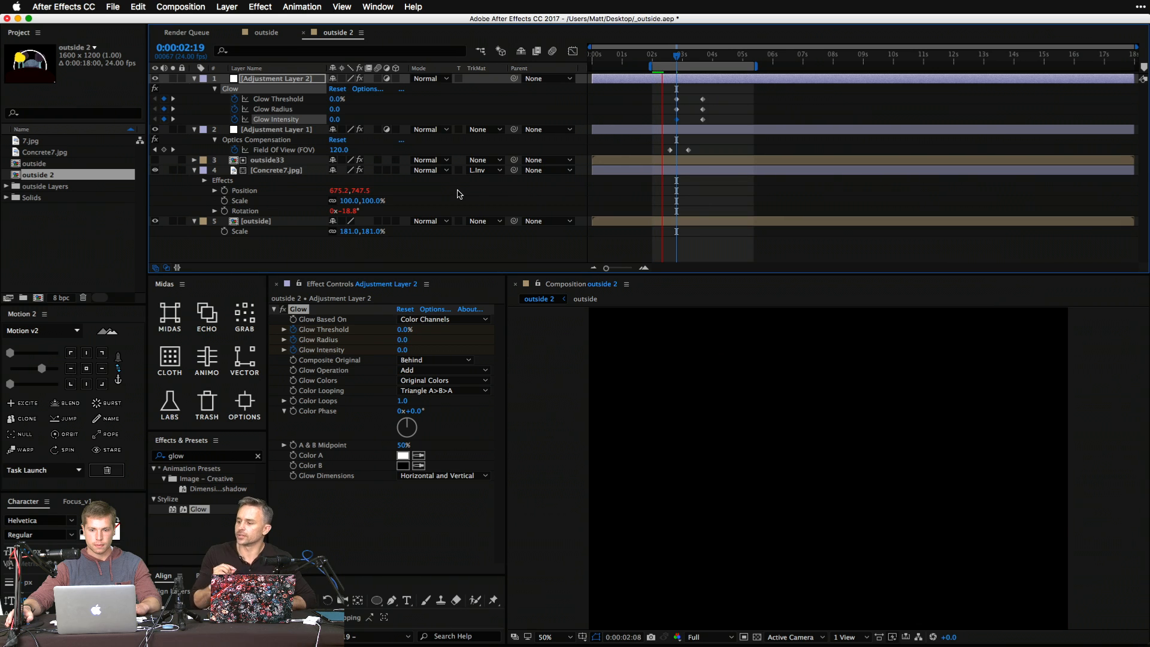
pyautogui.press('space')
# Place Adjustment Layer 1's Field Of View keyframes in reversed order at about 0:00:04:19 and 0:00:05:09, and preview the animation.
pyautogui.click(688, 55)
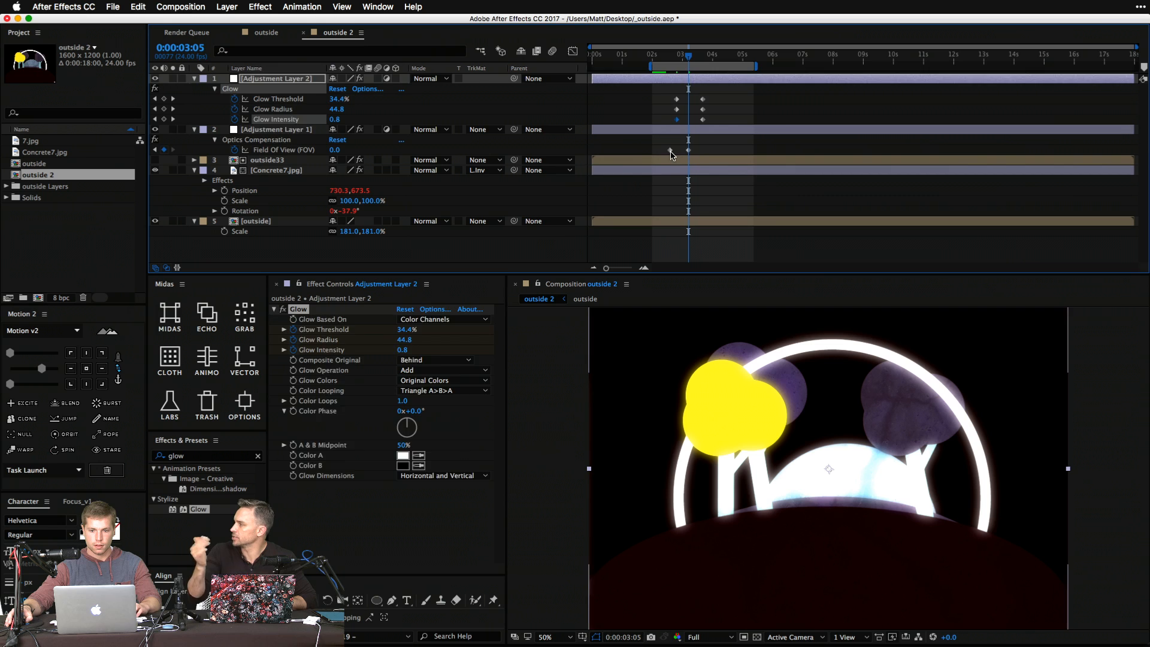
pyautogui.moveTo(670, 150); pyautogui.dragTo(754, 150)
pyautogui.press('space')
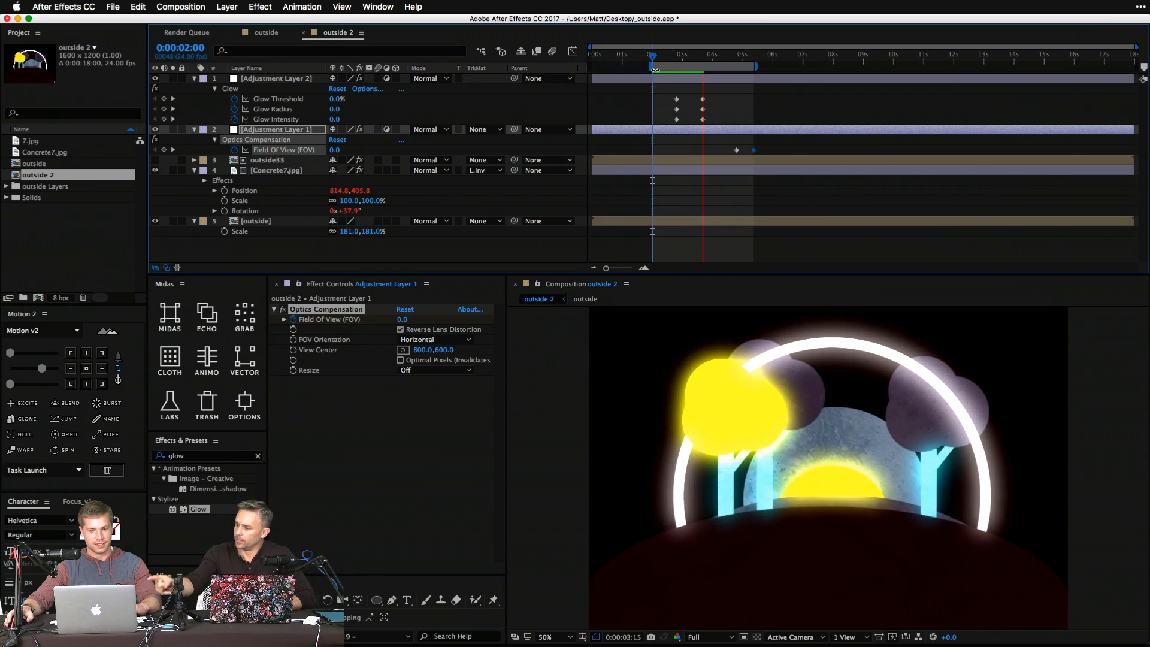
pyautogui.press('space')
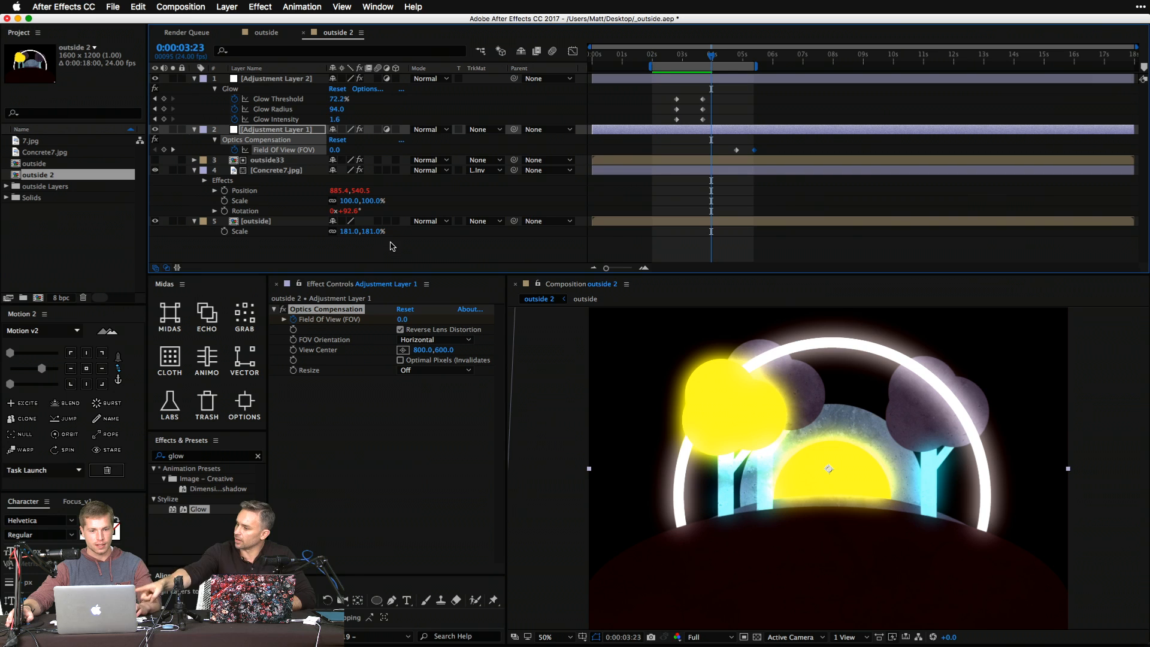
# Move Adjustment Layer 2's Glow keyframes to about 0:00:03:22 and 0:00:04:08, and preview the new timing.
pyautogui.click(501, 247)
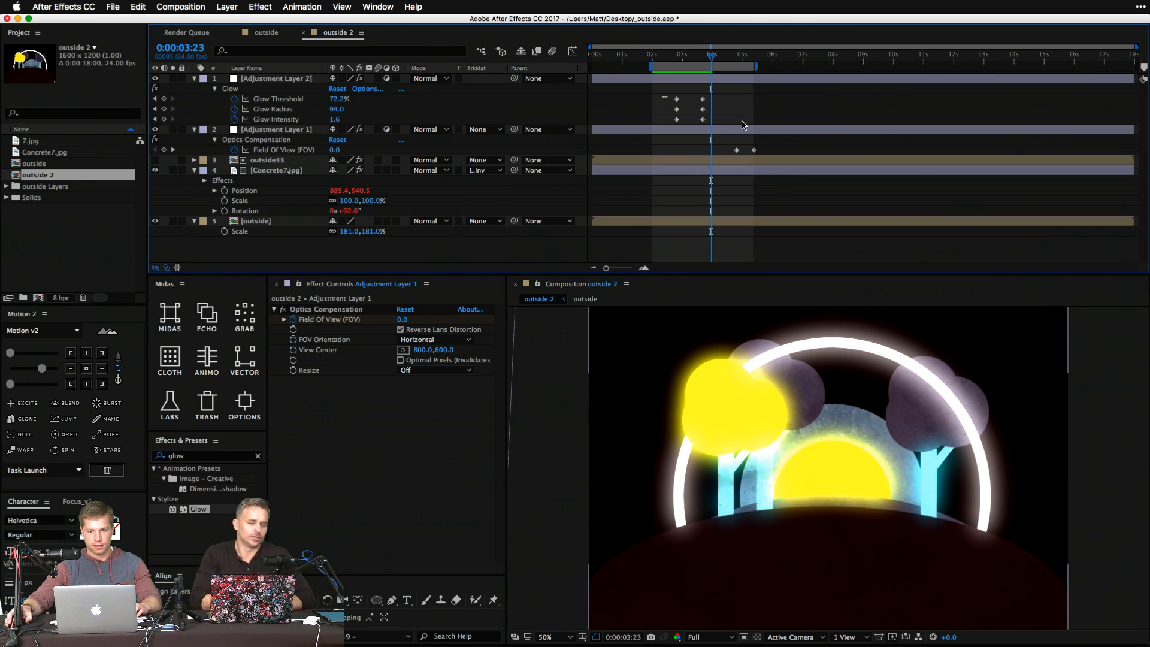
pyautogui.moveTo(661, 95); pyautogui.dragTo(714, 129)
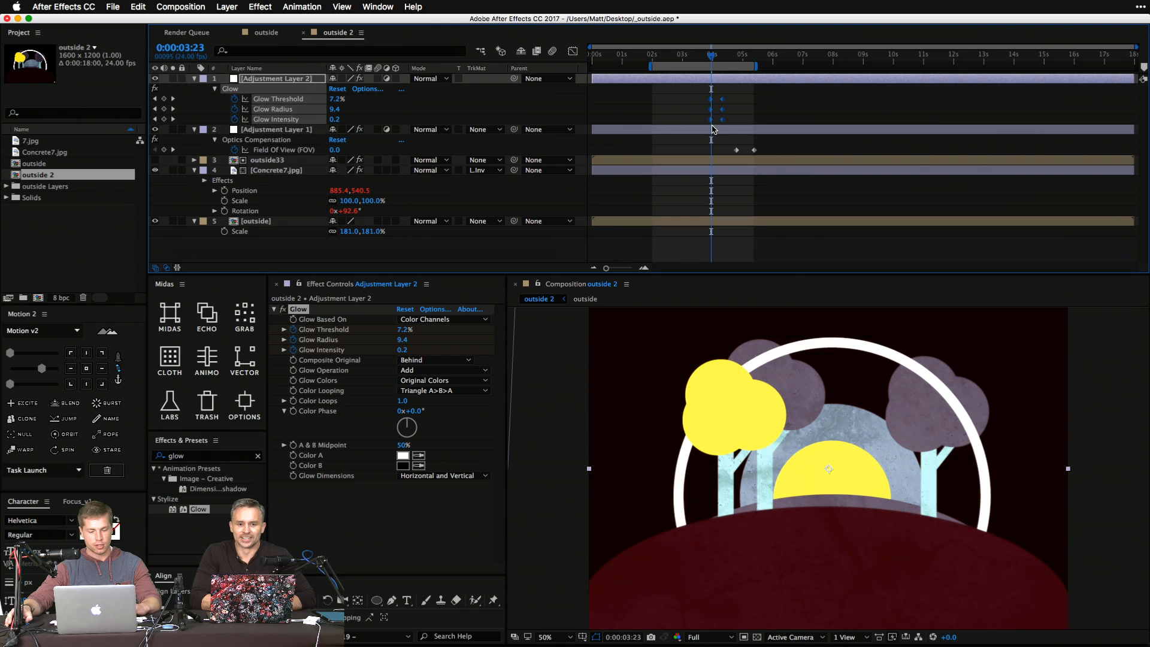
pyautogui.press('space')
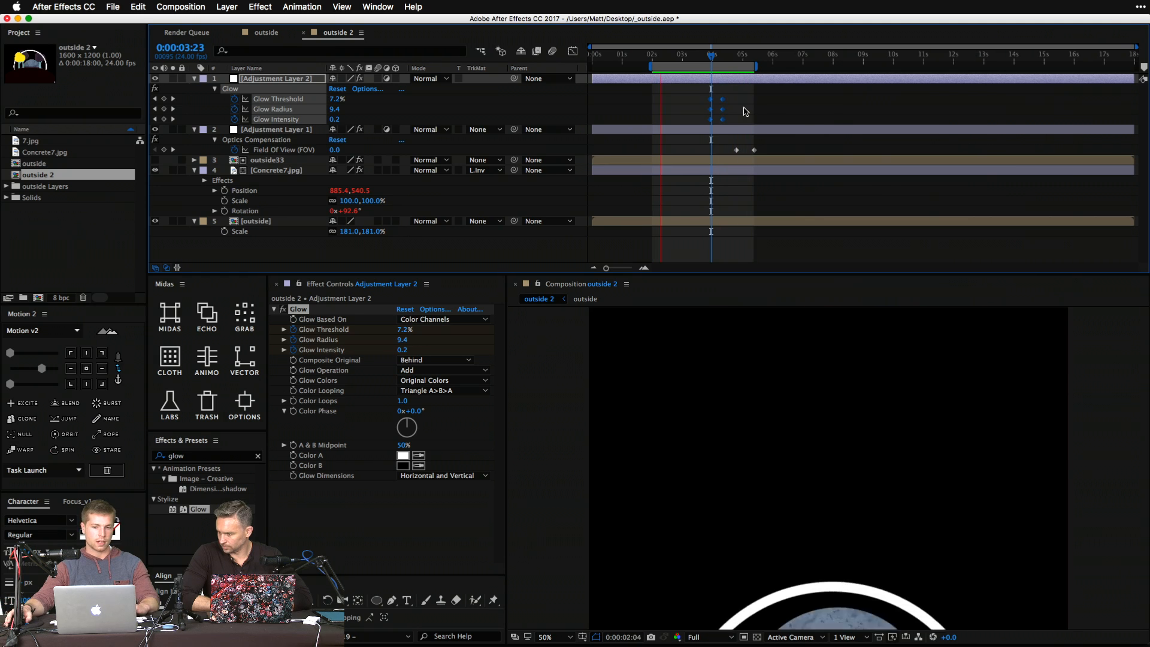
# Extend the end of the outside 2 work area to 0:00:06:00 and preview the longer range.
pyautogui.click(757, 69)
pyautogui.moveTo(757, 68); pyautogui.dragTo(772, 66)
pyautogui.press('space')
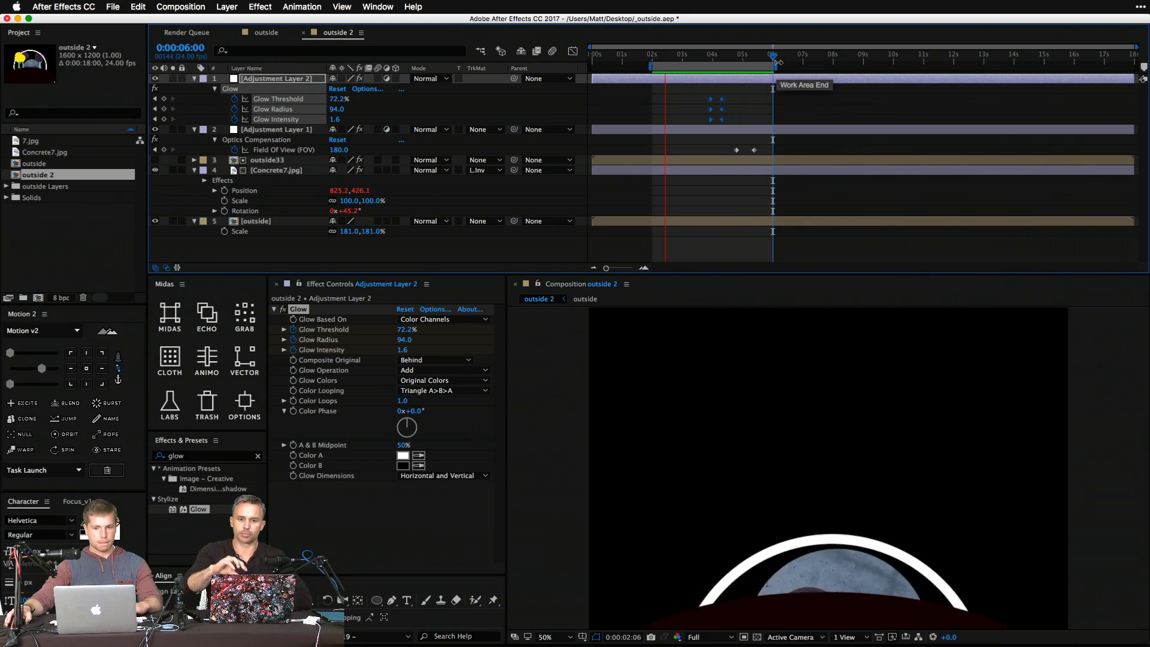
pyautogui.press('space')
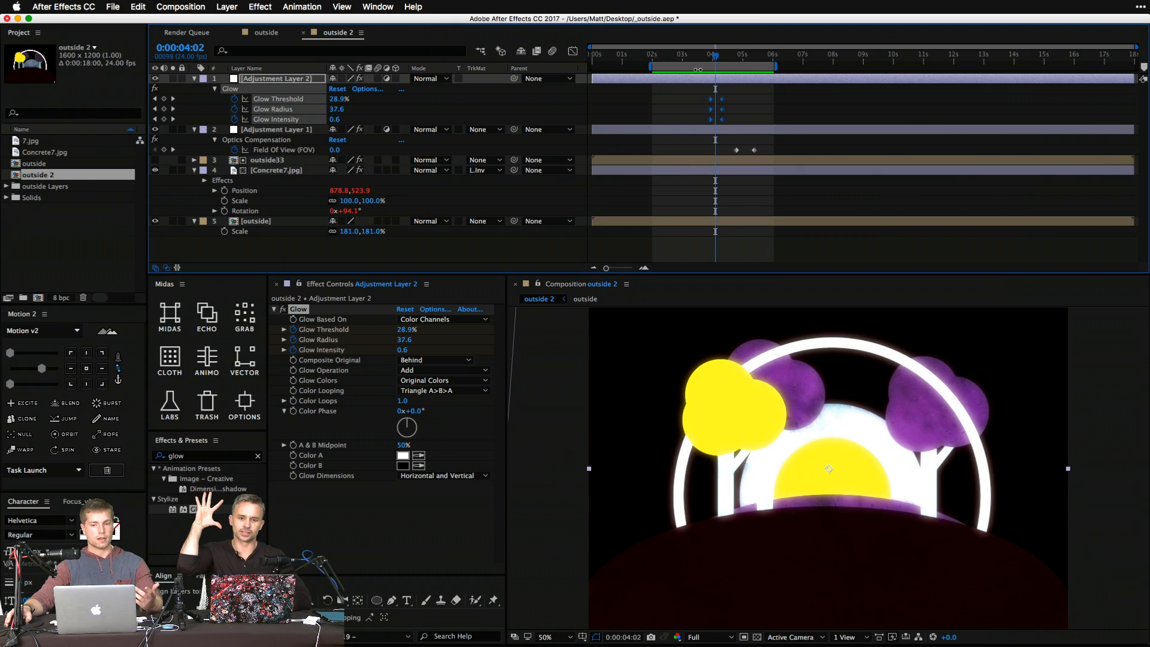
# Select the Glow and Field Of View keyframes, replay the animation up to 0:00:02:09, and clear the selection.
pyautogui.moveTo(697, 89); pyautogui.dragTo(772, 157)
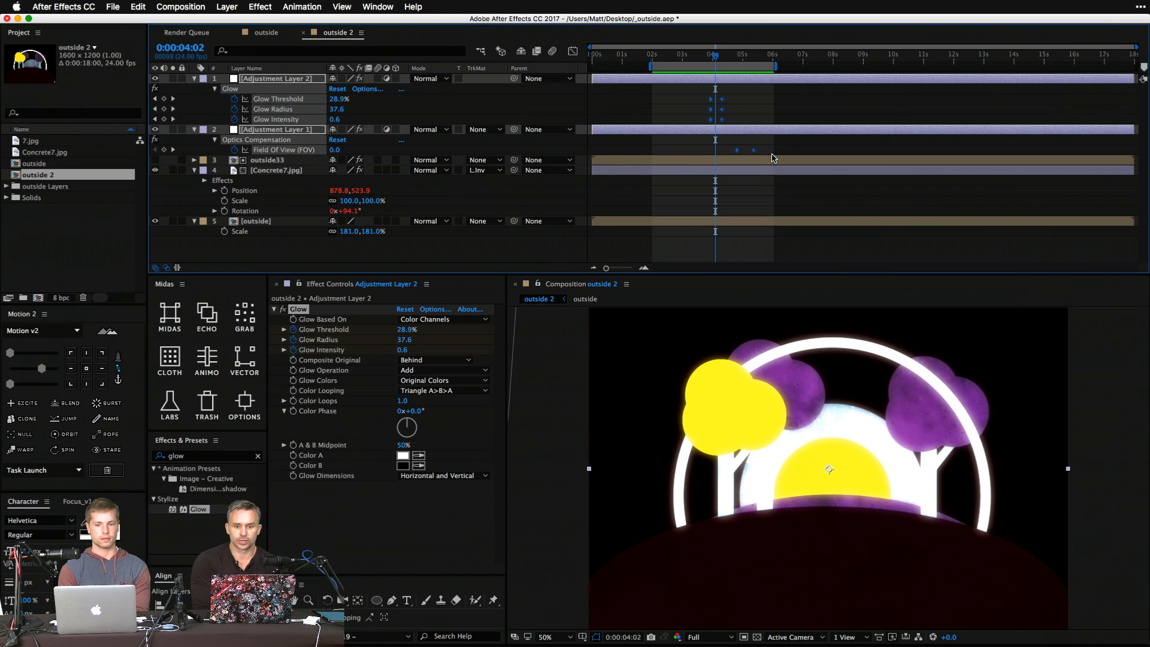
pyautogui.press('space')
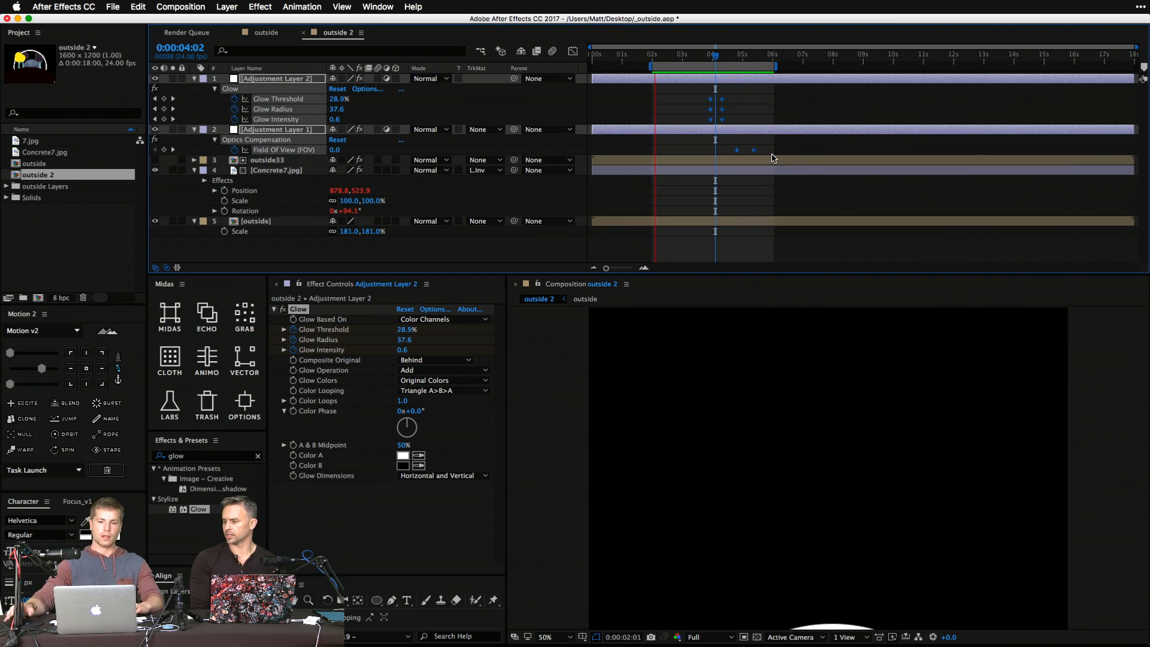
pyautogui.press('space')
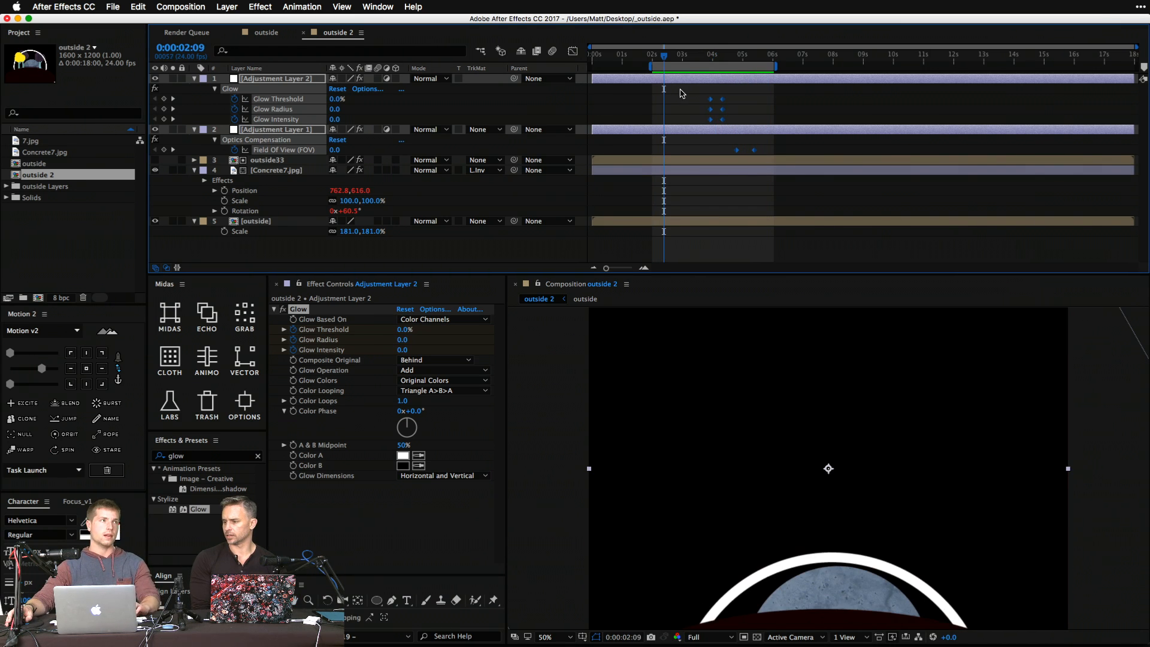
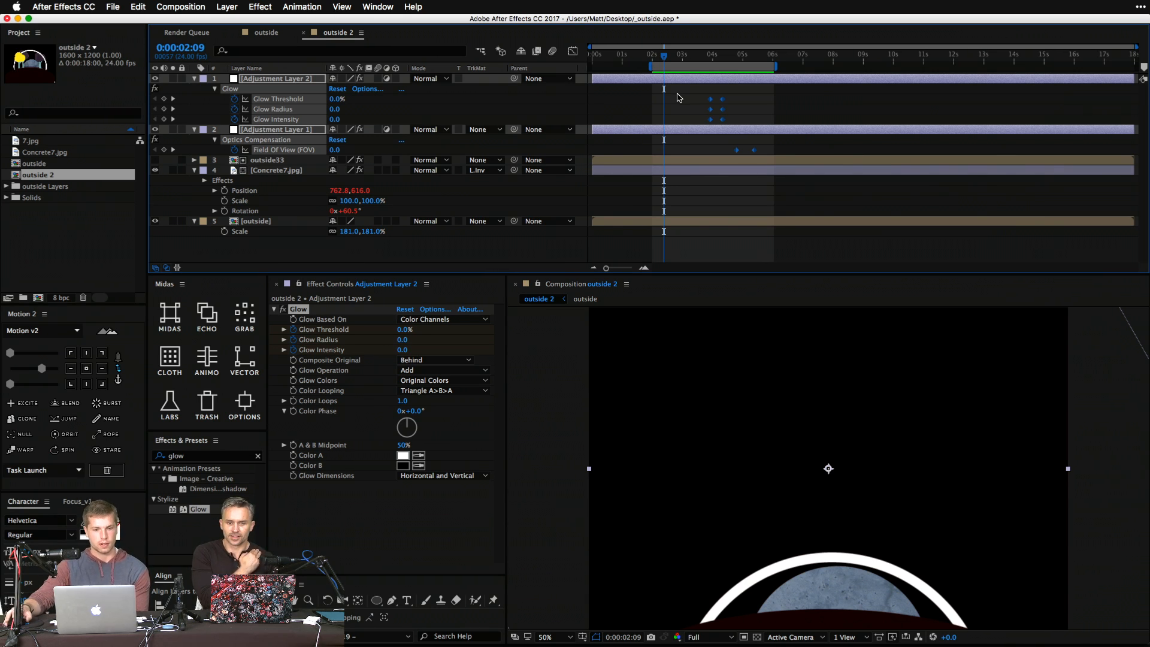
pyautogui.click(284, 258)
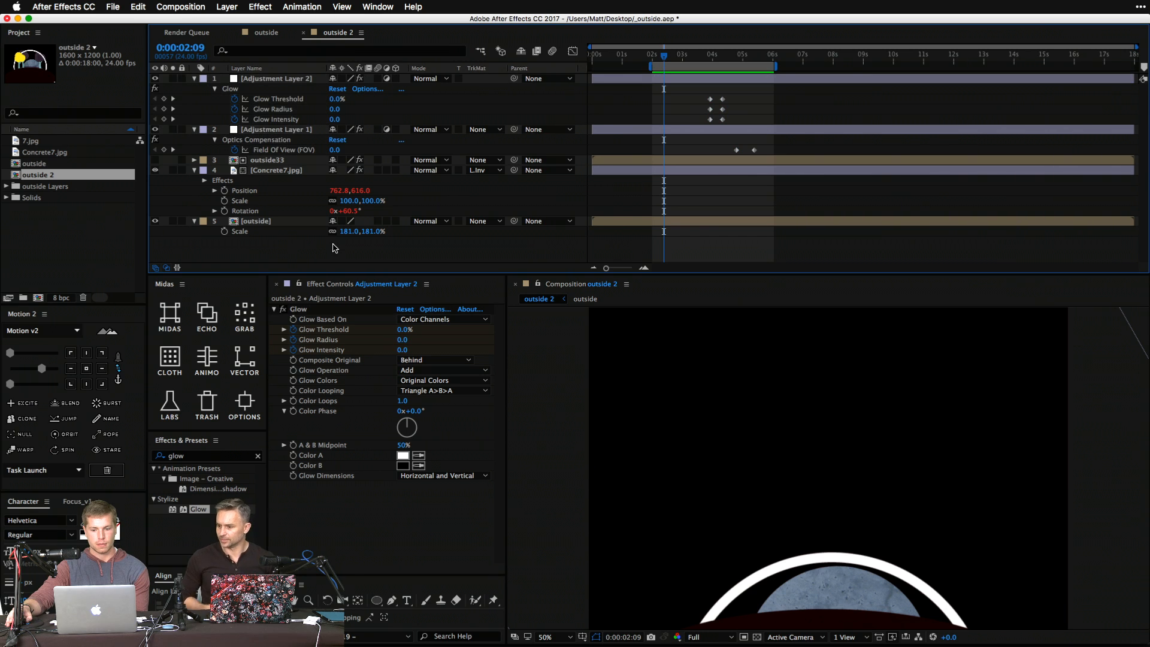
# Move the current time to 0:00:04:07 and start a footage import from the Vector folder on the Desktop.
pyautogui.click(721, 54)
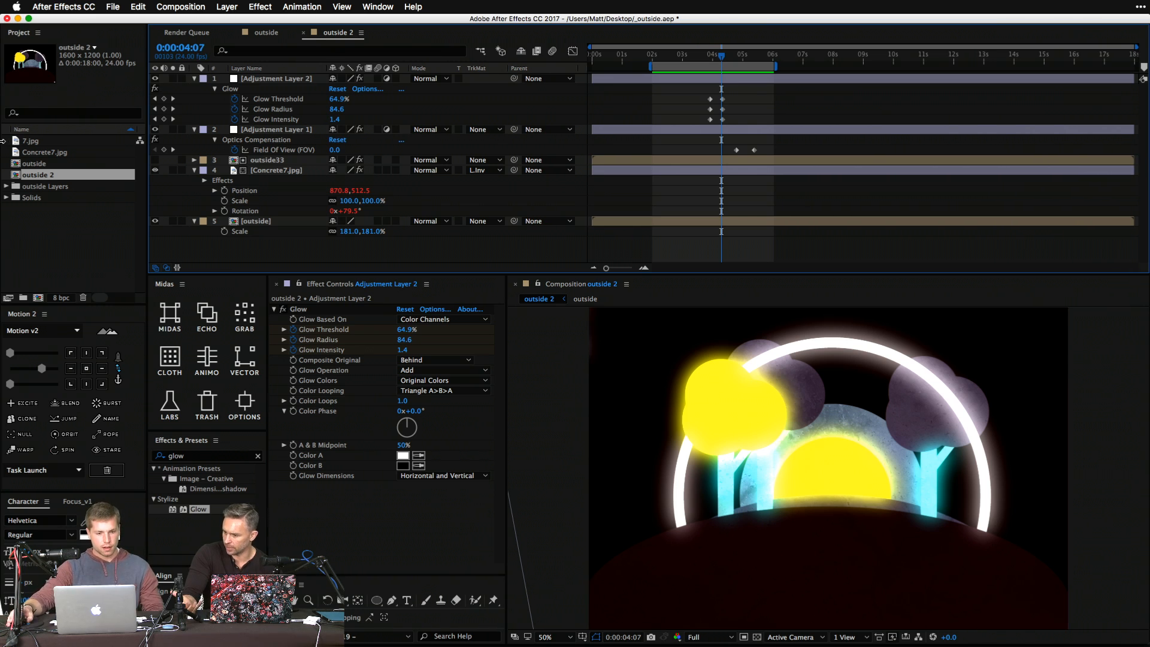
pyautogui.doubleClick(46, 239)
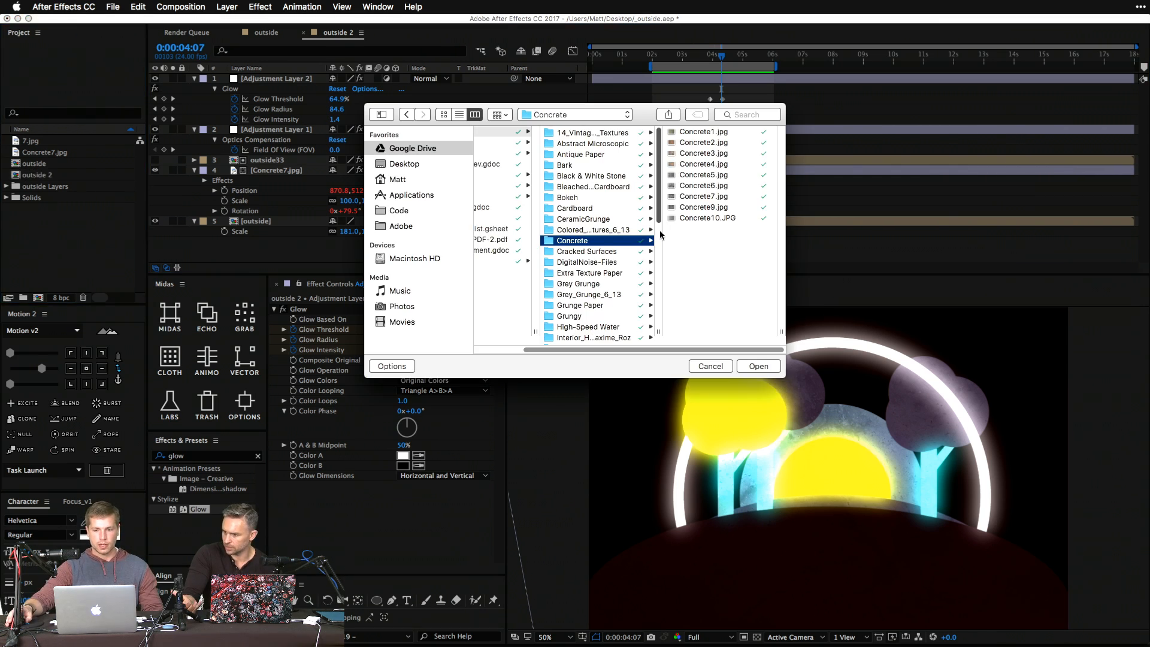
pyautogui.click(412, 227)
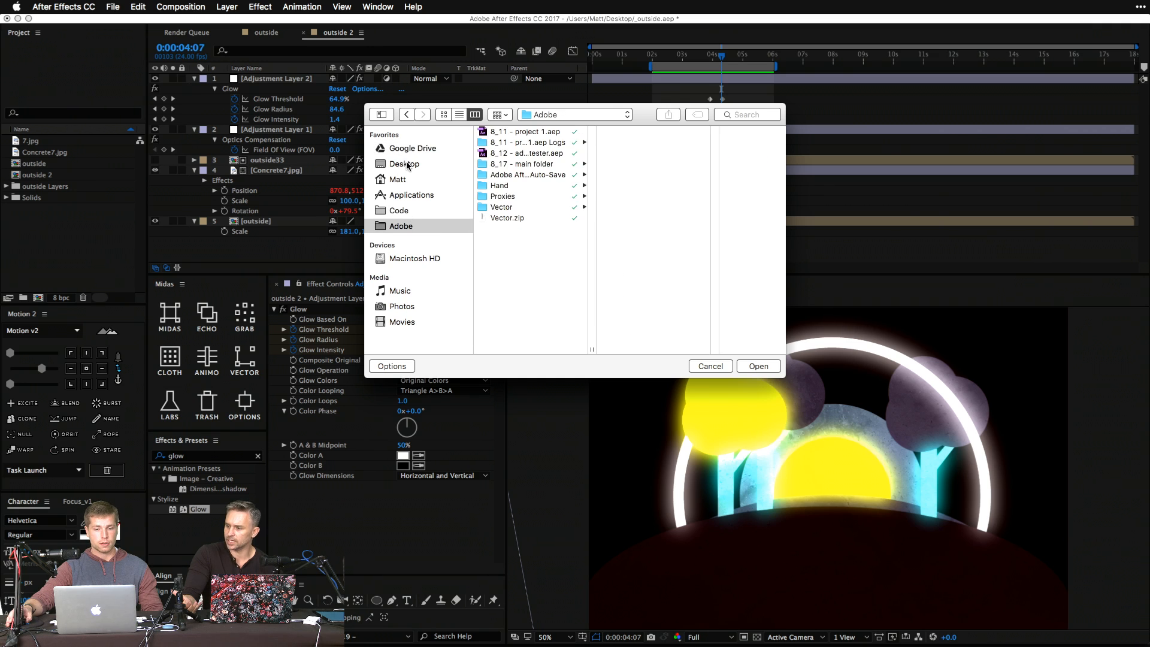
pyautogui.click(407, 165)
pyautogui.click(538, 230)
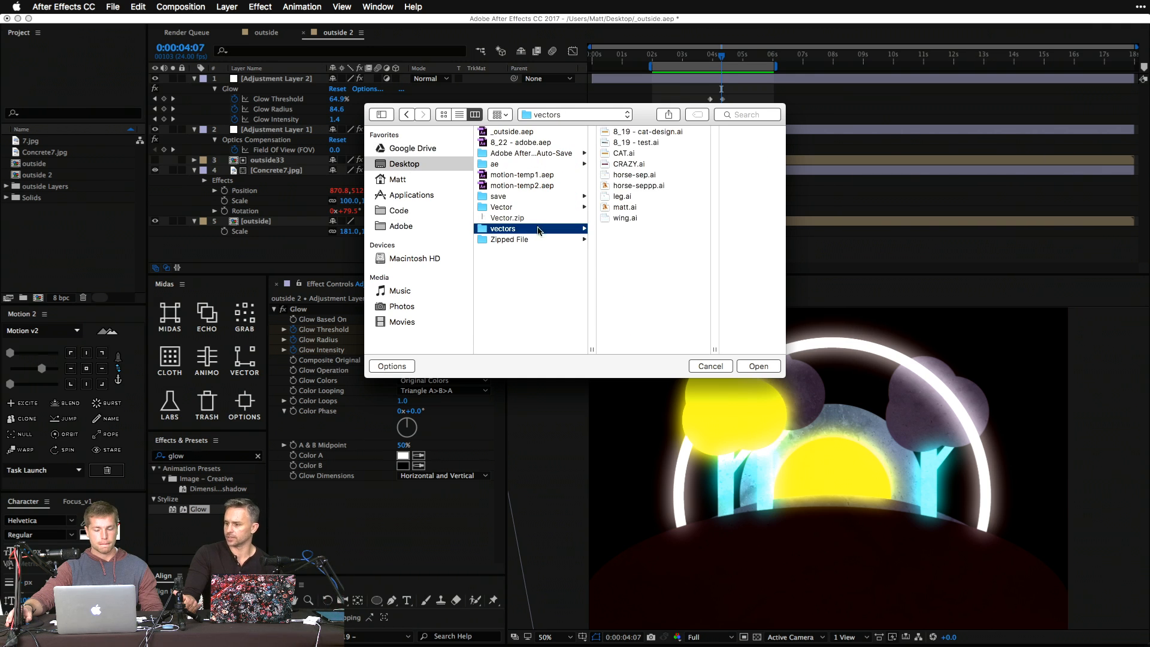
pyautogui.click(513, 208)
pyautogui.click(646, 206)
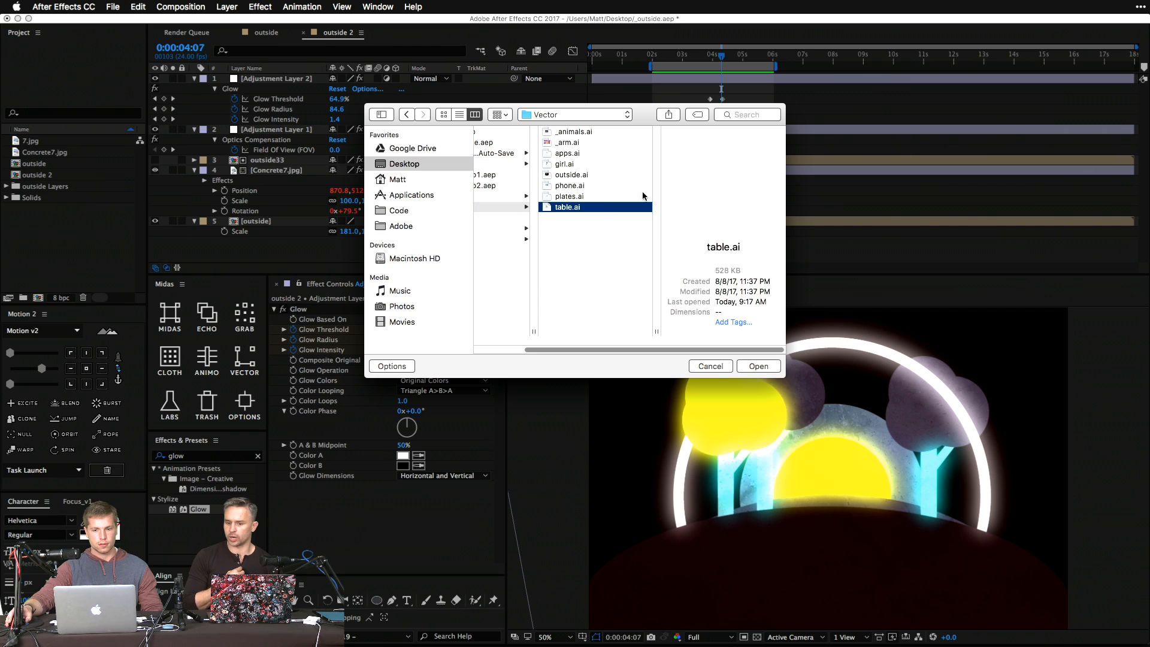
# Import phone.ai from the Vector folder as a Composition with footage dimensions set to Layer Size.
pyautogui.click(606, 165)
pyautogui.press('Up')
pyautogui.press('Up')
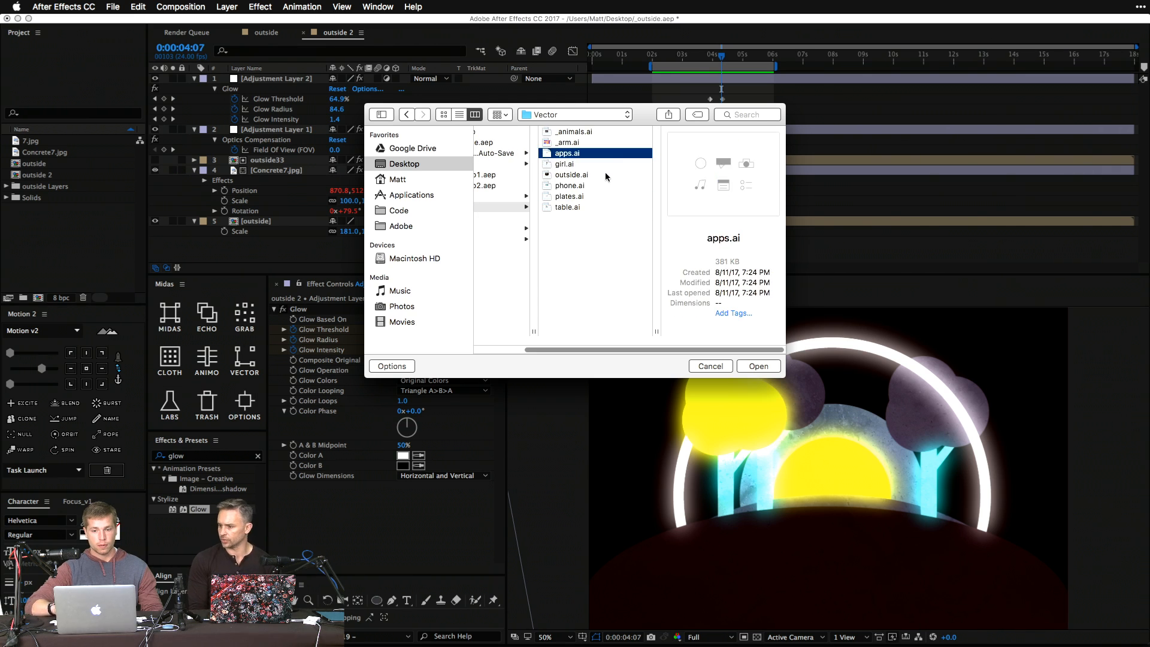
pyautogui.press('Down')
pyautogui.press('Down')
pyautogui.press('Down')
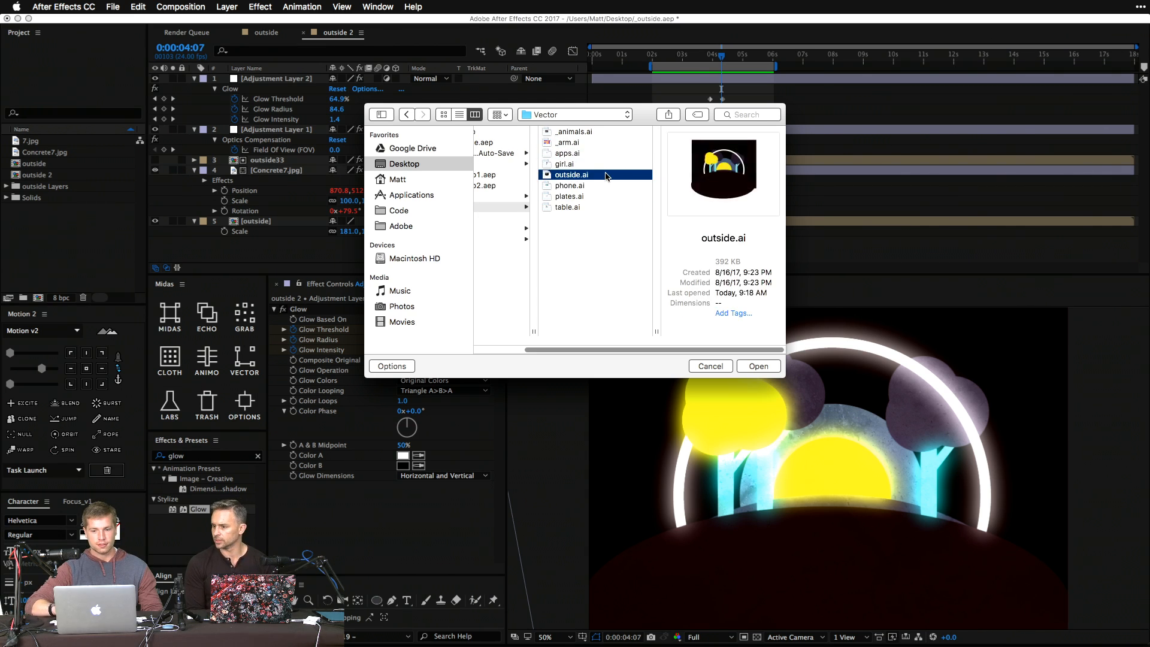
pyautogui.press('Down')
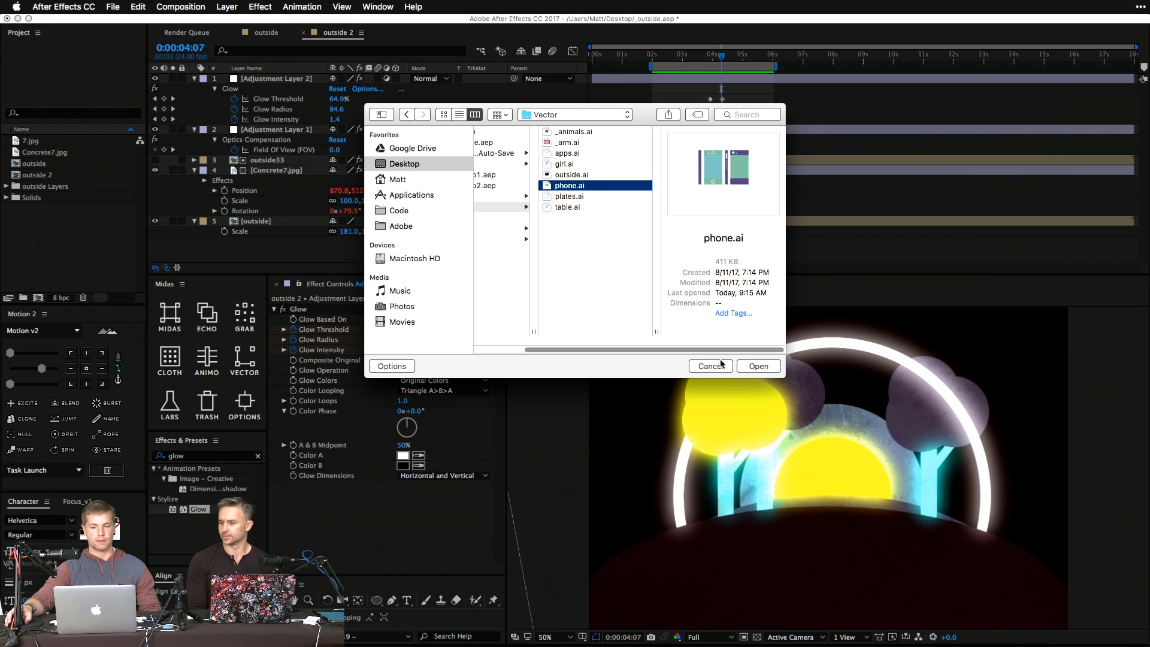
pyautogui.click(772, 370)
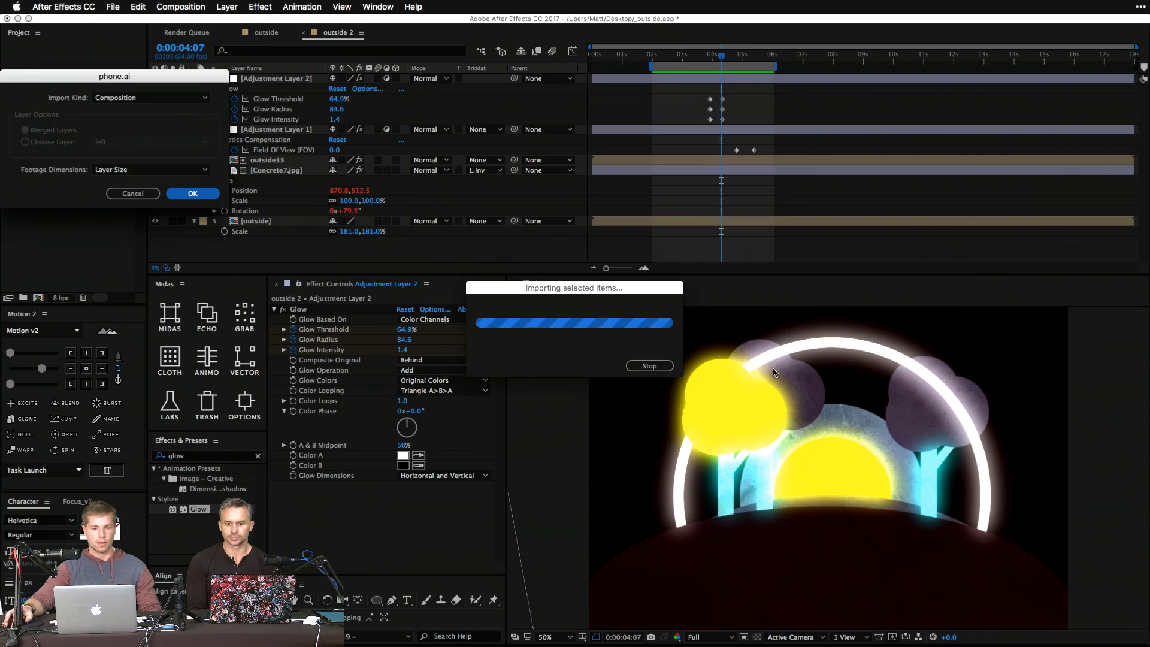
pyautogui.click(176, 198)
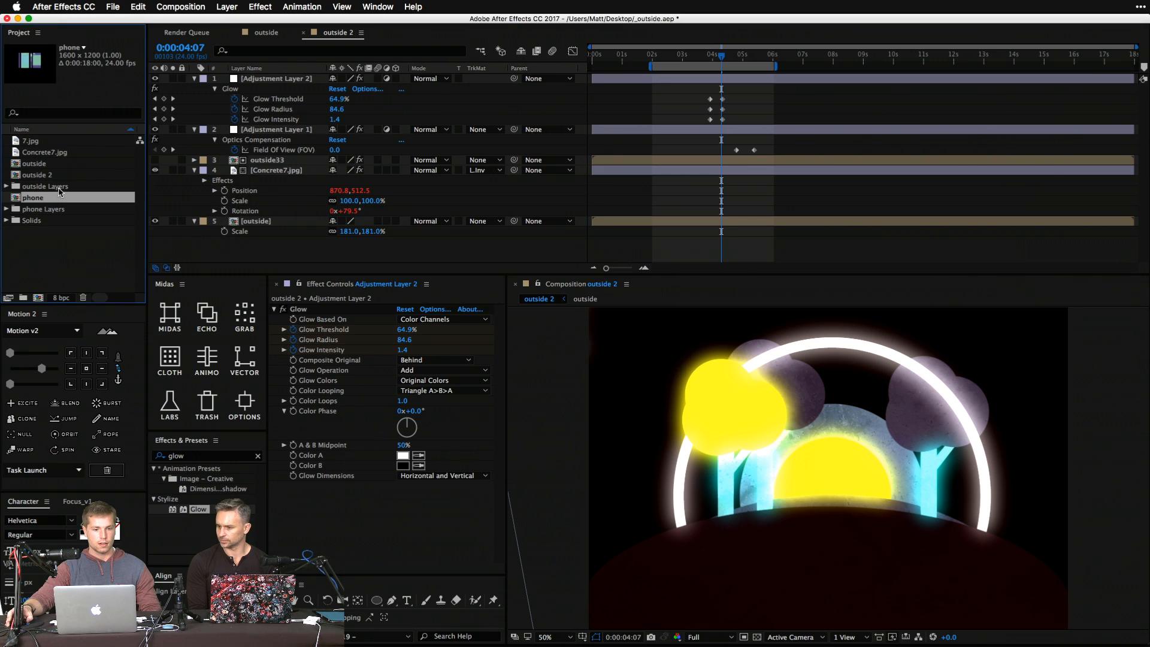
# Open the phone composition, clear the initial layer selection, enlarge the view to 100%, and select the back layer.
pyautogui.doubleClick(58, 198)
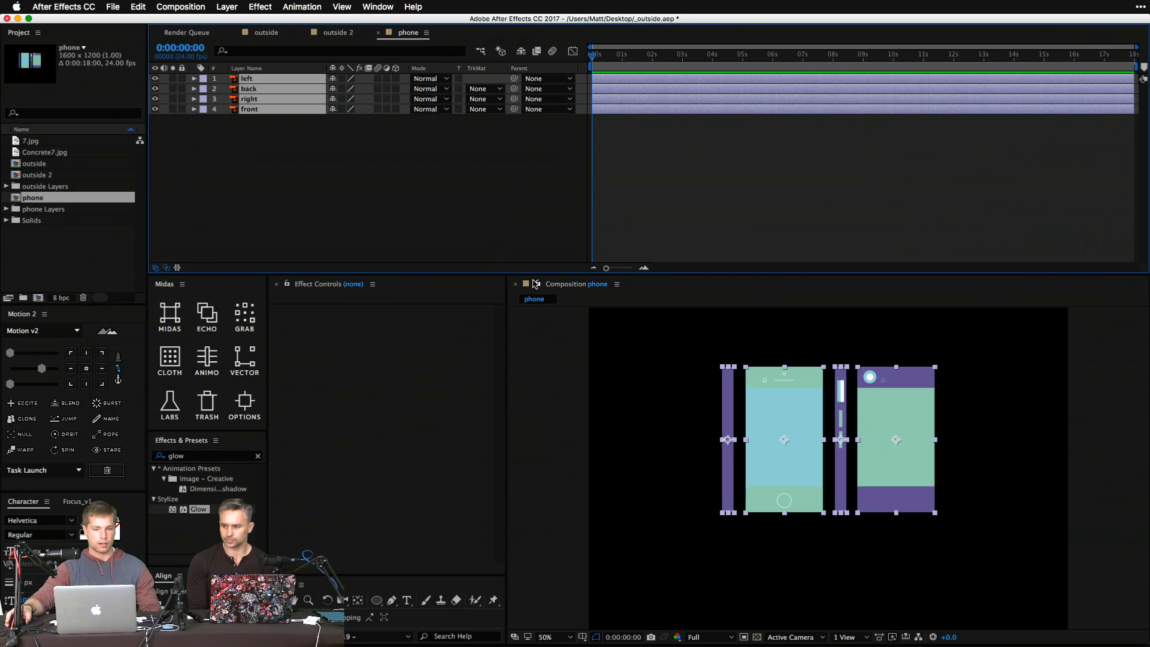
pyautogui.hotkey('ctrl', 'Up')
pyautogui.click(745, 102)
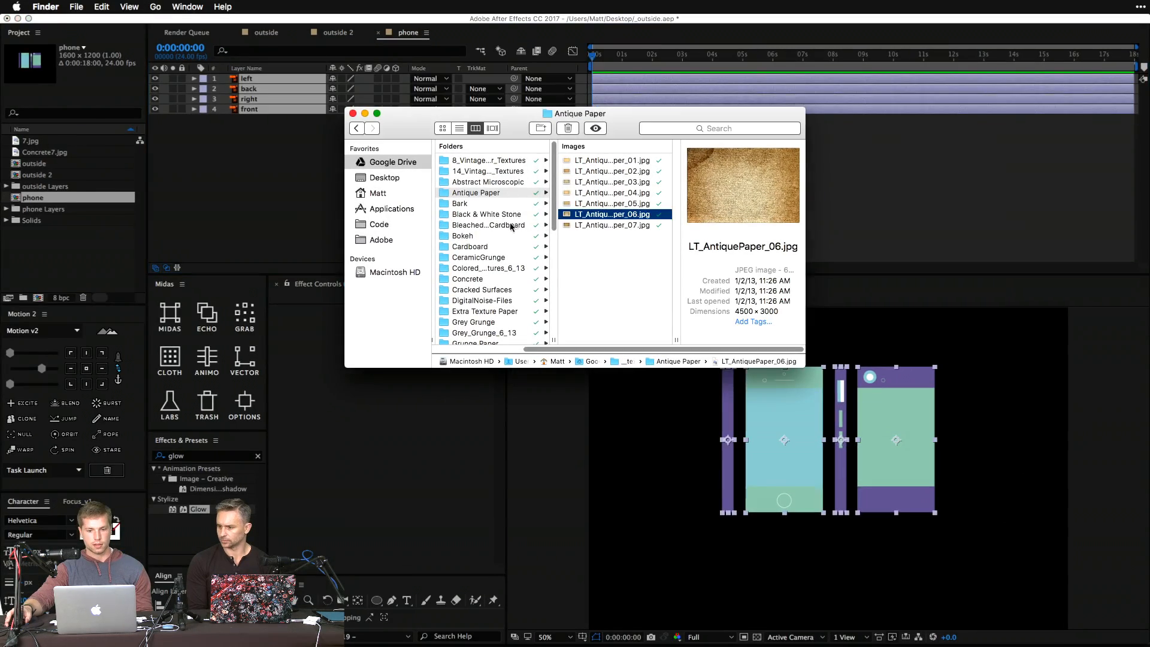
pyautogui.click(300, 224)
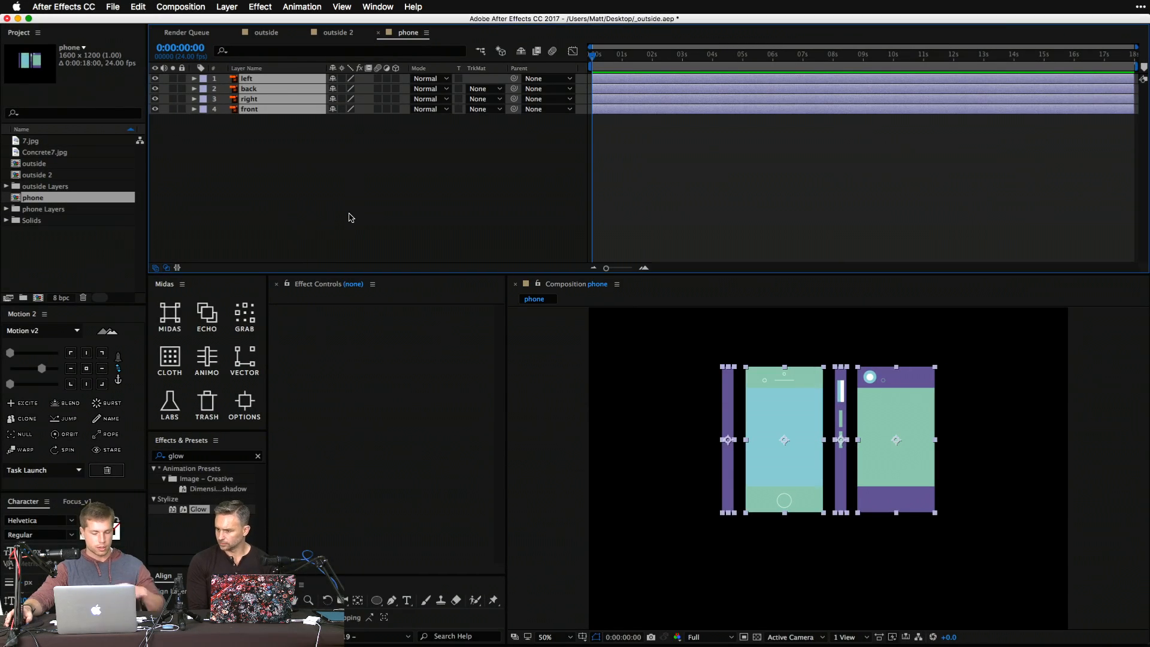
pyautogui.click(463, 195)
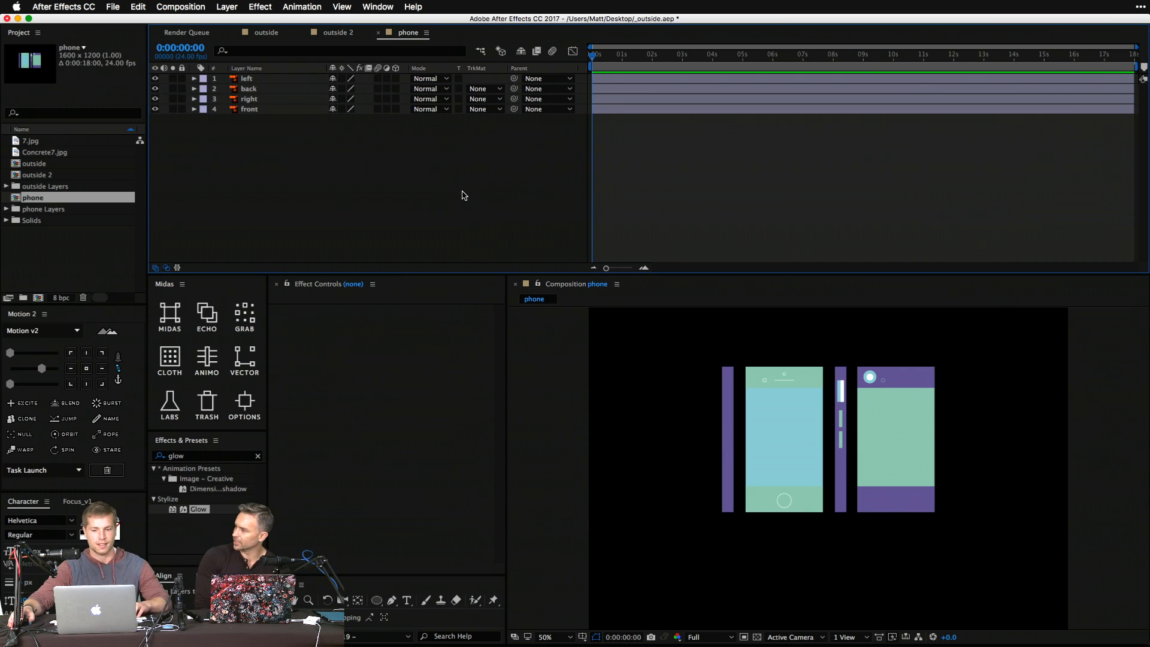
pyautogui.click(760, 353)
pyautogui.press('.')
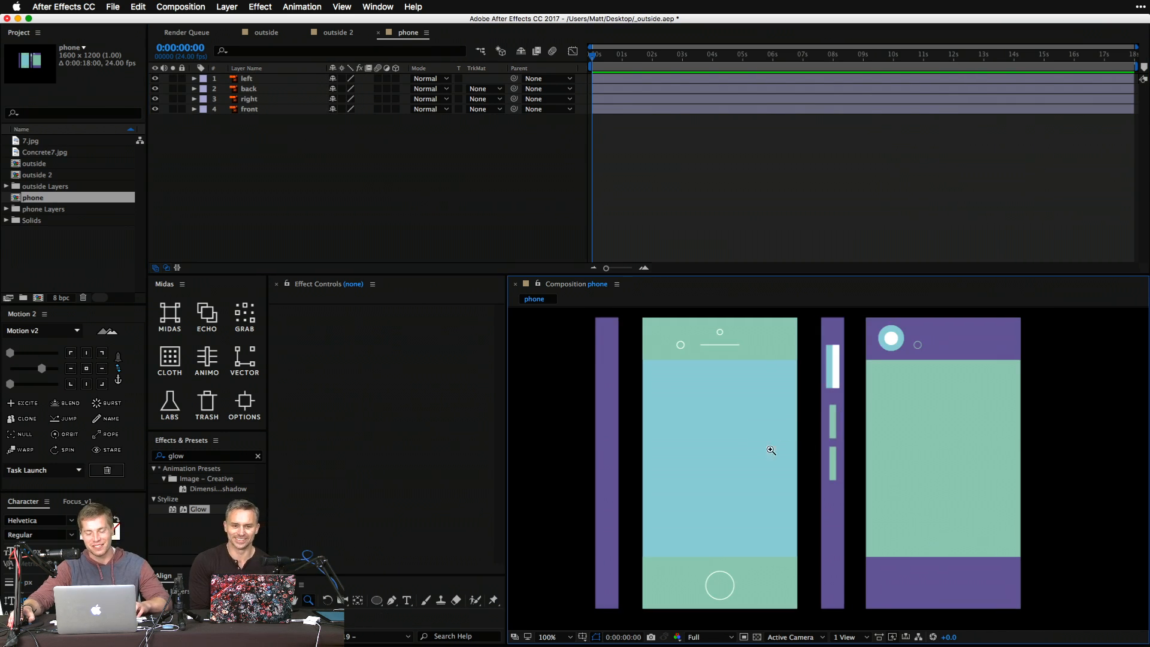
pyautogui.moveTo(706, 390); pyautogui.dragTo(717, 397)
pyautogui.click(730, 436)
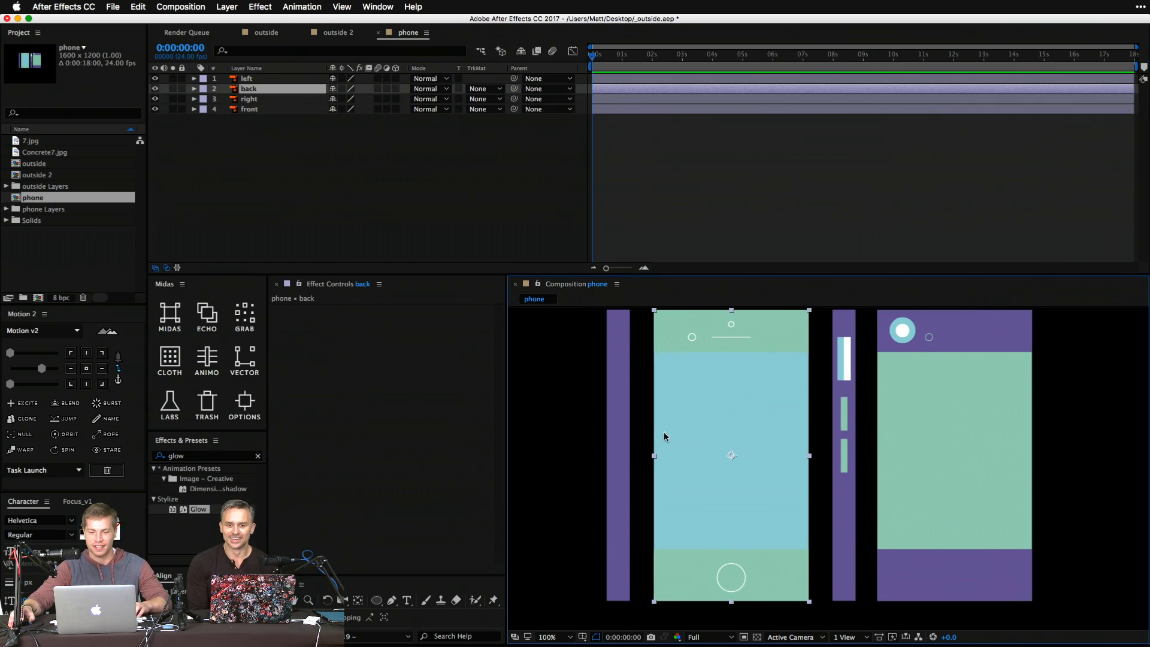
# Place the left layer's anchor point on its right edge and move the layer flush against the back layer's left edge.
pyautogui.click(620, 436)
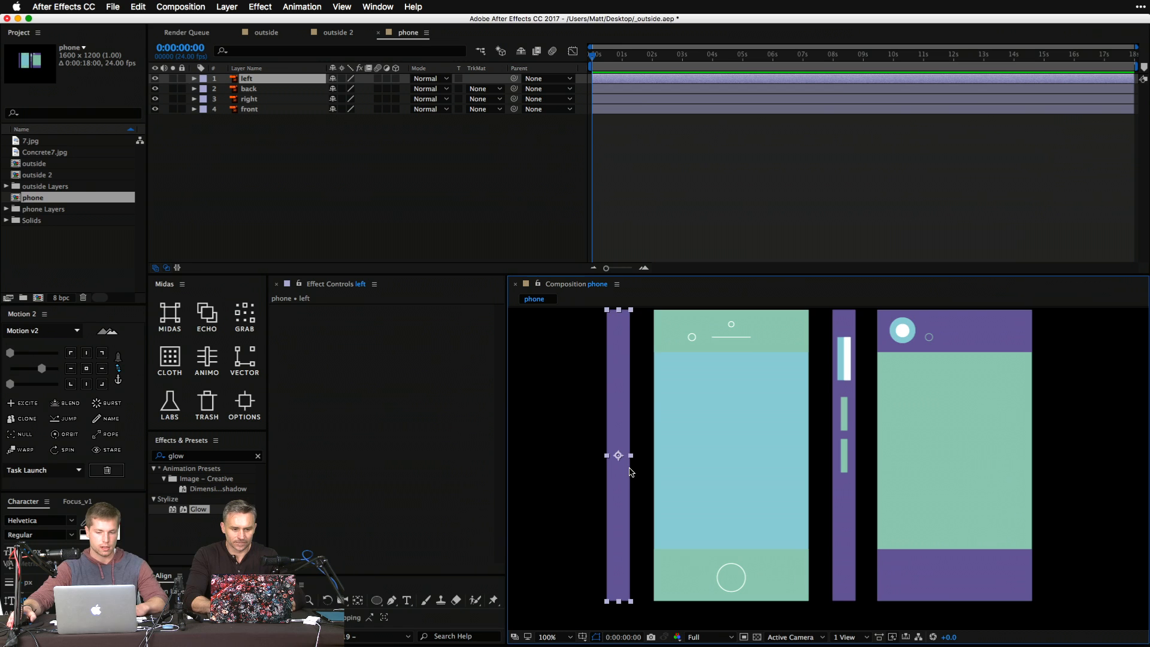
pyautogui.moveTo(619, 457); pyautogui.dragTo(632, 456)
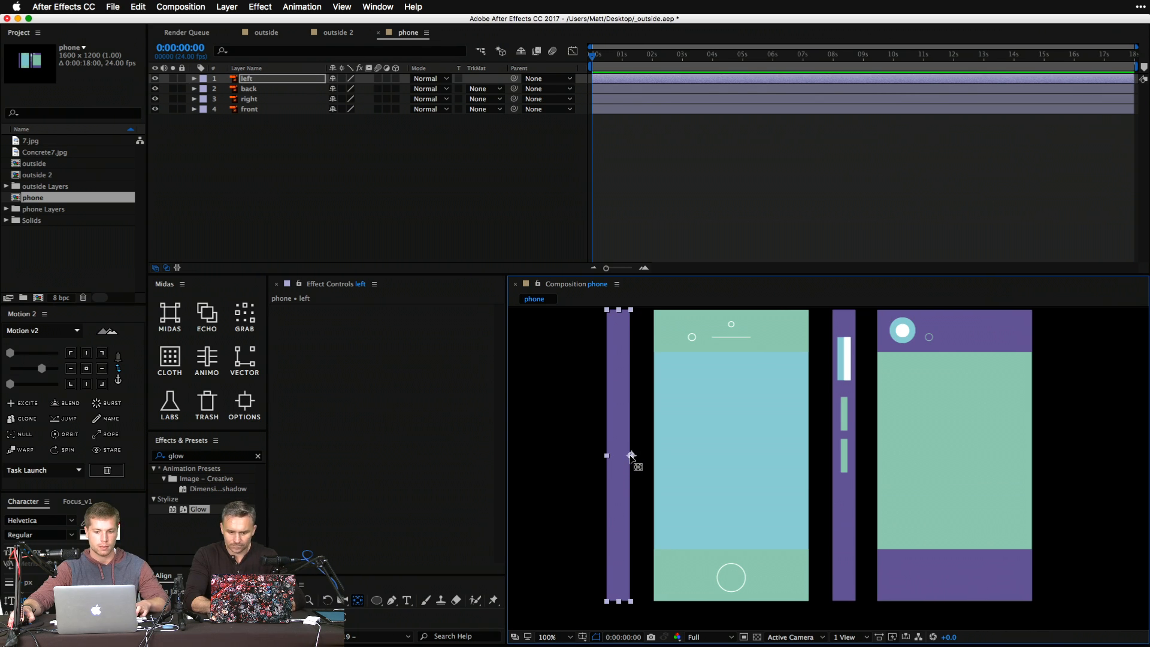
pyautogui.press('v')
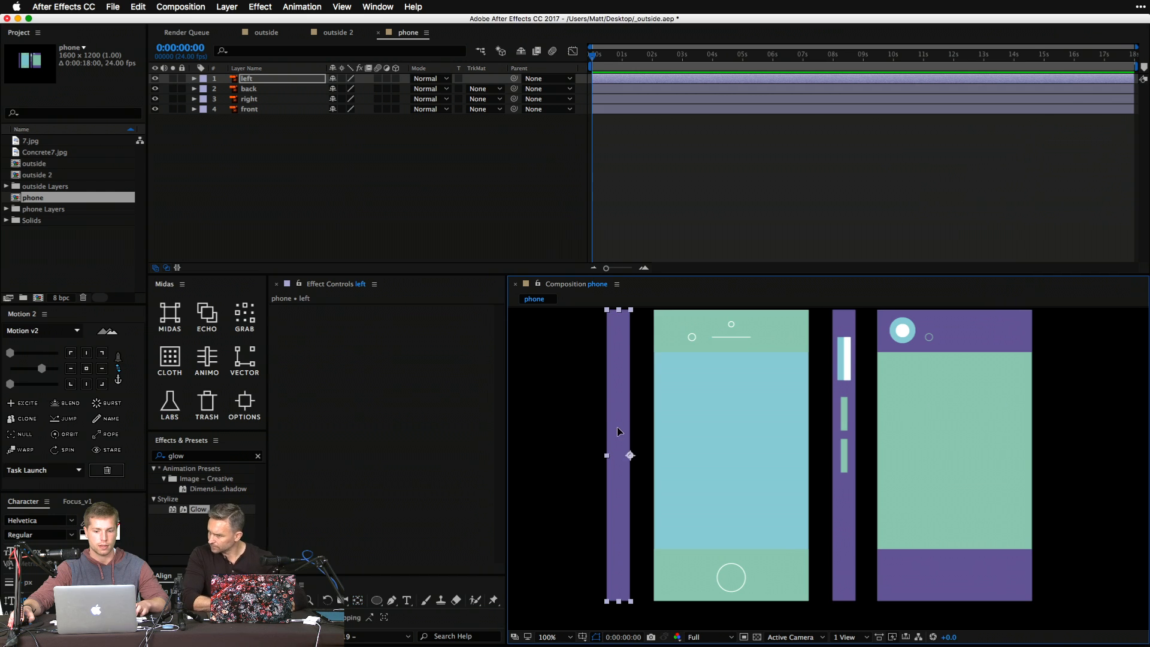
pyautogui.moveTo(617, 427); pyautogui.dragTo(643, 430)
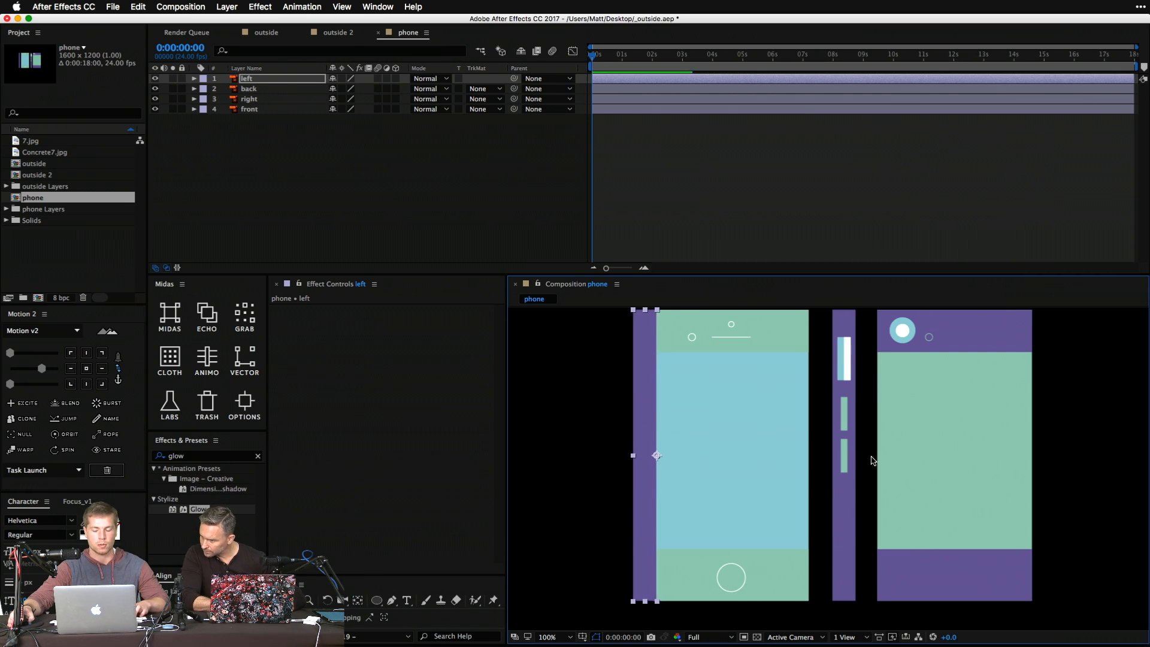
# Place the right layer's anchor point on its left edge and move the layer flush against the back layer's right edge.
pyautogui.click(850, 487)
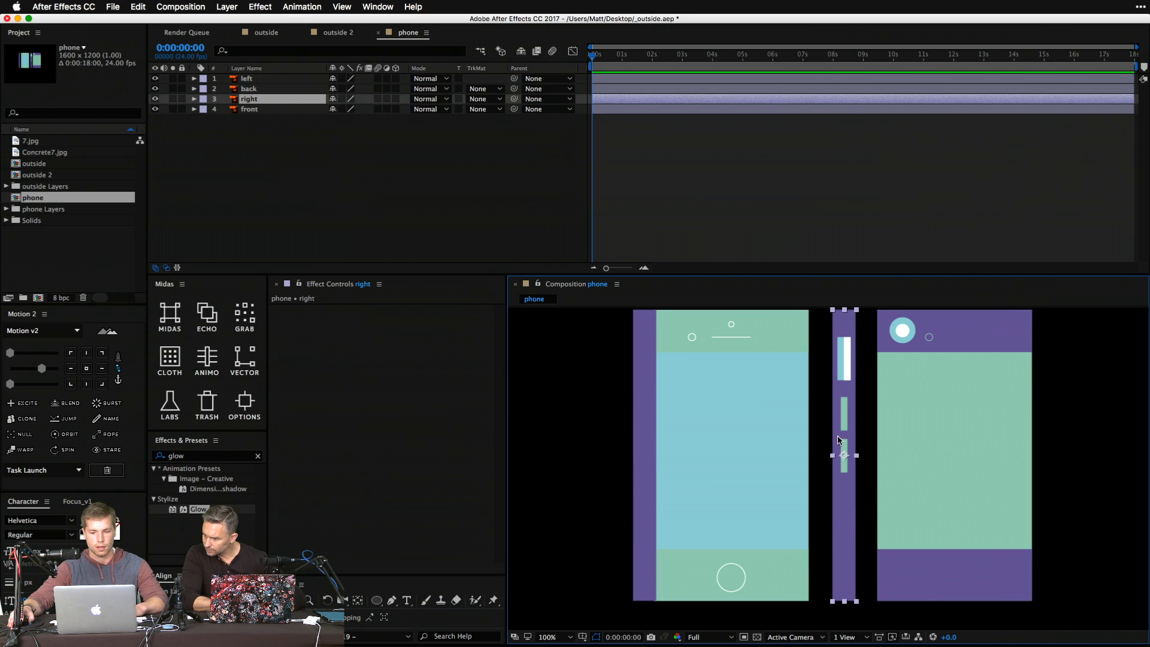
pyautogui.click(70, 368)
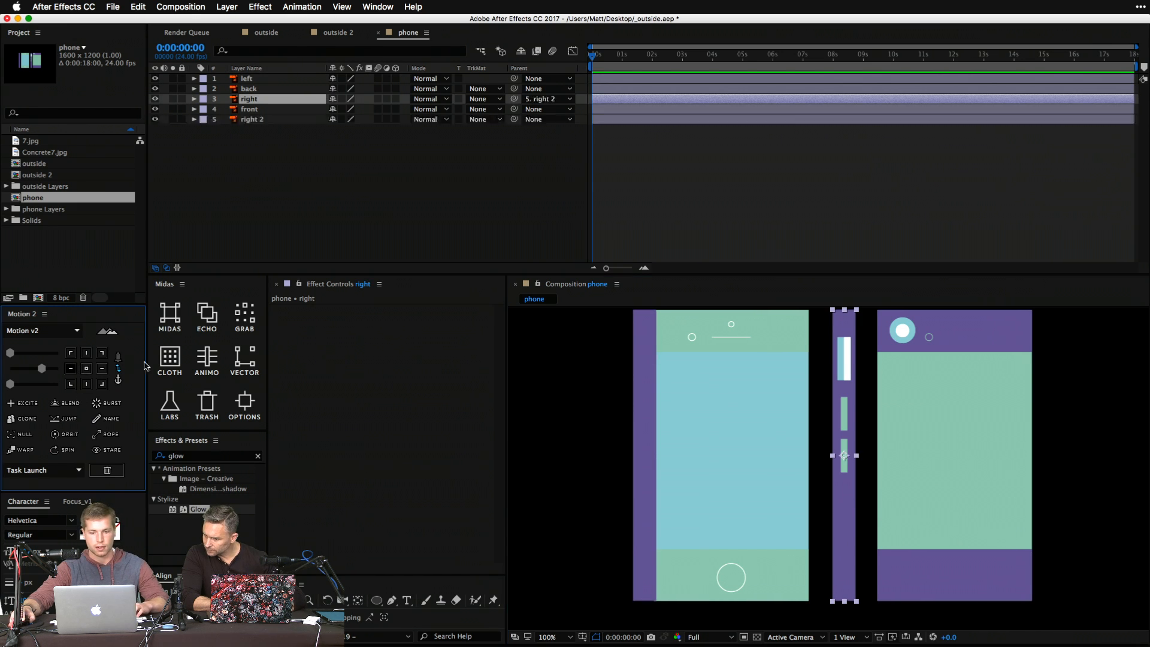
pyautogui.moveTo(842, 427)
pyautogui.mouseDown()
pyautogui.moveTo(818, 423)
pyautogui.moveTo(833, 419)
pyautogui.mouseUp()
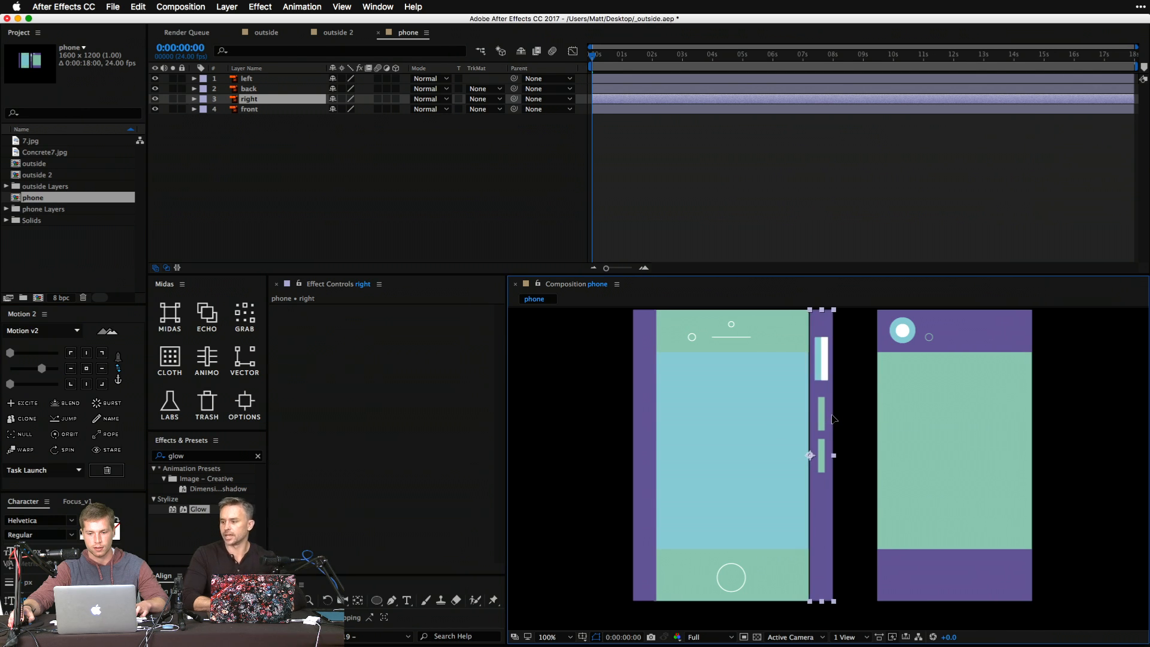
# Move the front layer flush against the right layer's outer edge and place its anchor point on its left edge.
pyautogui.moveTo(926, 449); pyautogui.dragTo(888, 446)
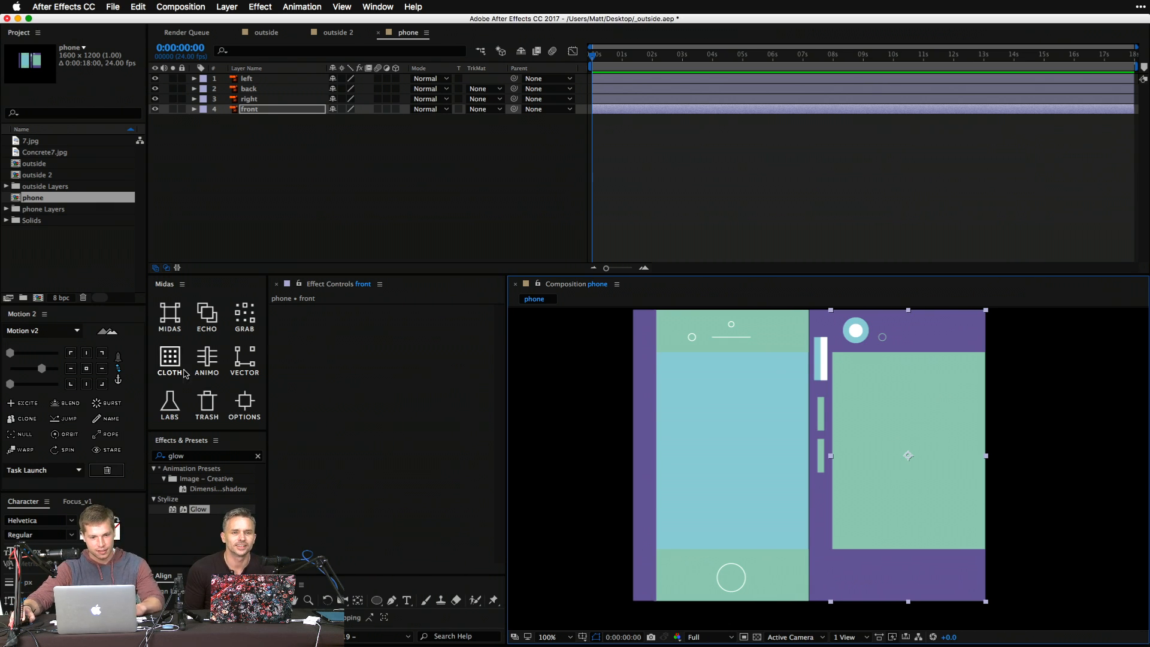
pyautogui.click(359, 179)
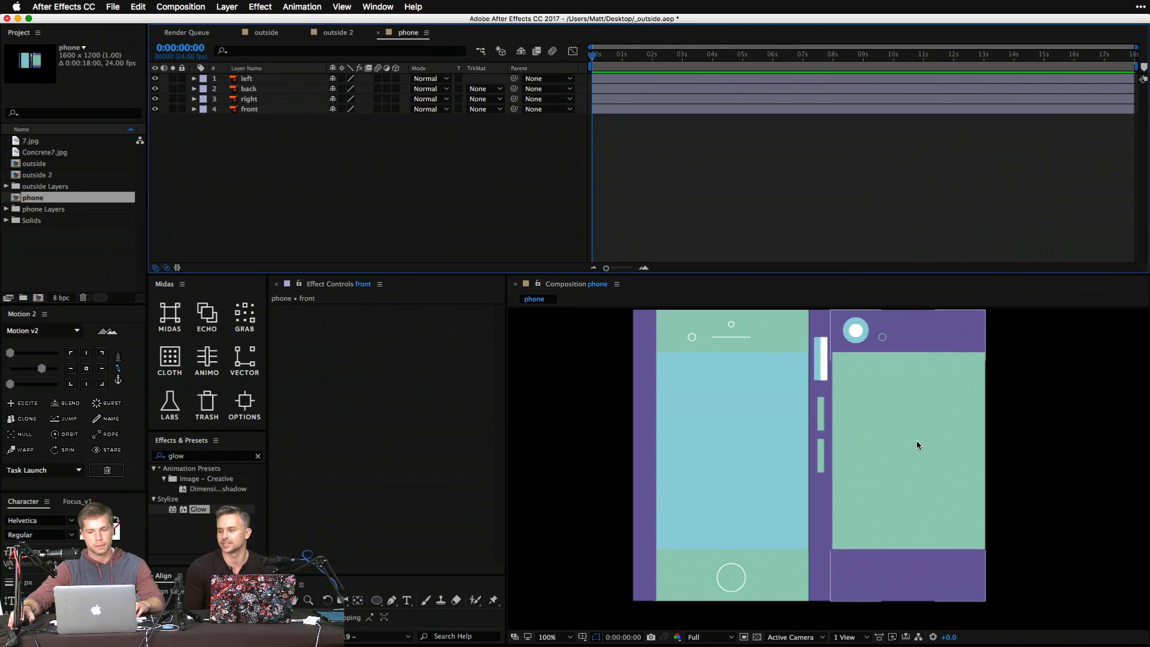
pyautogui.moveTo(883, 457); pyautogui.dragTo(884, 457)
pyautogui.click(911, 472)
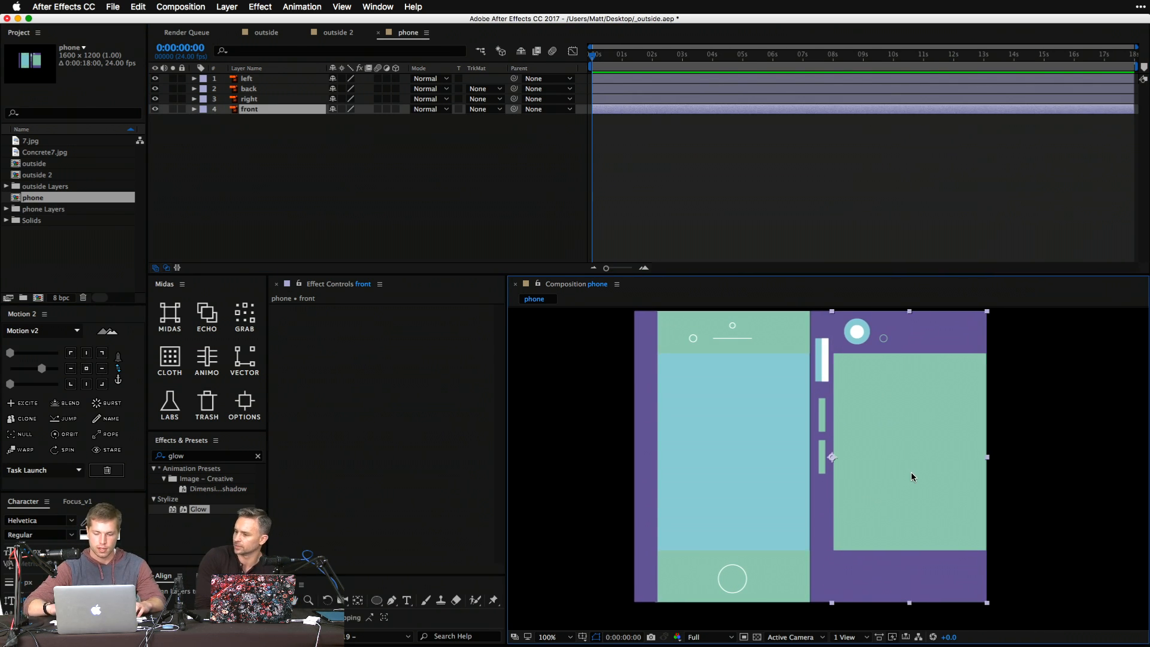
# Clear the layer selection and turn all four phone layers into 3D layers.
pyautogui.click(308, 233)
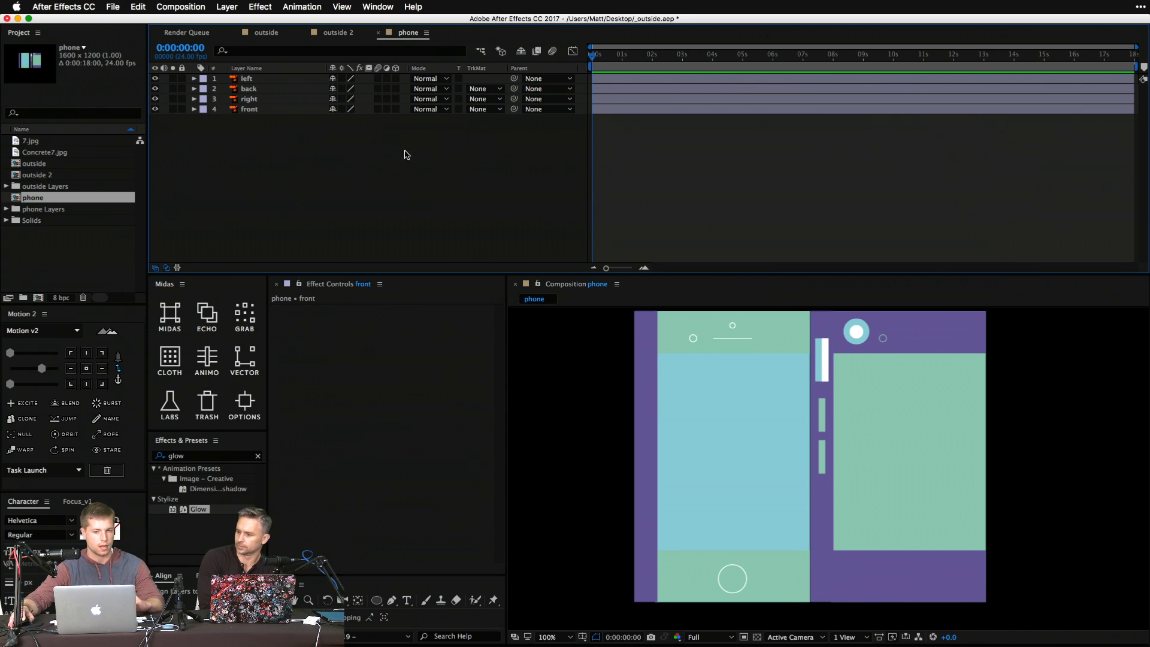
pyautogui.click(379, 112)
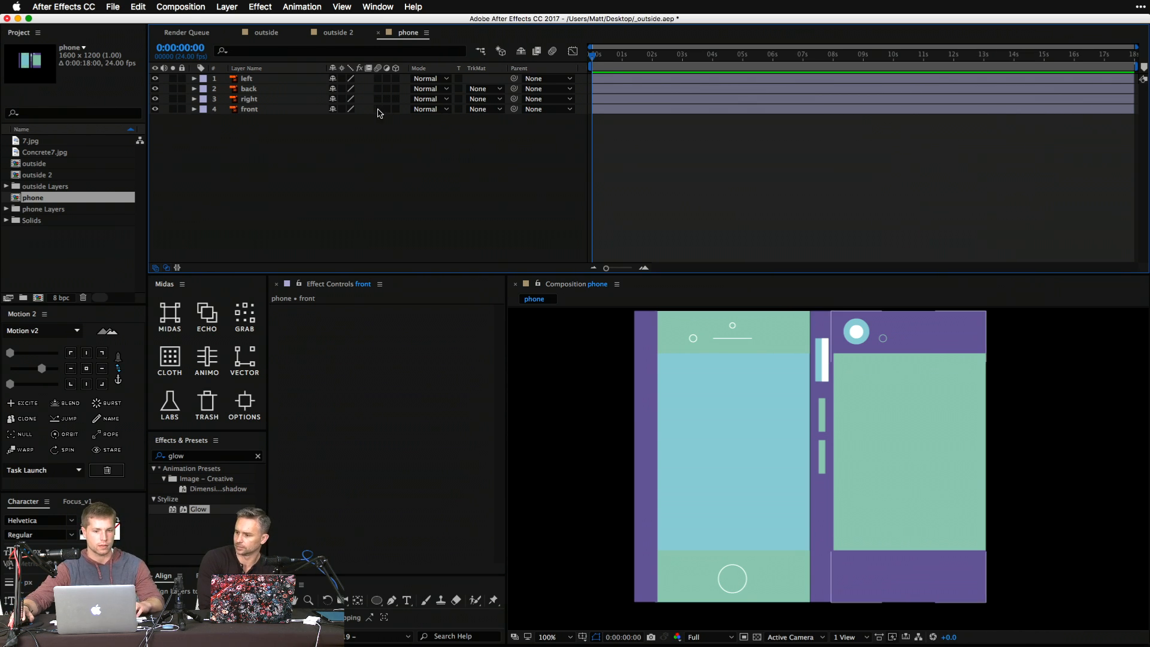
pyautogui.click(395, 78)
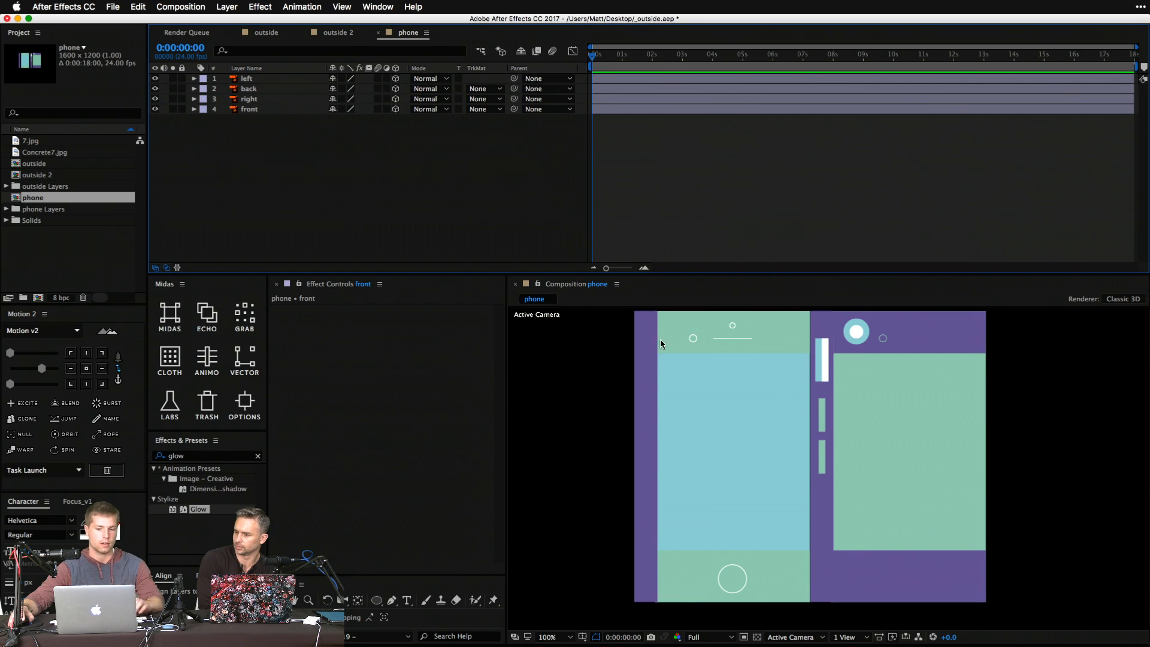
# Parent the front layer to the right layer.
pyautogui.click(974, 435)
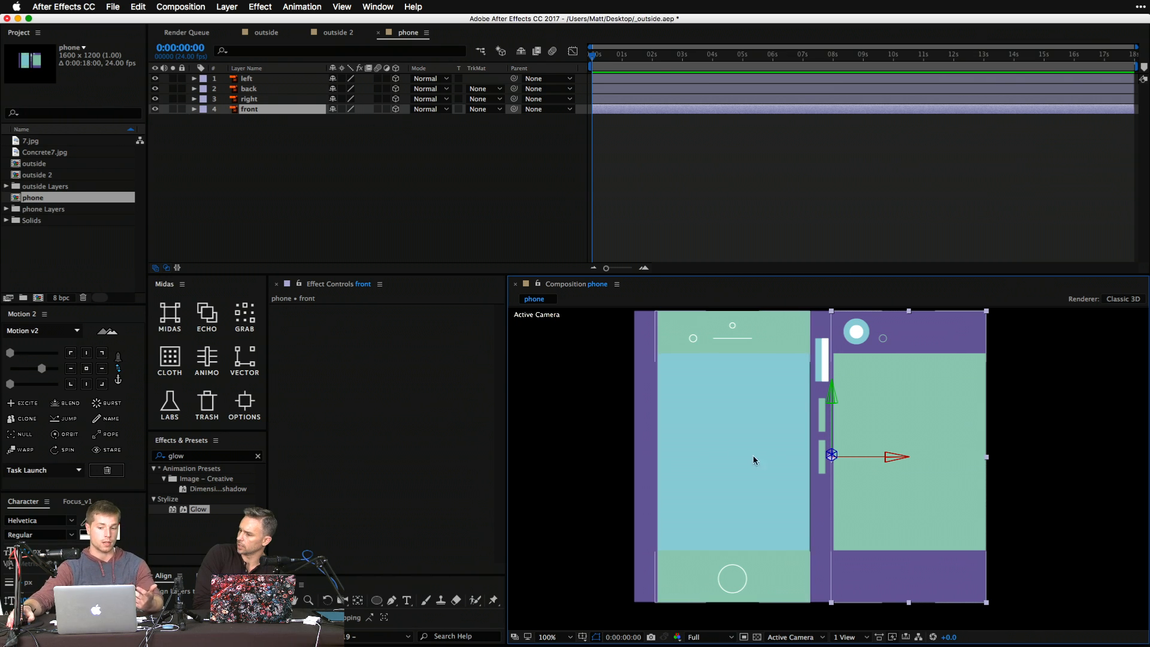
pyautogui.click(826, 507)
pyautogui.click(861, 512)
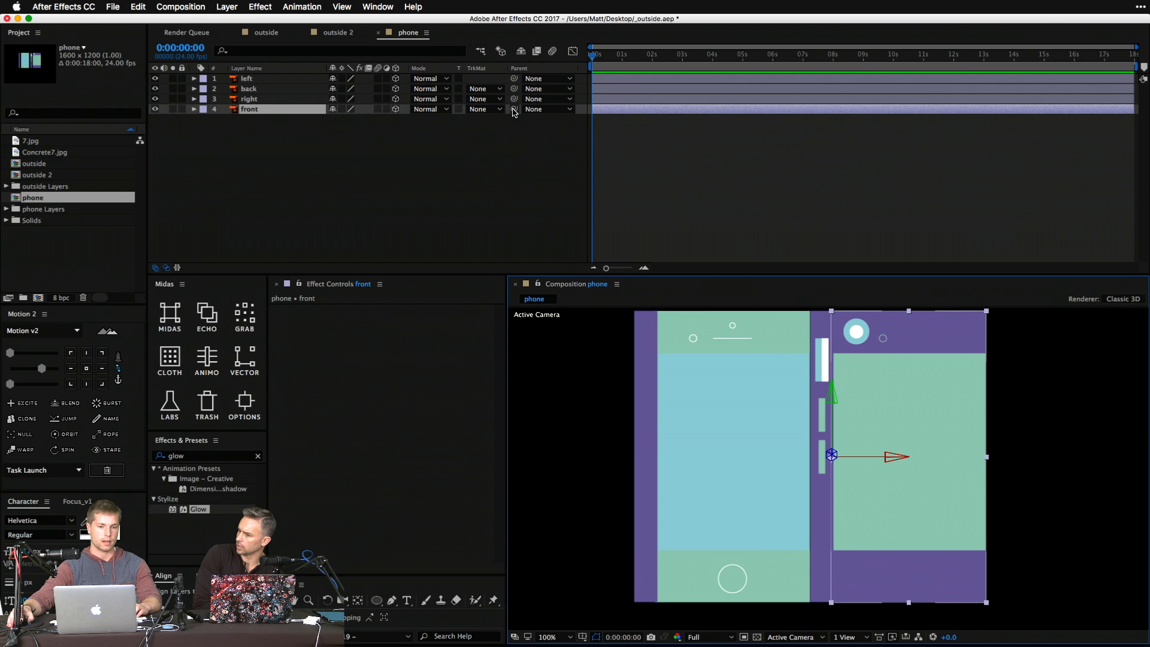
pyautogui.click(827, 491)
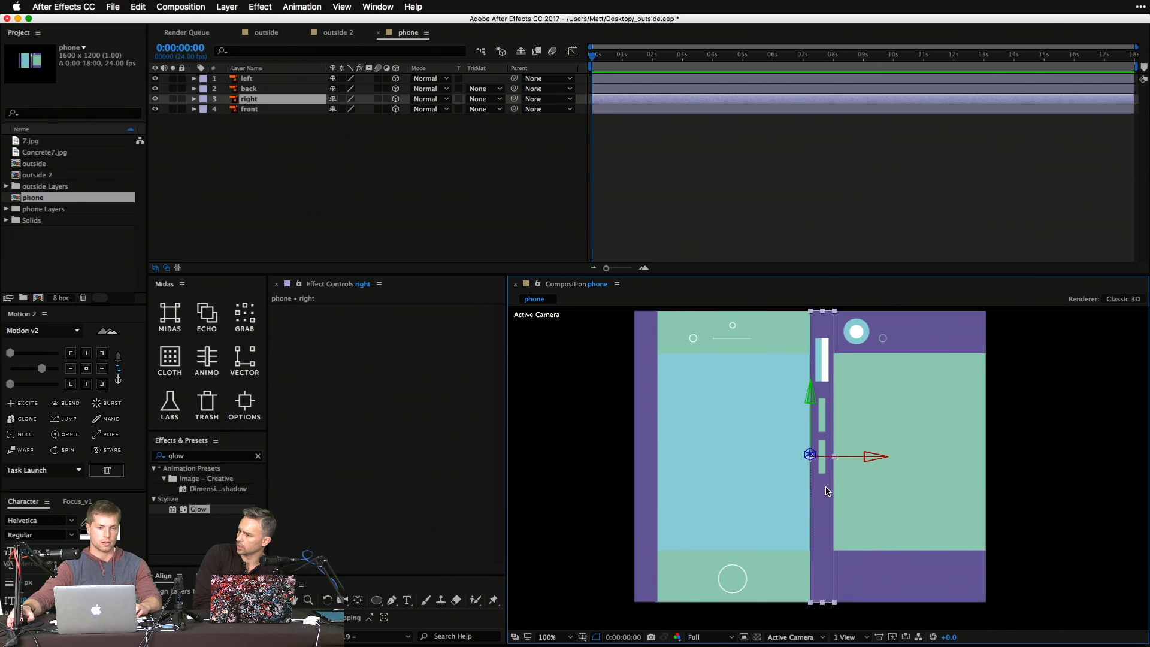
pyautogui.click(515, 116)
pyautogui.moveTo(514, 109); pyautogui.dragTo(518, 103)
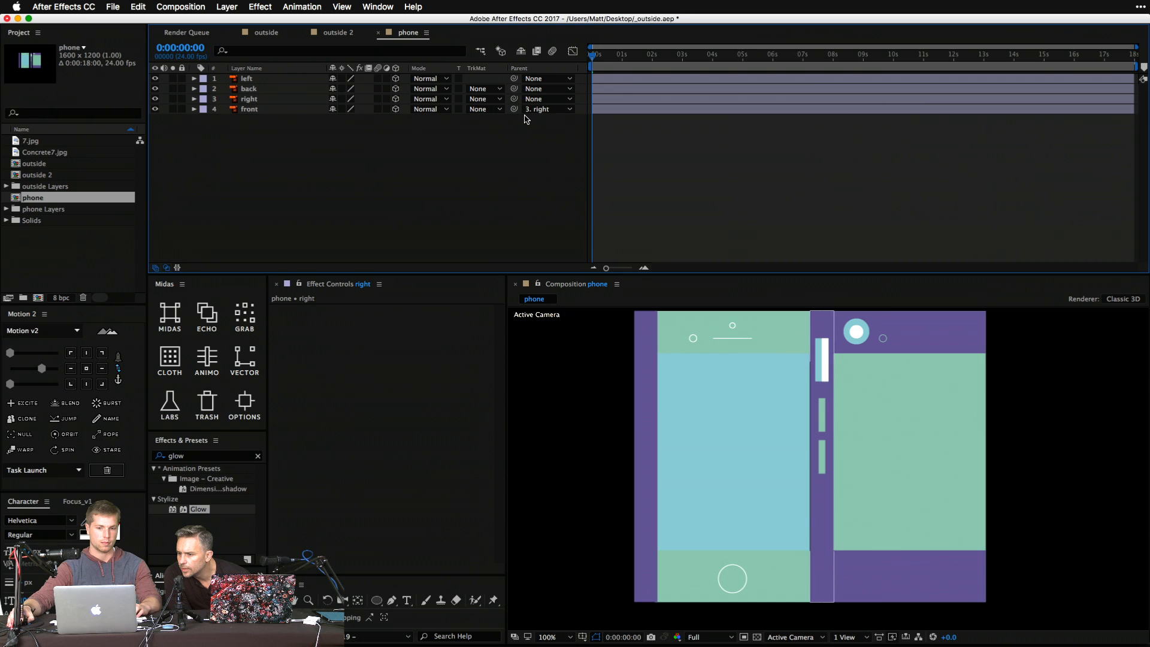
# Parent the left and right layers to the back layer, and reveal the rotation properties of all four layers.
pyautogui.click(745, 403)
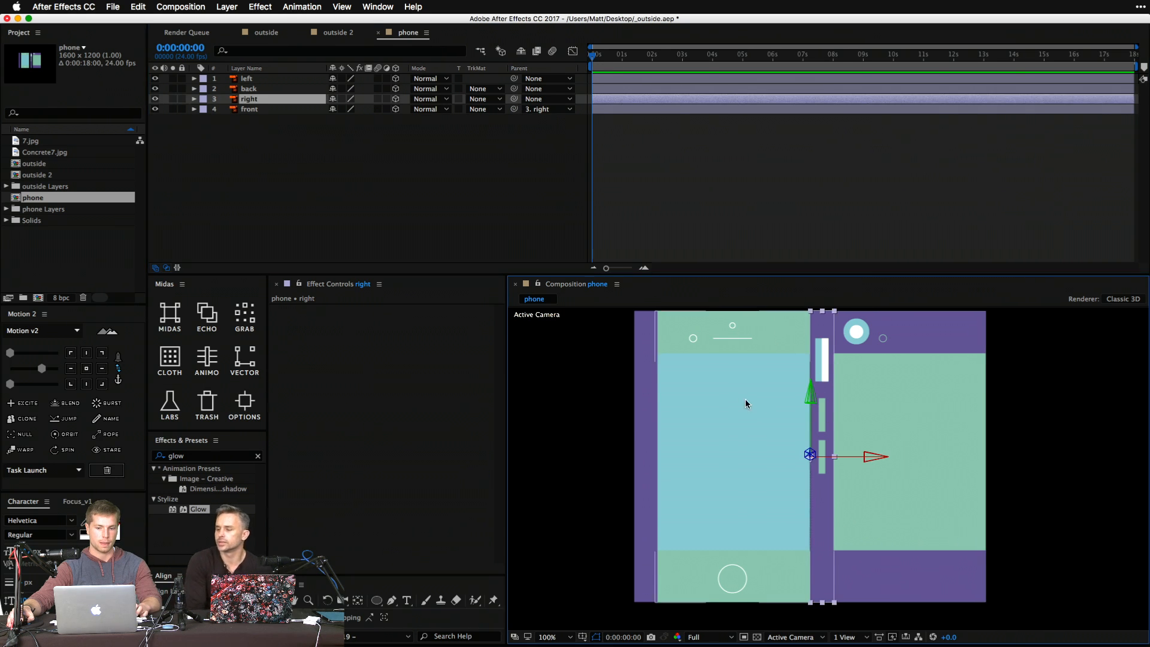
pyautogui.moveTo(514, 88); pyautogui.dragTo(515, 91)
pyautogui.press('super+a')
pyautogui.press('r')
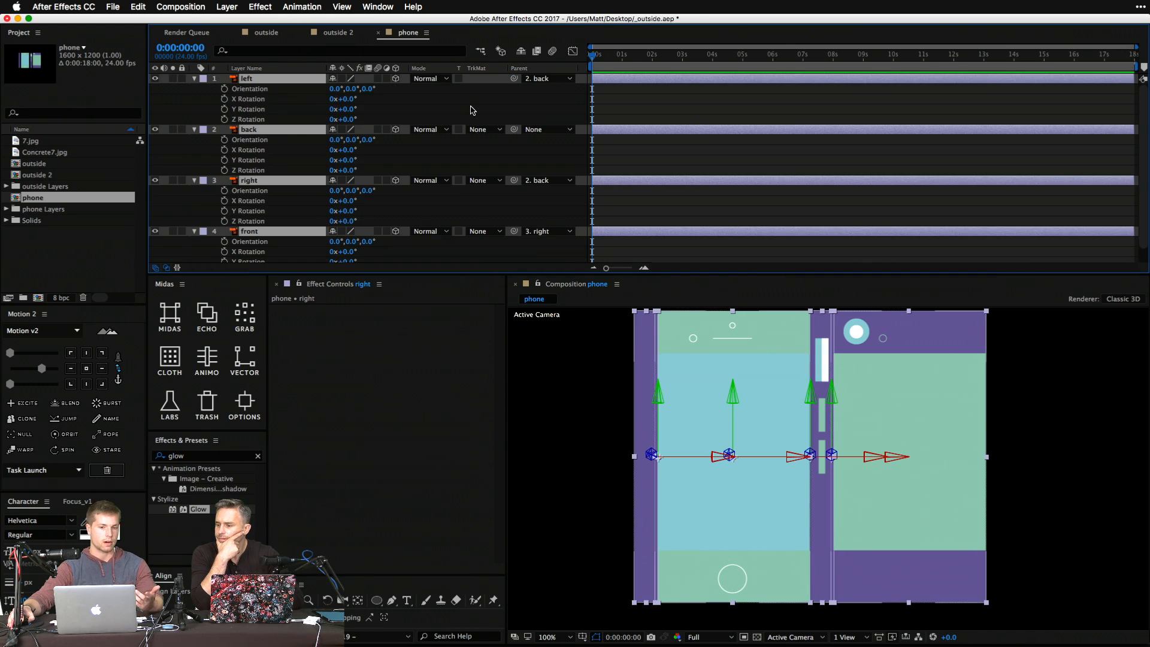
# Clear the layer selection and set the left layer's Y rotation to 90°.
pyautogui.scroll(-1, 454, 91)
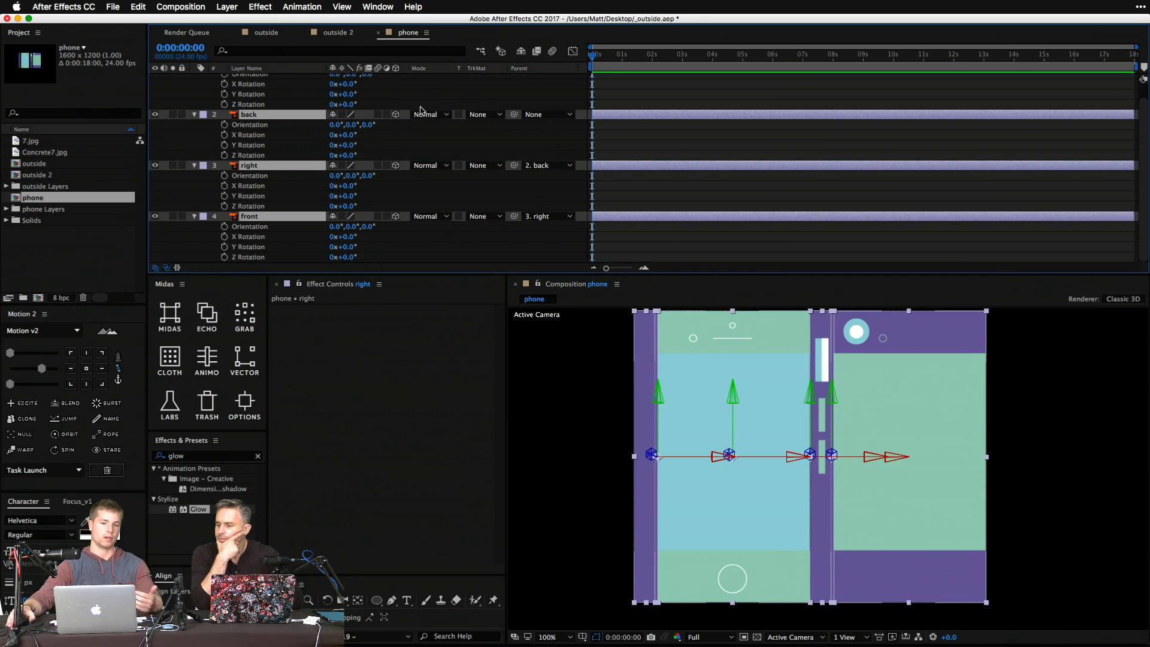
pyautogui.press('super+shift+a')
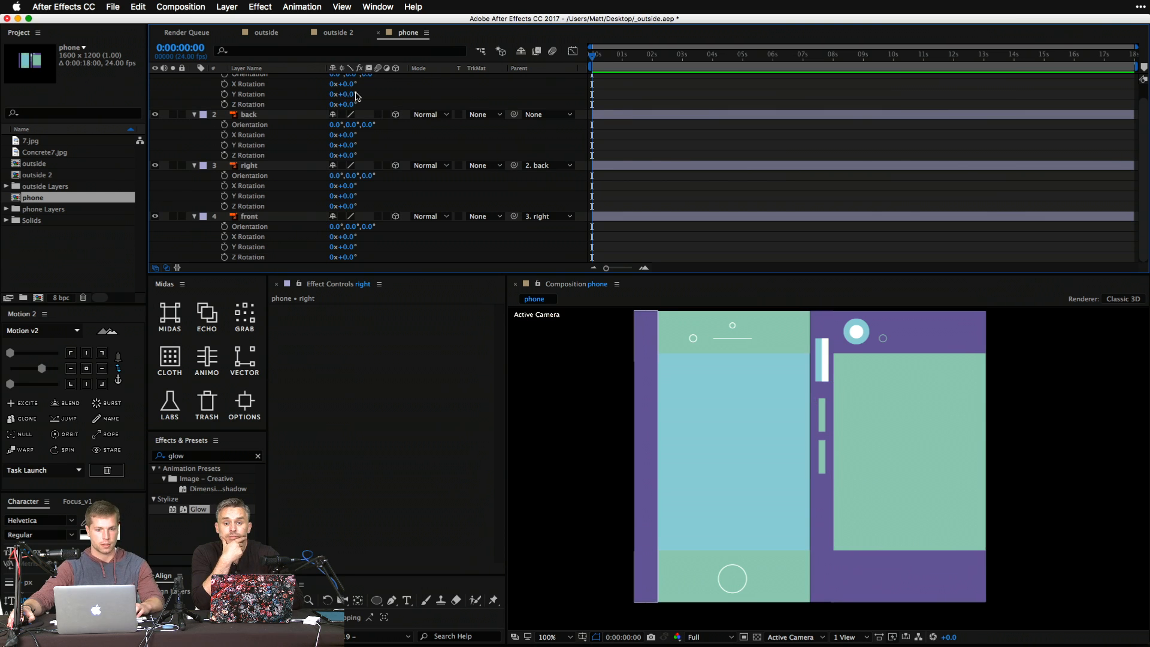
pyautogui.moveTo(352, 96); pyautogui.dragTo(359, 96)
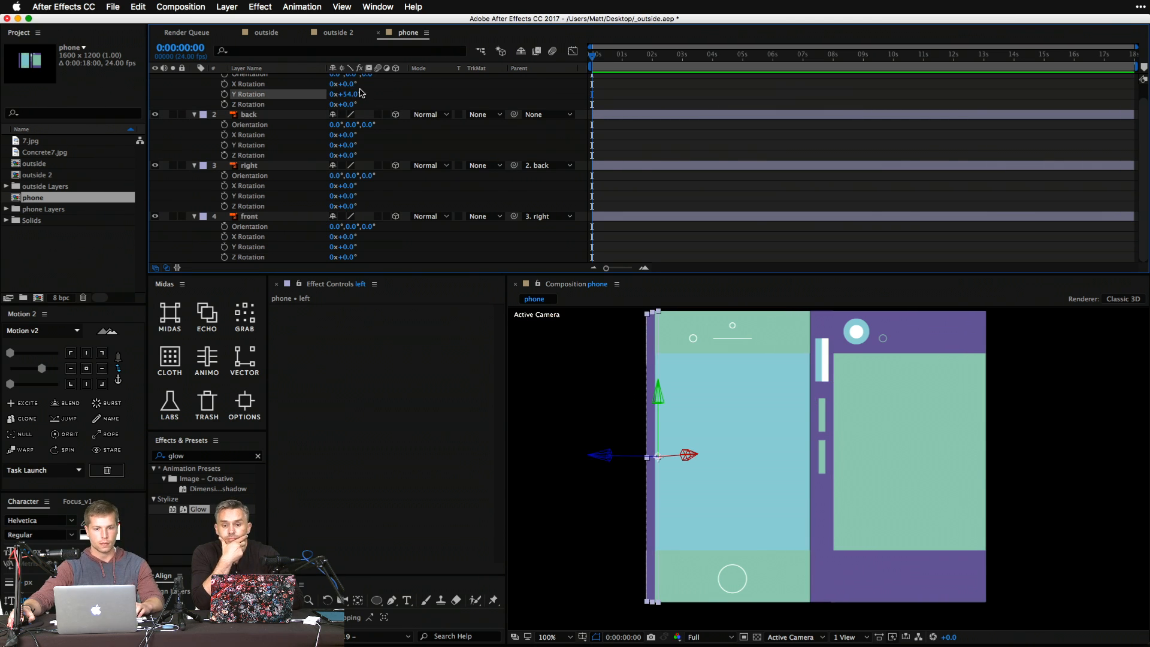
pyautogui.click(358, 94)
pyautogui.write('90')
pyautogui.press('Return')
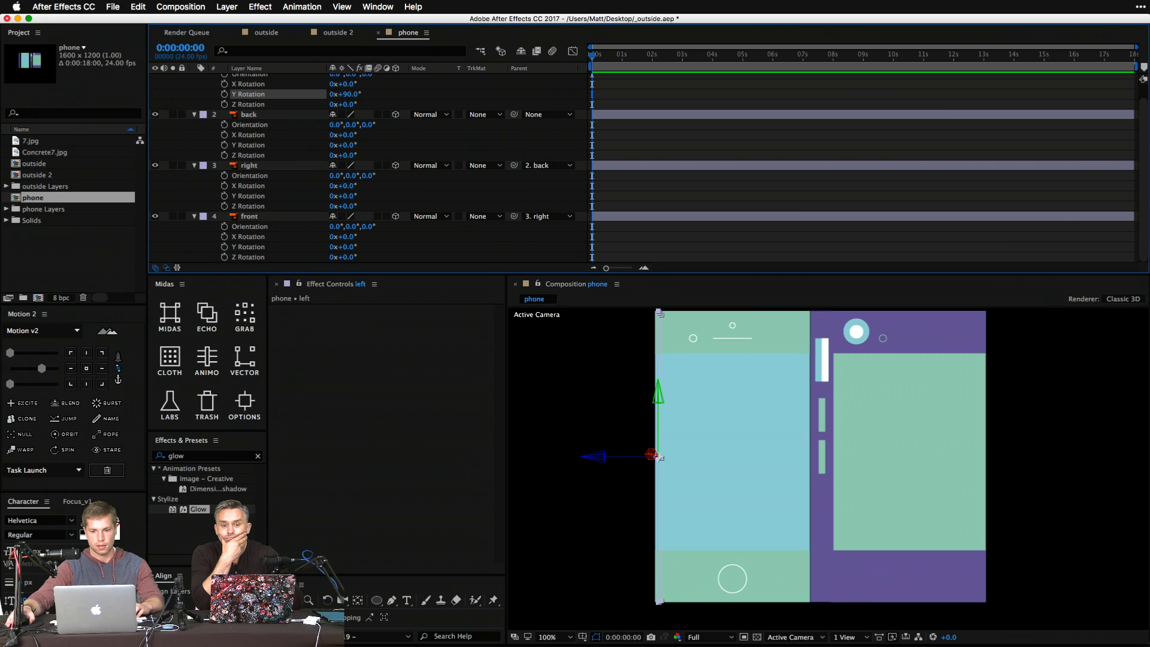
# Undo a trial rotation of the back layer and set the right layer's Y rotation to -90°.
pyautogui.moveTo(348, 149); pyautogui.dragTo(387, 151)
pyautogui.press('super+z')
pyautogui.moveTo(355, 195)
pyautogui.mouseDown()
pyautogui.moveTo(377, 195)
pyautogui.moveTo(355, 196)
pyautogui.mouseUp()
pyautogui.click(354, 195)
pyautogui.write('-90')
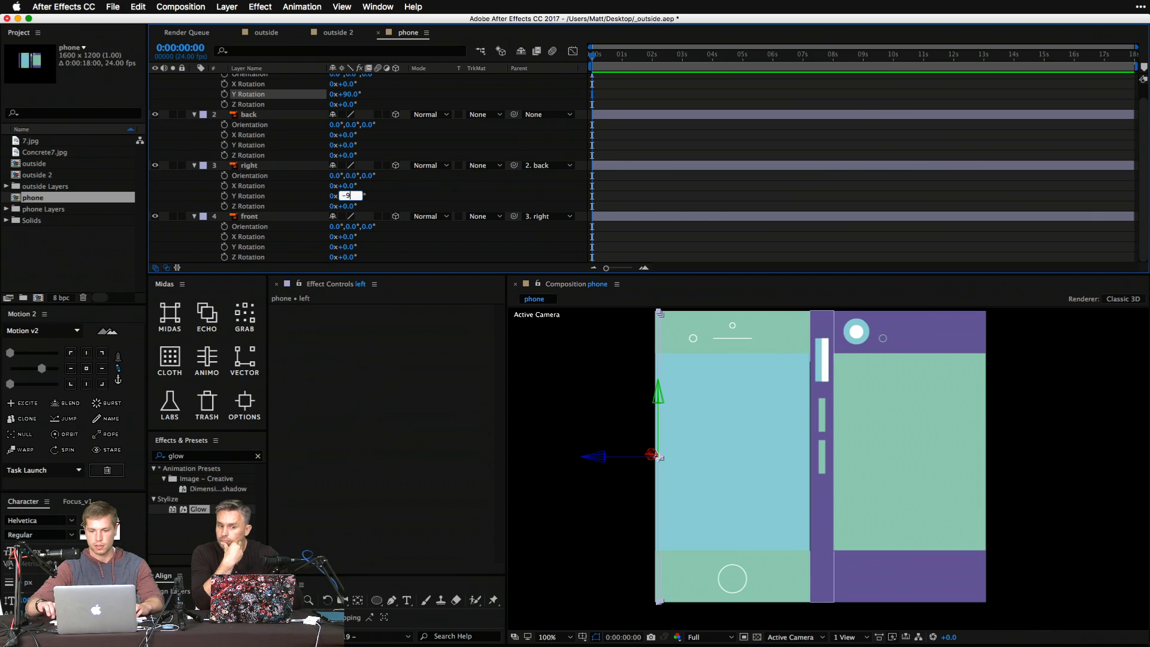
pyautogui.press('Return')
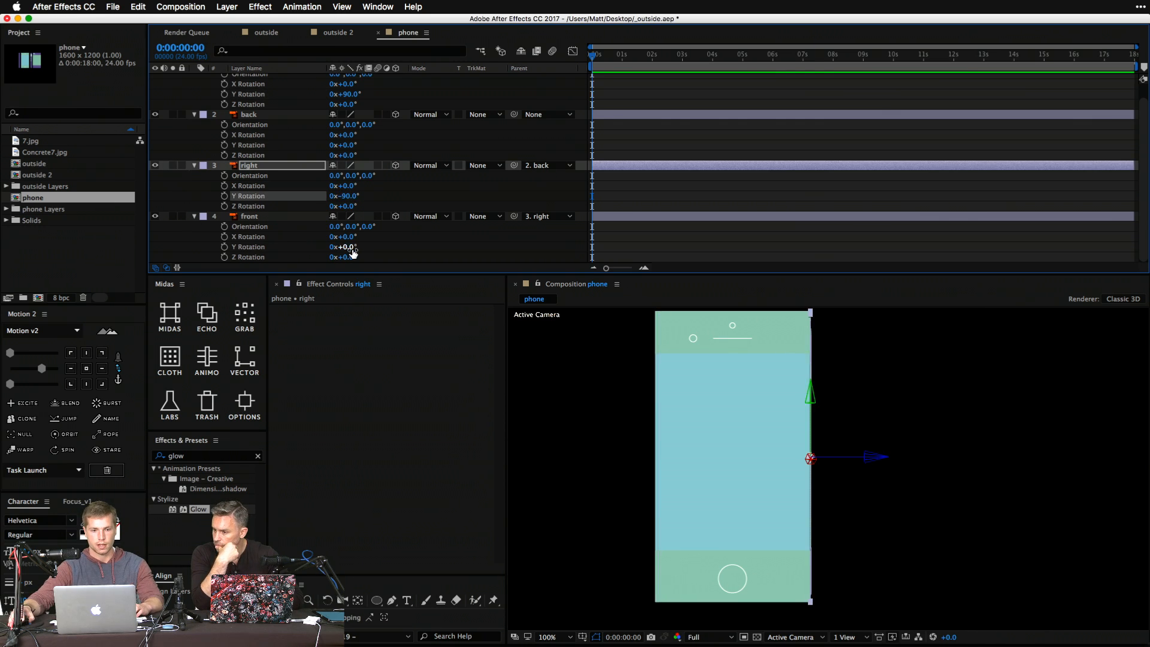
# Set the front layer's Y rotation to -90°.
pyautogui.click(350, 248)
pyautogui.write('-')
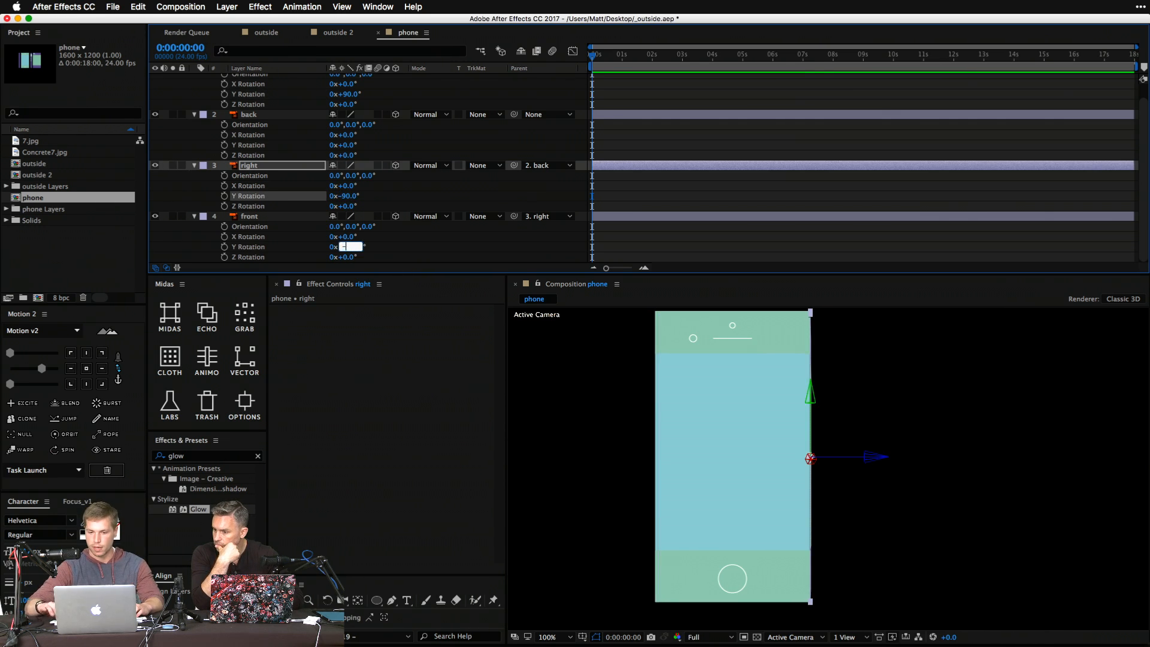
pyautogui.write('90')
pyautogui.press('Return')
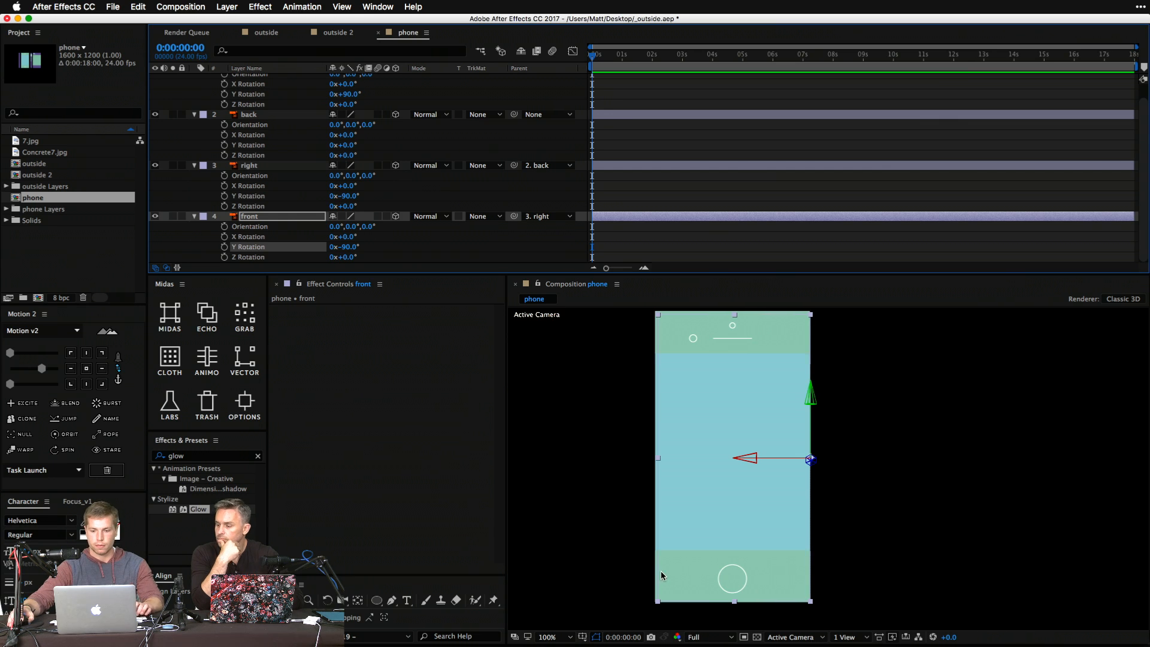
# Show two horizontal views with one set to Custom View 1, and examine the folded phone up close.
pyautogui.click(846, 637)
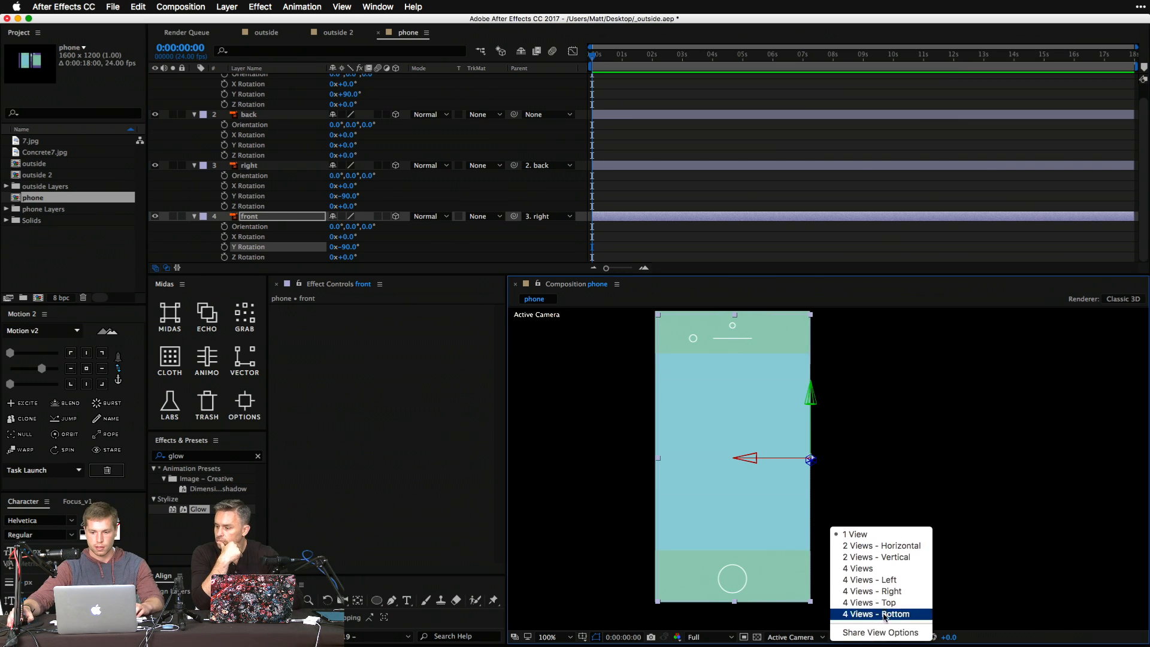
pyautogui.click(878, 542)
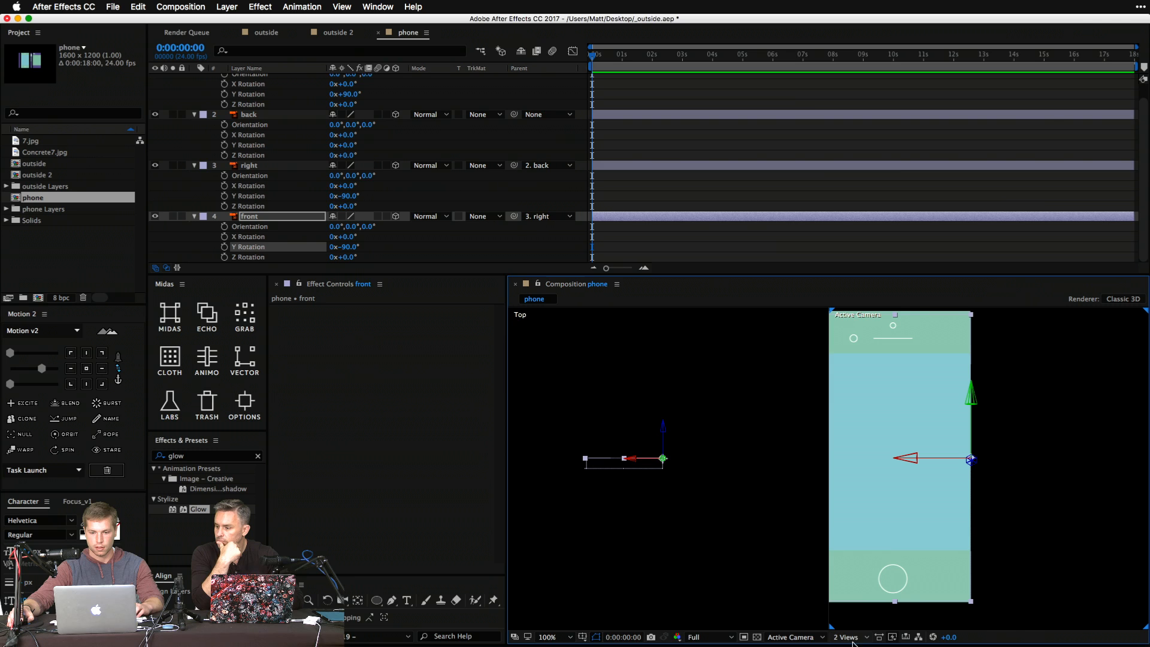
pyautogui.click(641, 467)
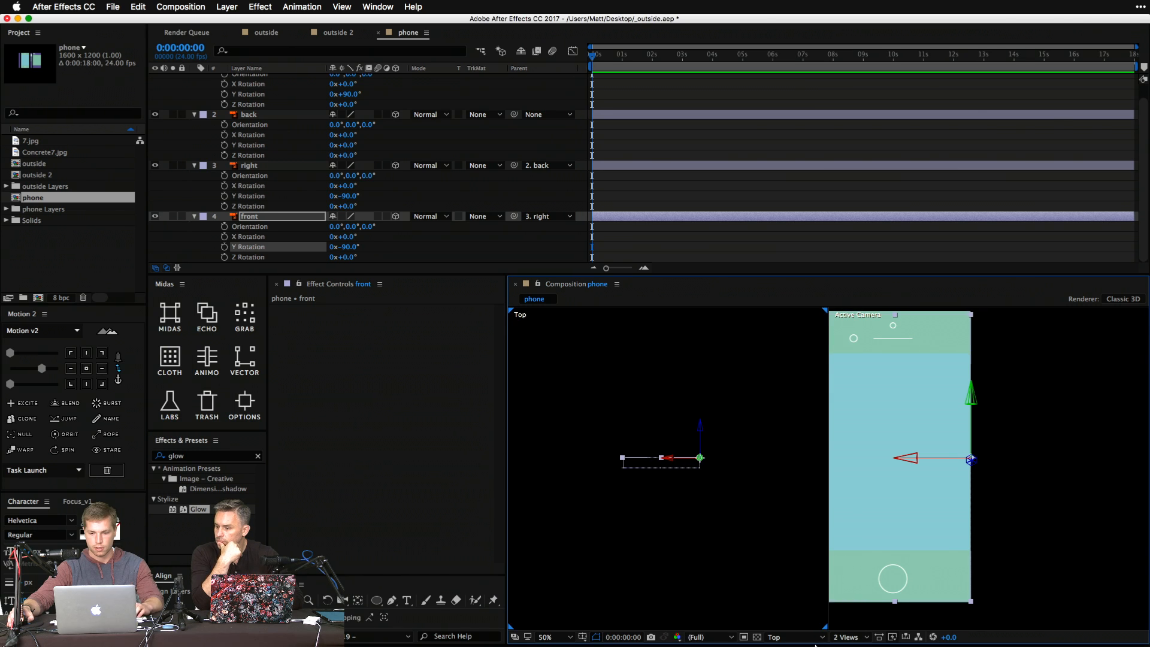
pyautogui.click(790, 637)
pyautogui.click(805, 610)
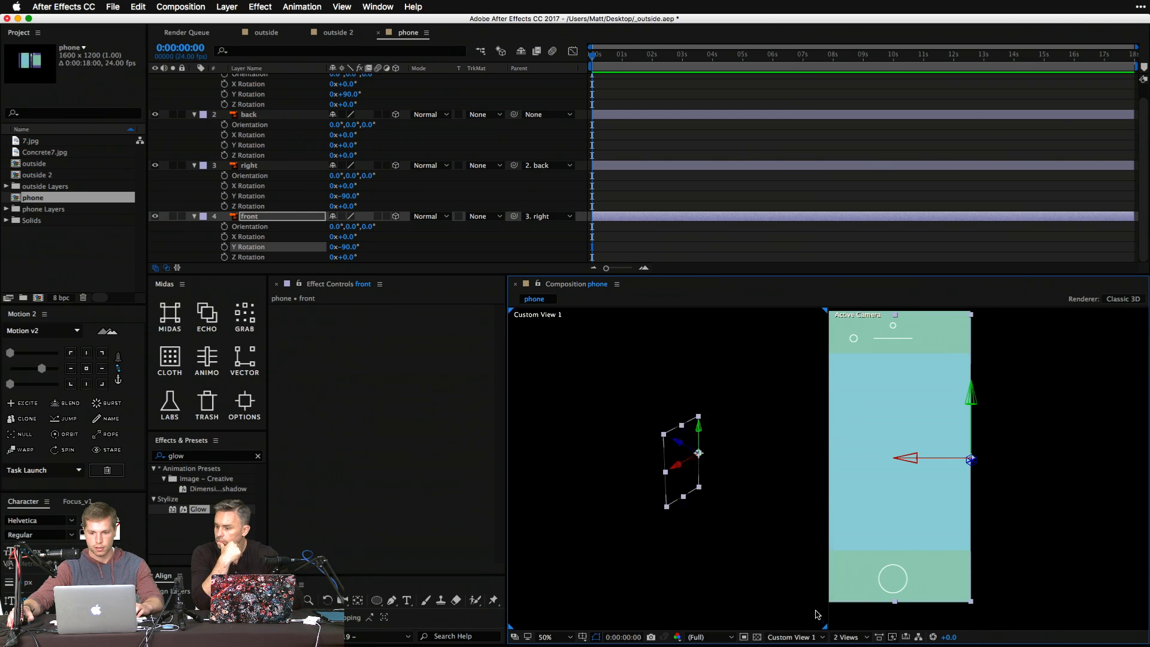
pyautogui.scroll(3, 684, 465)
pyautogui.scroll(-1, 682, 459)
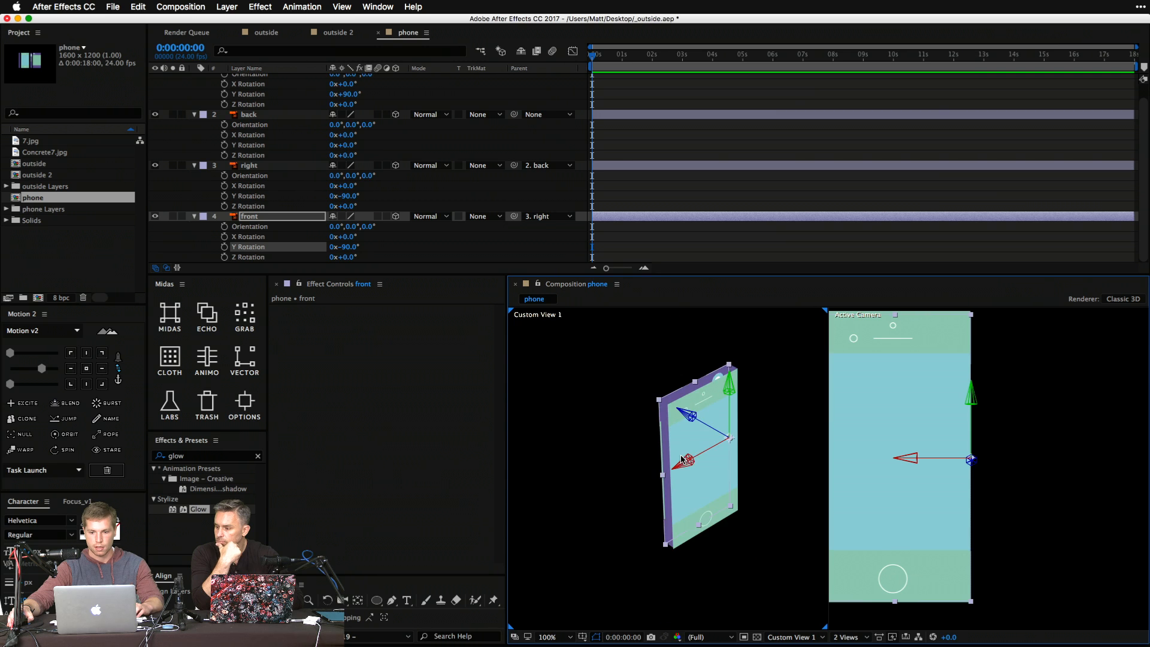
pyautogui.moveTo(695, 462); pyautogui.dragTo(637, 469)
pyautogui.scroll(2, 624, 417)
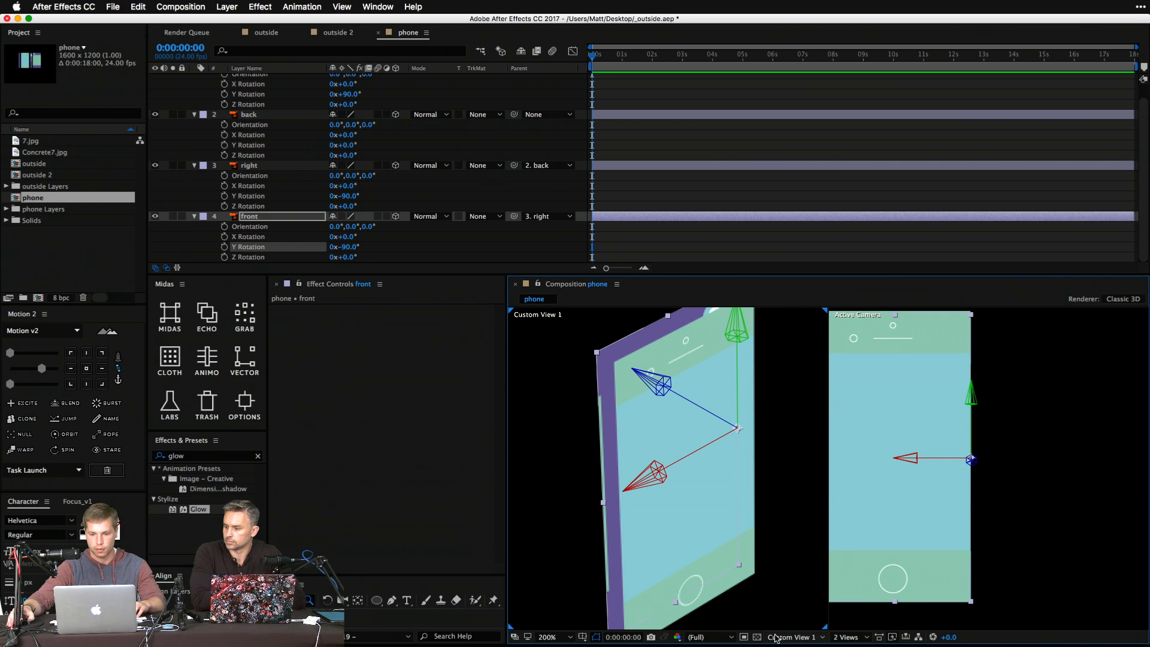
# Return the composition to a single Active Camera view.
pyautogui.click(798, 639)
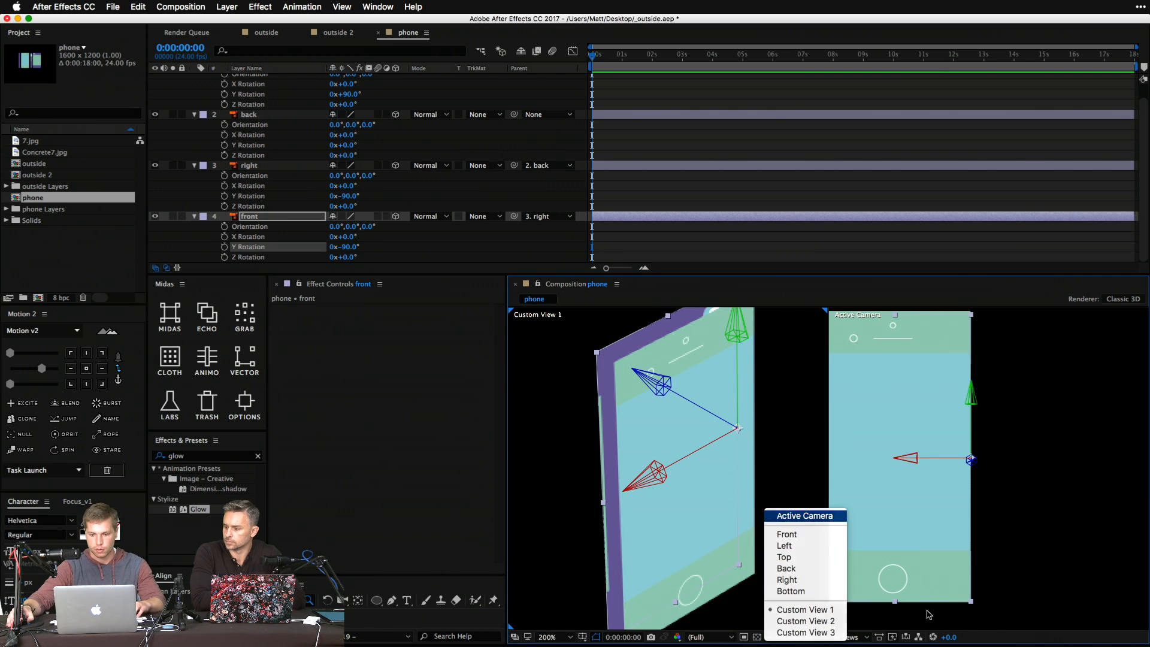
pyautogui.click(798, 514)
pyautogui.click(851, 639)
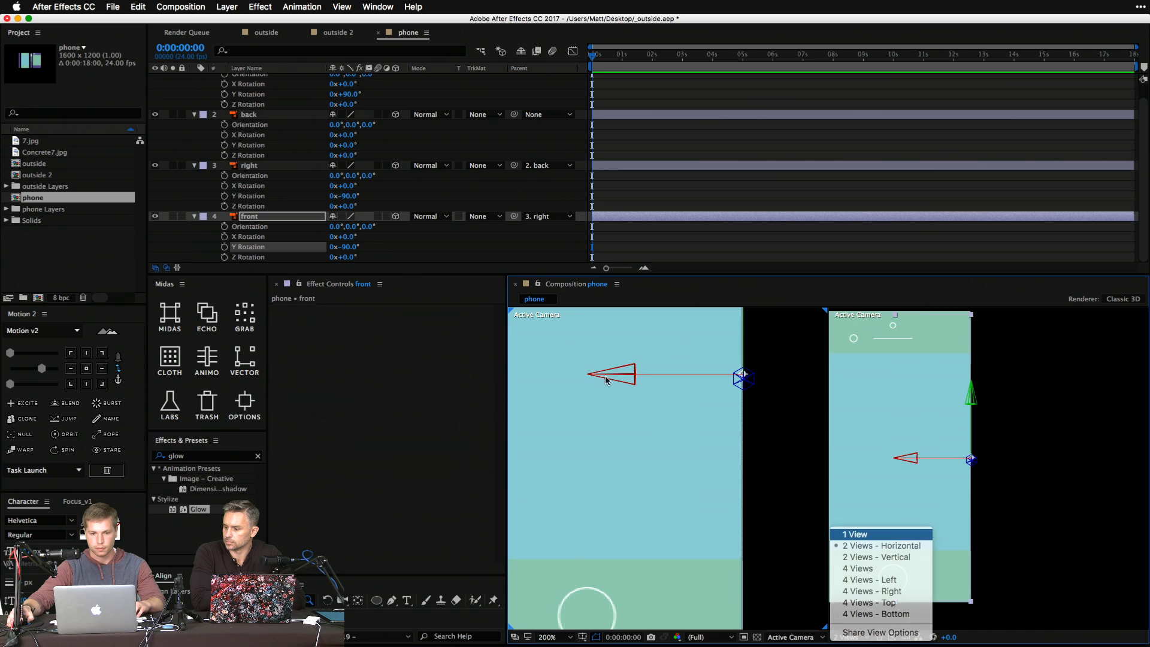
pyautogui.click(854, 533)
# Collapse the rotation properties of all four phone layers and clear the selection.
pyautogui.click(269, 211)
pyautogui.press('super+a')
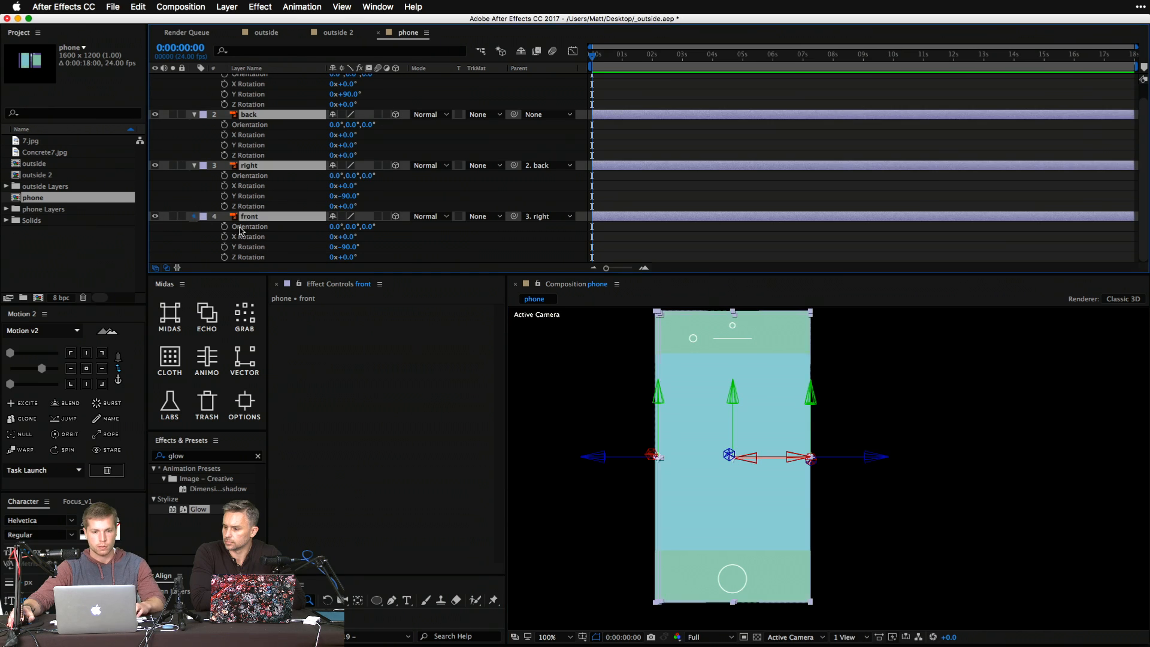
pyautogui.press('r')
pyautogui.click(269, 246)
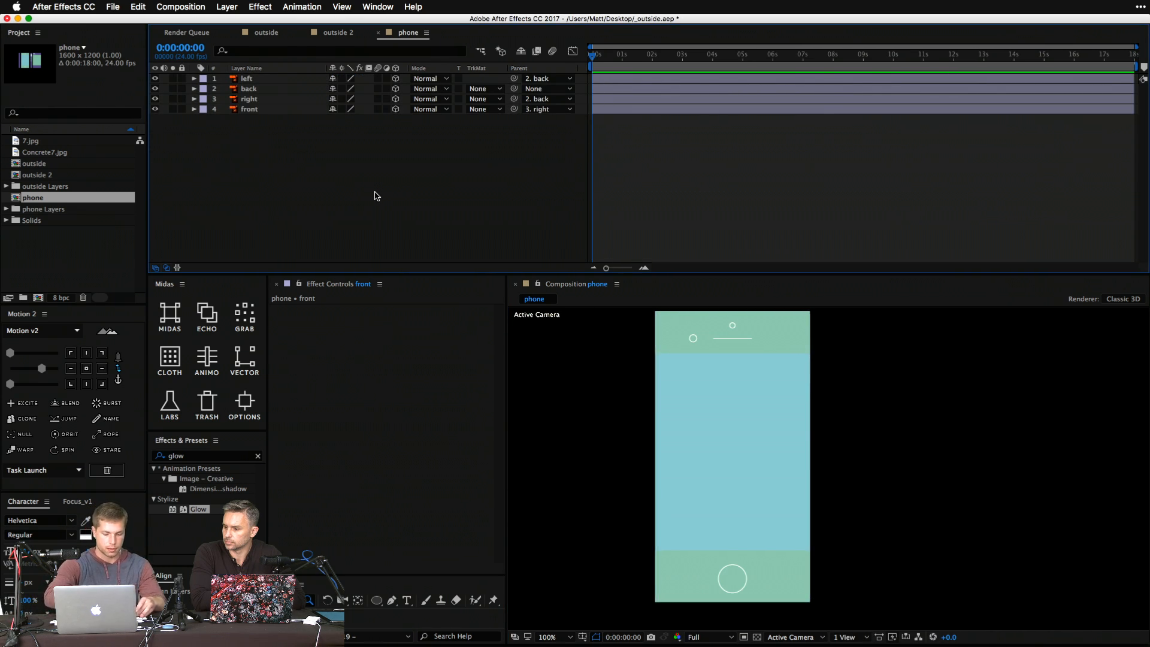
# Add a null object and move its anchor point to the centre of the phone.
pyautogui.press('super+alt+shift+y')
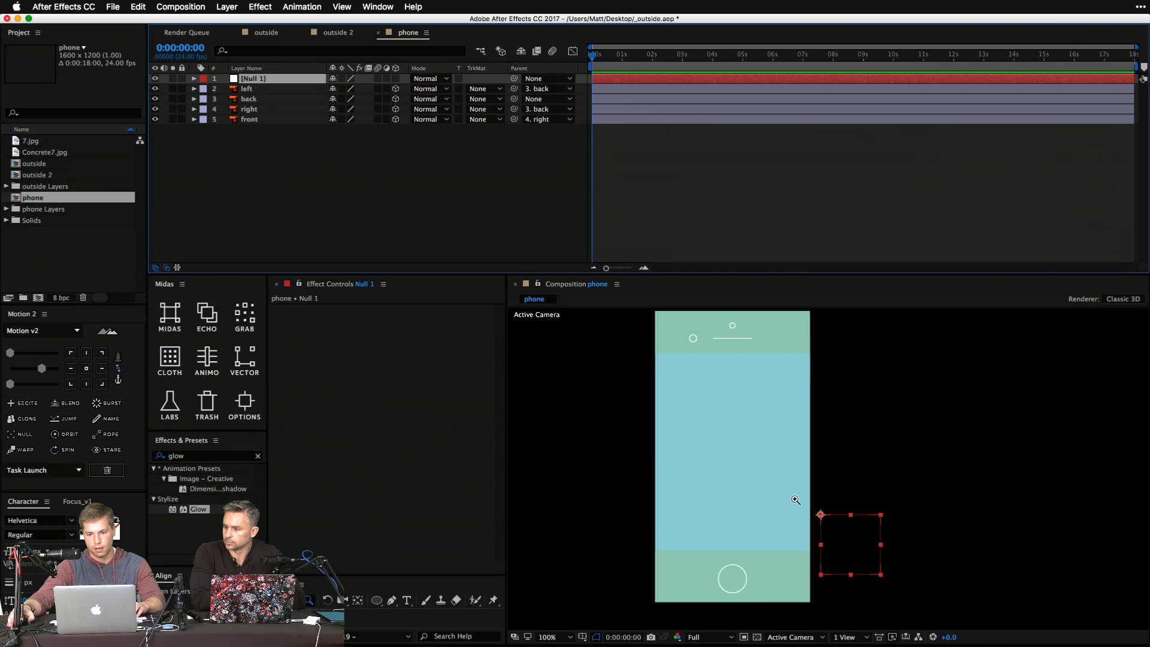
pyautogui.moveTo(821, 515); pyautogui.dragTo(733, 463)
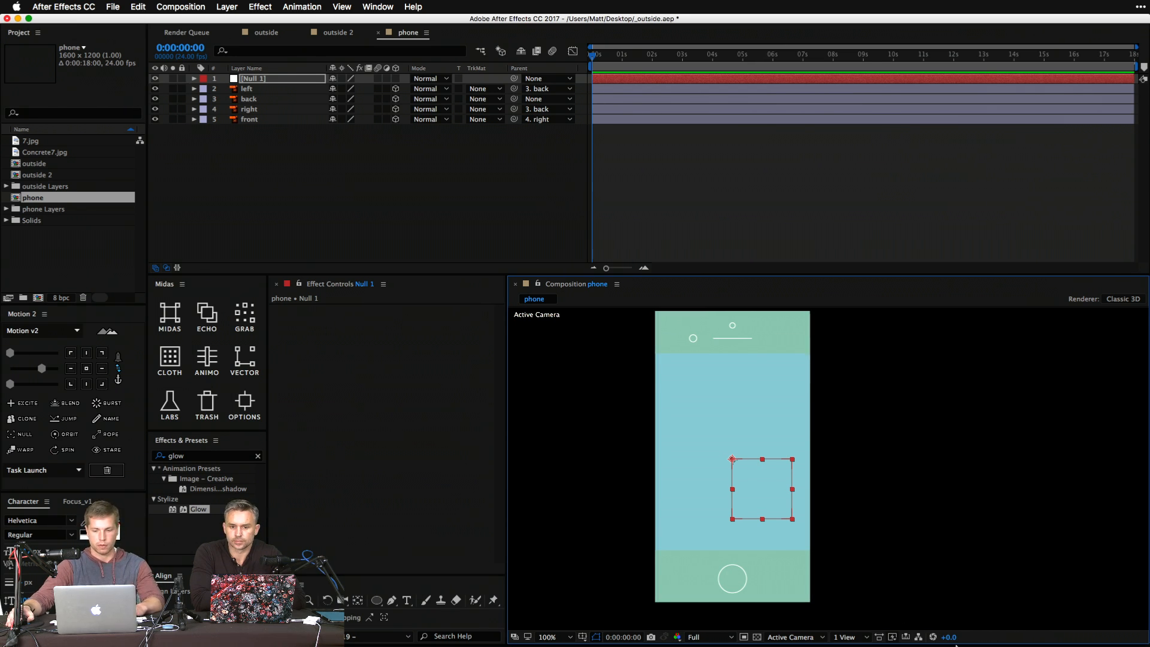
# From the Top view, move the null to the middle of the phone's thickness, and return to Active Camera with nothing selected.
pyautogui.click(821, 640)
pyautogui.click(819, 620)
pyautogui.press('capslock')
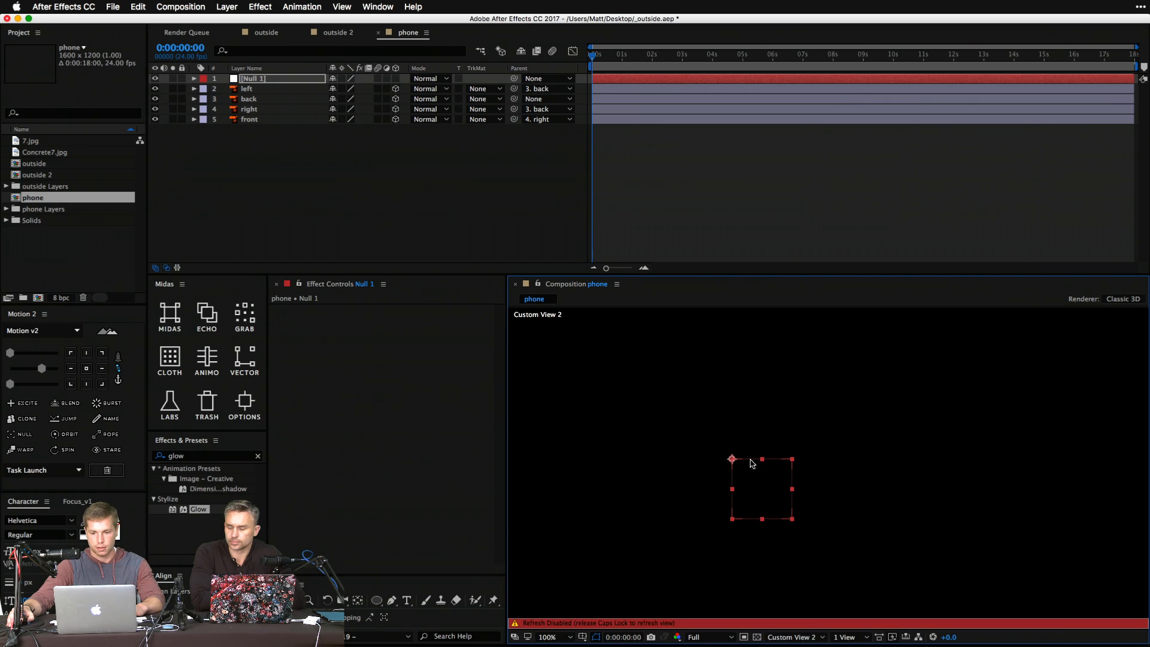
pyautogui.click(796, 637)
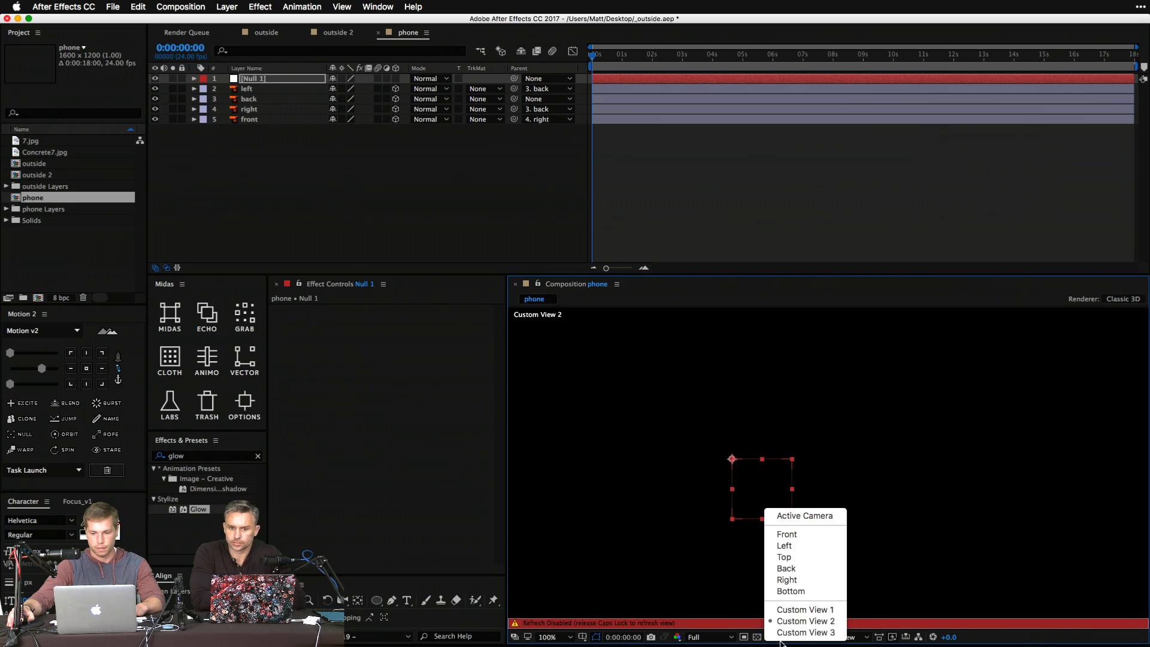
pyautogui.click(802, 557)
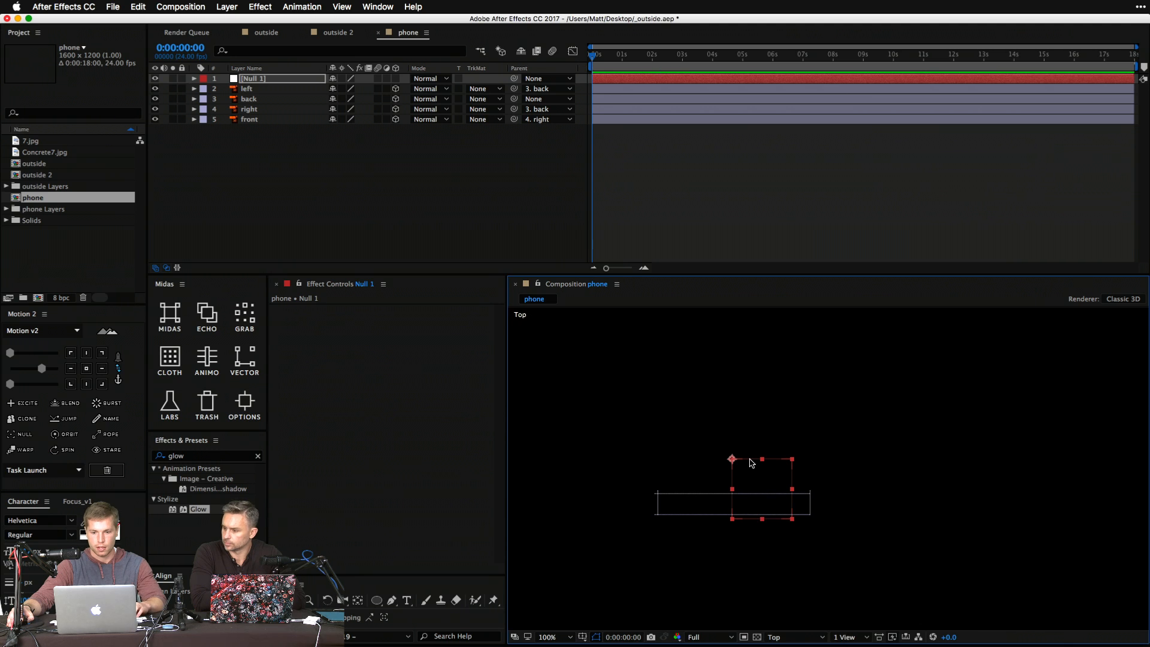
pyautogui.moveTo(746, 477); pyautogui.dragTo(746, 507)
pyautogui.click(825, 638)
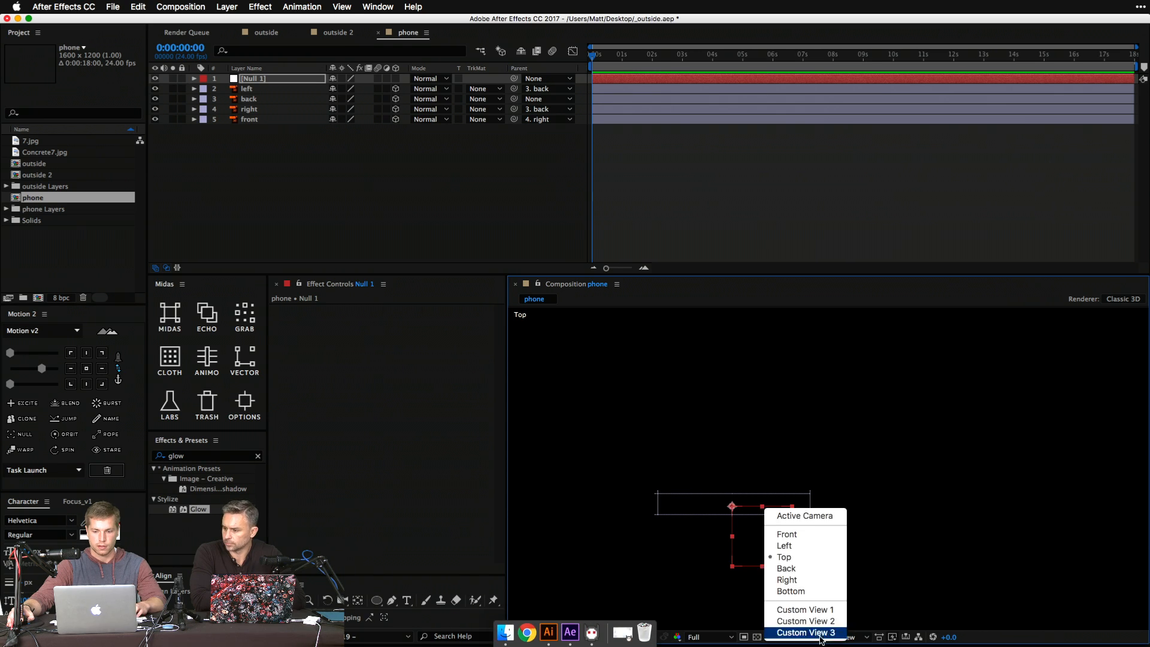
pyautogui.click(791, 516)
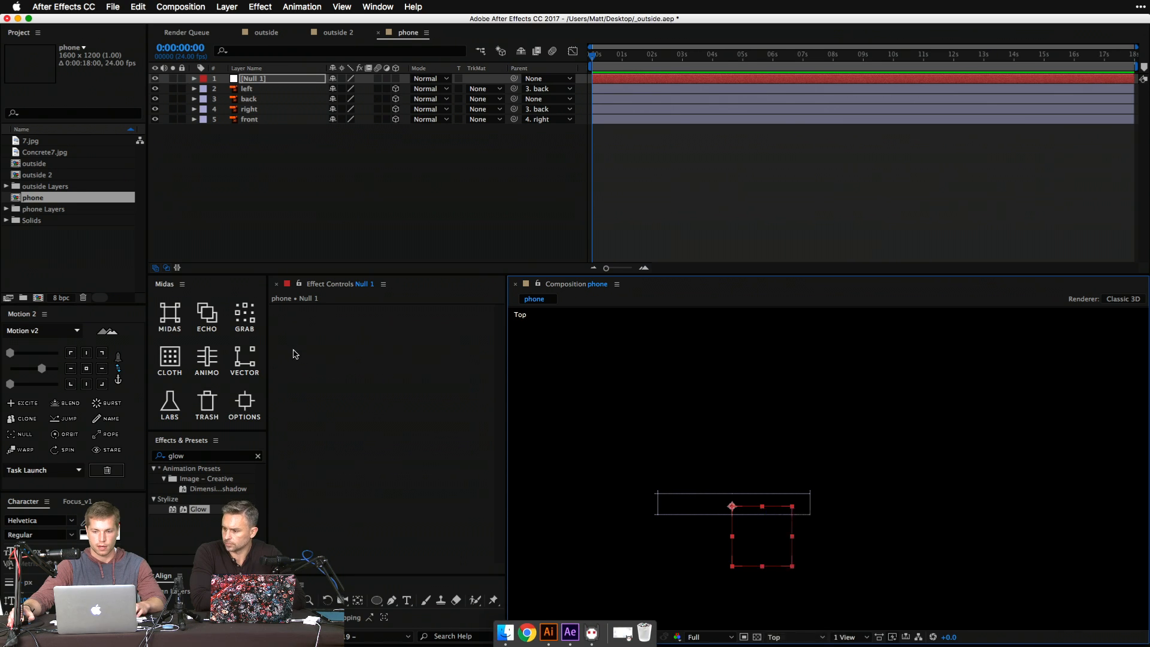
pyautogui.click(396, 156)
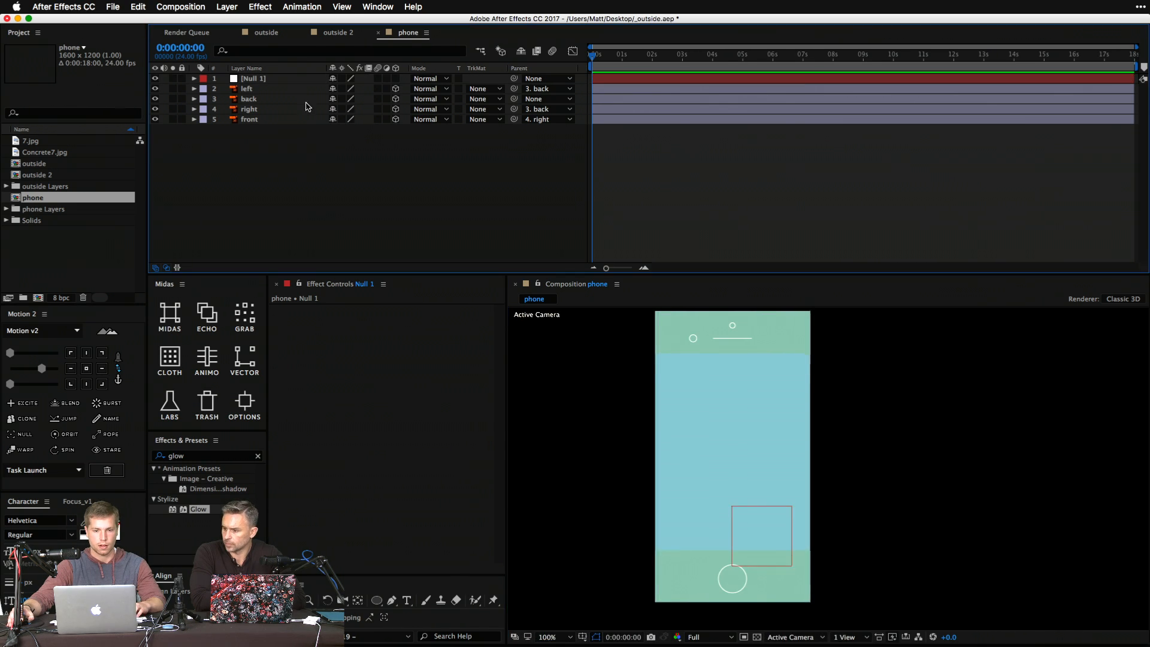
# Parent the back layer to the null and reveal the null's rotation property.
pyautogui.click(251, 99)
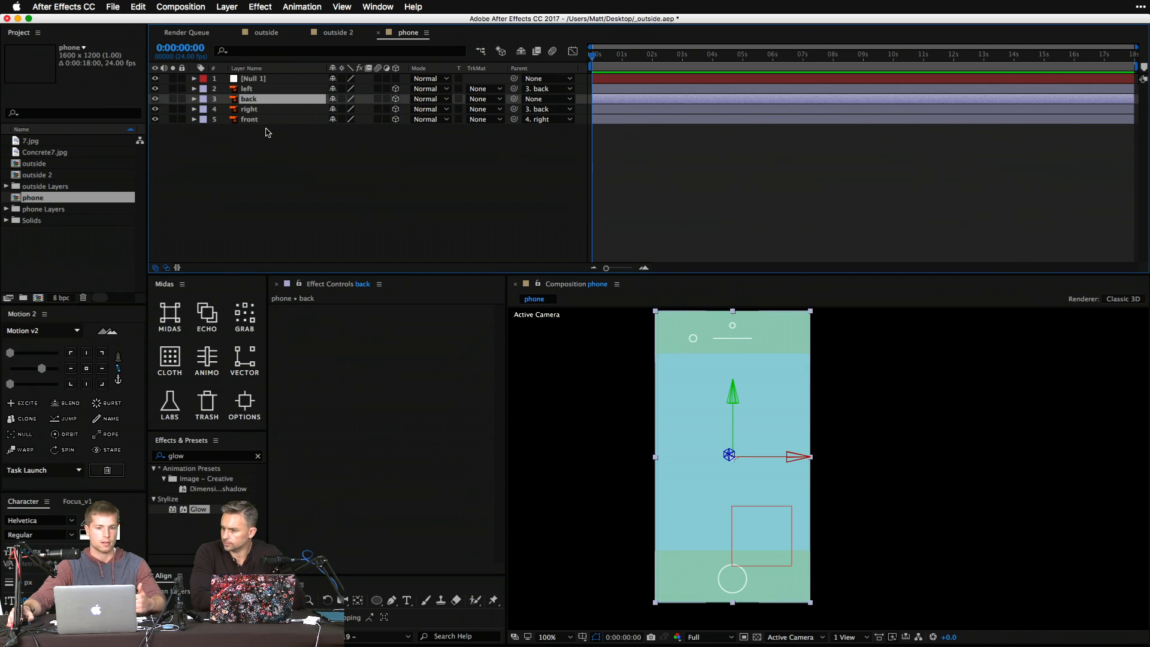
pyautogui.moveTo(514, 99); pyautogui.dragTo(279, 81)
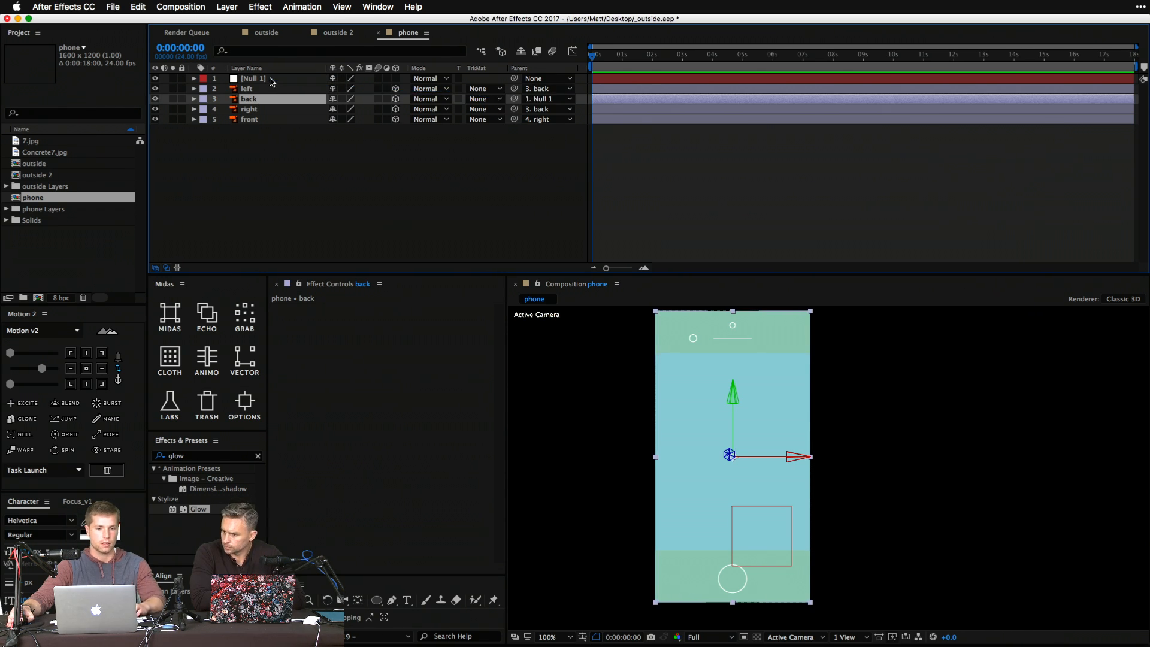
pyautogui.click(279, 81)
pyautogui.press('capslock')
pyautogui.press('r')
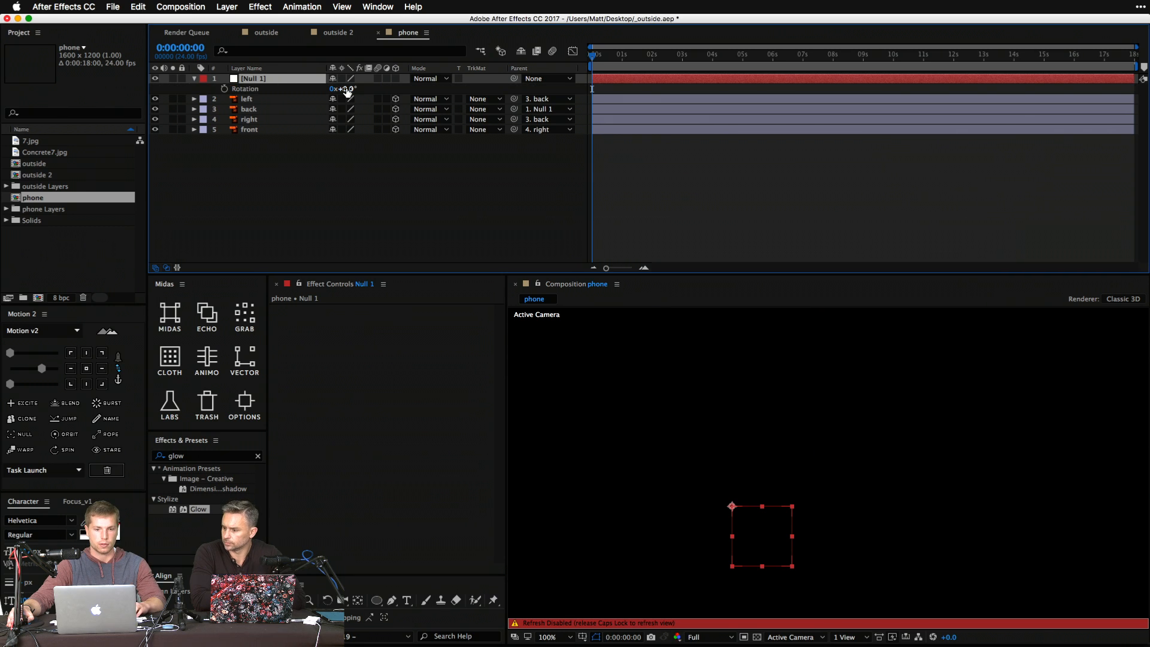
pyautogui.press('capslock')
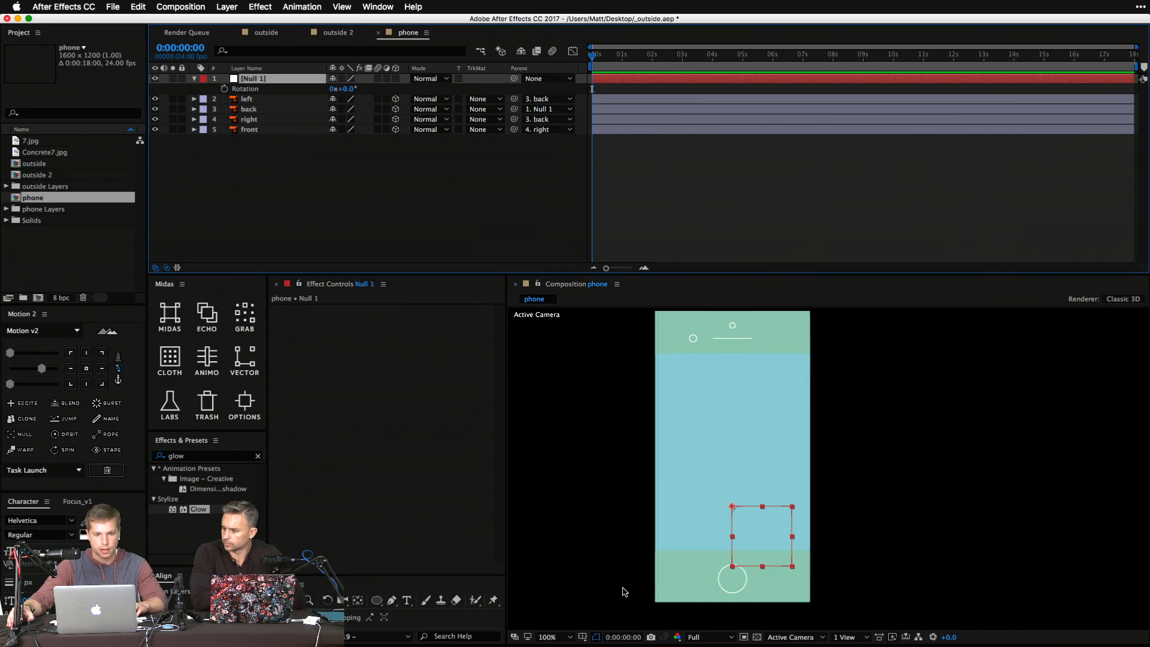
# Try rotating the null's Y orientation as a 3D layer, and undo back to before the back layer was parented to it.
pyautogui.click(396, 79)
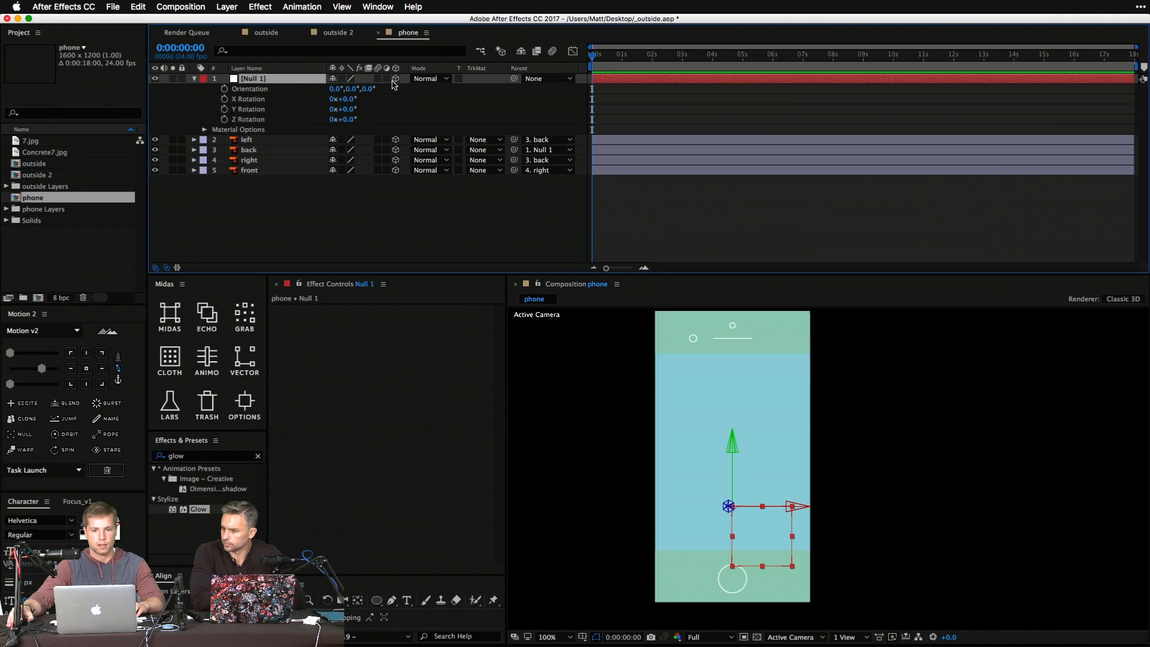
pyautogui.moveTo(352, 89); pyautogui.dragTo(551, 121)
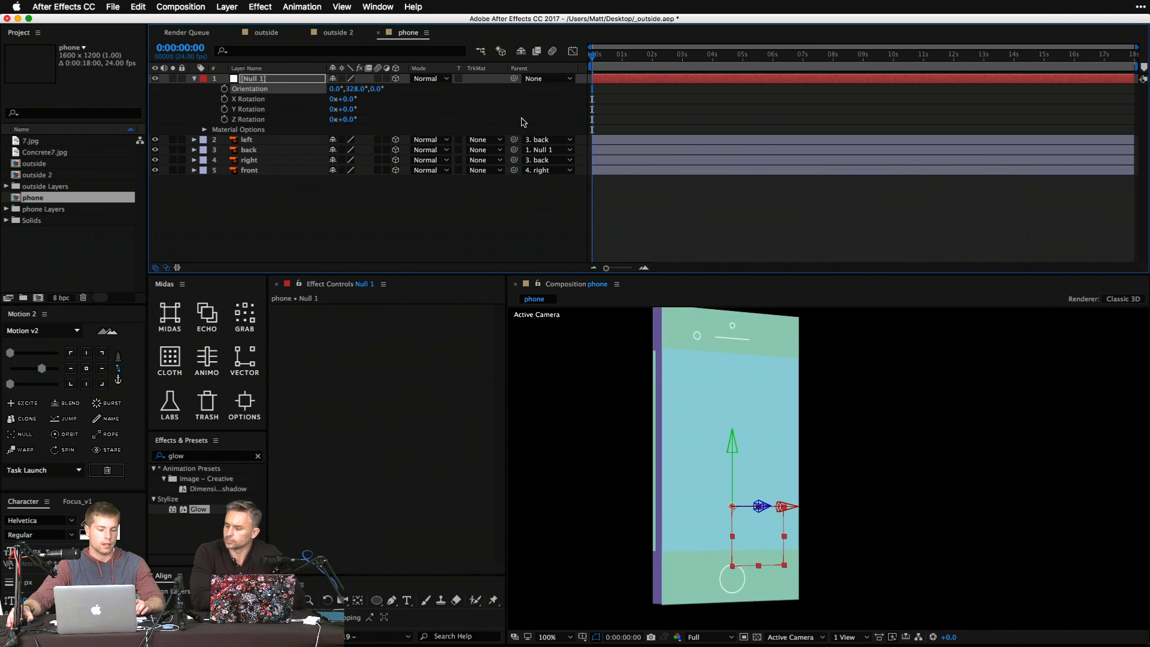
pyautogui.press('super+z')
pyautogui.press('super+z')
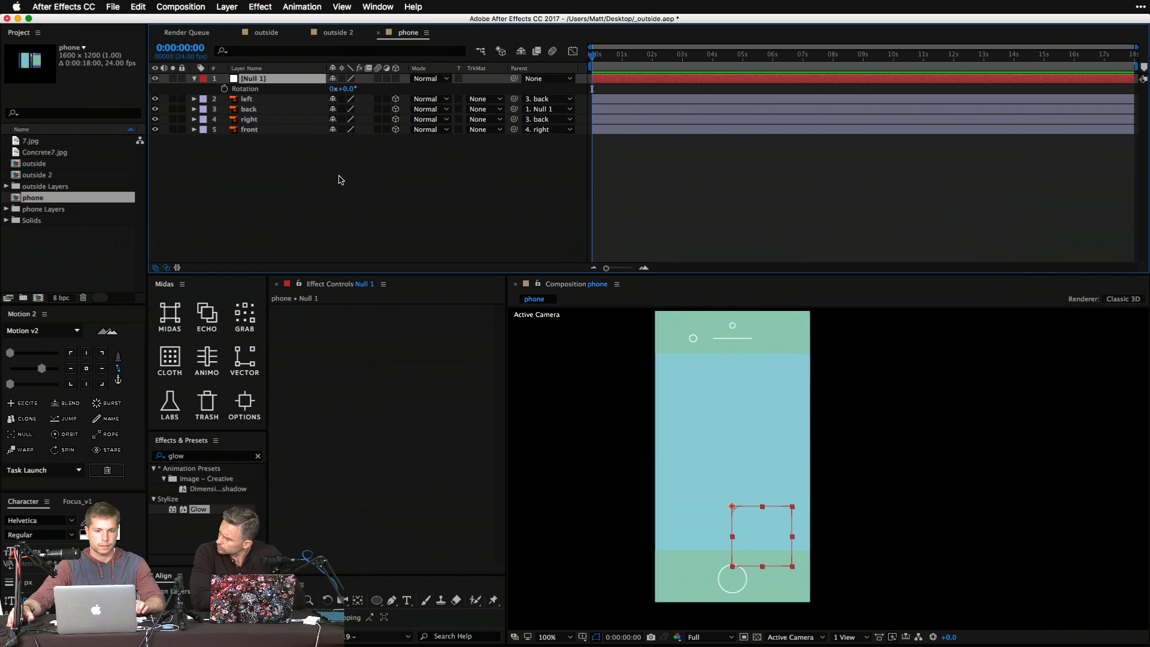
pyautogui.press('super+z')
# Reveal the back layer's rotation properties and turn its Y rotation to about 101°.
pyautogui.press('r')
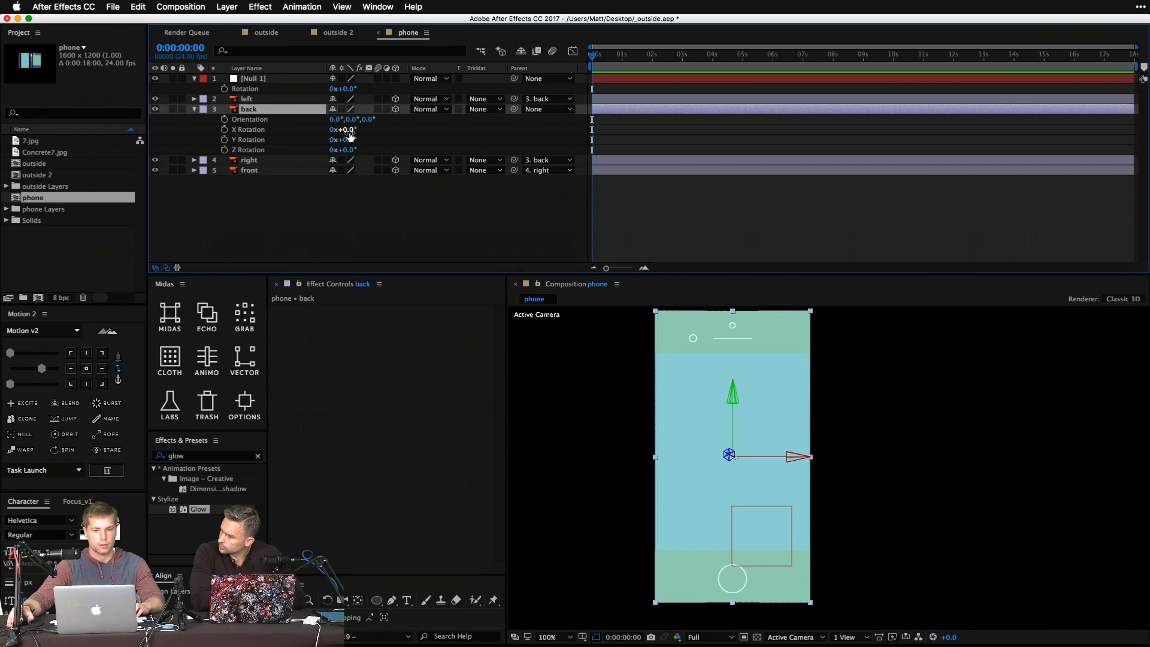
pyautogui.moveTo(347, 139); pyautogui.dragTo(418, 151)
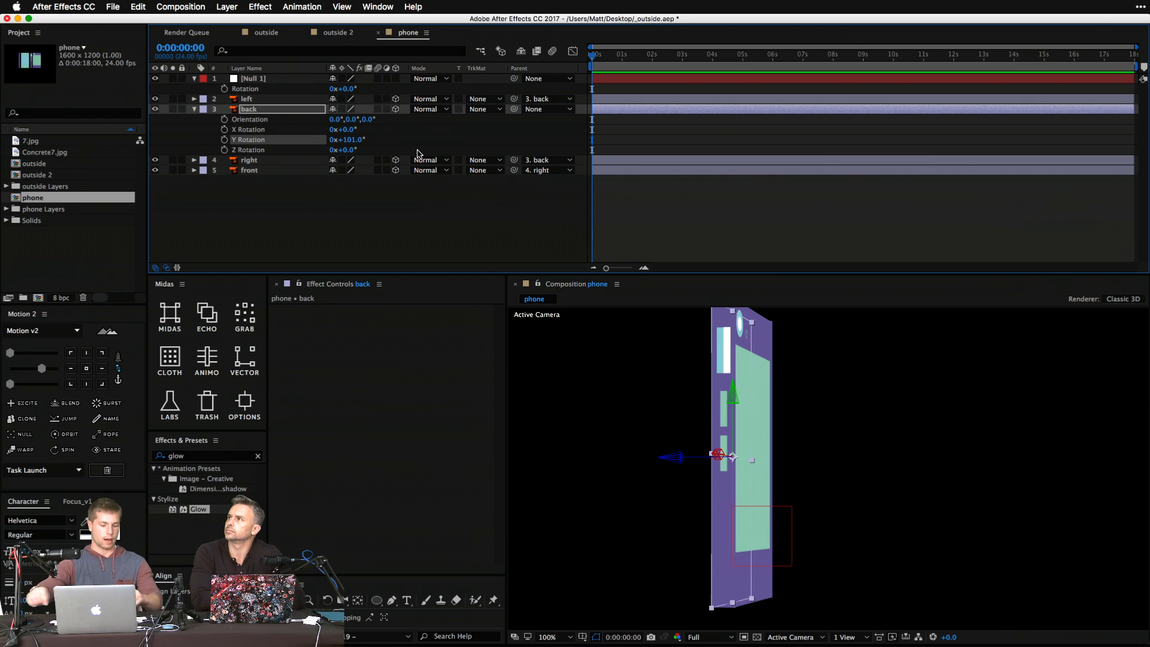
# Undo the back layer's Y rotation, and parent the back layer to the null as a 3D layer.
pyautogui.press('super+z')
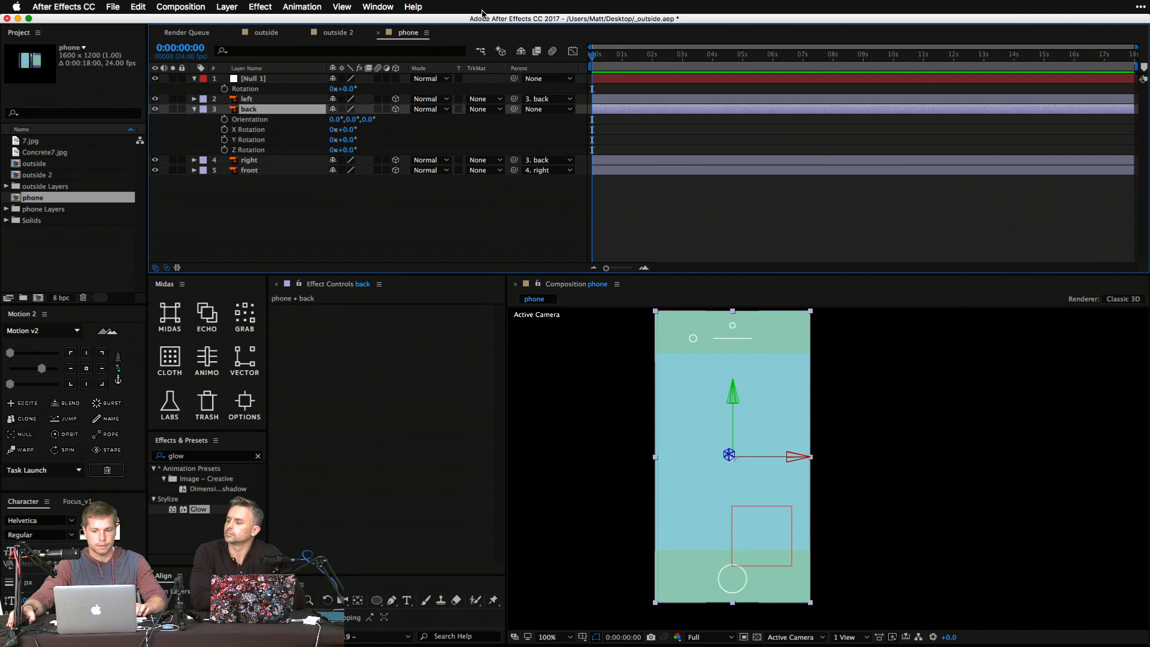
pyautogui.moveTo(397, 111); pyautogui.dragTo(264, 78)
pyautogui.click(396, 79)
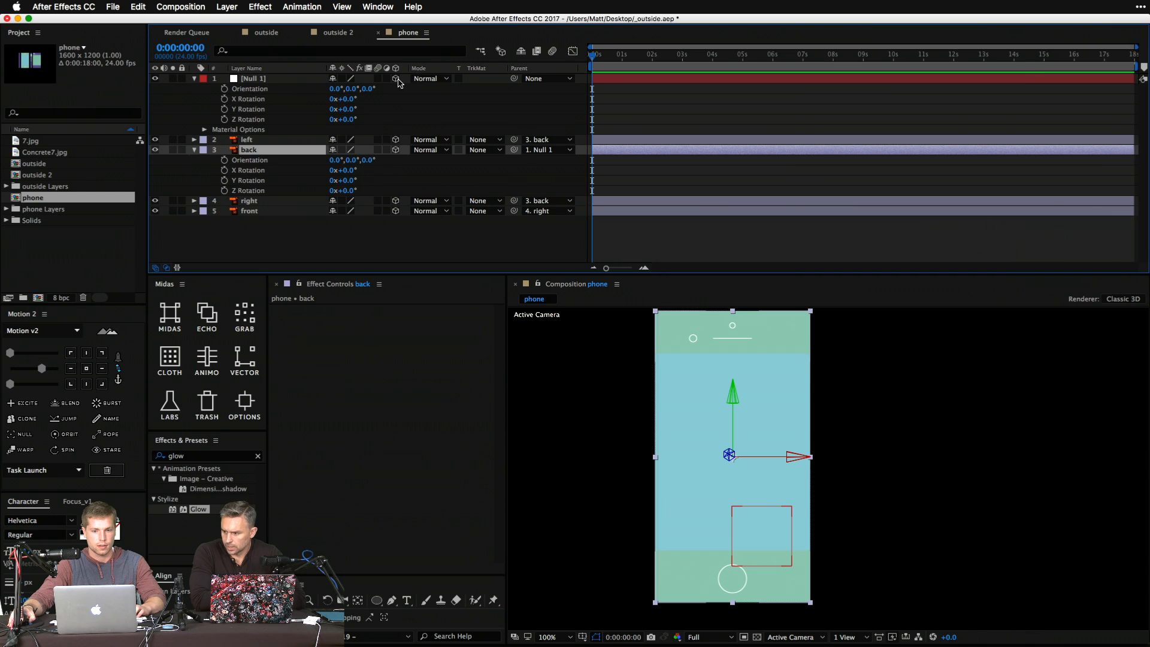
# Try turning the null's Y rotation, undo it, and collapse the properties of all layers with nothing selected.
pyautogui.moveTo(353, 109); pyautogui.dragTo(411, 108)
pyautogui.press('super+z')
pyautogui.press('super+a')
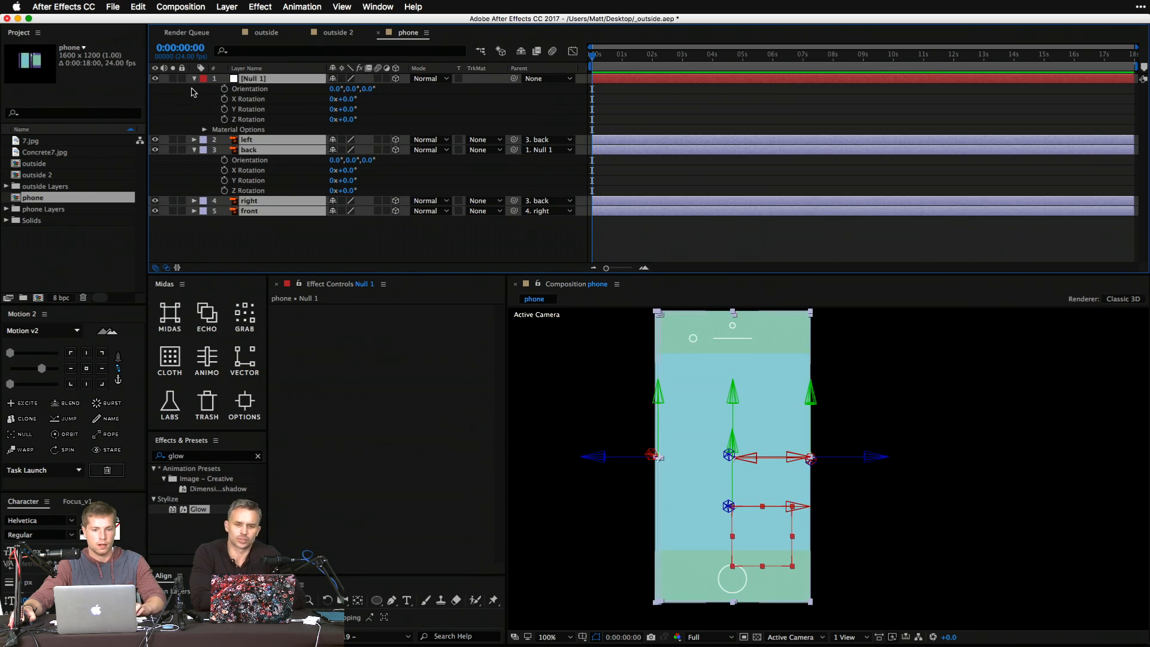
pyautogui.click(193, 79)
pyautogui.click(375, 200)
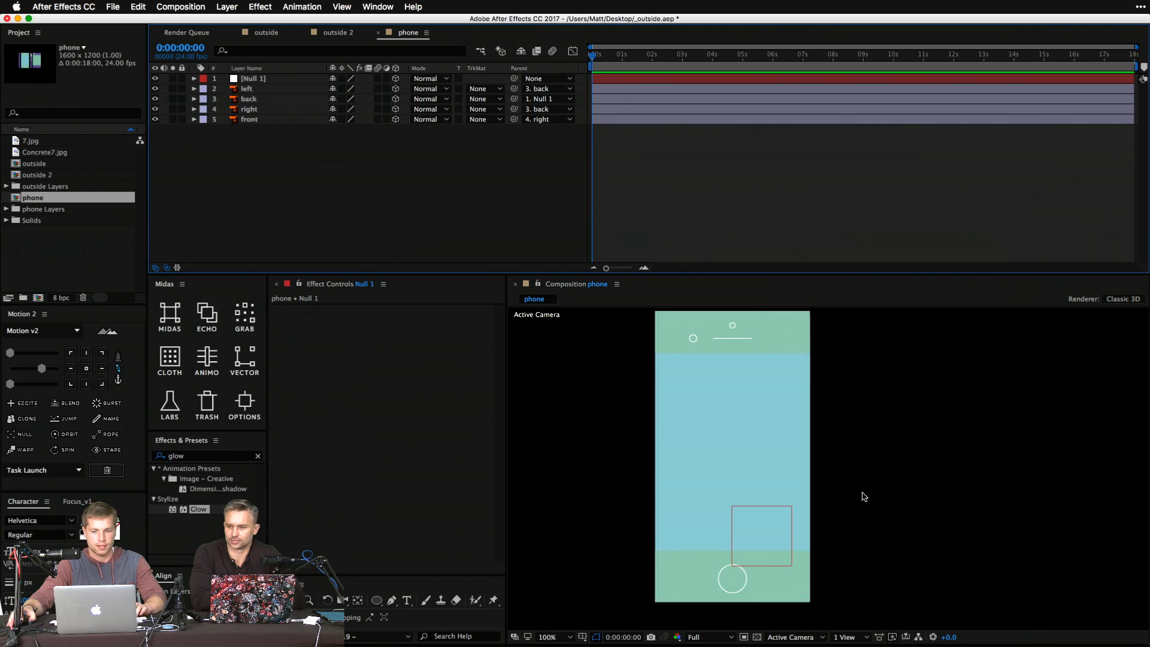
# Keyframe the null's Y rotation from −202° at 0:00:01:03 to 0° at about 0:00:01:22.
pyautogui.scroll(-2, 864, 497)
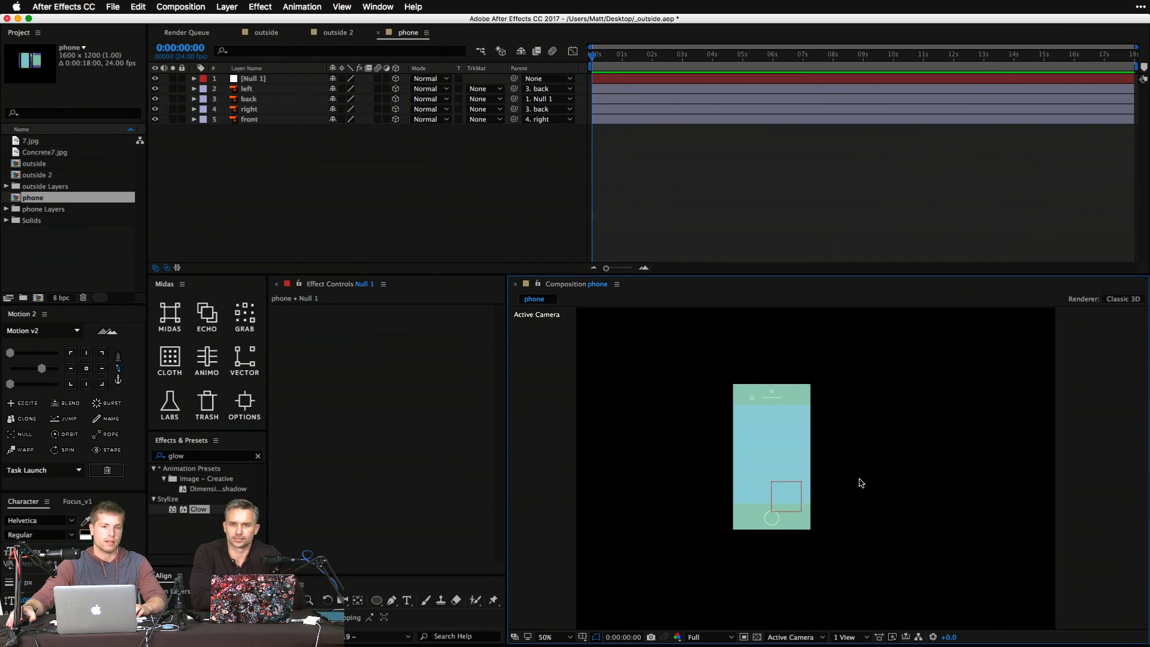
pyautogui.click(786, 509)
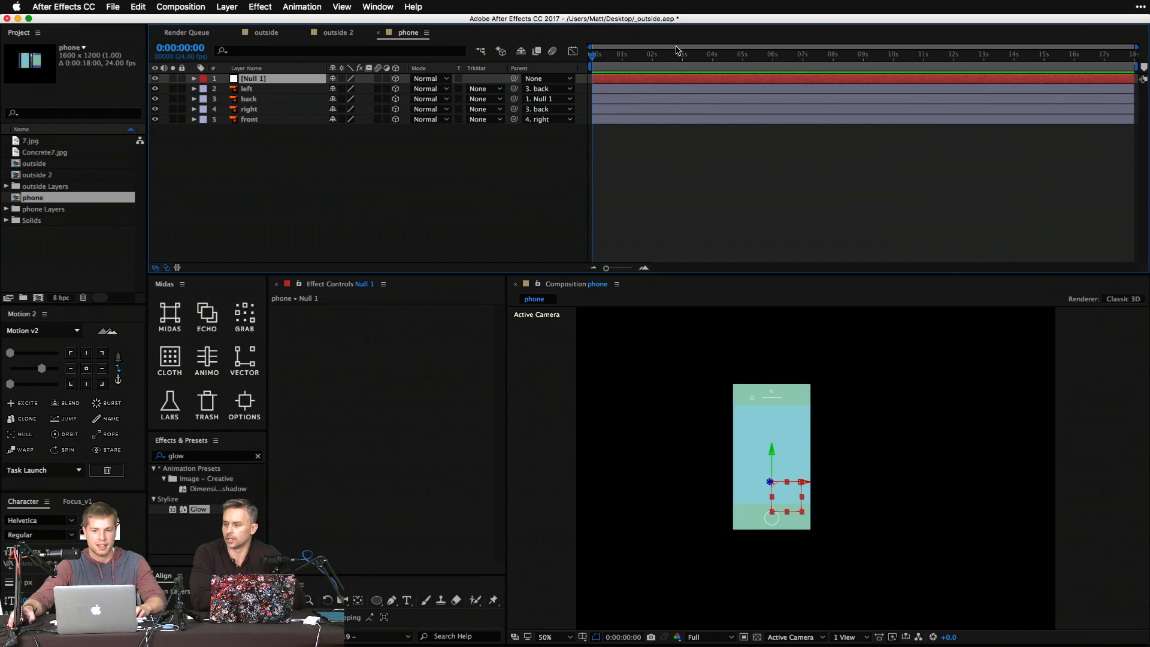
pyautogui.moveTo(701, 55); pyautogui.dragTo(723, 55)
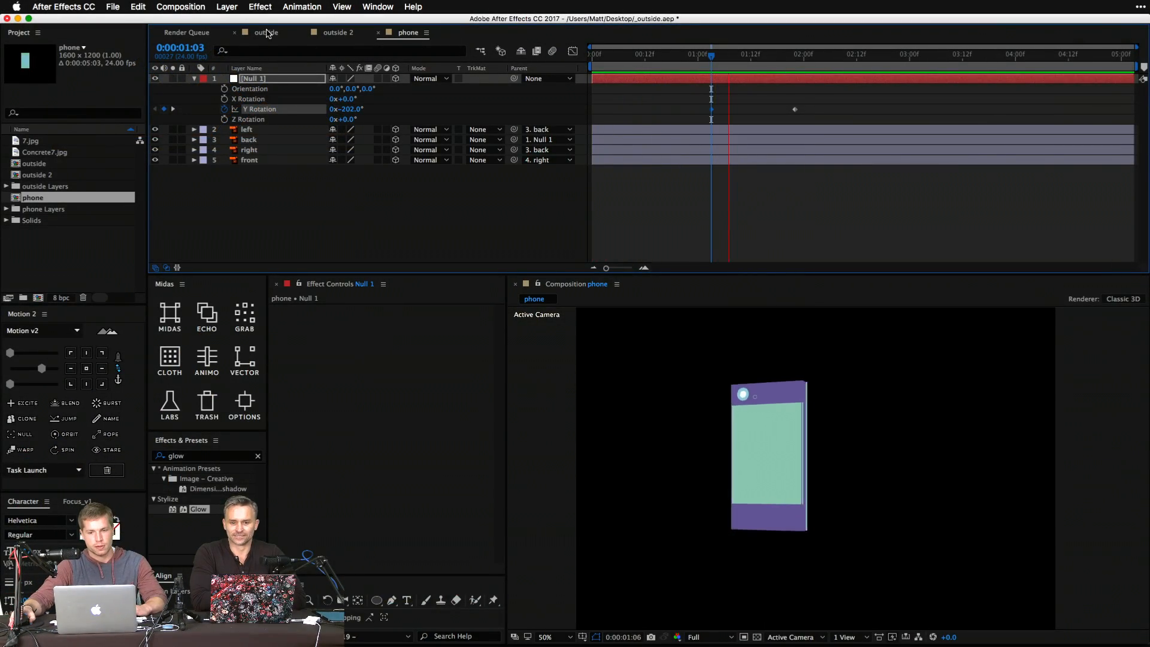
# Delay the null's ending Y rotation keyframe to about 0:00:02:05, and move the null with the phone to the middle of the composition.
pyautogui.press('space')
pyautogui.moveTo(835, 120); pyautogui.dragTo(656, 94)
pyautogui.click(436, 240)
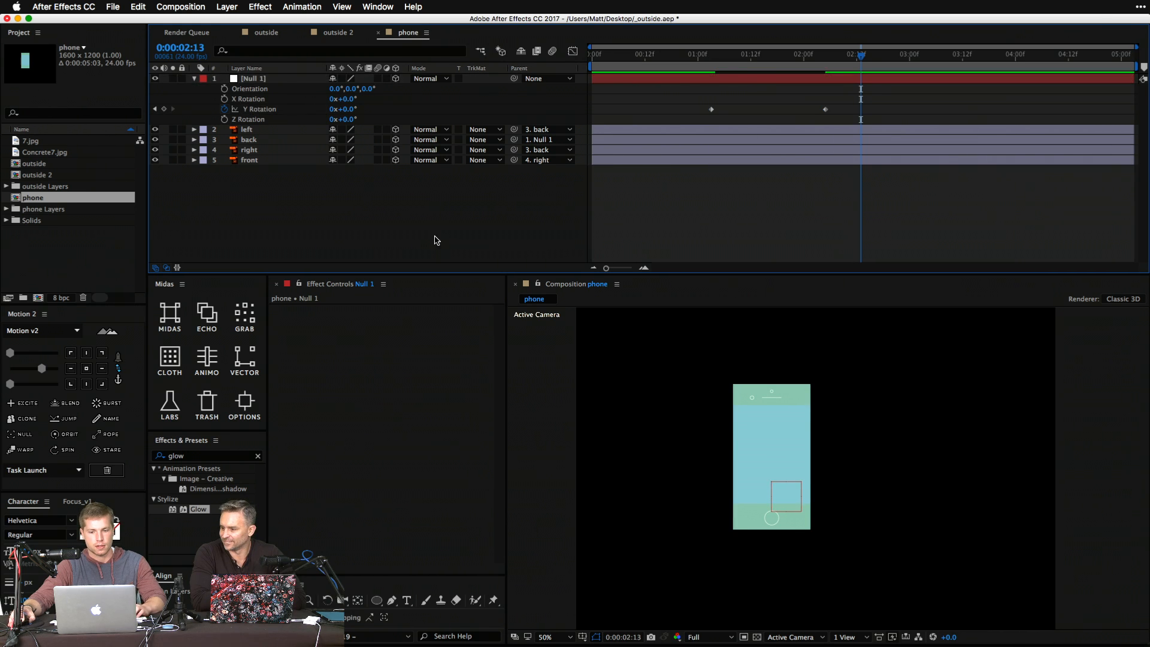
pyautogui.moveTo(792, 510); pyautogui.dragTo(836, 501)
pyautogui.rightClick(392, 219)
pyautogui.moveTo(461, 226)
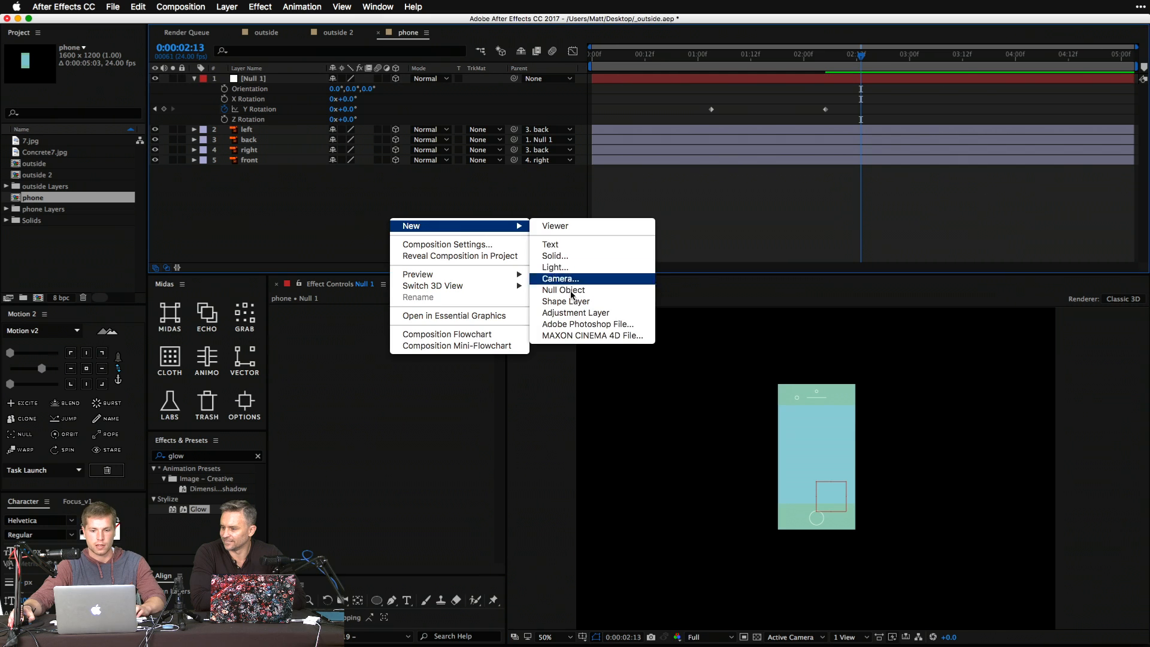
pyautogui.click(564, 279)
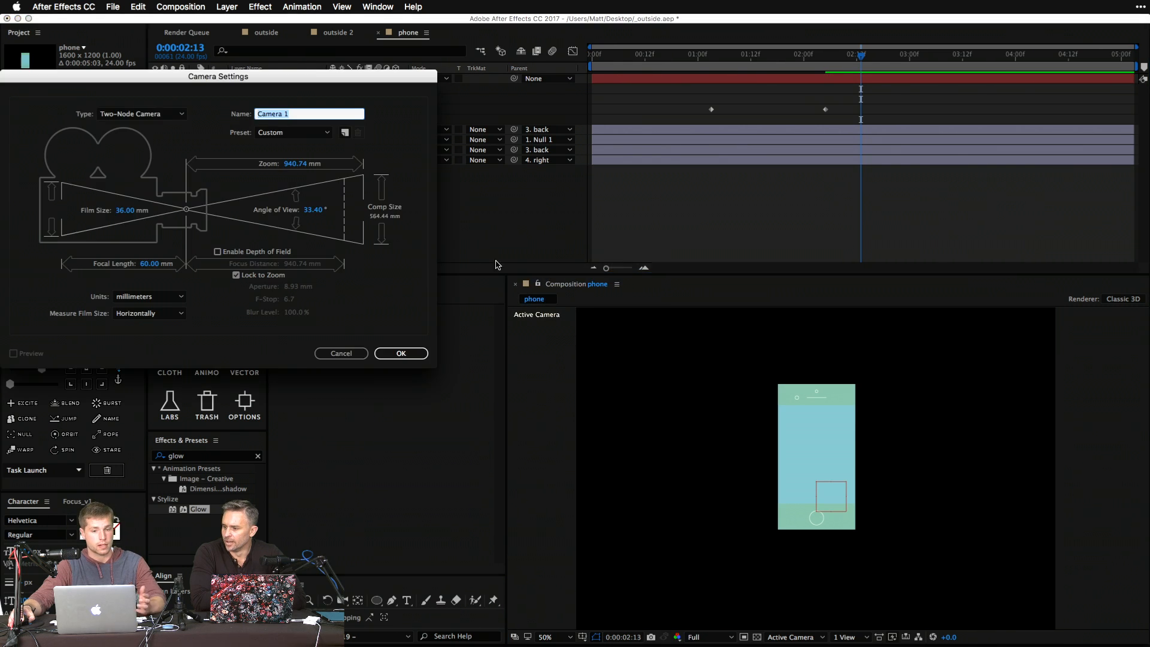
pyautogui.click(144, 206)
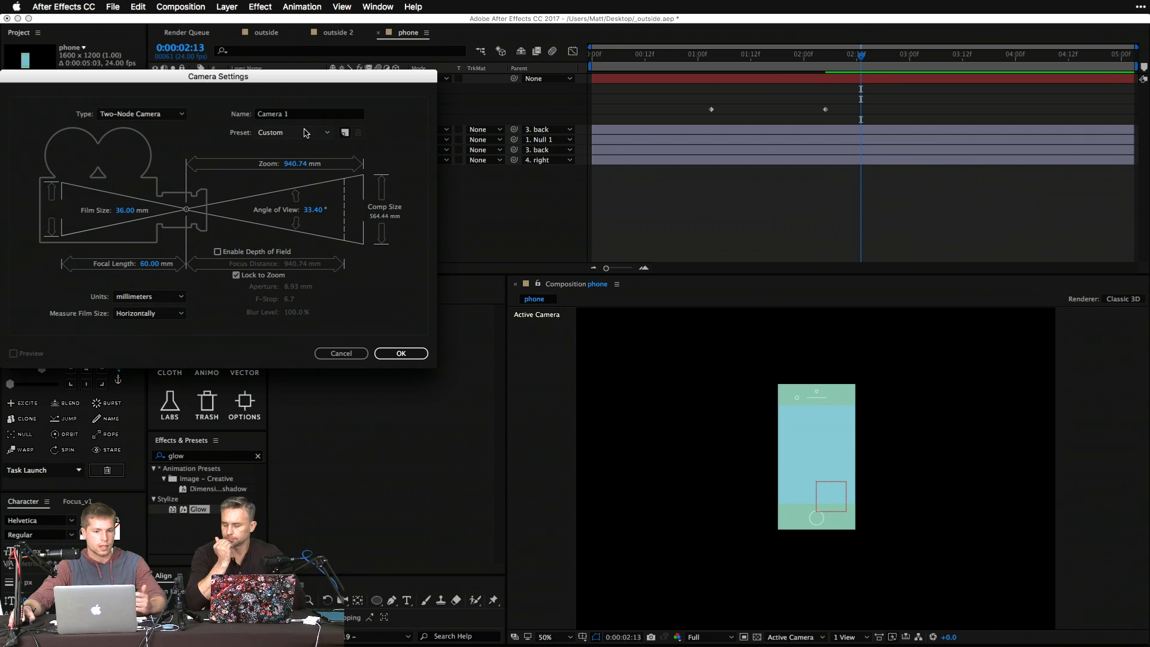
pyautogui.click(401, 353)
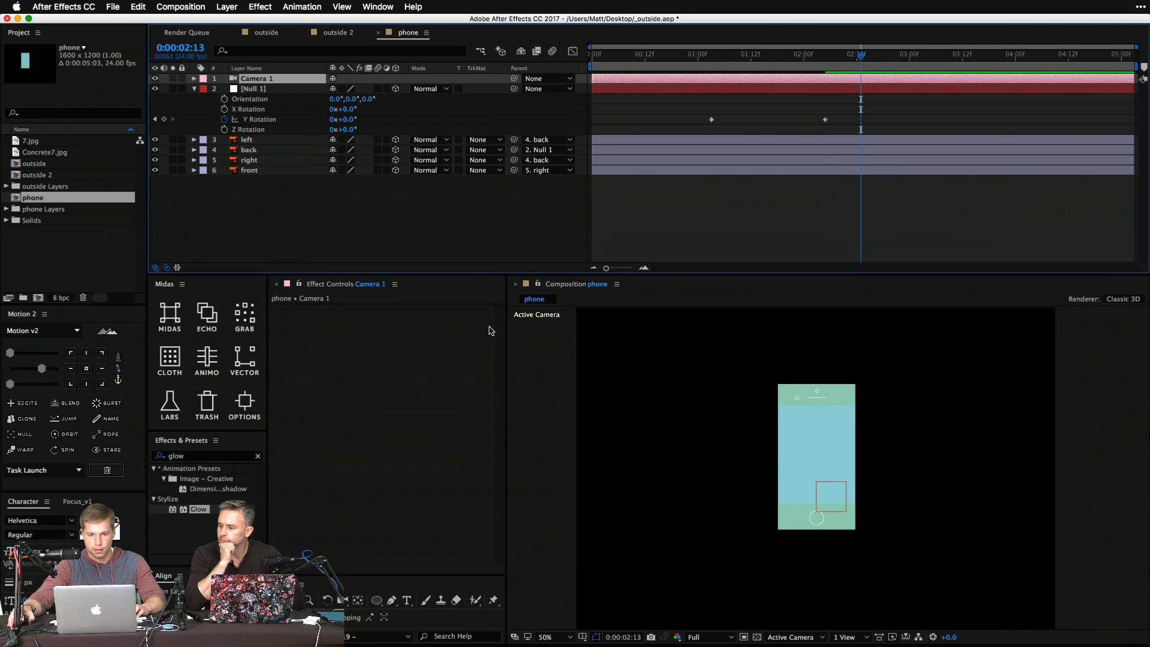
pyautogui.click(376, 195)
pyautogui.click(267, 78)
pyautogui.press('Delete')
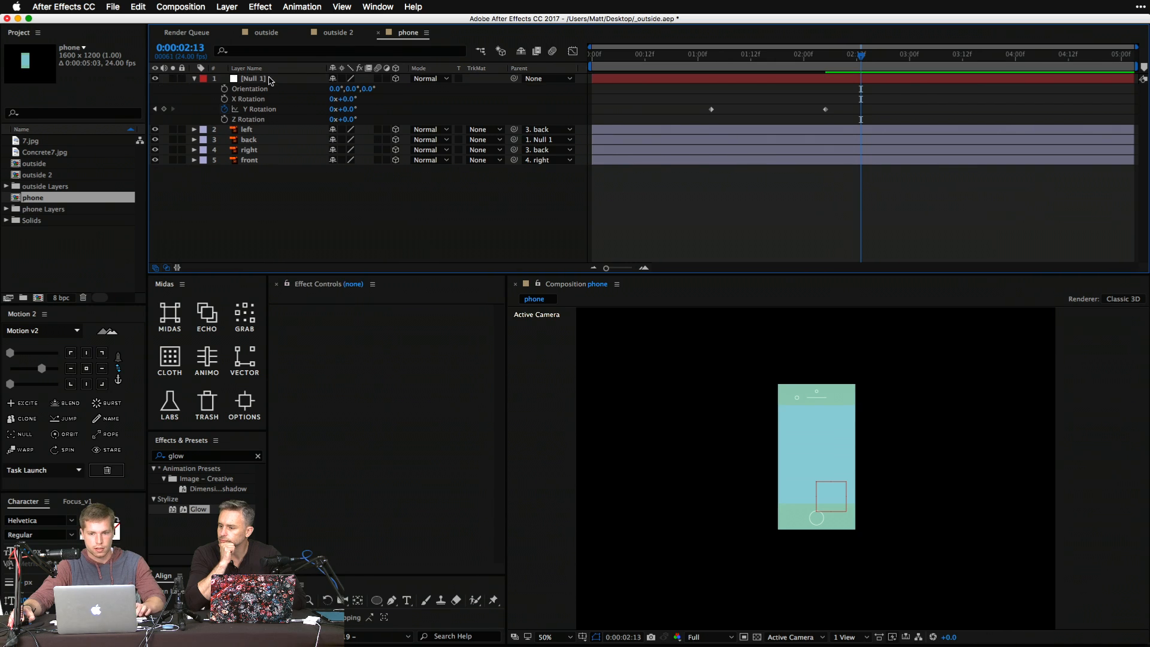
# Create a new two-node camera with the 28mm preset.
pyautogui.rightClick(379, 181)
pyautogui.moveTo(509, 189)
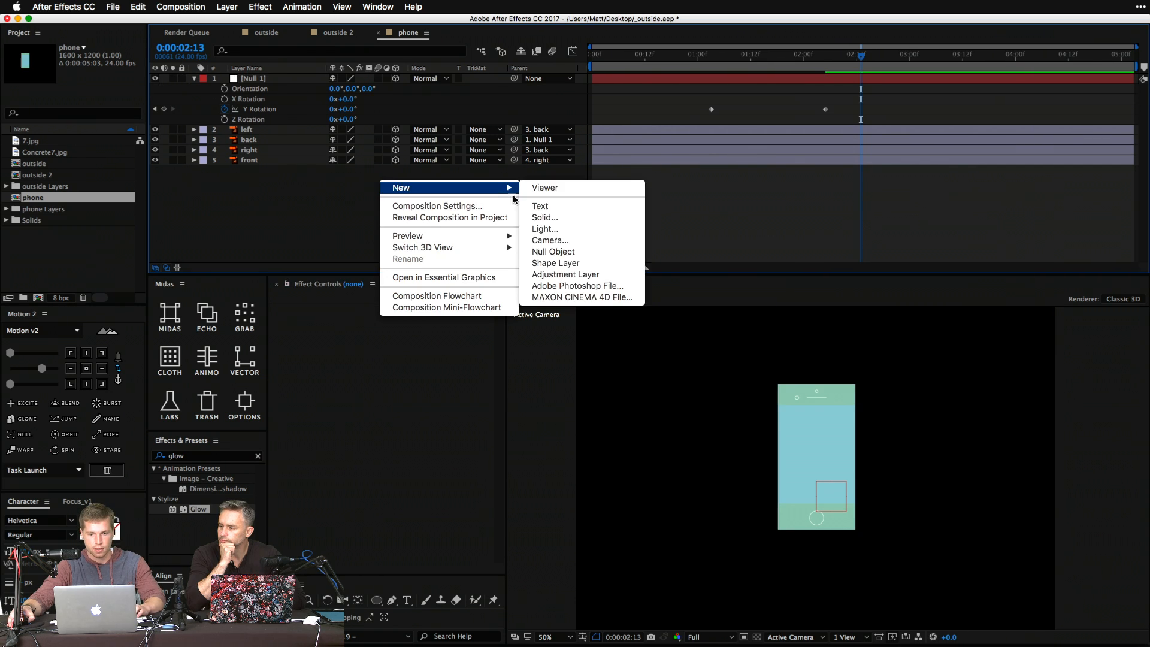
pyautogui.click(571, 242)
pyautogui.click(299, 133)
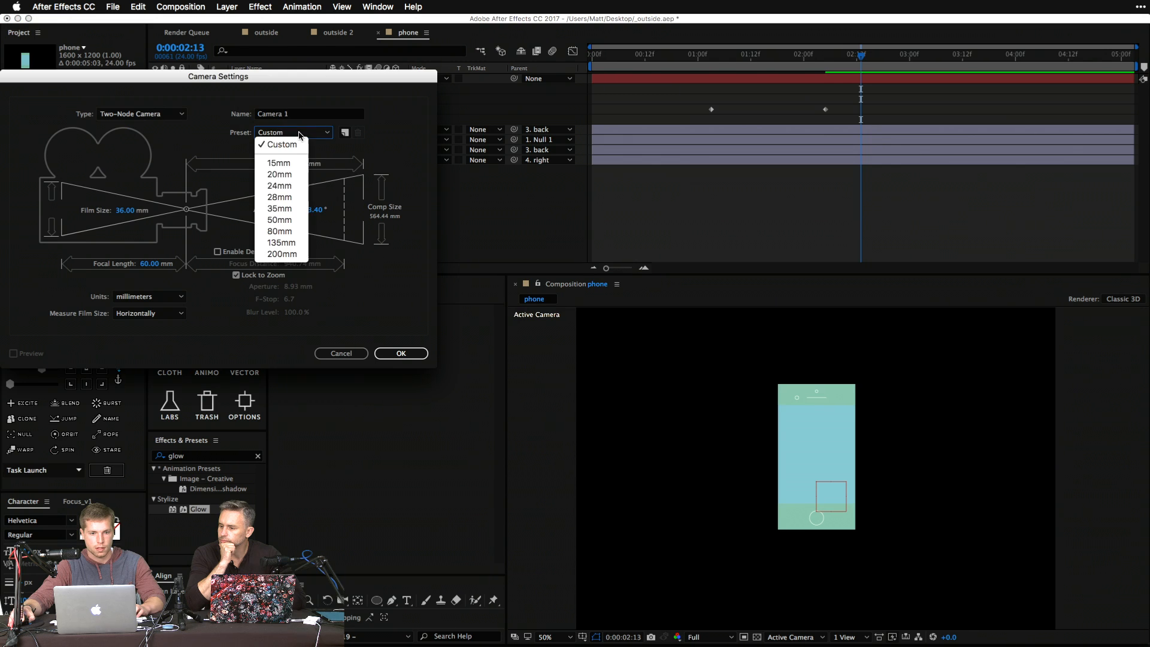
pyautogui.click(299, 215)
pyautogui.click(402, 353)
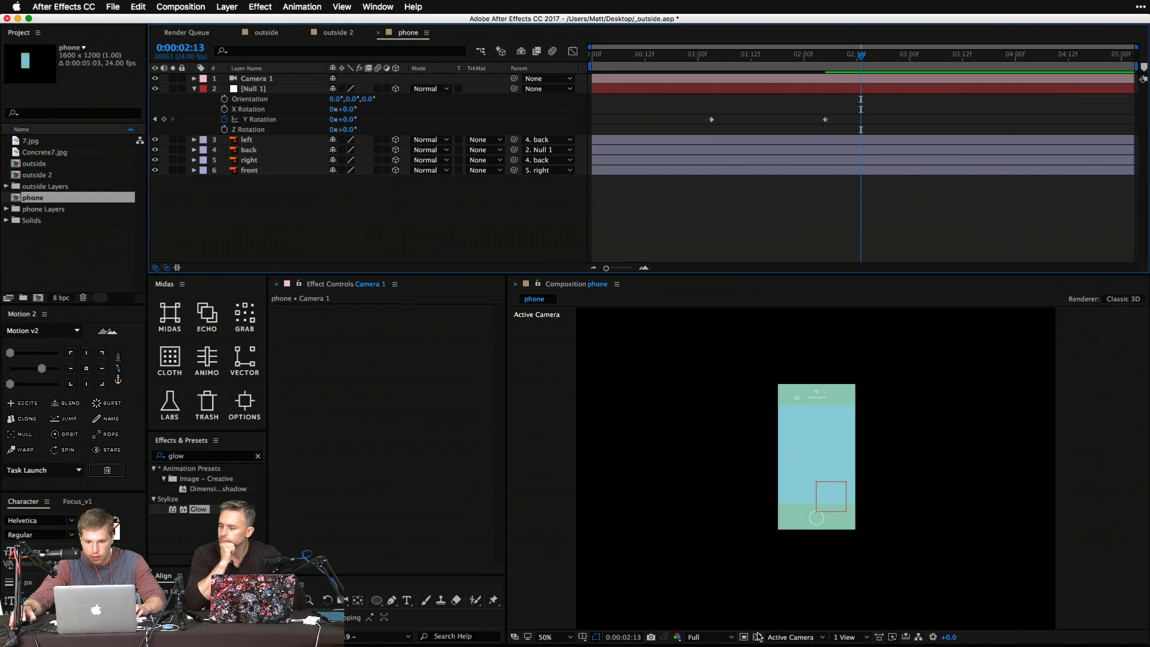
pyautogui.click(831, 640)
pyautogui.click(806, 637)
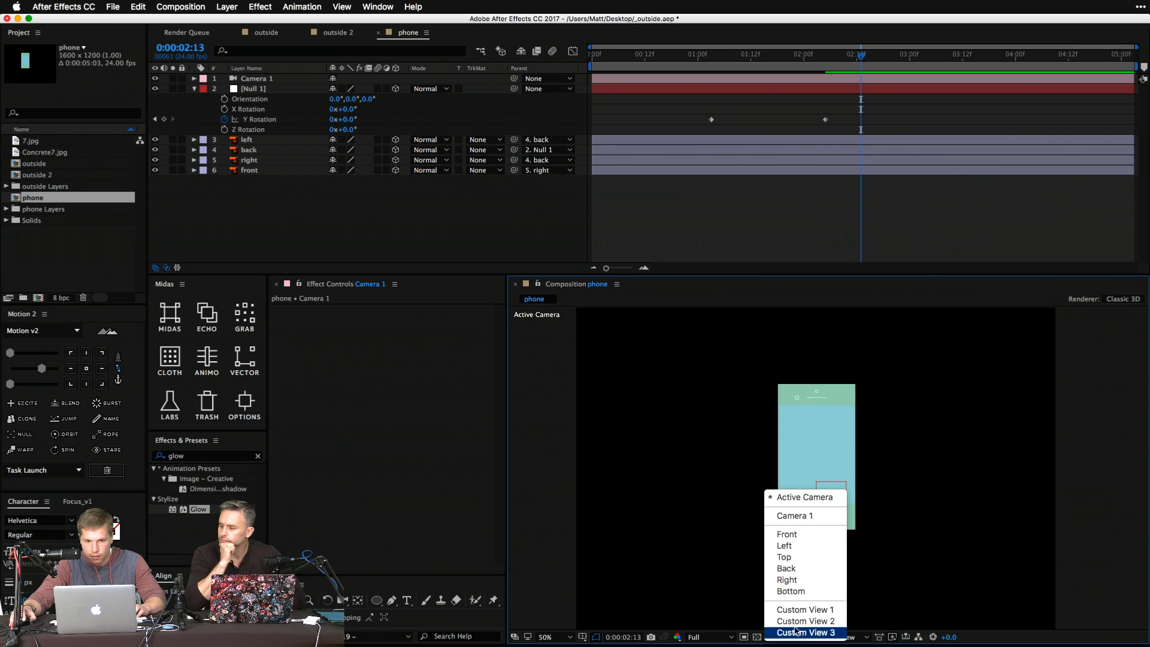
pyautogui.press('Escape')
# Reveal the camera's position, try changing its Y value and undo it, and move the camera closer to Z −934.4.
pyautogui.click(248, 78)
pyautogui.press('p')
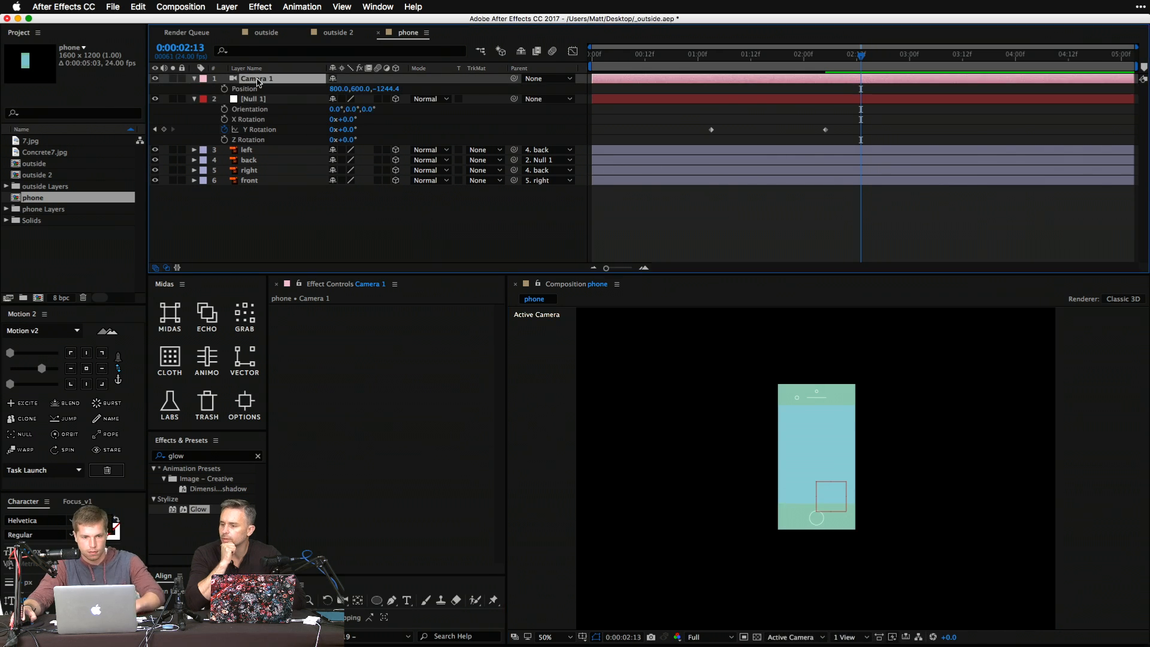
pyautogui.moveTo(360, 89); pyautogui.dragTo(103, 107)
pyautogui.press('super+z')
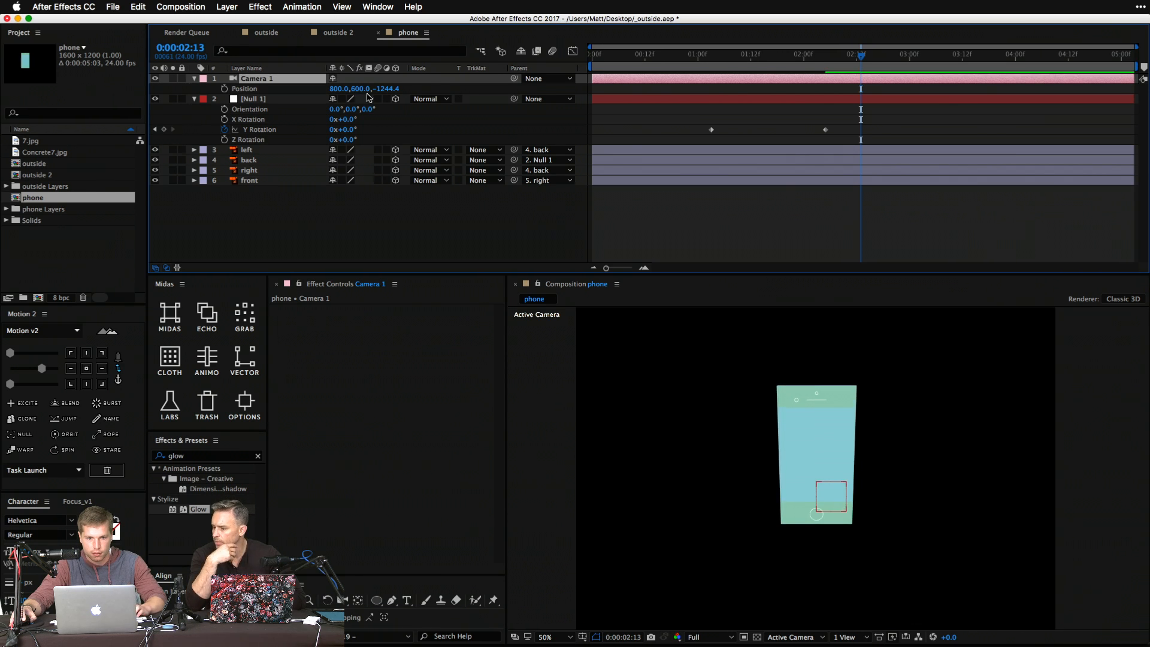
pyautogui.moveTo(391, 89); pyautogui.dragTo(569, 100)
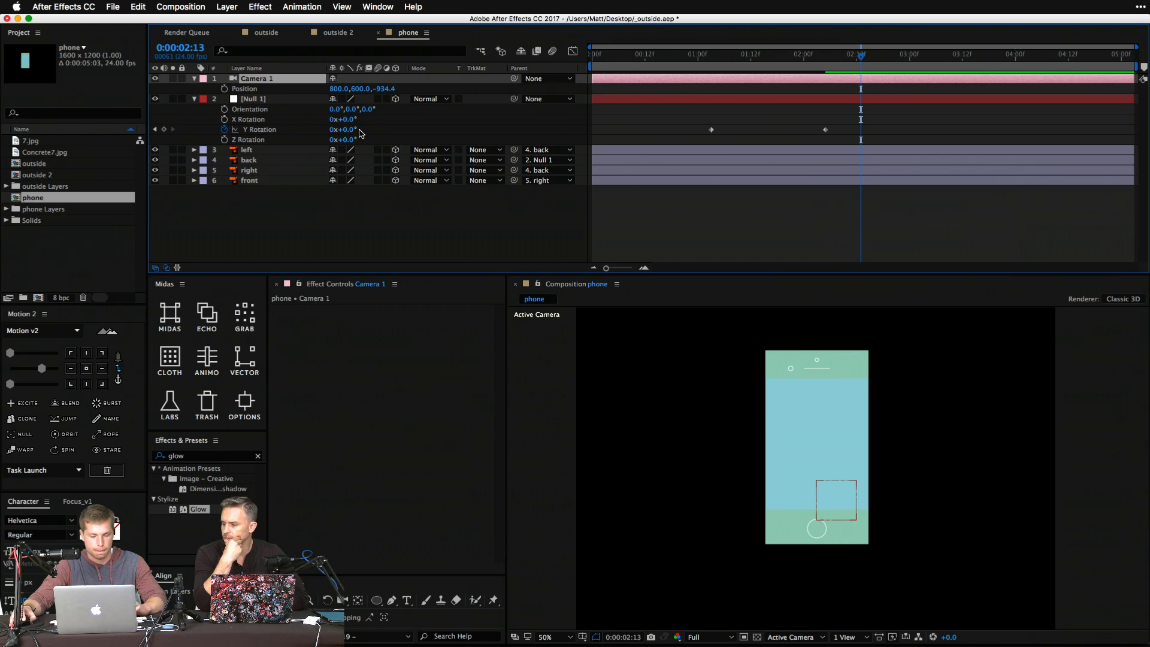
# Preview the phone's rotation through the camera, and check the camera's settings without changing them.
pyautogui.press('space')
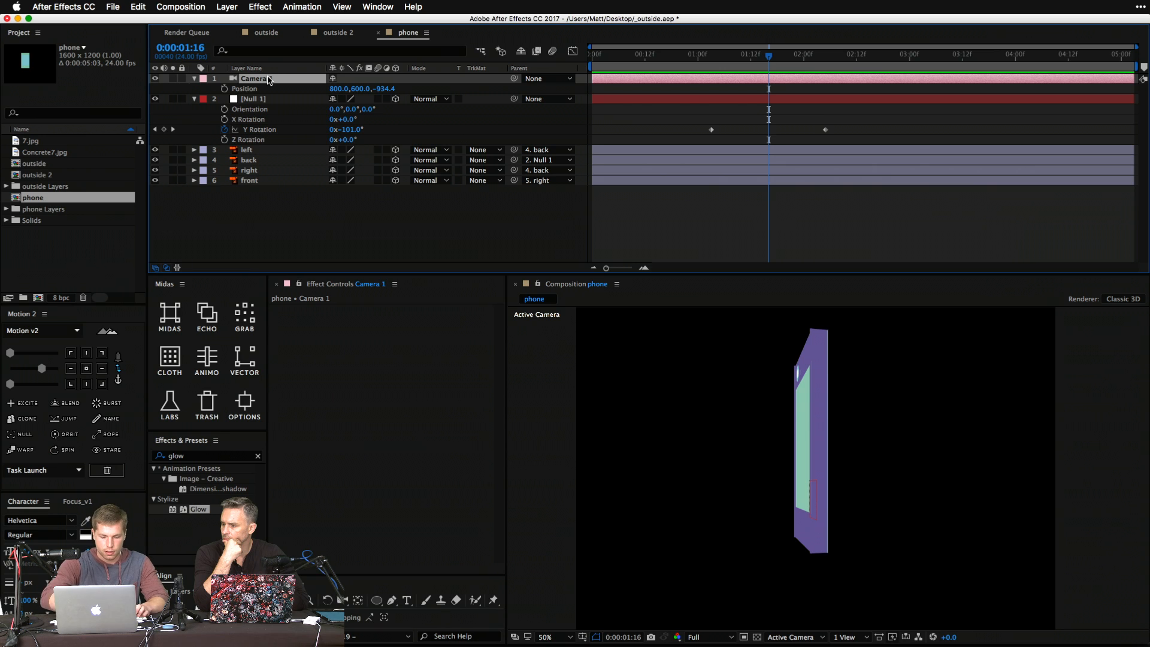
pyautogui.doubleClick(267, 79)
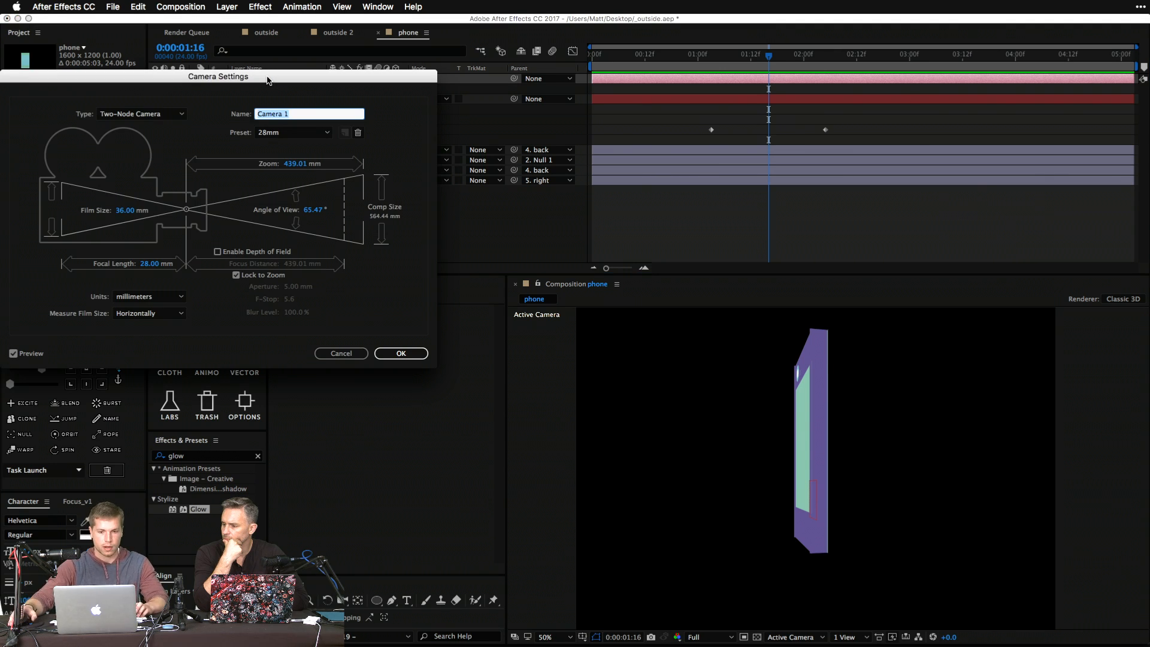
pyautogui.click(343, 353)
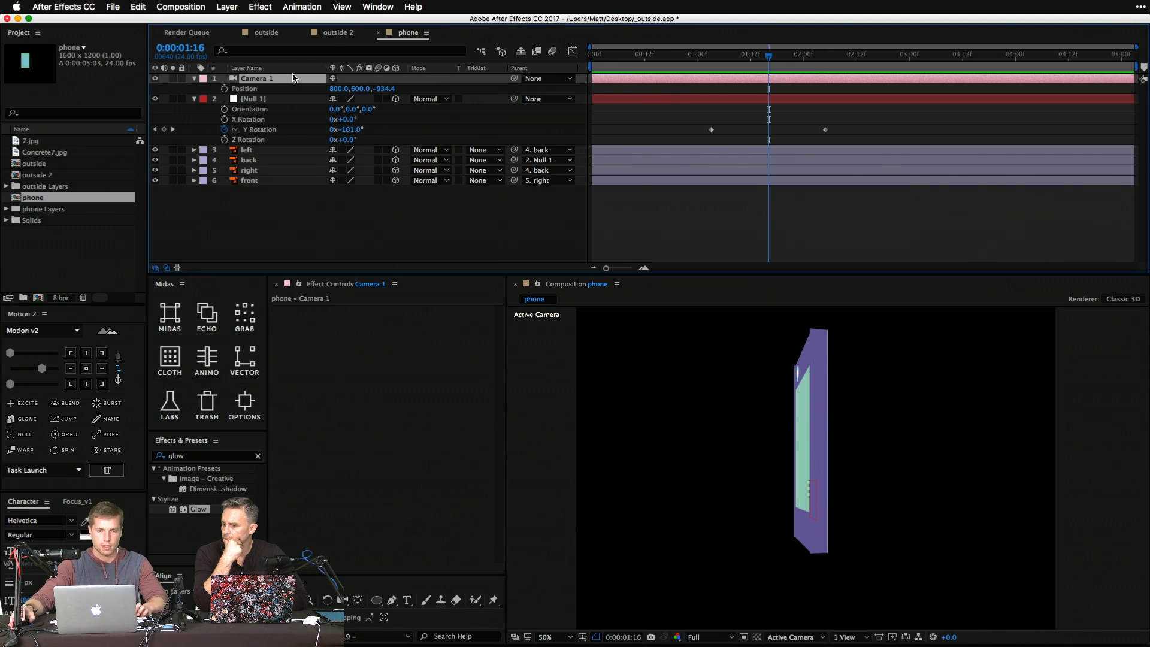
# Set the camera's zoom to 453 mm, adjust it to about 471 mm with a 24.2 mm film size, and scrub through the phone's rotation.
pyautogui.doubleClick(293, 78)
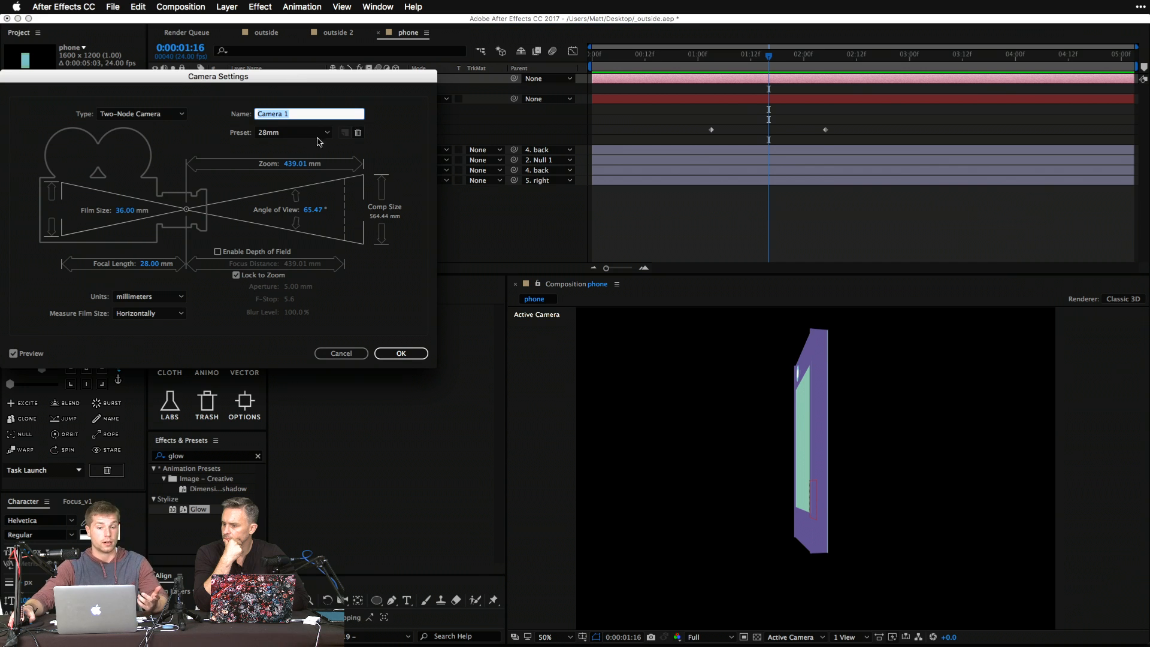
pyautogui.click(358, 133)
pyautogui.press('Escape')
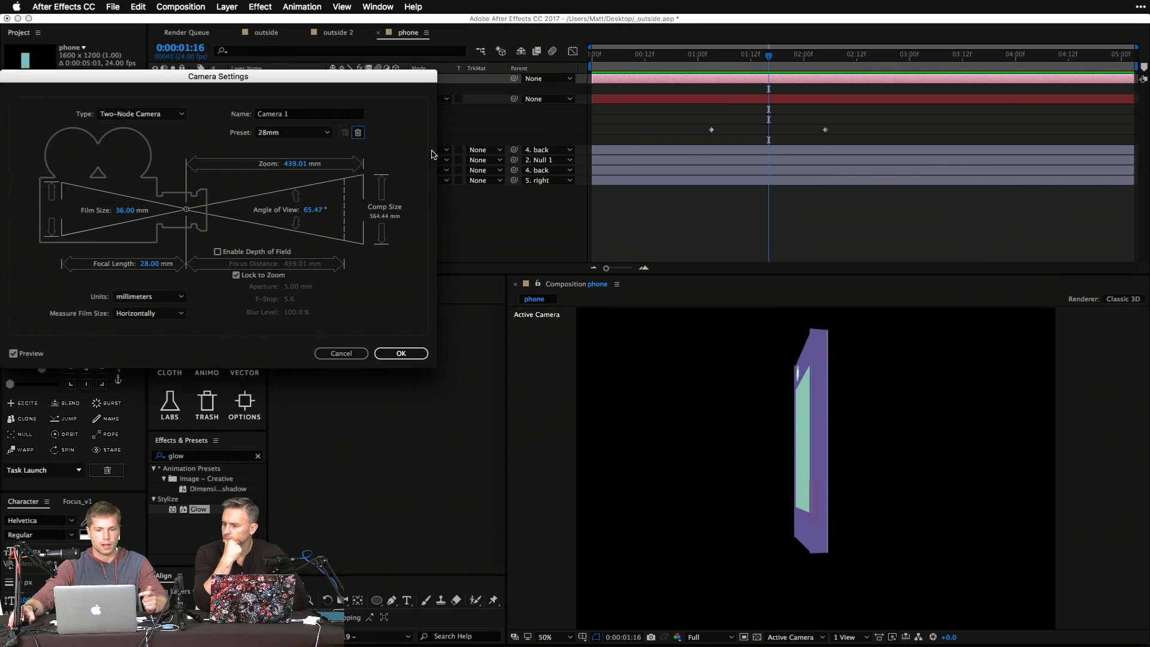
pyautogui.click(295, 164)
pyautogui.write('453')
pyautogui.press('Return')
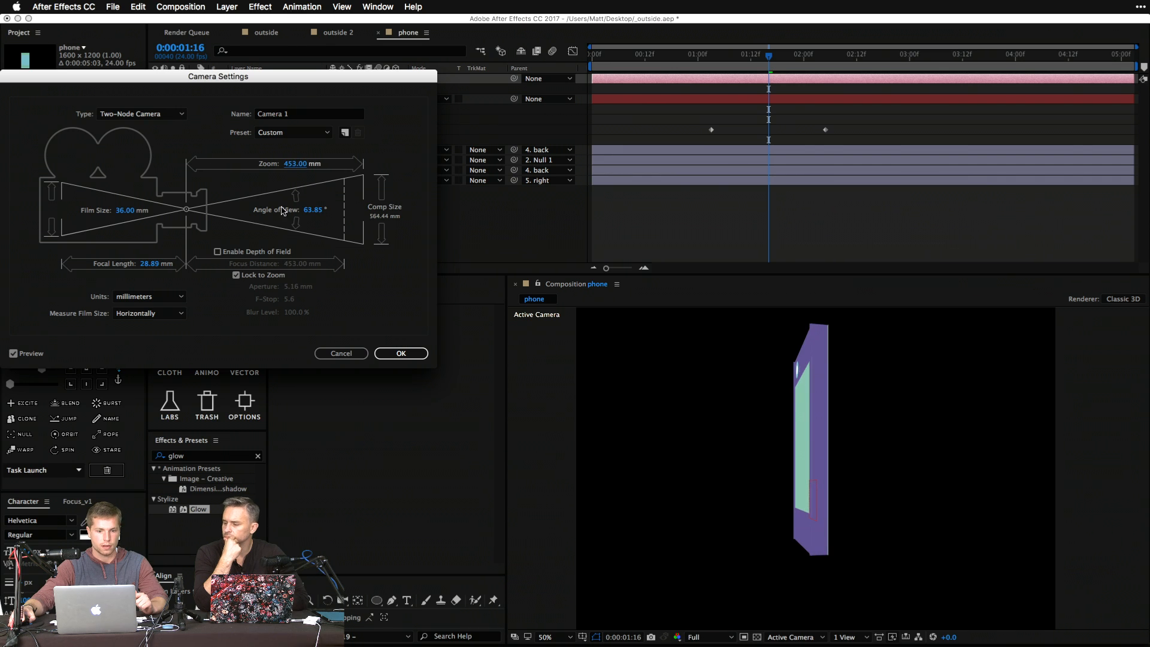
pyautogui.moveTo(131, 208)
pyautogui.mouseDown()
pyautogui.moveTo(112, 223)
pyautogui.moveTo(144, 222)
pyautogui.mouseUp()
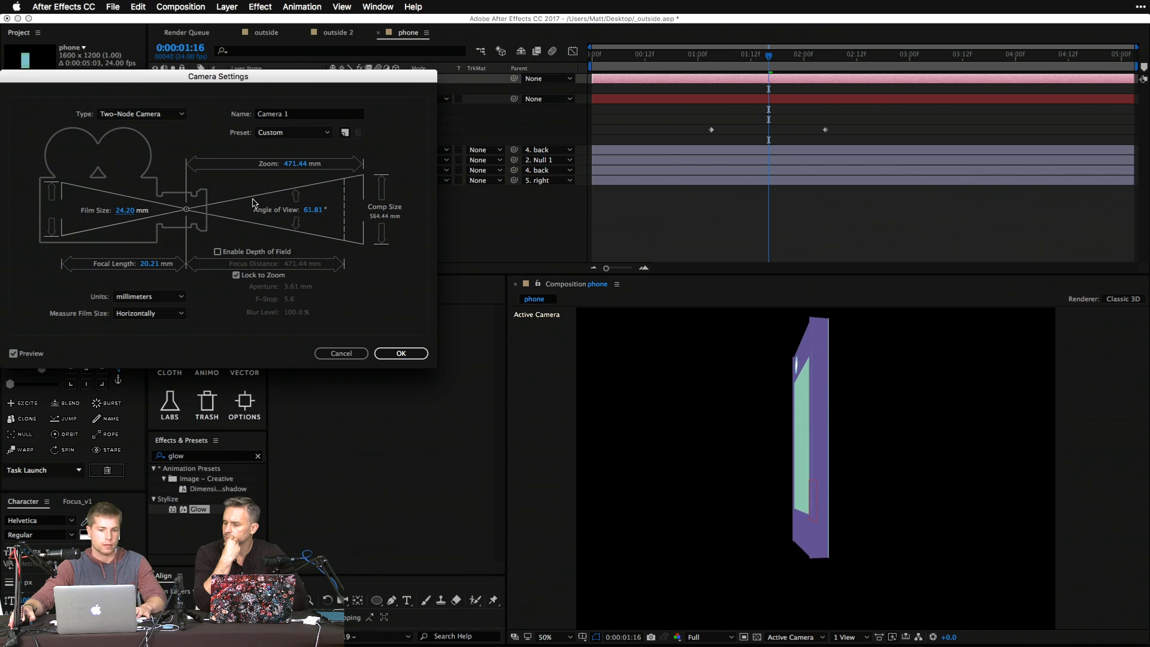
pyautogui.click(404, 352)
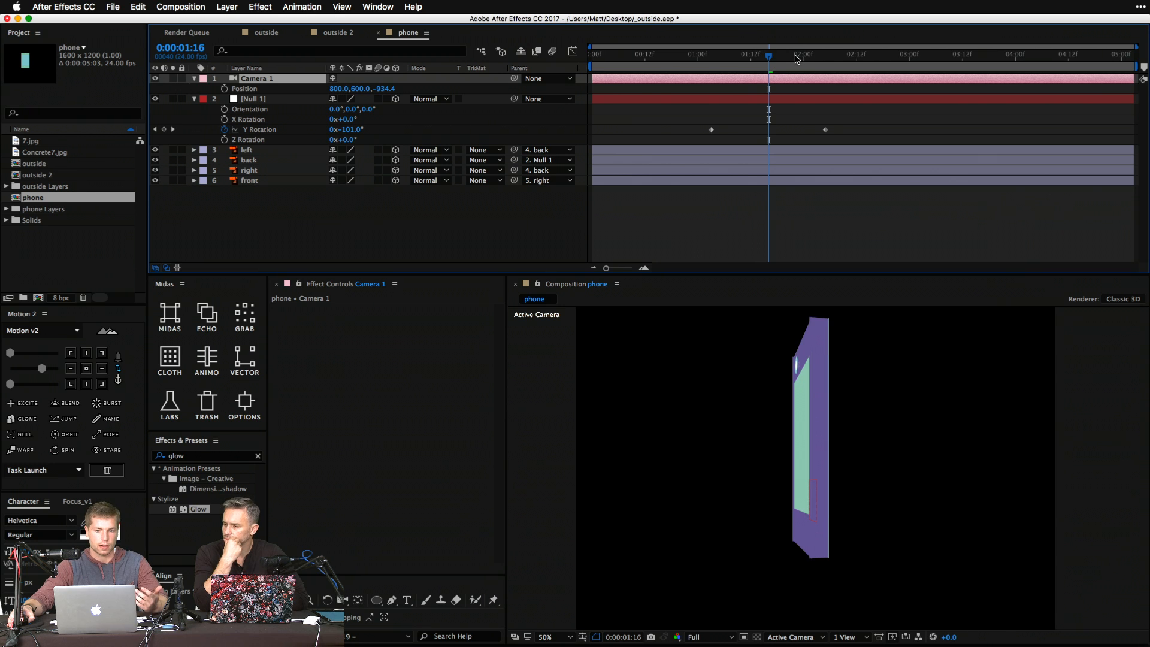
pyautogui.moveTo(796, 59); pyautogui.dragTo(863, 69)
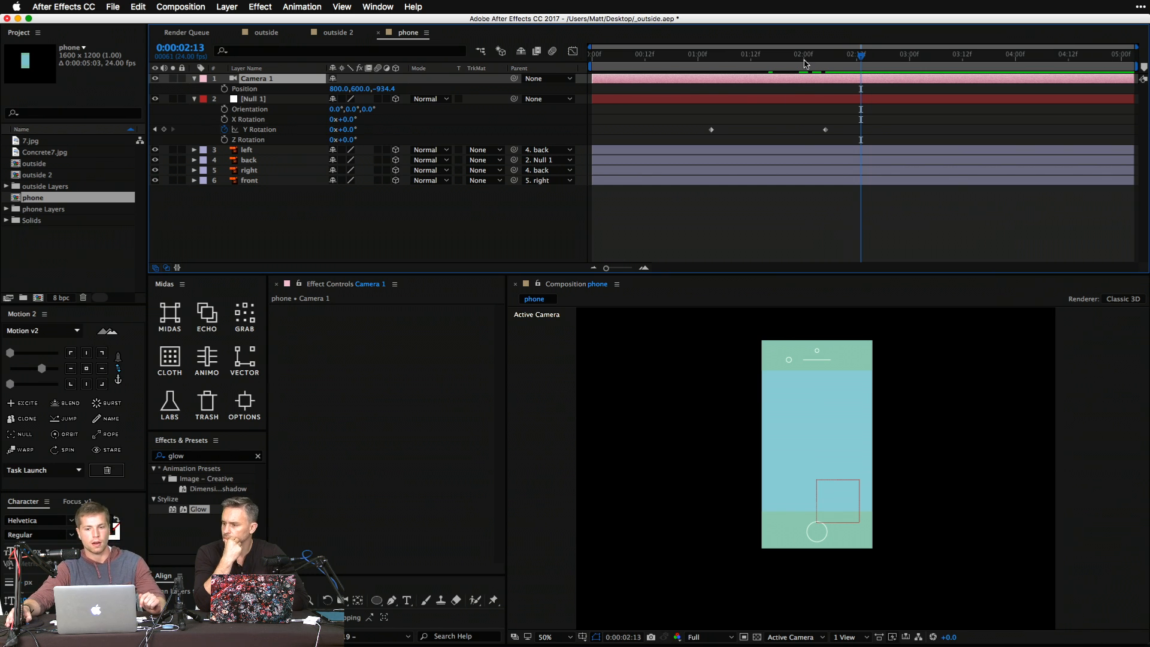
pyautogui.moveTo(806, 64); pyautogui.dragTo(883, 90)
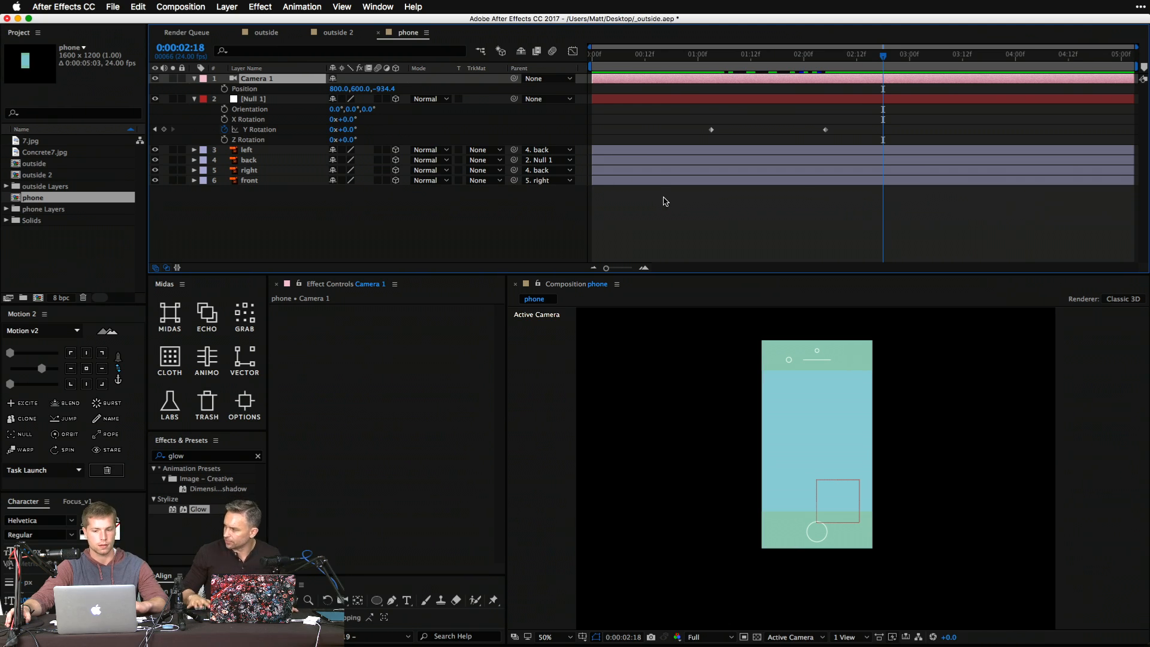
# Switch to Illustrator, examine the four phone panels in phone.ai with nothing selected, and return to After Effects.
pyautogui.hotkey('ctrl', 'Up')
pyautogui.click(452, 183)
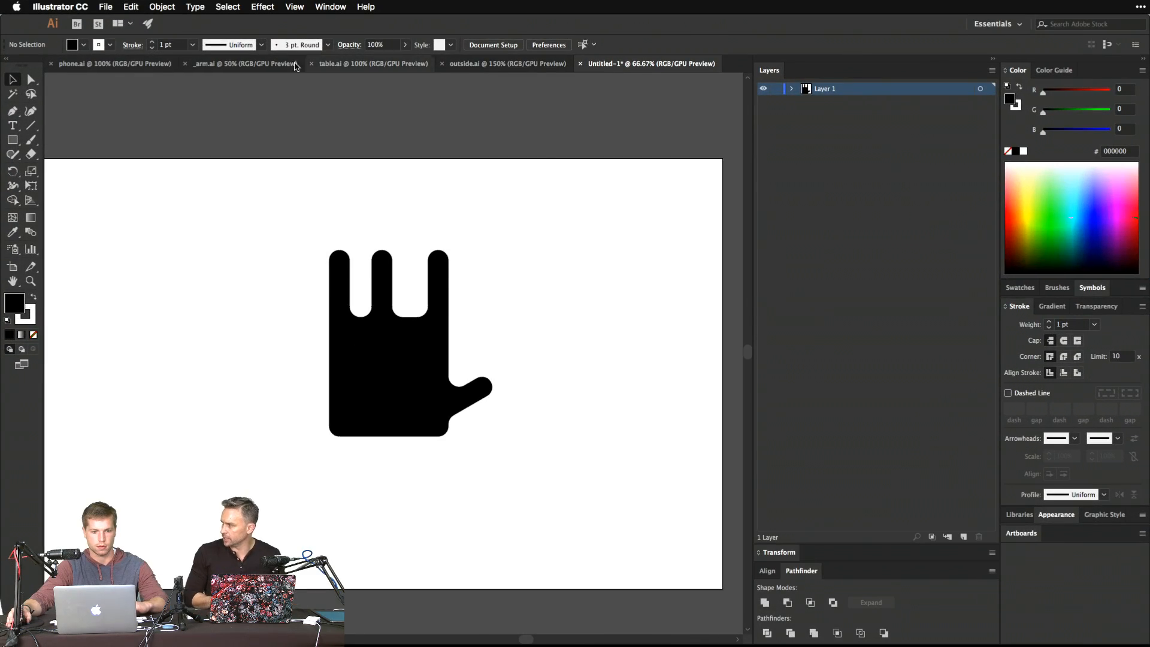
pyautogui.hotkey('ctrl', 'Tab')
pyautogui.hscroll(5, 376, 295)
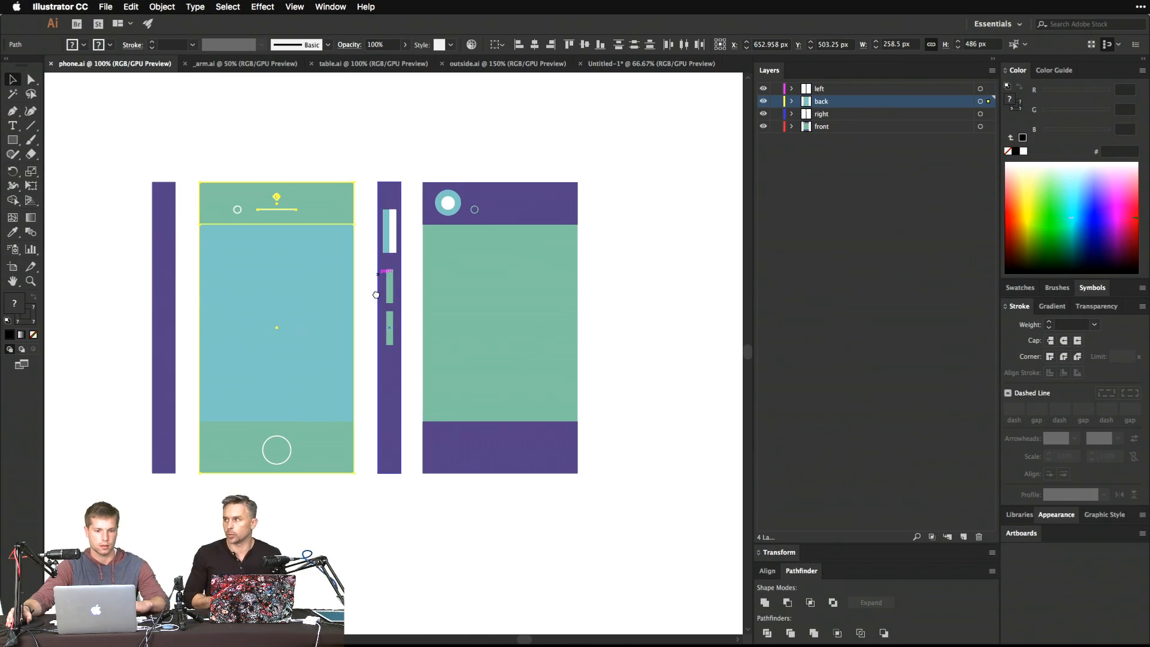
pyautogui.hscroll(-1, 376, 295)
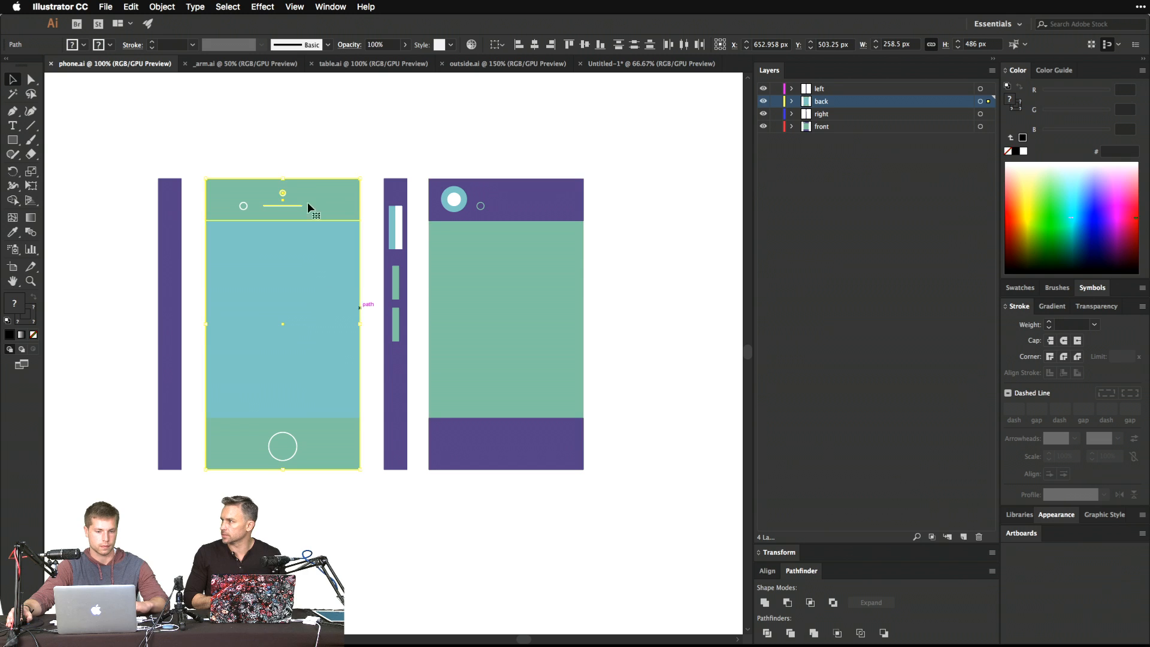
pyautogui.click(311, 124)
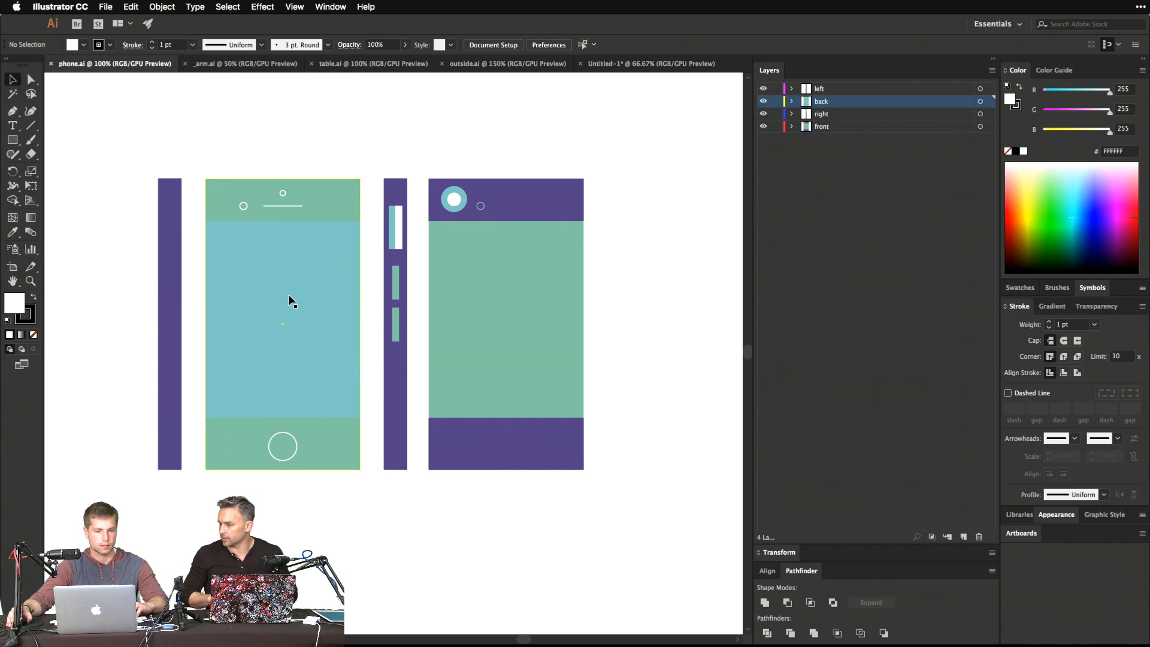
pyautogui.hotkey('ctrl', 'Up')
pyautogui.click(311, 229)
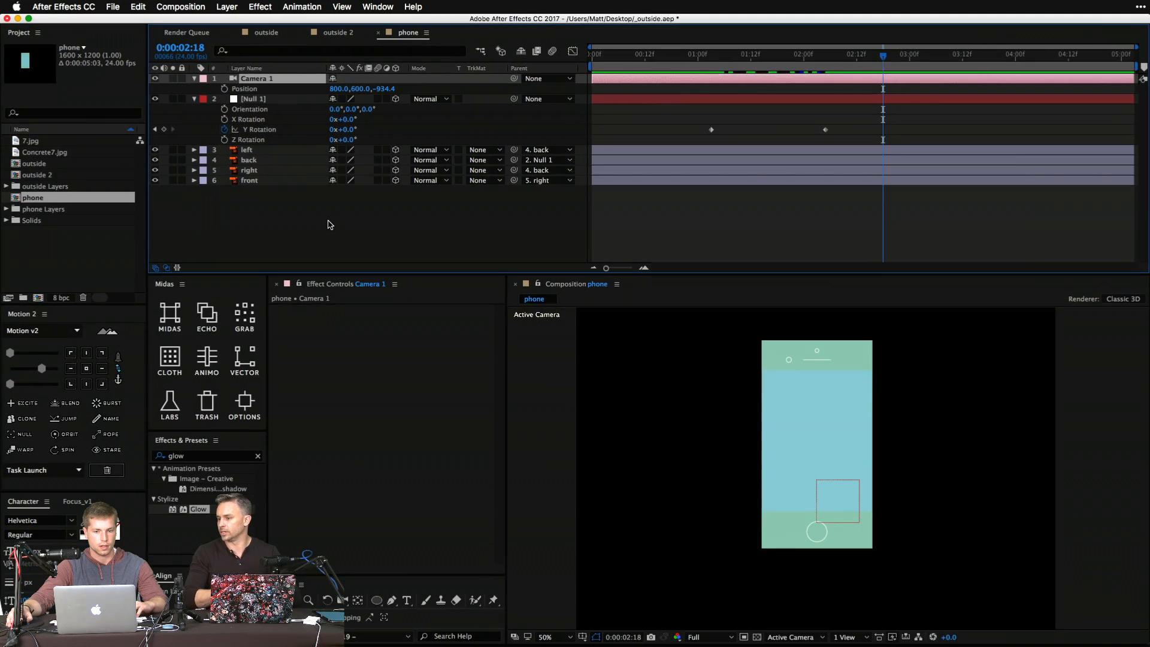
# Highlight the four phone panel layers, clear the selection, and play back the end of the phone's rotation.
pyautogui.moveTo(319, 216)
pyautogui.mouseDown()
pyautogui.moveTo(264, 218)
pyautogui.moveTo(246, 151)
pyautogui.mouseUp()
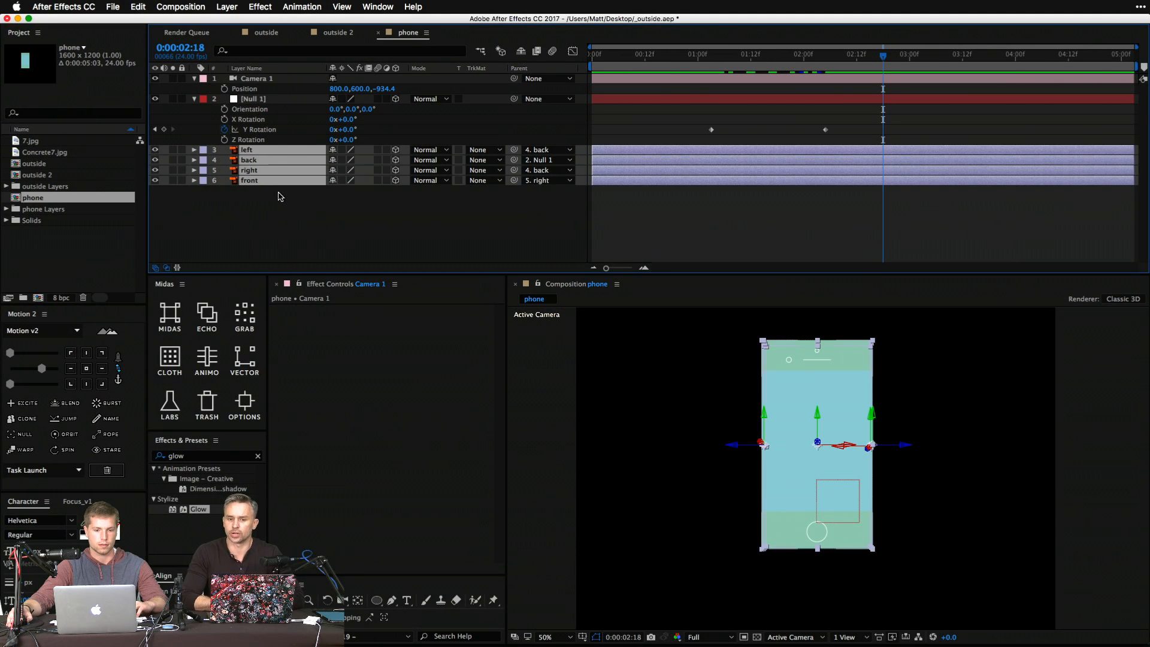
pyautogui.click(298, 226)
pyautogui.moveTo(786, 62); pyautogui.dragTo(838, 103)
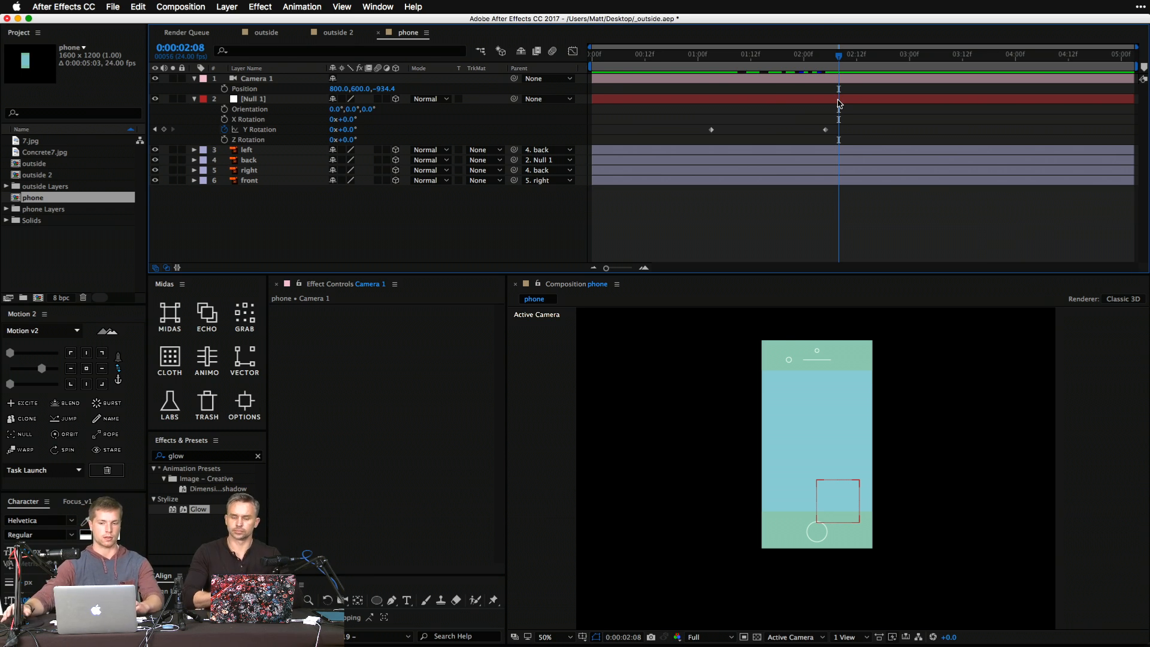
pyautogui.press('space')
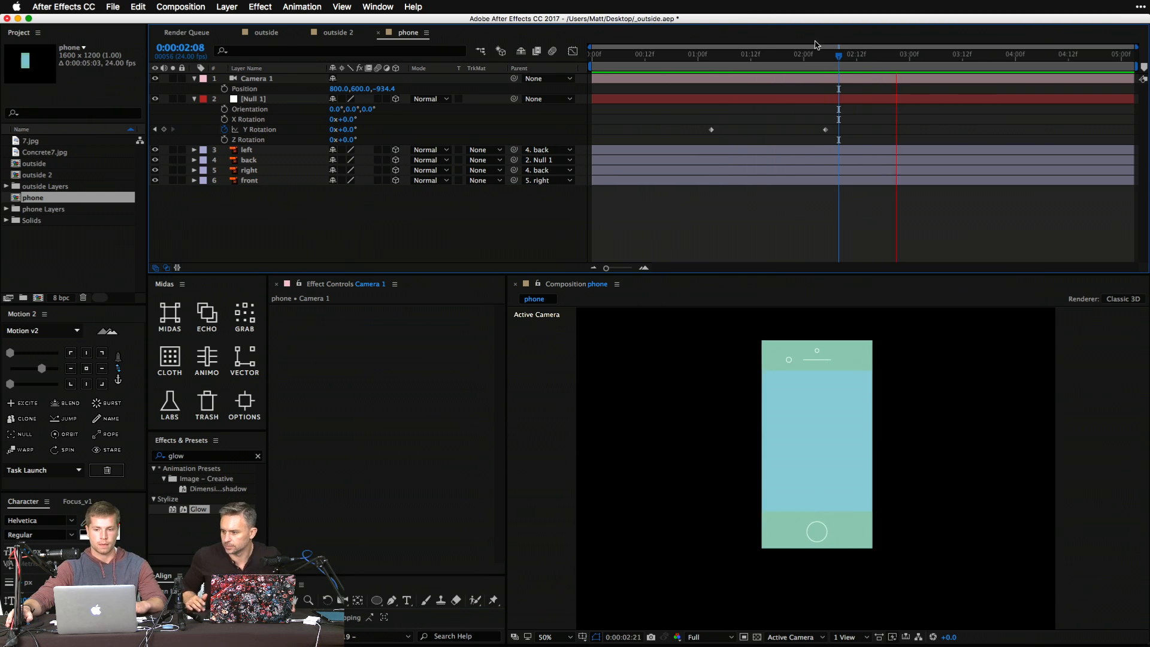
# Try keyframing the camera's position at 0:00:02:05 and moving it to 896, 697, −601.4 at 0:00:01:03, and undo these changes.
pyautogui.moveTo(838, 55); pyautogui.dragTo(825, 65)
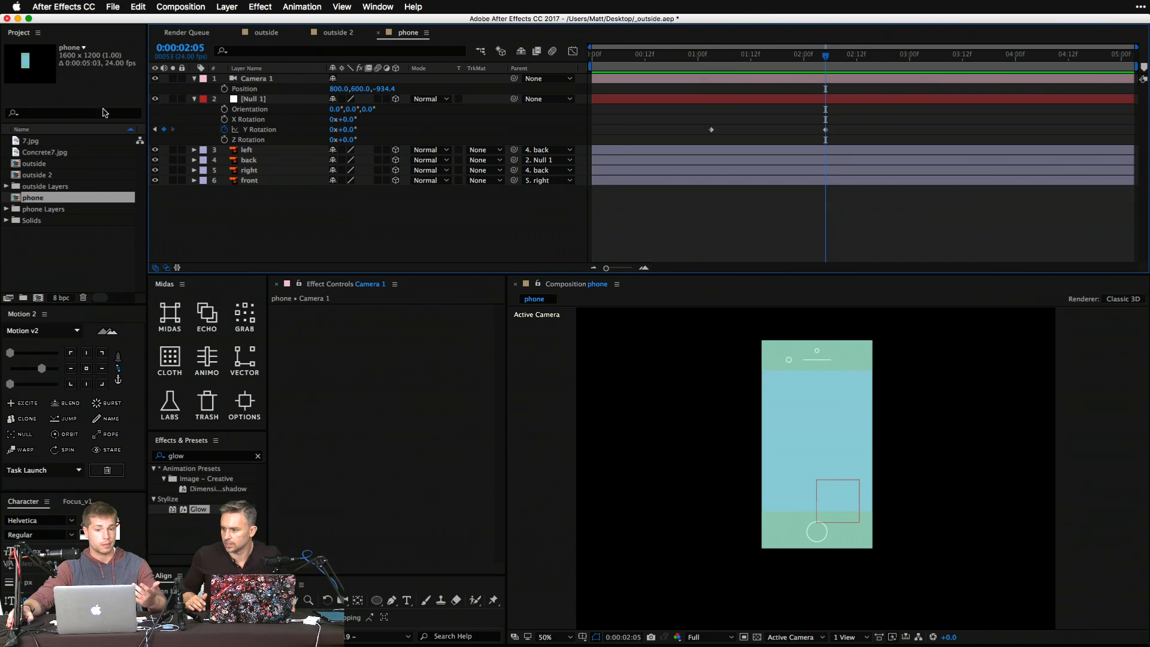
pyautogui.click(225, 89)
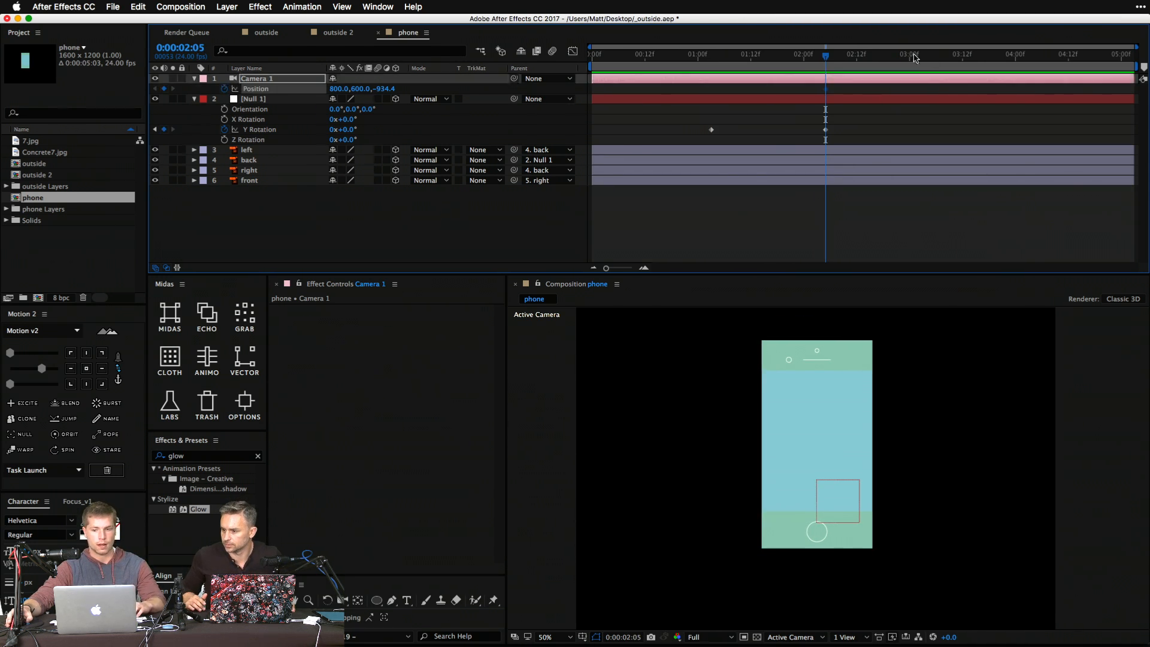
pyautogui.click(711, 55)
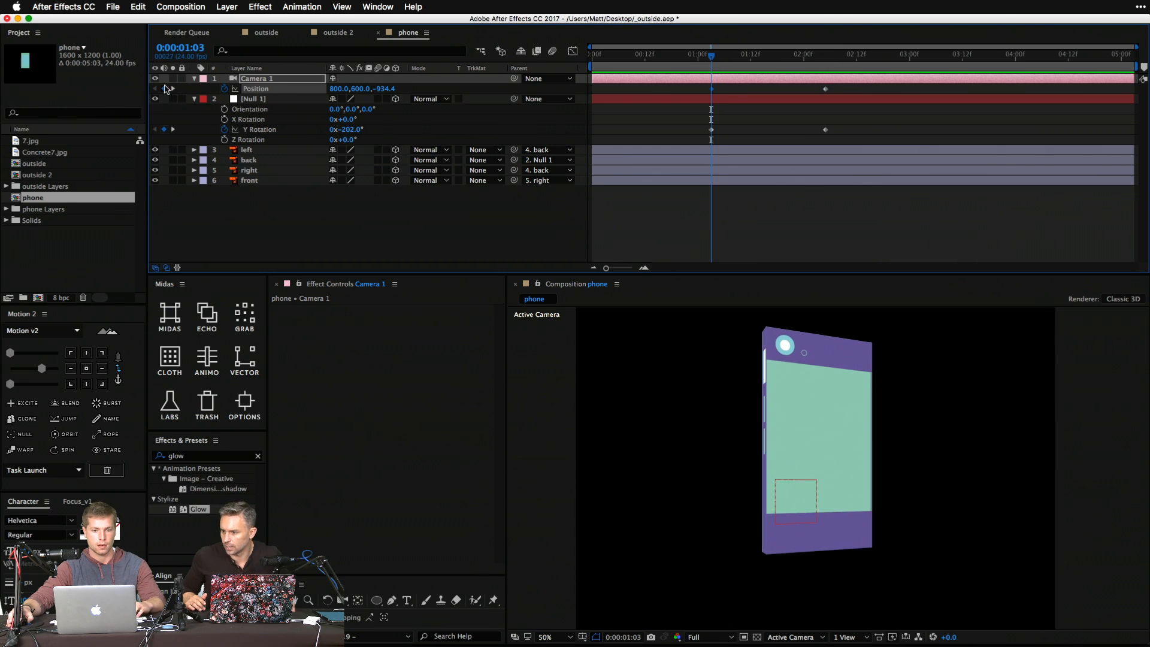
pyautogui.moveTo(394, 88); pyautogui.dragTo(418, 86)
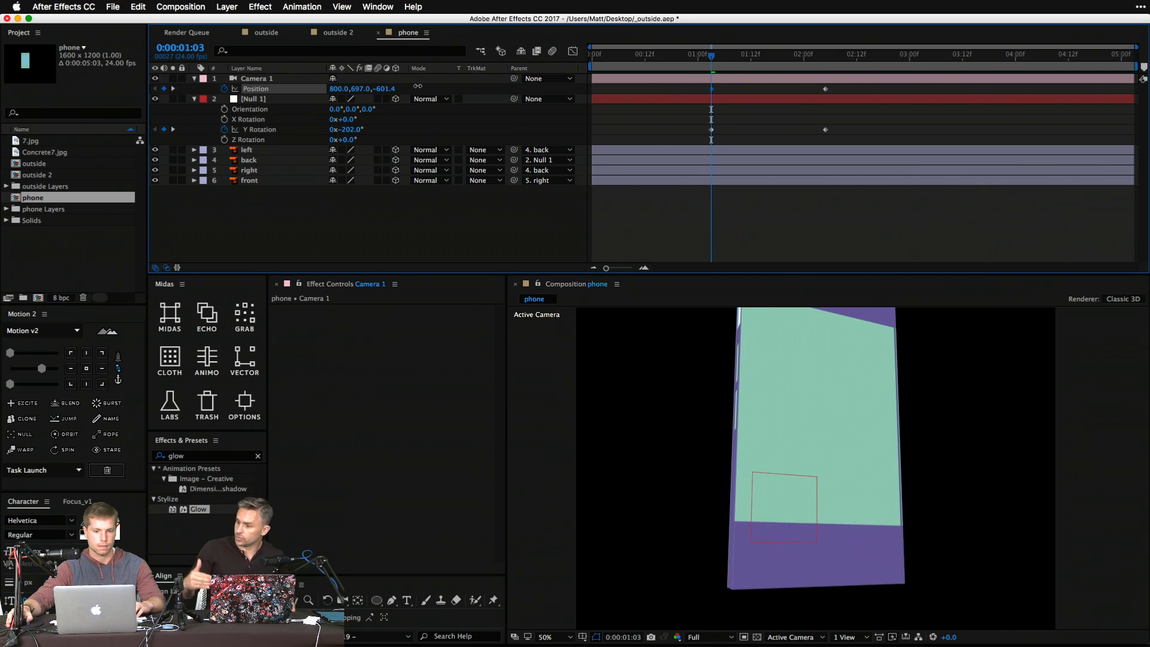
pyautogui.moveTo(335, 89); pyautogui.dragTo(402, 93)
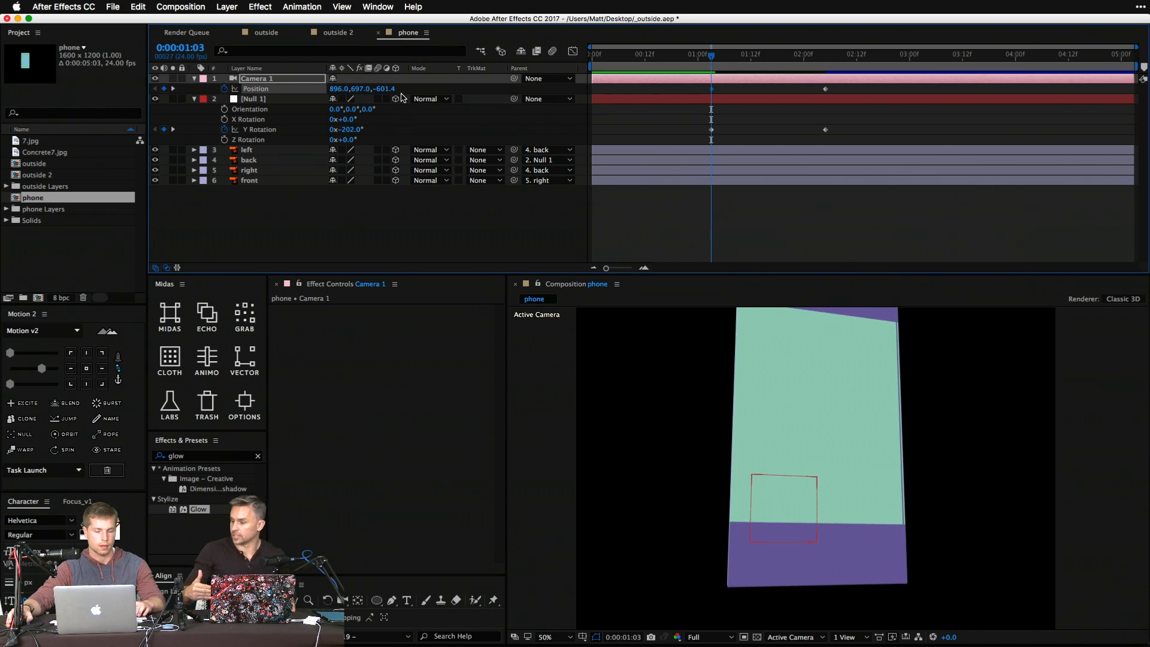
pyautogui.press('super+z')
pyautogui.press('super+z')
pyautogui.press('super+z')
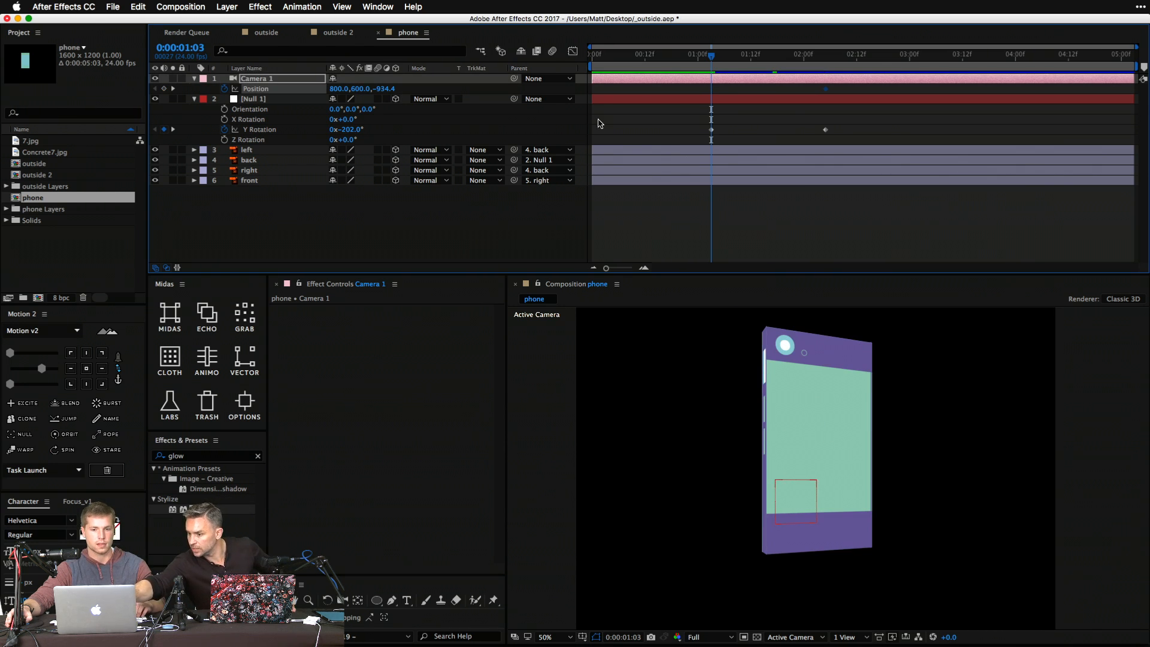
# Check the back layer's parent without changing it, clear the layer selection, and return to the rotation keyframe at 0:00:02:05.
pyautogui.click(558, 160)
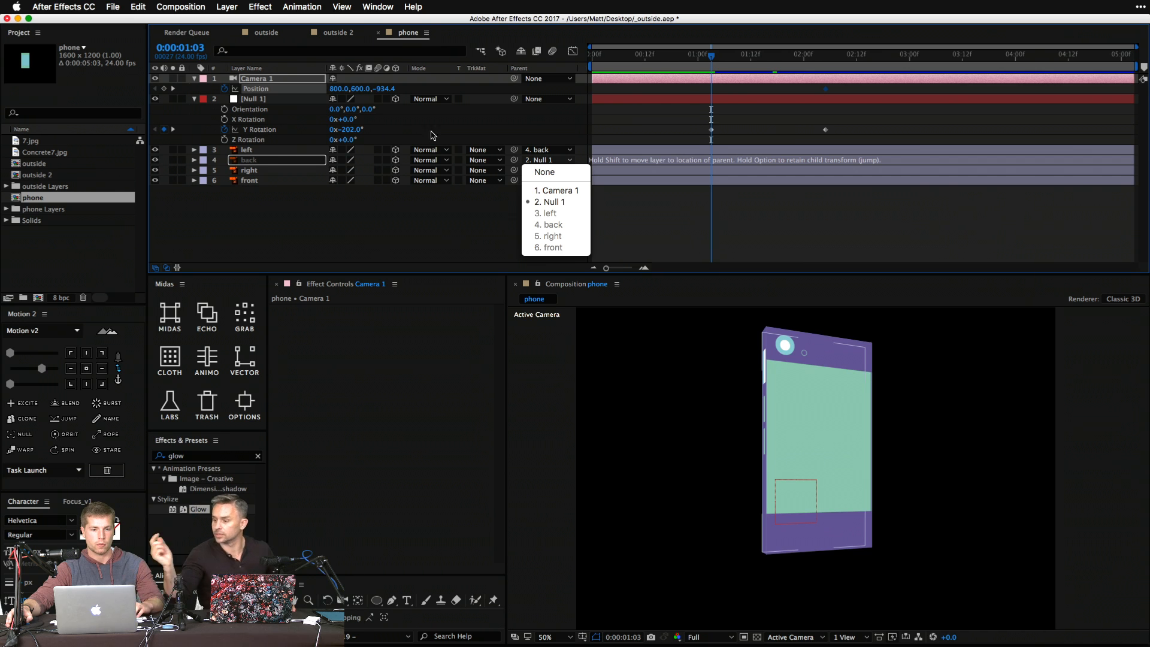
pyautogui.click(285, 154)
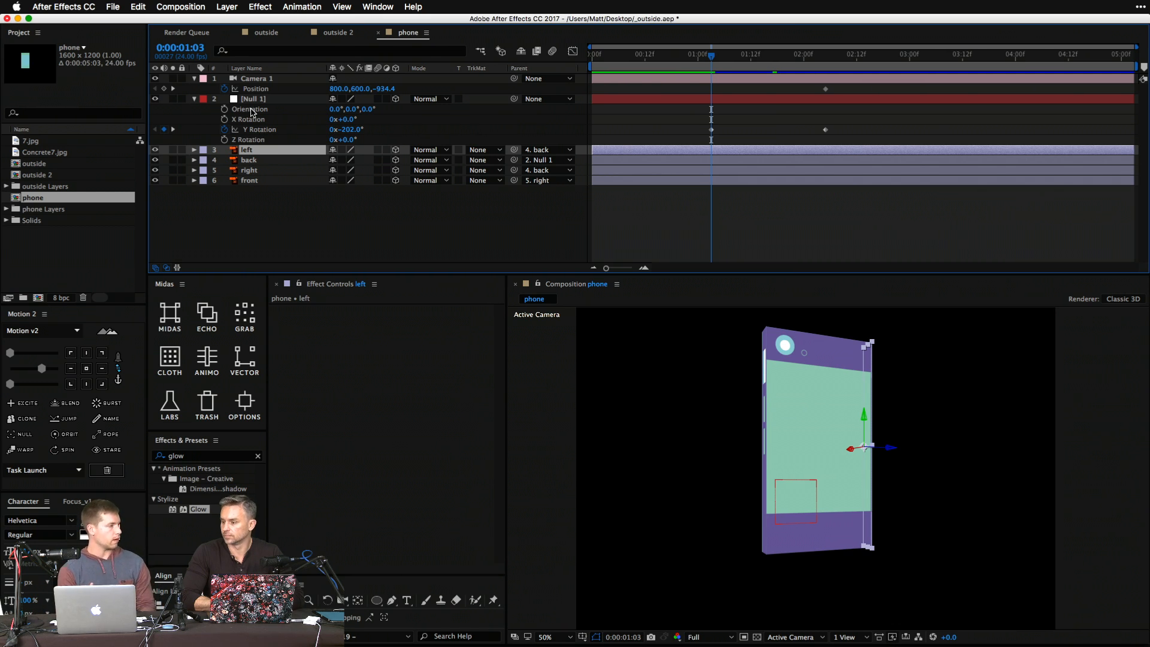
pyautogui.click(330, 226)
pyautogui.press('k')
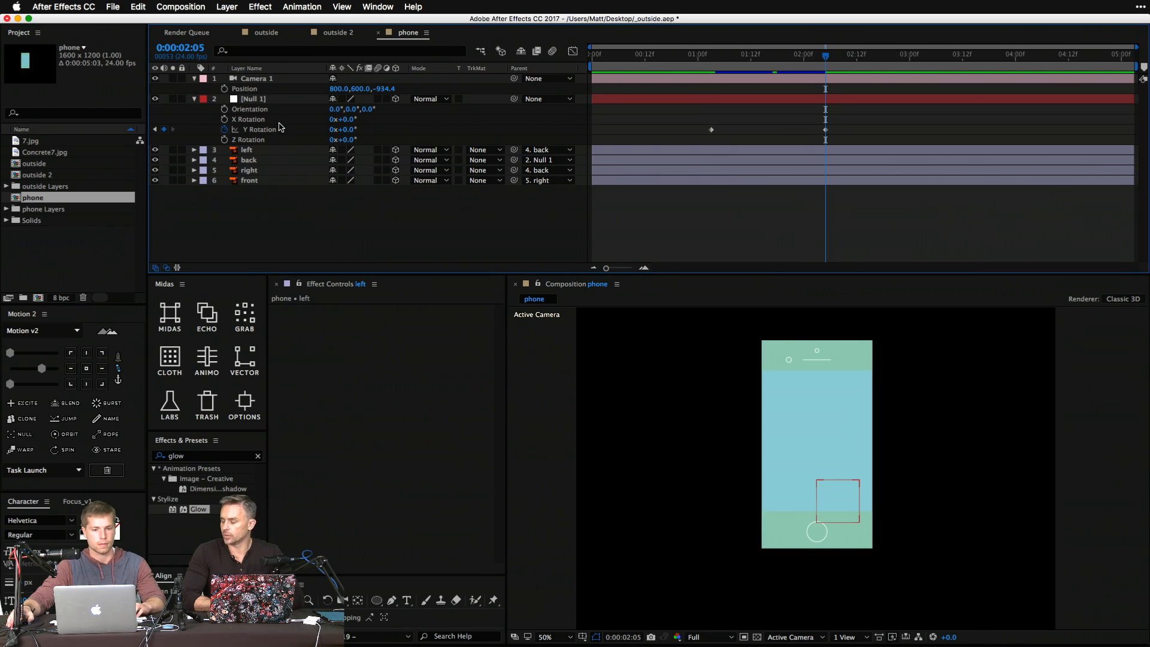
# Add a spot light with 100% intensity and a 90° cone angle, and aim it beyond the phone's upper right corner.
pyautogui.rightClick(279, 207)
pyautogui.moveTo(293, 213)
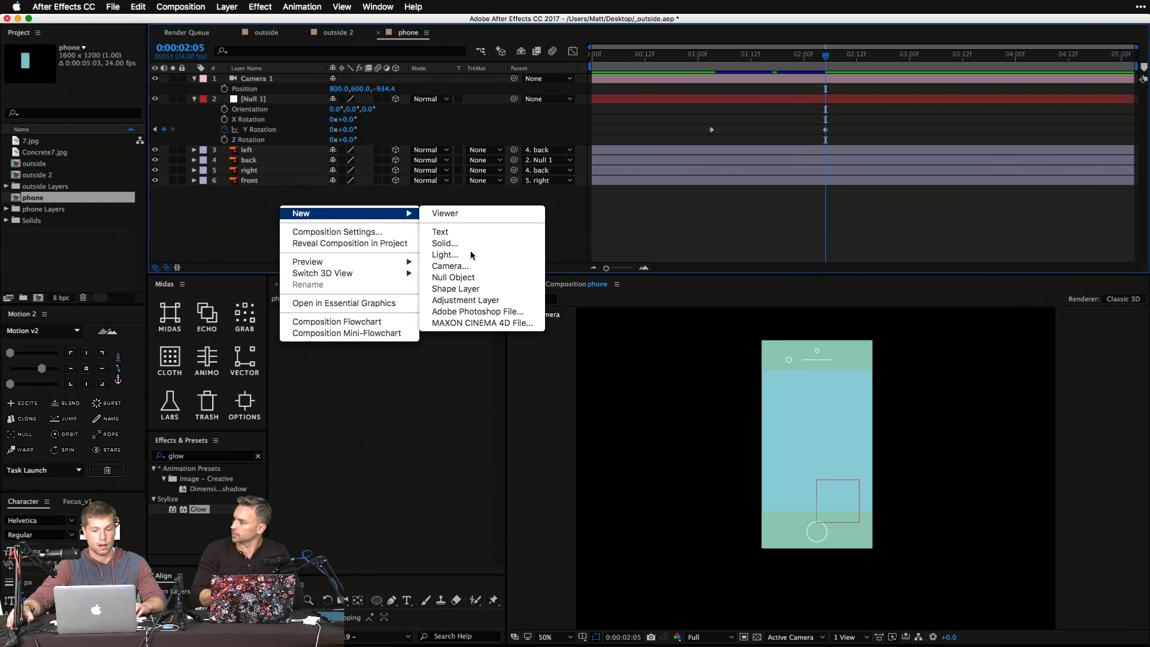
pyautogui.click(449, 254)
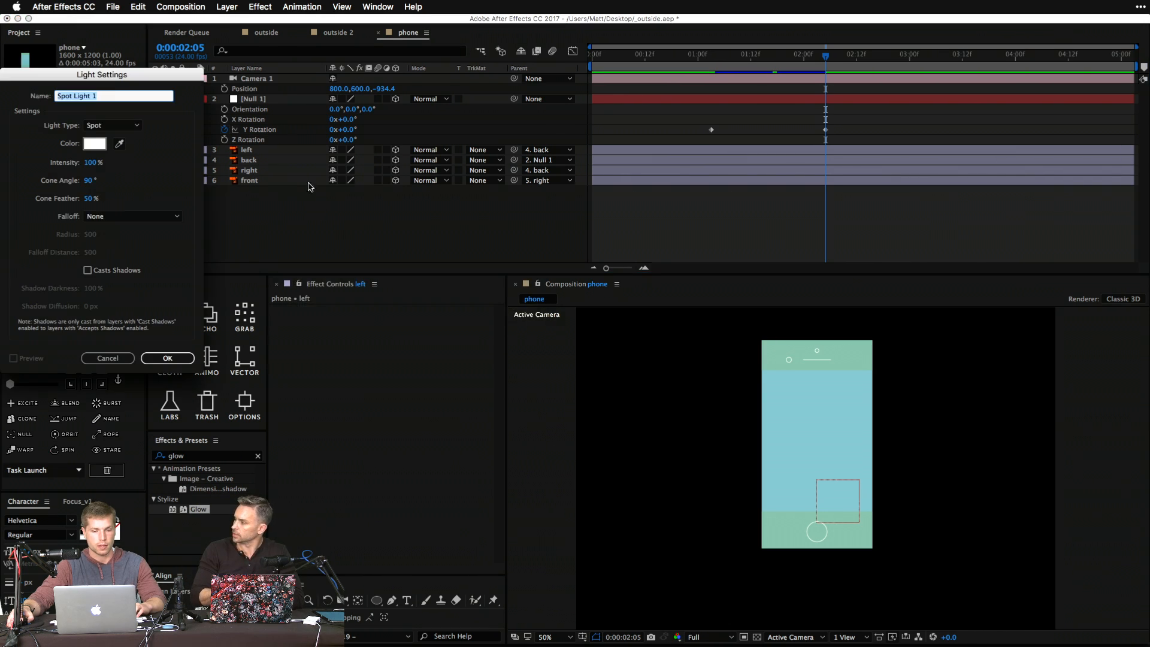
pyautogui.click(164, 358)
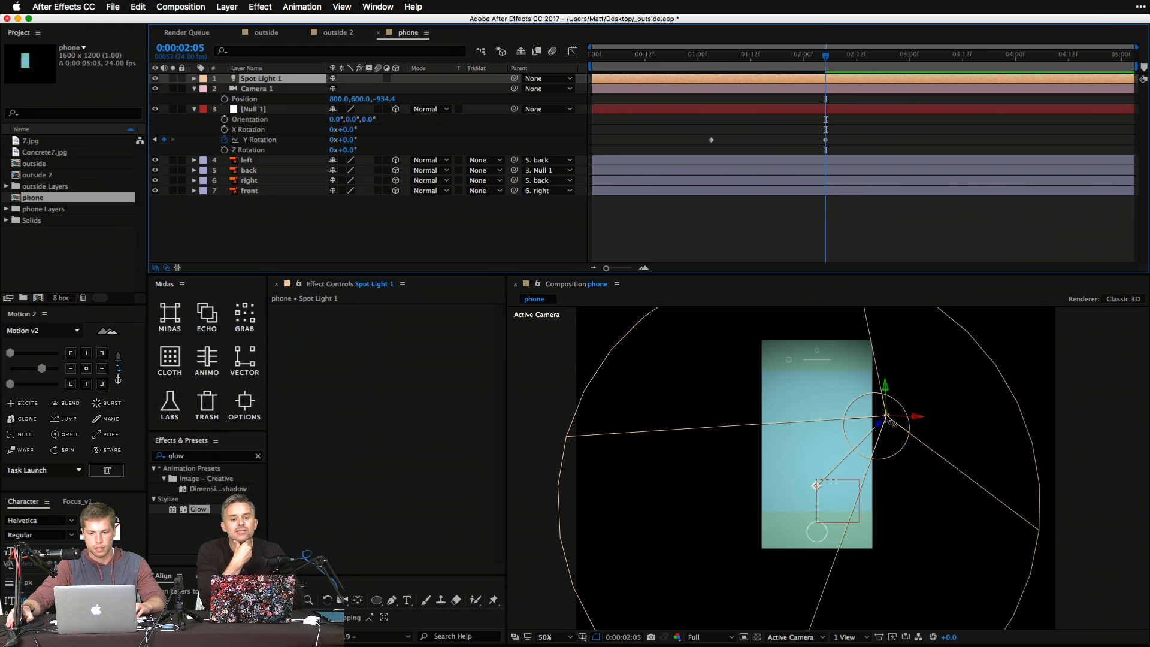
pyautogui.moveTo(890, 419); pyautogui.dragTo(986, 295)
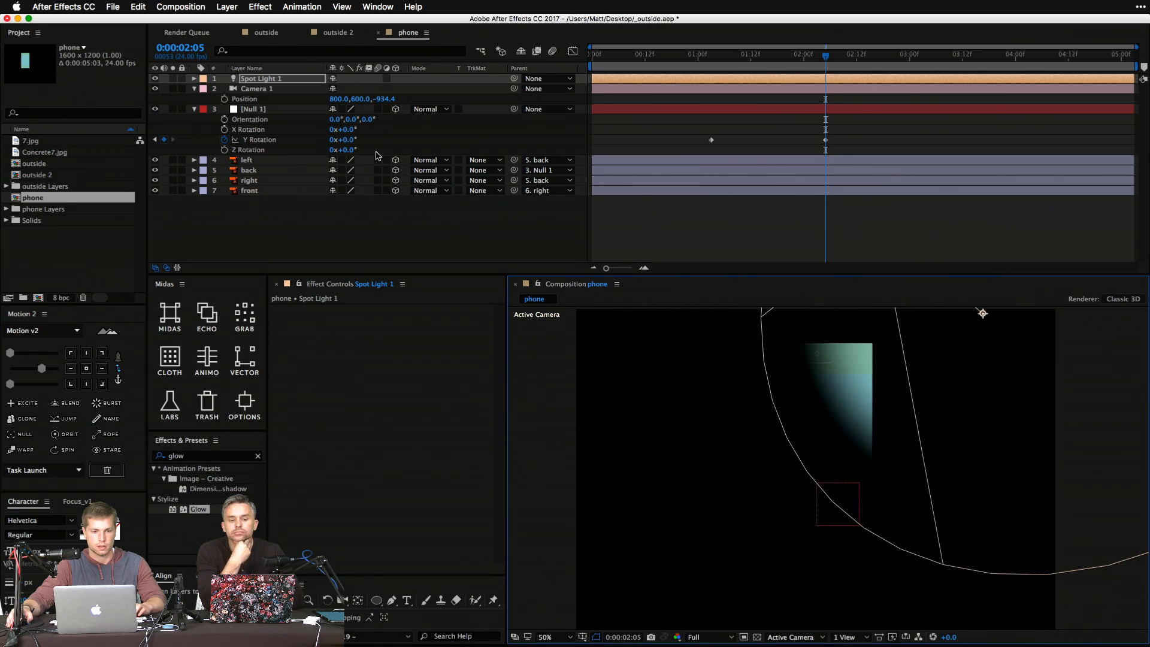
# Inspect the spot light's transform and light options, and delete the light from the composition.
pyautogui.click(195, 78)
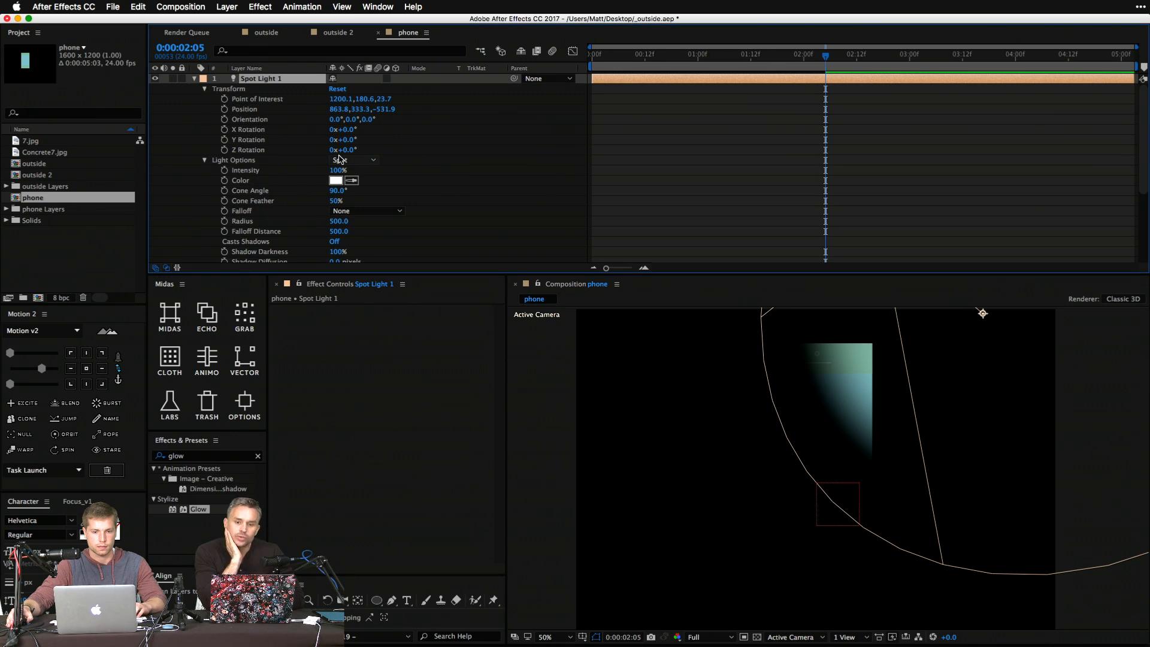
pyautogui.click(194, 78)
pyautogui.press('Delete')
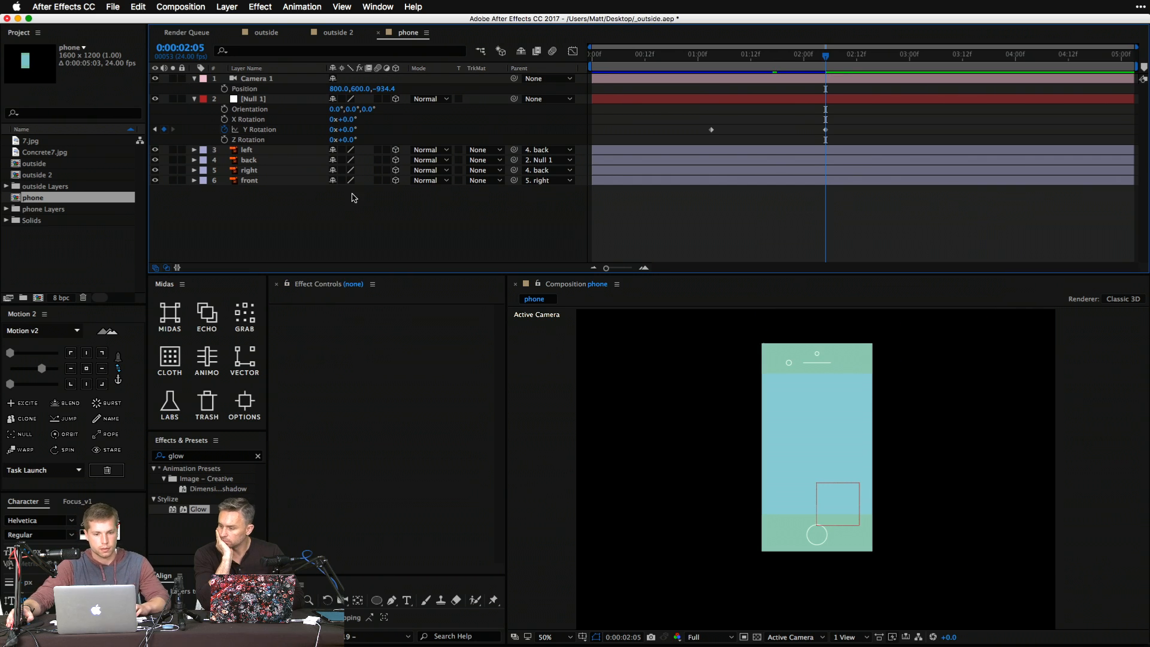
# Import phone.ai again as a Composition with footage dimensions set to Layer Size, leaving no layers selected.
pyautogui.moveTo(351, 197); pyautogui.dragTo(263, 157)
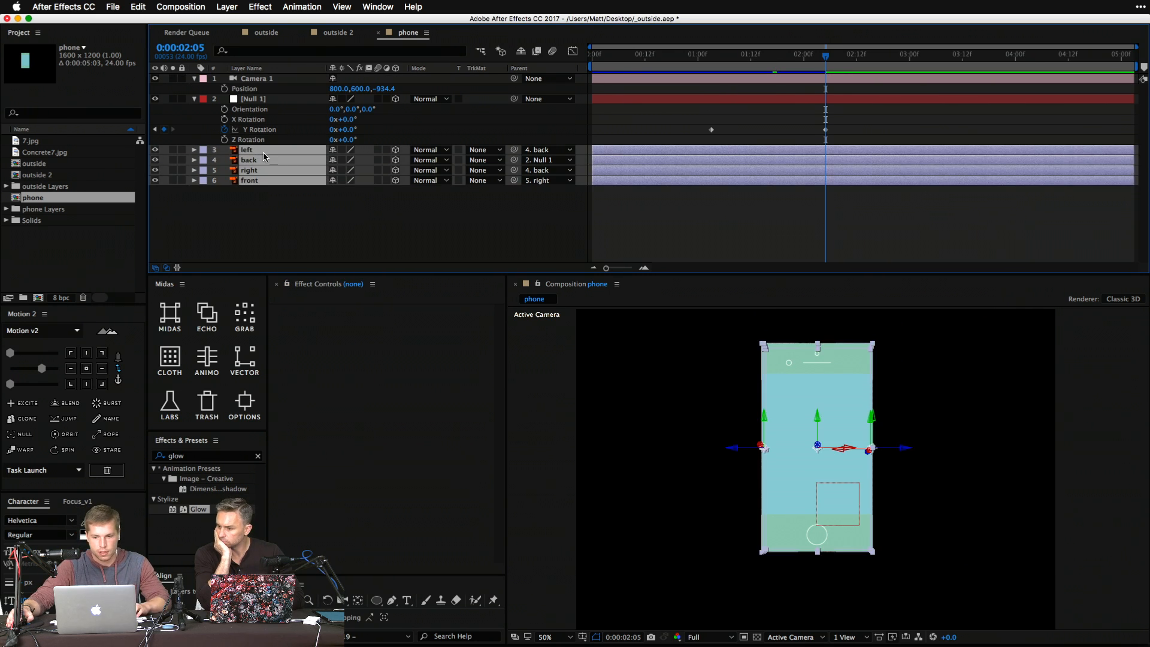
pyautogui.click(393, 236)
pyautogui.press('super+i')
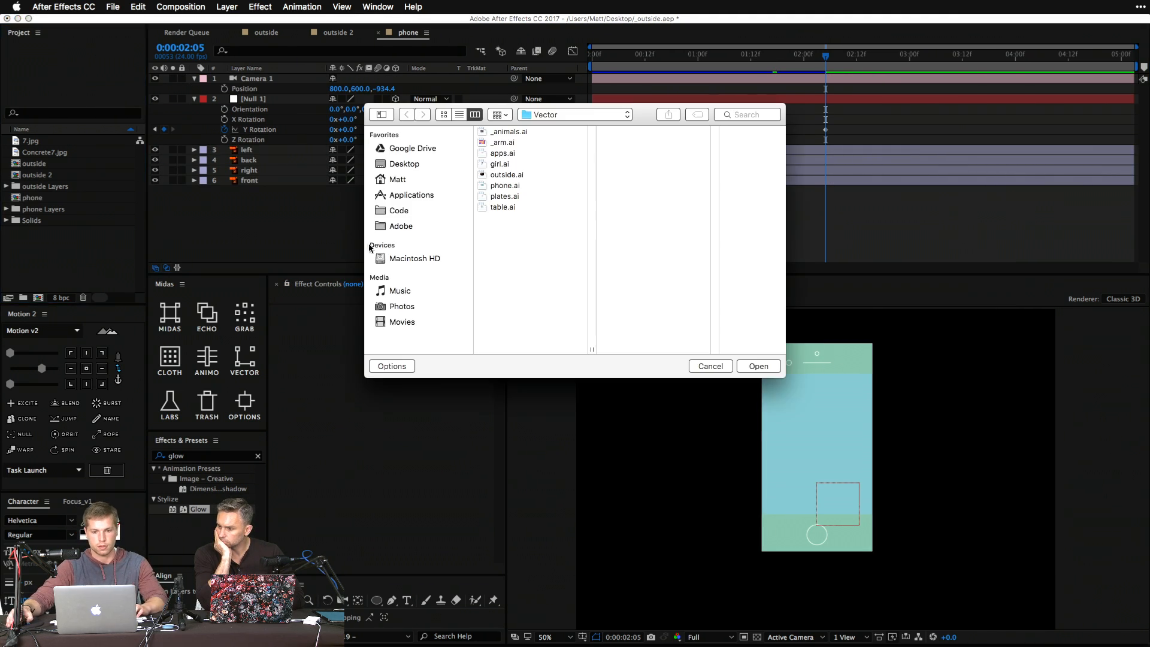
pyautogui.click(528, 187)
pyautogui.click(756, 366)
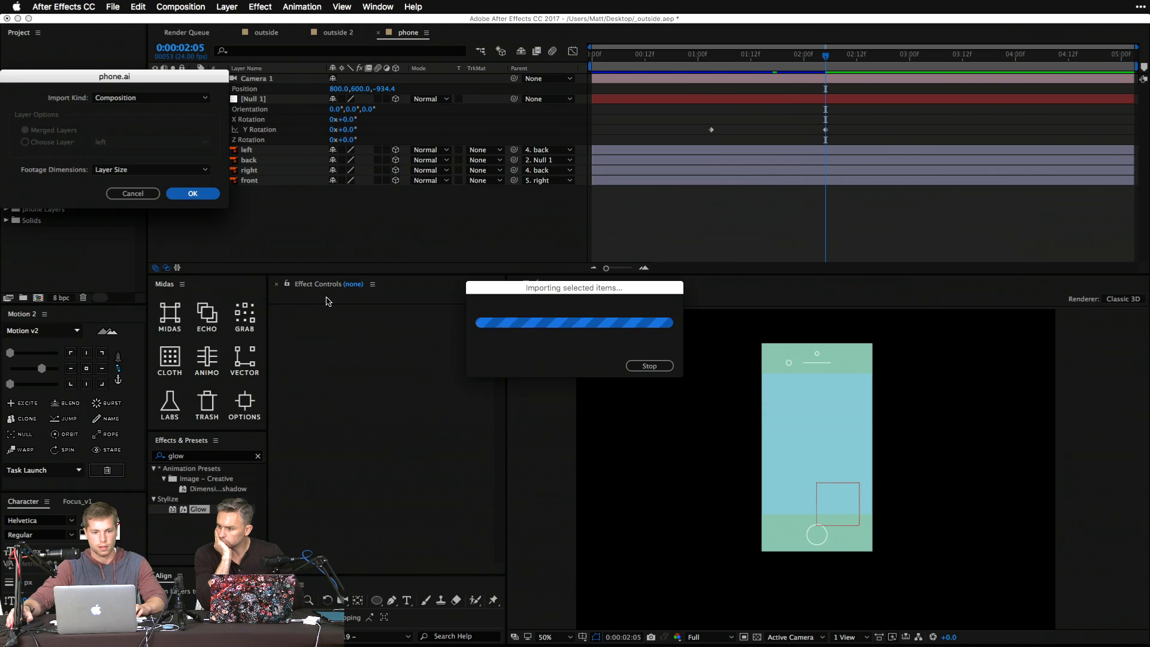
pyautogui.click(199, 193)
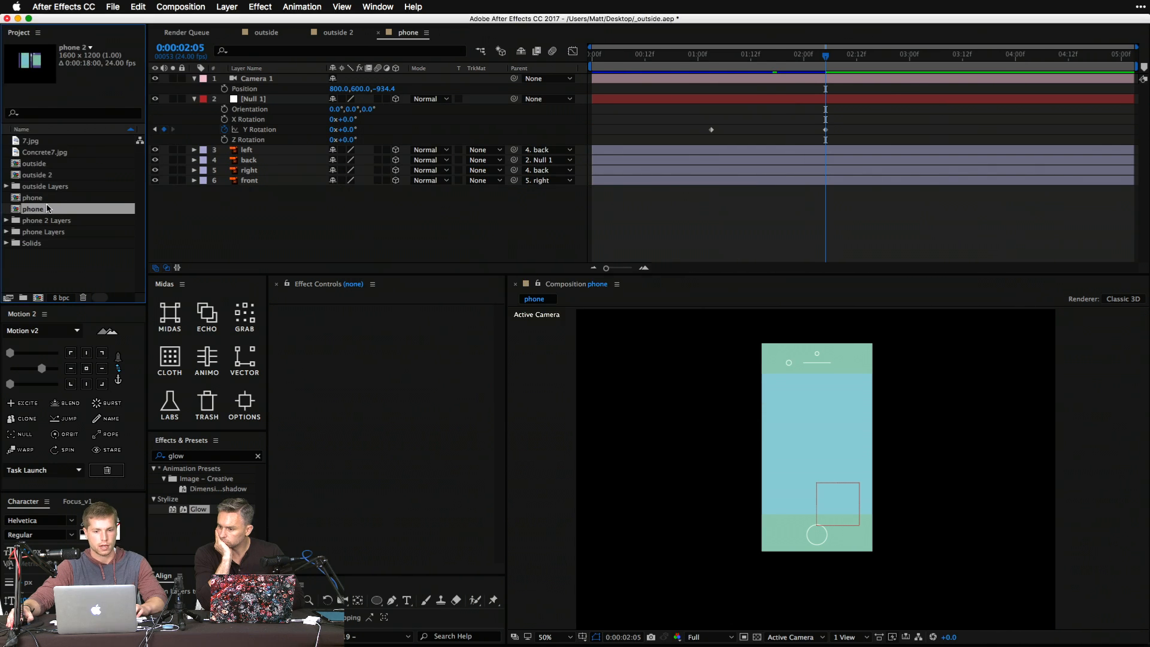
# Open the new phone 2 composition at 100% zoom and select its panels one by one to identify their layers.
pyautogui.doubleClick(47, 209)
pyautogui.press('super+a')
pyautogui.press('z')
pyautogui.click(832, 446)
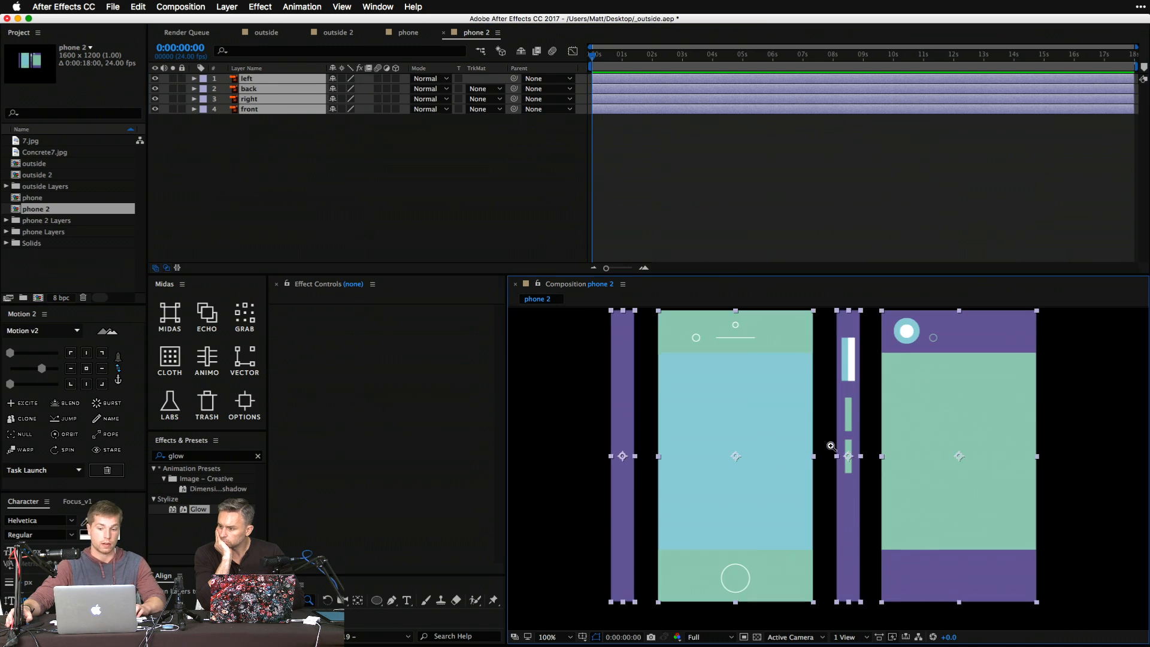
pyautogui.moveTo(761, 448); pyautogui.dragTo(736, 441)
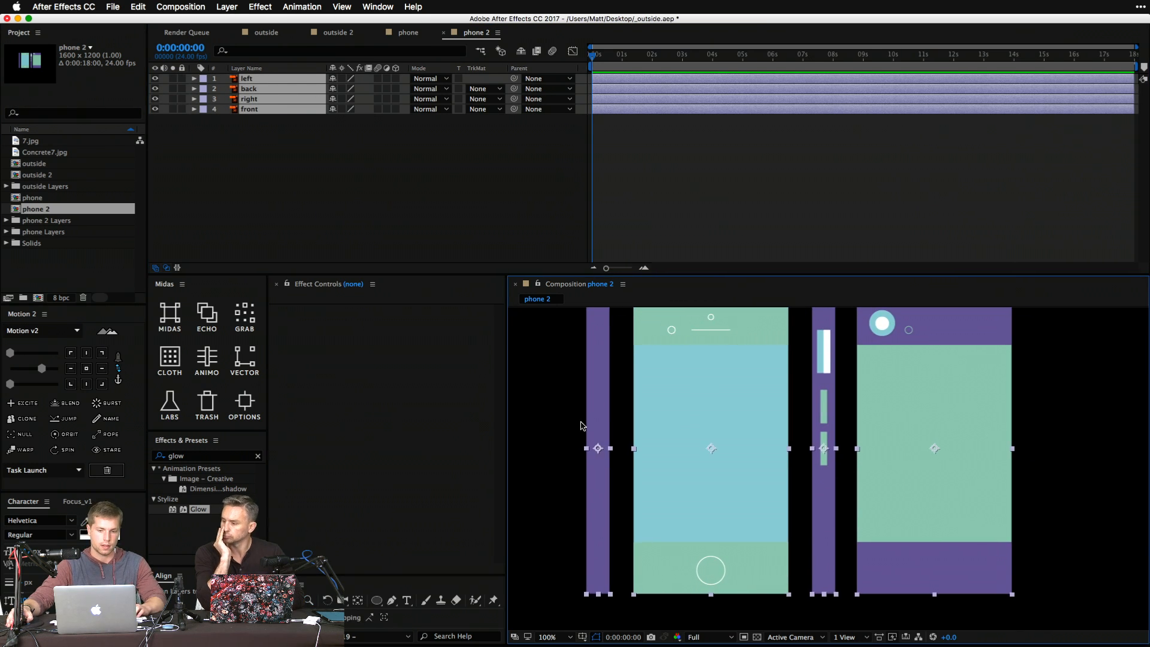
pyautogui.click(678, 421)
pyautogui.click(935, 435)
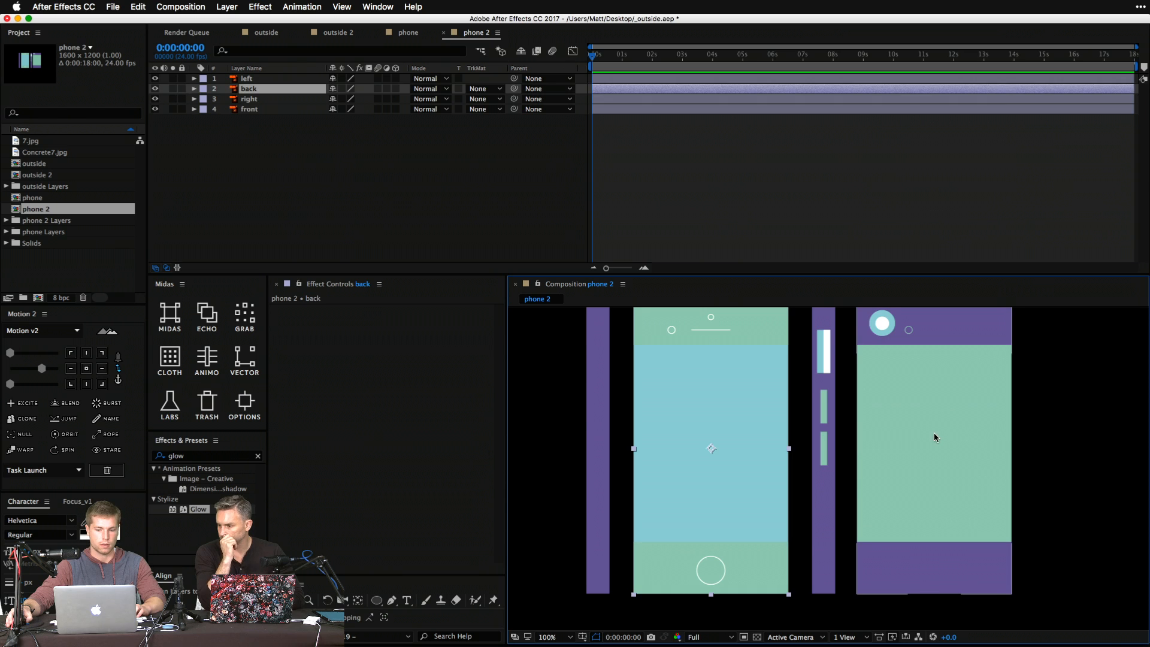
pyautogui.click(829, 441)
pyautogui.click(598, 448)
pyautogui.click(693, 441)
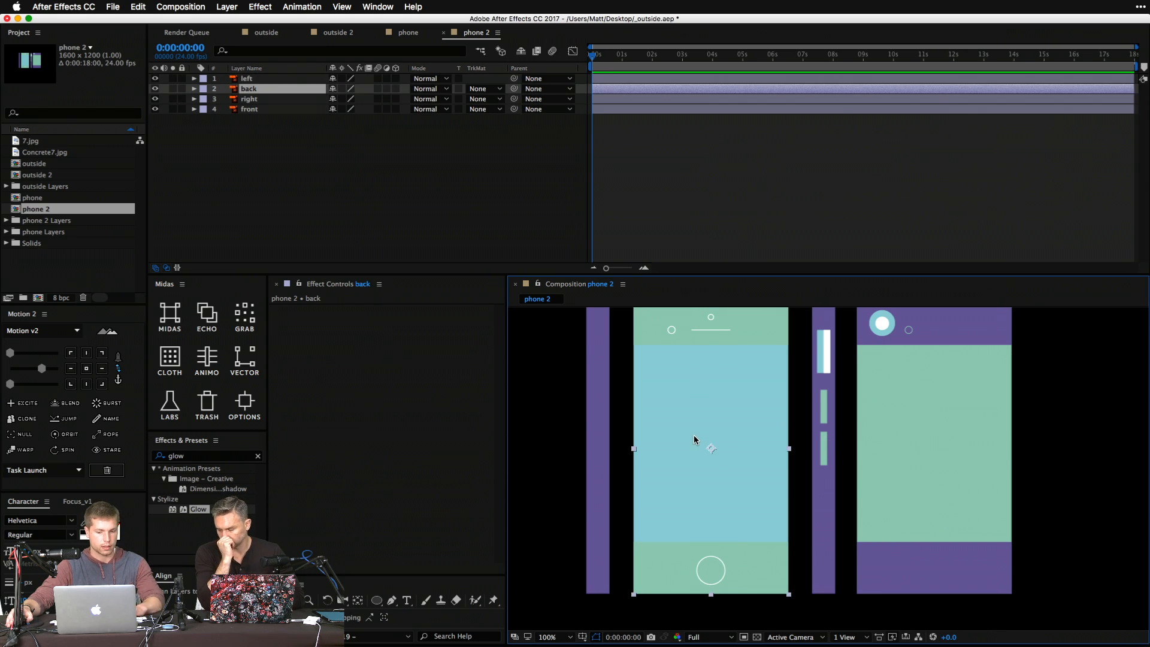
# Move the side panels' anchor points to their hinge edges: the left panel's right edge and the right panel's left edge.
pyautogui.press('y')
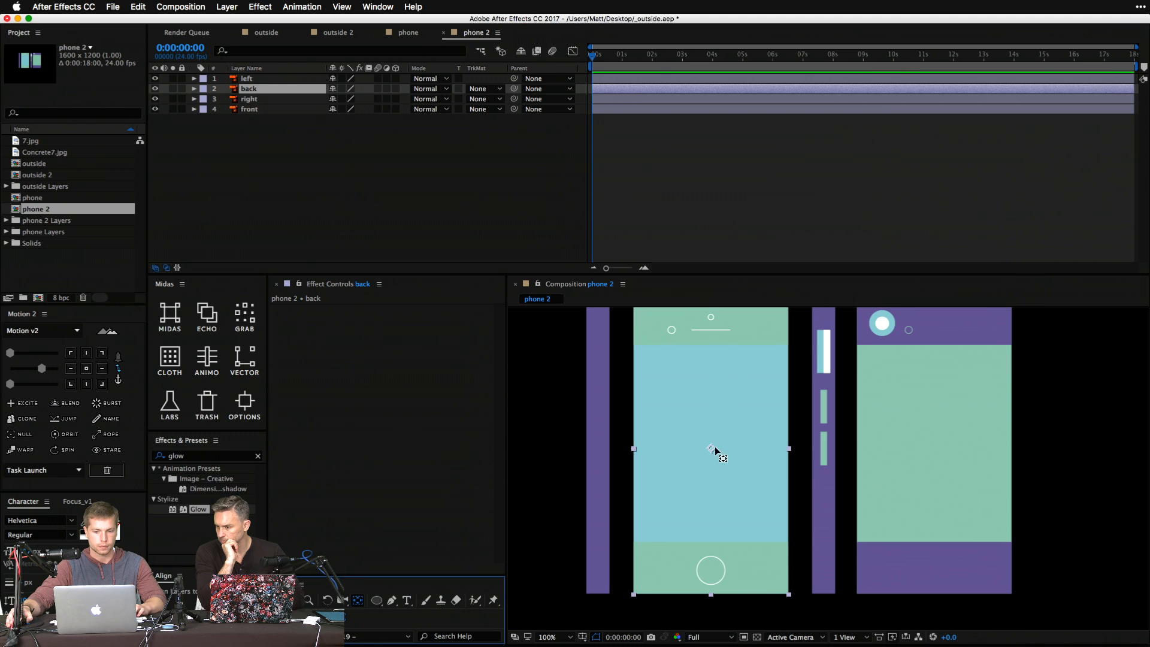
pyautogui.moveTo(716, 450); pyautogui.dragTo(794, 457)
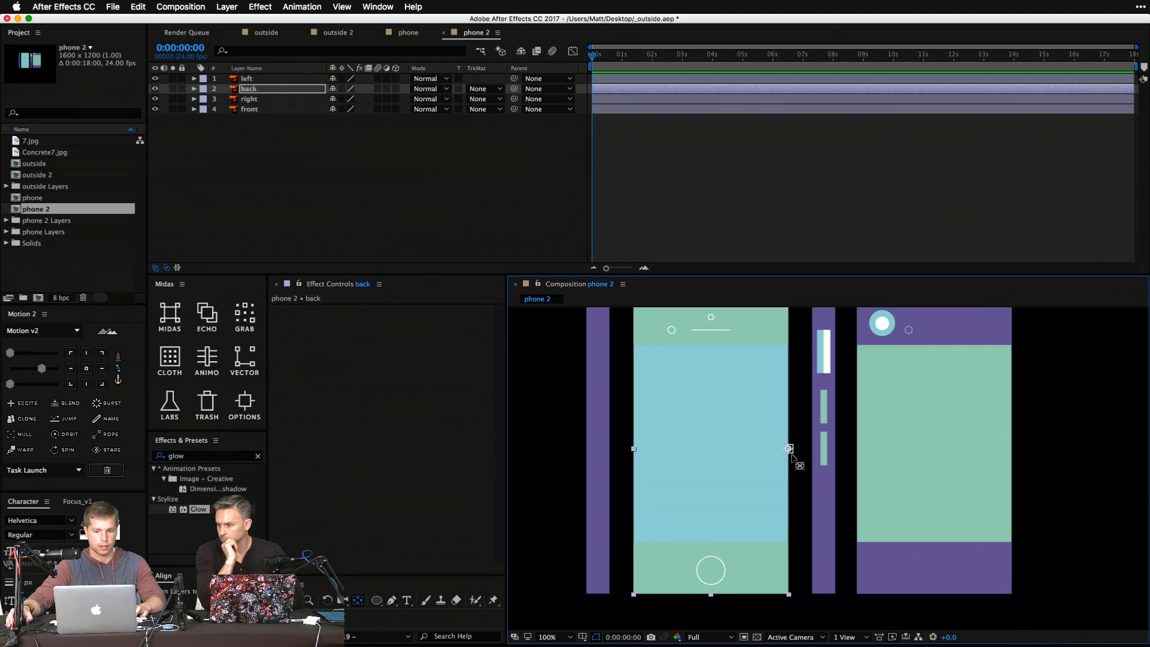
pyautogui.click(602, 450)
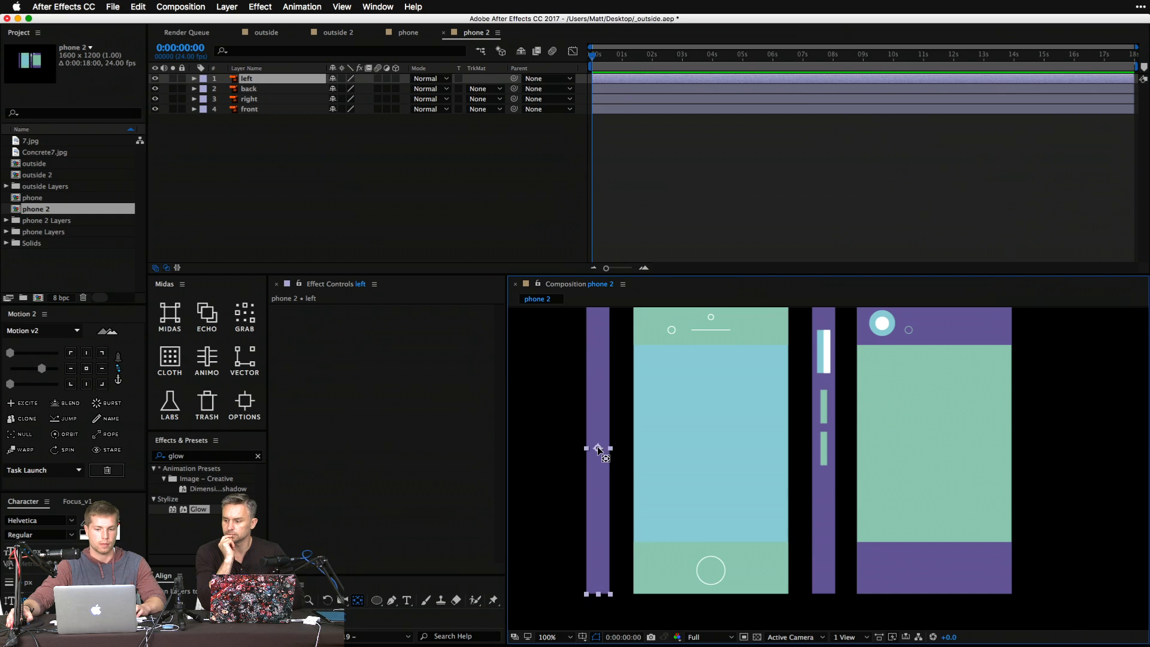
pyautogui.click(817, 460)
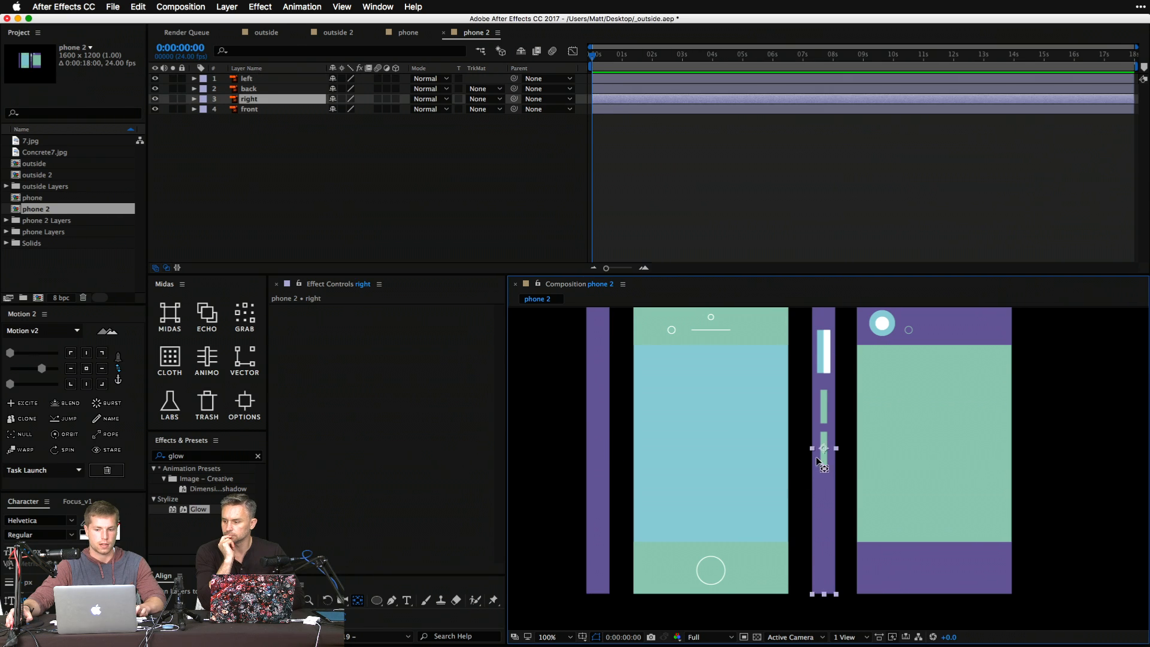
pyautogui.moveTo(823, 448); pyautogui.dragTo(812, 455)
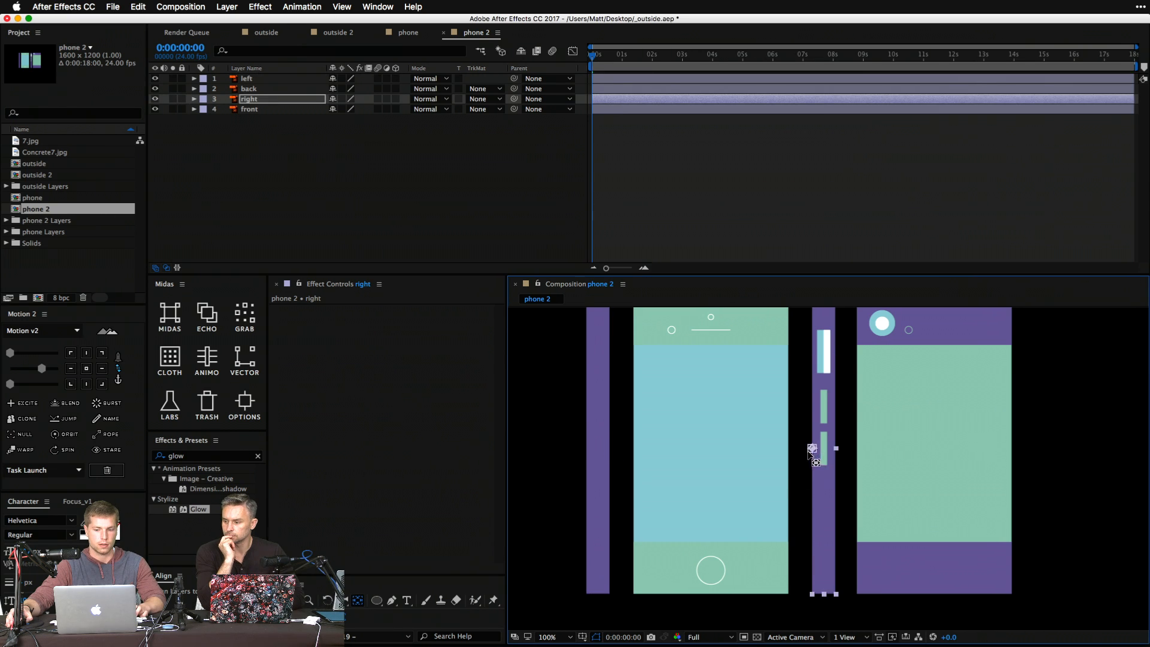
pyautogui.click(903, 465)
# Place the left and right panels flush against the back panel, and the front panel flush against the right panel's outer edge.
pyautogui.moveTo(932, 451); pyautogui.dragTo(797, 469)
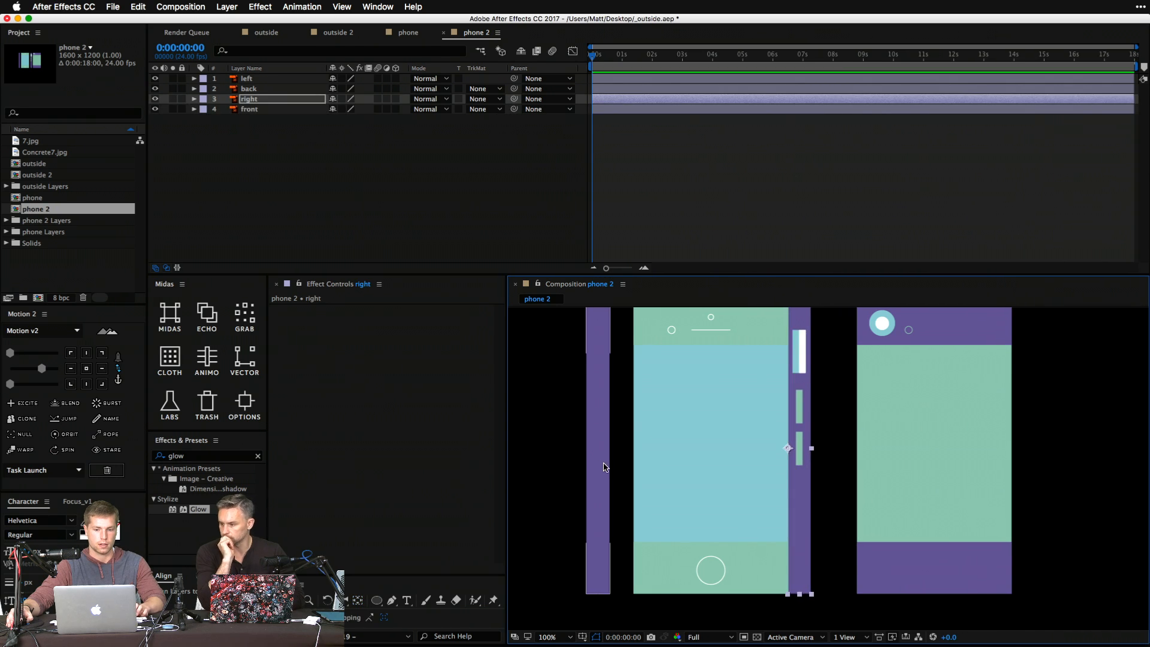
pyautogui.moveTo(606, 467); pyautogui.dragTo(629, 464)
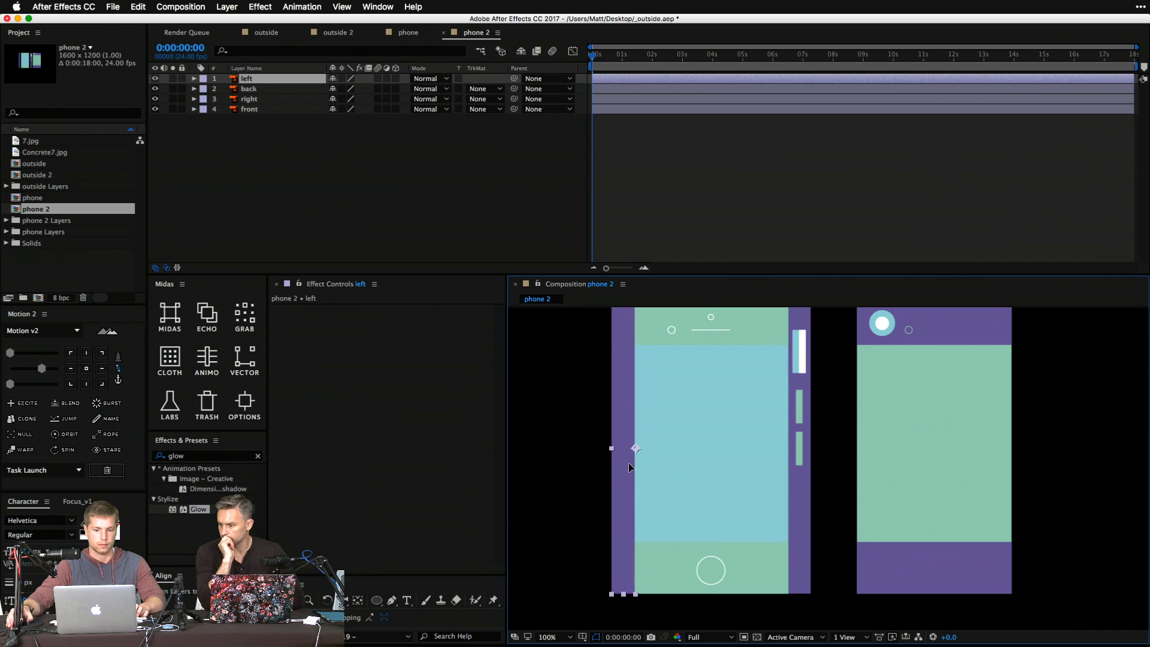
pyautogui.moveTo(977, 477); pyautogui.dragTo(925, 473)
pyautogui.press('Return')
# Parent the left layer to back and the front layer to right, and select the back layer.
pyautogui.keyDown('shift'); pyautogui.click(788, 432); pyautogui.keyUp('shift')
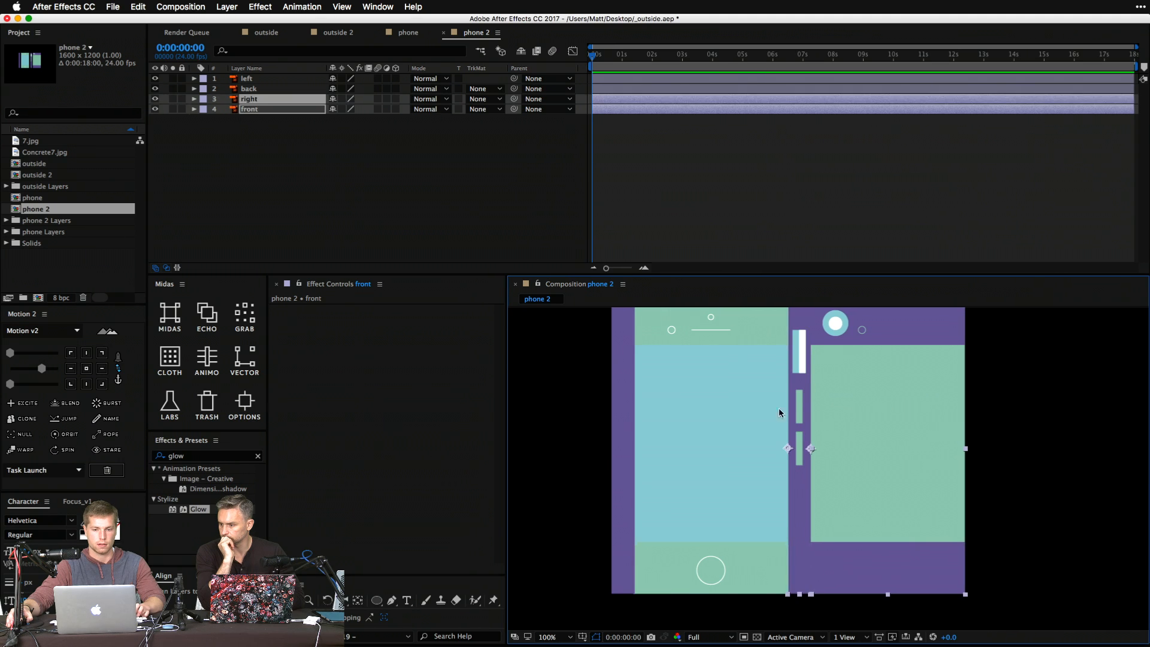
pyautogui.click(494, 144)
pyautogui.moveTo(514, 109); pyautogui.dragTo(514, 89)
pyautogui.click(295, 89)
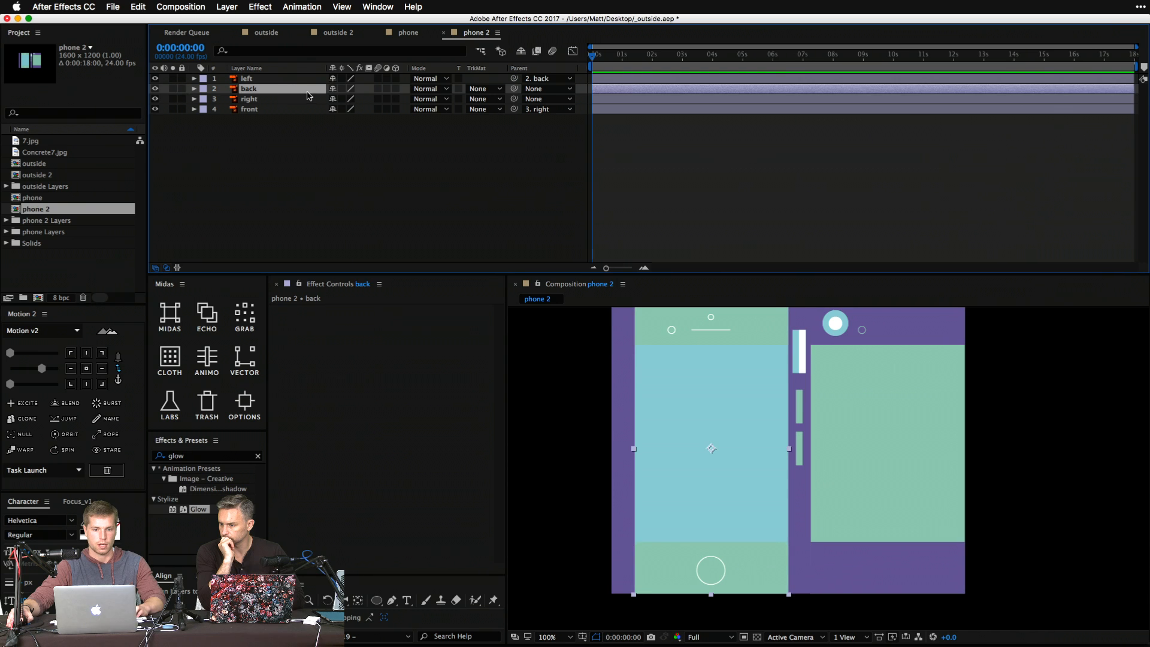
# Try rotating the back layer to test the parenting, and undo the rotation.
pyautogui.press('r')
pyautogui.moveTo(346, 100); pyautogui.dragTo(377, 100)
pyautogui.press('super+z')
pyautogui.click(361, 180)
# Parent the right layer to back, make all four panel layers 3D, and reveal their rotation properties.
pyautogui.moveTo(514, 110); pyautogui.dragTo(514, 89)
pyautogui.moveTo(347, 99); pyautogui.dragTo(396, 78)
pyautogui.press('super+z')
pyautogui.press('super+a')
pyautogui.press('r')
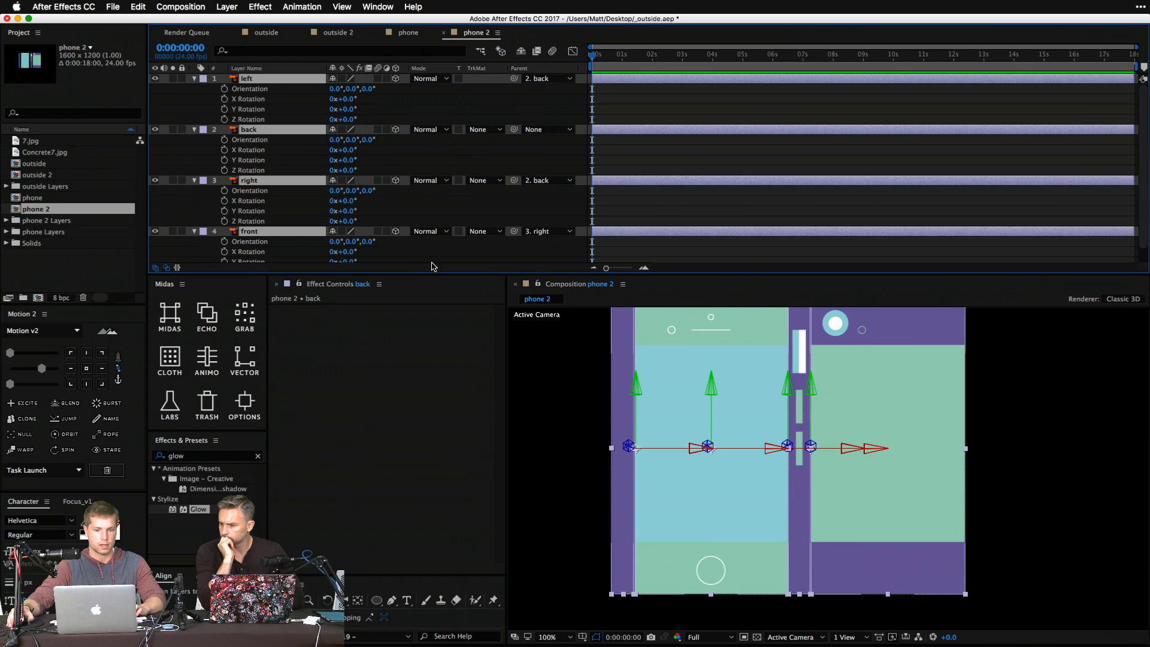
# Set the Y Rotation of the left layer to 90° and of the right layer to -90°.
pyautogui.click(361, 115)
pyautogui.moveTo(347, 109); pyautogui.dragTo(357, 112)
pyautogui.click(357, 111)
pyautogui.write('90')
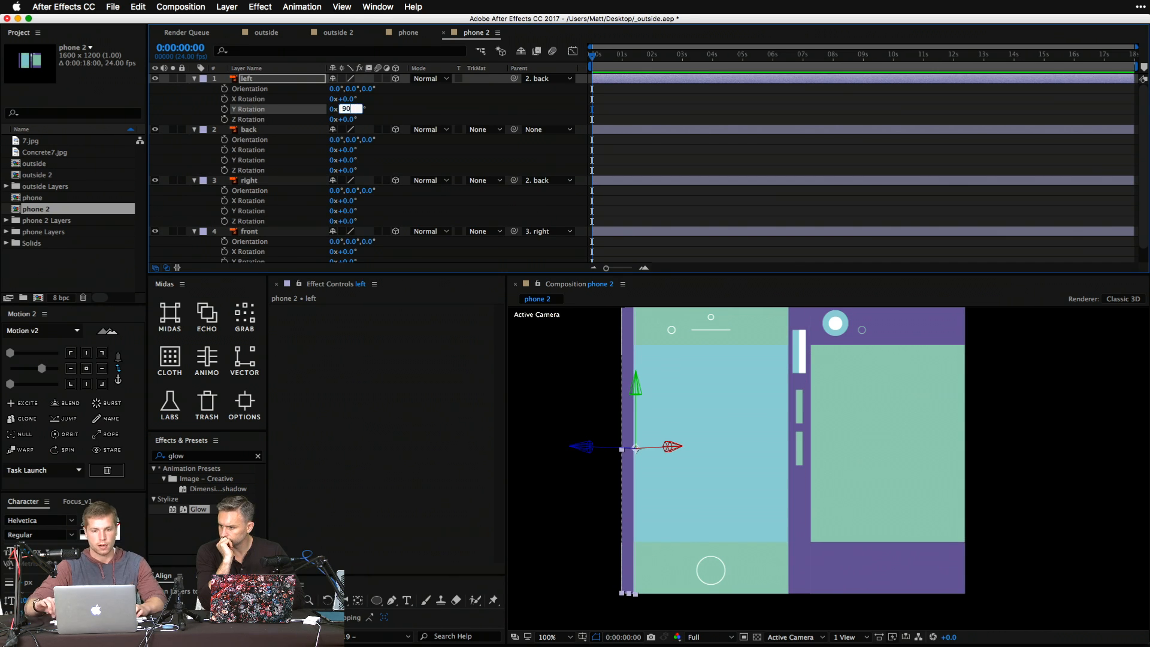
pyautogui.press('Return')
pyautogui.click(354, 211)
pyautogui.write('-90')
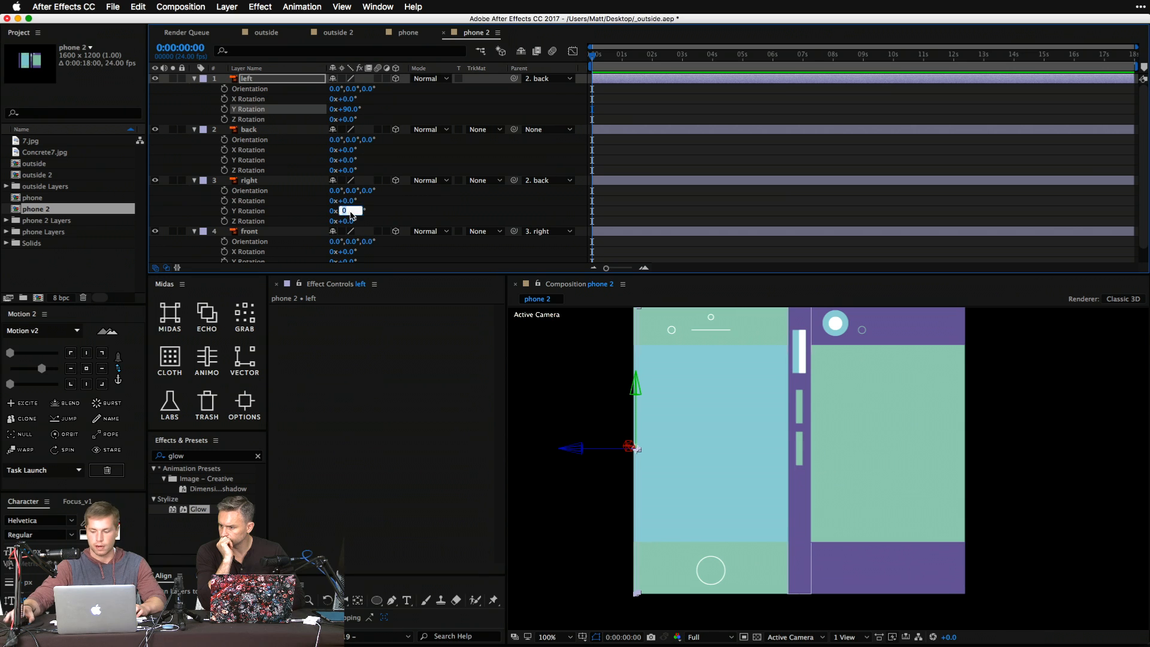
pyautogui.press('Return')
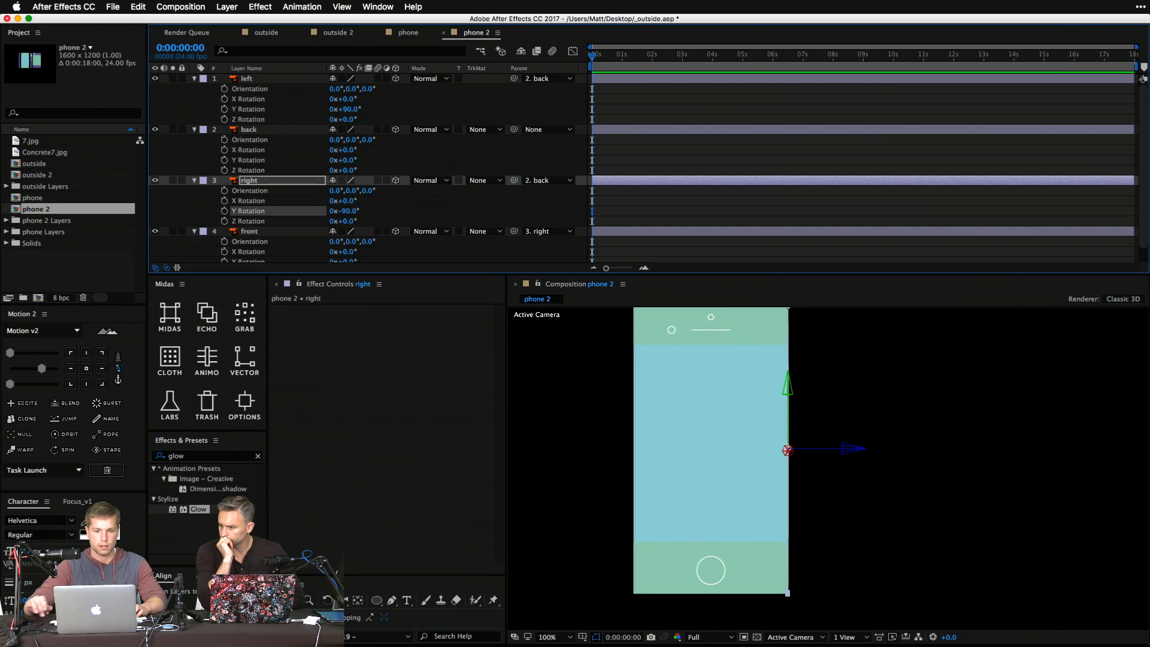
# Try setting the front layer's X Rotation to -90°, and undo it.
pyautogui.click(347, 252)
pyautogui.write('-90')
pyautogui.press('Return')
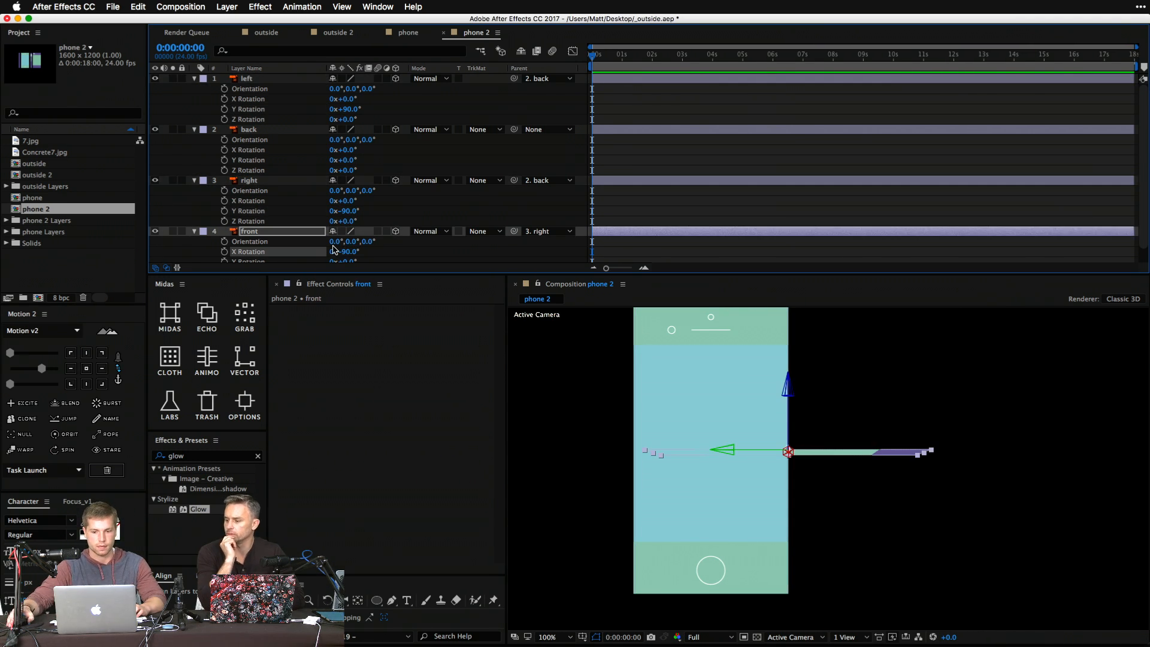
pyautogui.press('super+z')
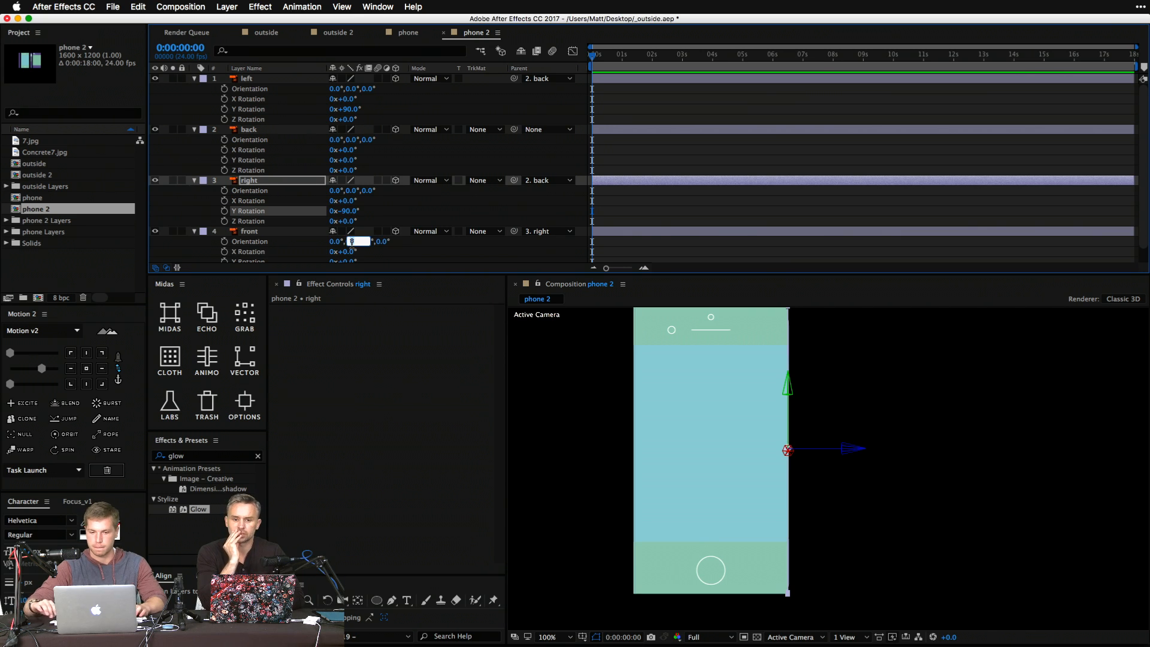
pyautogui.click(407, 251)
# Set the front layer's Y Rotation to -90° and collapse the rotation properties of all layers.
pyautogui.scroll(-1, 404, 251)
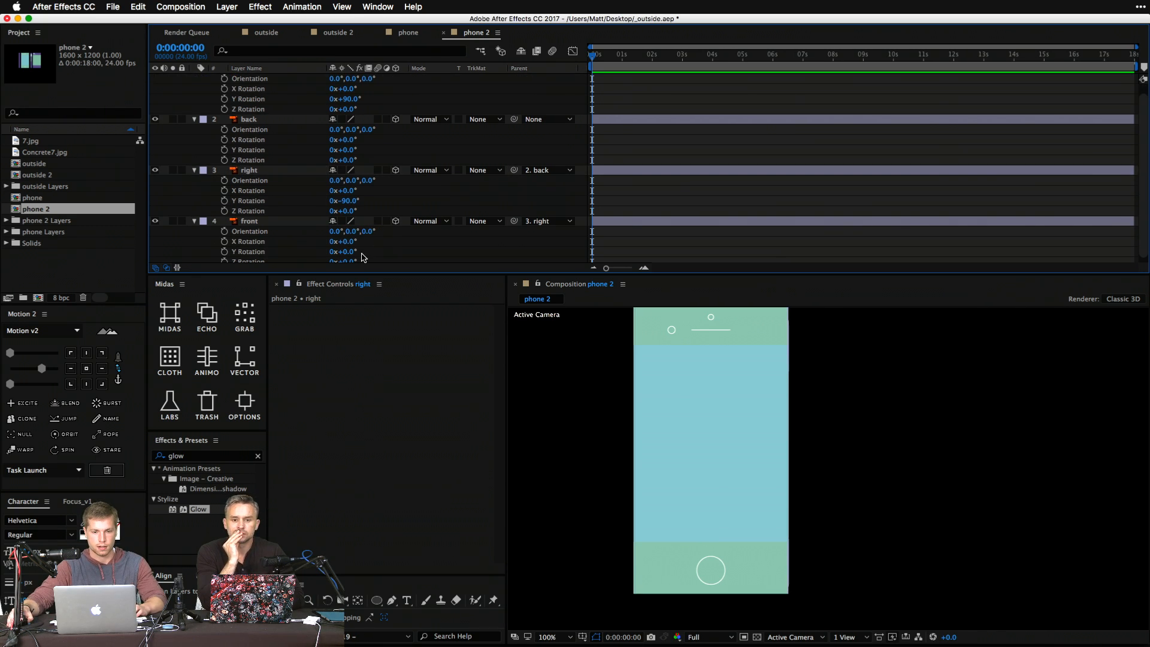
pyautogui.moveTo(347, 252); pyautogui.dragTo(354, 254)
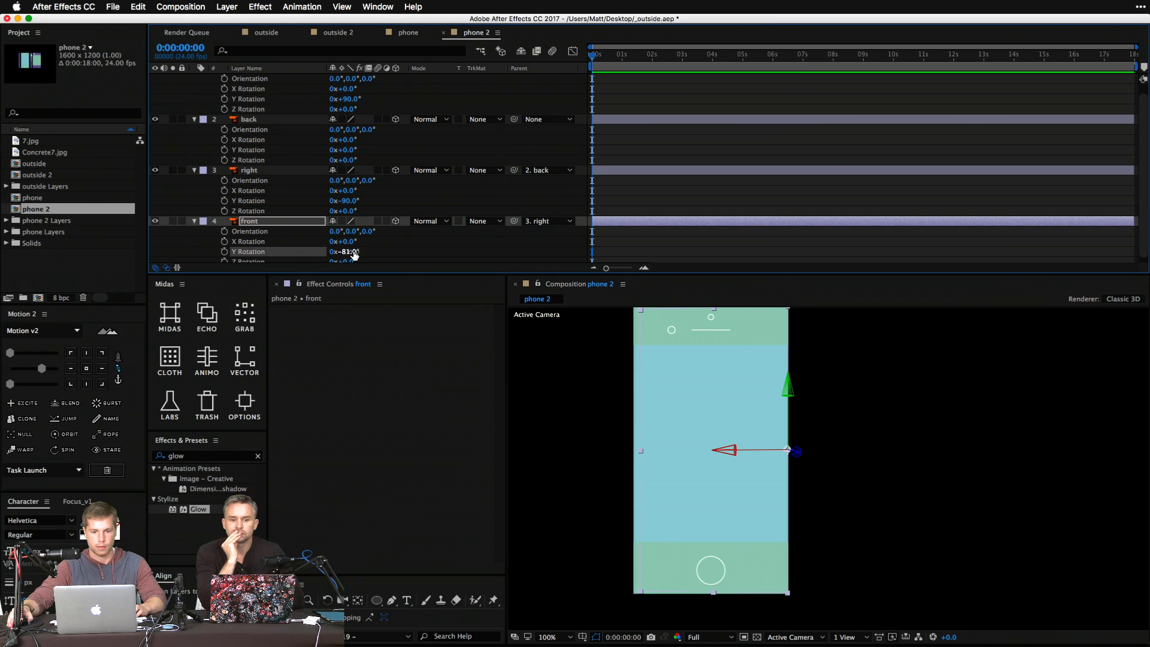
pyautogui.write('0')
pyautogui.press('Return')
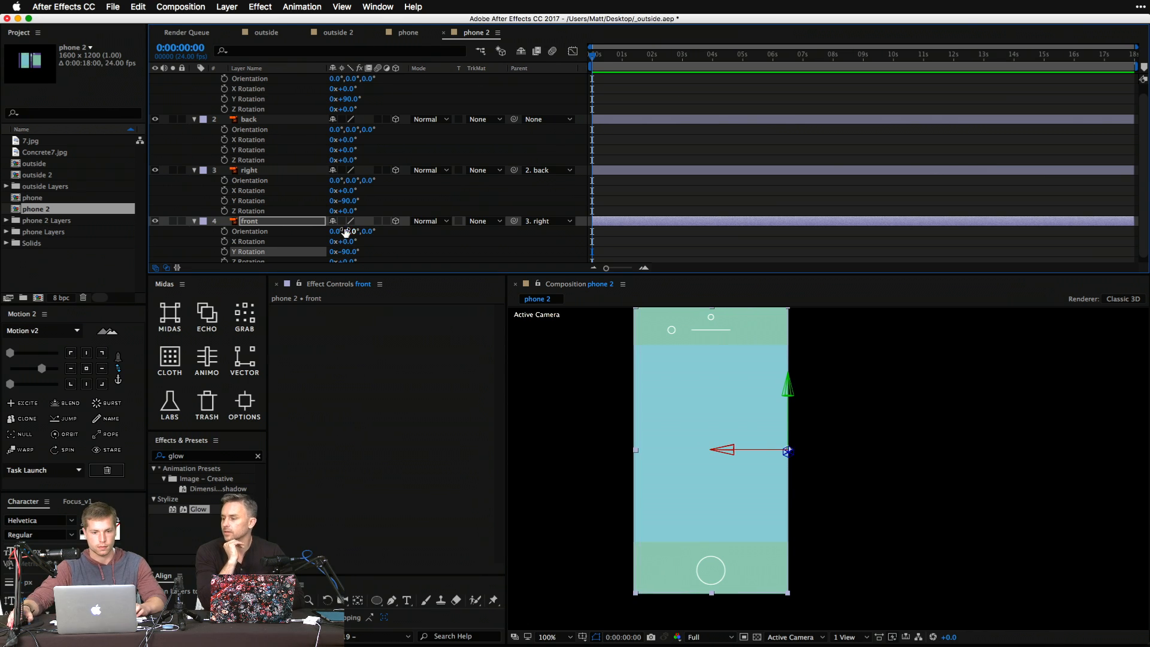
pyautogui.press('super+a')
pyautogui.press('r')
pyautogui.click(267, 227)
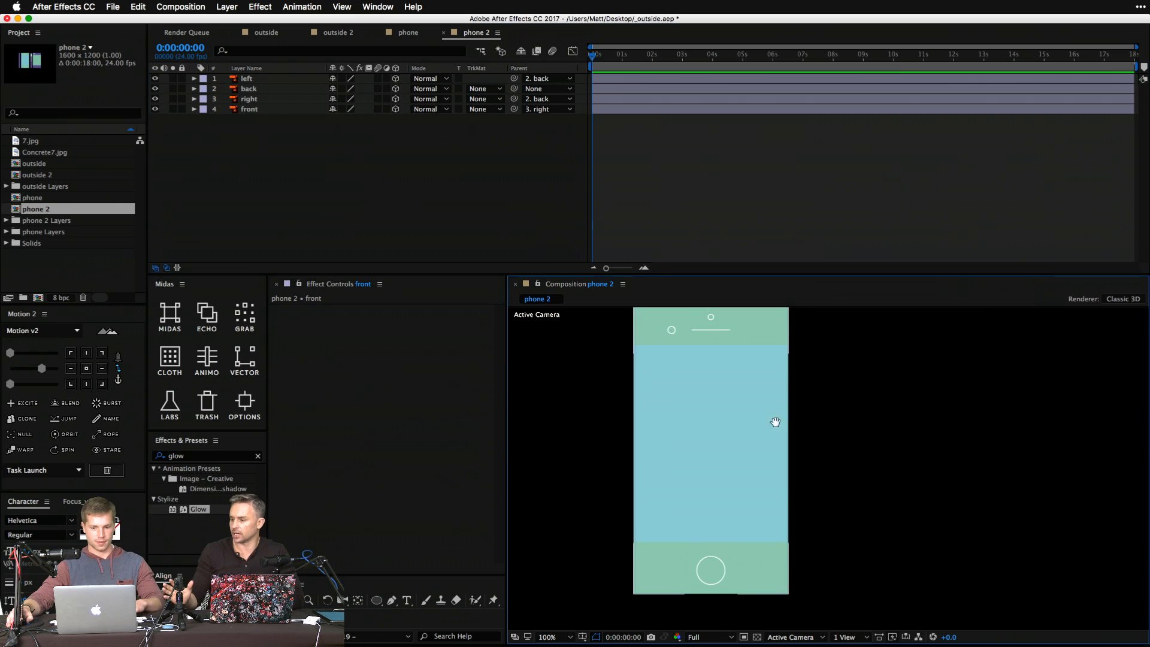
# Examine the folded phone's edges at different zoom levels and briefly preview the composition.
pyautogui.moveTo(775, 418); pyautogui.dragTo(809, 448)
pyautogui.keyDown('alt'); pyautogui.click(810, 444); pyautogui.keyUp('alt')
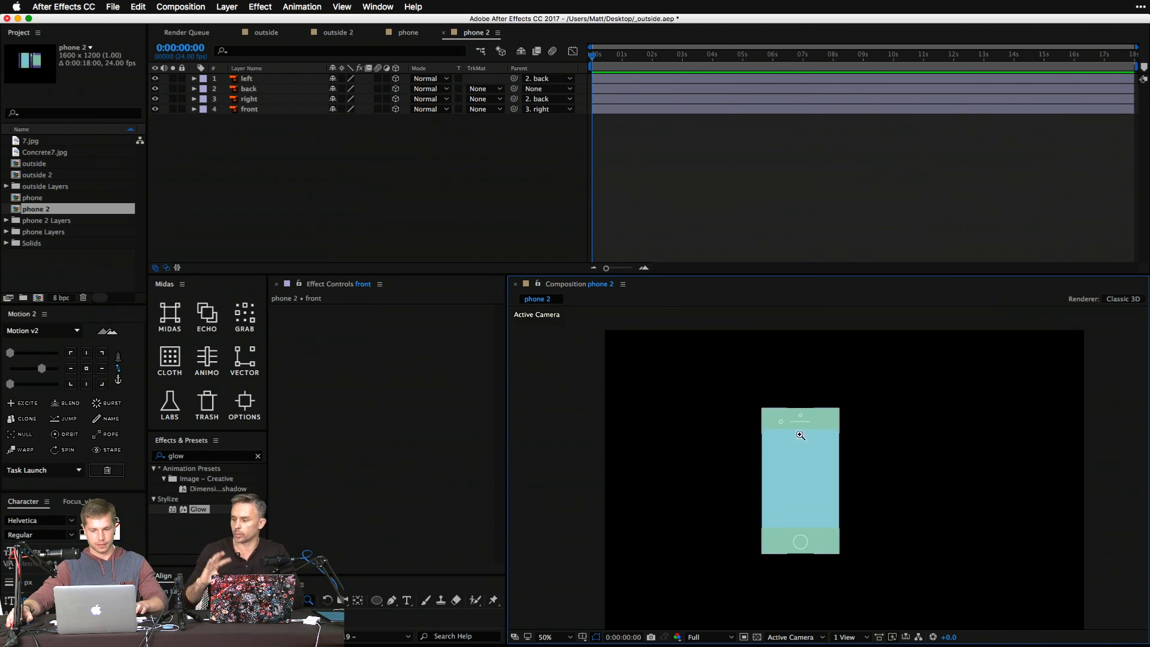
pyautogui.scroll(6, 785, 413)
pyautogui.scroll(-6, 818, 463)
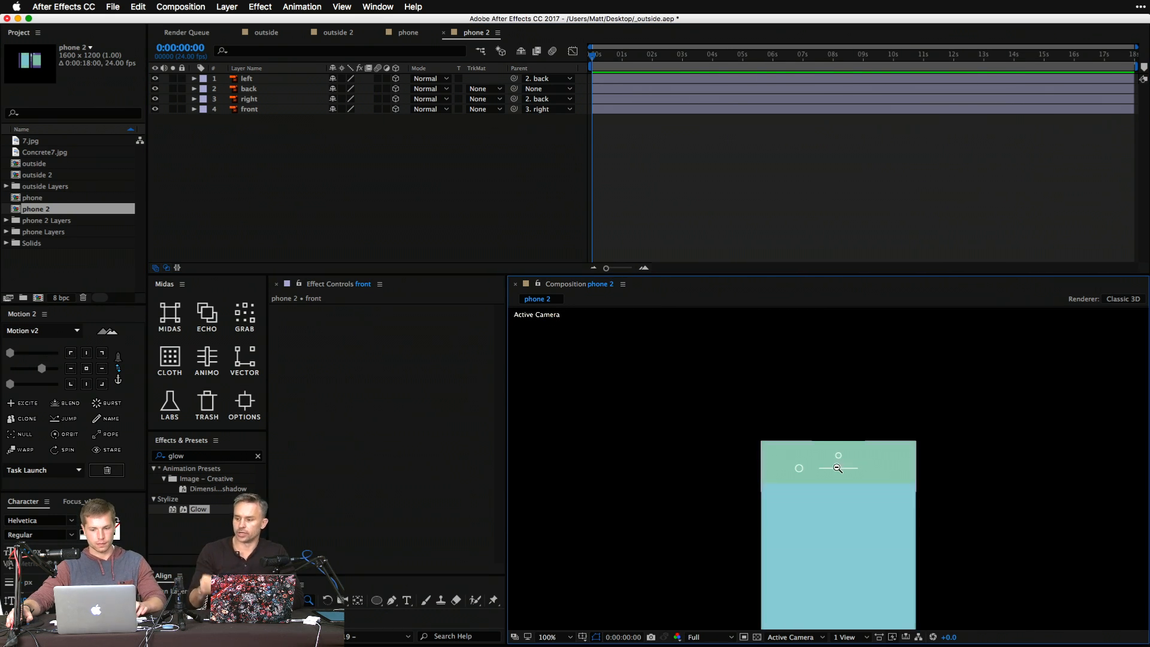
pyautogui.moveTo(835, 494); pyautogui.dragTo(794, 481)
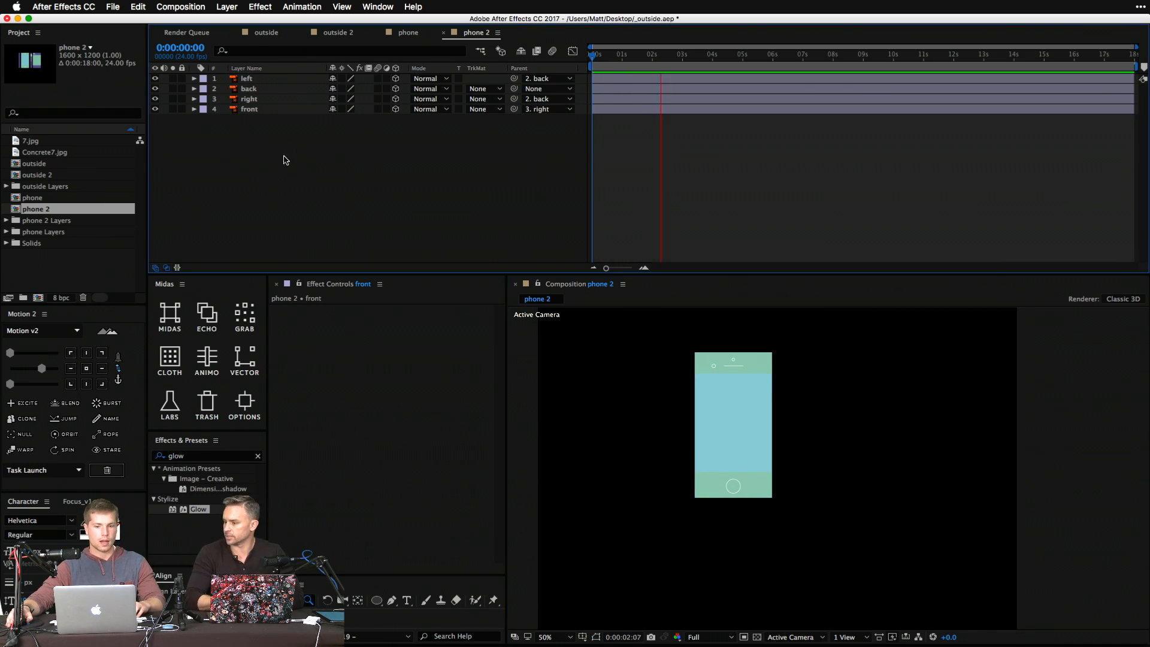
pyautogui.press('super+a')
pyautogui.press('space')
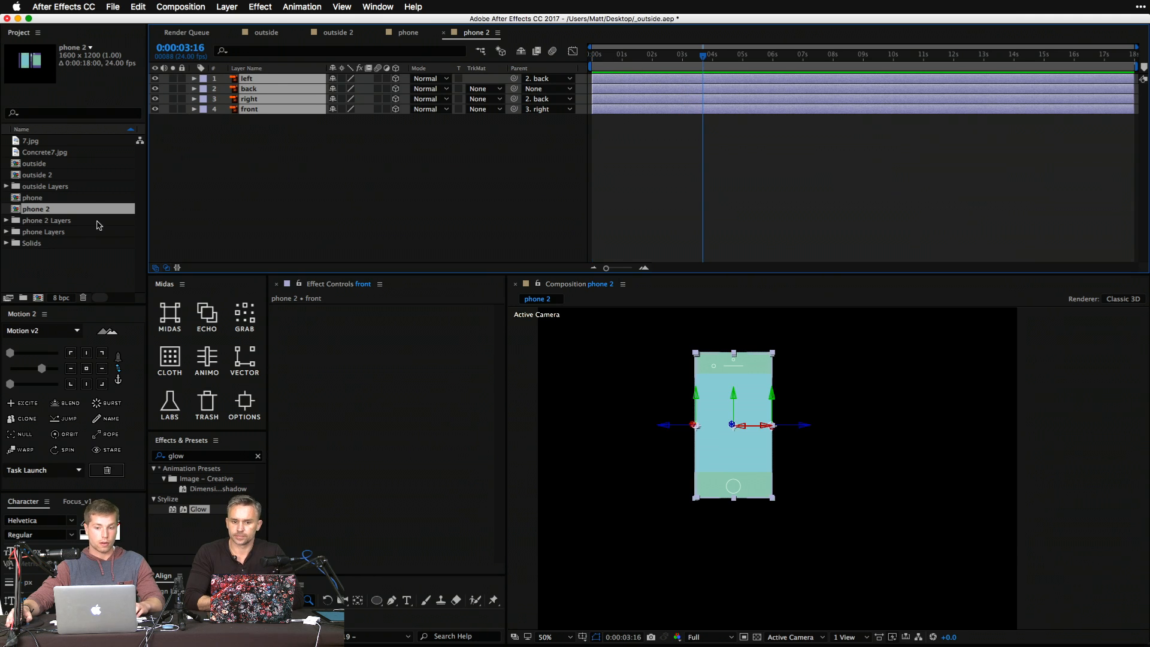
# Try turning the folded phone with the back layer's Y Rotation, and undo the turn.
pyautogui.click(259, 89)
pyautogui.press('r')
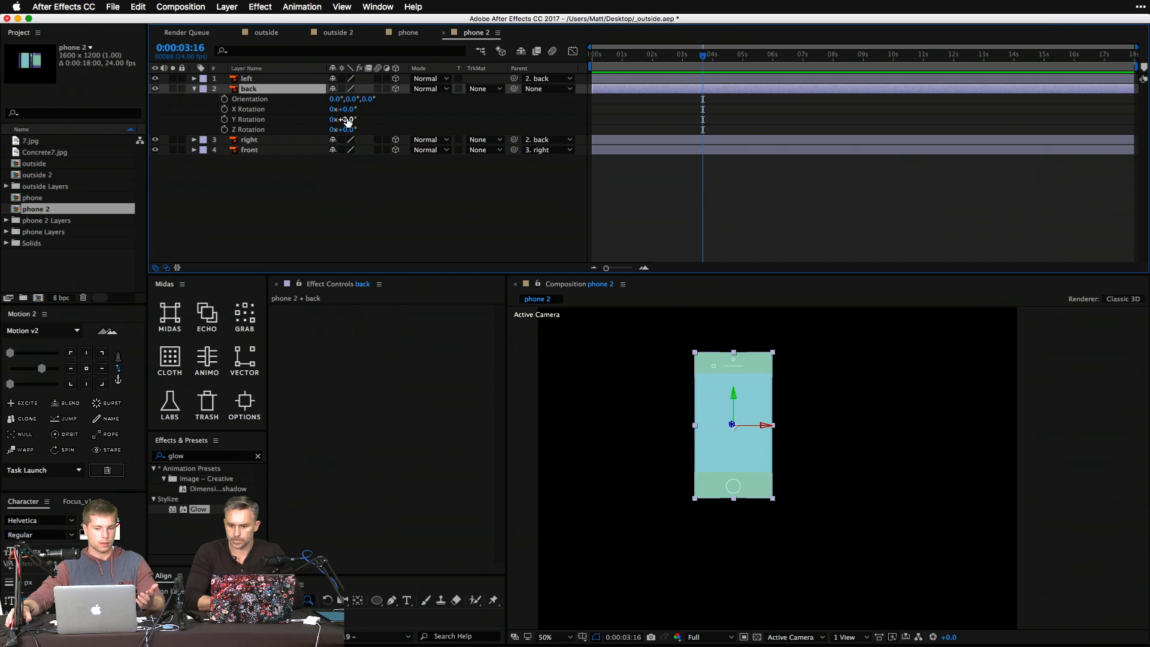
pyautogui.moveTo(348, 121); pyautogui.dragTo(435, 134)
pyautogui.press('super+z')
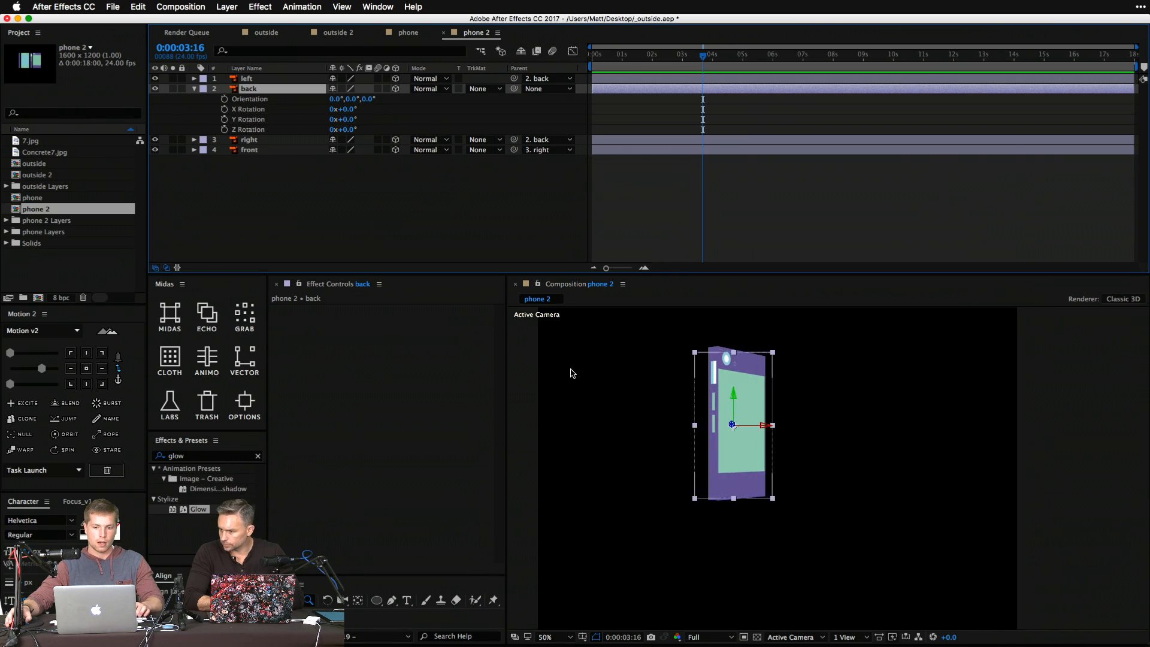
# Enlarge the composition view to 100% and switch it to the Top view.
pyautogui.press('z')
pyautogui.click(748, 438)
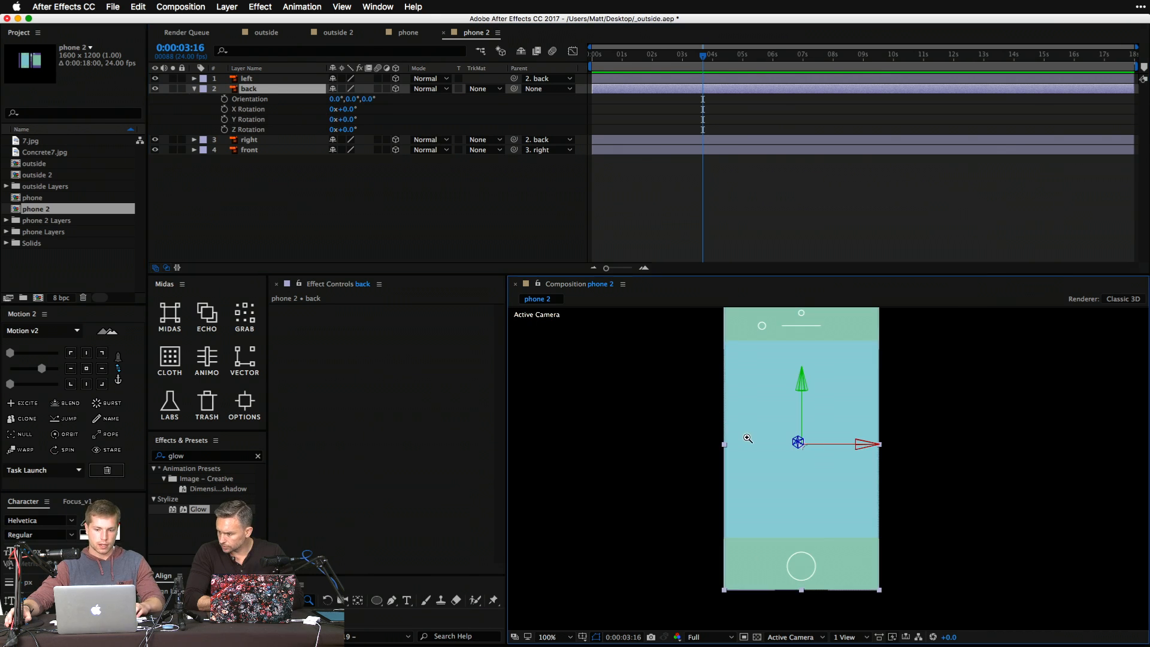
pyautogui.click(807, 640)
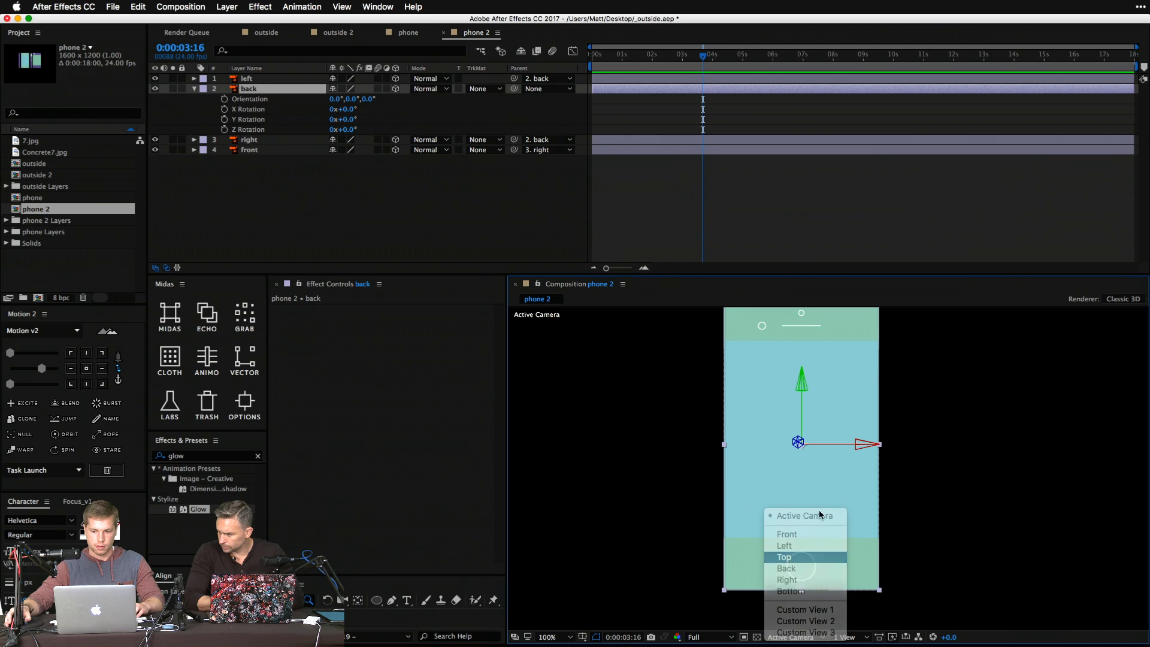
pyautogui.click(779, 549)
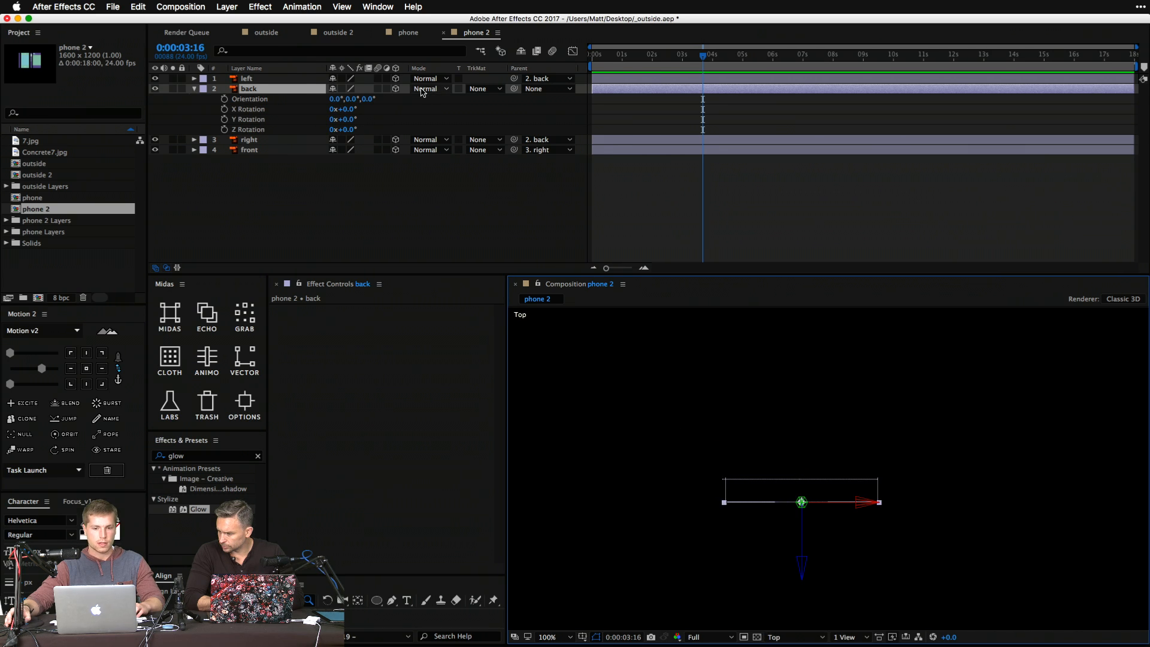
# Try spinning the back layer around its Y axis in the Top view to check its pivot, and undo the rotations.
pyautogui.moveTo(343, 119); pyautogui.dragTo(426, 128)
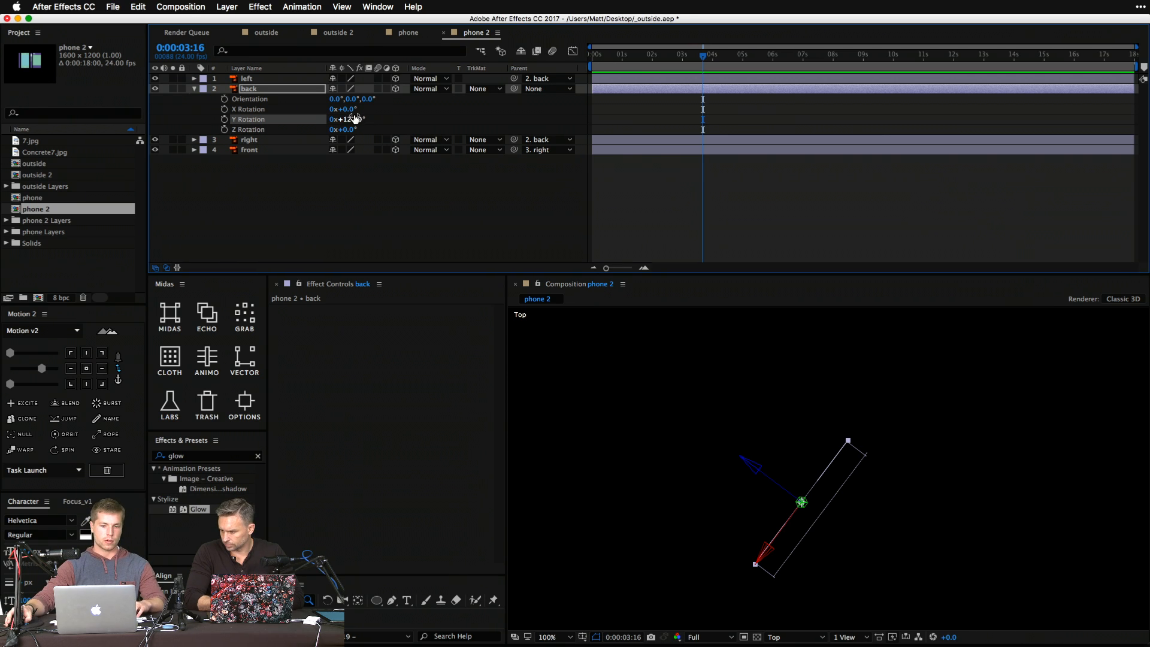
pyautogui.moveTo(360, 117); pyautogui.dragTo(447, 119)
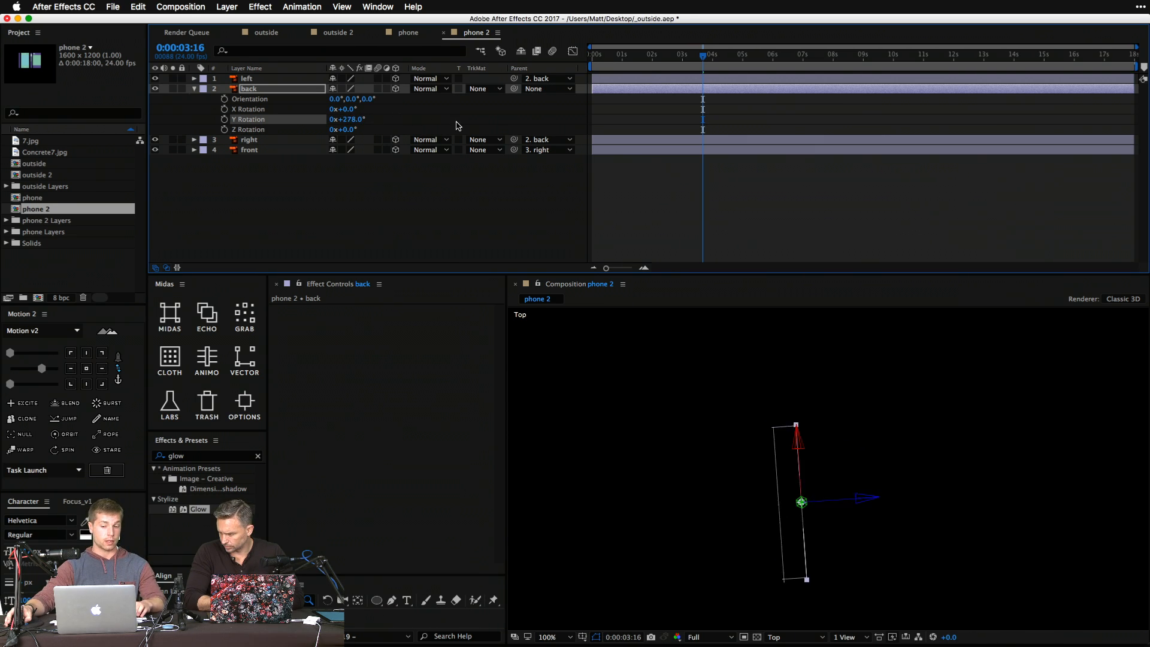
pyautogui.press('super+z')
pyautogui.press('super+z')
# Add a null object, move it to the middle of the phone in the Top view, and make it a 3D layer.
pyautogui.rightClick(440, 226)
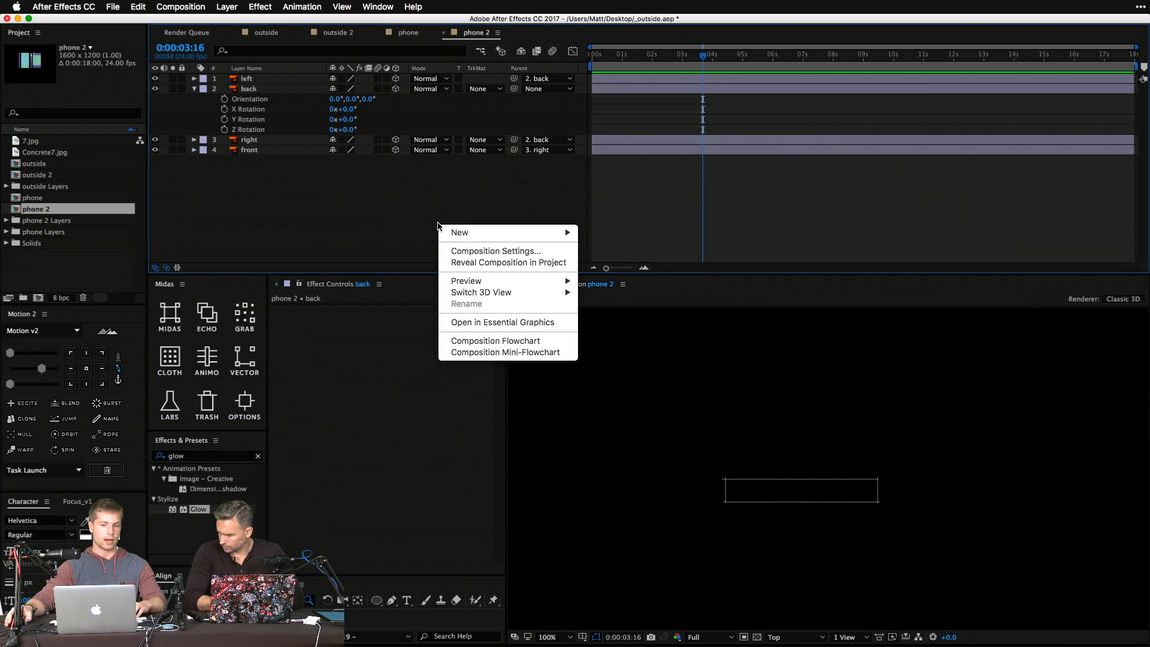
pyautogui.moveTo(554, 233)
pyautogui.click(626, 296)
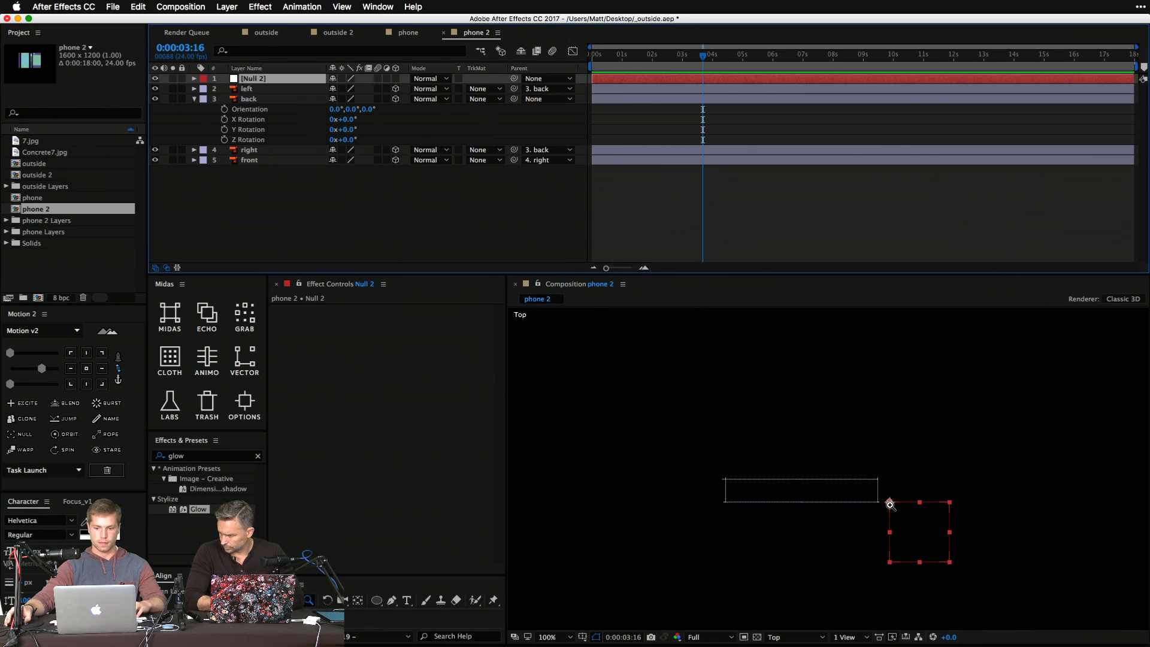
pyautogui.moveTo(890, 505); pyautogui.dragTo(799, 490)
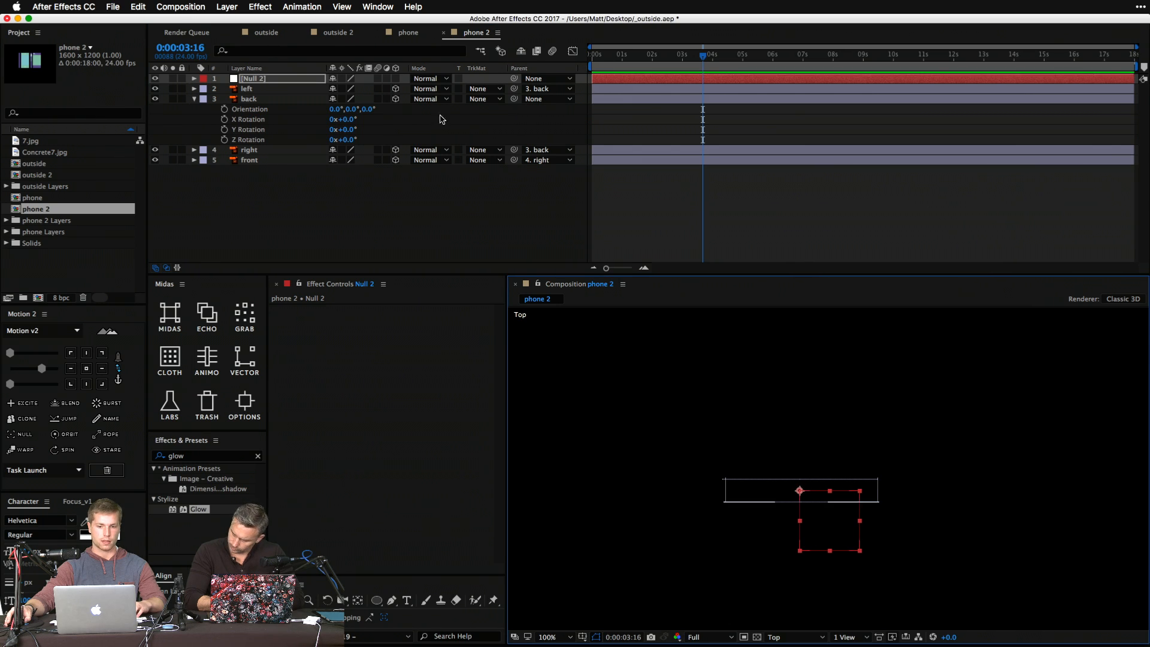
pyautogui.click(396, 78)
# Try parenting the back layer to the null, and undo the parenting.
pyautogui.moveTo(520, 85); pyautogui.dragTo(271, 81)
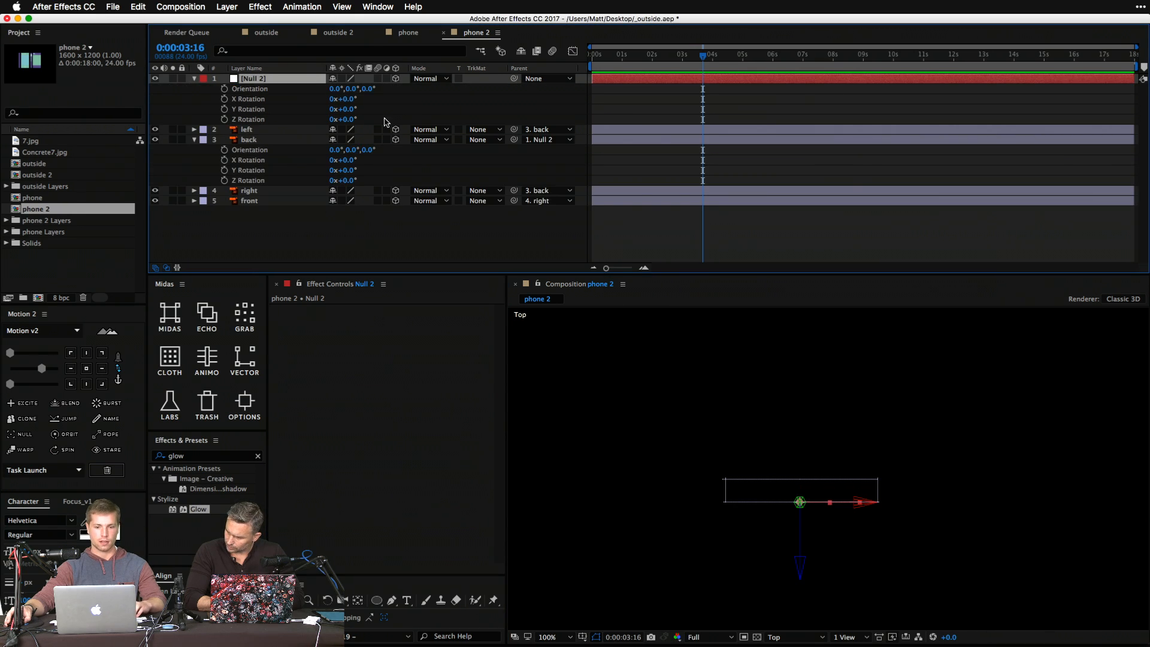
pyautogui.click(405, 113)
pyautogui.click(284, 78)
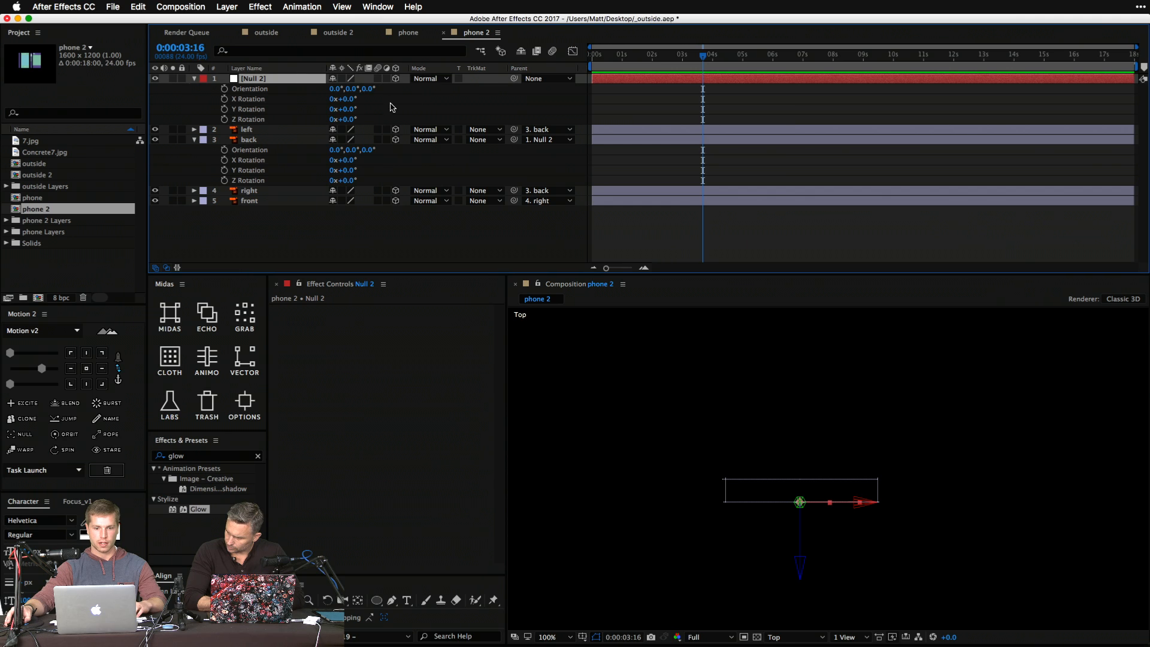
pyautogui.press('super+z')
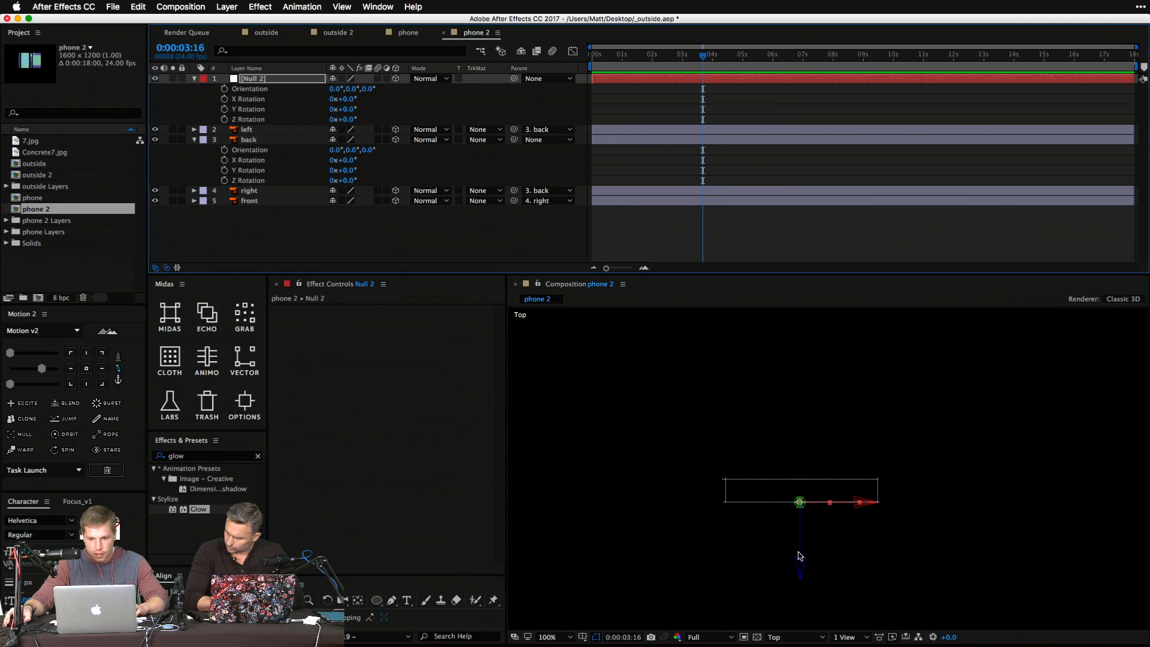
# Move the null to a depth of 19 at the center of the phone's thickness, and parent the back layer to it.
pyautogui.moveTo(799, 551)
pyautogui.mouseDown()
pyautogui.moveTo(801, 370)
pyautogui.moveTo(799, 574)
pyautogui.moveTo(788, 544)
pyautogui.mouseUp()
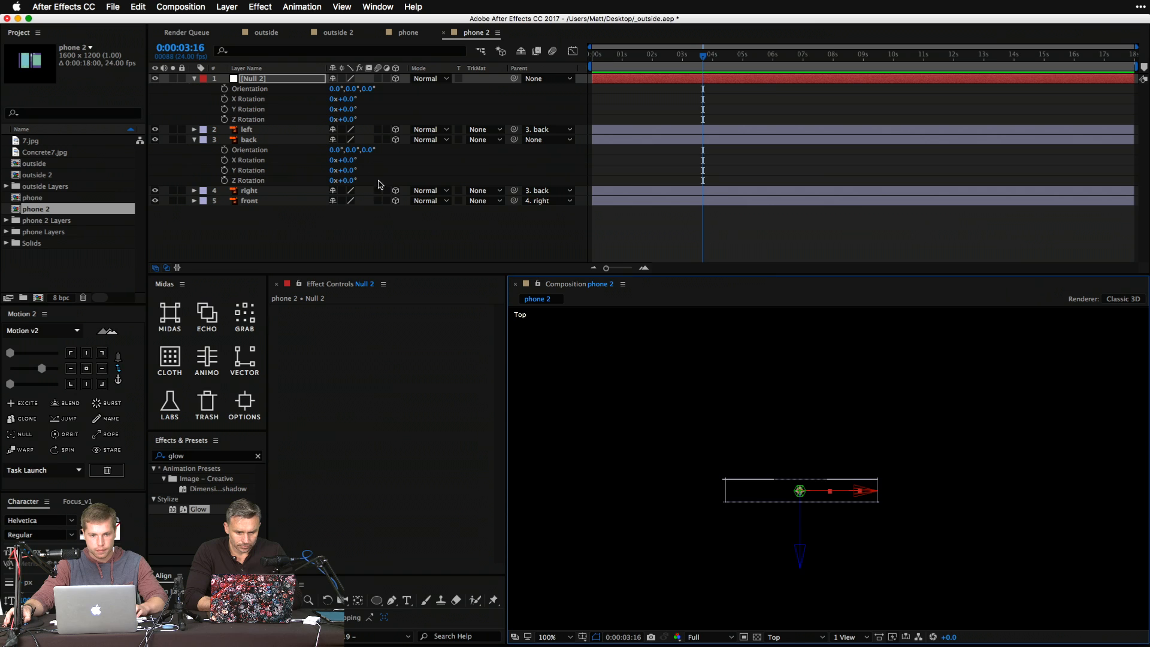
pyautogui.press('p')
pyautogui.click(419, 232)
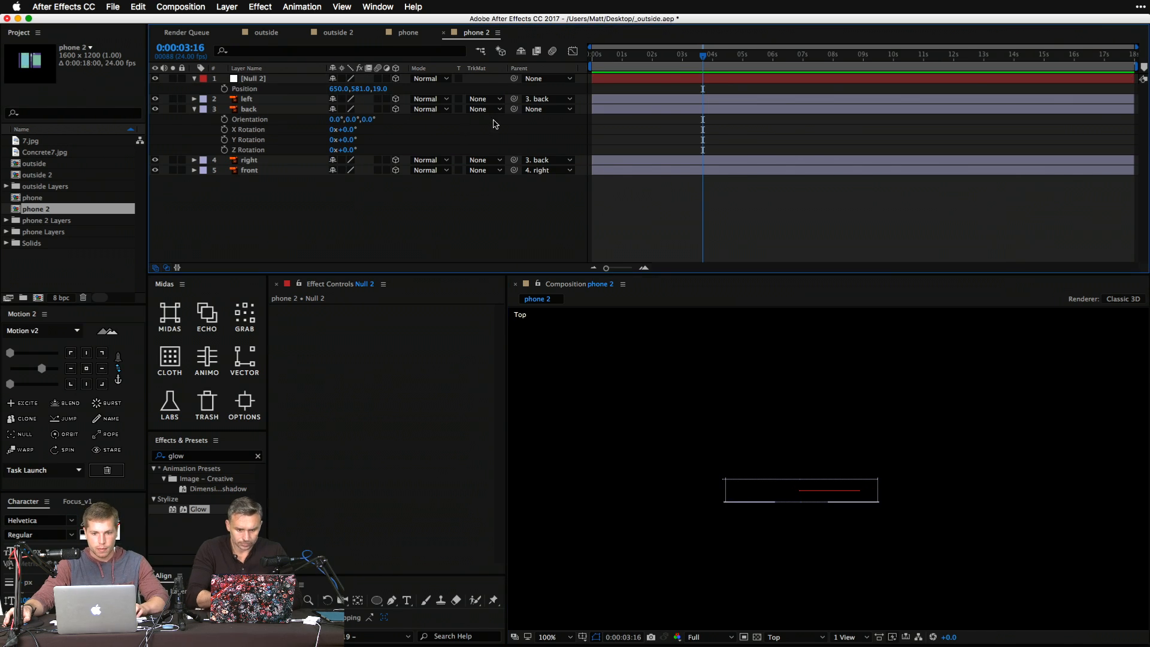
pyautogui.moveTo(514, 109); pyautogui.dragTo(281, 79)
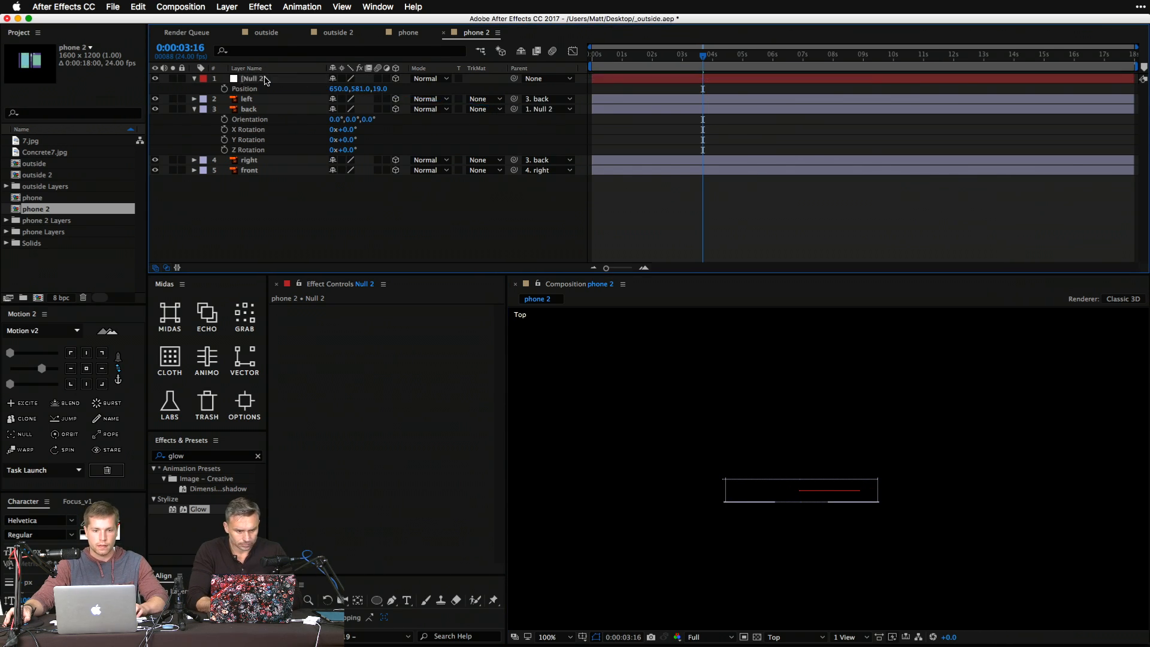
# Test the phone's spin by changing the null's Y Rotation, and undo the rotation.
pyautogui.click(281, 79)
pyautogui.press('r')
pyautogui.moveTo(355, 112); pyautogui.dragTo(516, 130)
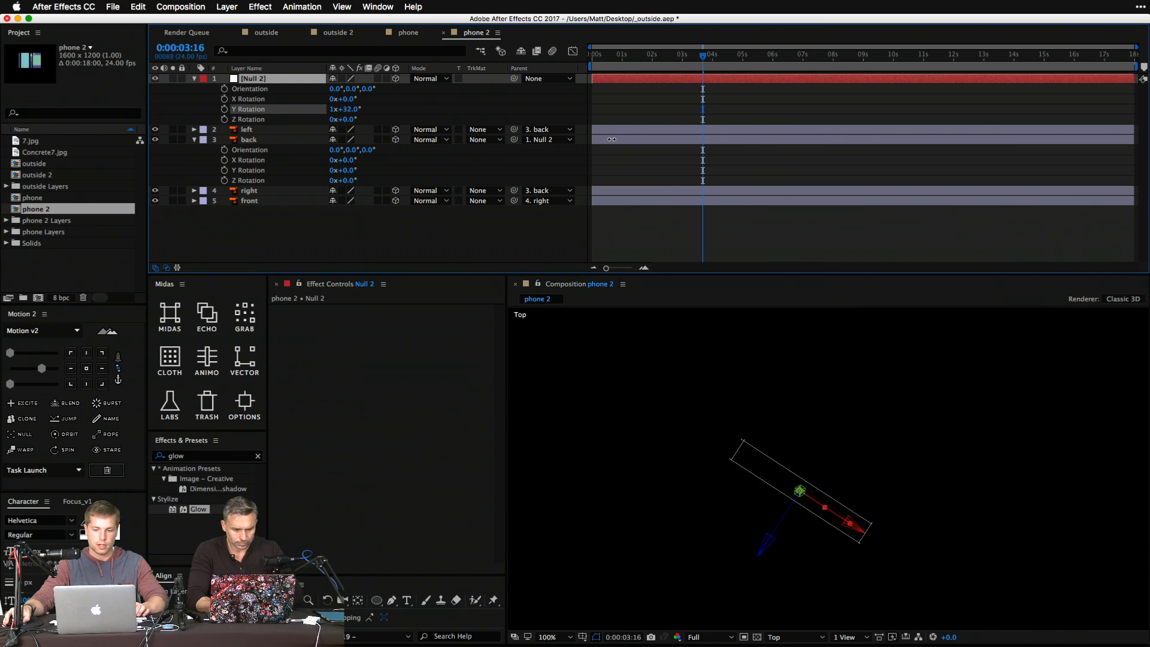
pyautogui.press('super+z')
# Switch the composition view back to Active Camera and deselect the null layer.
pyautogui.click(802, 637)
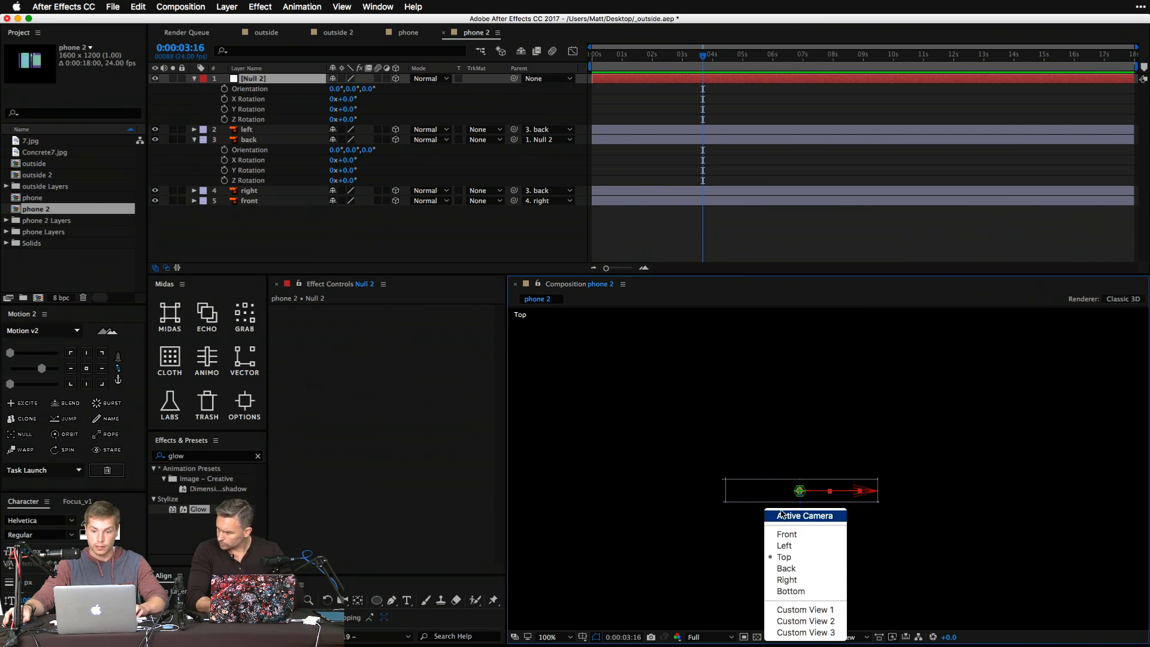
pyautogui.click(803, 513)
pyautogui.click(323, 234)
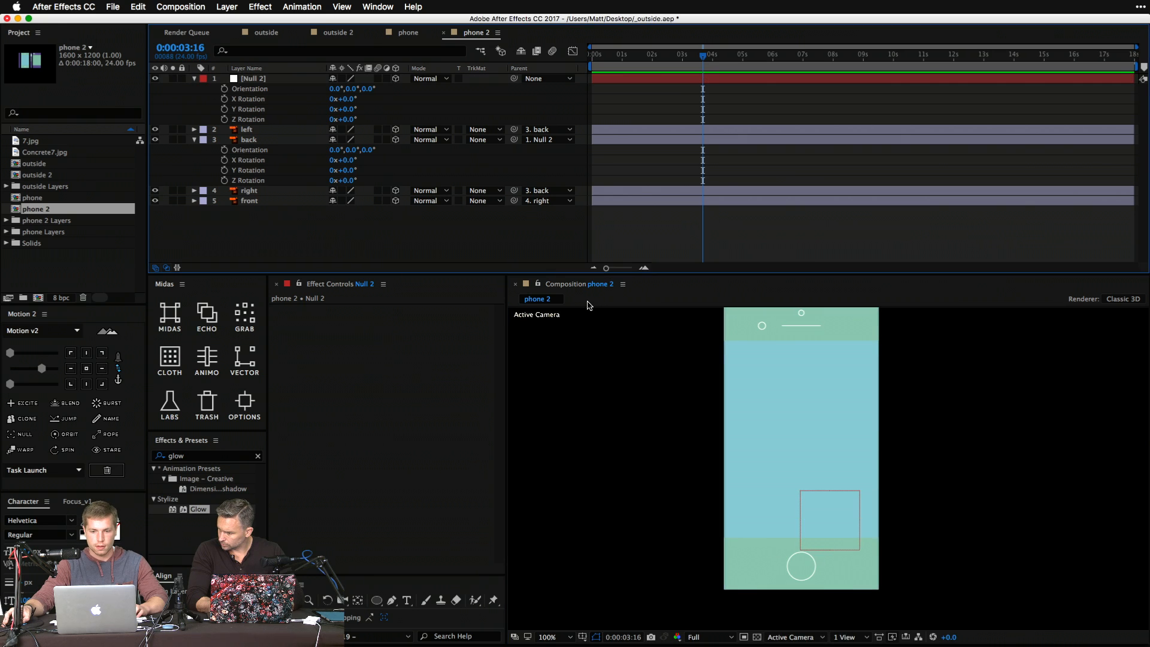
pyautogui.moveTo(762, 429); pyautogui.dragTo(750, 451)
# Open the phone composition and move the playhead to about 0:00:01:10 to view its turning phone.
pyautogui.click(399, 34)
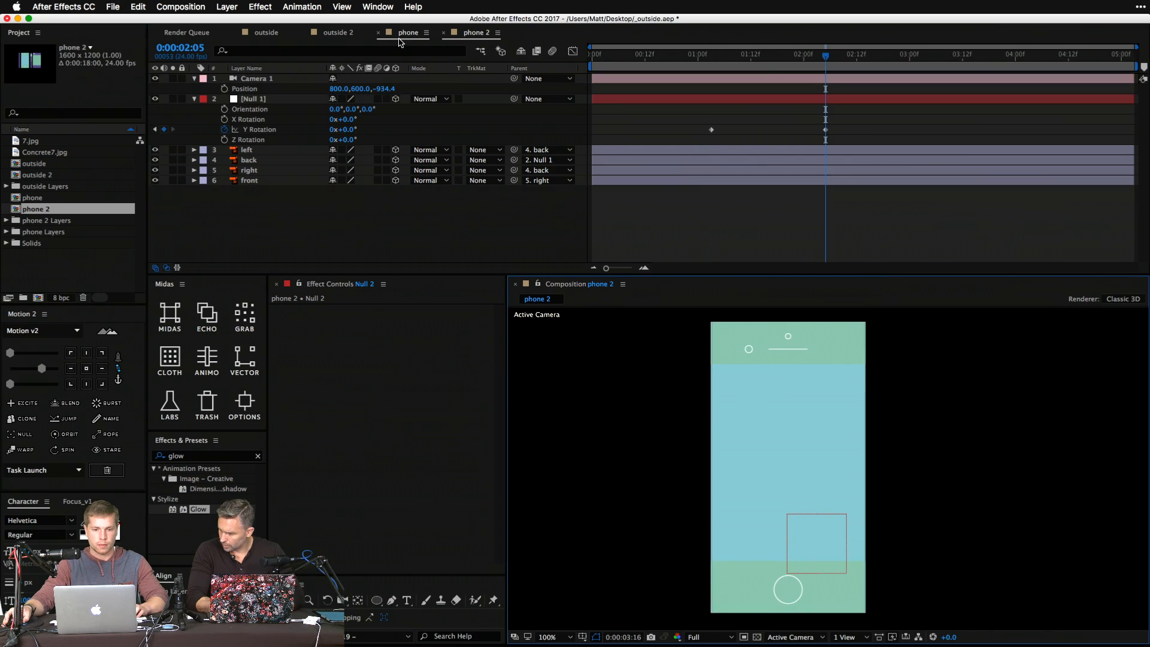
pyautogui.click(744, 64)
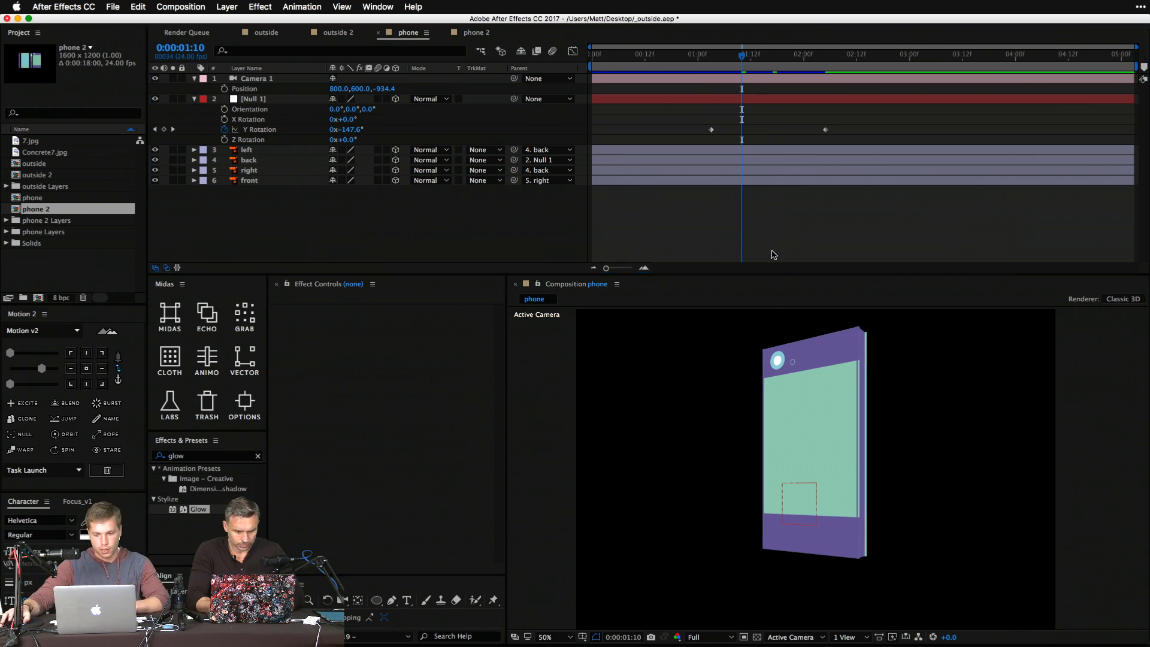
# Change the phone composition's background color to the purple sampled from the phone's body.
pyautogui.press('super+k')
pyautogui.click(516, 338)
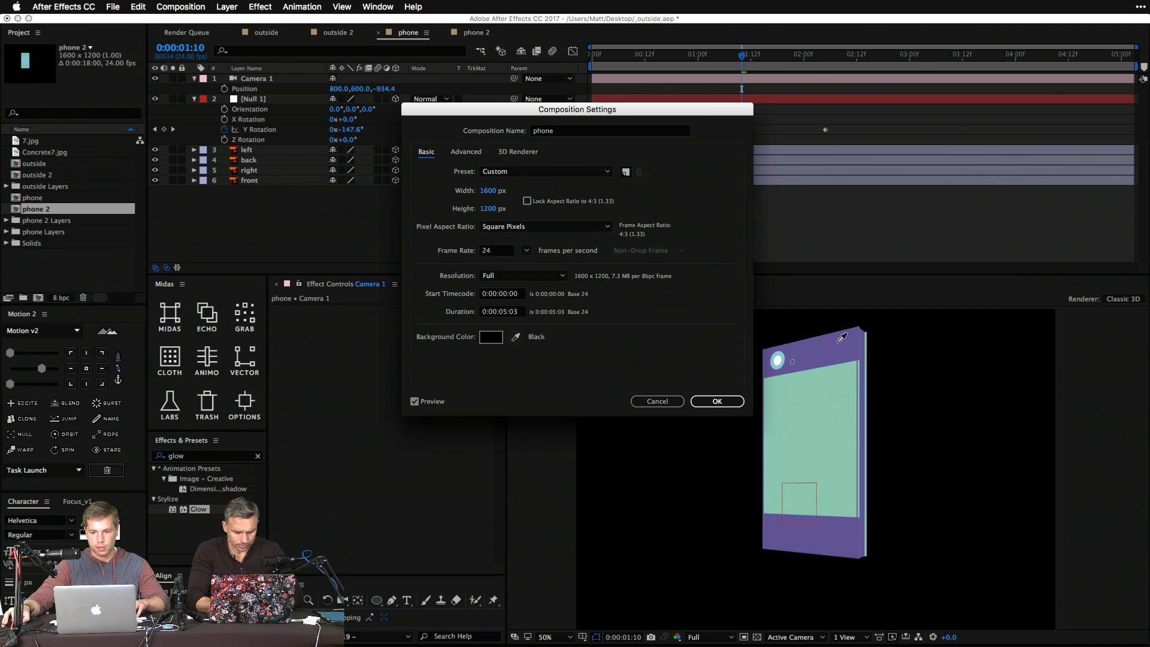
pyautogui.click(837, 344)
pyautogui.click(708, 402)
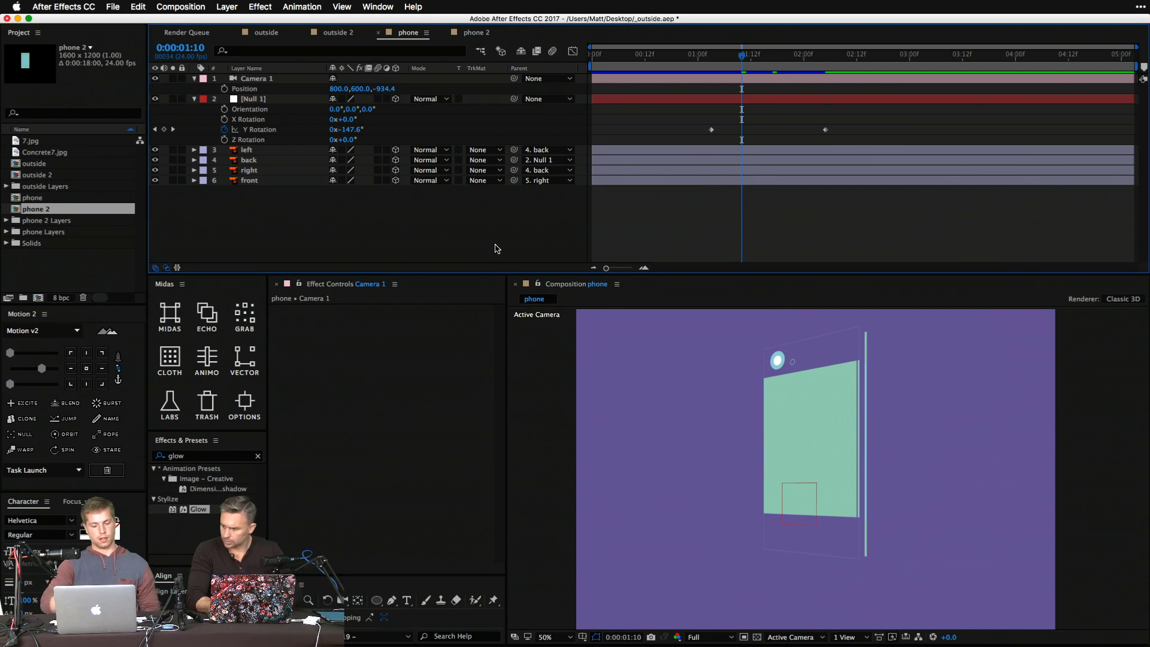
# Preview the phone's turn against the new background.
pyautogui.press('space')
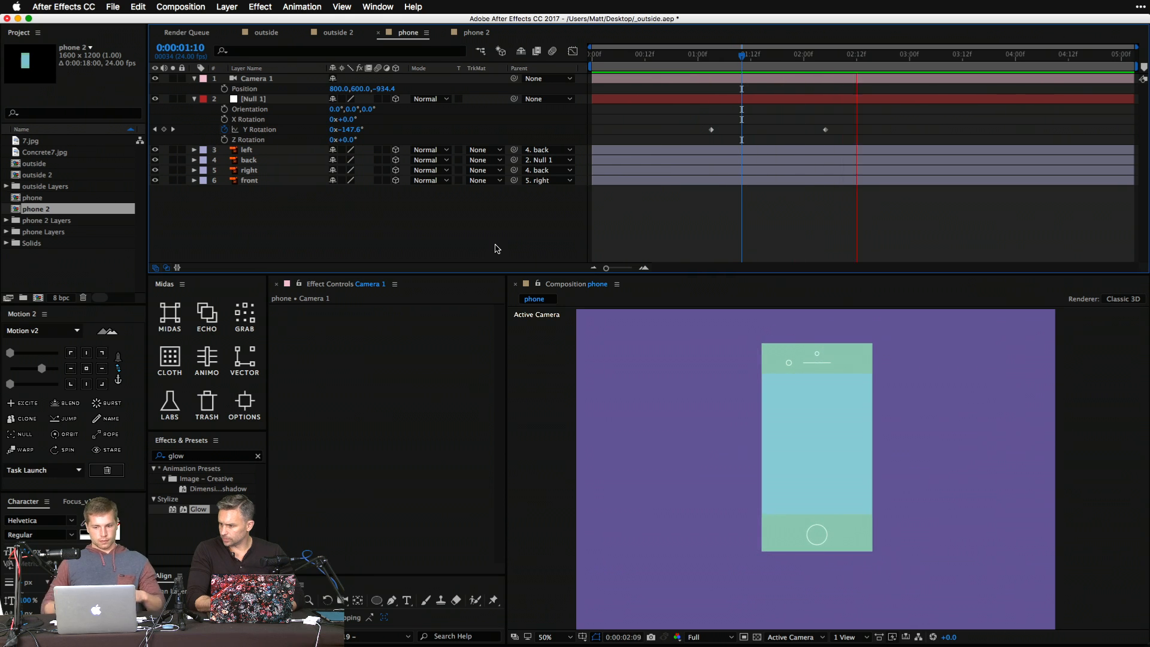
pyautogui.press('space')
pyautogui.scroll(-1, 855, 487)
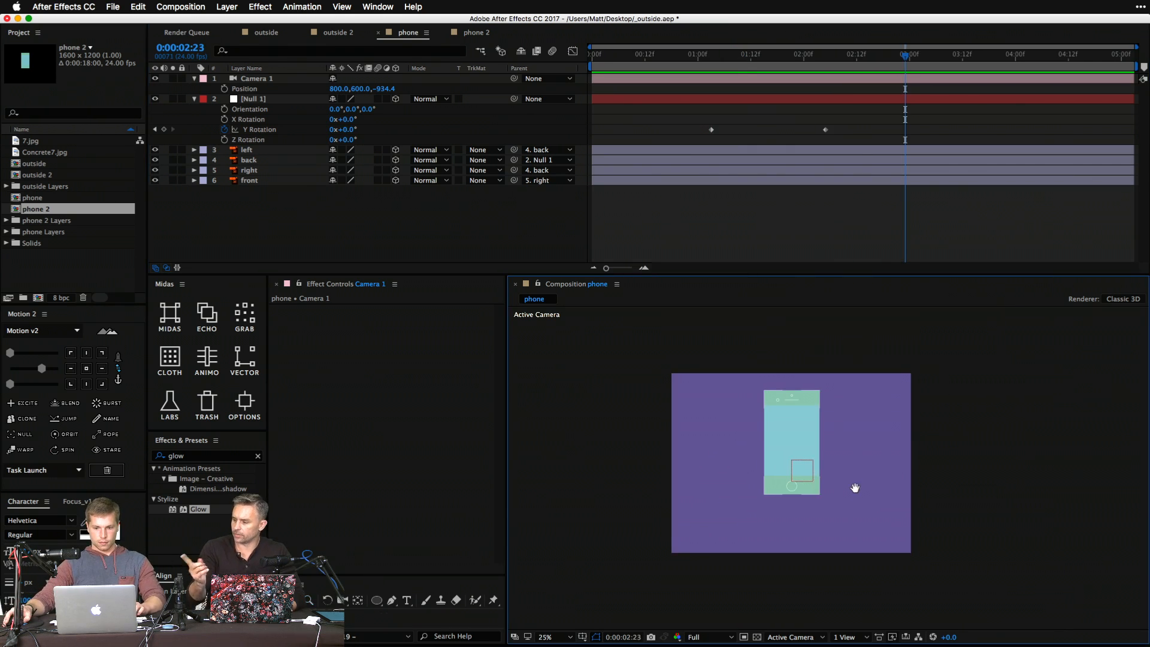
# At about 0:00:01:13, add a white spot light with 100% intensity, a 90° cone angle and 50% cone feather.
pyautogui.click(756, 54)
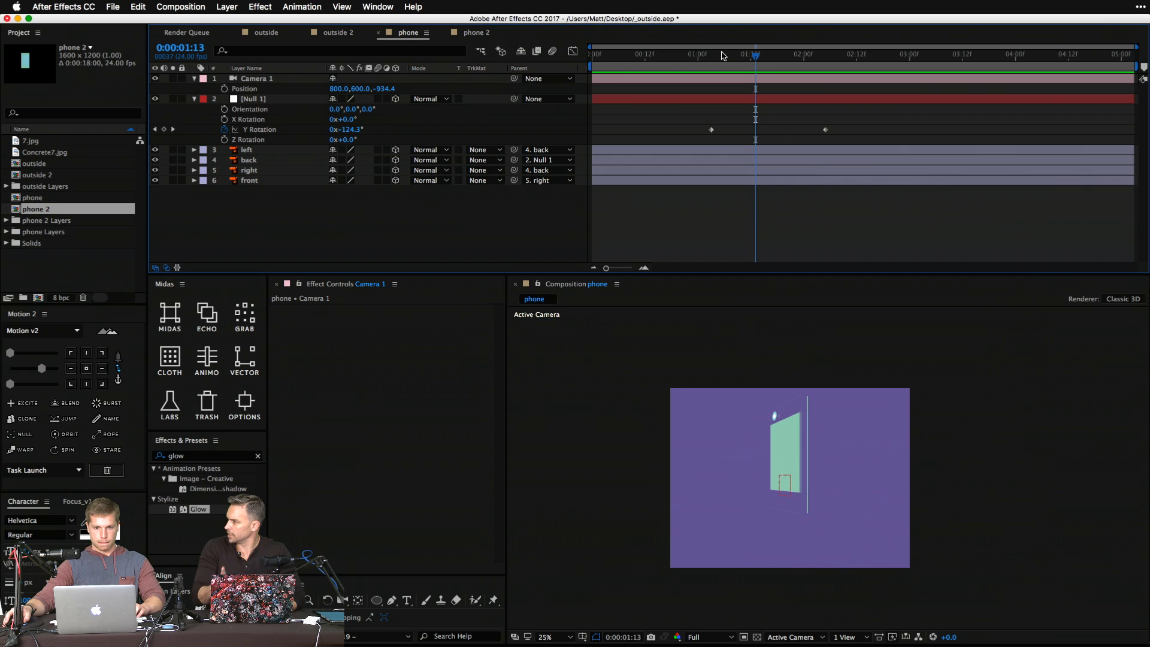
pyautogui.rightClick(494, 226)
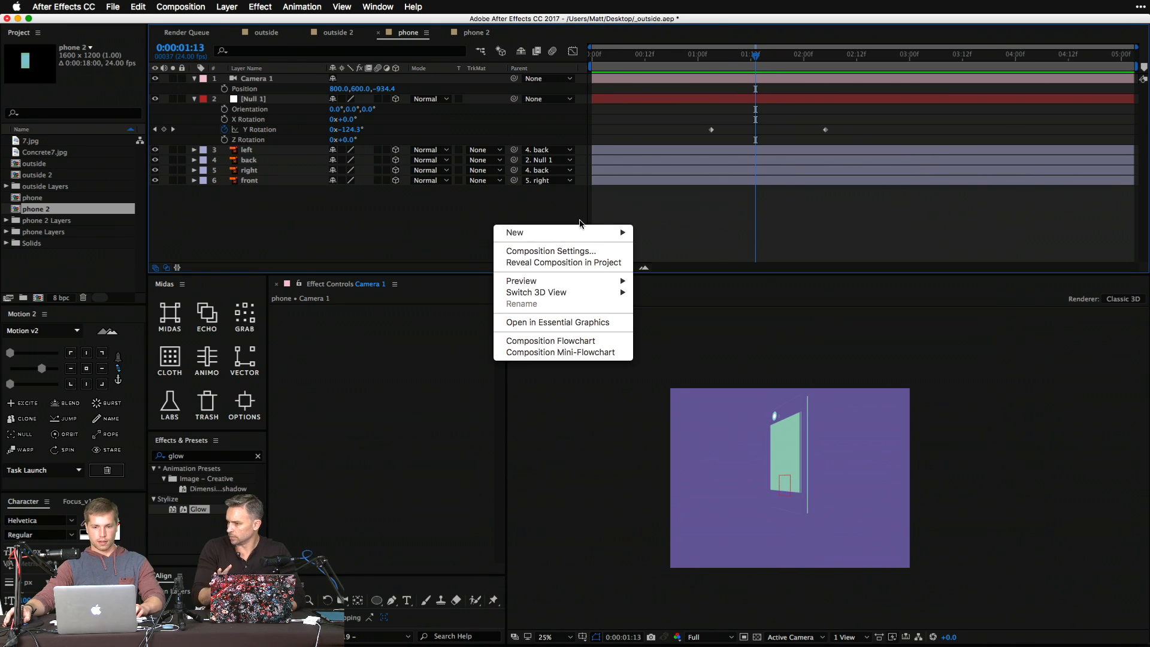
pyautogui.moveTo(575, 232)
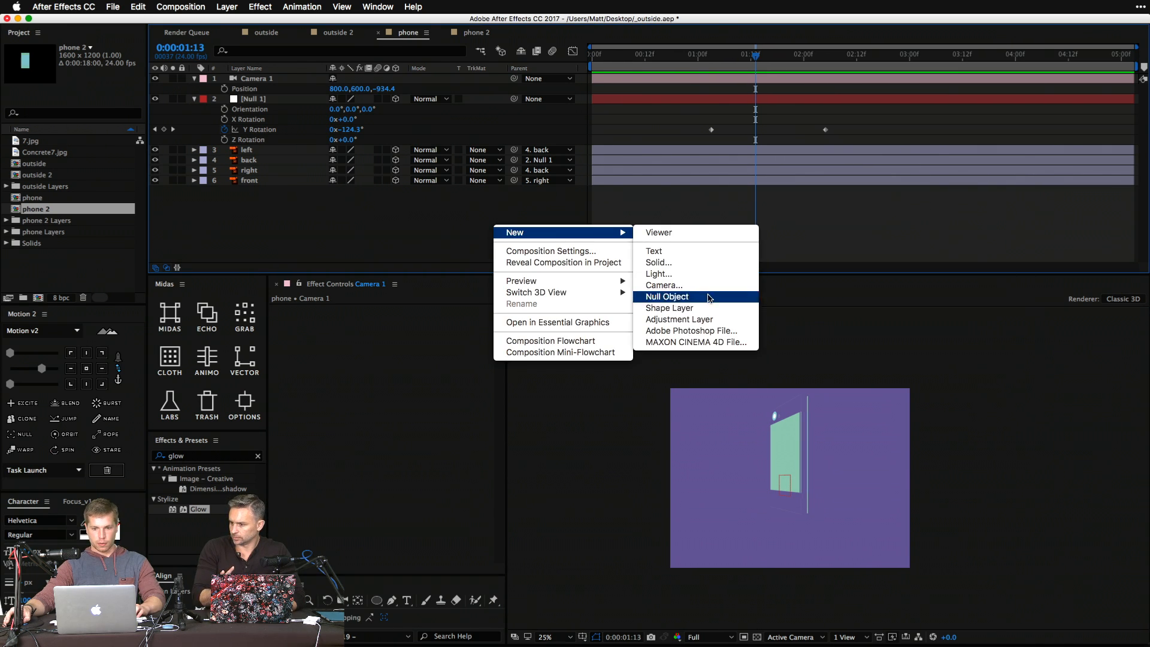
pyautogui.click(659, 273)
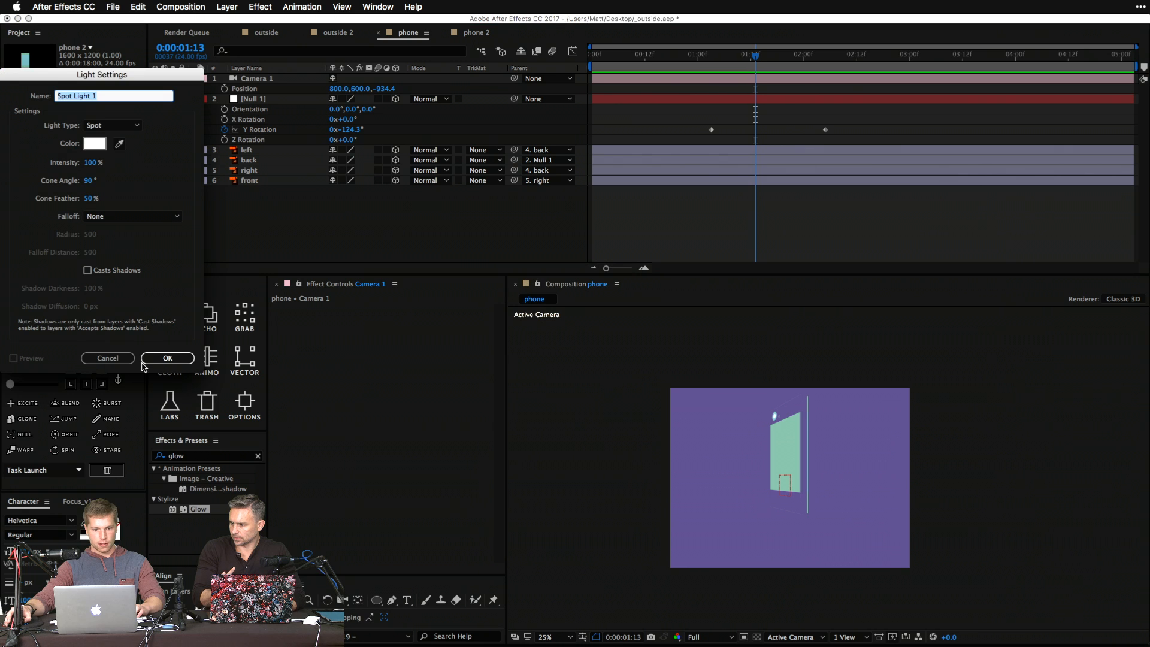
pyautogui.click(167, 358)
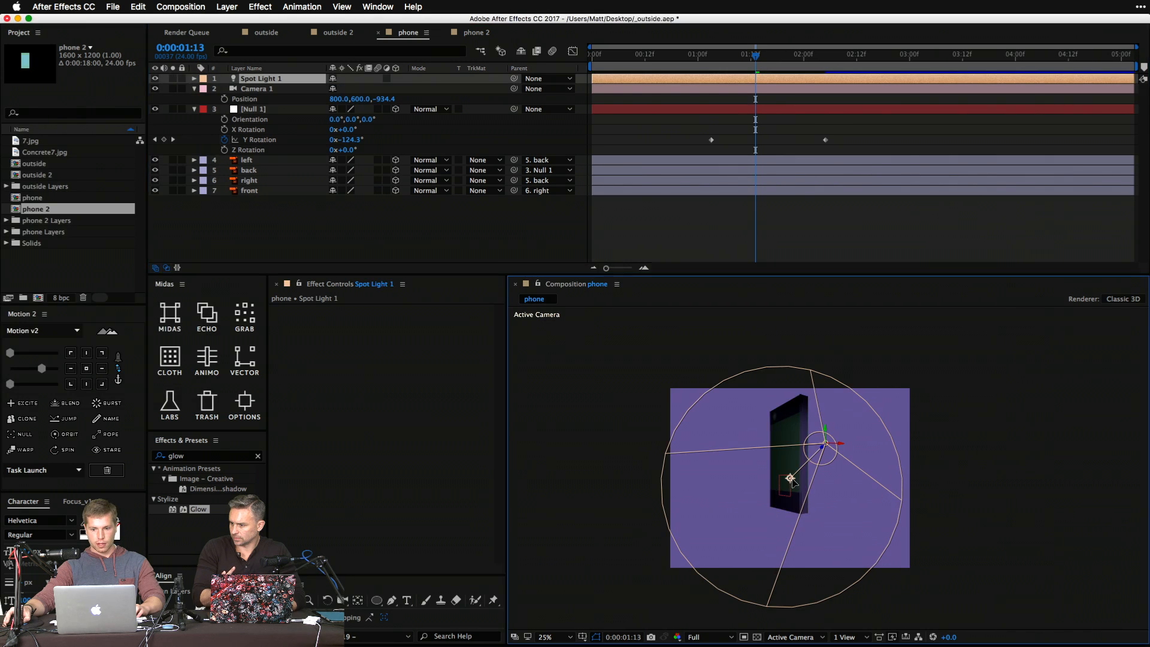
# Move the spot light to about 1172.6, 533.3, -560.9, right of the phone, and aim its point of interest back at the phone.
pyautogui.moveTo(794, 479); pyautogui.dragTo(812, 447)
pyautogui.press('z')
pyautogui.click(820, 486)
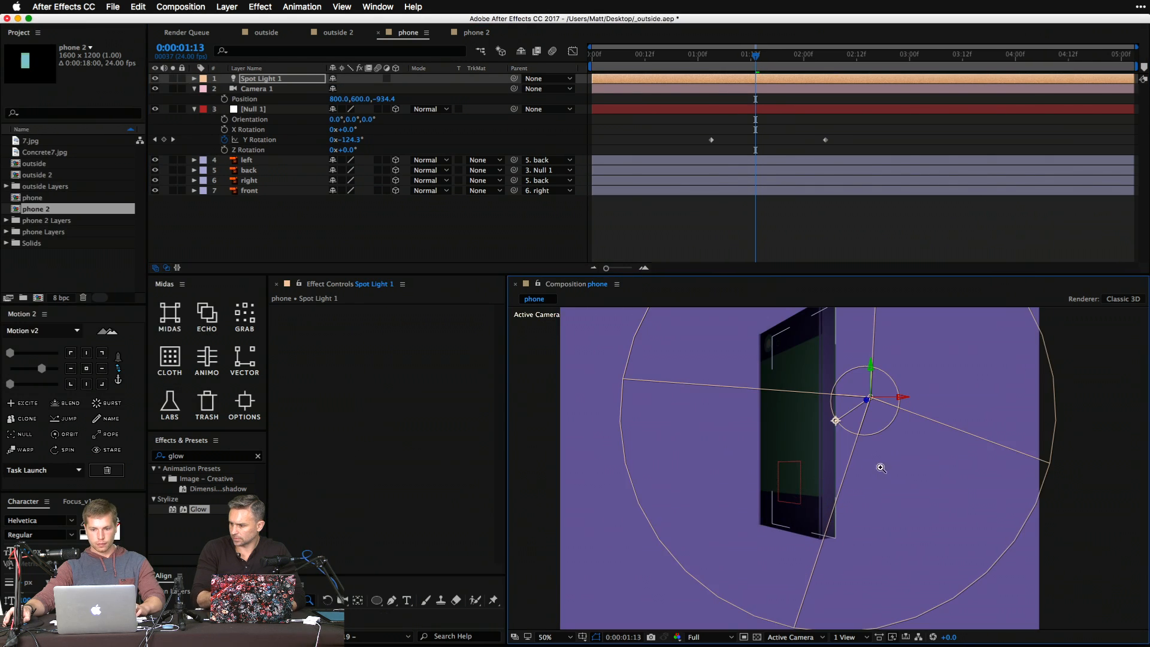
pyautogui.scroll(2, 881, 468)
pyautogui.moveTo(900, 444); pyautogui.dragTo(1126, 448)
pyautogui.moveTo(987, 466); pyautogui.dragTo(831, 465)
# Preview the phone's turn under the spot light.
pyautogui.press('space')
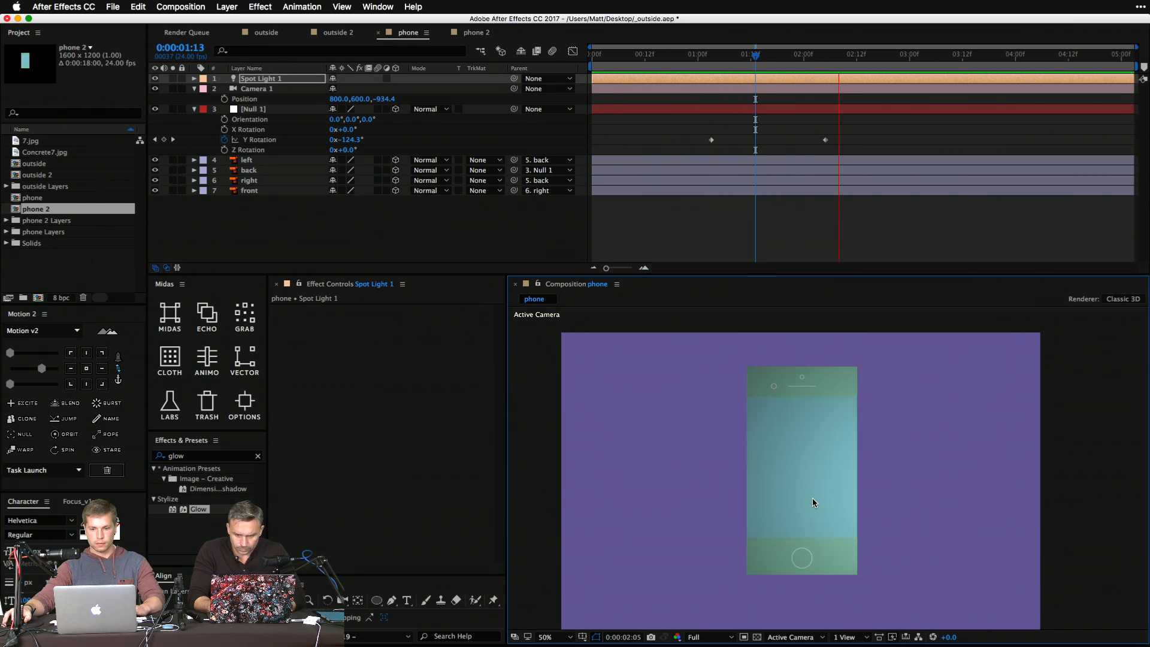
pyautogui.press('space')
pyautogui.press('space')
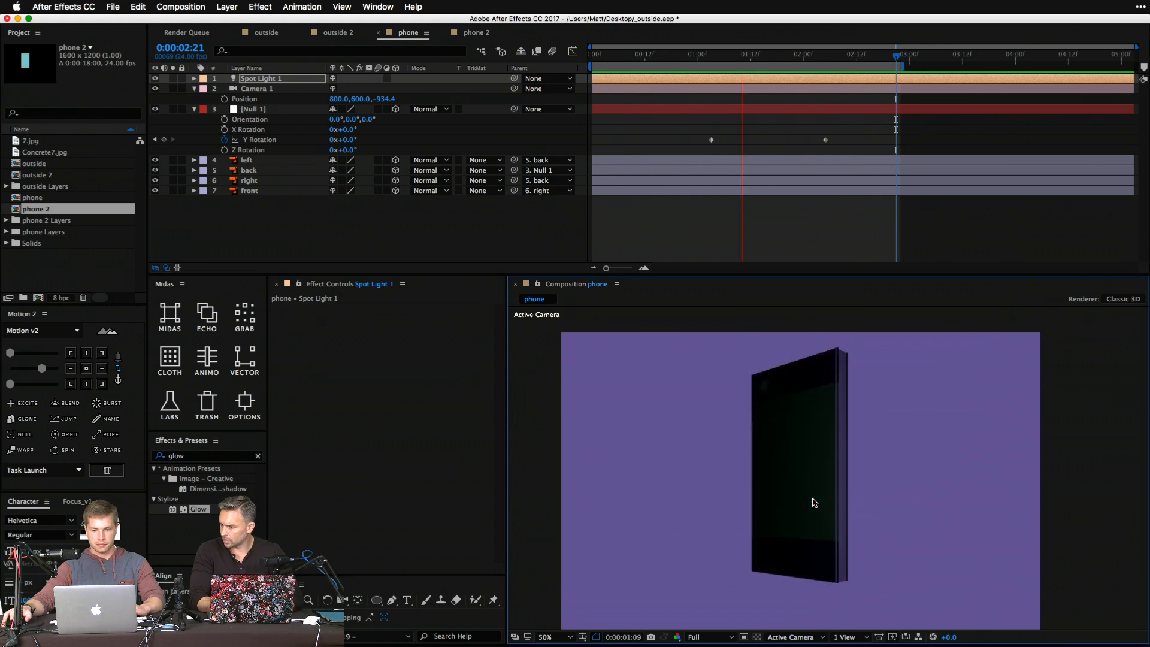
pyautogui.press('space')
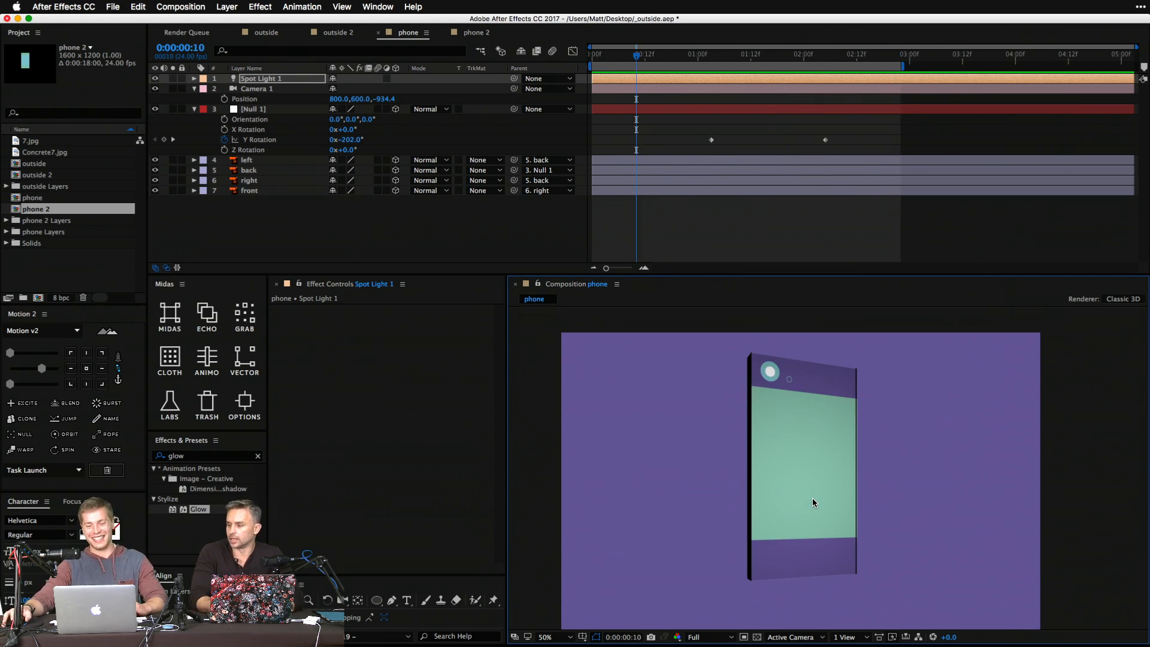
# With the playhead at 0:00:01:15, set the spot light's Radius to 305 and its Falloff Distance to 378.
pyautogui.click(767, 61)
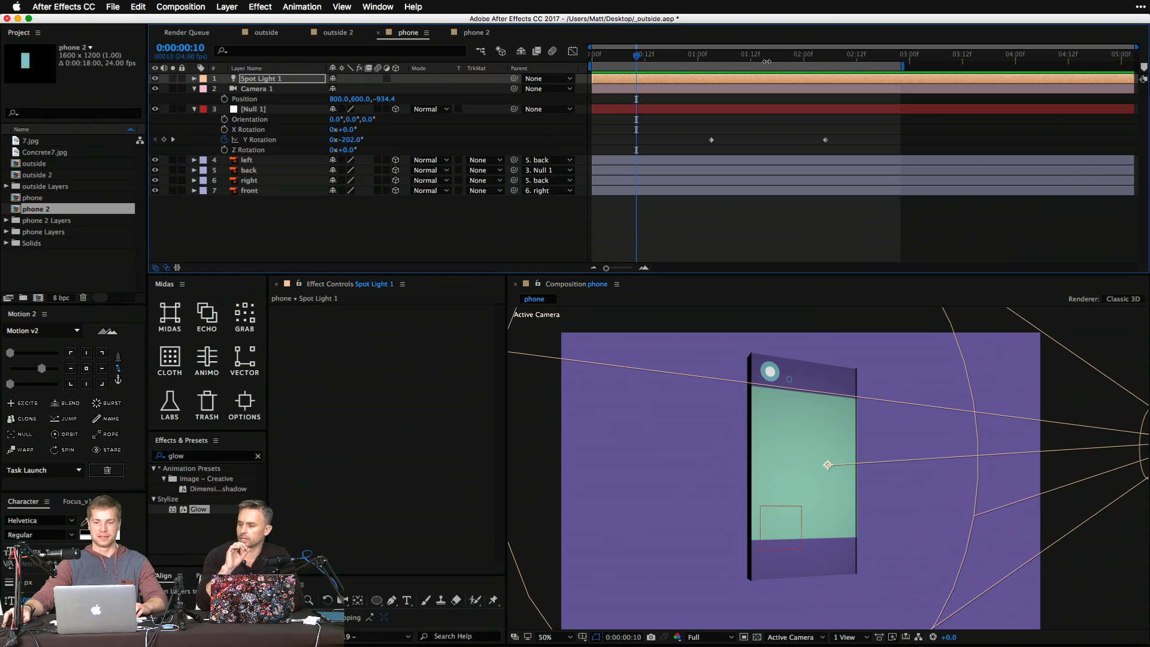
pyautogui.click(768, 63)
pyautogui.press('z')
pyautogui.keyDown('alt'); pyautogui.click(991, 475); pyautogui.keyUp('alt')
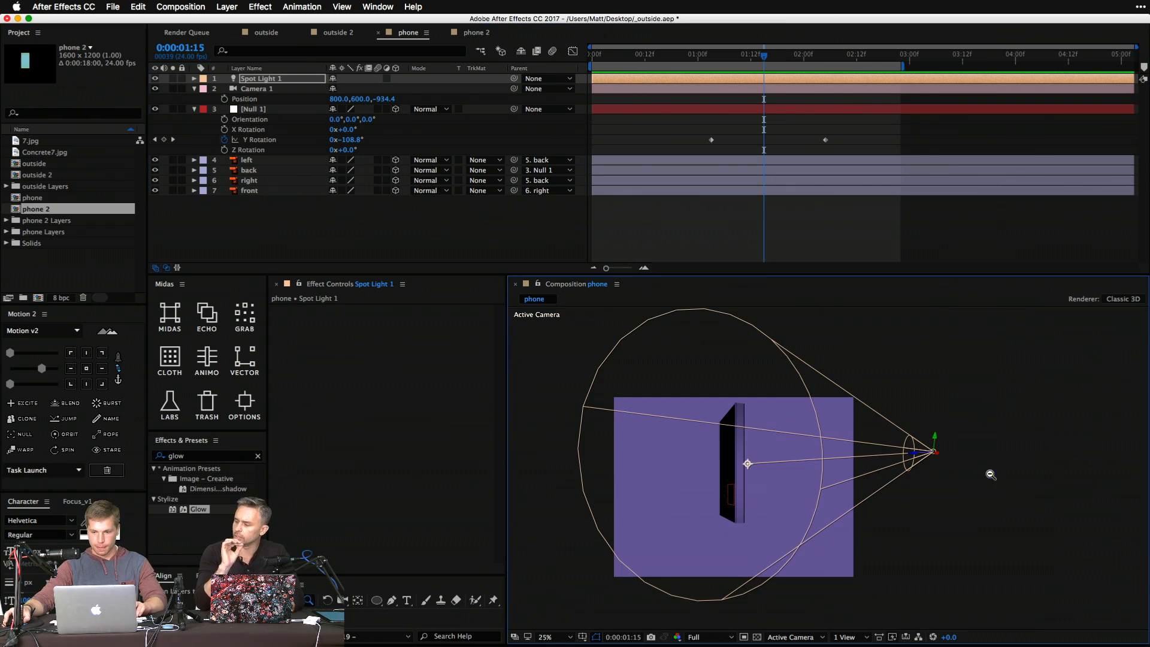
pyautogui.click(194, 78)
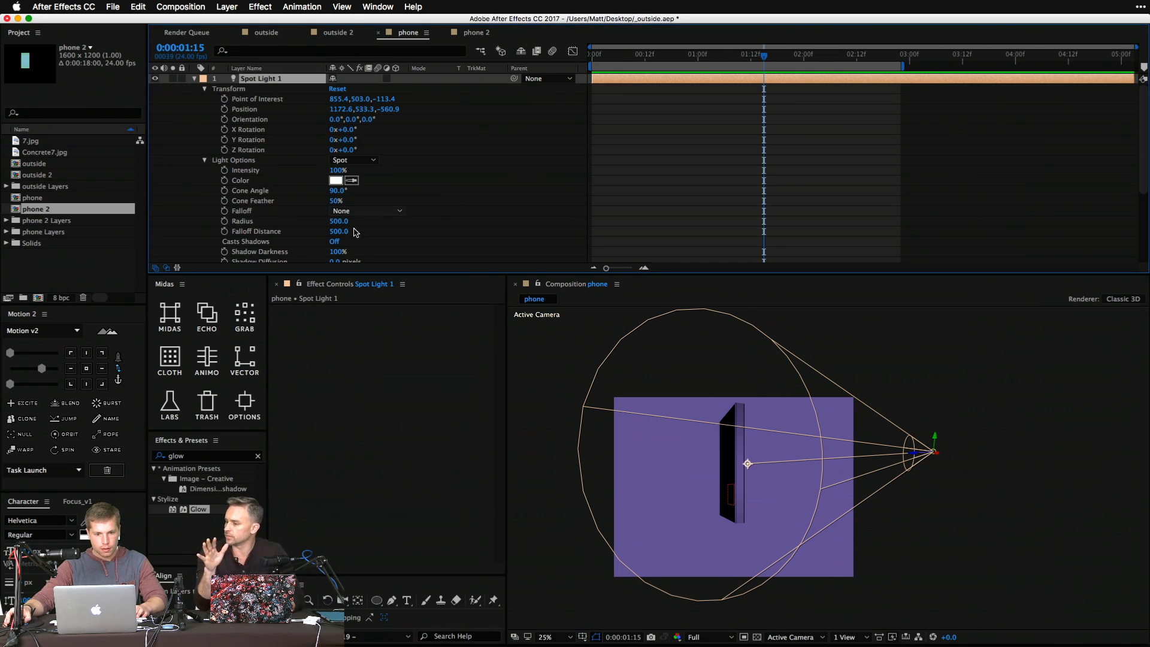
pyautogui.moveTo(339, 223); pyautogui.dragTo(227, 226)
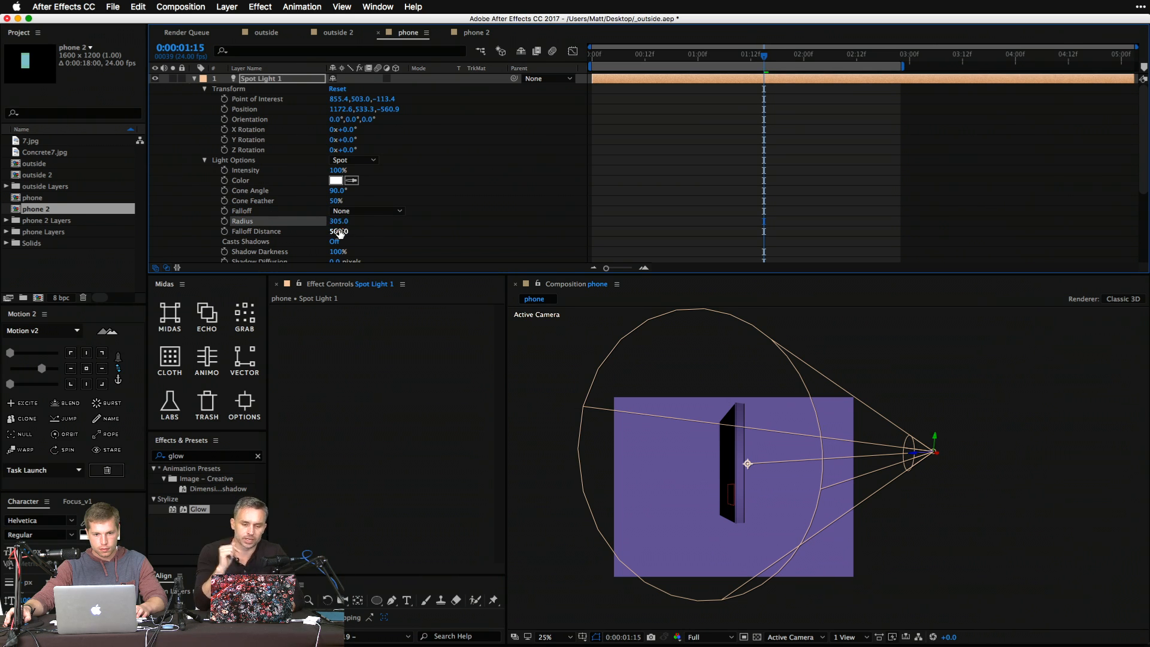
pyautogui.moveTo(340, 232); pyautogui.dragTo(282, 233)
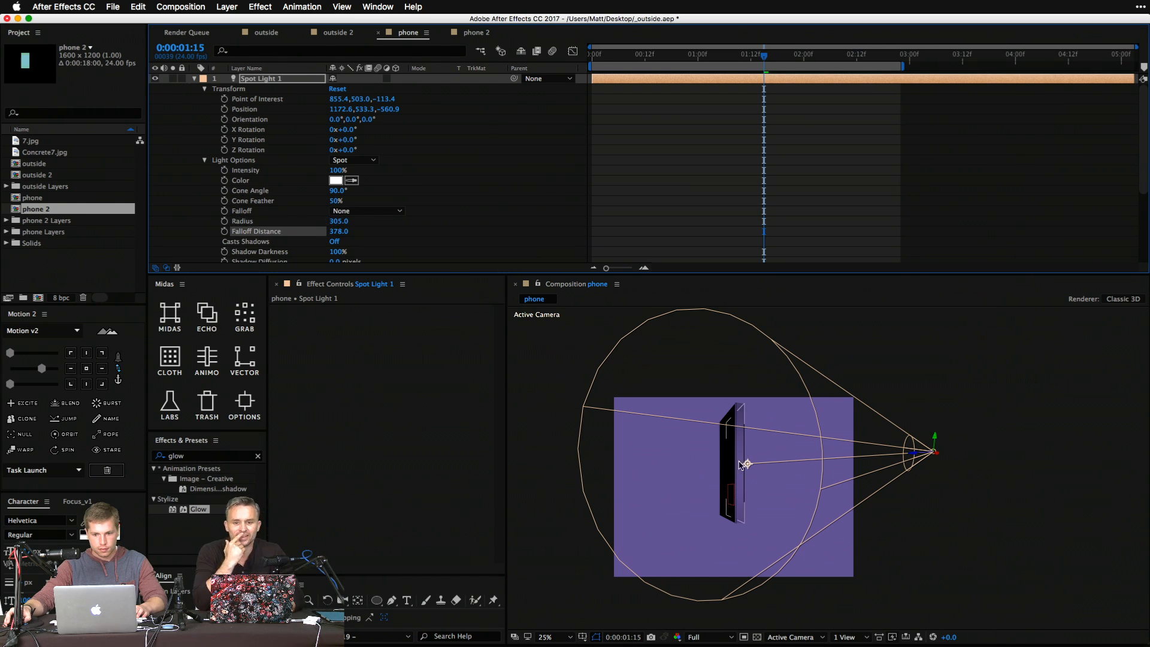
# Move the spot light to about 545, 533, -485, left of the phone, and aim its point of interest at the phone's near edge.
pyautogui.moveTo(743, 465); pyautogui.dragTo(838, 468)
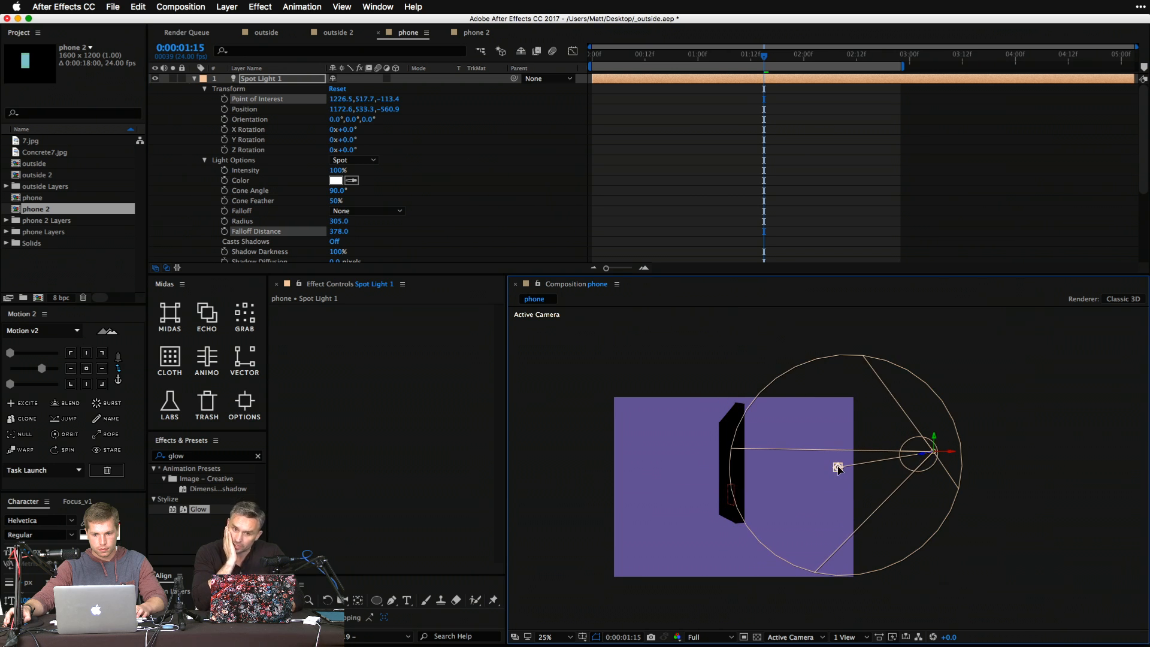
pyautogui.moveTo(953, 453); pyautogui.dragTo(854, 448)
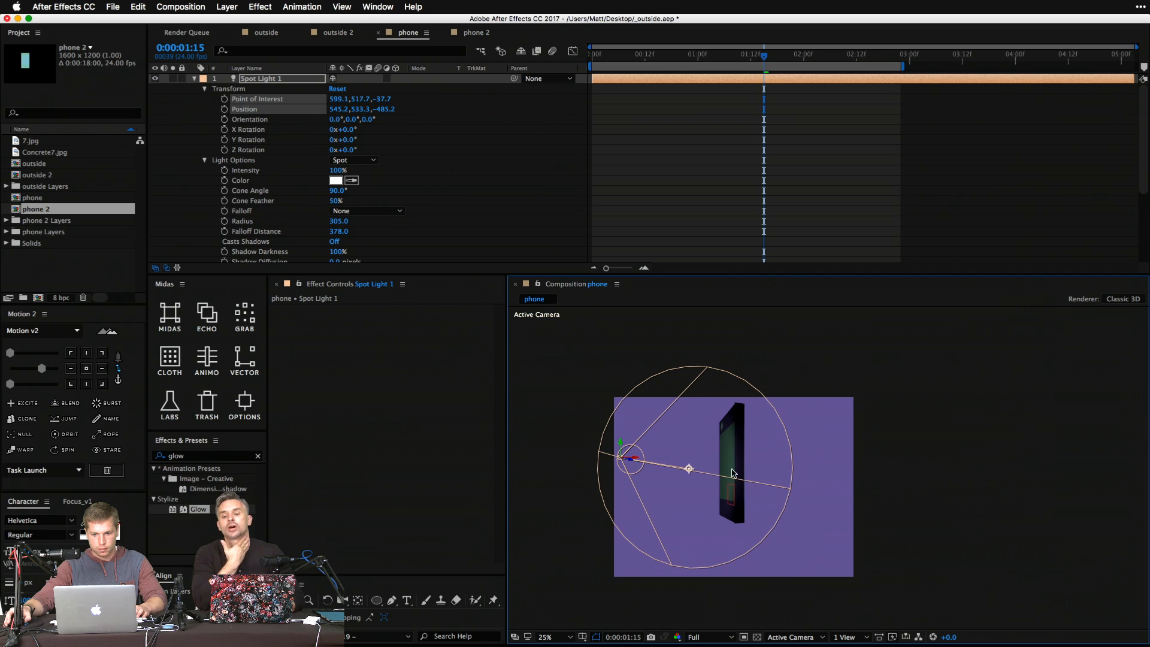
pyautogui.moveTo(695, 471); pyautogui.dragTo(719, 471)
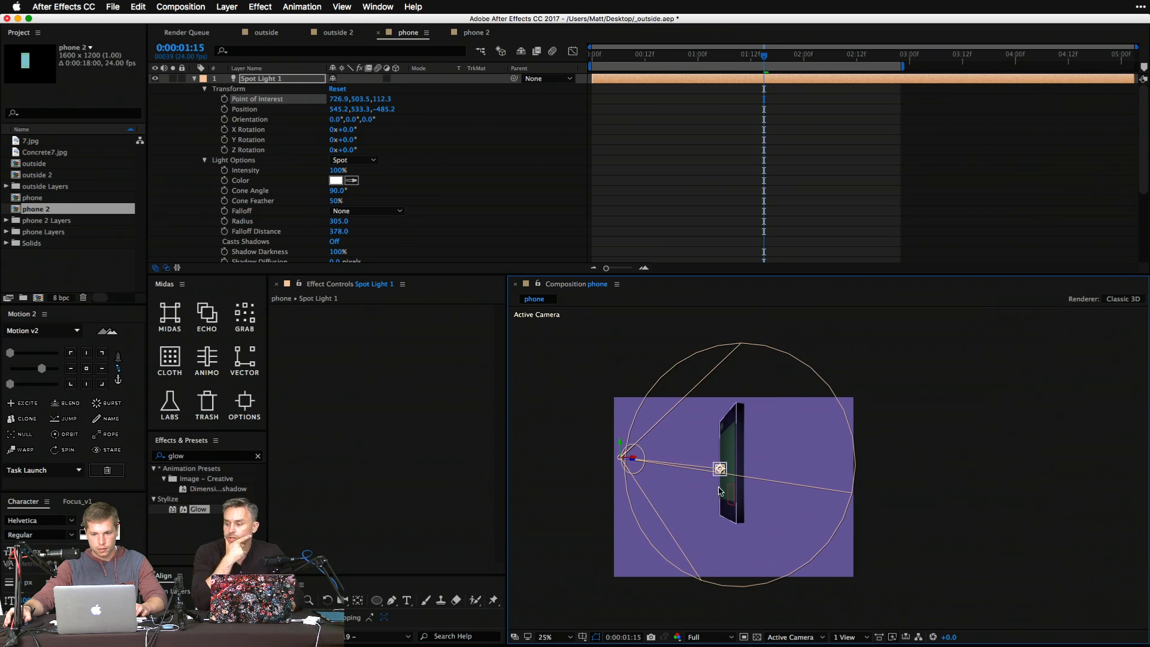
pyautogui.press('z')
pyautogui.click(728, 473)
pyautogui.click(793, 417)
pyautogui.moveTo(974, 450); pyautogui.dragTo(929, 420)
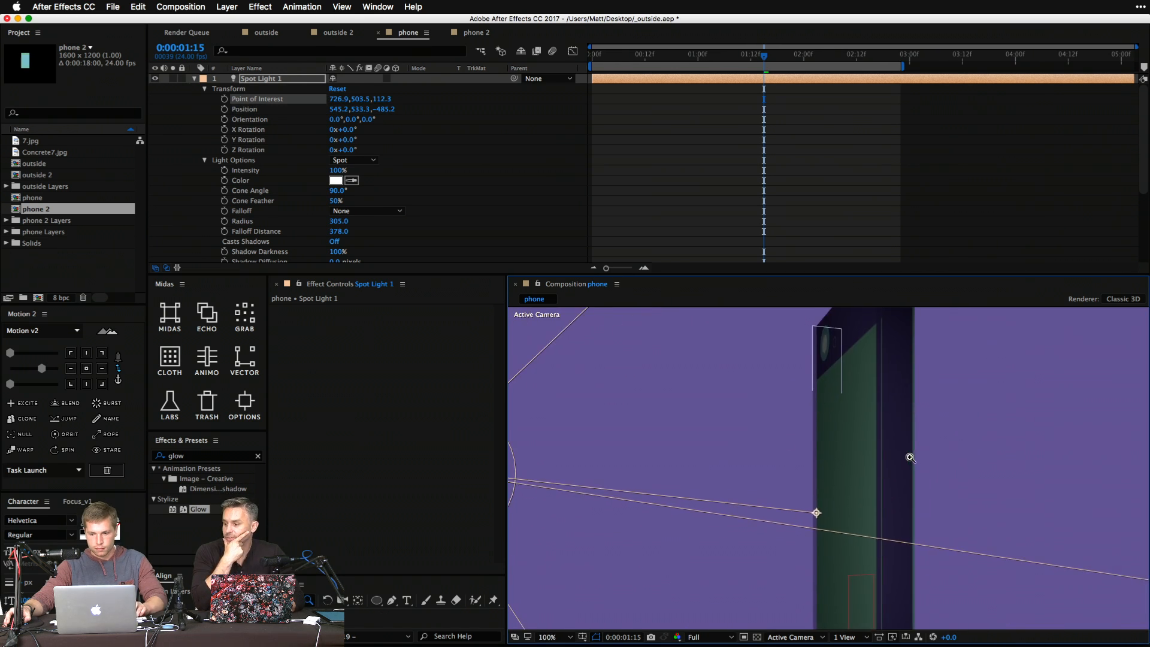
pyautogui.keyDown('alt'); pyautogui.click(908, 457); pyautogui.keyUp('alt')
pyautogui.moveTo(854, 465); pyautogui.dragTo(845, 455)
# Collapse the properties of all layers in the timeline and deselect the layers.
pyautogui.click(471, 178)
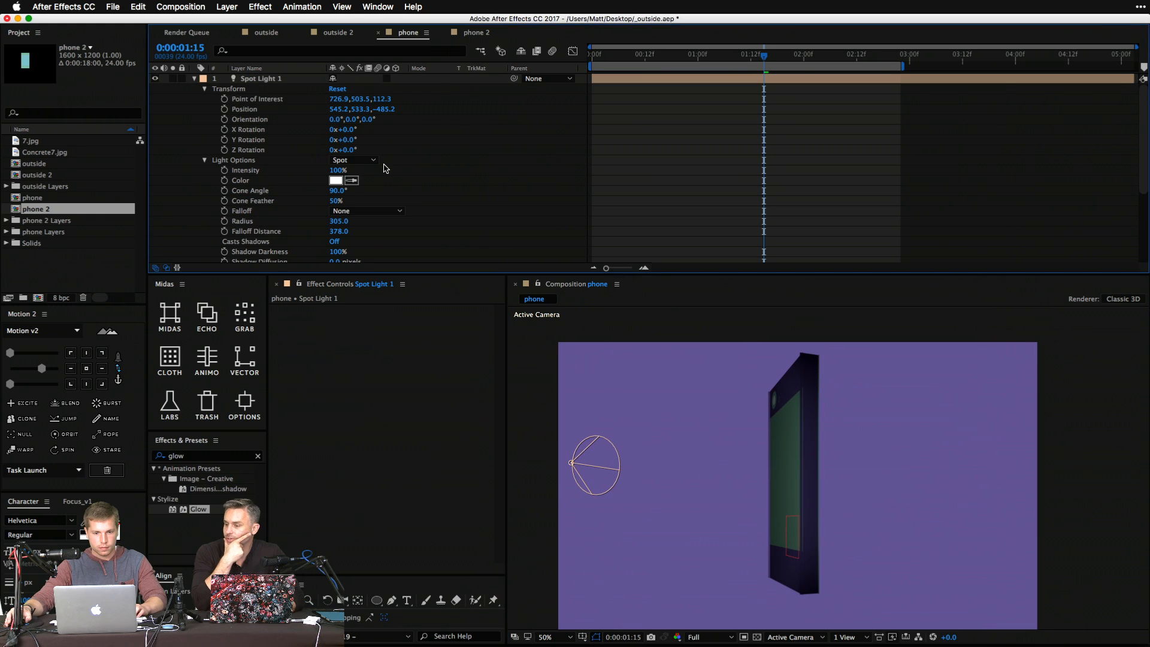
pyautogui.scroll(-1, 385, 168)
pyautogui.press('super+a')
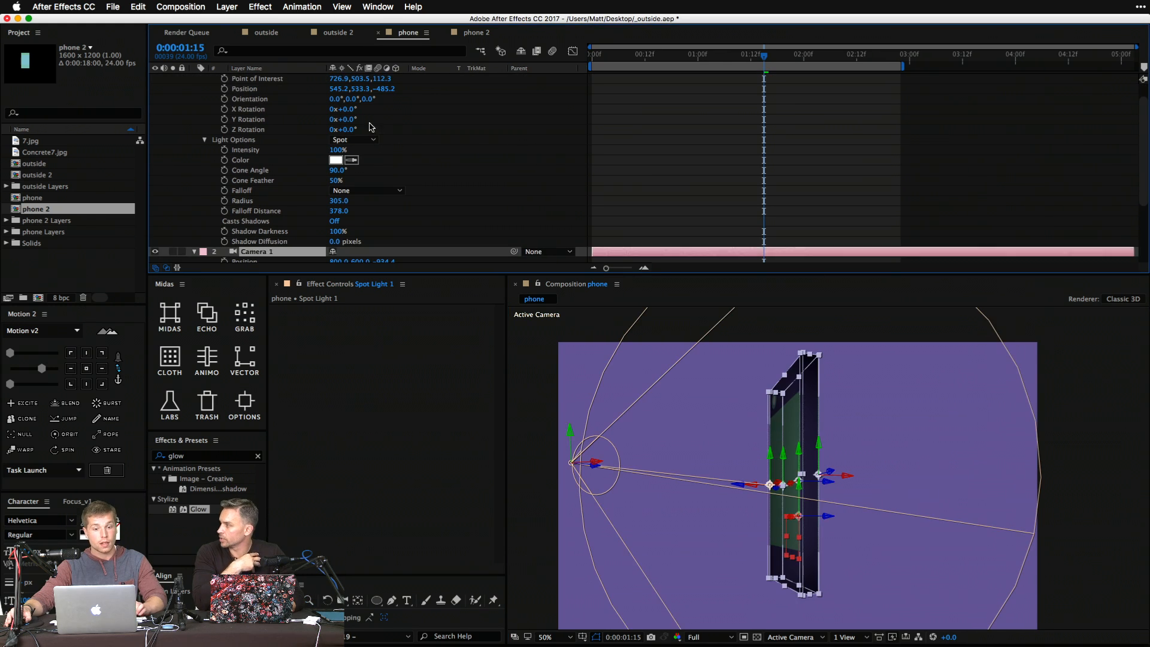
pyautogui.click(194, 79)
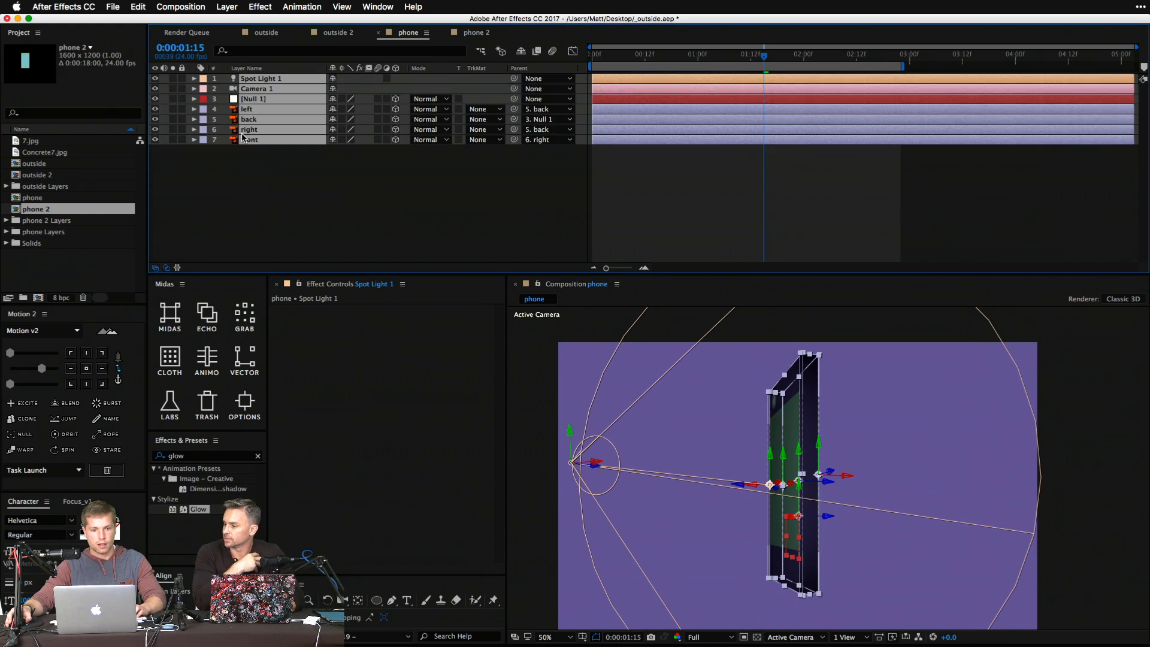
pyautogui.click(272, 193)
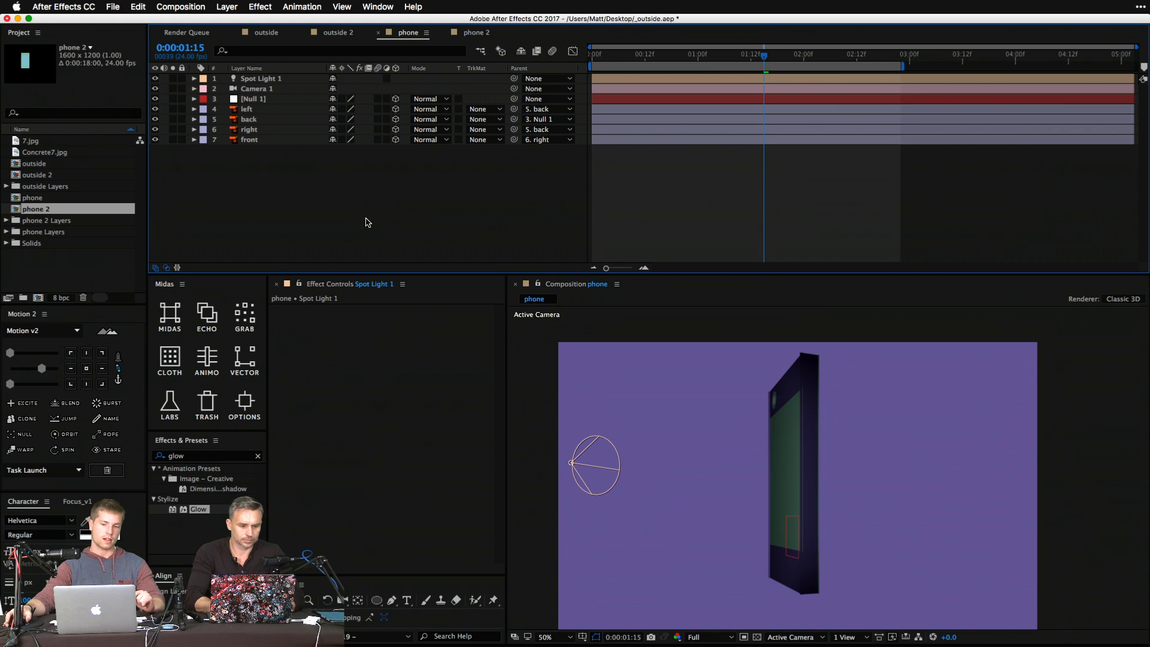
# At 0:00:02:05, shift the spot light to about 523, 537, -557 and its point of interest to about 556, 488, 40.
pyautogui.moveTo(695, 60); pyautogui.dragTo(824, 68)
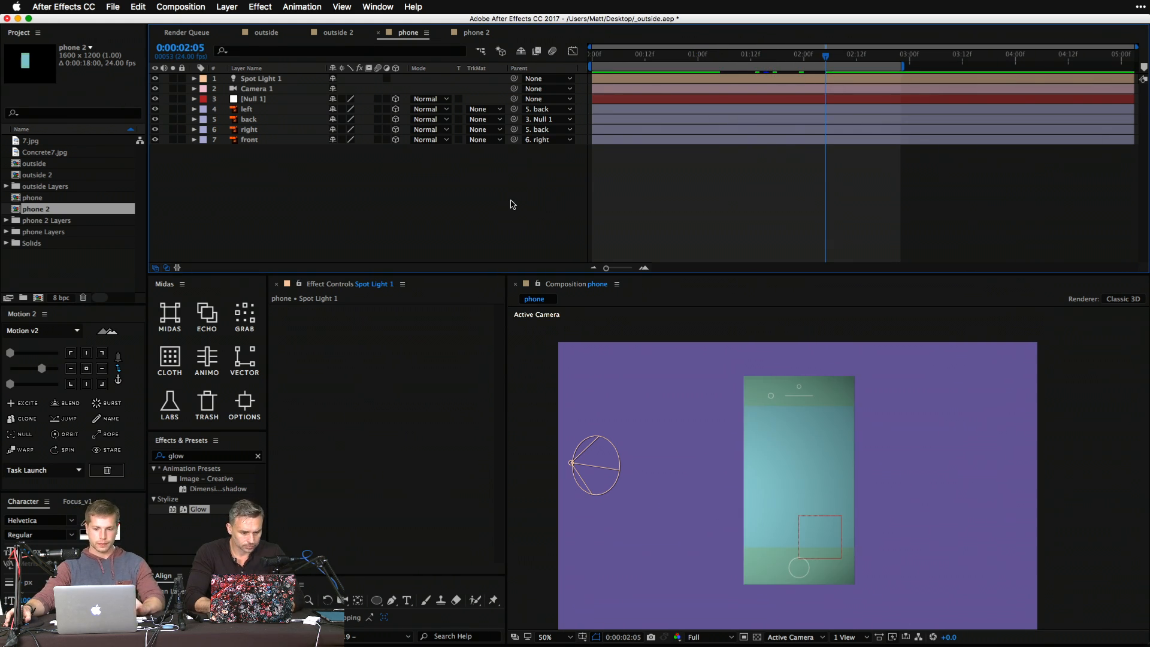
pyautogui.click(281, 89)
pyautogui.click(282, 78)
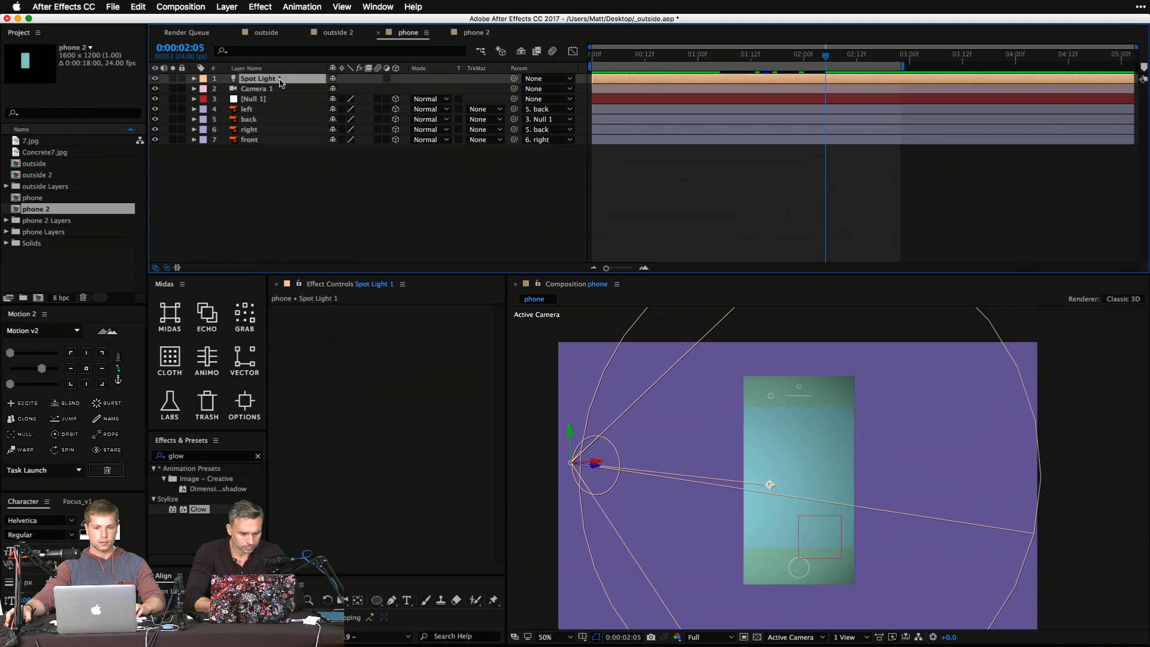
pyautogui.moveTo(593, 466); pyautogui.dragTo(527, 473)
pyautogui.moveTo(761, 487); pyautogui.dragTo(697, 476)
pyautogui.click(358, 189)
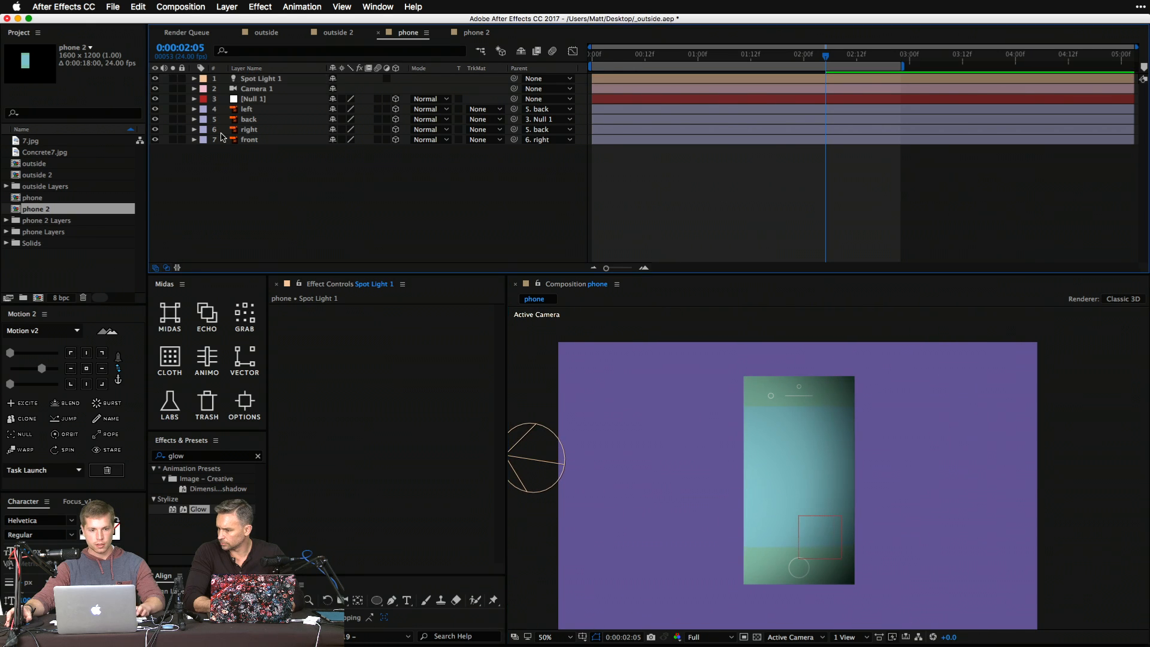
# Set the spot light's color to blue 5067F9.
pyautogui.click(194, 79)
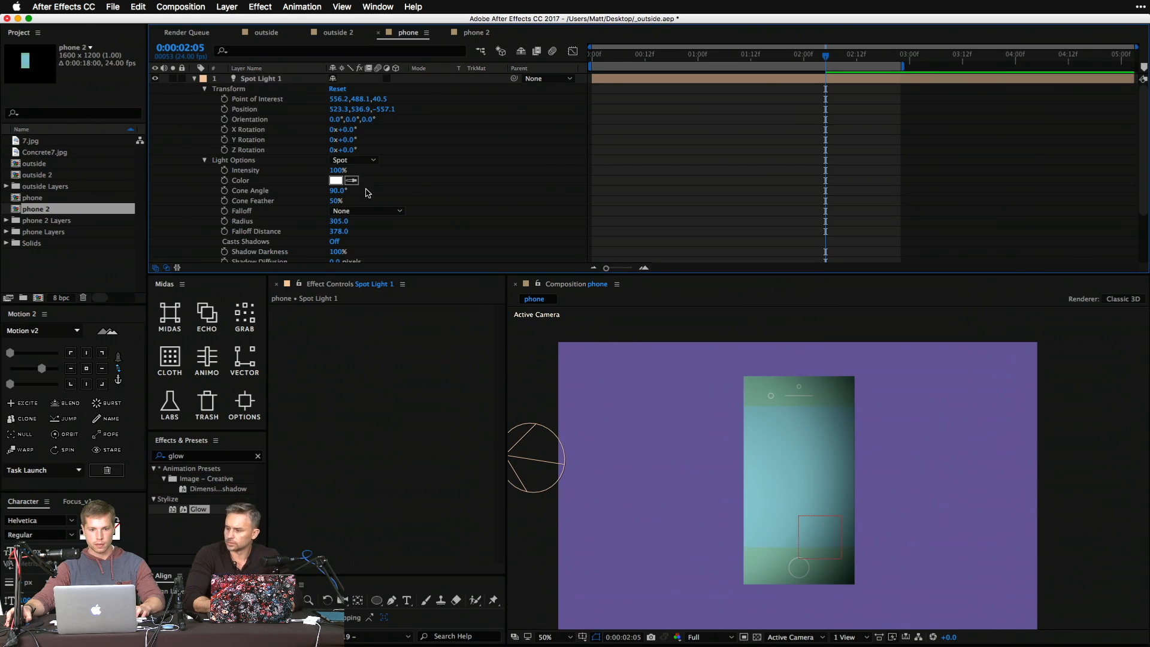
pyautogui.click(345, 160)
pyautogui.click(351, 170)
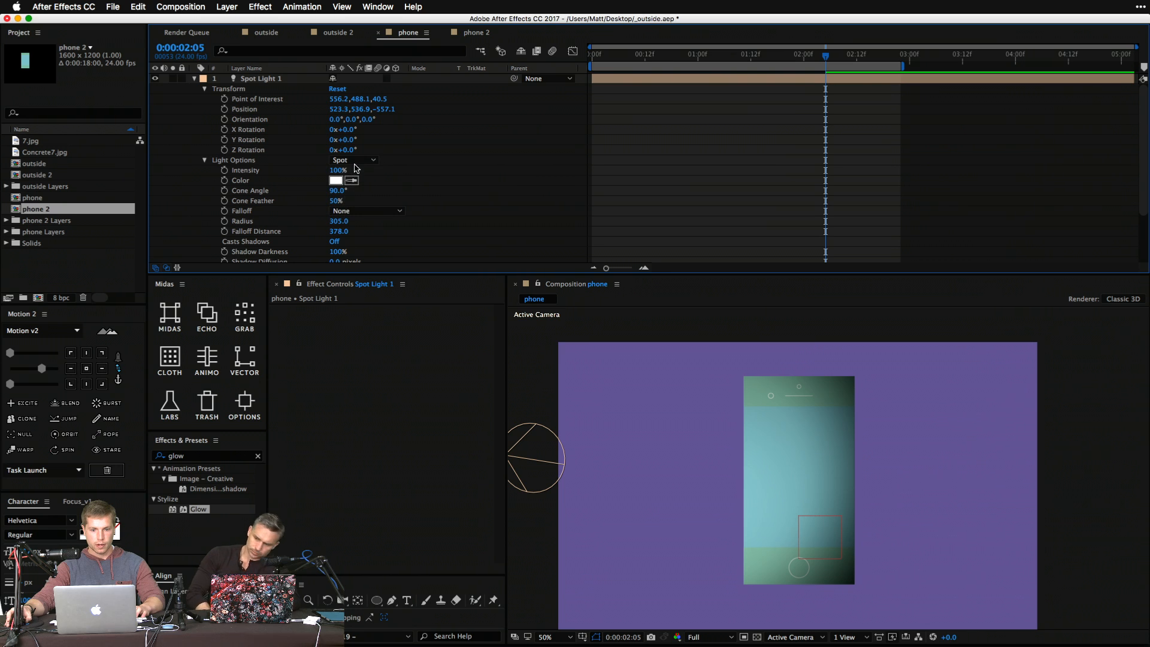
pyautogui.click(336, 180)
pyautogui.click(211, 223)
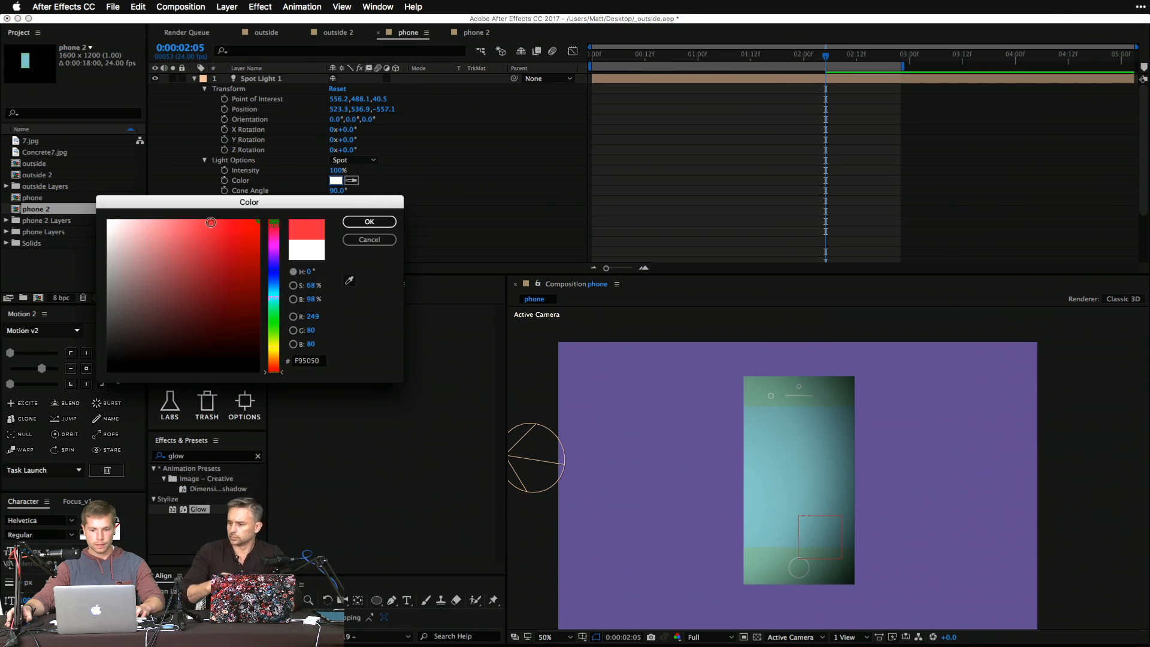
pyautogui.click(274, 278)
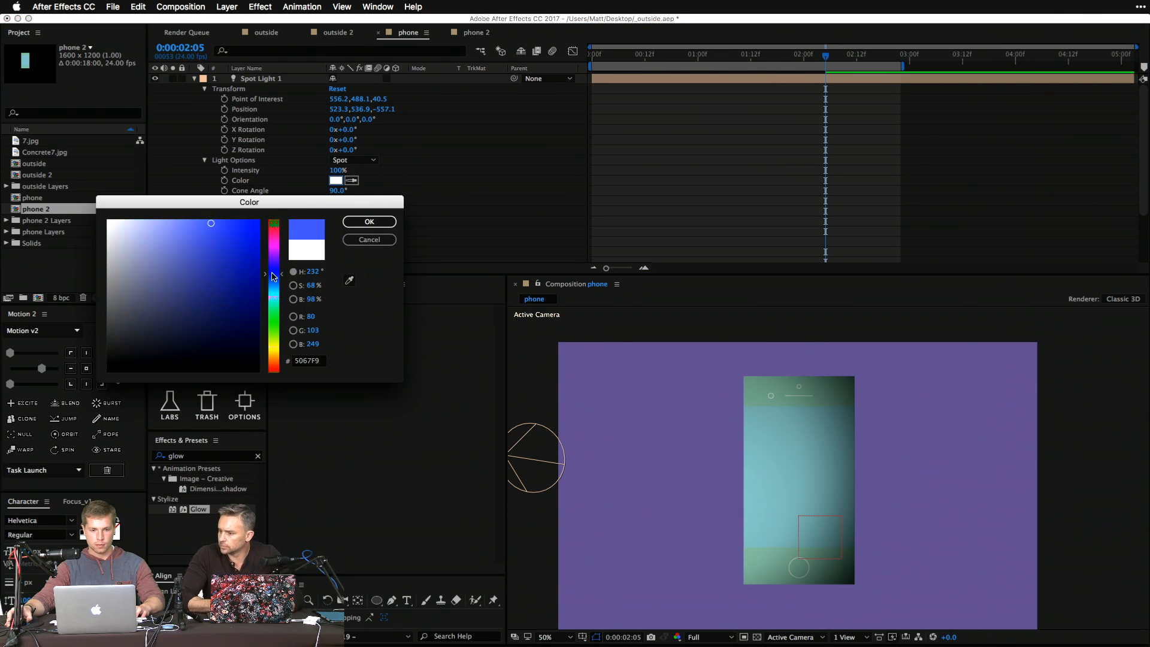
pyautogui.click(369, 221)
# Move the light's point of interest to about 407, 453, 40 and change its light type to Point.
pyautogui.moveTo(693, 477); pyautogui.dragTo(637, 461)
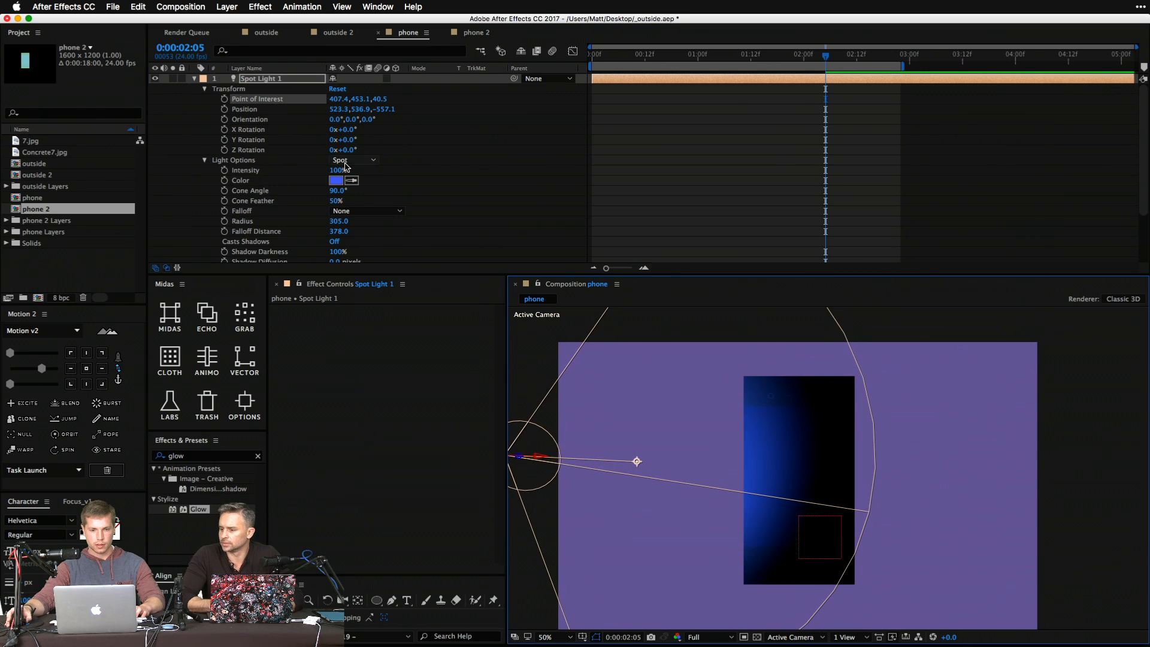
pyautogui.click(358, 160)
pyautogui.click(348, 200)
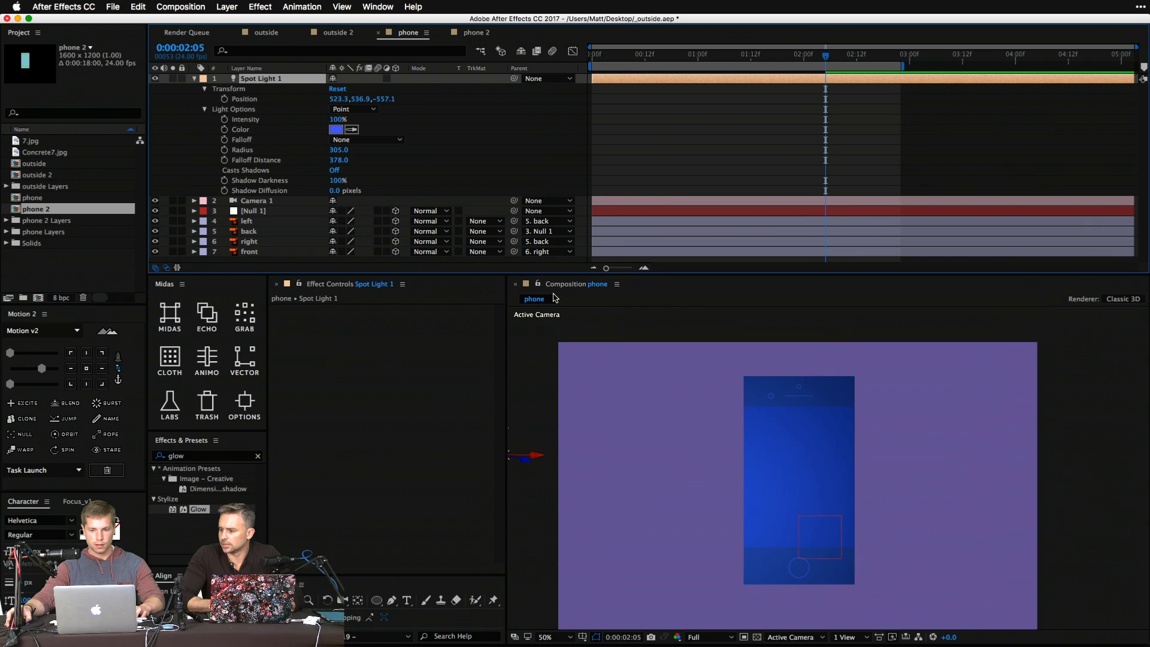
# Keep the light's type as Point and delete the light layer from the phone composition.
pyautogui.click(399, 141)
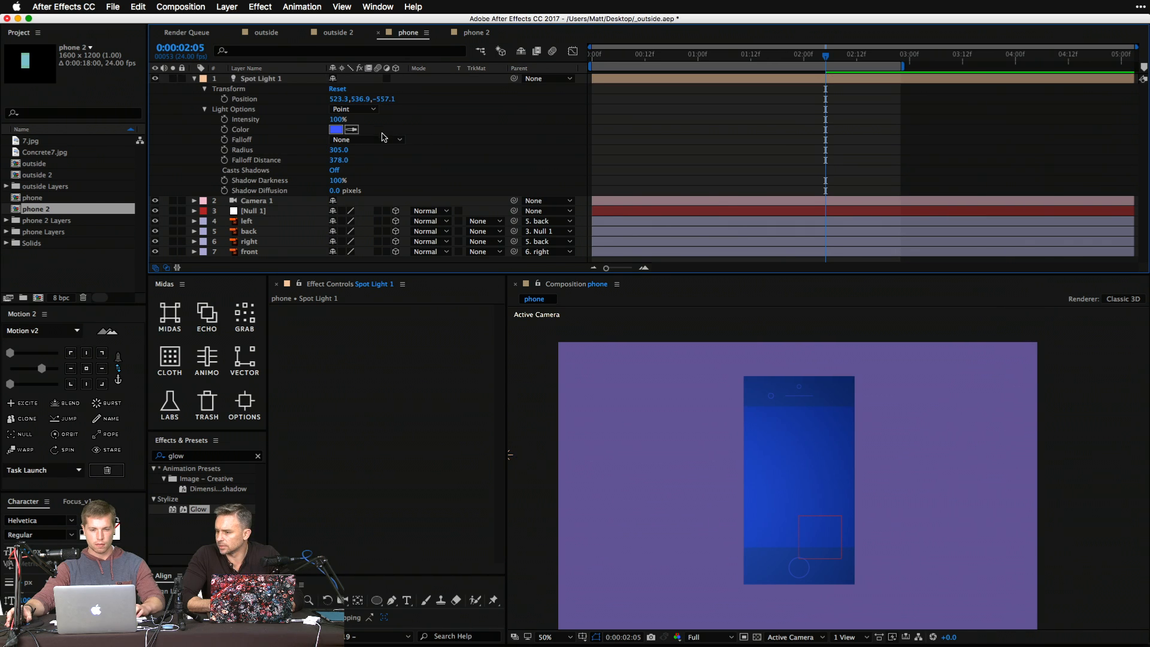
pyautogui.click(343, 147)
pyautogui.click(371, 113)
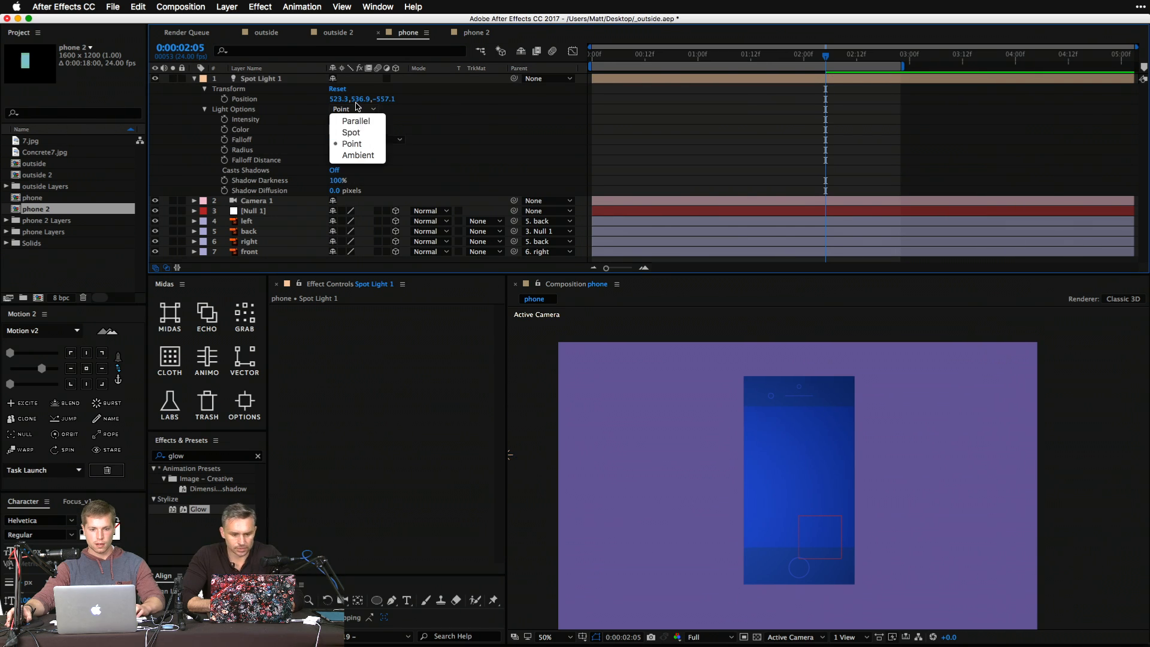
pyautogui.click(347, 144)
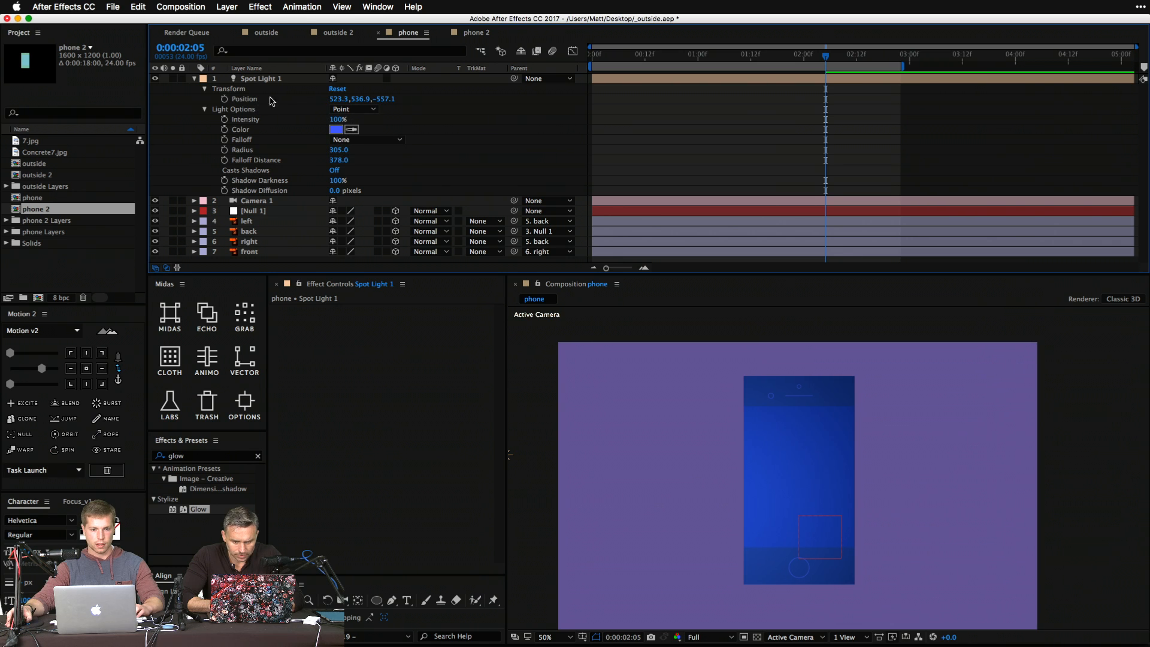
pyautogui.click(277, 80)
pyautogui.press('Delete')
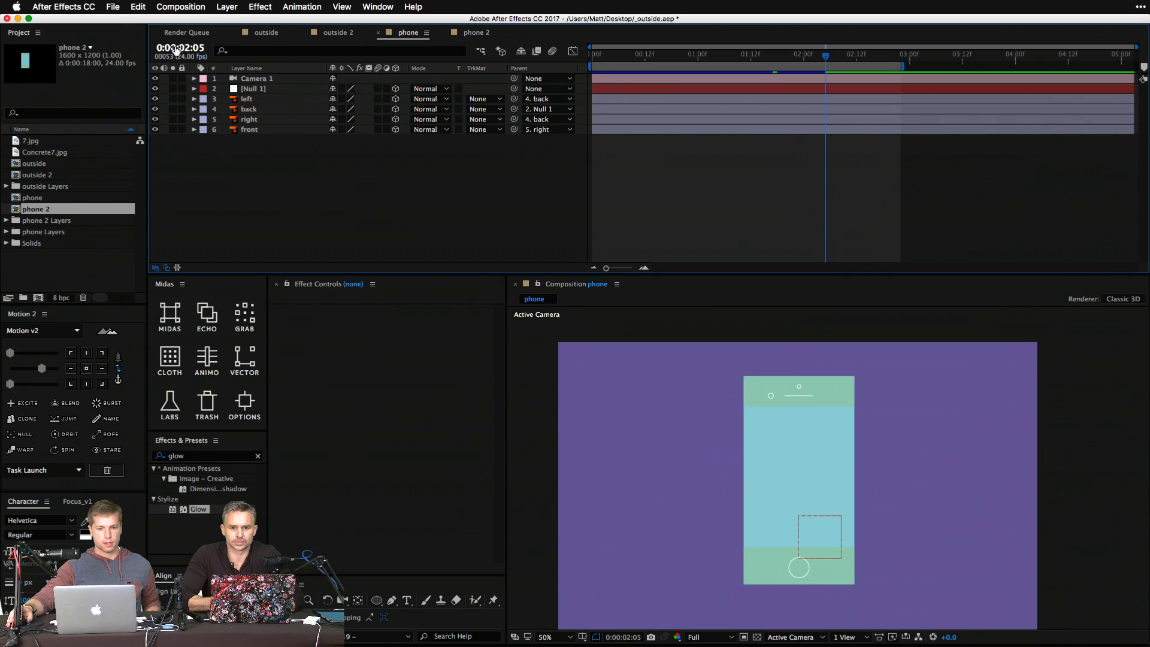
# Open the recent project 8_22 - adobe.aep without saving changes to _outside.aep, and dismiss the missing-effects warning.
pyautogui.click(122, 5)
pyautogui.moveTo(150, 55)
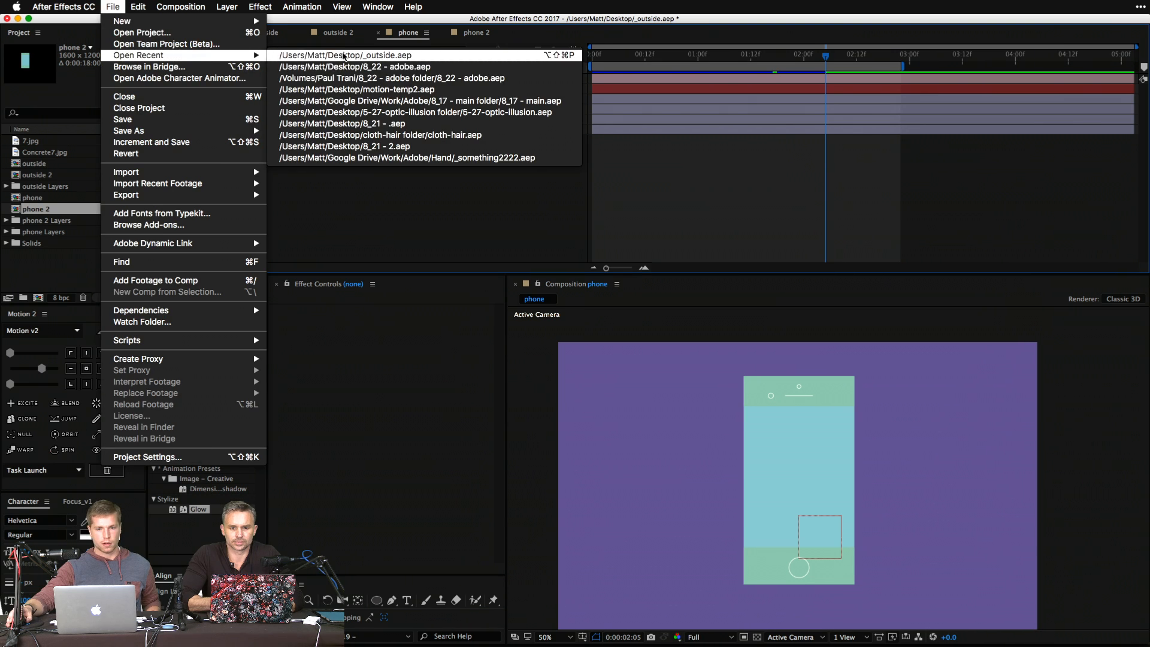
pyautogui.click(366, 67)
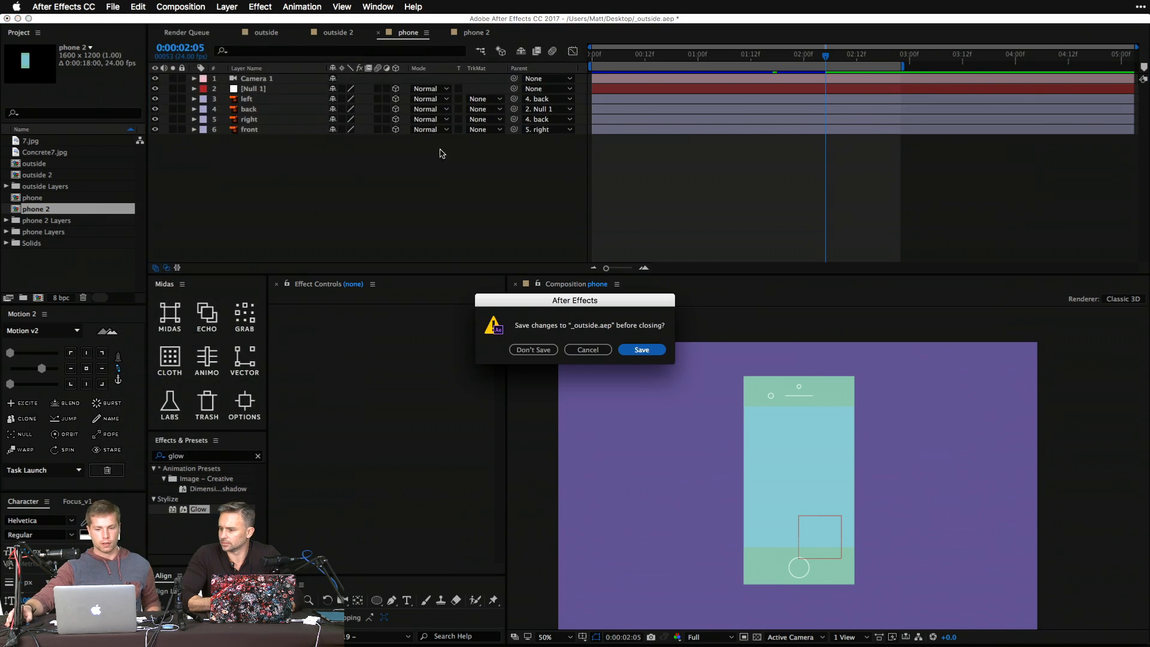
pyautogui.click(533, 349)
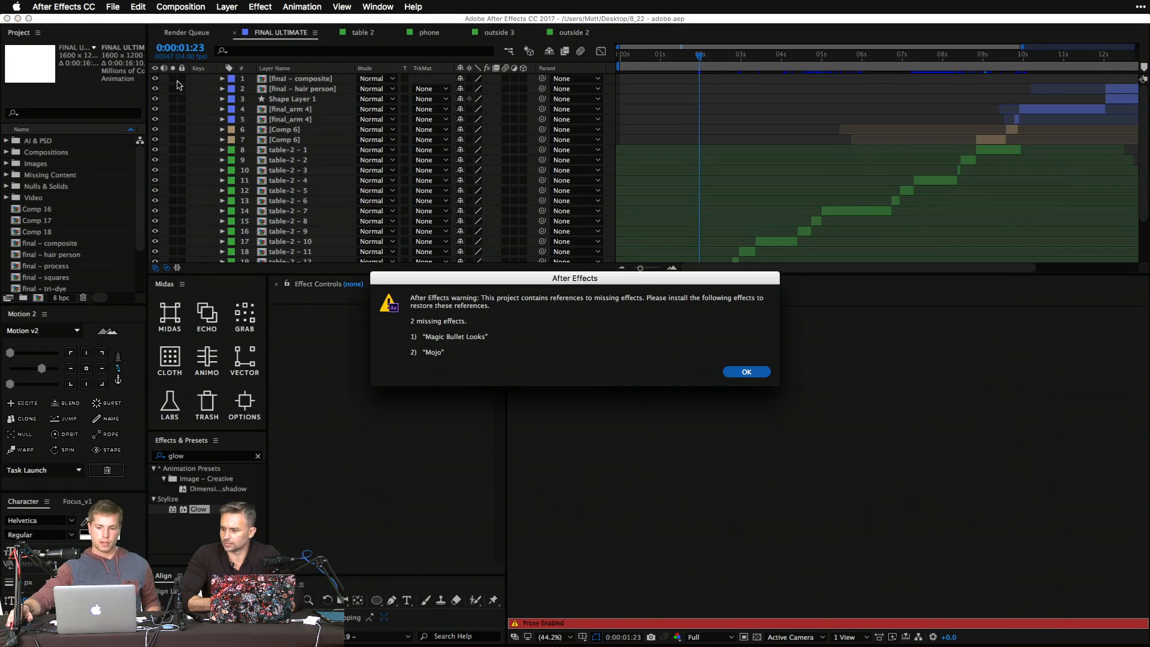
pyautogui.click(760, 372)
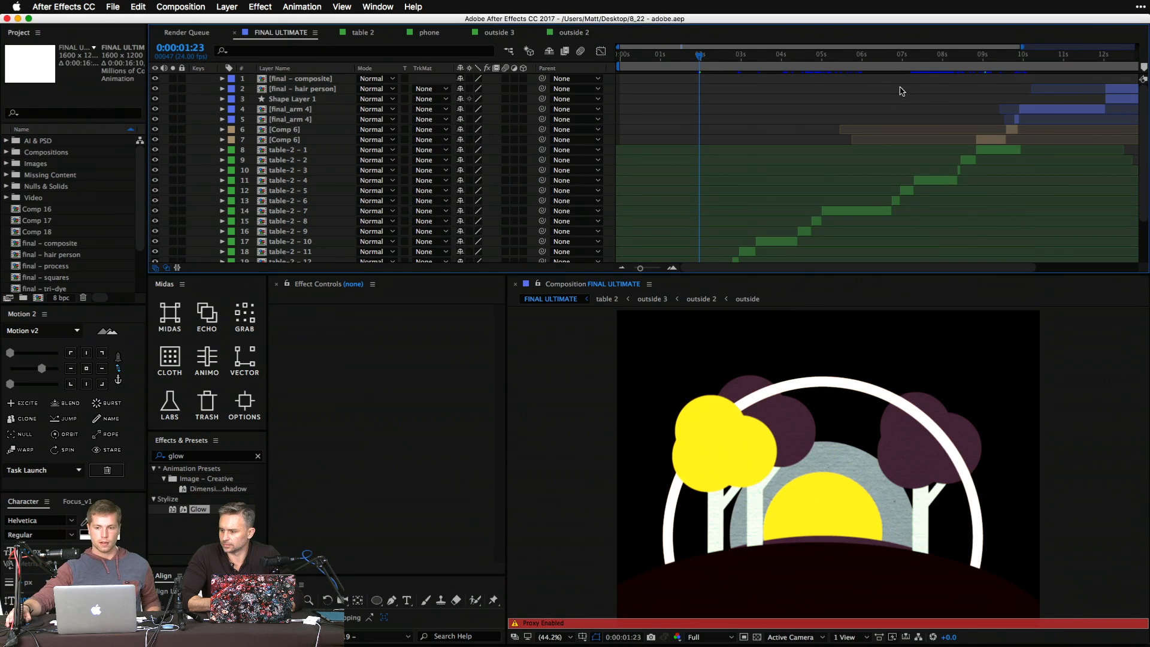
# From 0:00:07:19 in FINAL ULTIMATE, open the nested compositions of layer table-2 - 4 through table 2, final - tri-dye, trydie-4 and trydie-3 into trydie-1.
pyautogui.click(938, 57)
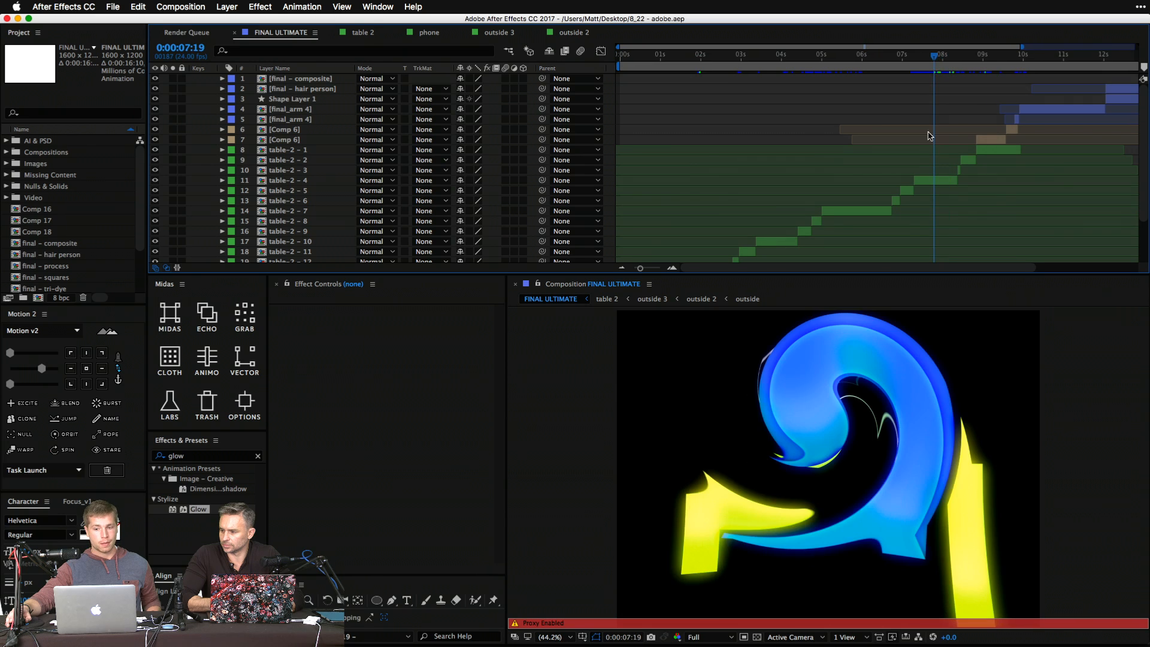
pyautogui.doubleClick(944, 183)
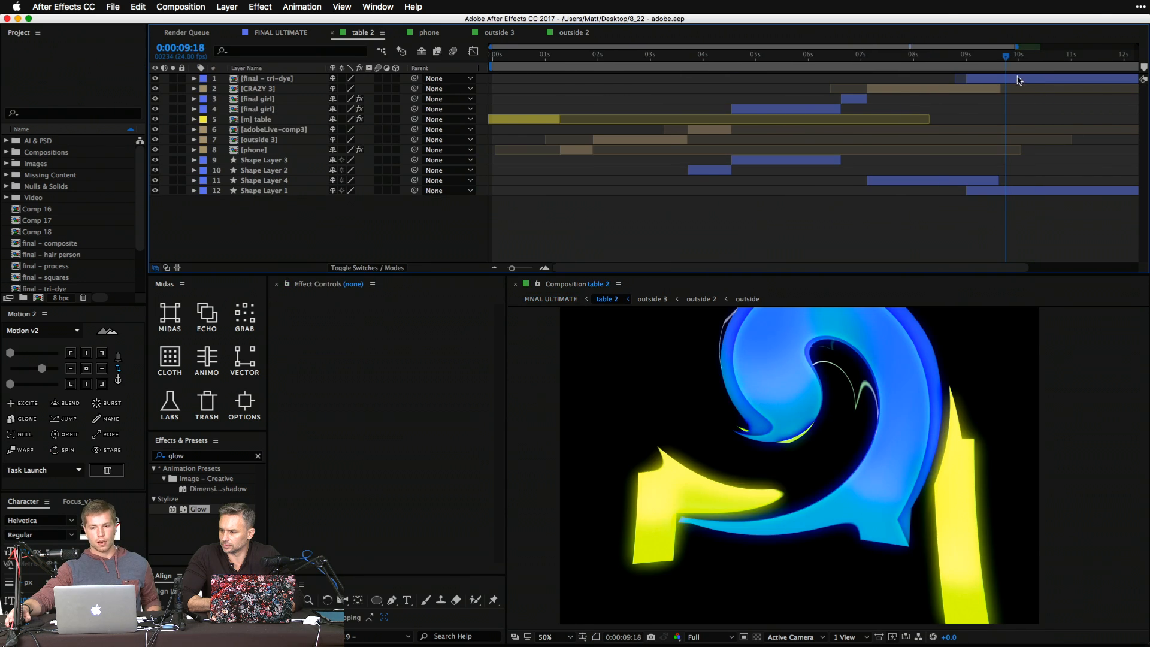
pyautogui.doubleClick(1022, 84)
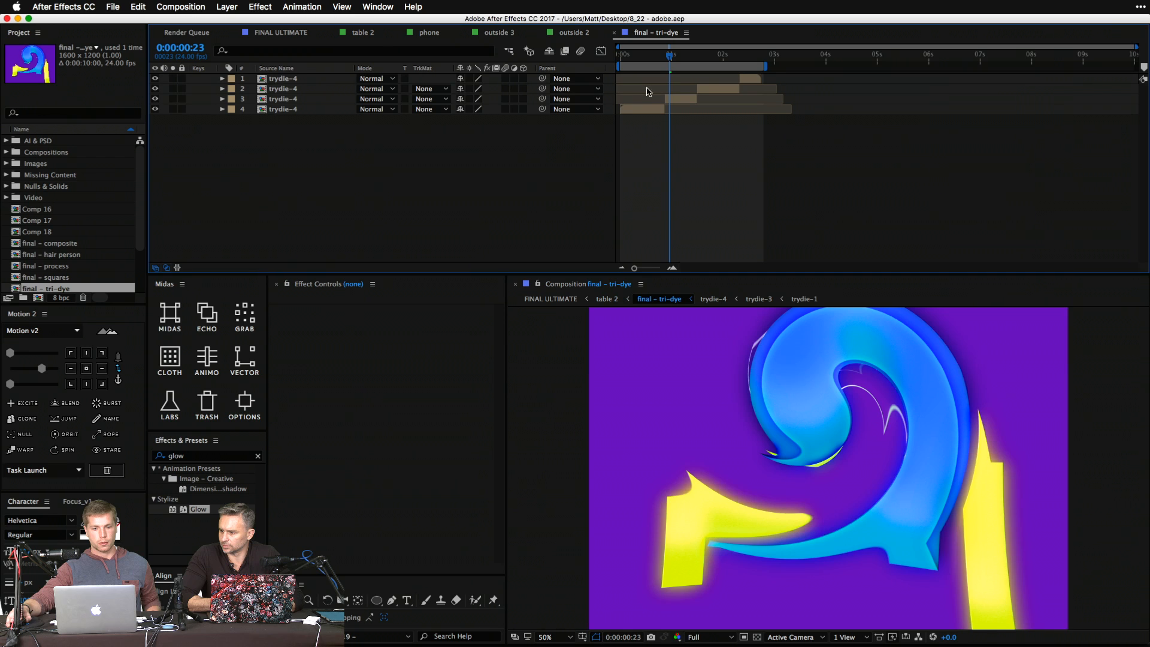
pyautogui.doubleClick(695, 91)
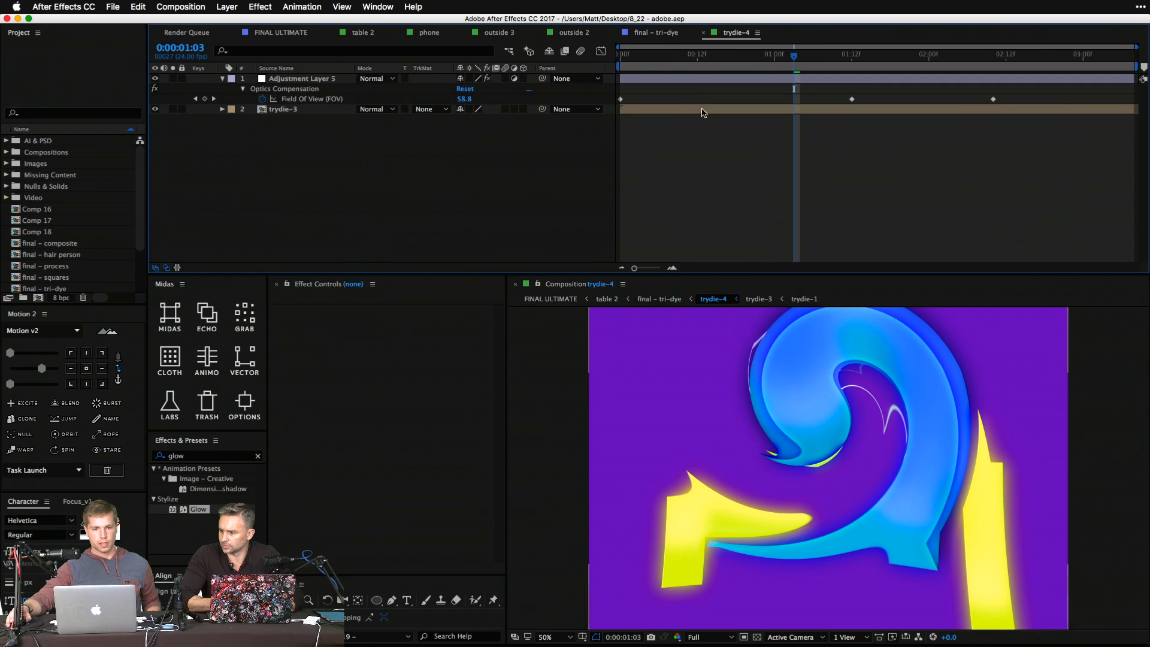
pyautogui.doubleClick(704, 112)
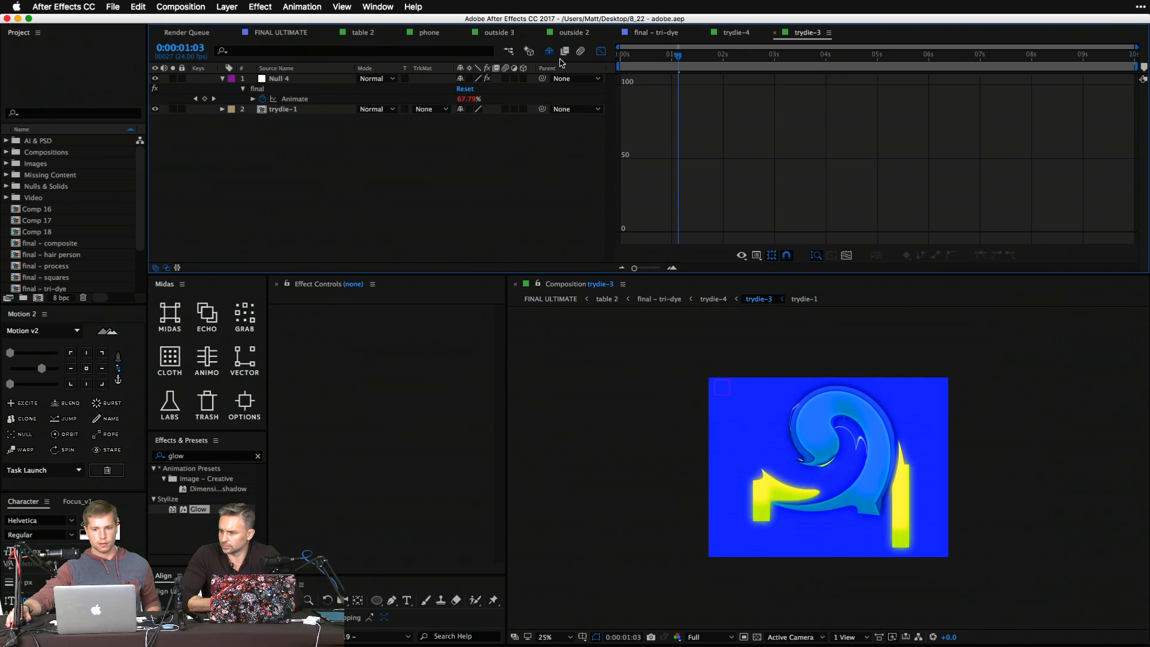
pyautogui.doubleClick(293, 109)
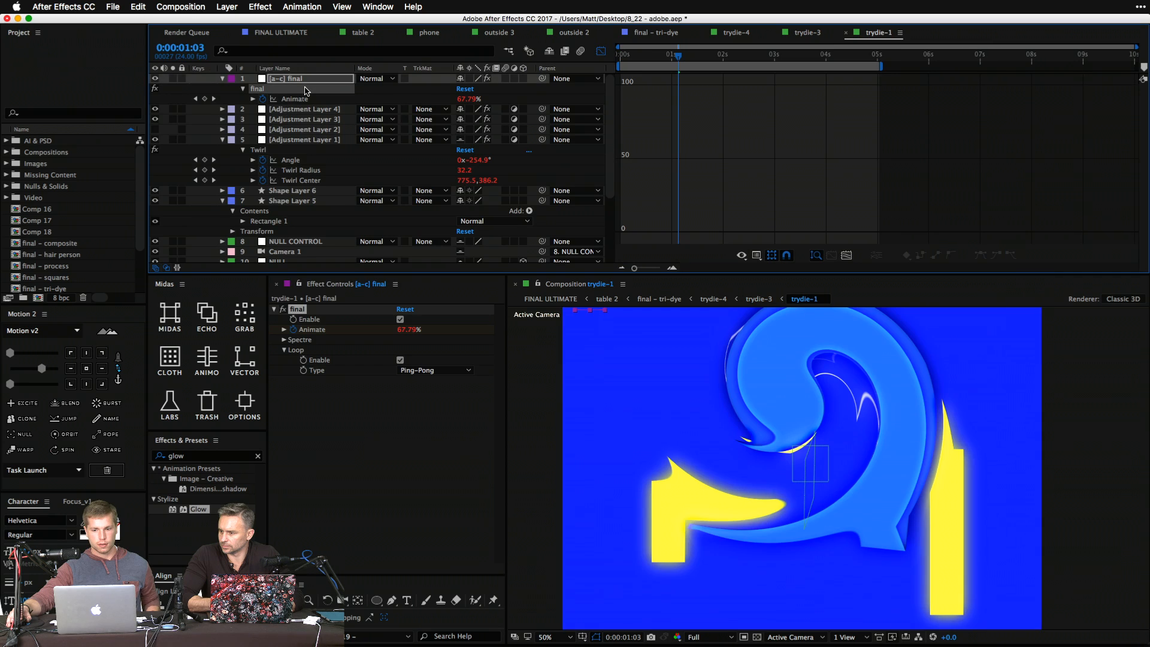
# Collapse every layer in trydie-1, switch the graph editor off, and scrub the animation to 0:00:01:17.
pyautogui.press('super+a')
pyautogui.press('super+grave')
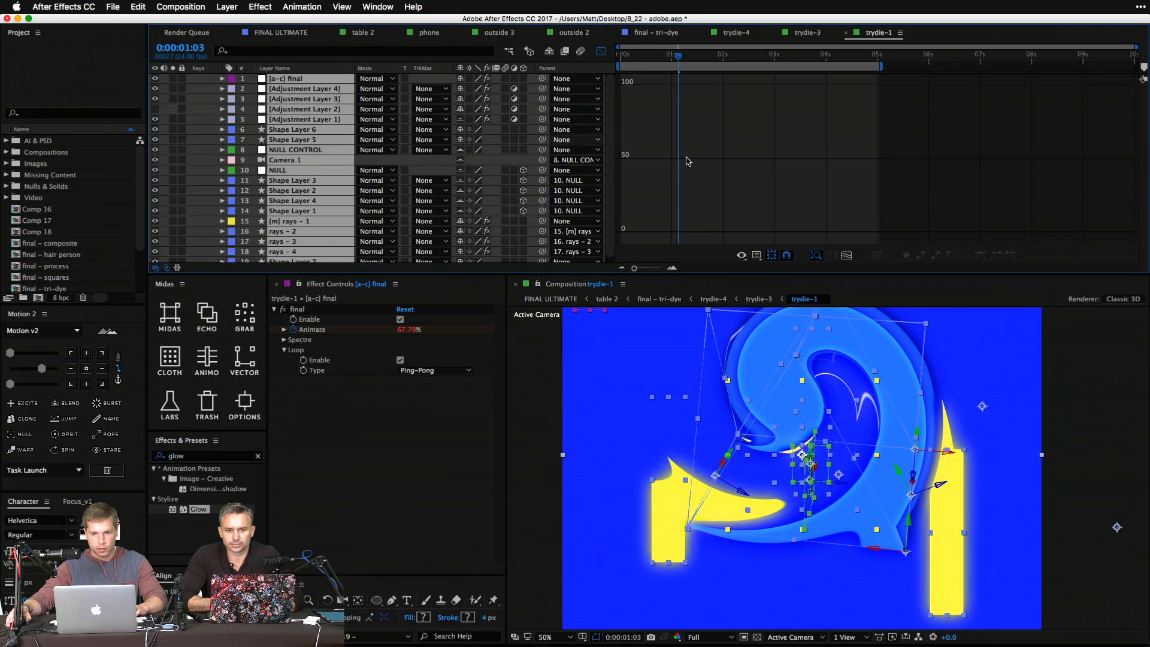
pyautogui.click(602, 53)
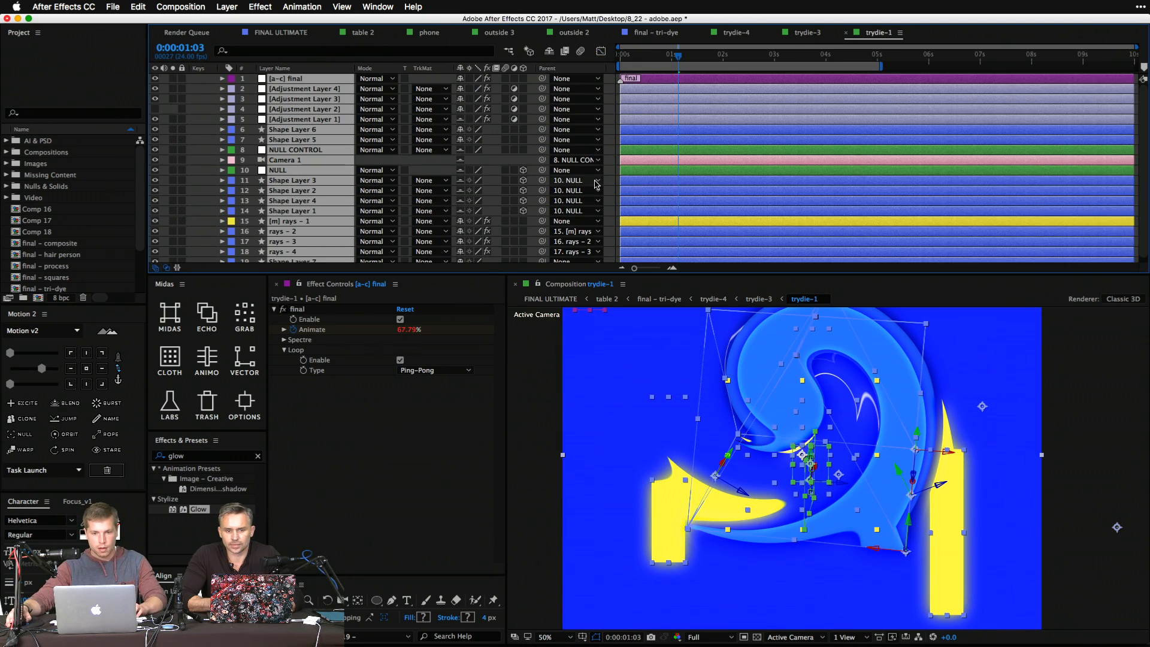
pyautogui.click(614, 191)
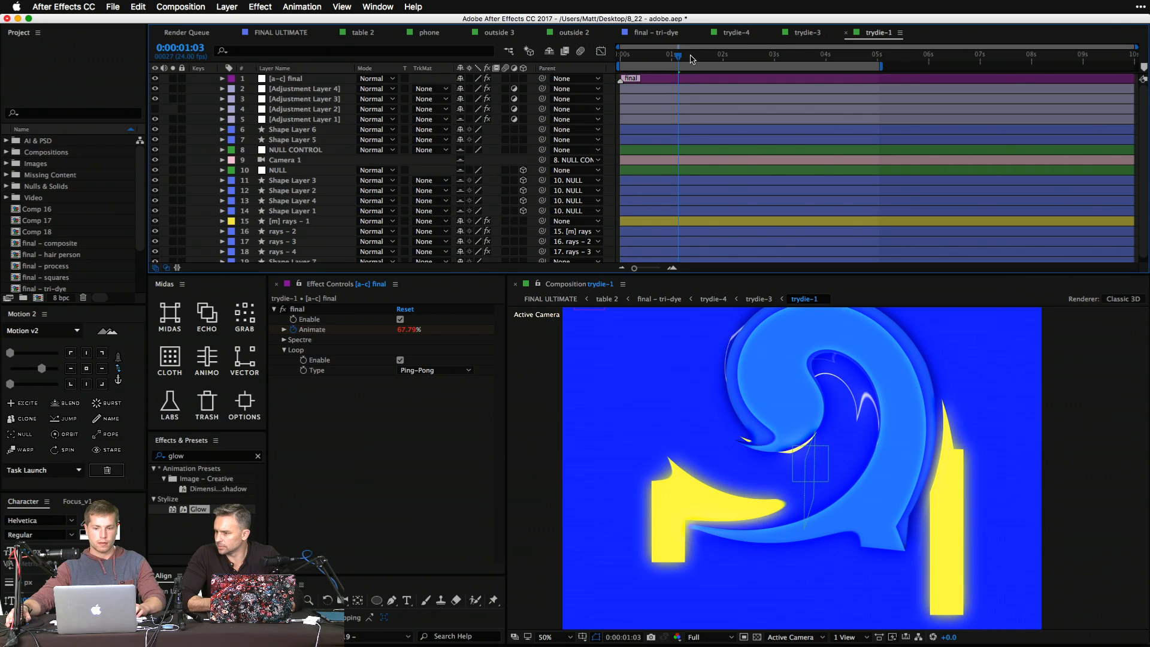
pyautogui.moveTo(692, 58); pyautogui.dragTo(708, 62)
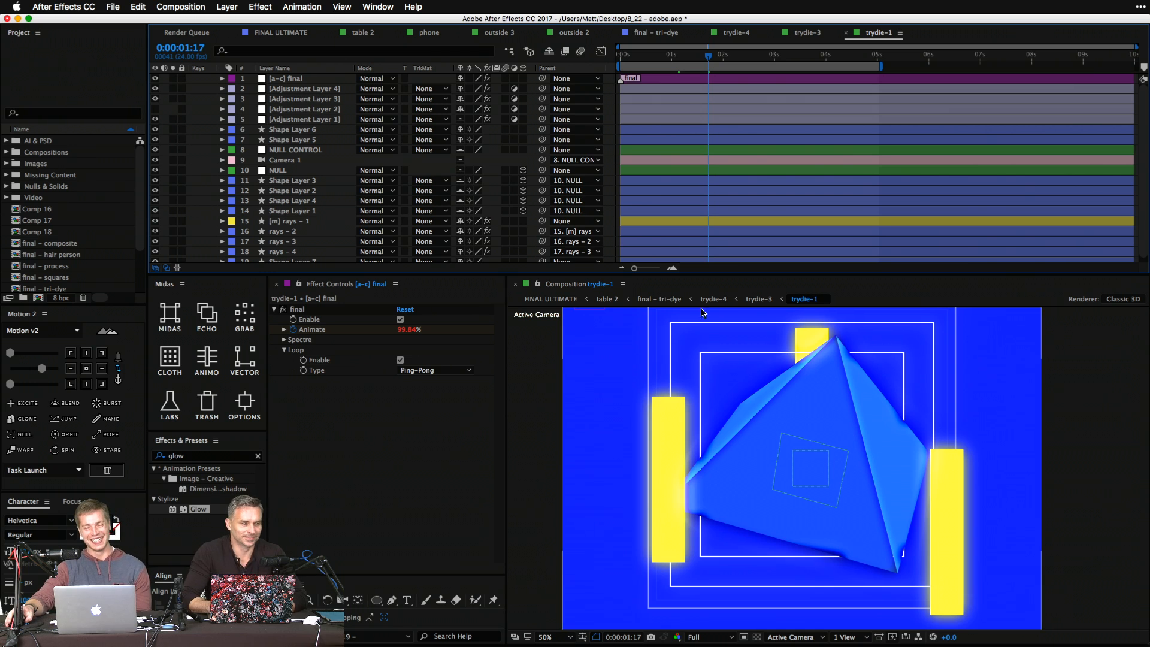
# Return to FINAL ULTIMATE, scrub to 0:00:07:15, and review the finished animation in a maximized composition view.
pyautogui.click(544, 300)
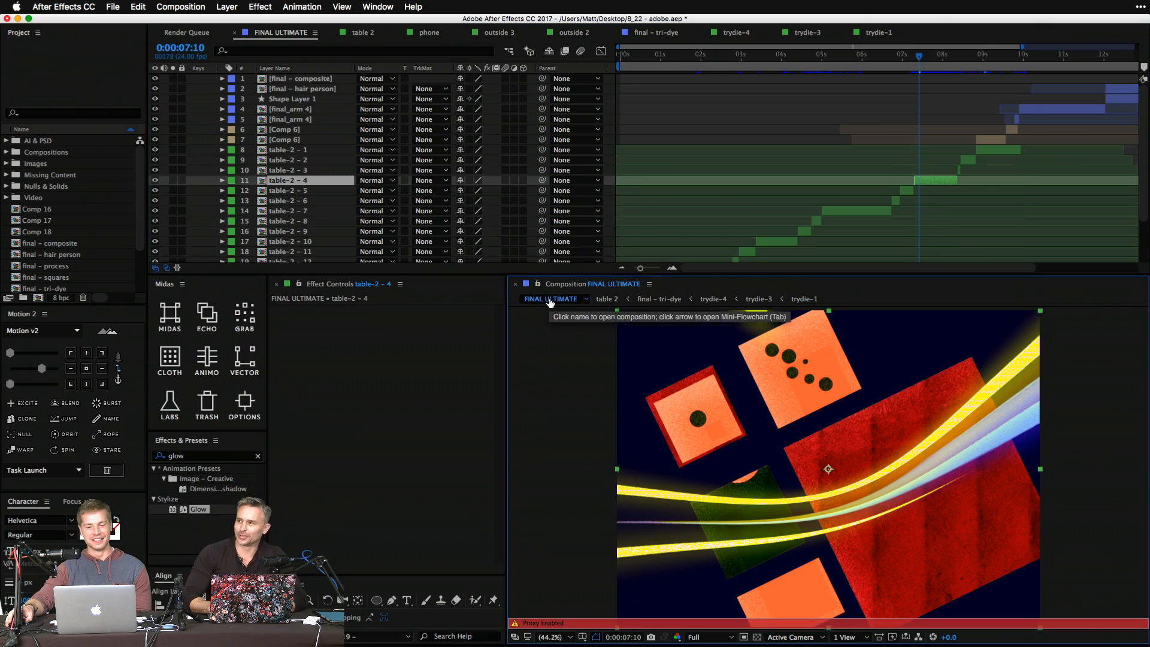
pyautogui.moveTo(745, 56); pyautogui.dragTo(877, 64)
pyautogui.click(927, 55)
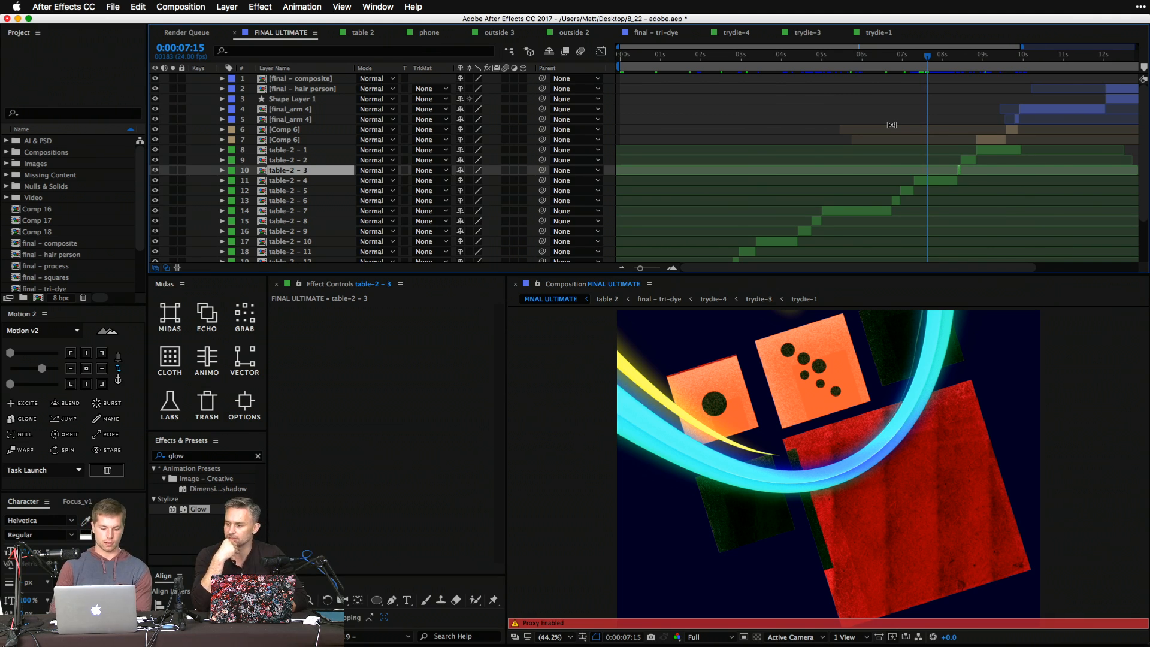
pyautogui.press('space')
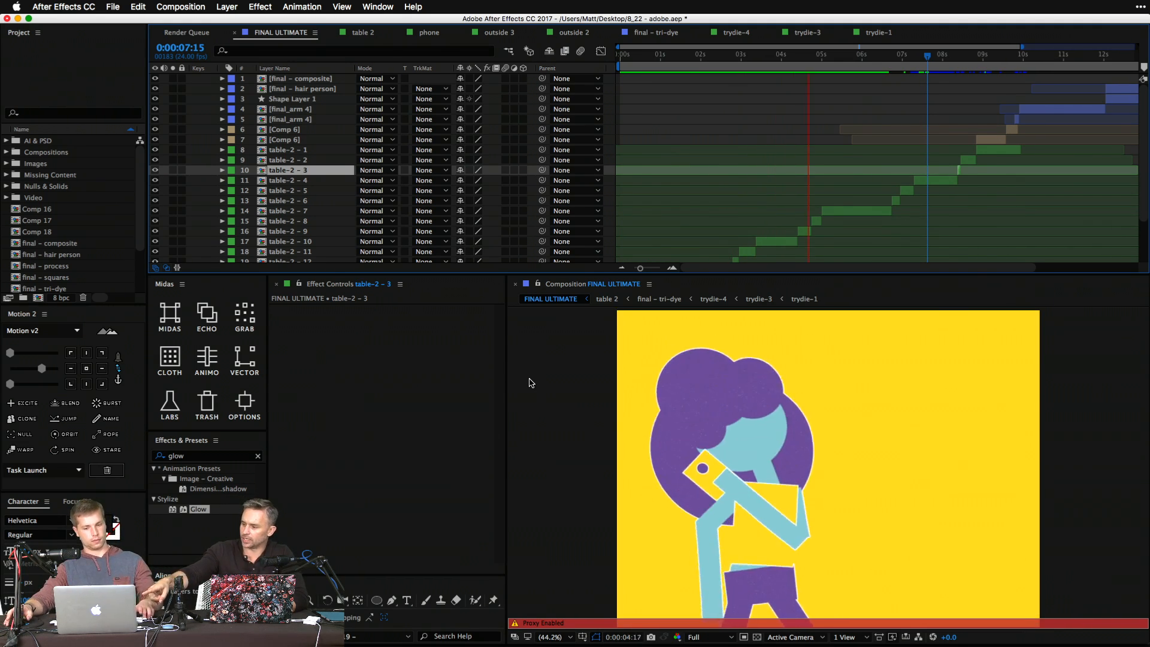
pyautogui.press('`')
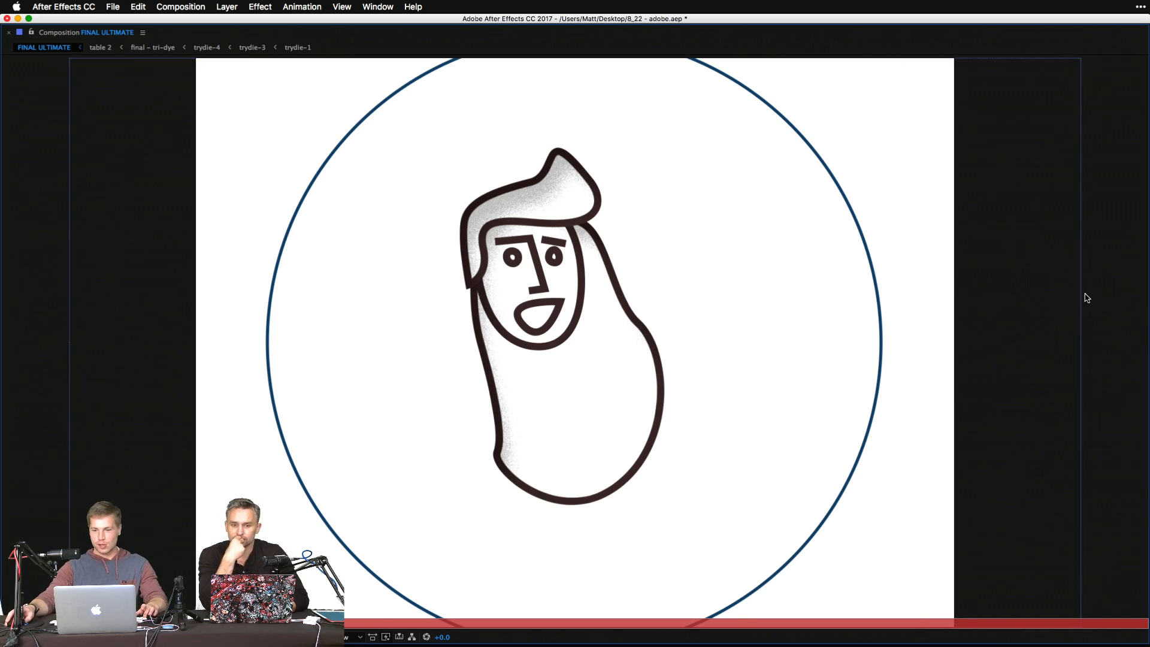
pyautogui.press('`')
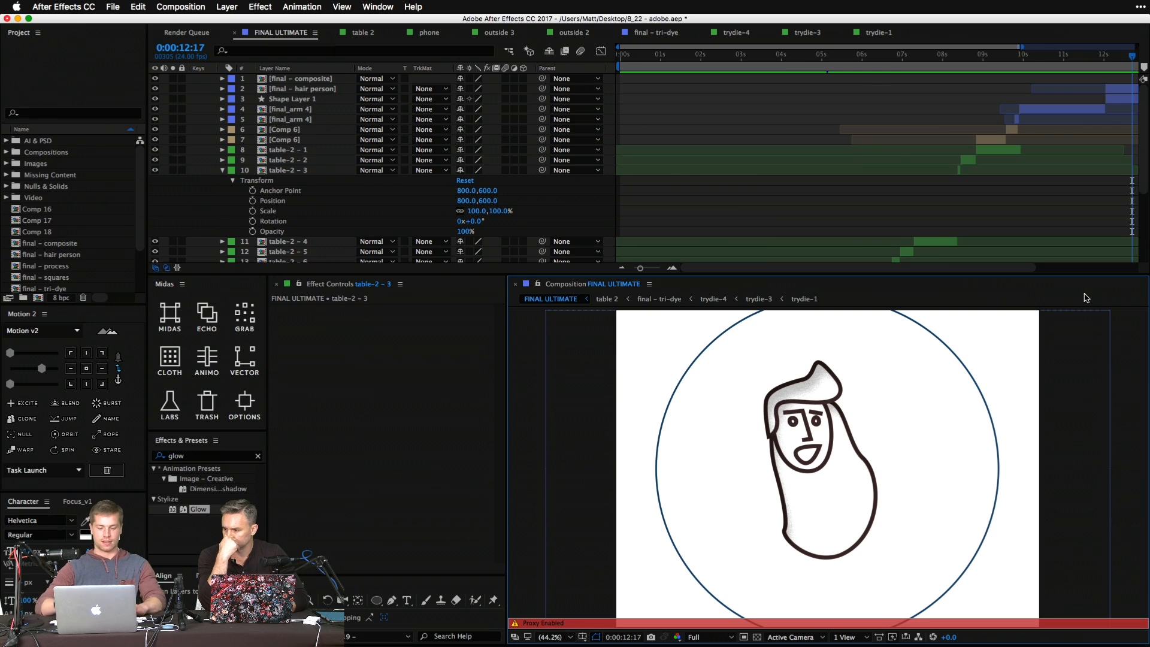
# Create a new composition with the default settings and draw a yellow circle just above its centre.
pyautogui.press('super+n')
pyautogui.press('Return')
pyautogui.press('q')
pyautogui.moveTo(803, 382); pyautogui.dragTo(871, 471)
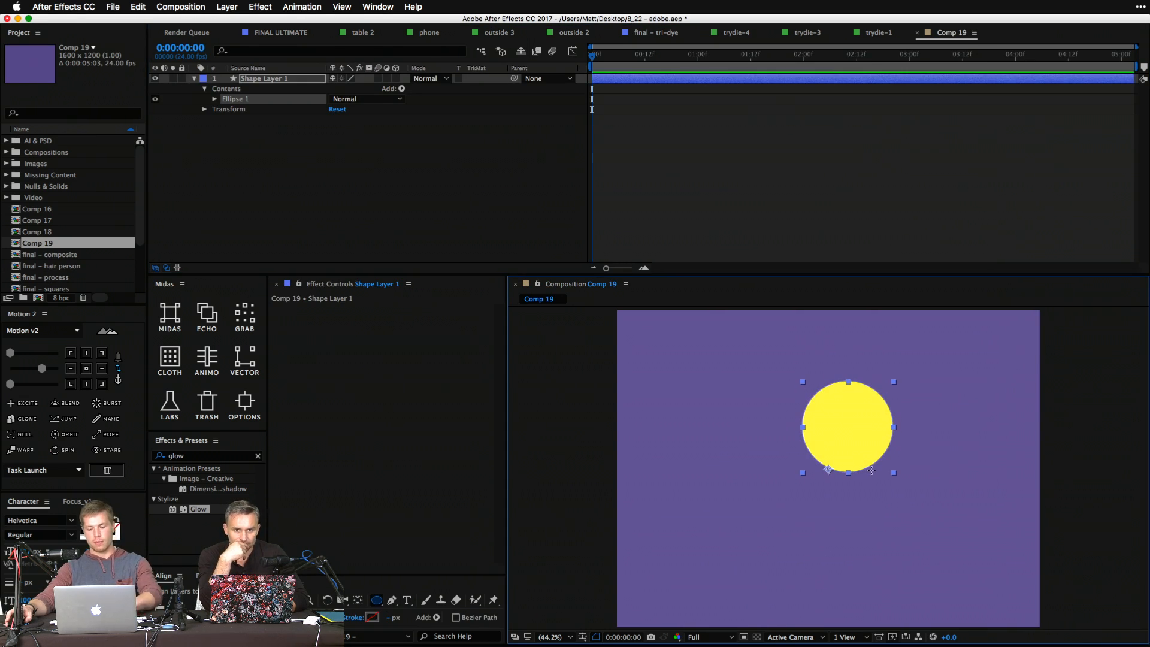
# Try puppet pins down the middle of the circle, undo them, and shift the circle down to the composition's centre.
pyautogui.press('super+p')
pyautogui.click(844, 399)
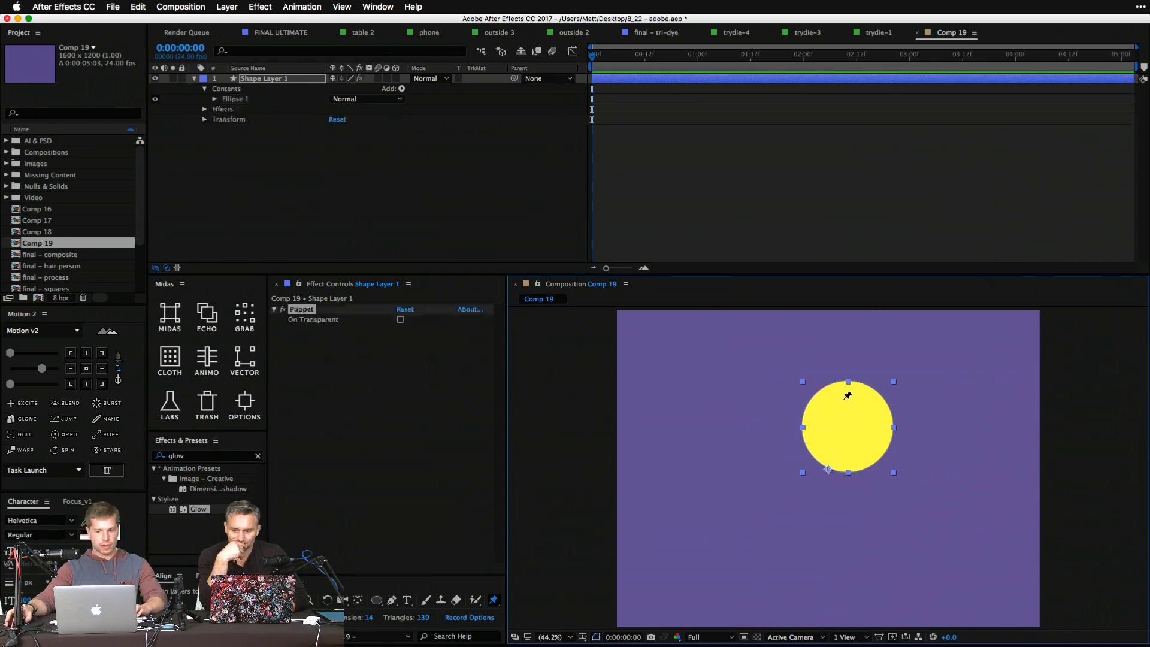
pyautogui.click(856, 458)
pyautogui.press('v')
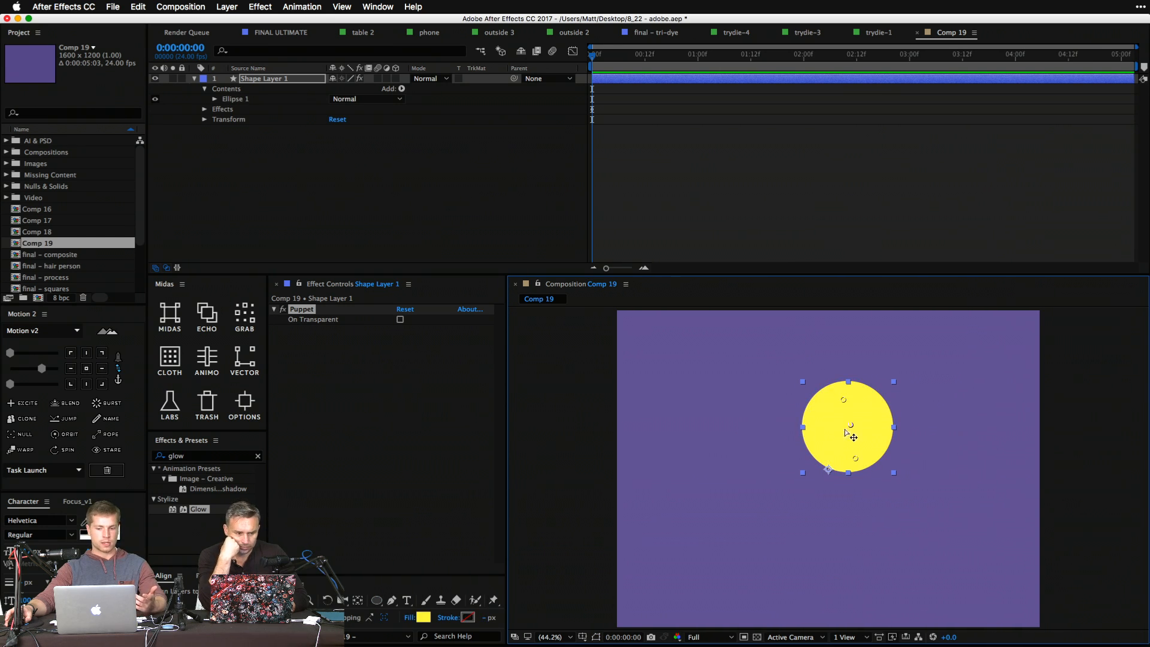
pyautogui.moveTo(851, 426); pyautogui.dragTo(842, 473)
pyautogui.press('super+z')
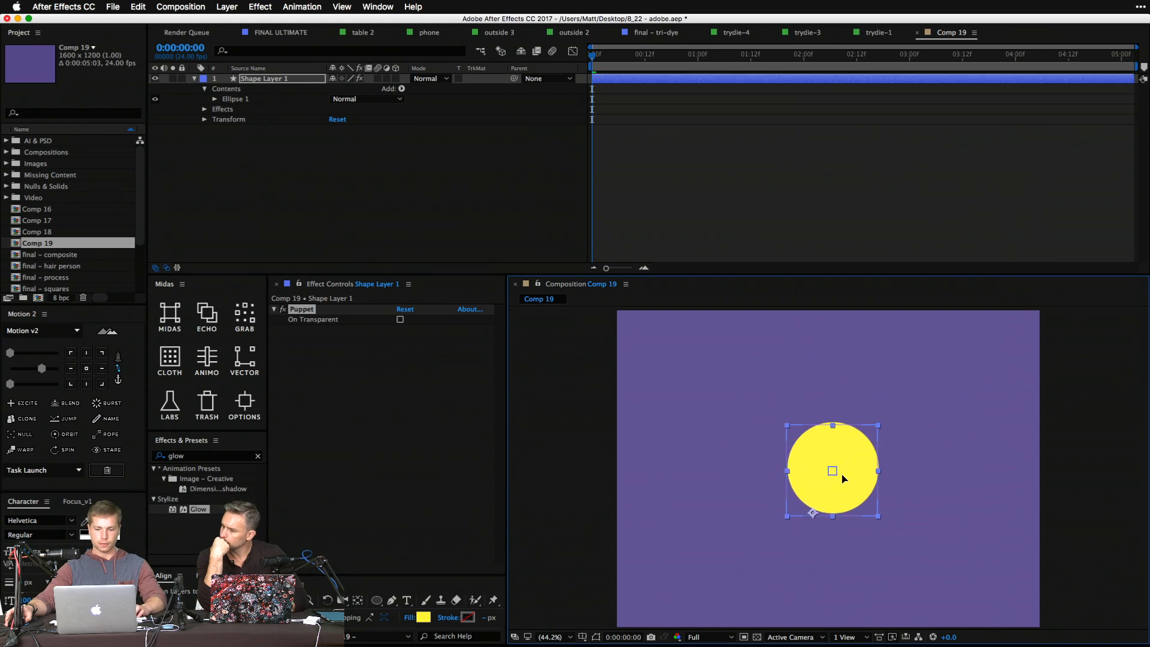
# Place three puppet pins in a vertical line through the centred circle, from near its upper edge to near its lower edge.
pyautogui.press('super+p')
pyautogui.click(833, 446)
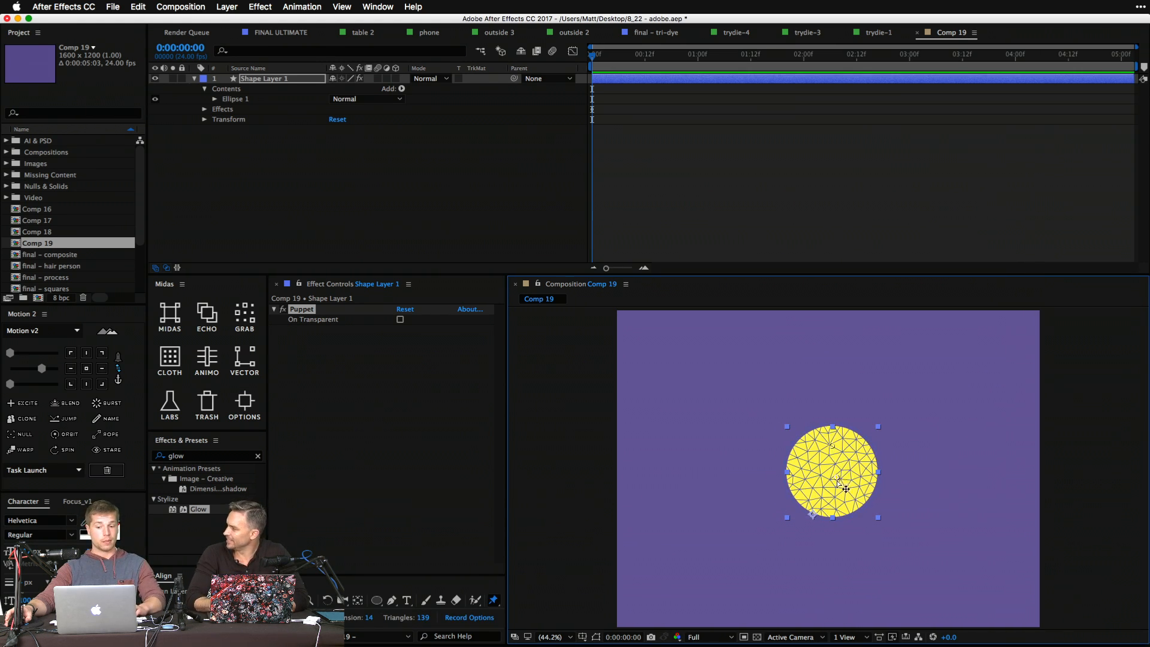
pyautogui.click(835, 477)
pyautogui.click(837, 496)
pyautogui.press('v')
pyautogui.moveTo(835, 477)
pyautogui.mouseDown()
pyautogui.moveTo(797, 480)
pyautogui.moveTo(950, 467)
pyautogui.moveTo(838, 477)
pyautogui.mouseUp()
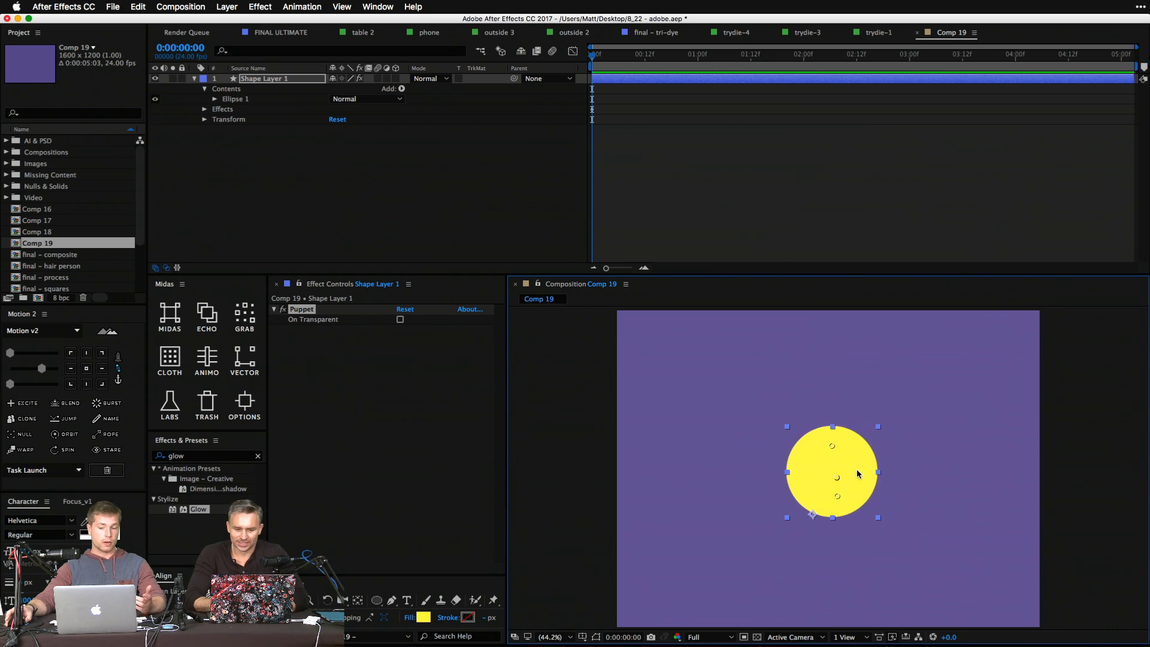
# Create a Midas Cloth system named cloth from the pinned circle layer.
pyautogui.click(276, 69)
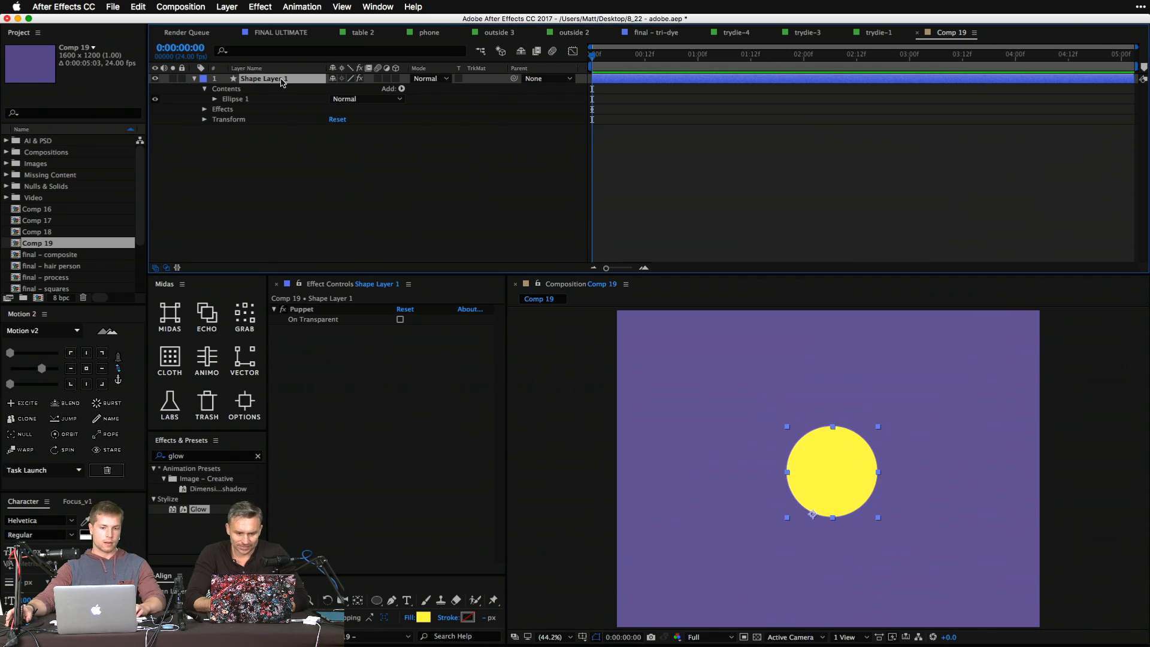
pyautogui.click(169, 359)
pyautogui.click(192, 328)
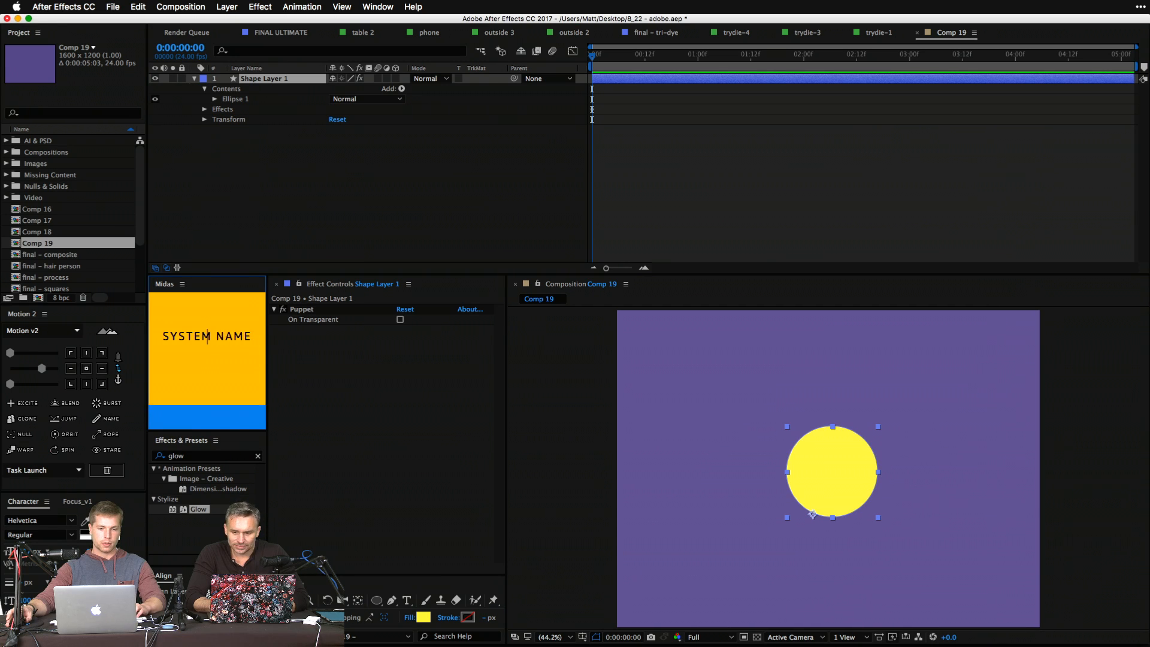
pyautogui.write('cloth')
pyautogui.press('Return')
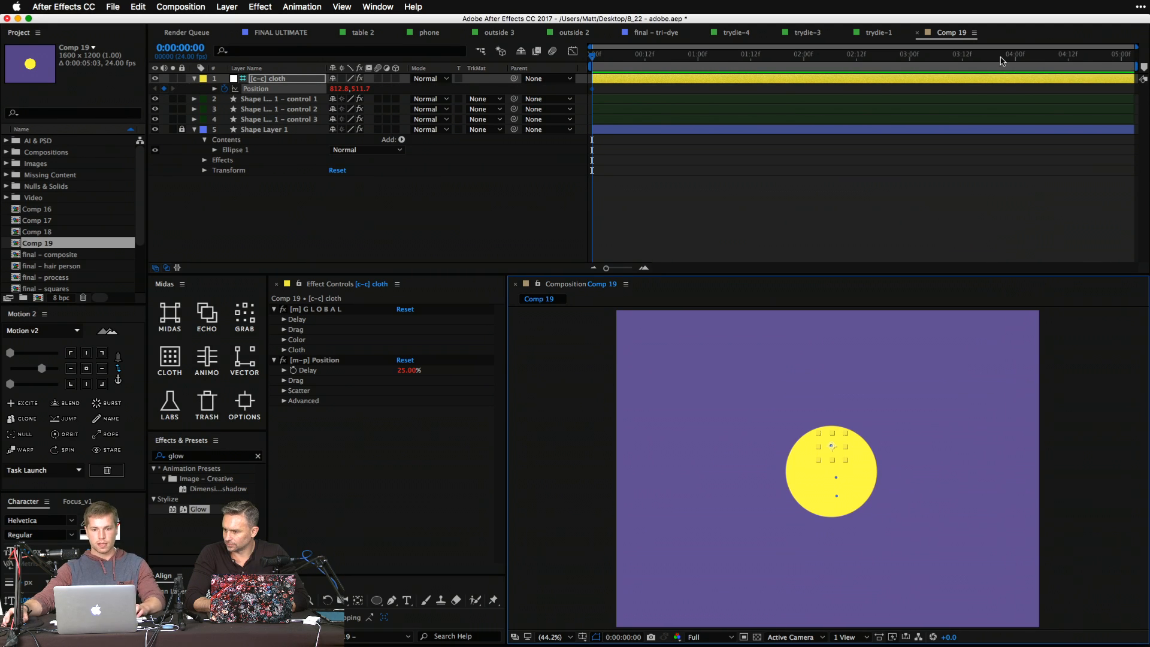
# At 0:00:00:14, keyframe the cloth controller's Position at 1141.8, 511.7, preview the movement, and select both Position keyframes.
pyautogui.click(653, 63)
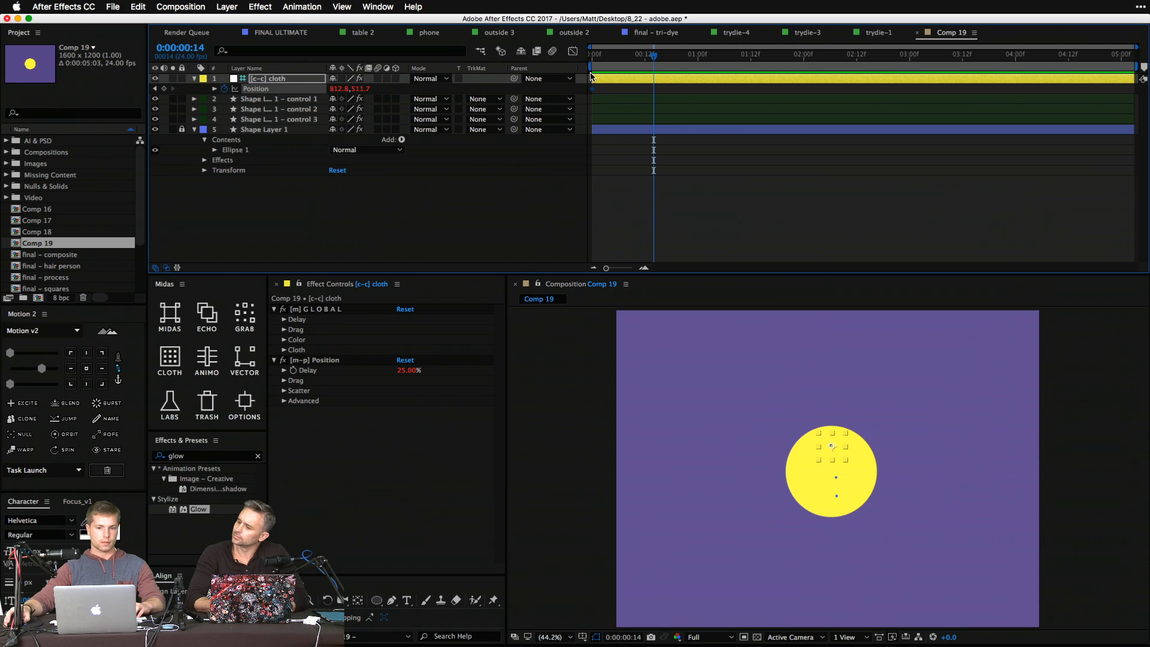
pyautogui.moveTo(351, 89); pyautogui.dragTo(360, 88)
pyautogui.press('space')
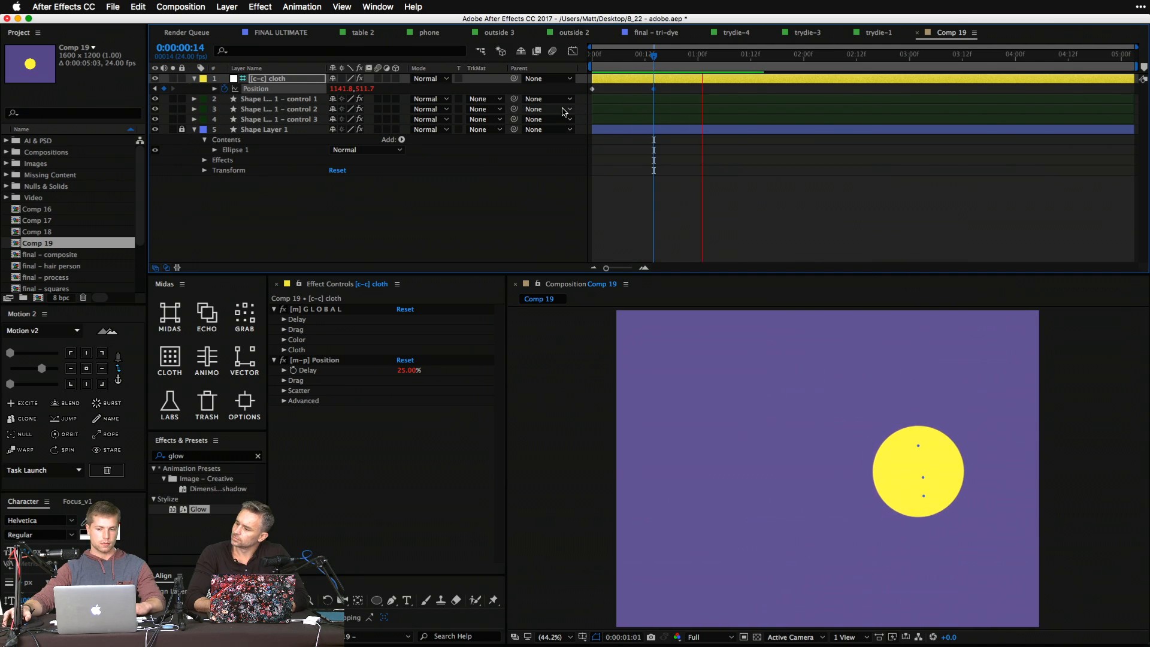
pyautogui.moveTo(677, 87); pyautogui.dragTo(541, 99)
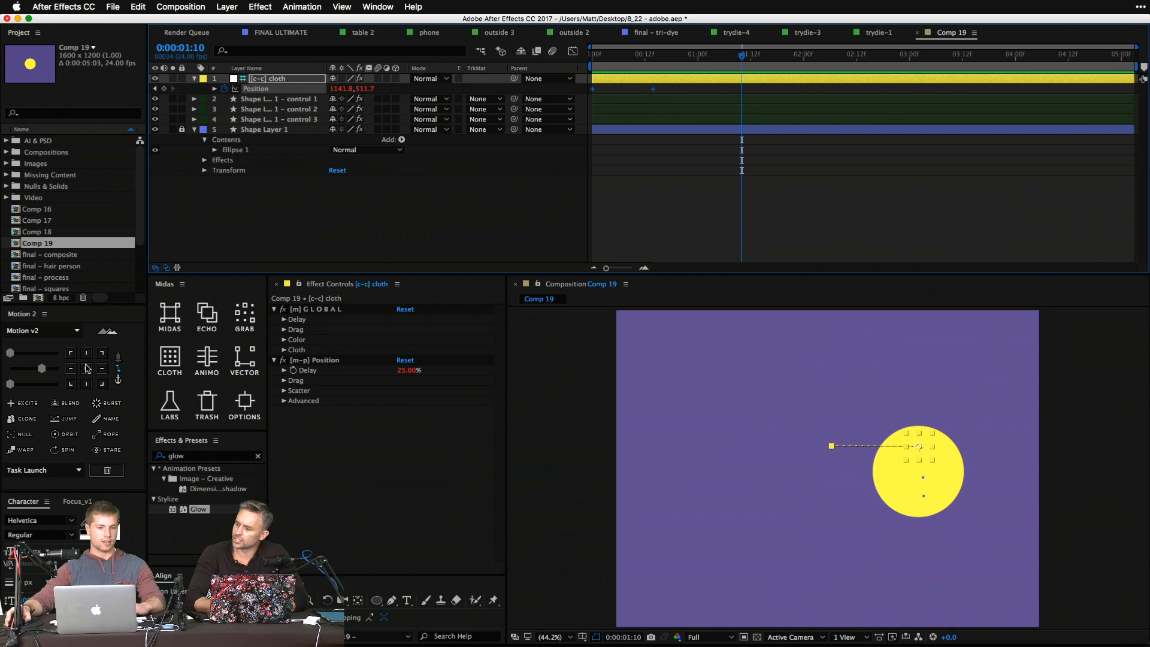
# Ease both Position keyframes of the cloth controller with Motion 2, preview the motion, and park the playhead at 0:00:00:10.
pyautogui.click(42, 367)
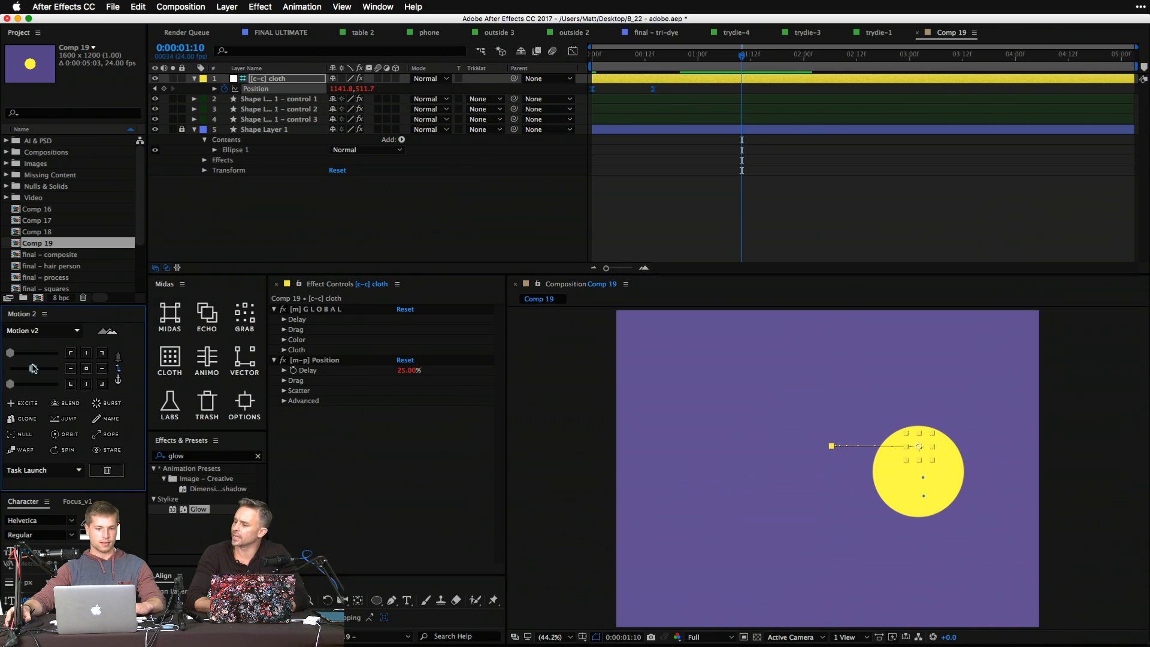
pyautogui.click(457, 186)
pyautogui.press('space')
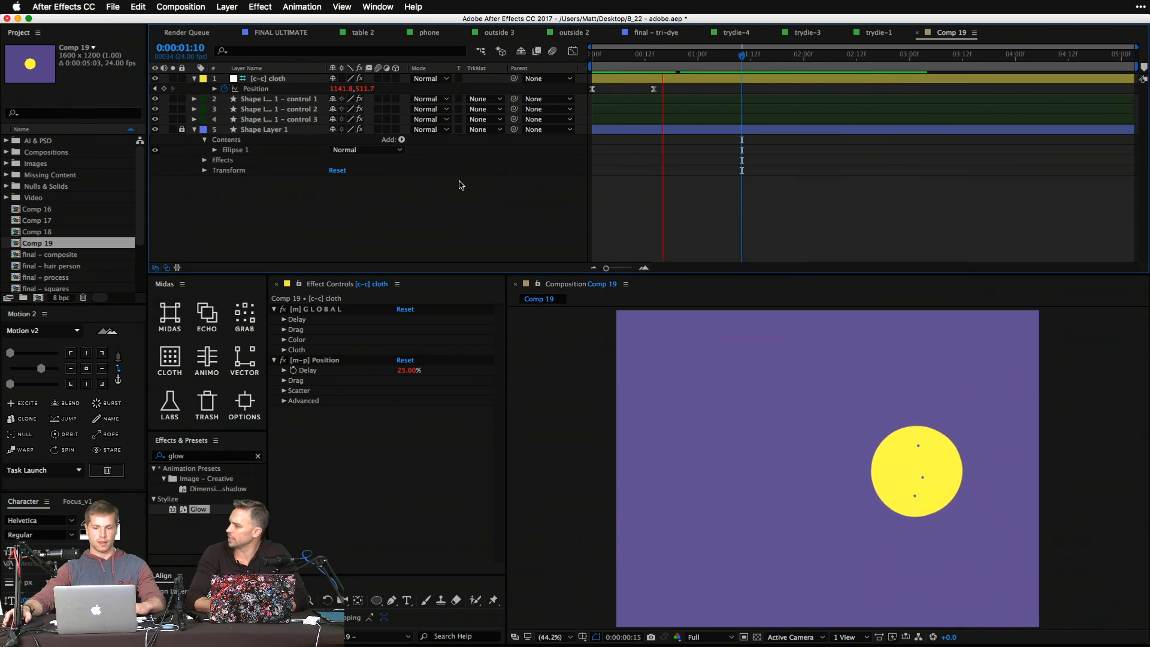
pyautogui.press('space')
pyautogui.click(635, 61)
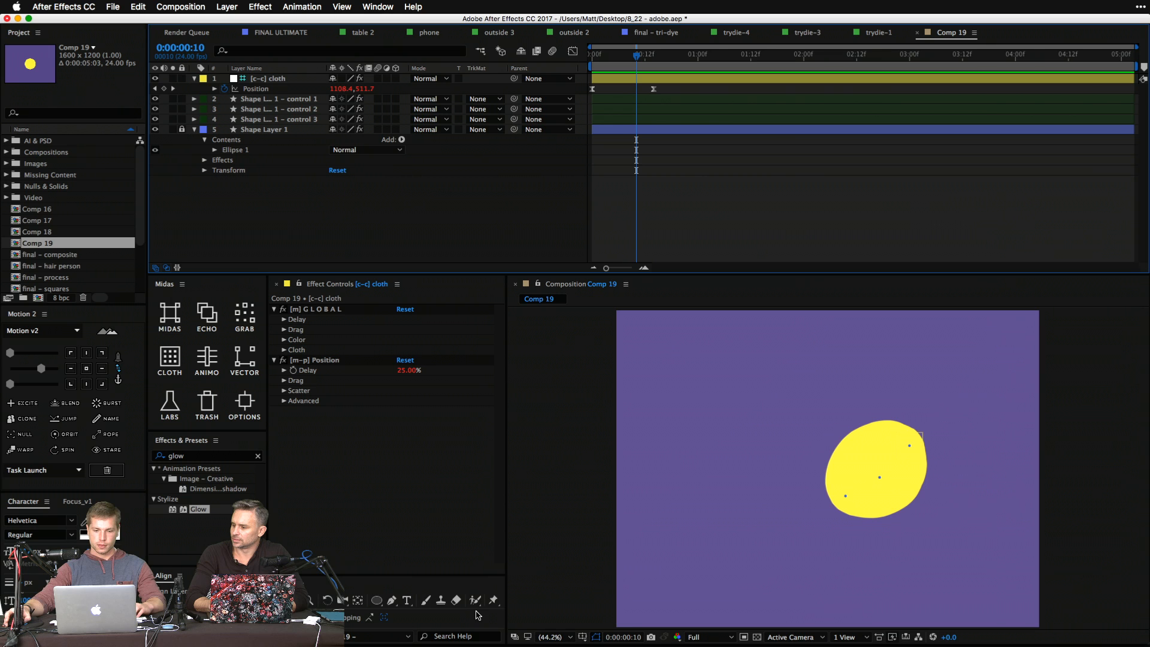
# Inspect the Puppet effect on Shape Layer 1 with the Puppet Pin tool active, and reselect the cloth controller.
pyautogui.moveTo(493, 599); pyautogui.dragTo(358, 132)
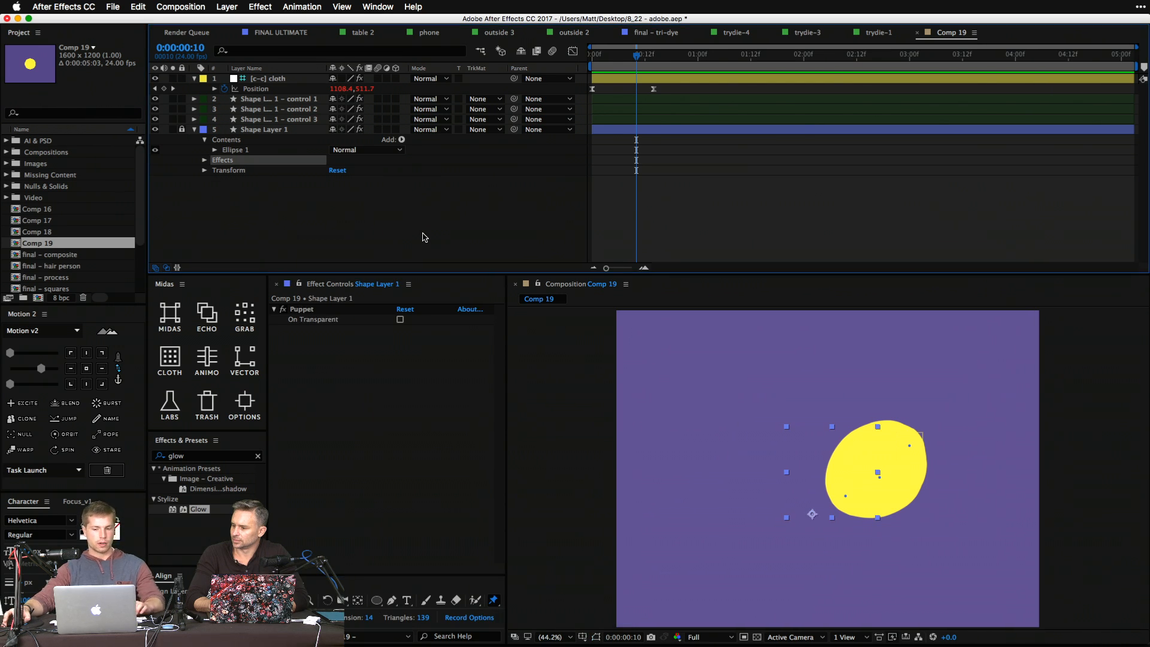
pyautogui.press('super+Up')
pyautogui.press('space')
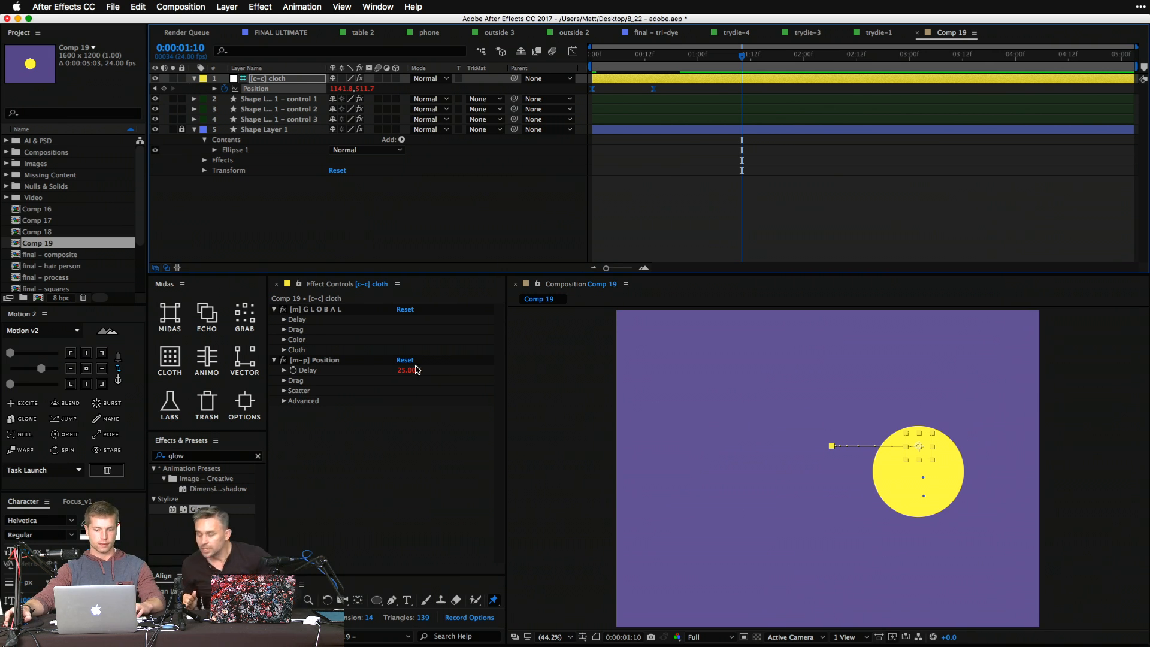
# Keep the Puppet Pin tool active and replay the circle's eased cloth movement, stopping playback at 0:00:01:07.
pyautogui.click(494, 599)
pyautogui.click(533, 600)
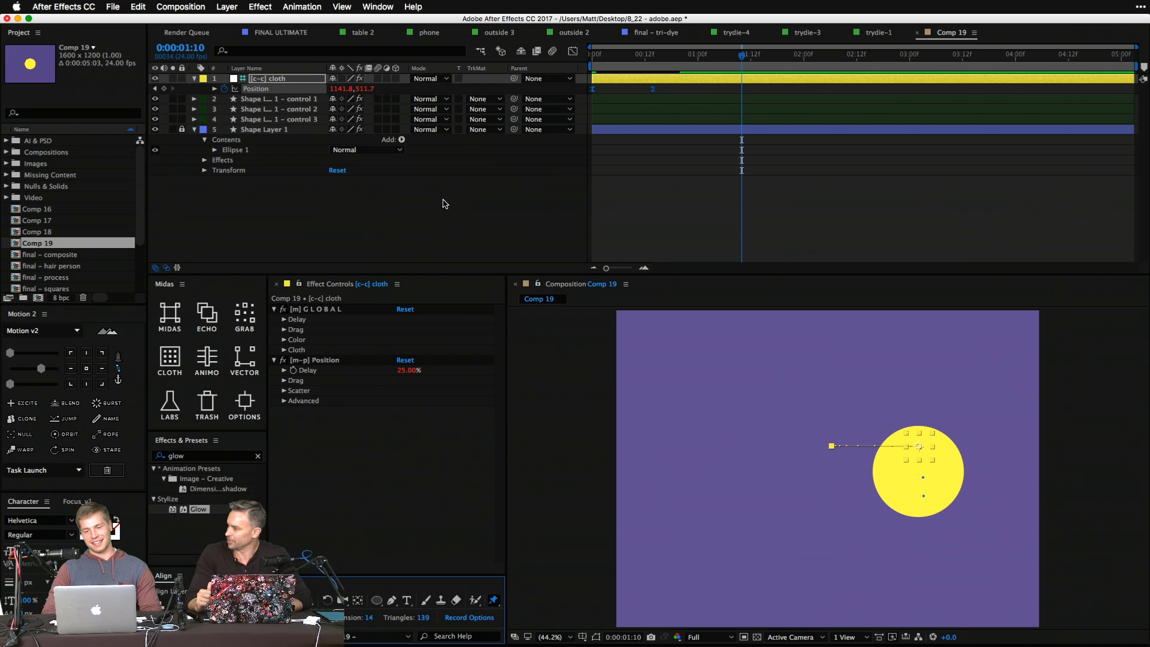
pyautogui.press('space')
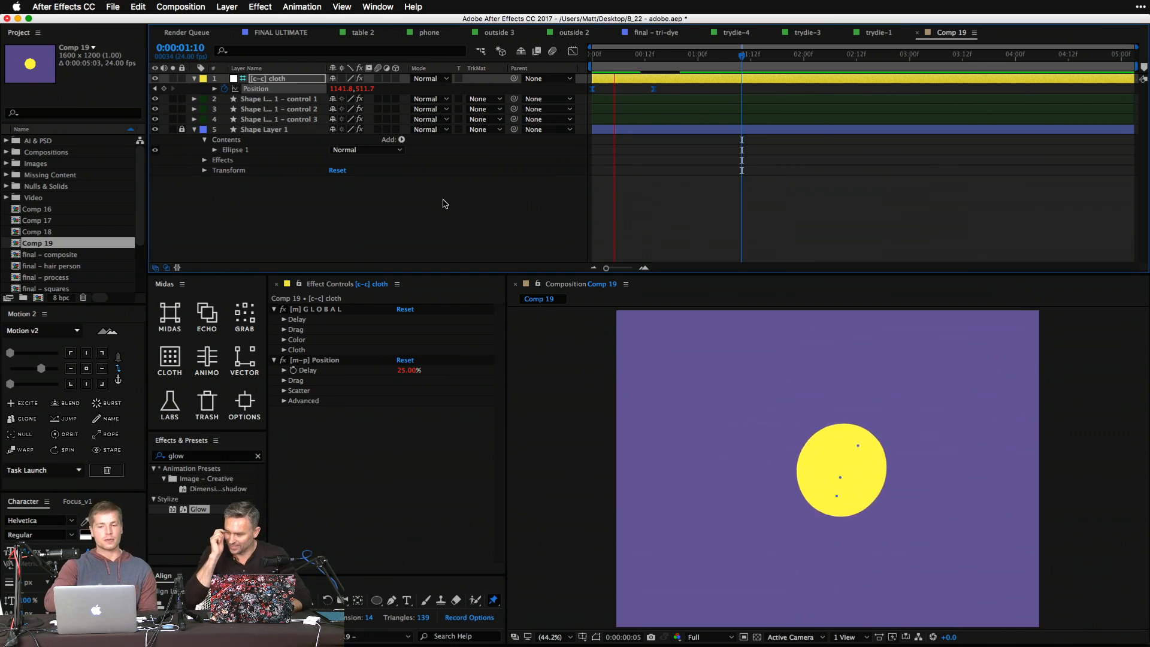
pyautogui.press('space')
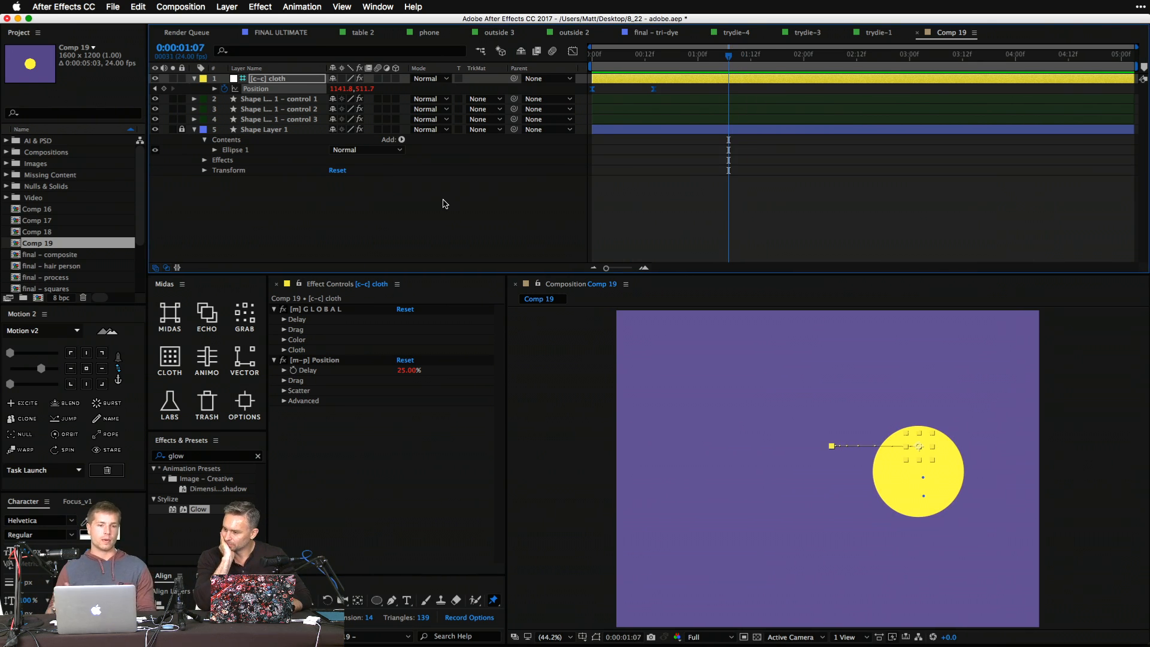